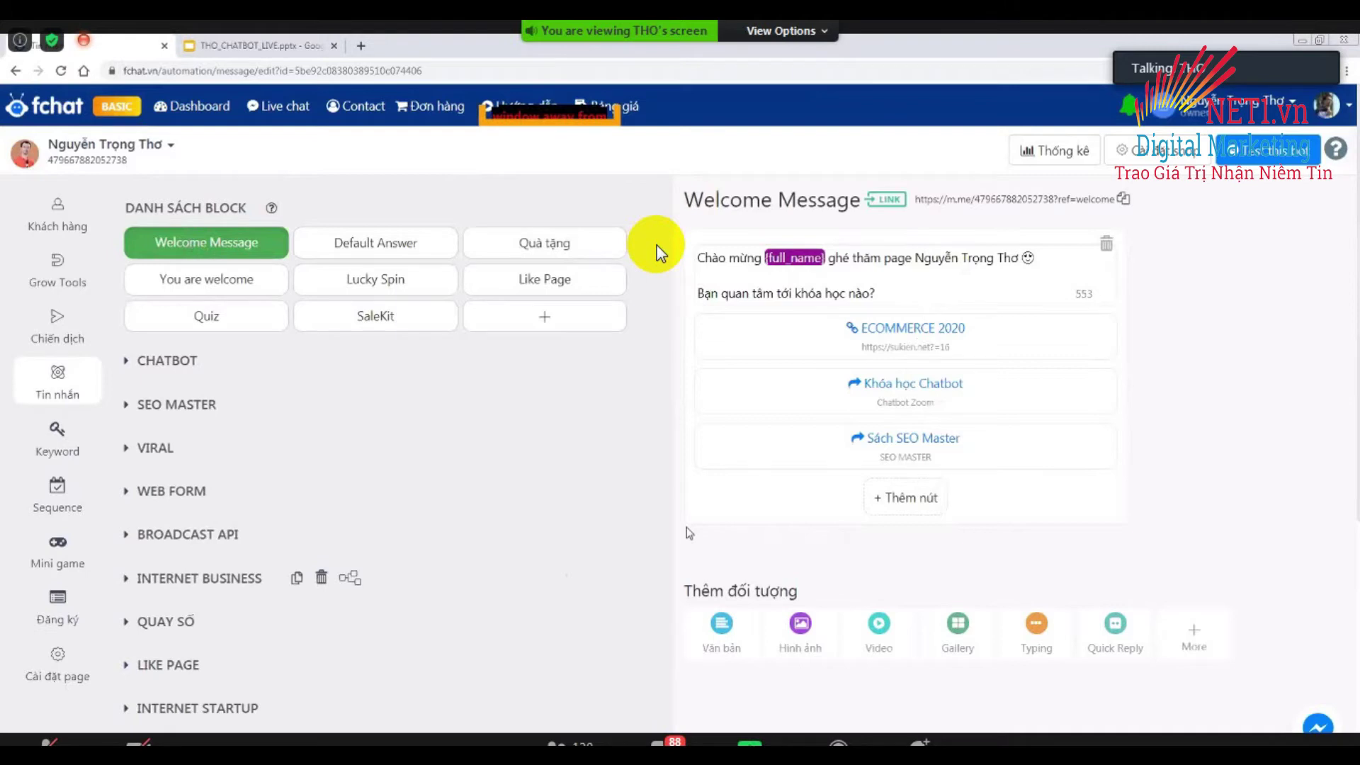
{"action": "scroll", "coordinate": [658, 253], "scroll_direction": "down", "scroll_amount": 5}
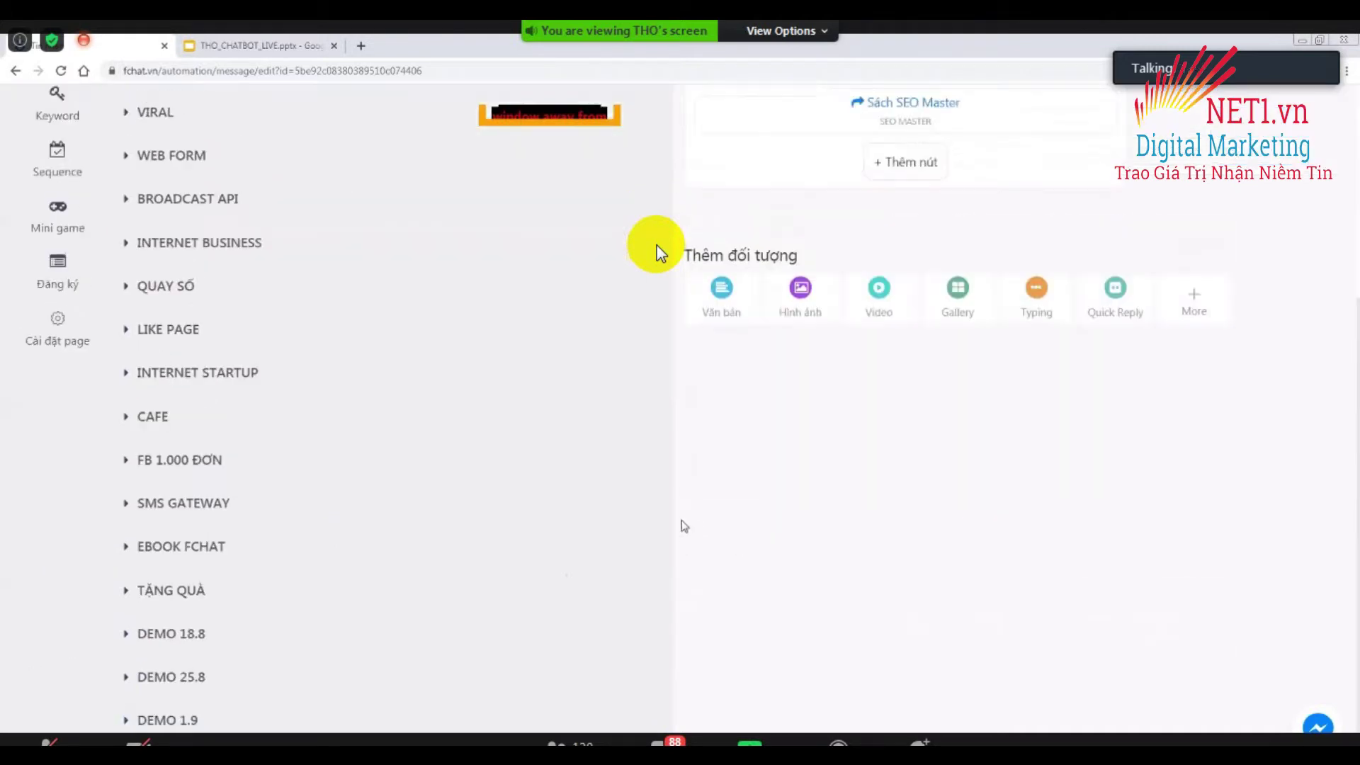
{"action": "scroll", "coordinate": [660, 253], "scroll_direction": "up", "scroll_amount": 5}
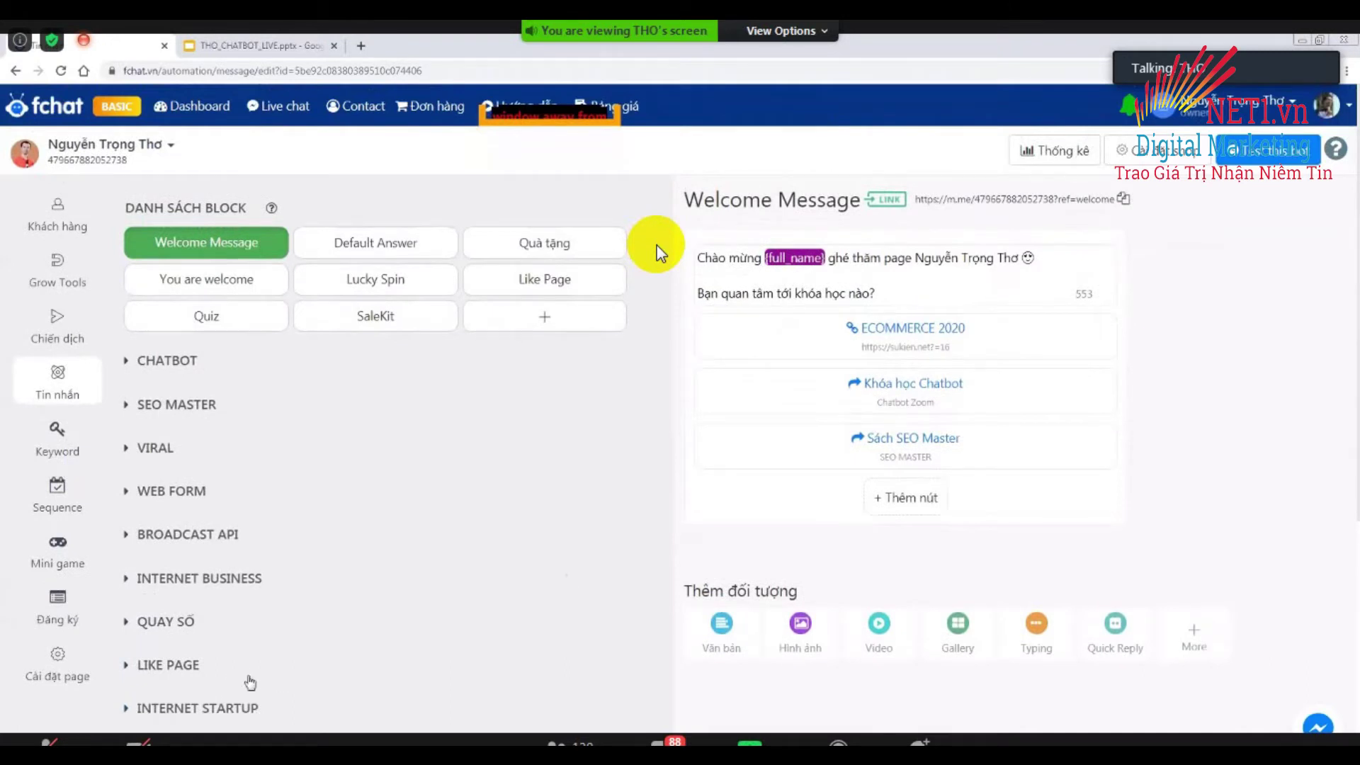
{"action": "scroll", "coordinate": [660, 253], "scroll_direction": "down", "scroll_amount": 10}
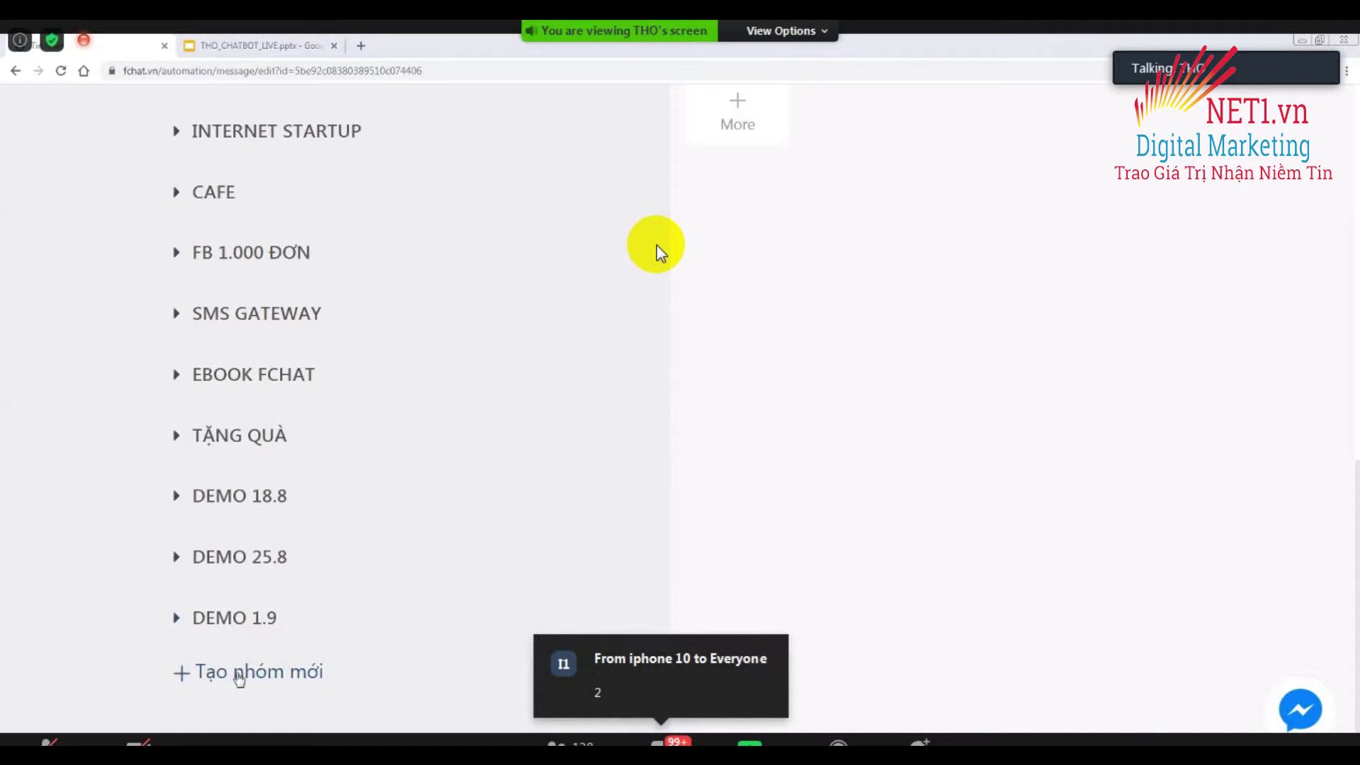
Create a new block group below DEMO 1.9 and rename it with the user's name.
{"action": "left_click", "coordinate": [239, 673]}
{"action": "triple_click", "coordinate": [324, 677]}
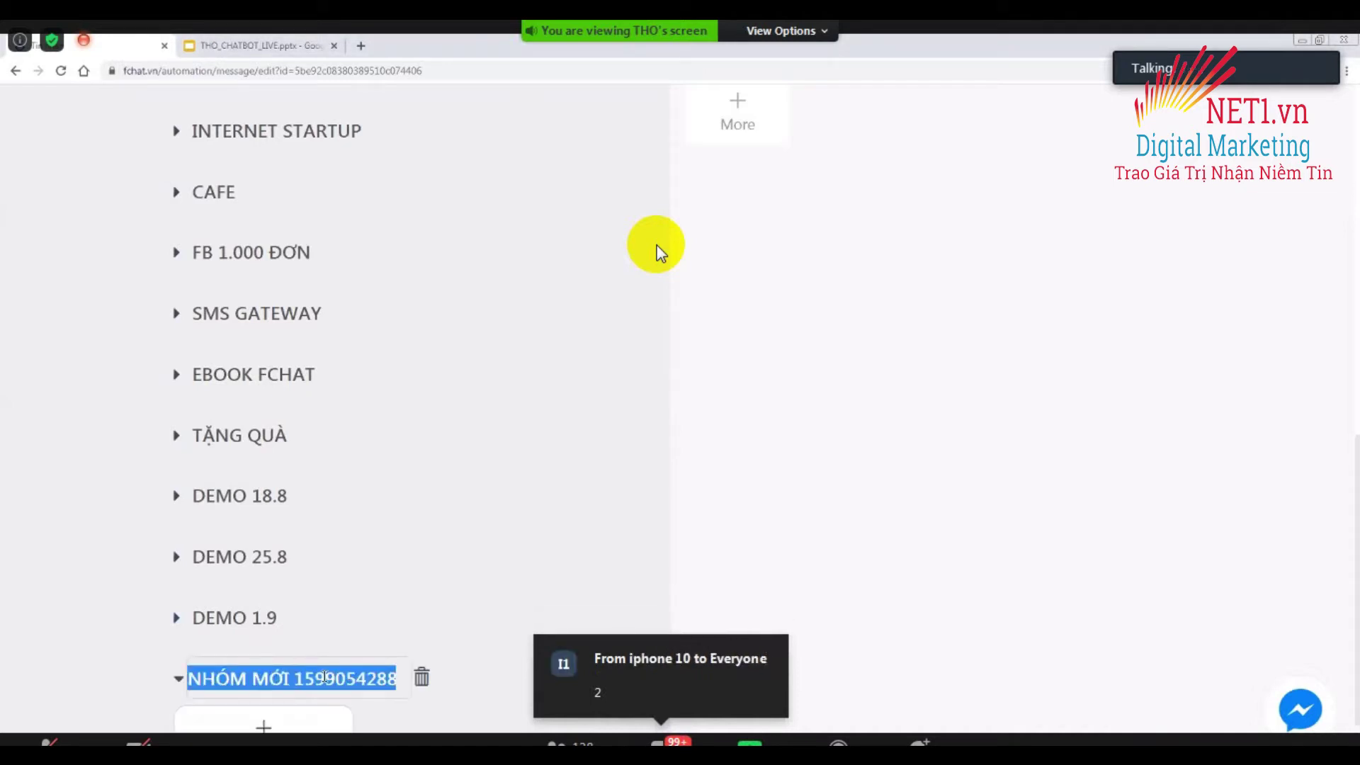
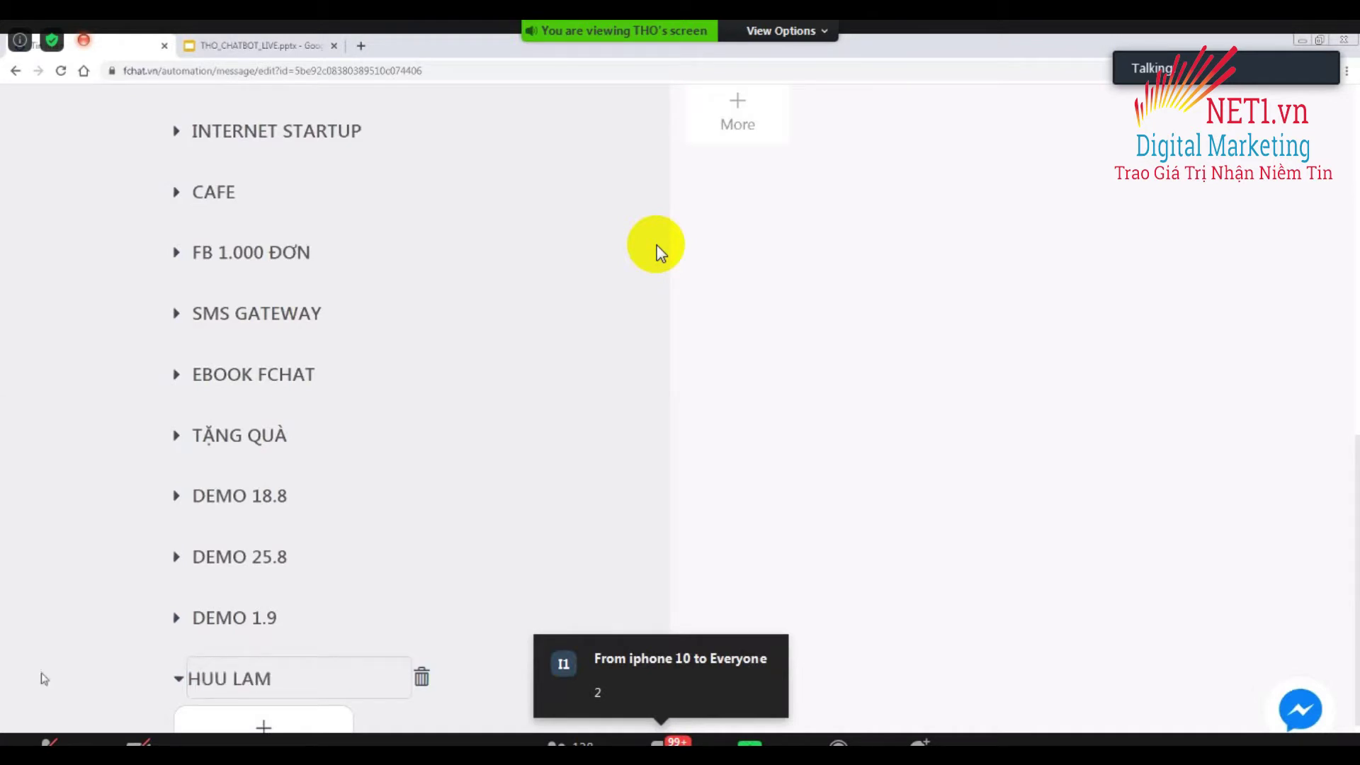
{"action": "key", "text": "Return"}
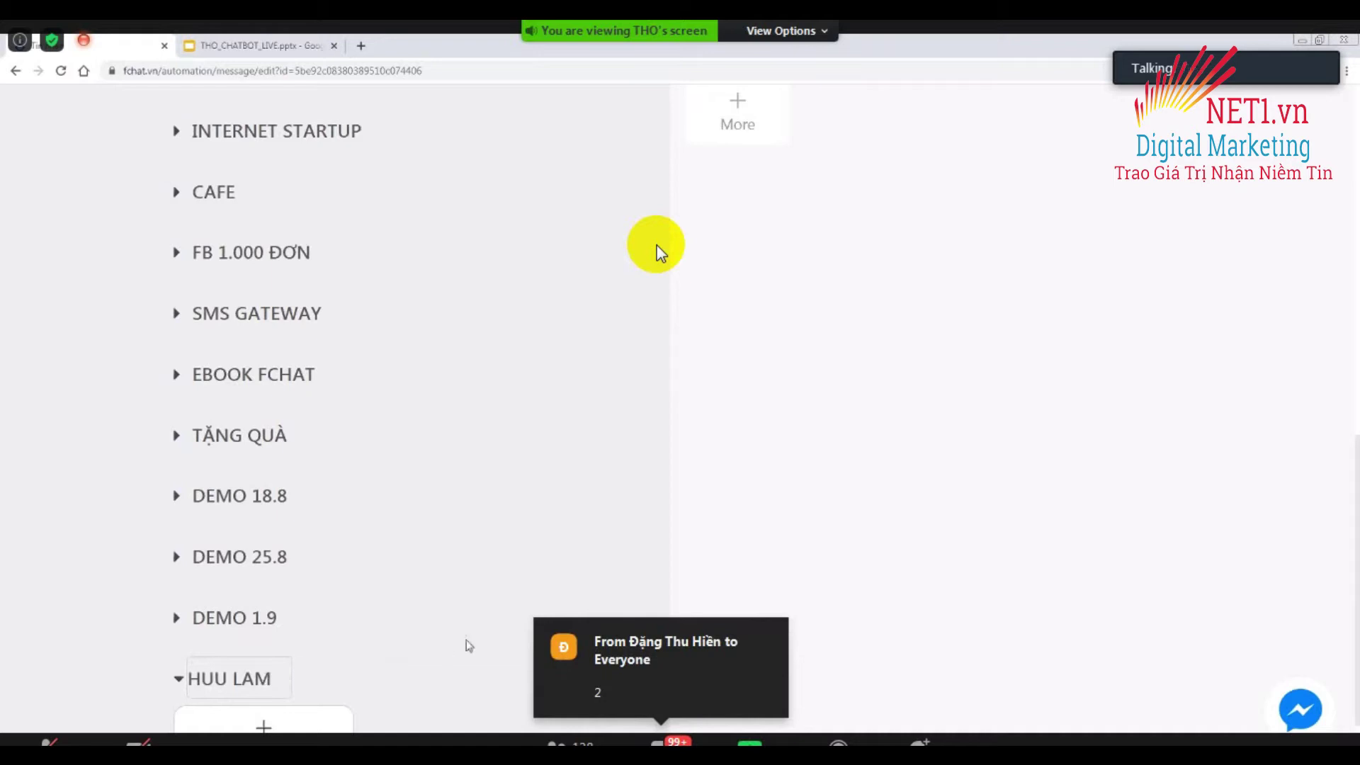
{"action": "scroll", "coordinate": [461, 642], "scroll_direction": "down", "scroll_amount": 2}
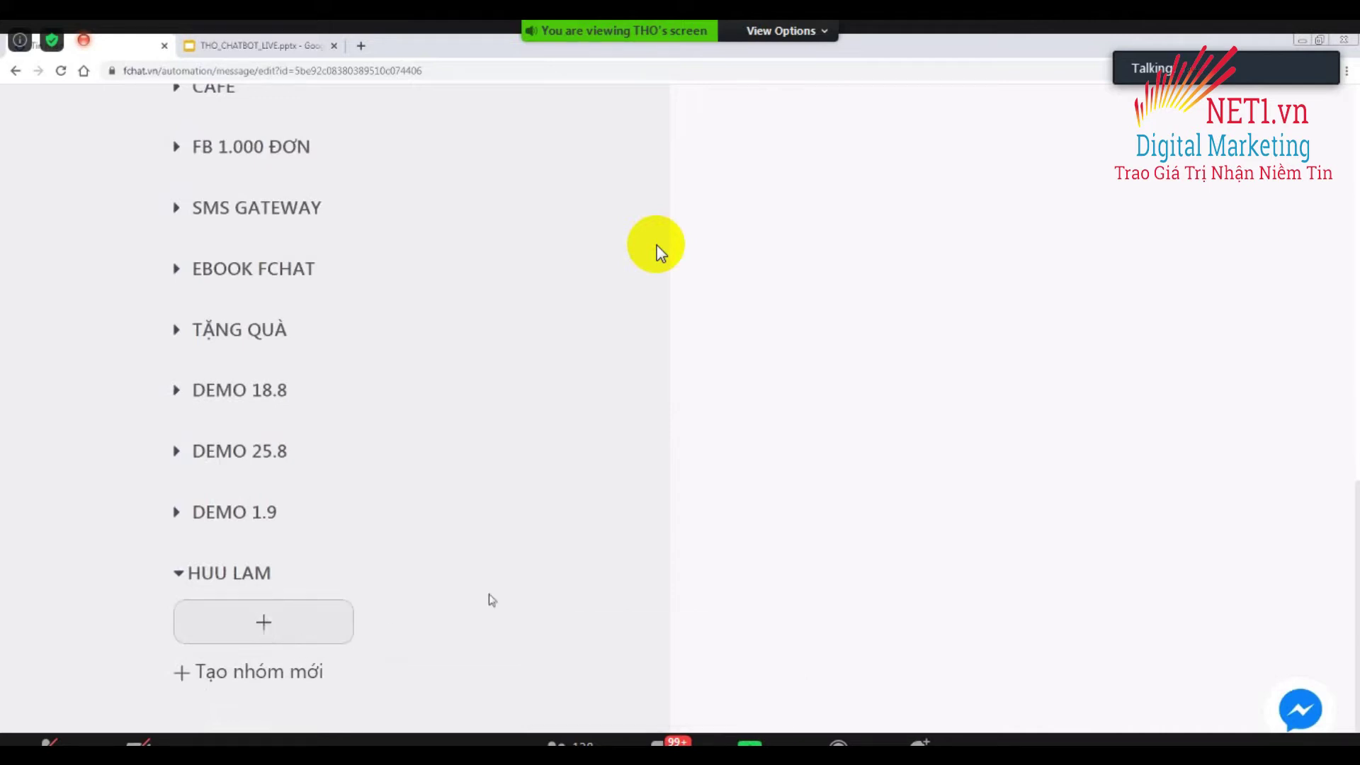
Add a block titled 'Tang qua 2.9' to the new group and select its message card.
{"action": "left_click", "coordinate": [265, 621]}
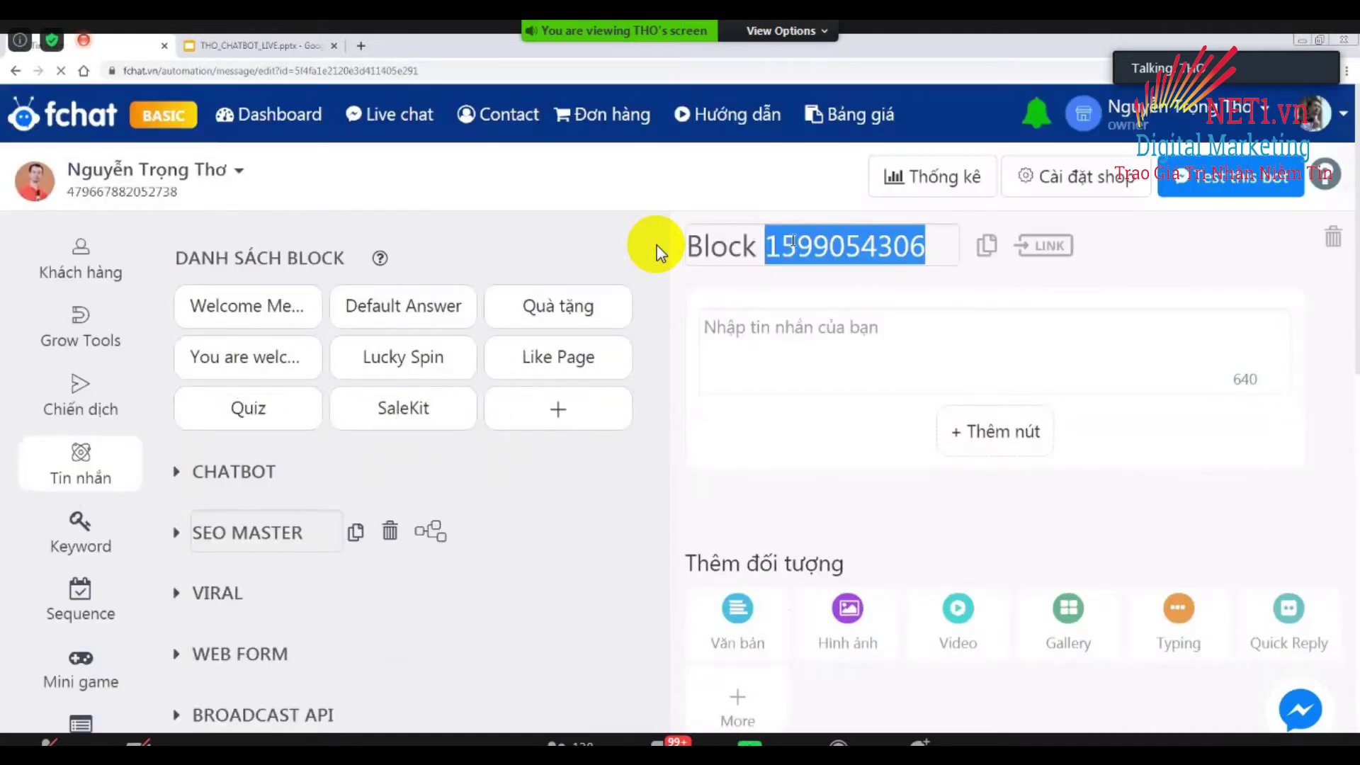
{"action": "key", "text": "ctrl+a"}
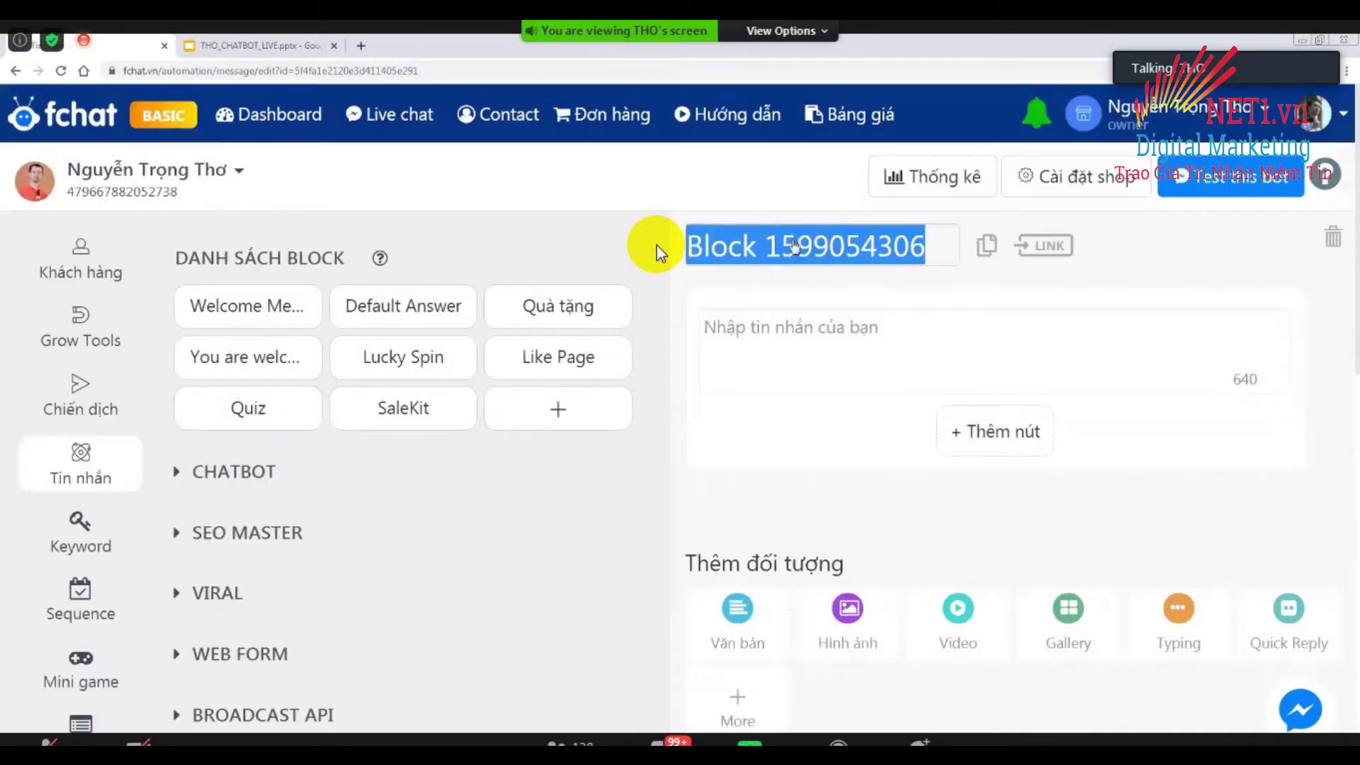
{"action": "type", "text": "Tawng"}
{"action": "key", "text": "BackSpace"}
{"action": "key", "text": "BackSpace"}
{"action": "key", "text": "BackSpace"}
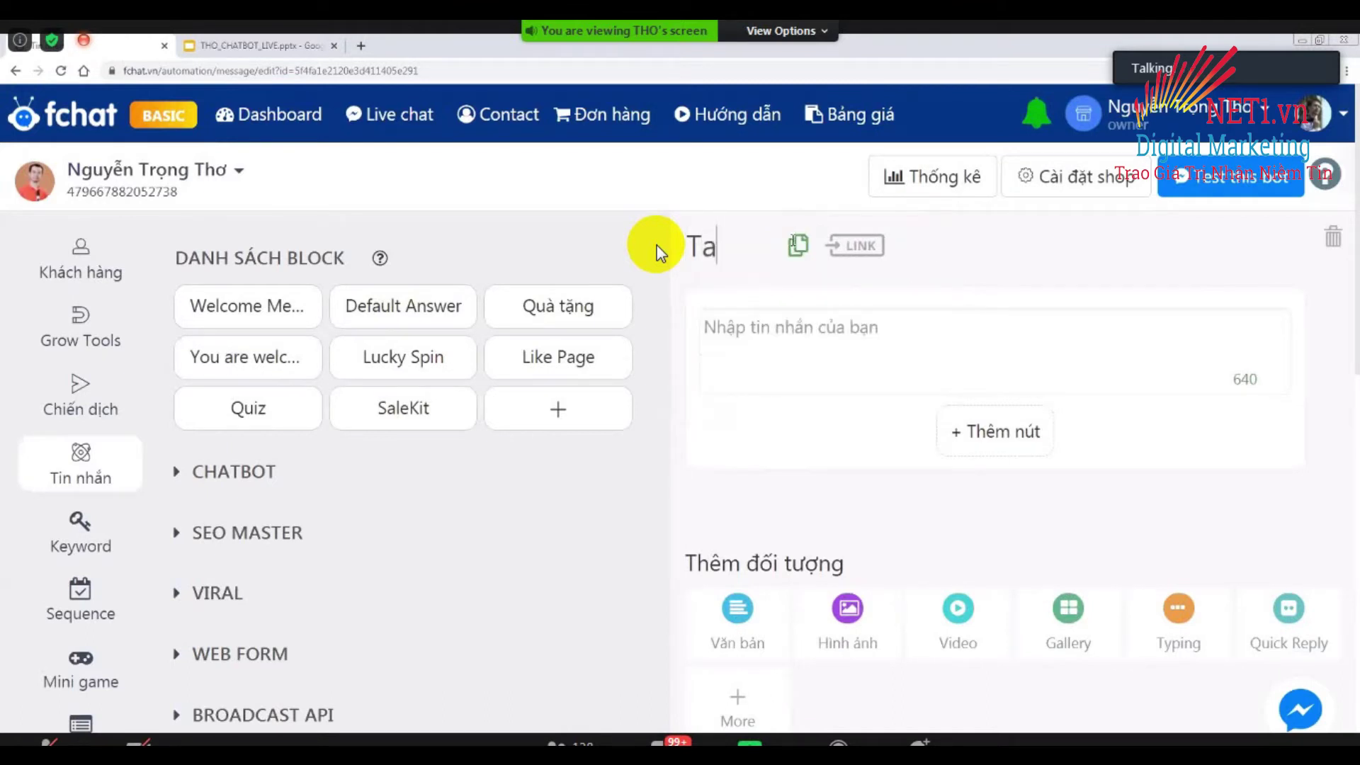
{"action": "type", "text": "ng qua 2.9"}
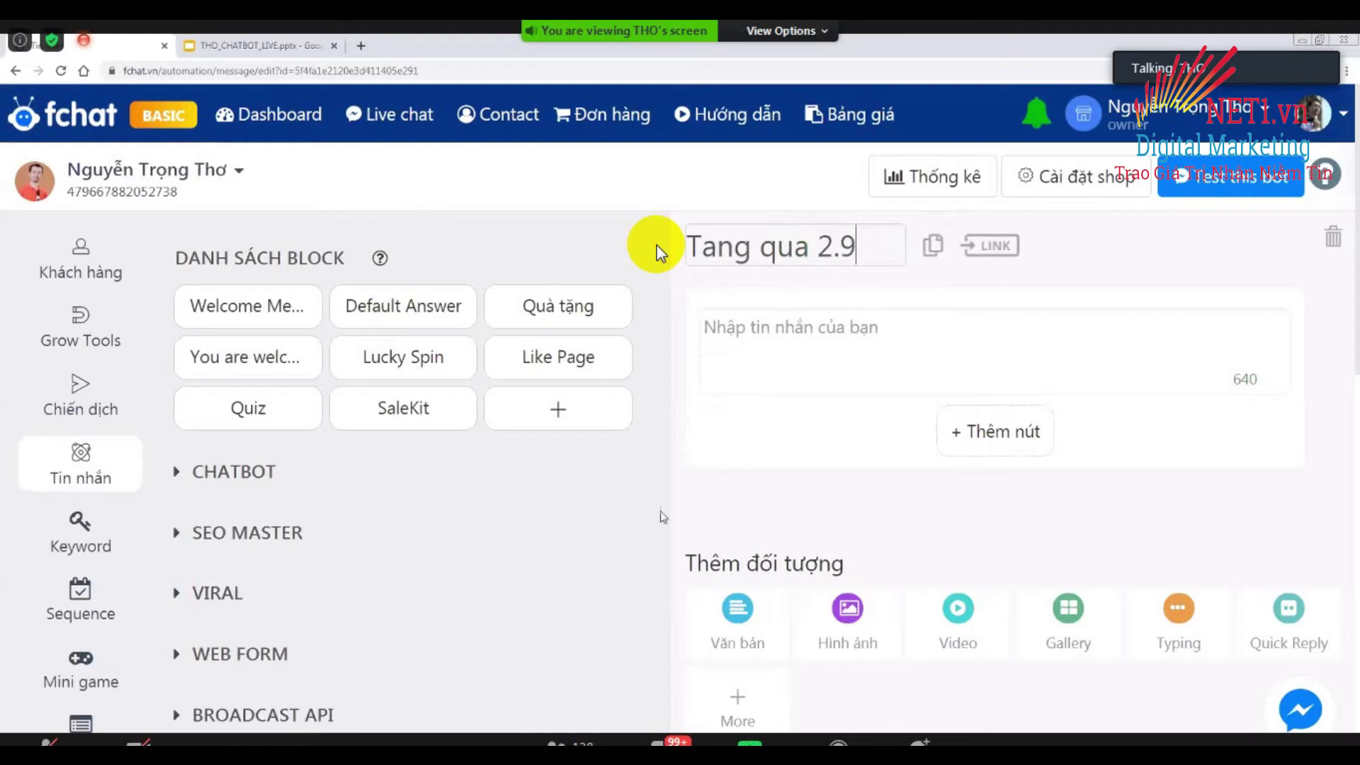
{"action": "left_click", "coordinate": [778, 320]}
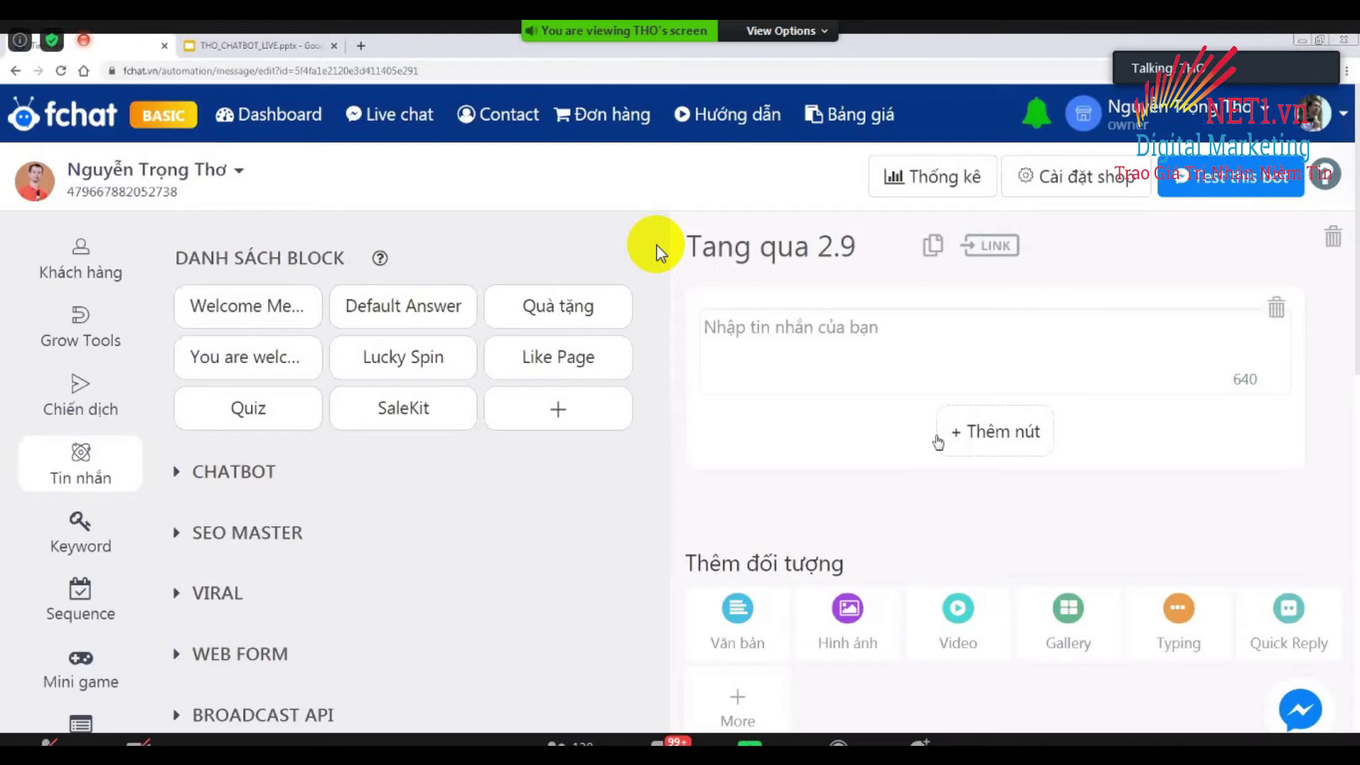
{"action": "left_click", "coordinate": [821, 351]}
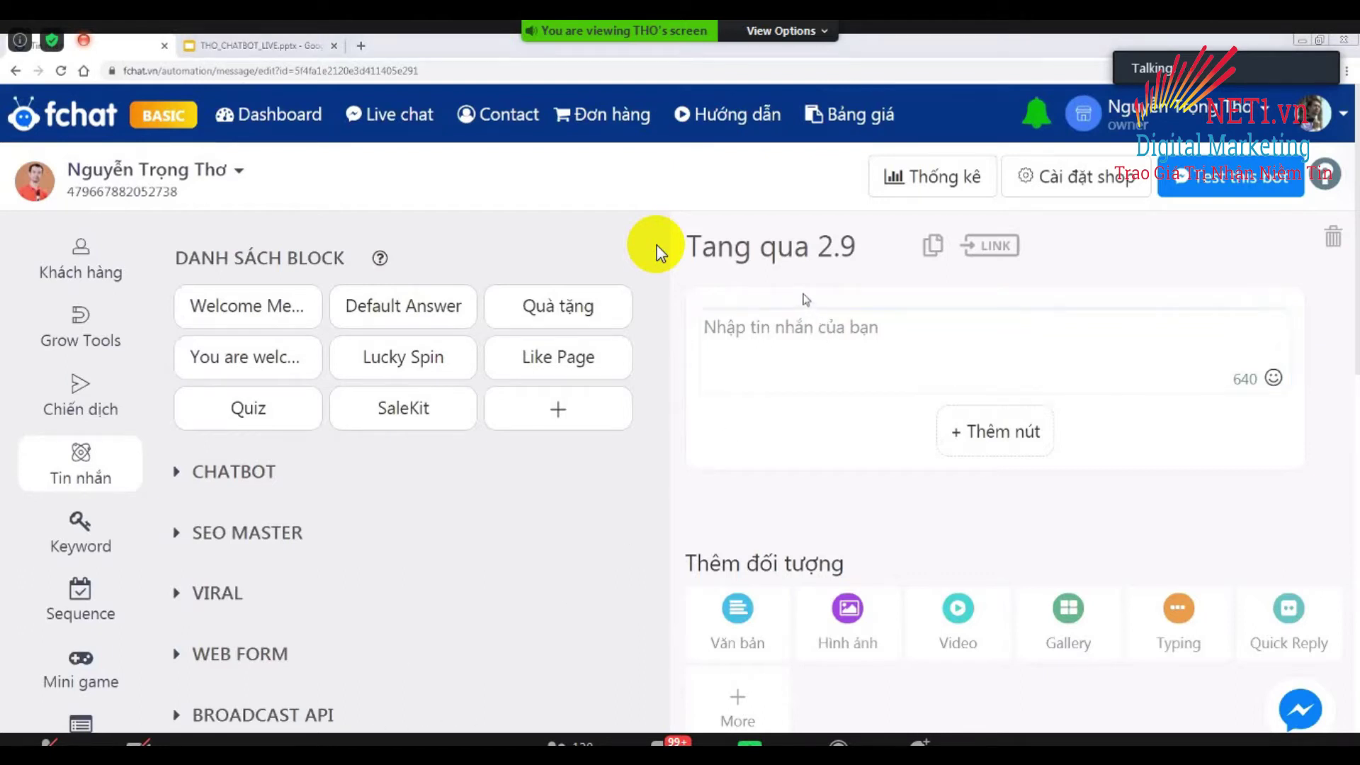
Write the greeting 'Chào mừng {gender} {full_name}', offering the ebook 'EBOOK NHẮN TIN HÀNG LOẠT KHÁCH HÀNG TRÊN FANPAGE'.
{"action": "left_click", "coordinate": [830, 326]}
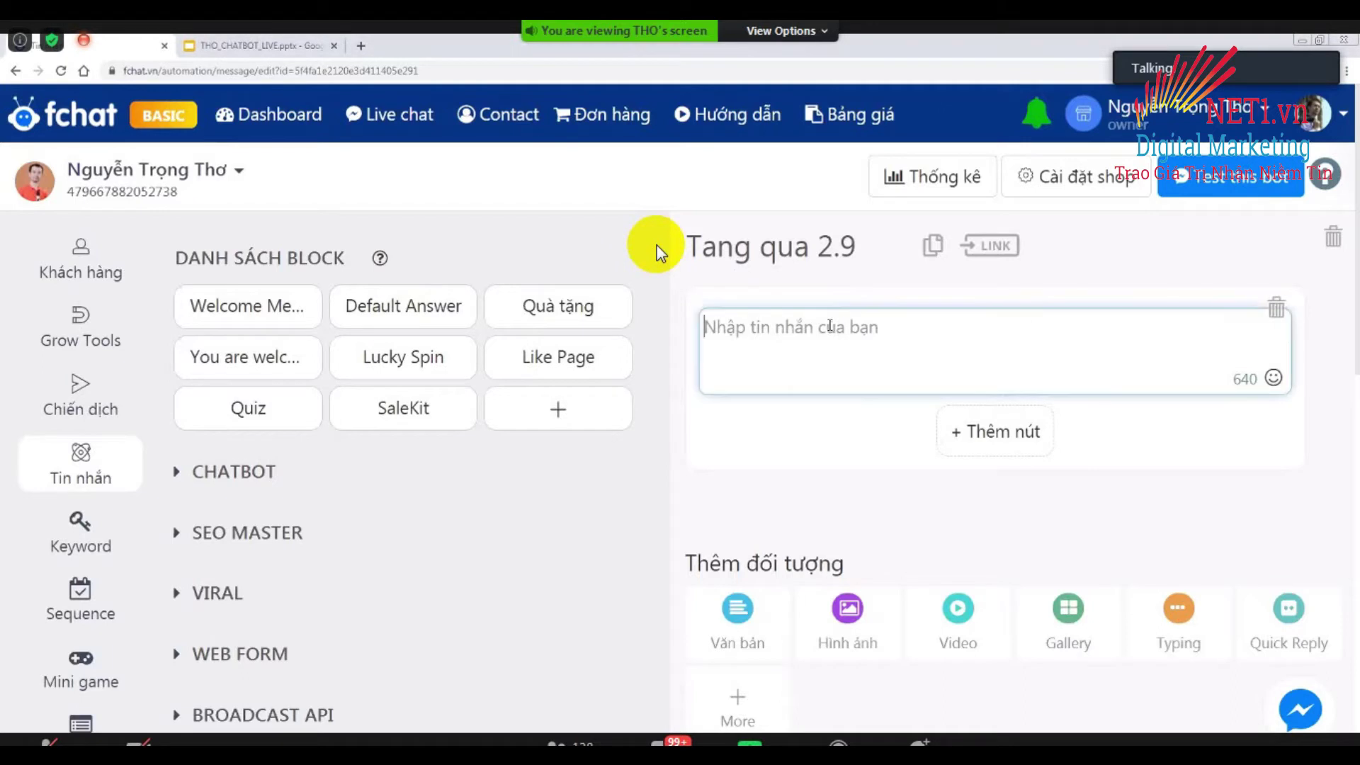
{"action": "type", "text": "Chào "}
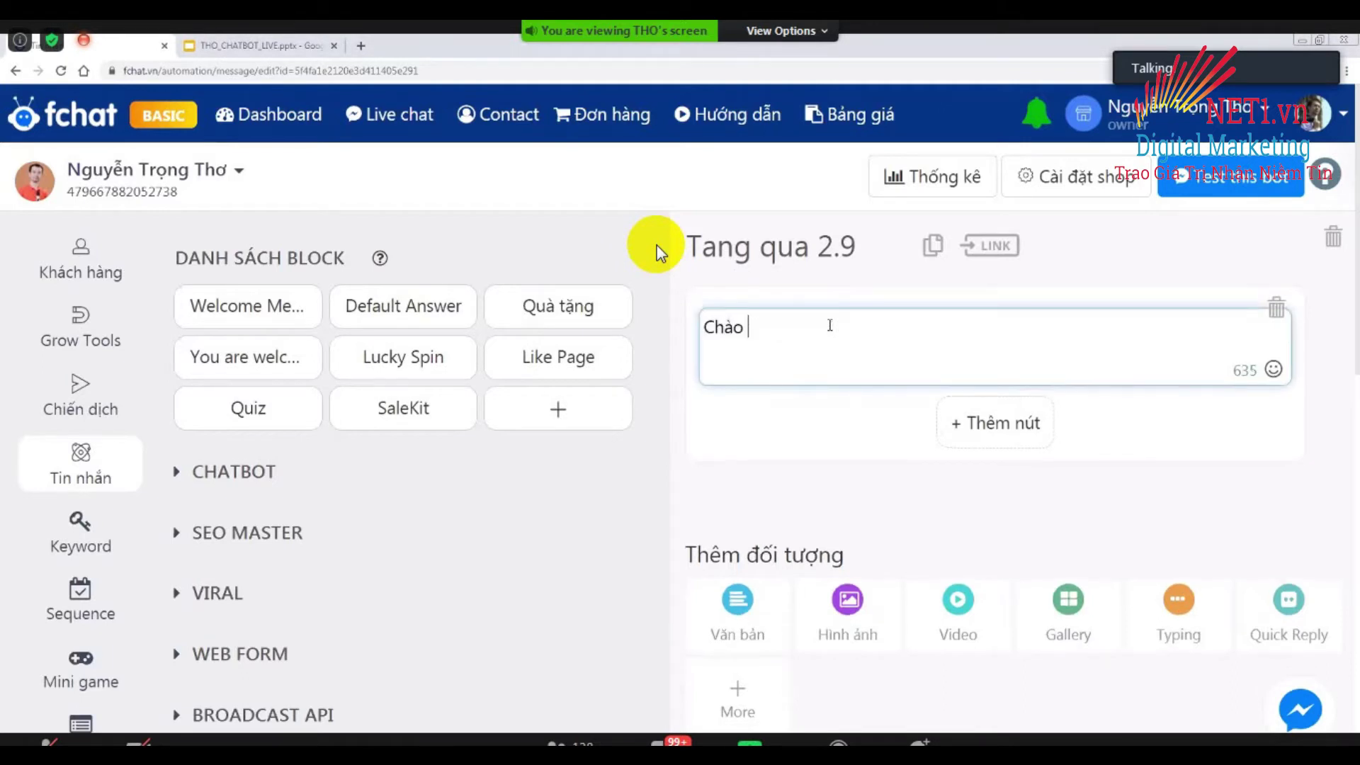
{"action": "type", "text": "mừng {"}
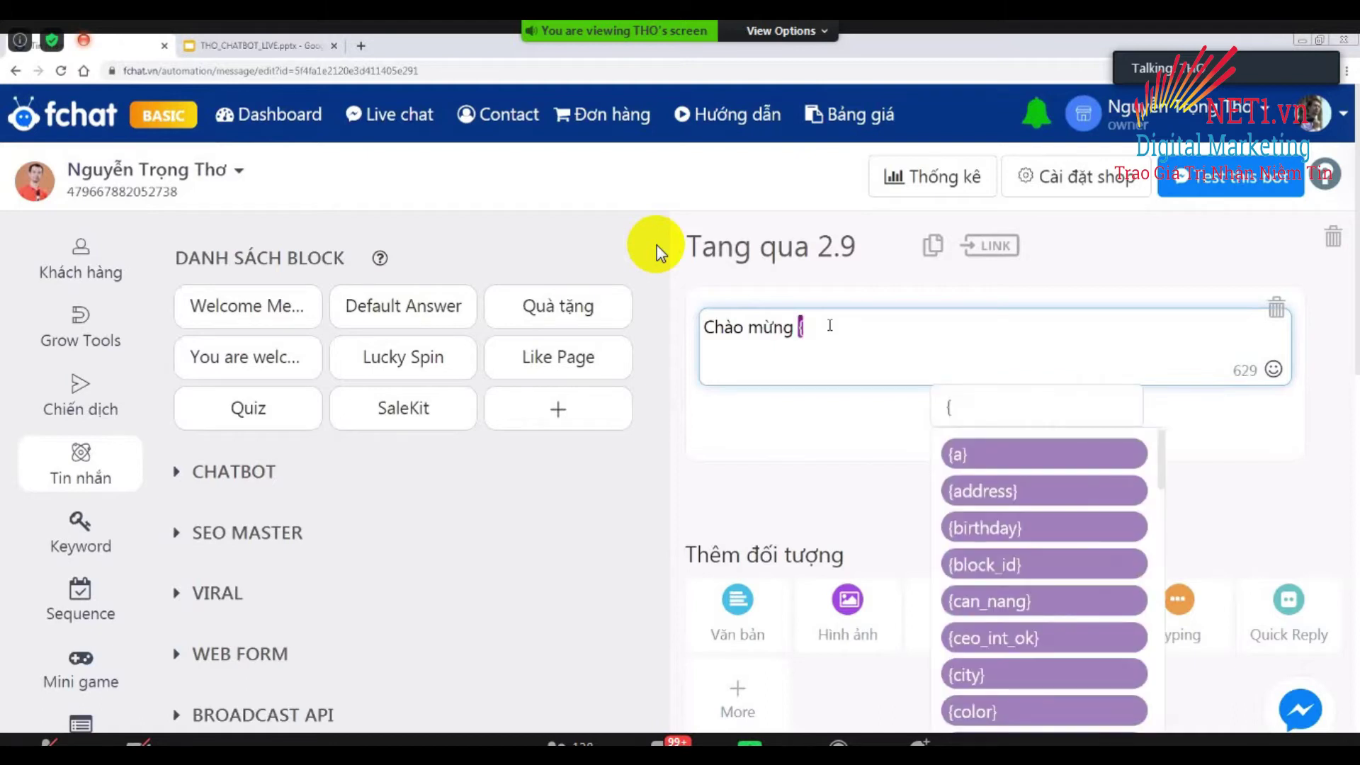
{"action": "type", "text": "gen"}
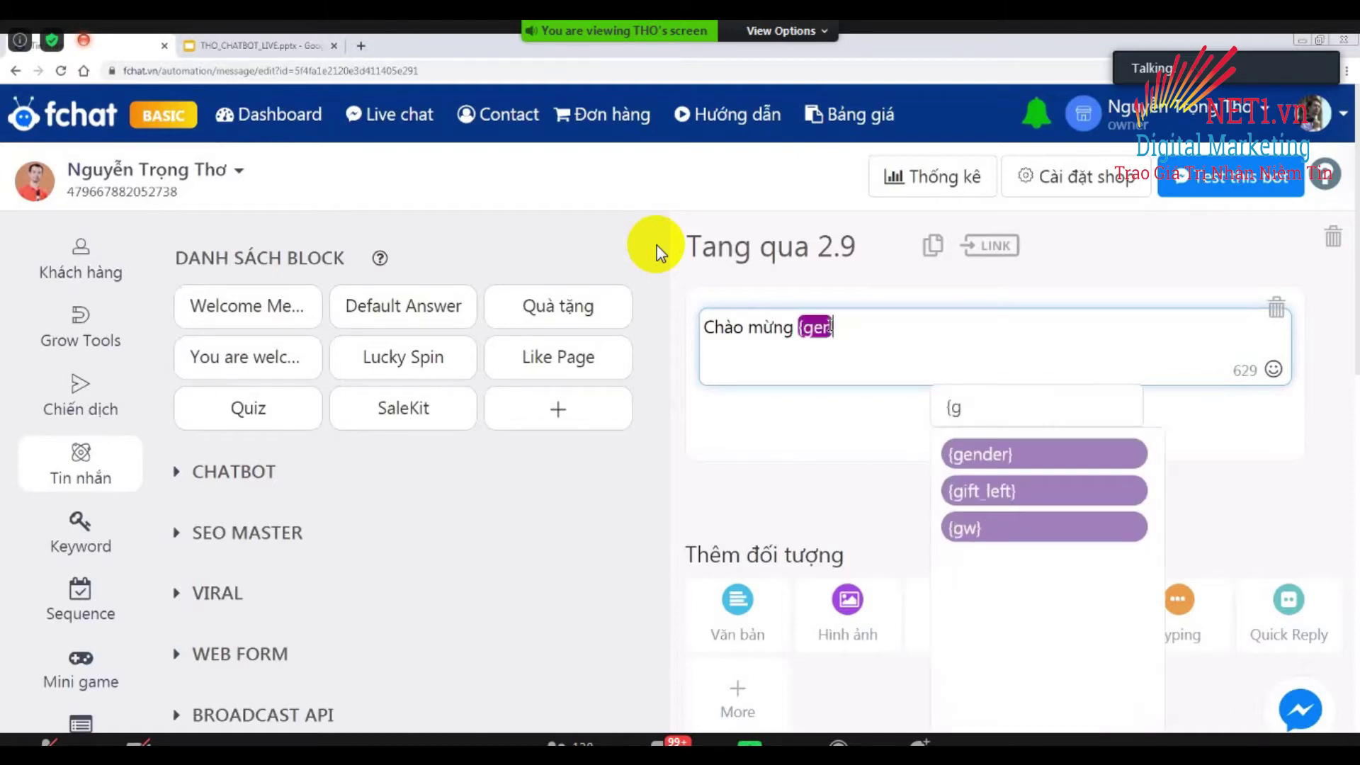
{"action": "left_click", "coordinate": [953, 454]}
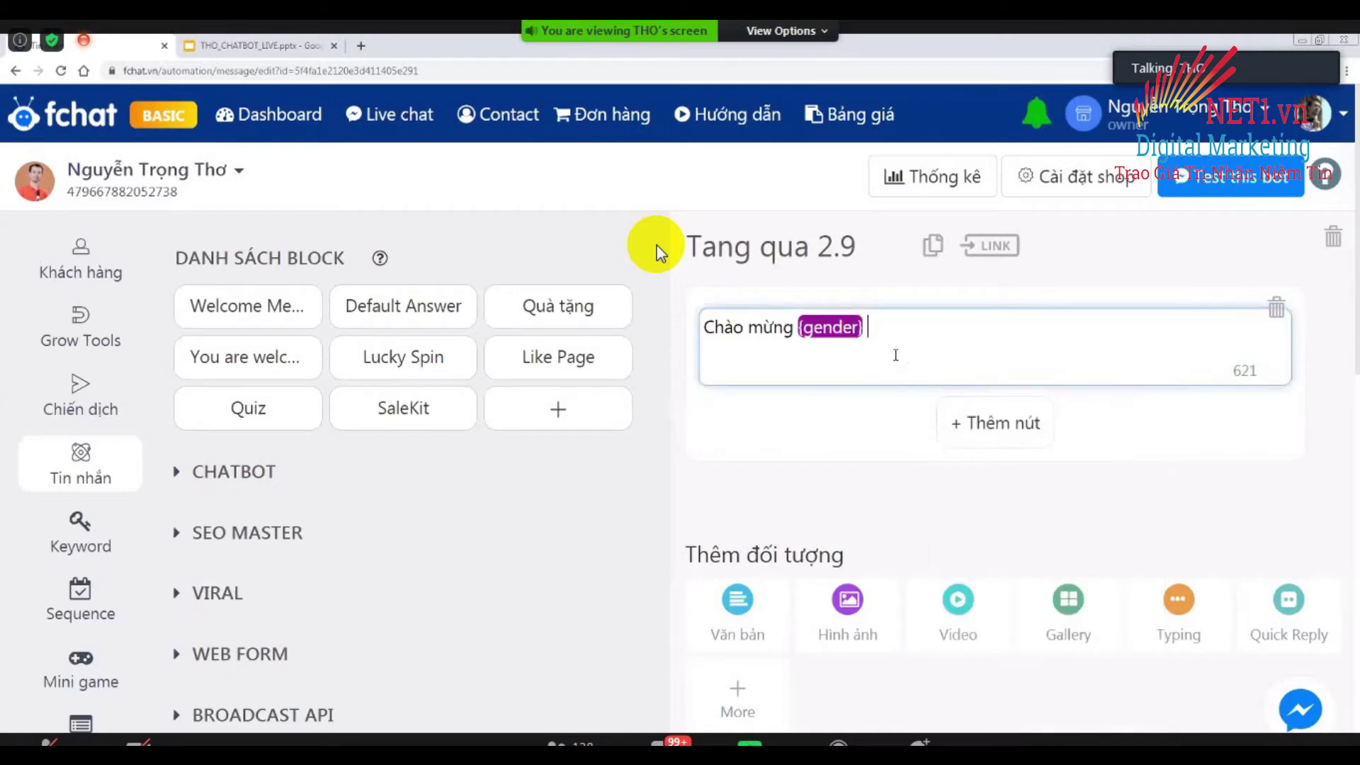
{"action": "type", "text": "{"}
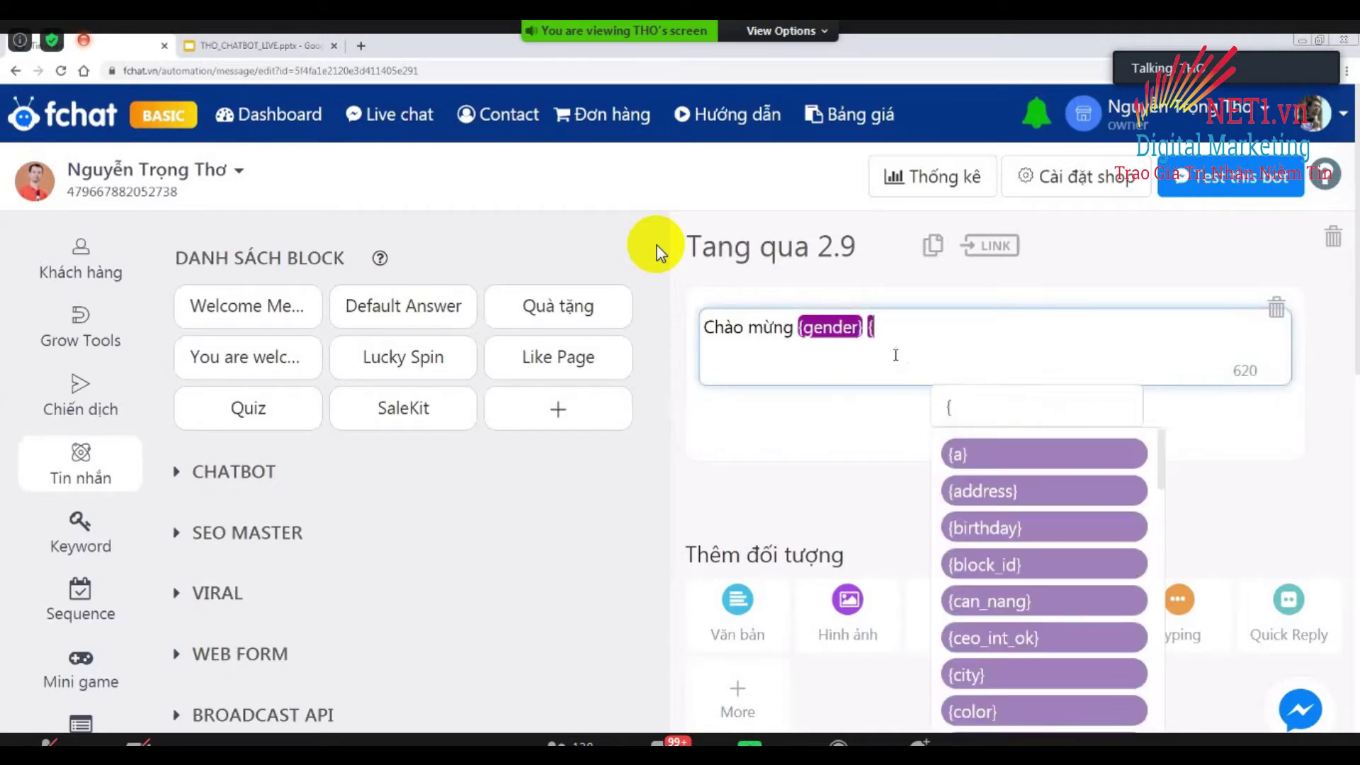
{"action": "type", "text": "fu"}
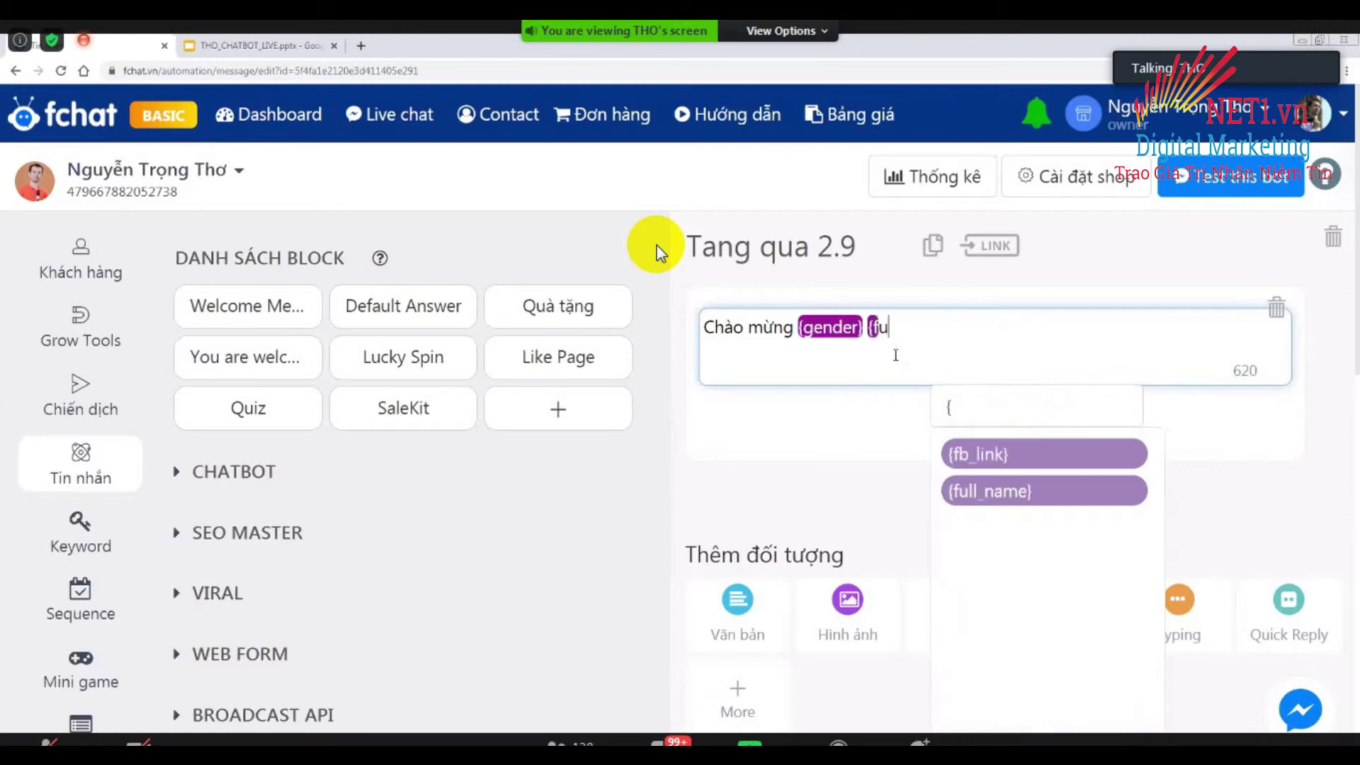
{"action": "type", "text": "ll"}
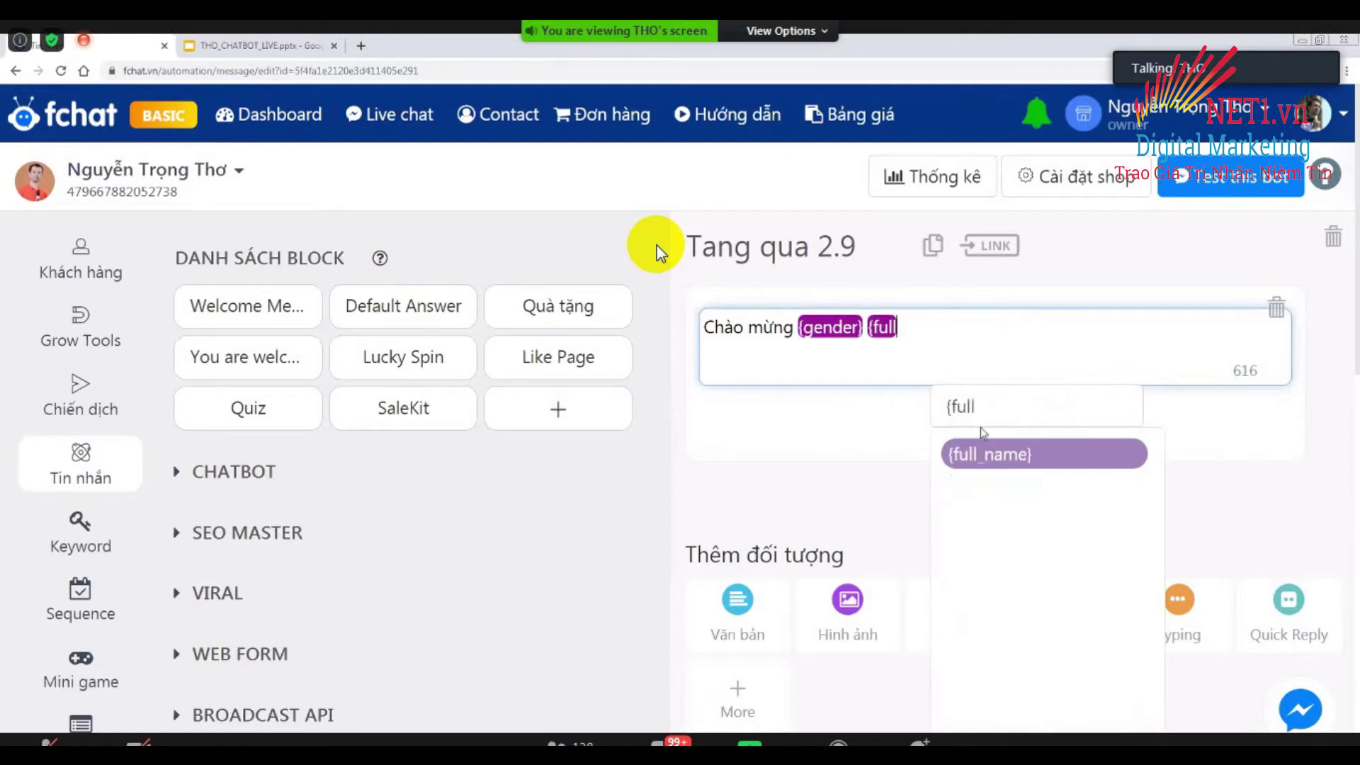
{"action": "left_click", "coordinate": [986, 452]}
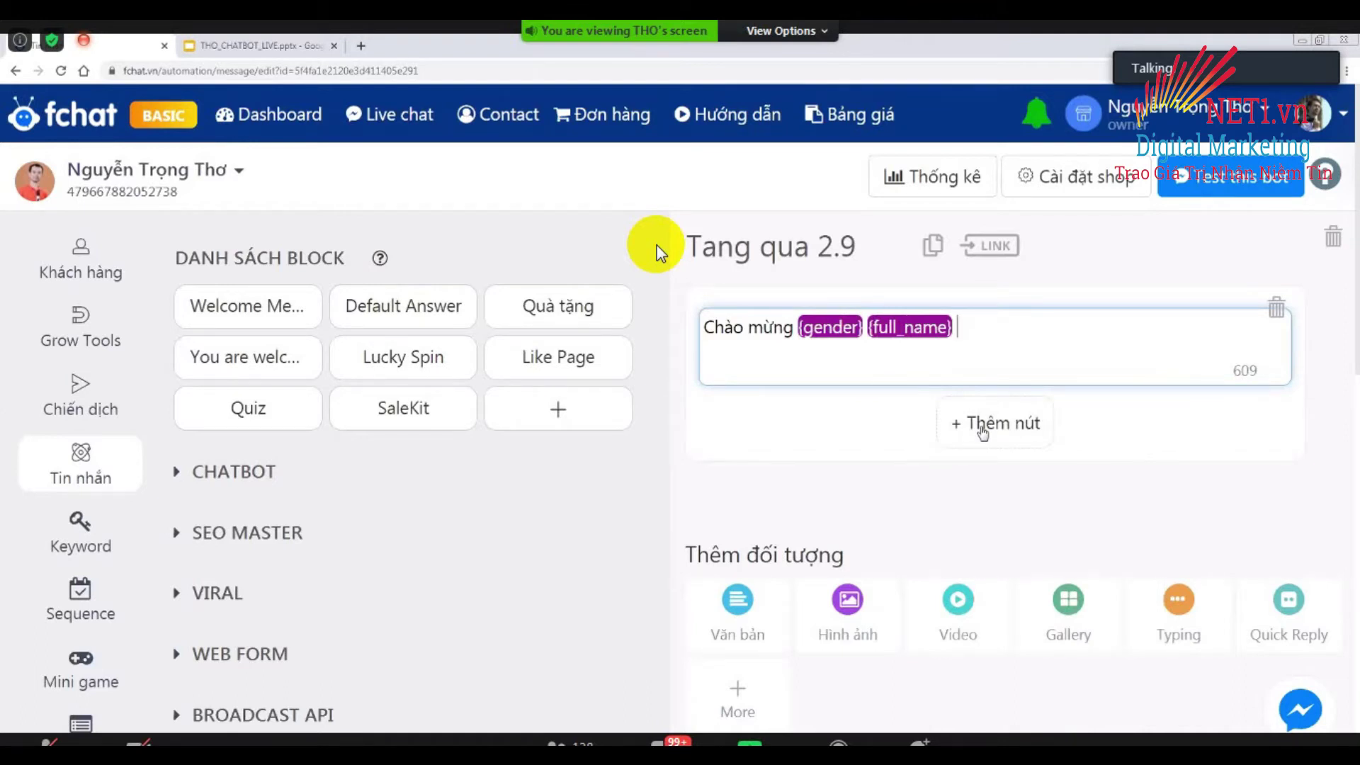
{"action": "type", "text": "ghé thăm page. T"}
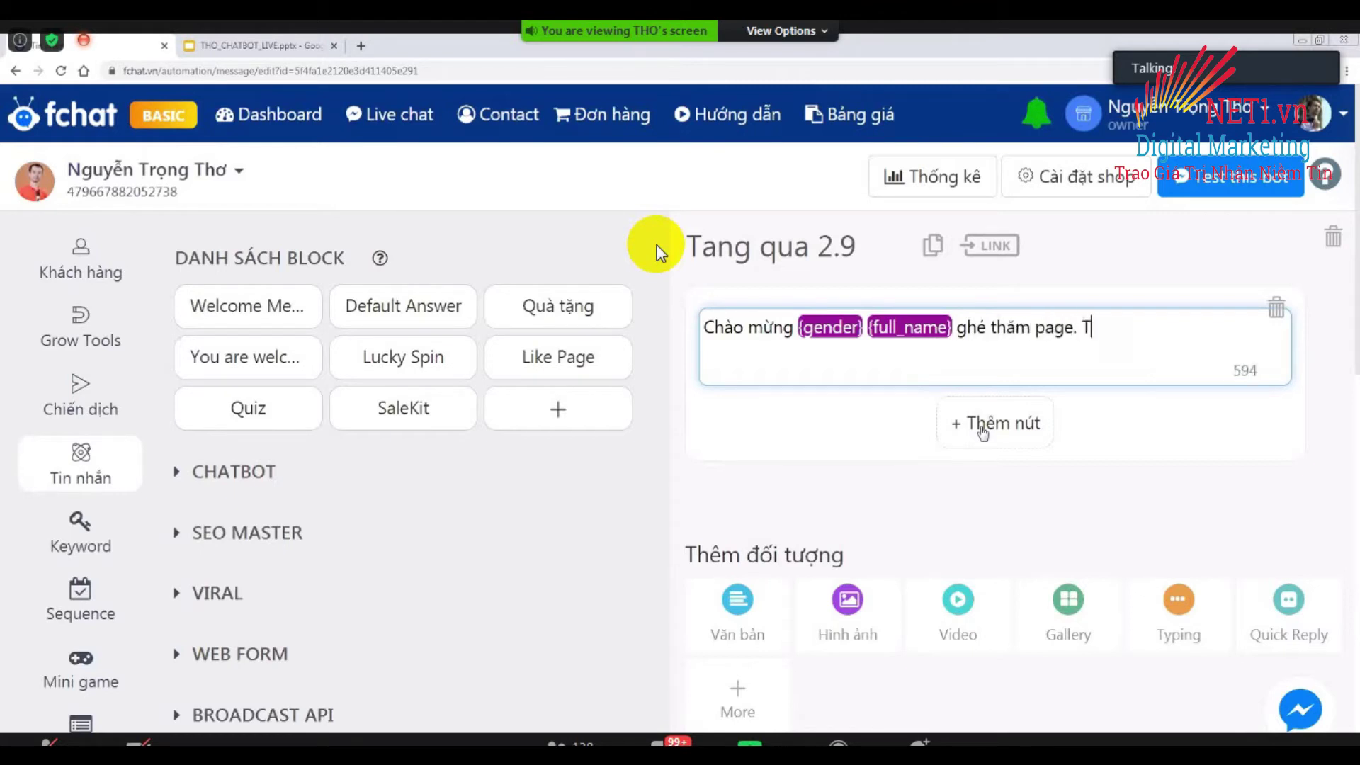
{"action": "type", "text": "oôi có mo"}
{"action": "type", "text": "n quà tặn"}
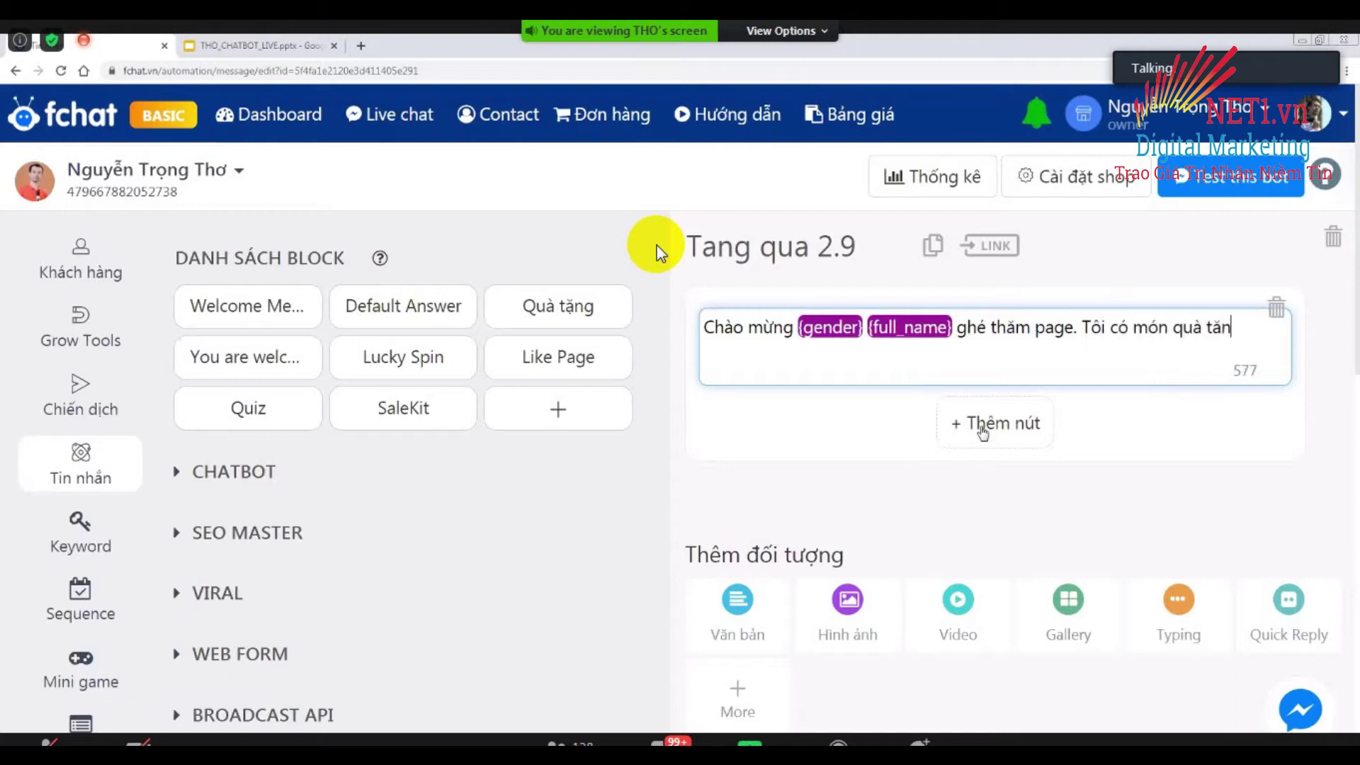
{"action": "type", "text": "g ban: EBOOK NHẮN "}
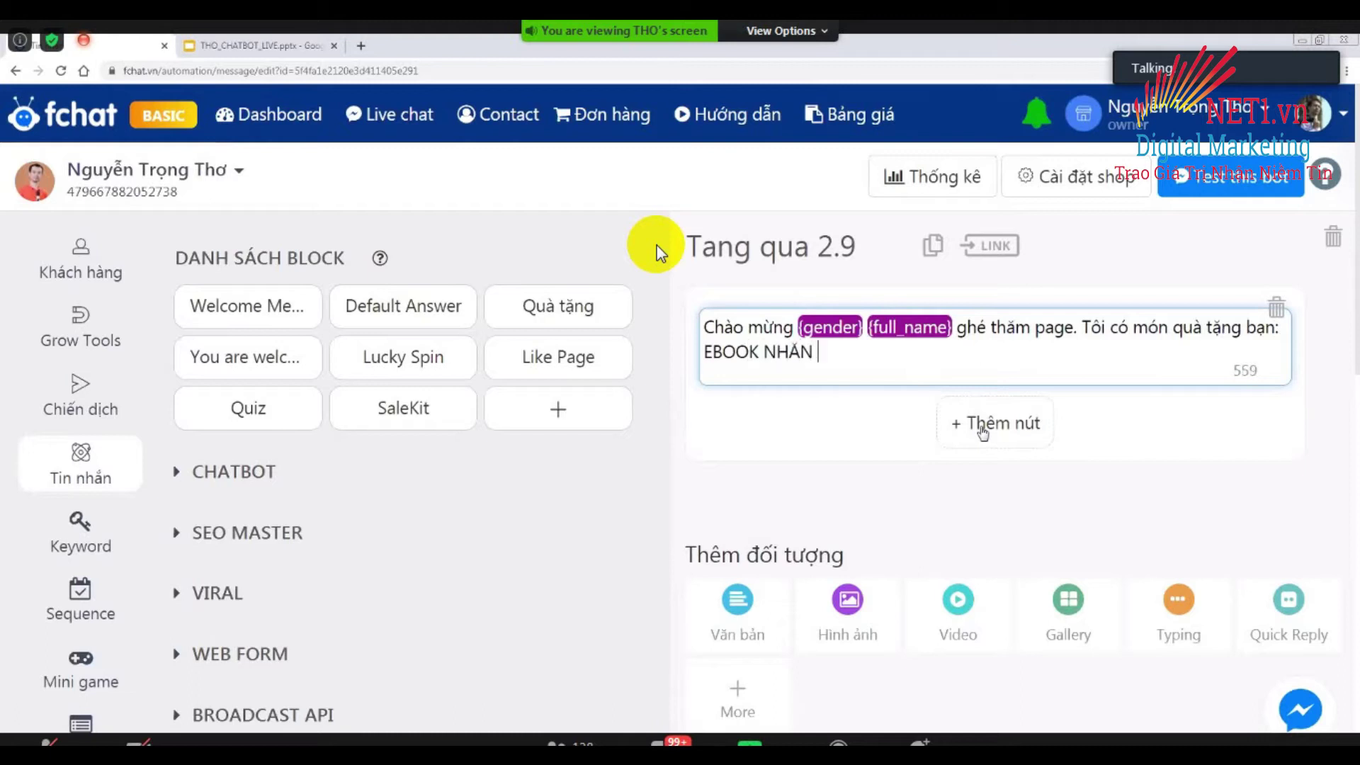
{"action": "type", "text": "TIN HÀNG LOẠT "}
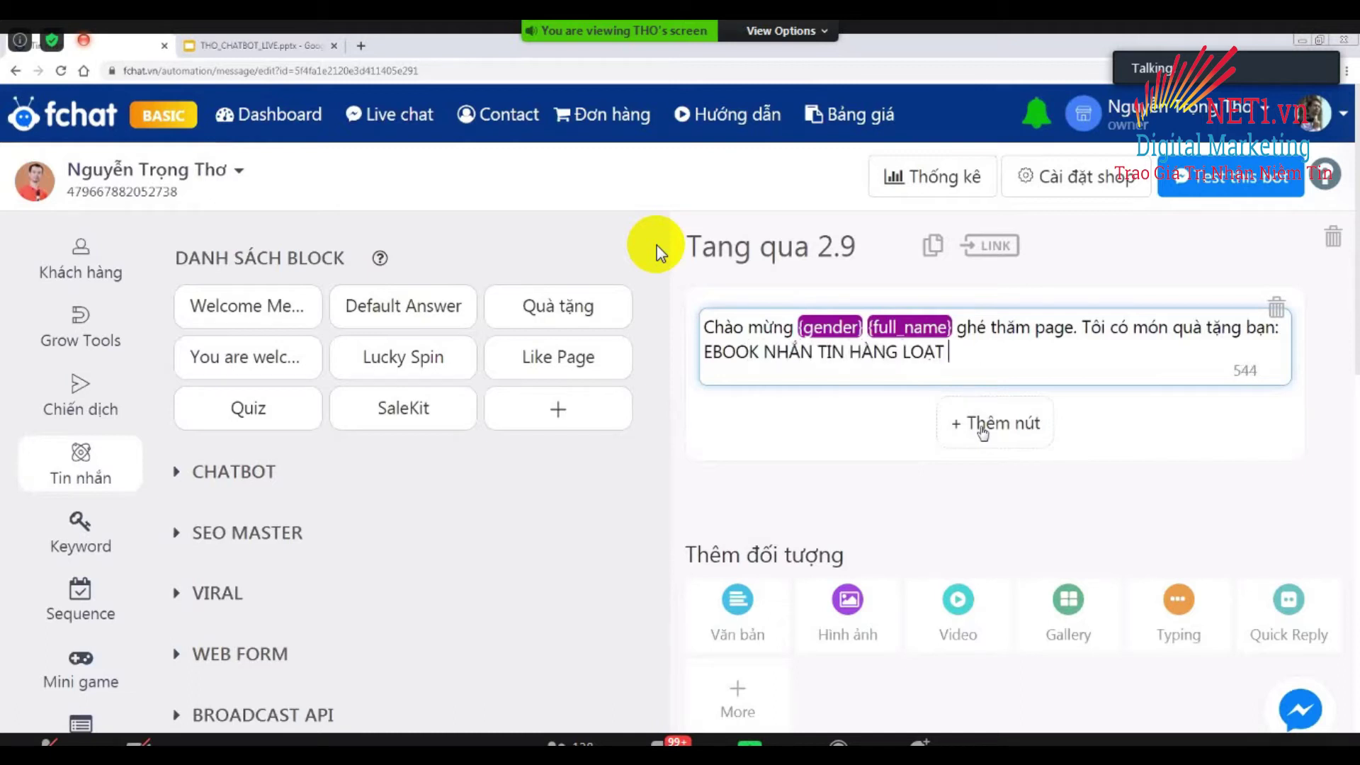
{"action": "type", "text": "KHACH HA"}
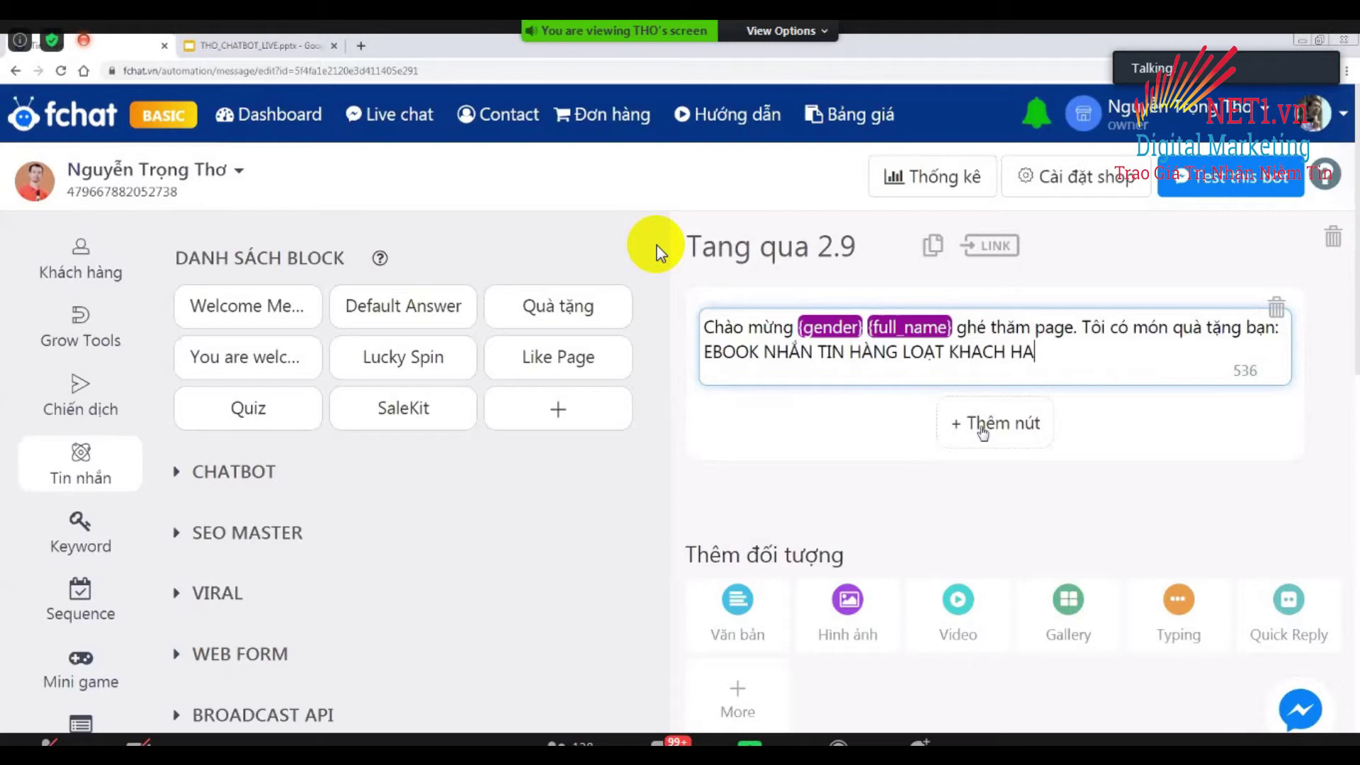
{"action": "key", "text": "BackSpace"}
{"action": "key", "text": "BackSpace"}
{"action": "key", "text": "BackSpace"}
{"action": "key", "text": "BackSpace"}
{"action": "key", "text": "BackSpace"}
{"action": "key", "text": "BackSpace"}
{"action": "type", "text": "ÁCH HÀNG TRÊN FANPAG"}
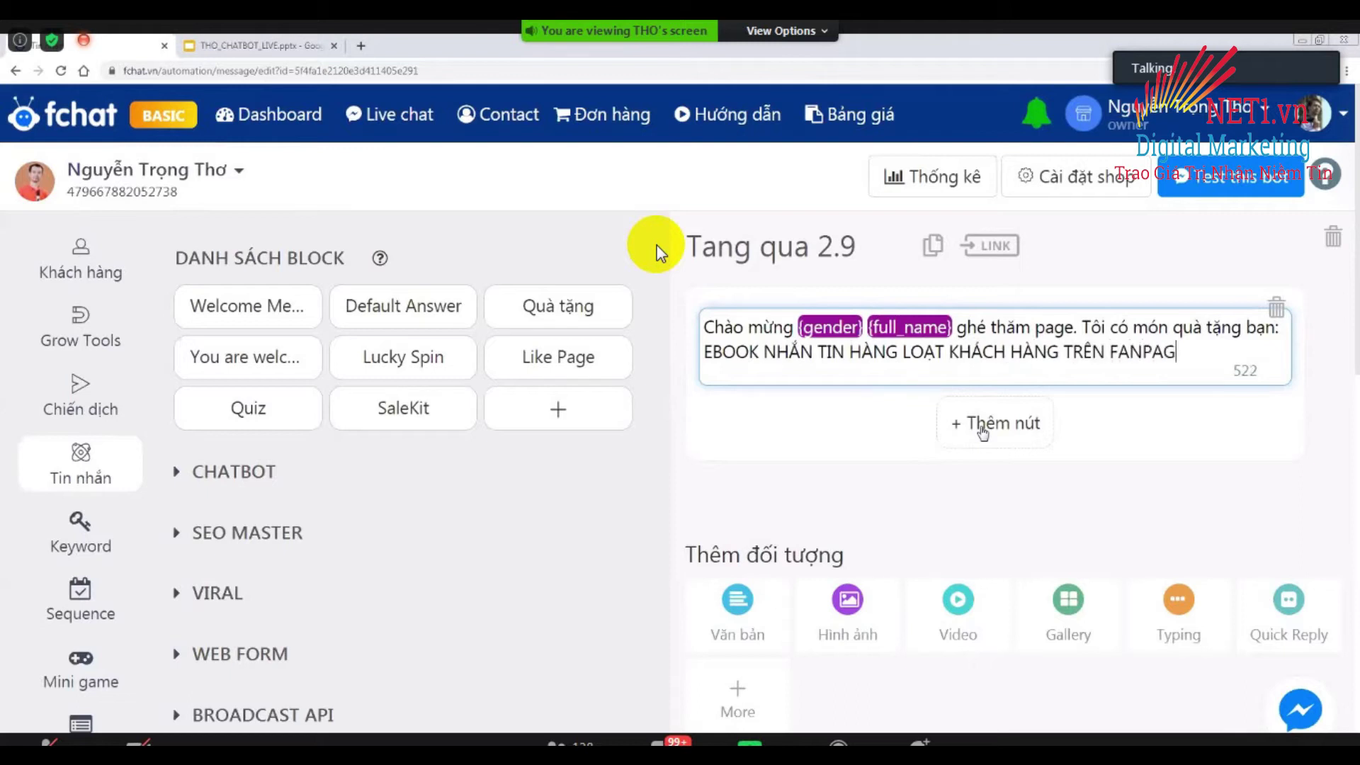
{"action": "type", "text": "E"}
{"action": "key", "text": "Return"}
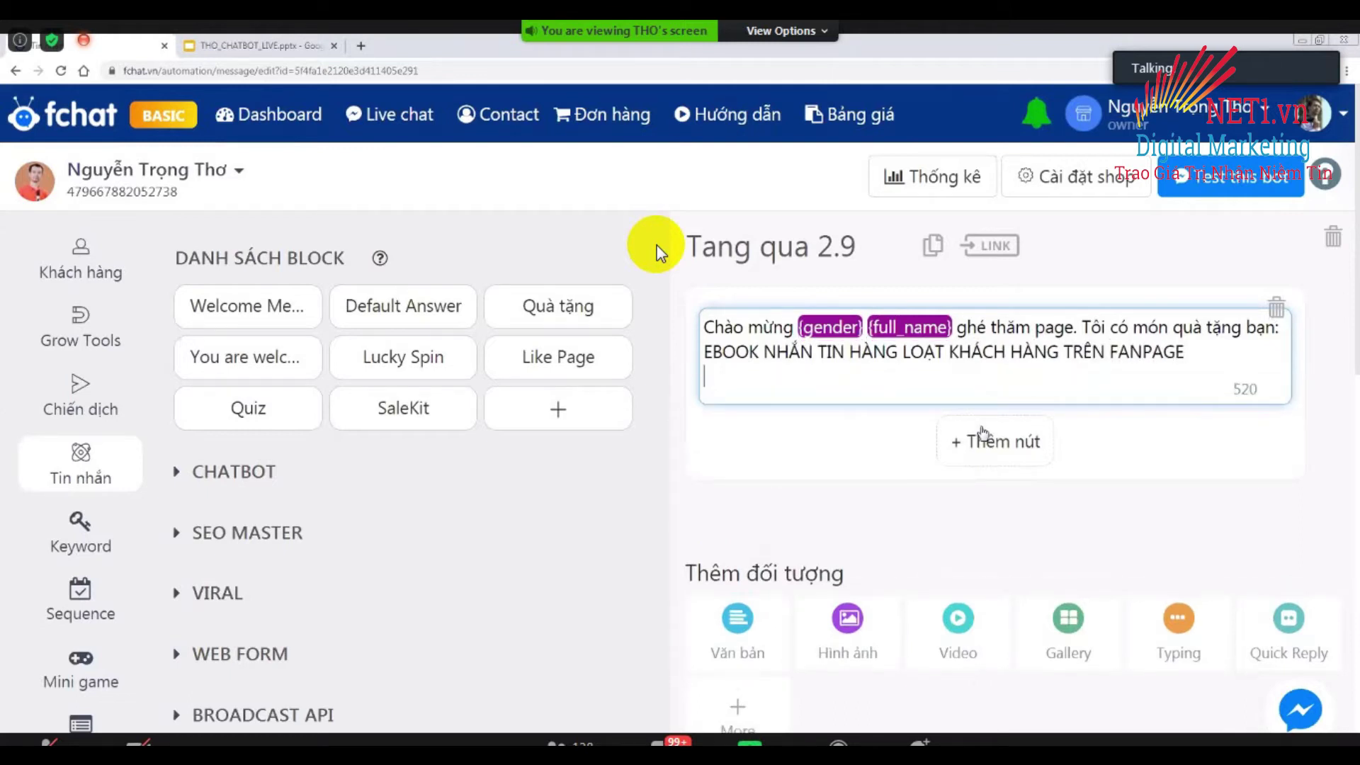
{"action": "key", "text": "Return"}
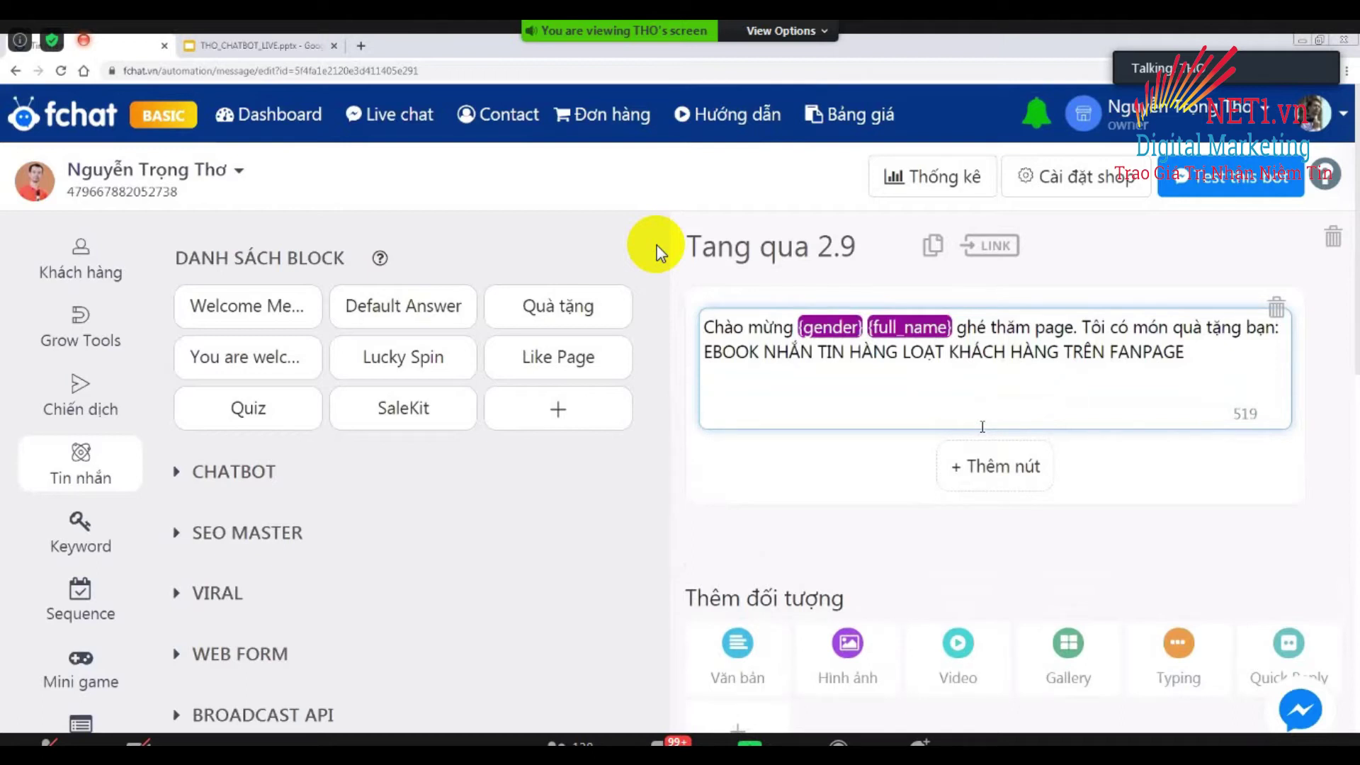
Add the line 'Hãy để lại SDT để nhận quà ngay nhé' after a blank line.
{"action": "type", "text": "h"}
{"action": "key", "text": "BackSpace"}
{"action": "type", "text": "Hãy để "}
{"action": "type", "text": "lại SDT d"}
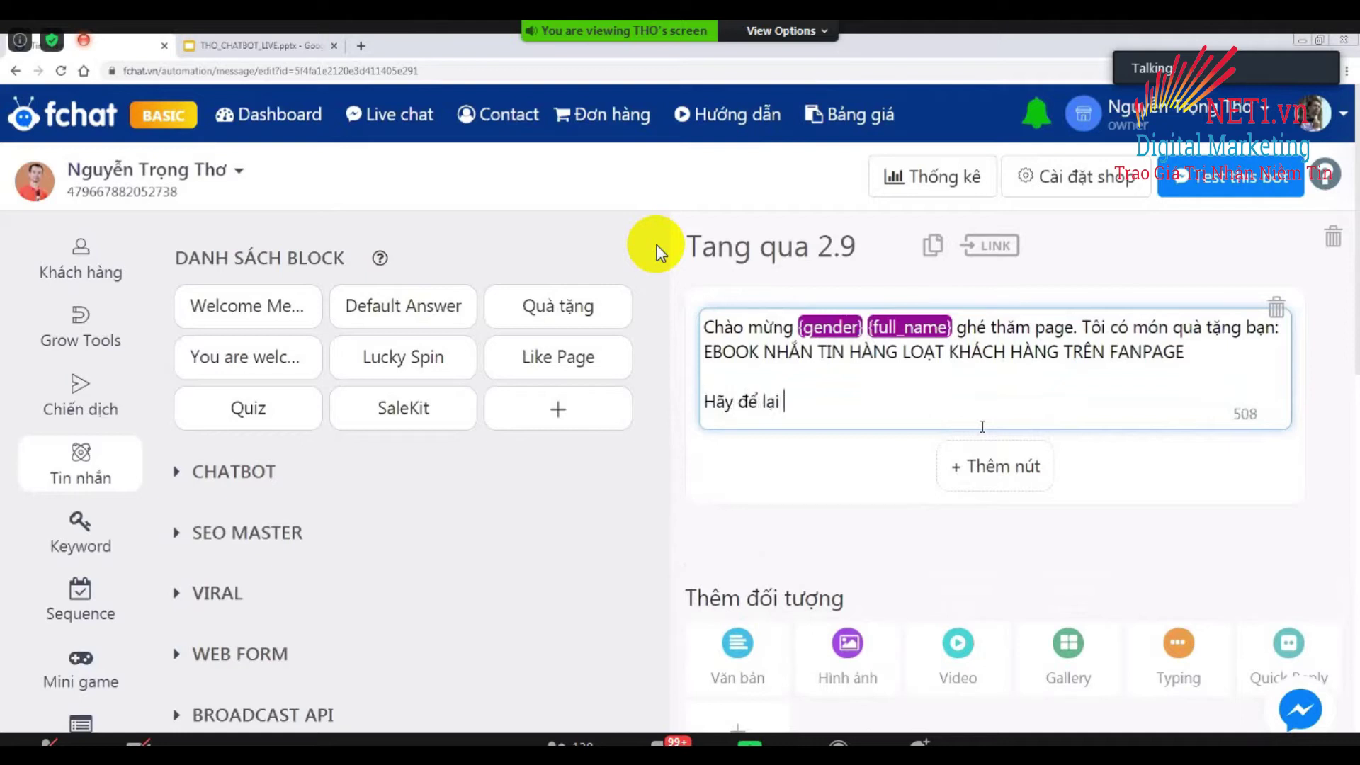
{"action": "type", "text": "ể nhận quà ngay "}
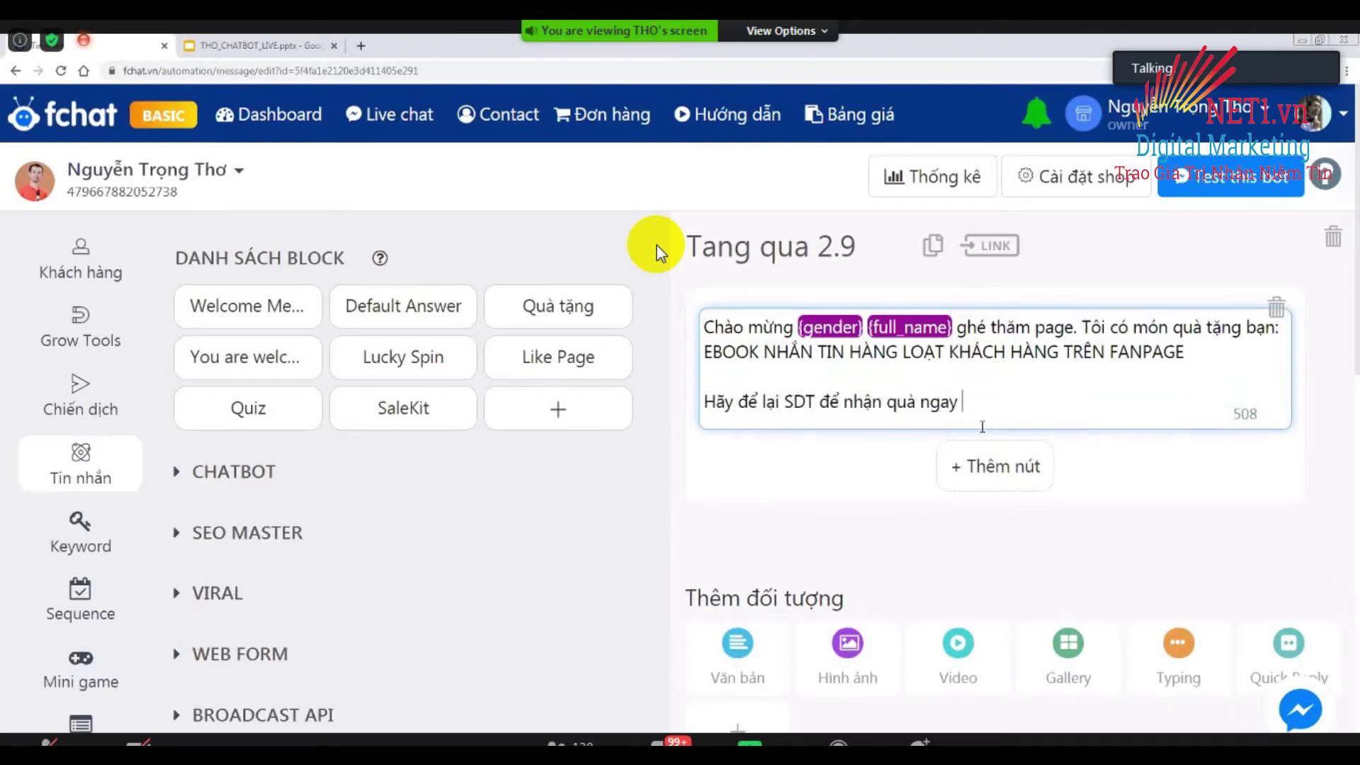
{"action": "type", "text": "nhes"}
{"action": "left_click", "coordinate": [657, 547]}
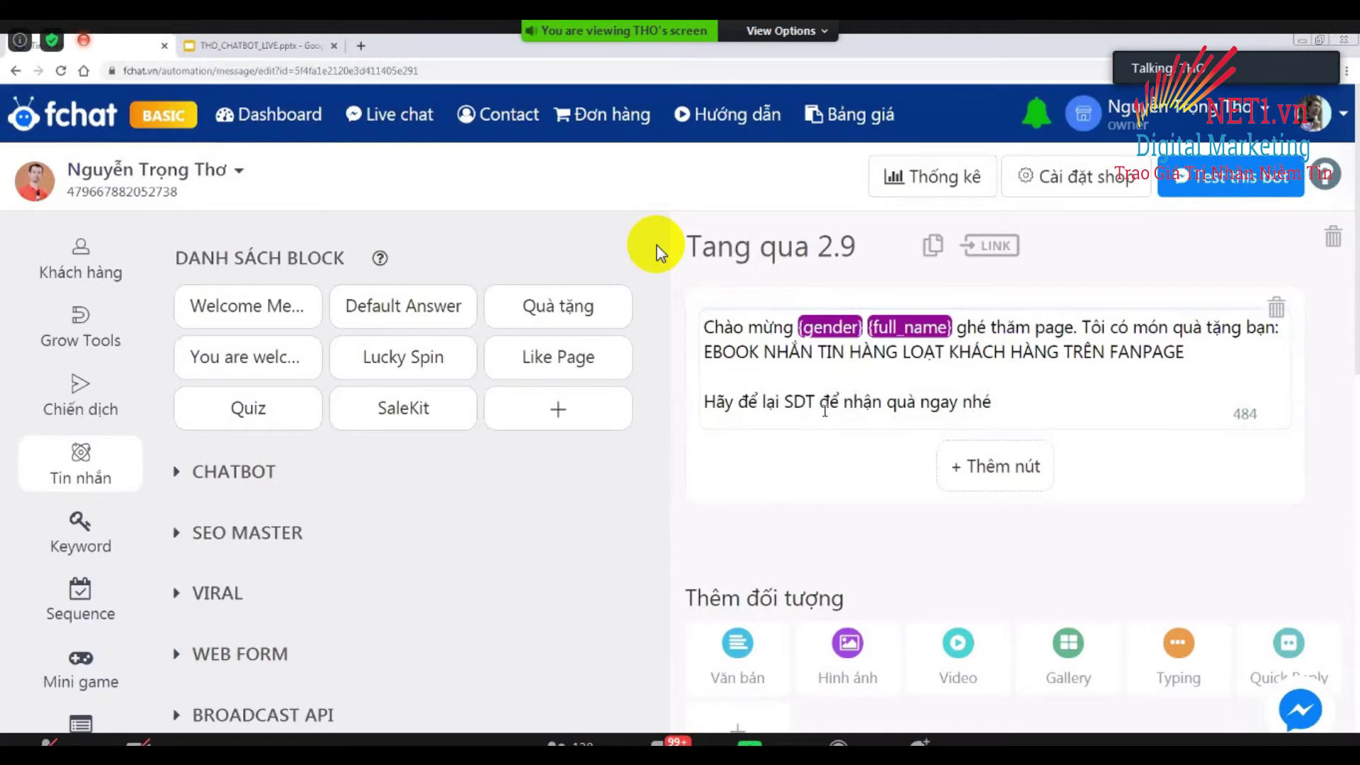
{"action": "scroll", "coordinate": [825, 410], "scroll_direction": "down", "scroll_amount": 3}
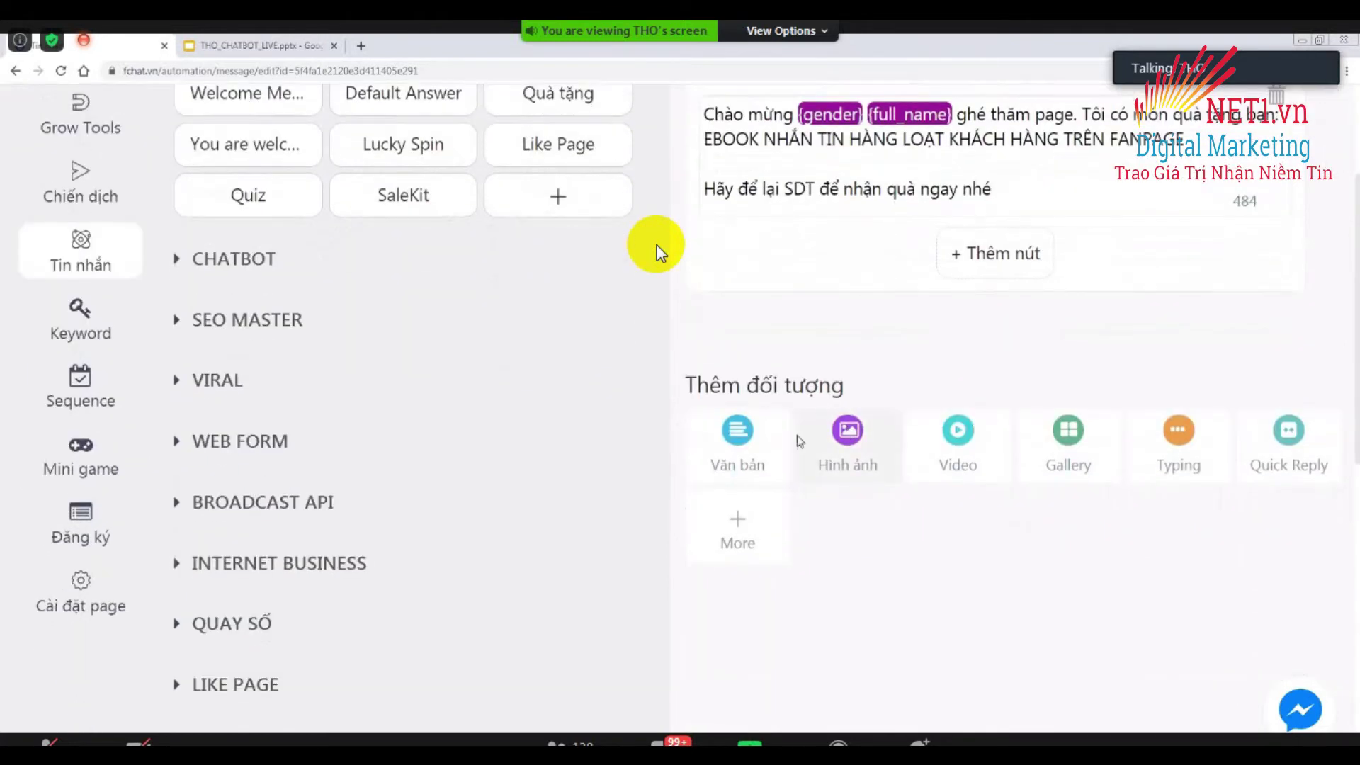
Add User Phone and User Email cards saving answers to {phone} and {email}.
{"action": "scroll", "coordinate": [852, 329], "scroll_direction": "up", "scroll_amount": 3}
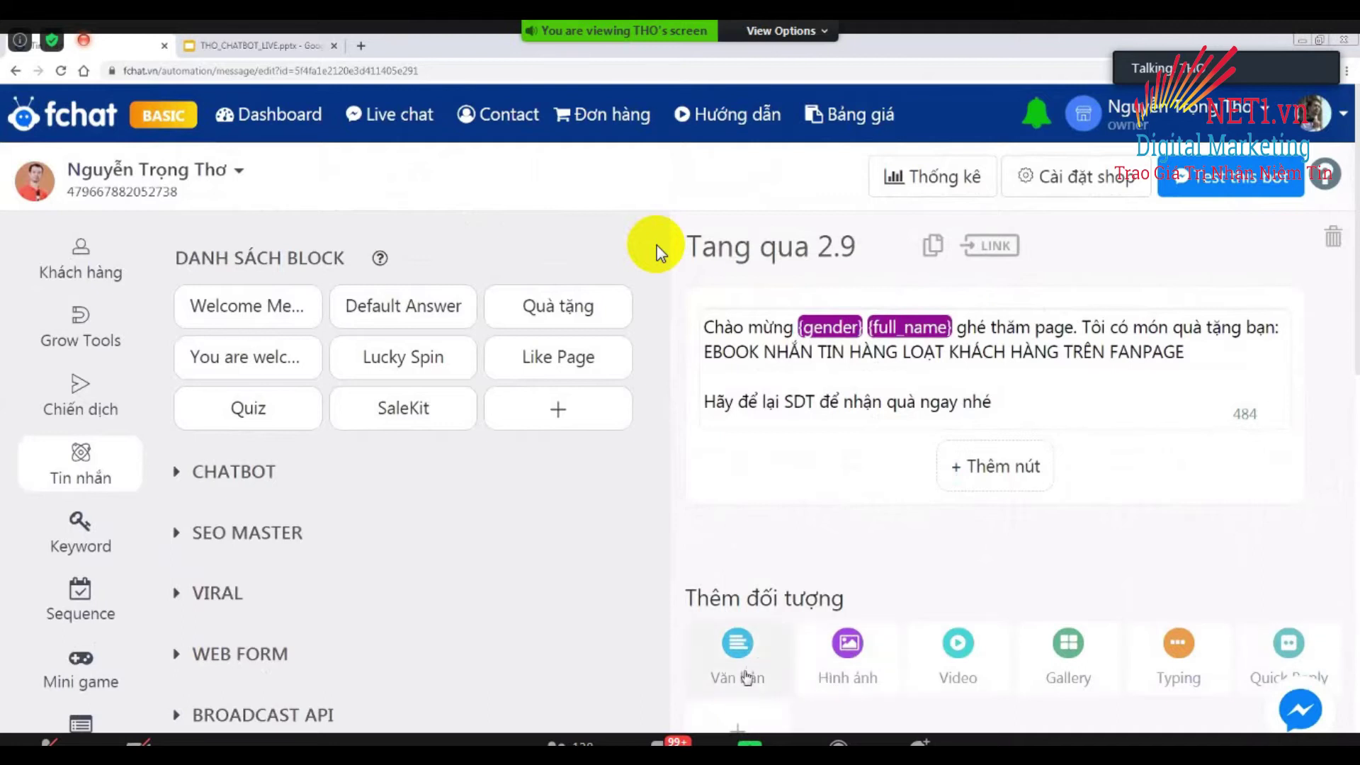
{"action": "scroll", "coordinate": [767, 672], "scroll_direction": "down", "scroll_amount": 2}
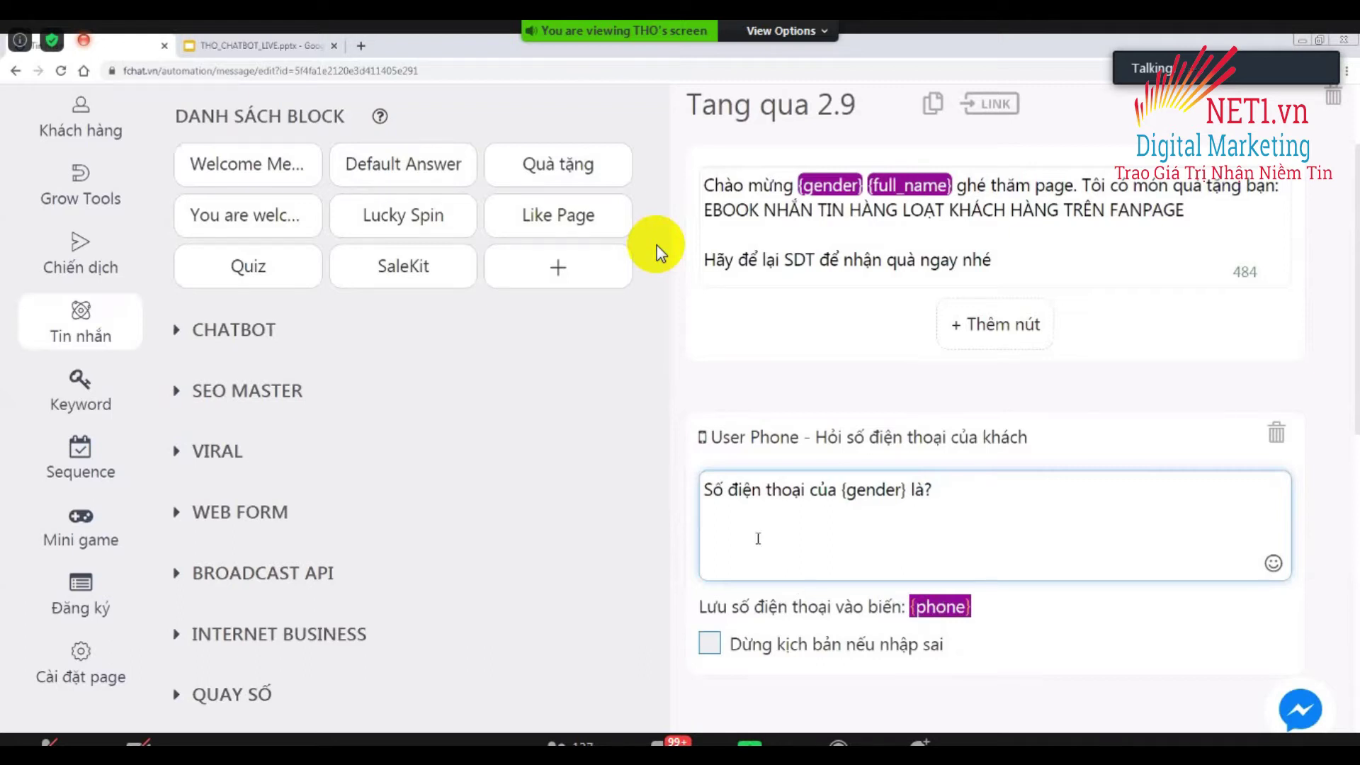
{"action": "left_click", "coordinate": [745, 576]}
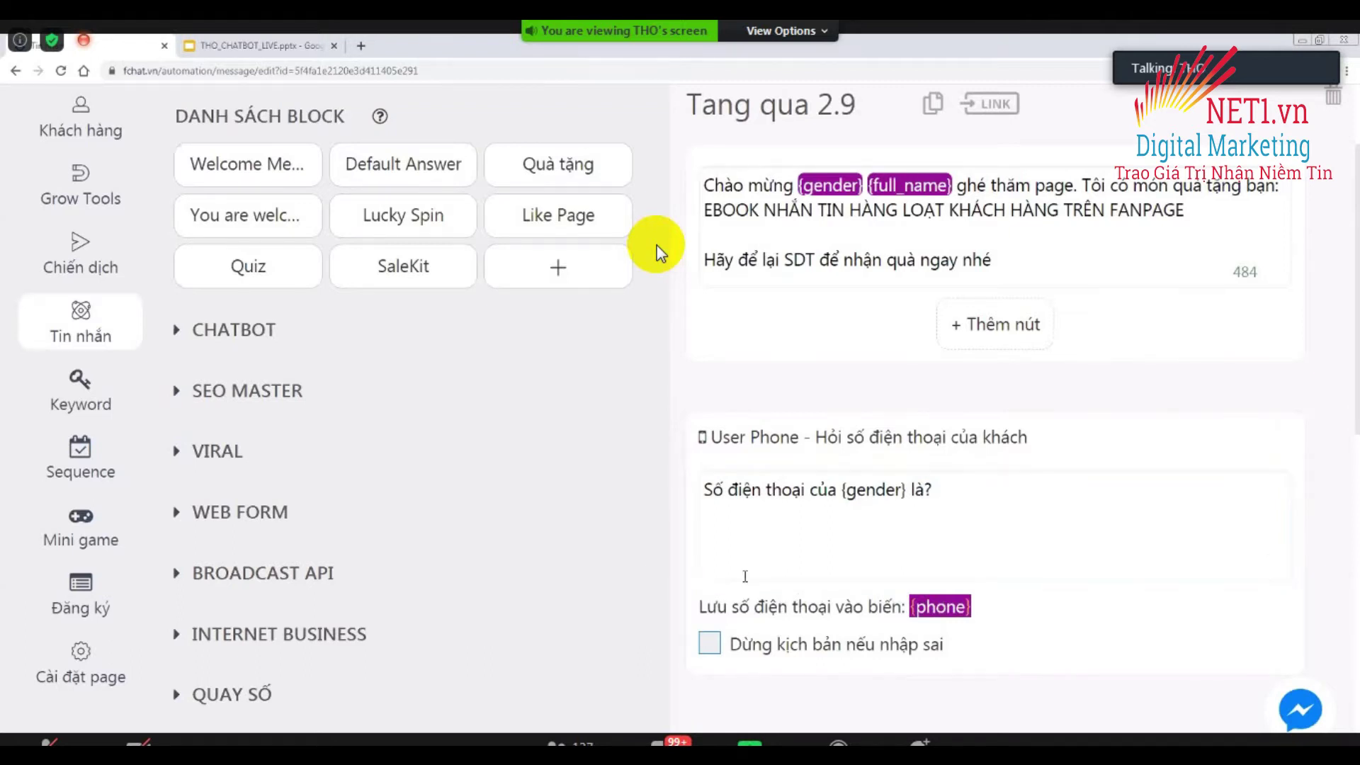
{"action": "scroll", "coordinate": [765, 577], "scroll_direction": "down", "scroll_amount": 4}
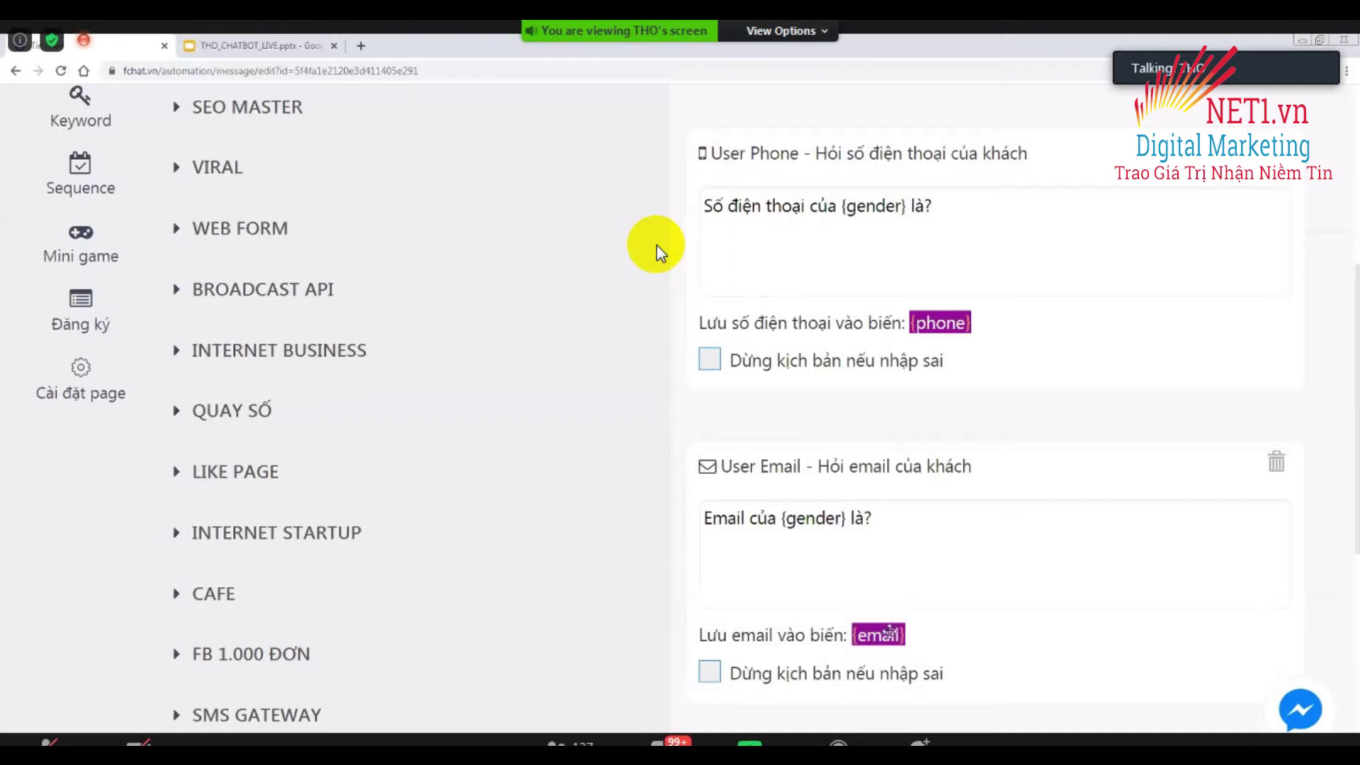
{"action": "scroll", "coordinate": [889, 633], "scroll_direction": "down", "scroll_amount": 5}
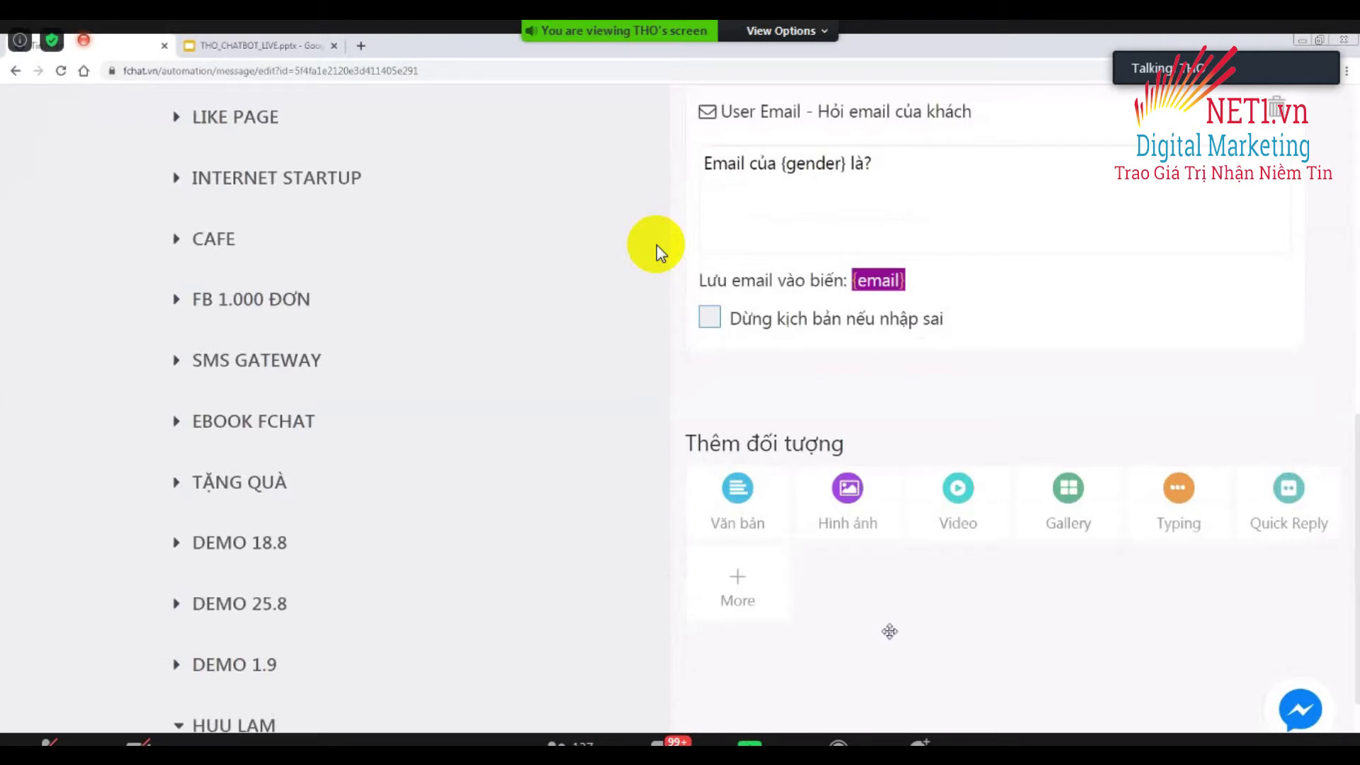
Add a User Input question 'Địa chỉ nhận quà?' with answer type Ký tự.
{"action": "left_click", "coordinate": [735, 585]}
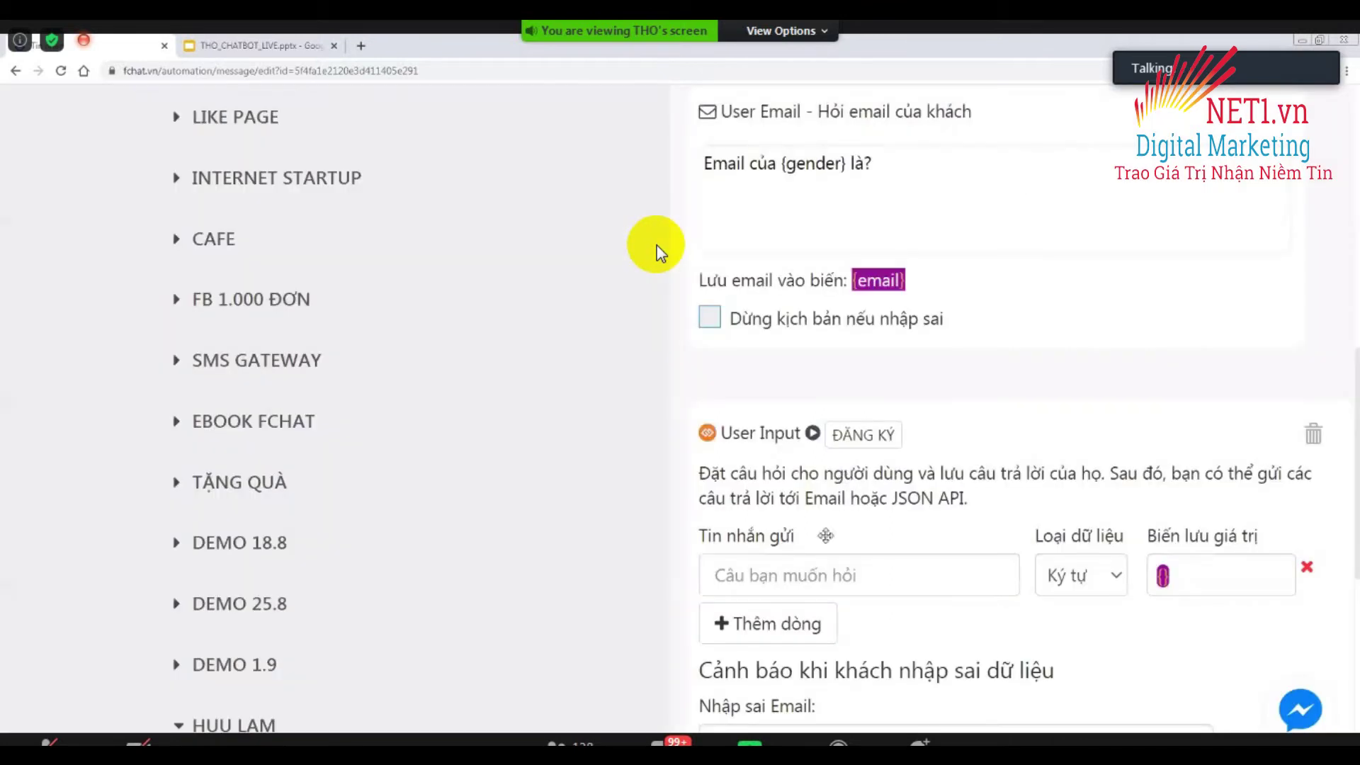
{"action": "left_click", "coordinate": [845, 483]}
{"action": "scroll", "coordinate": [821, 509], "scroll_direction": "down", "scroll_amount": 3}
{"action": "left_click", "coordinate": [802, 363]}
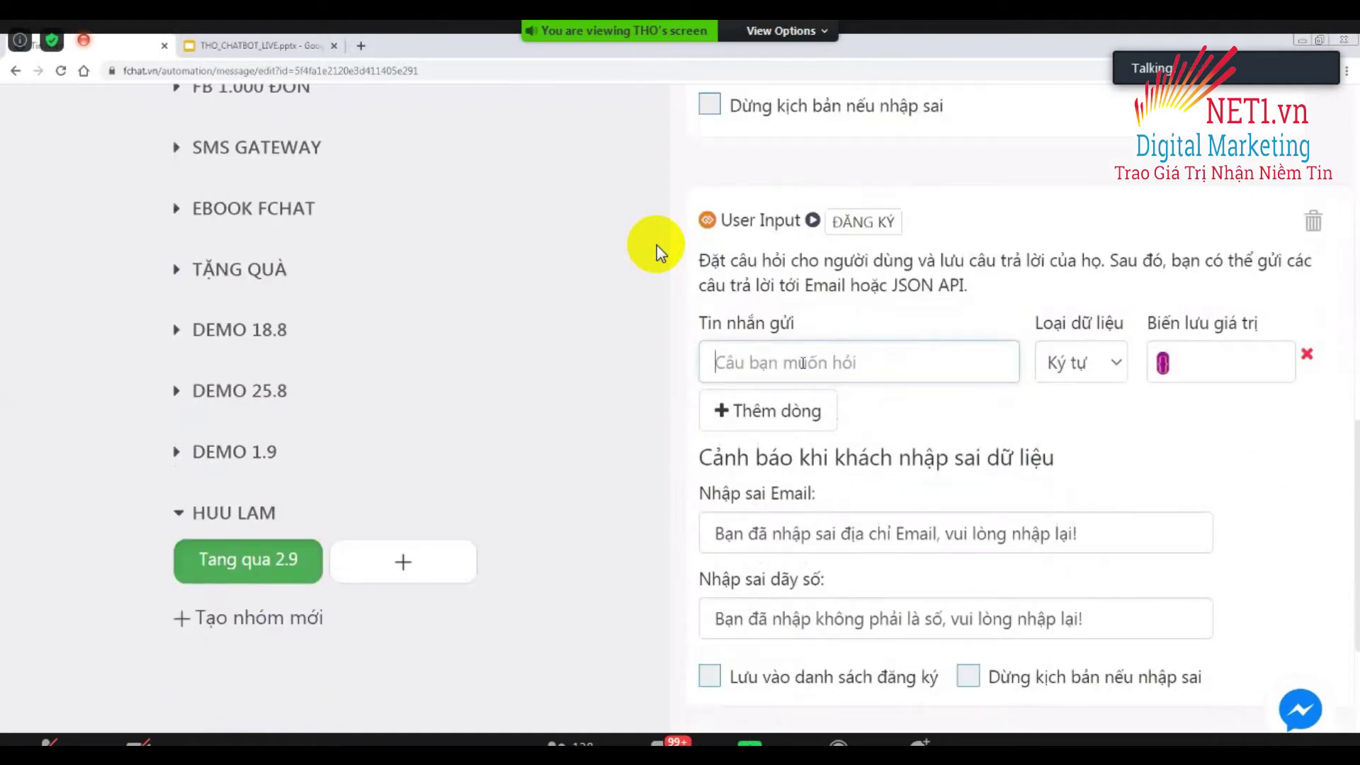
{"action": "type", "text": "Địa chỉ"}
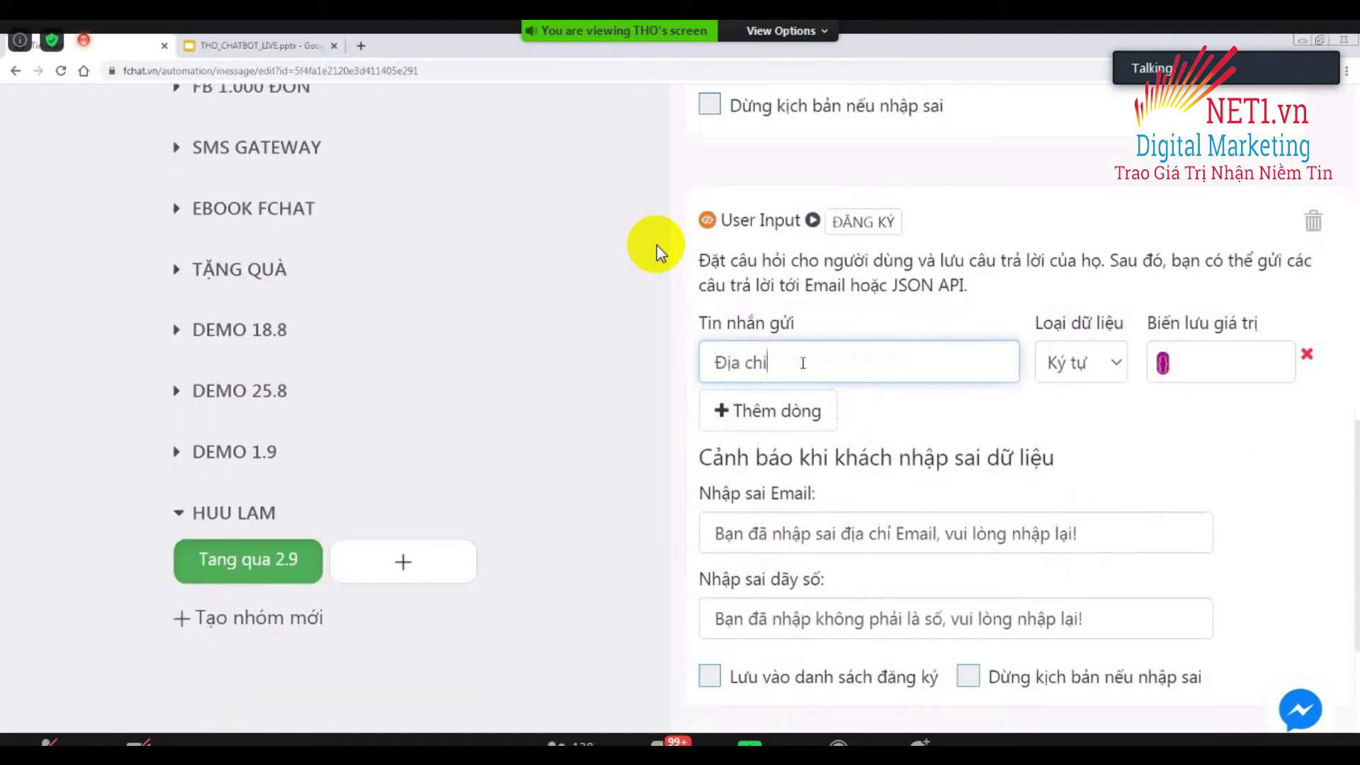
{"action": "type", "text": " nhận quaà?"}
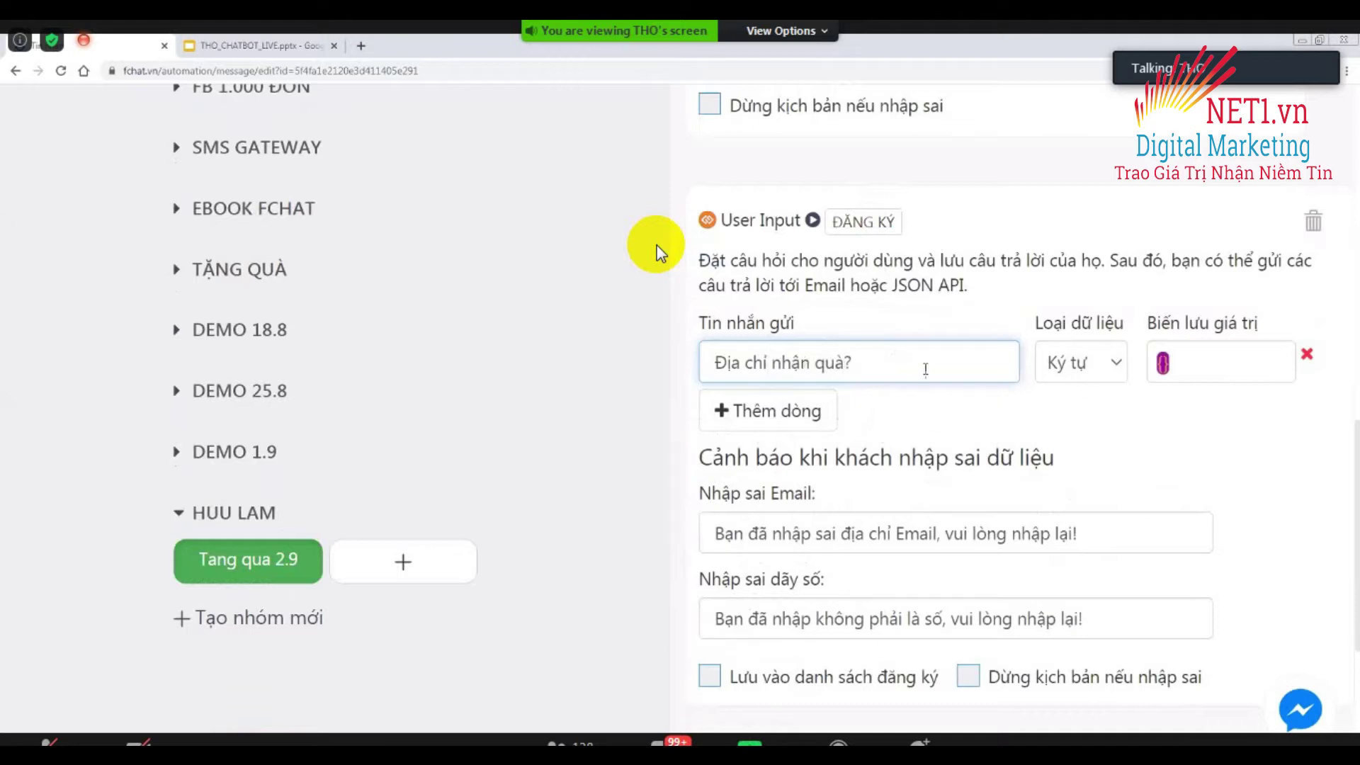
{"action": "left_click", "coordinate": [1103, 365]}
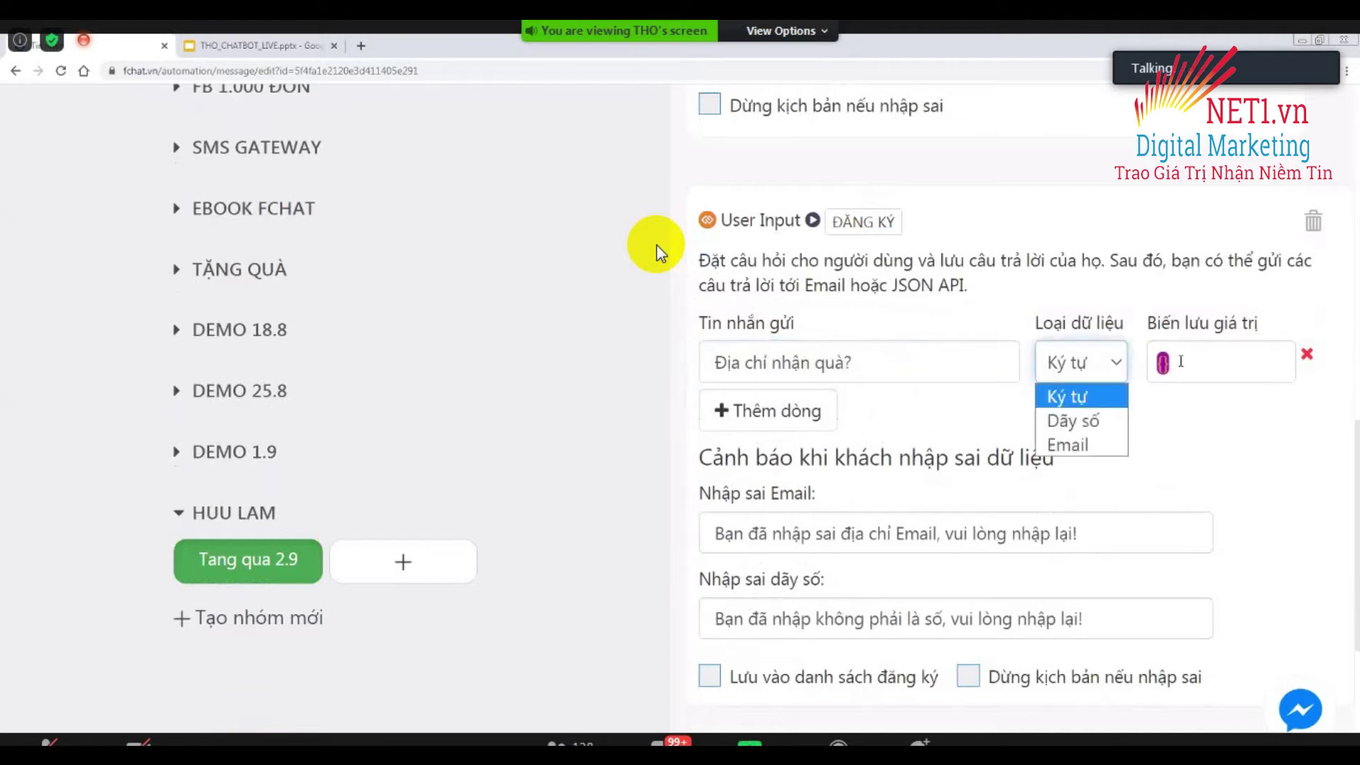
{"action": "left_click", "coordinate": [1181, 362]}
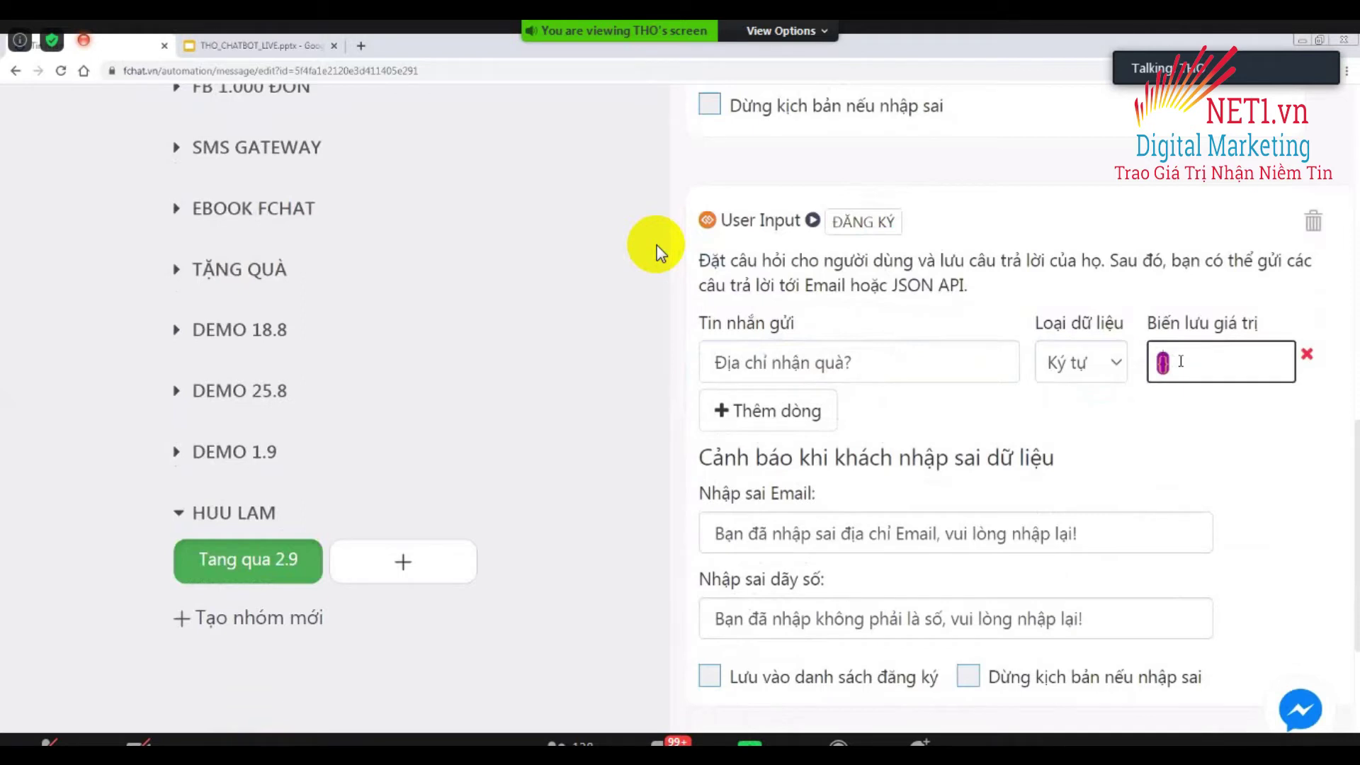
Store the answer in the {address} variable and remove the extra empty question row.
{"action": "type", "text": "address"}
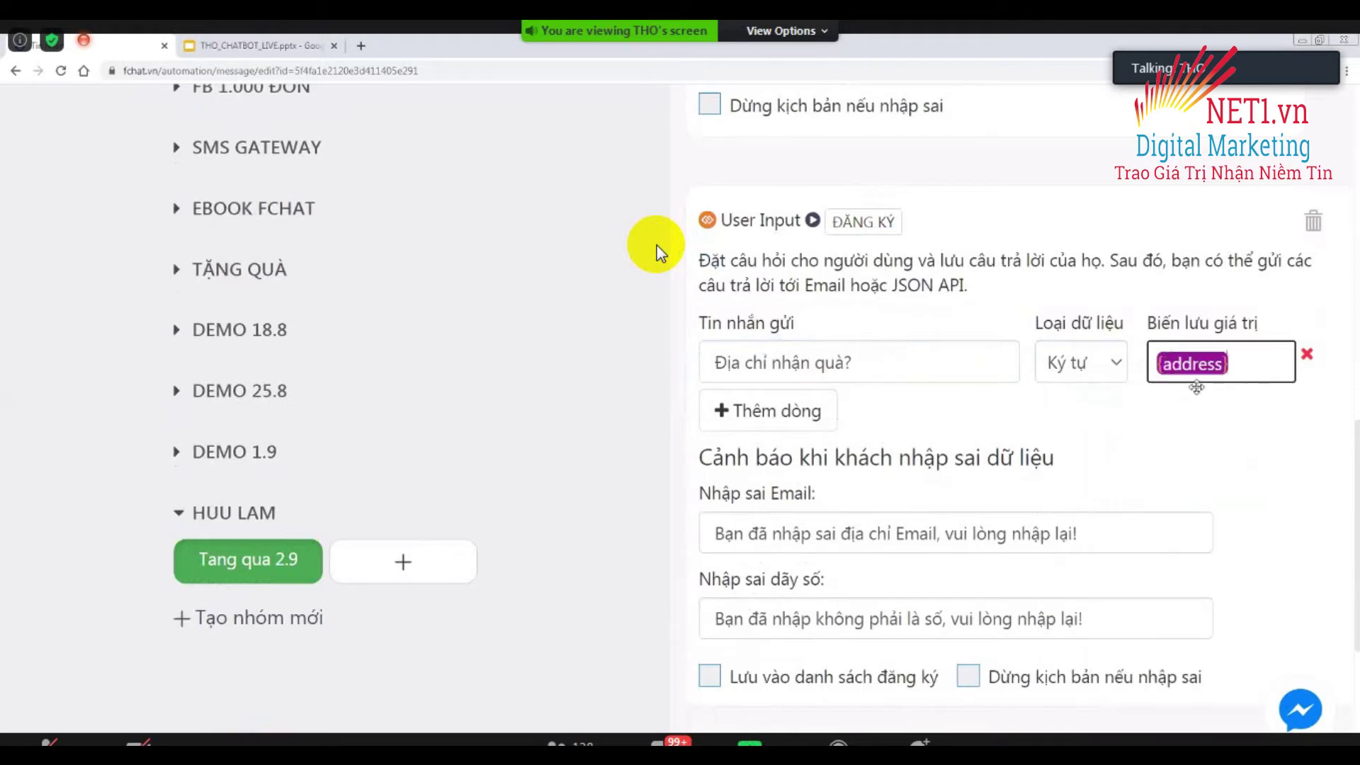
{"action": "left_click", "coordinate": [1150, 487]}
{"action": "mouse_move", "coordinate": [641, 401]}
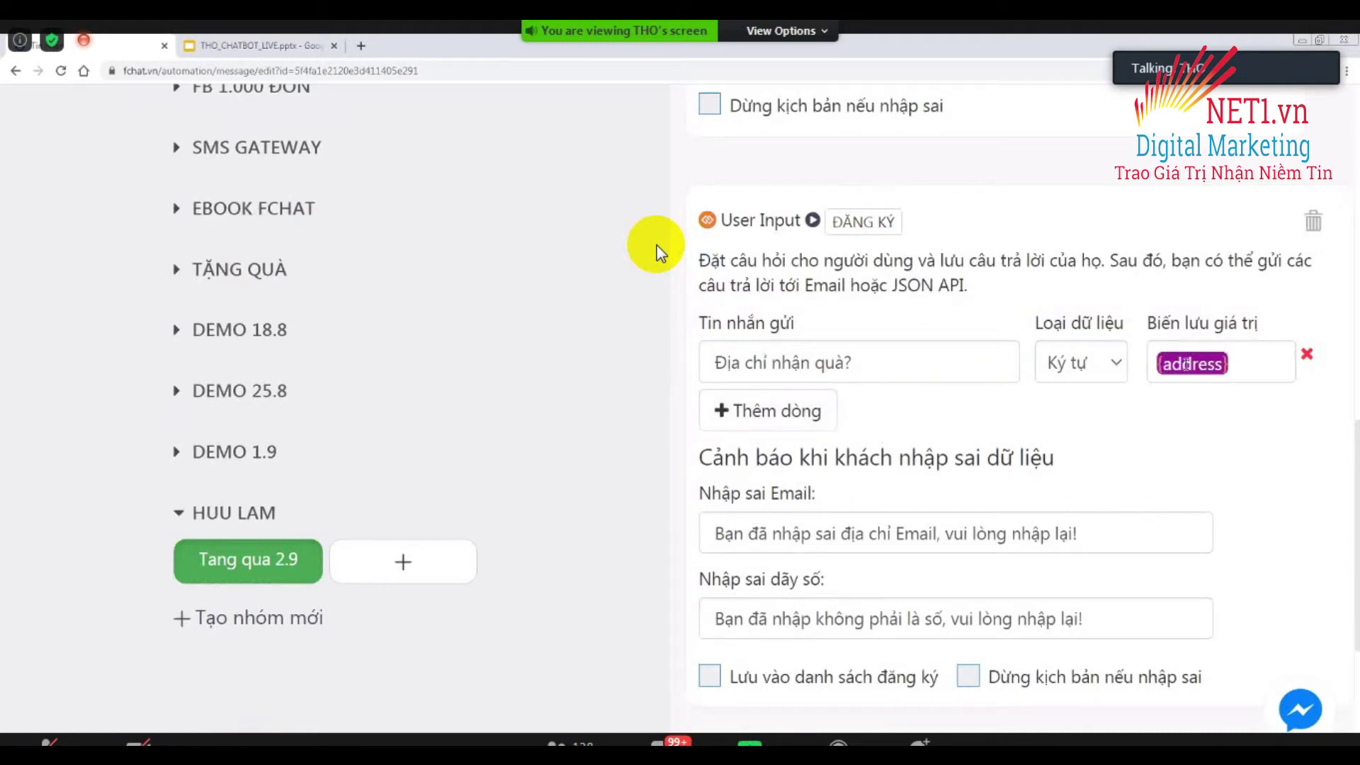
{"action": "left_click", "coordinate": [1245, 363]}
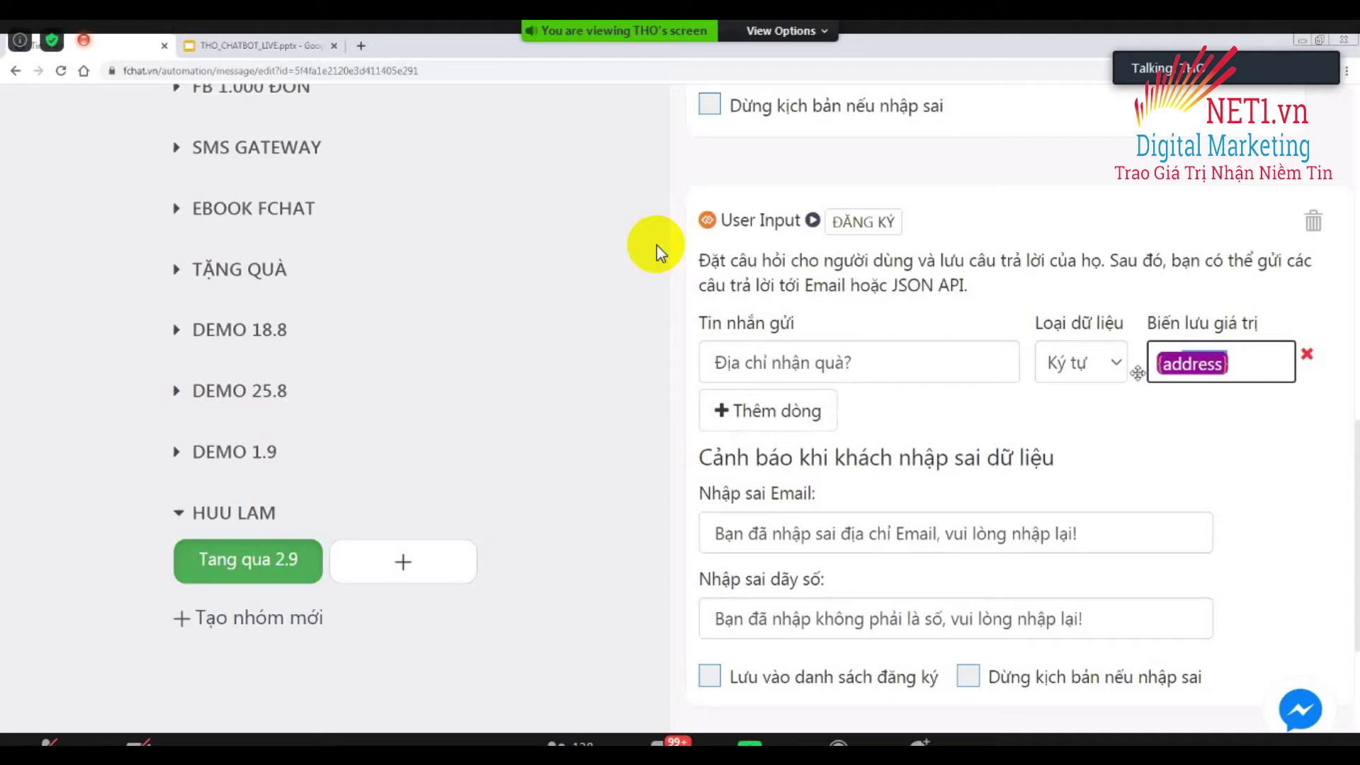
{"action": "type", "text": "dc"}
{"action": "key", "text": "BackSpace"}
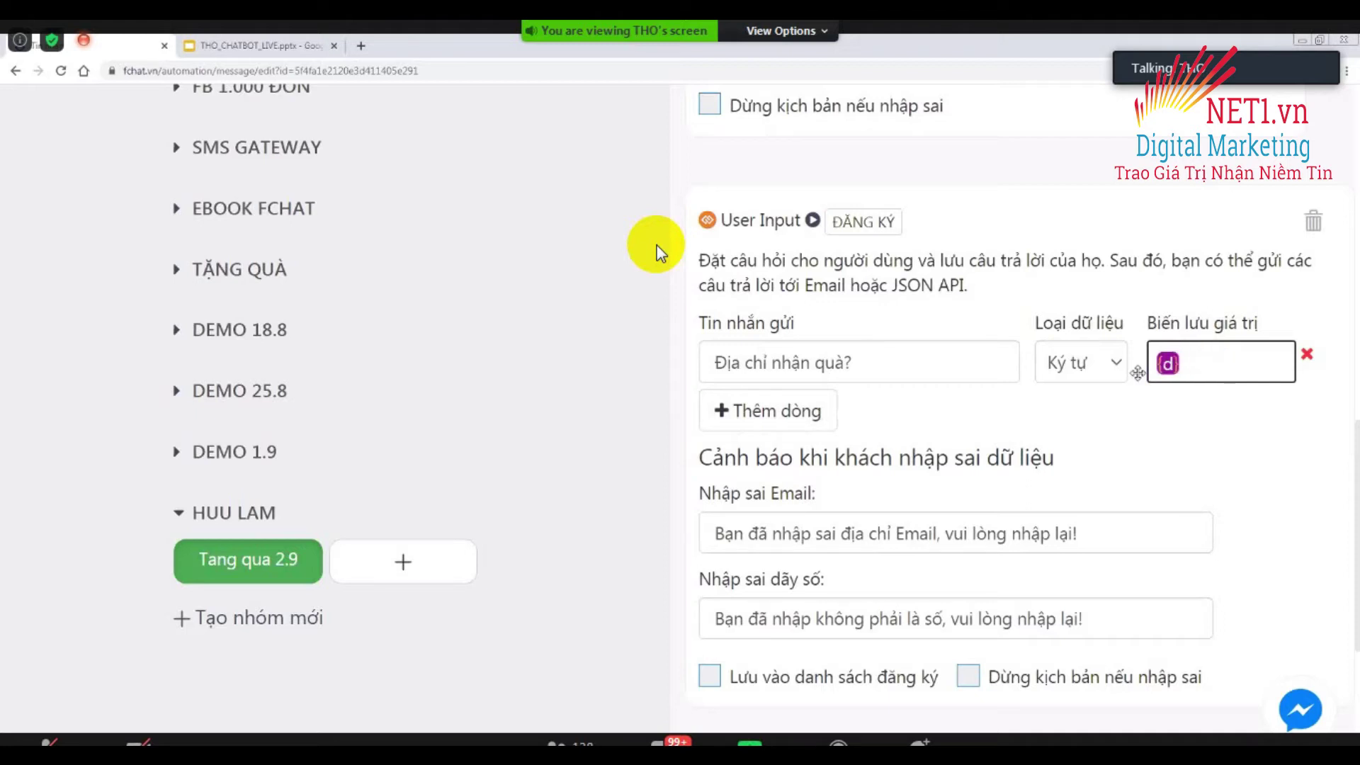
{"action": "key", "text": "BackSpace"}
{"action": "type", "text": "address"}
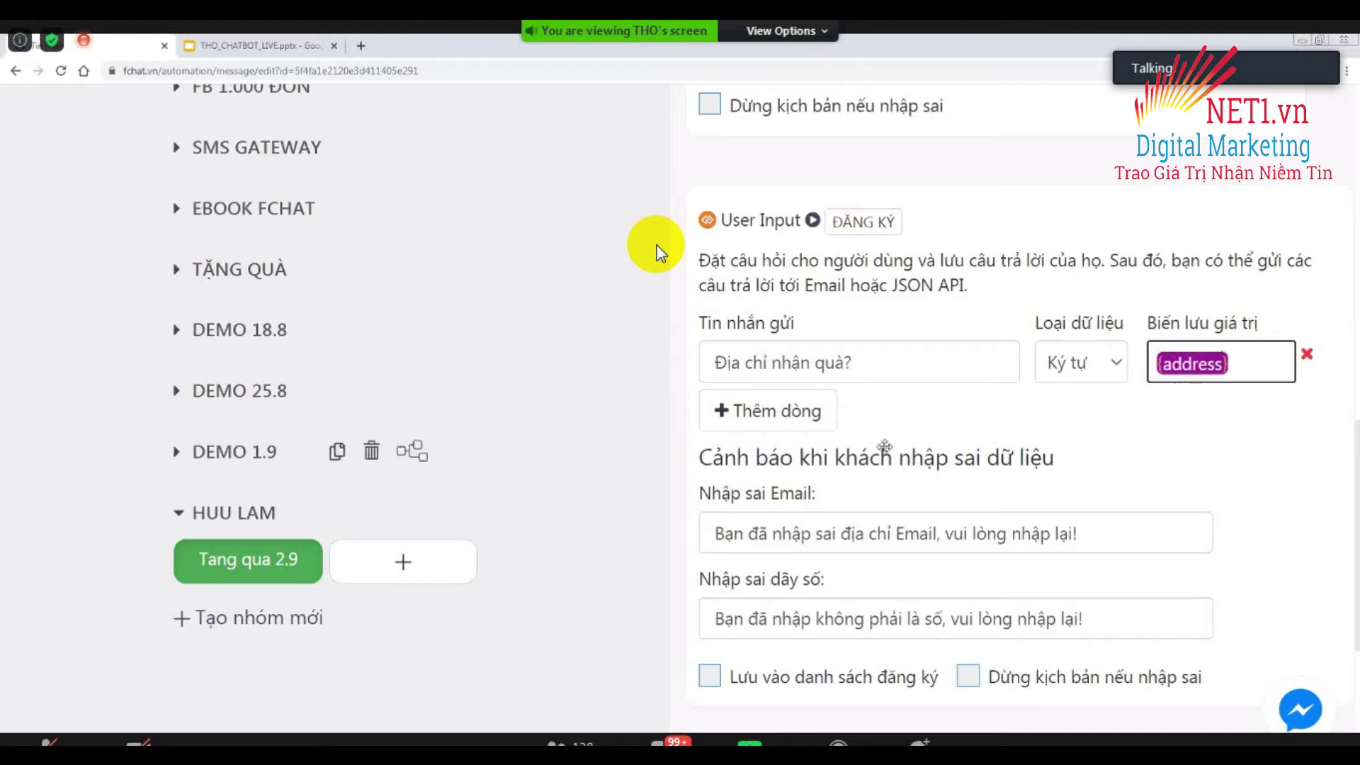
{"action": "left_click", "coordinate": [893, 445]}
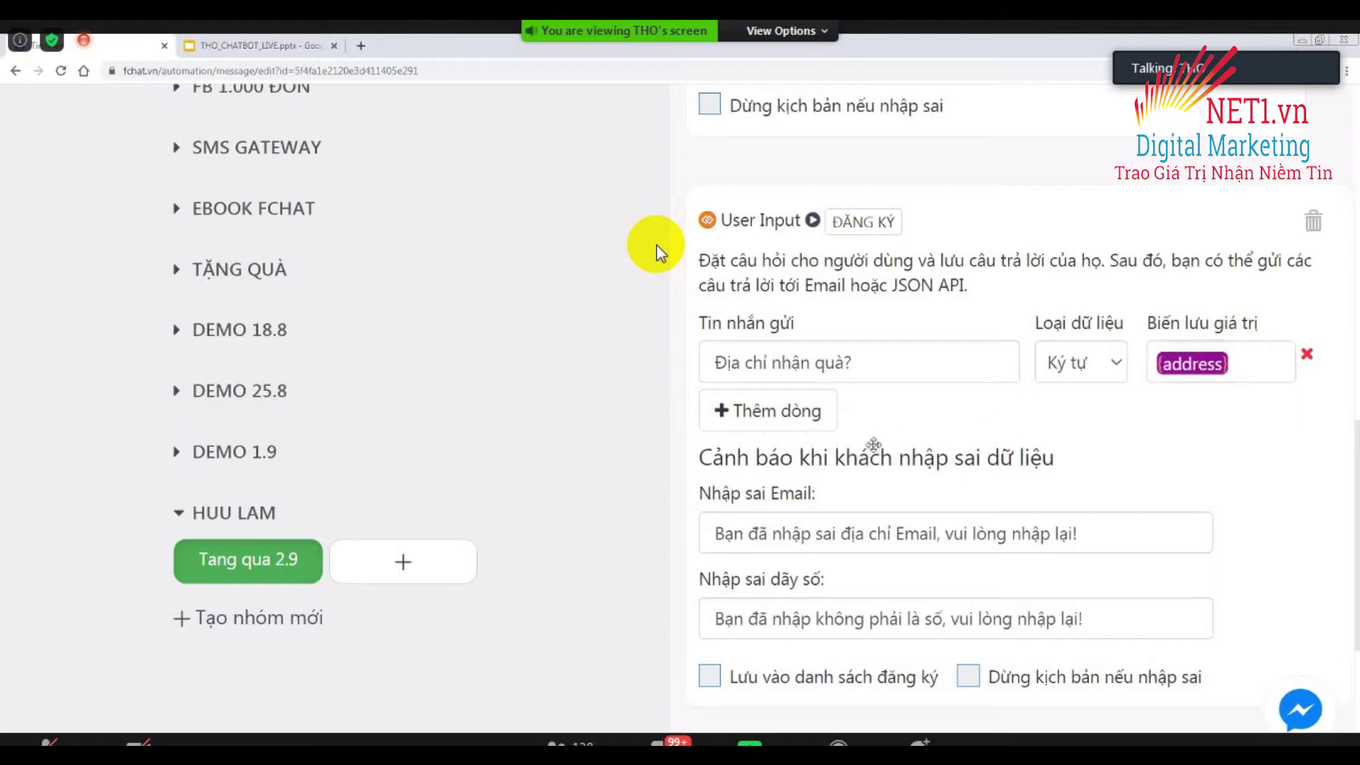
{"action": "left_click", "coordinate": [779, 418]}
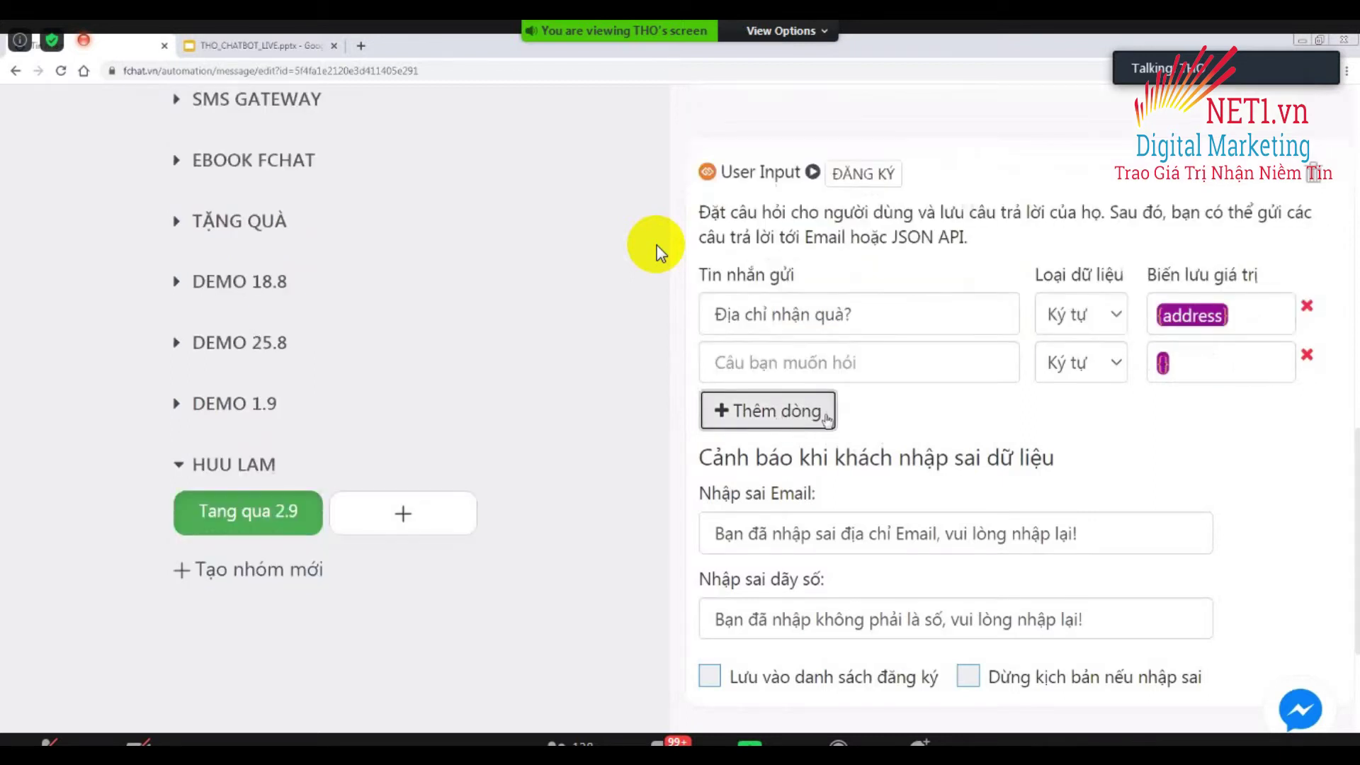
{"action": "left_click", "coordinate": [1308, 358]}
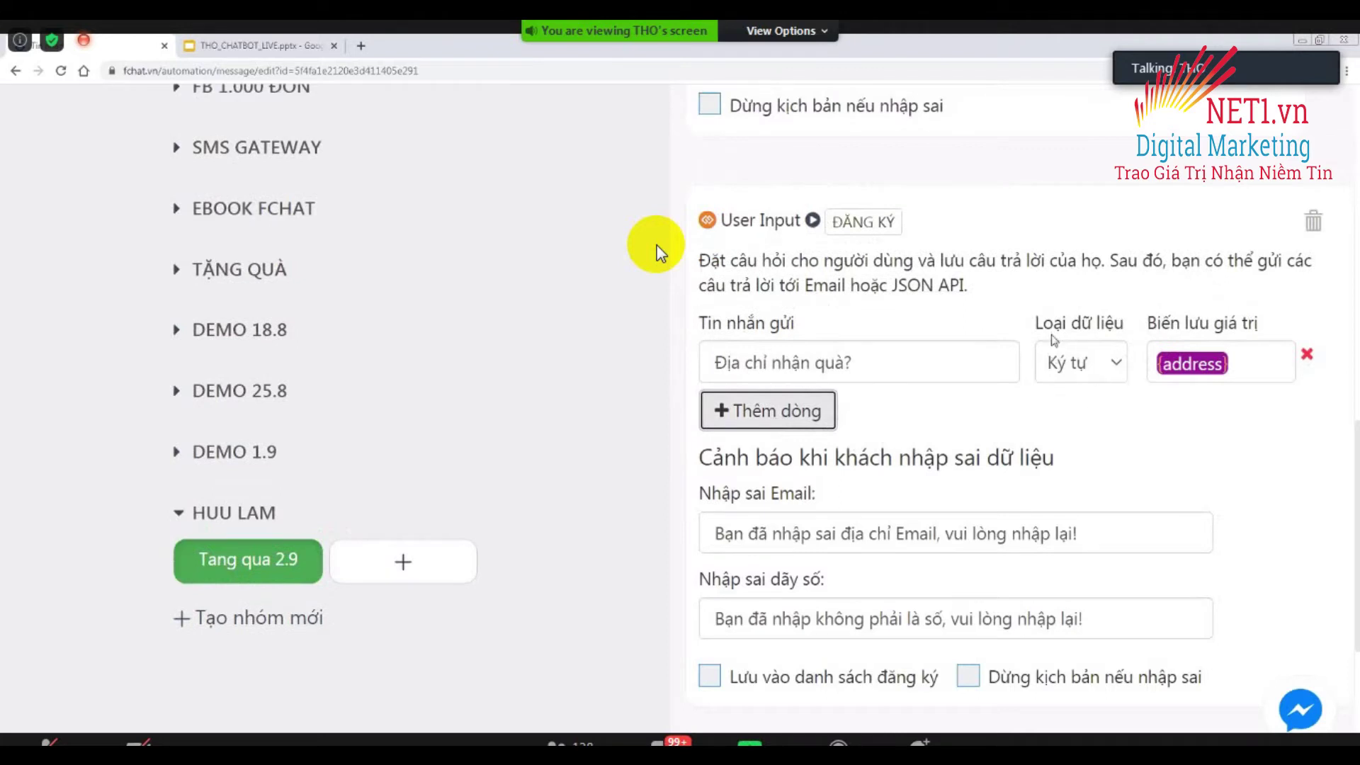
Tick 'Lưu vào danh sách đăng ký' on the User Input address question.
{"action": "scroll", "coordinate": [657, 251], "scroll_direction": "up", "scroll_amount": 6}
{"action": "scroll", "coordinate": [657, 251], "scroll_direction": "up", "scroll_amount": 3}
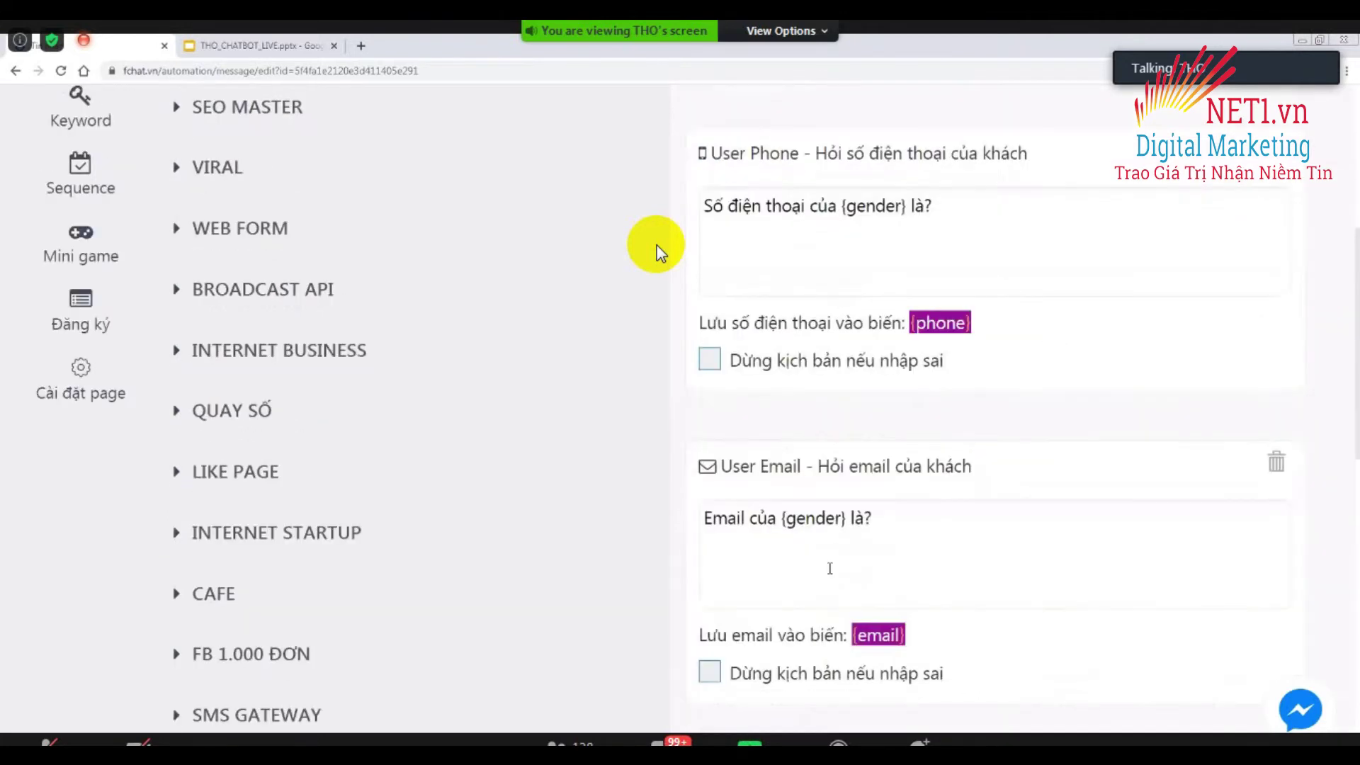
{"action": "scroll", "coordinate": [657, 251], "scroll_direction": "down", "scroll_amount": 1}
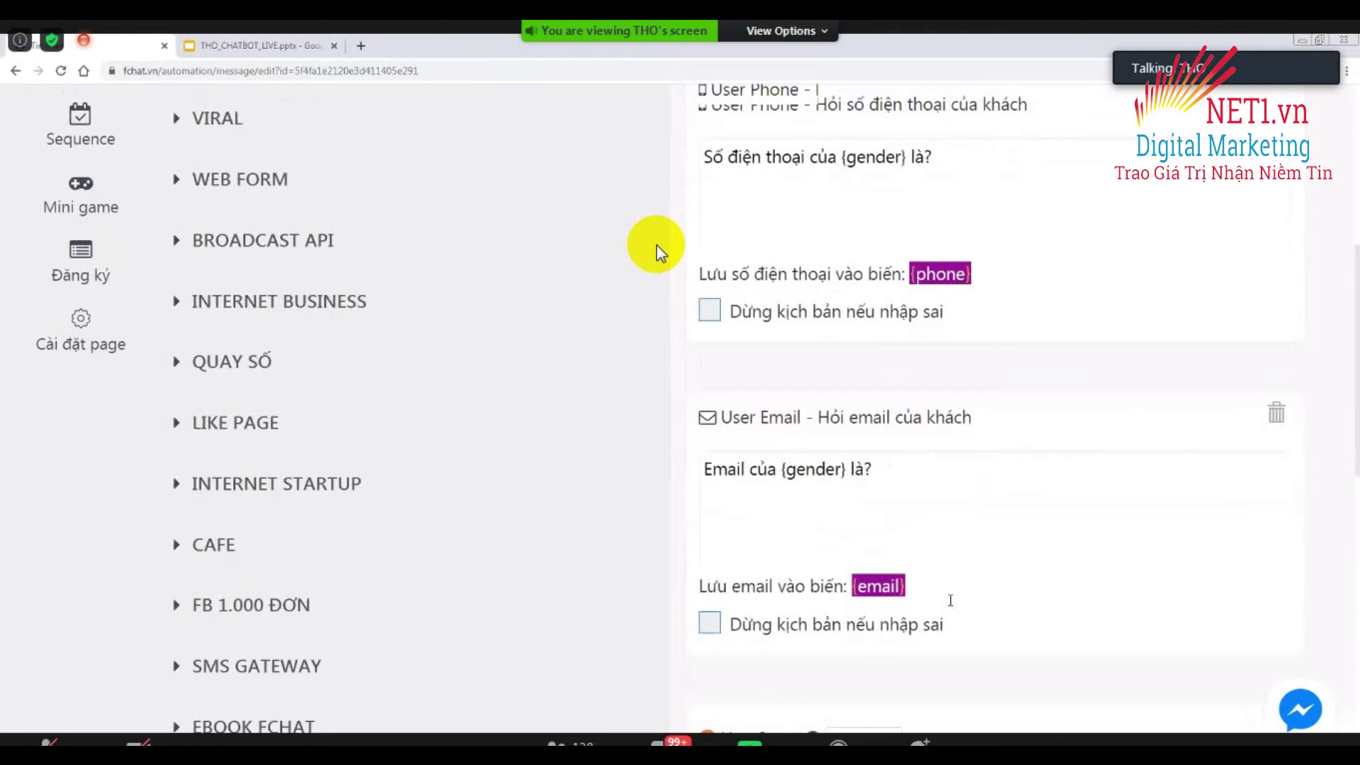
{"action": "scroll", "coordinate": [657, 252], "scroll_direction": "down", "scroll_amount": 1}
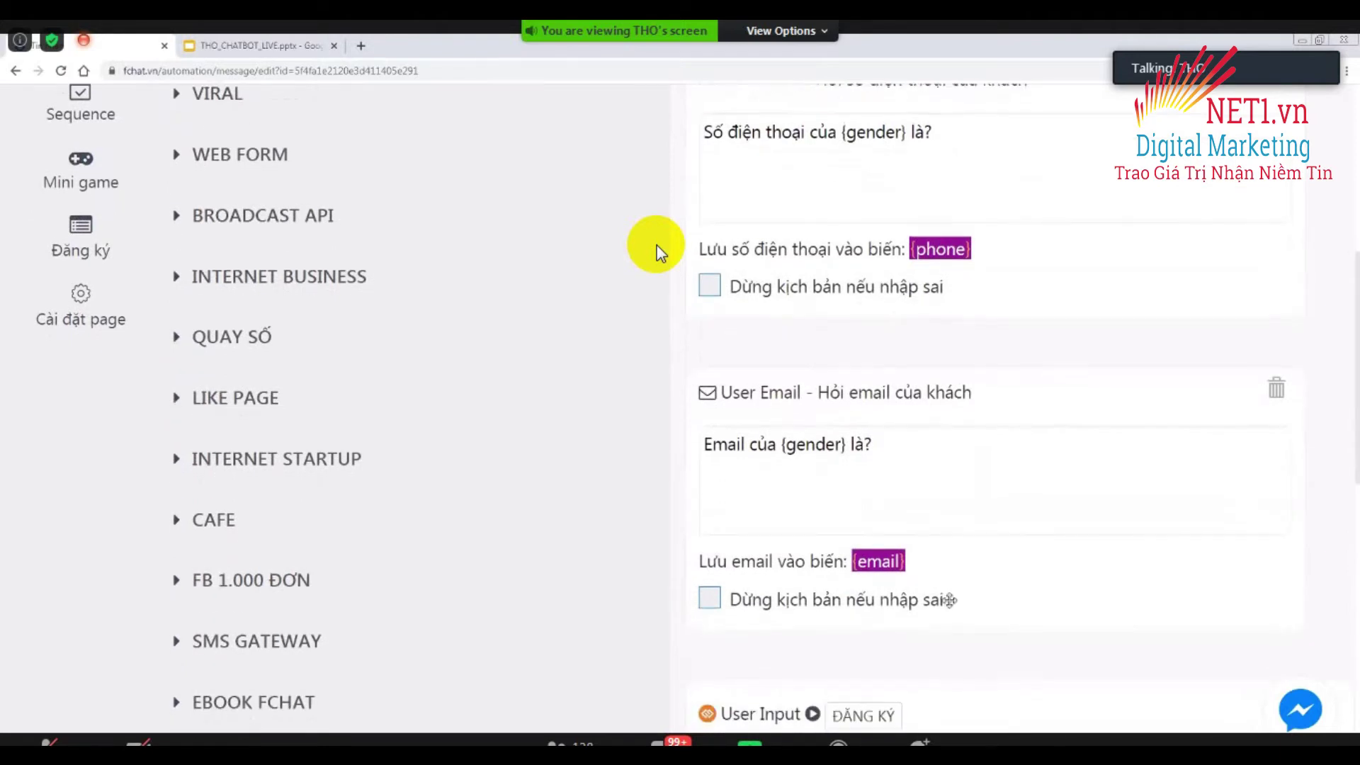
{"action": "scroll", "coordinate": [657, 251], "scroll_direction": "down", "scroll_amount": 6}
{"action": "scroll", "coordinate": [657, 252], "scroll_direction": "down", "scroll_amount": 4}
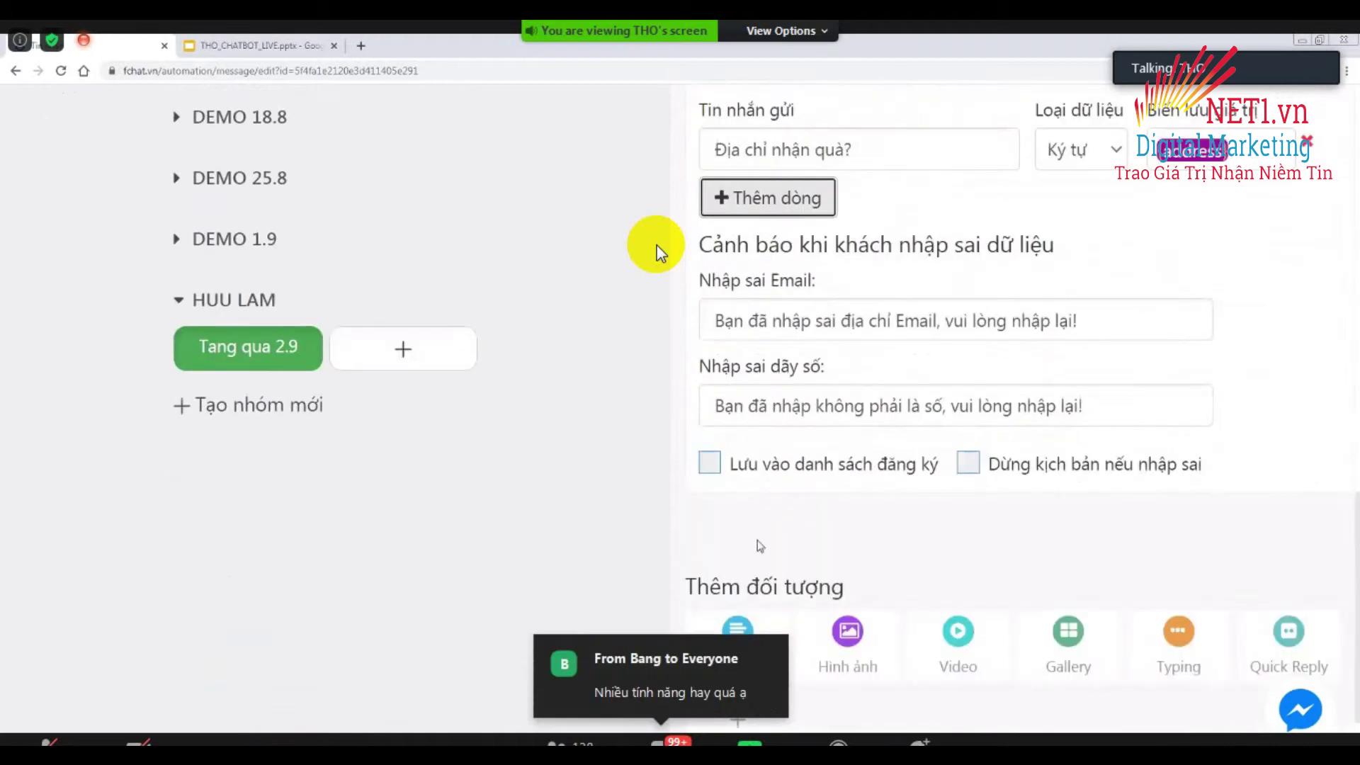
{"action": "left_click", "coordinate": [709, 465]}
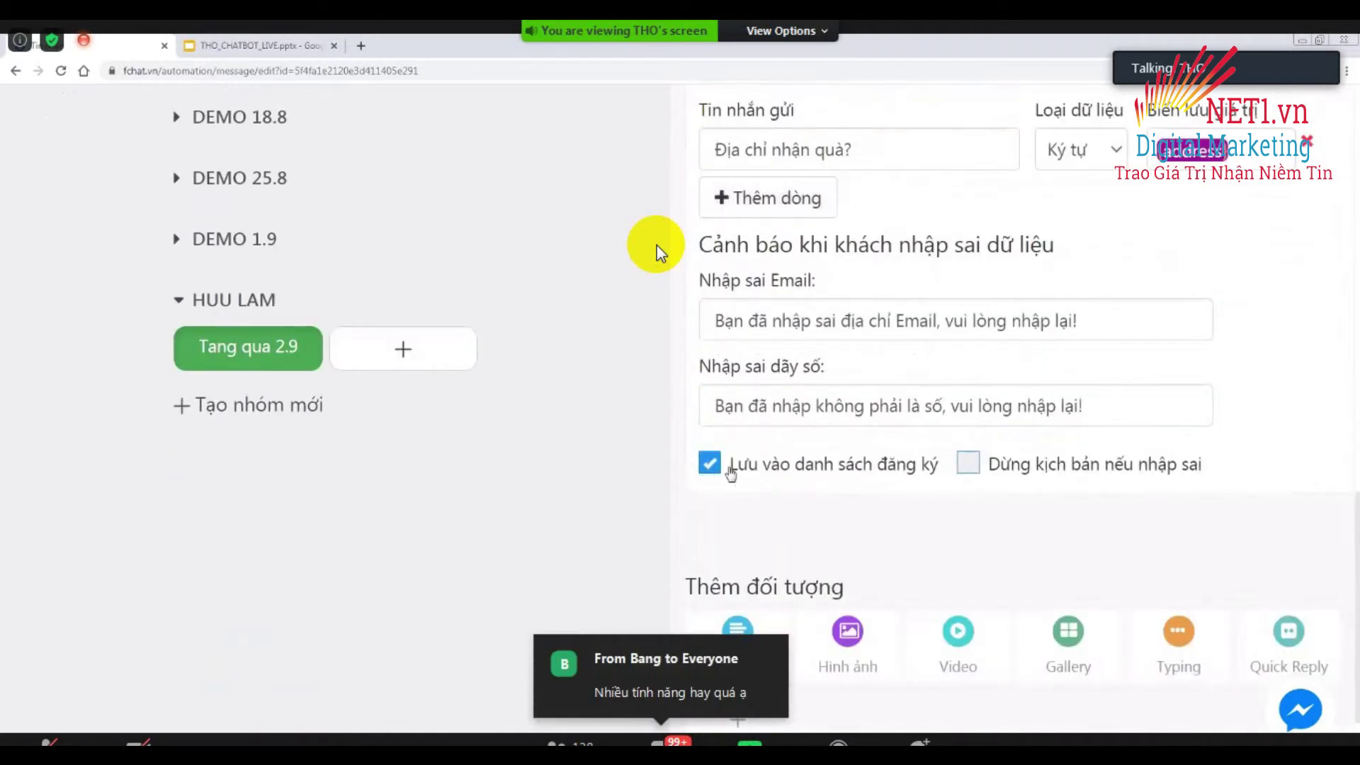
{"action": "scroll", "coordinate": [852, 473], "scroll_direction": "up", "scroll_amount": 4}
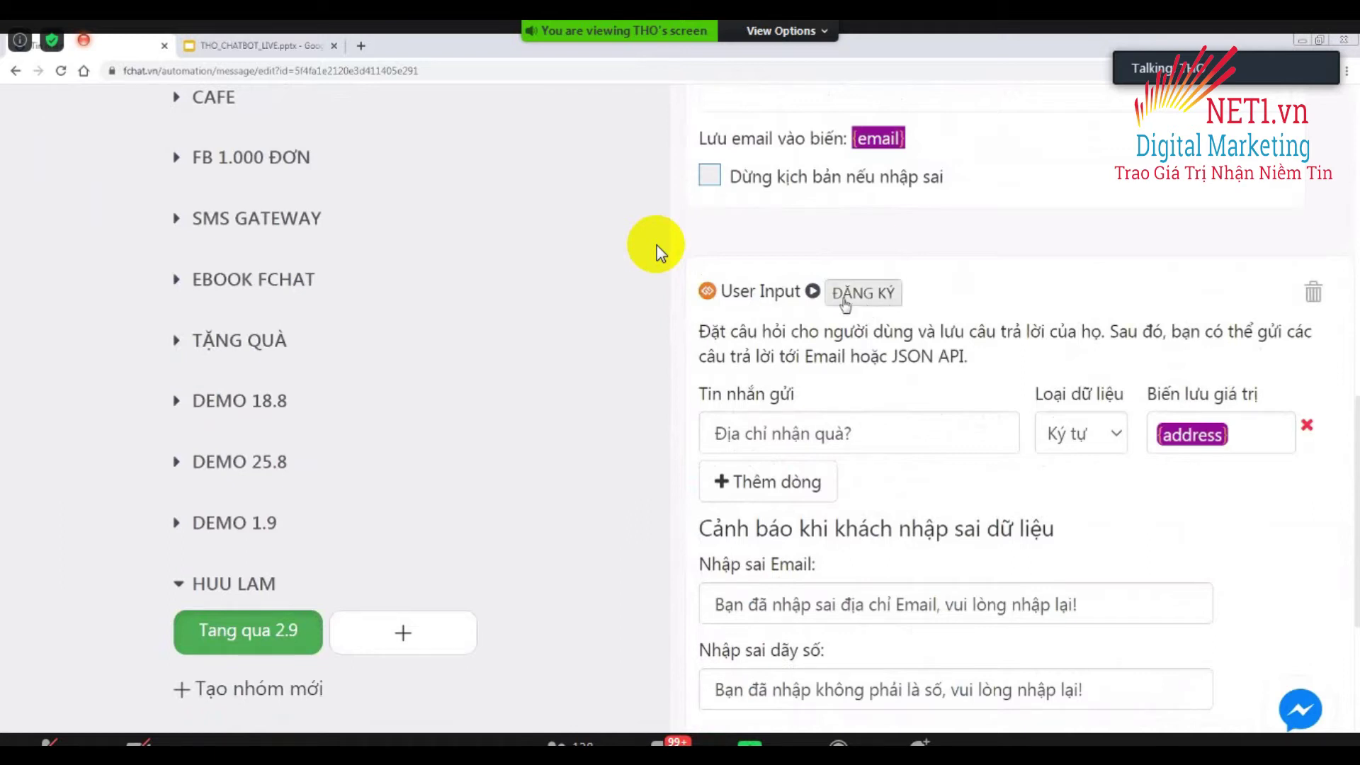
{"action": "scroll", "coordinate": [602, 495], "scroll_direction": "up", "scroll_amount": 8}
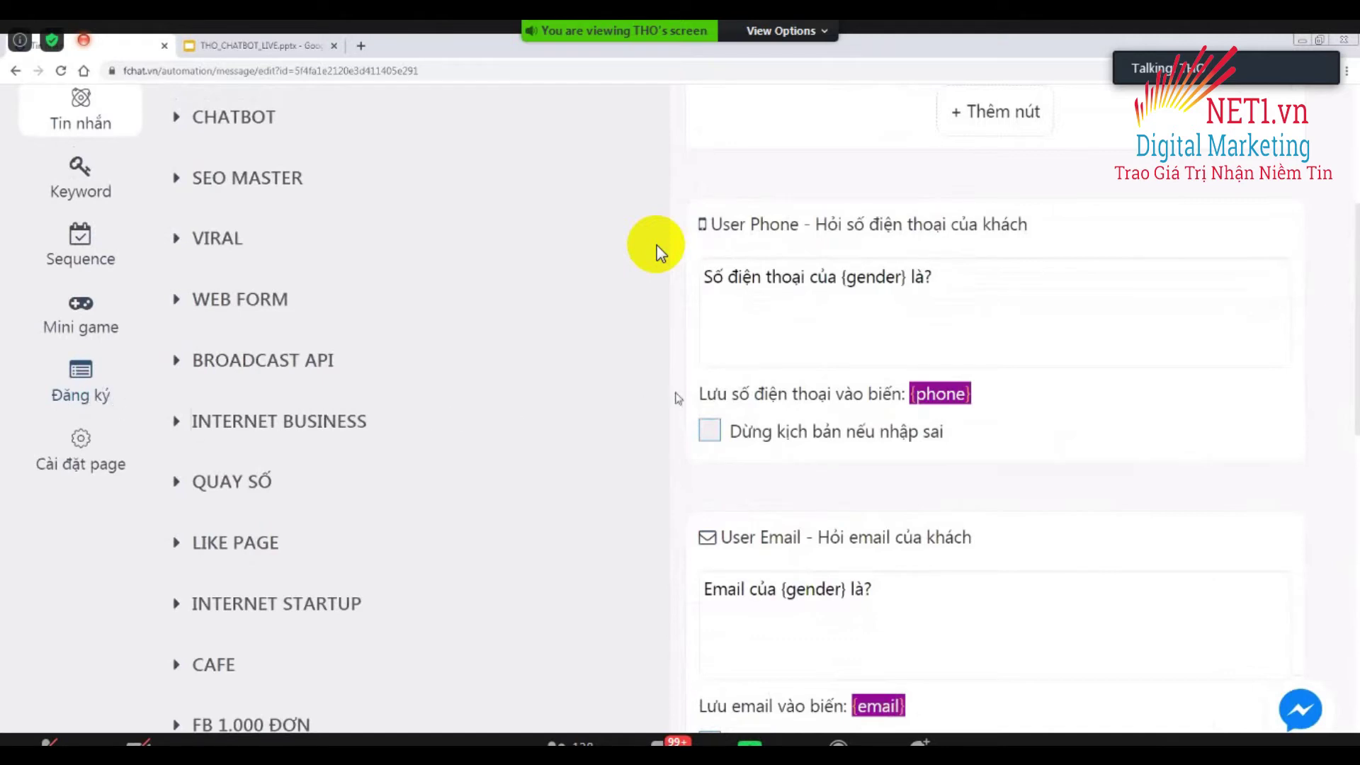
{"action": "scroll", "coordinate": [658, 251], "scroll_direction": "down", "scroll_amount": 10}
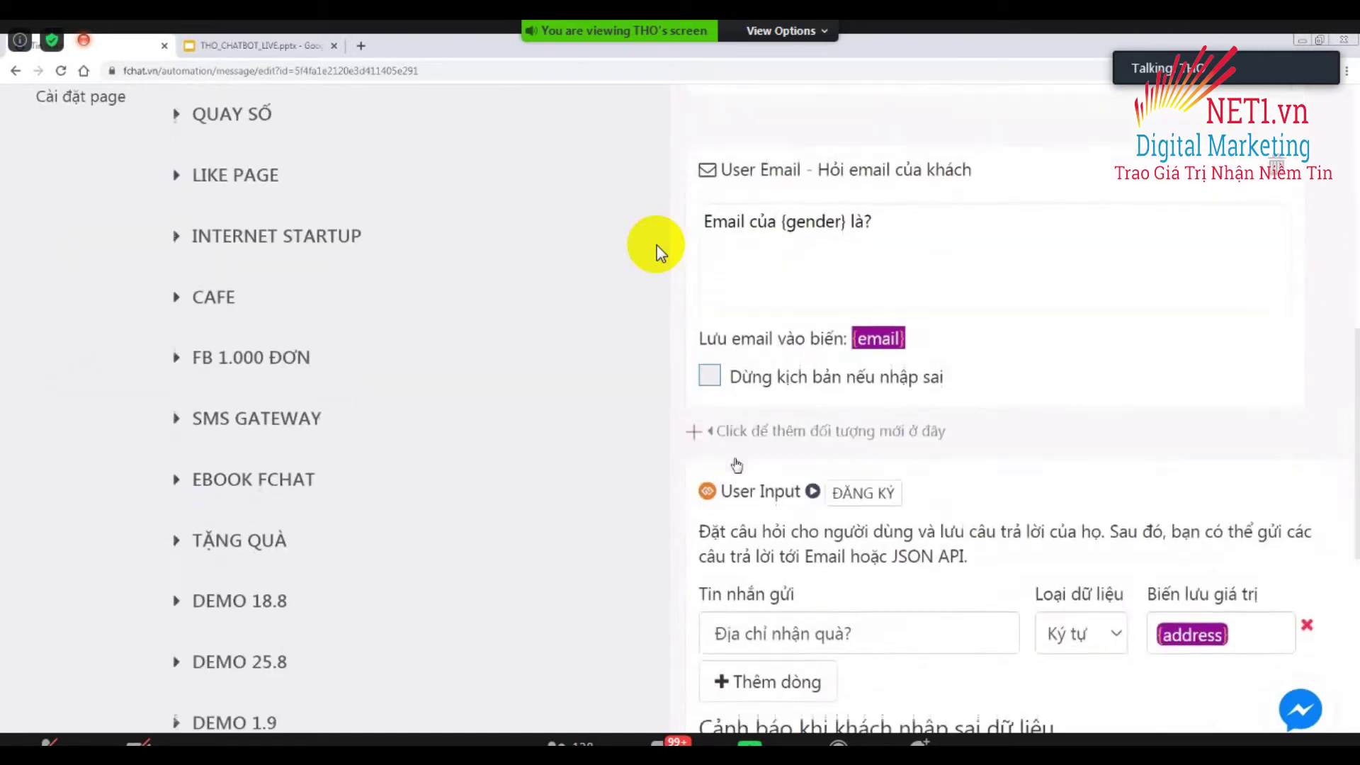
{"action": "scroll", "coordinate": [659, 251], "scroll_direction": "down", "scroll_amount": 4}
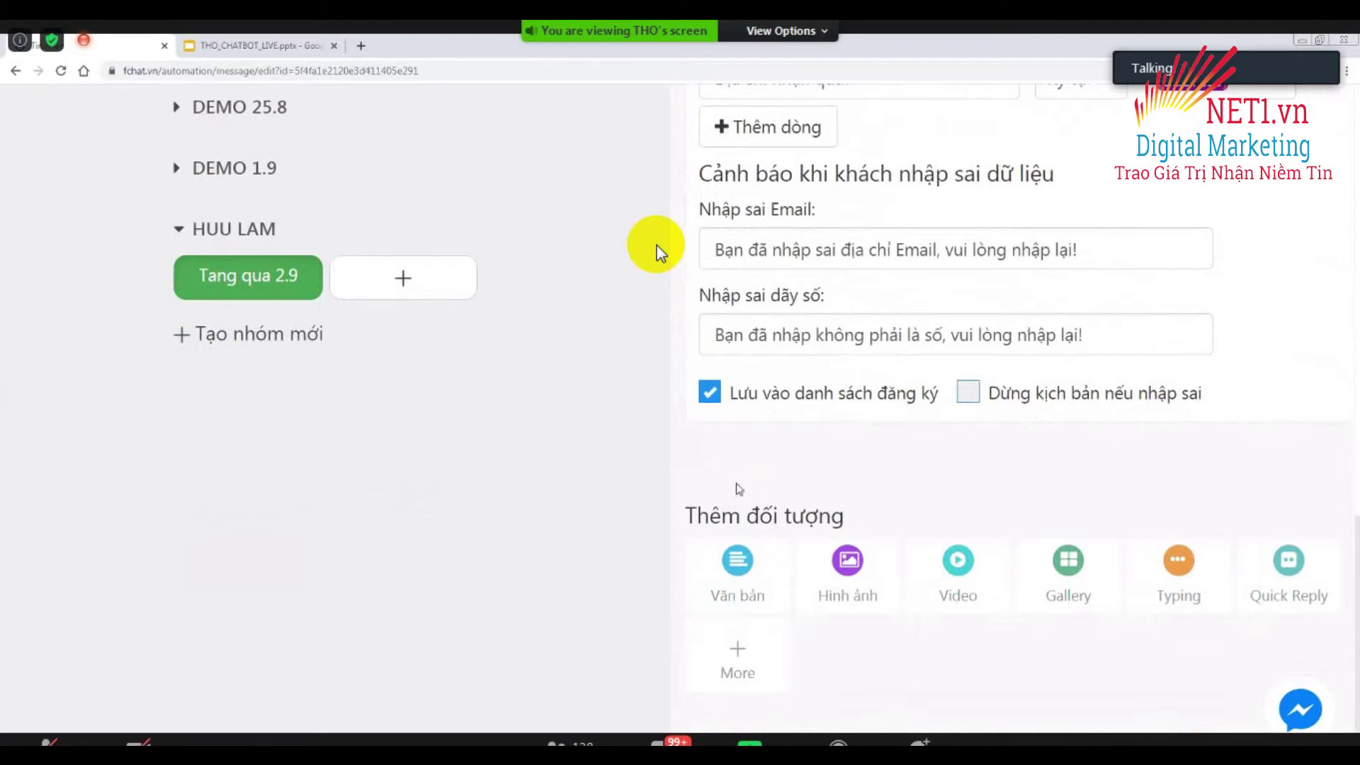
Add a text message beginning 'Chúc mừng {gender} {name} đăng ký thành công:'.
{"action": "left_click", "coordinate": [739, 579]}
{"action": "left_click", "coordinate": [853, 516]}
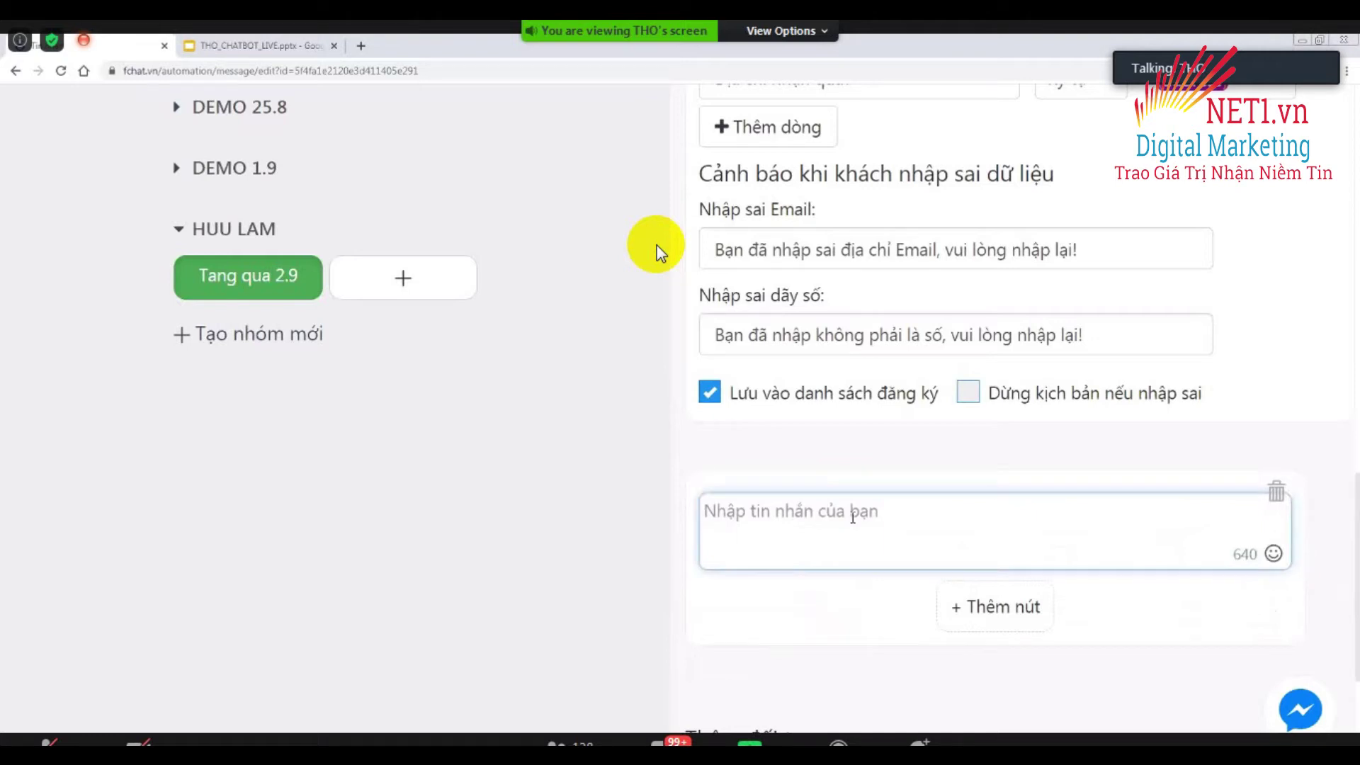
{"action": "type", "text": "Chúc mưn"}
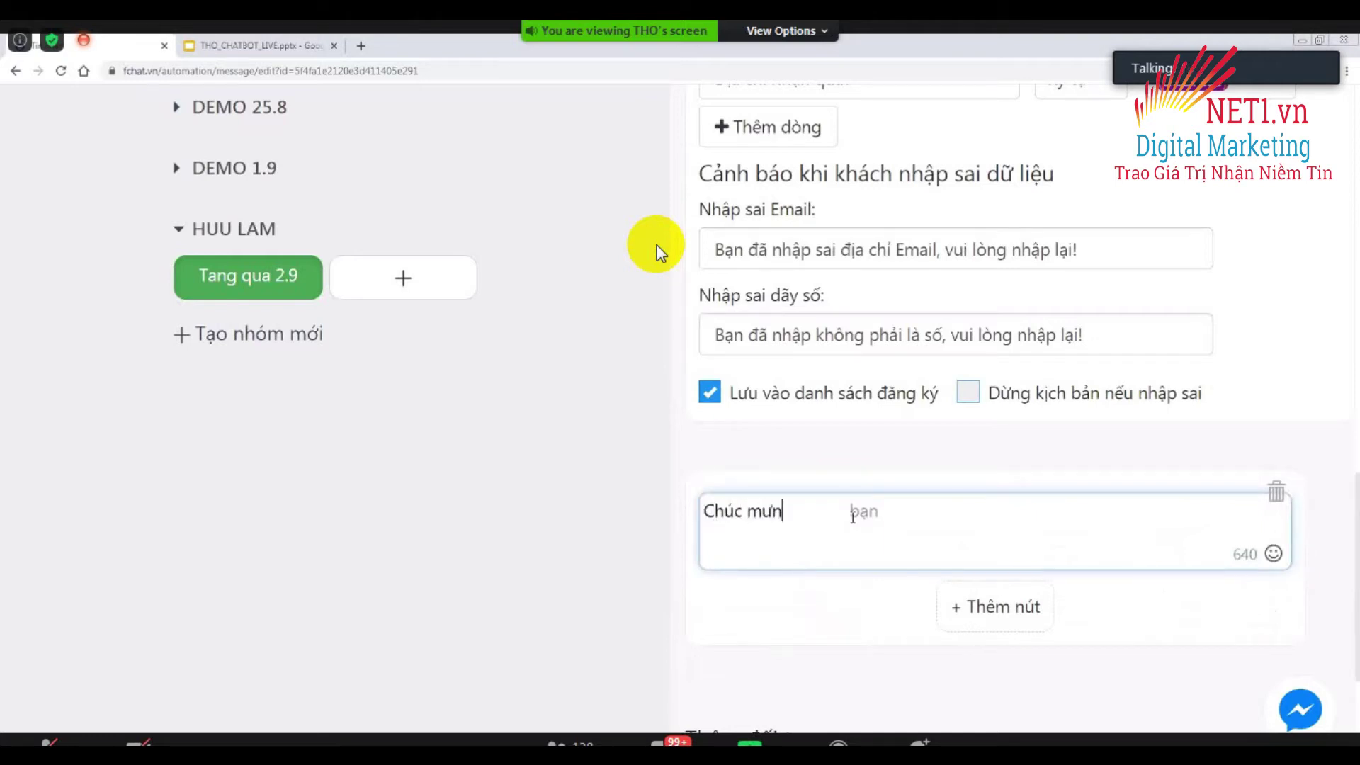
{"action": "key", "text": "BackSpace"}
{"action": "key", "text": "BackSpace"}
{"action": "type", "text": "ừng {ge"}
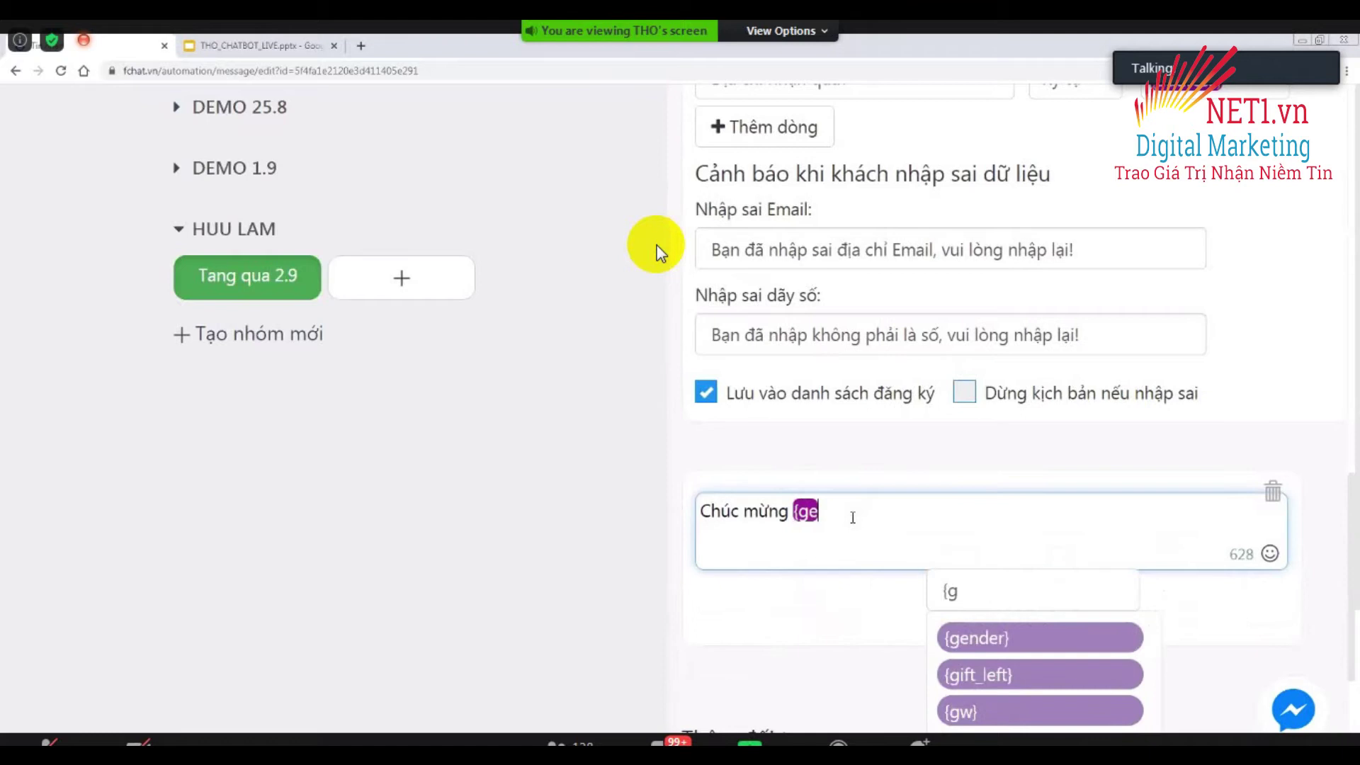
{"action": "key", "text": "Return"}
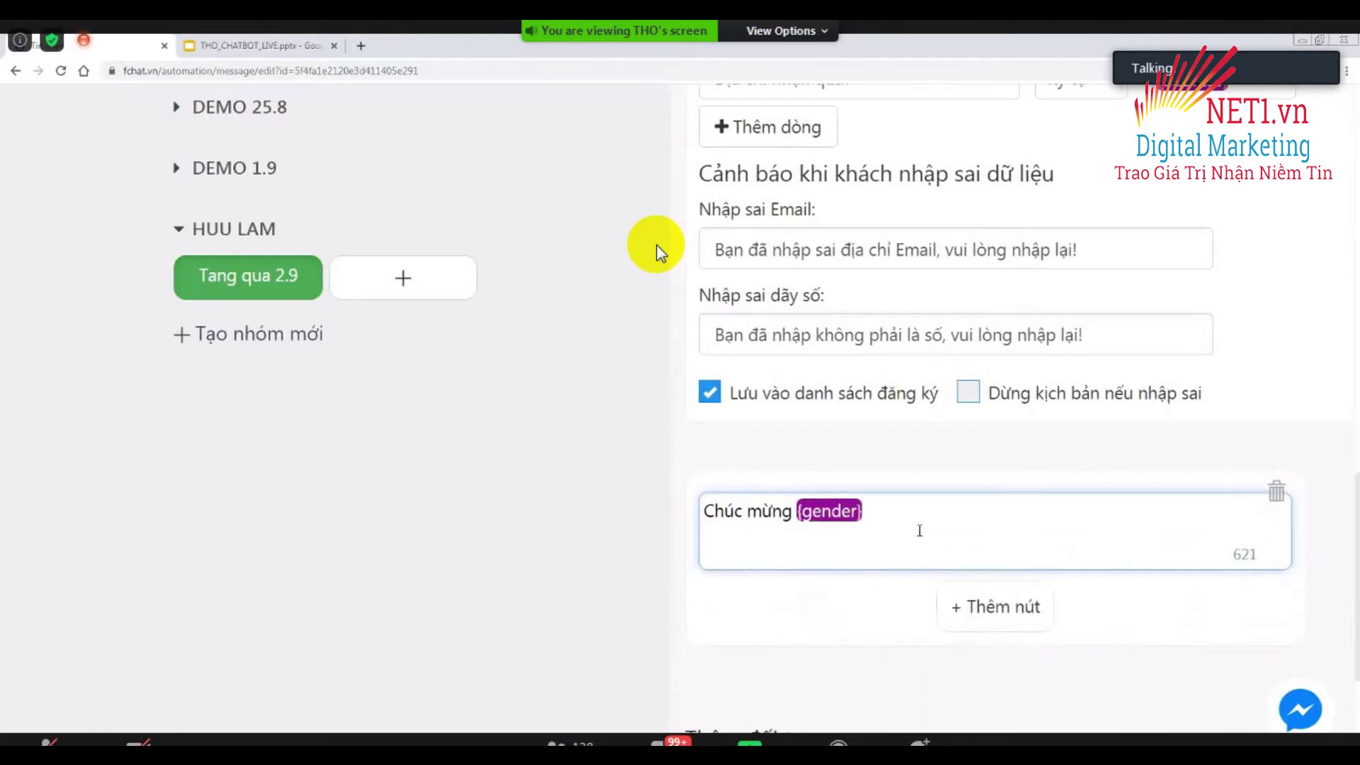
{"action": "type", "text": "{"}
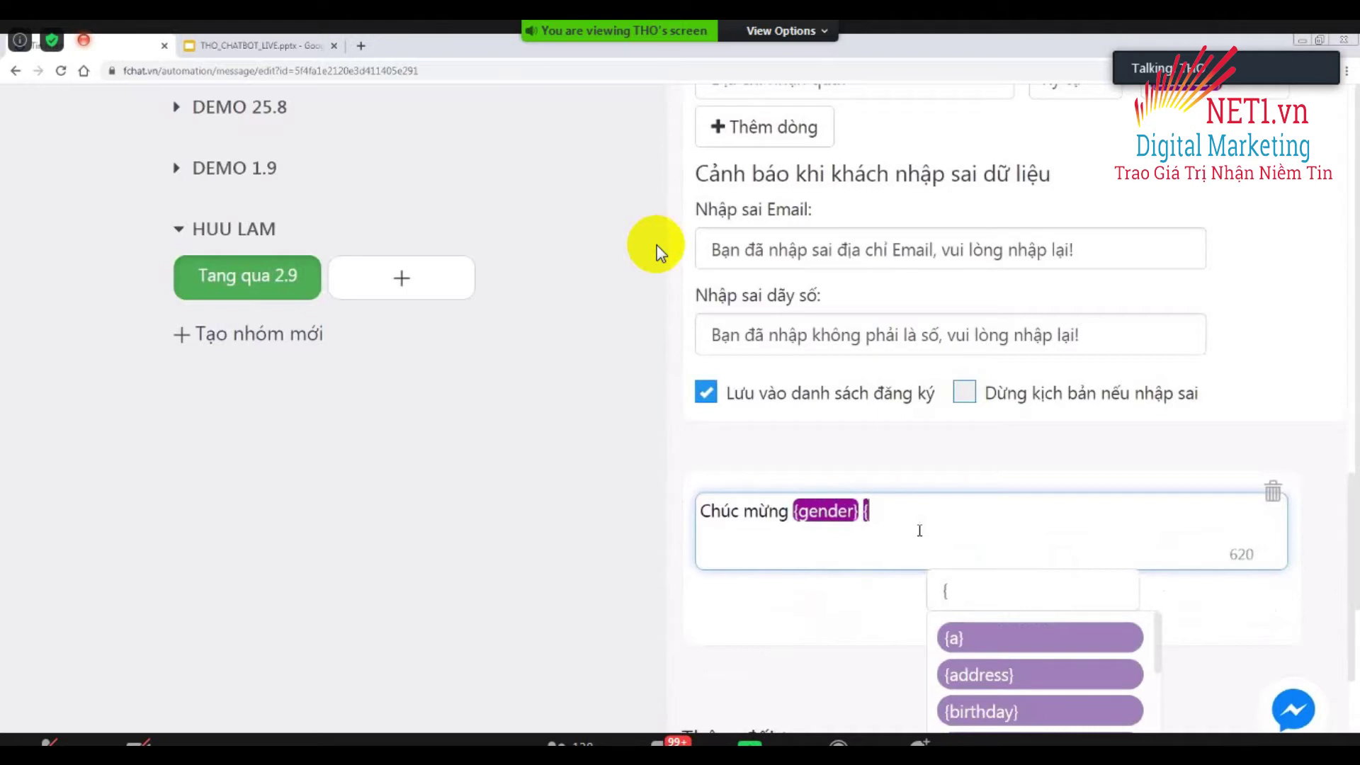
{"action": "type", "text": "nam"}
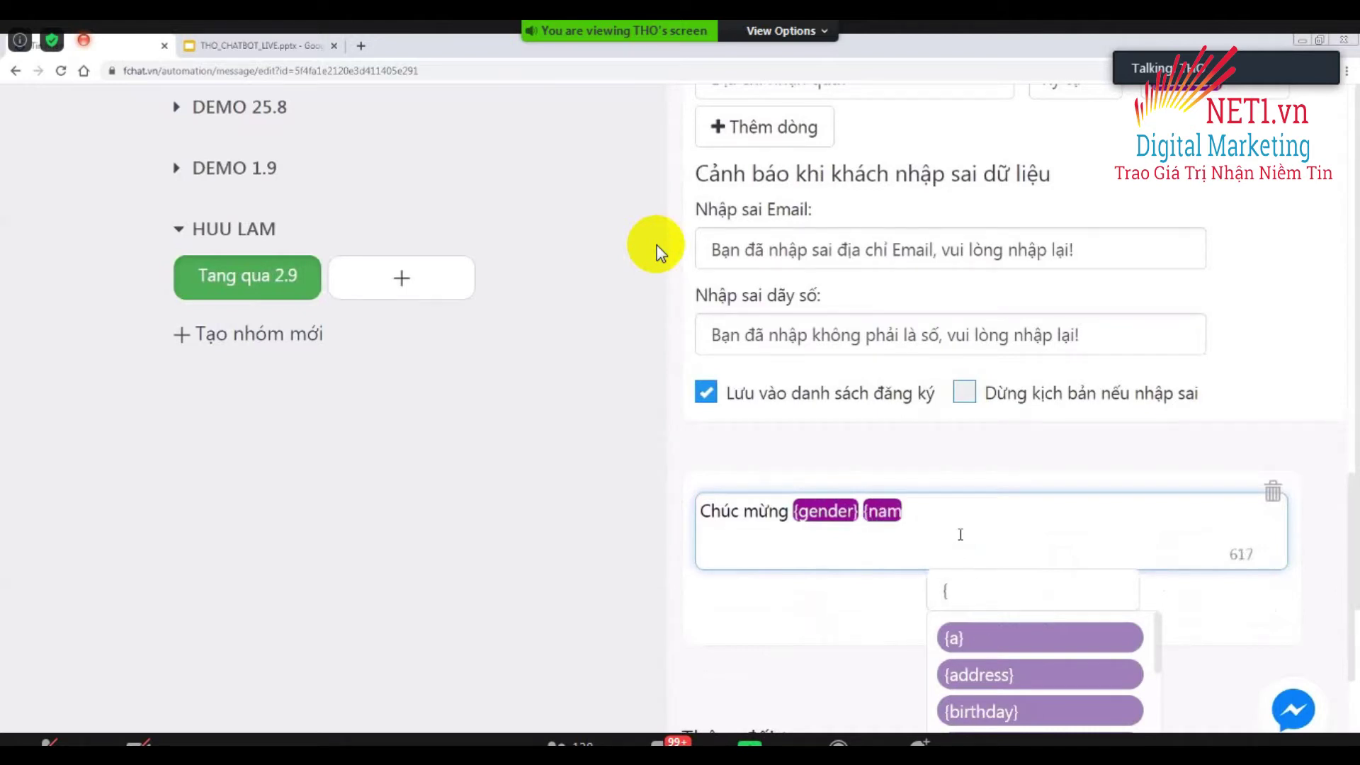
{"action": "key", "text": "Return"}
{"action": "type", "text": "đăng ký t"}
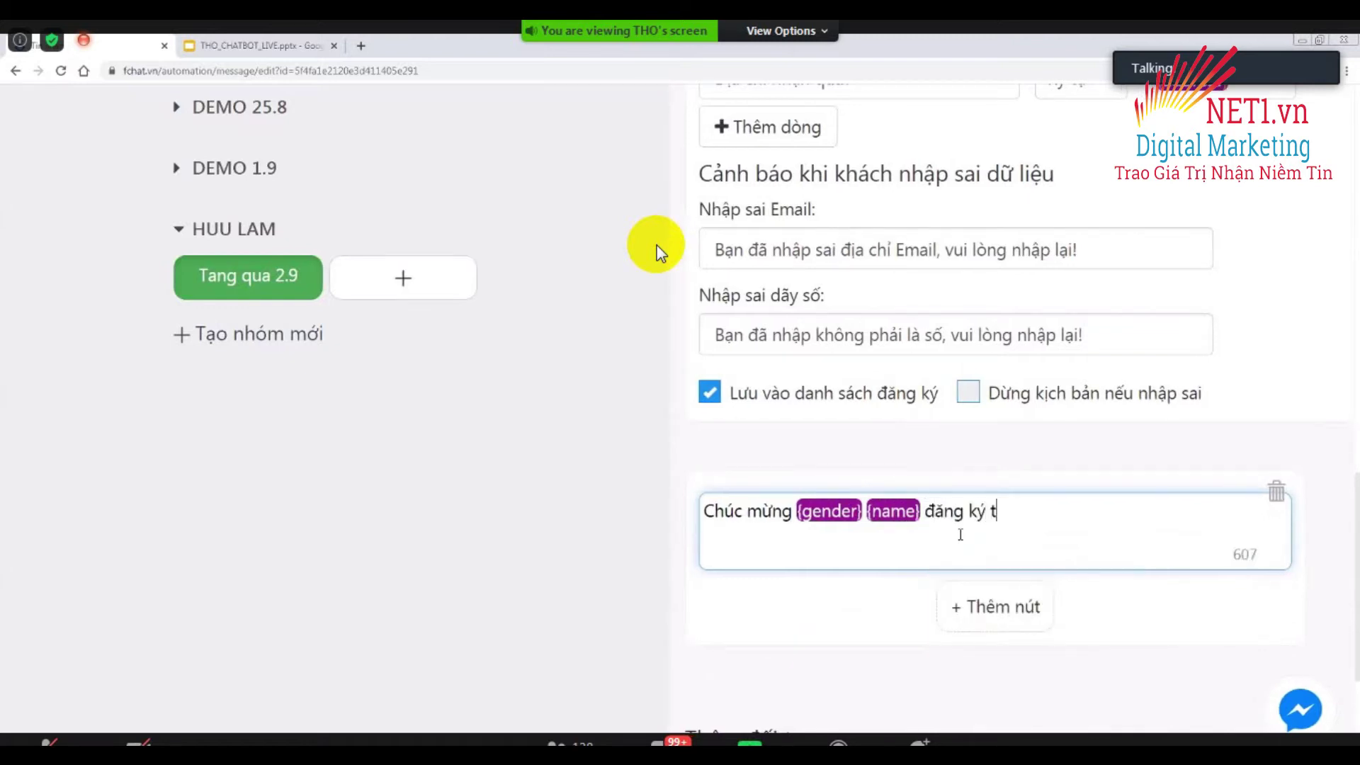
{"action": "type", "text": "hanh công:"}
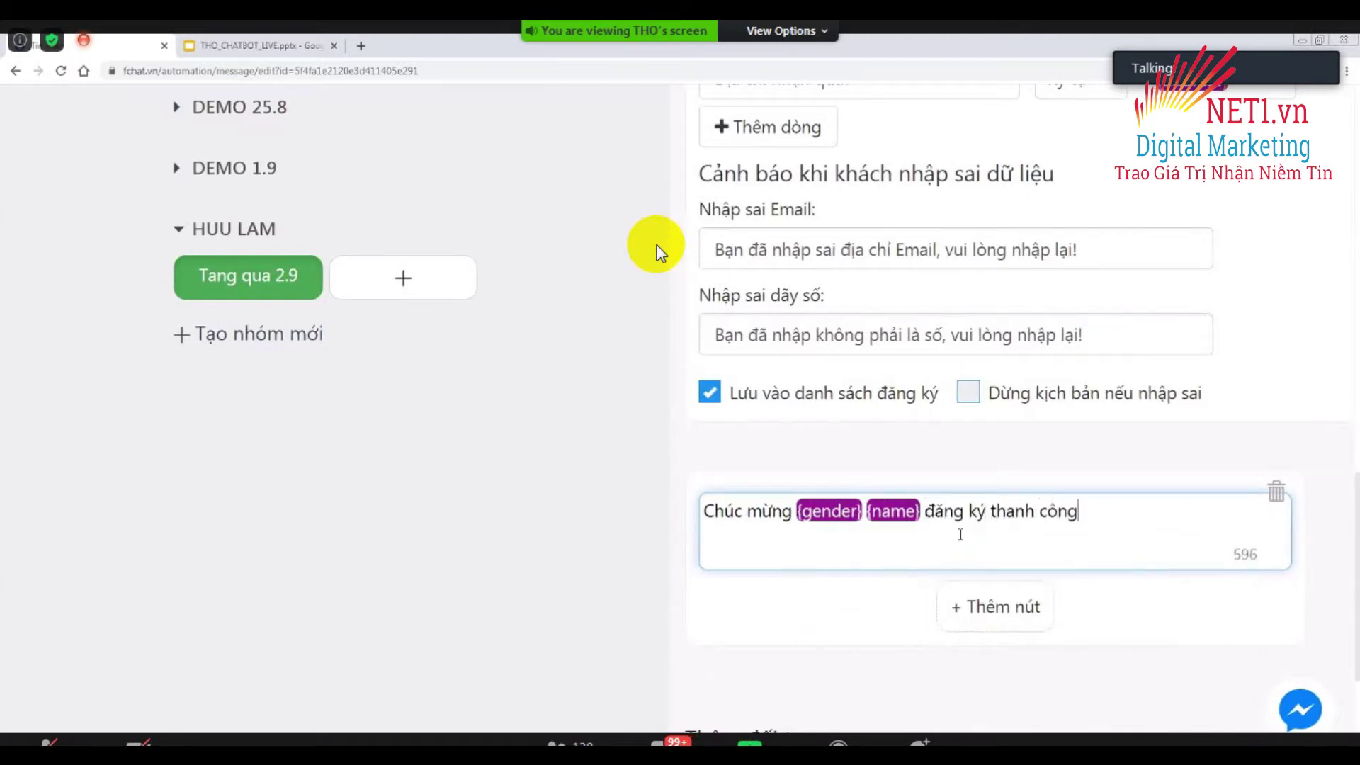
{"action": "key", "text": "Return"}
List the details '+ SDT: {phone}', '+ Email: {email}' and '+ D/c: {address}' on separate lines.
{"action": "type", "text": "+ SDT"}
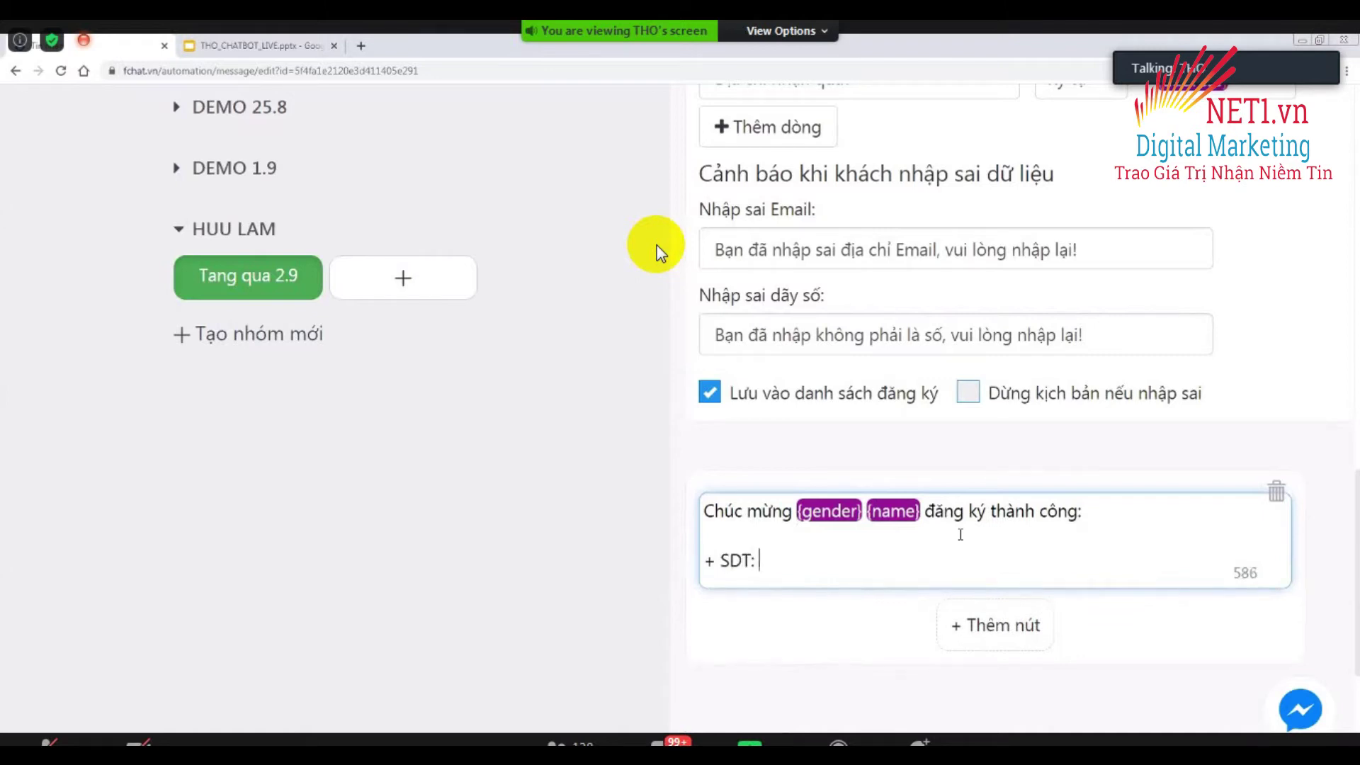
{"action": "type", "text": ": {phone"}
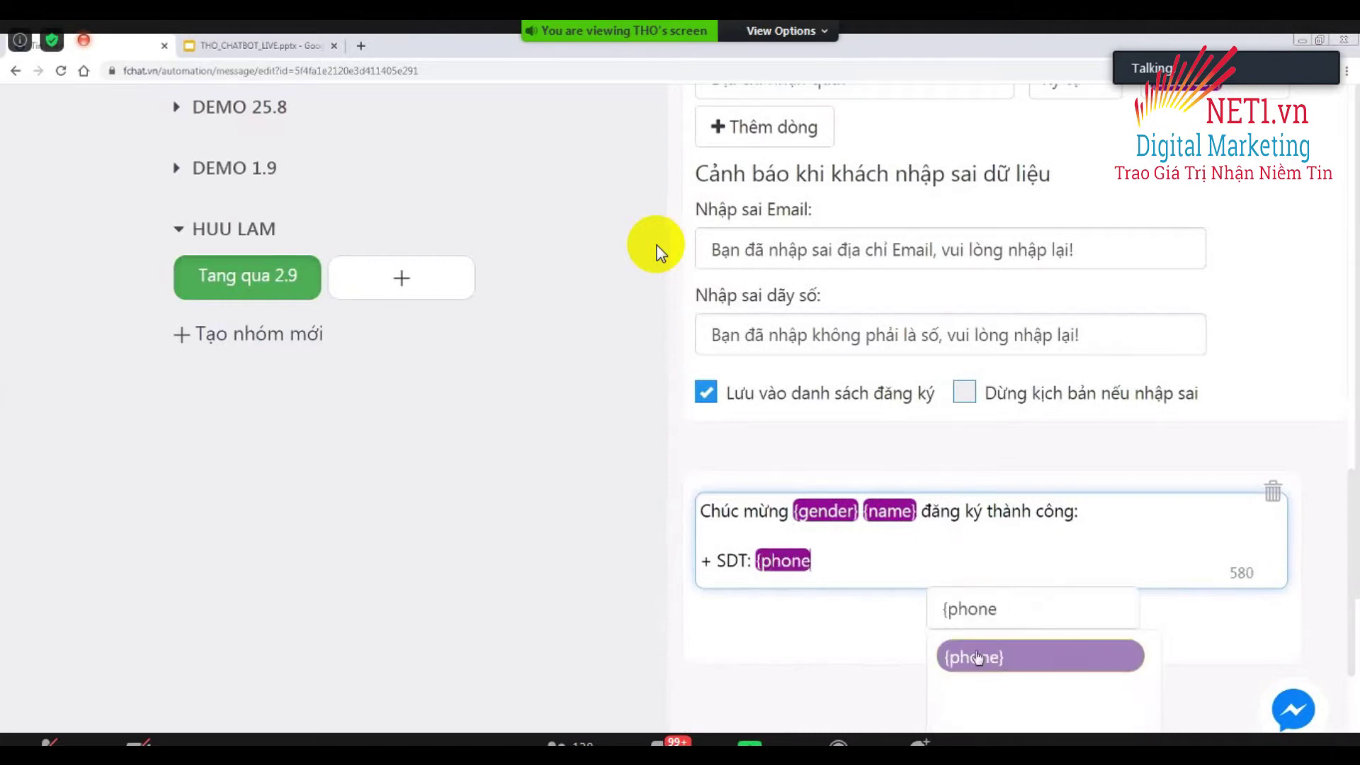
{"action": "left_click", "coordinate": [974, 658]}
{"action": "key", "text": "Return"}
{"action": "type", "text": "+ E"}
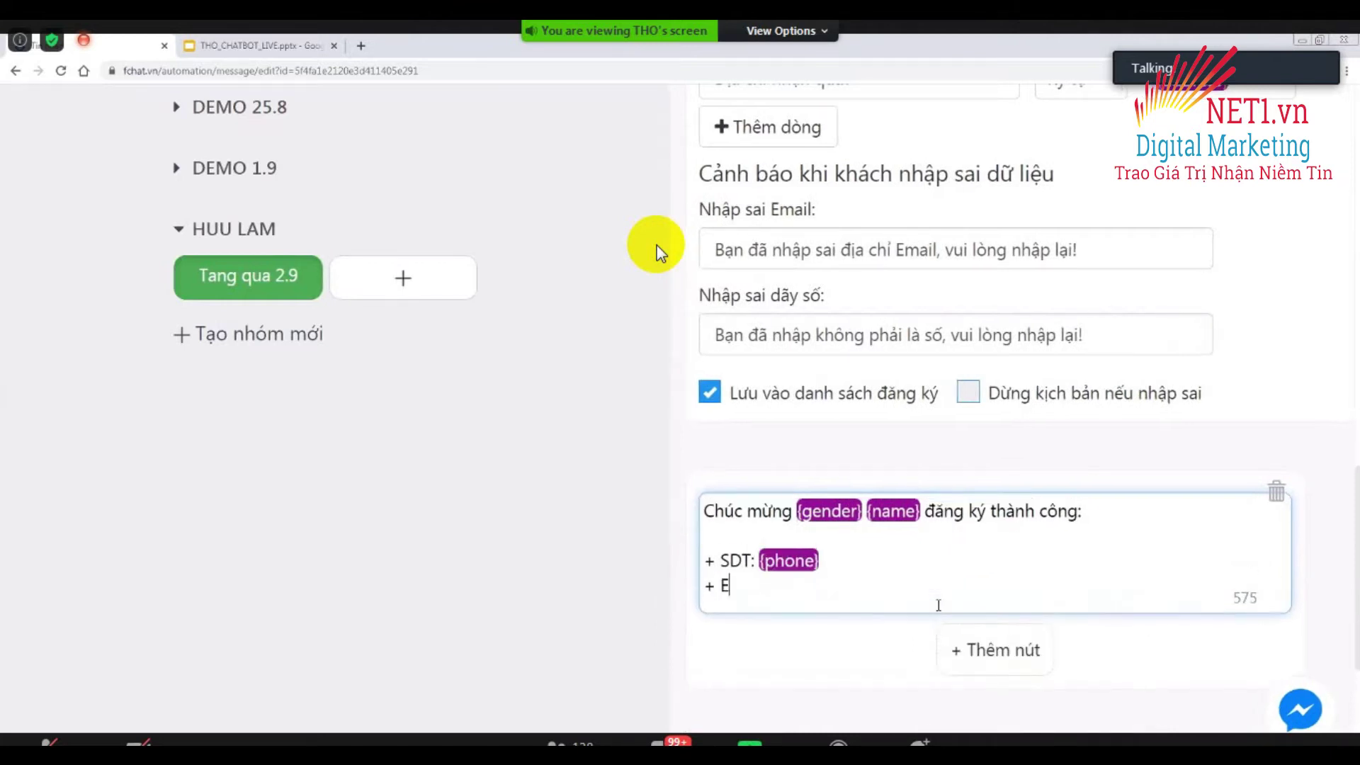
{"action": "type", "text": "mail: {e"}
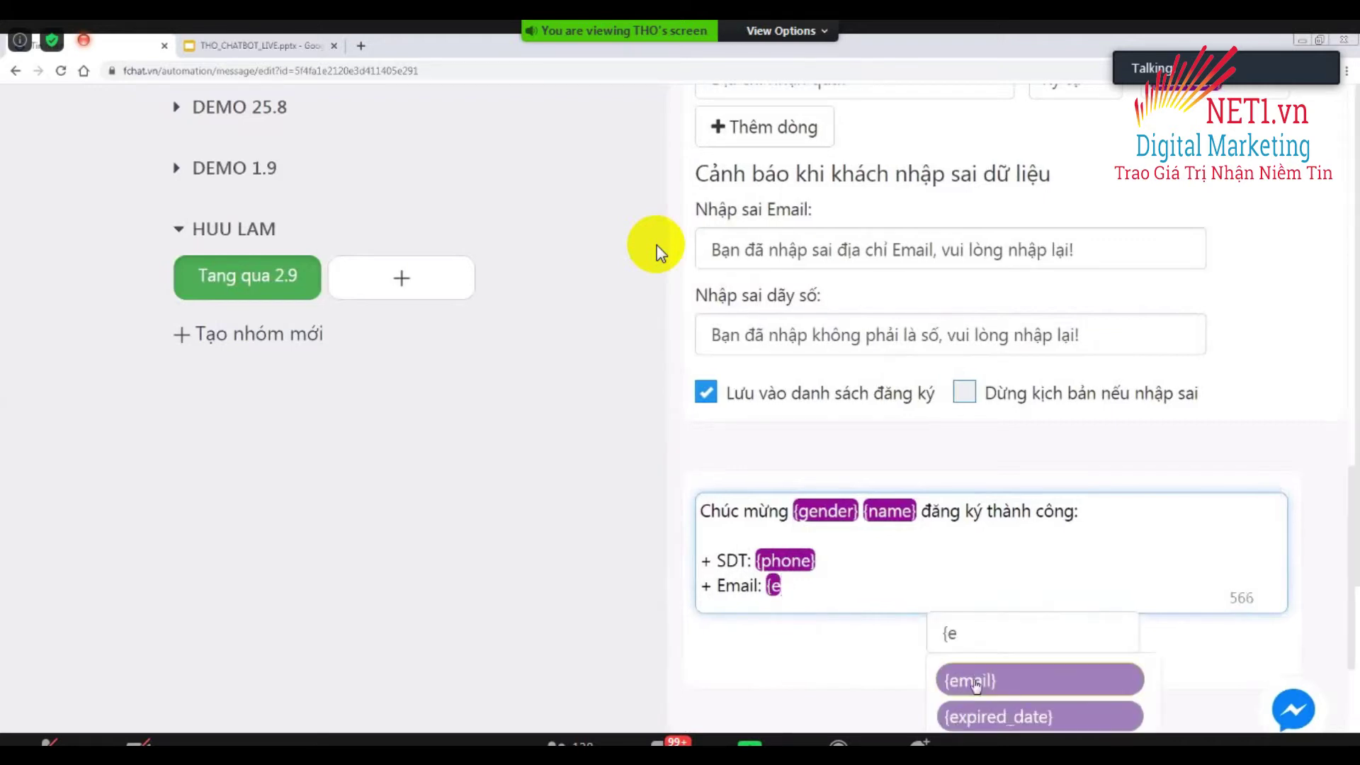
{"action": "left_click", "coordinate": [967, 684]}
{"action": "key", "text": "Return"}
{"action": "type", "text": "+ "}
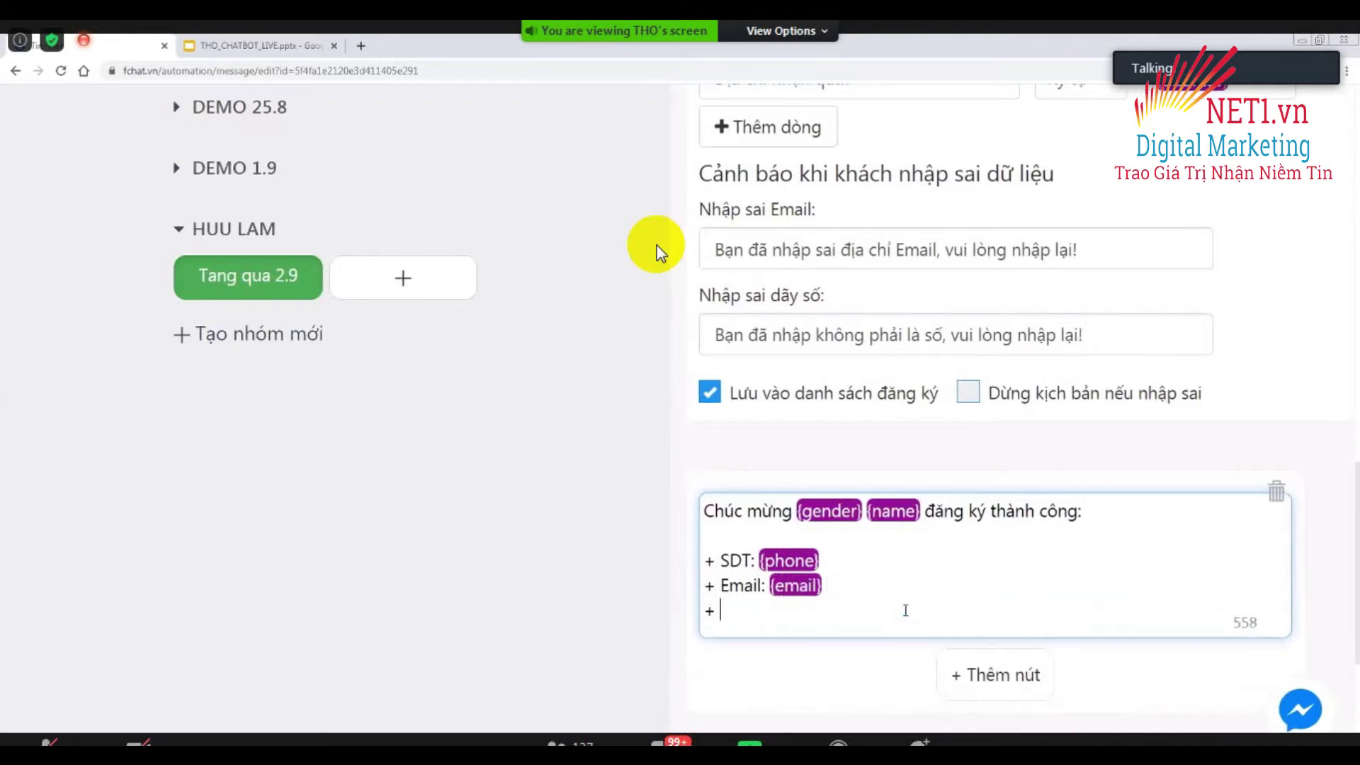
{"action": "type", "text": "D/c: {a"}
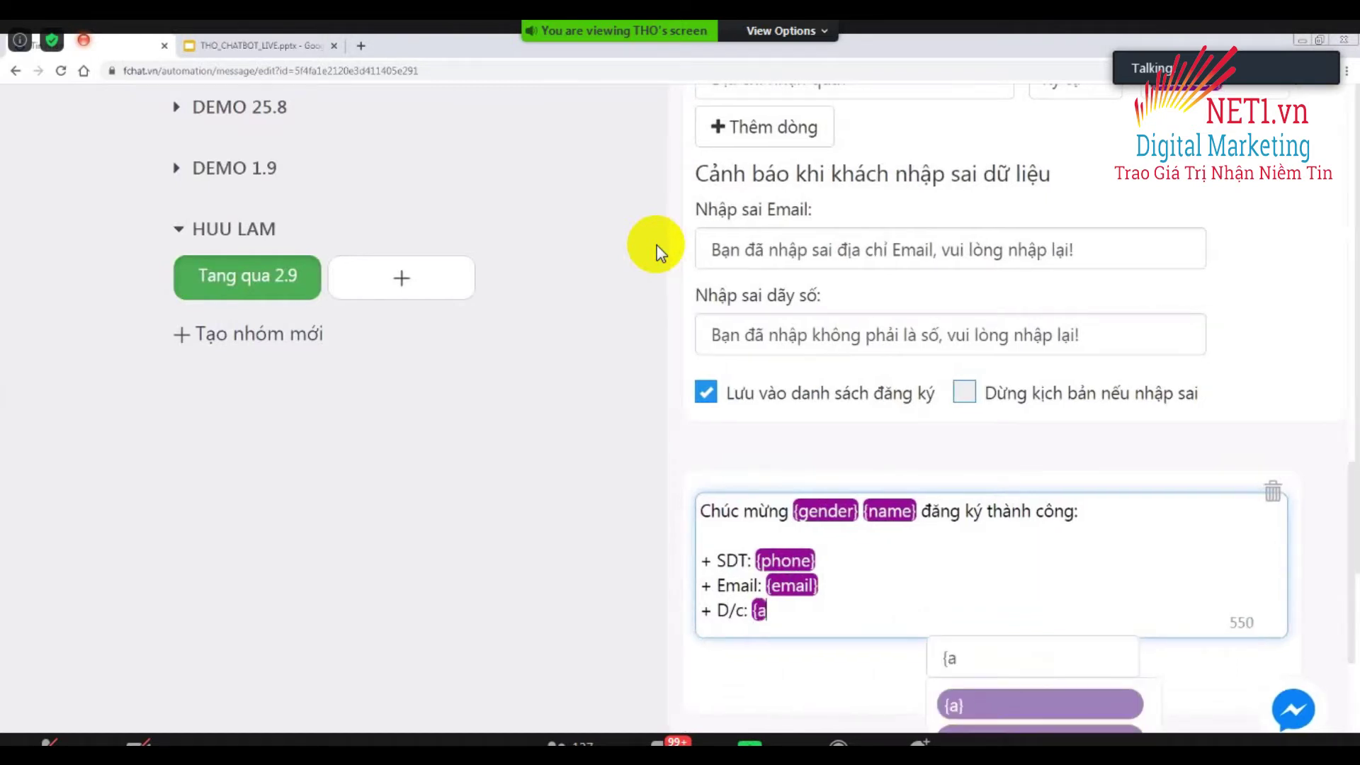
{"action": "key", "text": "Down"}
{"action": "key", "text": "Return"}
{"action": "scroll", "coordinate": [928, 556], "scroll_direction": "down", "scroll_amount": 3}
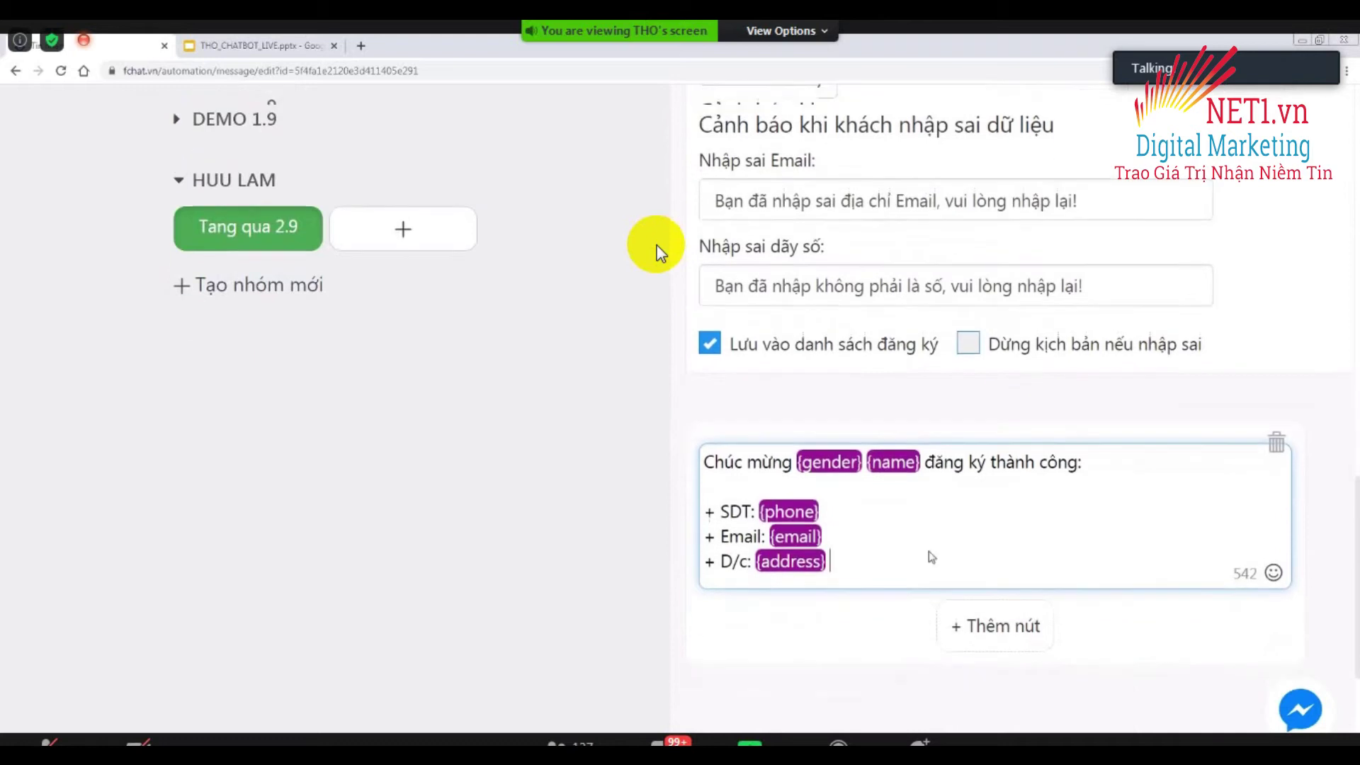
{"action": "key", "text": "Return"}
{"action": "key", "text": "Return"}
Close with 'Shop sẽ gửi quà đến địa chỉ của {gender} trong 1-2 ngày tới'.
{"action": "type", "text": "Shop sẽ "}
{"action": "type", "text": "gửi q"}
{"action": "type", "text": "ến địa chỉ c"}
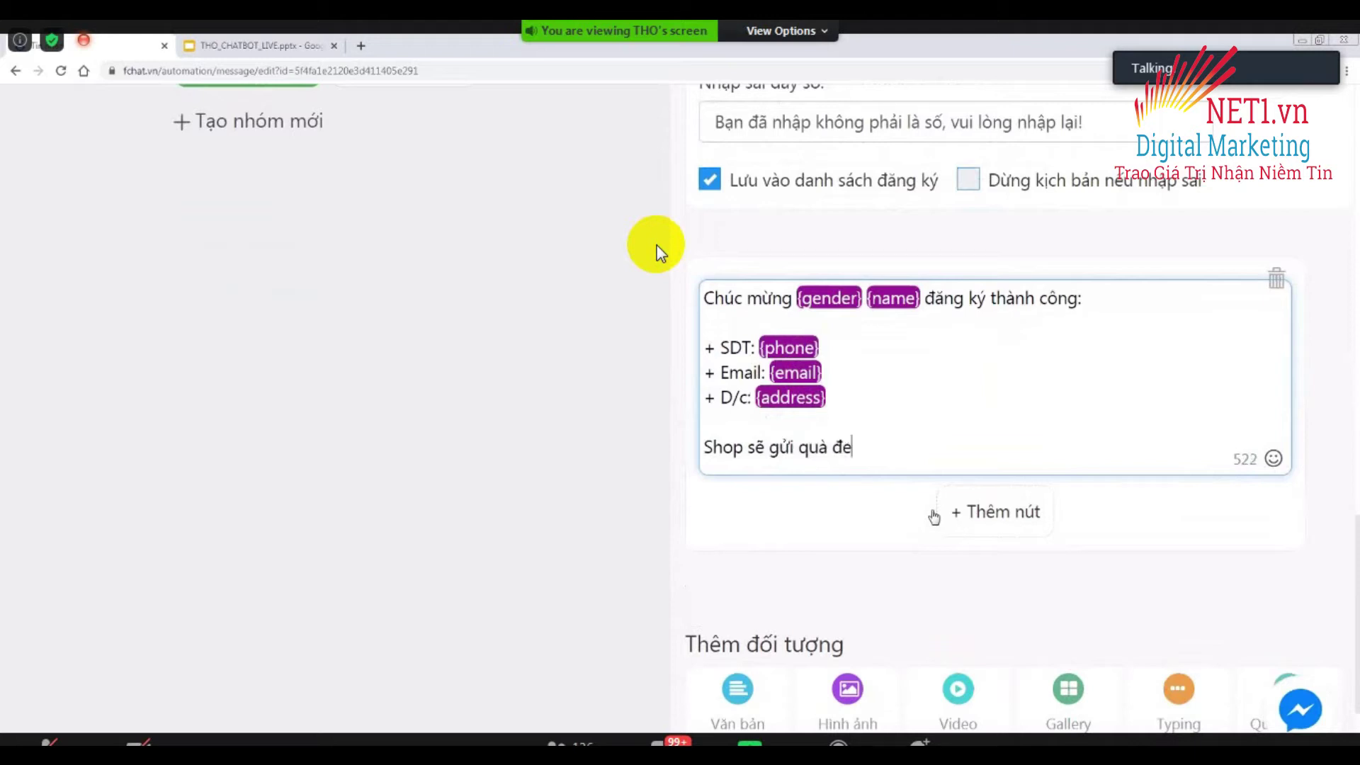
{"action": "type", "text": "ủa "}
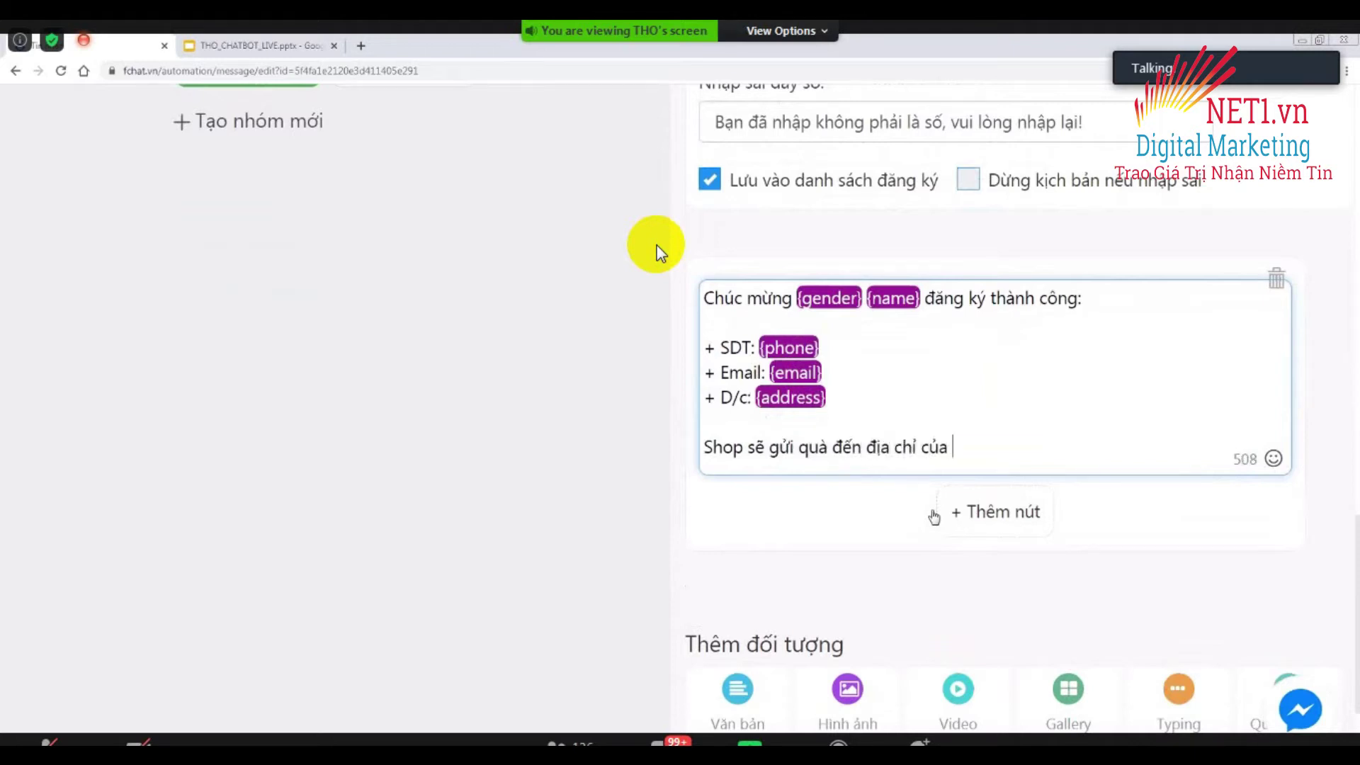
{"action": "type", "text": "{gen"}
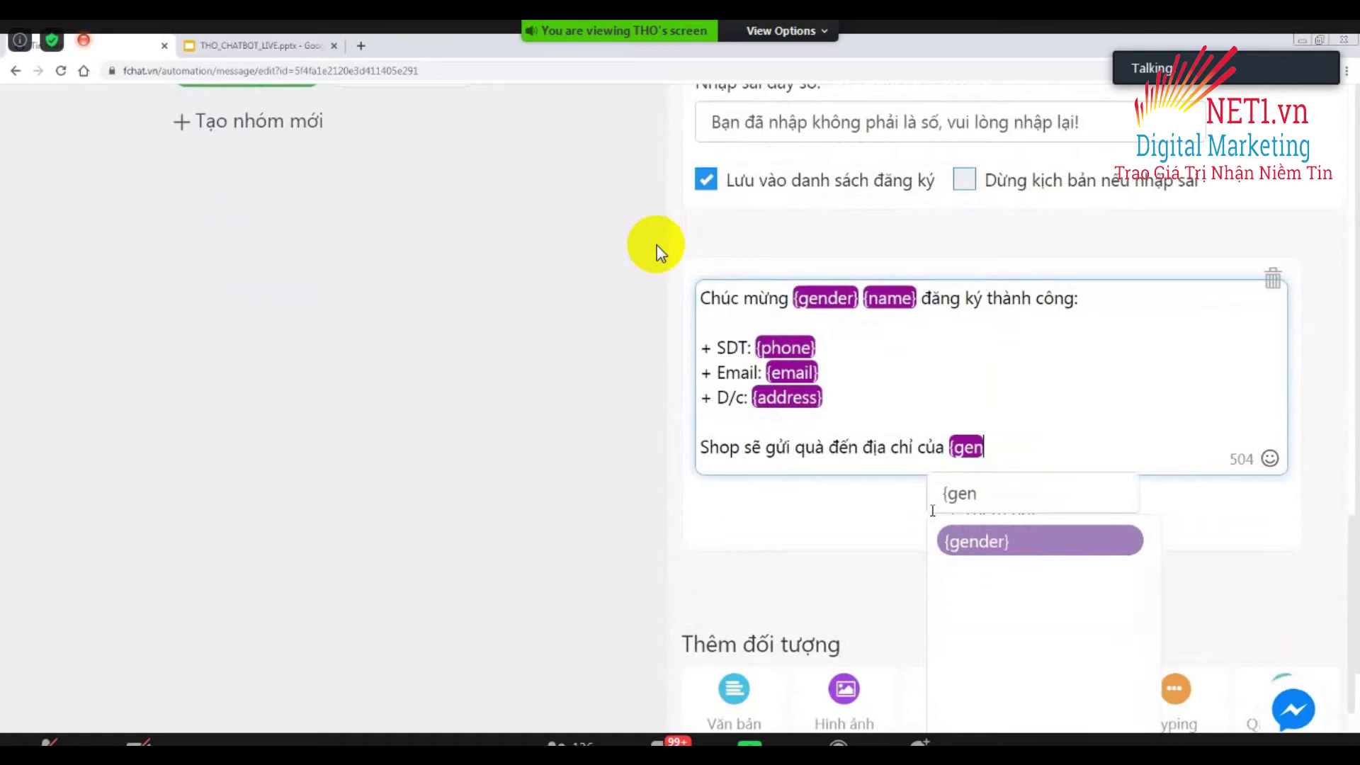
{"action": "left_click", "coordinate": [983, 542]}
{"action": "type", "text": "trong 1-2 ngày tới"}
{"action": "left_click", "coordinate": [607, 510]}
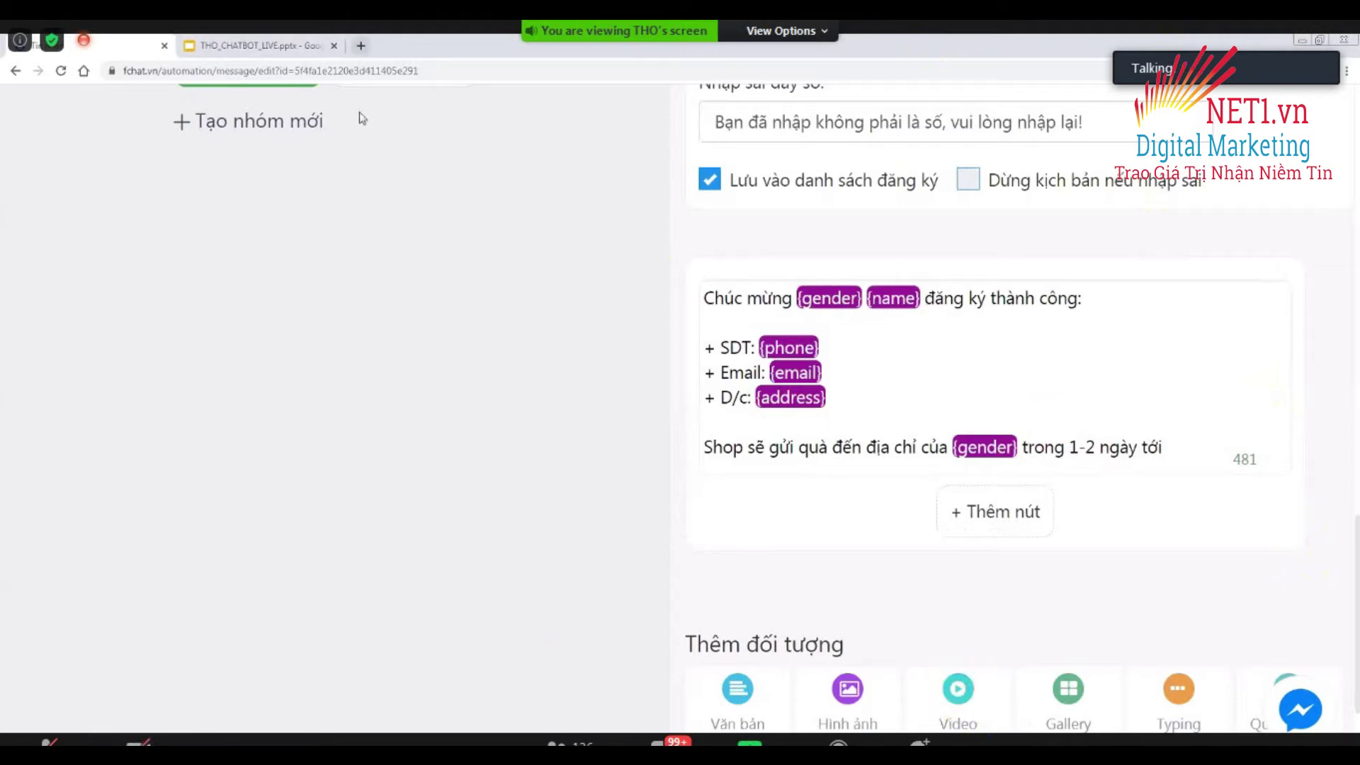
{"action": "key", "text": "ctrl+t"}
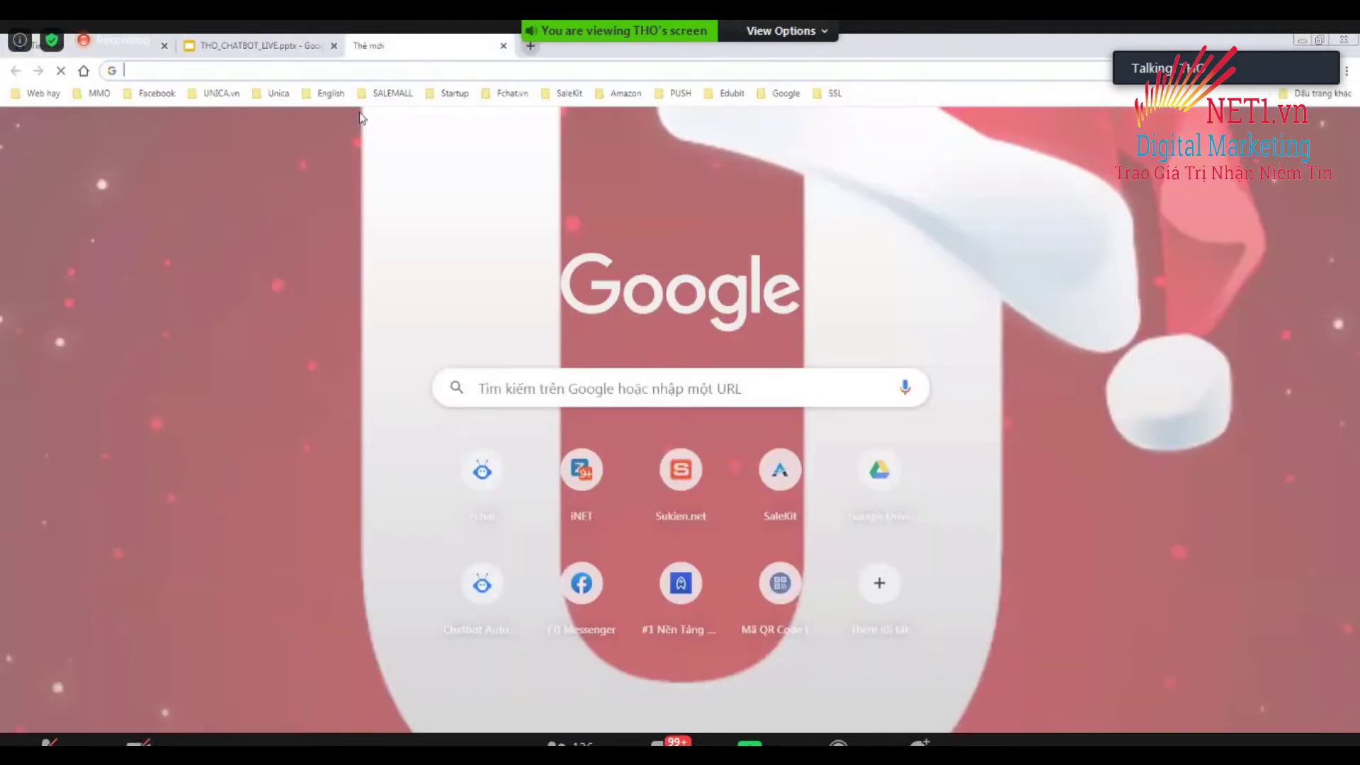
Open the ebook PDF on Google Drive via ebook.fchat.vn and copy its web address.
{"action": "type", "text": "ebook"}
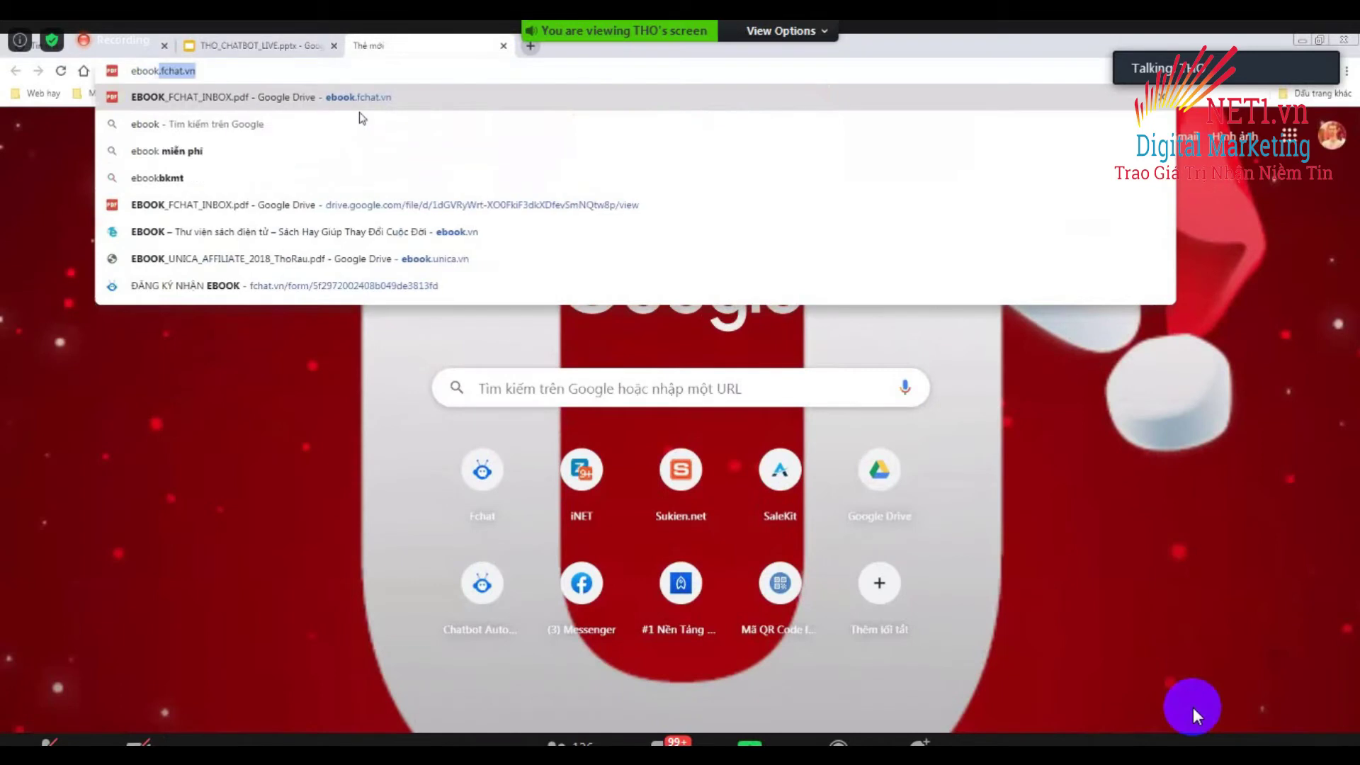
{"action": "key", "text": "Return"}
{"action": "left_click", "coordinate": [233, 72]}
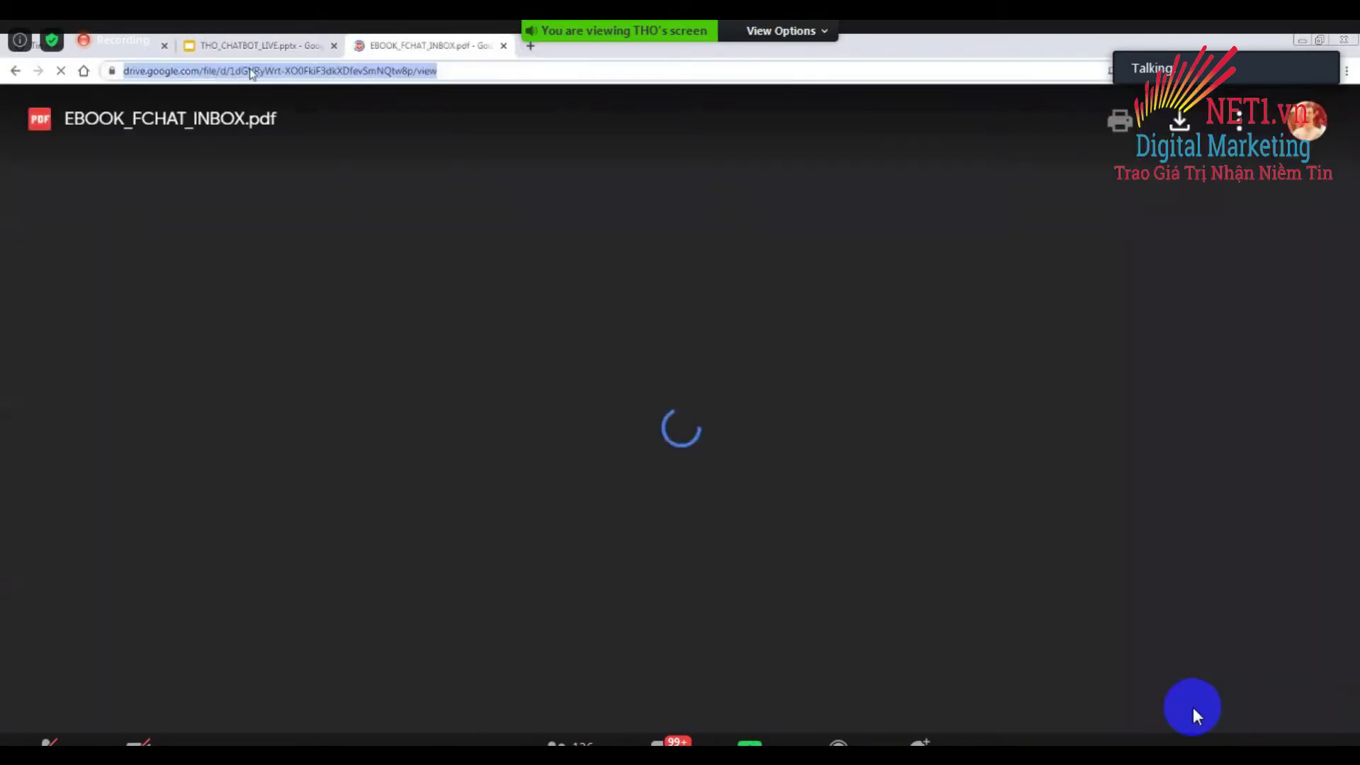
{"action": "right_click", "coordinate": [252, 73]}
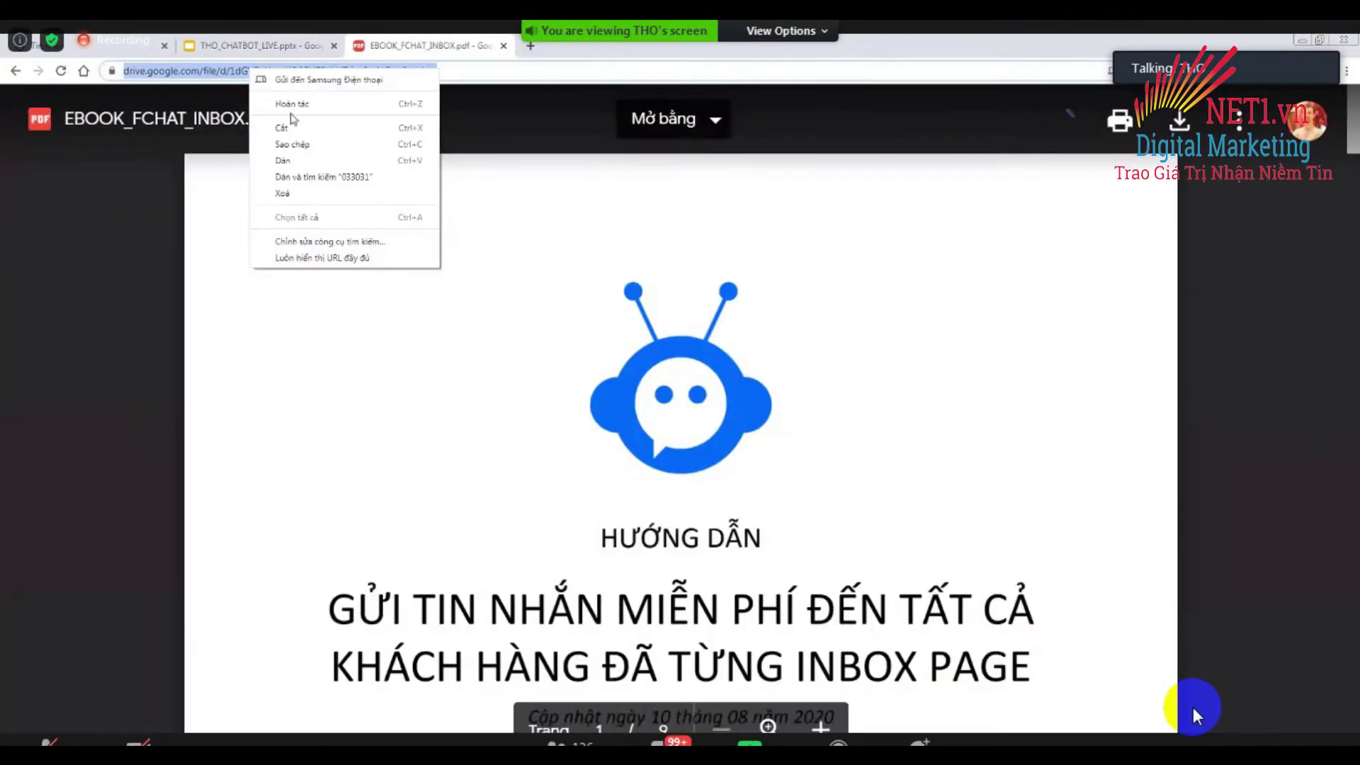
{"action": "left_click", "coordinate": [300, 146]}
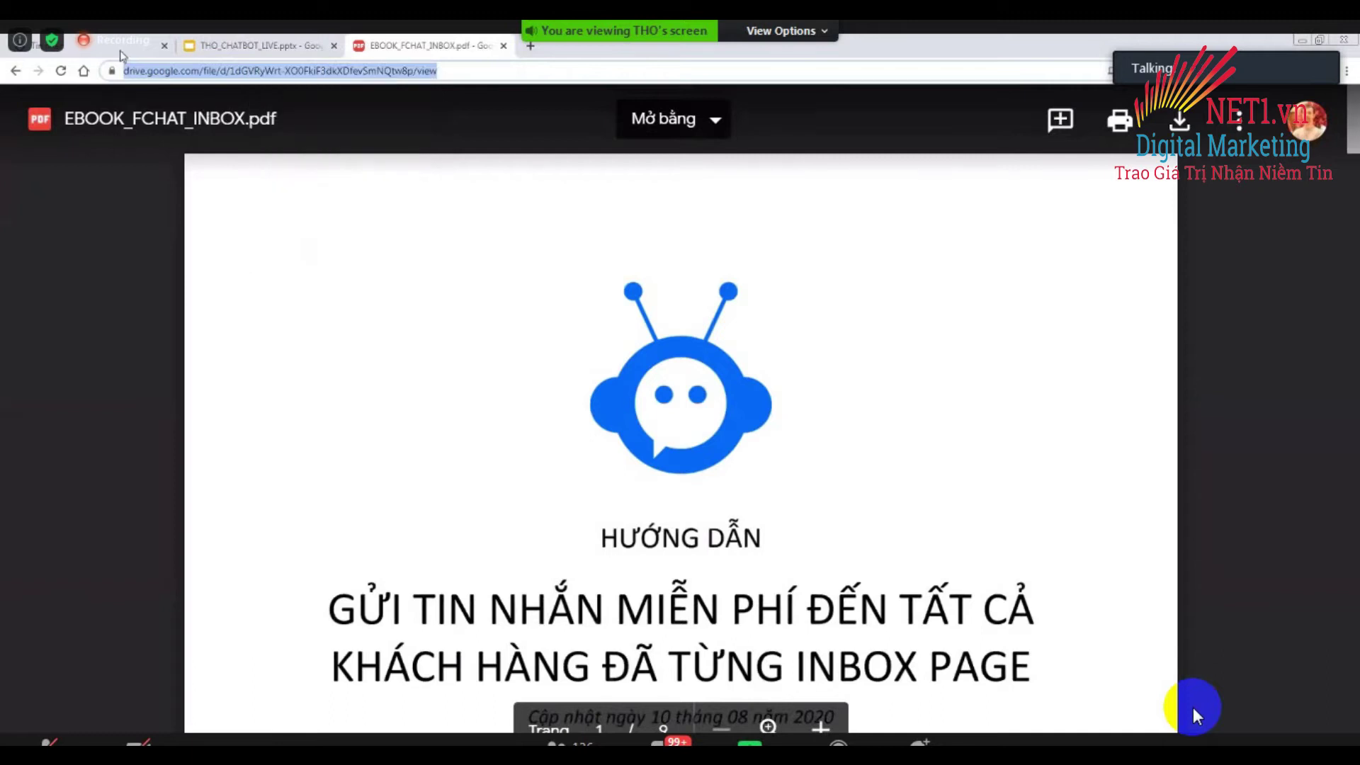
{"action": "left_click", "coordinate": [122, 50]}
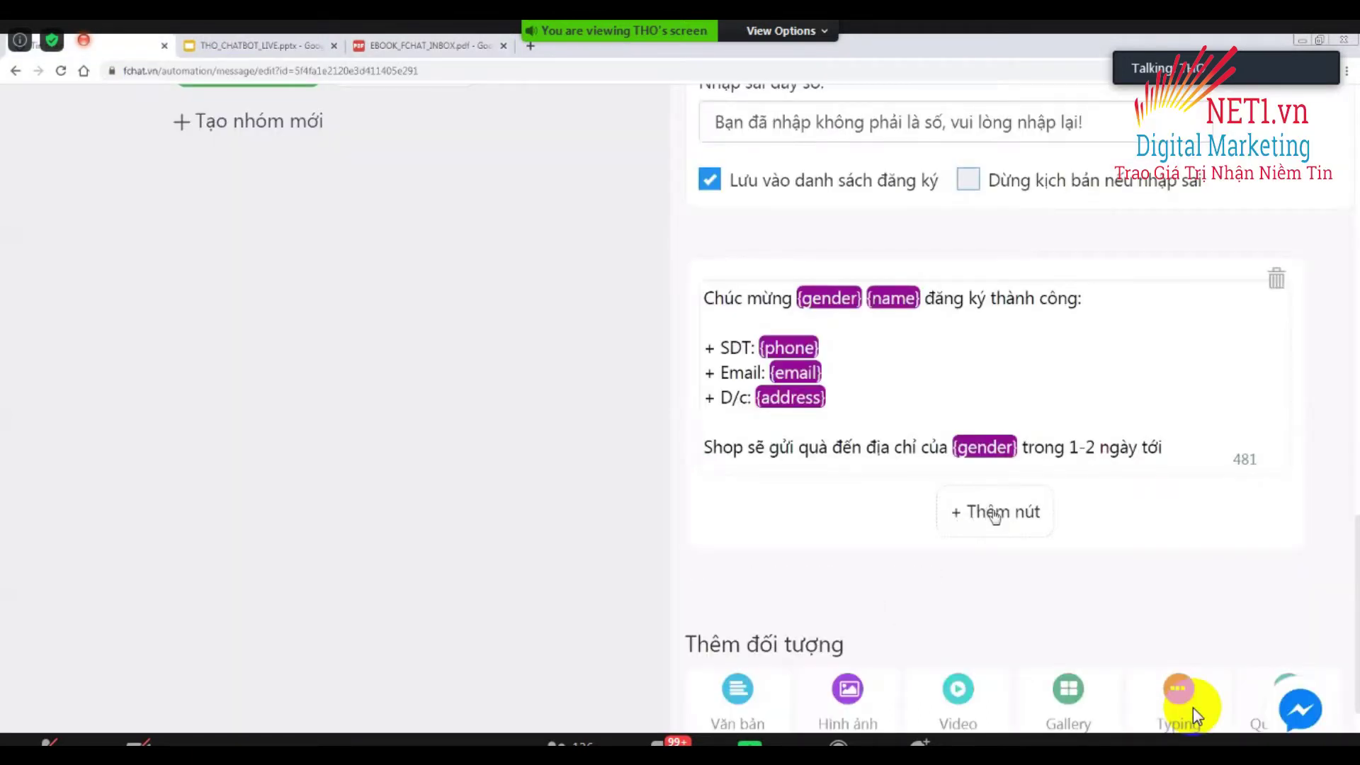
Add a button named 'Tải ebook ngay' to the confirmation message.
{"action": "left_click", "coordinate": [991, 515]}
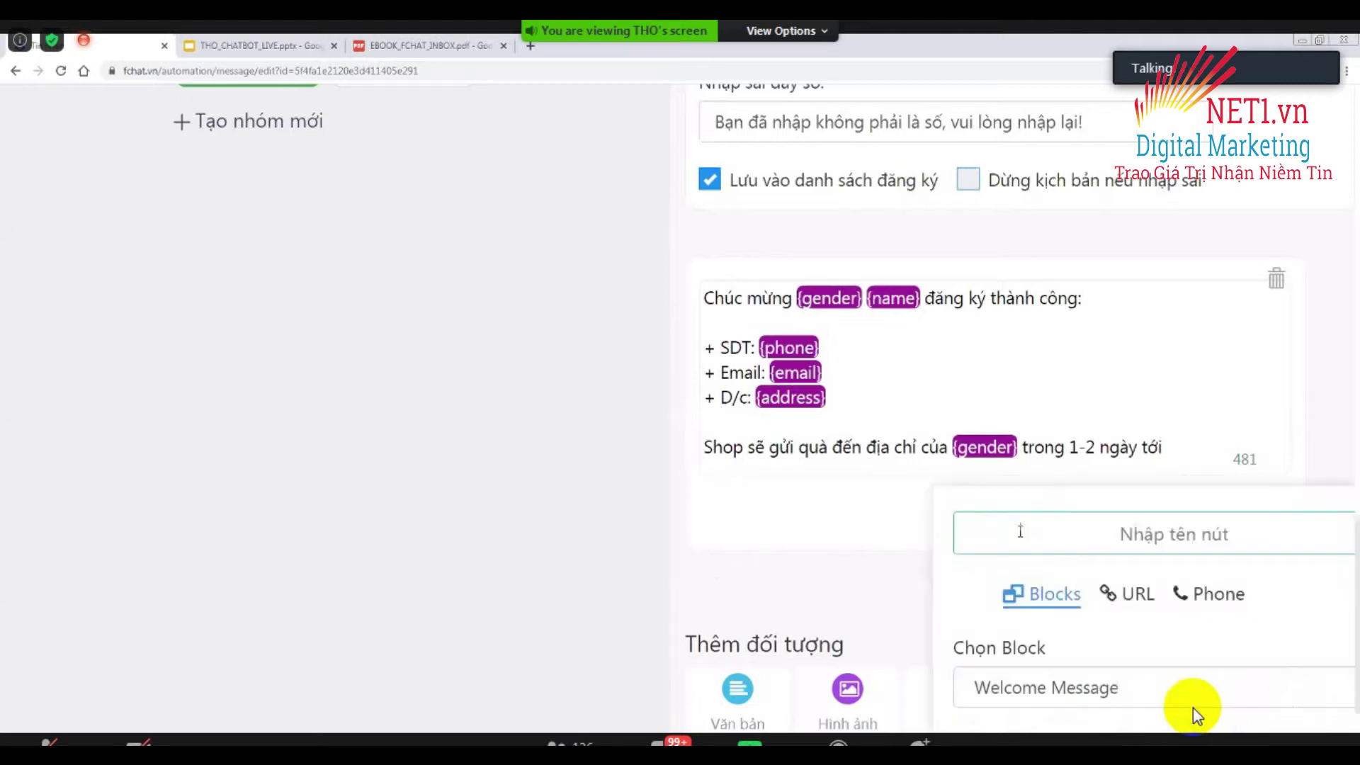
{"action": "key", "text": "ctrl+minus"}
{"action": "left_click", "coordinate": [1093, 474]}
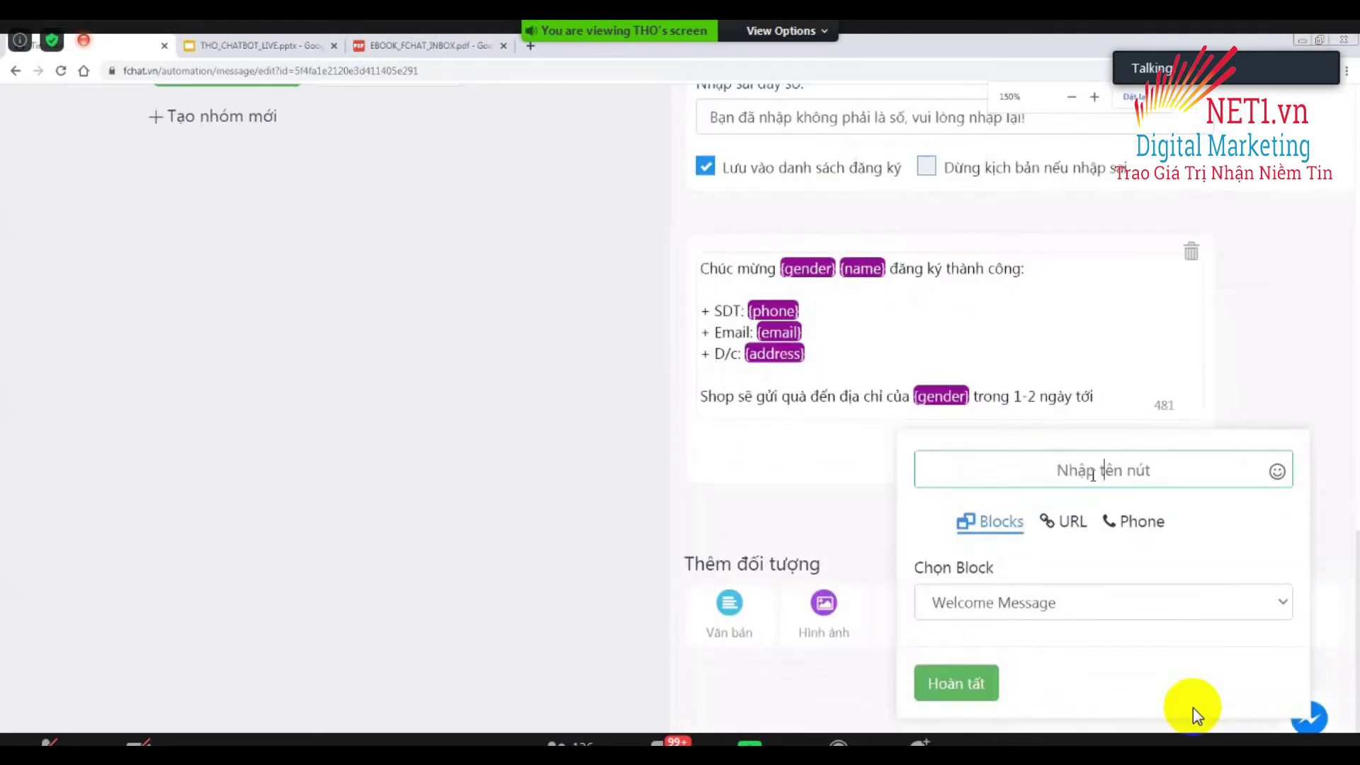
{"action": "type", "text": "Tải eb"}
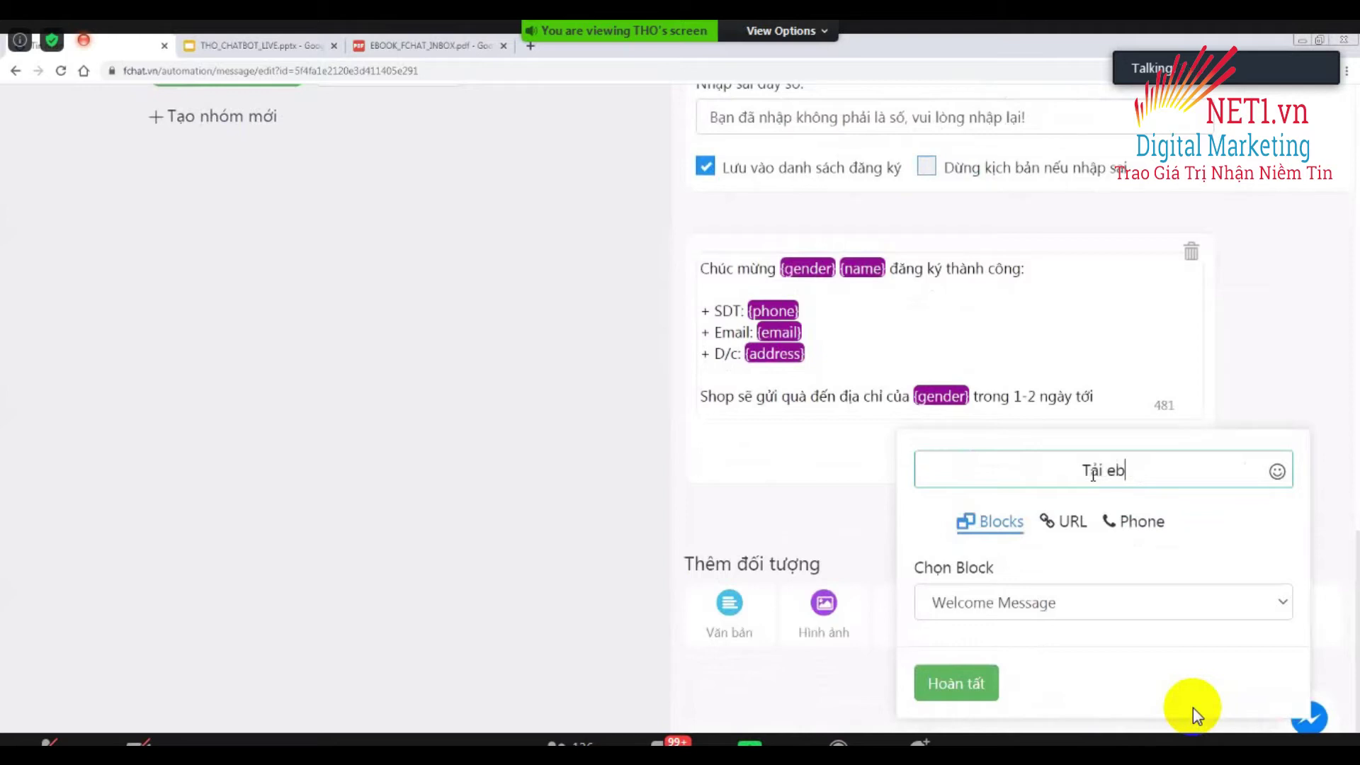
{"action": "type", "text": "ook ngay"}
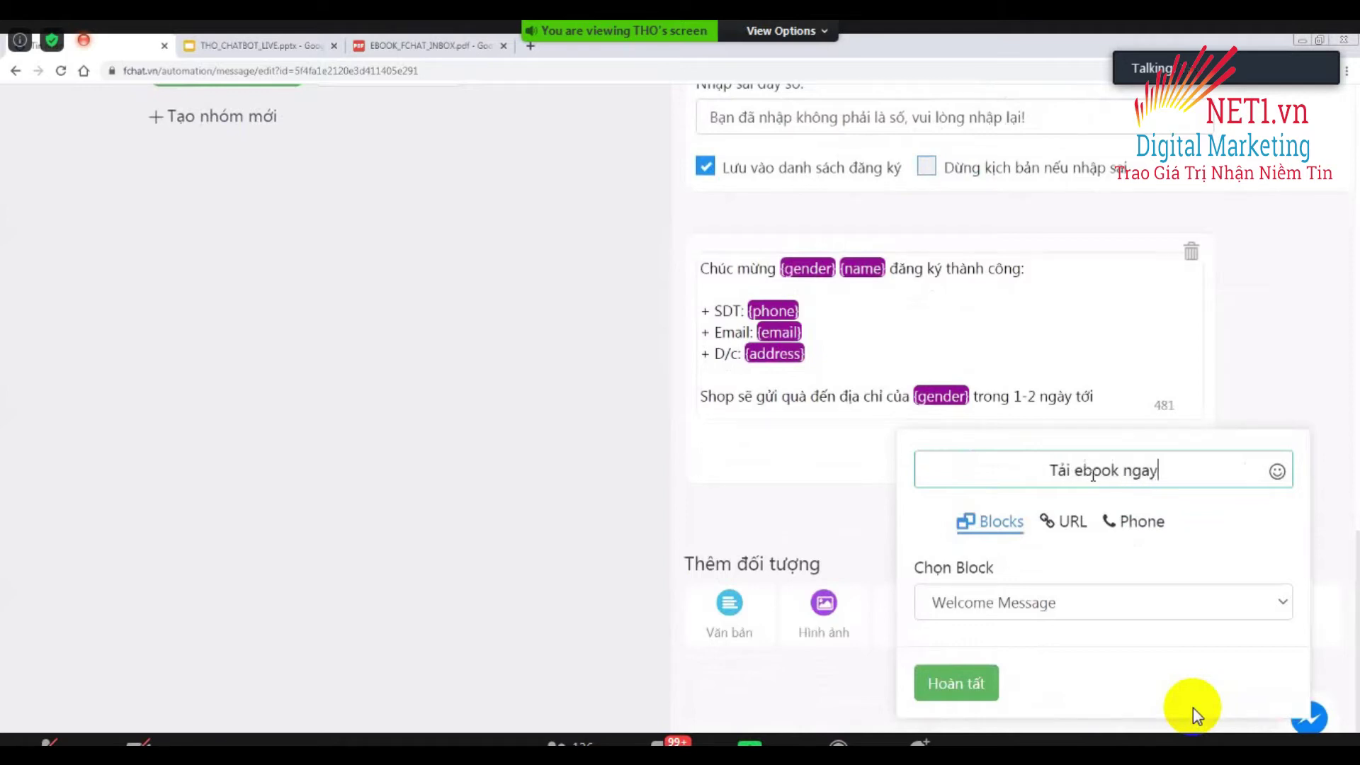
{"action": "left_click", "coordinate": [1073, 517]}
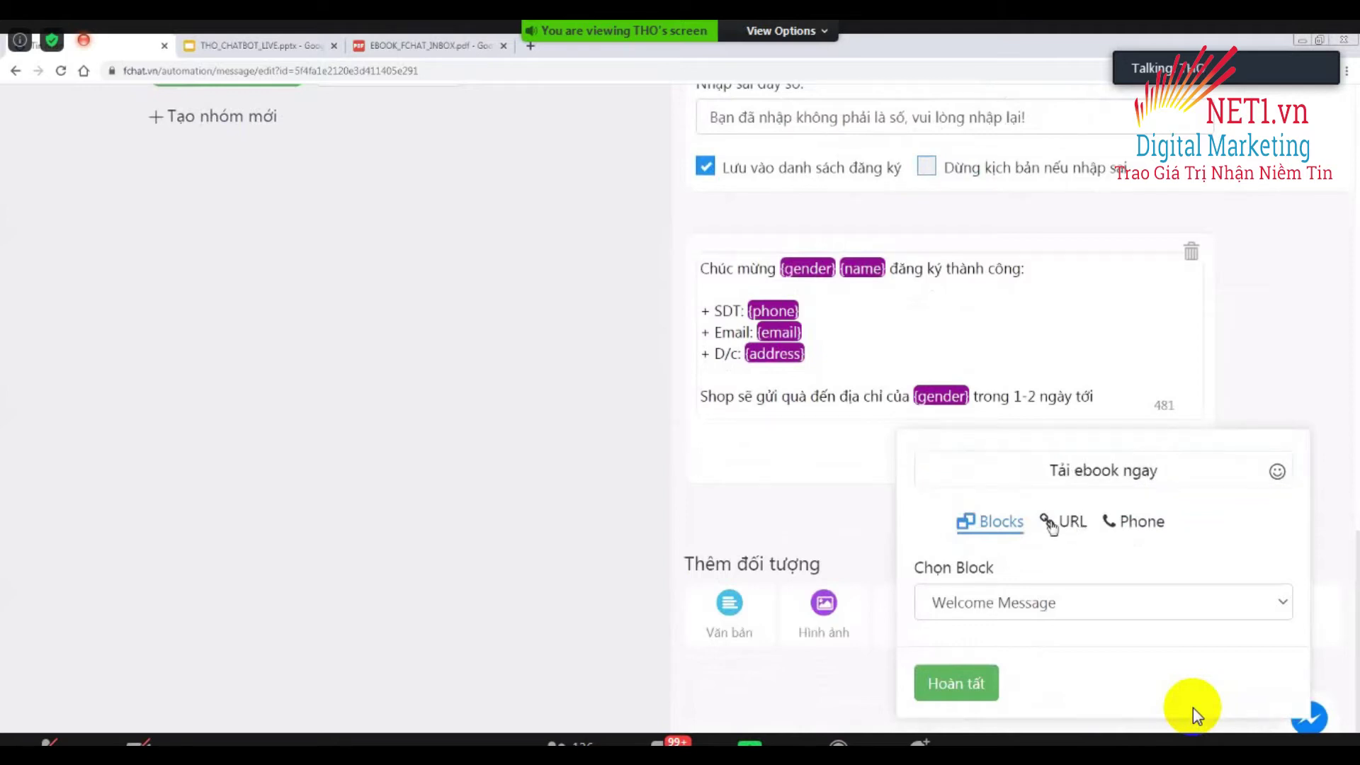
{"action": "left_click", "coordinate": [1077, 476]}
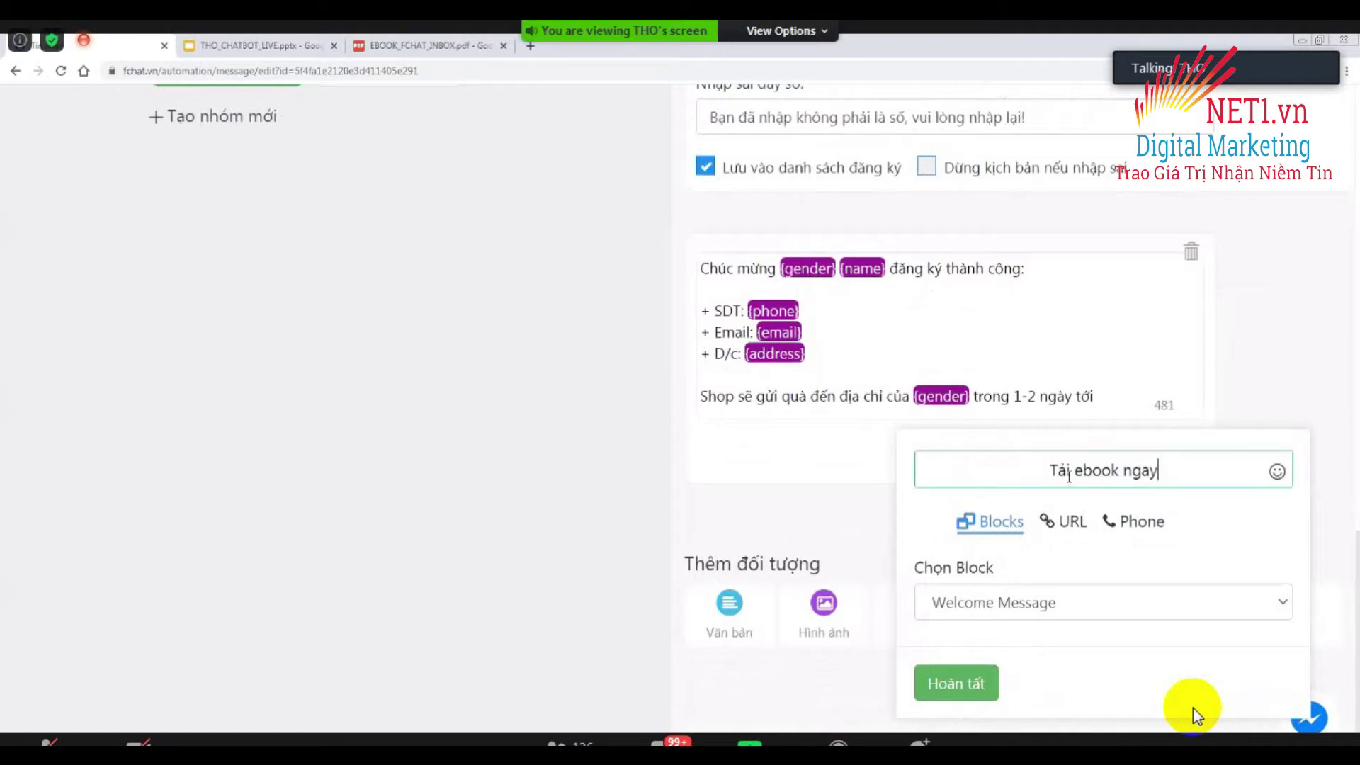
{"action": "left_click", "coordinate": [986, 606]}
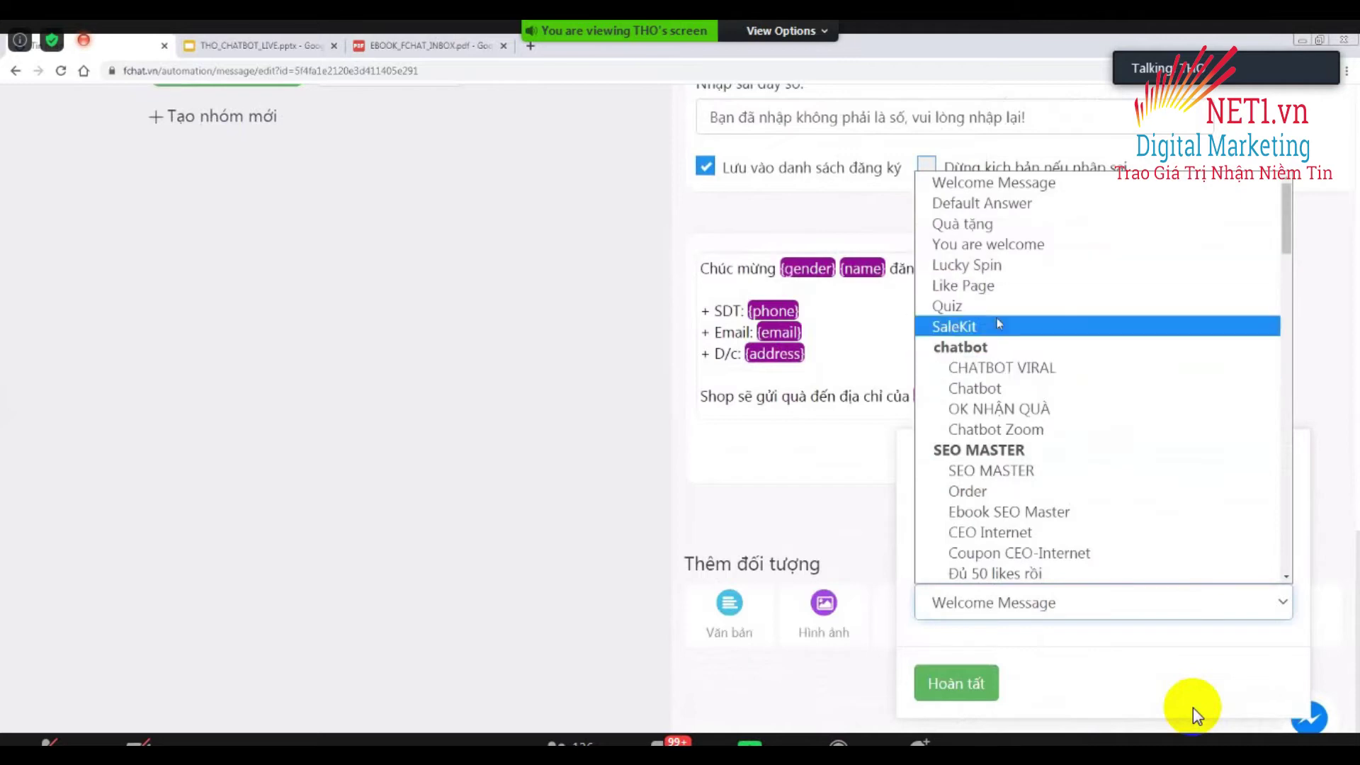
{"action": "left_click", "coordinate": [904, 499]}
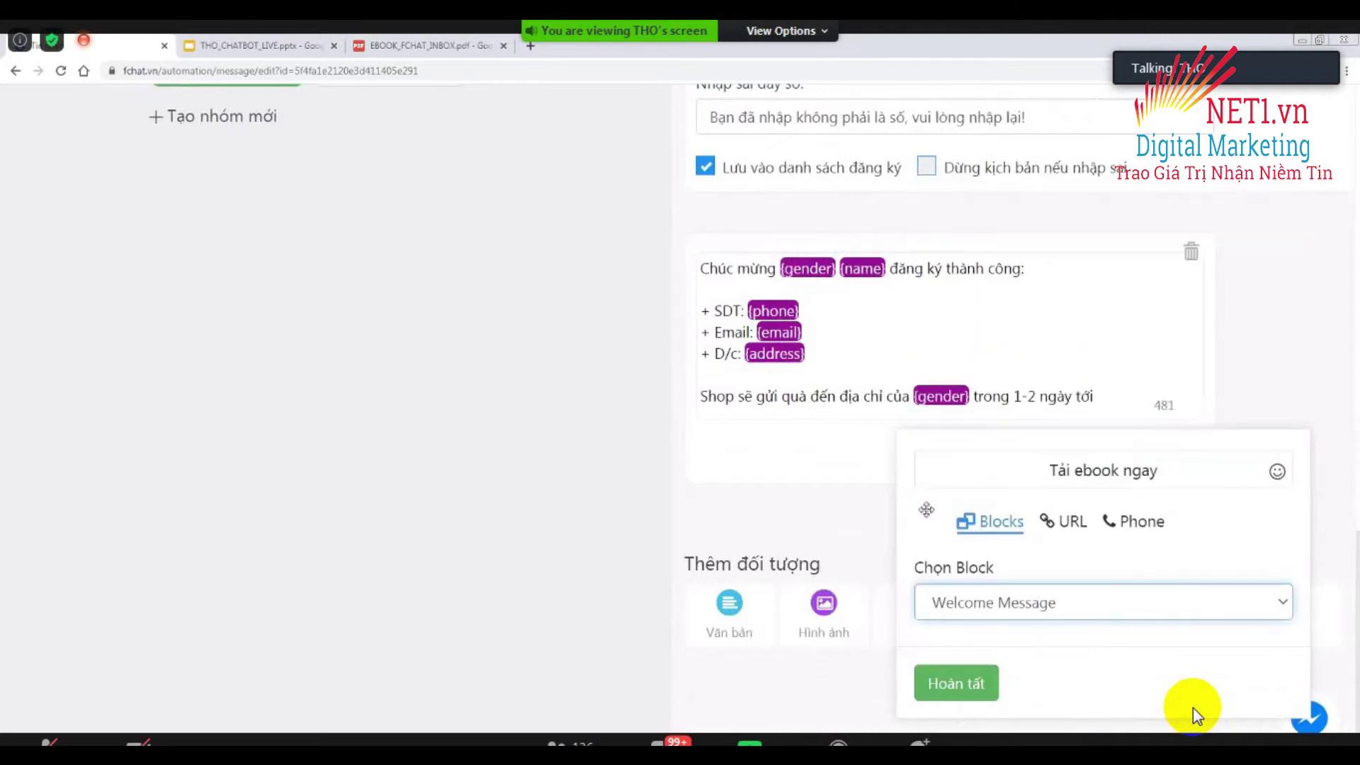
Set the button to URL type, paste the ebook's Drive link, and save it.
{"action": "left_click", "coordinate": [1068, 525]}
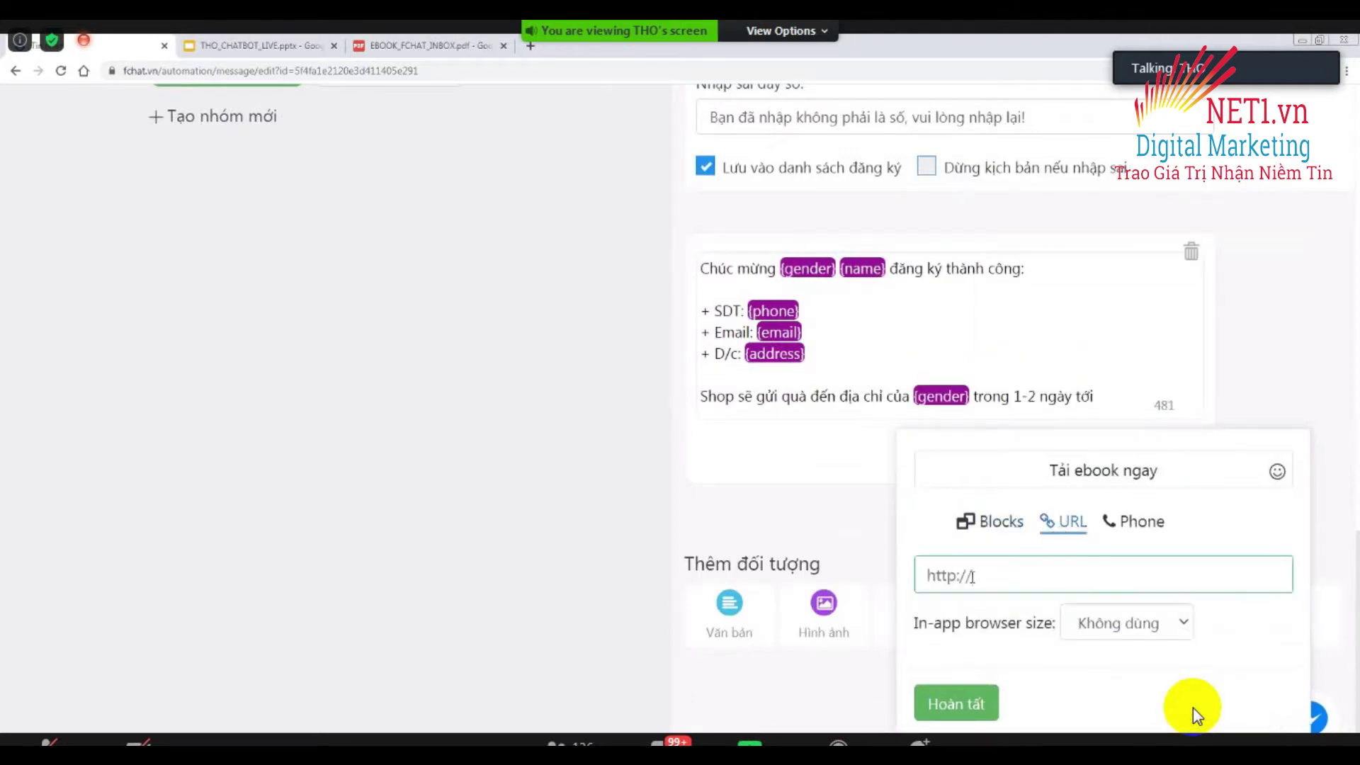
{"action": "left_click", "coordinate": [1113, 542]}
{"action": "left_click", "coordinate": [1140, 524]}
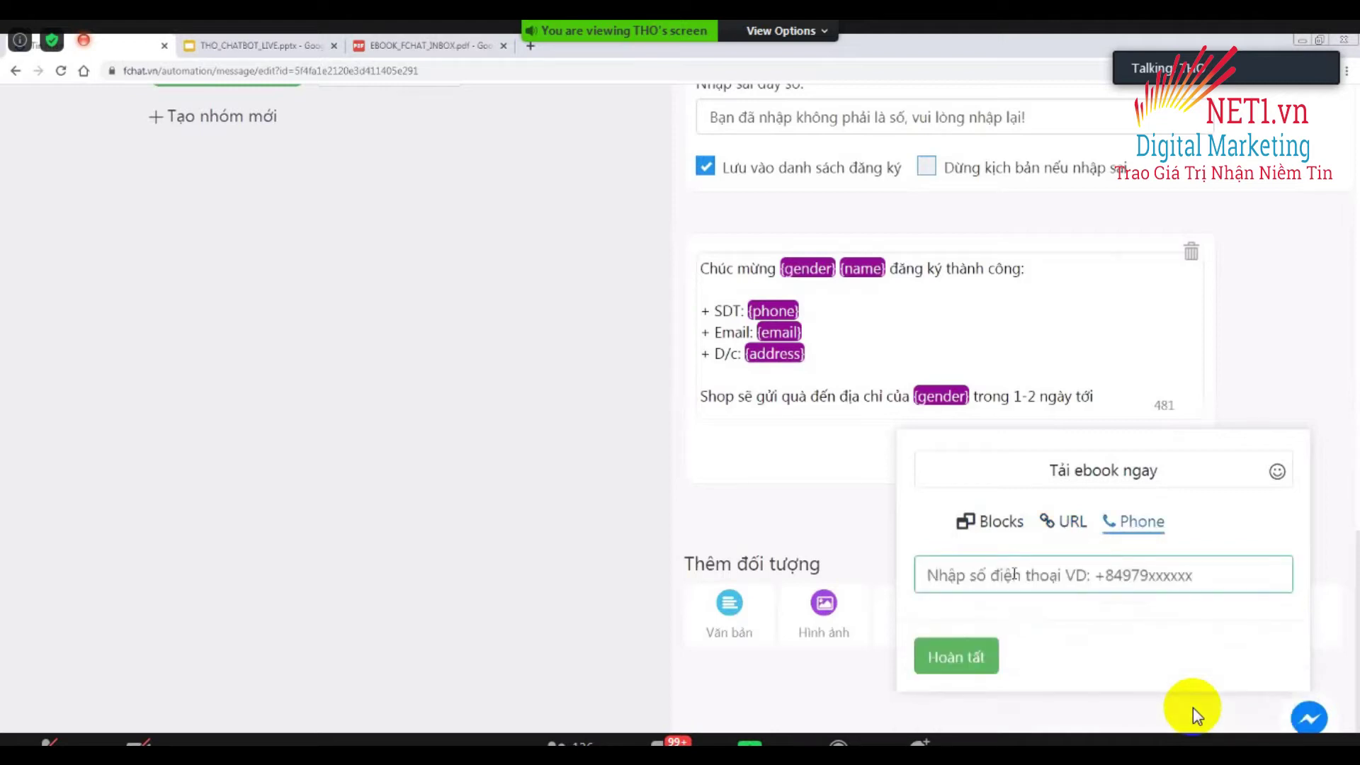
{"action": "left_click", "coordinate": [1067, 524]}
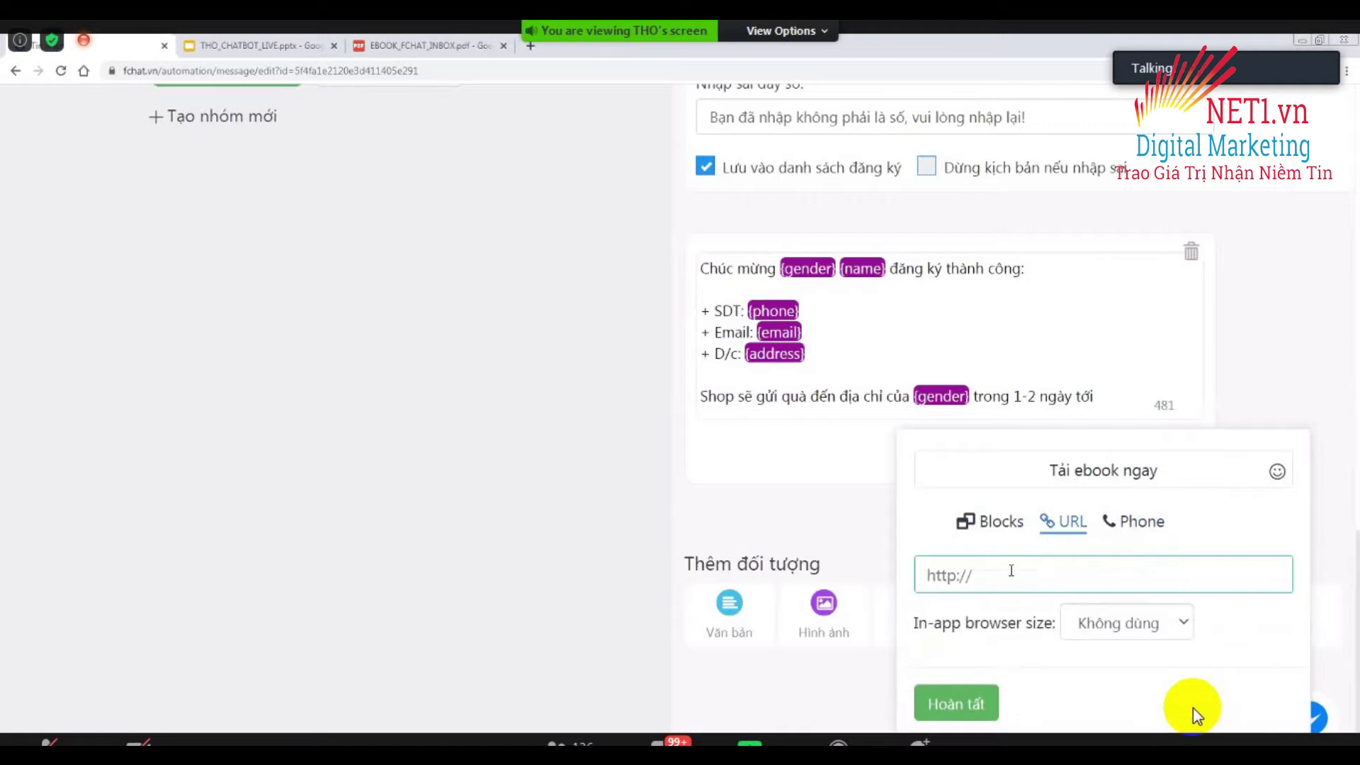
{"action": "right_click", "coordinate": [976, 576]}
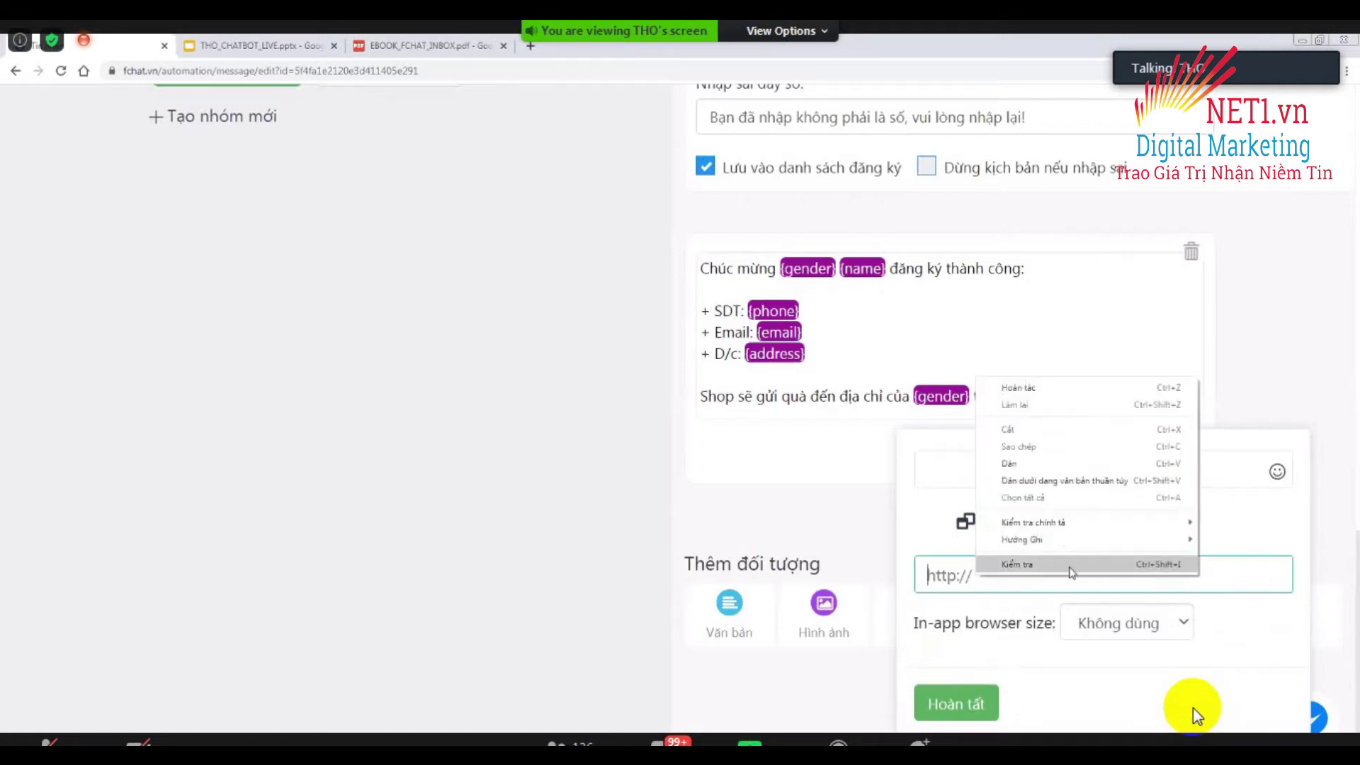
{"action": "left_click", "coordinate": [1074, 478]}
{"action": "left_click", "coordinate": [968, 705]}
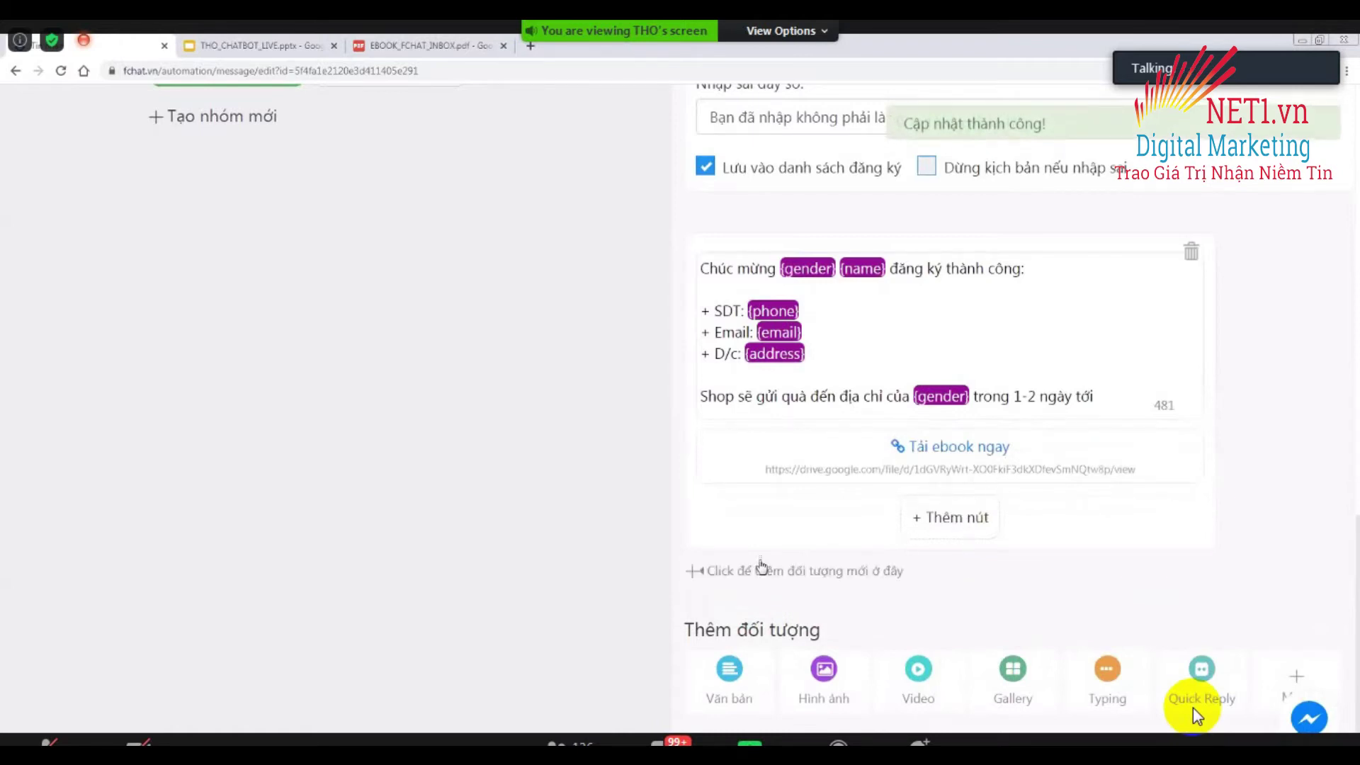
Append the line 'Hãy bấm vào nút bên dưới để nhận ebook ngay nhé' after 'ngày tới'.
{"action": "scroll", "coordinate": [682, 571], "scroll_direction": "up", "scroll_amount": 15}
{"action": "scroll", "coordinate": [682, 571], "scroll_direction": "up", "scroll_amount": 4}
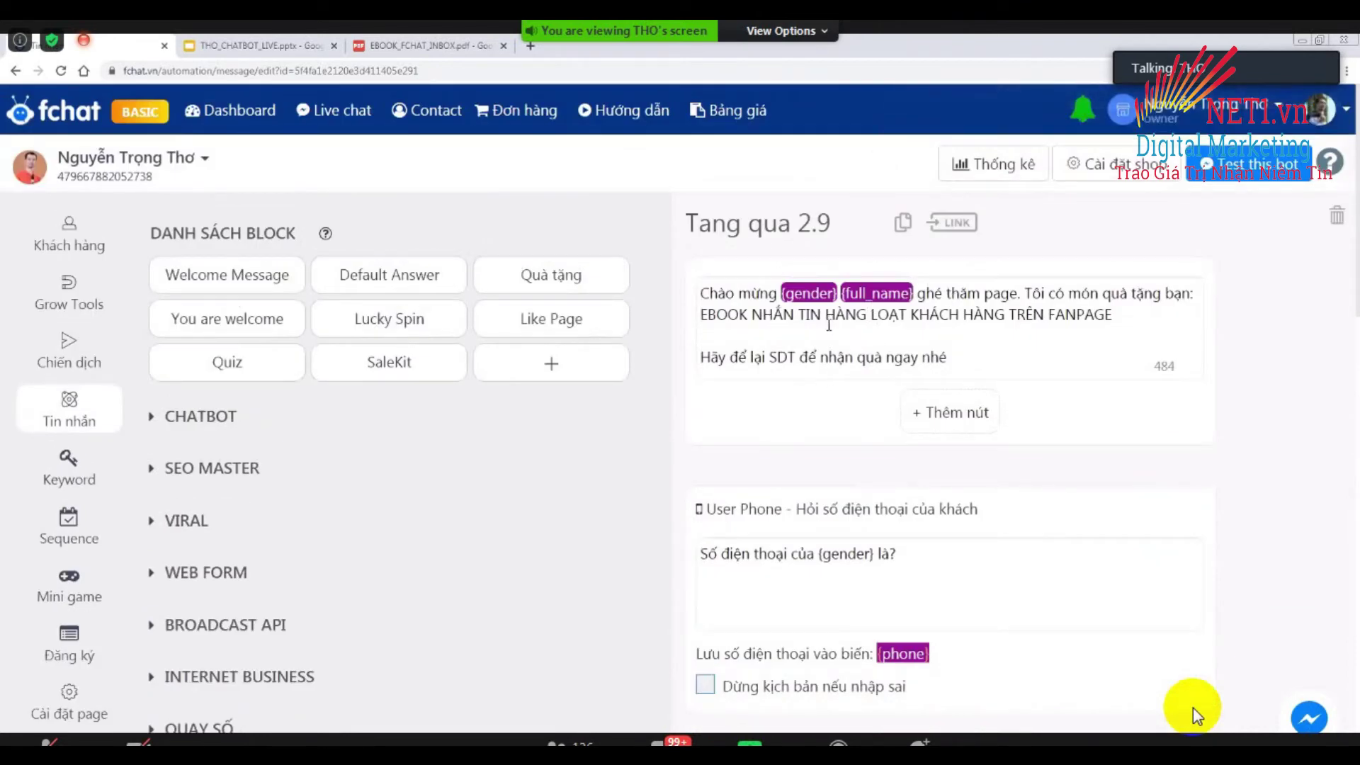
{"action": "scroll", "coordinate": [804, 567], "scroll_direction": "down", "scroll_amount": 12}
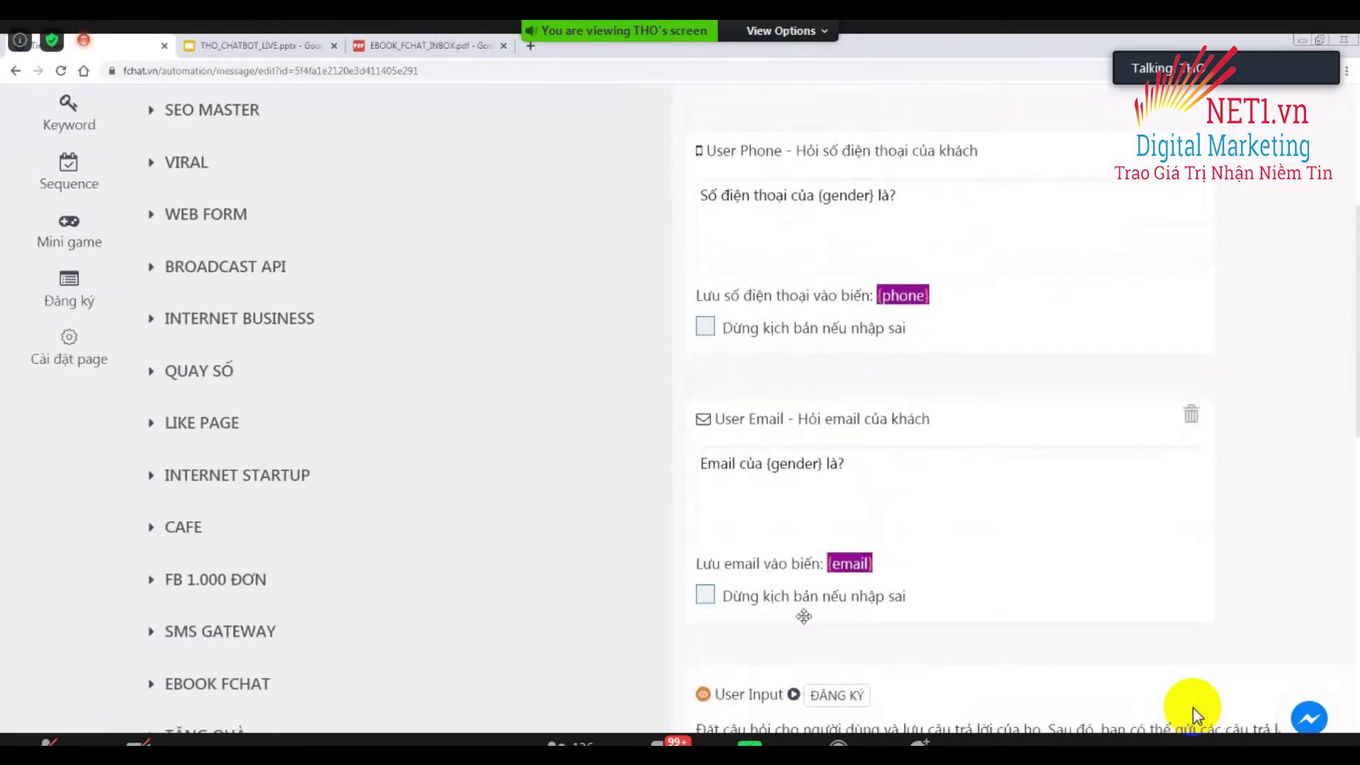
{"action": "scroll", "coordinate": [803, 615], "scroll_direction": "down", "scroll_amount": 5}
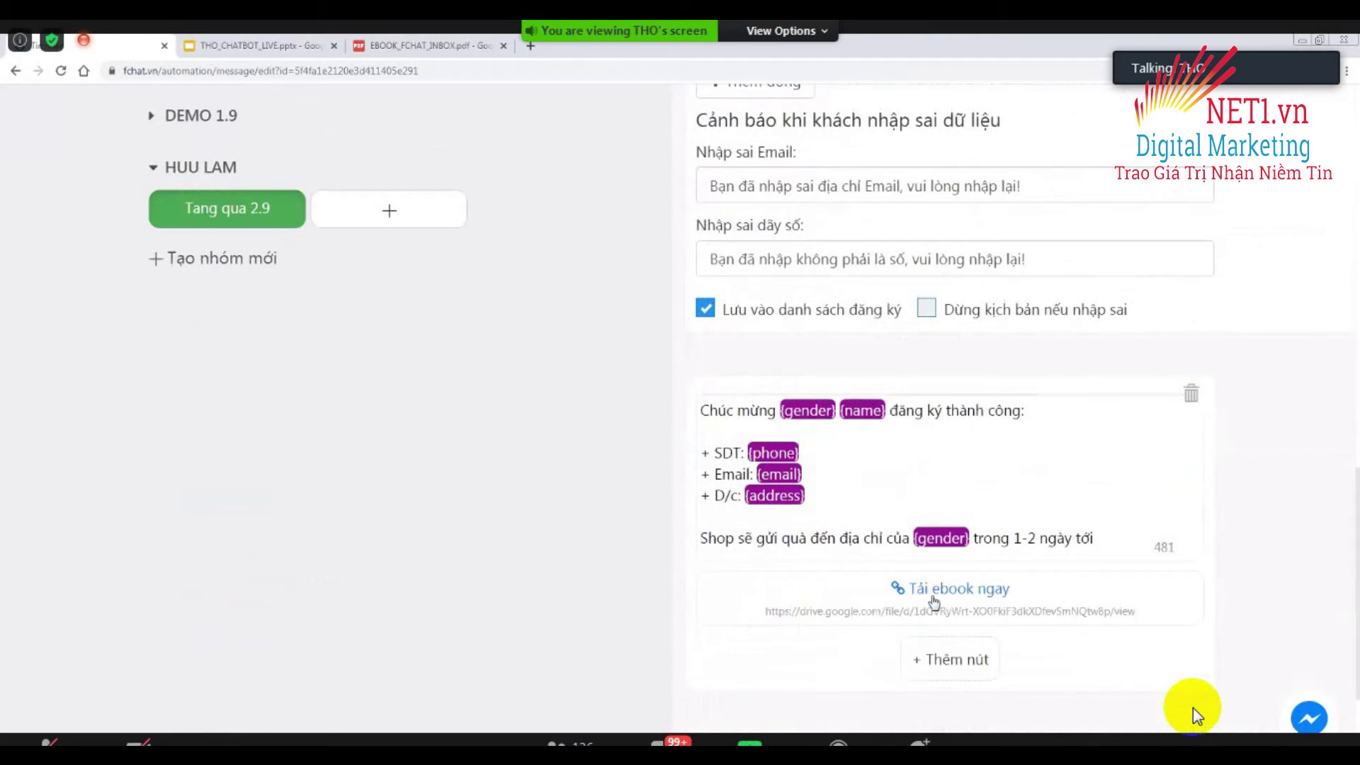
{"action": "left_click", "coordinate": [1119, 536]}
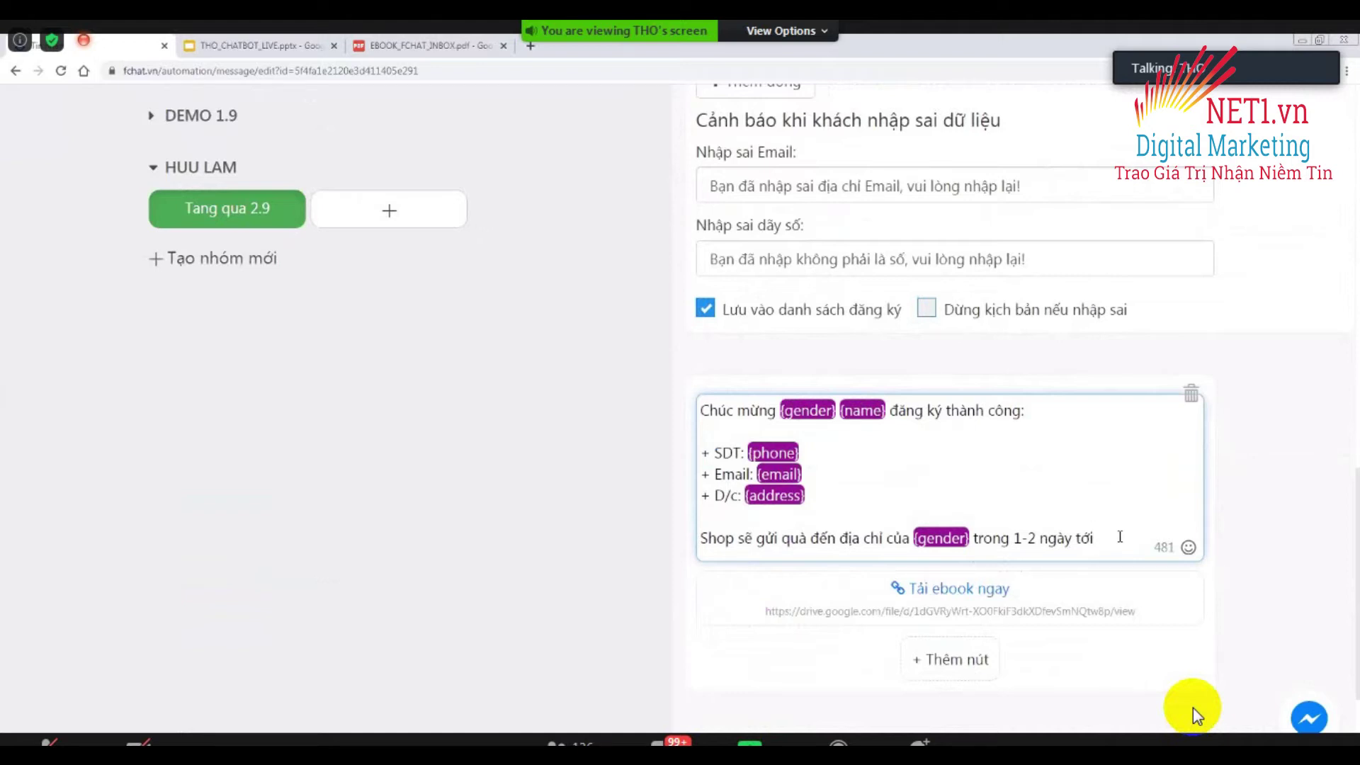
{"action": "key", "text": "Return"}
{"action": "key", "text": "Return"}
{"action": "type", "text": "Hãy bấm vào n"}
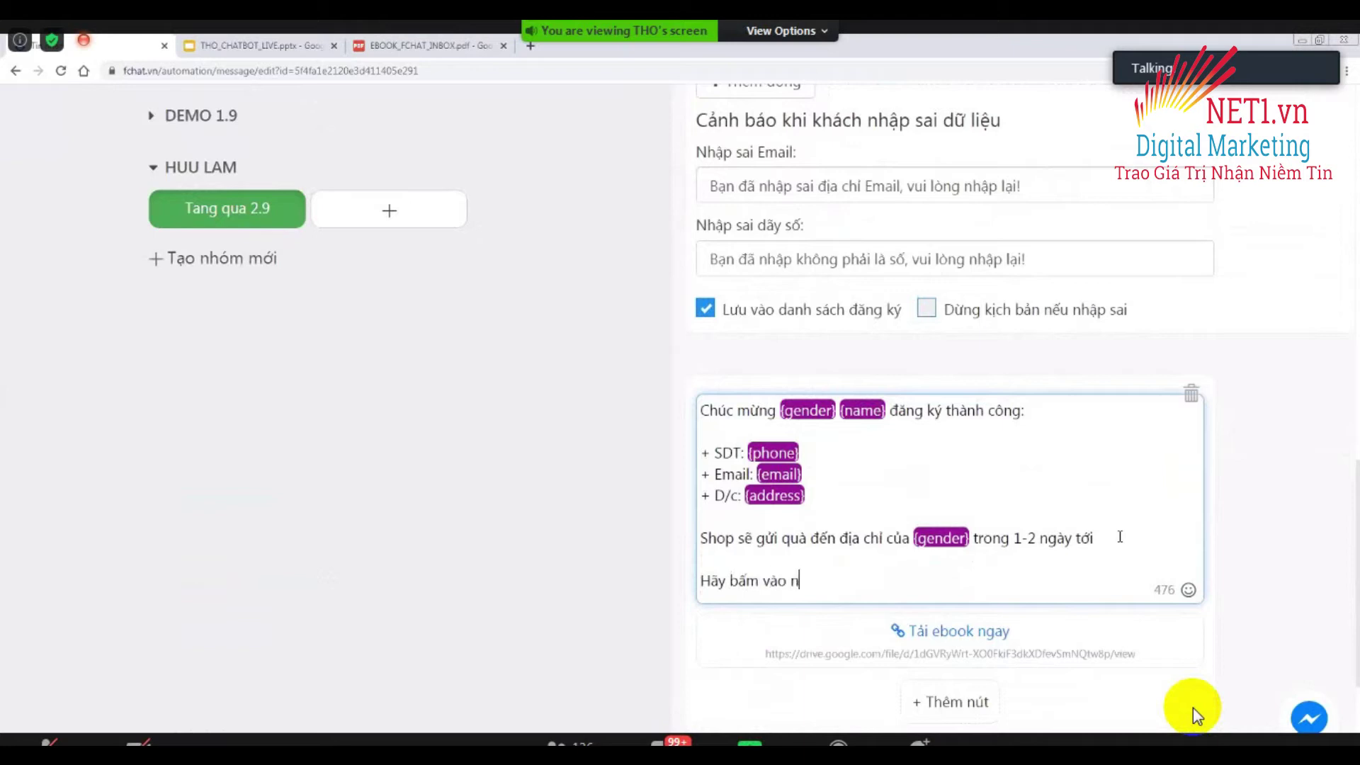
{"action": "type", "text": "út bên dưoới để nhận ebo"}
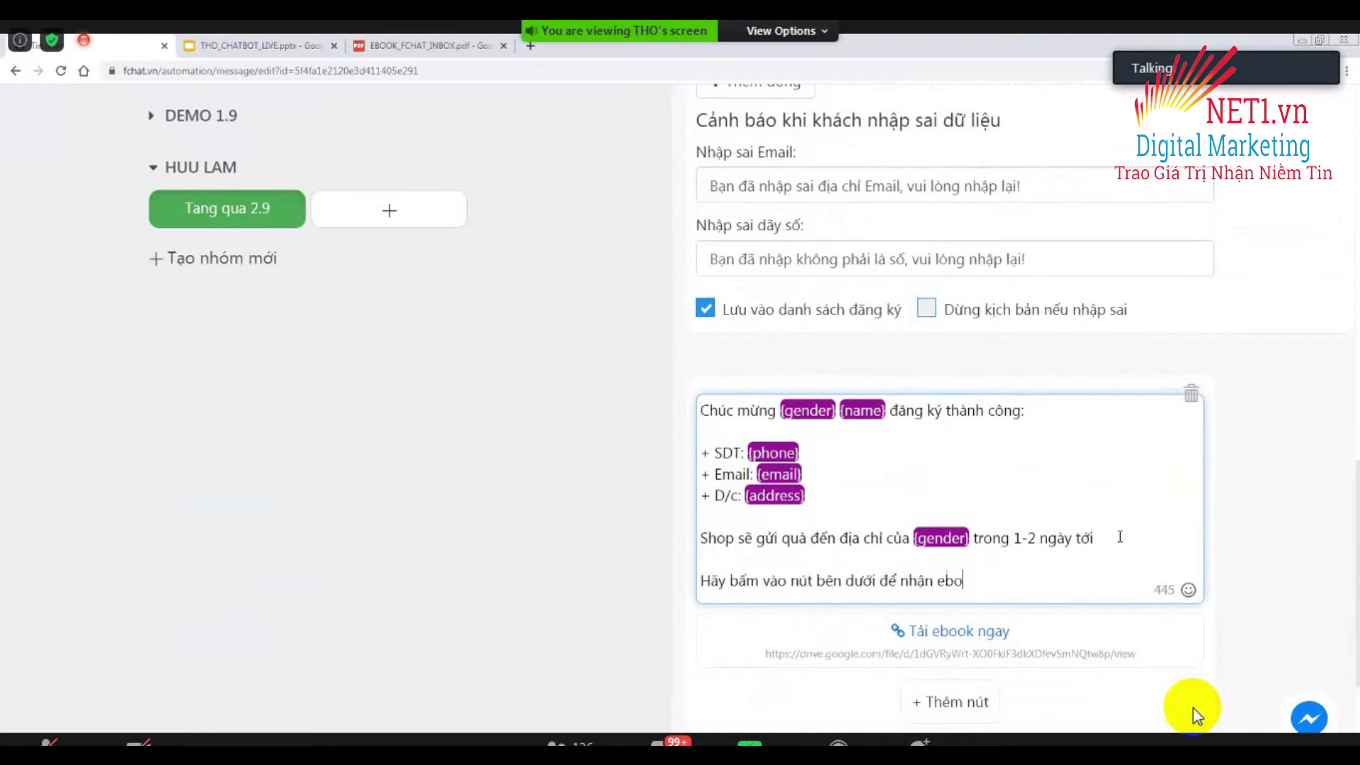
{"action": "type", "text": "ok ngay nhes"}
{"action": "left_click", "coordinate": [591, 586]}
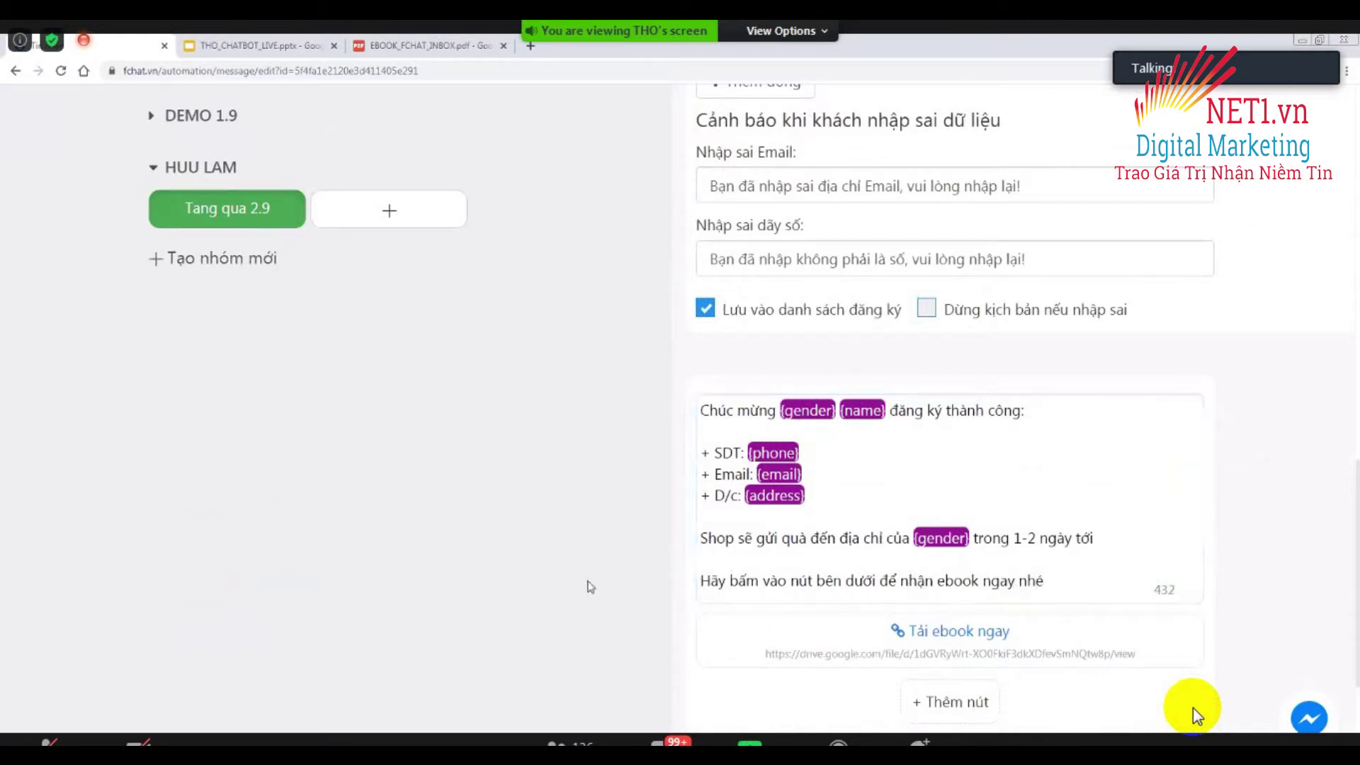
{"action": "scroll", "coordinate": [1195, 714], "scroll_direction": "up", "scroll_amount": 10}
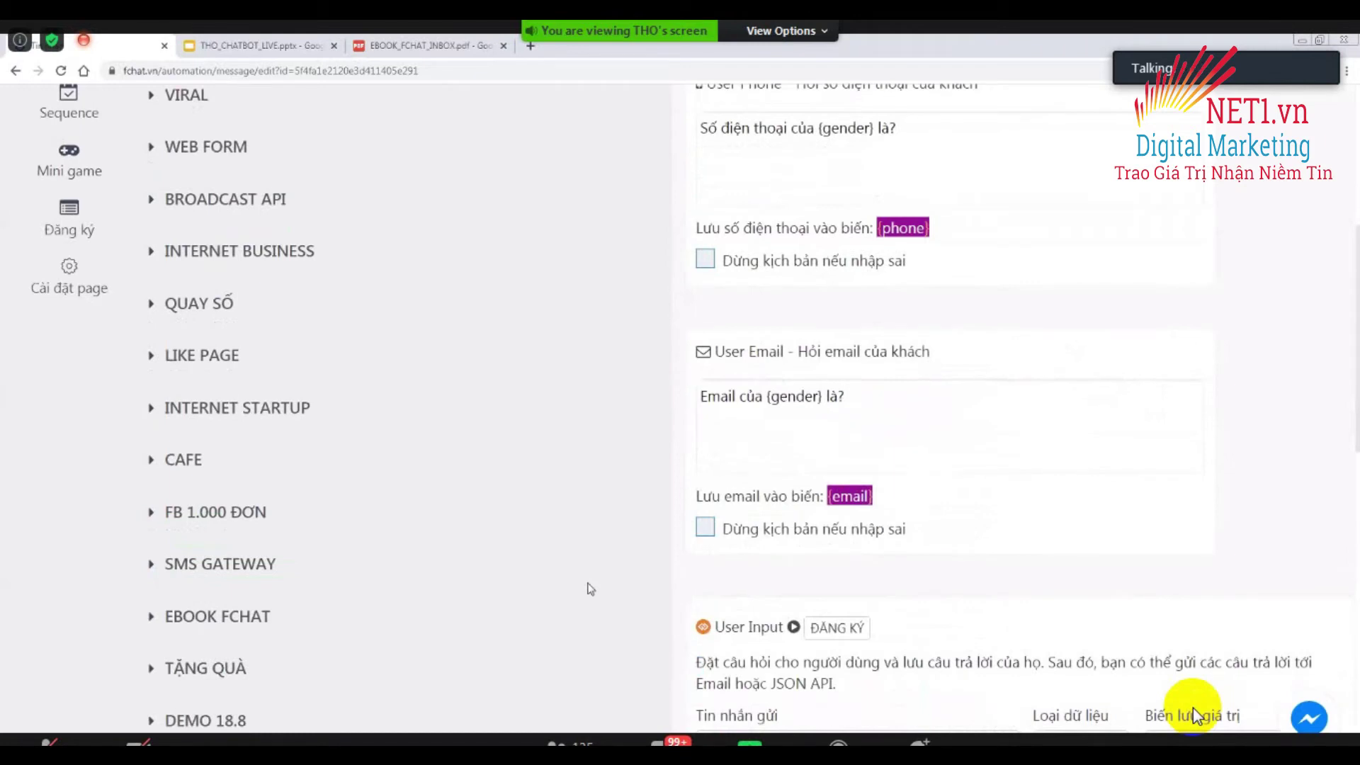
Launch Test this bot for the Tang qua 2.9 block, opening its m.me Messenger conversation in a new tab.
{"action": "scroll", "coordinate": [1192, 707], "scroll_direction": "down", "scroll_amount": 3}
{"action": "scroll", "coordinate": [1193, 708], "scroll_direction": "down", "scroll_amount": 6}
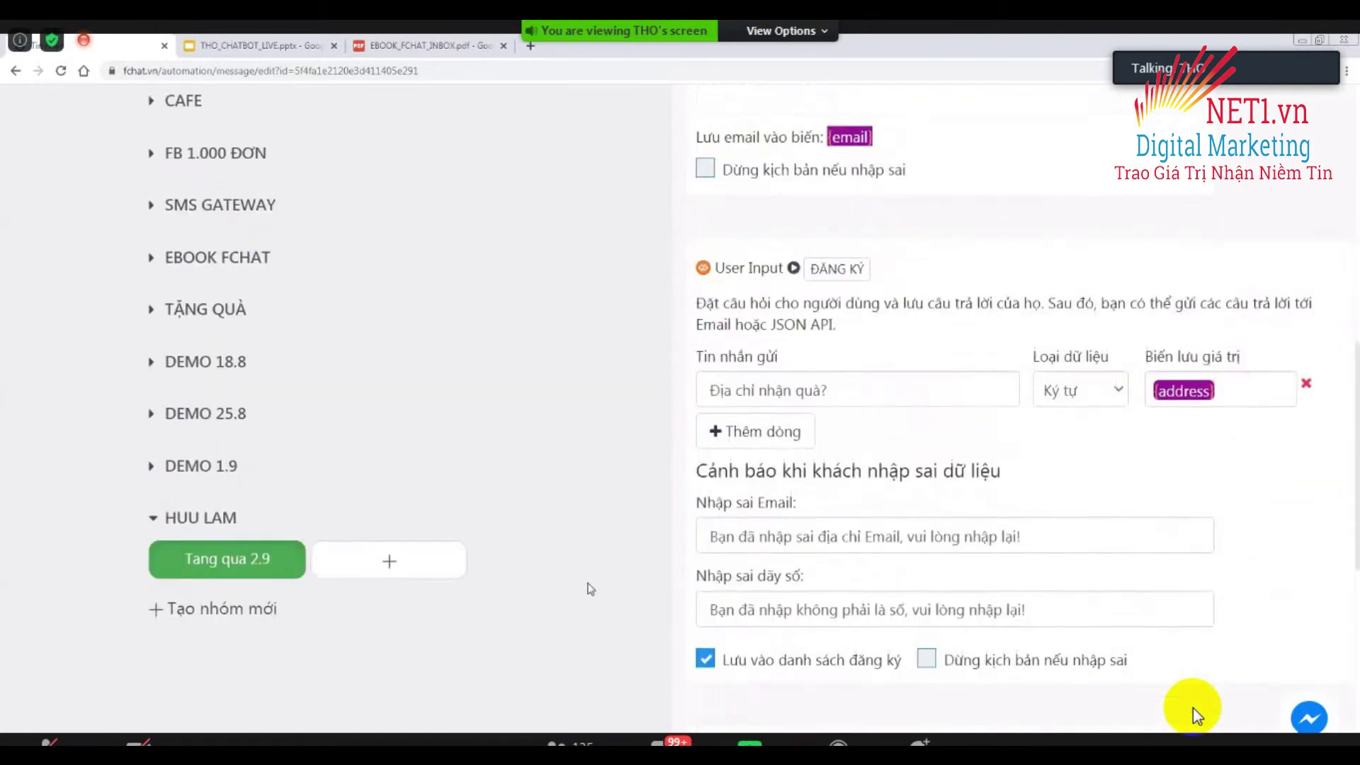
{"action": "scroll", "coordinate": [1193, 708], "scroll_direction": "up", "scroll_amount": 5}
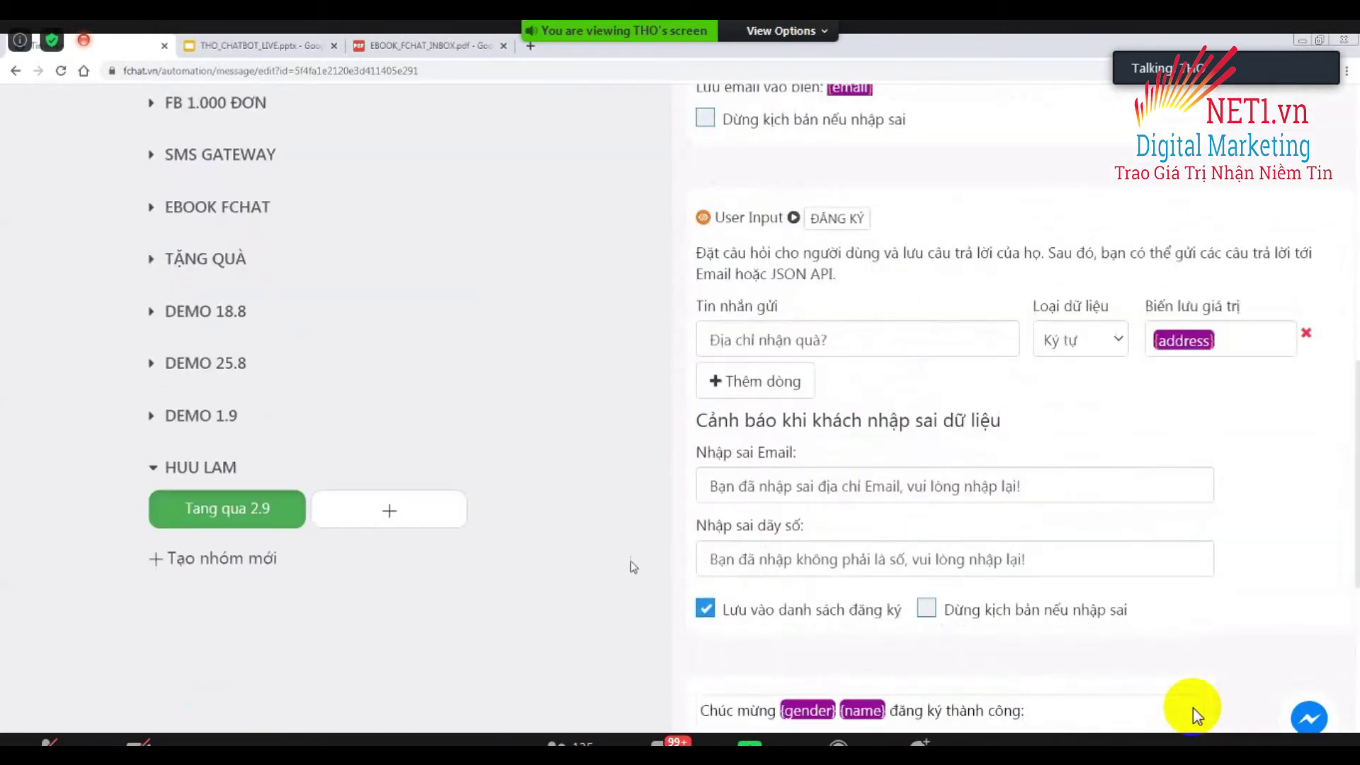
{"action": "scroll", "coordinate": [1193, 708], "scroll_direction": "up", "scroll_amount": 10}
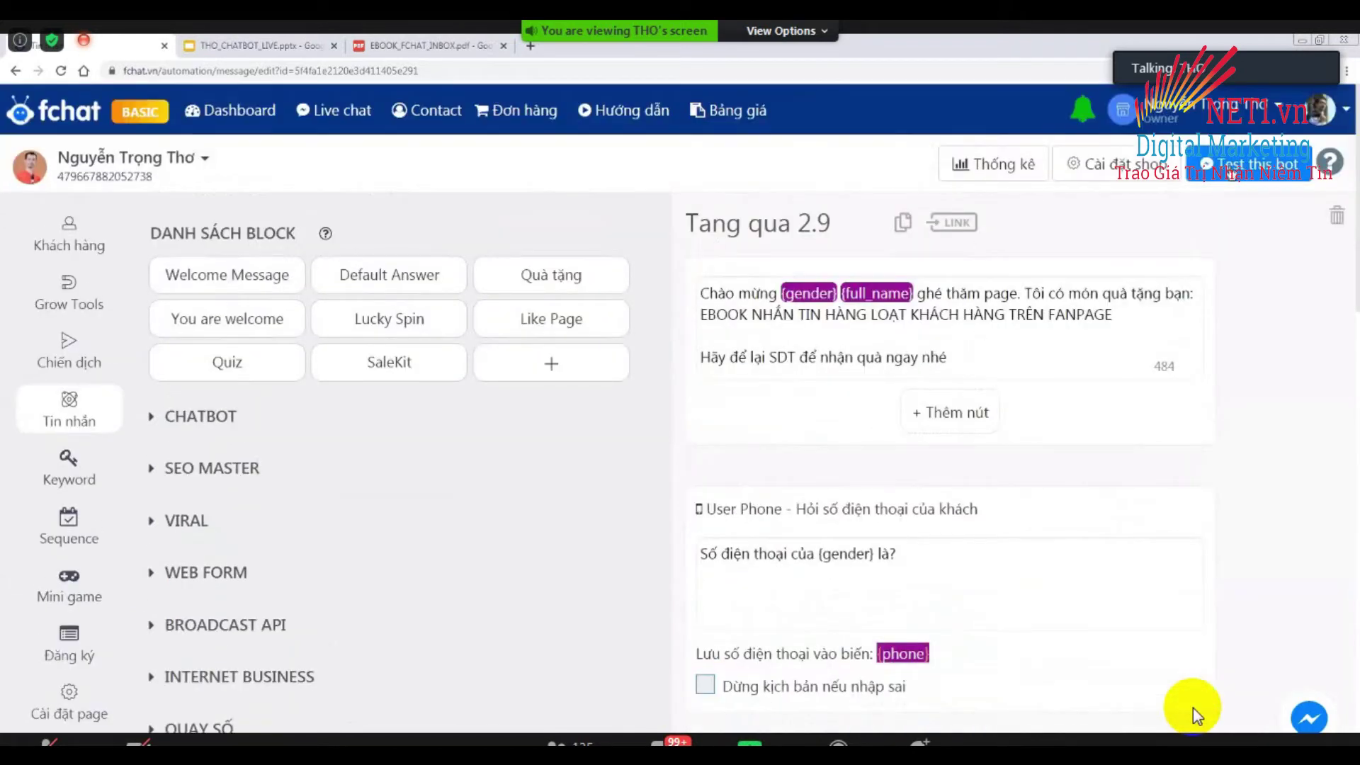
{"action": "left_click", "coordinate": [1254, 175]}
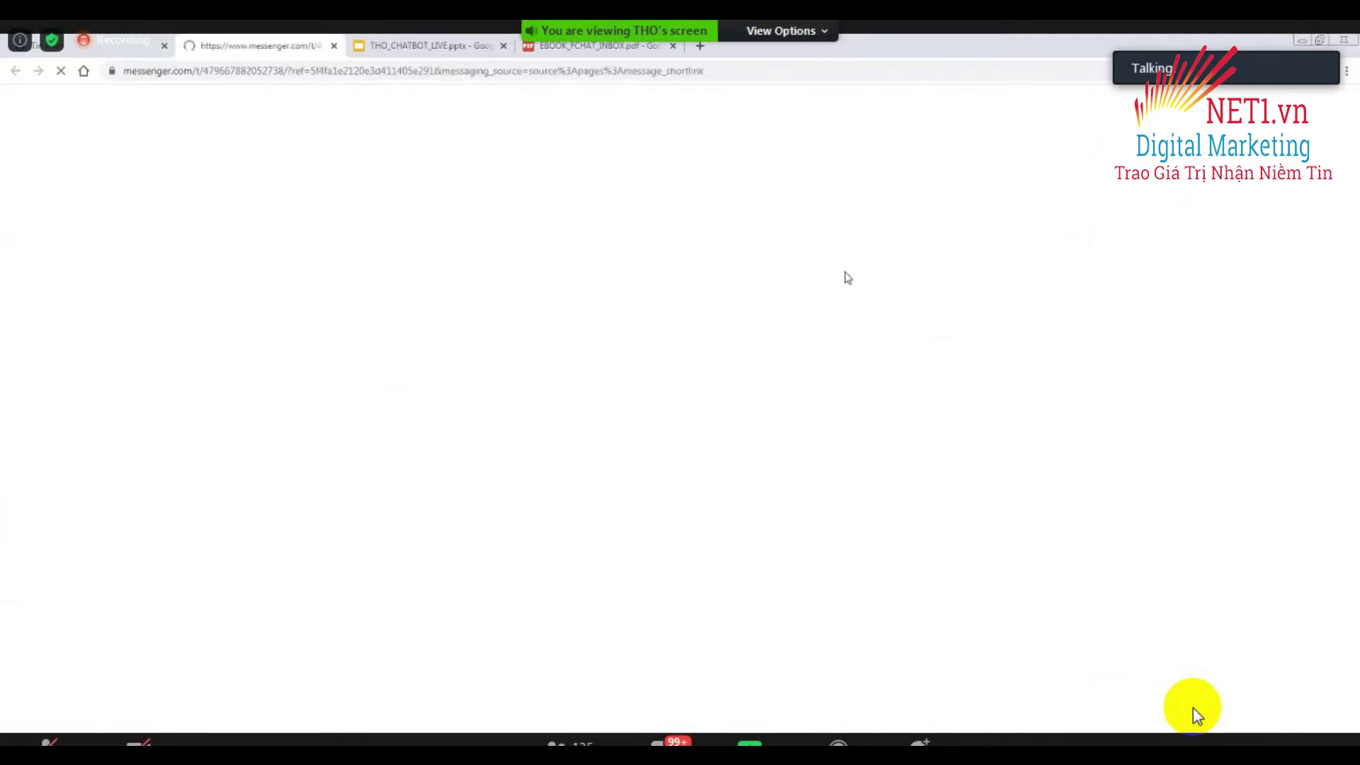
{"action": "key", "text": "ctrl+plus"}
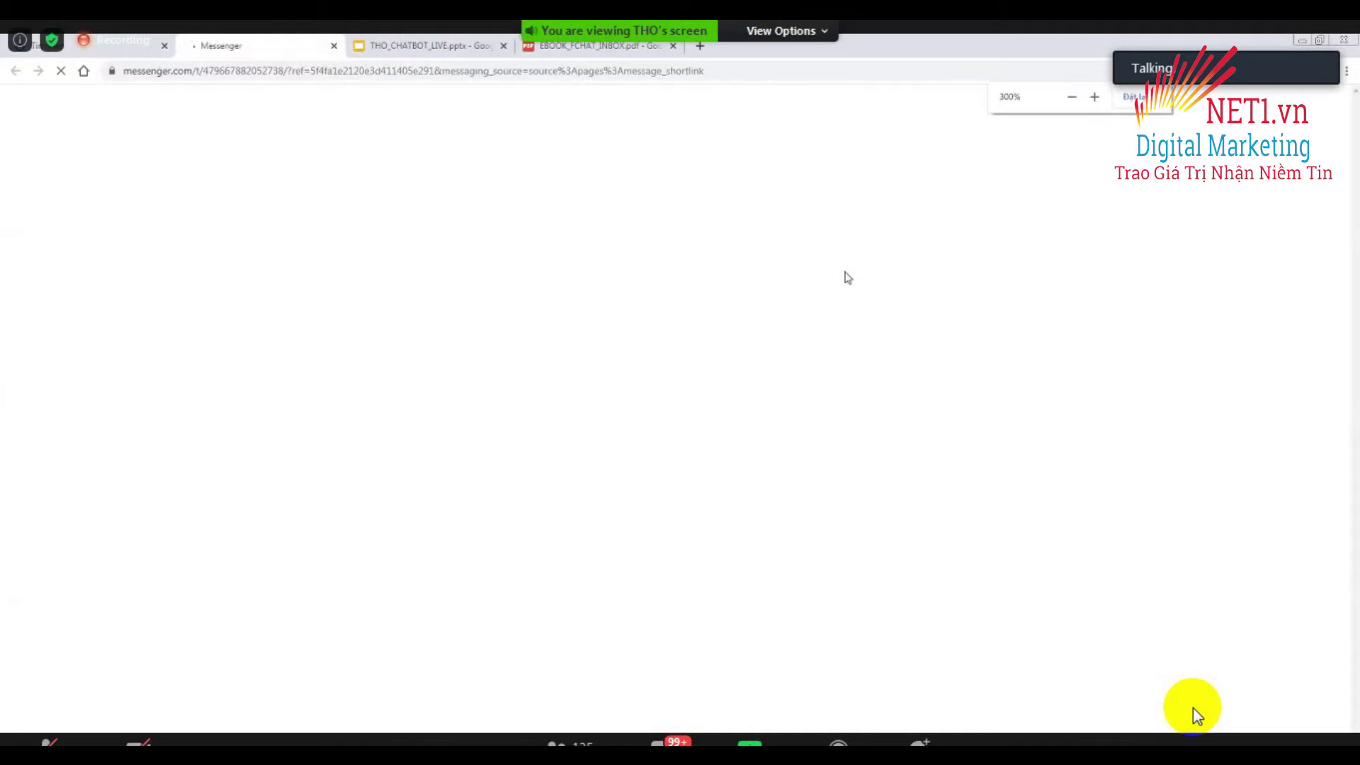
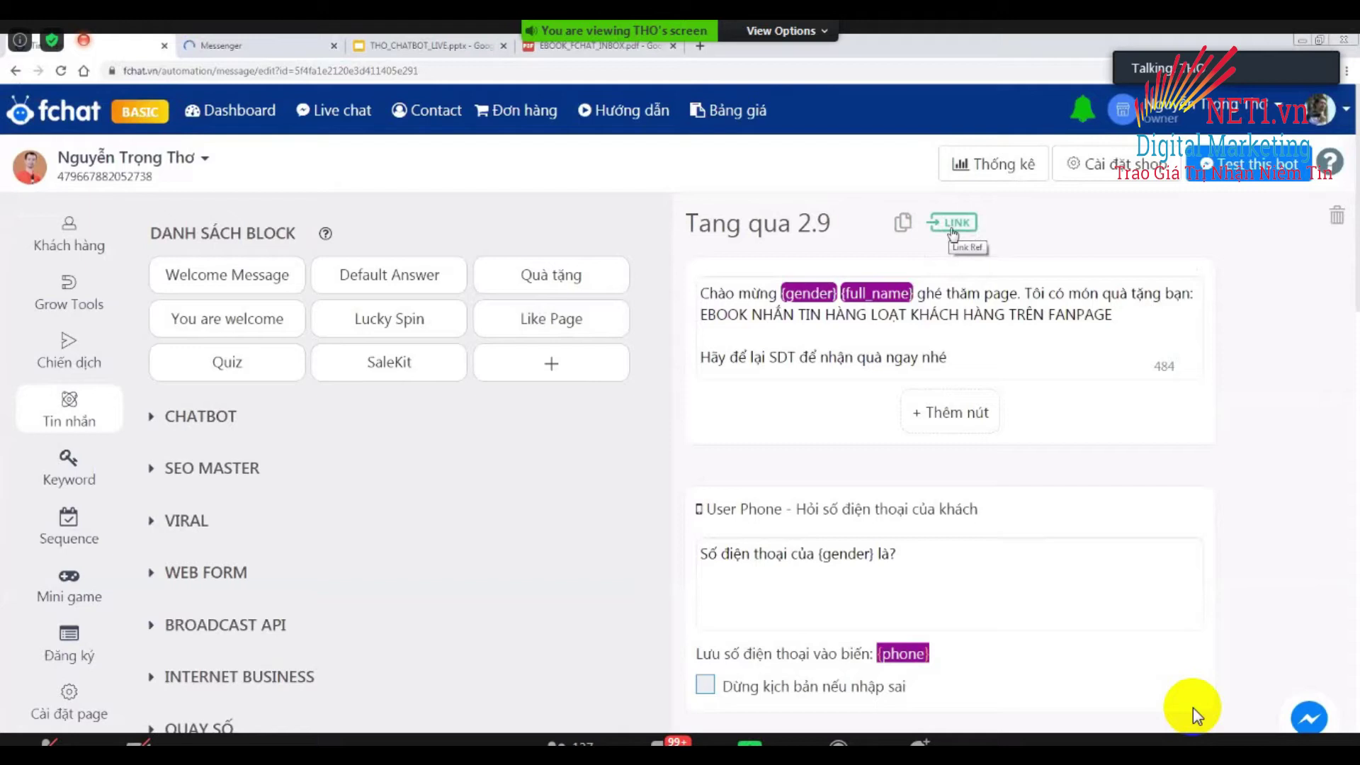
Rename the Tang qua 2.9 block's ref to Qua29 and copy its ref link.
{"action": "left_click", "coordinate": [959, 231]}
{"action": "left_click", "coordinate": [957, 227]}
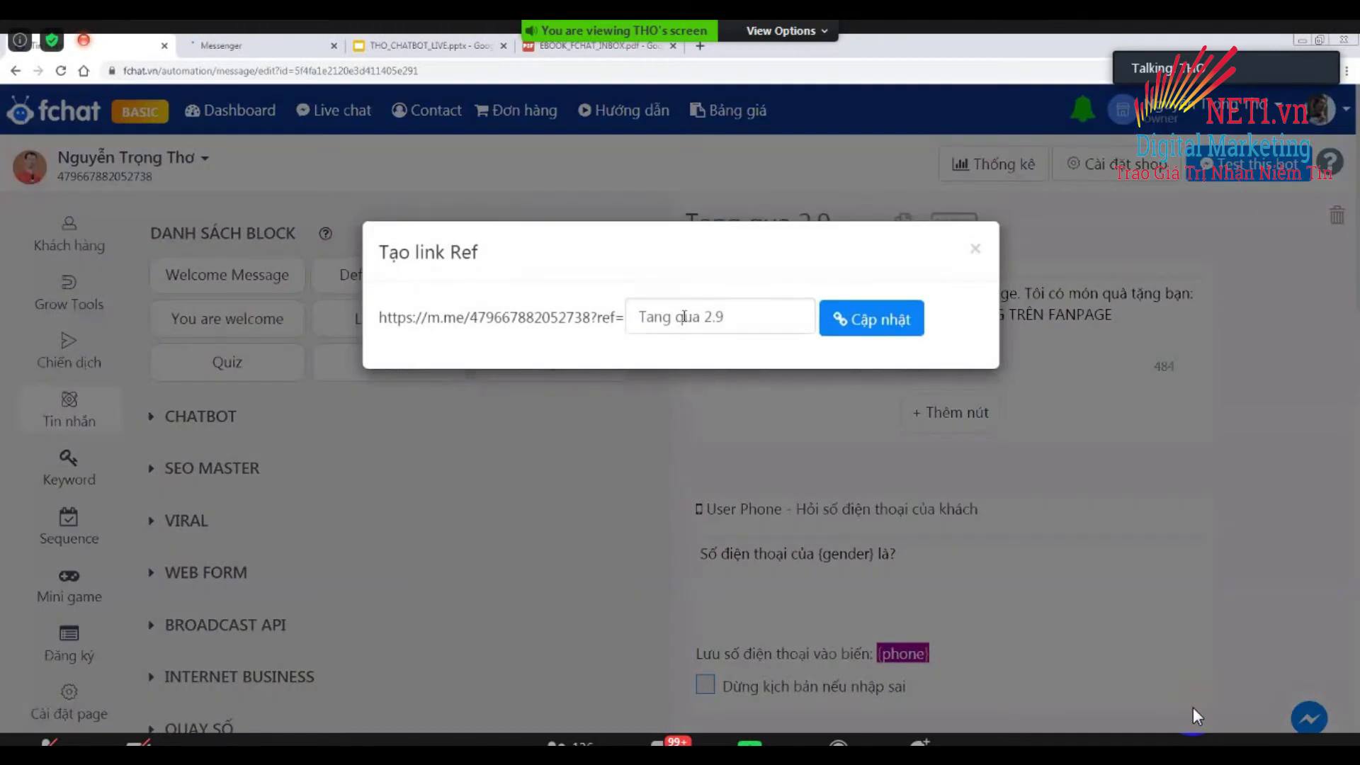
{"action": "left_click_drag", "start_coordinate": [631, 324], "coordinate": [684, 319]}
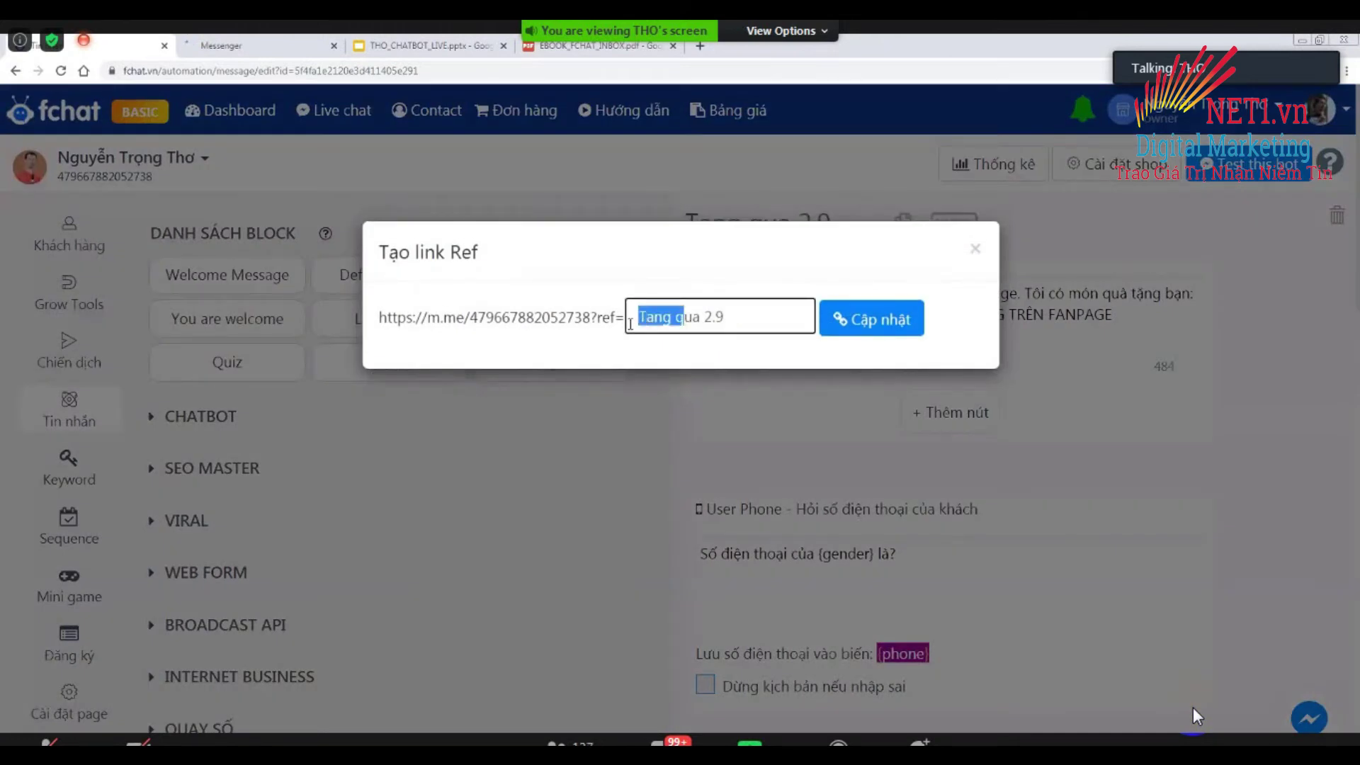
{"action": "type", "text": "Q"}
{"action": "left_click", "coordinate": [865, 320]}
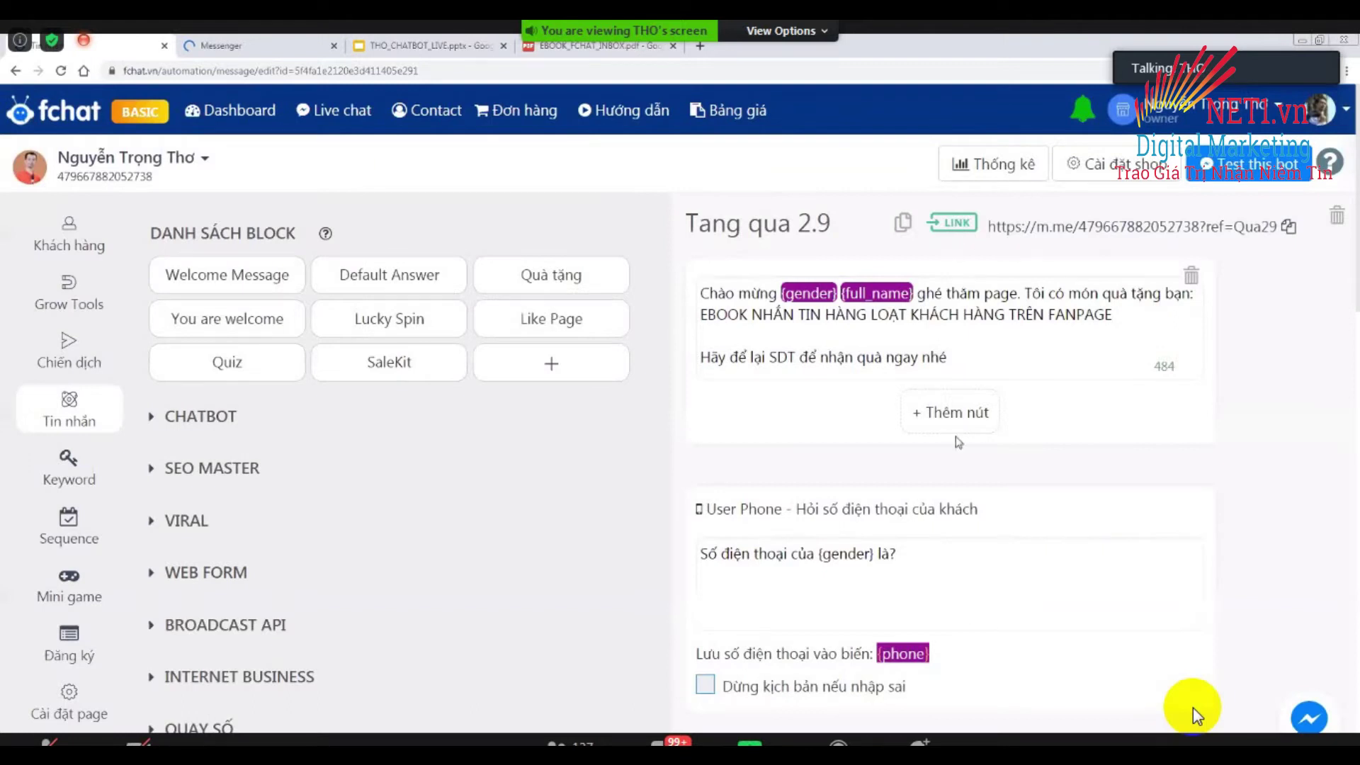
{"action": "left_click", "coordinate": [1287, 225]}
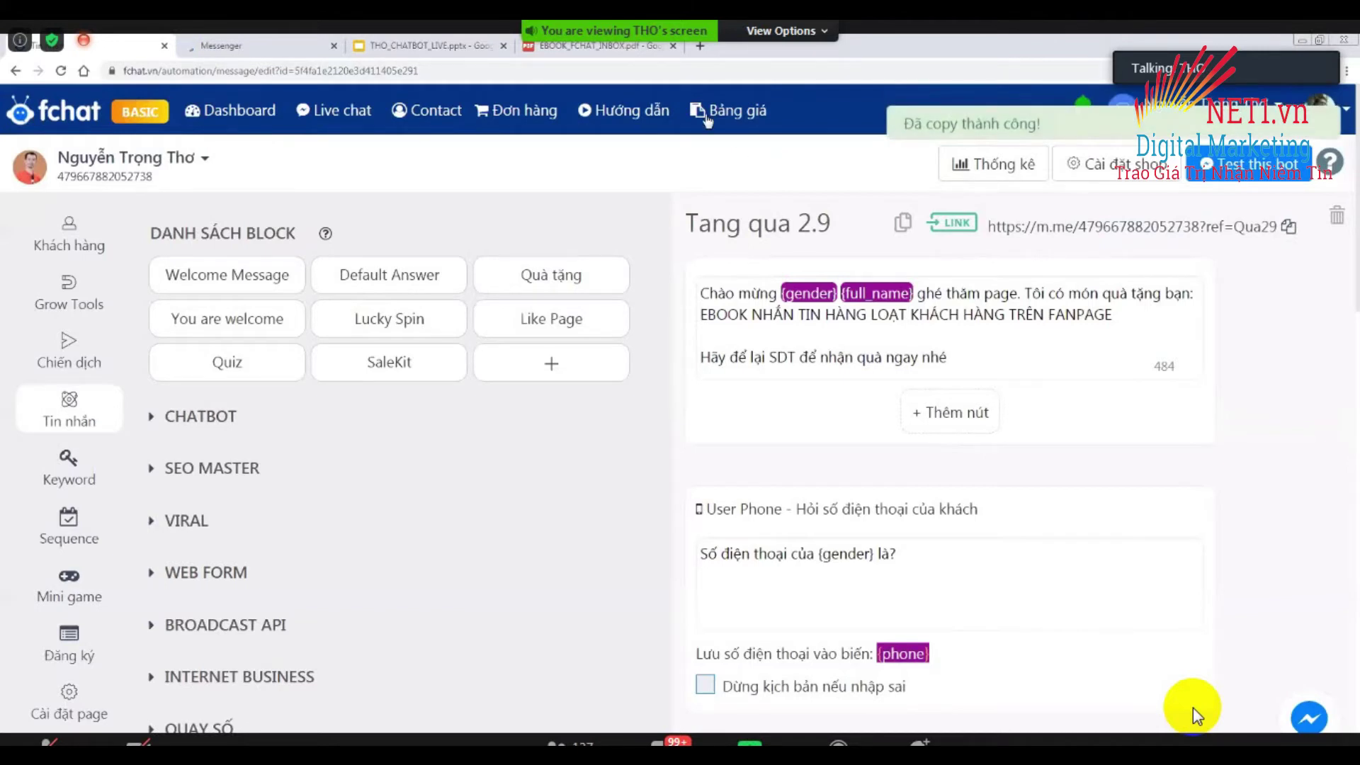
Open the copied Qua29 ref link in a new tab and go to its Messenger conversation.
{"action": "key", "text": "ctrl+t"}
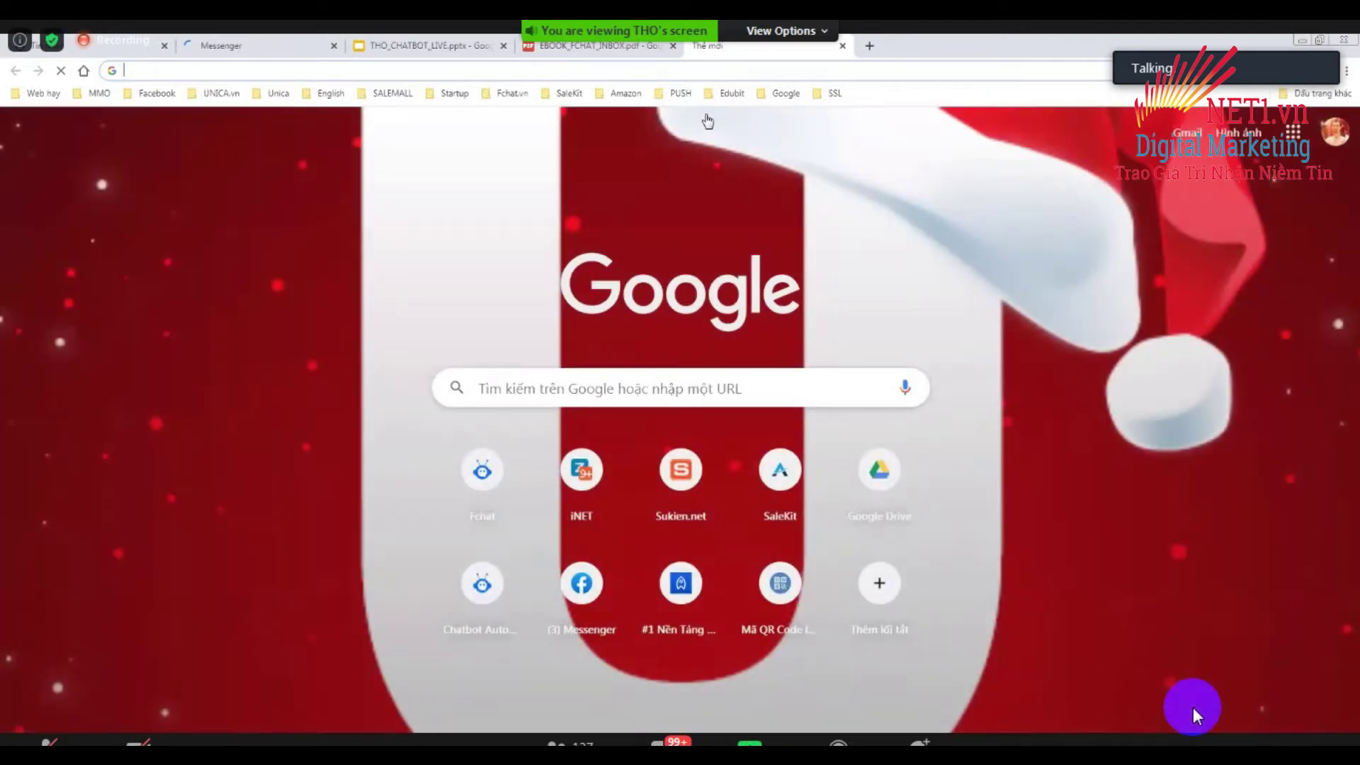
{"action": "key", "text": "ctrl+v"}
{"action": "key", "text": "Return"}
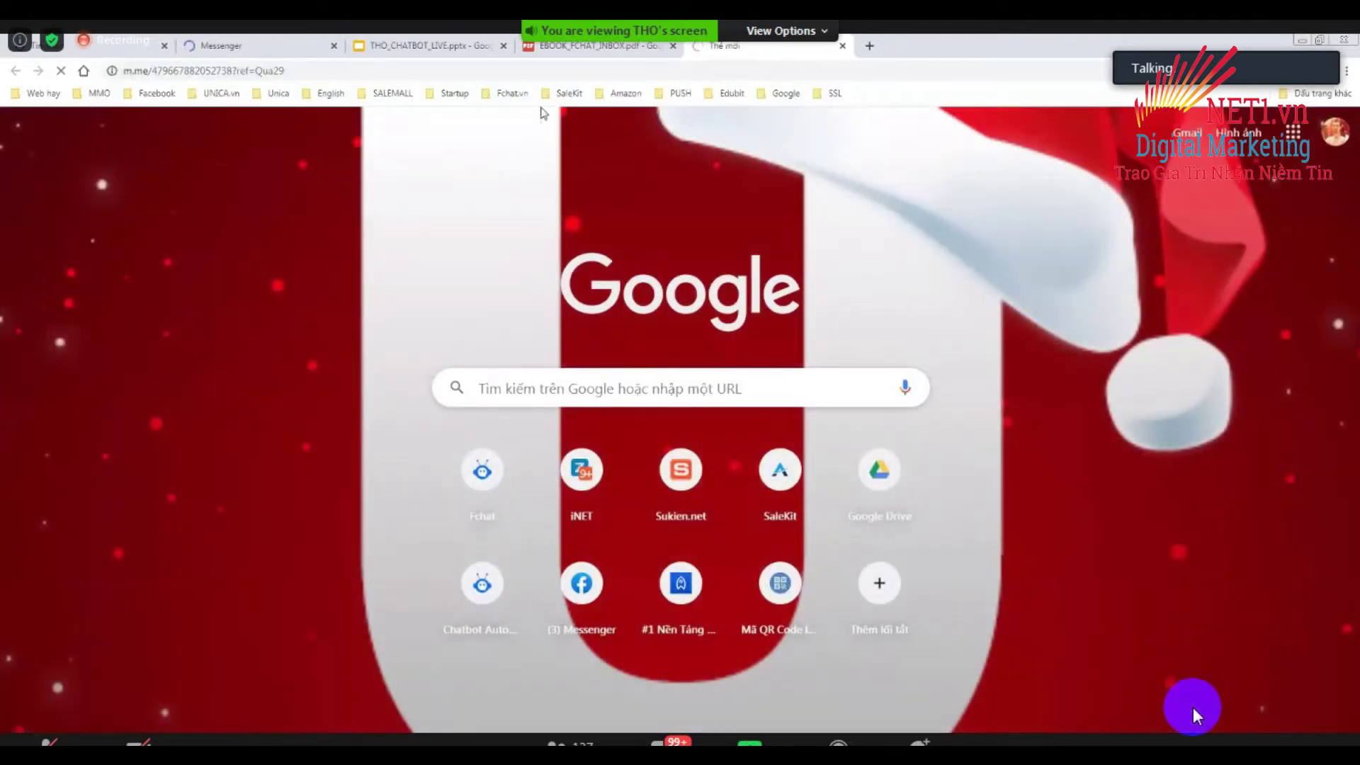
{"action": "left_click", "coordinate": [264, 54]}
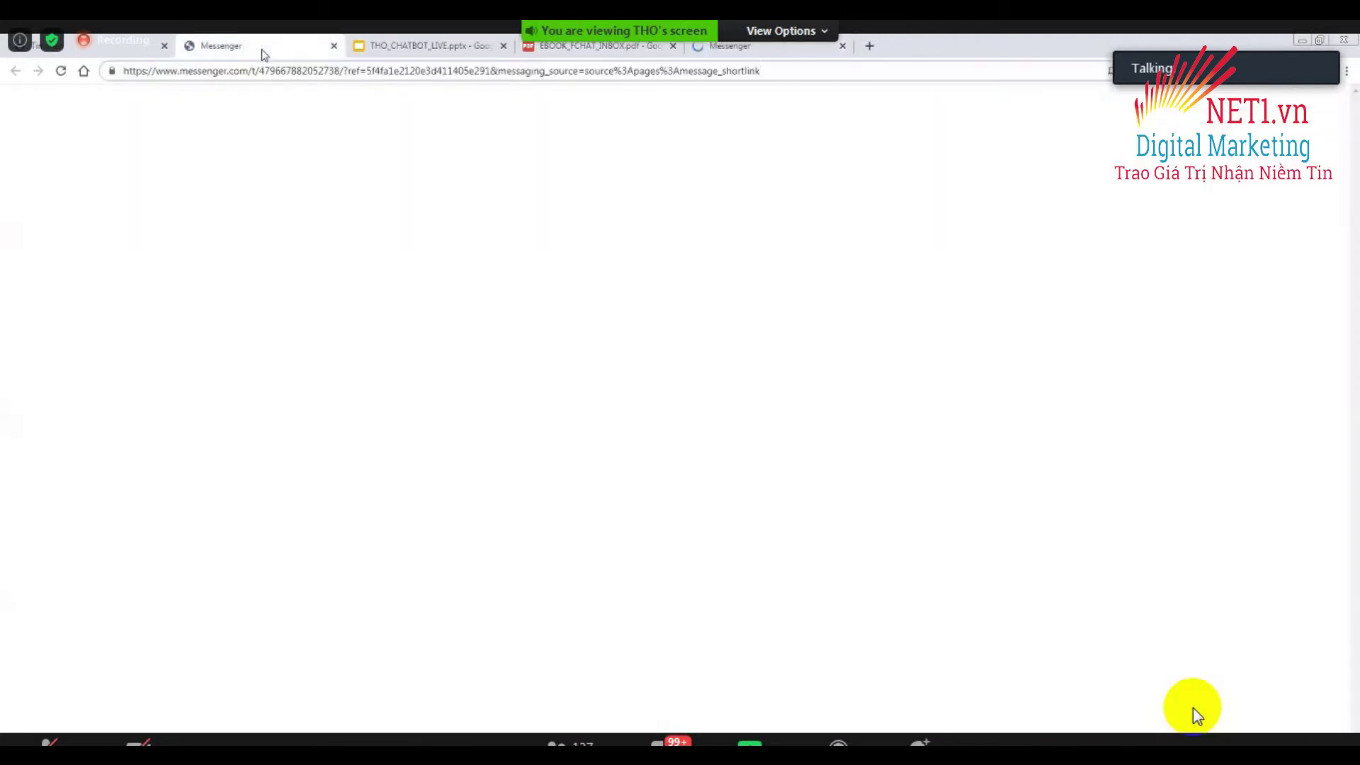
{"action": "key", "text": "ctrl+9"}
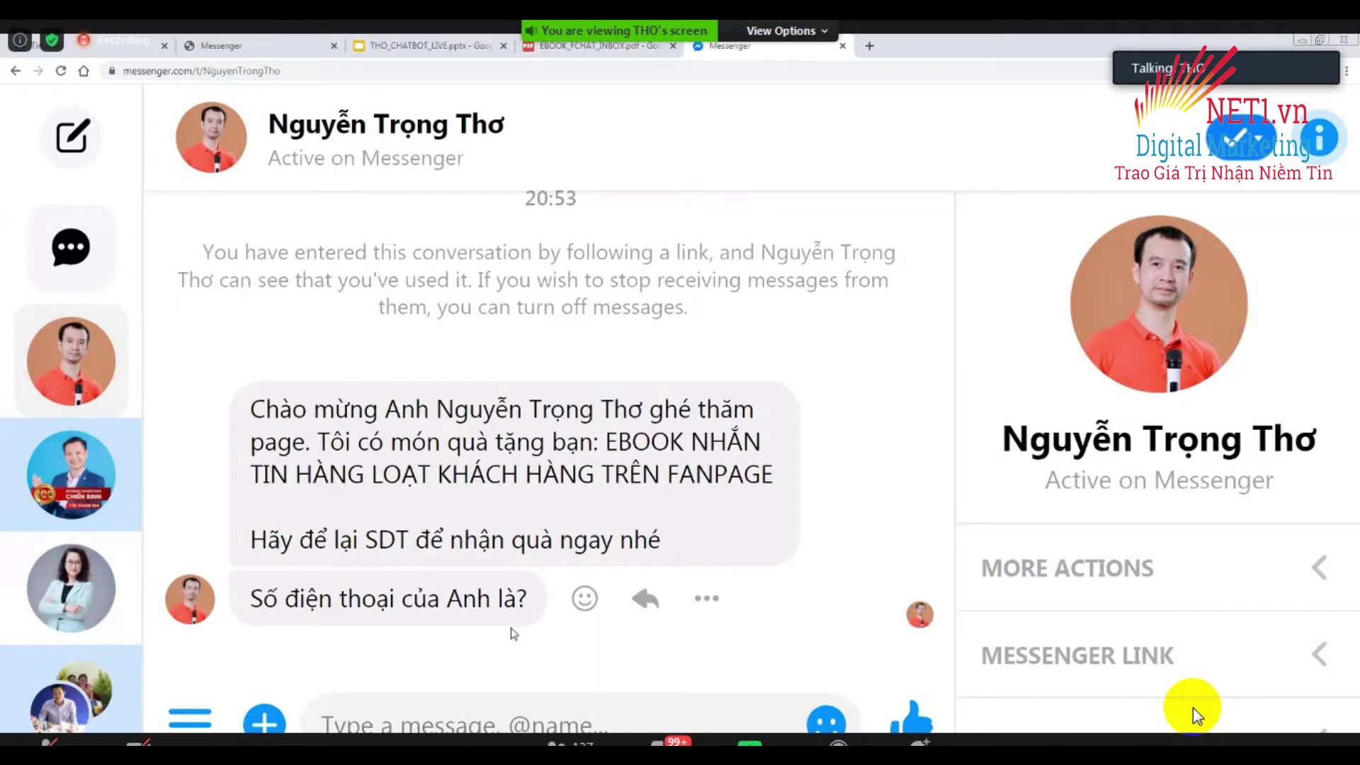
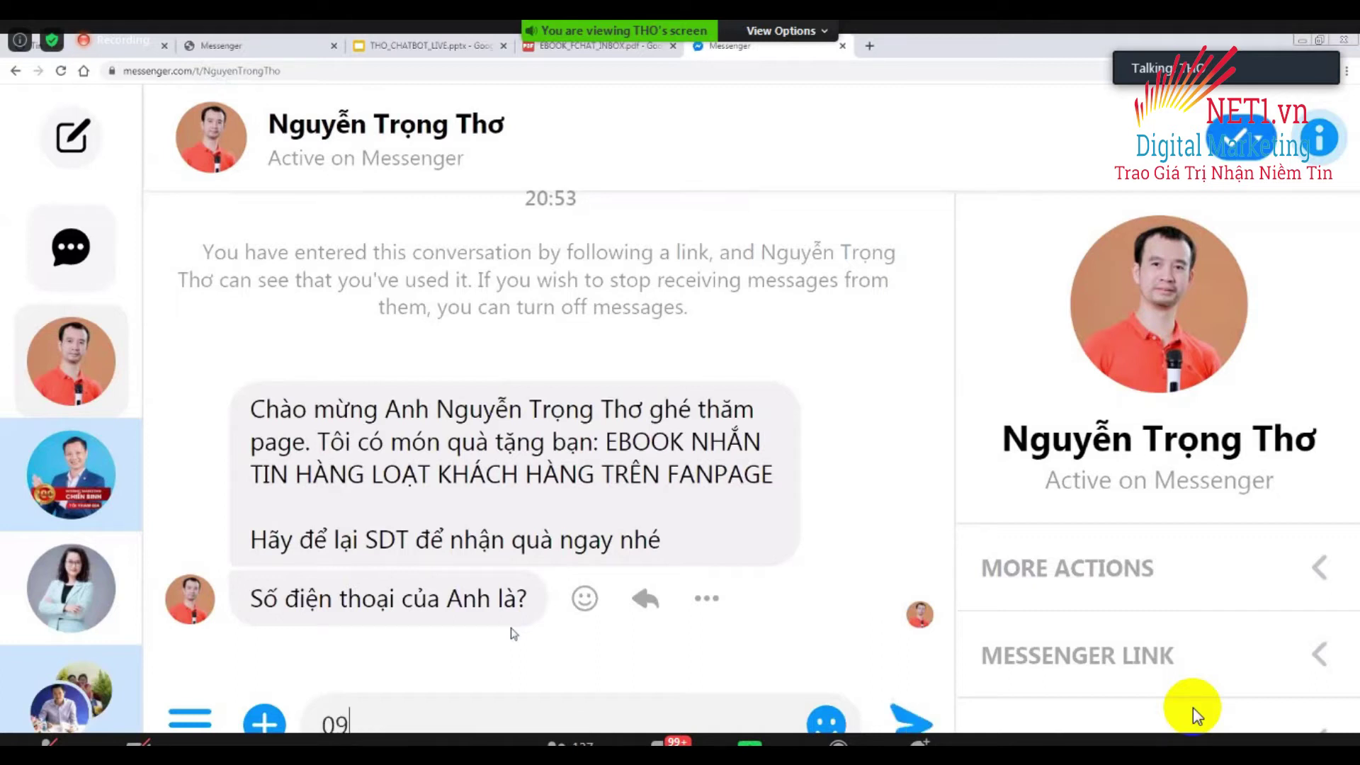
Reply to the bot with a phone number, then pick the suggested e-mail quick reply.
{"action": "key", "text": "Return"}
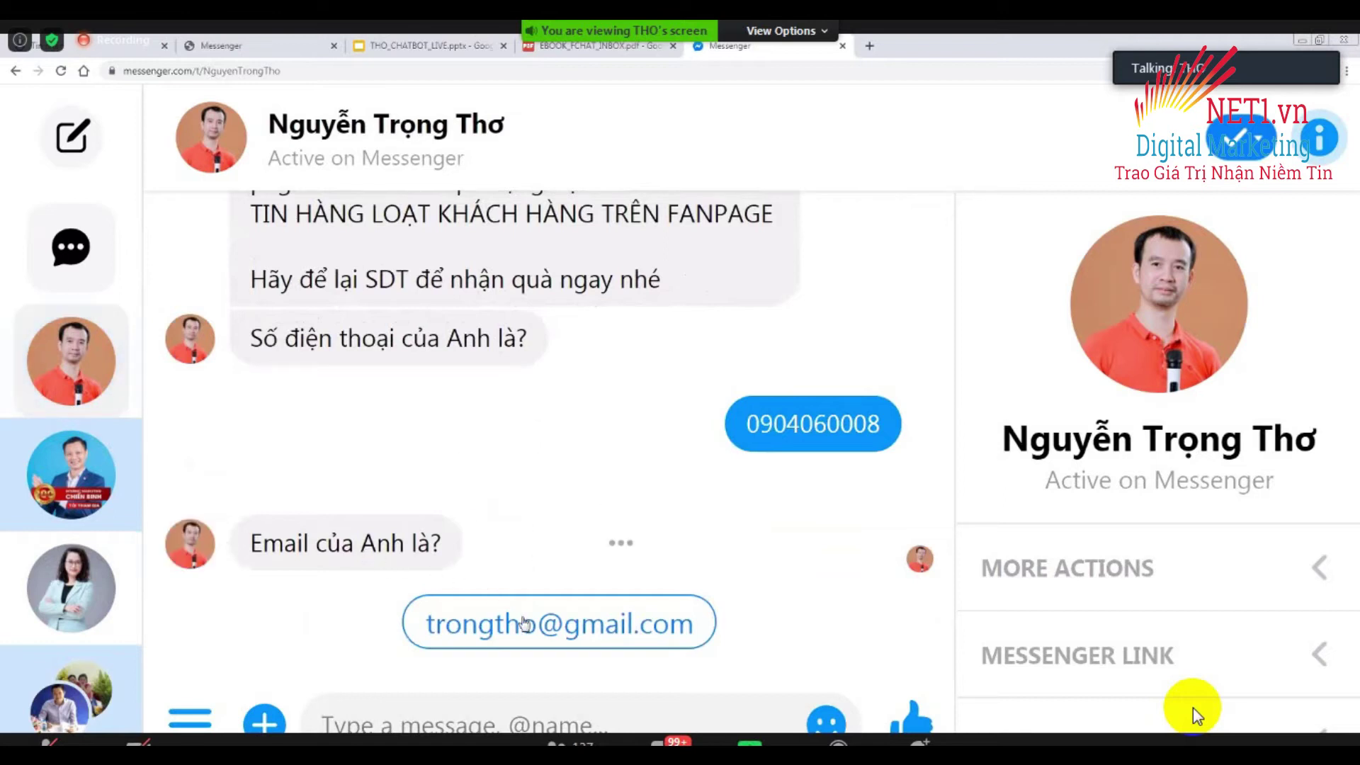
{"action": "left_click", "coordinate": [578, 628]}
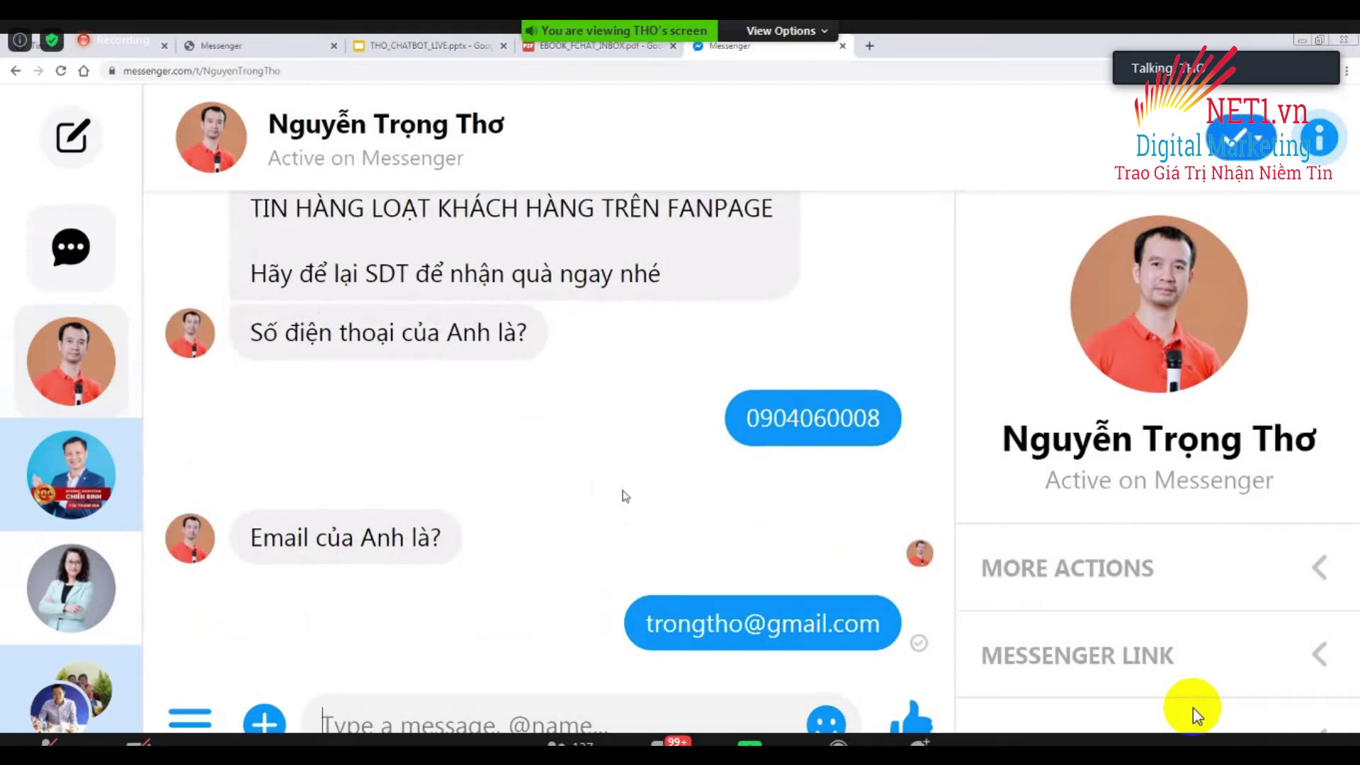
{"action": "key", "text": "ctrl+minus"}
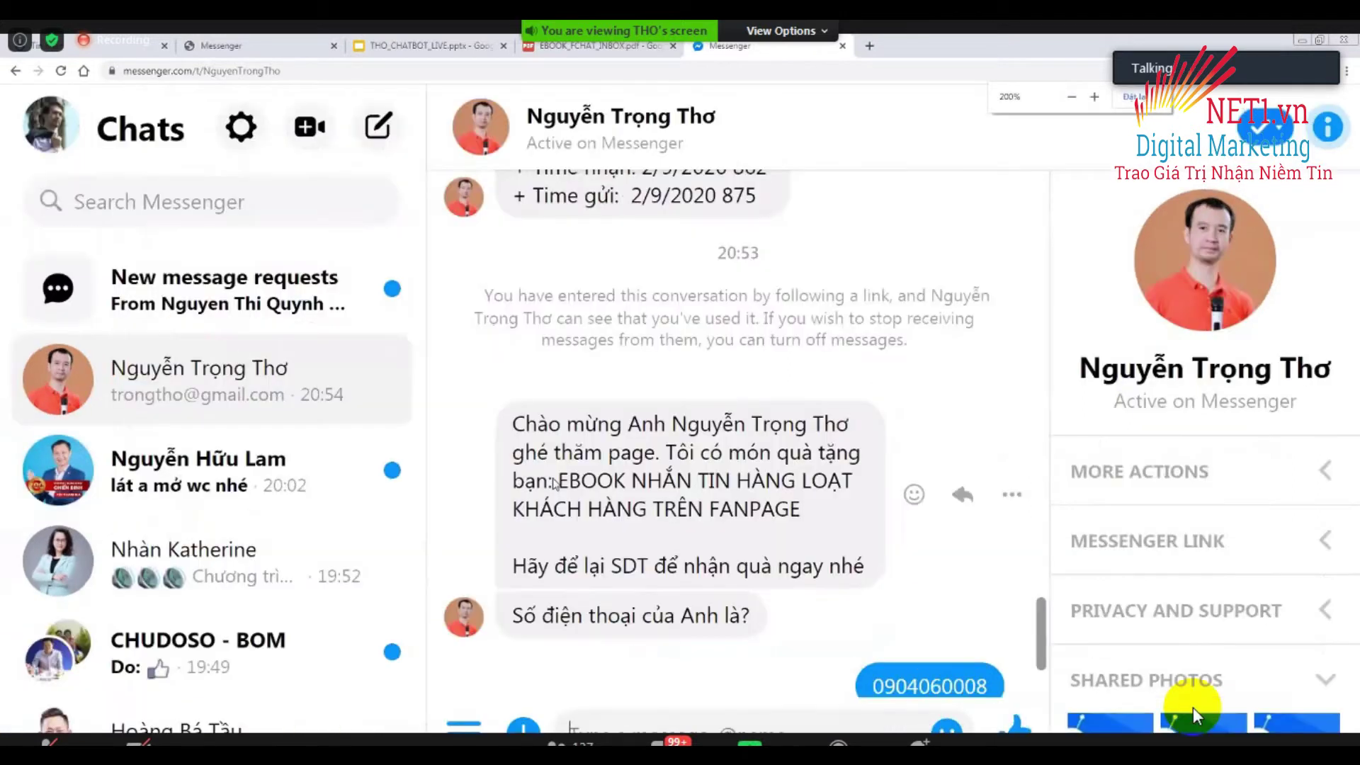
{"action": "key", "text": "ctrl+plus"}
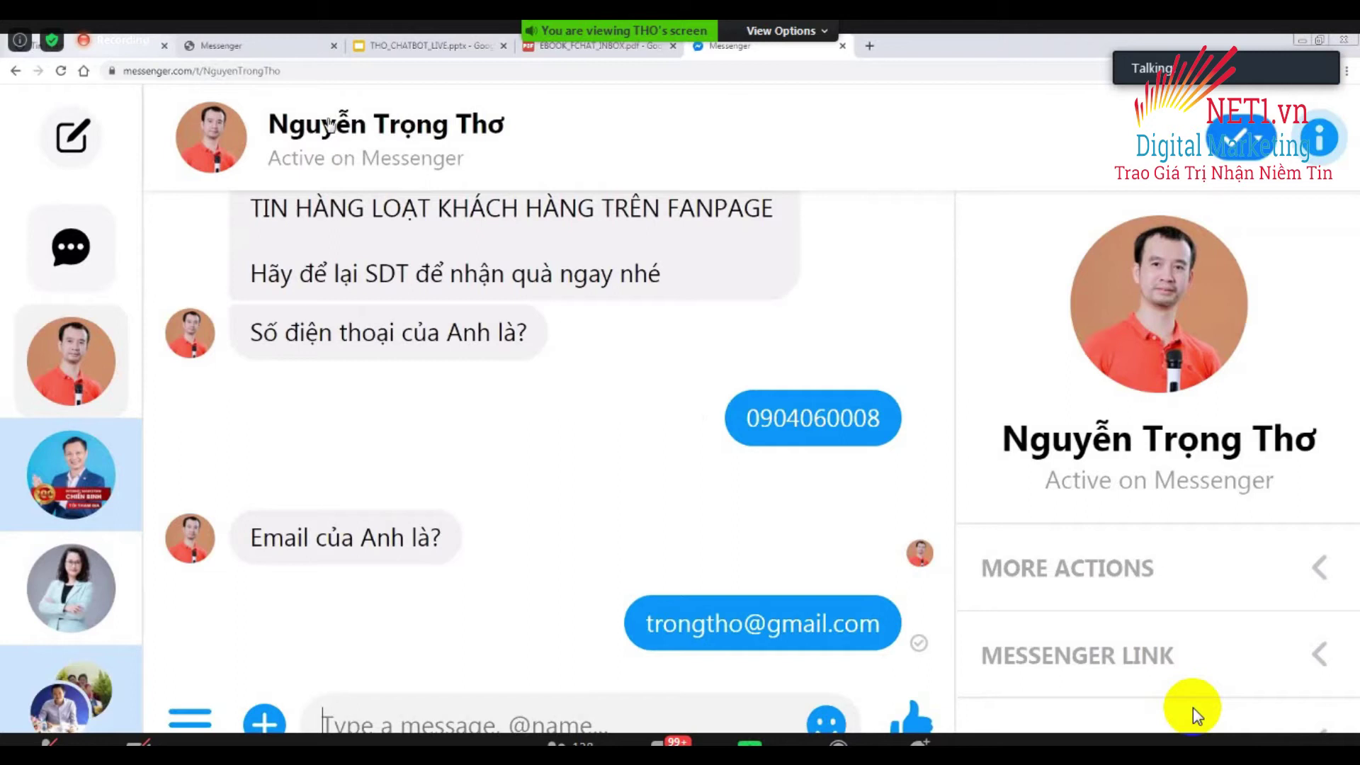
{"action": "left_click", "coordinate": [170, 51]}
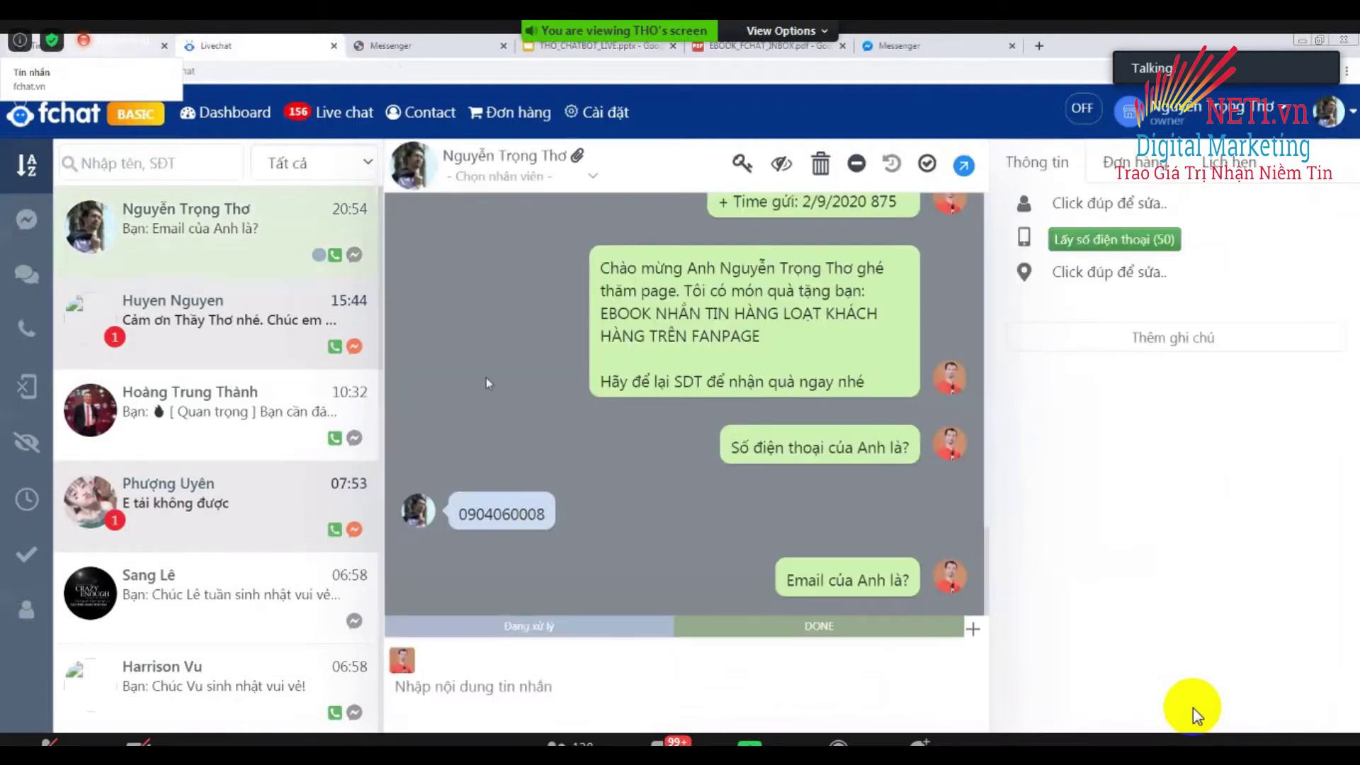
{"action": "key", "text": "ctrl+9"}
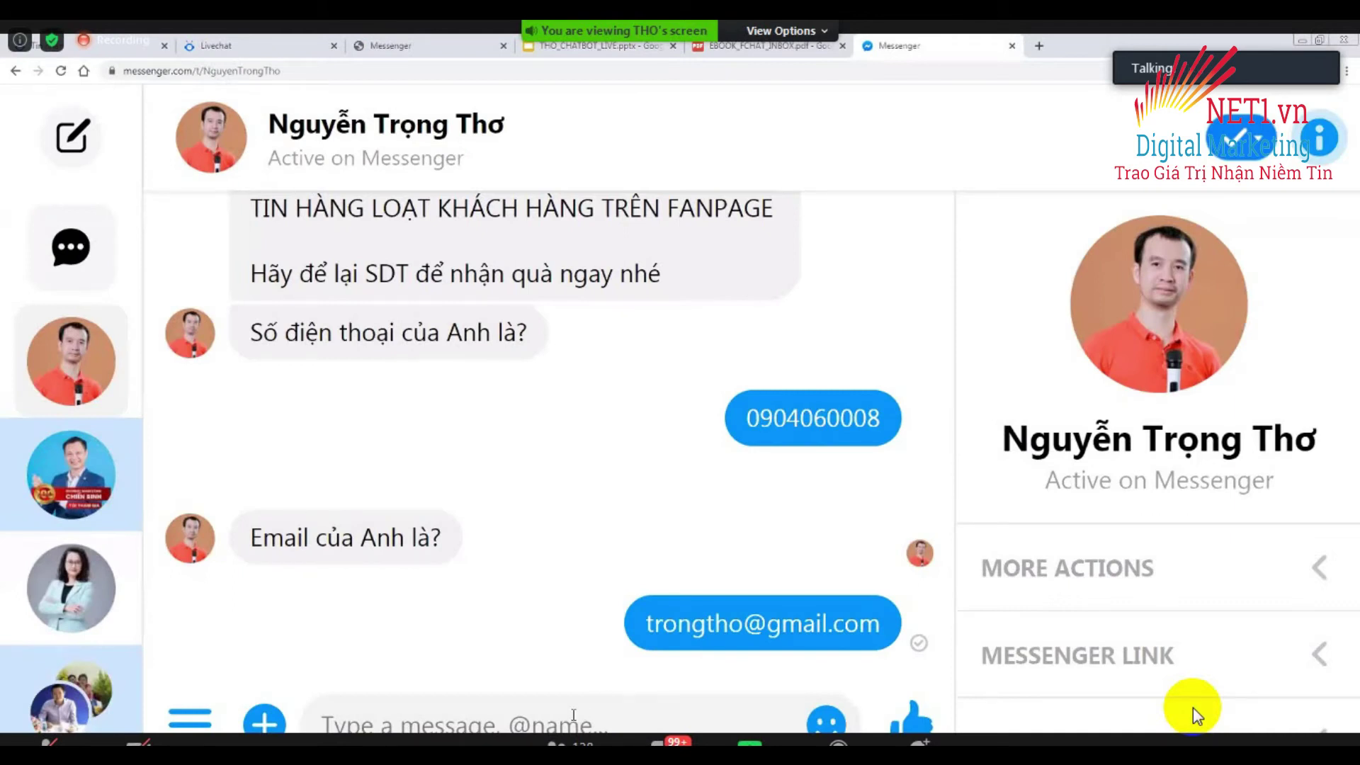
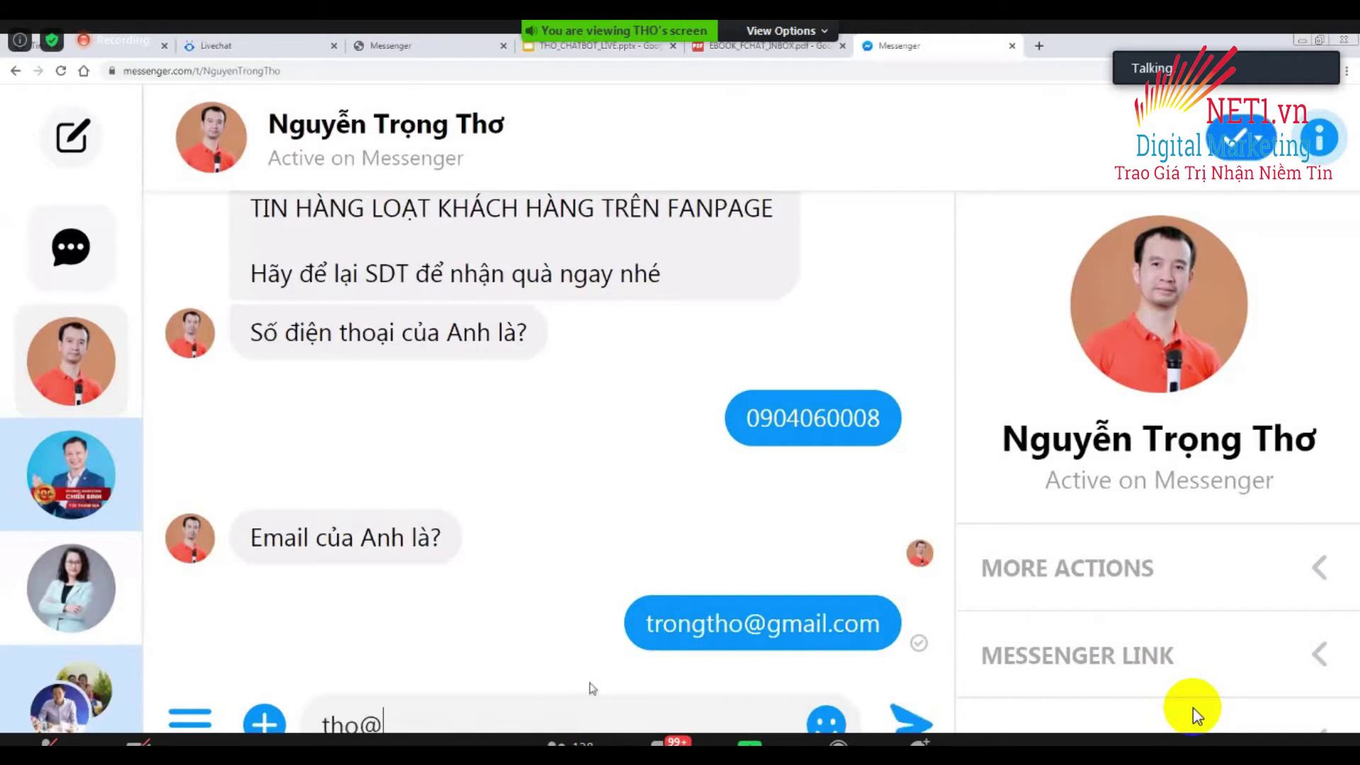
Send the bot an e-mail address and a street delivery address as replies.
{"action": "key", "text": "Return"}
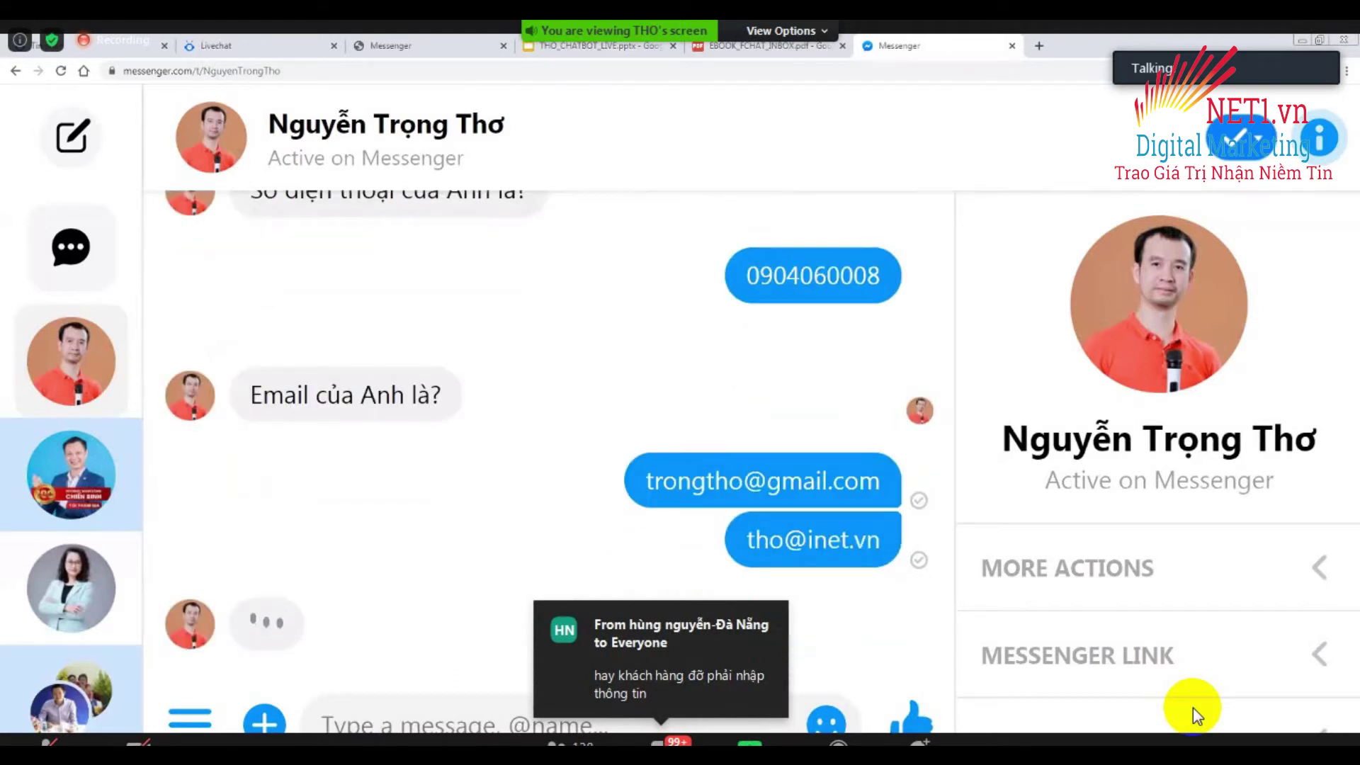
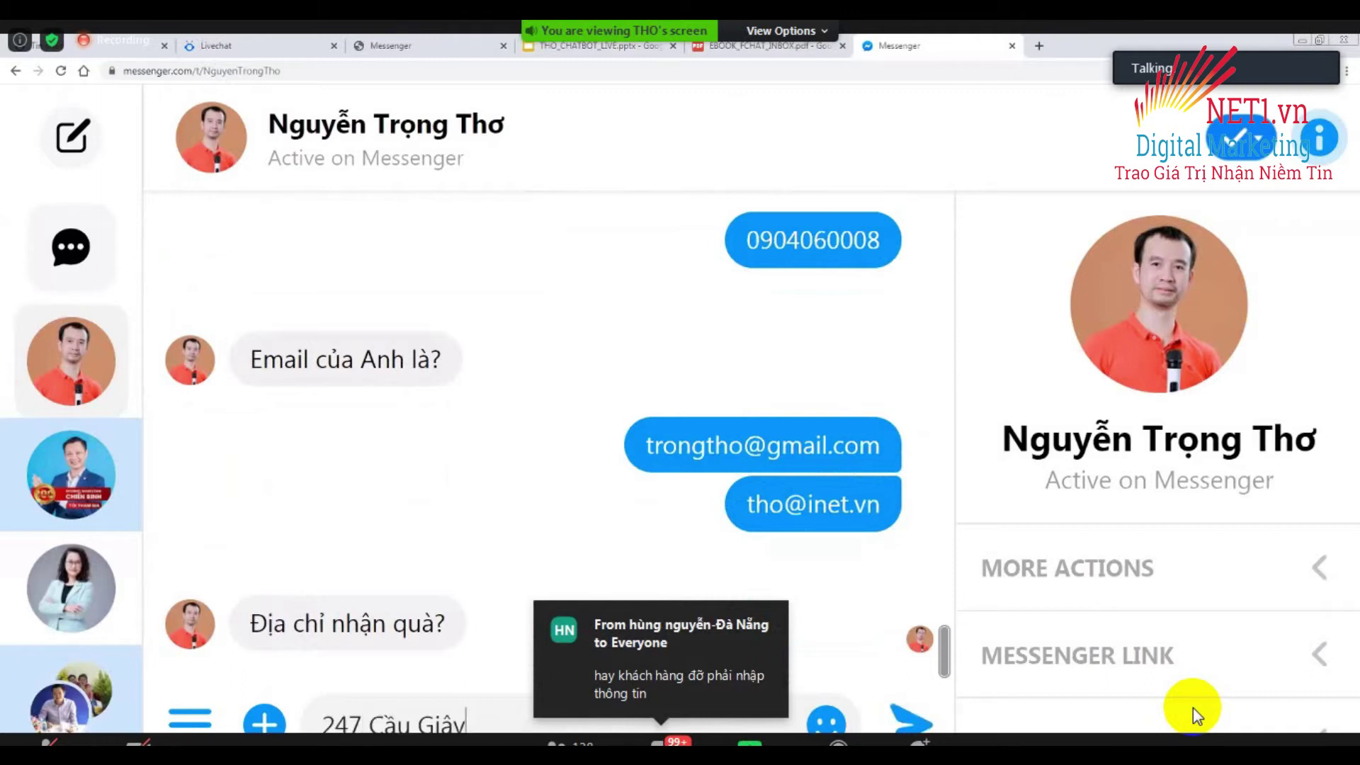
{"action": "key", "text": "Return"}
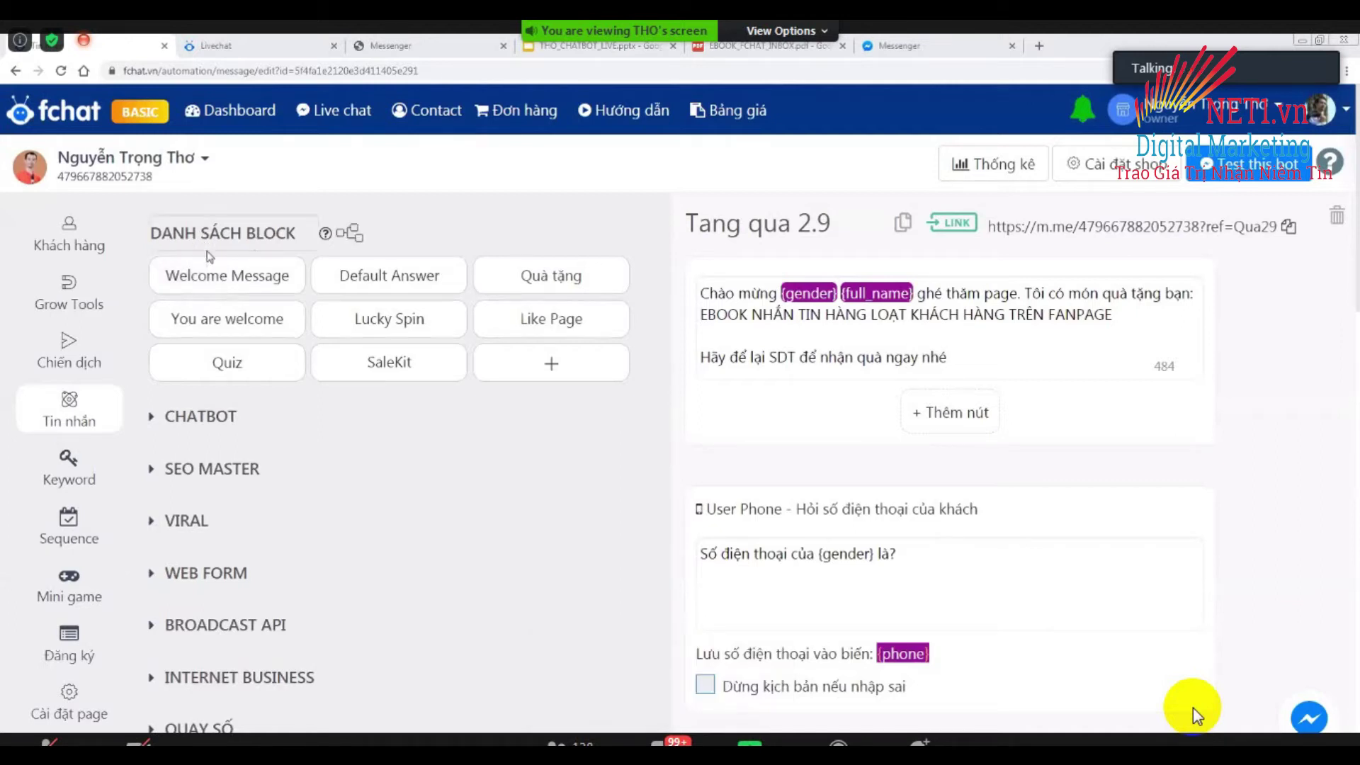
Copy the Qua29 link from the Grow Tools Link Ref list.
{"action": "mouse_move", "coordinate": [64, 303]}
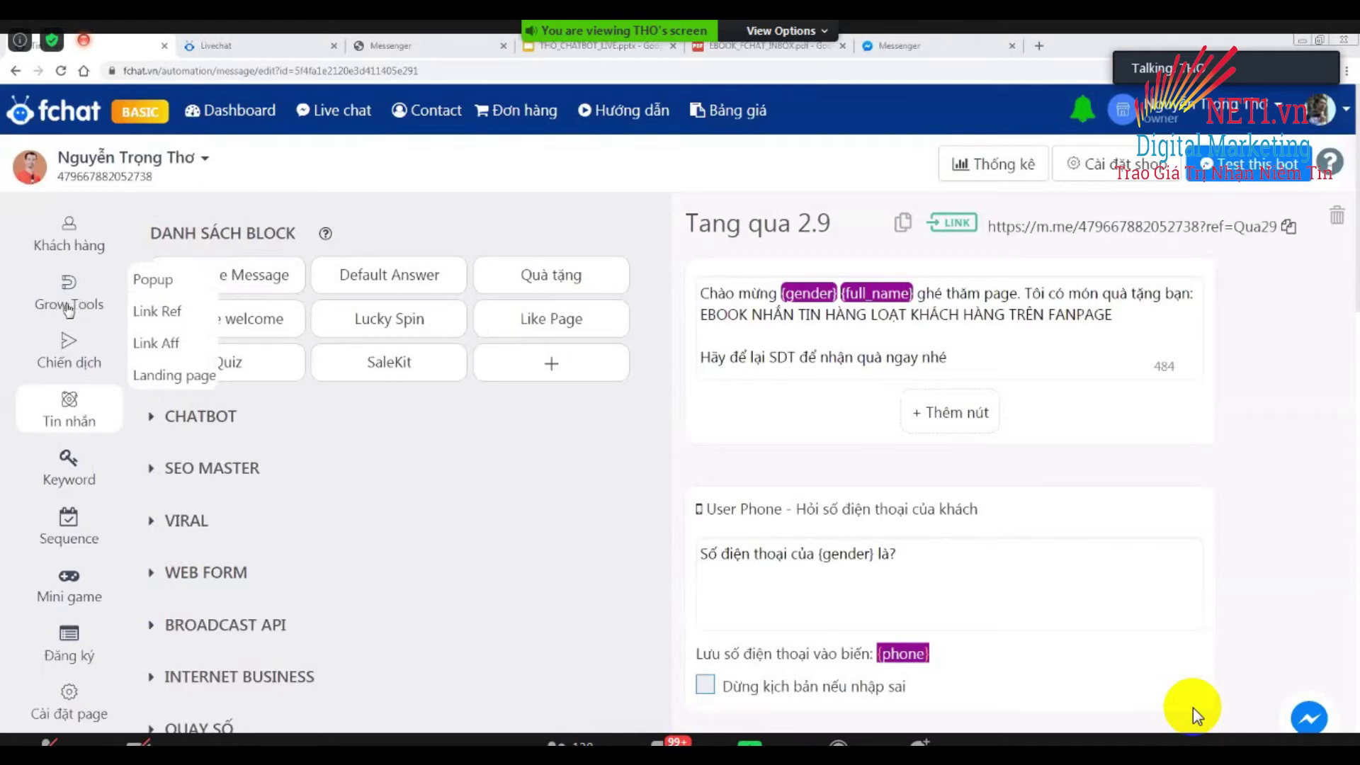
{"action": "left_click", "coordinate": [171, 318]}
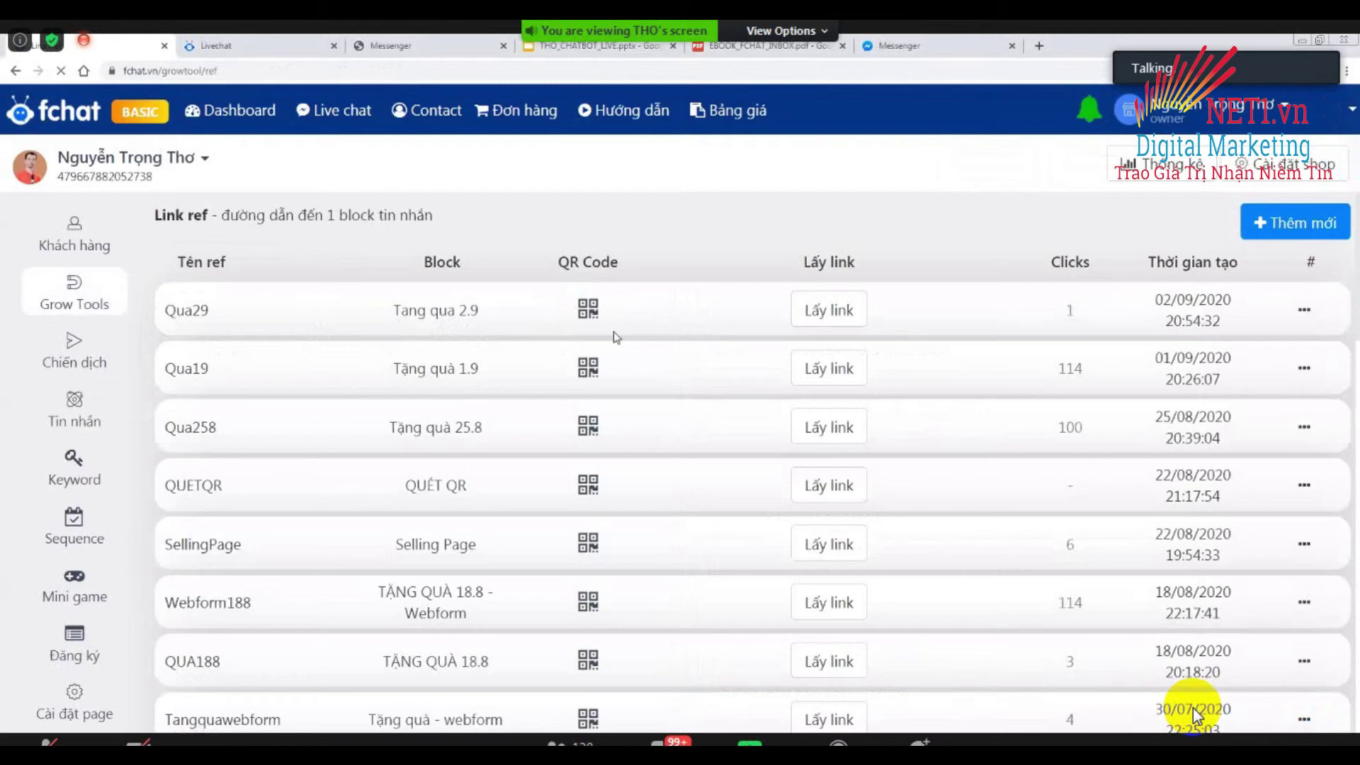
{"action": "left_click", "coordinate": [844, 318]}
{"action": "left_click", "coordinate": [869, 313]}
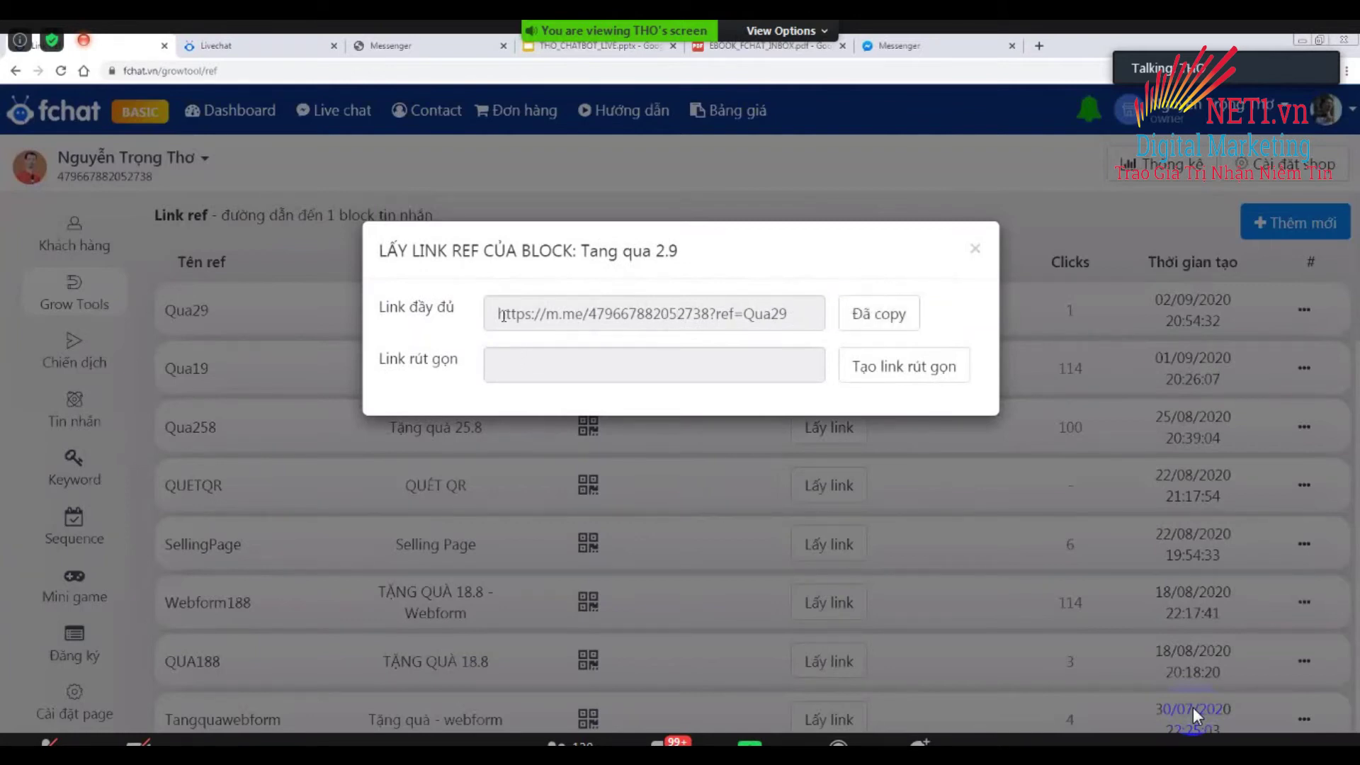
{"action": "left_click", "coordinate": [975, 249]}
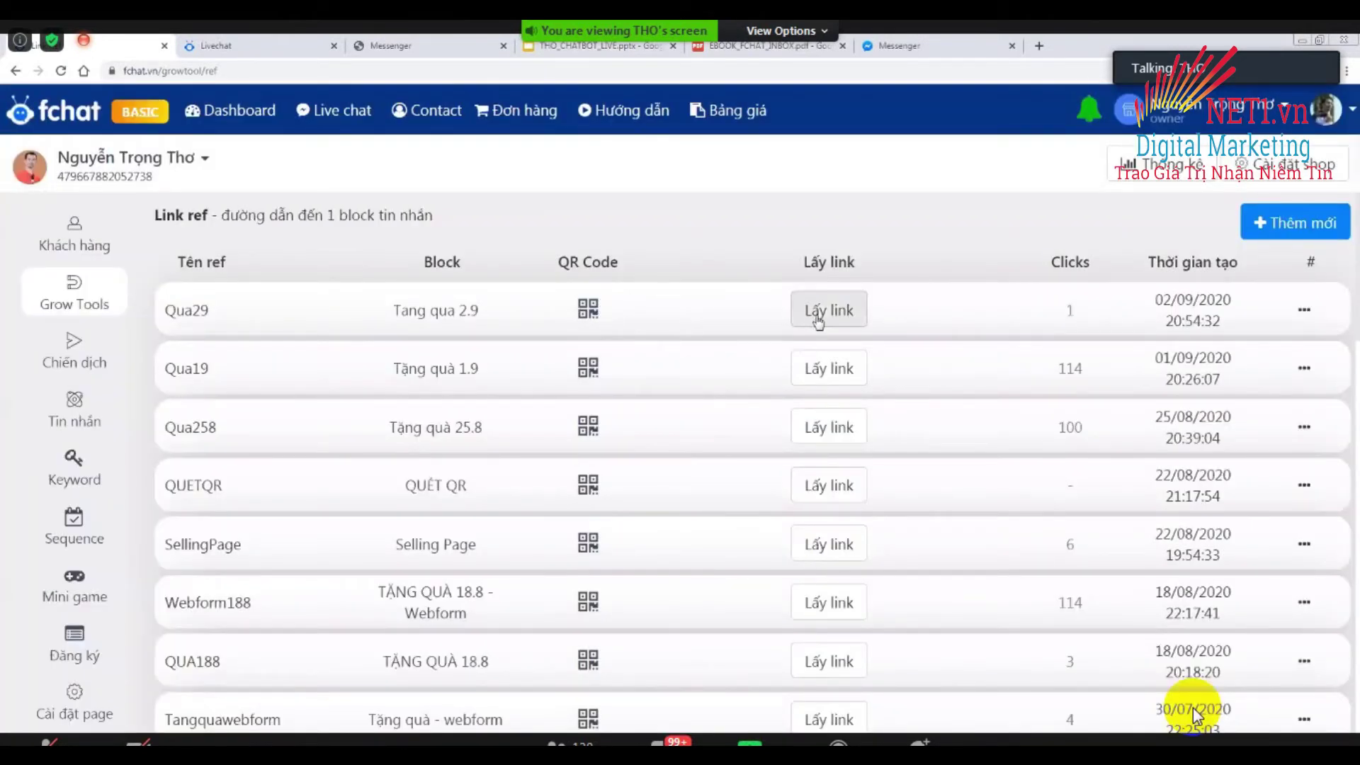
Preview the Qua29 QR codes, then return to the Tang qua 2.9 block editor.
{"action": "left_click", "coordinate": [590, 311]}
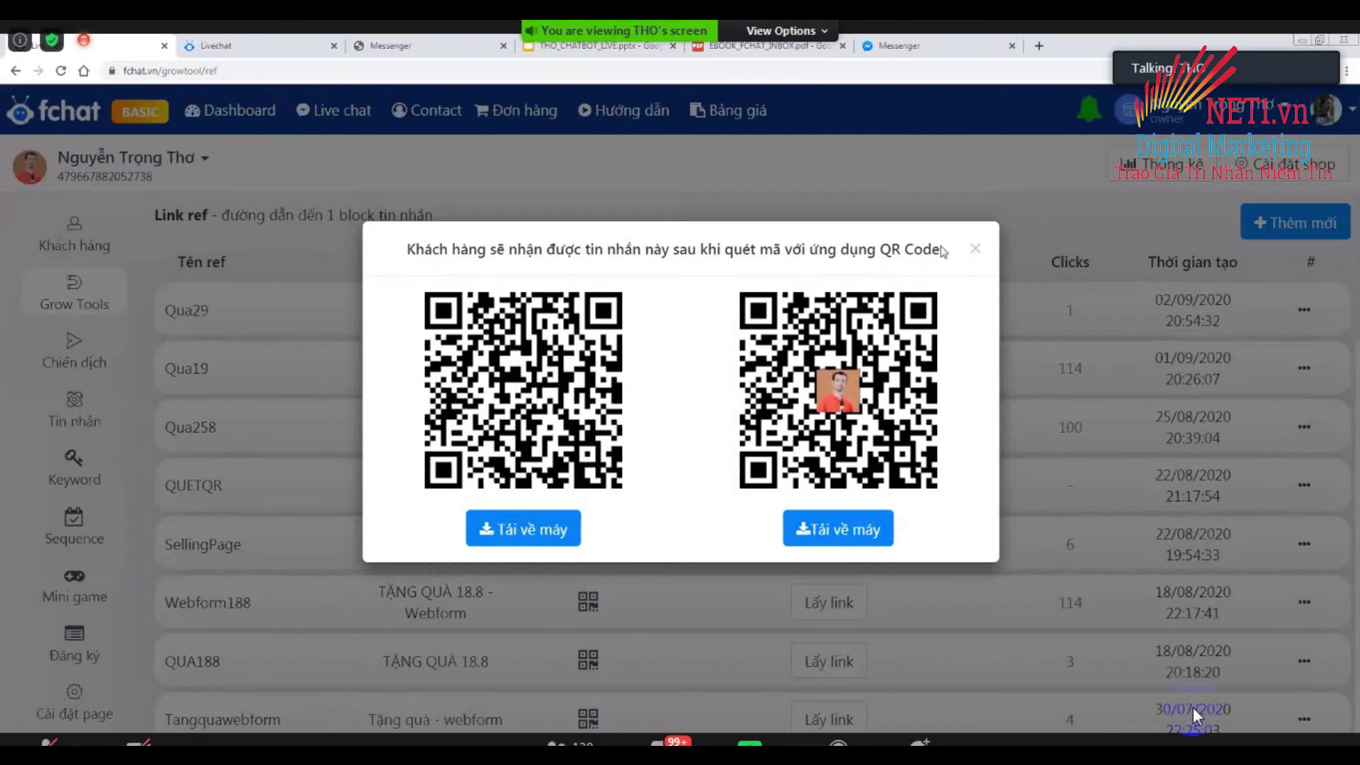
{"action": "left_click", "coordinate": [976, 248]}
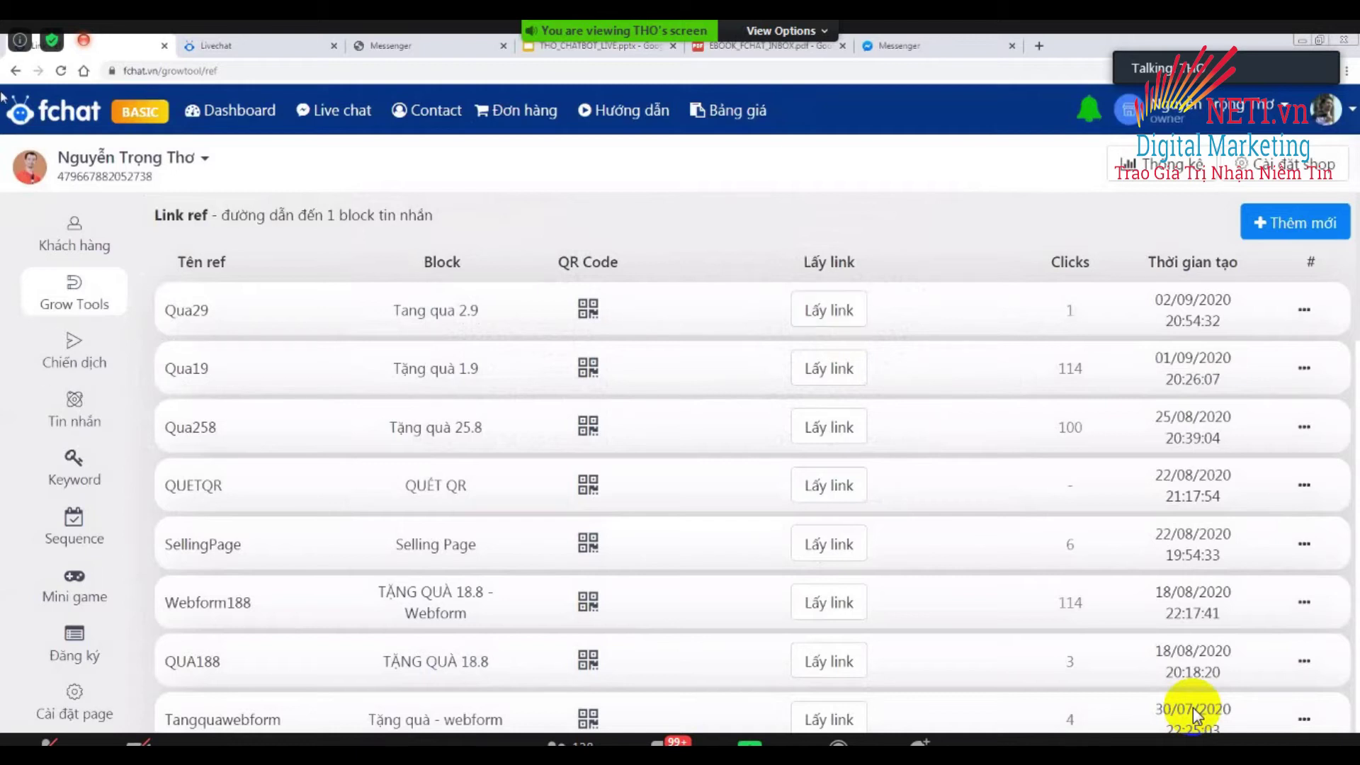
{"action": "left_click", "coordinate": [15, 70]}
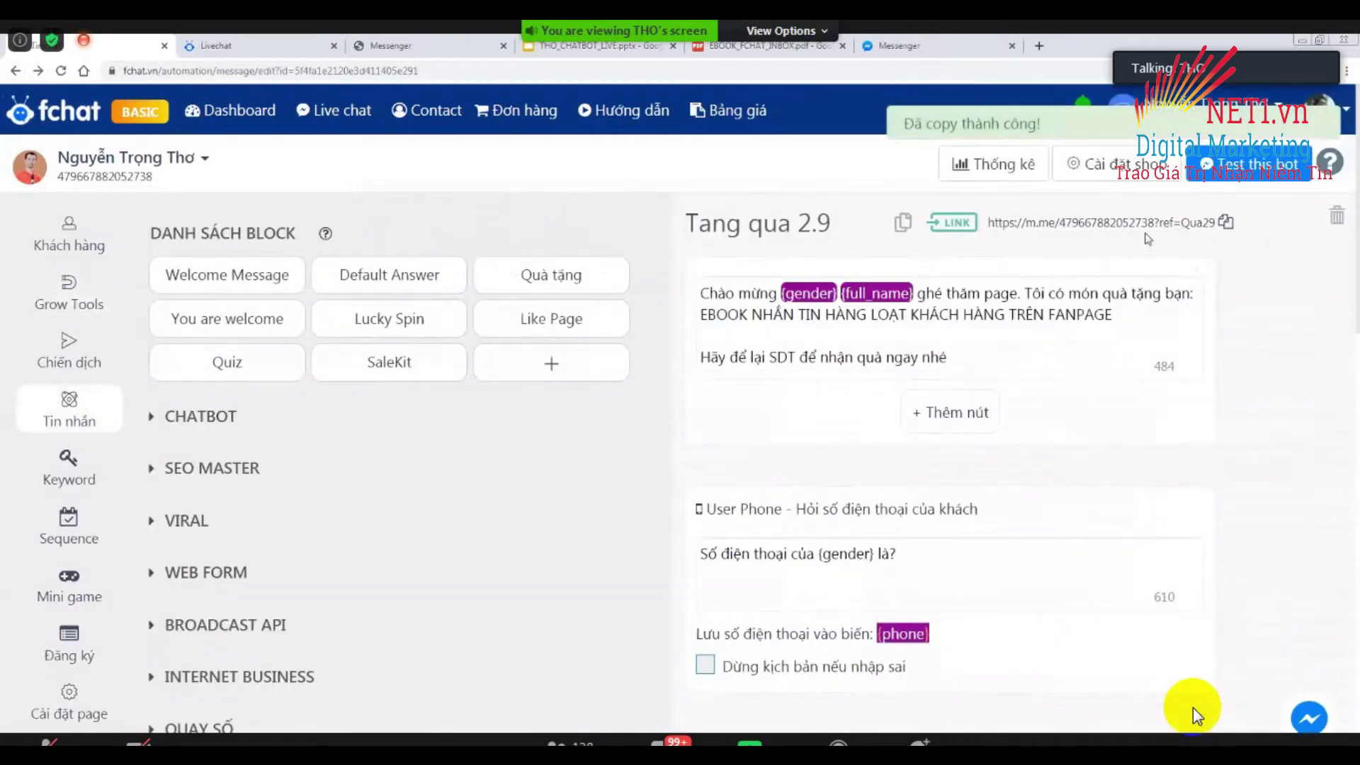
On qr.salekit.vn, generate a QR code for the pasted Qua29 Messenger link.
{"action": "left_click", "coordinate": [1039, 45]}
{"action": "type", "text": "qr"}
{"action": "key", "text": "Return"}
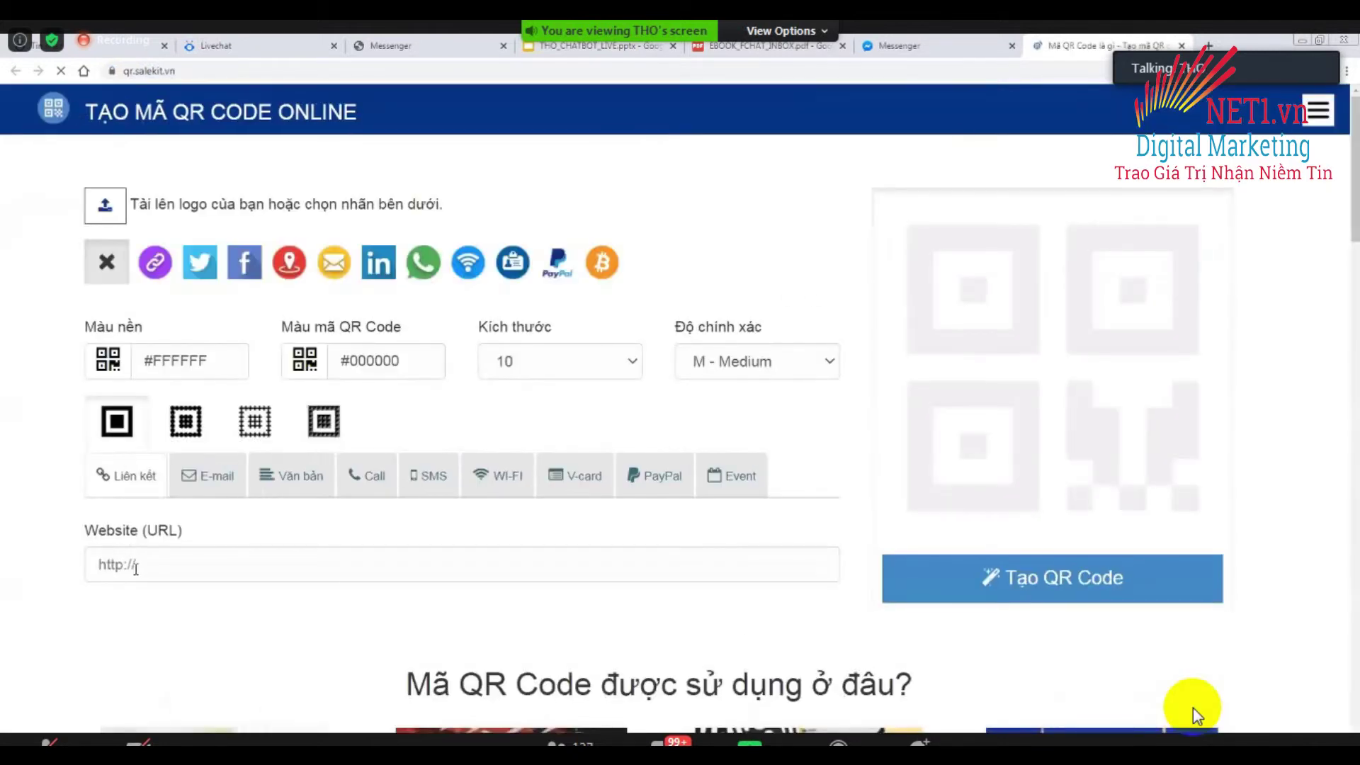
{"action": "left_click", "coordinate": [144, 566]}
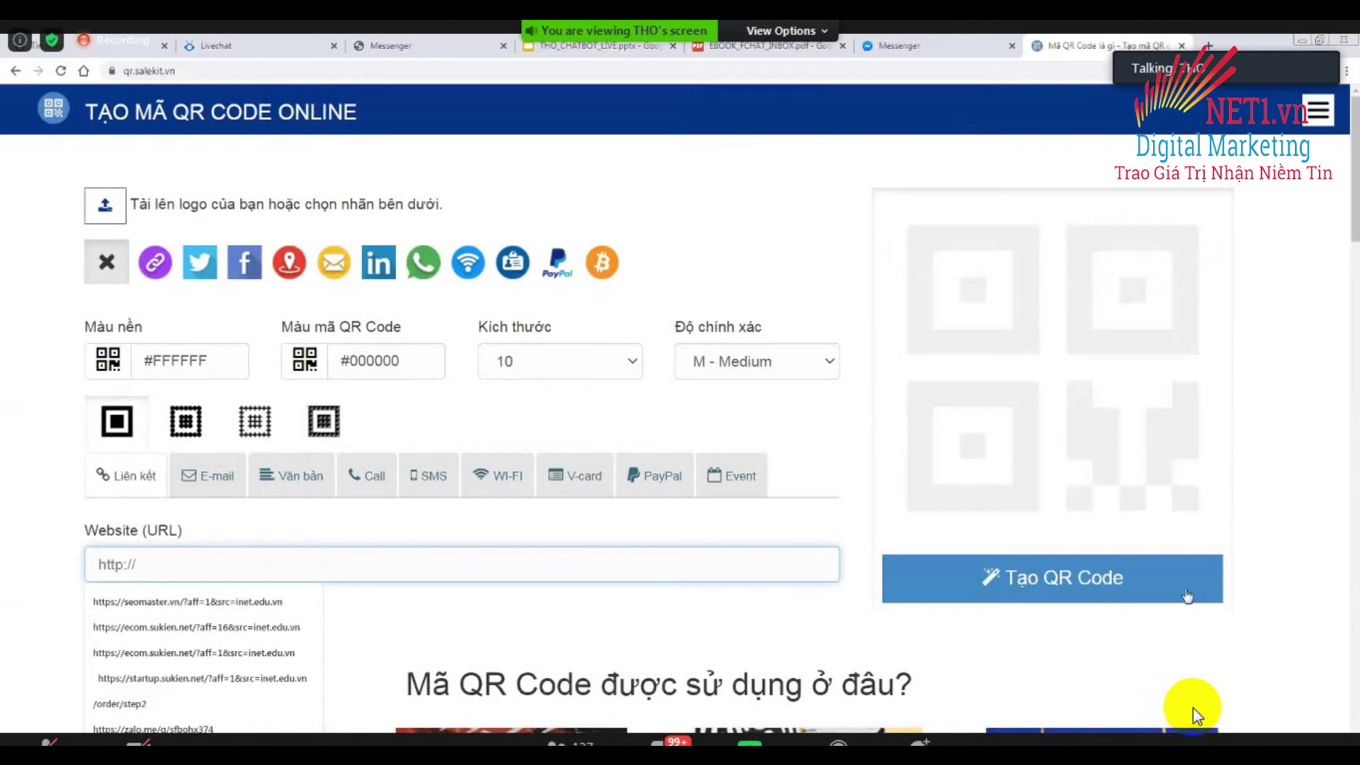
{"action": "key", "text": "ctrl+v"}
{"action": "left_click", "coordinate": [1080, 576]}
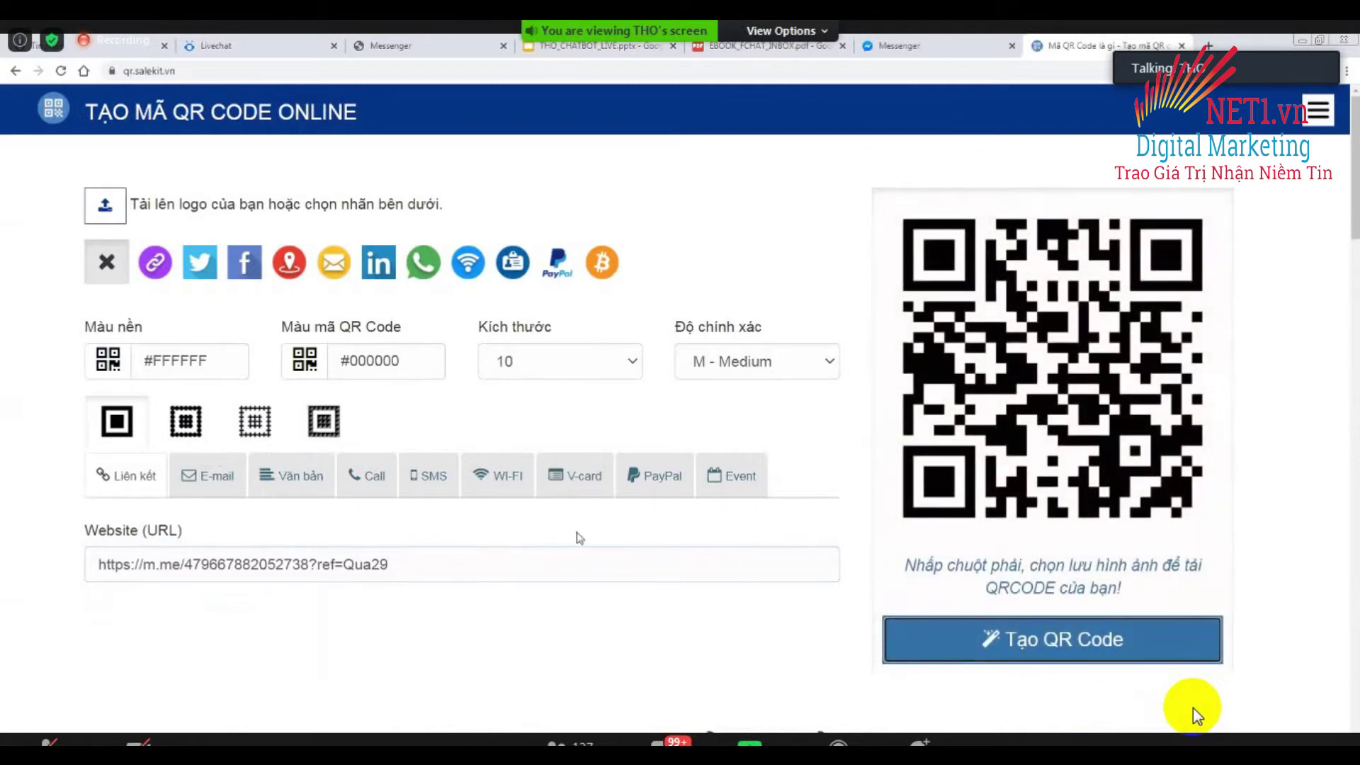
Start uploading a custom logo image from the Desktop for the QR code.
{"action": "left_click_drag", "start_coordinate": [393, 564], "coordinate": [76, 587]}
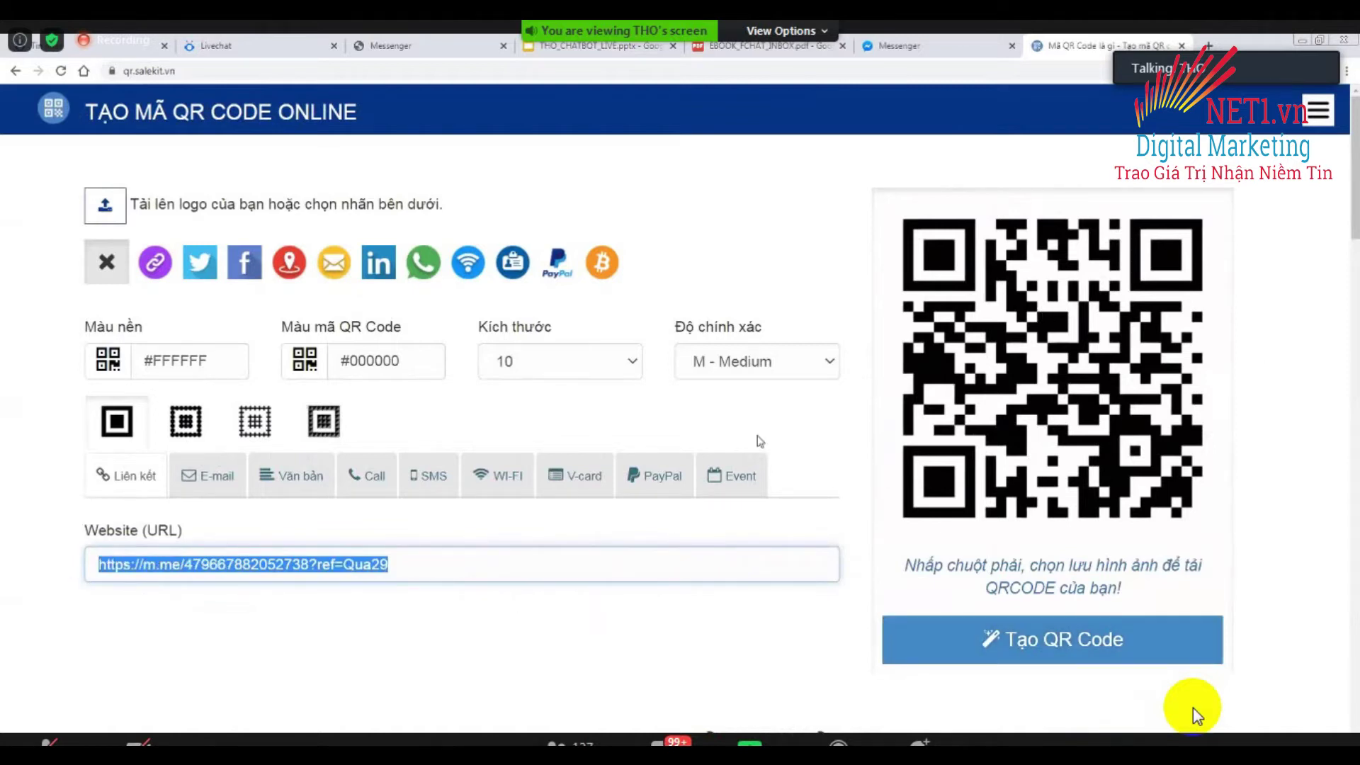
{"action": "left_click", "coordinate": [429, 560]}
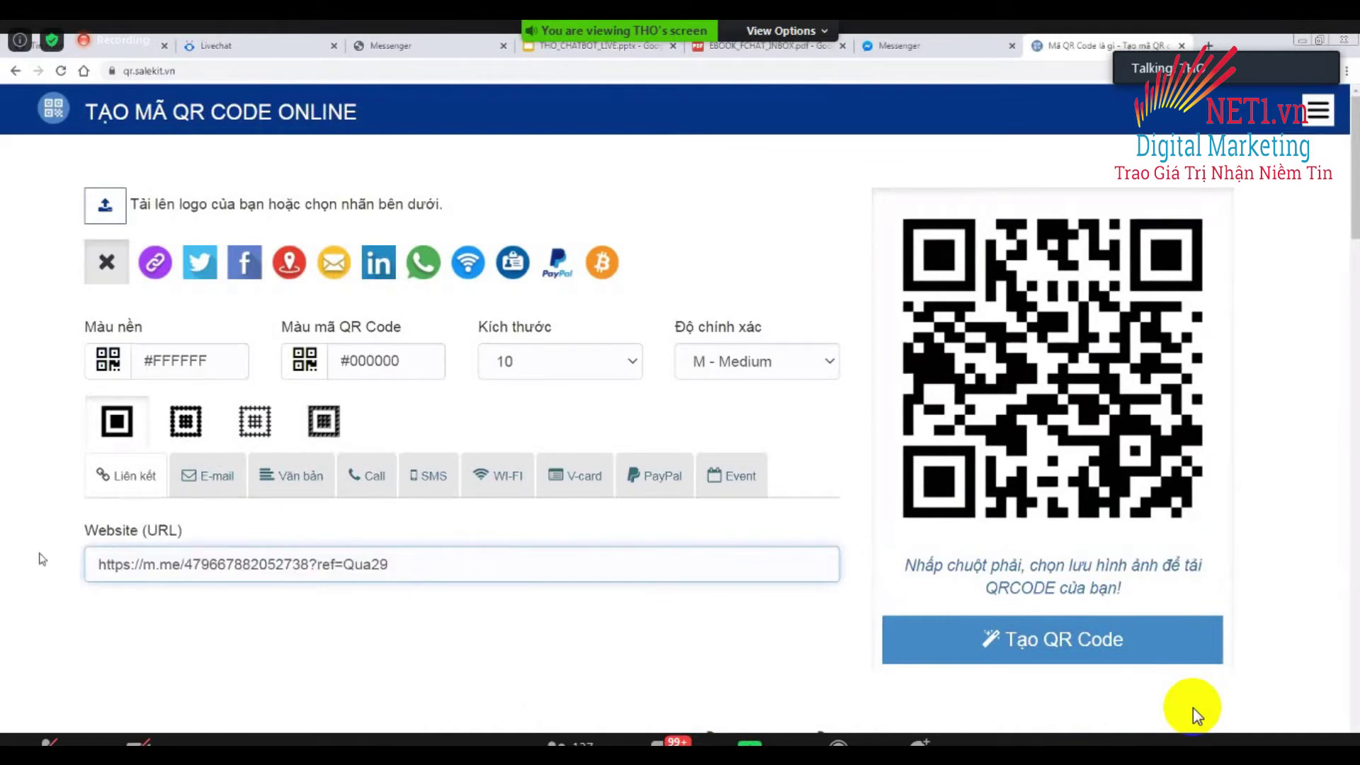
{"action": "left_click", "coordinate": [112, 211]}
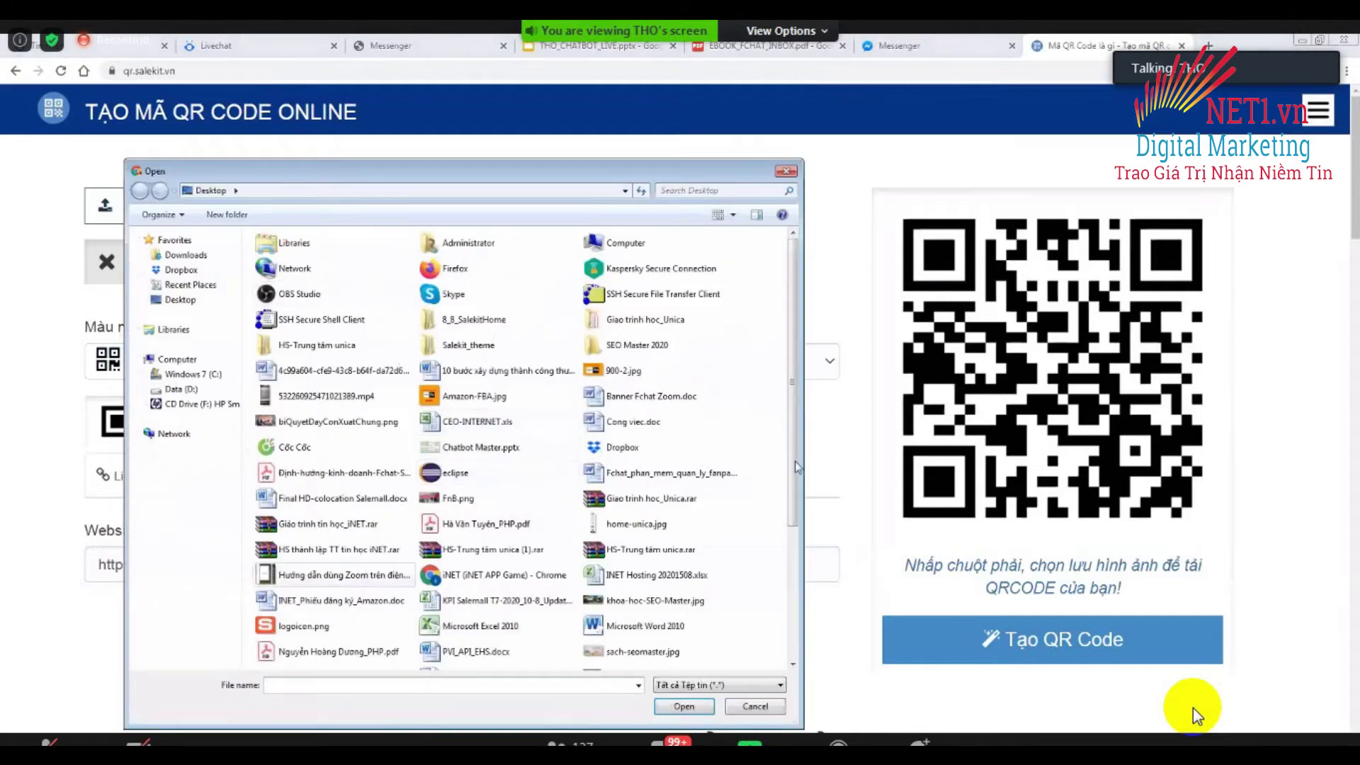
{"action": "scroll", "coordinate": [372, 596], "scroll_direction": "down", "scroll_amount": 5}
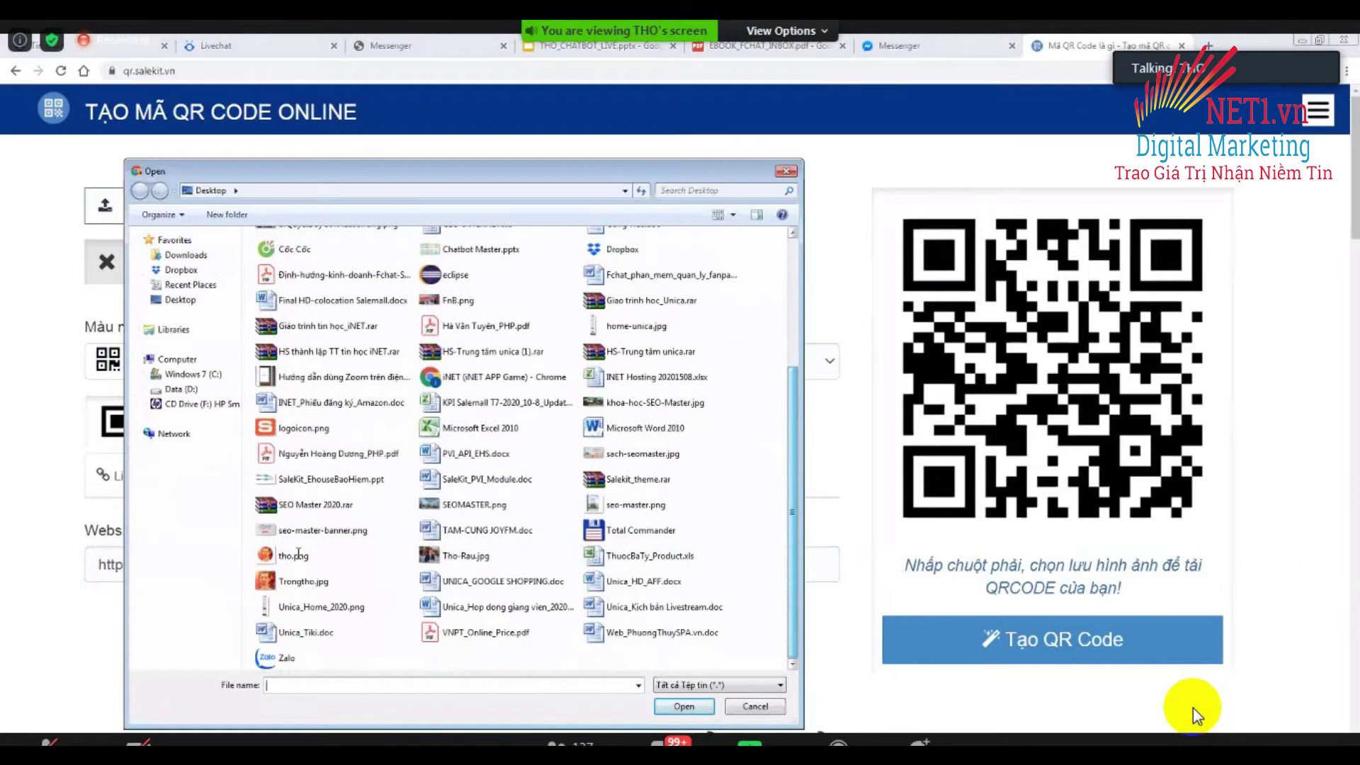
Use the portrait photo as the QR logo and save the QR image via Save image as.
{"action": "double_click", "coordinate": [378, 577]}
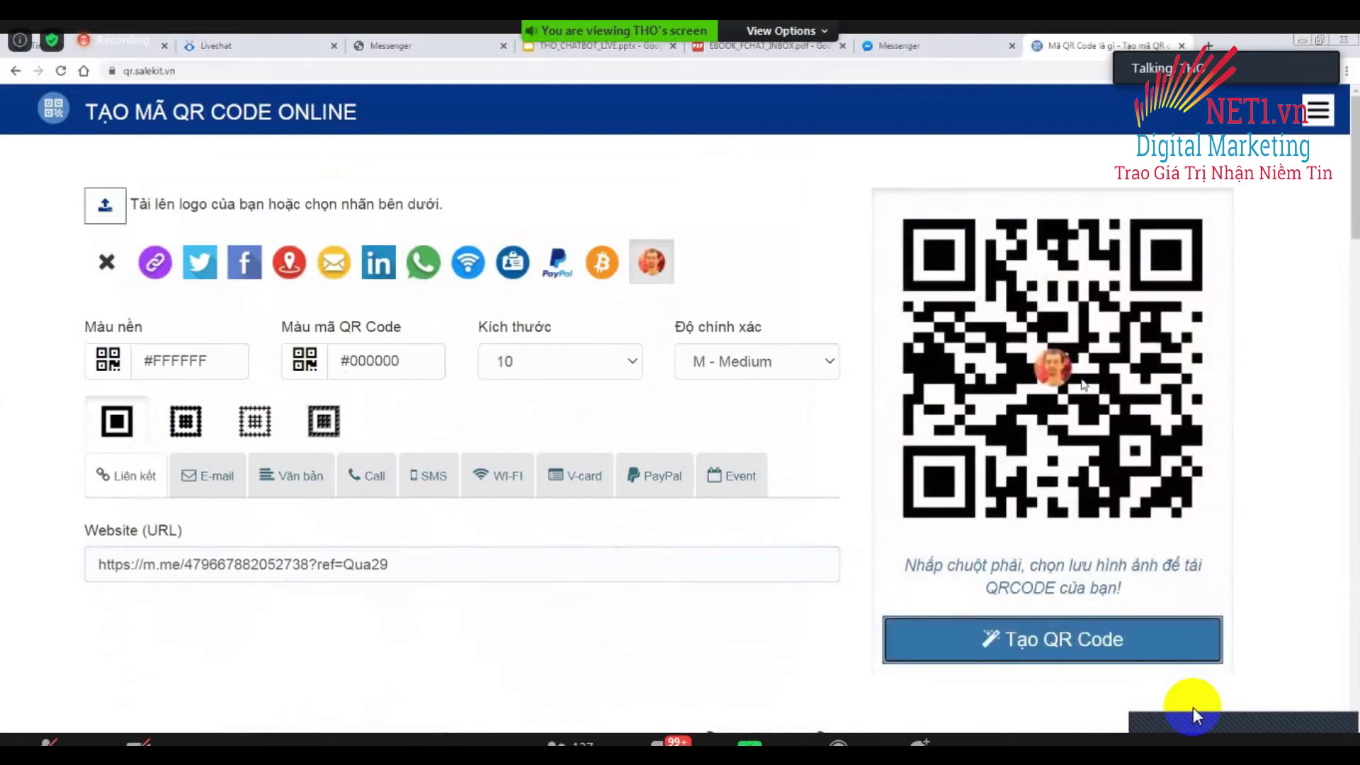
{"action": "right_click", "coordinate": [1013, 423]}
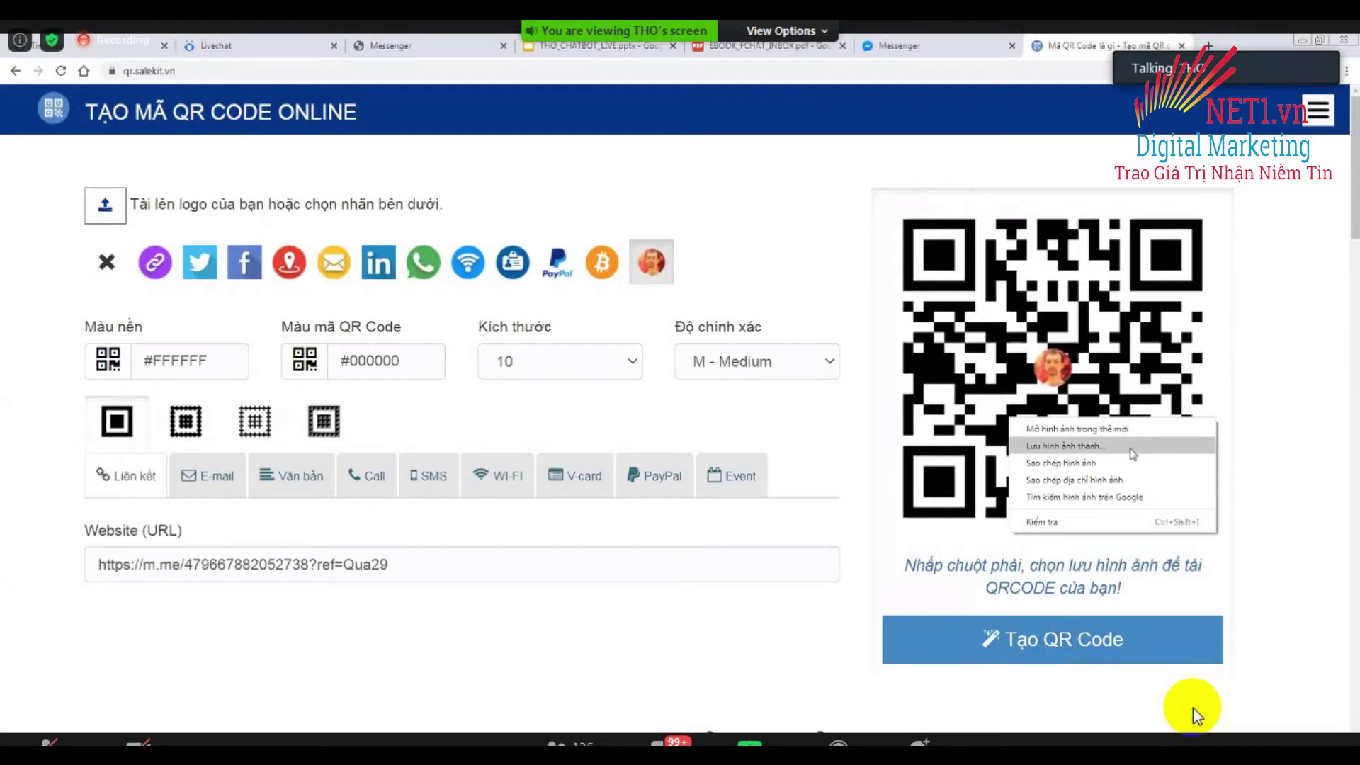
{"action": "left_click", "coordinate": [1133, 446]}
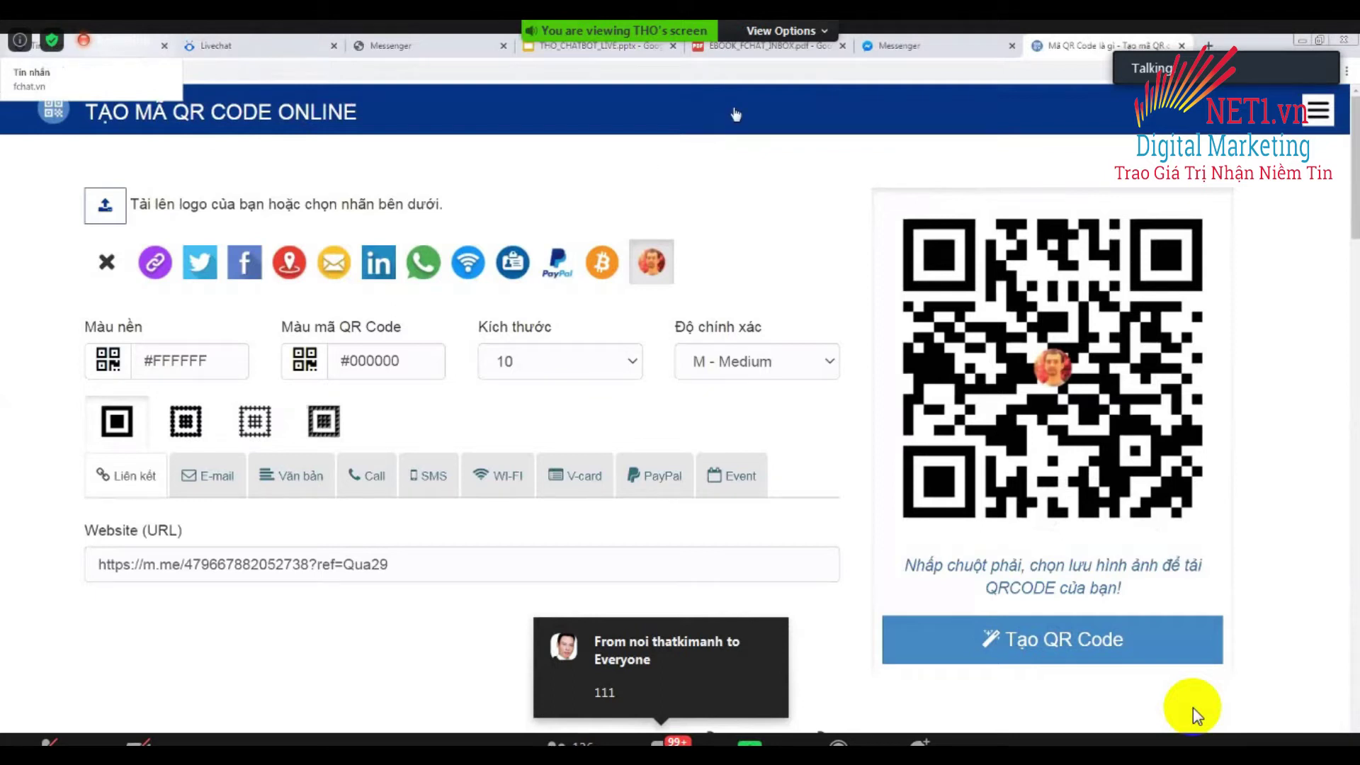
Switch to the first browser tab with the Fchat Tang qua 2.9 editor.
{"action": "key", "text": "ctrl+1"}
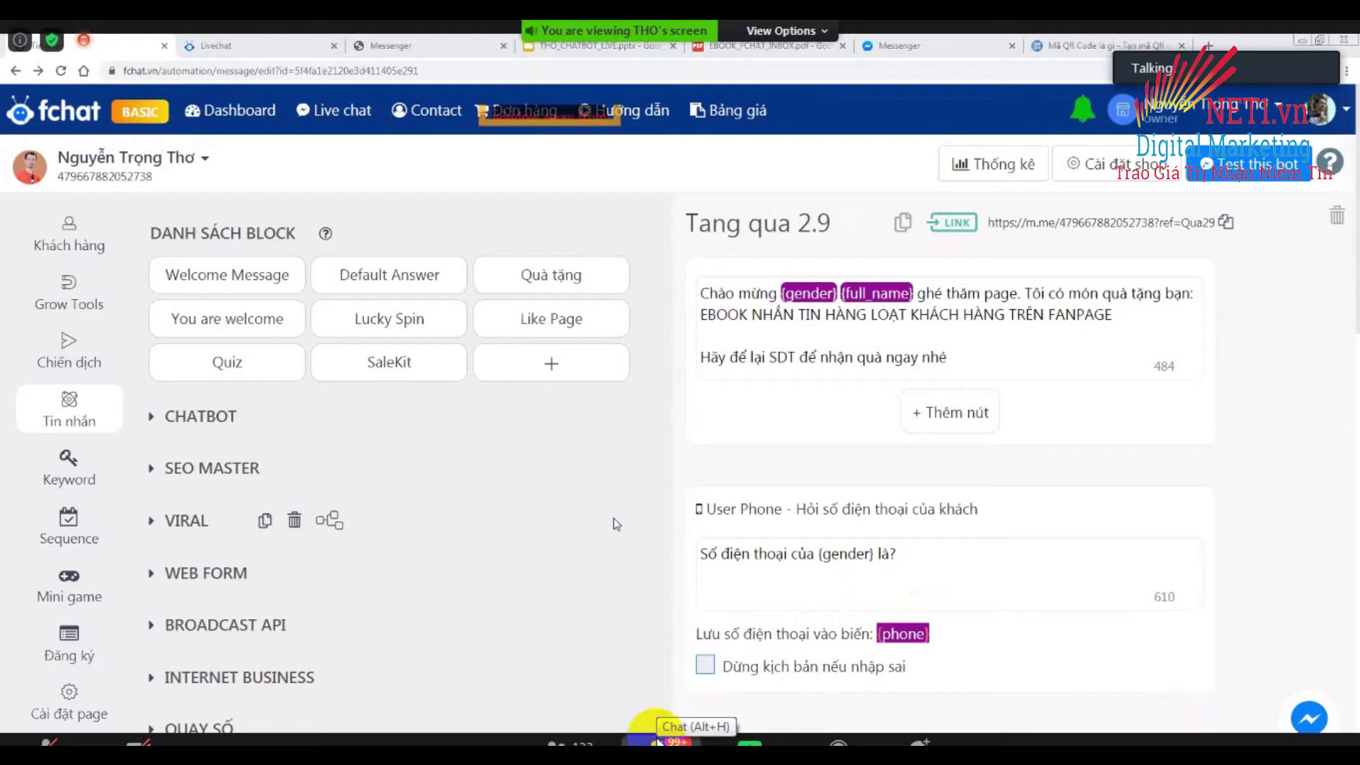
{"action": "left_click", "coordinate": [660, 740]}
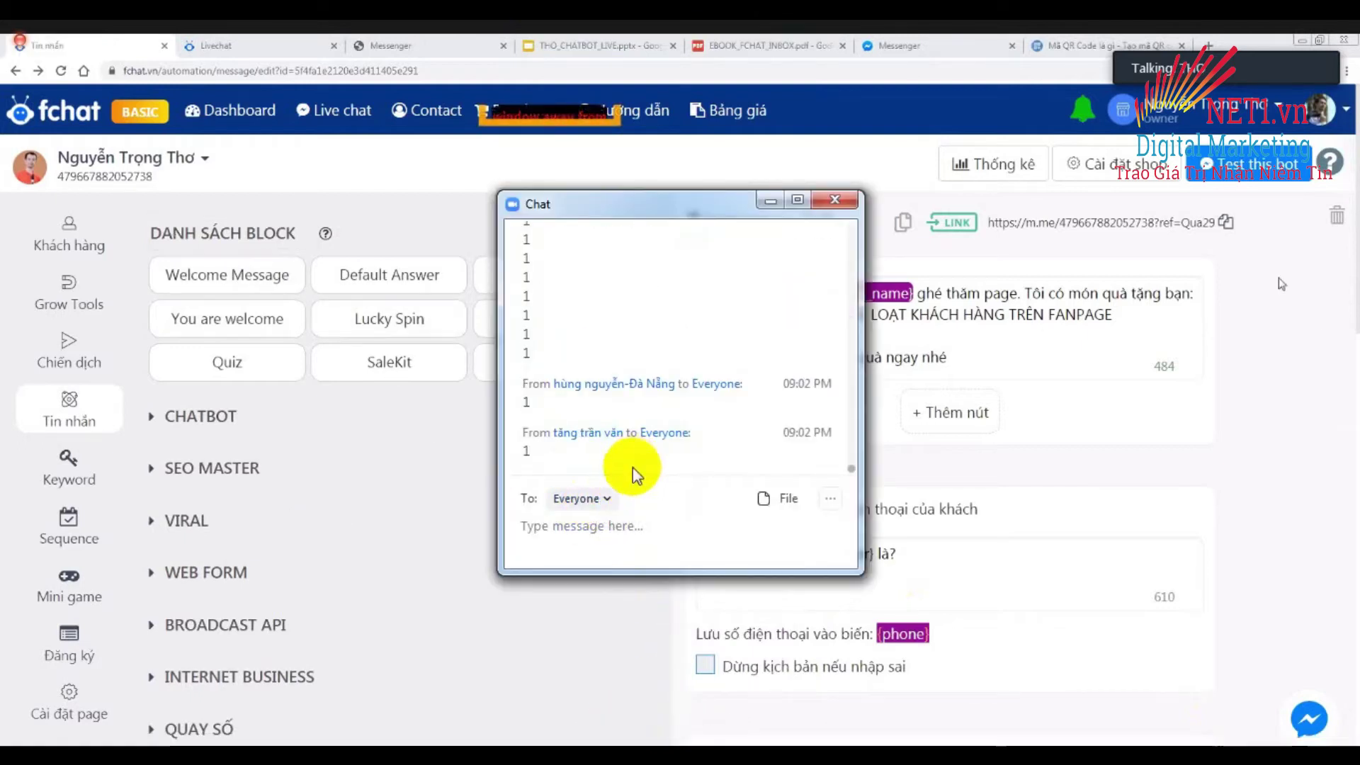
{"action": "type", "text": "1"}
{"action": "key", "text": "Return"}
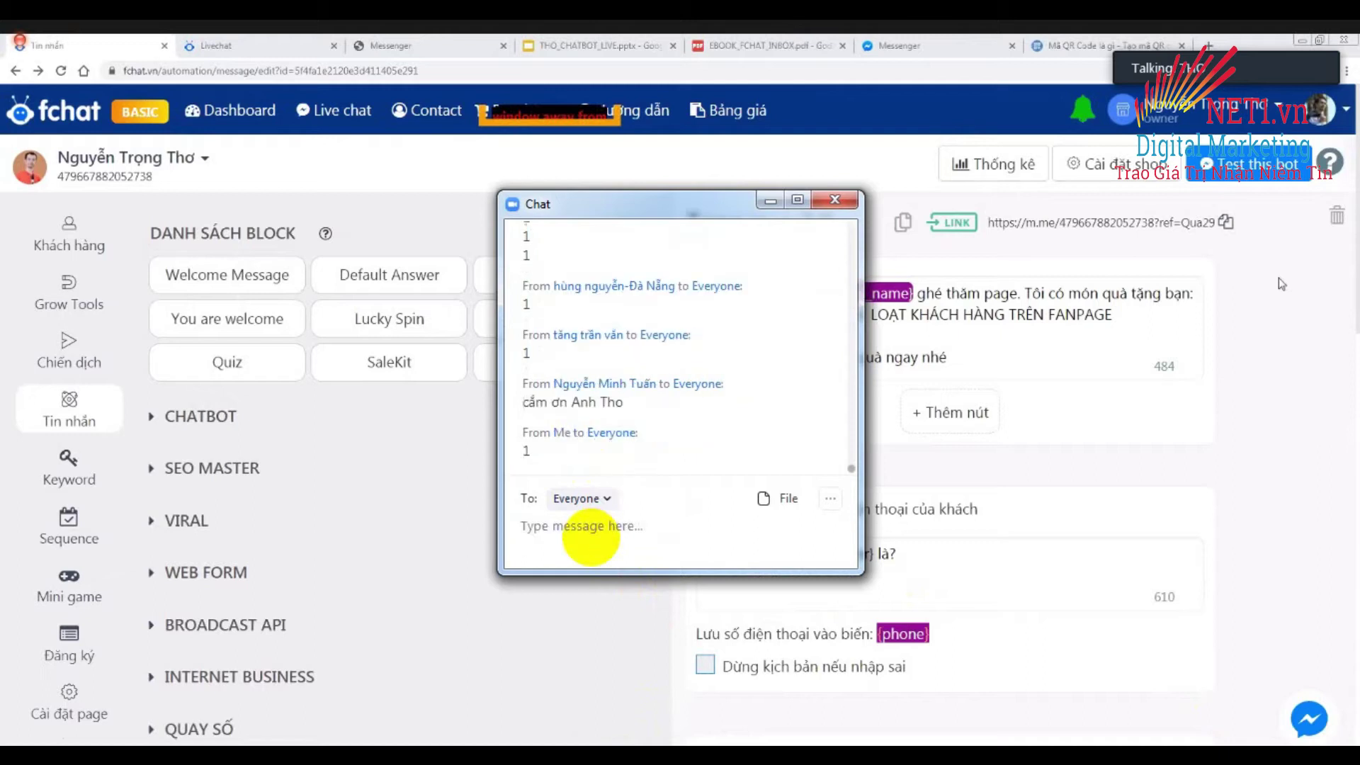
{"action": "left_click", "coordinate": [835, 200]}
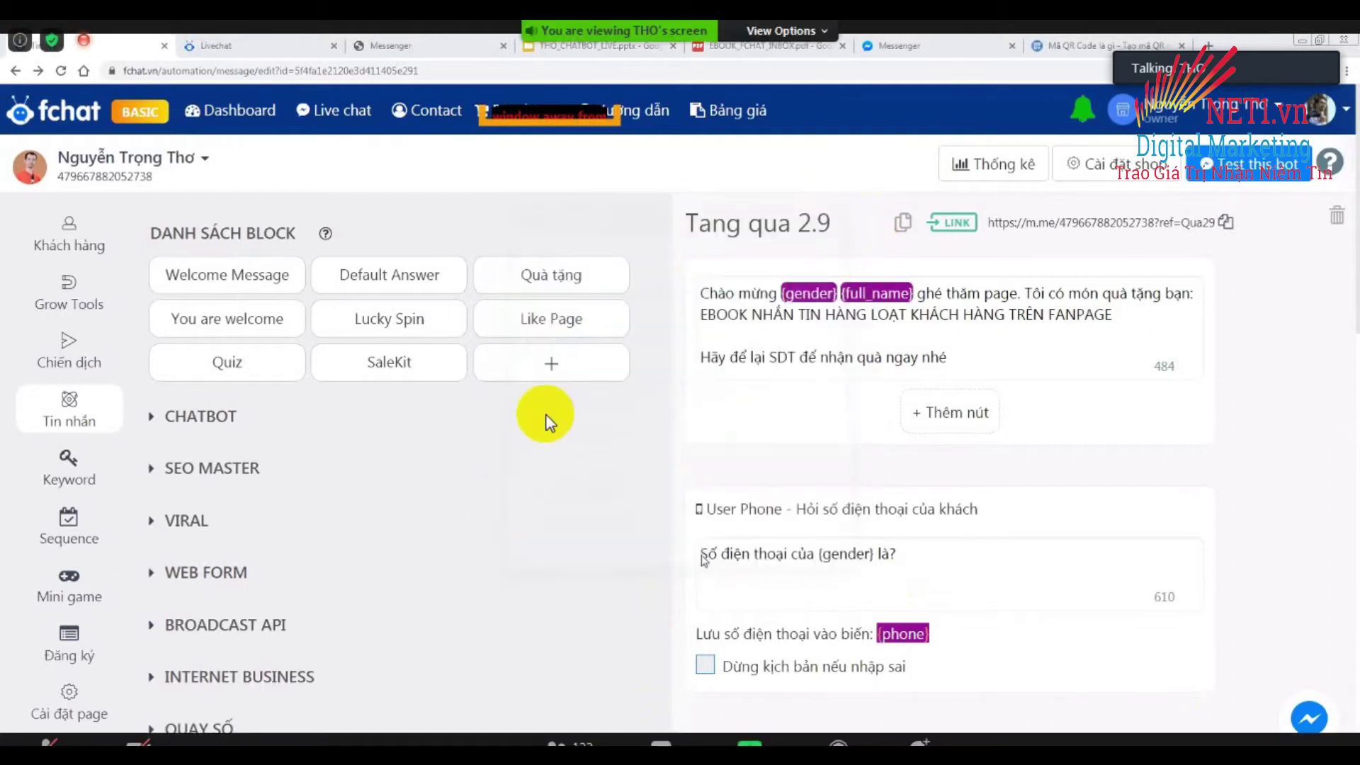
{"action": "scroll", "coordinate": [498, 584], "scroll_direction": "down", "scroll_amount": 5}
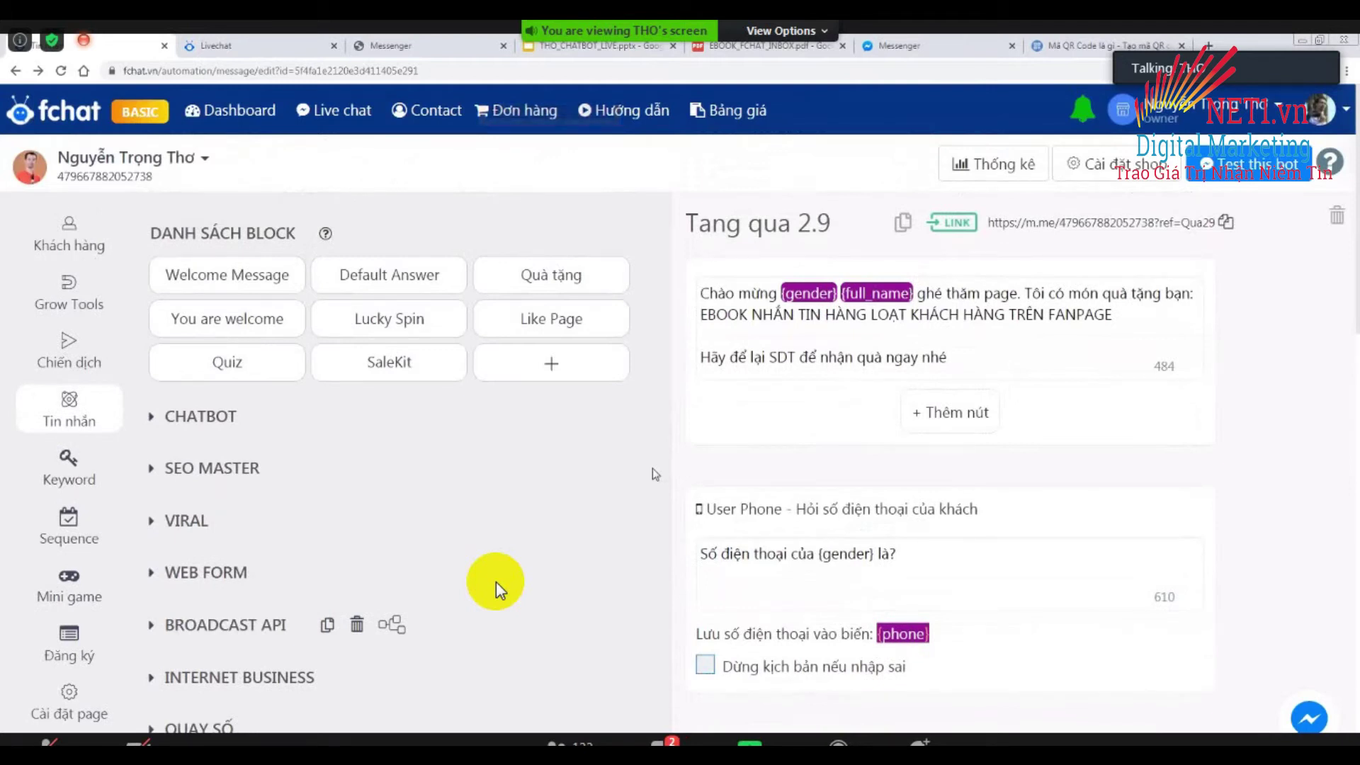
{"action": "left_click", "coordinate": [660, 741]}
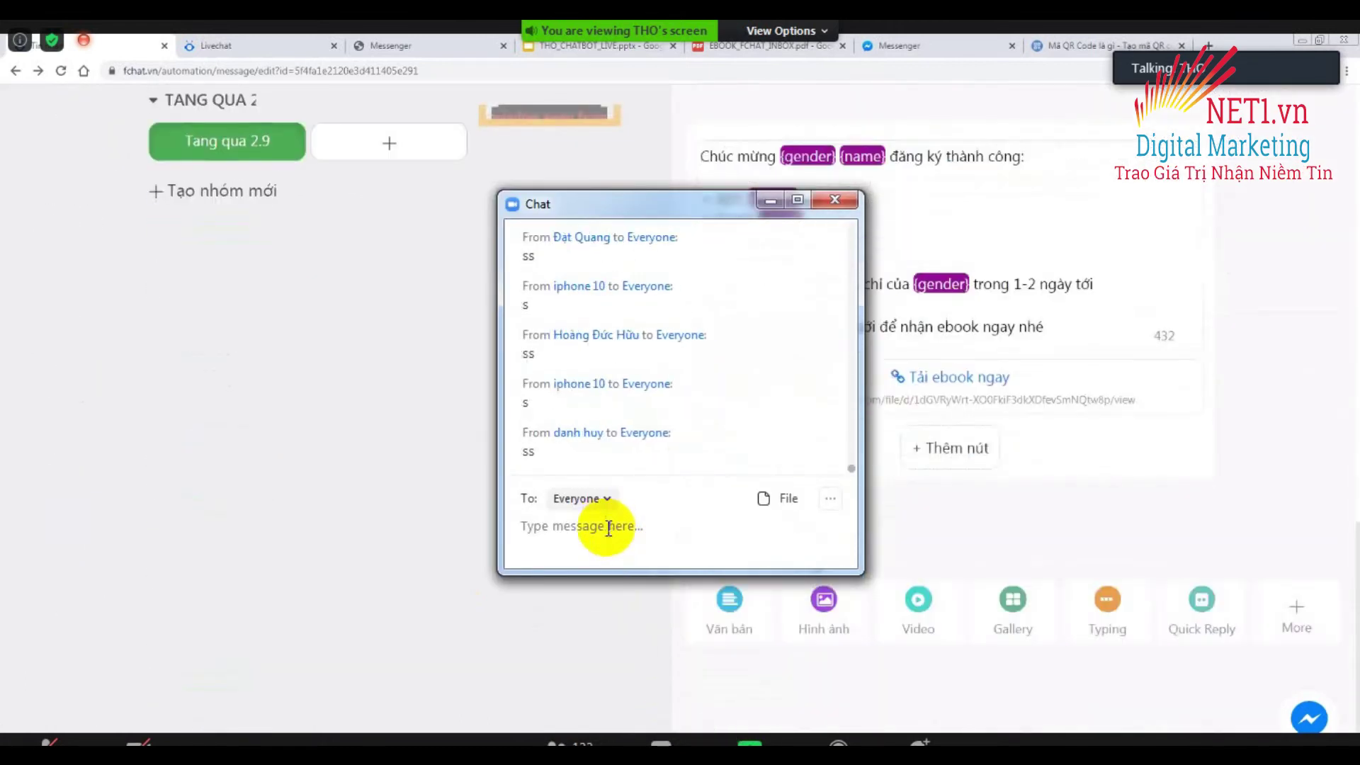
{"action": "type", "text": "s"}
{"action": "key", "text": "Return"}
{"action": "type", "text": "sss"}
{"action": "key", "text": "Return"}
{"action": "type", "text": "s"}
{"action": "key", "text": "Return"}
{"action": "type", "text": "ss"}
{"action": "key", "text": "Return"}
{"action": "type", "text": "ss"}
{"action": "key", "text": "Return"}
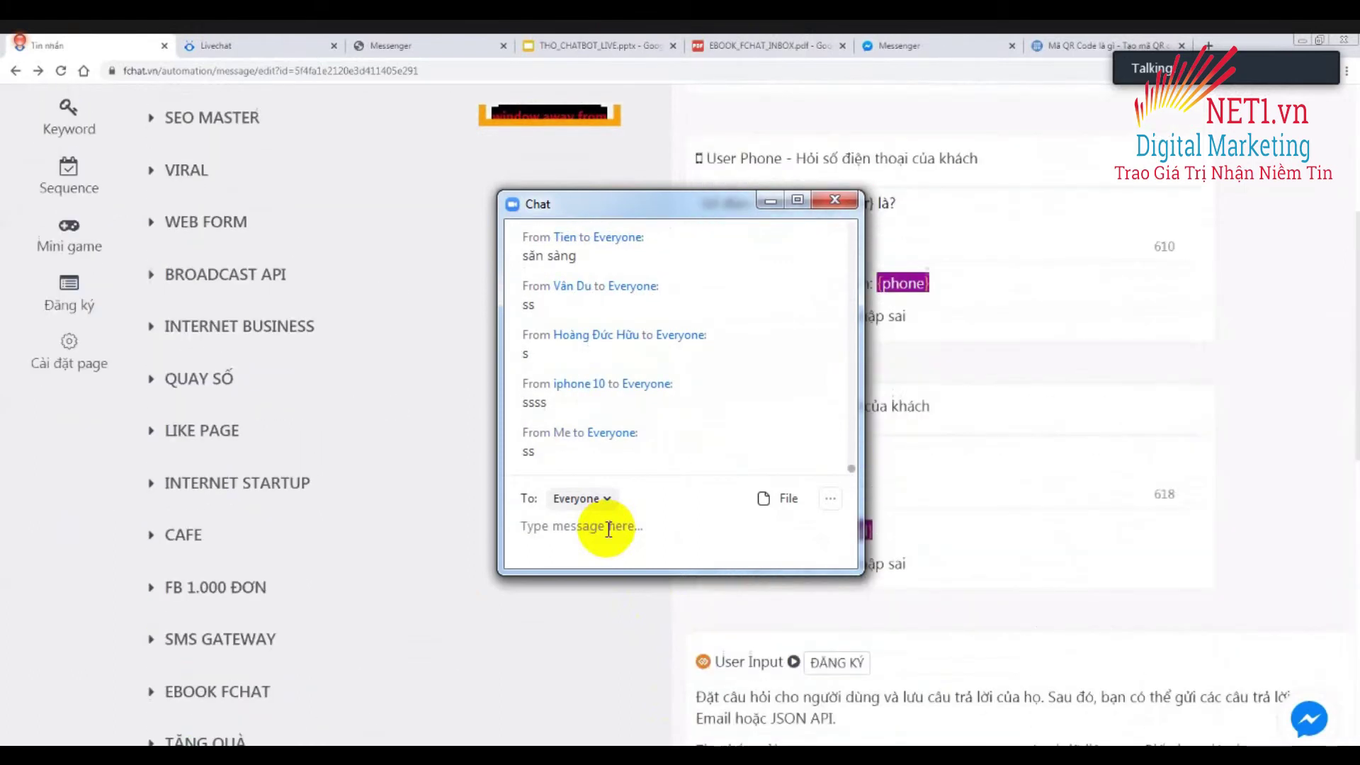
{"action": "left_click", "coordinate": [834, 200]}
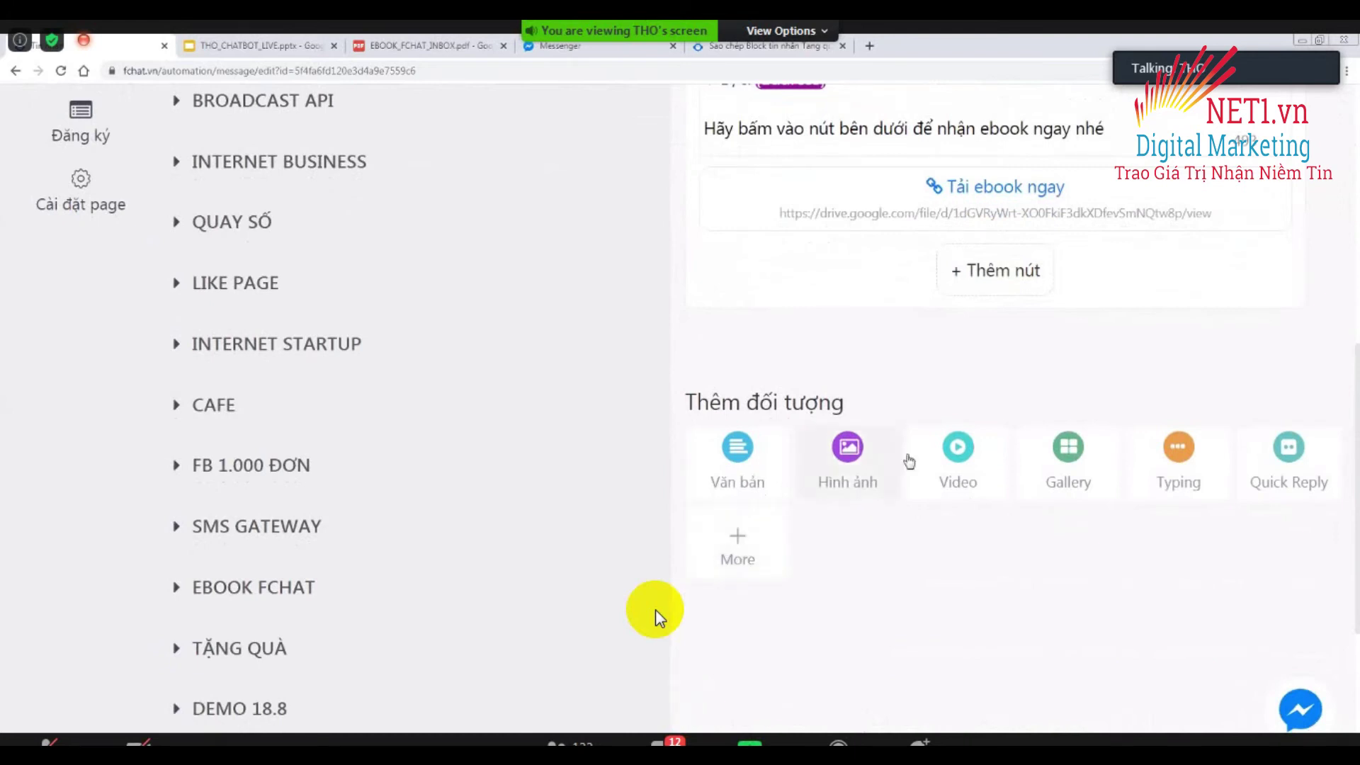
{"action": "scroll", "coordinate": [961, 481], "scroll_direction": "up", "scroll_amount": 3}
{"action": "scroll", "coordinate": [877, 397], "scroll_direction": "up", "scroll_amount": 3}
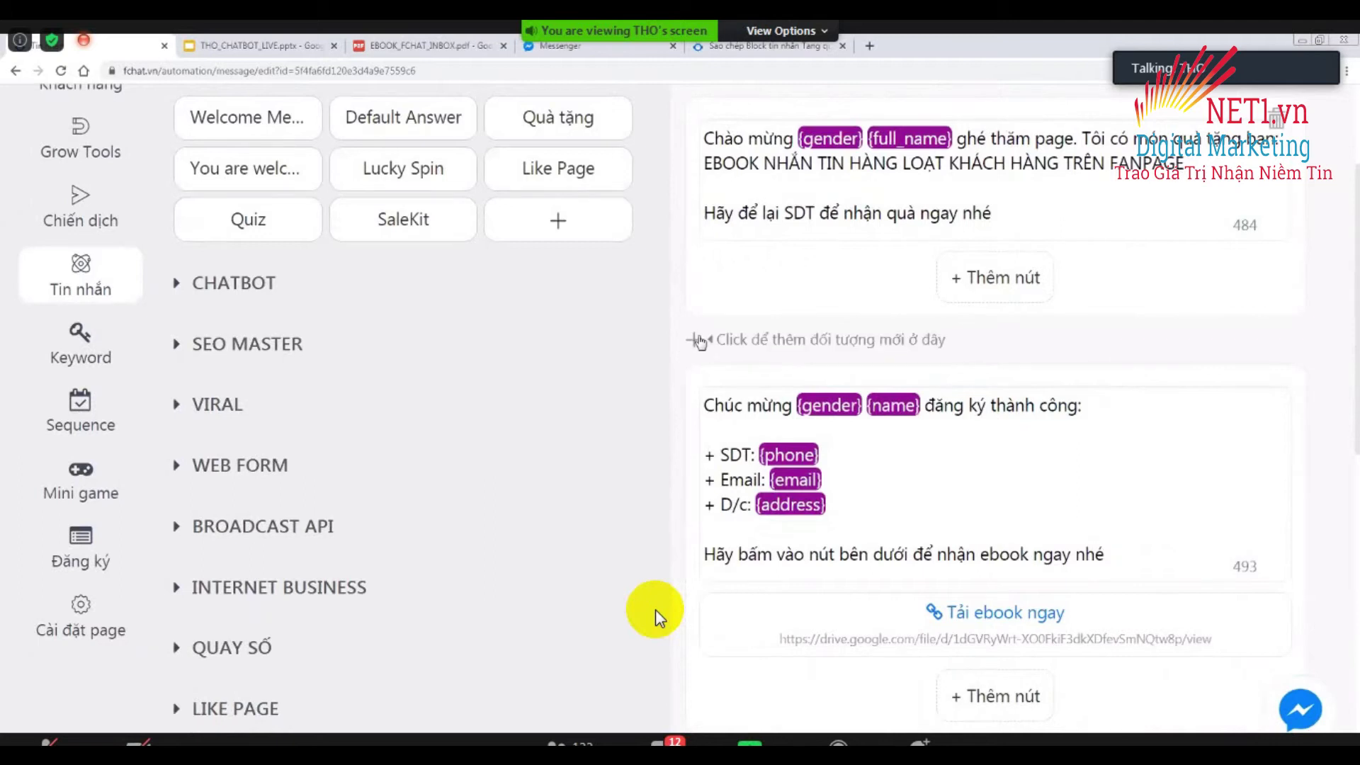
Insert a Web Form after the welcome message in the Tang qua 2.9 block.
{"action": "left_click", "coordinate": [744, 369]}
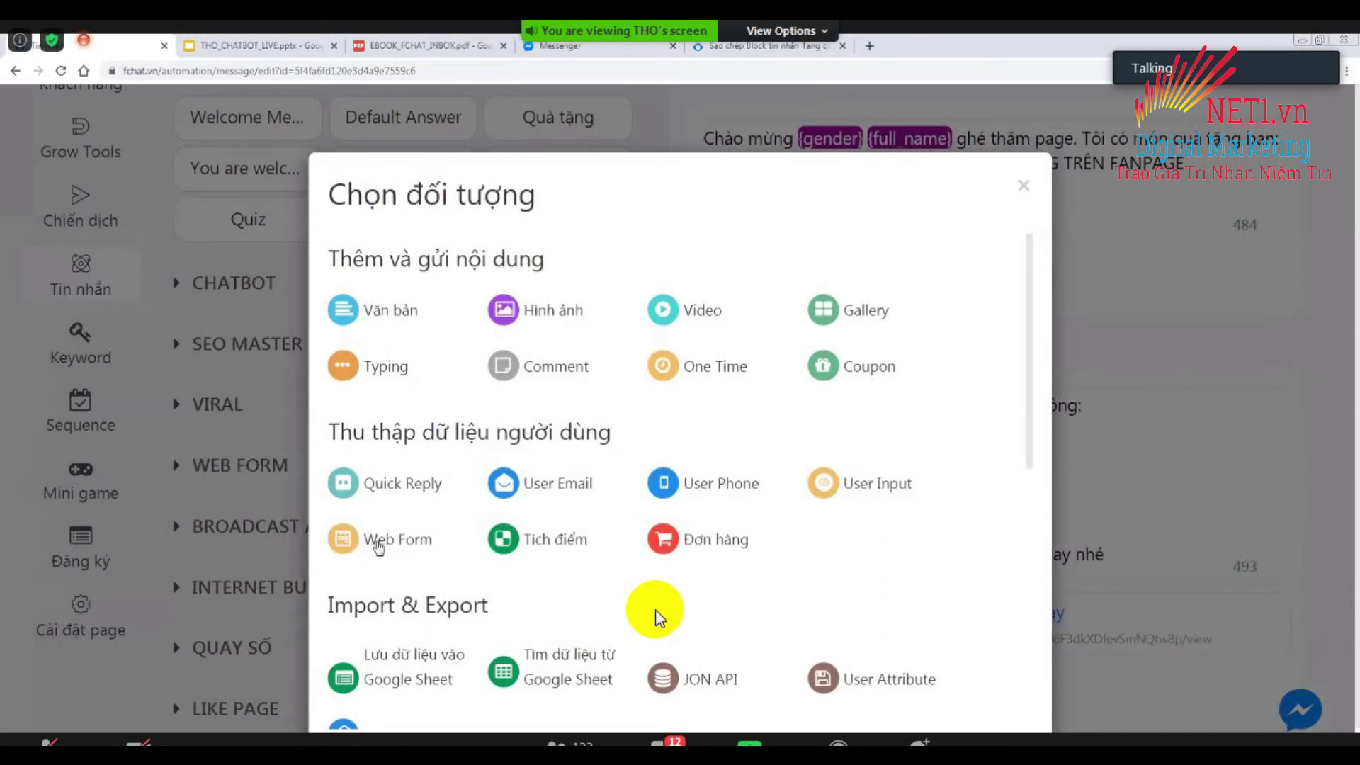
{"action": "left_click", "coordinate": [379, 544]}
{"action": "scroll", "coordinate": [921, 372], "scroll_direction": "up", "scroll_amount": 1}
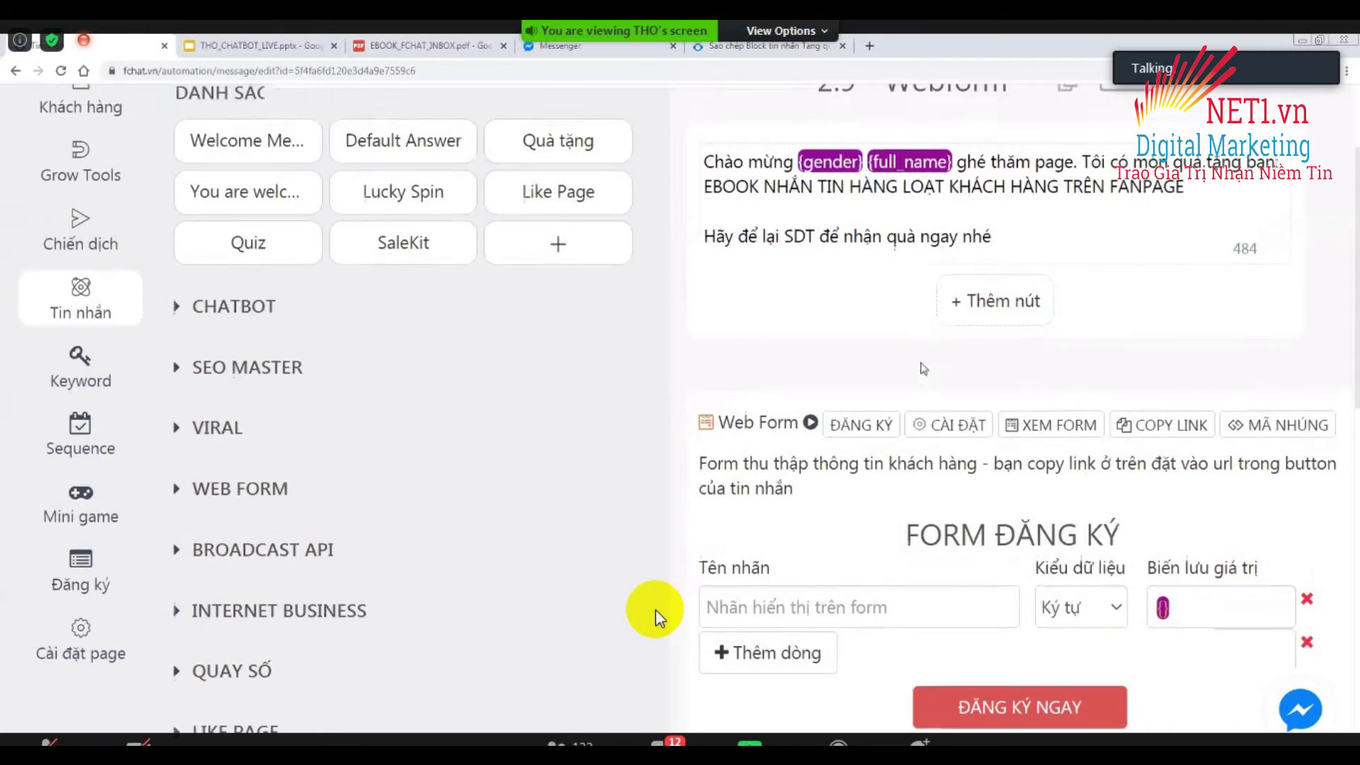
{"action": "scroll", "coordinate": [924, 367], "scroll_direction": "up", "scroll_amount": 2}
{"action": "scroll", "coordinate": [929, 354], "scroll_direction": "down", "scroll_amount": 3}
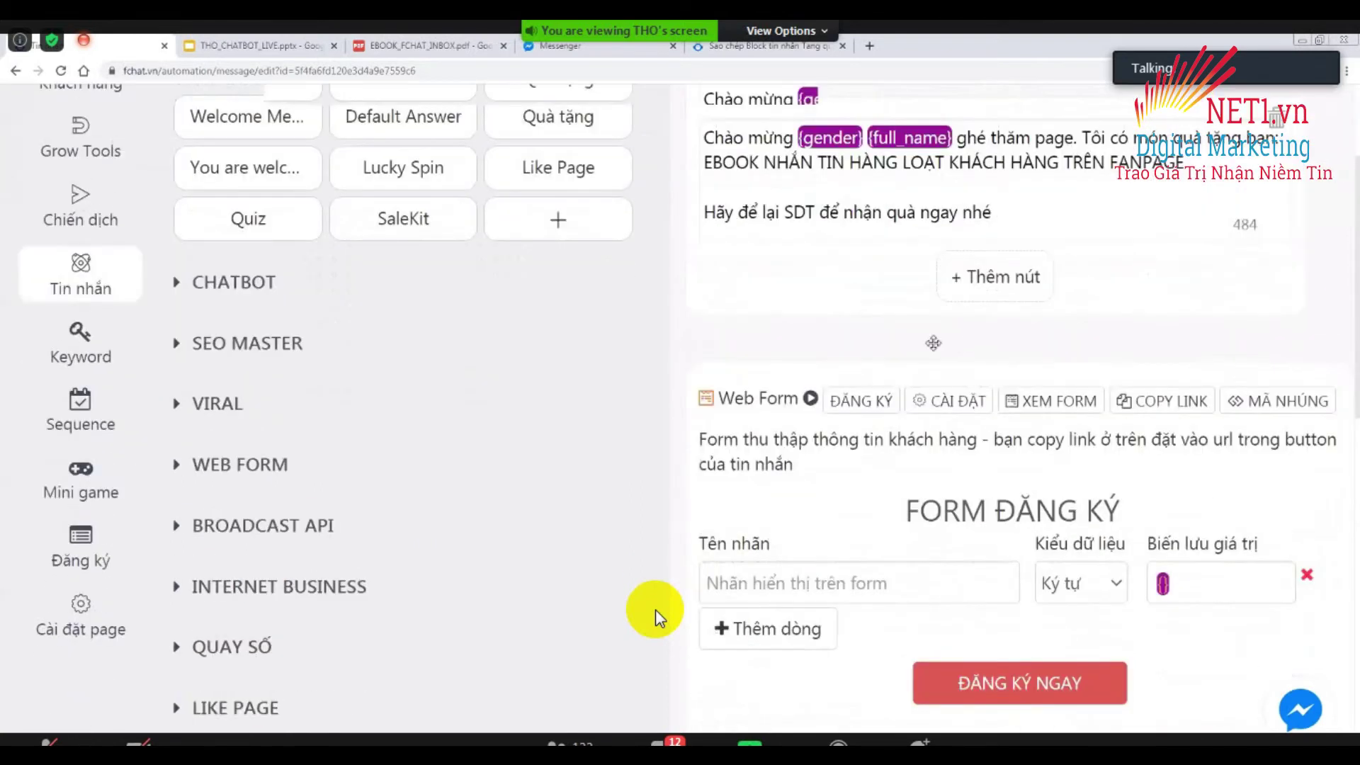
{"action": "scroll", "coordinate": [931, 415], "scroll_direction": "down", "scroll_amount": 2}
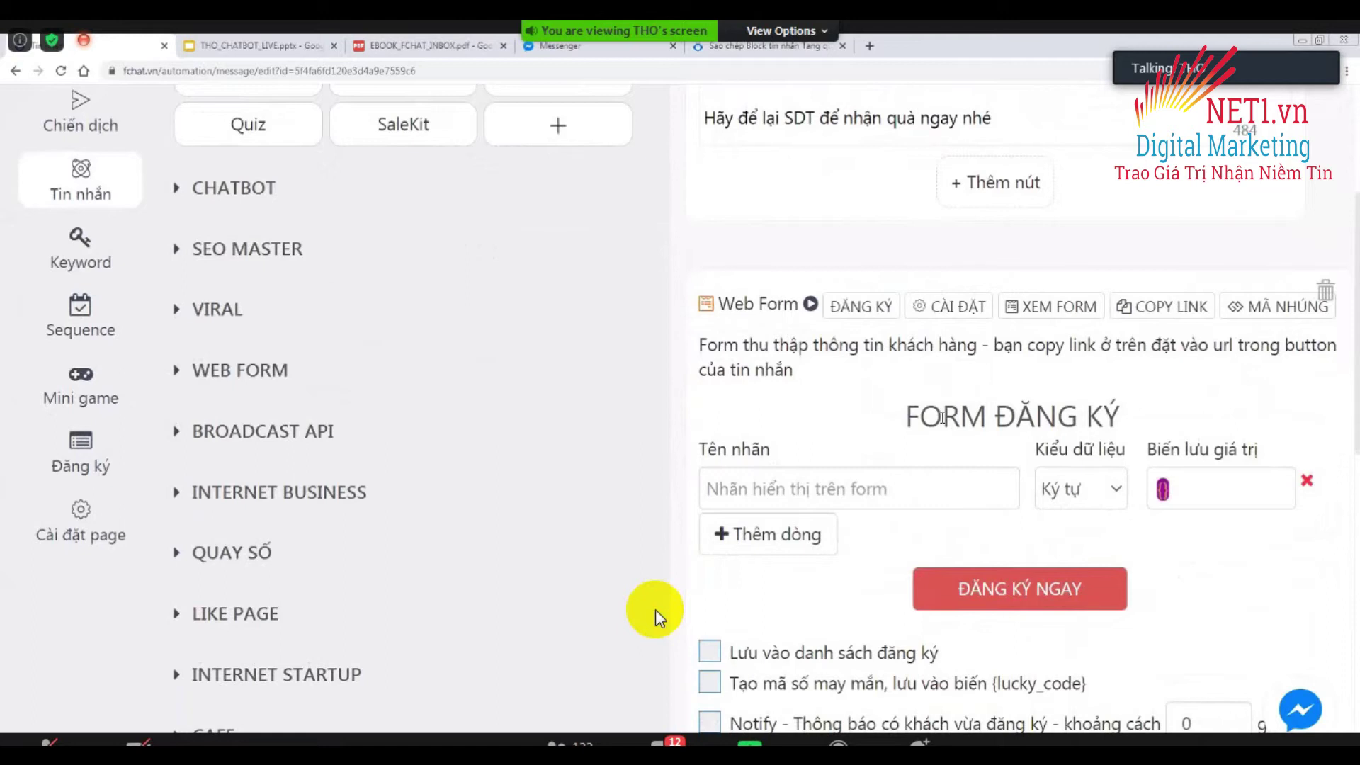
Change the form title from FORM ĐĂNG KÝ to ĐĂNG KÝ NHẬN EBOOK.
{"action": "double_click", "coordinate": [942, 418]}
{"action": "key", "text": "BackSpace"}
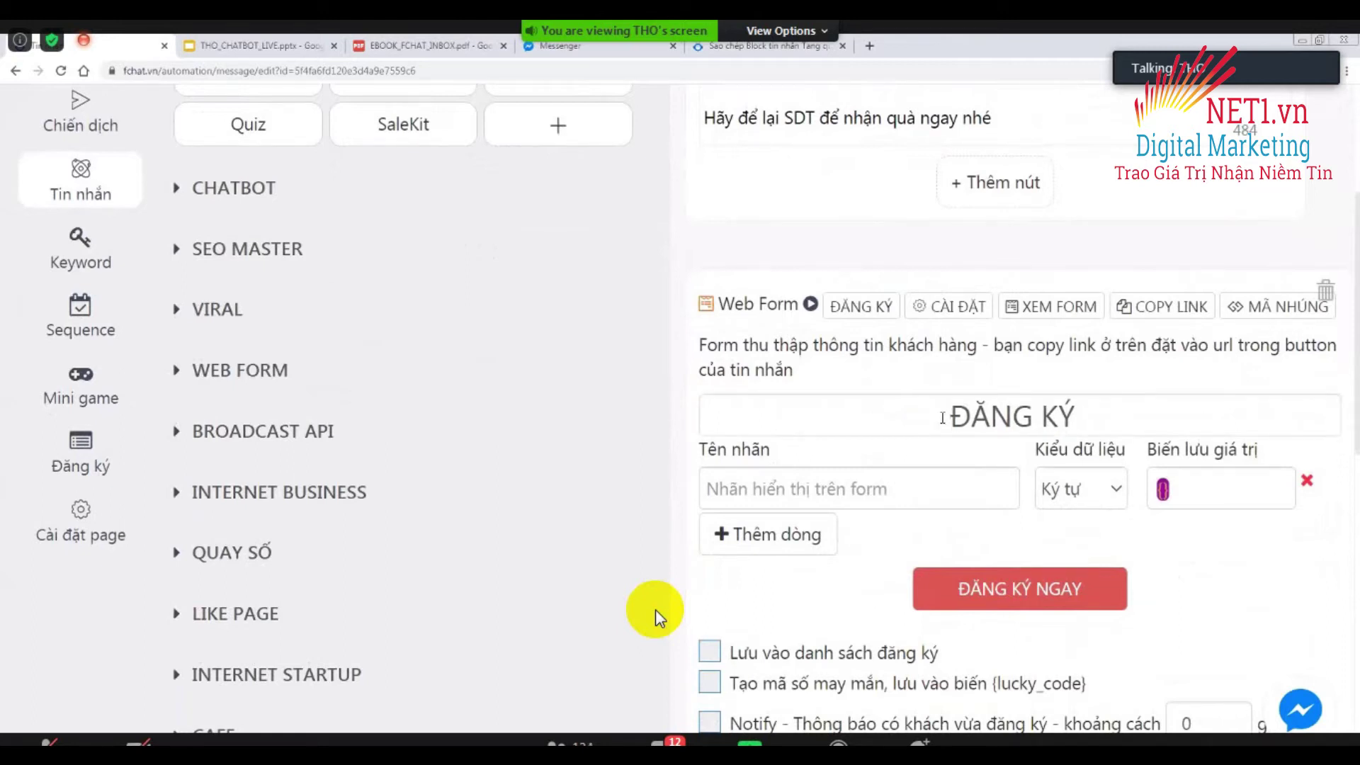
{"action": "type", "text": "NHẬN EBOOK"}
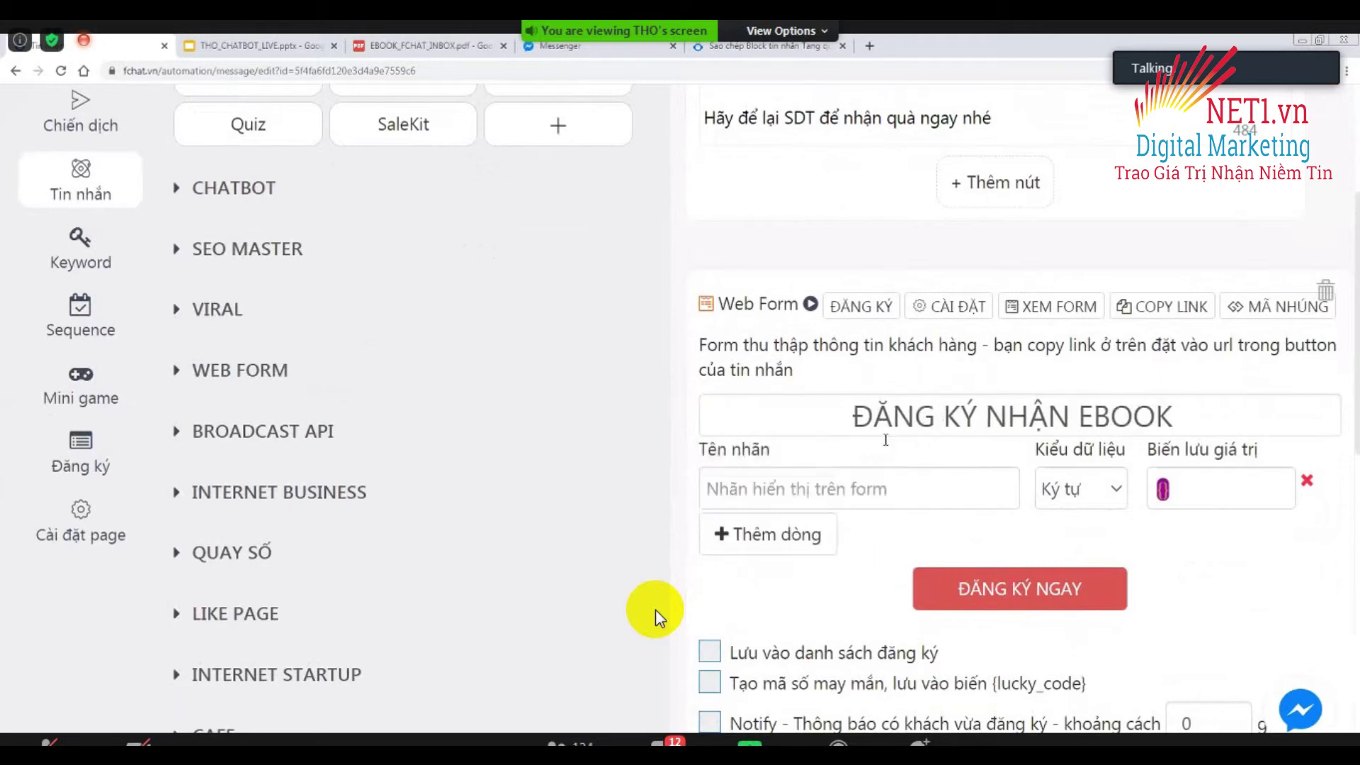
{"action": "scroll", "coordinate": [655, 617], "scroll_direction": "down", "scroll_amount": 3}
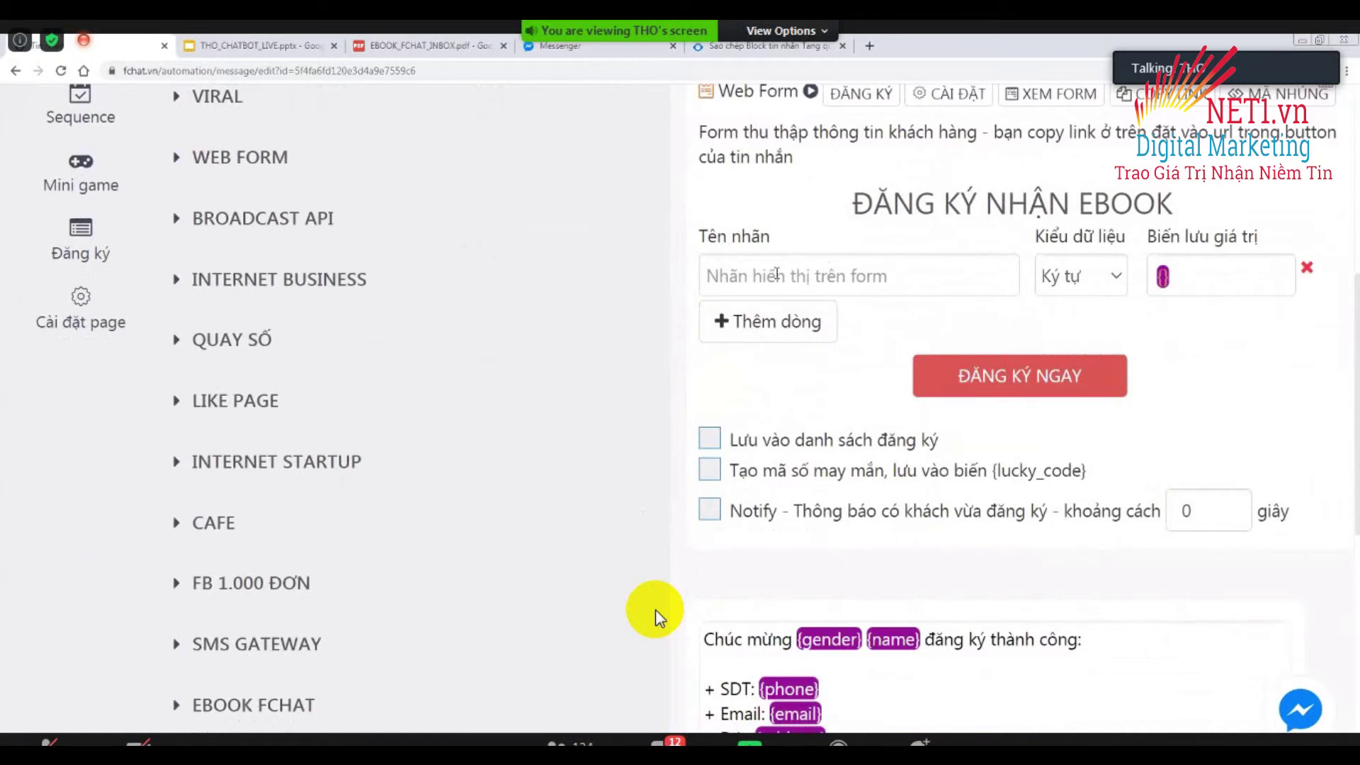
Label the first form fields Họ và tên, Email and Số điện thoại.
{"action": "left_click", "coordinate": [732, 264]}
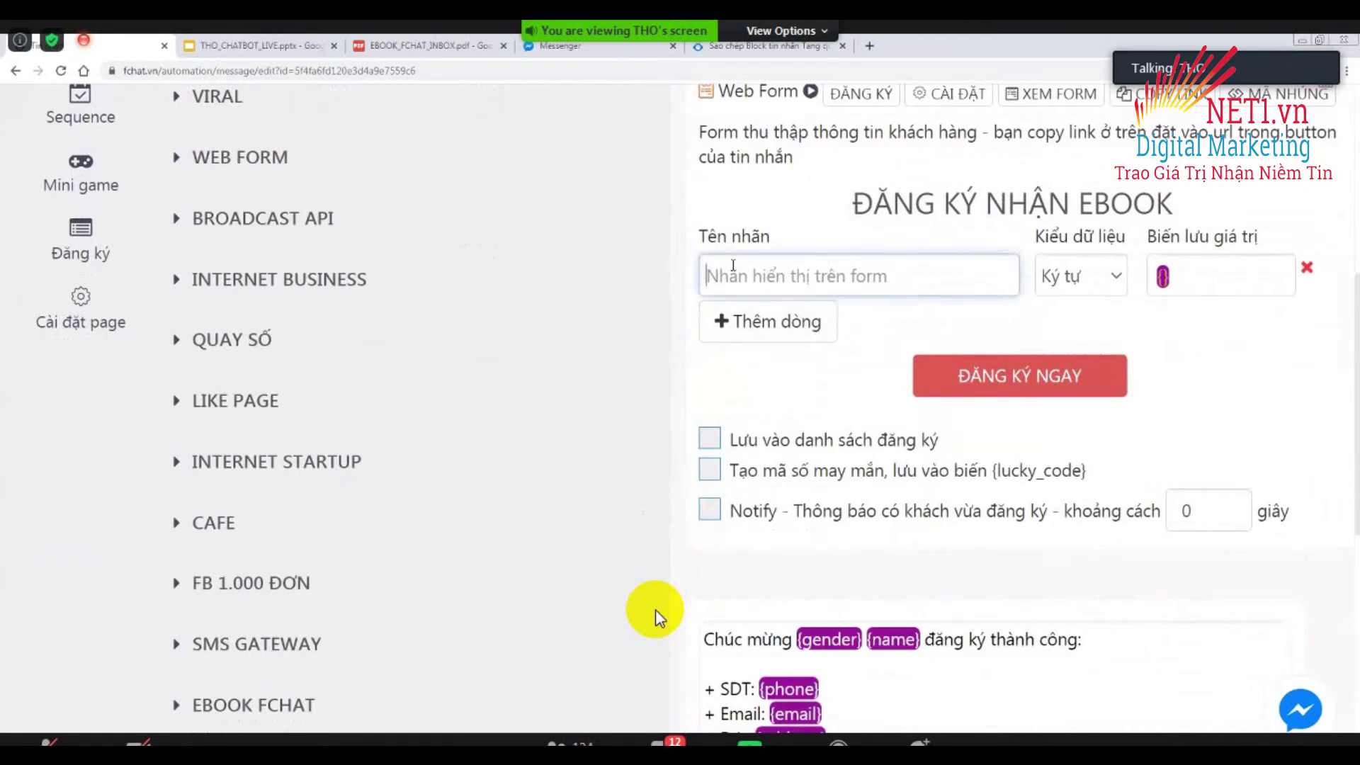
{"action": "type", "text": "Ho"}
{"action": "type", "text": "j vaf teen"}
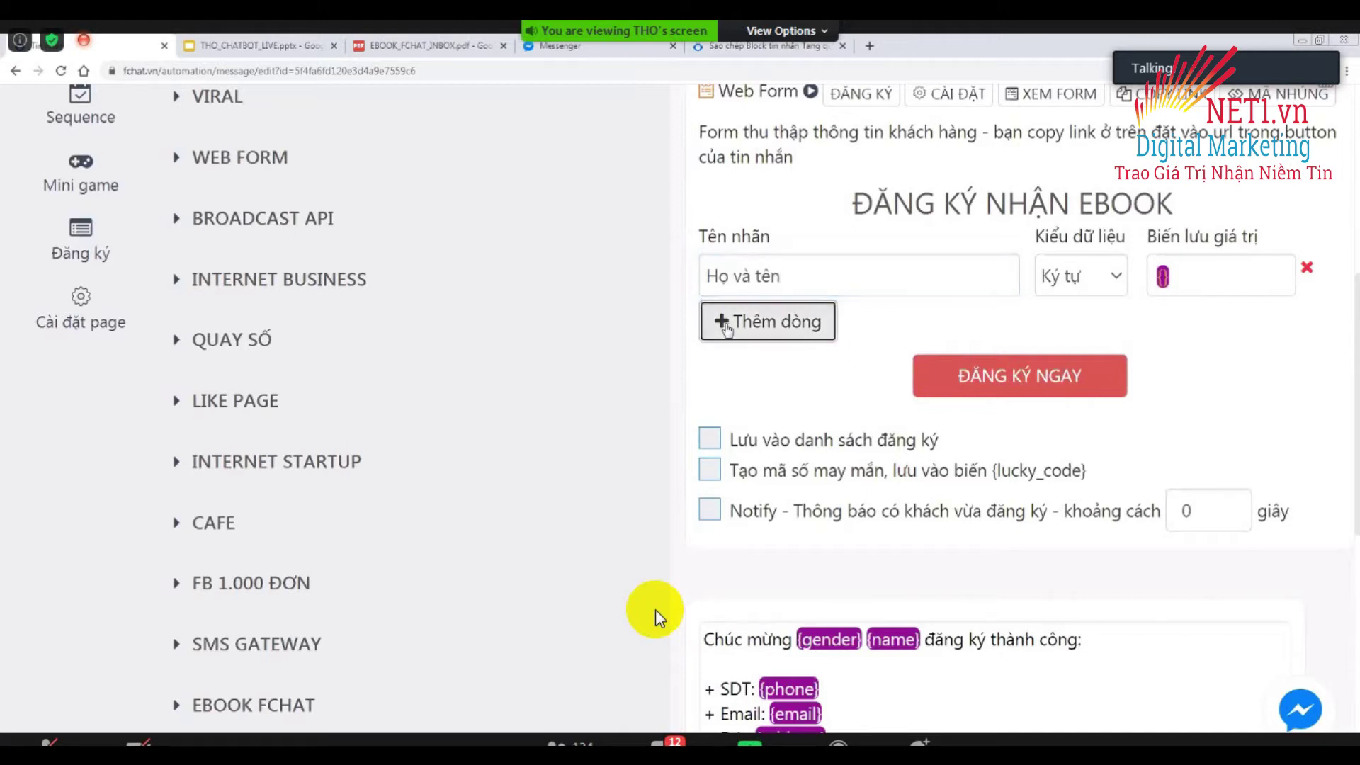
{"action": "left_click", "coordinate": [779, 323]}
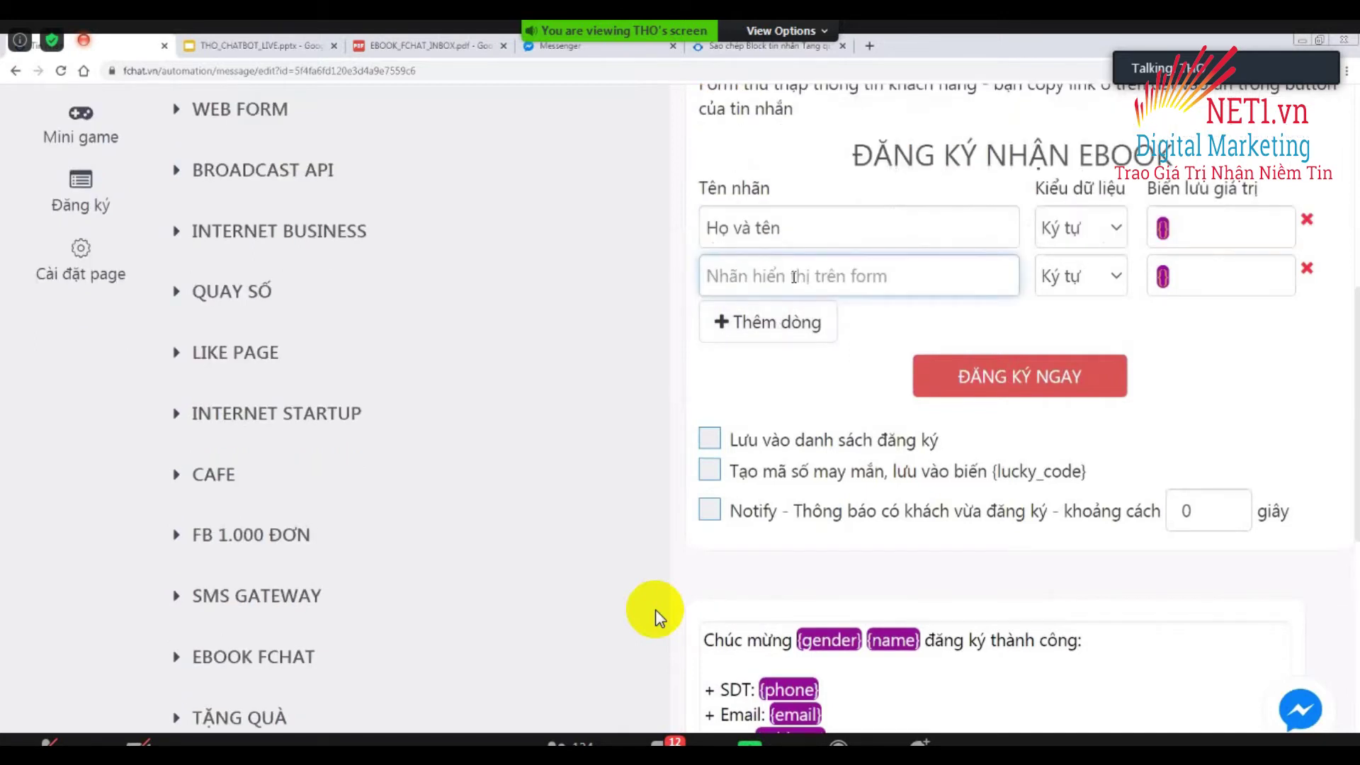
{"action": "type", "text": "Email"}
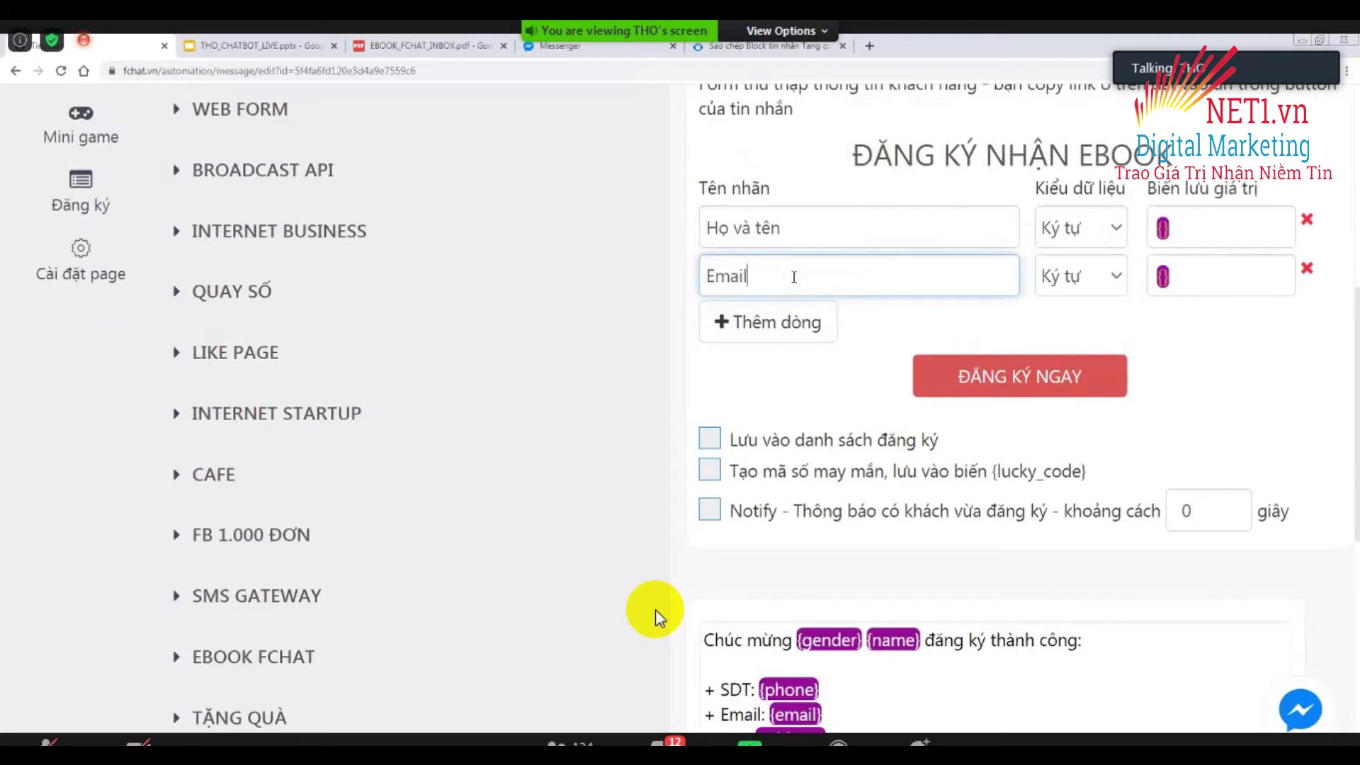
{"action": "left_click", "coordinate": [775, 321]}
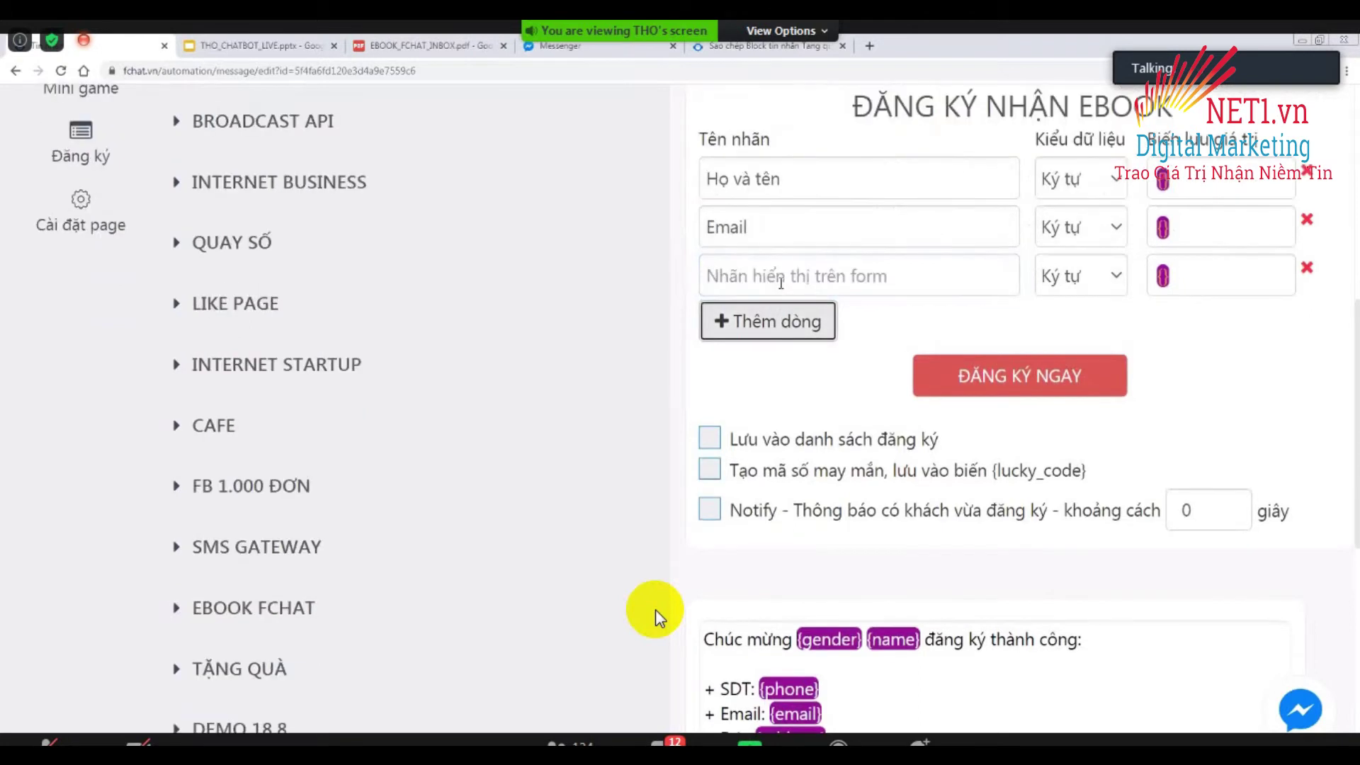
{"action": "type", "text": "Số điện thoa"}
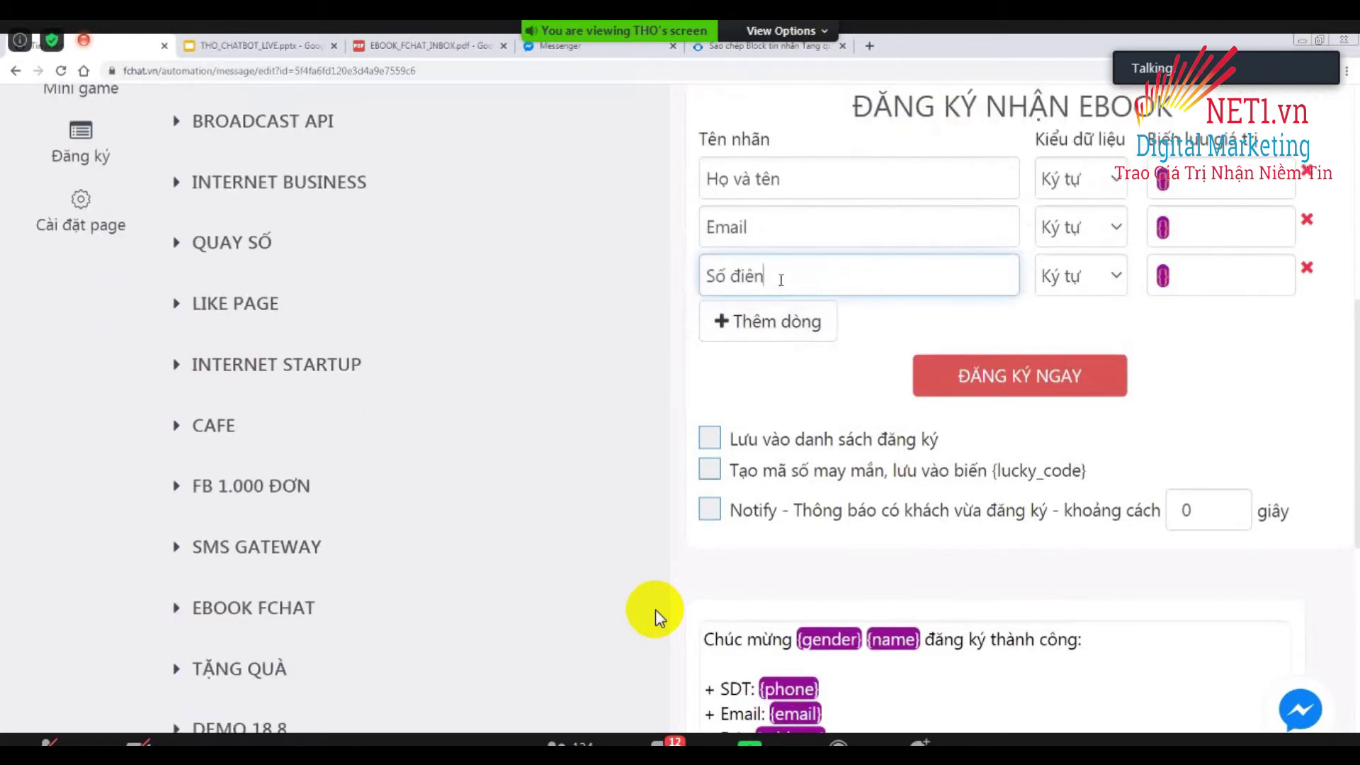
{"action": "type", "text": "i"}
Add fields labelled Ngày sinh, Tỉnh thành and Quận huyện.
{"action": "left_click", "coordinate": [765, 330]}
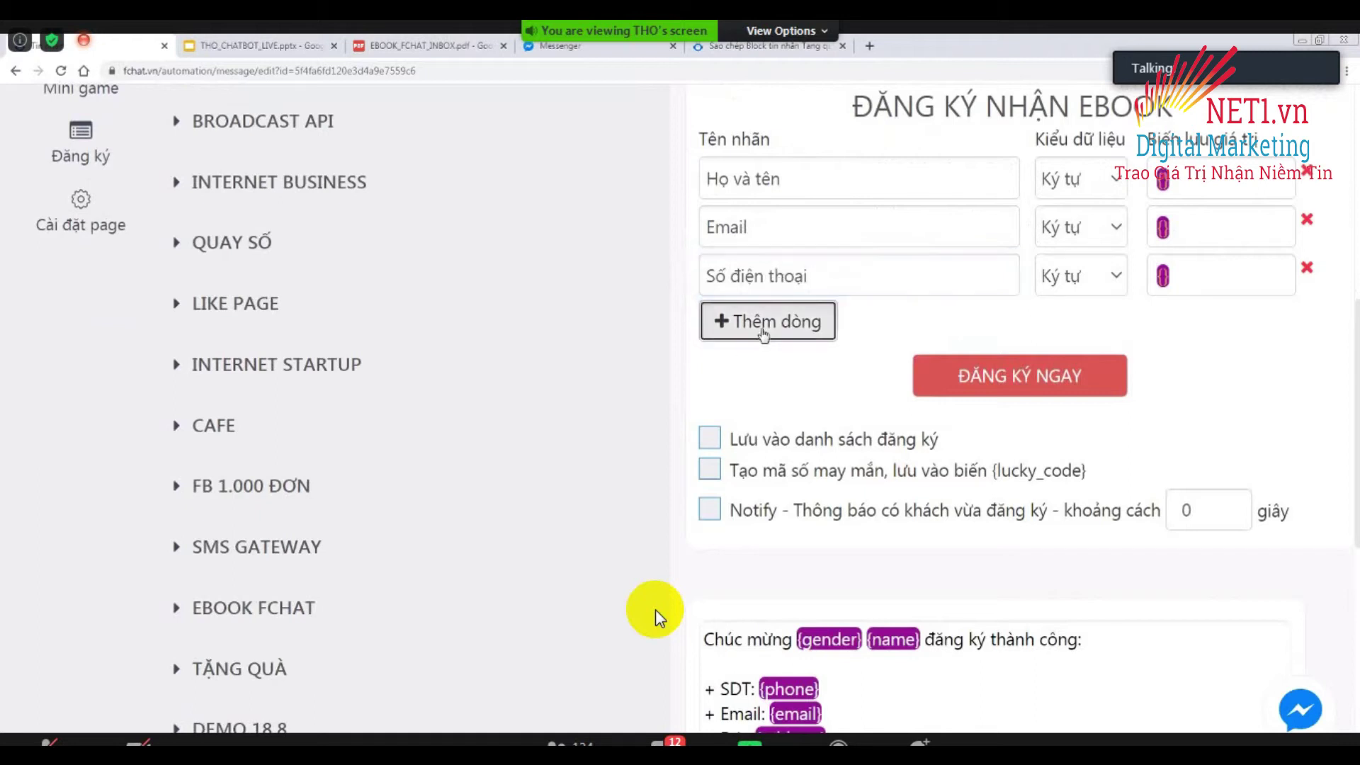
{"action": "left_click", "coordinate": [802, 282]}
{"action": "type", "text": "N"}
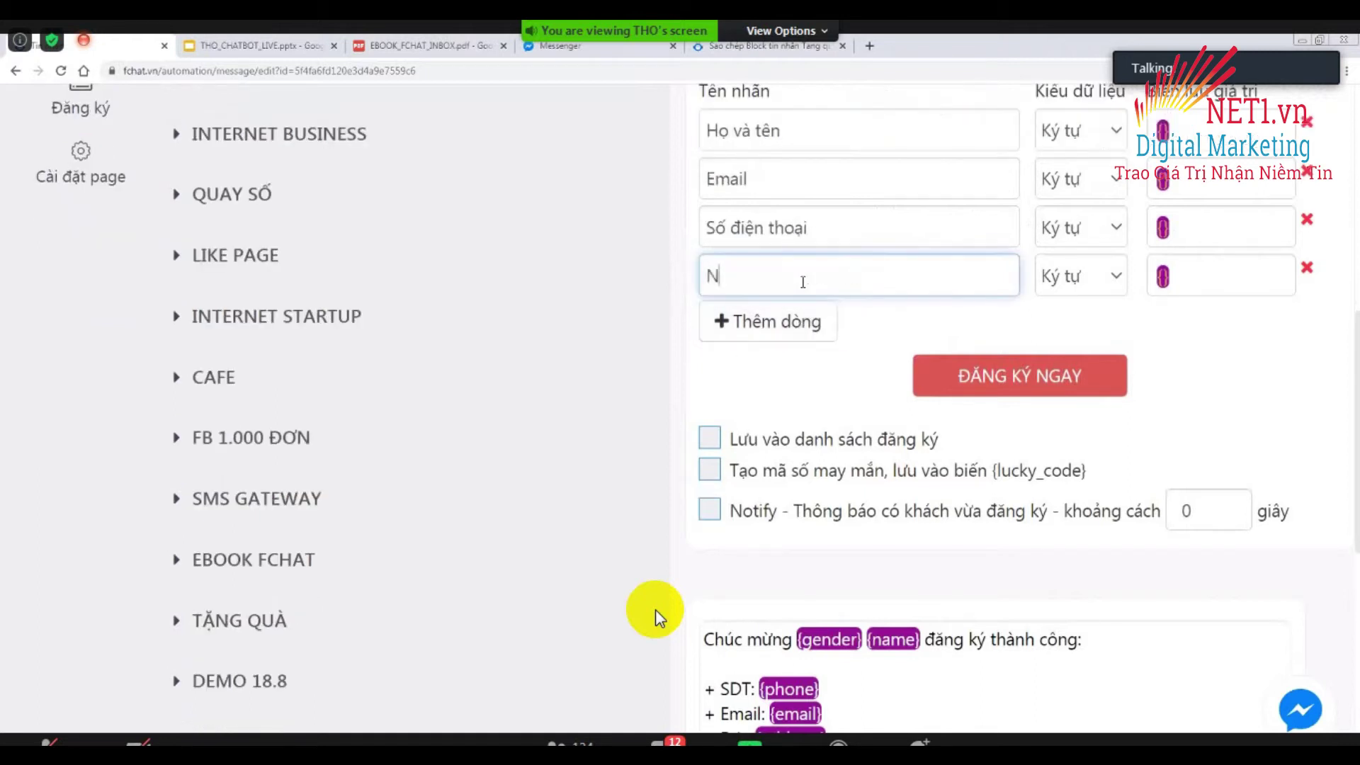
{"action": "type", "text": "gày sinh"}
{"action": "left_click", "coordinate": [806, 312]}
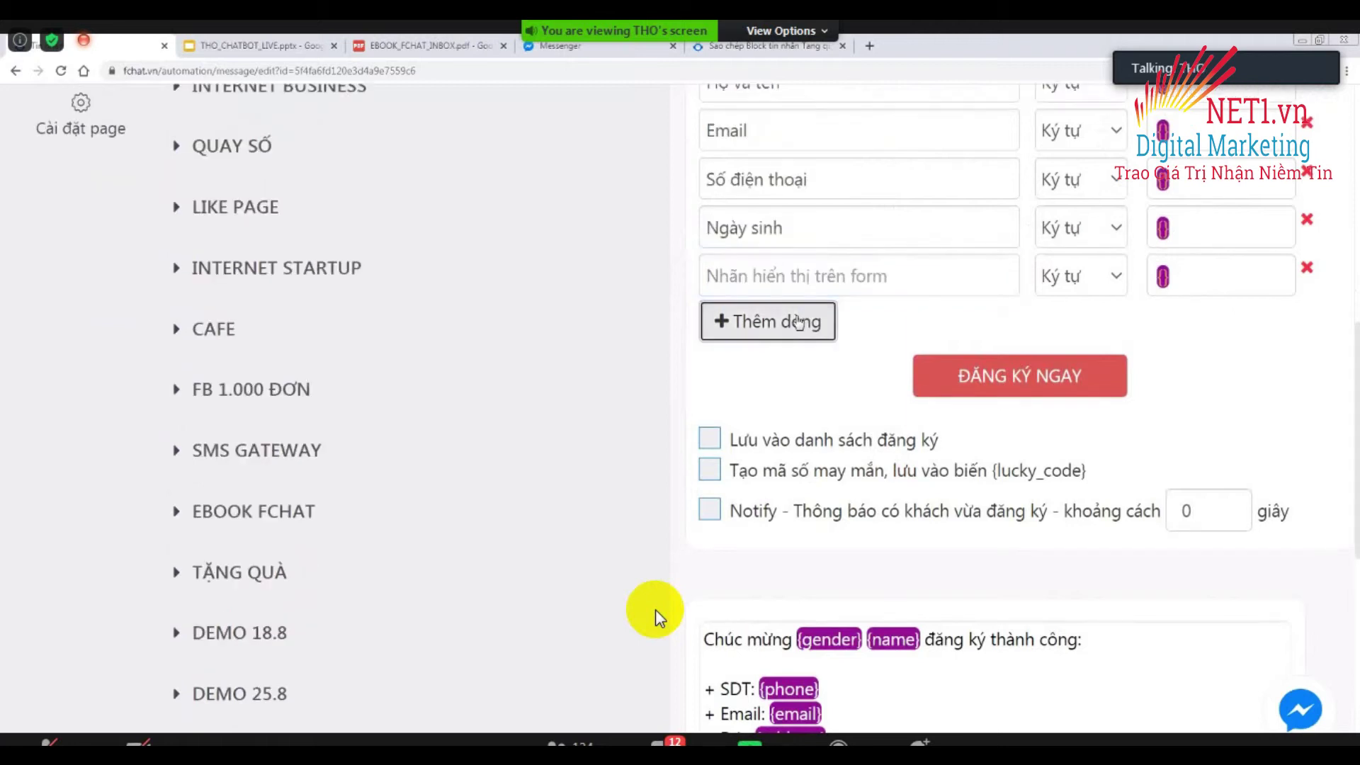
{"action": "left_click", "coordinate": [803, 276]}
{"action": "type", "text": "Tinh thanh"}
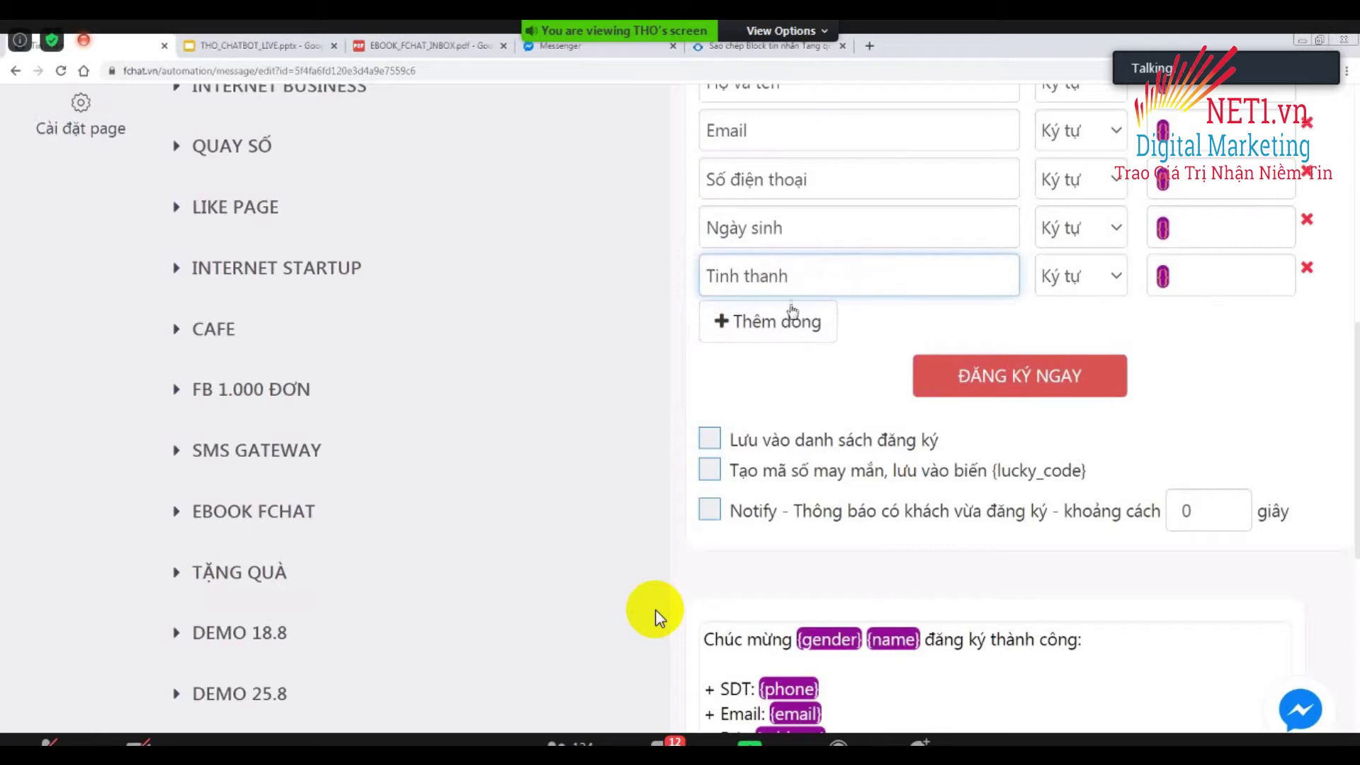
{"action": "left_click", "coordinate": [792, 312]}
{"action": "left_click", "coordinate": [800, 280]}
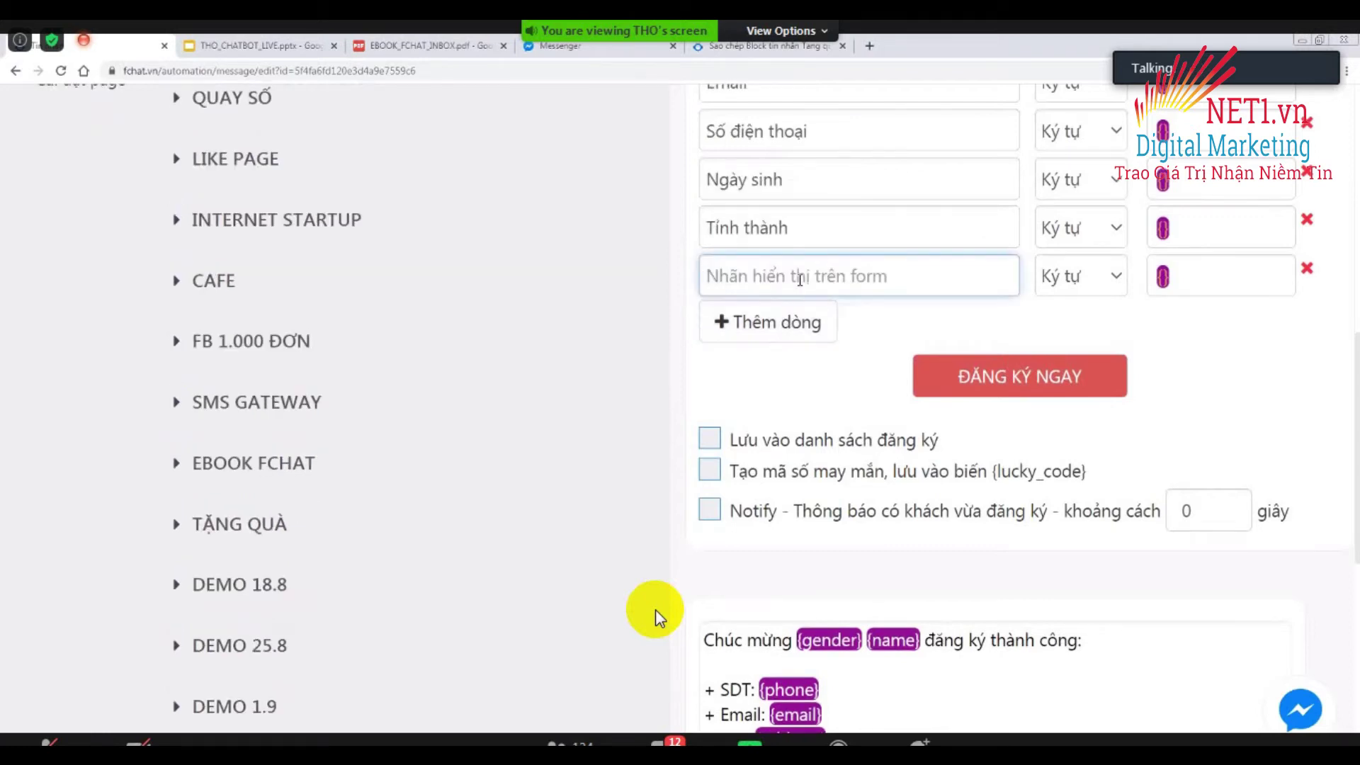
{"action": "type", "text": "Quân huyện"}
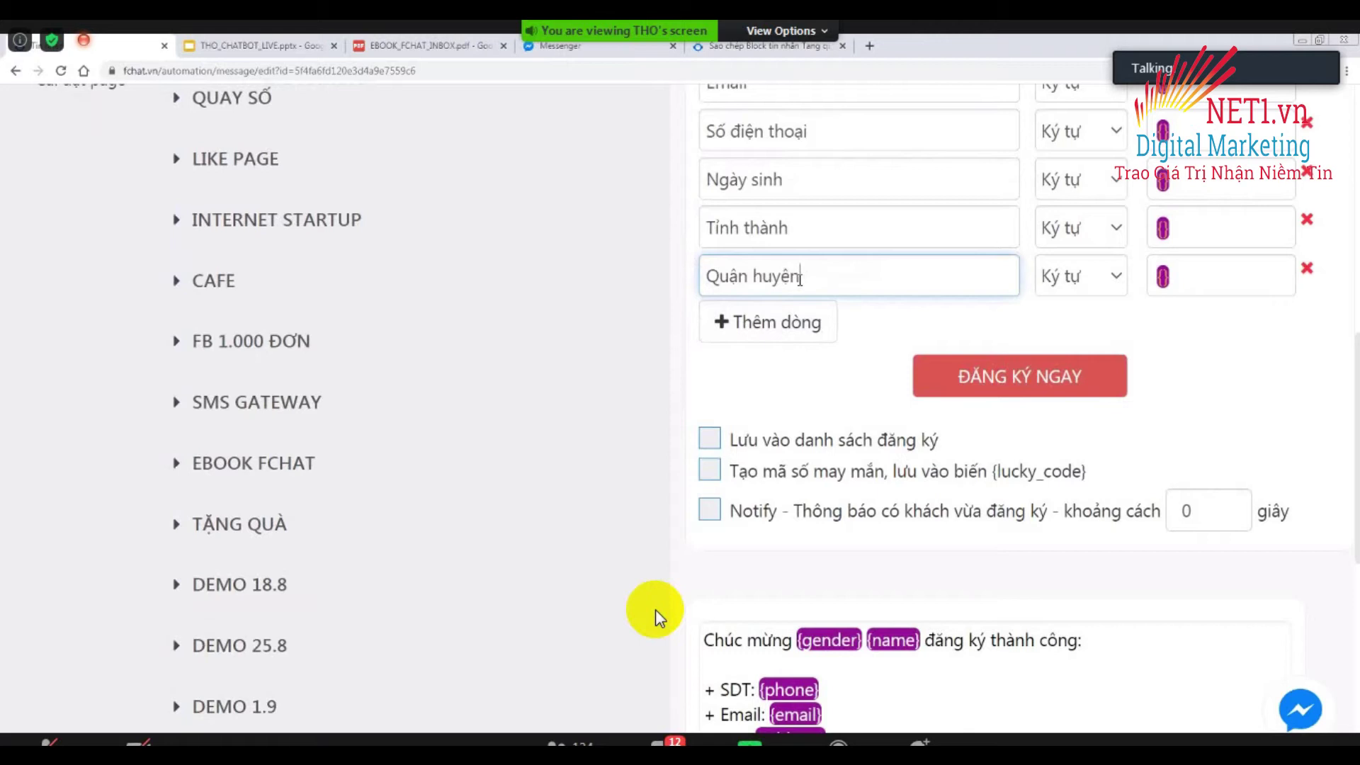
Add the last two fields, Địa chỉ and Chọn màu.
{"action": "left_click", "coordinate": [779, 323]}
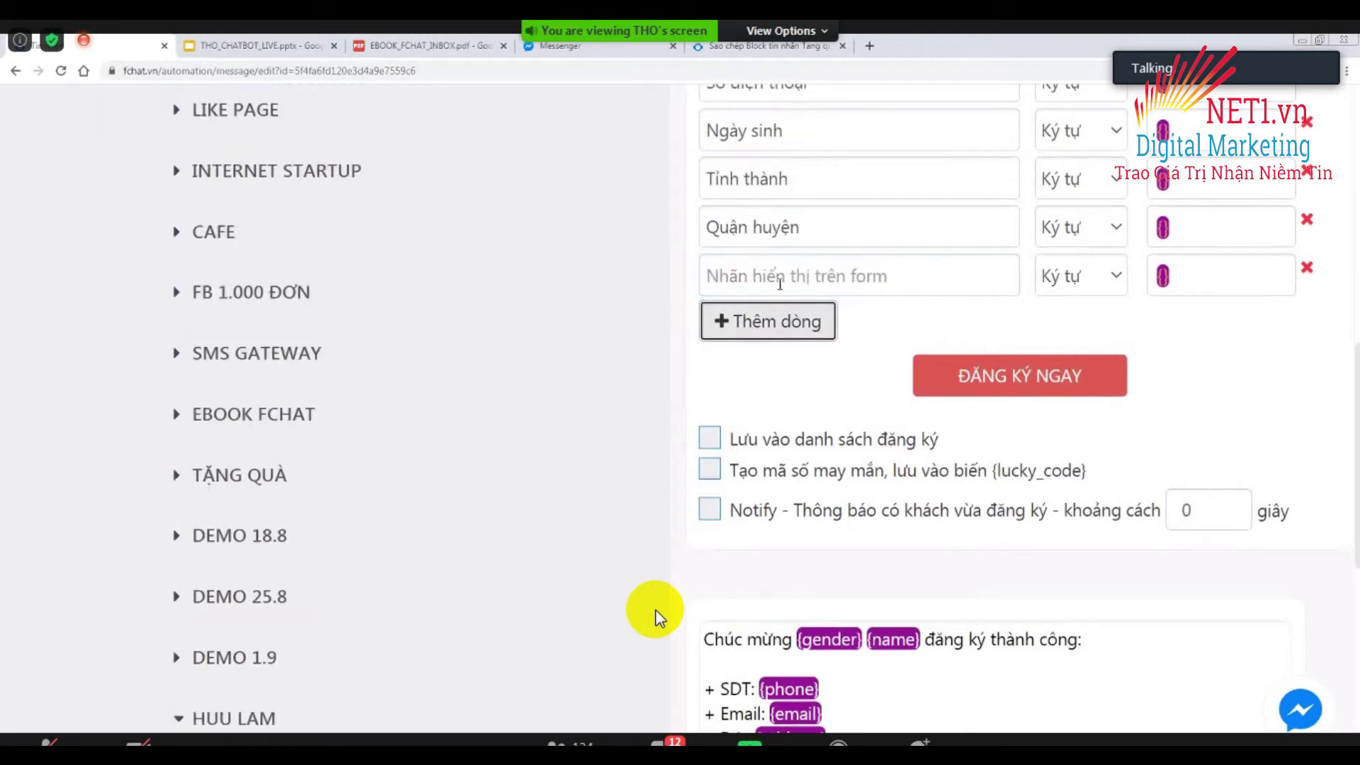
{"action": "left_click", "coordinate": [780, 284]}
{"action": "type", "text": "Địa chỉ"}
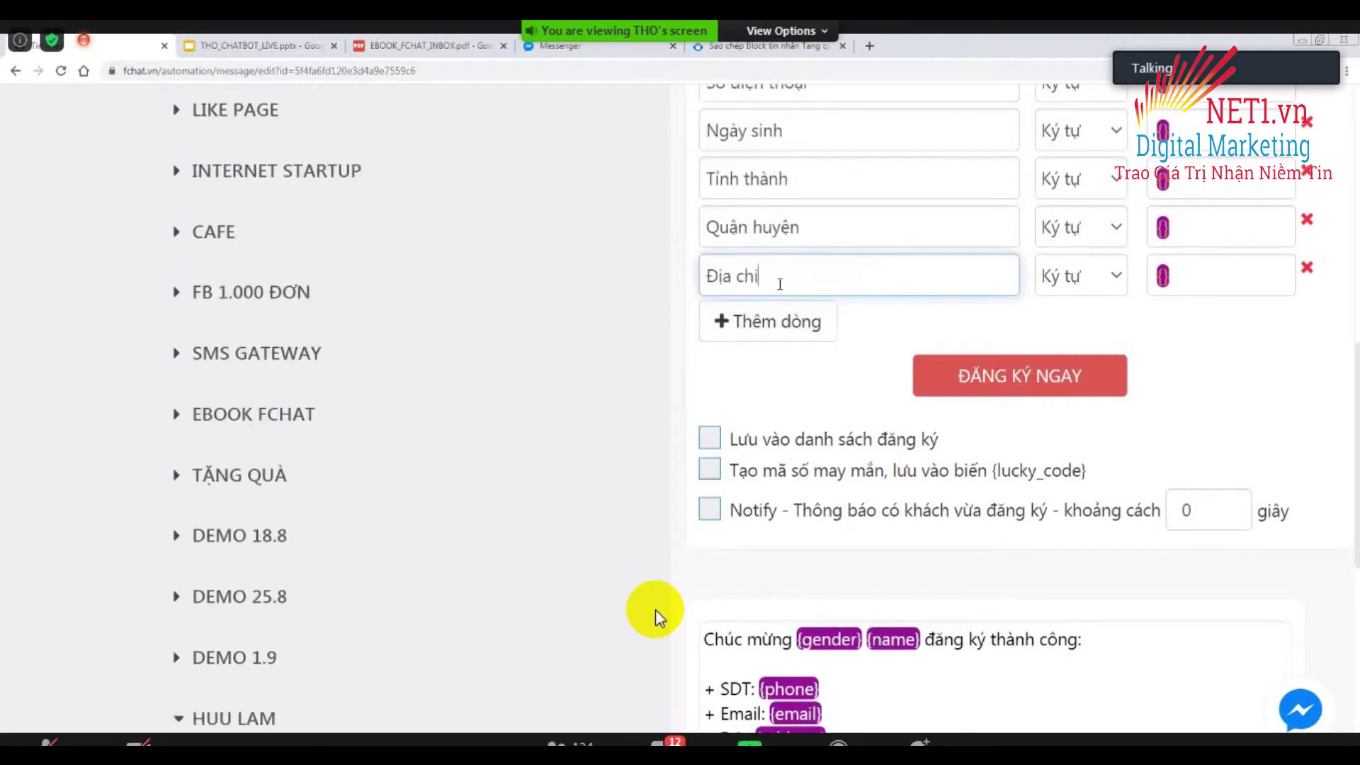
{"action": "left_click", "coordinate": [772, 332]}
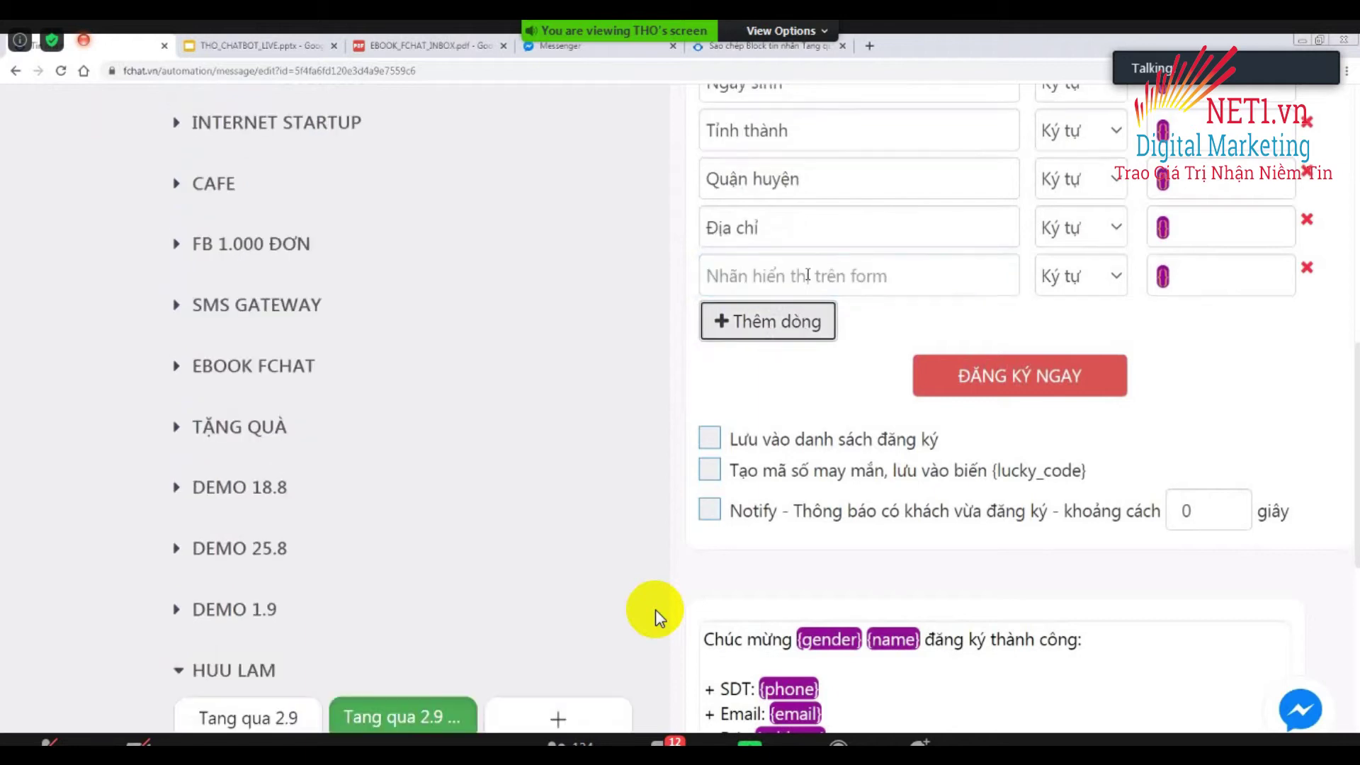
{"action": "left_click", "coordinate": [807, 275]}
{"action": "scroll", "coordinate": [808, 273], "scroll_direction": "up", "scroll_amount": 5}
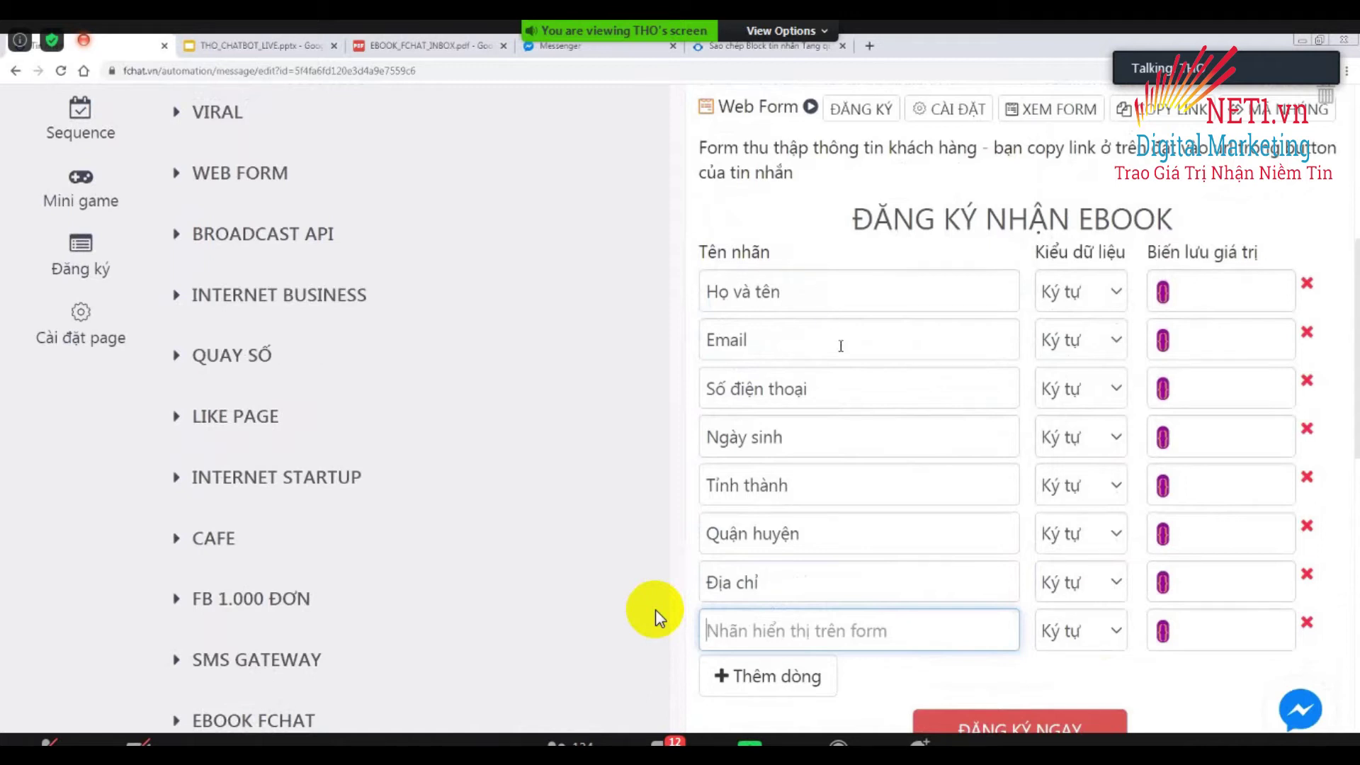
{"action": "scroll", "coordinate": [837, 428], "scroll_direction": "down", "scroll_amount": 1}
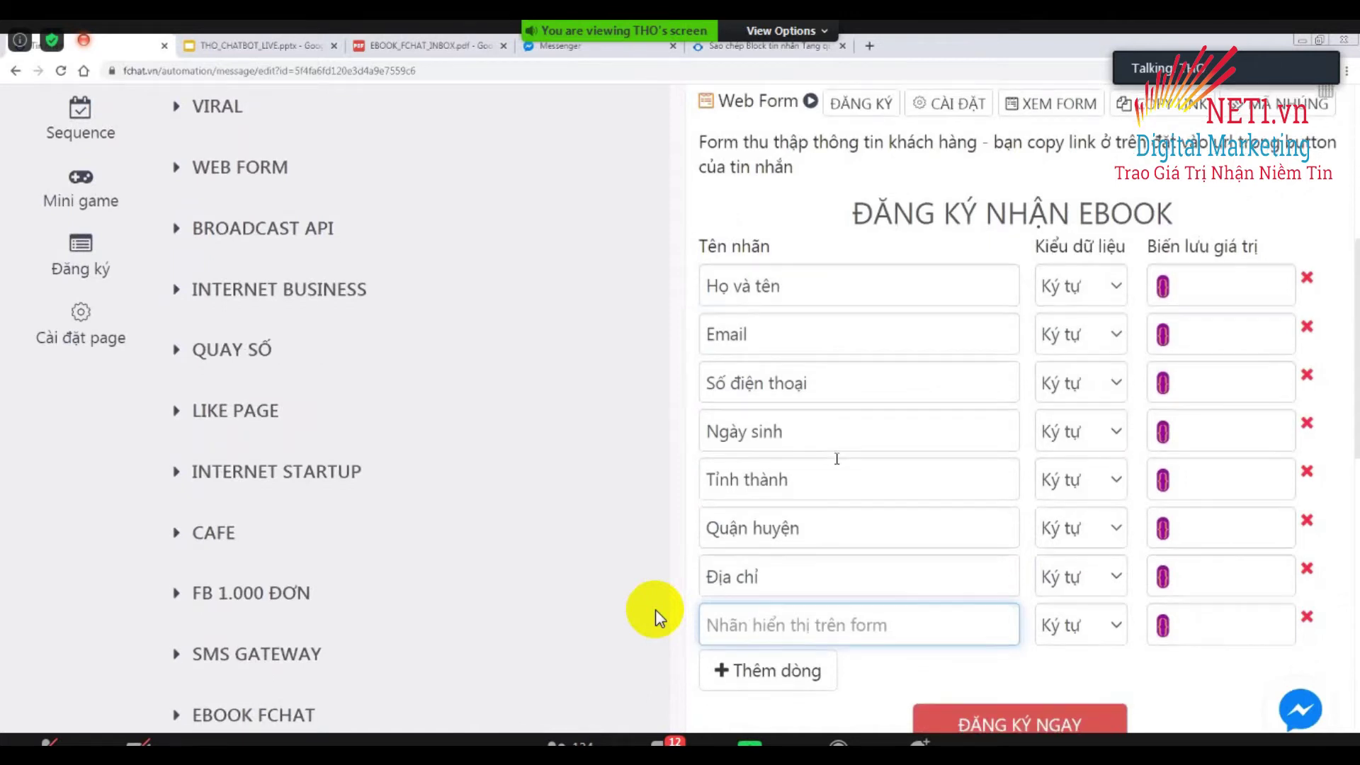
{"action": "scroll", "coordinate": [836, 460], "scroll_direction": "down", "scroll_amount": 2}
{"action": "type", "text": "Chọn "}
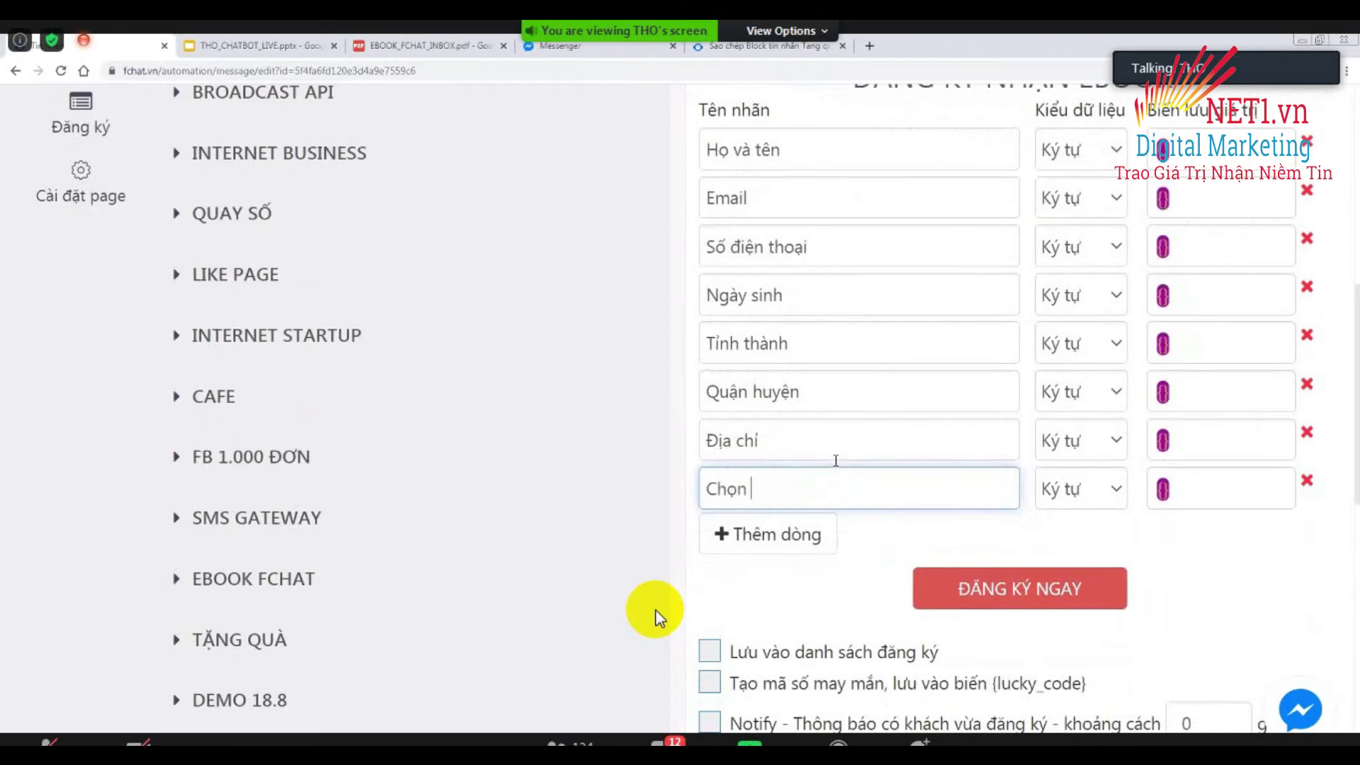
{"action": "type", "text": "mauf"}
{"action": "left_click", "coordinate": [642, 500]}
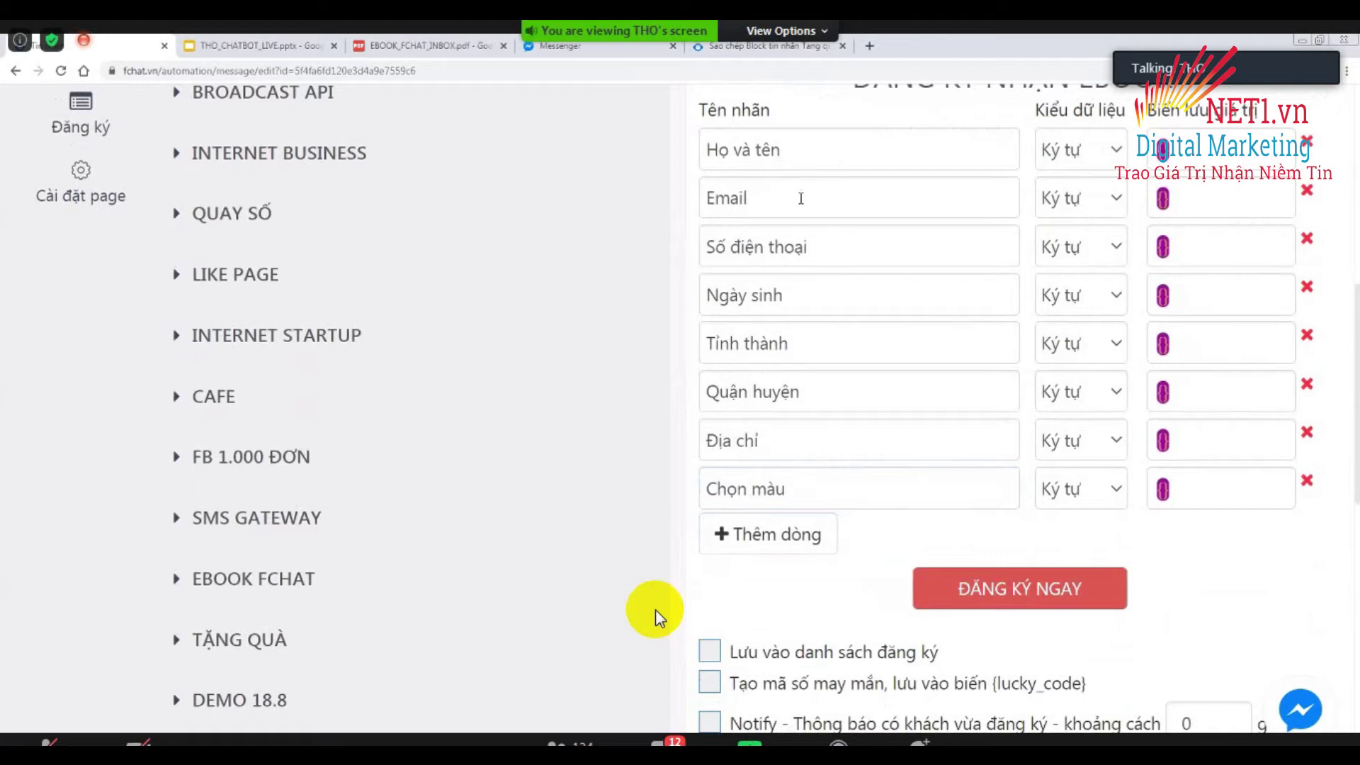
{"action": "scroll", "coordinate": [798, 201], "scroll_direction": "up", "scroll_amount": 3}
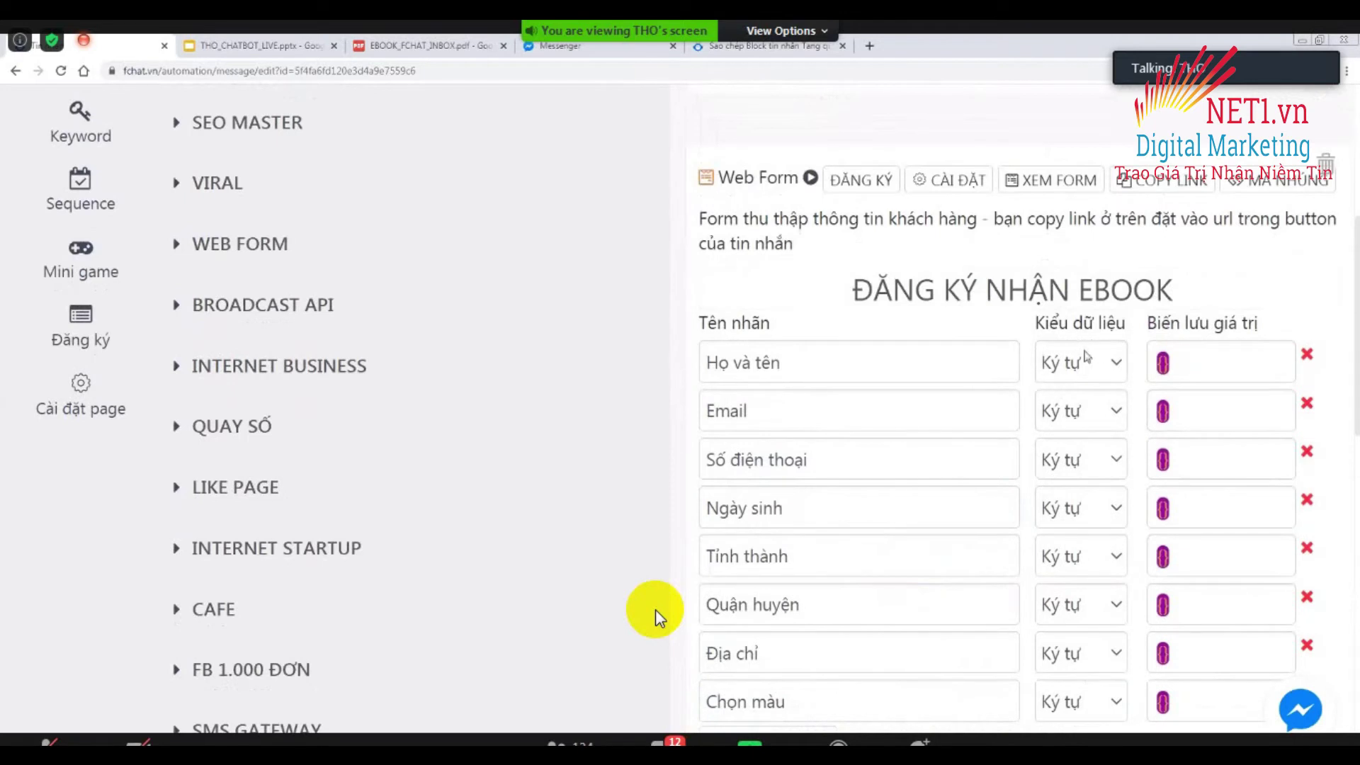
Set the Email, Số điện thoại and Ngày sinh fields to types Email, Dãy số and dd/mm/yyyy.
{"action": "left_click", "coordinate": [1058, 409]}
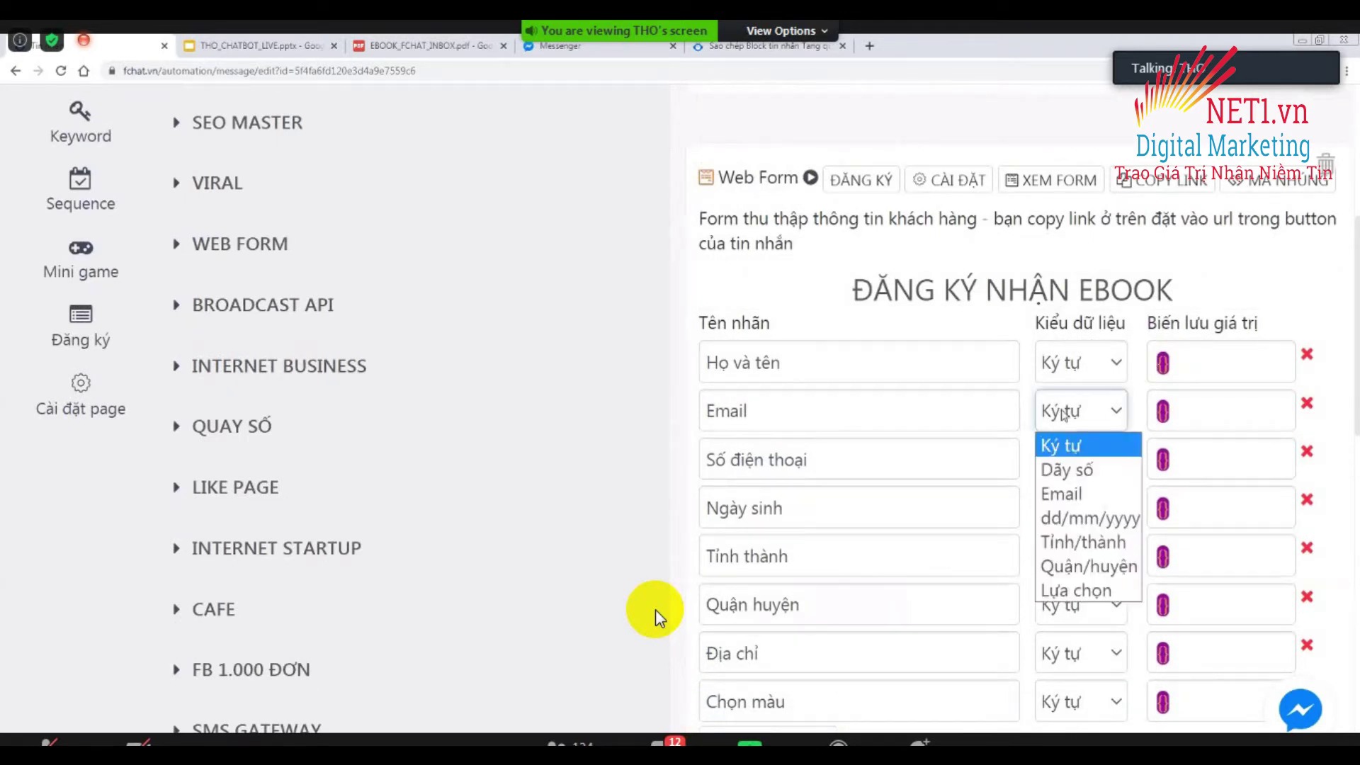
{"action": "left_click", "coordinate": [1070, 494]}
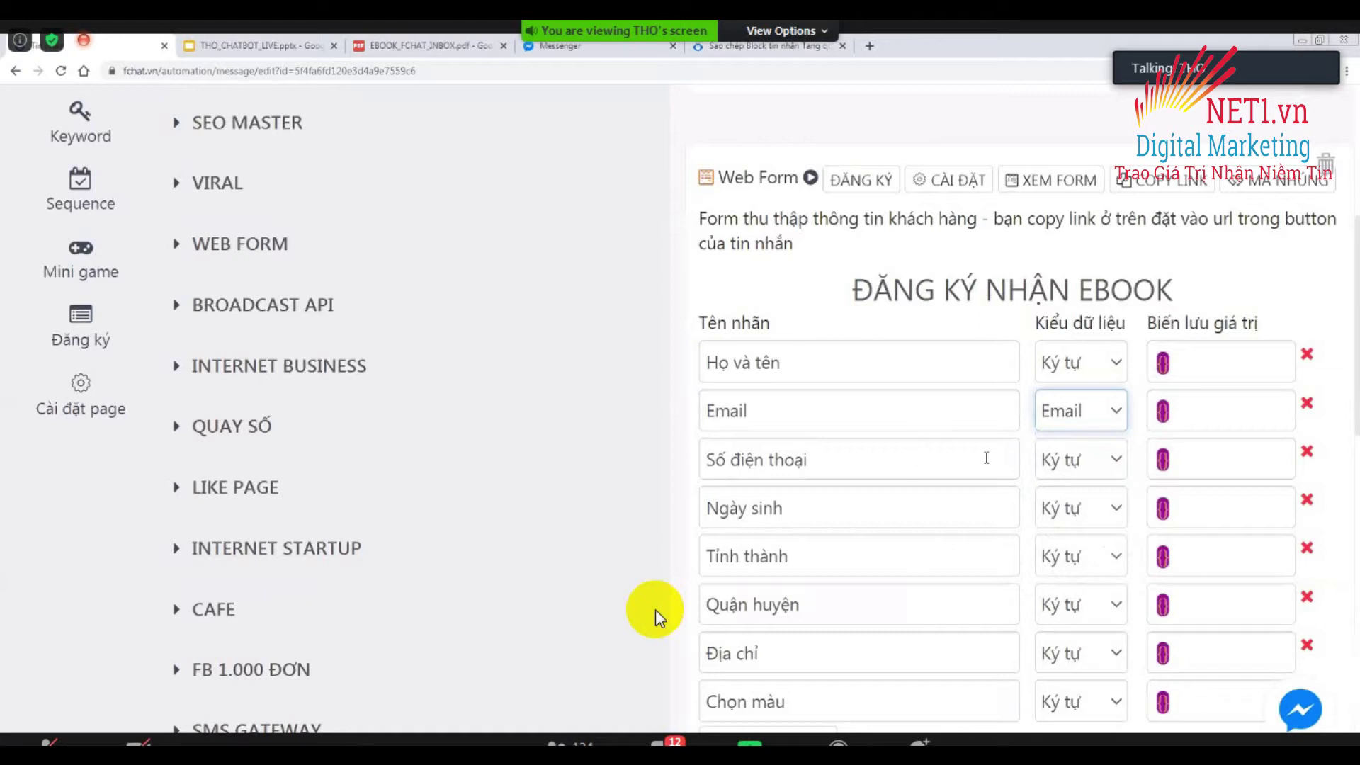
{"action": "left_click", "coordinate": [1061, 460]}
{"action": "left_click", "coordinate": [1068, 518]}
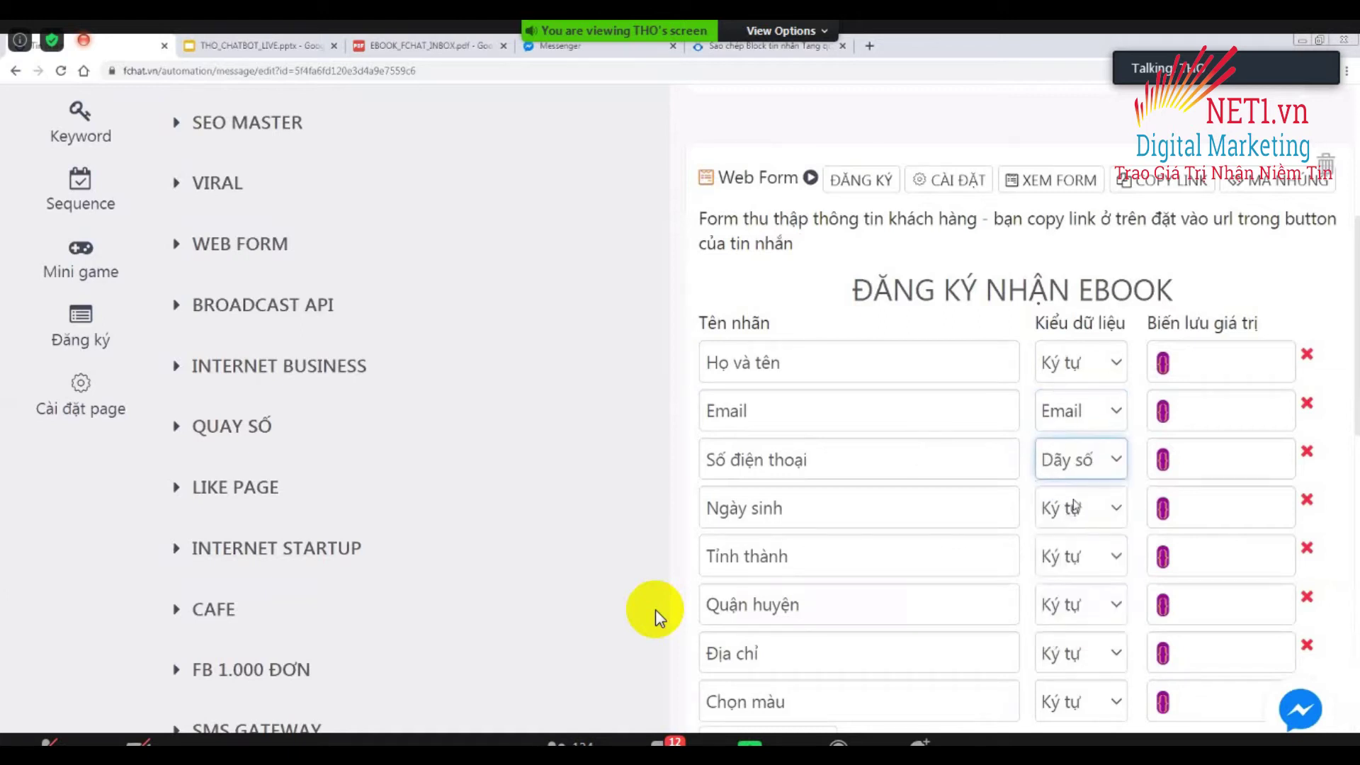
{"action": "left_click", "coordinate": [1083, 507]}
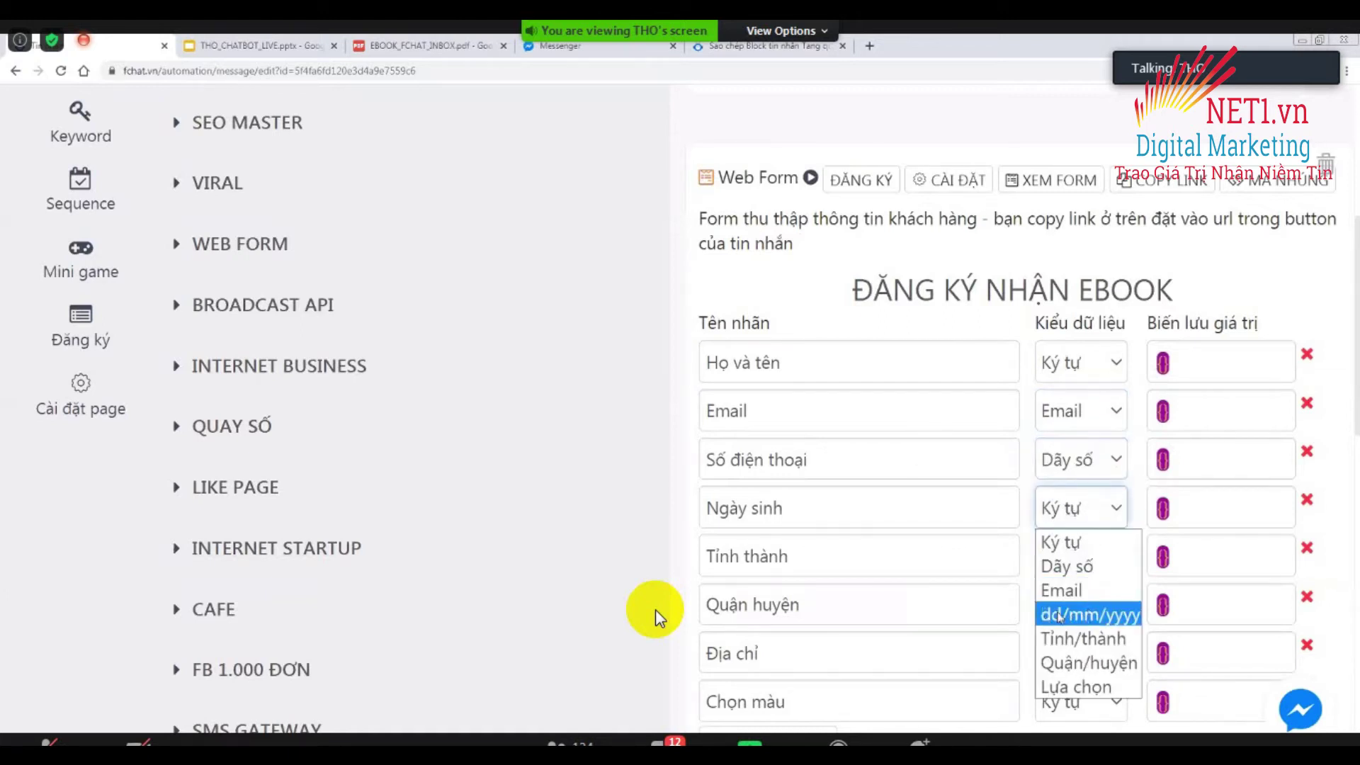
{"action": "left_click", "coordinate": [1099, 615]}
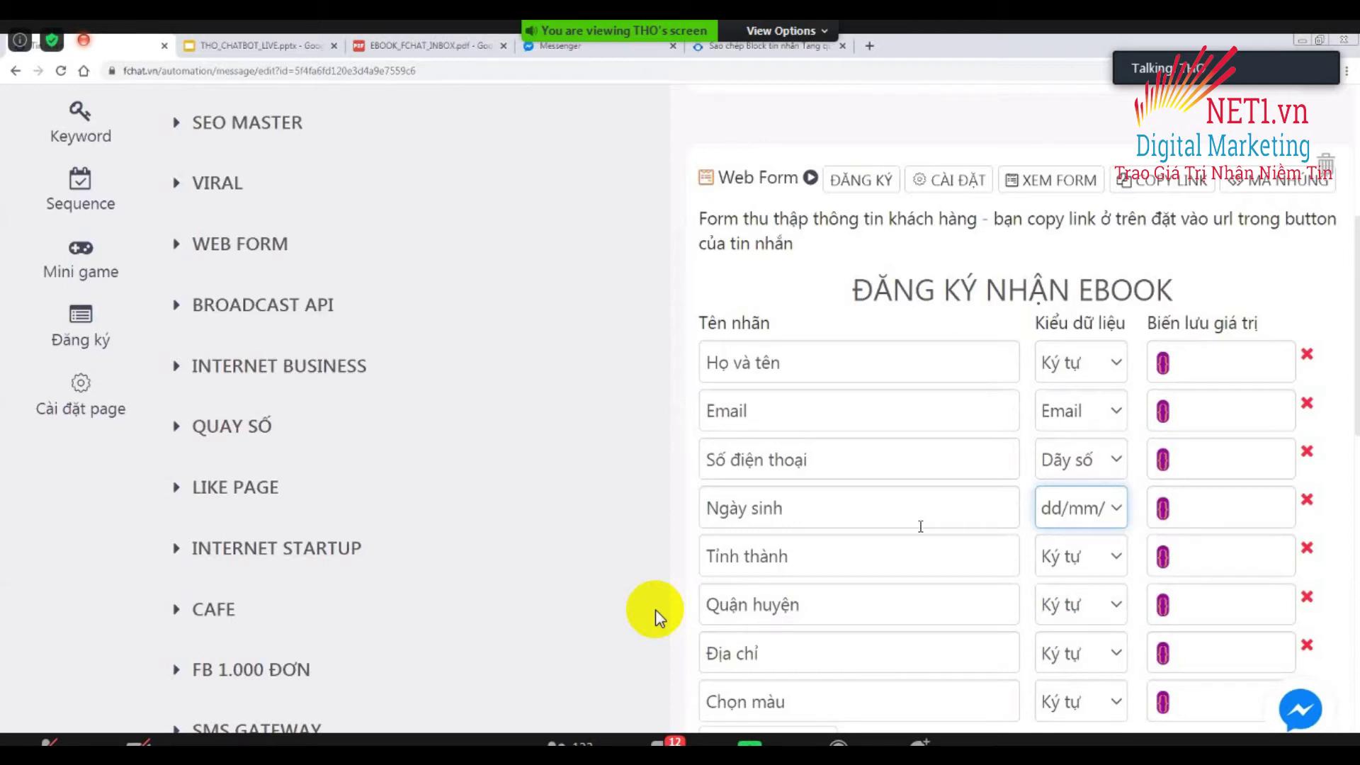
Give Tỉnh thành type Tỉnh/thành, keep Quận/huyện for Quận huyện, and make Chọn màu Lựa chọn.
{"action": "scroll", "coordinate": [911, 531], "scroll_direction": "down", "scroll_amount": 3}
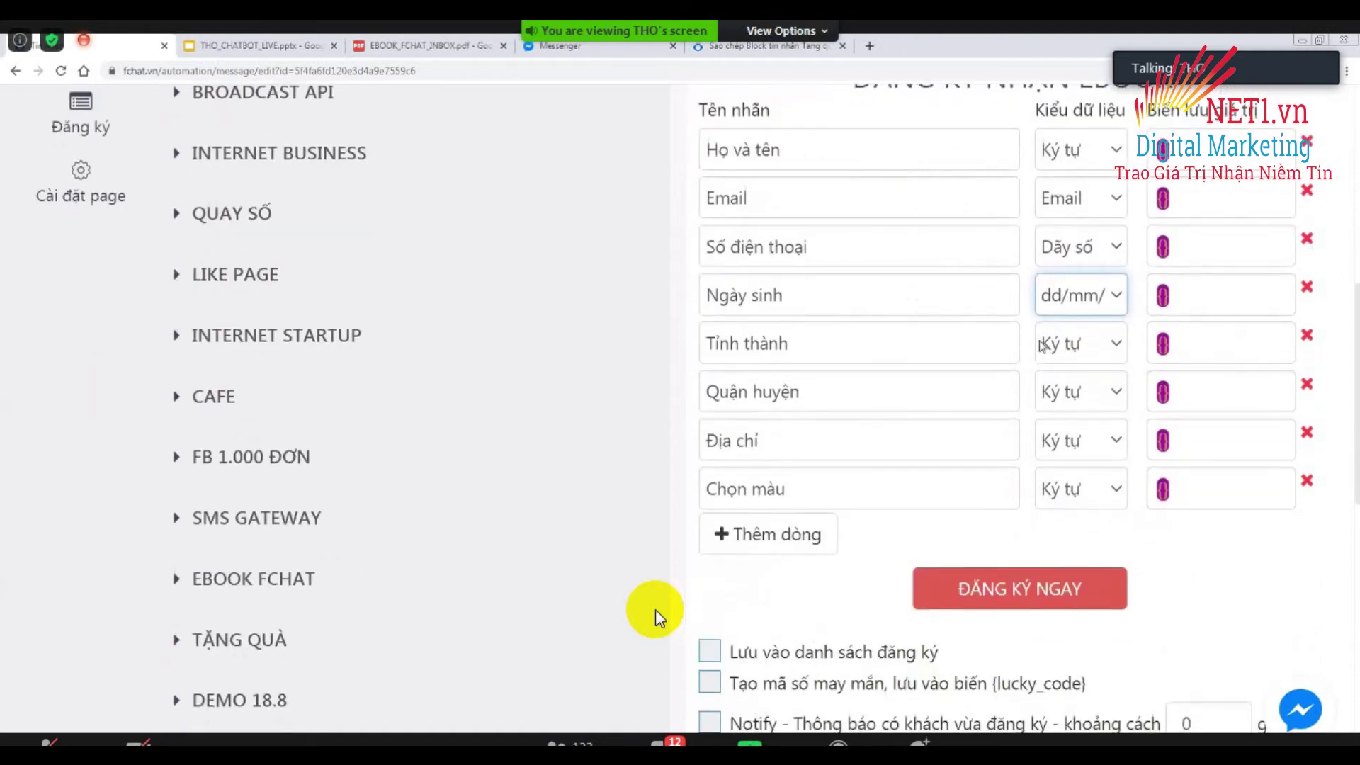
{"action": "left_click", "coordinate": [1077, 347]}
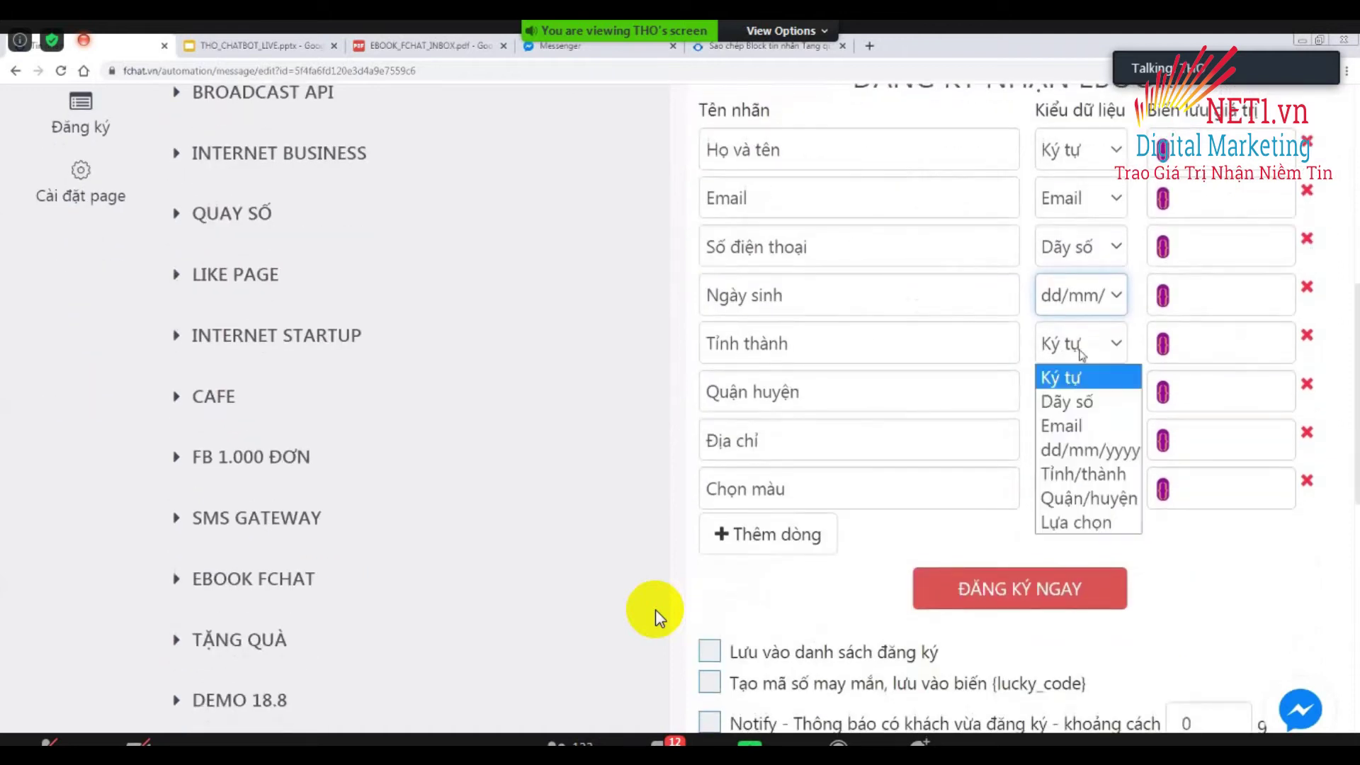
{"action": "left_click", "coordinate": [1084, 470]}
{"action": "left_click", "coordinate": [1066, 392]}
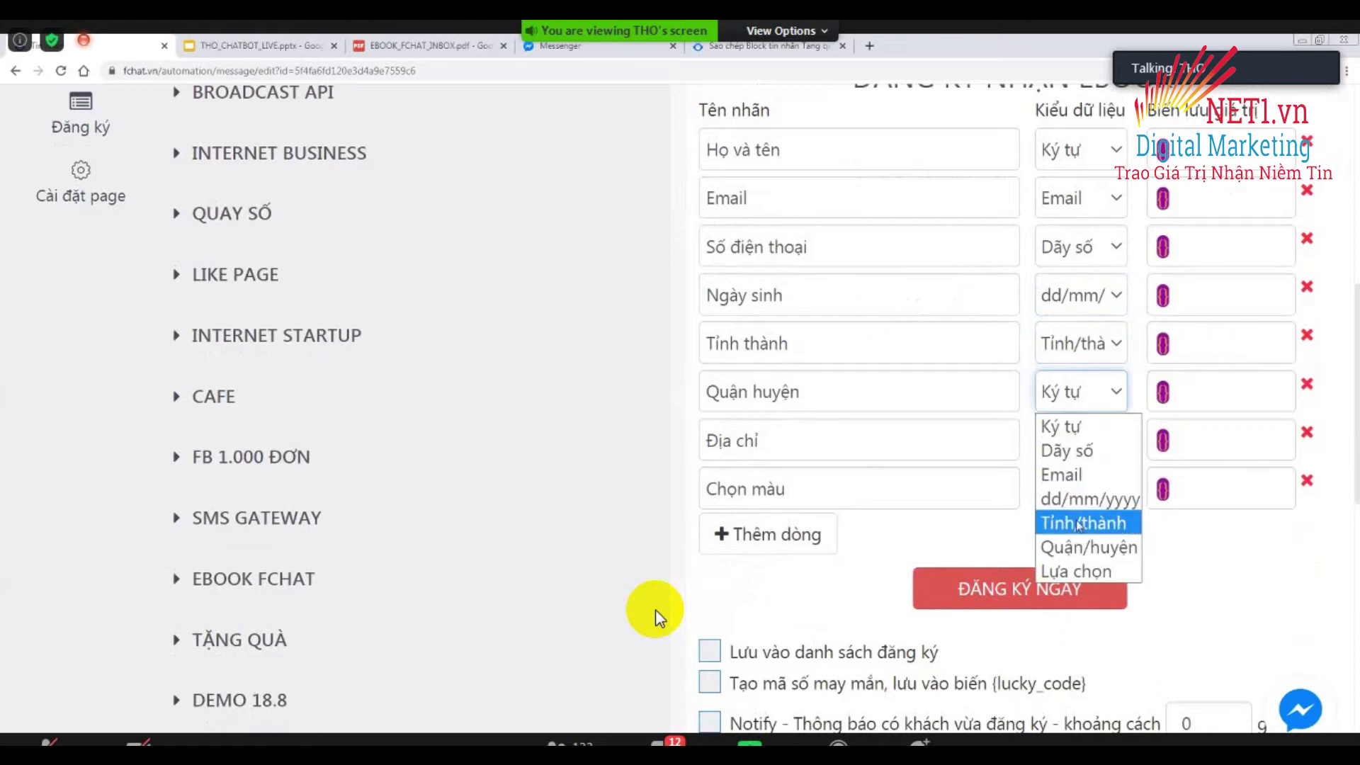
{"action": "key", "text": "Escape"}
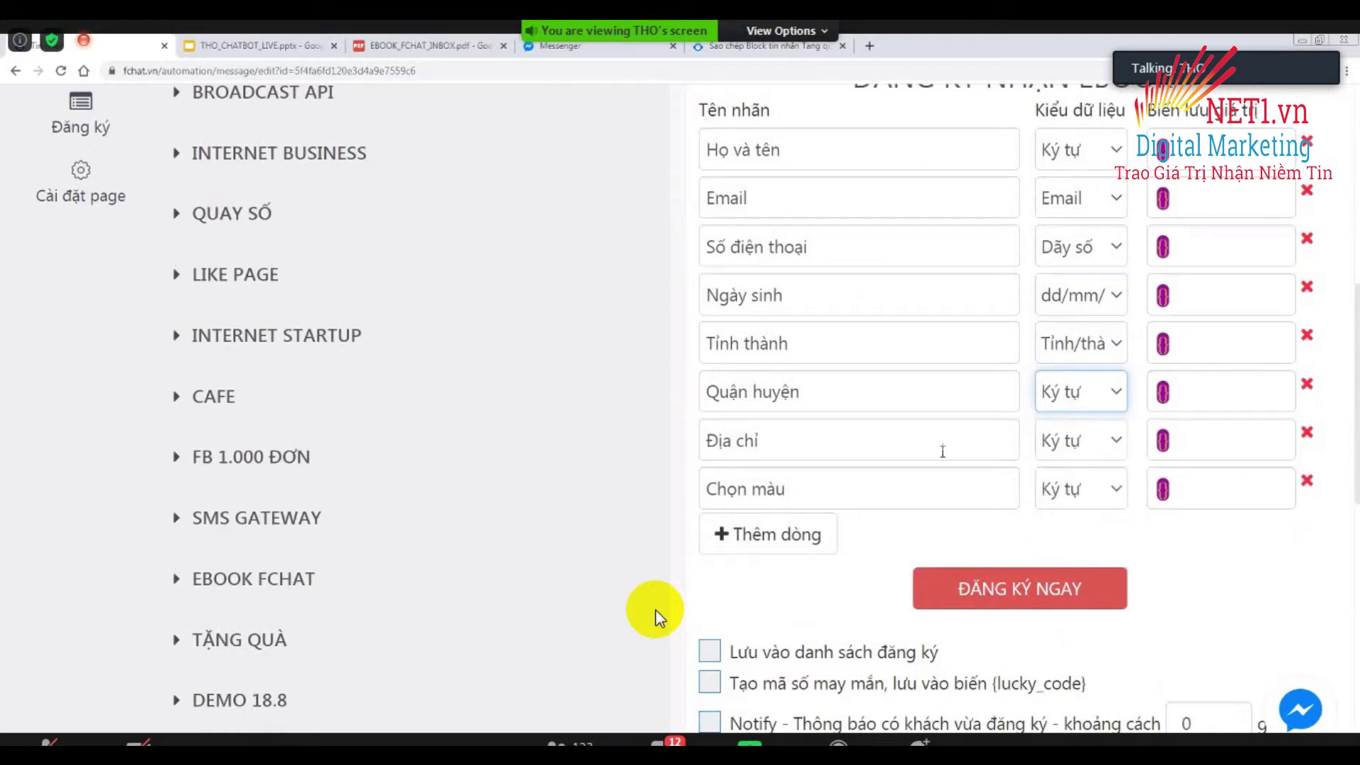
{"action": "left_click", "coordinate": [1068, 485]}
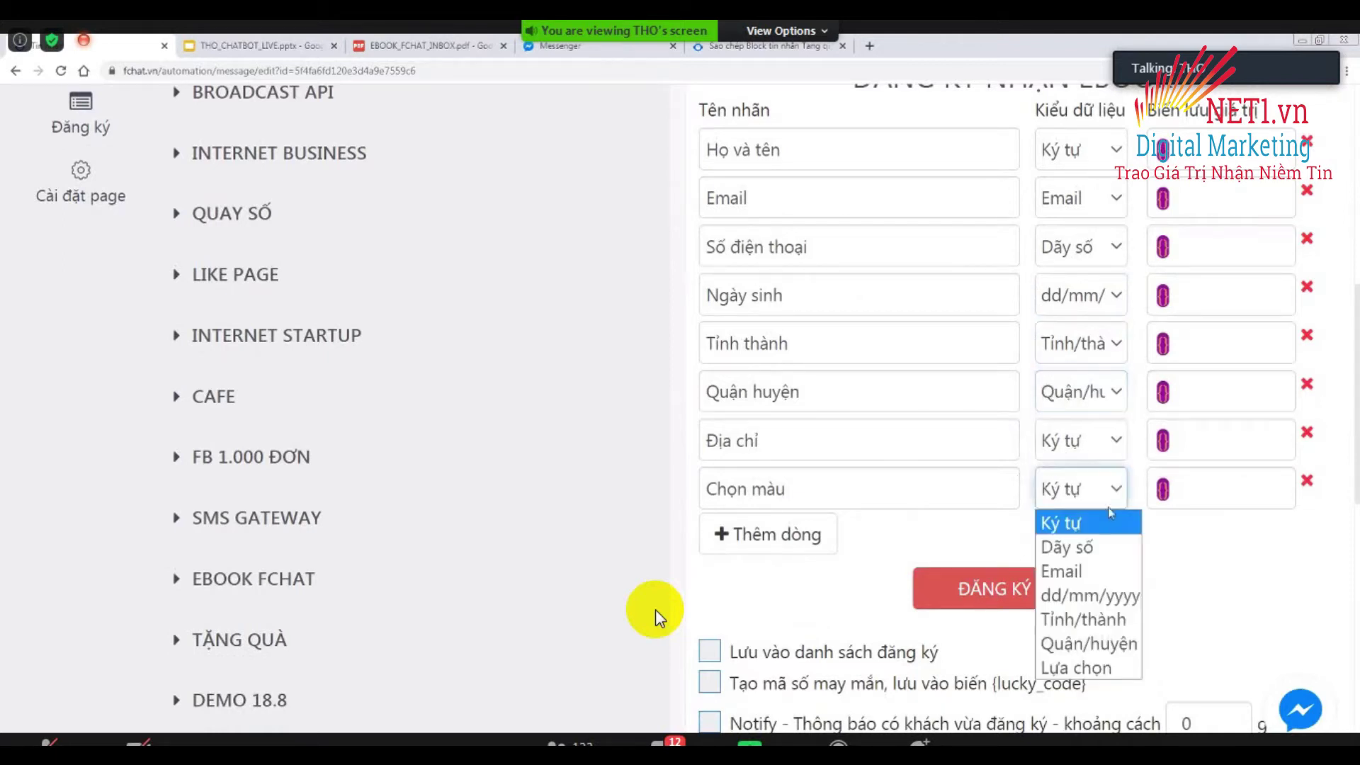
{"action": "left_click", "coordinate": [1085, 667]}
Enter 'Màu Xanh, Màu Đỏ, Màu Cam' as the Chọn màu field's options.
{"action": "left_click", "coordinate": [915, 536]}
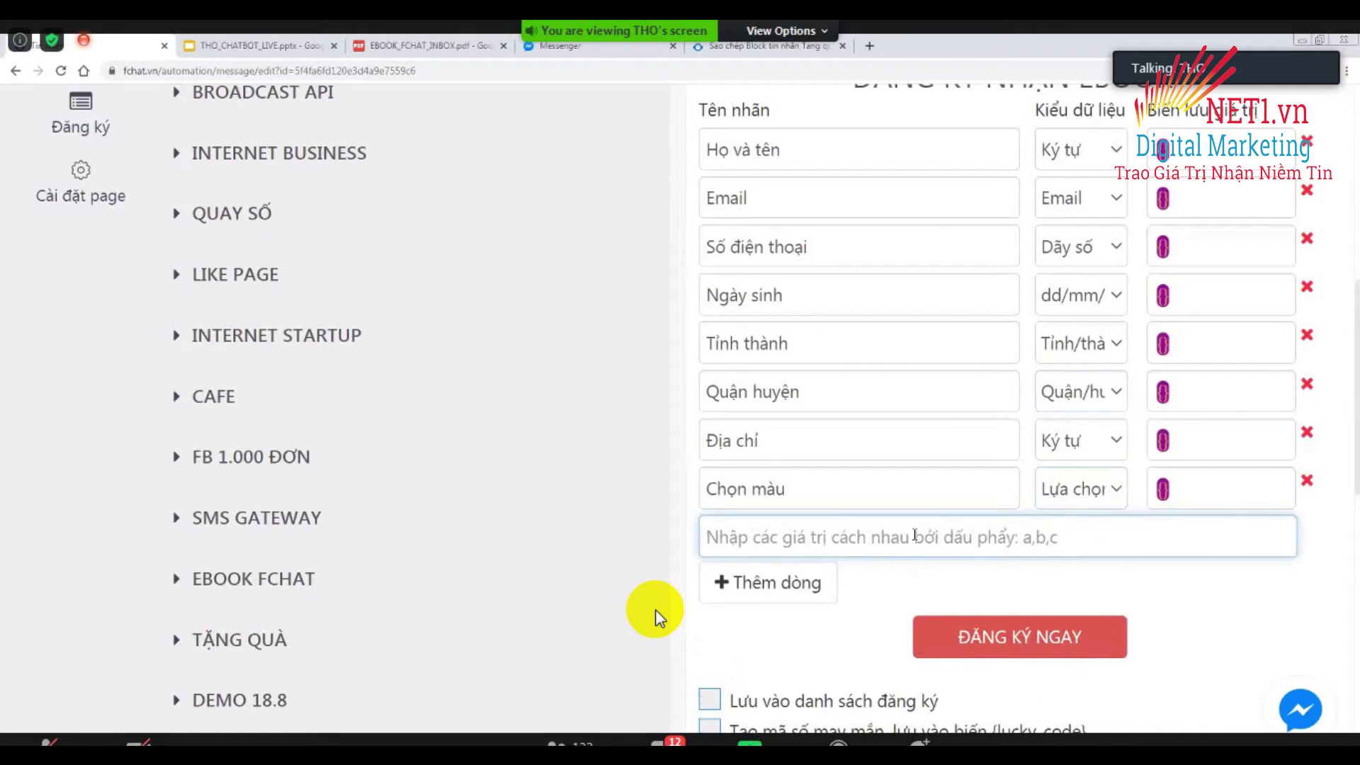
{"action": "type", "text": "Màu X"}
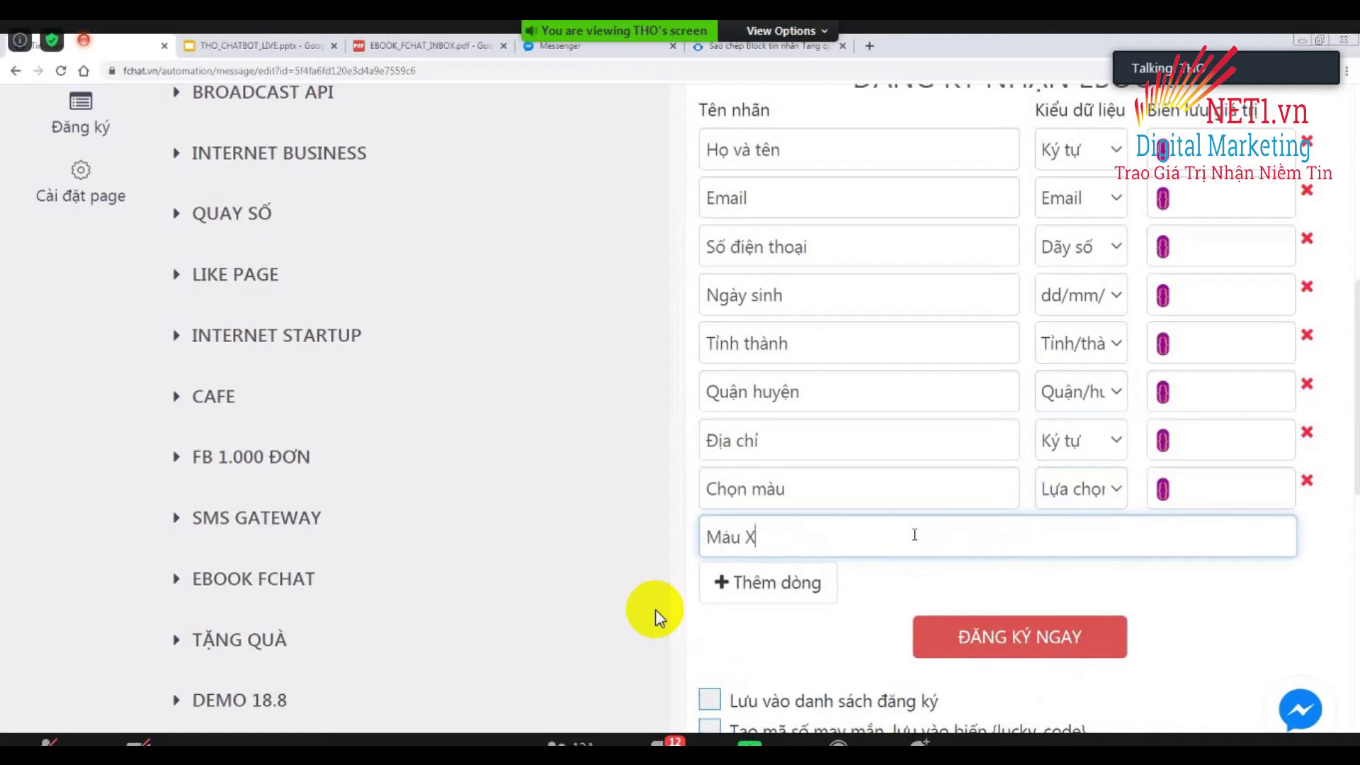
{"action": "type", "text": "anh, Màu Đỏ, Ca"}
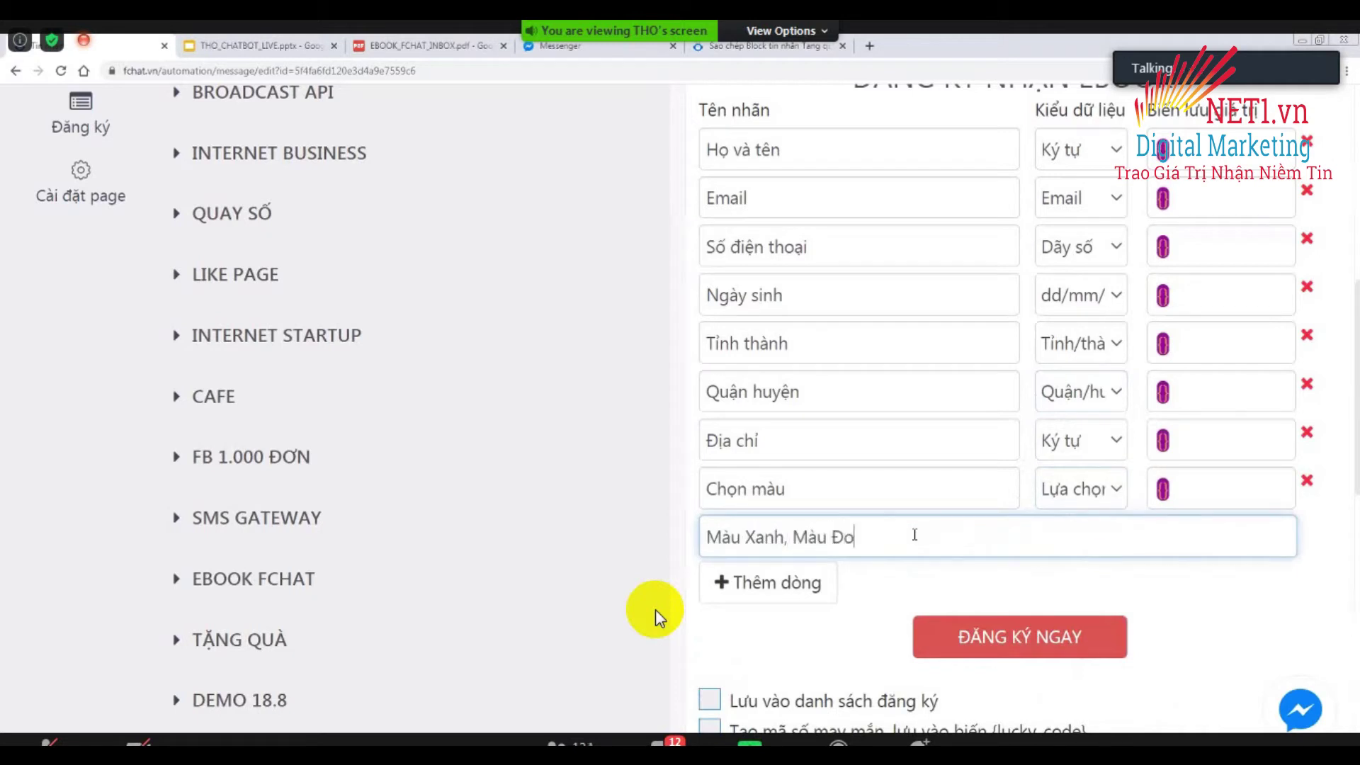
{"action": "key", "text": "BackSpace"}
{"action": "key", "text": "BackSpace"}
{"action": "type", "text": "Màu cả"}
{"action": "key", "text": "BackSpace"}
{"action": "key", "text": "BackSpace"}
{"action": "type", "text": "Cam"}
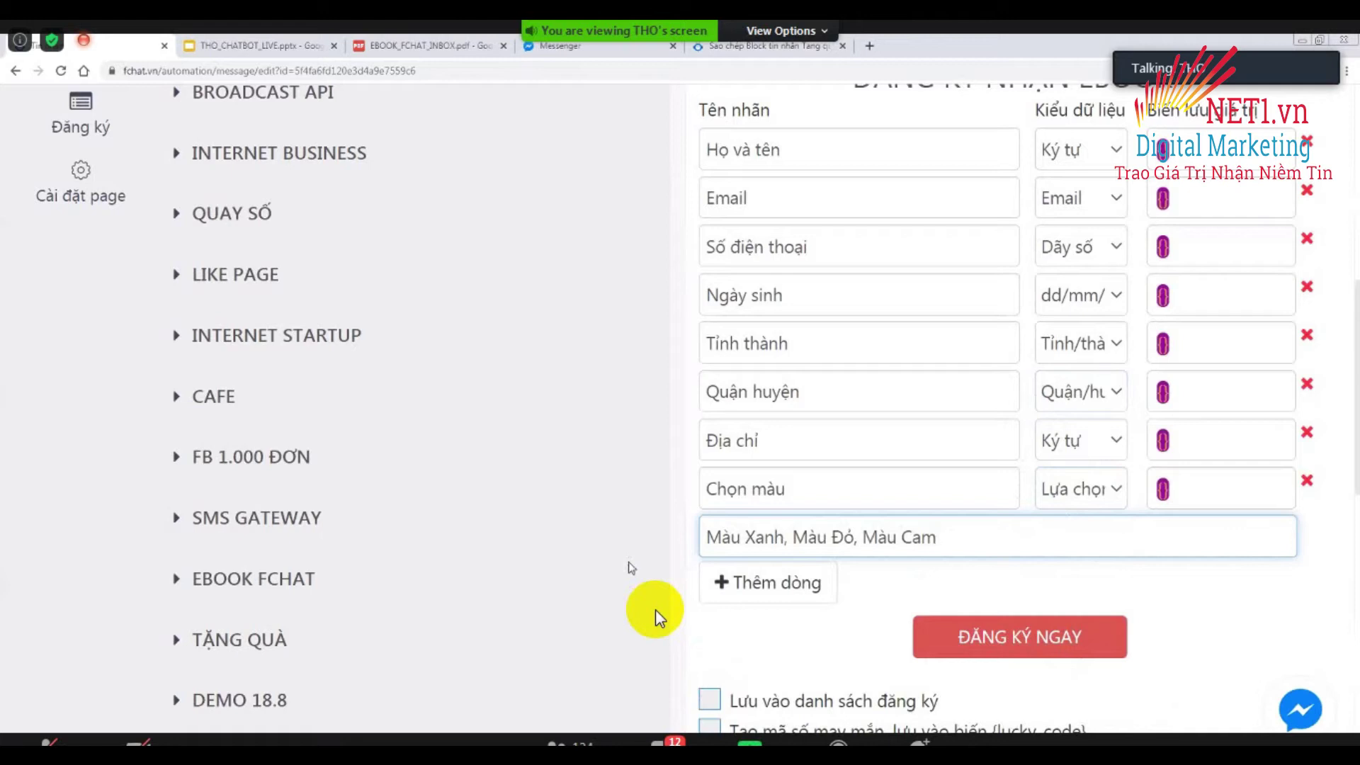
{"action": "left_click", "coordinate": [656, 611]}
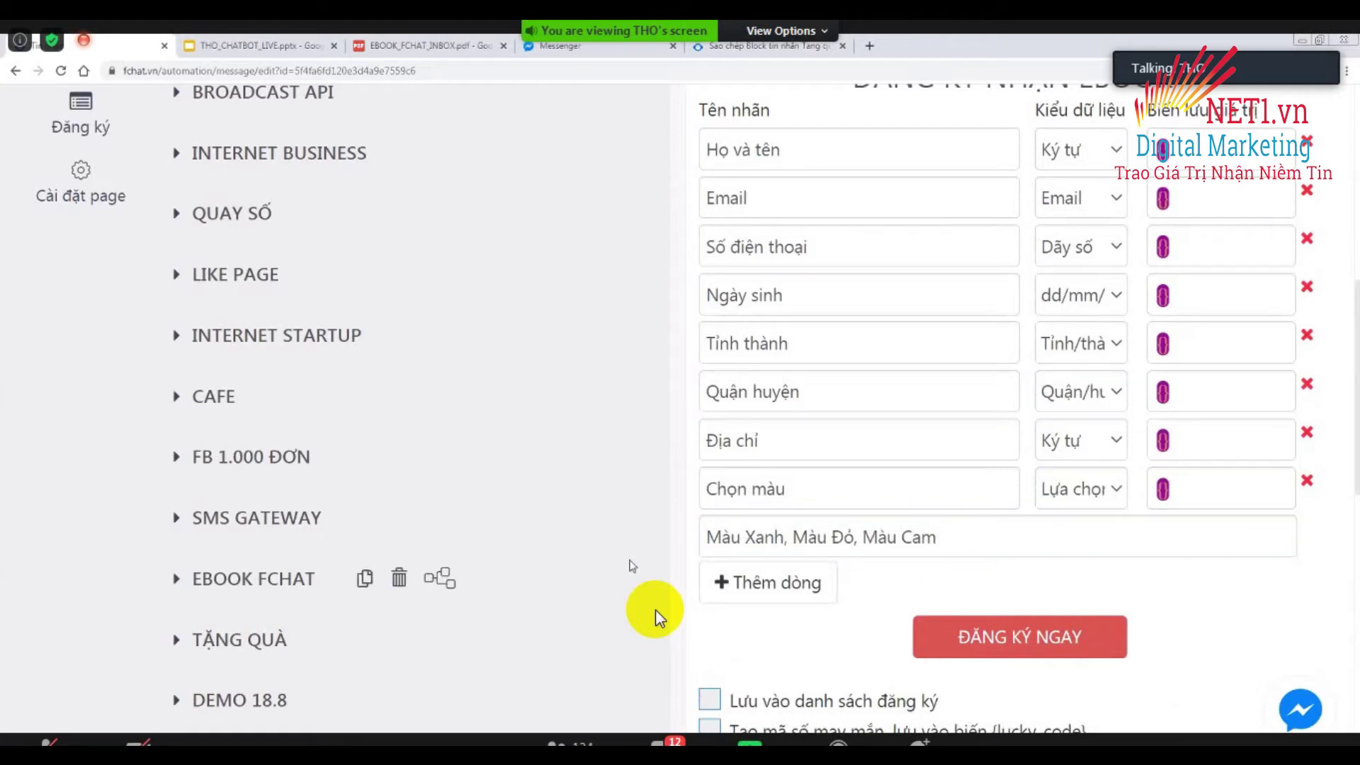
{"action": "scroll", "coordinate": [1207, 339], "scroll_direction": "up", "scroll_amount": 2}
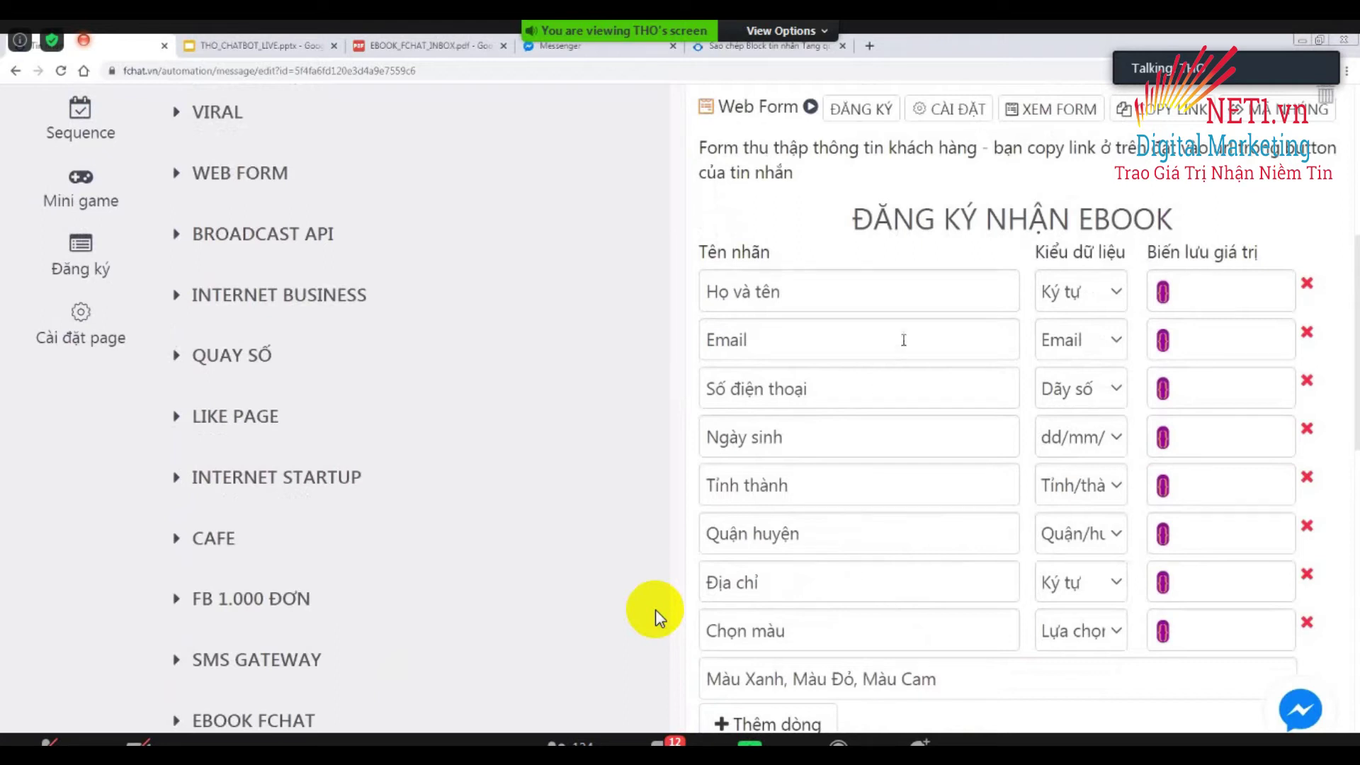
Save the name field to {full_name} and the Email field to {email}.
{"action": "left_click", "coordinate": [1216, 293]}
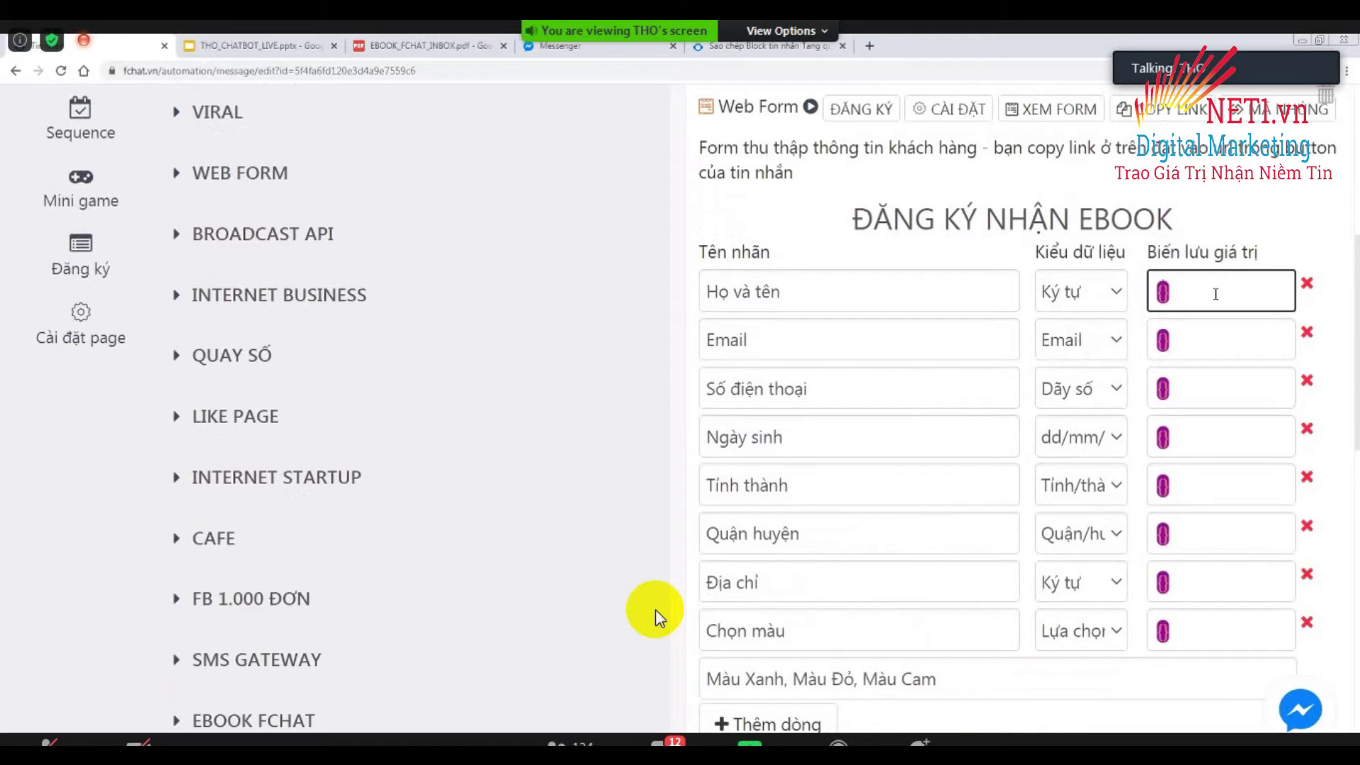
{"action": "type", "text": "hoten"}
{"action": "key", "text": "BackSpace"}
{"action": "key", "text": "BackSpace"}
{"action": "key", "text": "BackSpace"}
{"action": "key", "text": "BackSpace"}
{"action": "key", "text": "BackSpace"}
{"action": "type", "text": "t"}
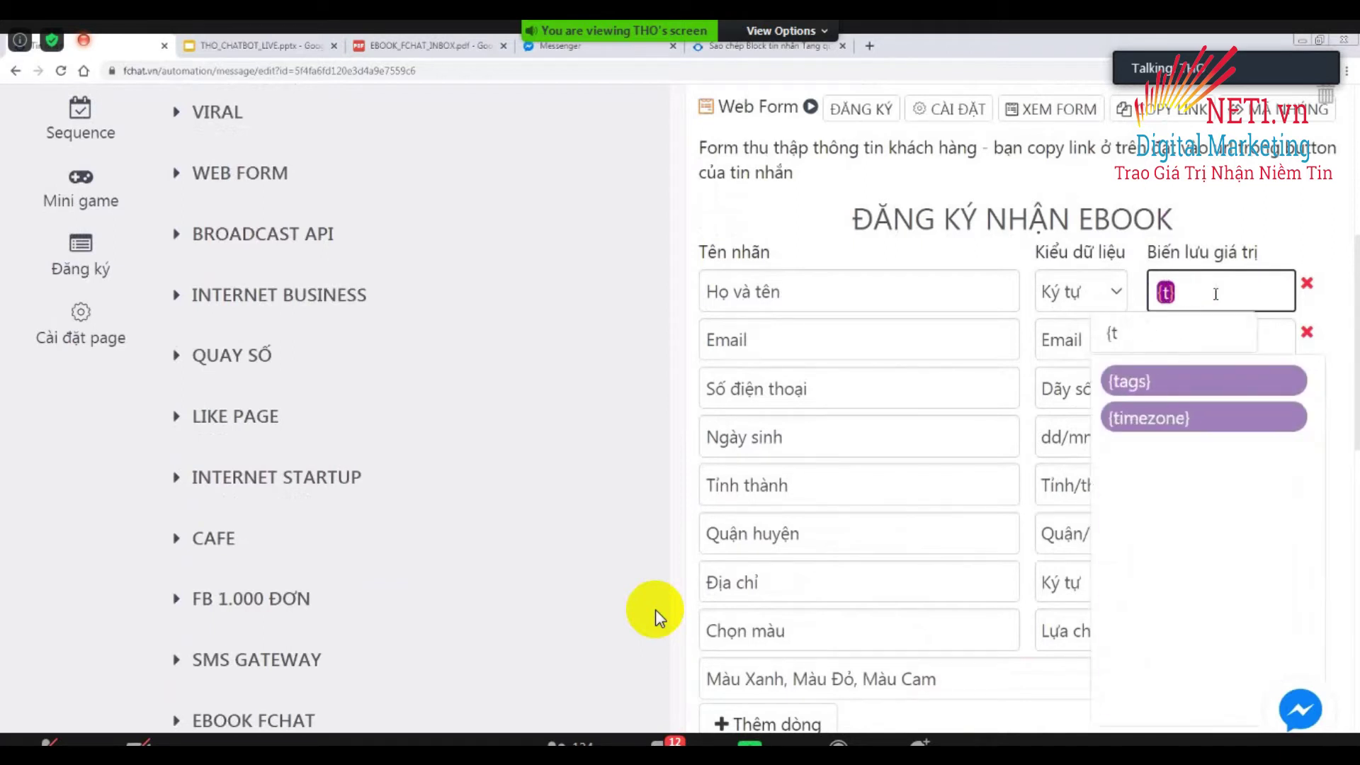
{"action": "key", "text": "BackSpace"}
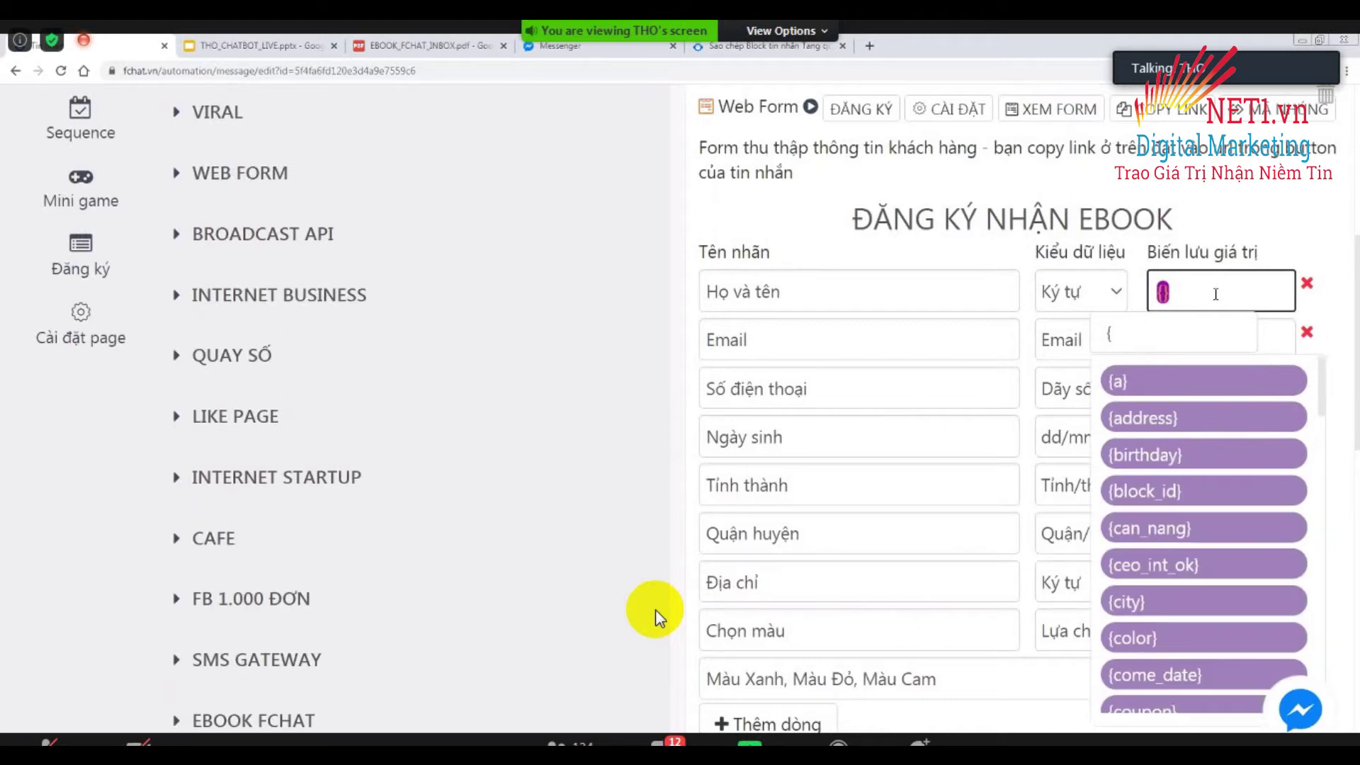
{"action": "type", "text": "full_name"}
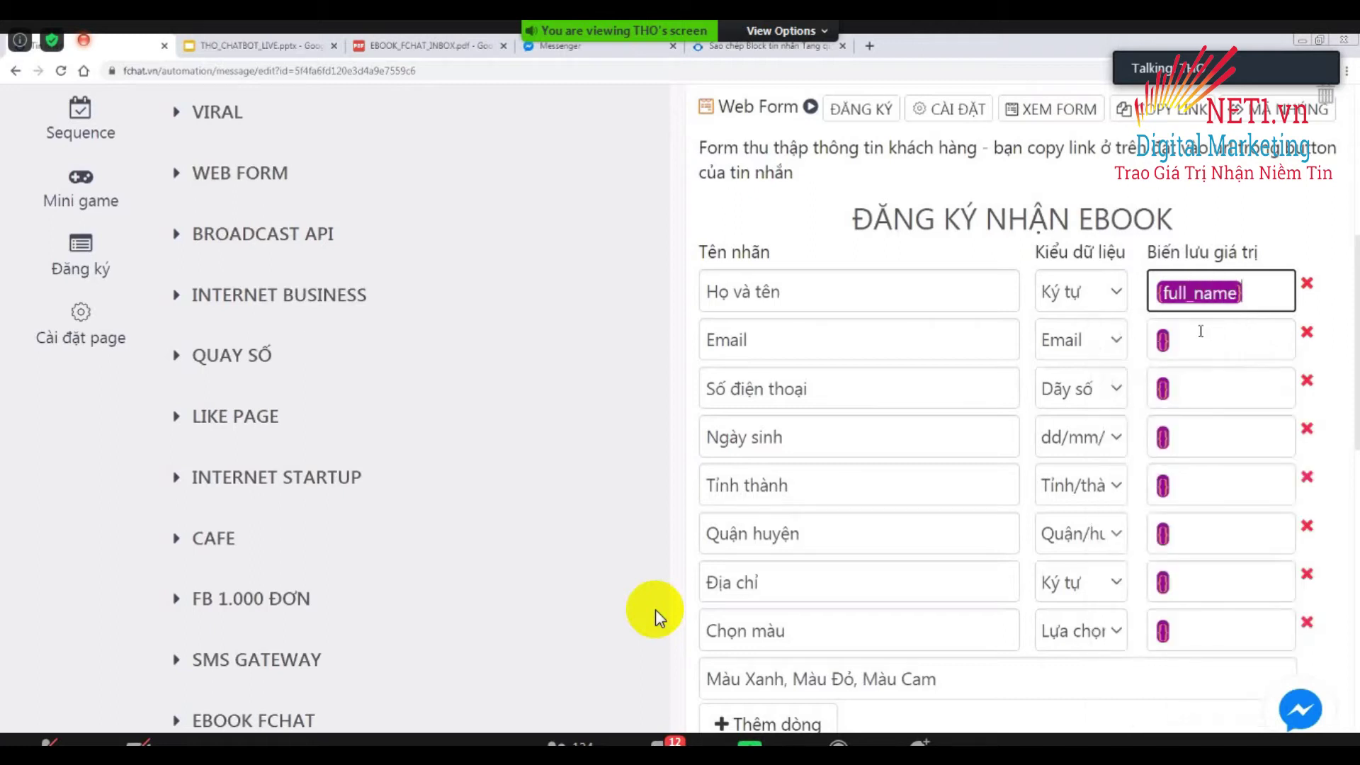
{"action": "left_click", "coordinate": [1192, 382]}
{"action": "left_click", "coordinate": [1196, 338]}
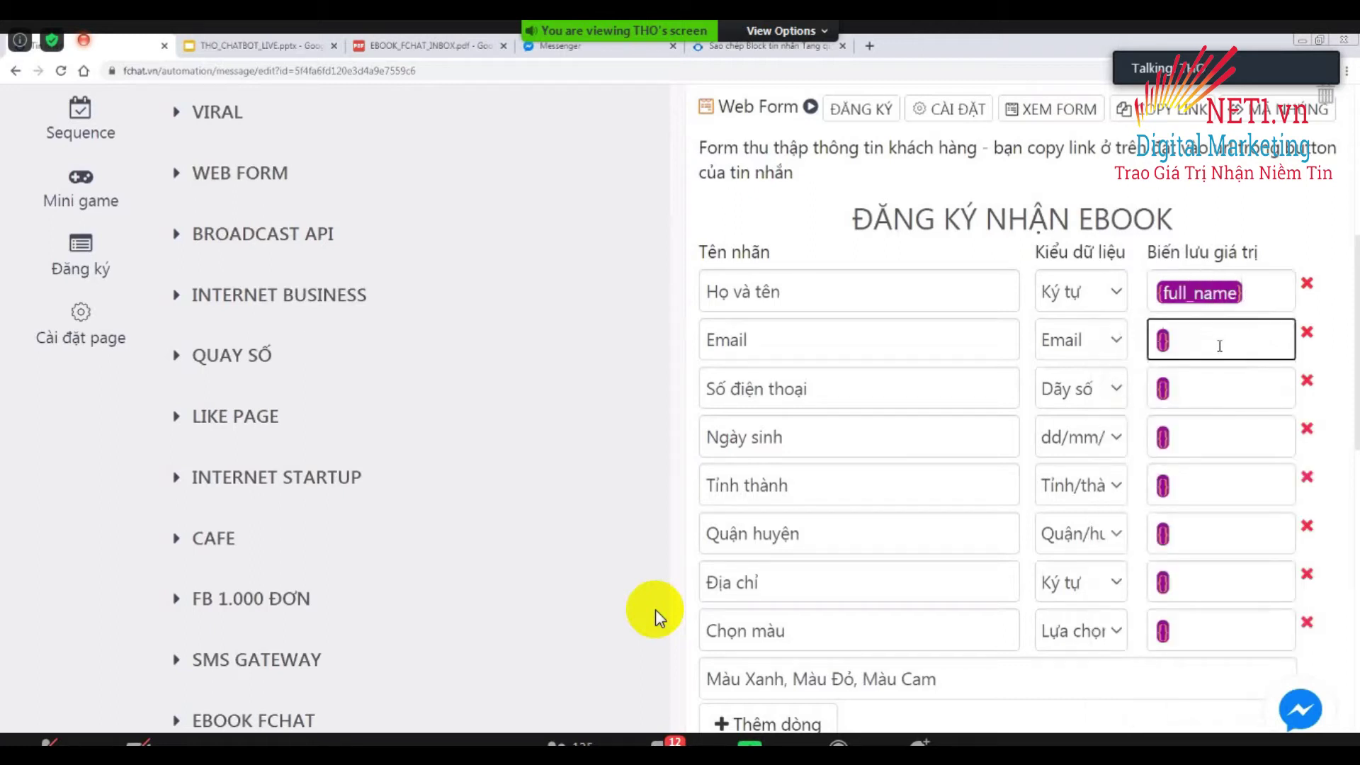
{"action": "type", "text": "{em"}
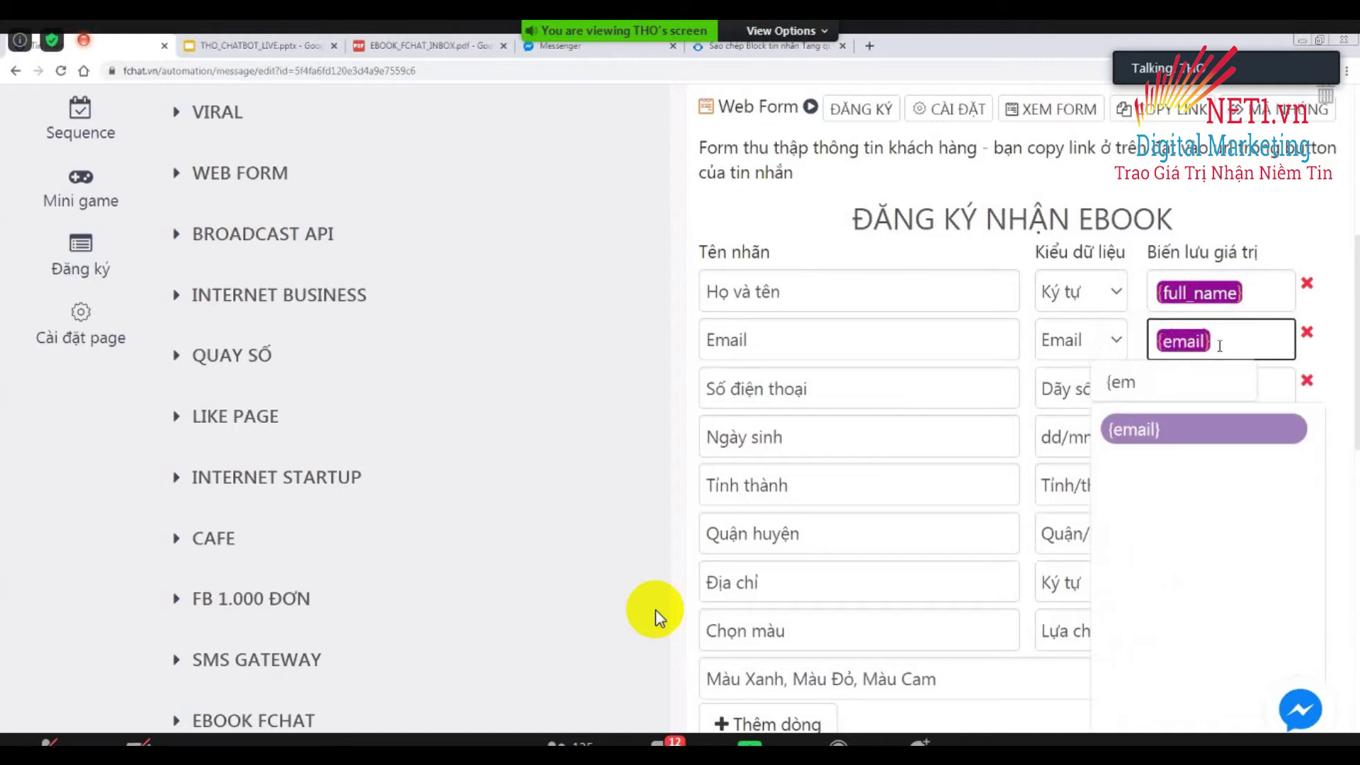
{"action": "type", "text": "ail"}
{"action": "key", "text": "Return"}
Save the phone field to {phone}, birth date to {birthday} and Tỉnh thành to {city}.
{"action": "left_click", "coordinate": [1229, 388]}
{"action": "type", "text": "ph"}
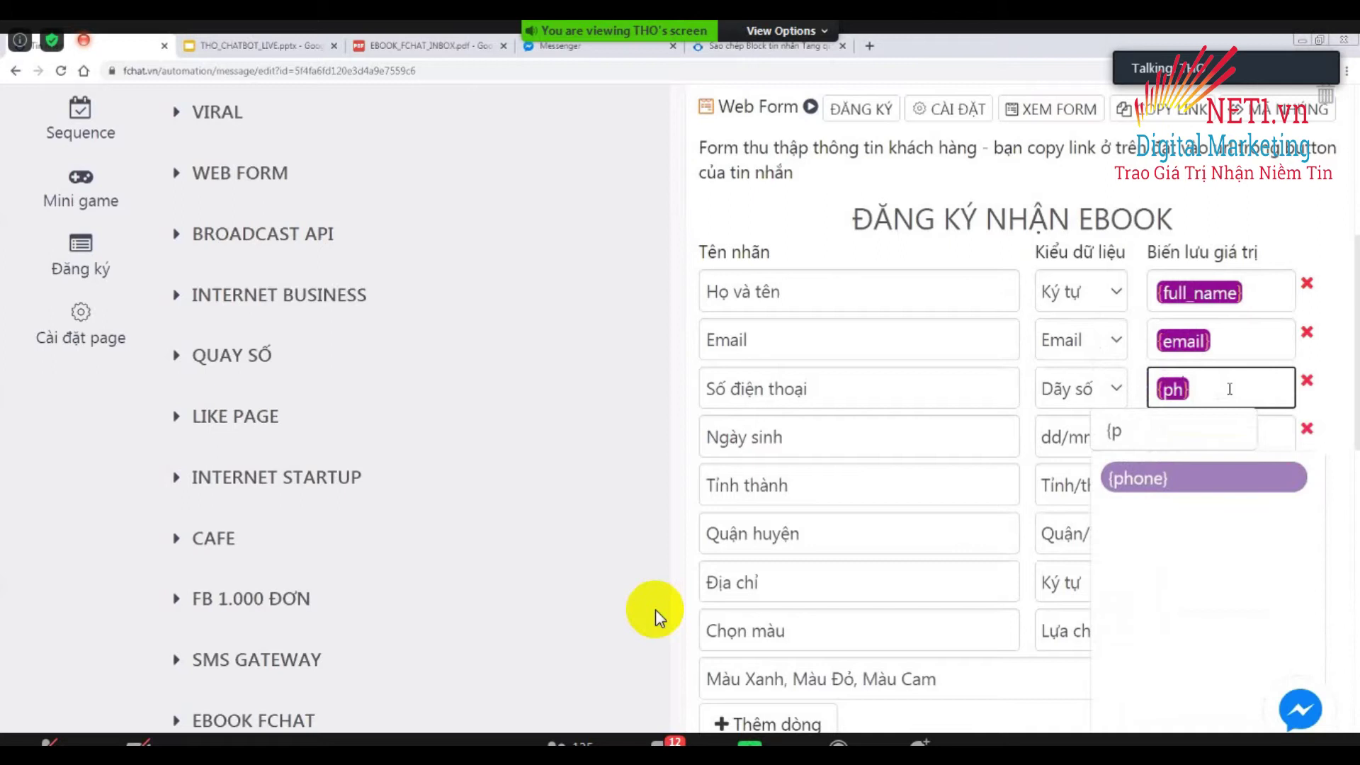
{"action": "left_click", "coordinate": [1153, 483]}
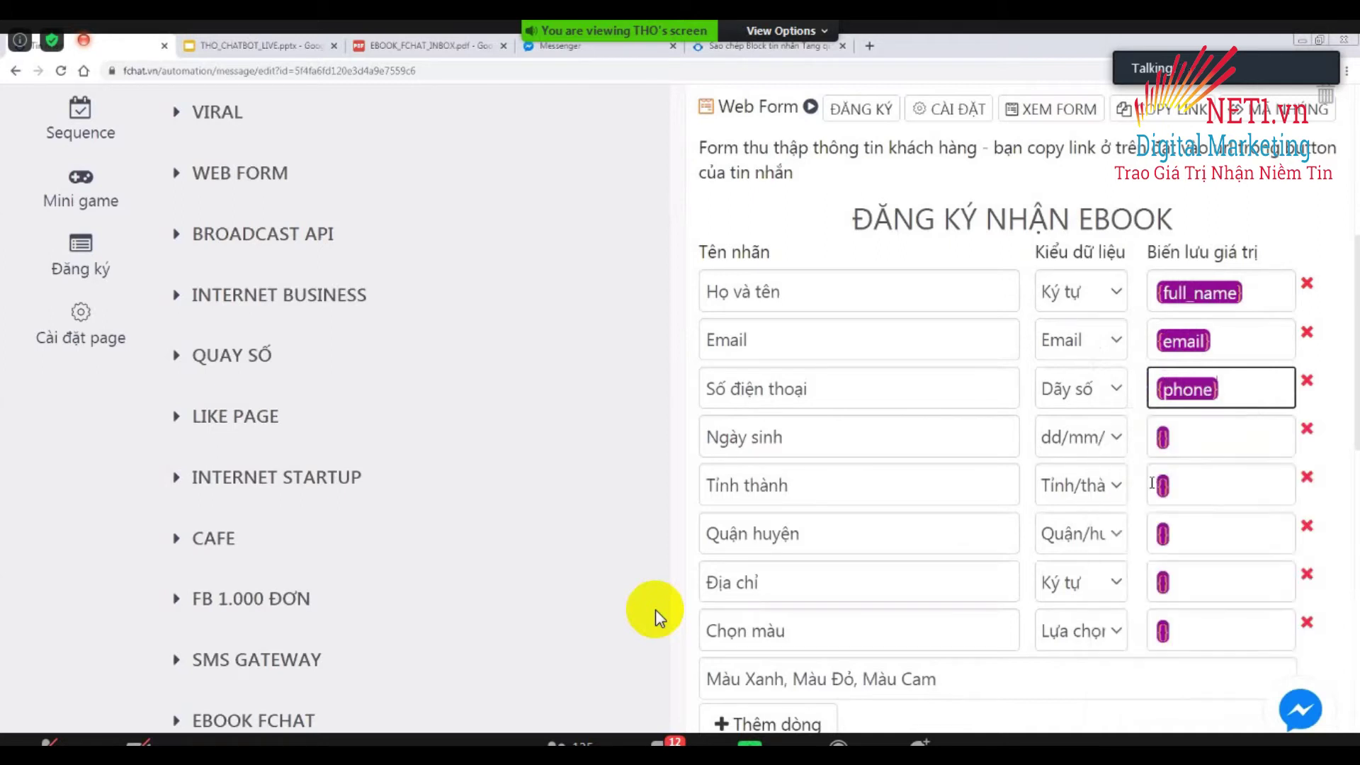
{"action": "left_click", "coordinate": [1179, 436]}
{"action": "type", "text": "bi"}
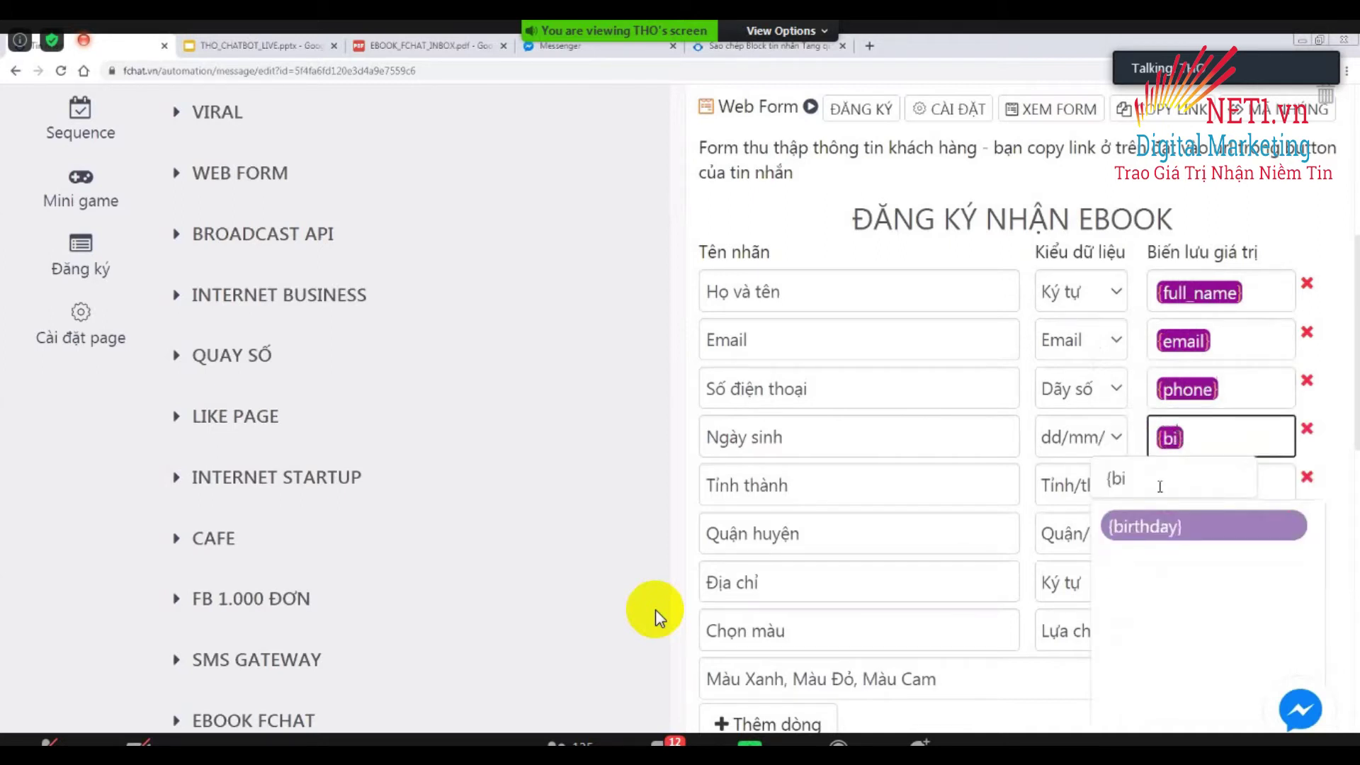
{"action": "left_click", "coordinate": [1159, 532]}
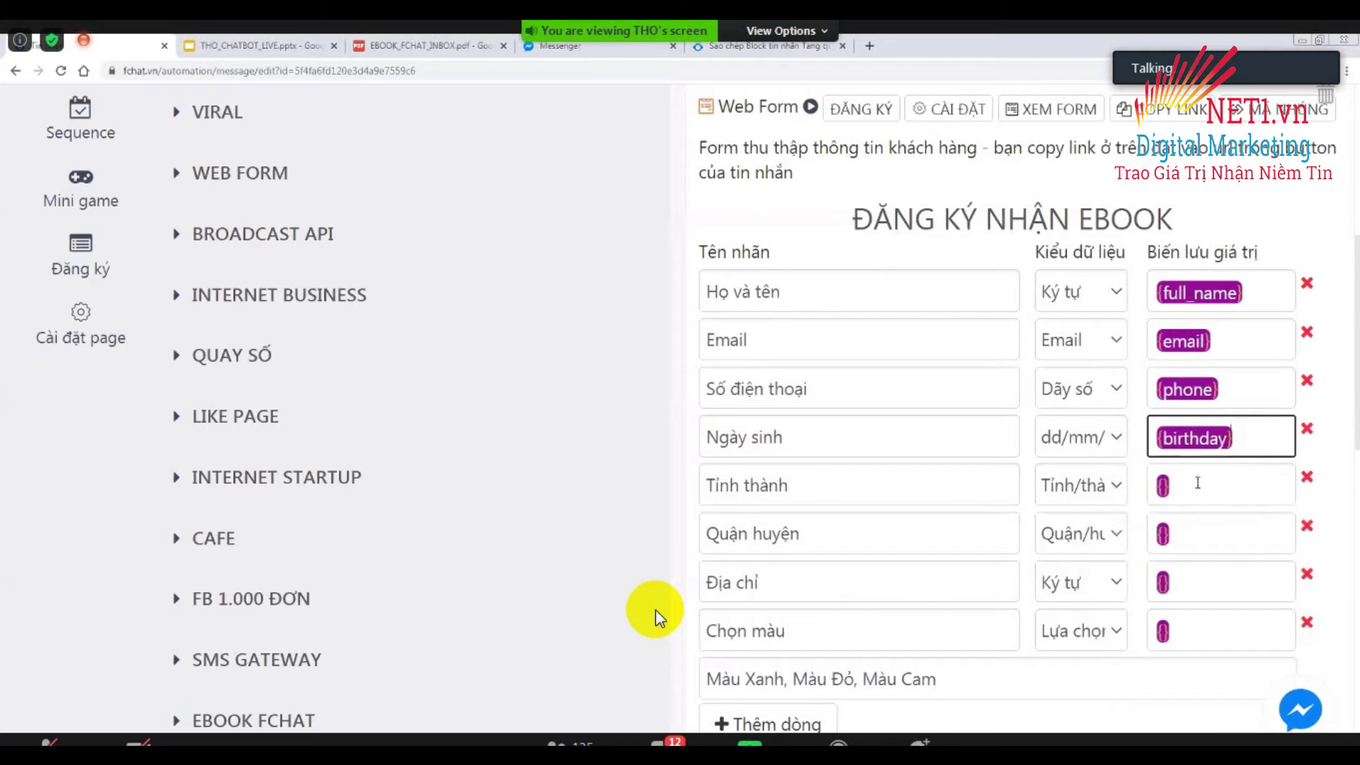
{"action": "left_click", "coordinate": [1197, 483]}
{"action": "type", "text": "city"}
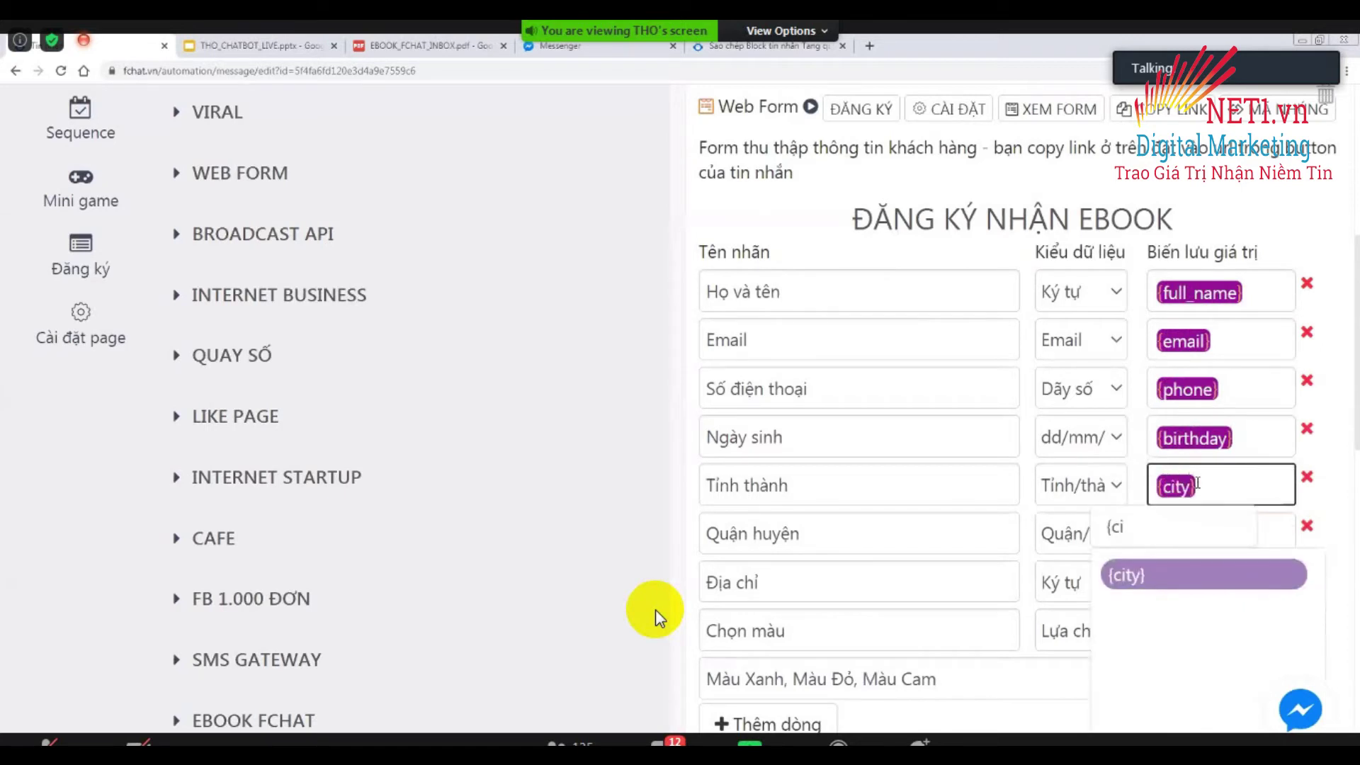
Save Quận huyện to {district}, Địa chỉ to {address} and Chọn màu to {color}.
{"action": "left_click", "coordinate": [1195, 533]}
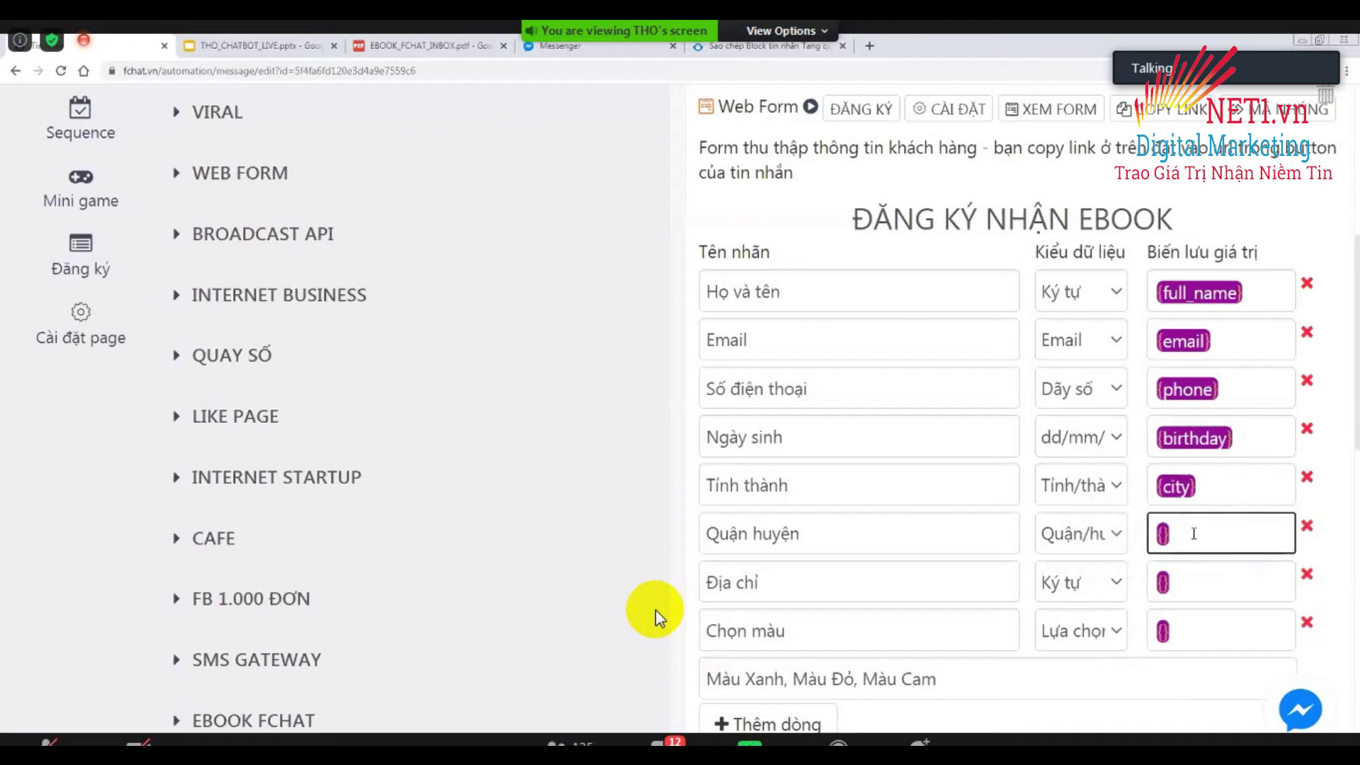
{"action": "type", "text": "di"}
{"action": "type", "text": "s"}
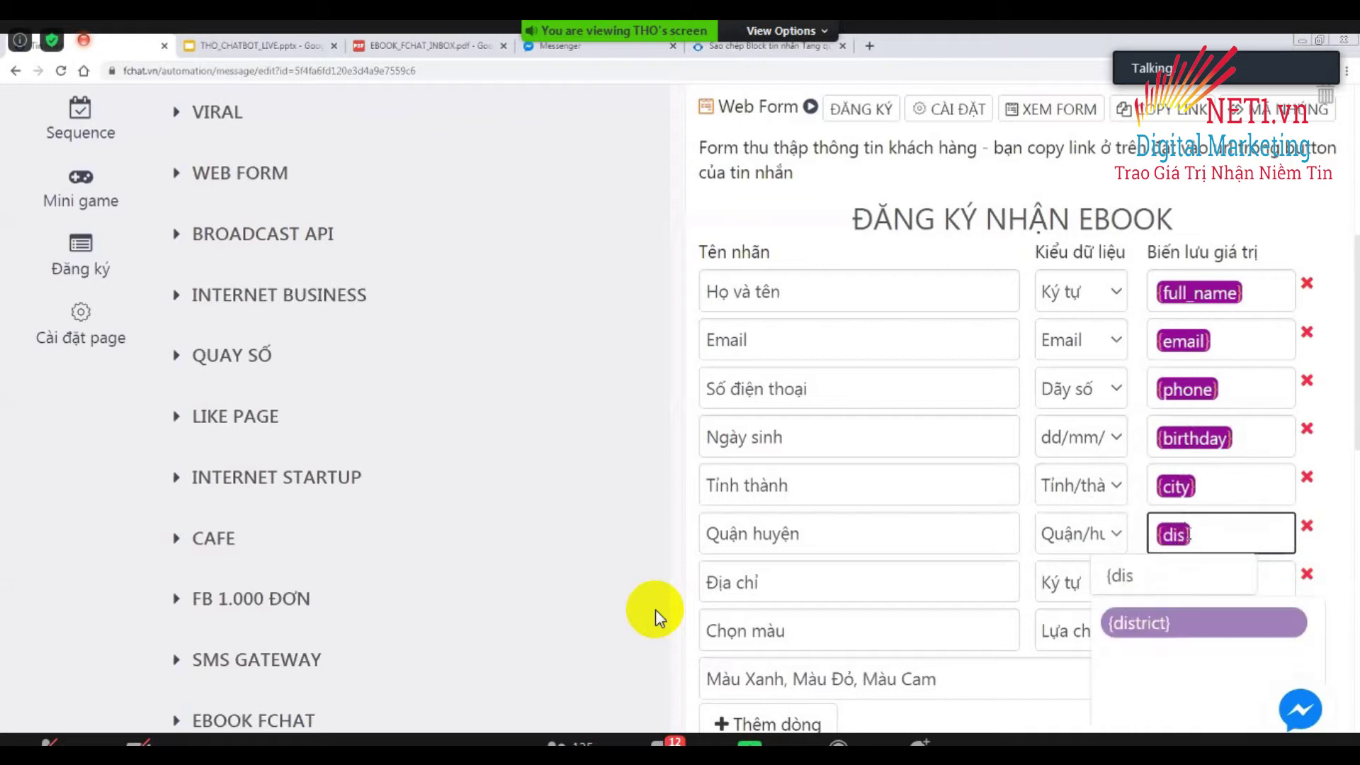
{"action": "left_click", "coordinate": [1202, 584]}
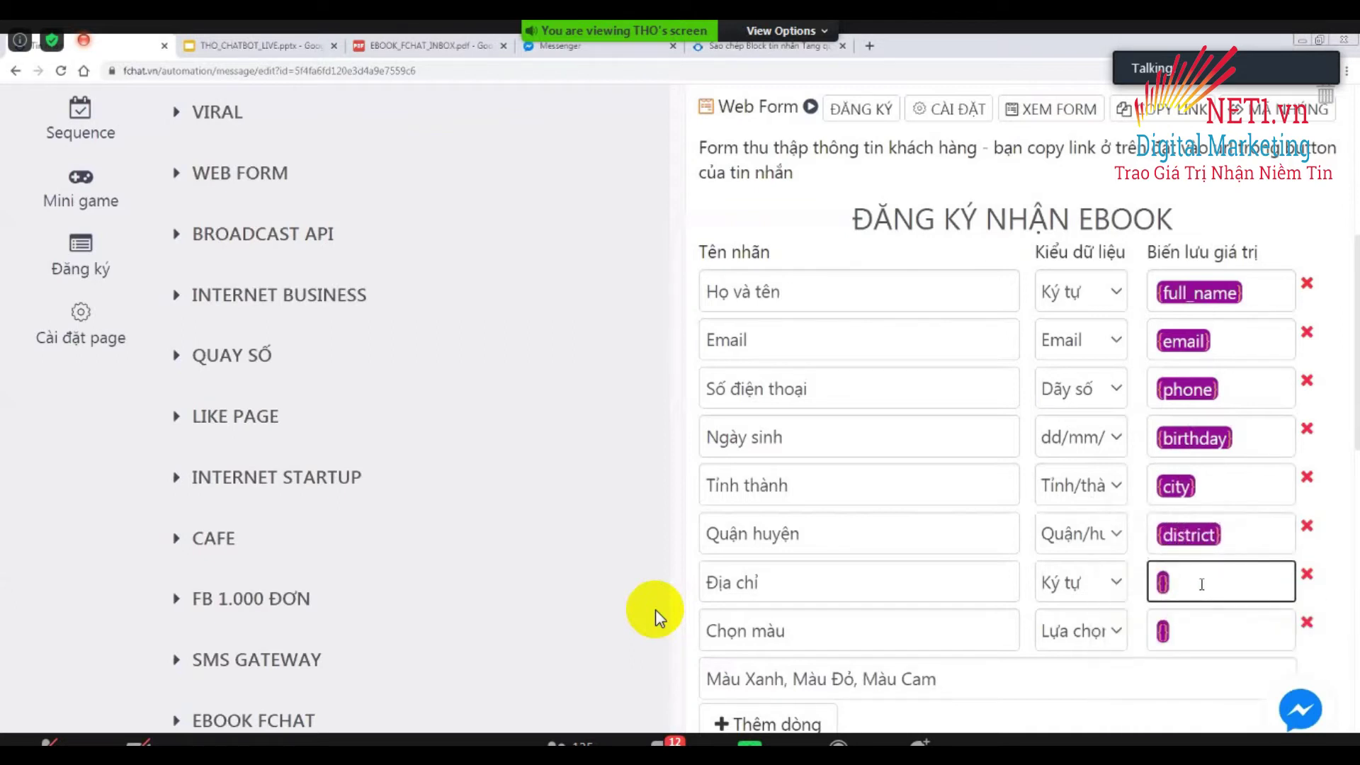
{"action": "type", "text": "a"}
{"action": "left_click", "coordinate": [1155, 706]}
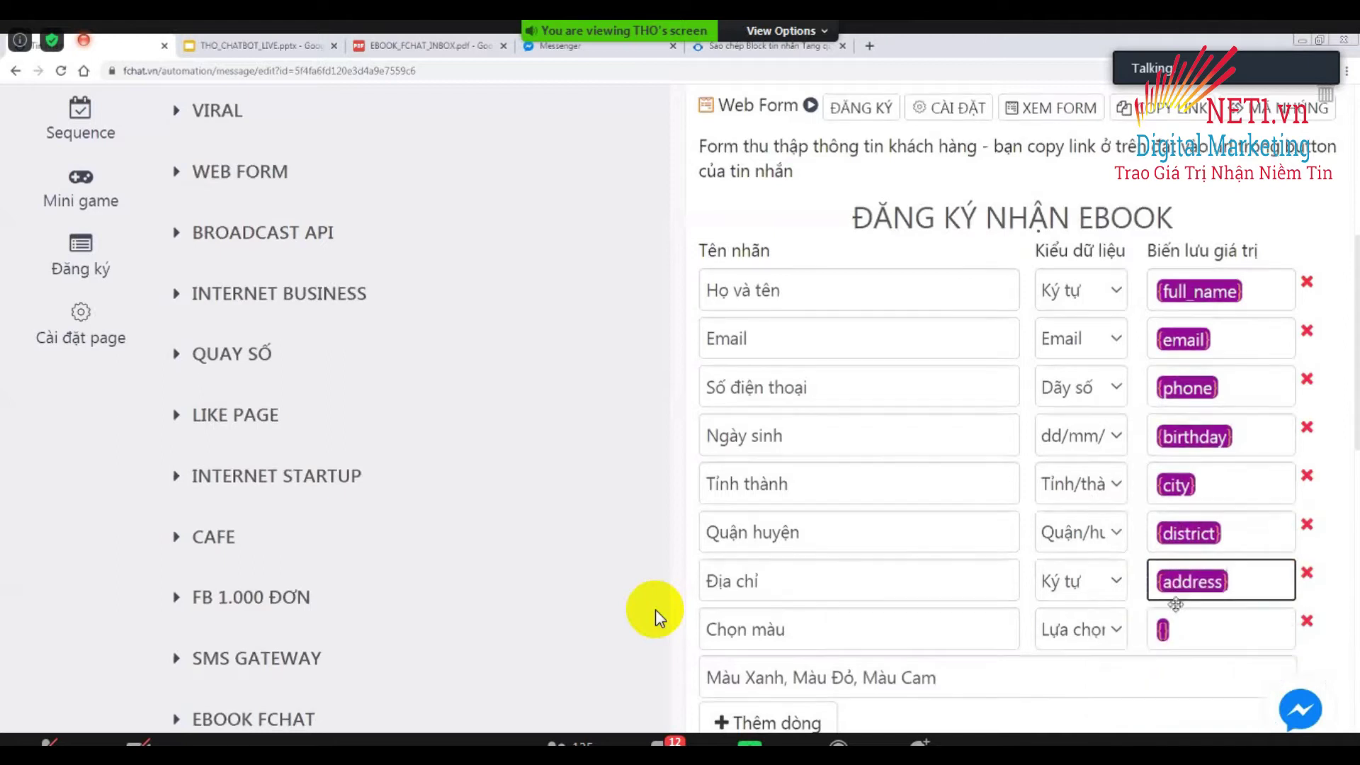
{"action": "scroll", "coordinate": [1176, 603], "scroll_direction": "down", "scroll_amount": 3}
{"action": "left_click", "coordinate": [1196, 417]}
{"action": "type", "text": "c"}
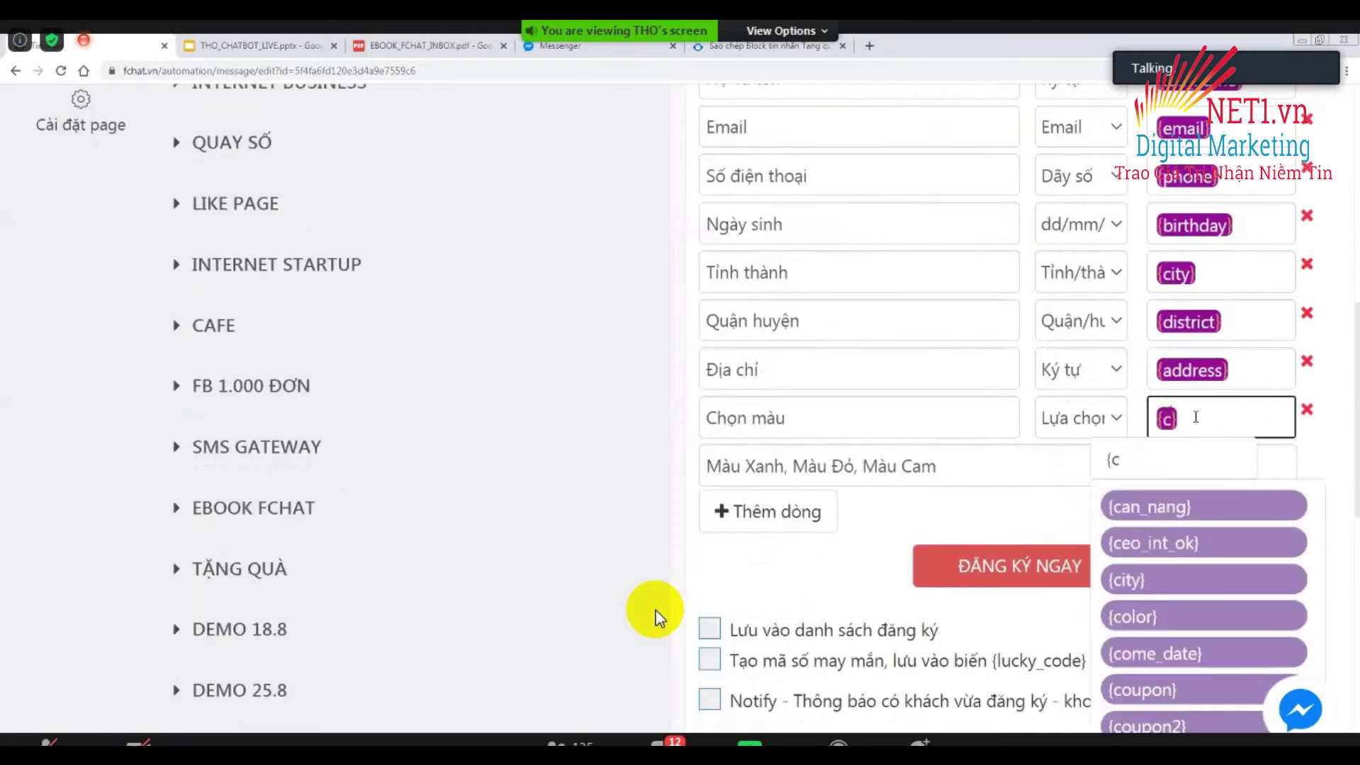
{"action": "type", "text": "ol"}
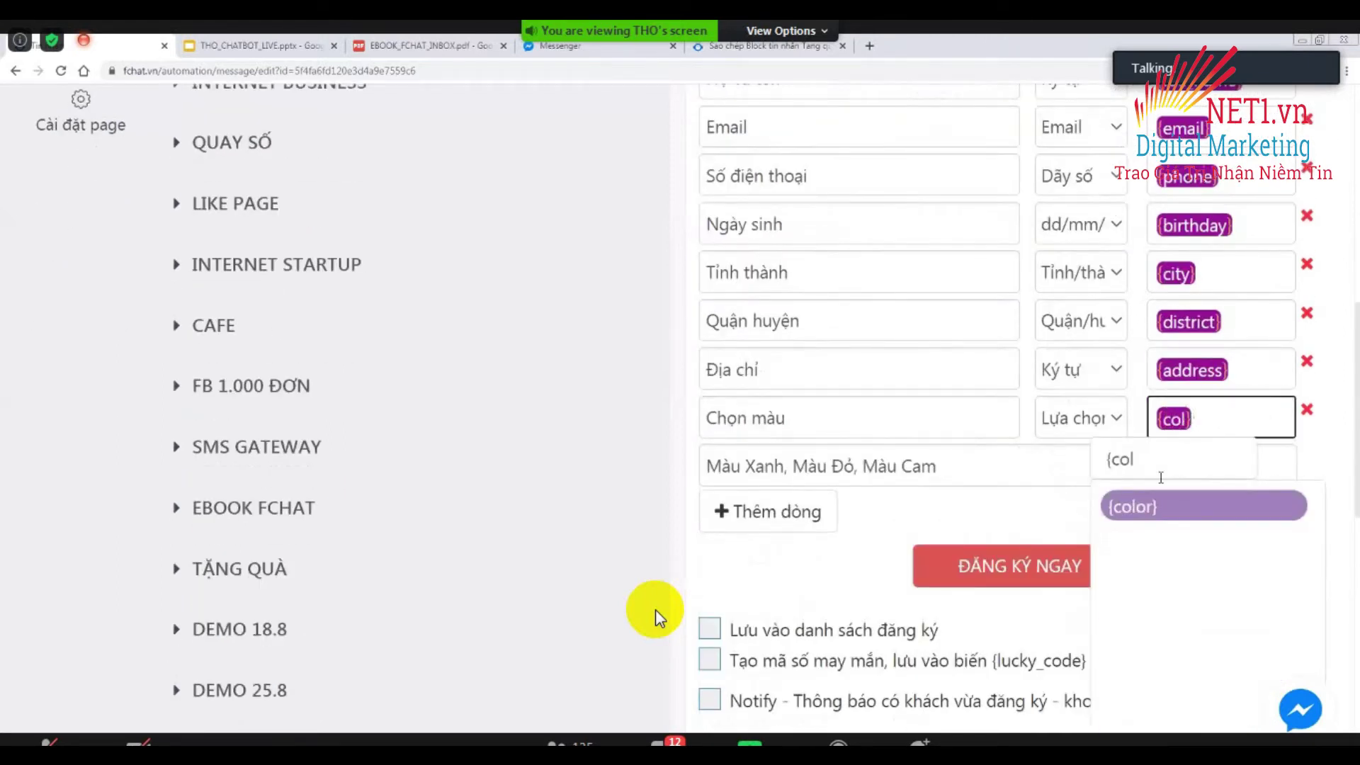
{"action": "left_click", "coordinate": [1156, 504]}
{"action": "left_click", "coordinate": [643, 507]}
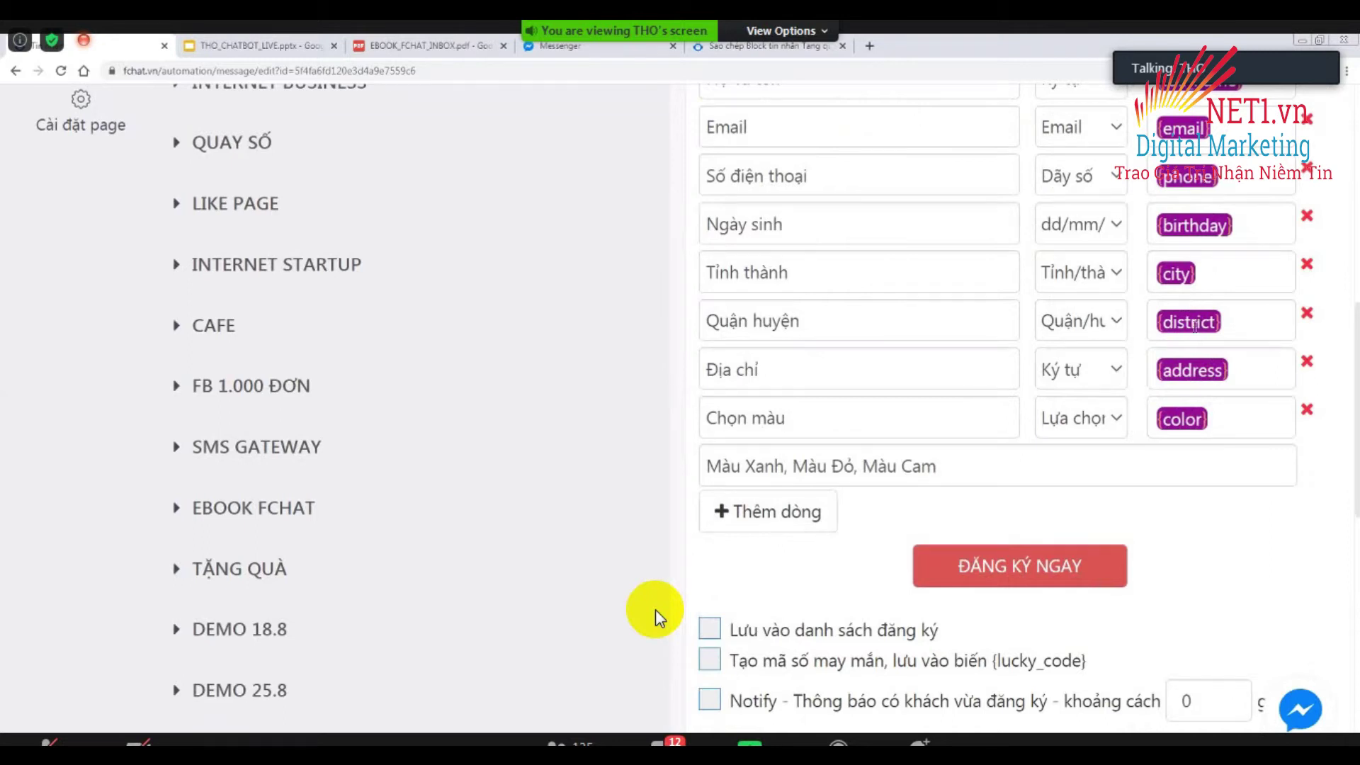
{"action": "scroll", "coordinate": [1195, 331], "scroll_direction": "up", "scroll_amount": 4}
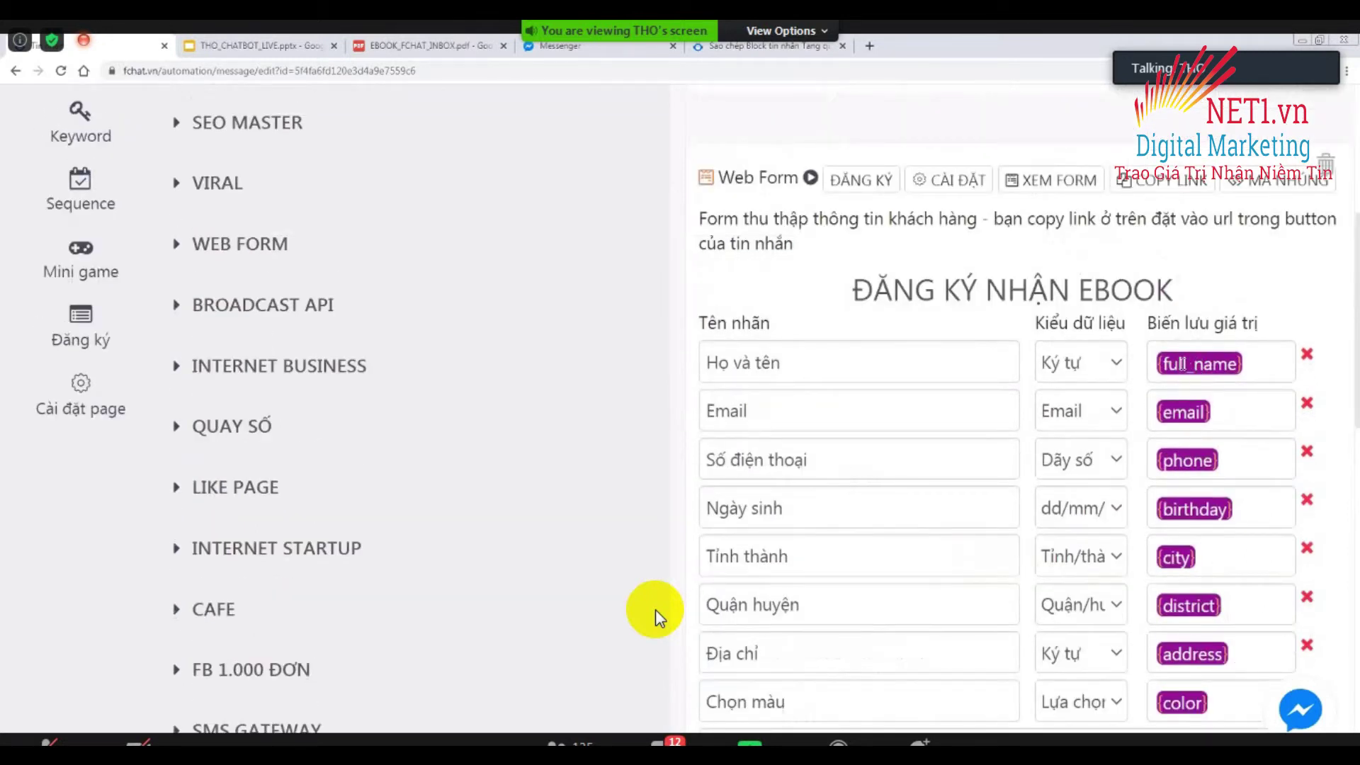
Open the Khách hàng list in a new tab and review a customer's System Attribute fields.
{"action": "scroll", "coordinate": [650, 394], "scroll_direction": "up", "scroll_amount": 6}
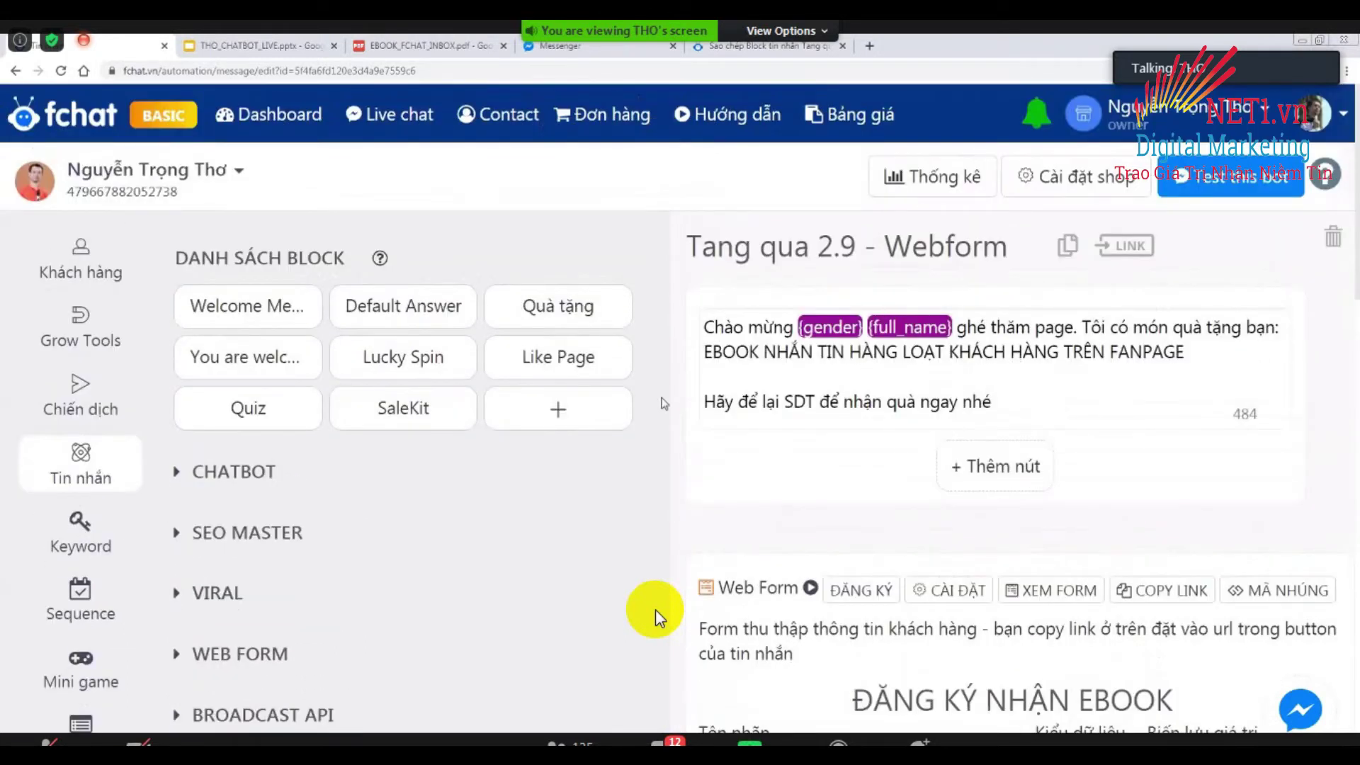
{"action": "middle_click", "coordinate": [88, 273]}
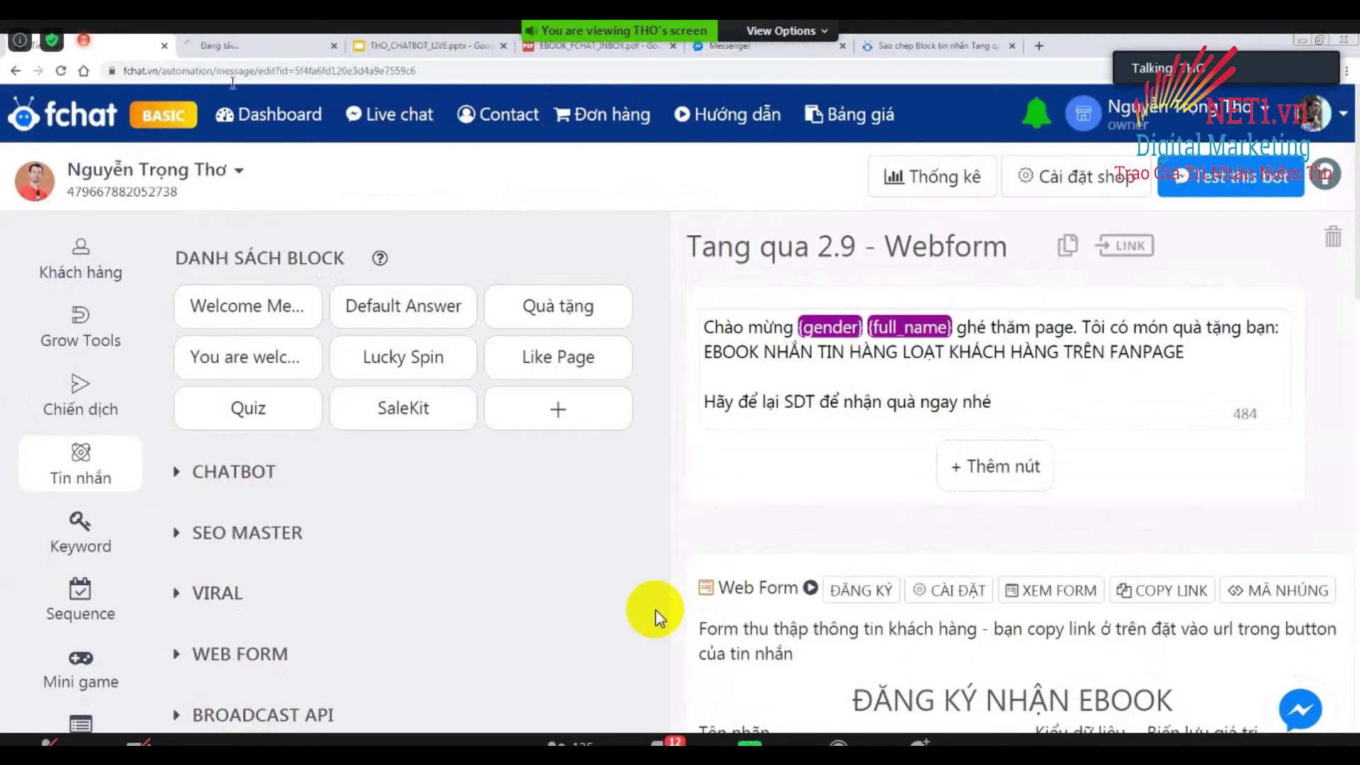
{"action": "left_click", "coordinate": [256, 49]}
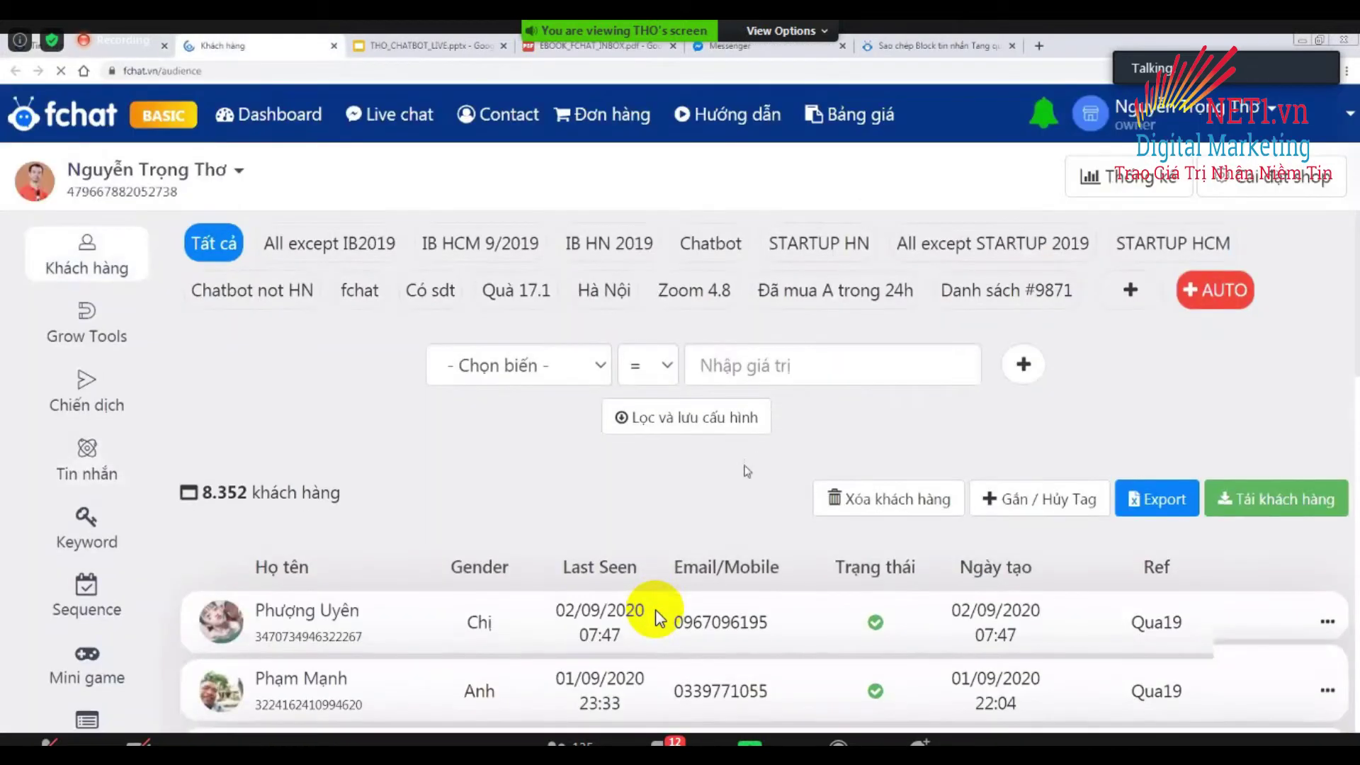
{"action": "scroll", "coordinate": [281, 340], "scroll_direction": "down", "scroll_amount": 4}
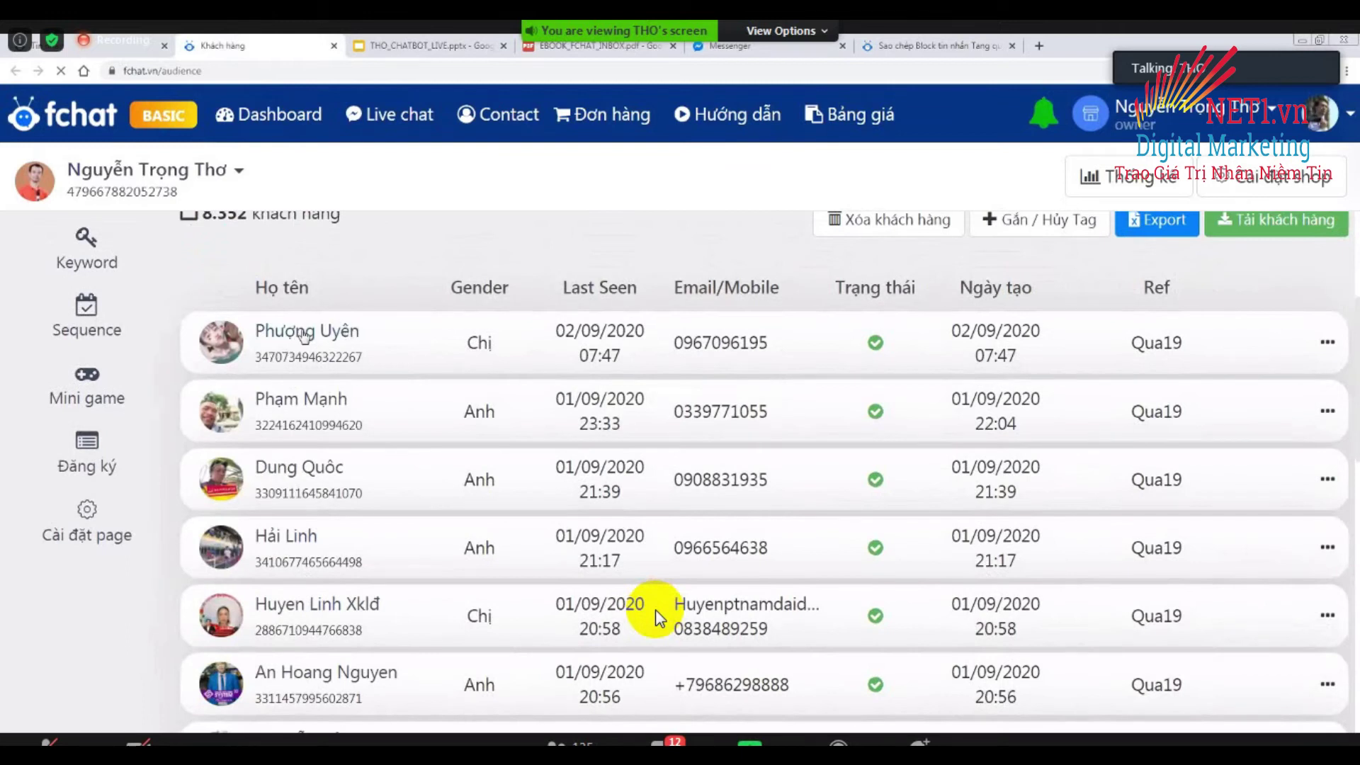
{"action": "left_click", "coordinate": [304, 337]}
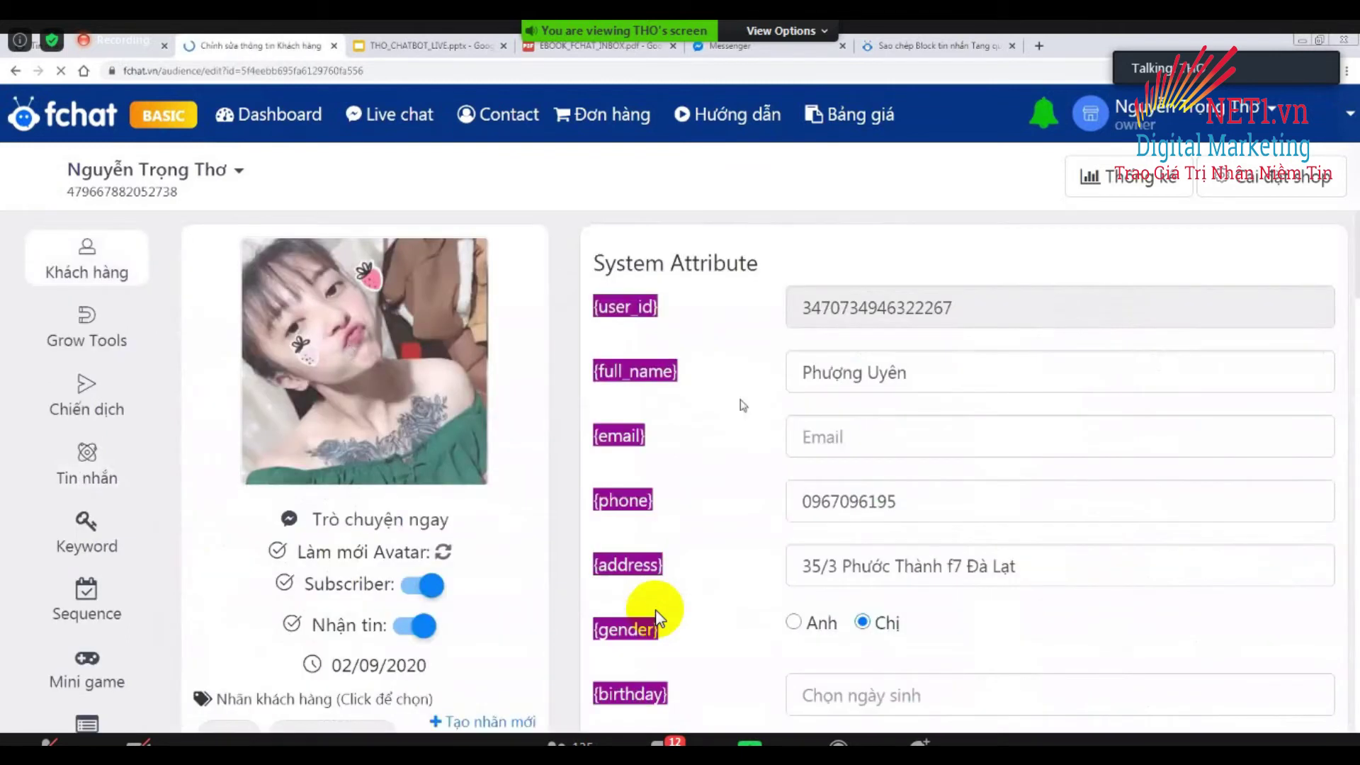
{"action": "scroll", "coordinate": [736, 396], "scroll_direction": "down", "scroll_amount": 1}
{"action": "scroll", "coordinate": [659, 618], "scroll_direction": "up", "scroll_amount": 1}
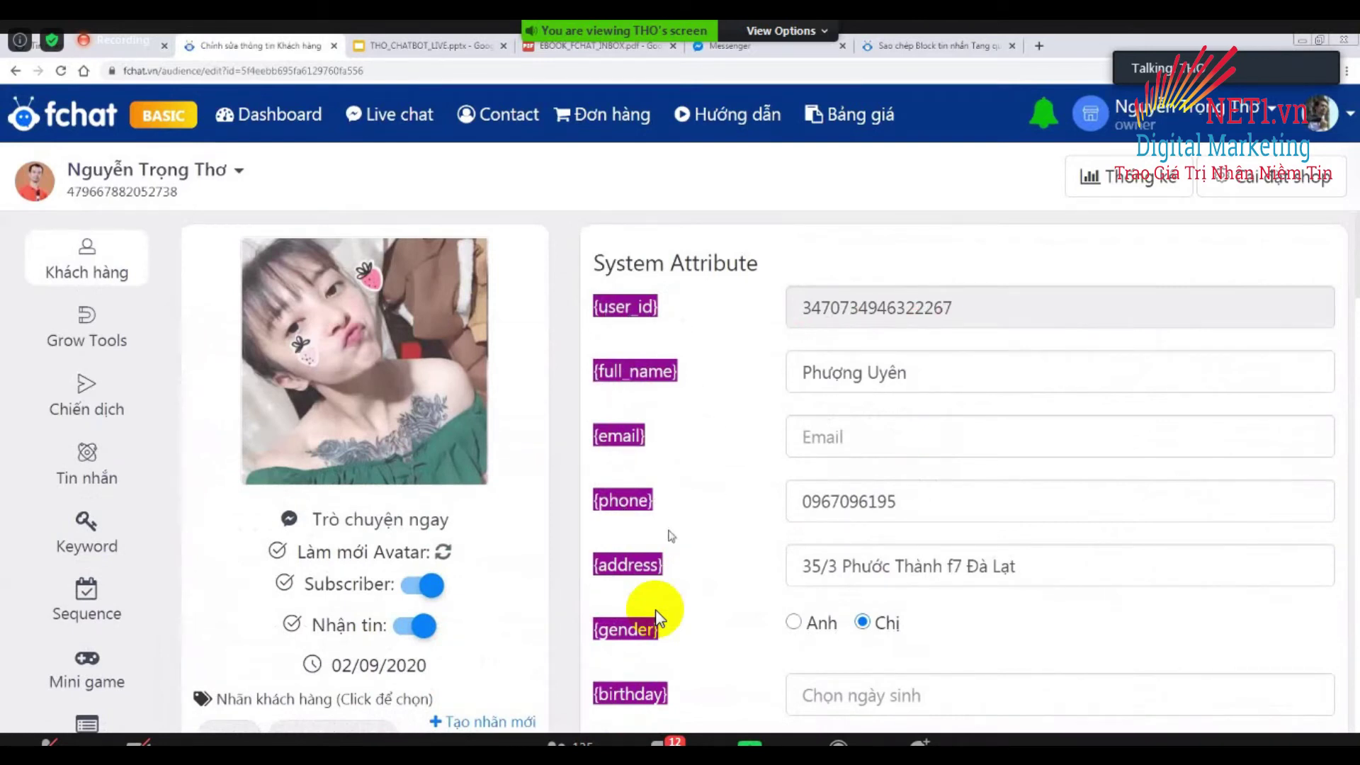
{"action": "scroll", "coordinate": [659, 618], "scroll_direction": "down", "scroll_amount": 3}
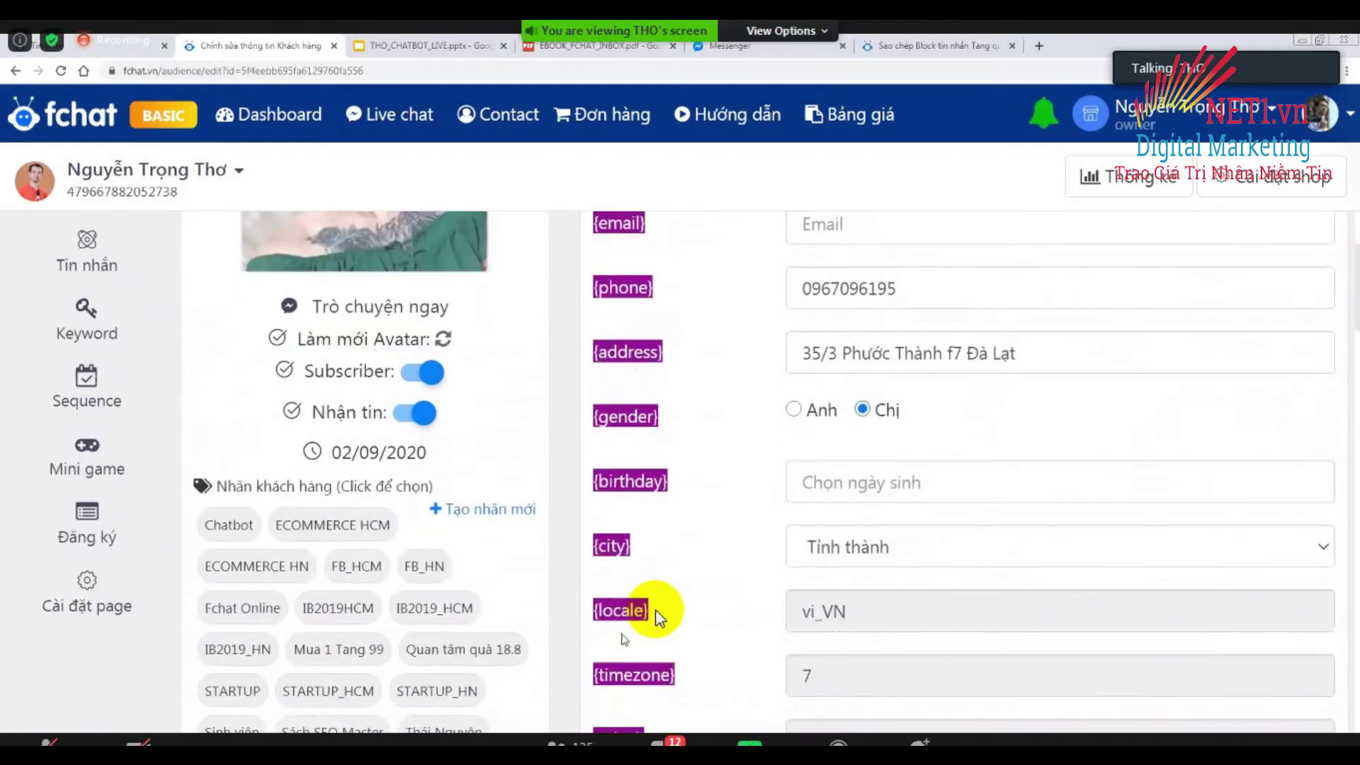
{"action": "scroll", "coordinate": [659, 617], "scroll_direction": "down", "scroll_amount": 4}
{"action": "scroll", "coordinate": [659, 617], "scroll_direction": "up", "scroll_amount": 4}
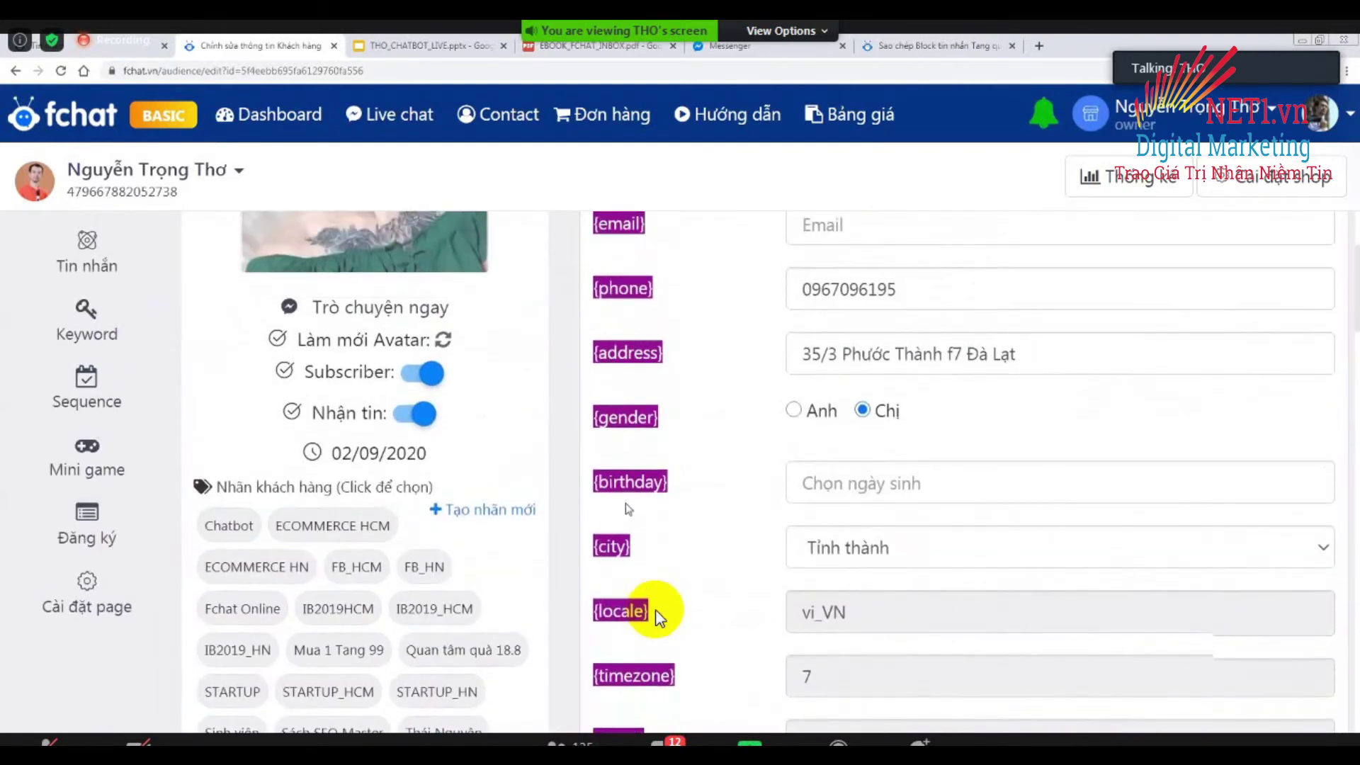
{"action": "scroll", "coordinate": [659, 618], "scroll_direction": "up", "scroll_amount": 3}
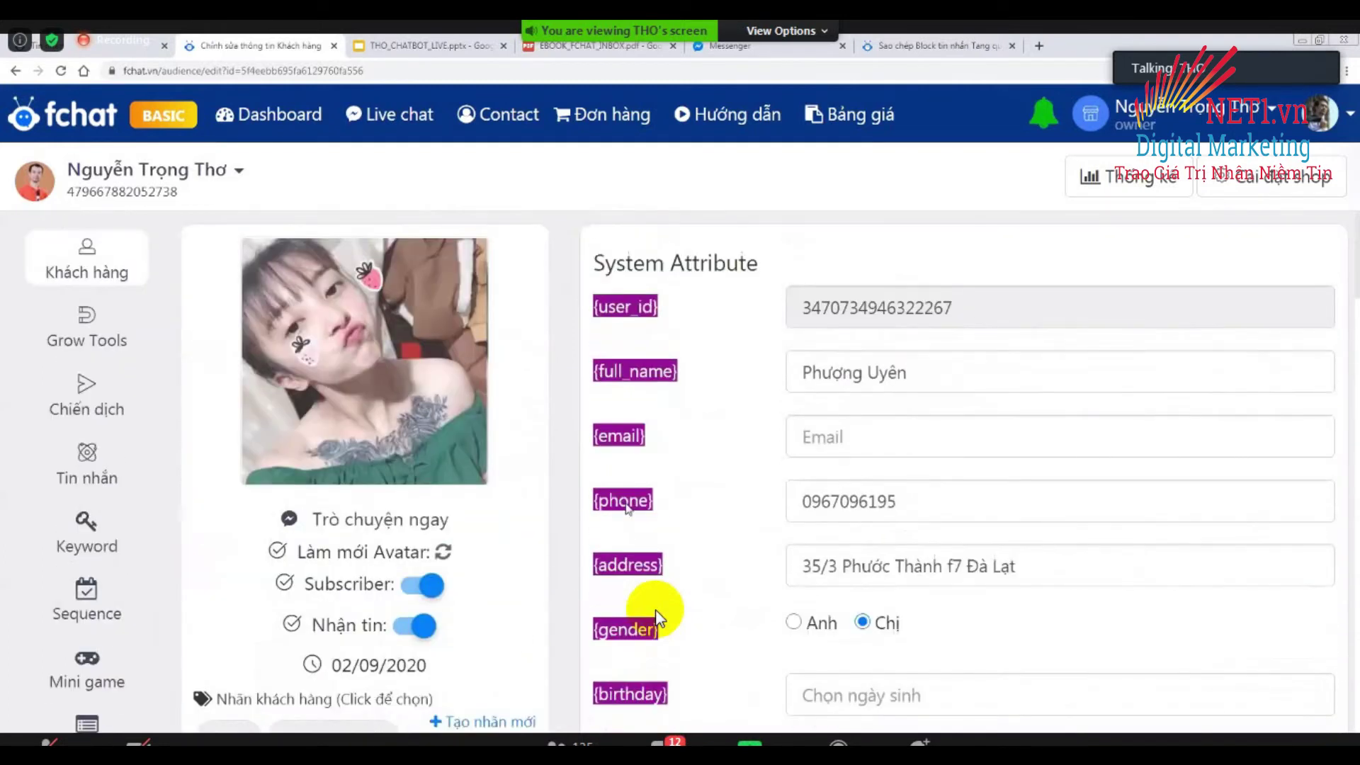
{"action": "left_click", "coordinate": [15, 70]}
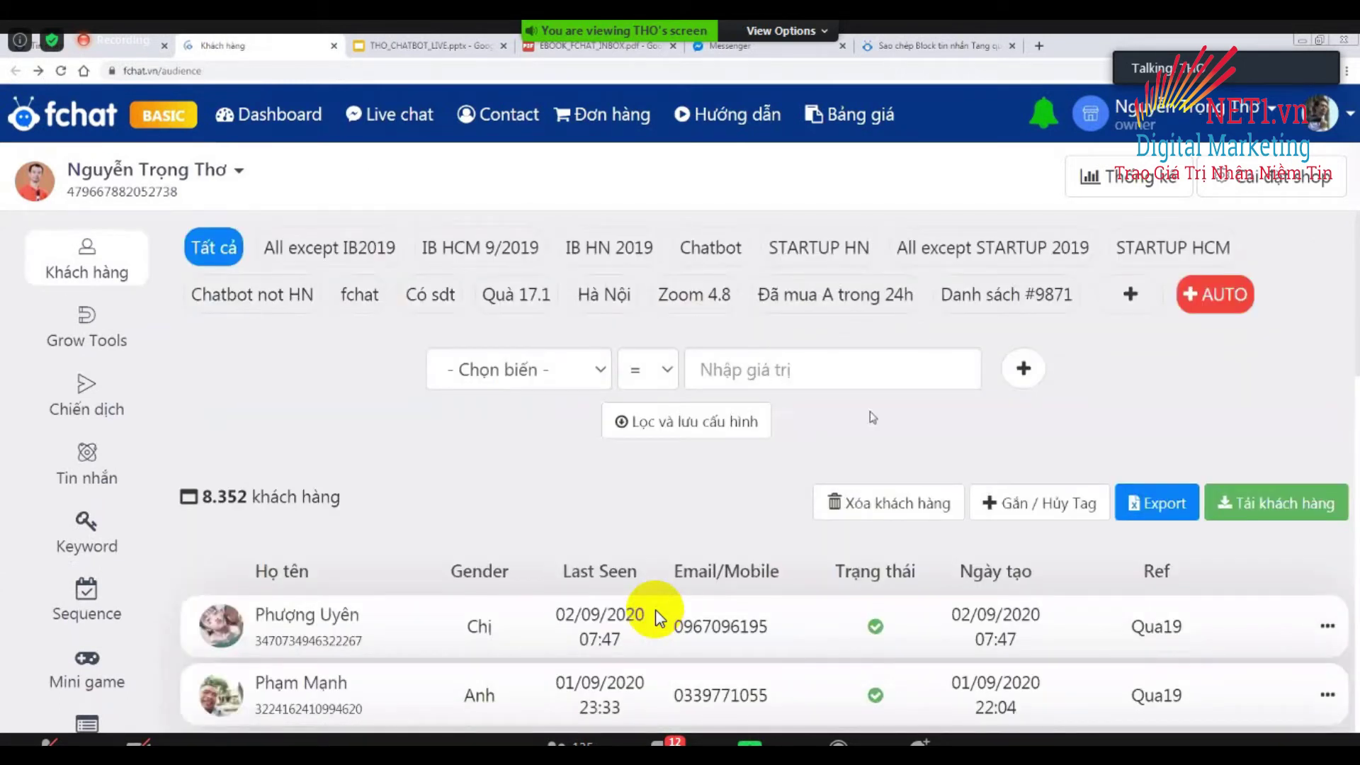
Reopen the first customer's record, then return to the Tang qua 2.9 - Webform block.
{"action": "left_click", "coordinate": [660, 617]}
{"action": "scroll", "coordinate": [656, 612], "scroll_direction": "down", "scroll_amount": 10}
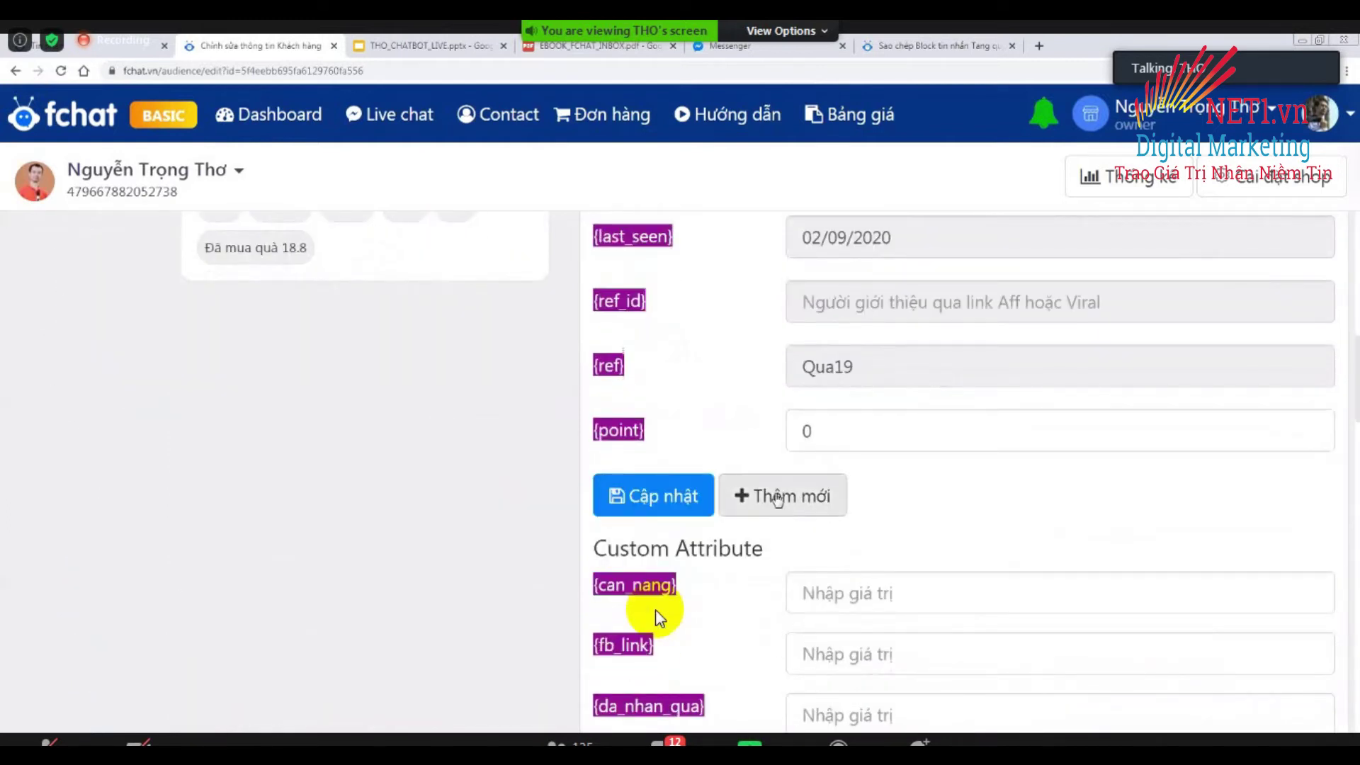
{"action": "scroll", "coordinate": [686, 439], "scroll_direction": "up", "scroll_amount": 1}
{"action": "scroll", "coordinate": [686, 439], "scroll_direction": "up", "scroll_amount": 4}
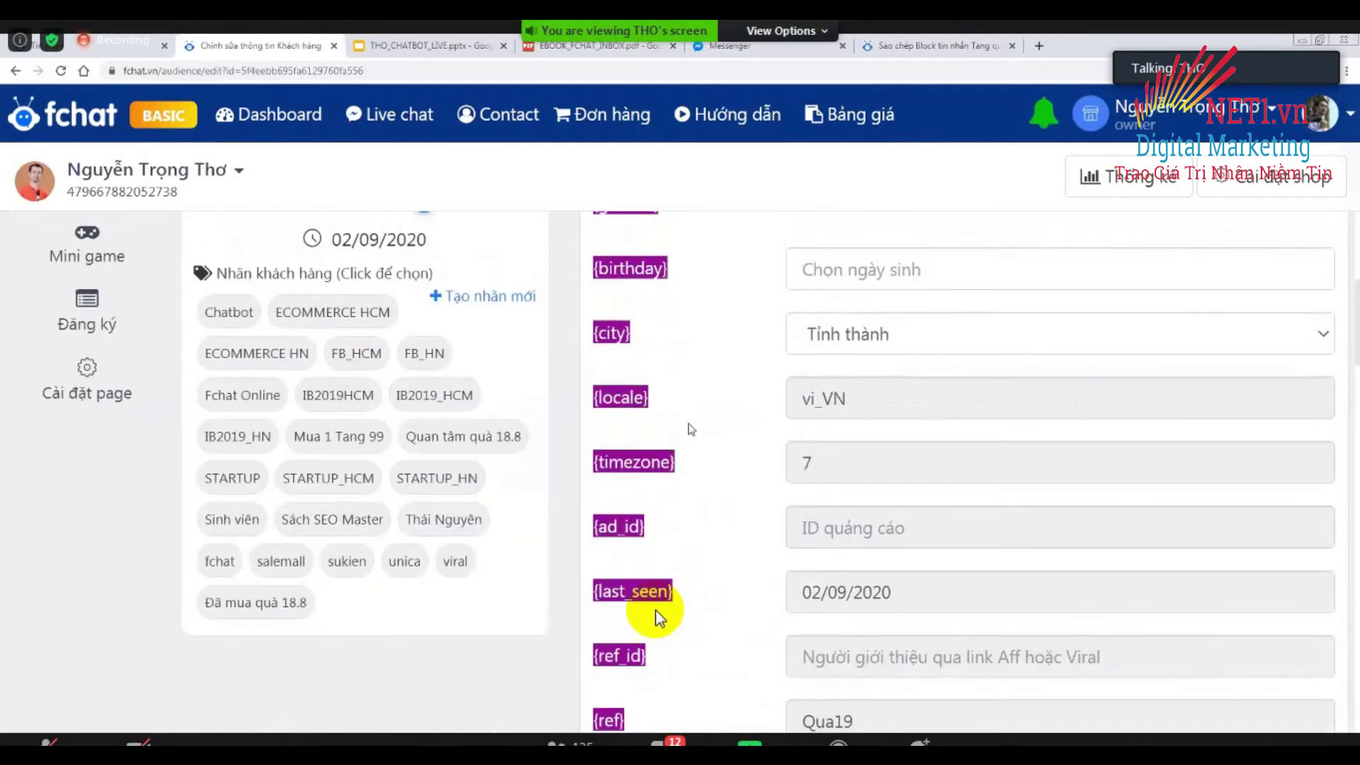
{"action": "scroll", "coordinate": [702, 411], "scroll_direction": "up", "scroll_amount": 1}
{"action": "scroll", "coordinate": [655, 614], "scroll_direction": "up", "scroll_amount": 5}
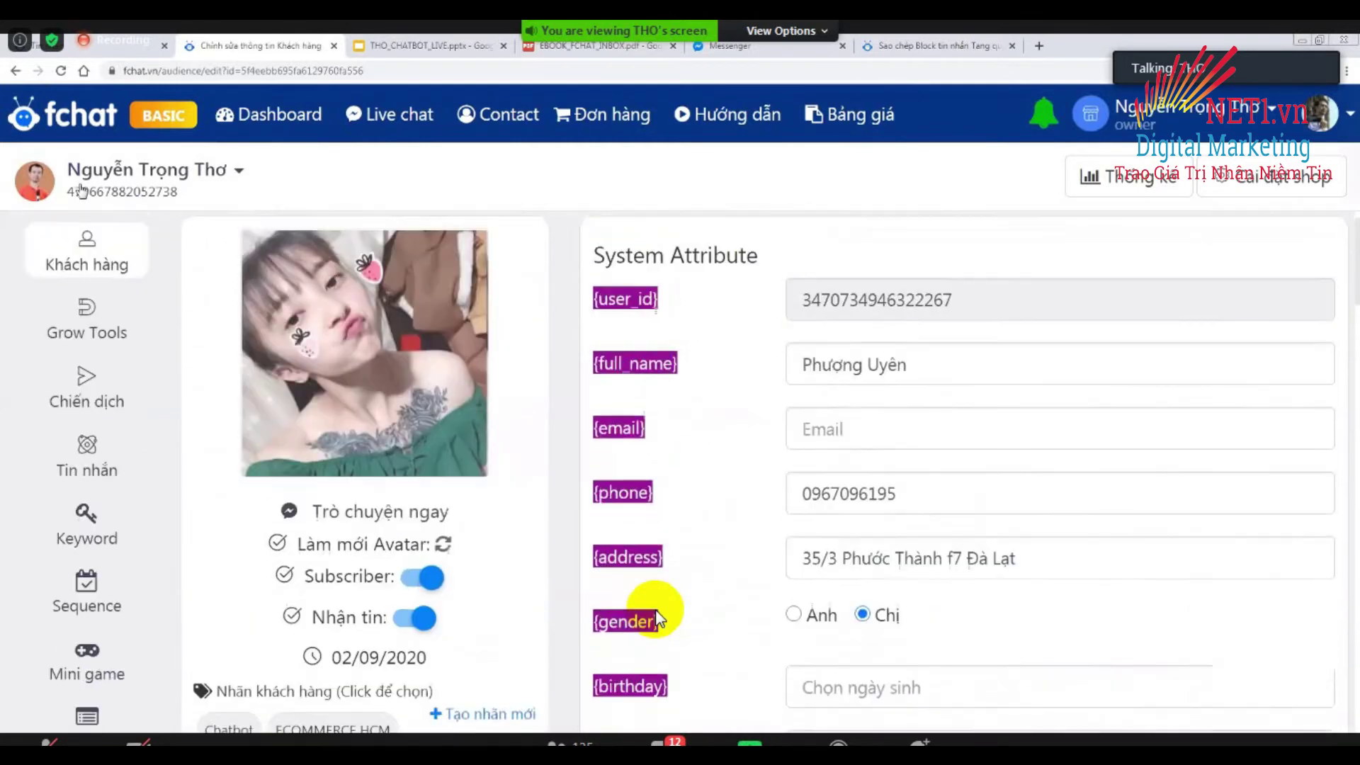
{"action": "key", "text": "alt+Left"}
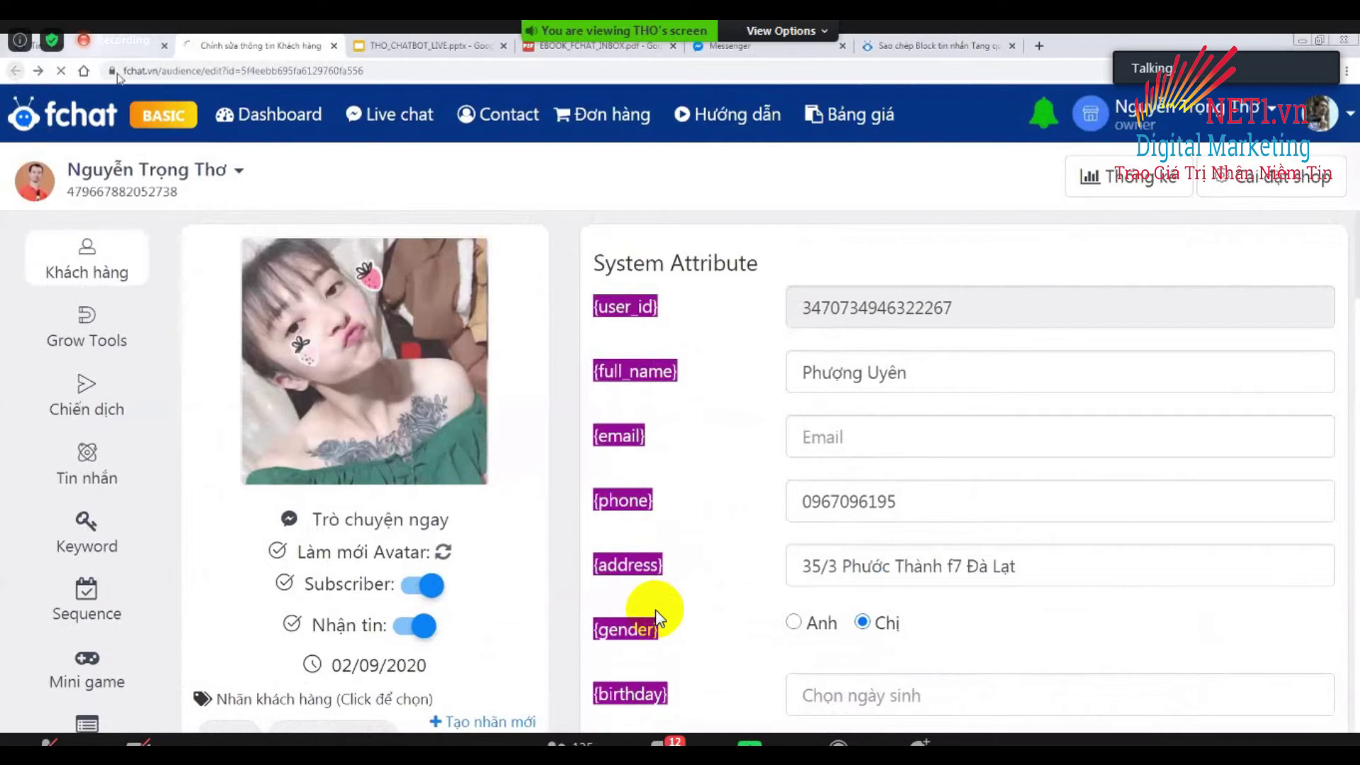
{"action": "scroll", "coordinate": [796, 469], "scroll_direction": "down", "scroll_amount": 6}
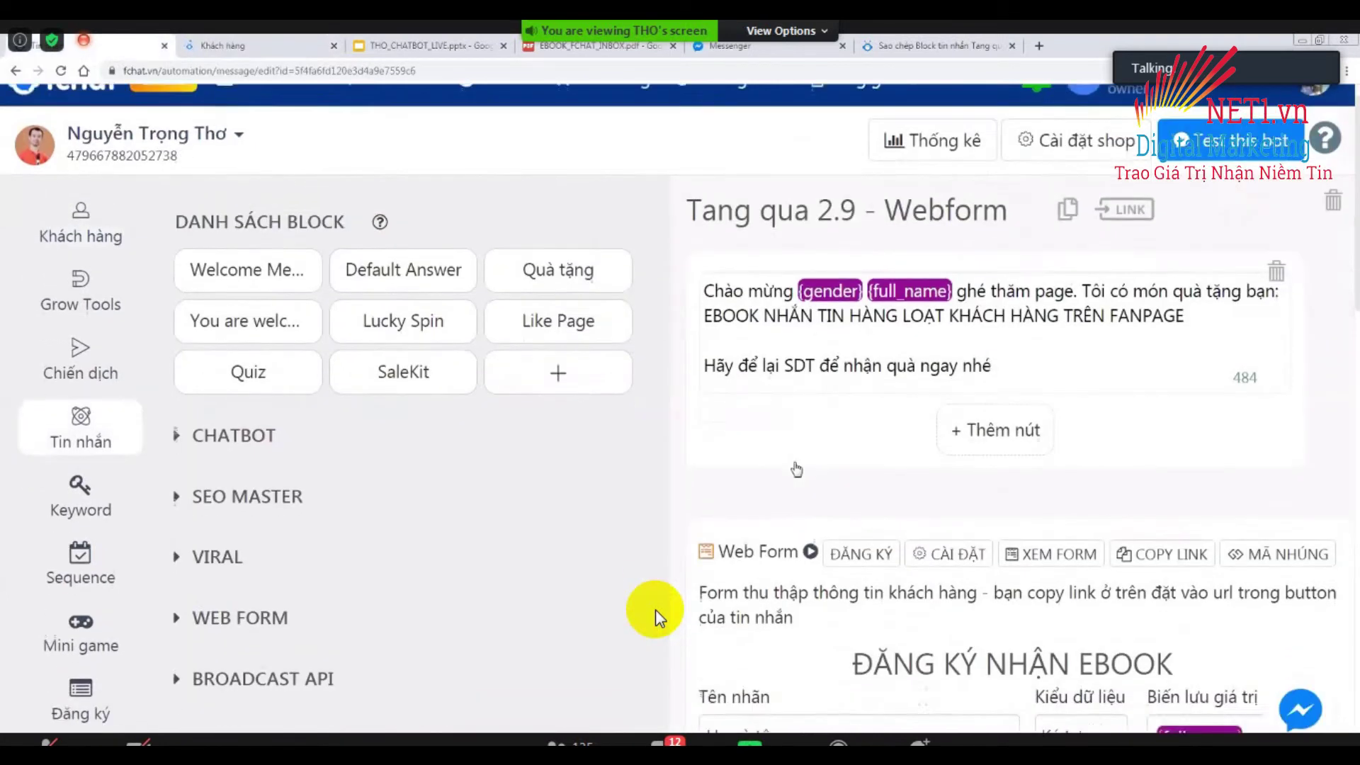
Turn on 'Lưu vào danh sách đăng ký' so form entries go to the registration list.
{"action": "scroll", "coordinate": [765, 484], "scroll_direction": "down", "scroll_amount": 7}
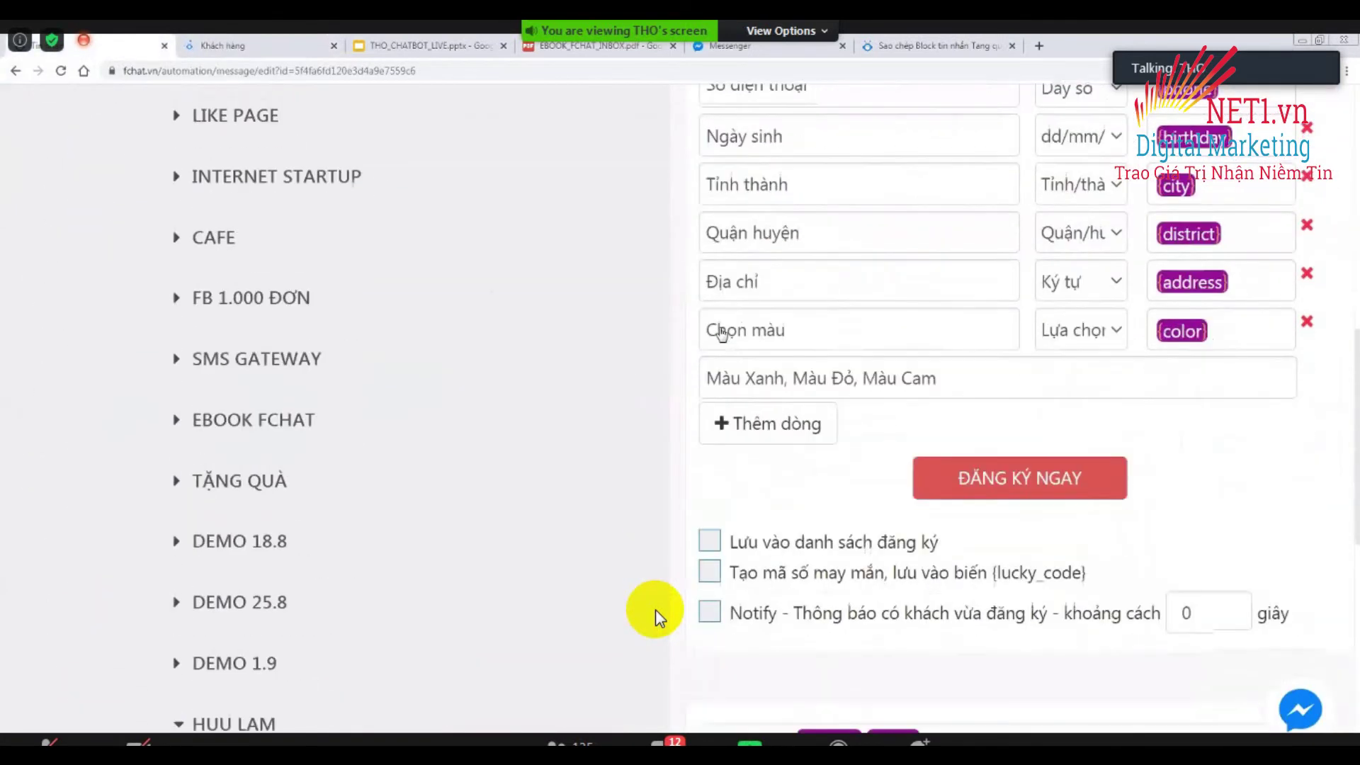
{"action": "scroll", "coordinate": [717, 335], "scroll_direction": "down", "scroll_amount": 1}
{"action": "left_click", "coordinate": [710, 330]}
{"action": "scroll", "coordinate": [833, 350], "scroll_direction": "up", "scroll_amount": 5}
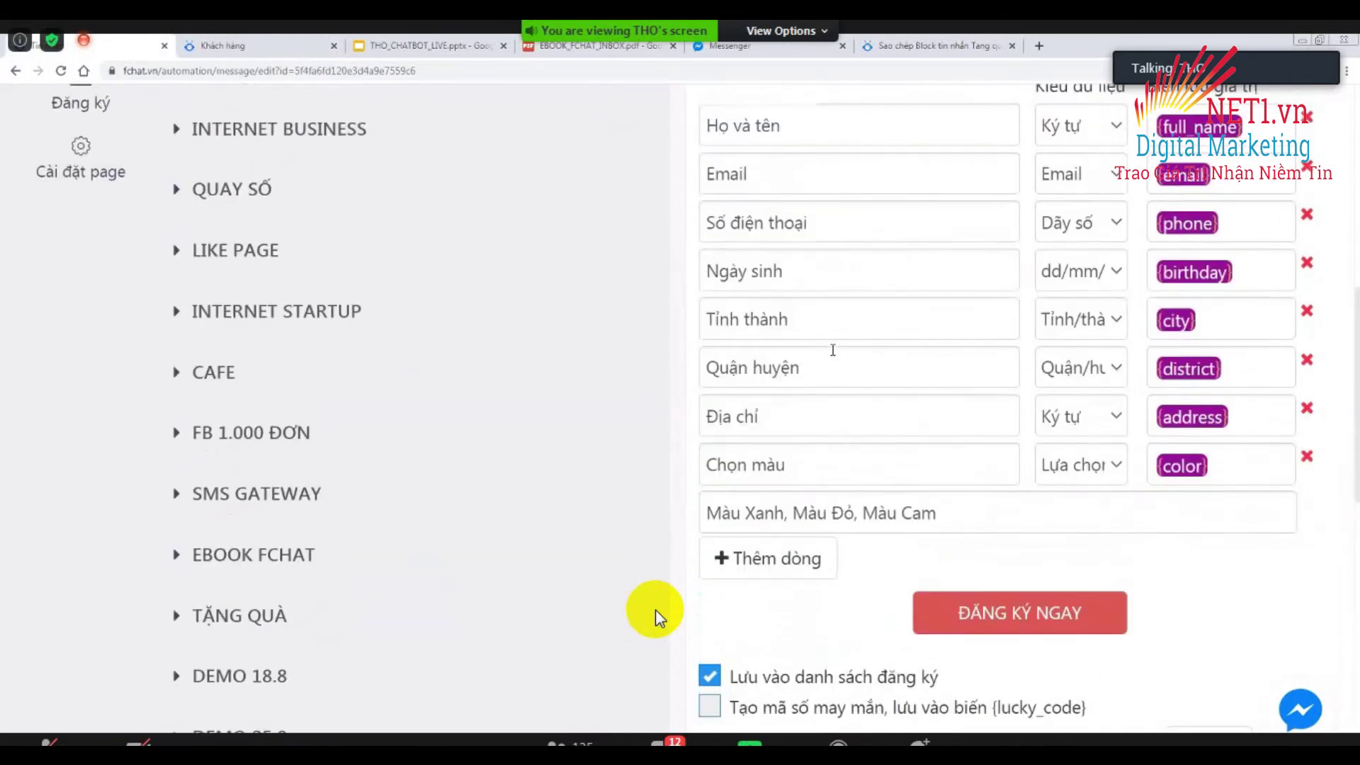
{"action": "scroll", "coordinate": [833, 350], "scroll_direction": "up", "scroll_amount": 6}
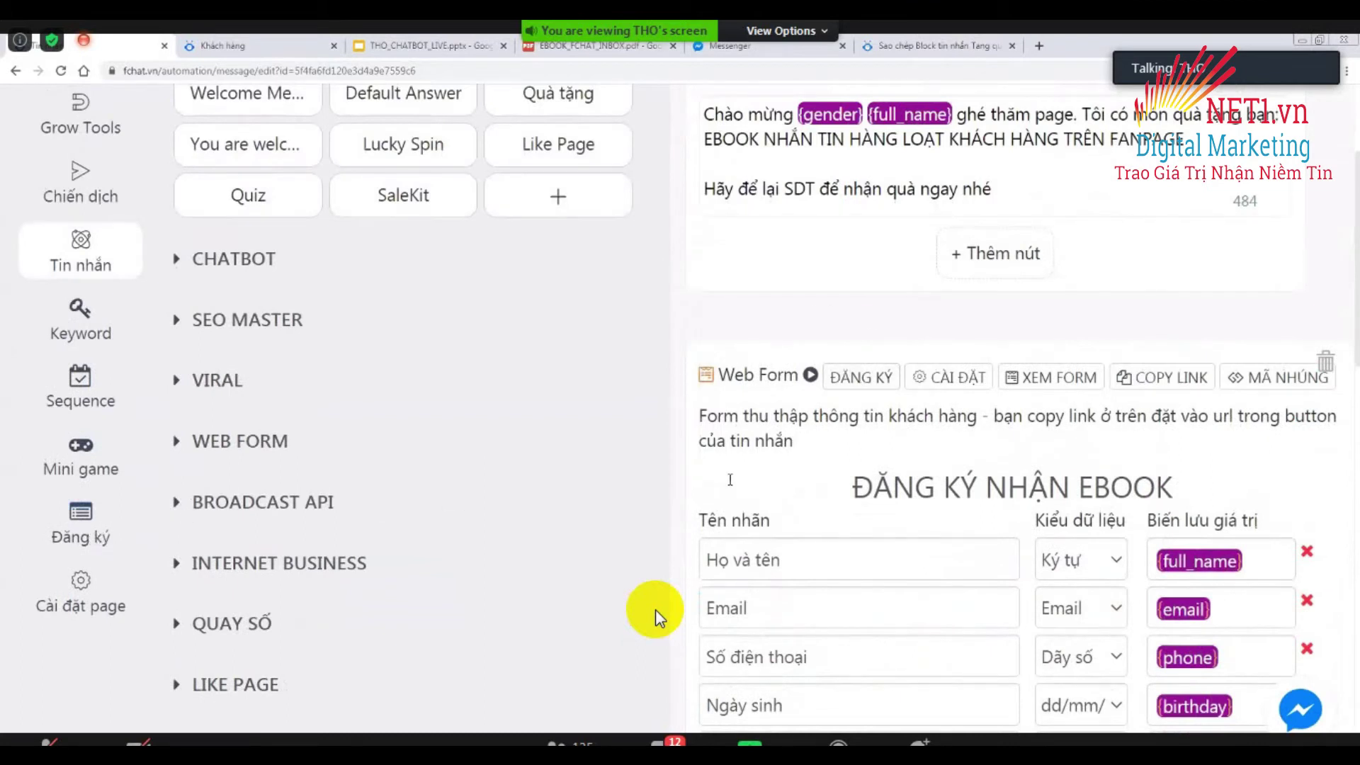
Enable Notify for new registrations with a 3-second interval.
{"action": "scroll", "coordinate": [730, 479], "scroll_direction": "down", "scroll_amount": 8}
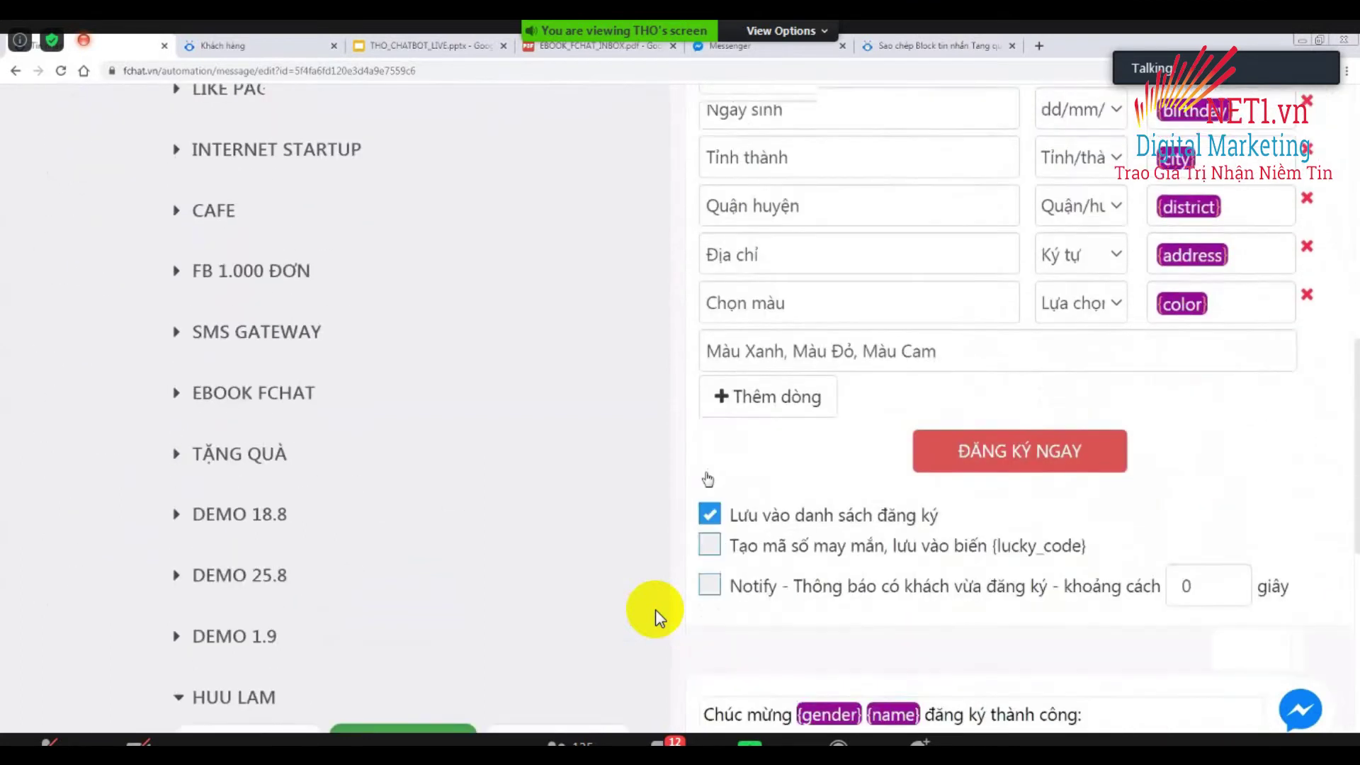
{"action": "scroll", "coordinate": [707, 480], "scroll_direction": "down", "scroll_amount": 2}
{"action": "left_click", "coordinate": [710, 472]}
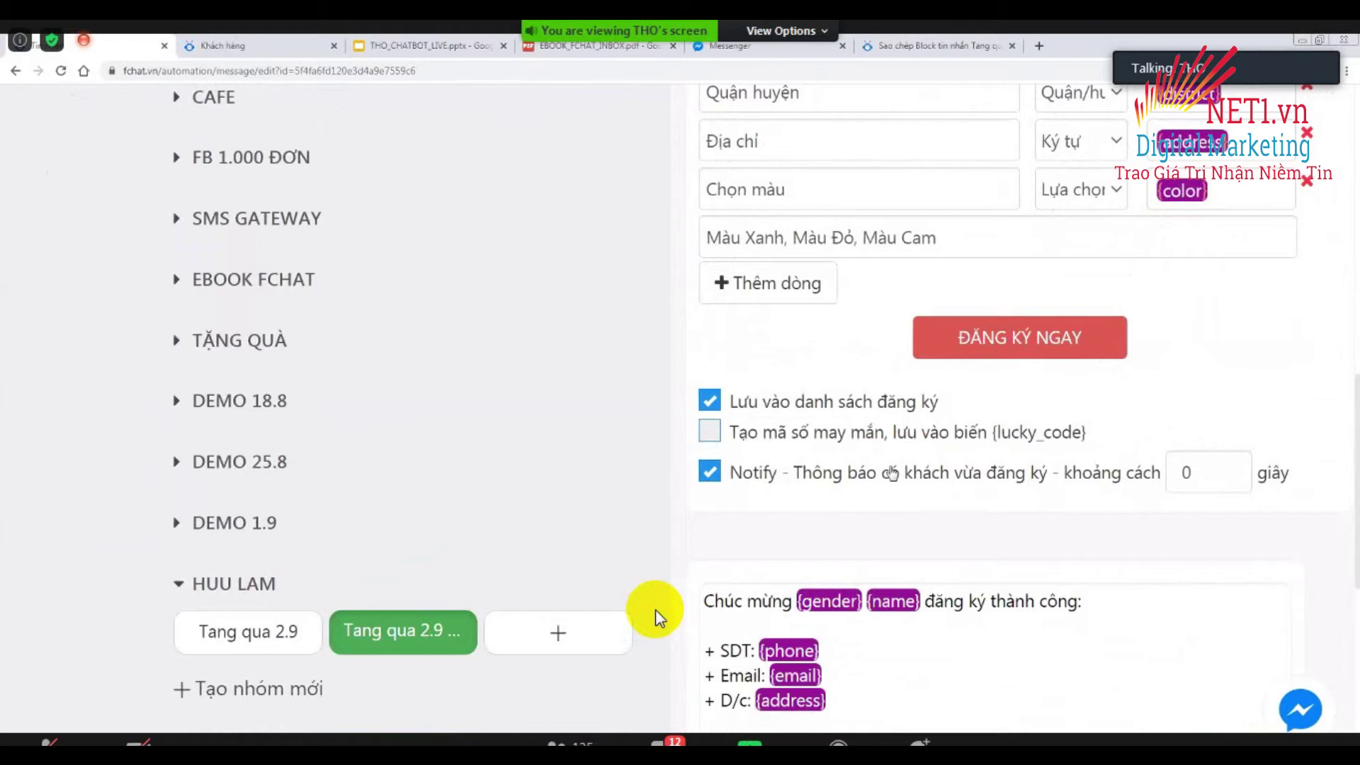
{"action": "left_click", "coordinate": [1226, 465]}
{"action": "left_click", "coordinate": [1226, 465]}
{"action": "left_click", "coordinate": [1226, 466]}
{"action": "left_click", "coordinate": [657, 616]}
Add the line '+ Màu: {color}' below '+ D/c: {address}' in the success message.
{"action": "scroll", "coordinate": [659, 616], "scroll_direction": "down", "scroll_amount": 5}
{"action": "scroll", "coordinate": [659, 616], "scroll_direction": "up", "scroll_amount": 5}
{"action": "scroll", "coordinate": [659, 616], "scroll_direction": "up", "scroll_amount": 3}
{"action": "scroll", "coordinate": [659, 616], "scroll_direction": "up", "scroll_amount": 3}
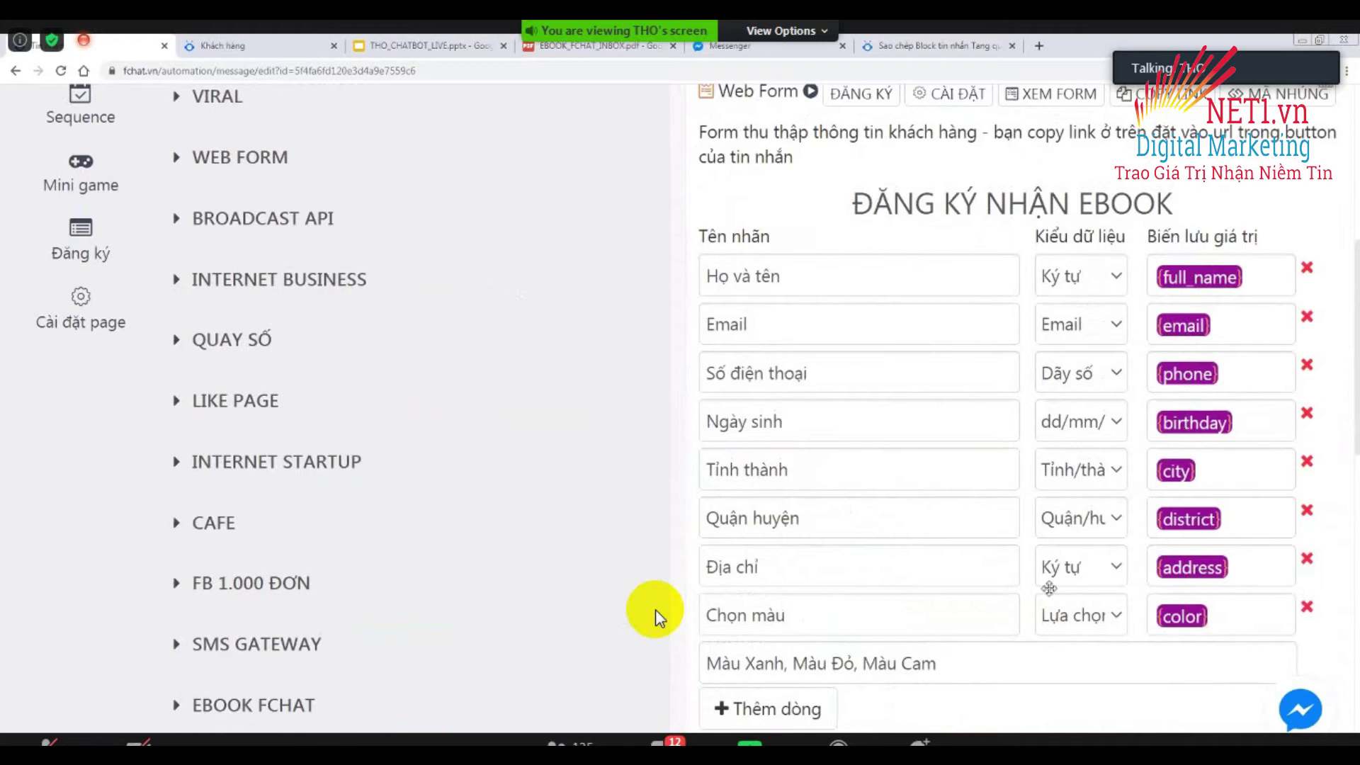
{"action": "scroll", "coordinate": [659, 618], "scroll_direction": "down", "scroll_amount": 9}
{"action": "left_click", "coordinate": [826, 464]}
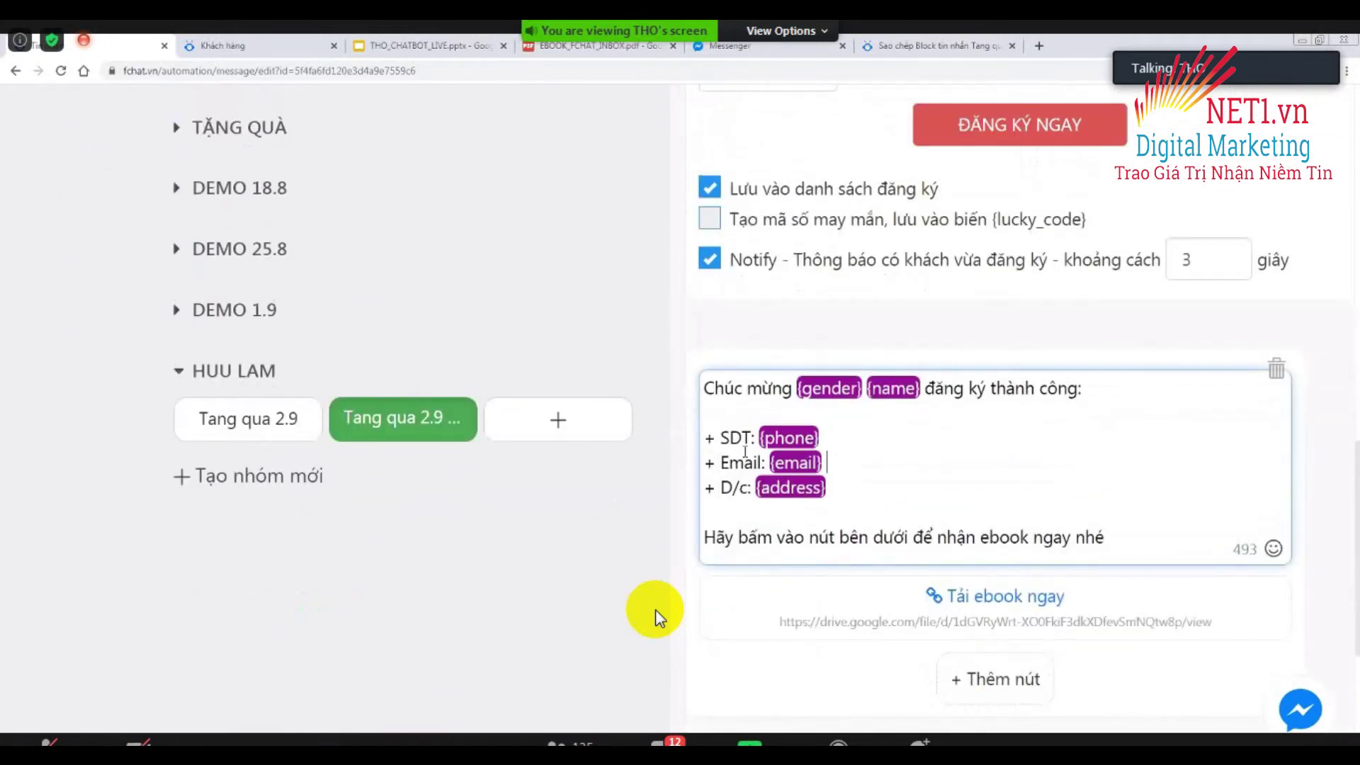
{"action": "left_click", "coordinate": [837, 484]}
{"action": "key", "text": "Return"}
{"action": "type", "text": "+ Mauf: "}
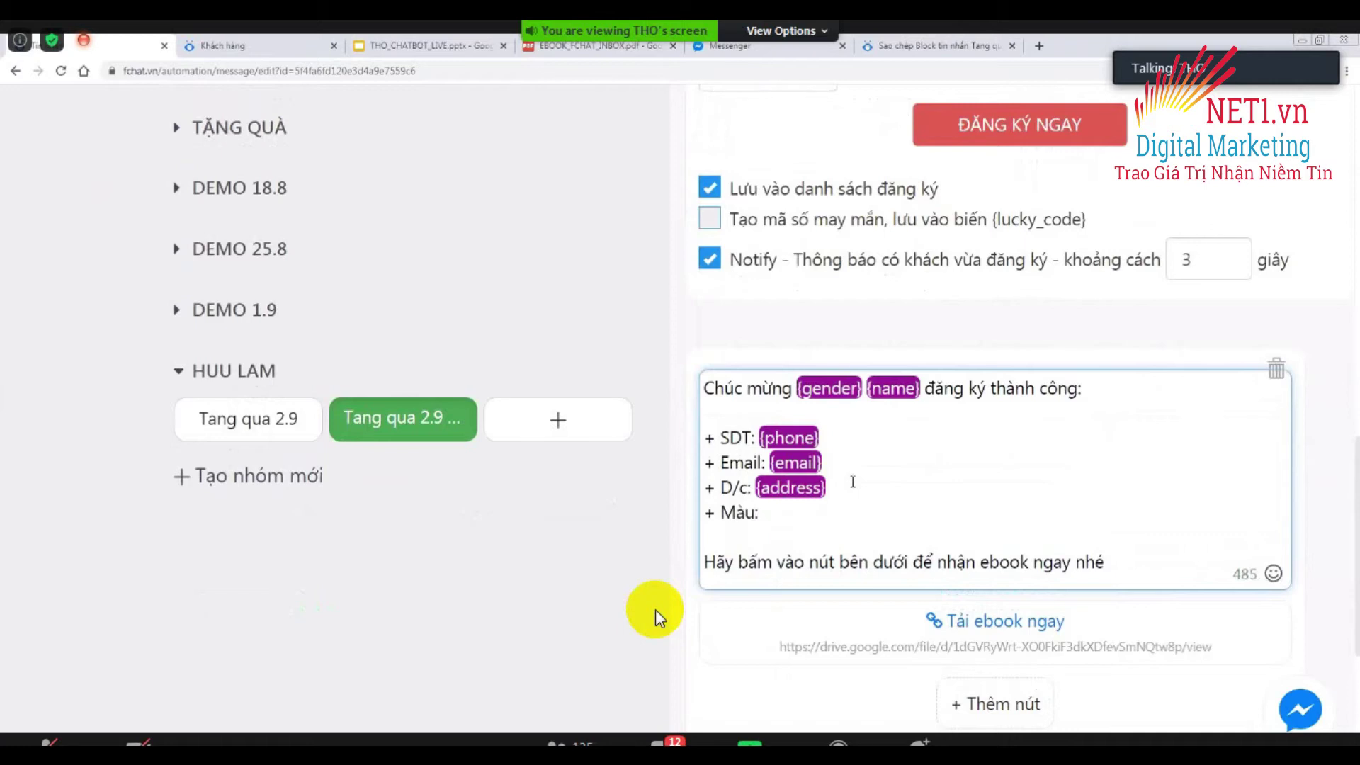
{"action": "type", "text": "{collor"}
{"action": "key", "text": "BackSpace"}
{"action": "key", "text": "BackSpace"}
{"action": "key", "text": "BackSpace"}
{"action": "type", "text": "or}"}
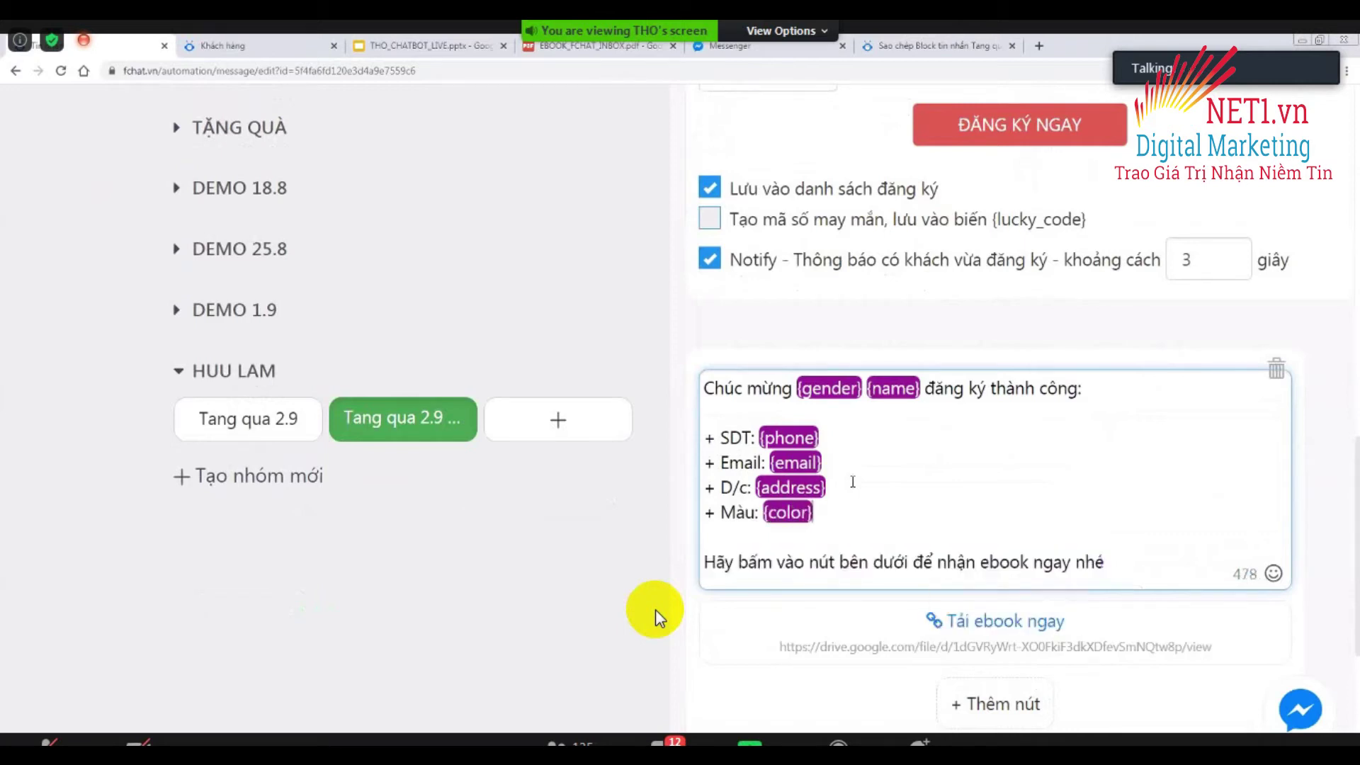
{"action": "left_click", "coordinate": [657, 612]}
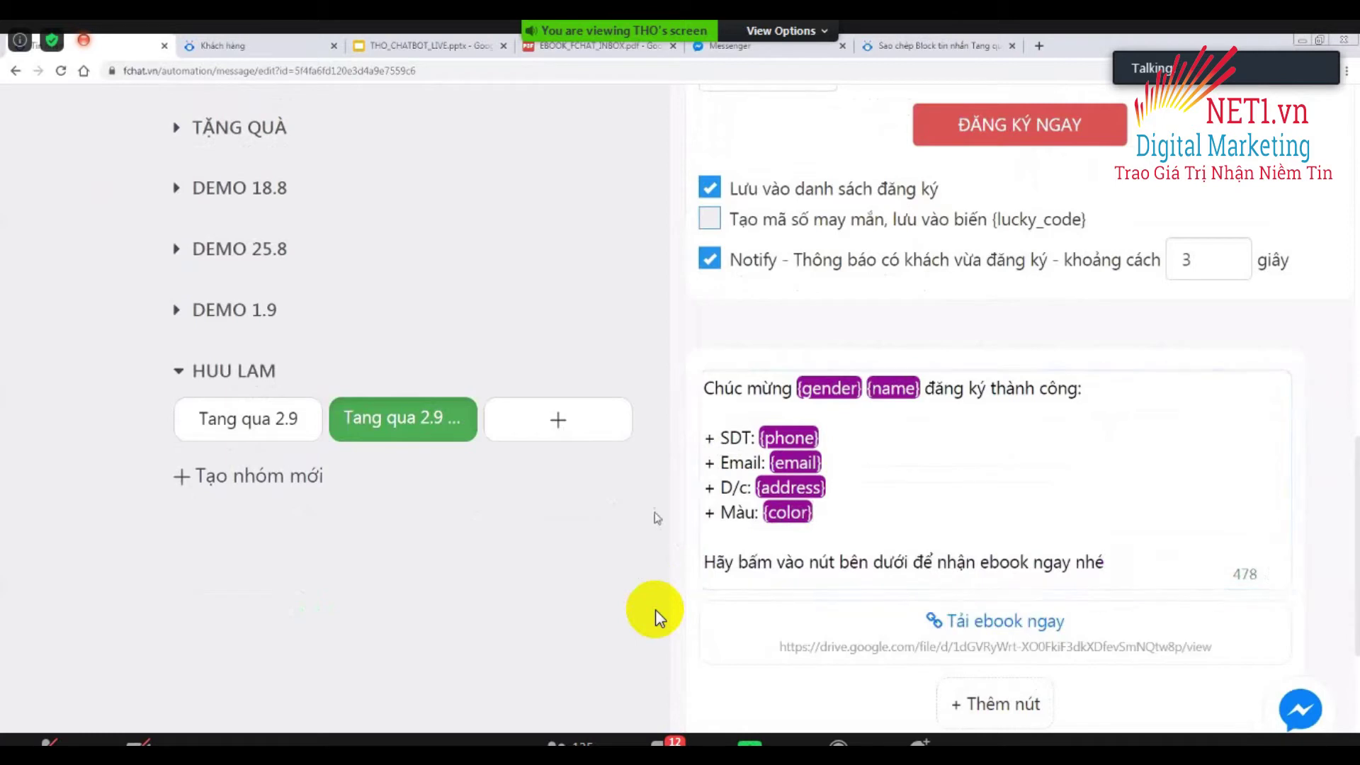
{"action": "scroll", "coordinate": [657, 615], "scroll_direction": "up", "scroll_amount": 4}
{"action": "scroll", "coordinate": [657, 615], "scroll_direction": "down", "scroll_amount": 5}
{"action": "scroll", "coordinate": [657, 615], "scroll_direction": "up", "scroll_amount": 10}
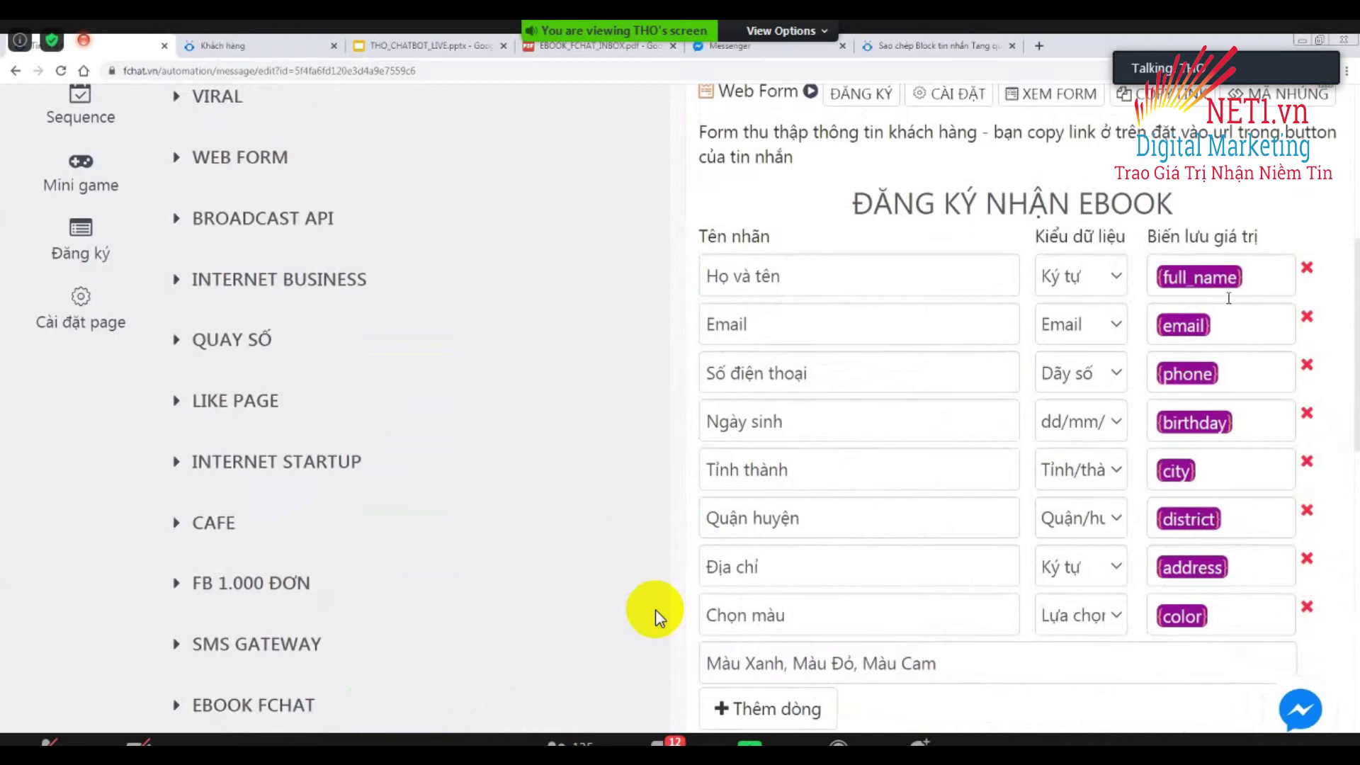
{"action": "scroll", "coordinate": [656, 614], "scroll_direction": "up", "scroll_amount": 4}
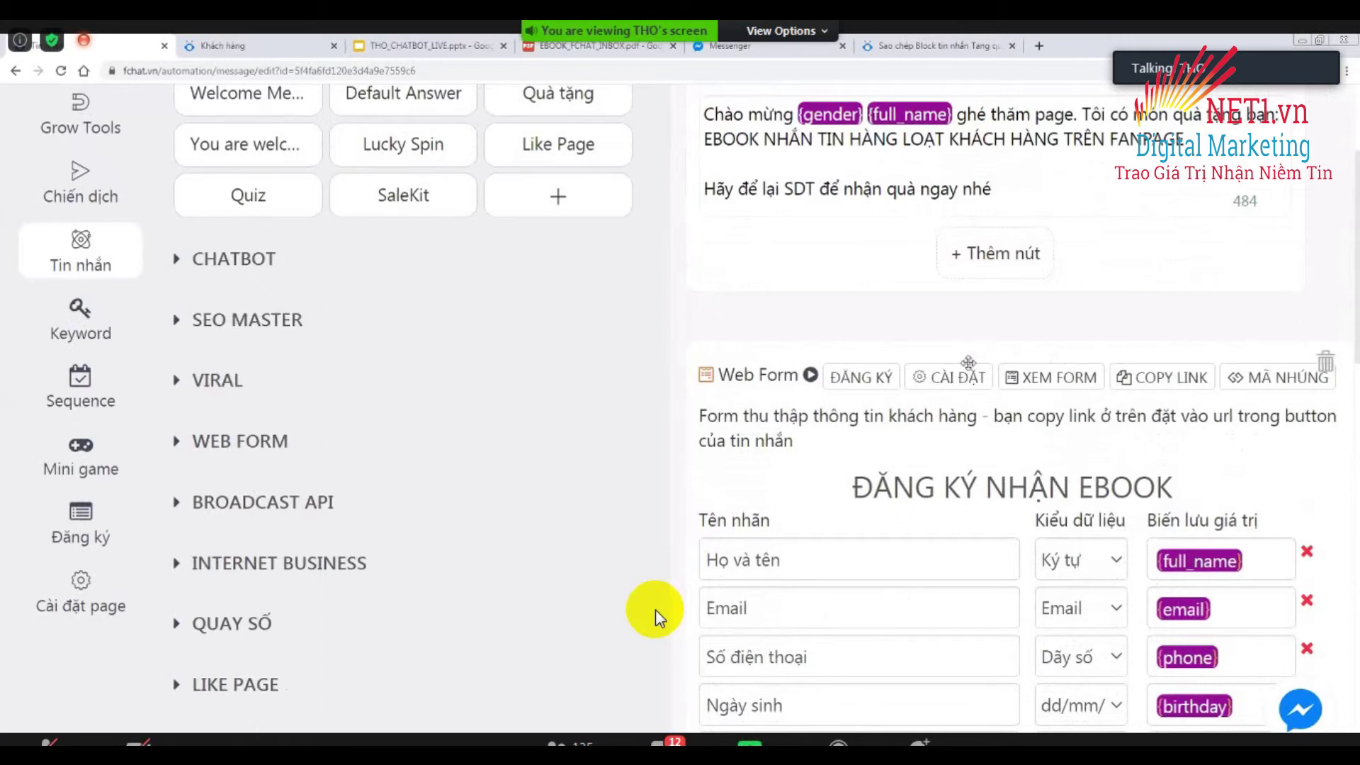
{"action": "left_click", "coordinate": [1041, 379]}
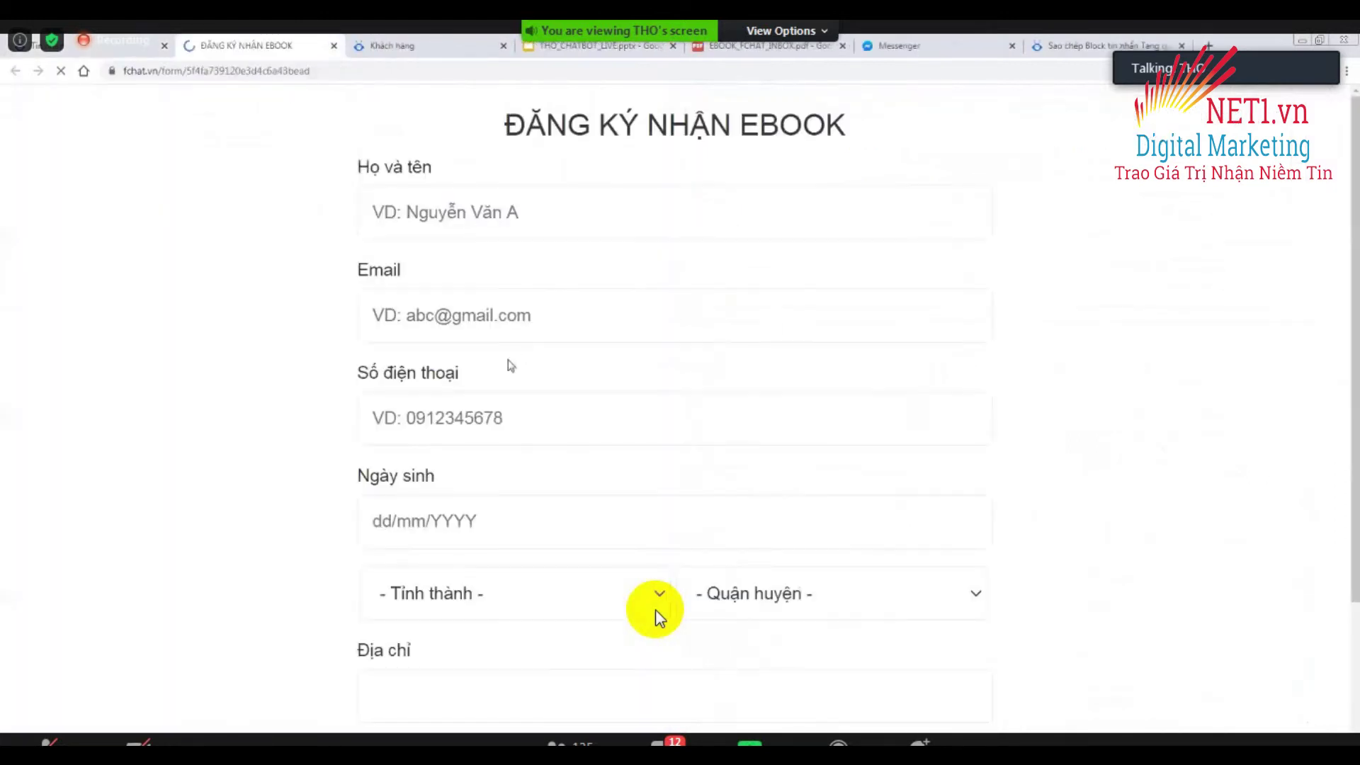
{"action": "key", "text": "ctrl+minus"}
{"action": "key", "text": "ctrl+minus"}
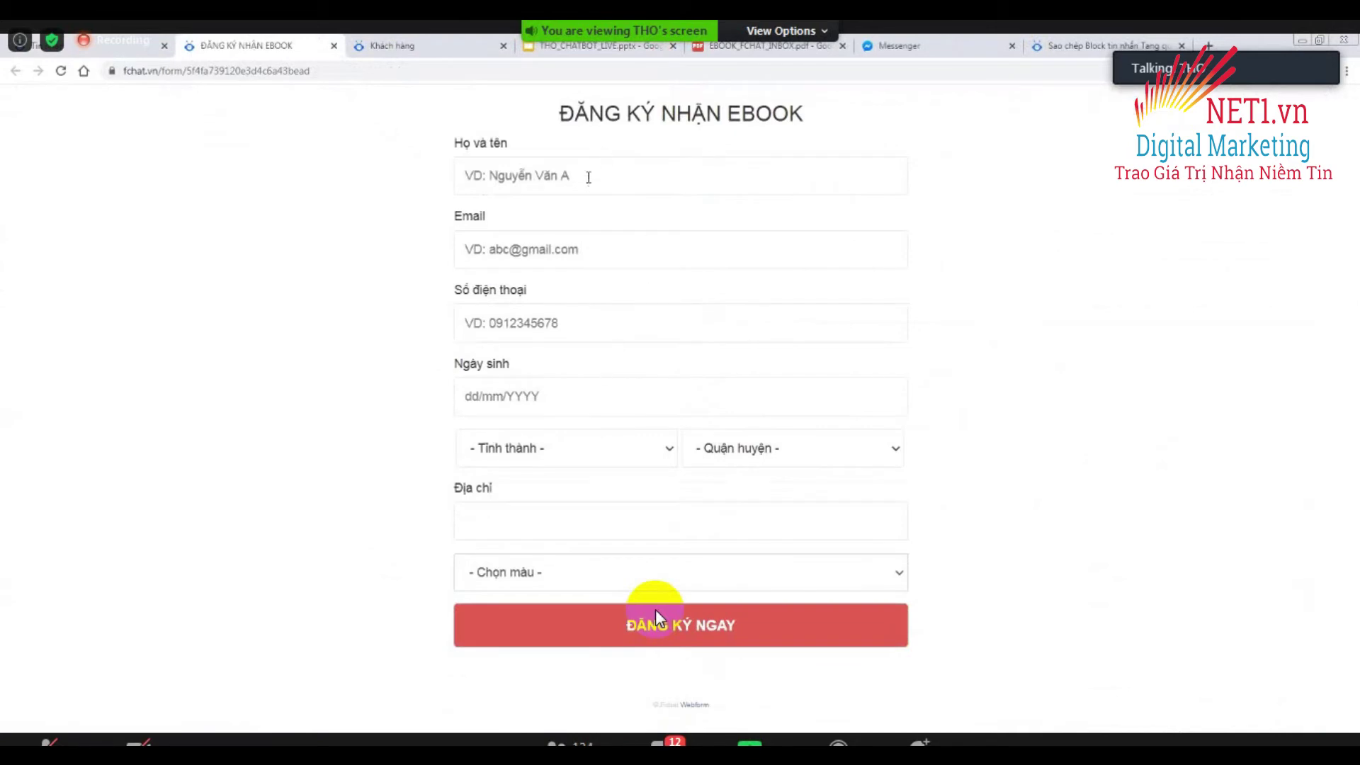
{"action": "left_click", "coordinate": [656, 618]}
{"action": "left_click", "coordinate": [333, 45]}
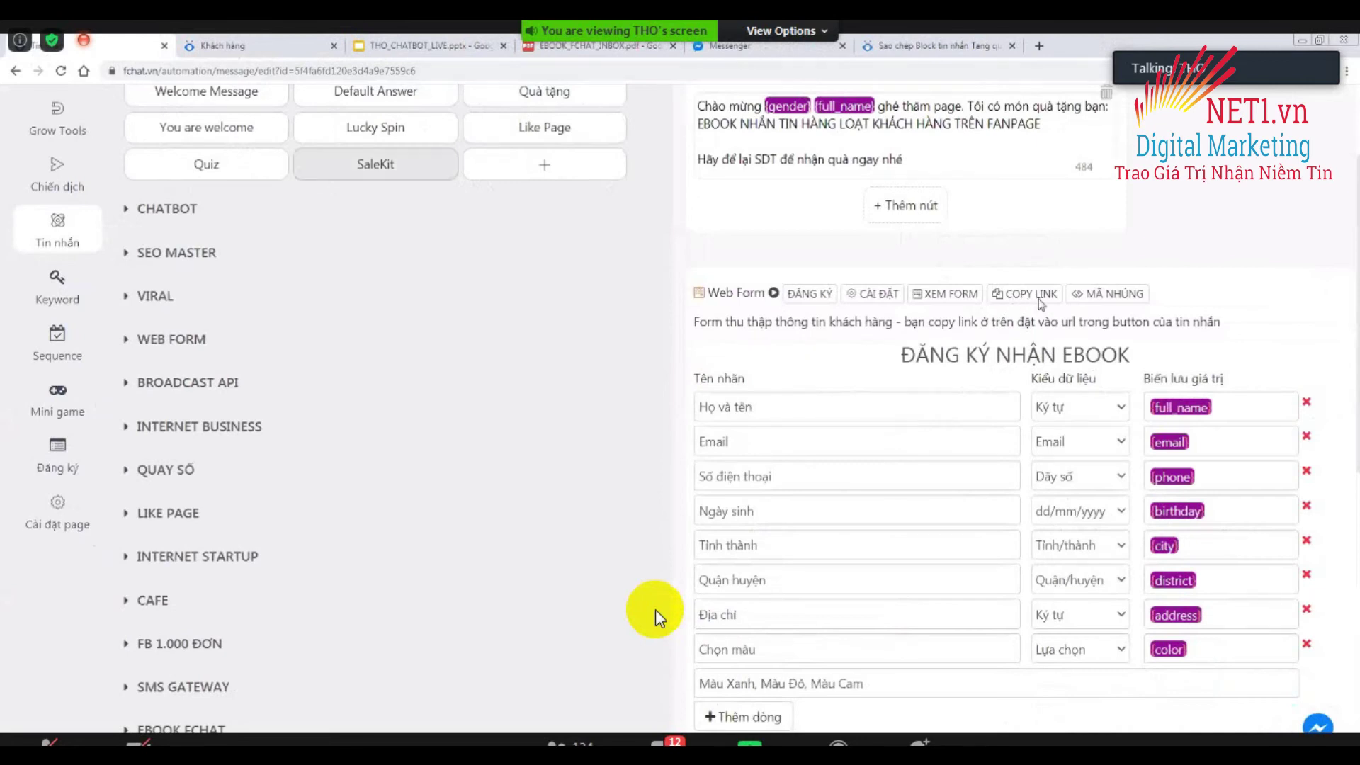
Copy the ĐĂNG KÝ NHẬN EBOOK web form's link.
{"action": "left_click", "coordinate": [1027, 296]}
{"action": "key", "text": "ctrl+plus"}
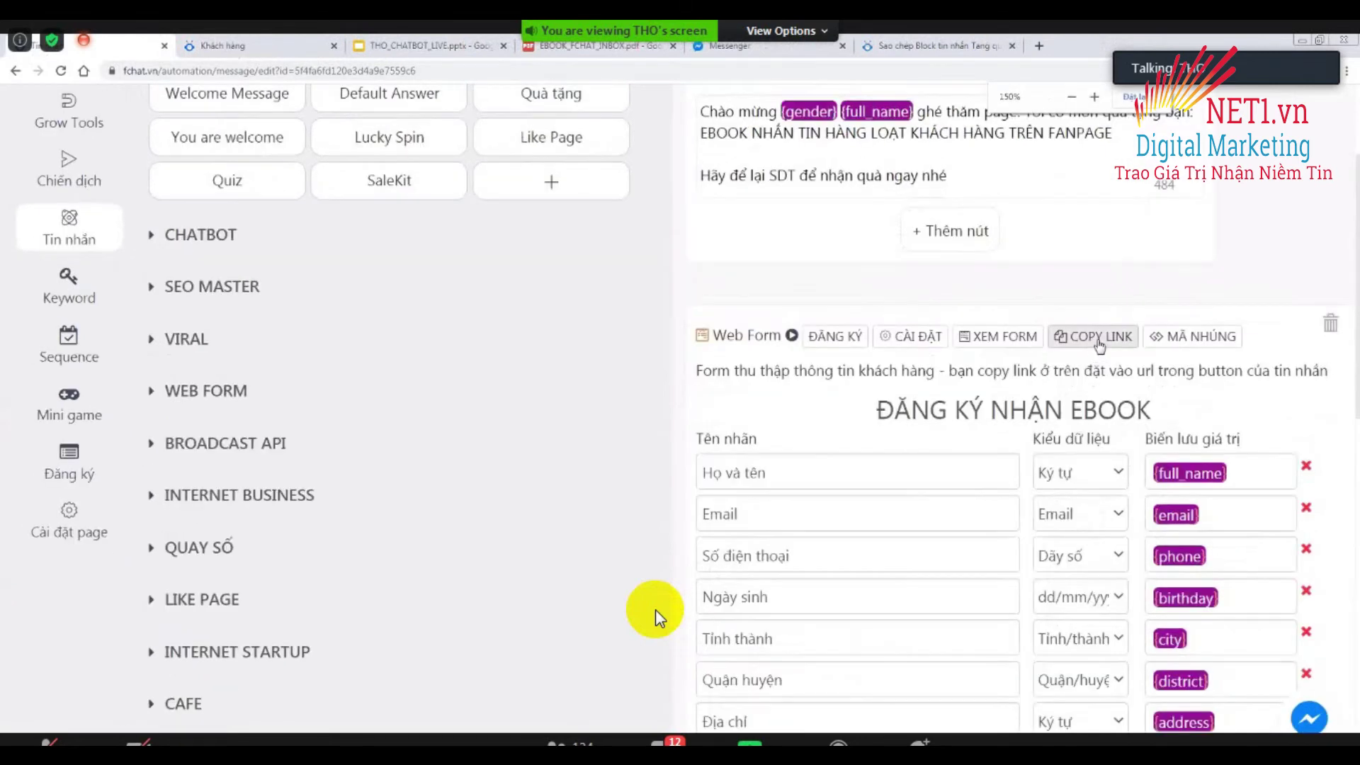
{"action": "left_click", "coordinate": [1092, 340]}
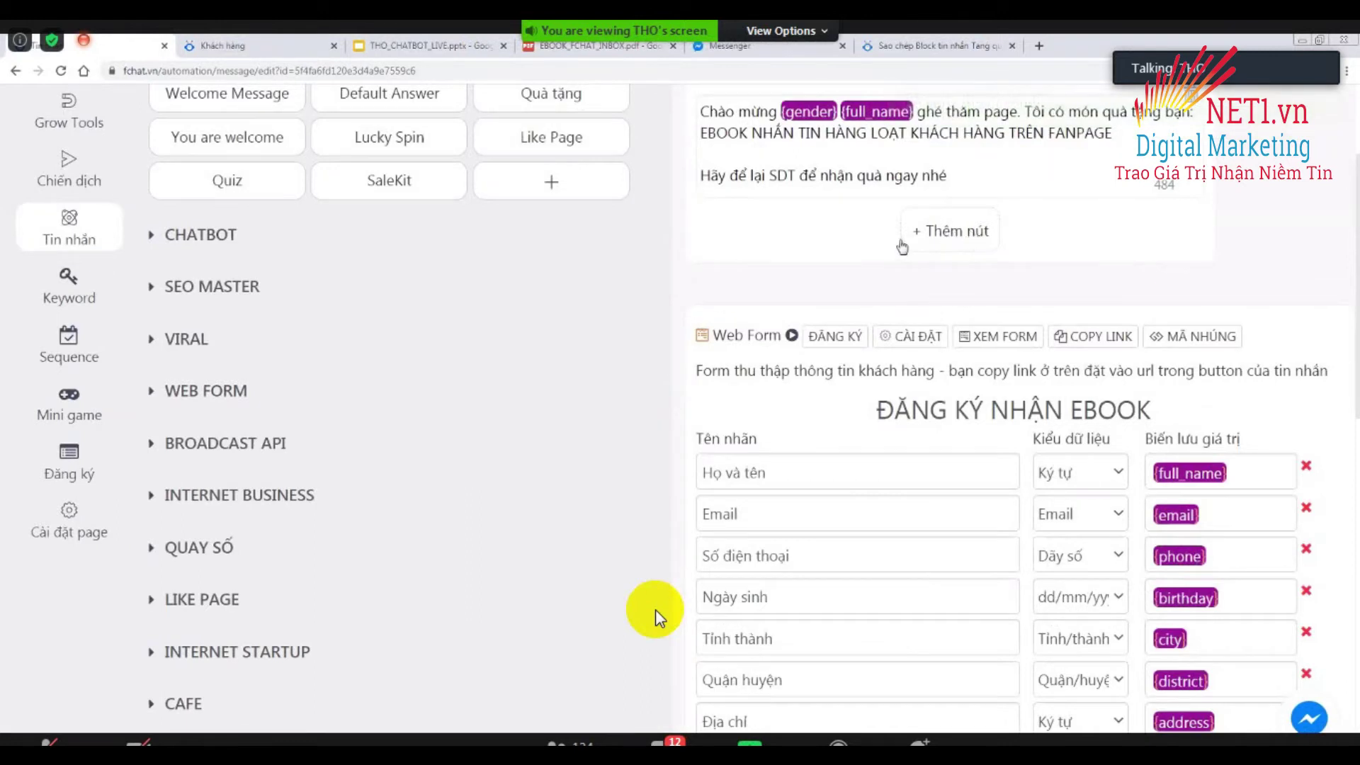
Add a 'Nhận Quà Ngay' button under the welcome message linking to the form URL.
{"action": "left_click", "coordinate": [935, 239]}
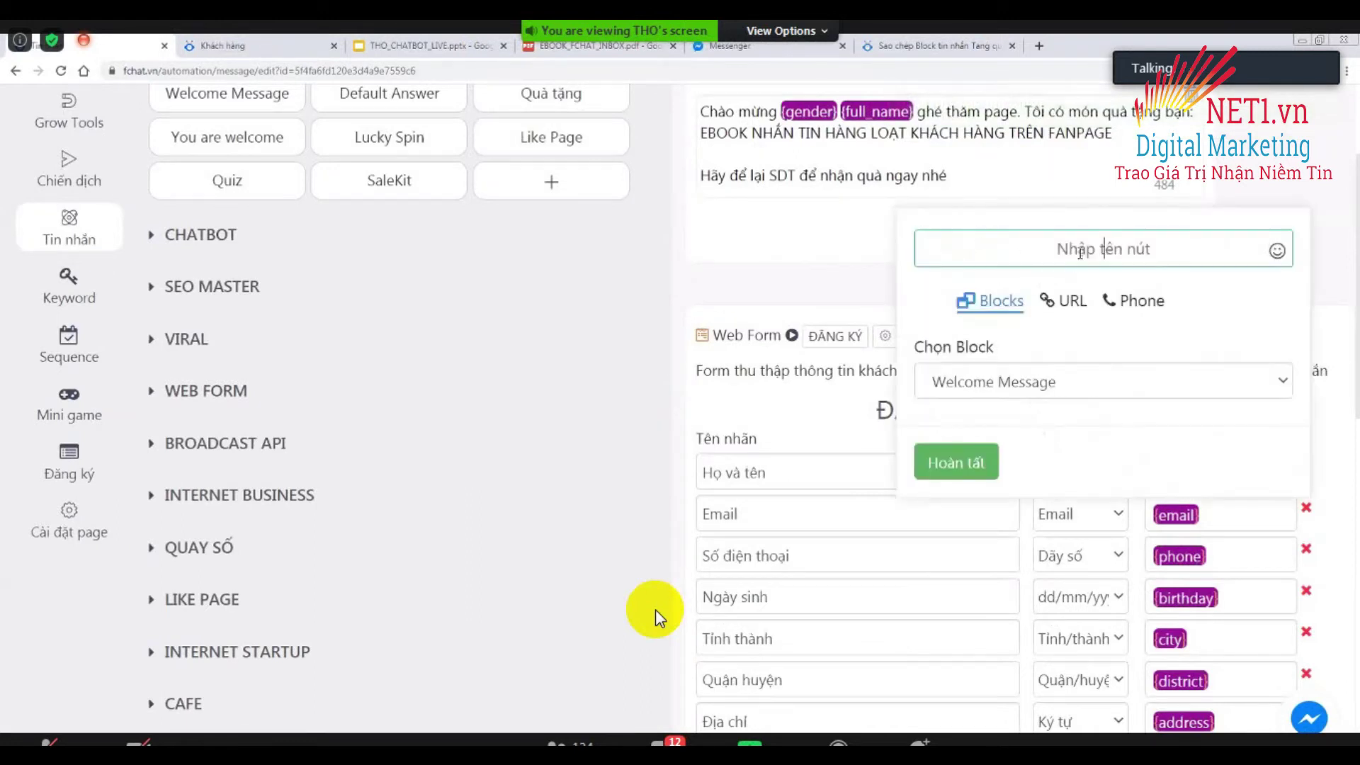
{"action": "type", "text": "Nhận "}
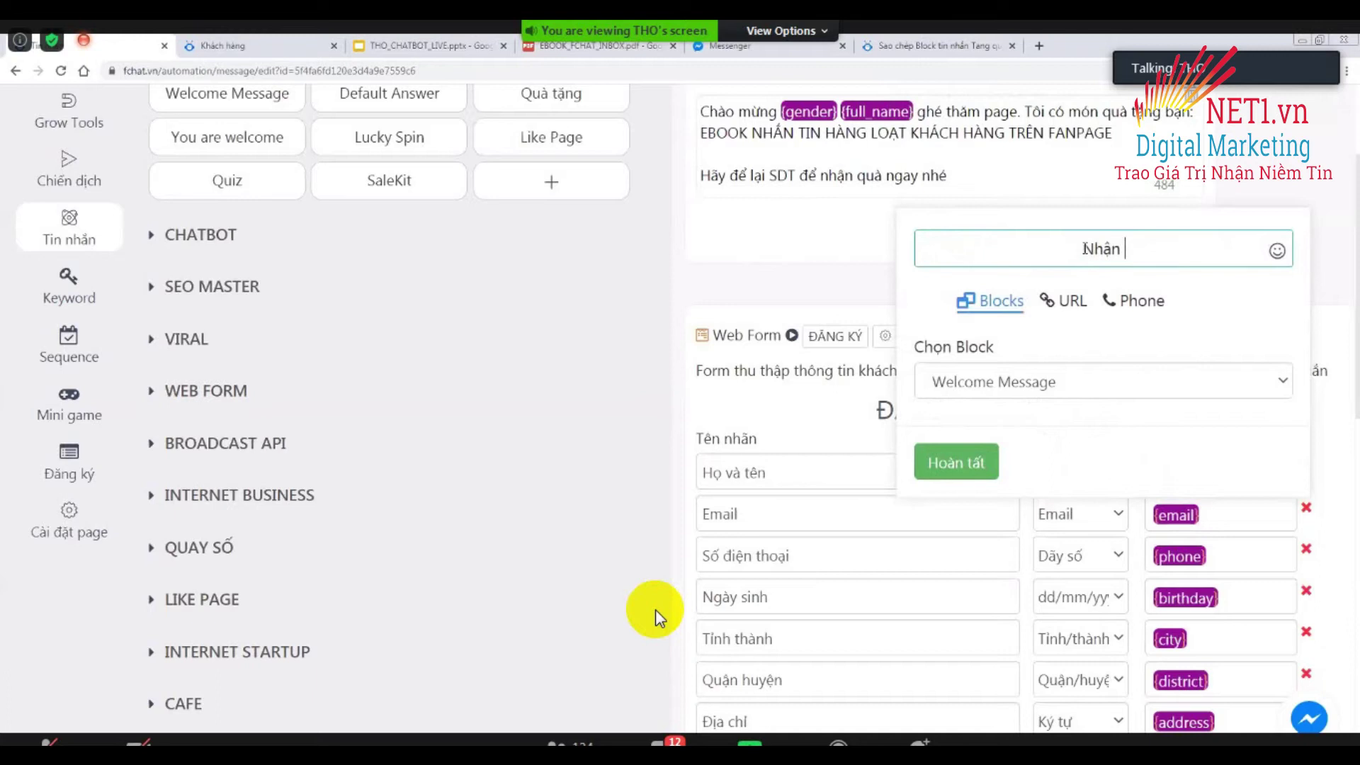
{"action": "type", "text": "Quà Ngay"}
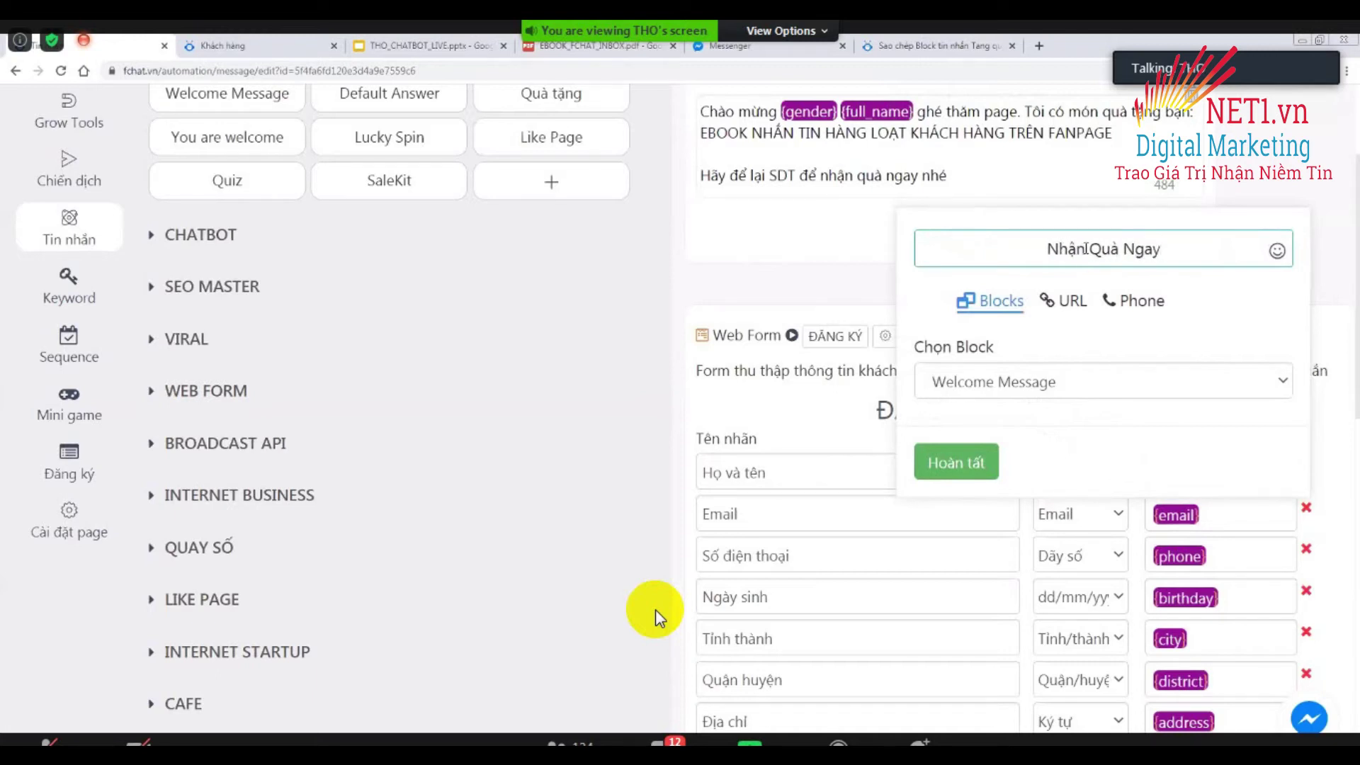
{"action": "left_click", "coordinate": [1074, 312]}
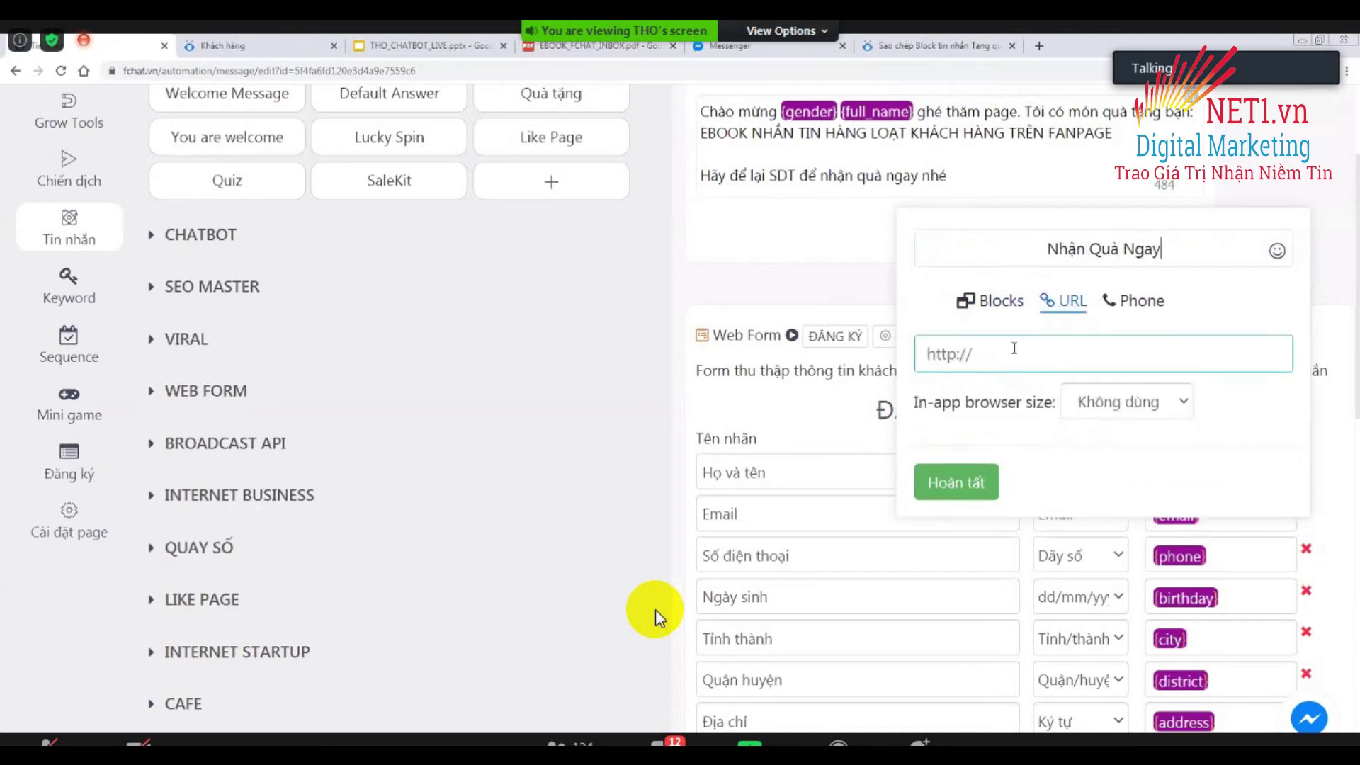
{"action": "key", "text": "ctrl+v"}
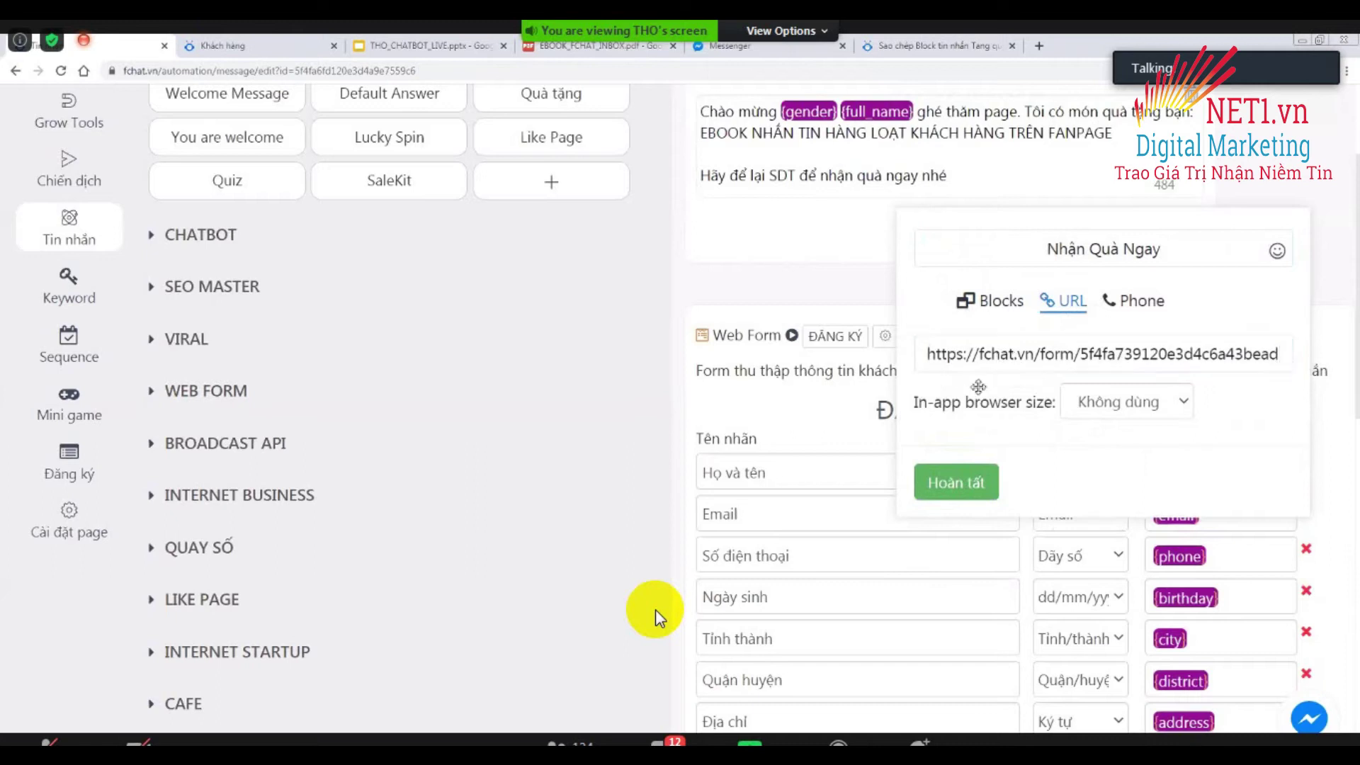
{"action": "left_click", "coordinate": [968, 482]}
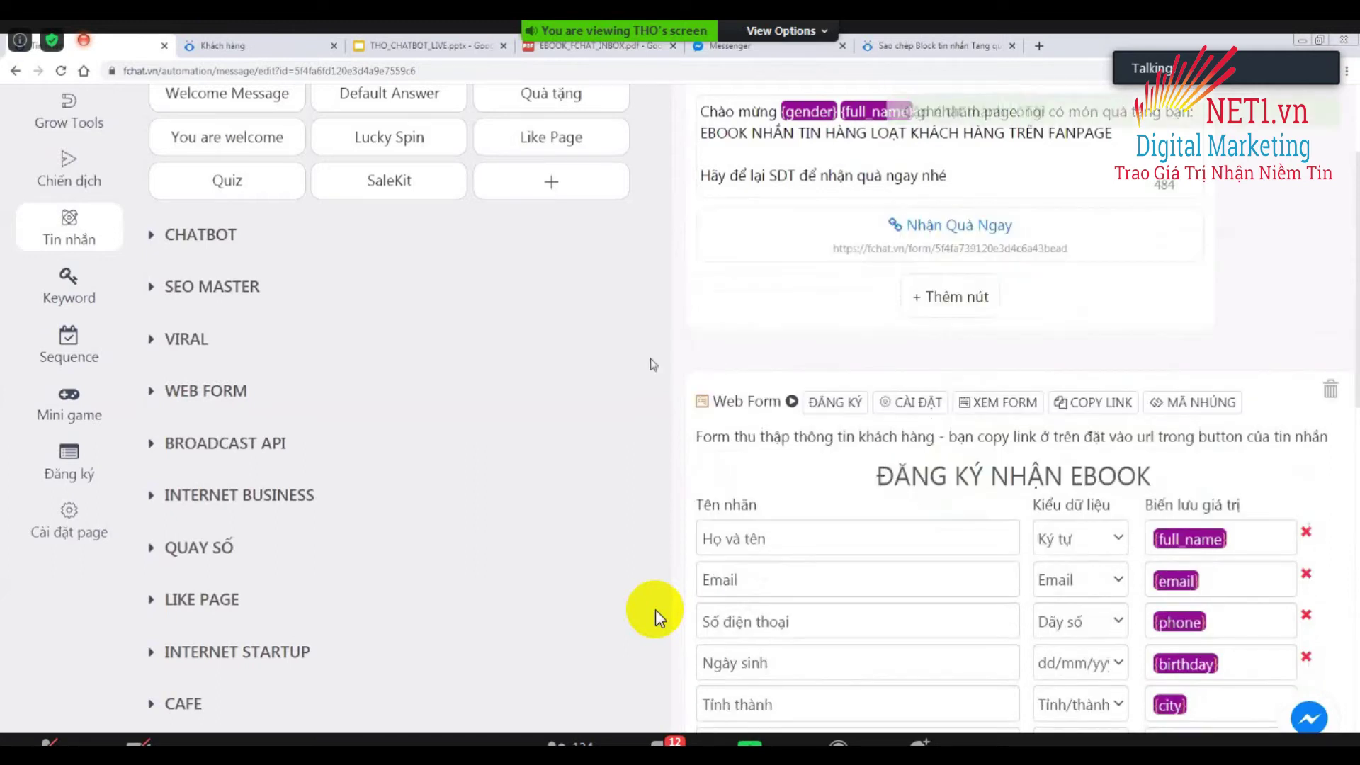
{"action": "scroll", "coordinate": [756, 337], "scroll_direction": "up", "scroll_amount": 1}
Replace 'để lại SDT' with 'bấm vào nút bên dưới' in the welcome message.
{"action": "scroll", "coordinate": [756, 338], "scroll_direction": "up", "scroll_amount": 2}
{"action": "left_click", "coordinate": [984, 311]}
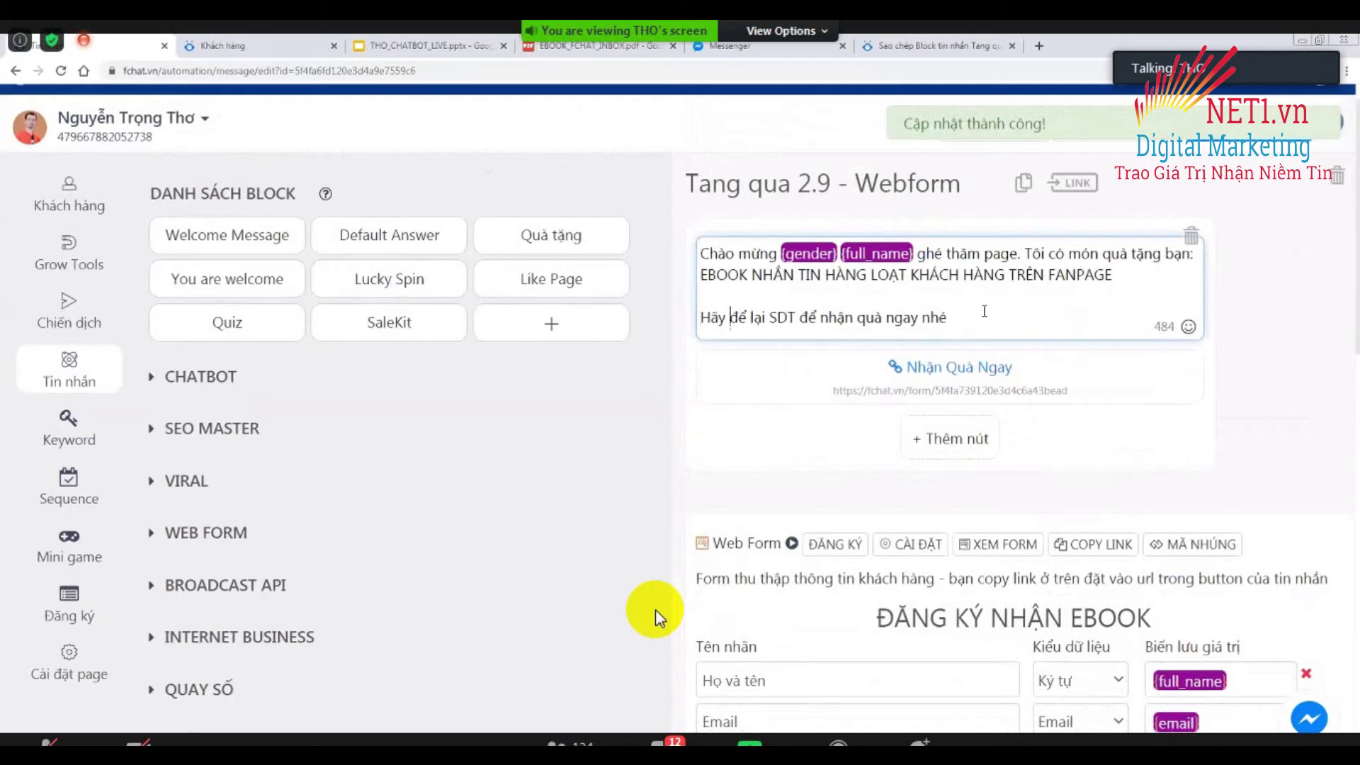
{"action": "key", "text": "ctrl+shift+Right"}
{"action": "key", "text": "ctrl+shift+Right"}
{"action": "key", "text": "ctrl+shift+Right"}
{"action": "type", "text": "bấm vào"}
{"action": "type", "text": " nút bên dưo"}
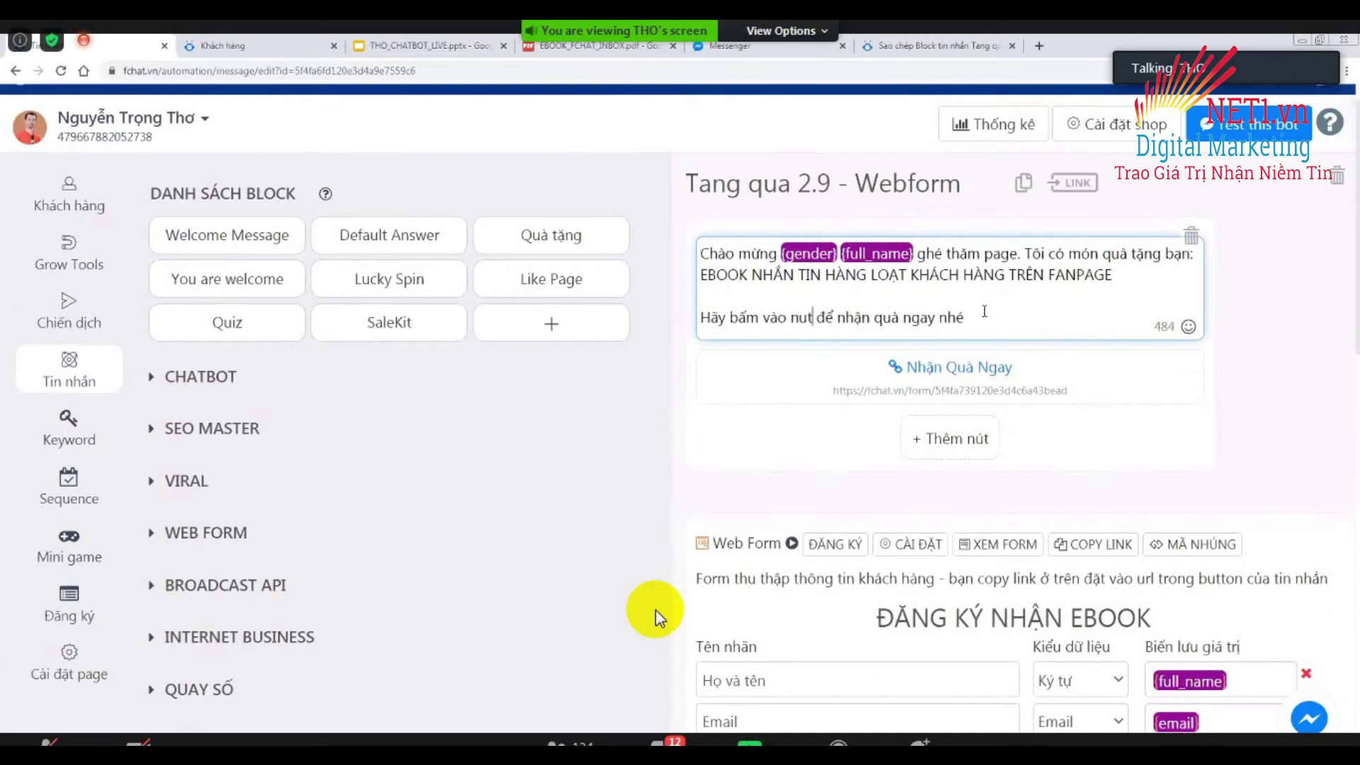
{"action": "type", "text": "is"}
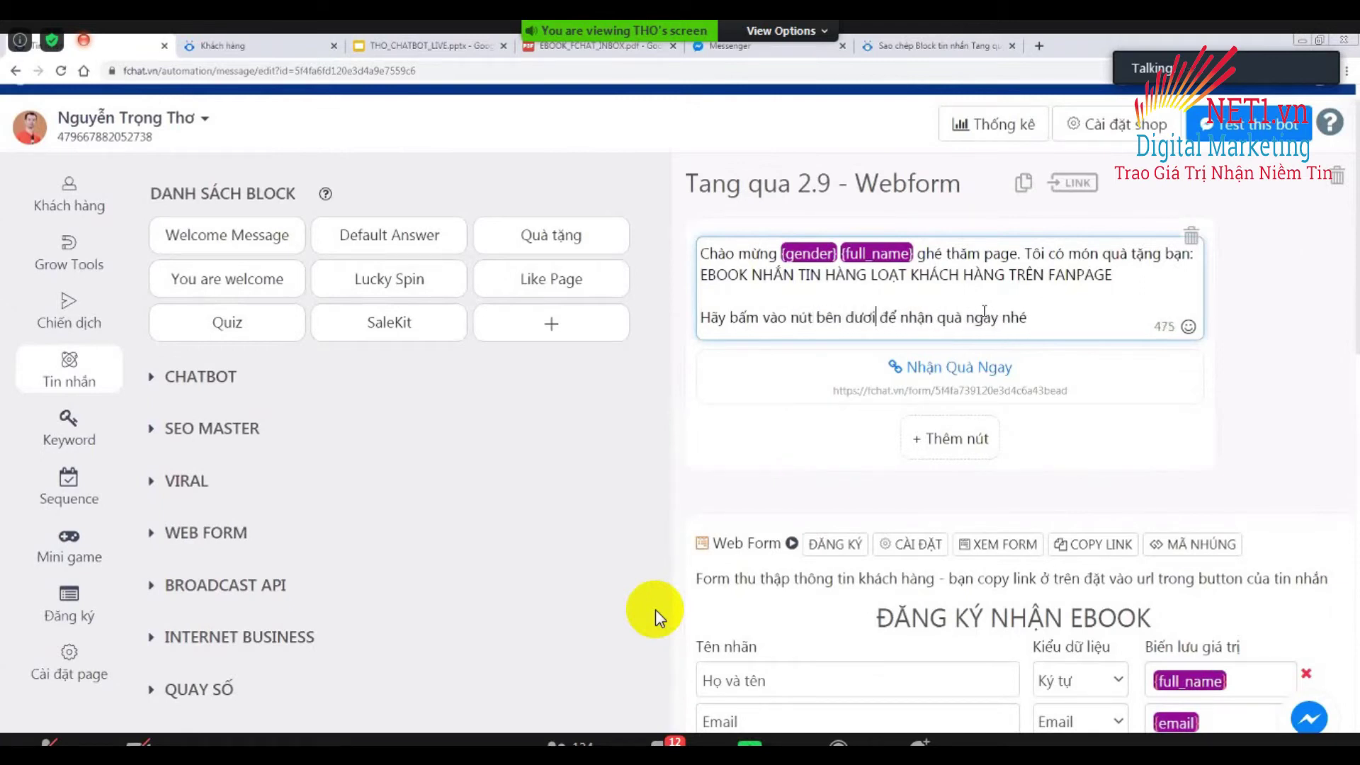
{"action": "left_click", "coordinate": [640, 435]}
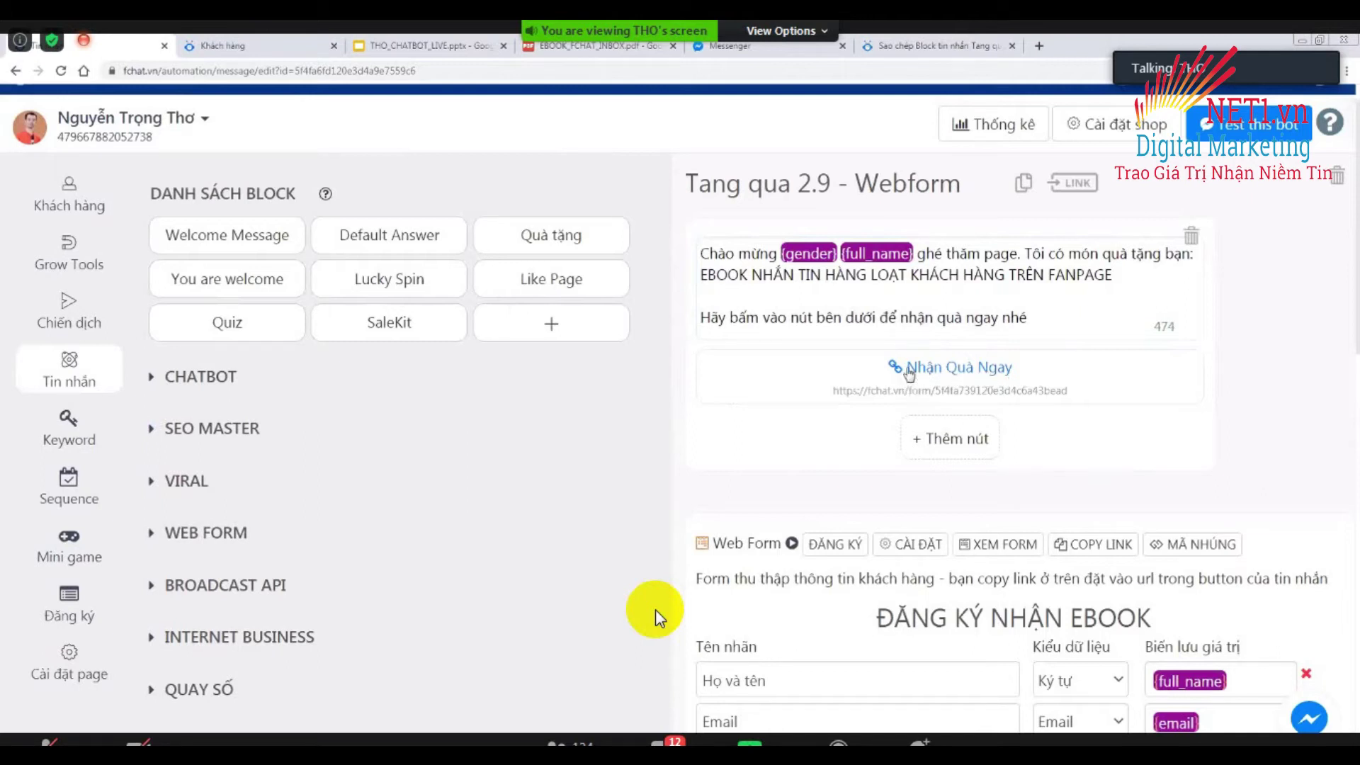
Start a Messenger test of the welcome block with Test this bot.
{"action": "scroll", "coordinate": [1029, 561], "scroll_direction": "down", "scroll_amount": 1}
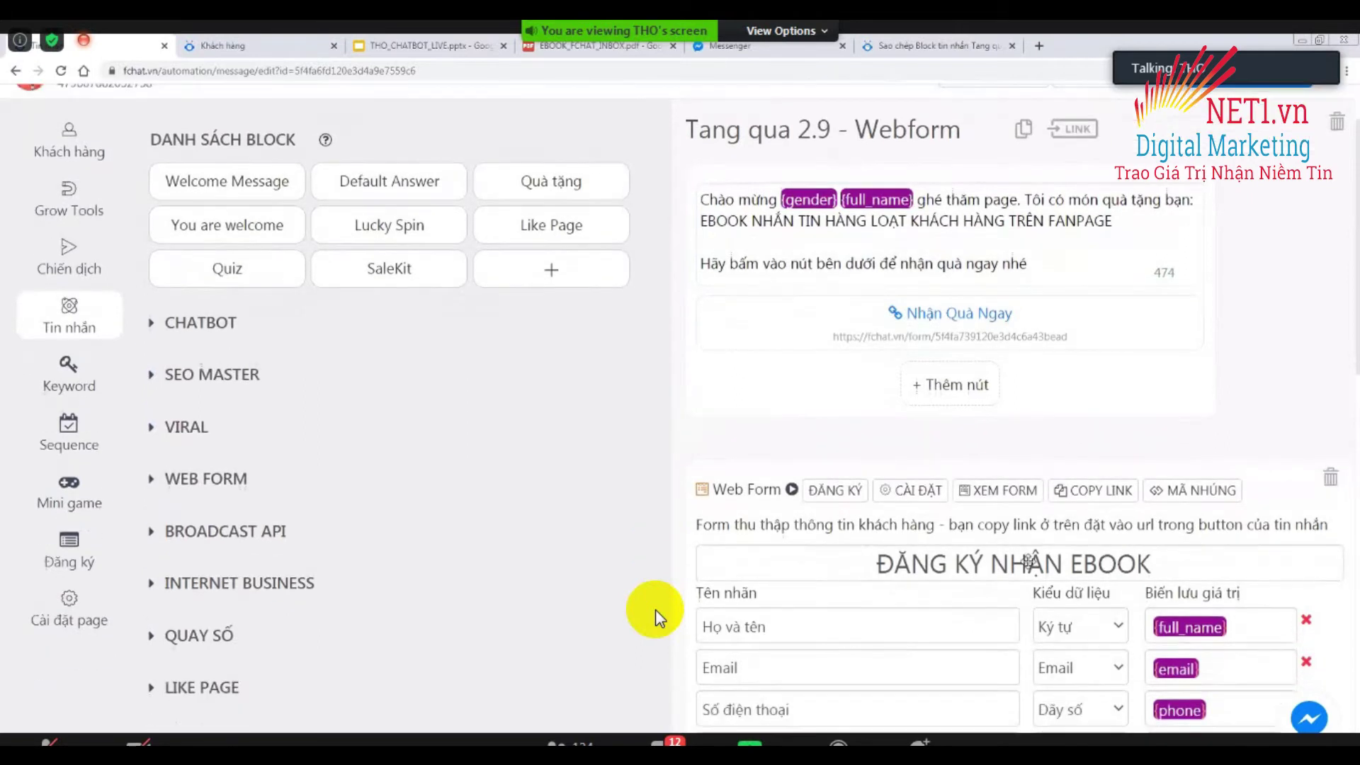
{"action": "scroll", "coordinate": [1028, 562], "scroll_direction": "down", "scroll_amount": 3}
{"action": "scroll", "coordinate": [992, 510], "scroll_direction": "down", "scroll_amount": 1}
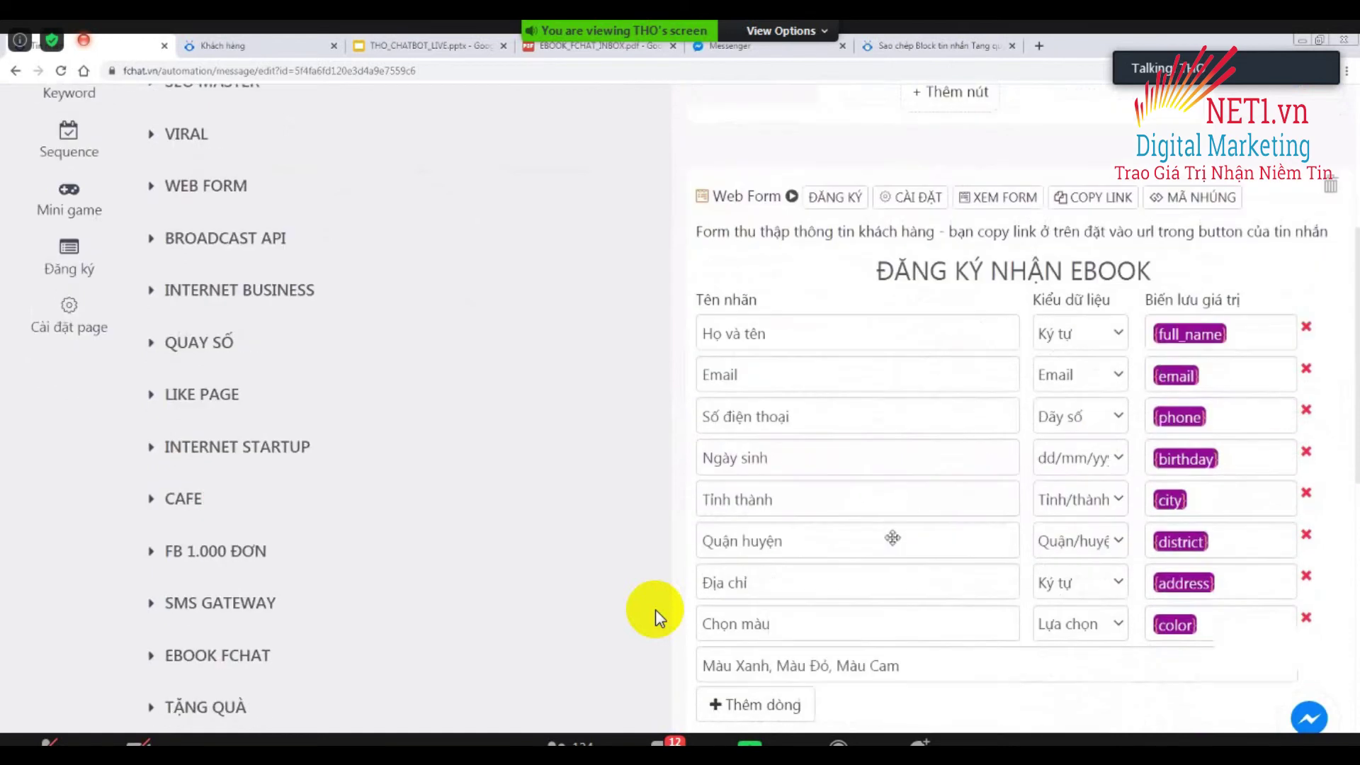
{"action": "scroll", "coordinate": [850, 637], "scroll_direction": "down", "scroll_amount": 2}
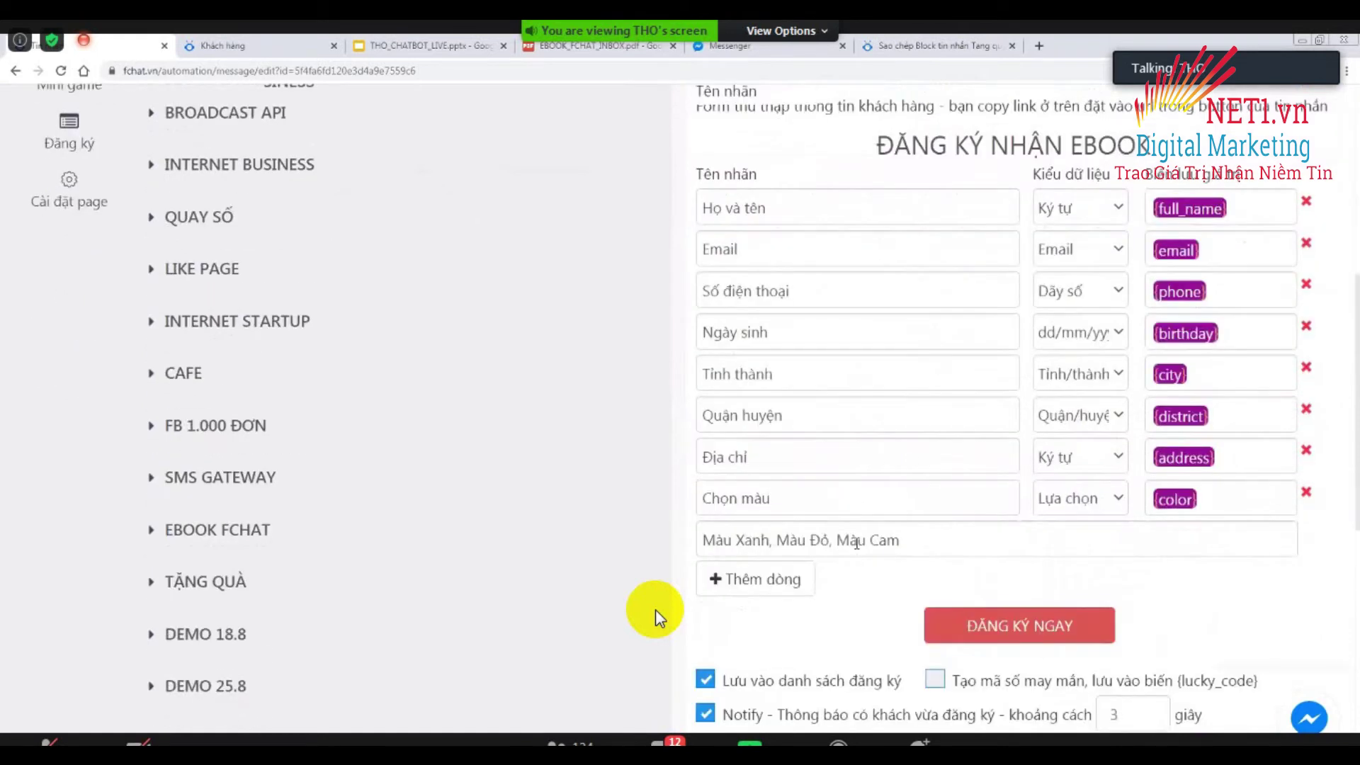
{"action": "scroll", "coordinate": [856, 543], "scroll_direction": "down", "scroll_amount": 3}
{"action": "scroll", "coordinate": [856, 543], "scroll_direction": "down", "scroll_amount": 2}
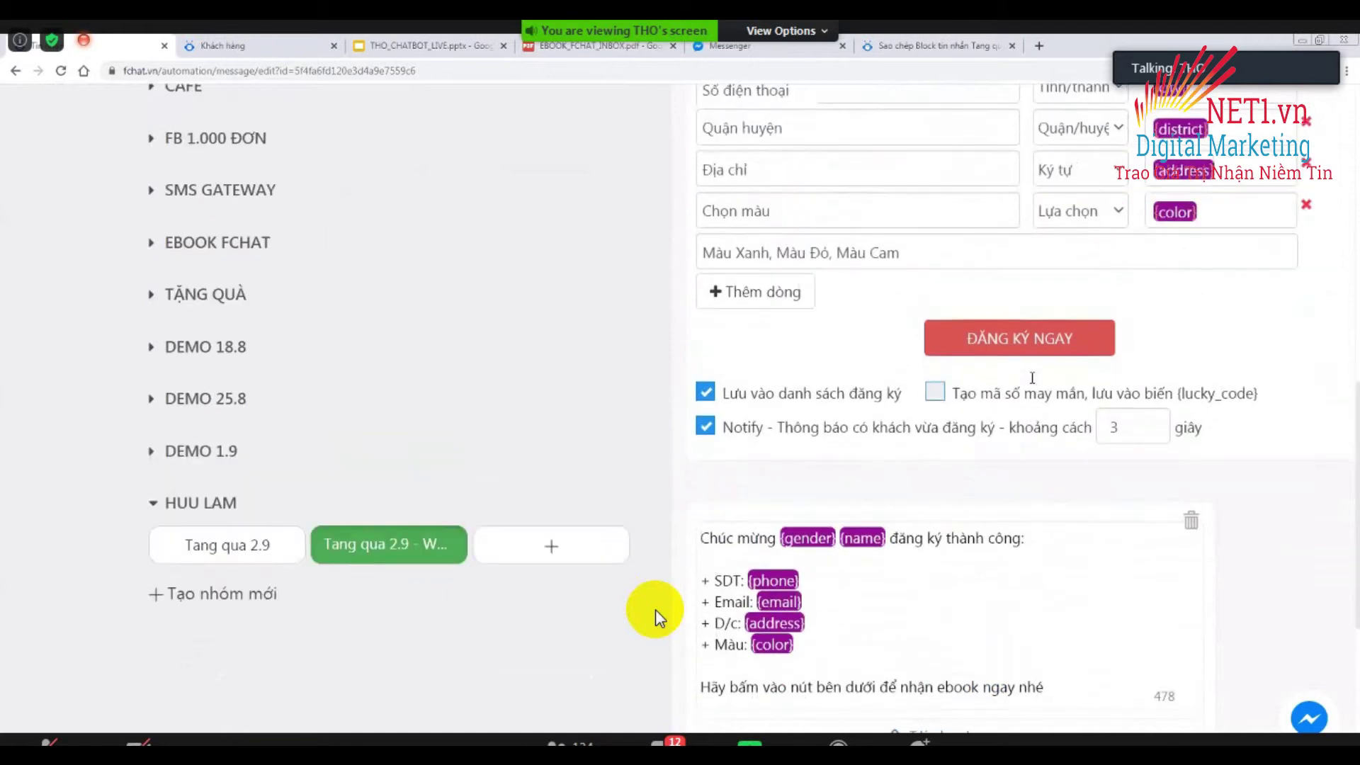
{"action": "scroll", "coordinate": [1032, 377], "scroll_direction": "up", "scroll_amount": 10}
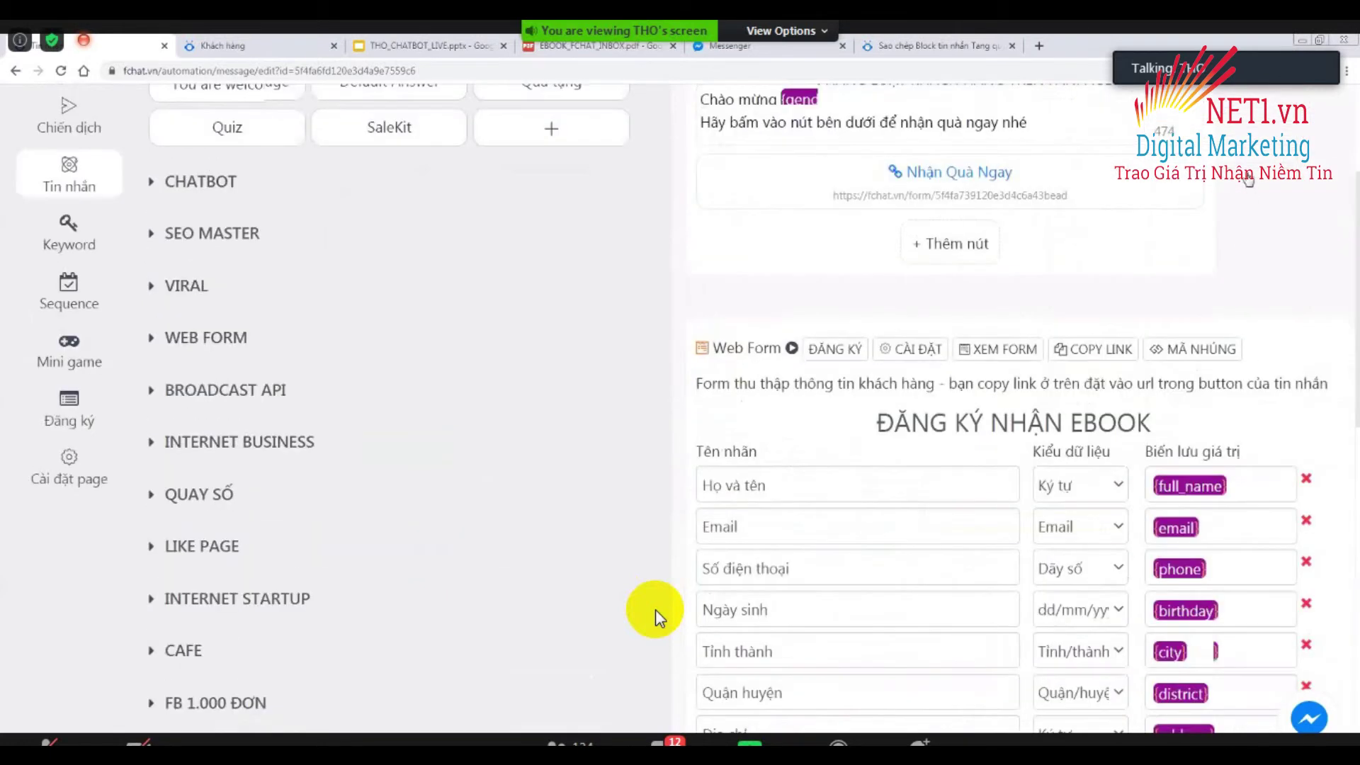
{"action": "scroll", "coordinate": [658, 617], "scroll_direction": "up", "scroll_amount": 3}
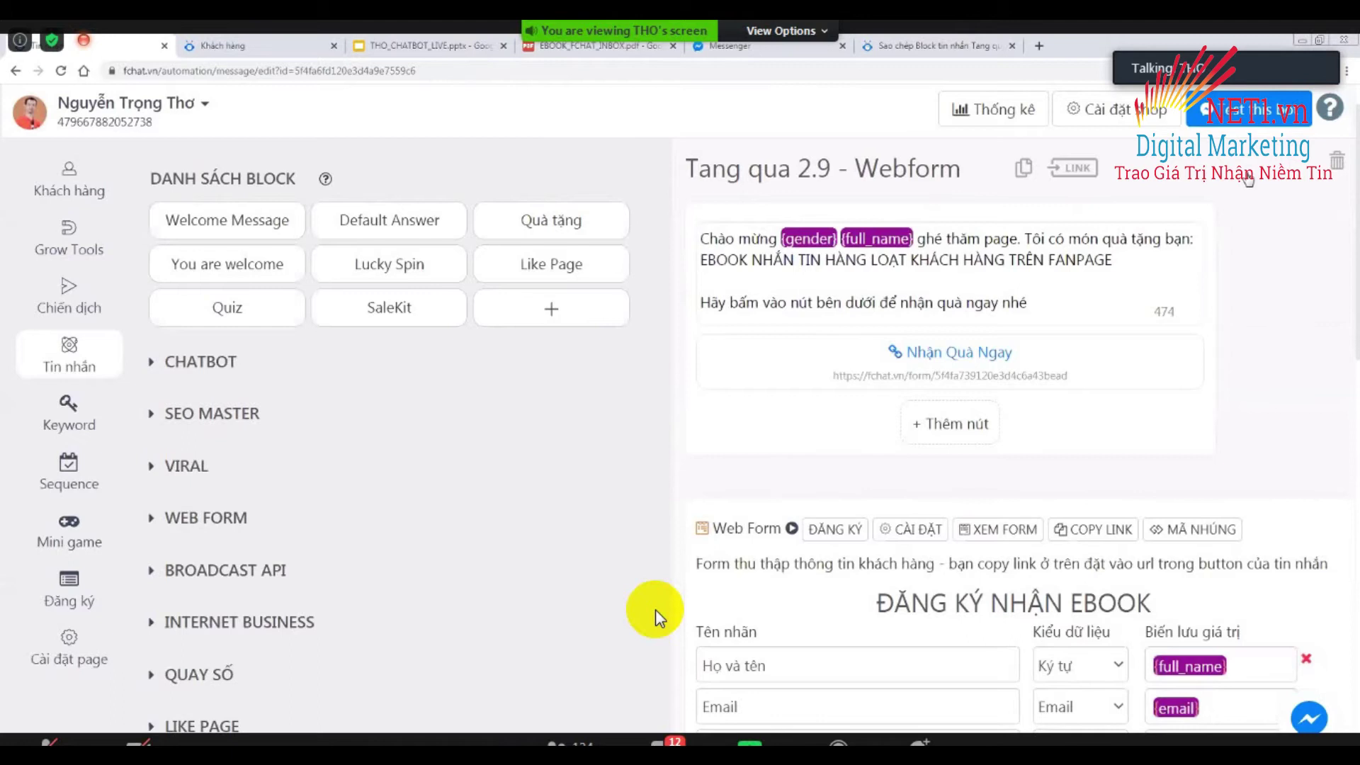
{"action": "scroll", "coordinate": [847, 256], "scroll_direction": "up", "scroll_amount": 1}
{"action": "left_click", "coordinate": [848, 256]}
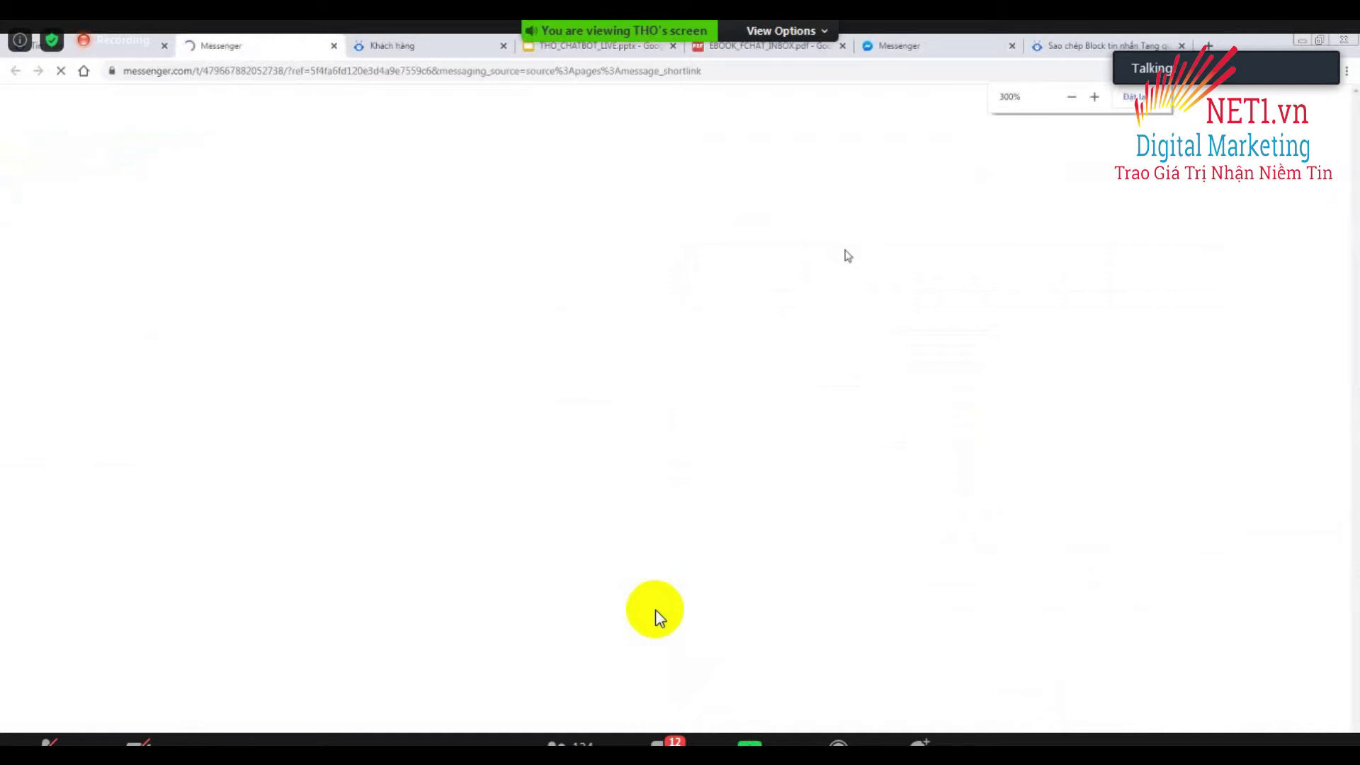
Close the duplicate tab, open the ebook sign-up form and choose Quận Cầu Giấy as district.
{"action": "left_click", "coordinate": [1011, 46]}
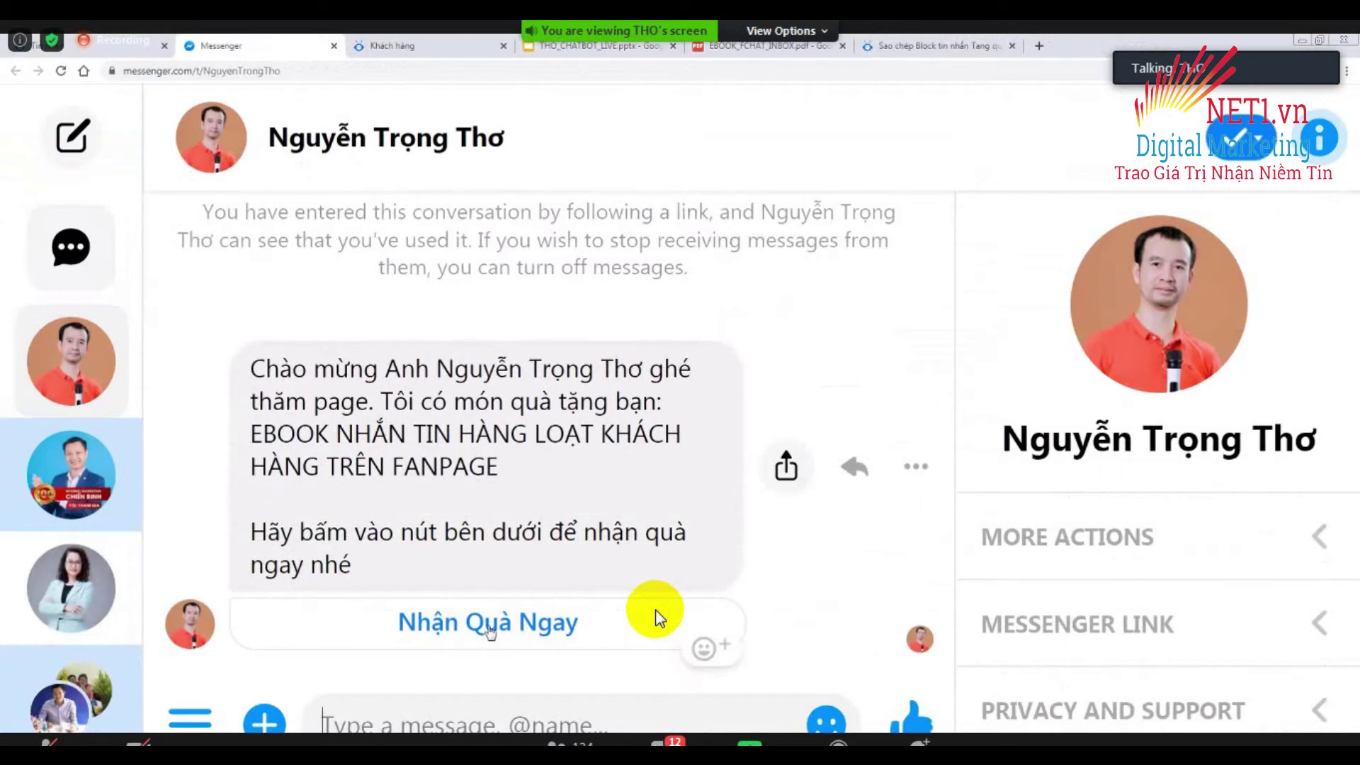
{"action": "left_click", "coordinate": [523, 622]}
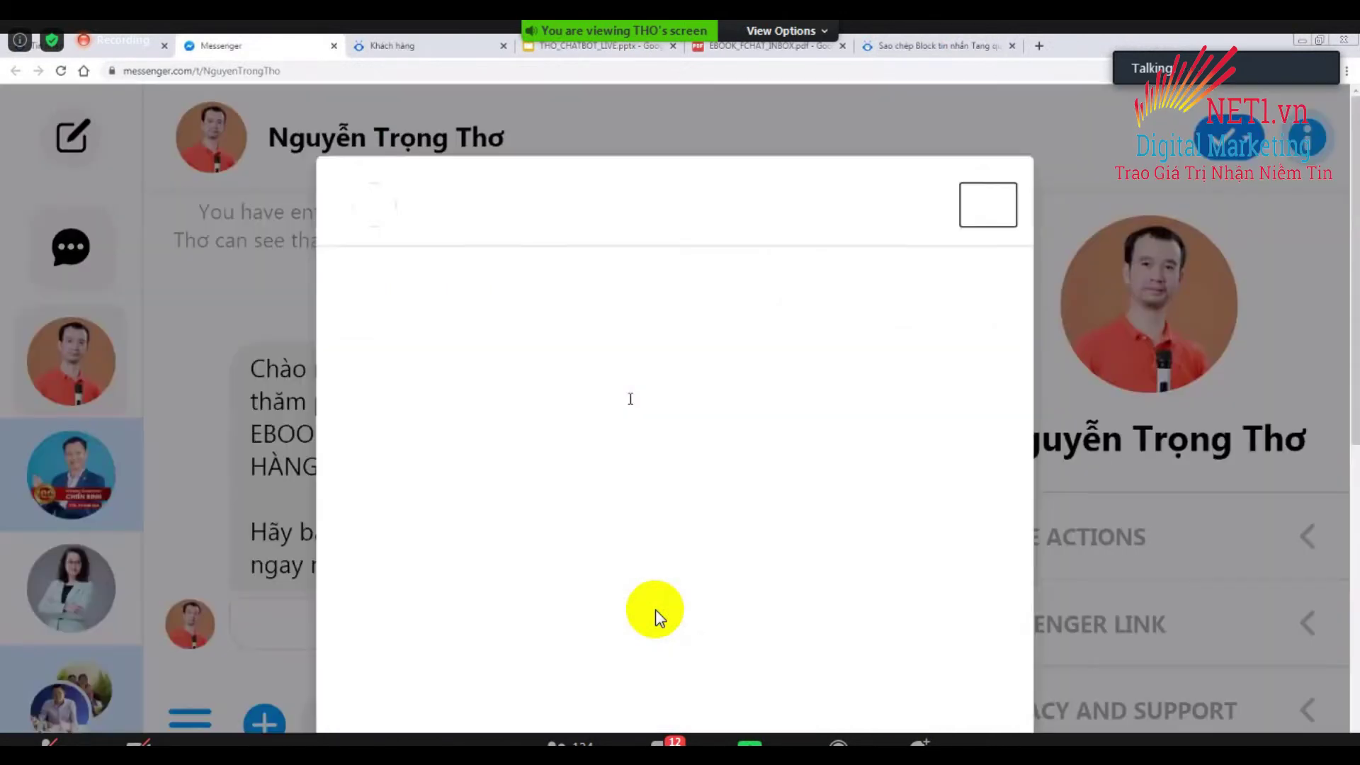
{"action": "scroll", "coordinate": [655, 617], "scroll_direction": "down", "scroll_amount": 3}
{"action": "scroll", "coordinate": [656, 616], "scroll_direction": "up", "scroll_amount": 3}
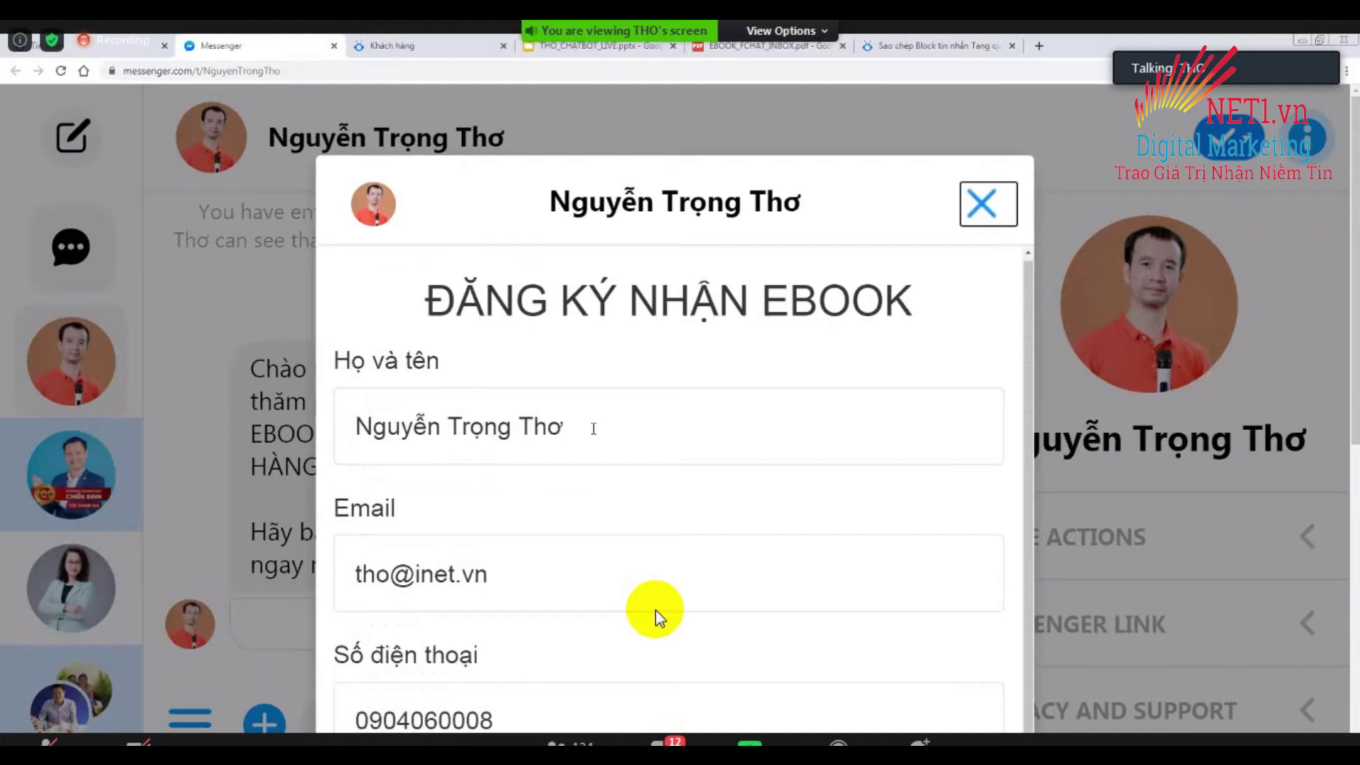
{"action": "scroll", "coordinate": [567, 522], "scroll_direction": "down", "scroll_amount": 3}
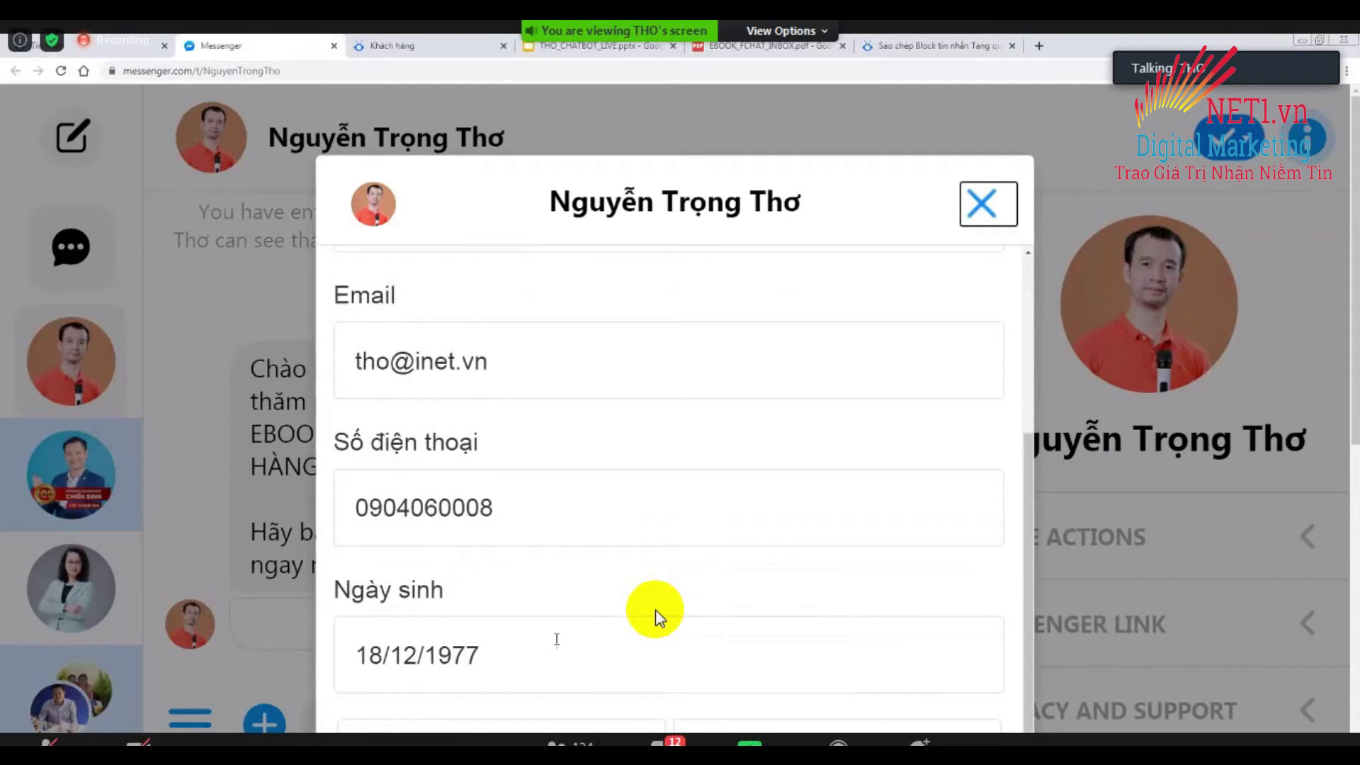
{"action": "scroll", "coordinate": [556, 641], "scroll_direction": "down", "scroll_amount": 4}
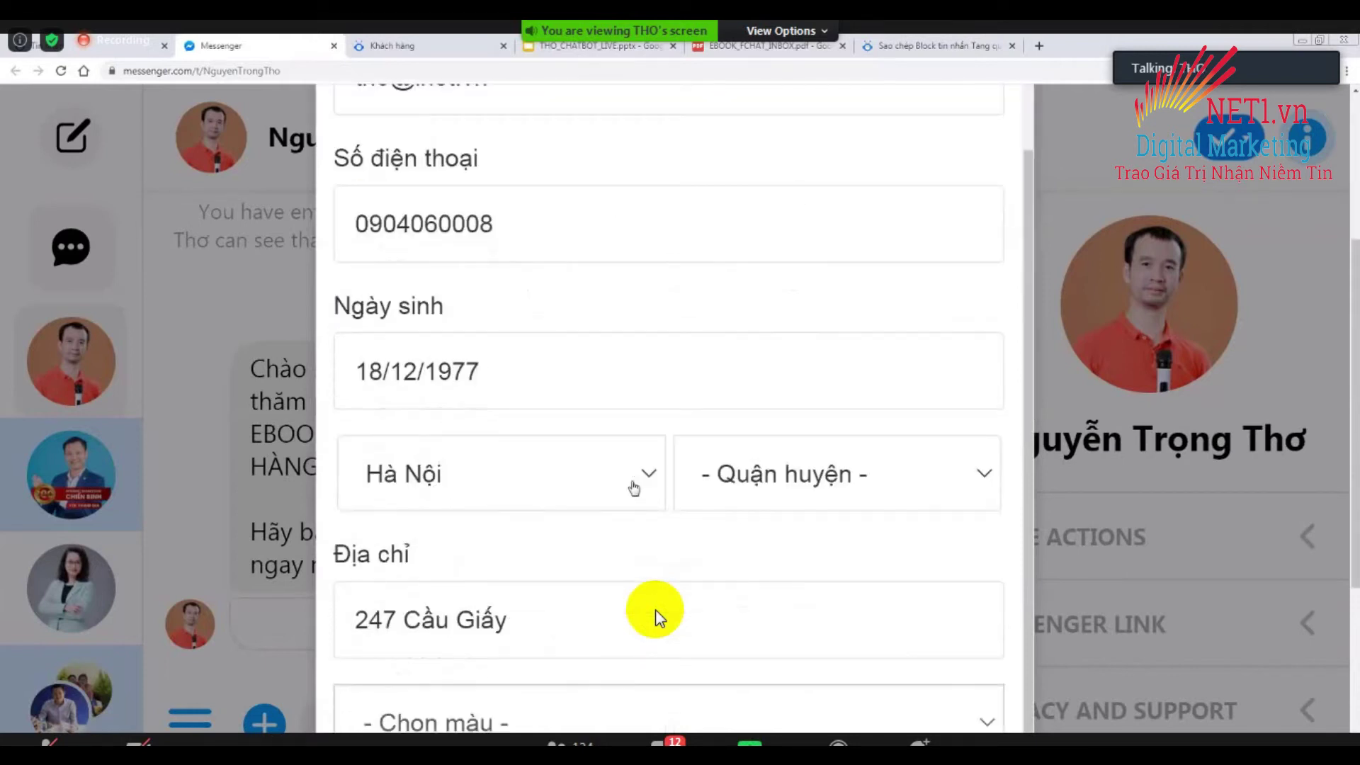
{"action": "left_click", "coordinate": [785, 480]}
{"action": "scroll", "coordinate": [818, 362], "scroll_direction": "down", "scroll_amount": 1}
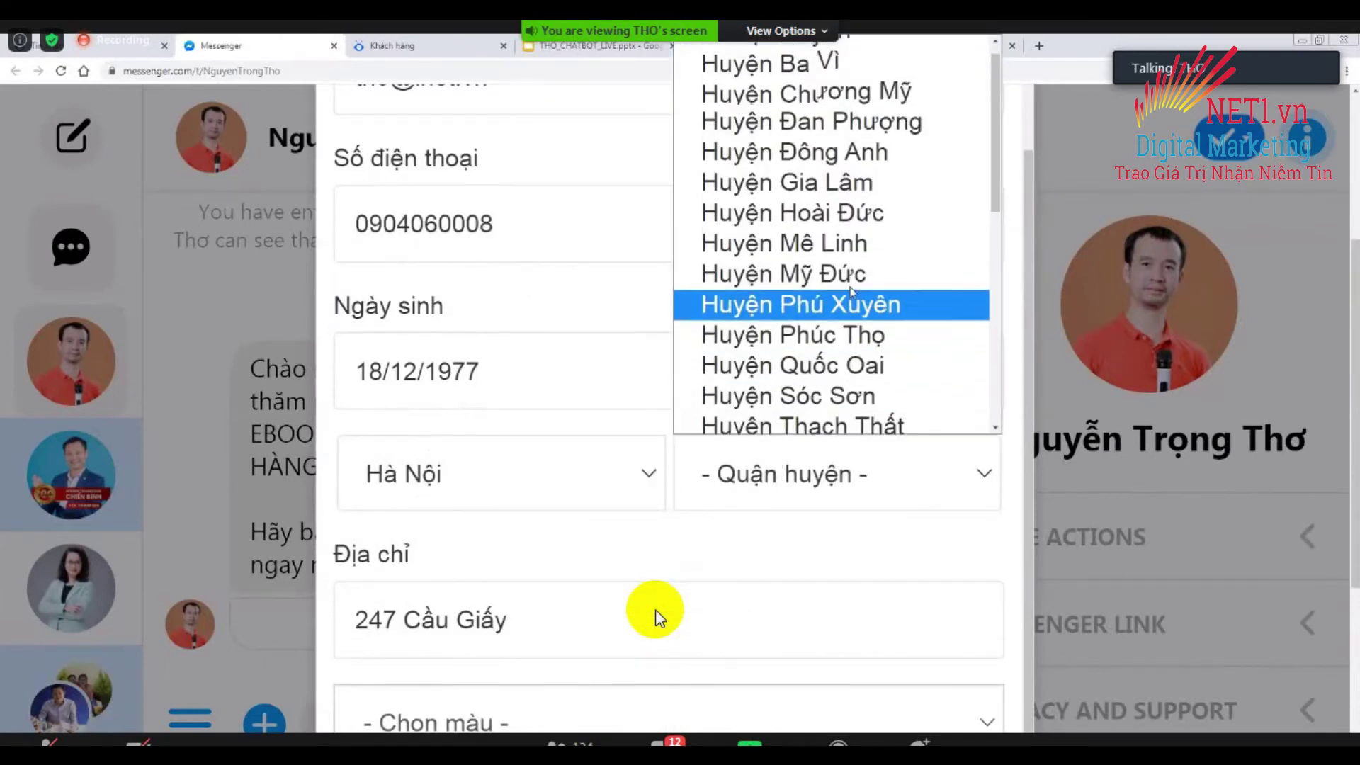
{"action": "scroll", "coordinate": [835, 248], "scroll_direction": "down", "scroll_amount": 6}
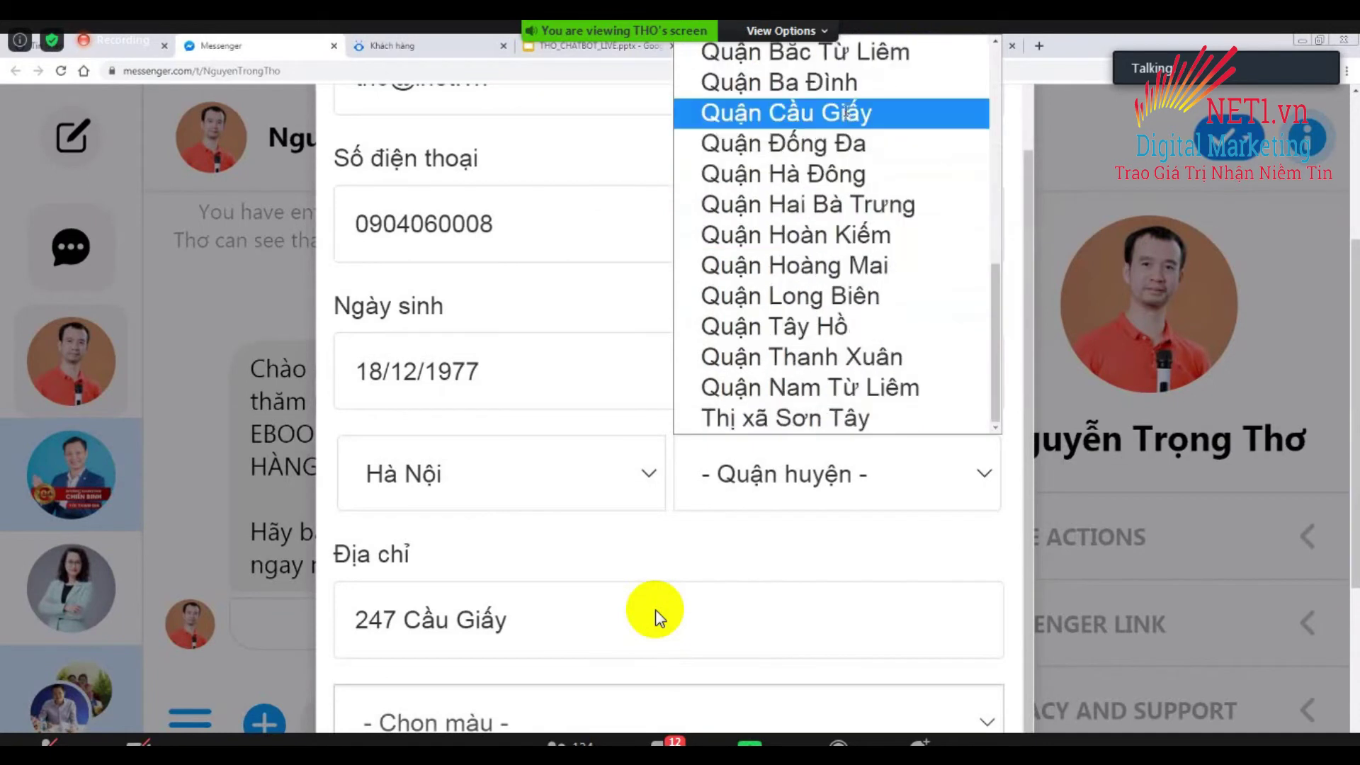
{"action": "left_click", "coordinate": [848, 113]}
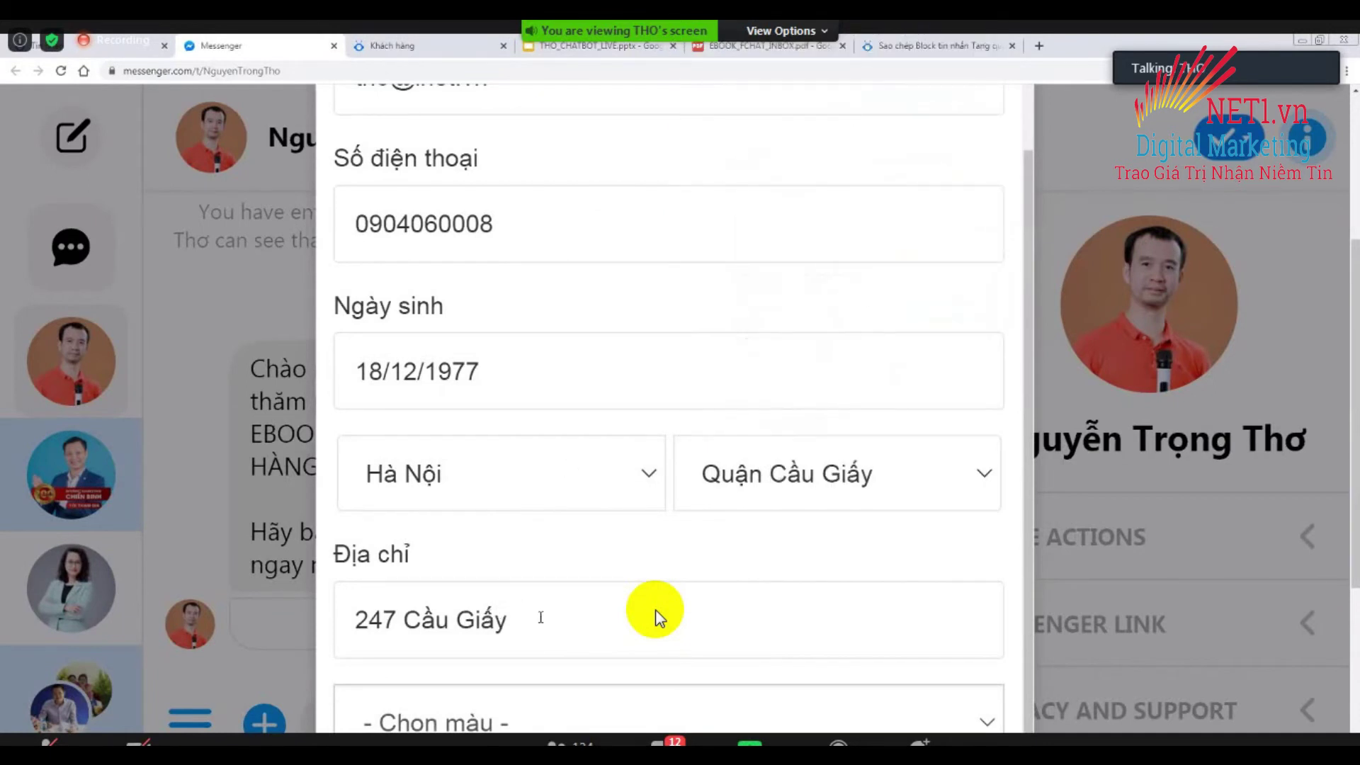
Choose Màu Đỏ as the colour and submit the registration form.
{"action": "scroll", "coordinate": [541, 616], "scroll_direction": "down", "scroll_amount": 4}
{"action": "left_click", "coordinate": [512, 440]}
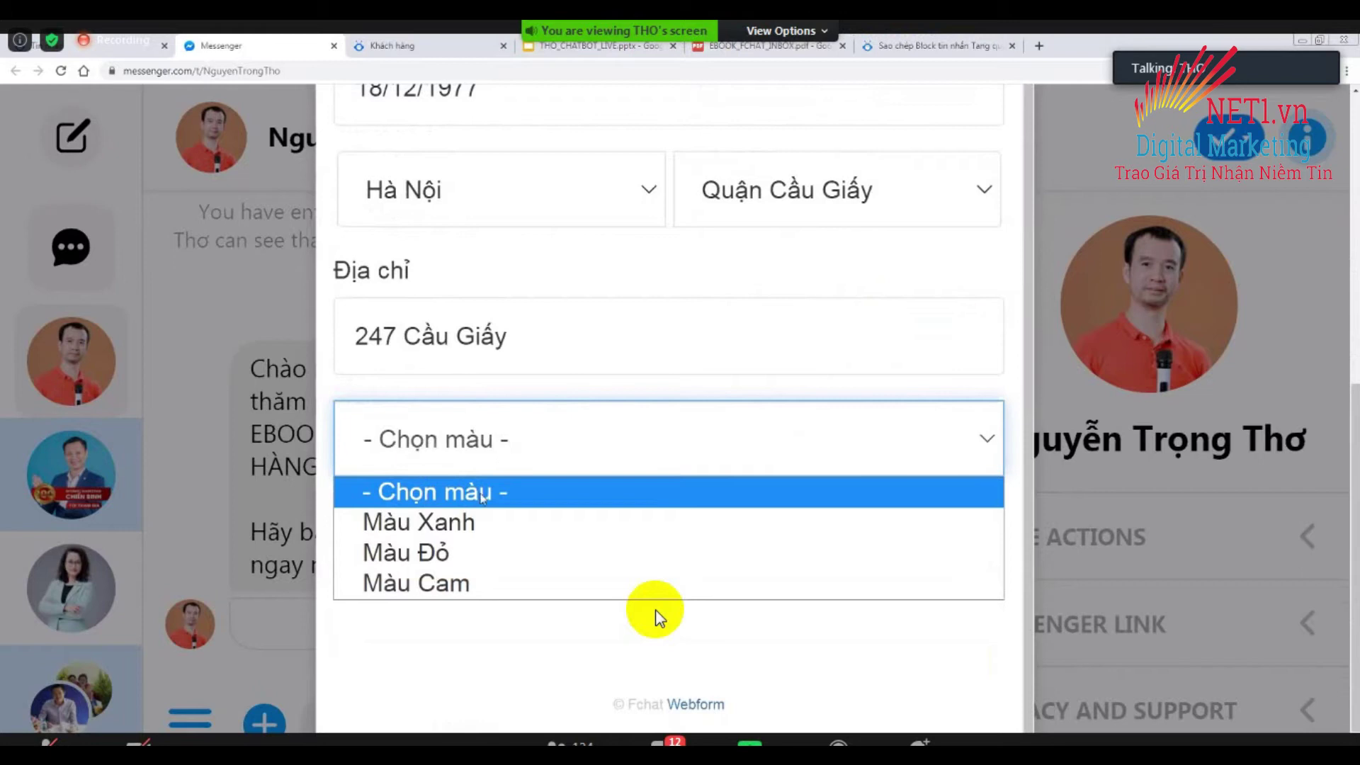
{"action": "left_click", "coordinate": [443, 555]}
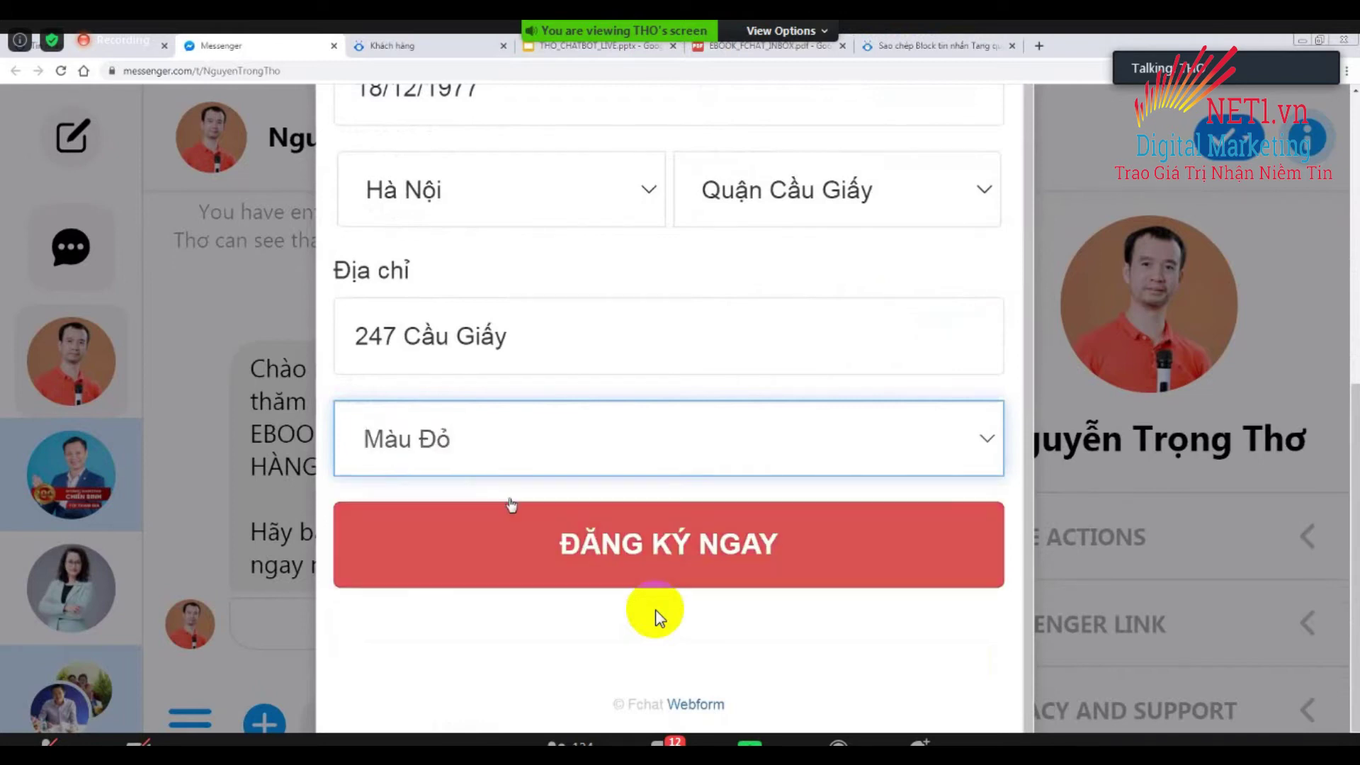
{"action": "left_click", "coordinate": [520, 449]}
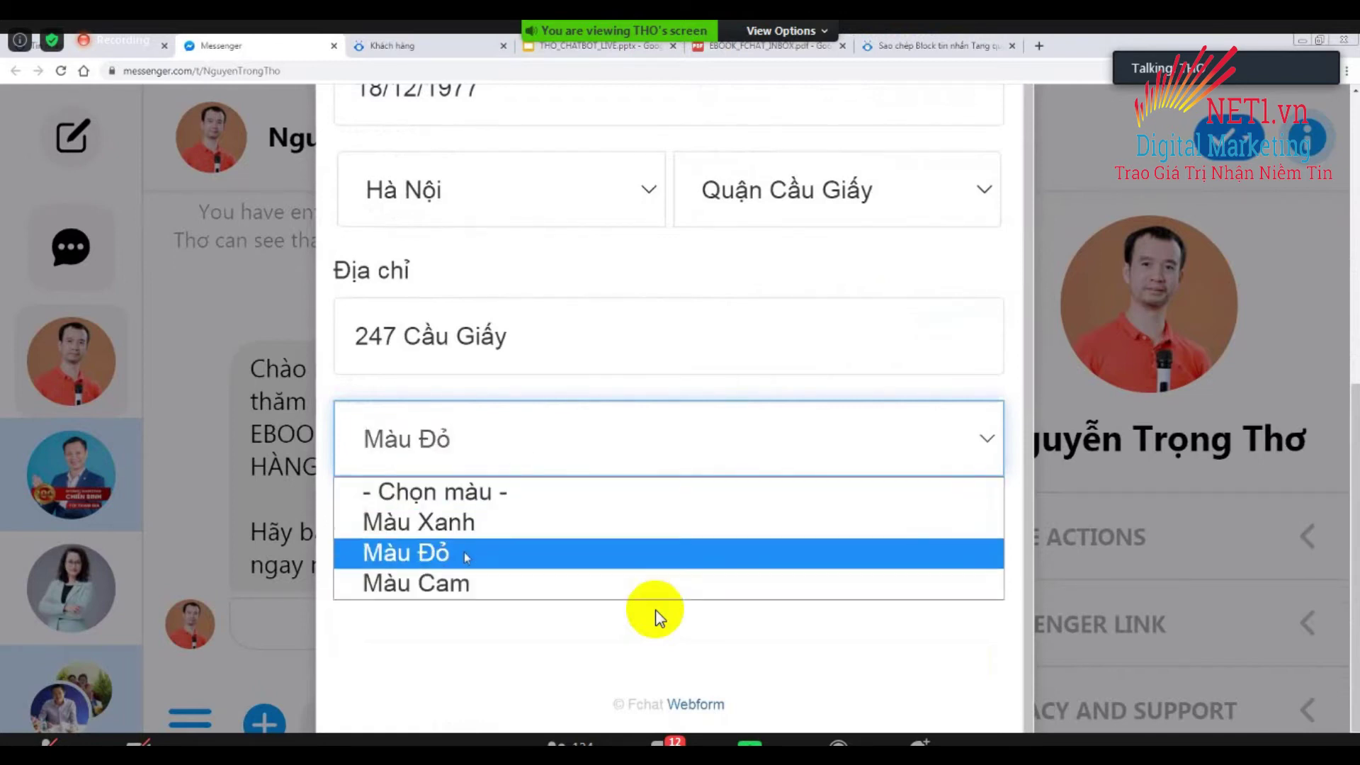
{"action": "left_click", "coordinate": [465, 554]}
{"action": "left_click", "coordinate": [516, 480]}
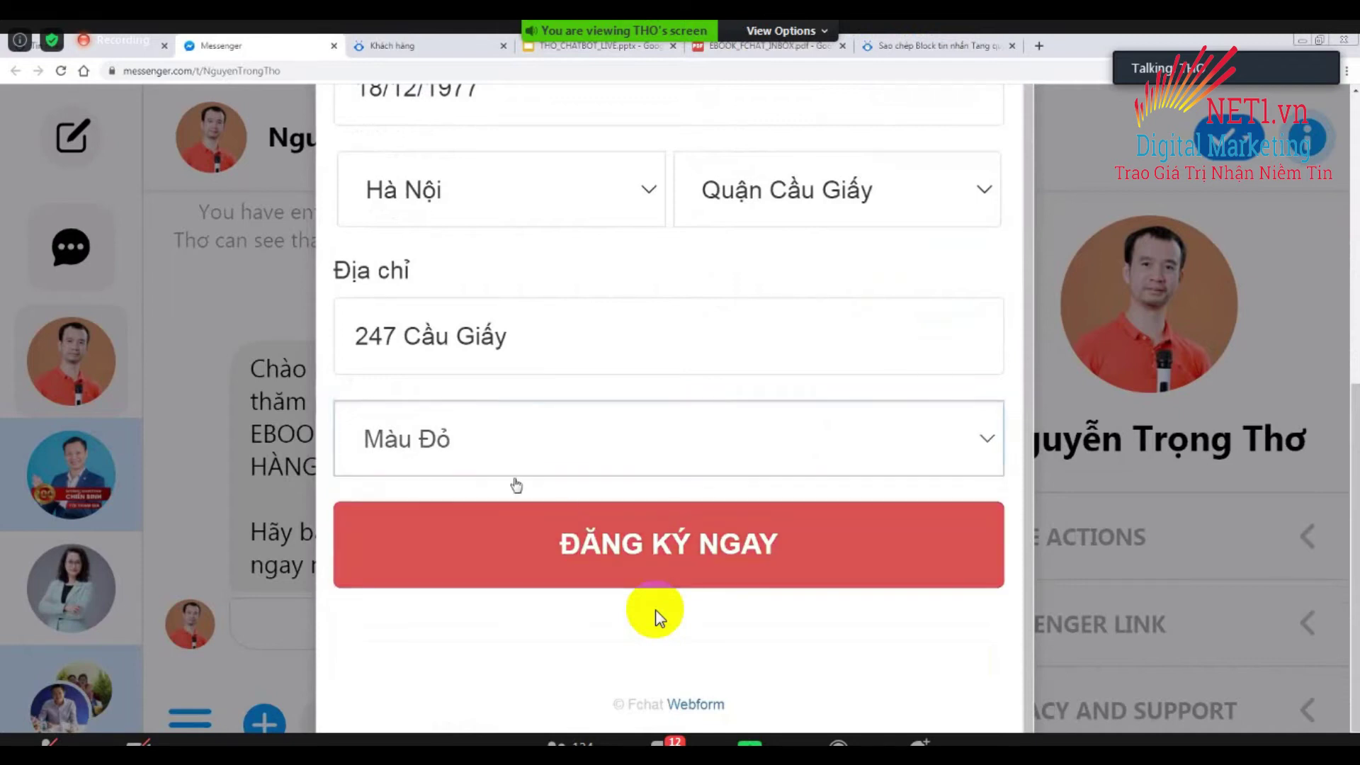
{"action": "left_click", "coordinate": [635, 537]}
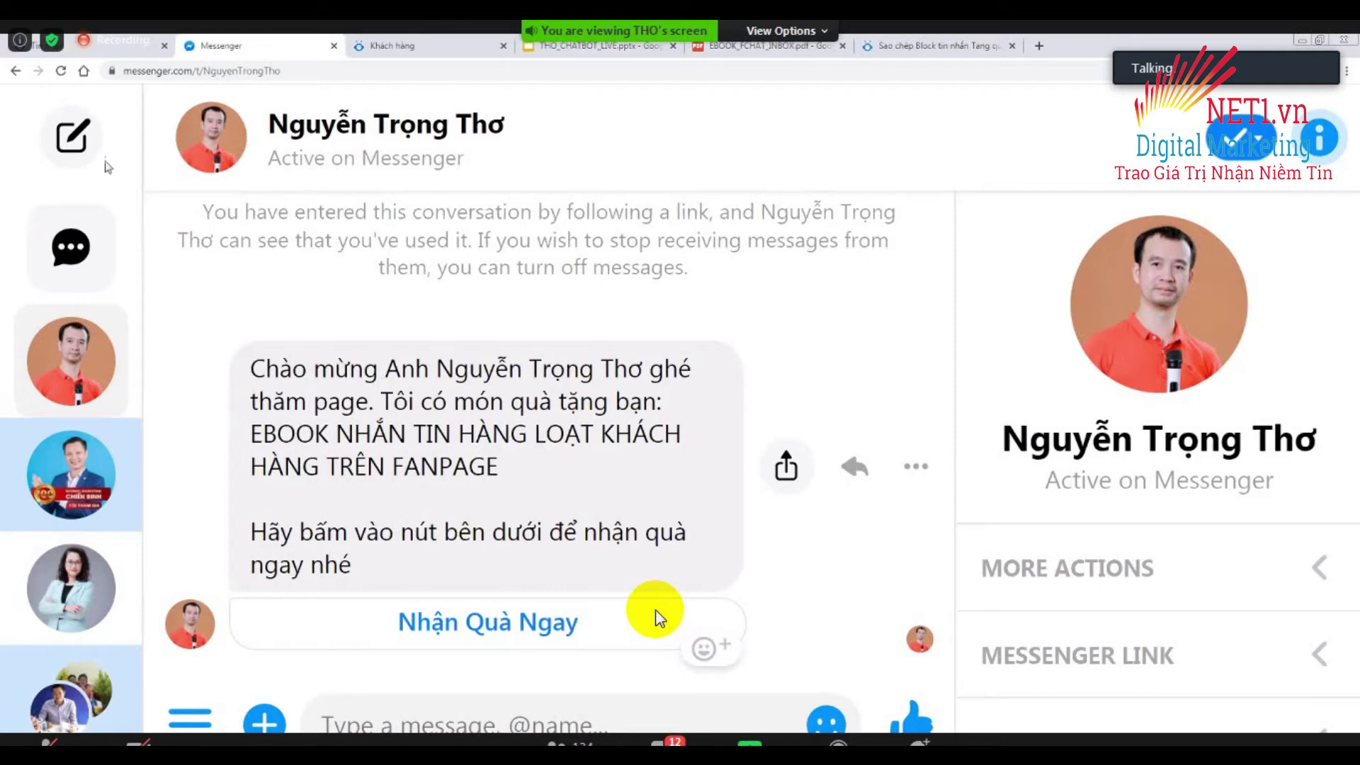
Open the newest test contact's conversation in Khách hàng Live chat, then go back to the webform block and Messenger.
{"action": "scroll", "coordinate": [655, 616], "scroll_direction": "up", "scroll_amount": 1}
{"action": "scroll", "coordinate": [655, 616], "scroll_direction": "down", "scroll_amount": 1}
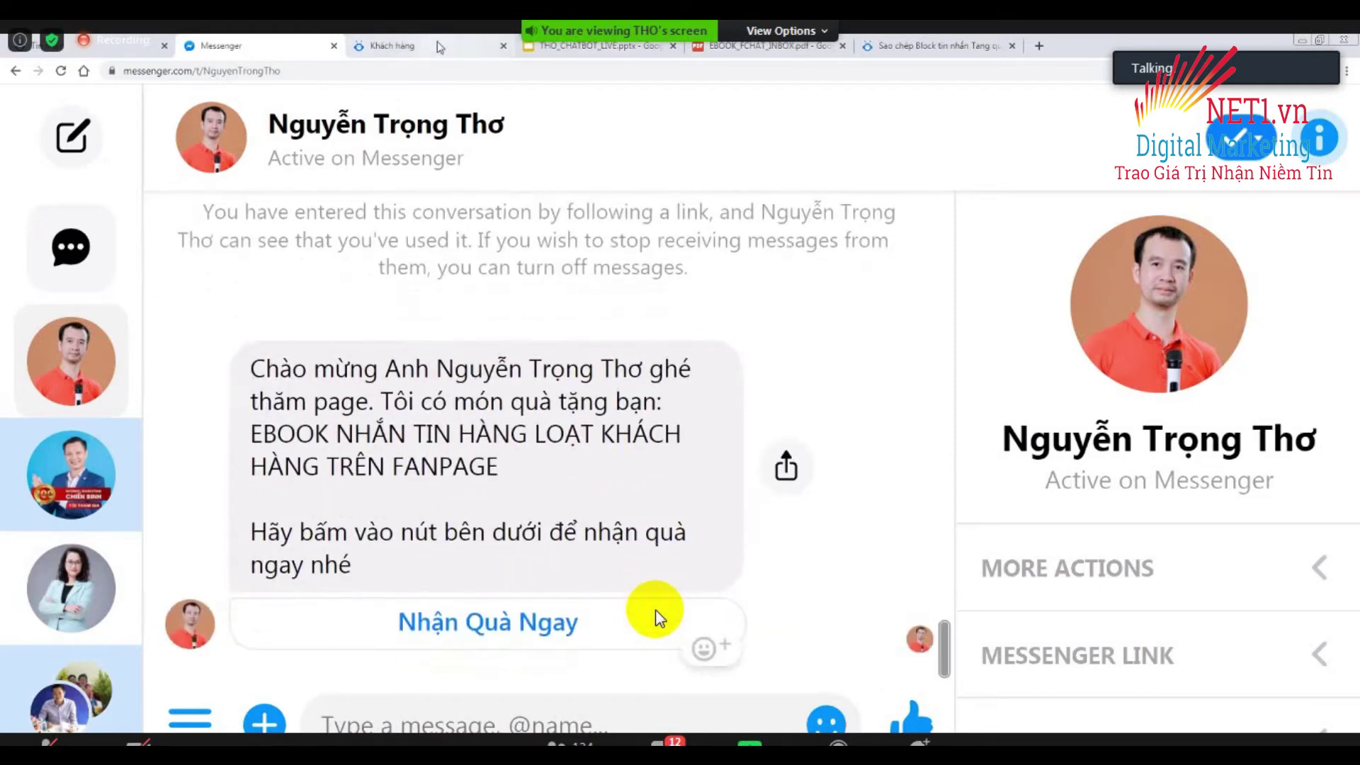
{"action": "left_click", "coordinate": [411, 46]}
{"action": "left_click", "coordinate": [330, 115]}
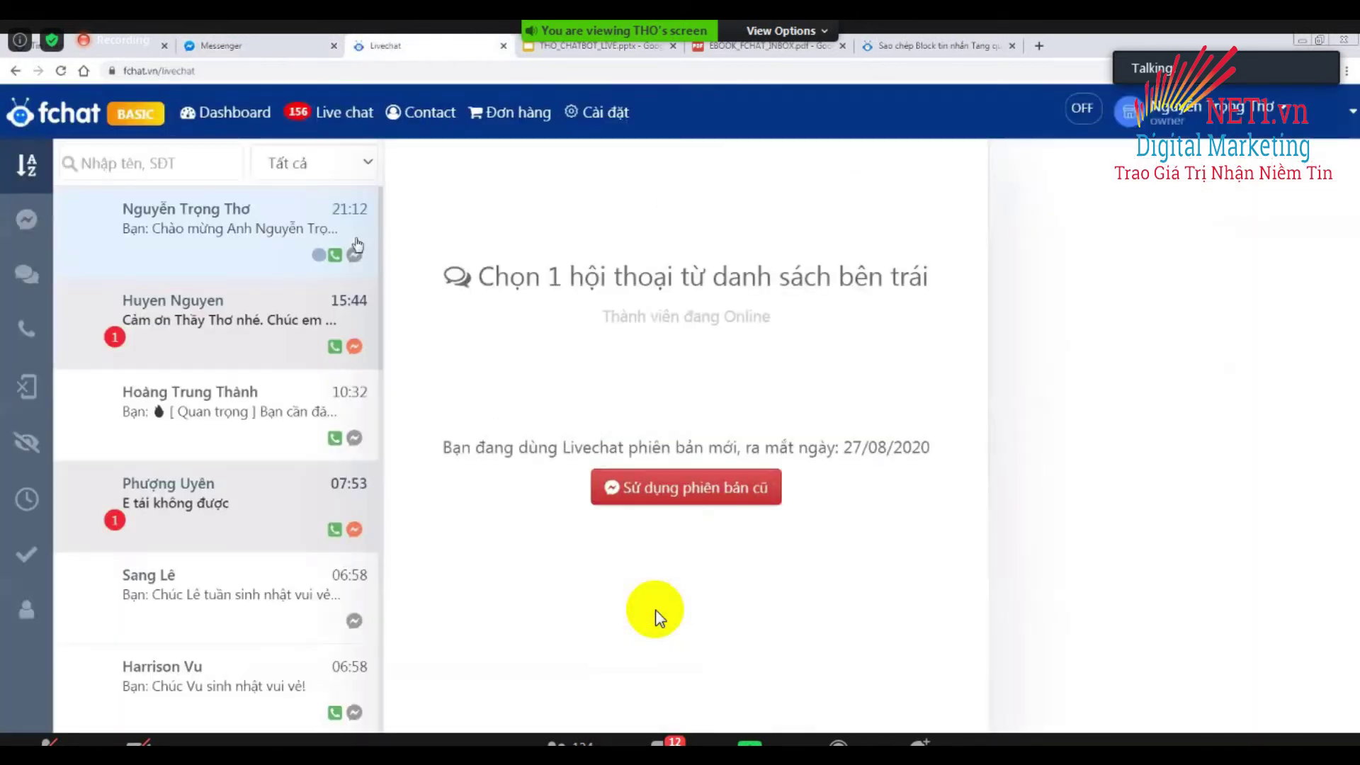
{"action": "left_click", "coordinate": [211, 235]}
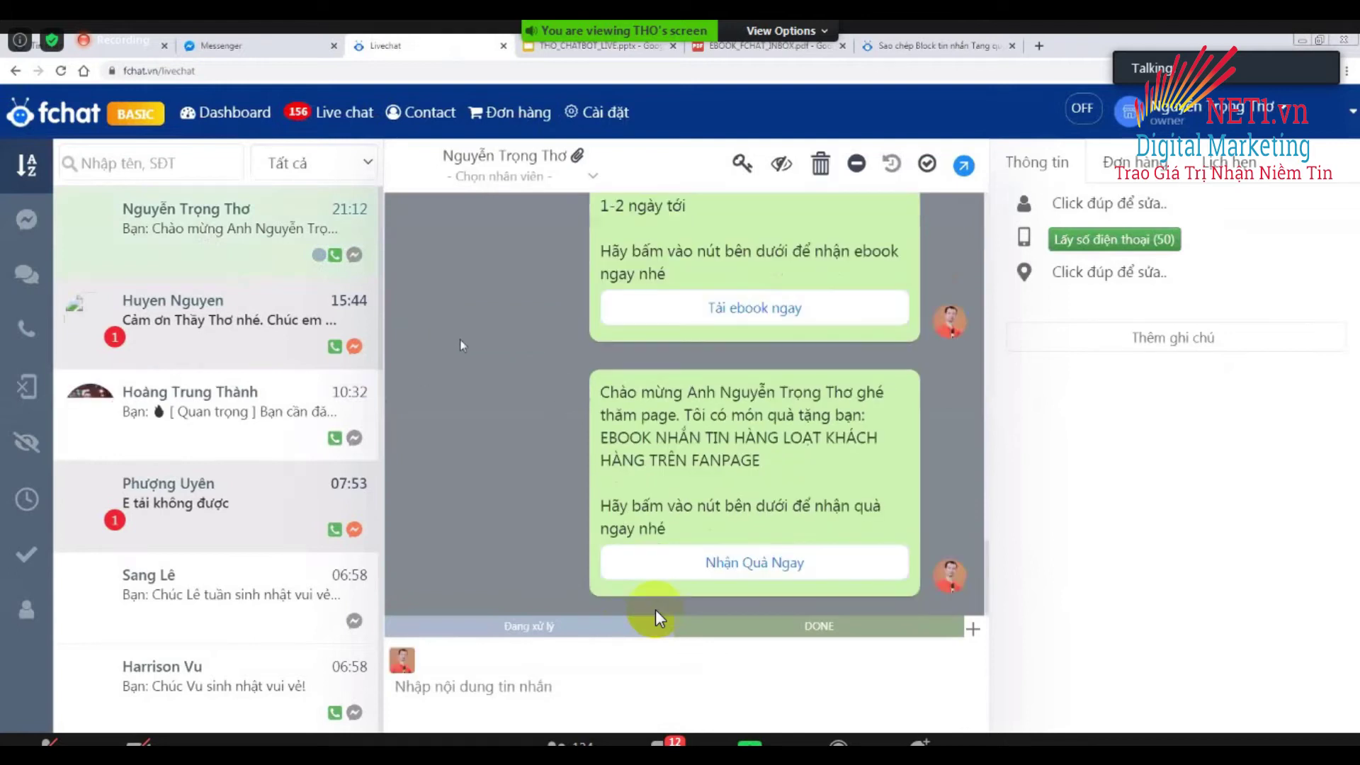
{"action": "left_click", "coordinate": [121, 54]}
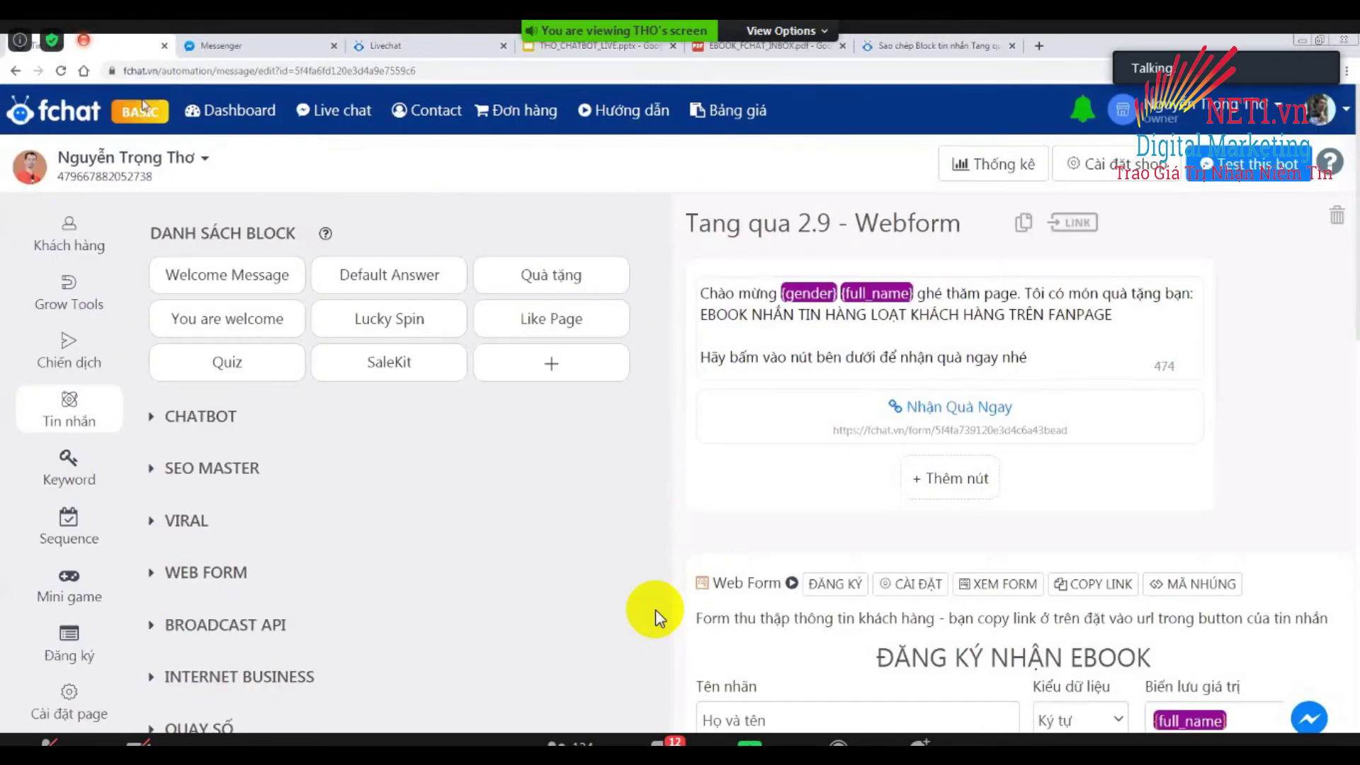
{"action": "left_click", "coordinate": [254, 49]}
Submit the ĐĂNG KÝ NHẬN EBOOK form again with colour Màu Đỏ, then return to Fchat.
{"action": "left_click", "coordinate": [478, 622]}
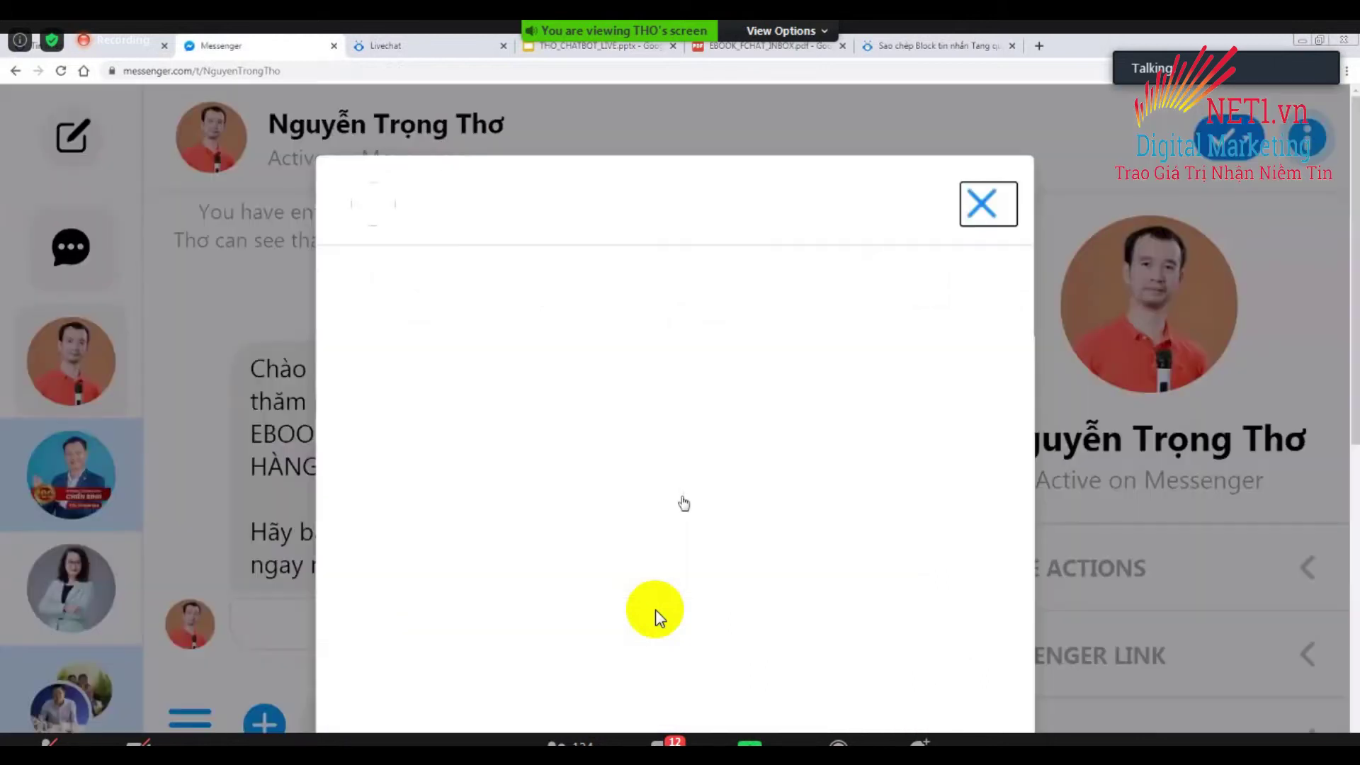
{"action": "scroll", "coordinate": [521, 491], "scroll_direction": "down", "scroll_amount": 3}
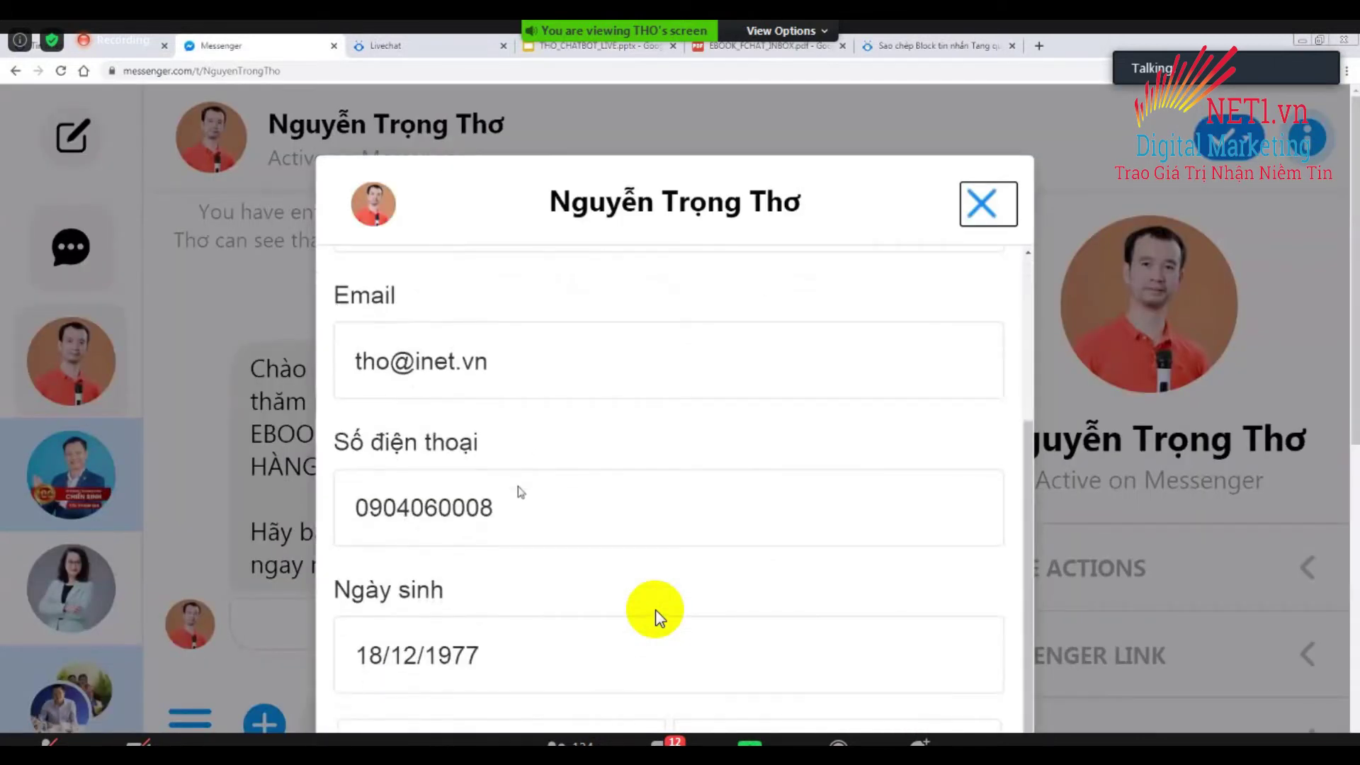
{"action": "scroll", "coordinate": [579, 486], "scroll_direction": "down", "scroll_amount": 5}
{"action": "left_click", "coordinate": [579, 384]}
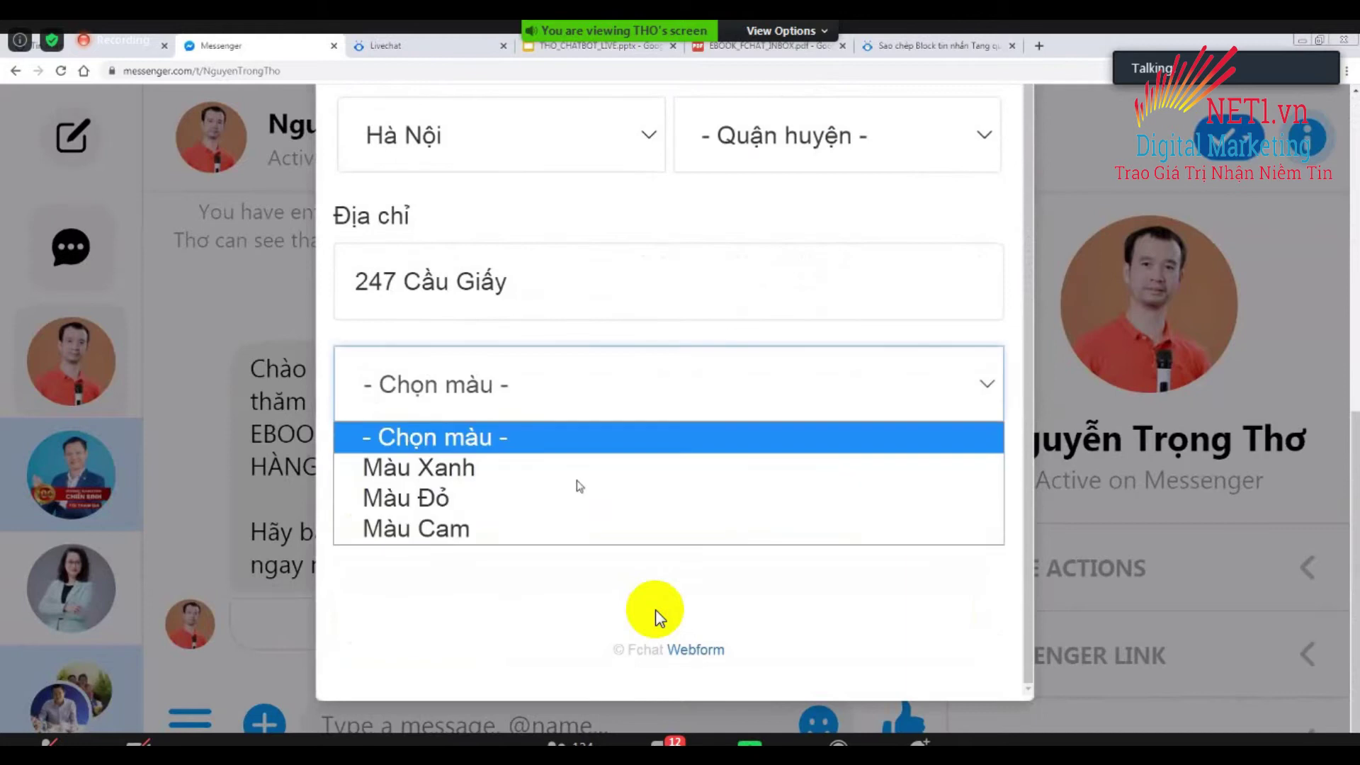
{"action": "left_click", "coordinate": [579, 488]}
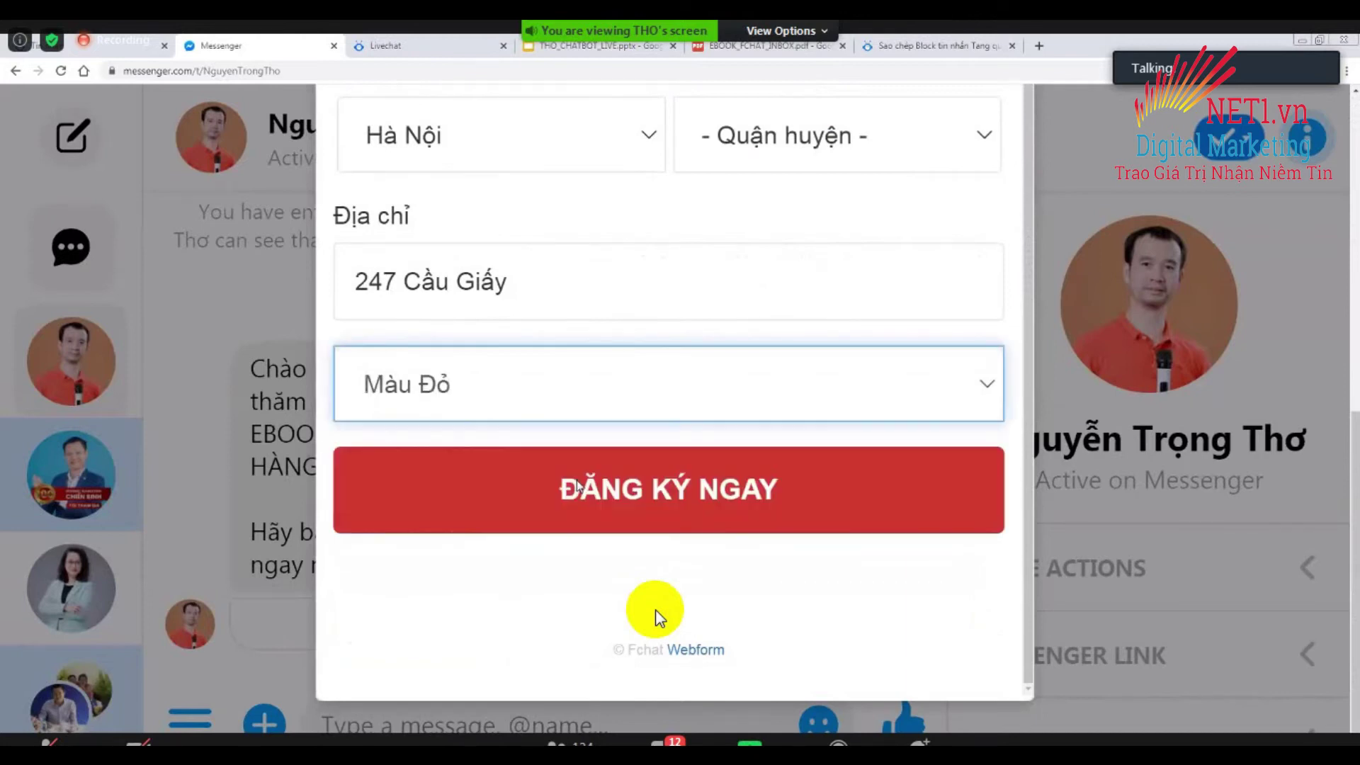
{"action": "left_click", "coordinate": [577, 487]}
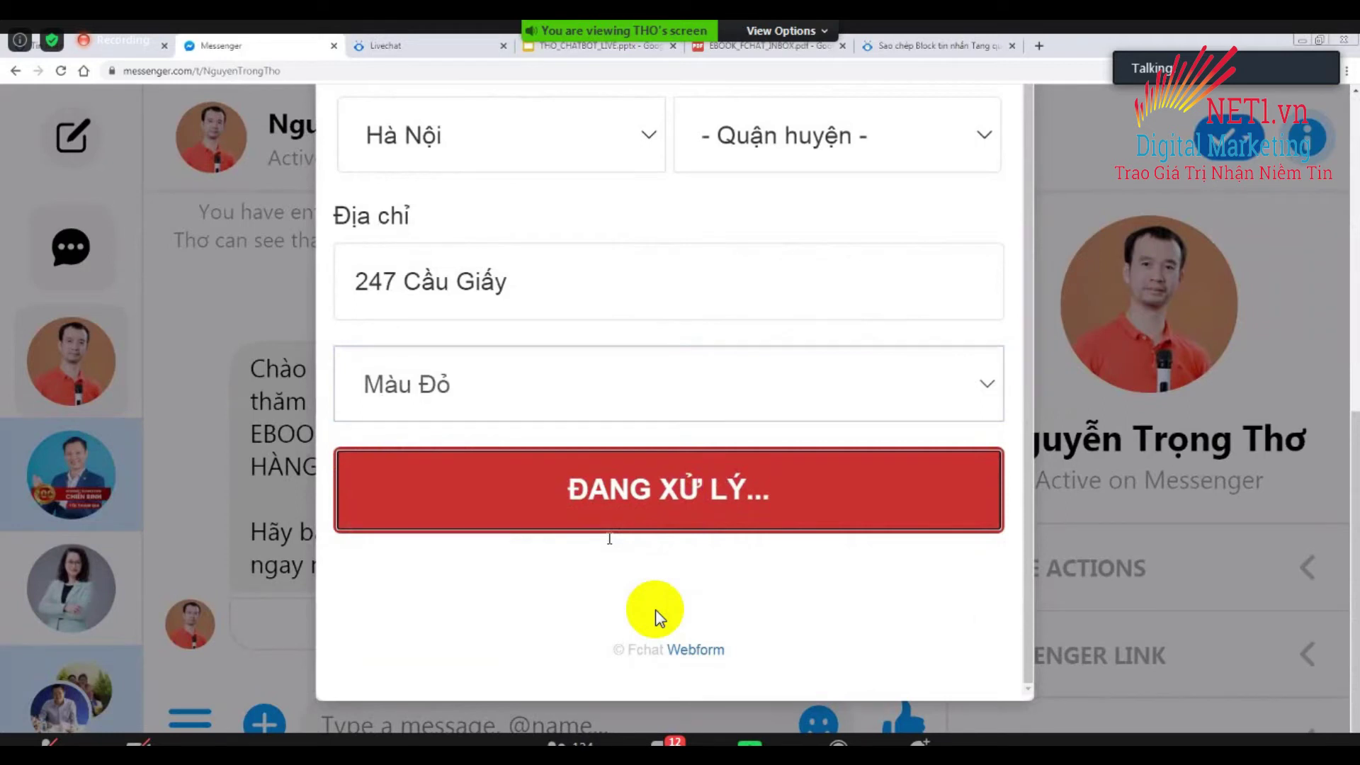
{"action": "left_click", "coordinate": [66, 47]}
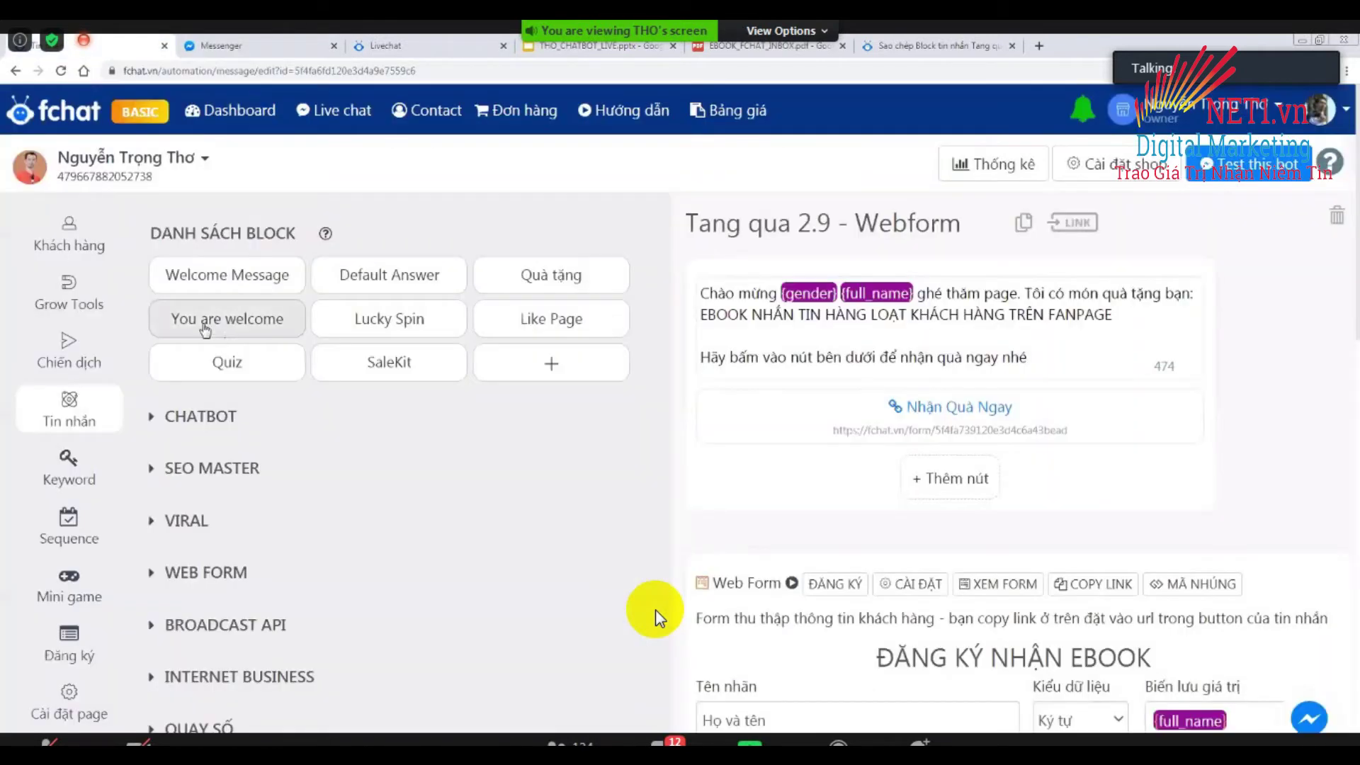
Open the Tang qua 2.9 - Webform submissions list showing one 'Chưa xử lý' entry, then return to Messenger.
{"action": "scroll", "coordinate": [465, 490], "scroll_direction": "down", "scroll_amount": 7}
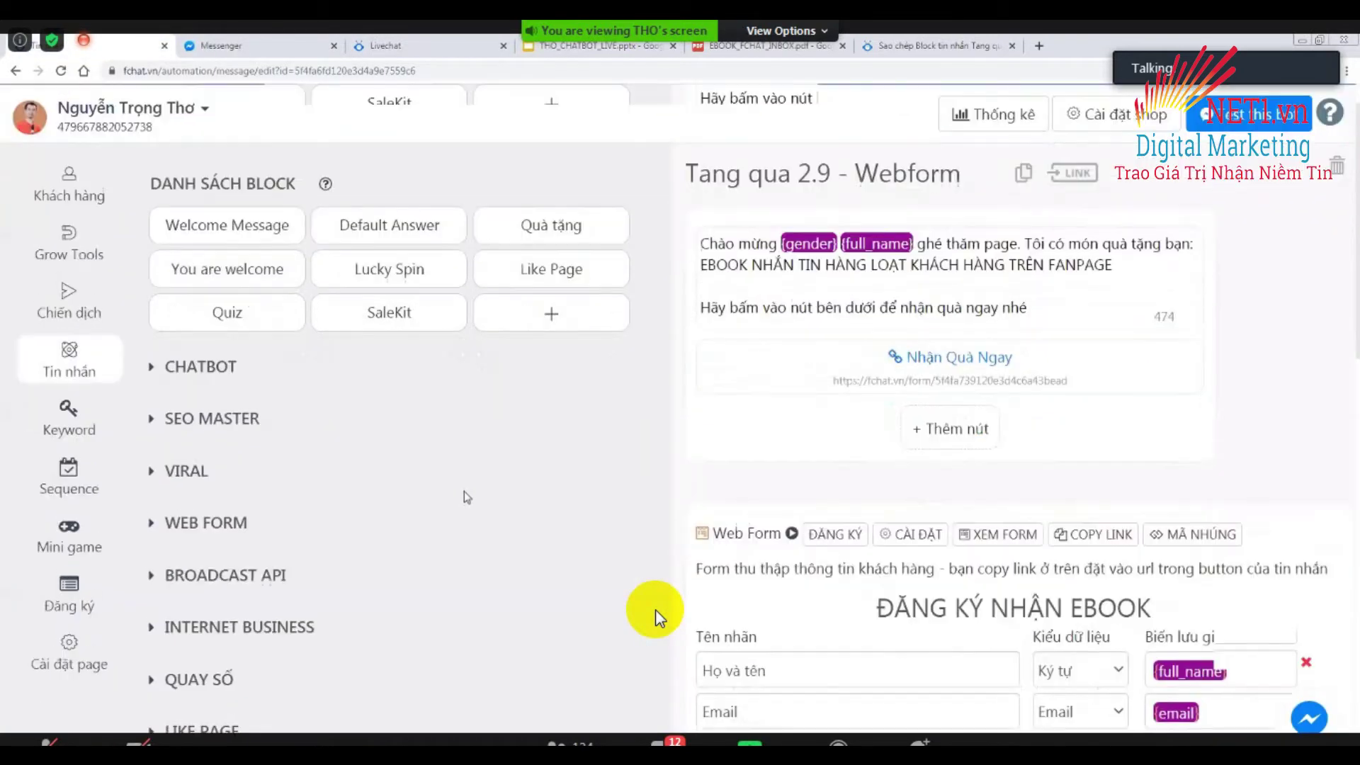
{"action": "scroll", "coordinate": [854, 266], "scroll_direction": "up", "scroll_amount": 4}
{"action": "left_click", "coordinate": [835, 368]}
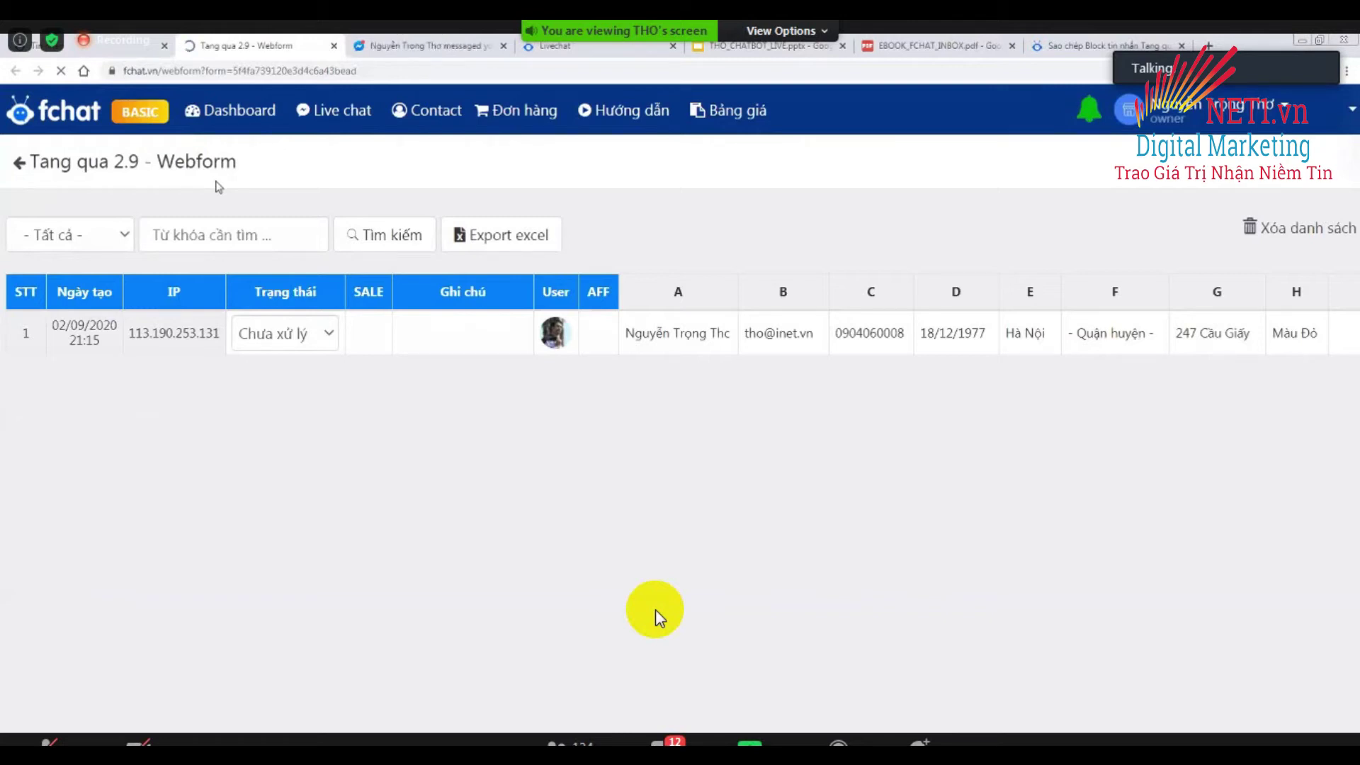
{"action": "left_click", "coordinate": [106, 47]}
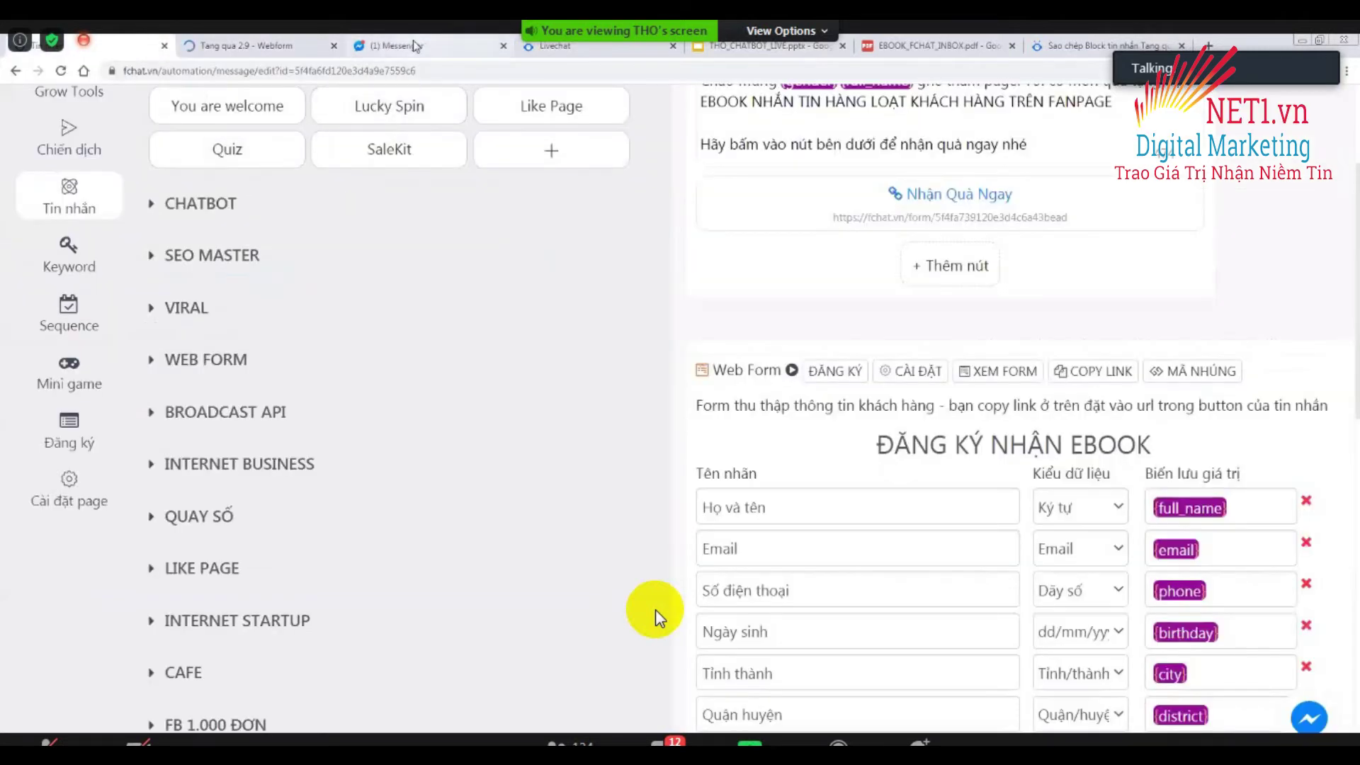
{"action": "left_click", "coordinate": [453, 46]}
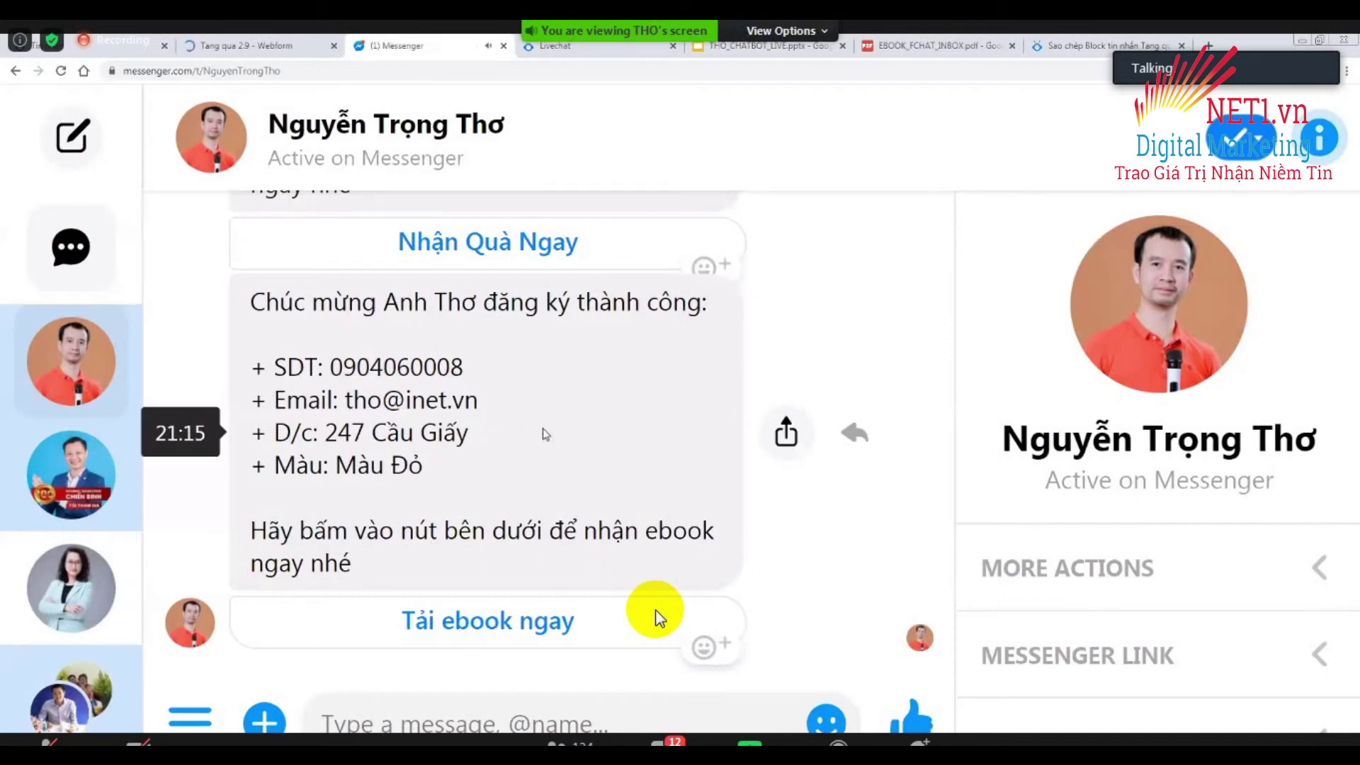
Close the reopened form and read the bot's confirmation listing Màu Đỏ and a 'Tải ebook ngay' link.
{"action": "scroll", "coordinate": [655, 616], "scroll_direction": "up", "scroll_amount": 3}
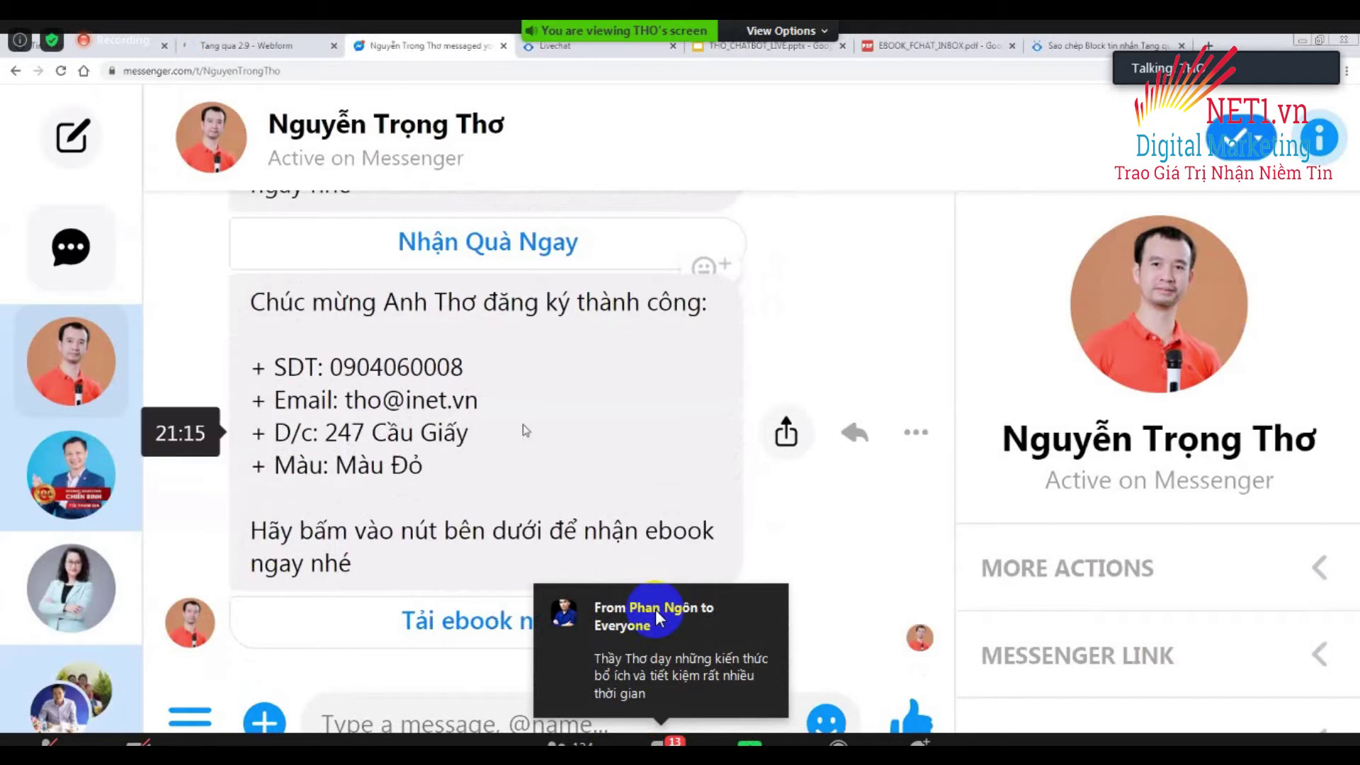
{"action": "scroll", "coordinate": [522, 423], "scroll_direction": "up", "scroll_amount": 1}
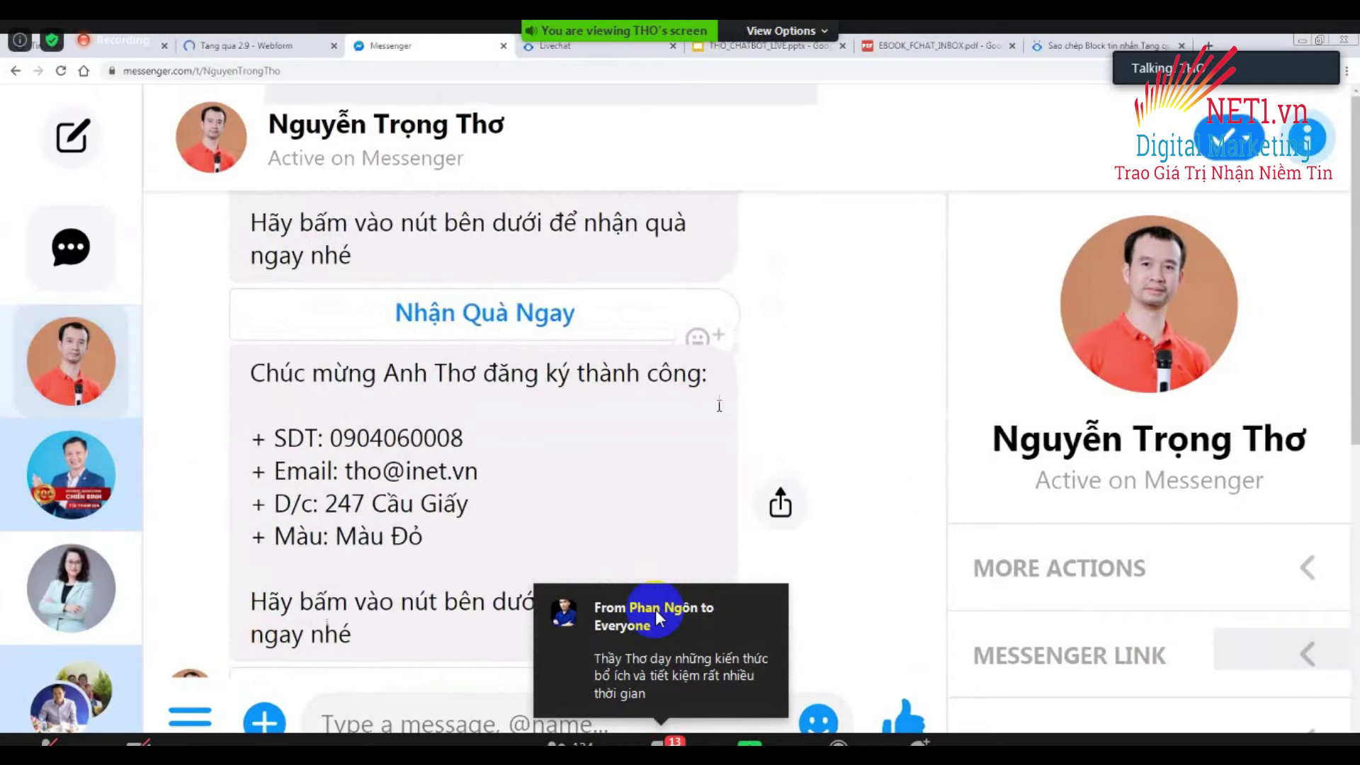
{"action": "scroll", "coordinate": [726, 430], "scroll_direction": "down", "scroll_amount": 3}
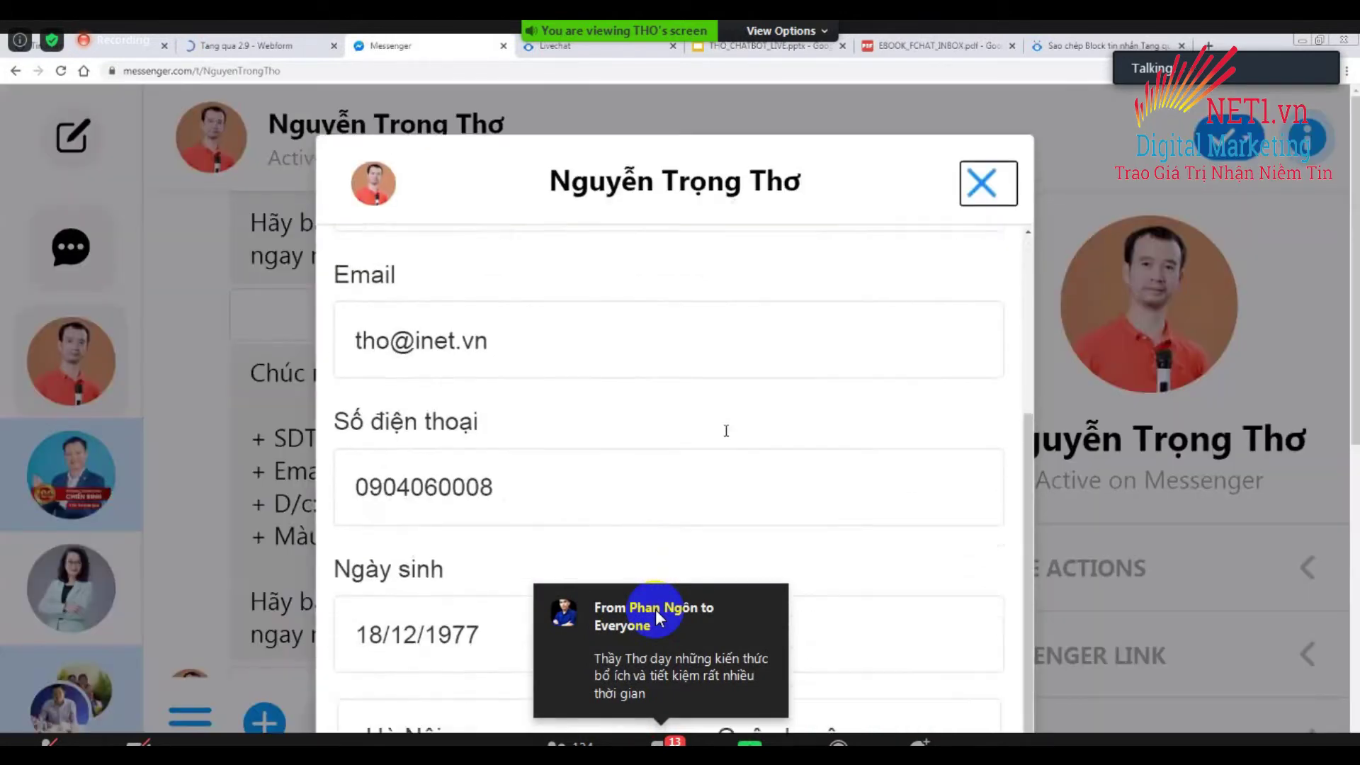
{"action": "scroll", "coordinate": [659, 617], "scroll_direction": "down", "scroll_amount": 5}
{"action": "scroll", "coordinate": [655, 613], "scroll_direction": "up", "scroll_amount": 7}
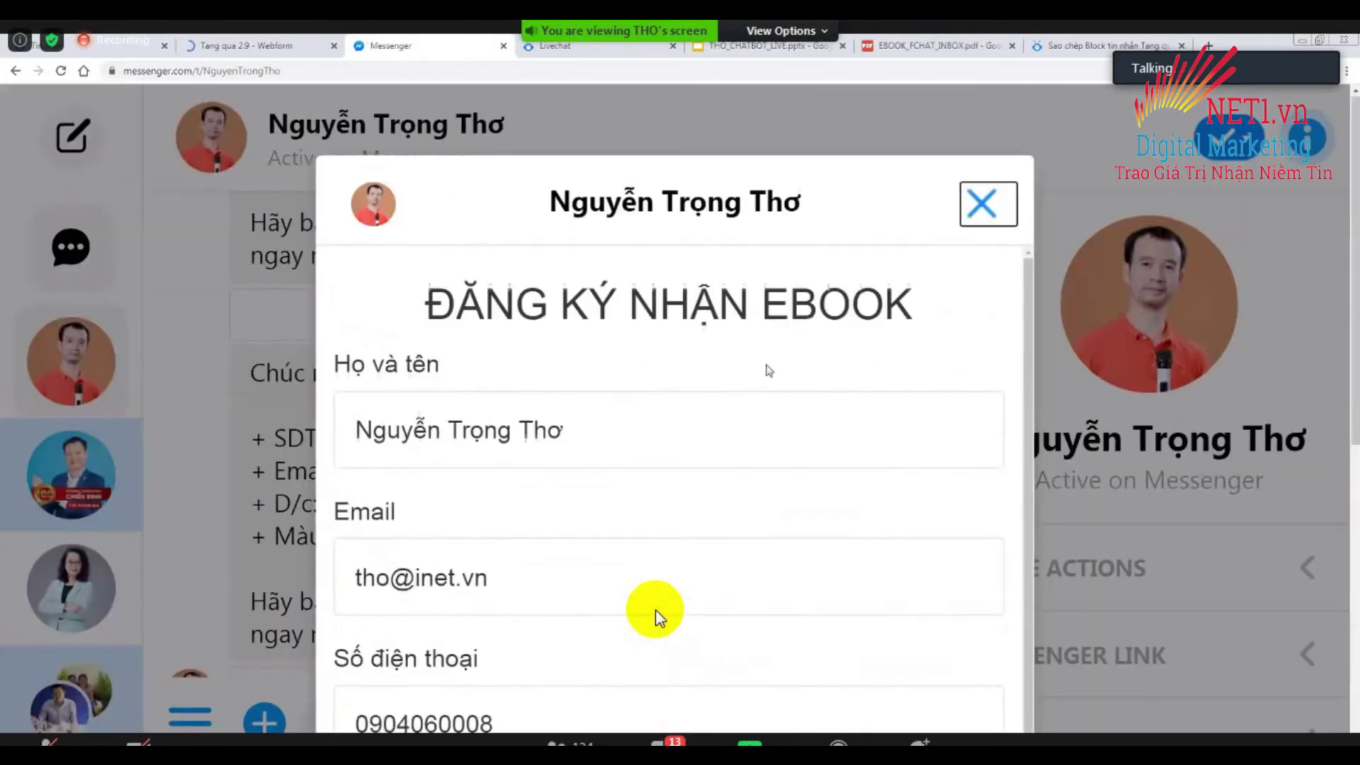
{"action": "left_click", "coordinate": [979, 202]}
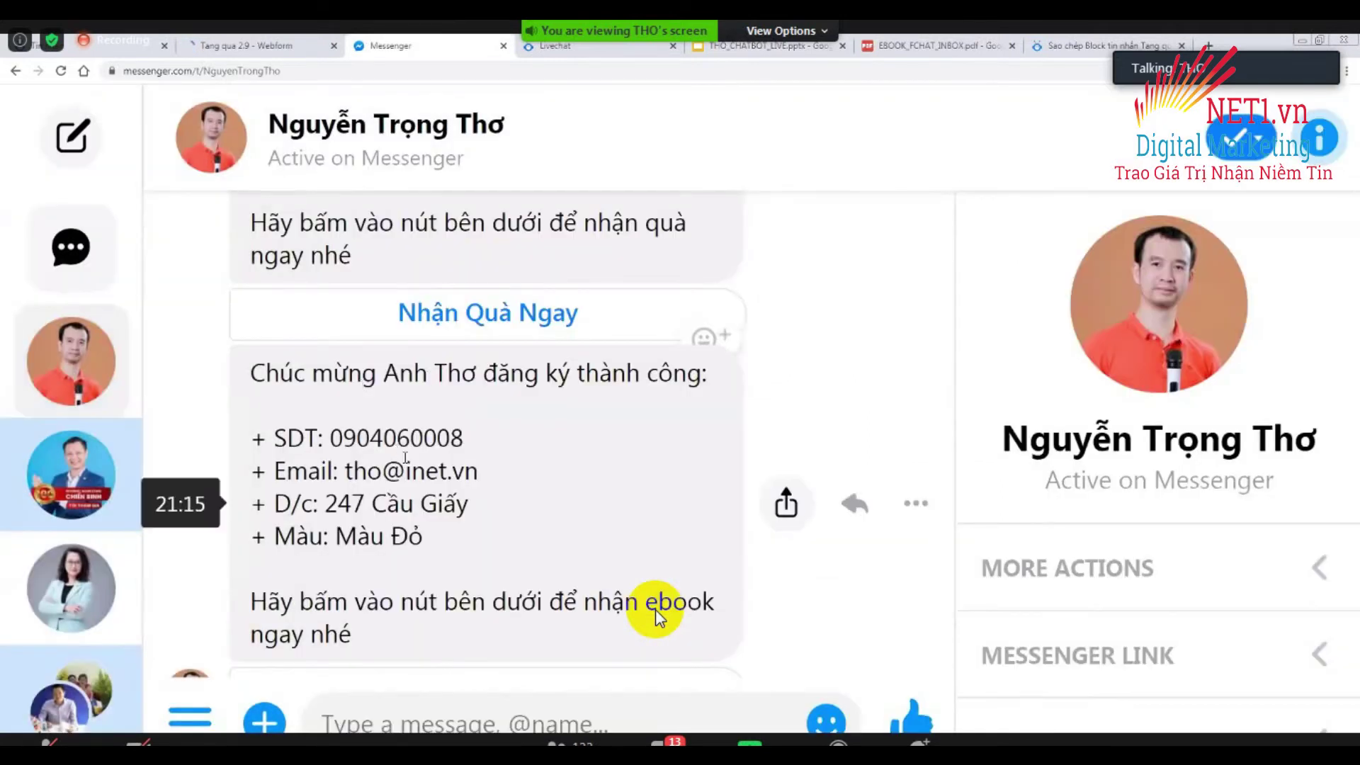
{"action": "scroll", "coordinate": [655, 616], "scroll_direction": "down", "scroll_amount": 1}
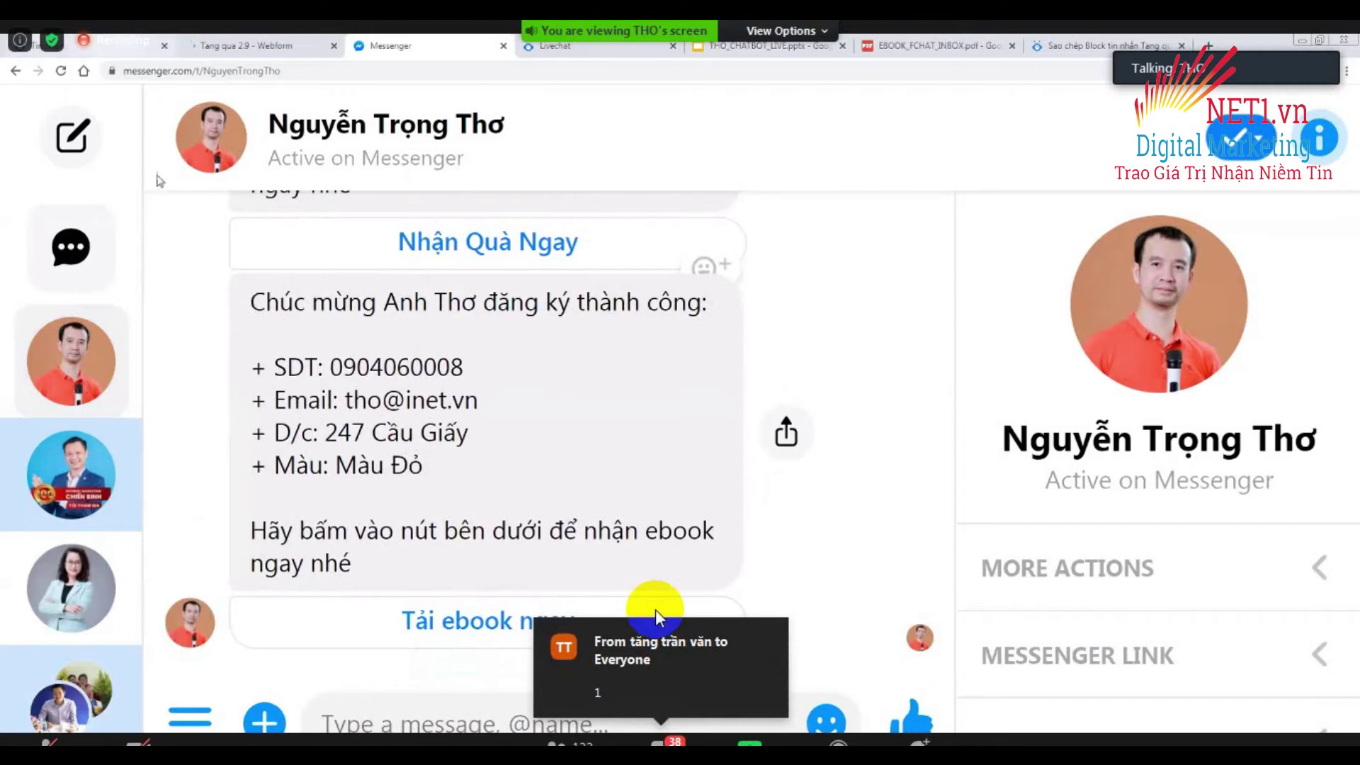
{"action": "left_click", "coordinate": [117, 47]}
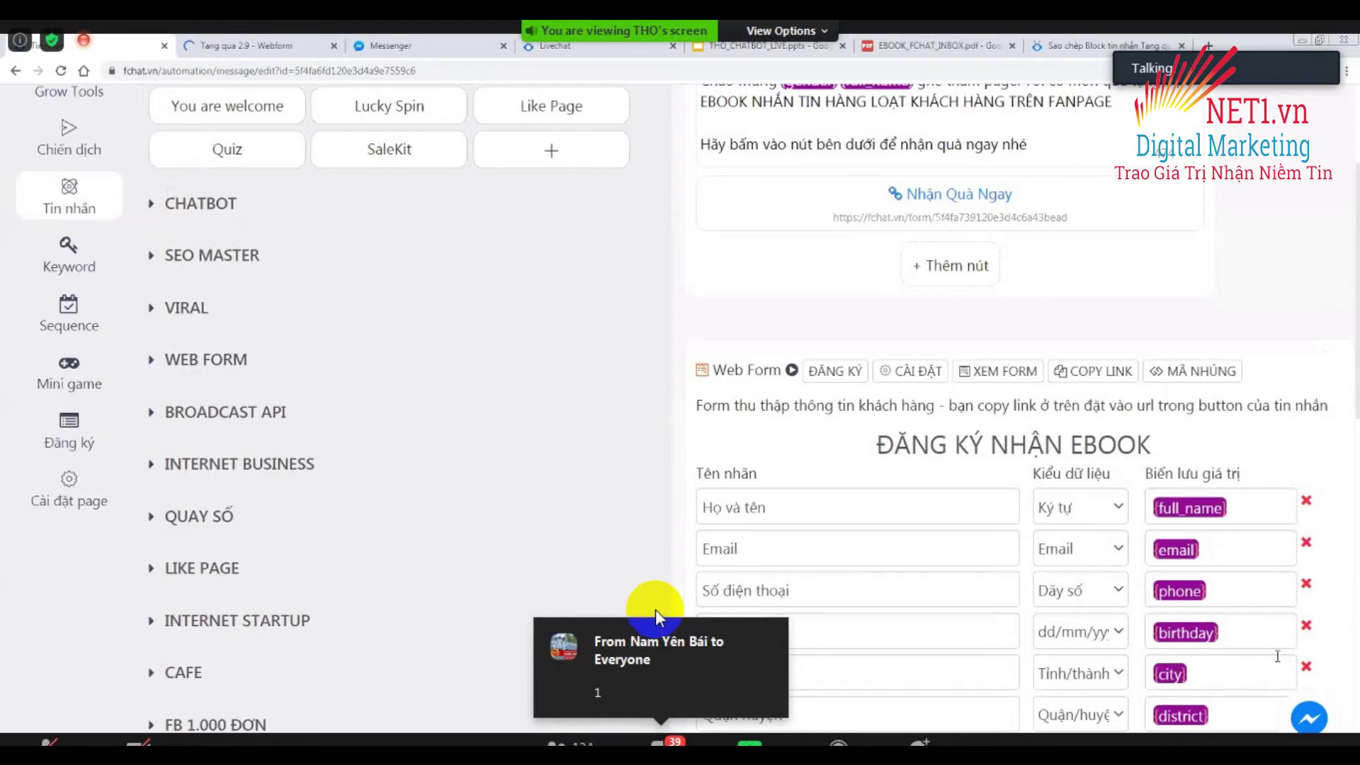
{"action": "mouse_move", "coordinate": [455, 567]}
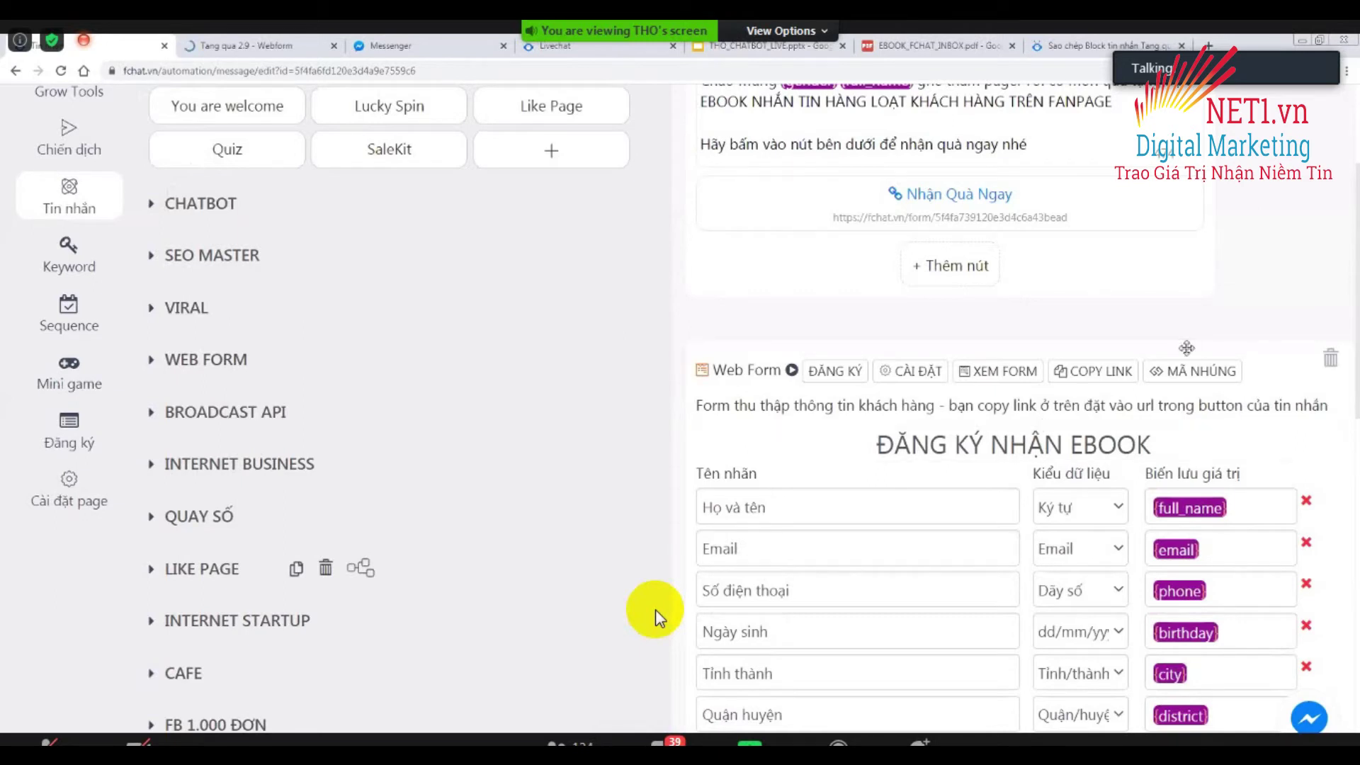
{"action": "left_click", "coordinate": [911, 371]}
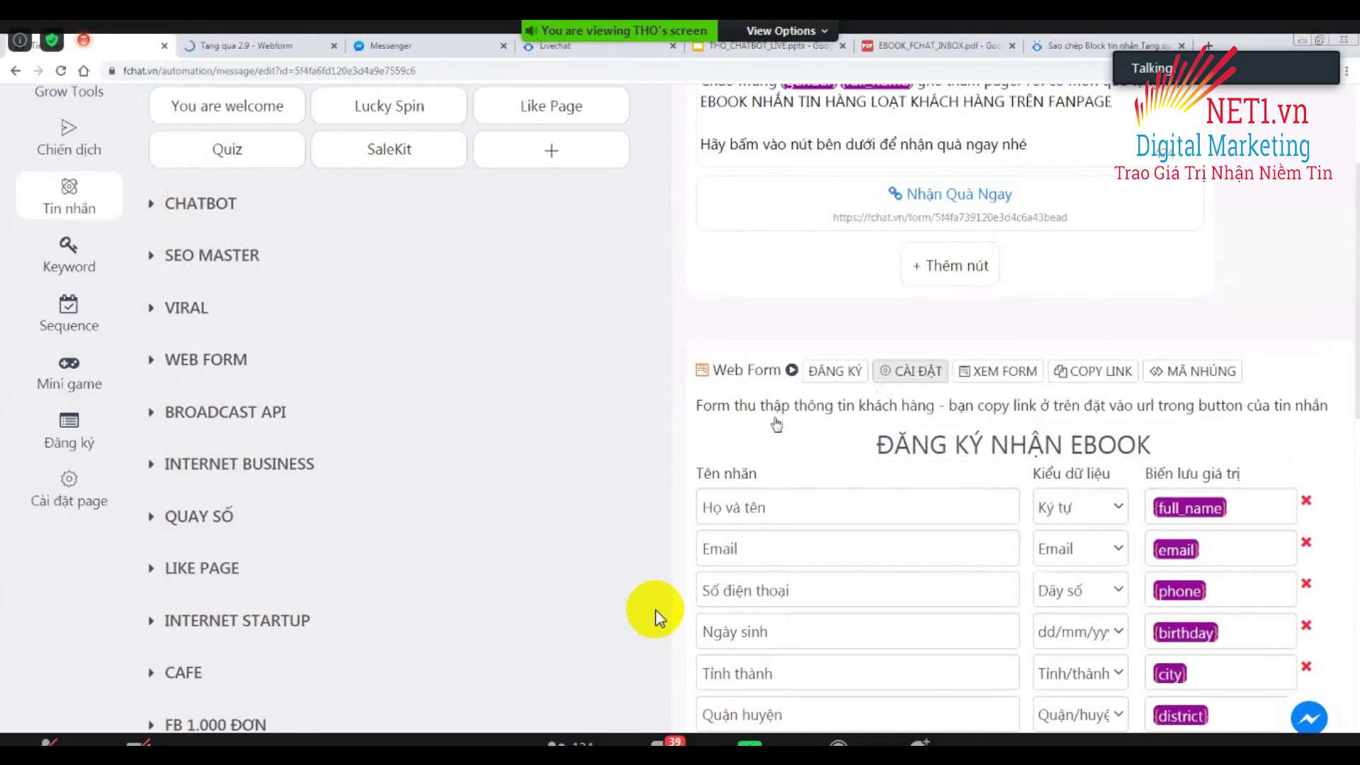
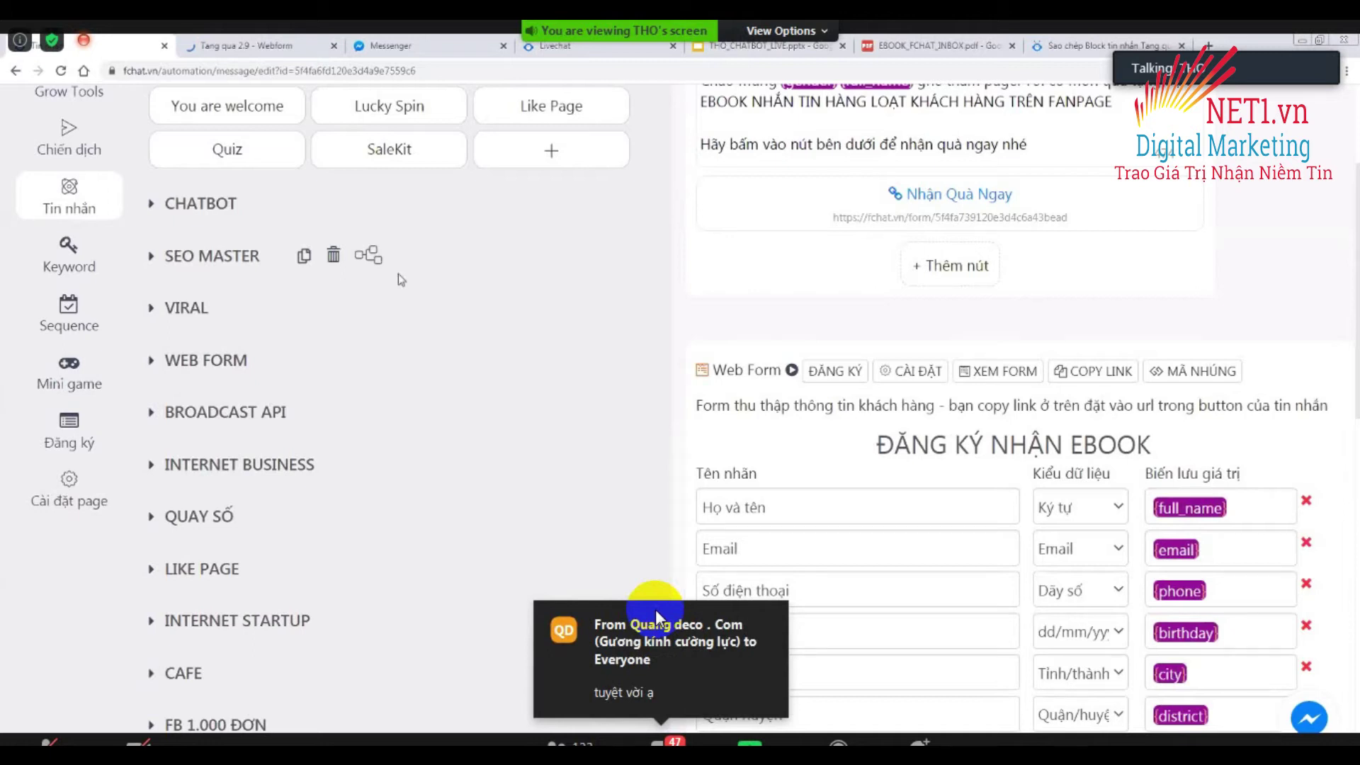
Send the reply '1' twice to Everyone in the Zoom meeting chat, then close the chat window.
{"action": "left_click", "coordinate": [244, 253]}
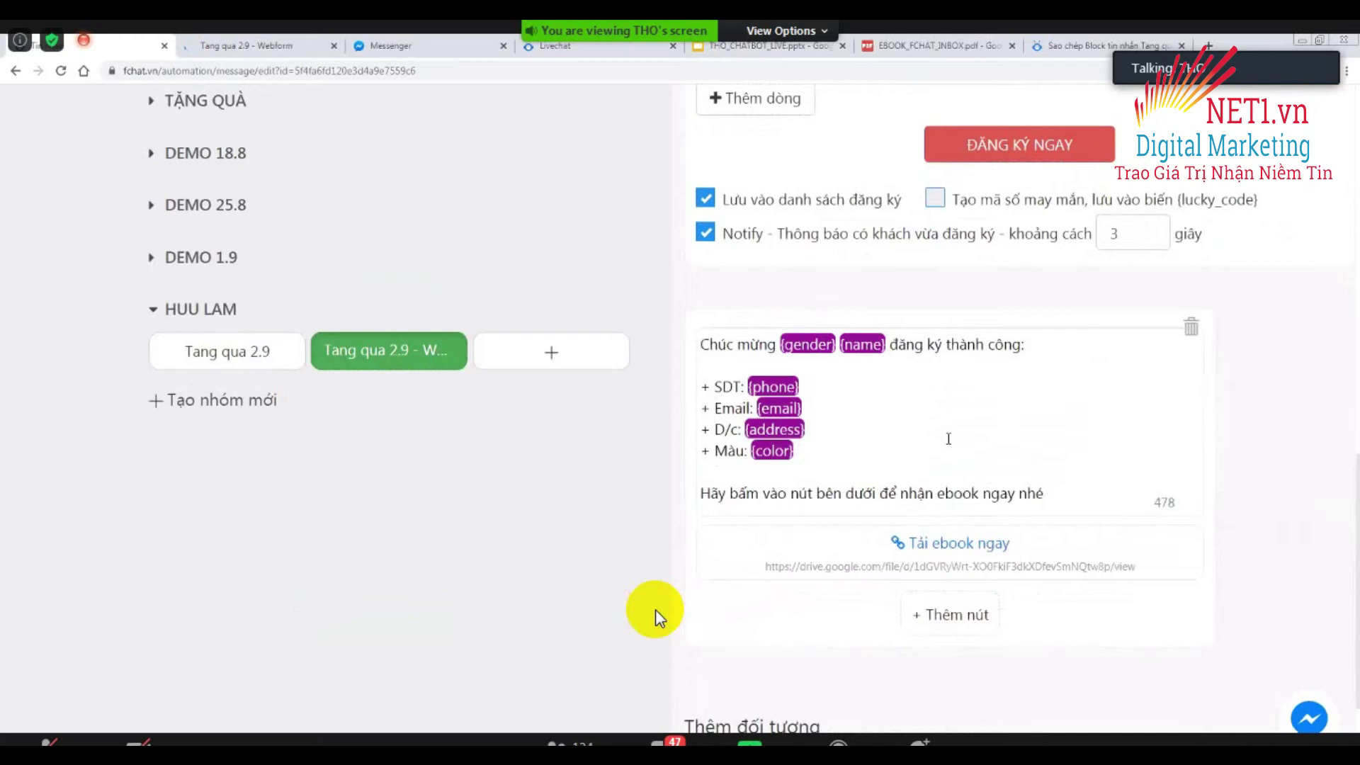
{"action": "left_click", "coordinate": [669, 737]}
{"action": "type", "text": "1"}
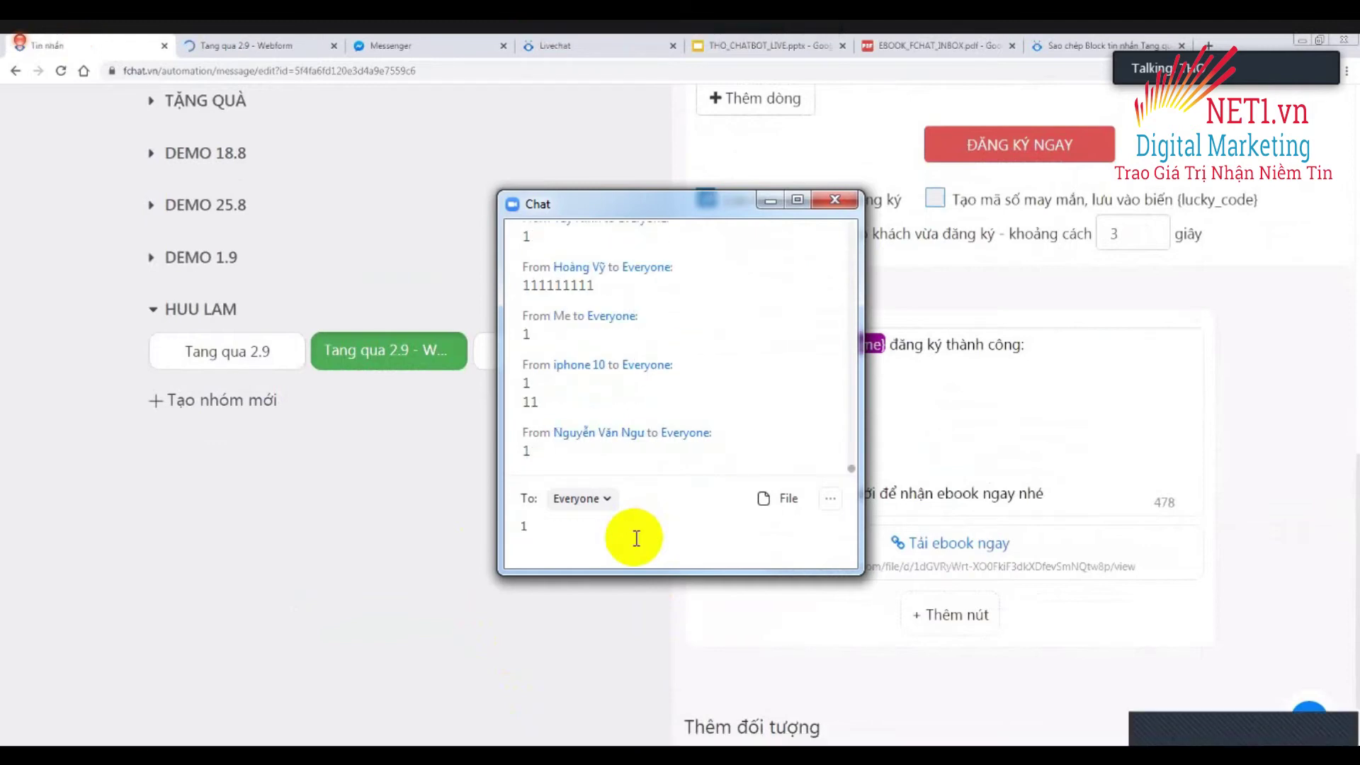
{"action": "key", "text": "Return"}
{"action": "type", "text": "1"}
{"action": "key", "text": "Return"}
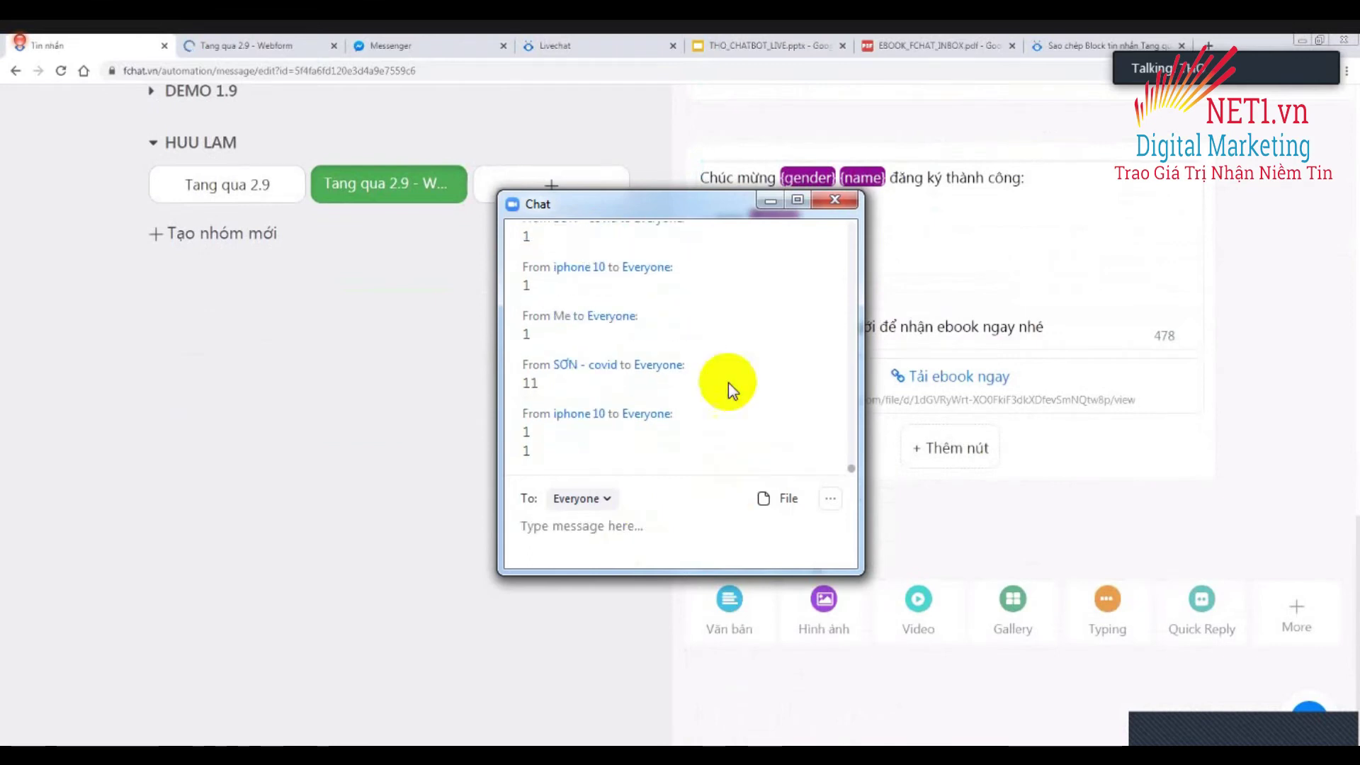
{"action": "left_click", "coordinate": [838, 203]}
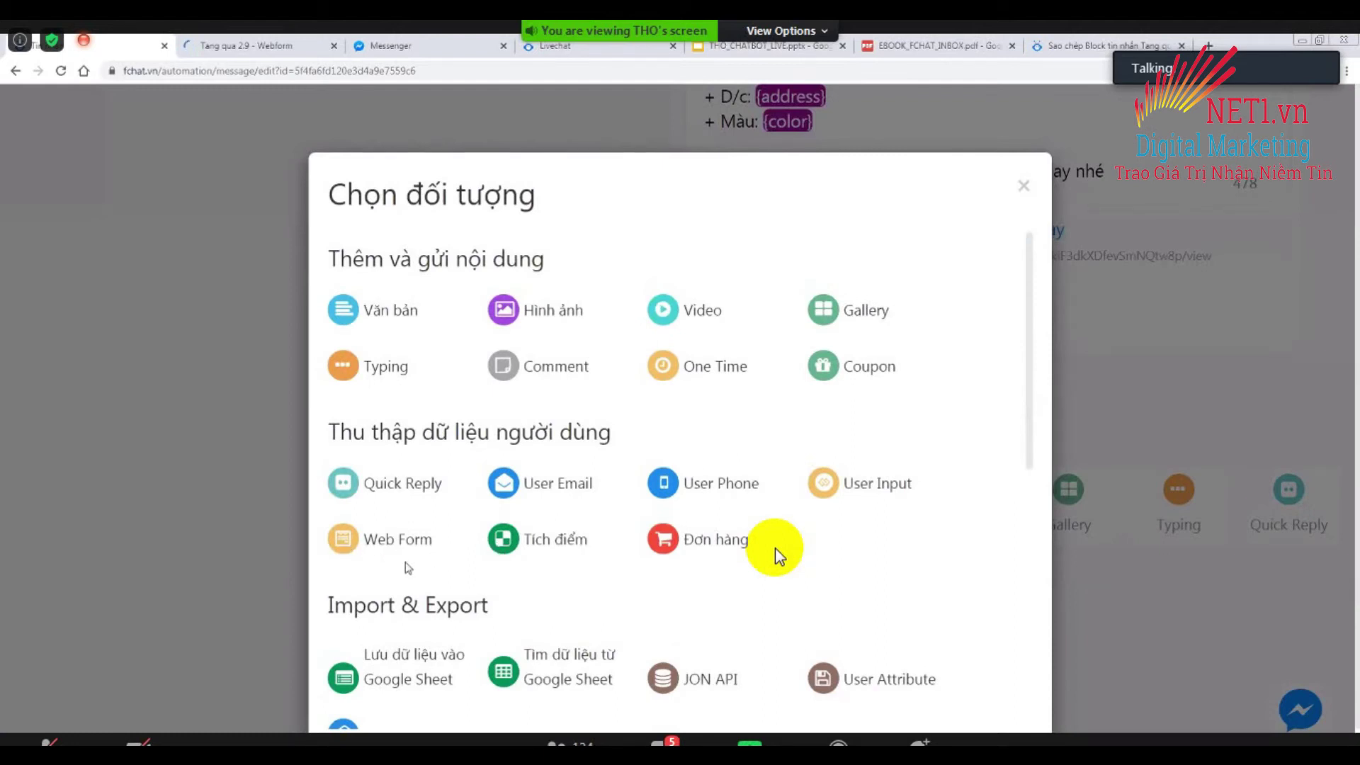
Add the 'Lưu dữ liệu vào Google Sheet' element to the webform block and open a new browser tab.
{"action": "scroll", "coordinate": [443, 571], "scroll_direction": "down", "scroll_amount": 3}
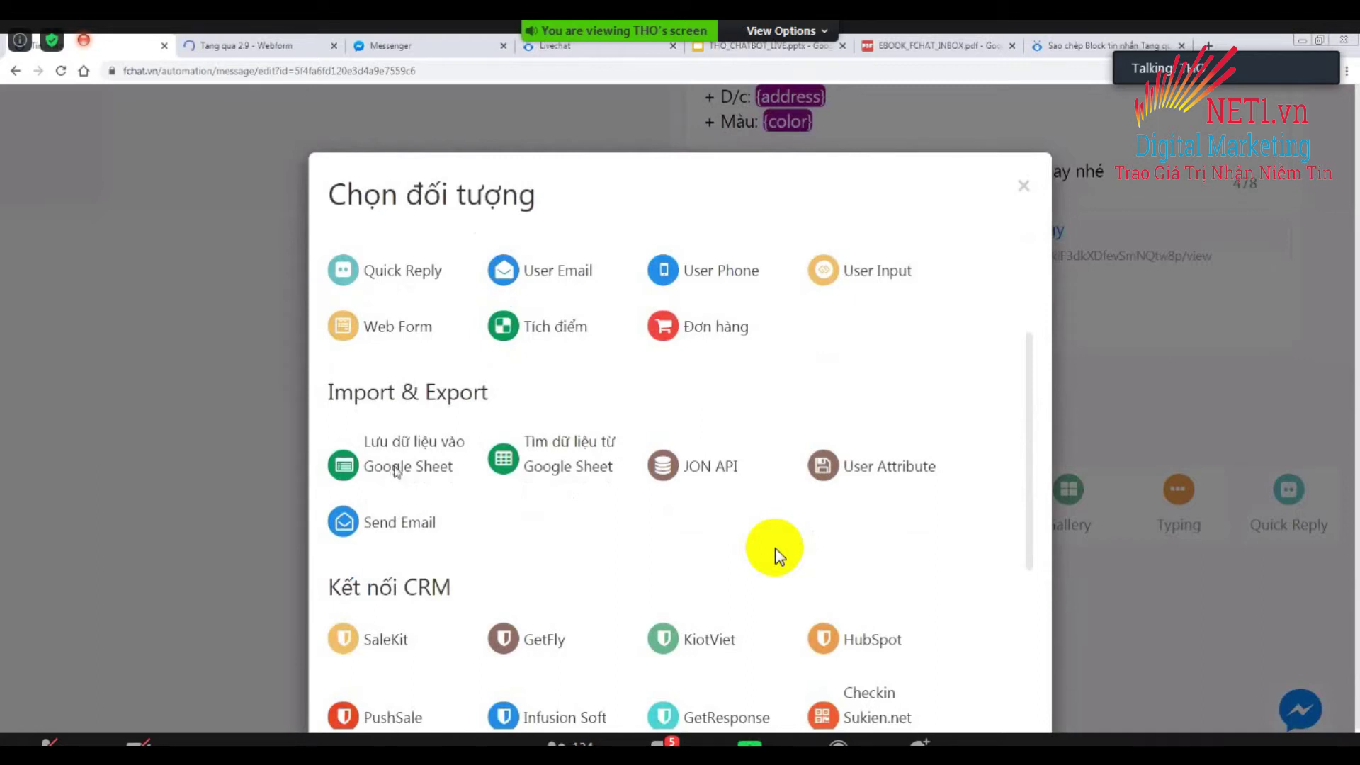
{"action": "left_click", "coordinate": [397, 471]}
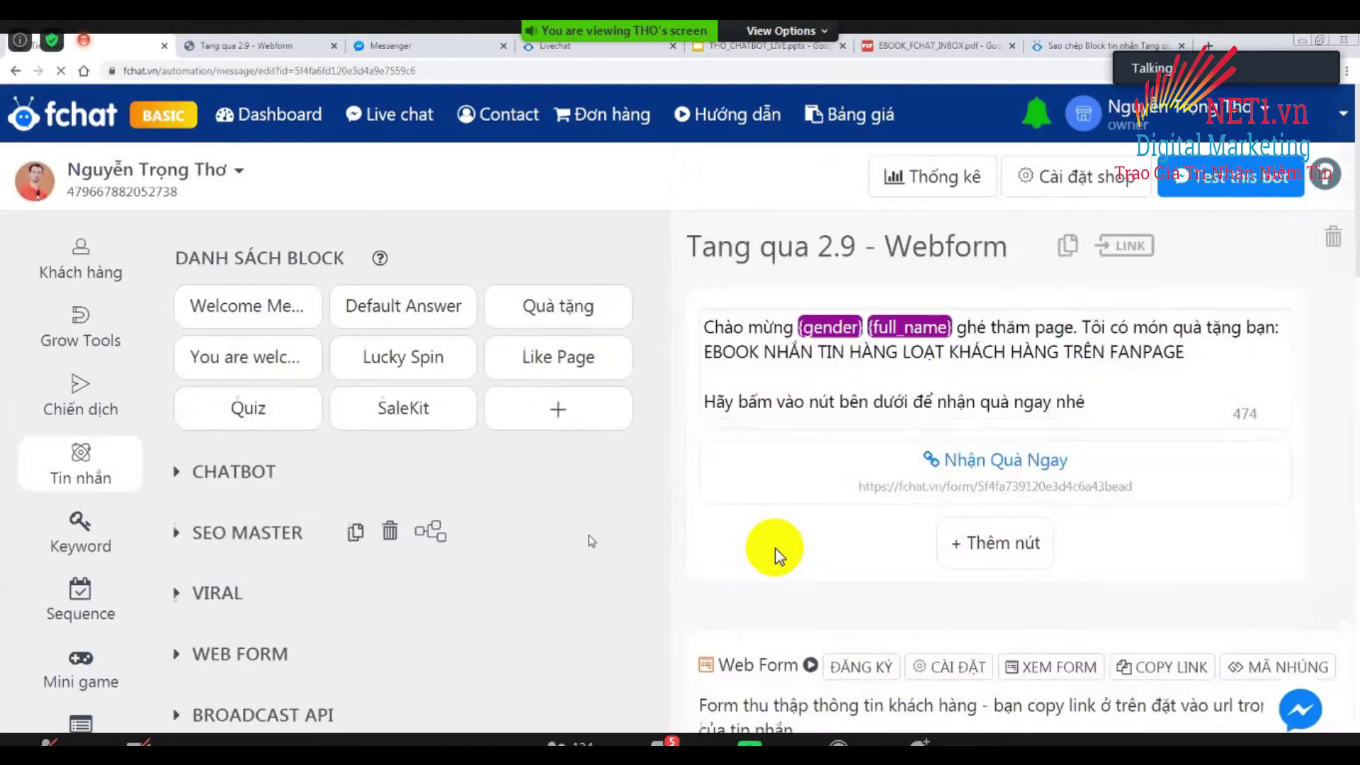
{"action": "scroll", "coordinate": [588, 534], "scroll_direction": "down", "scroll_amount": 5}
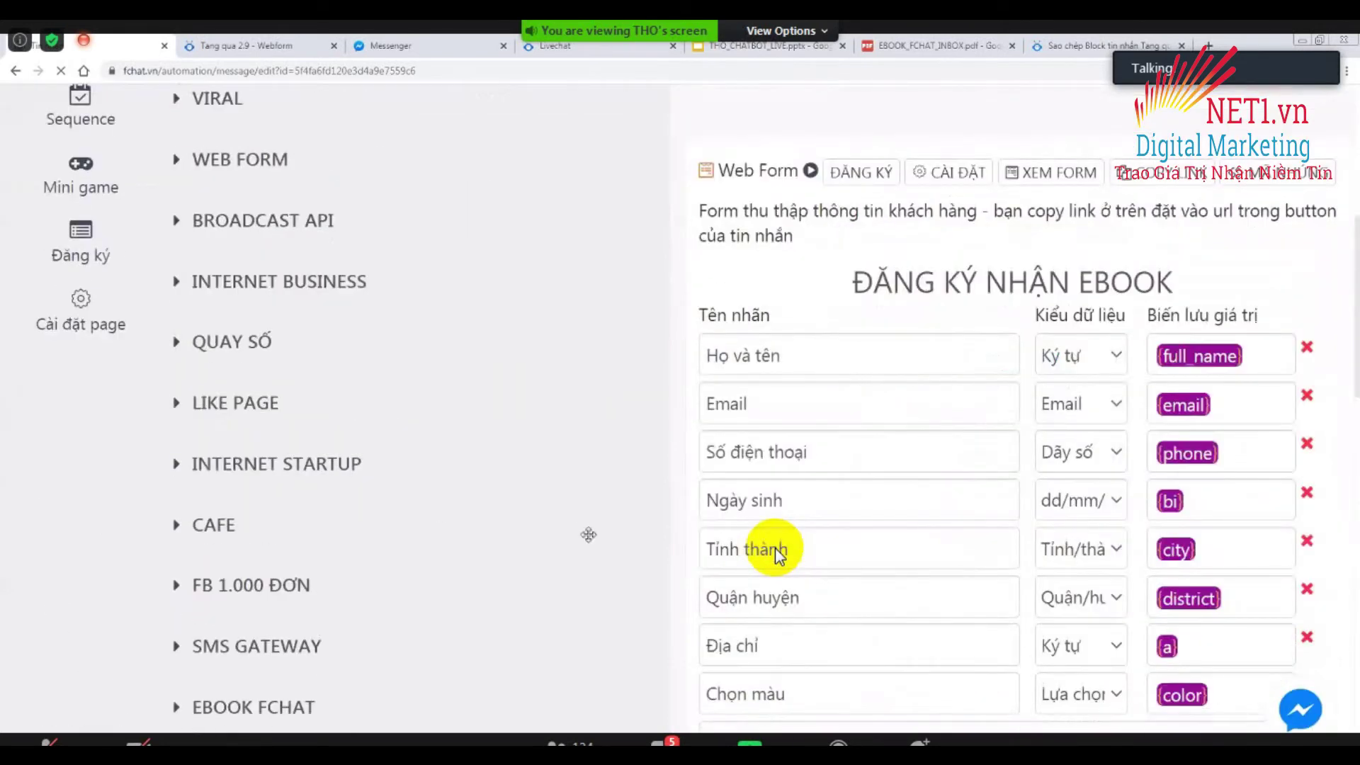
{"action": "scroll", "coordinate": [777, 552], "scroll_direction": "down", "scroll_amount": 9}
{"action": "scroll", "coordinate": [777, 556], "scroll_direction": "down", "scroll_amount": 2}
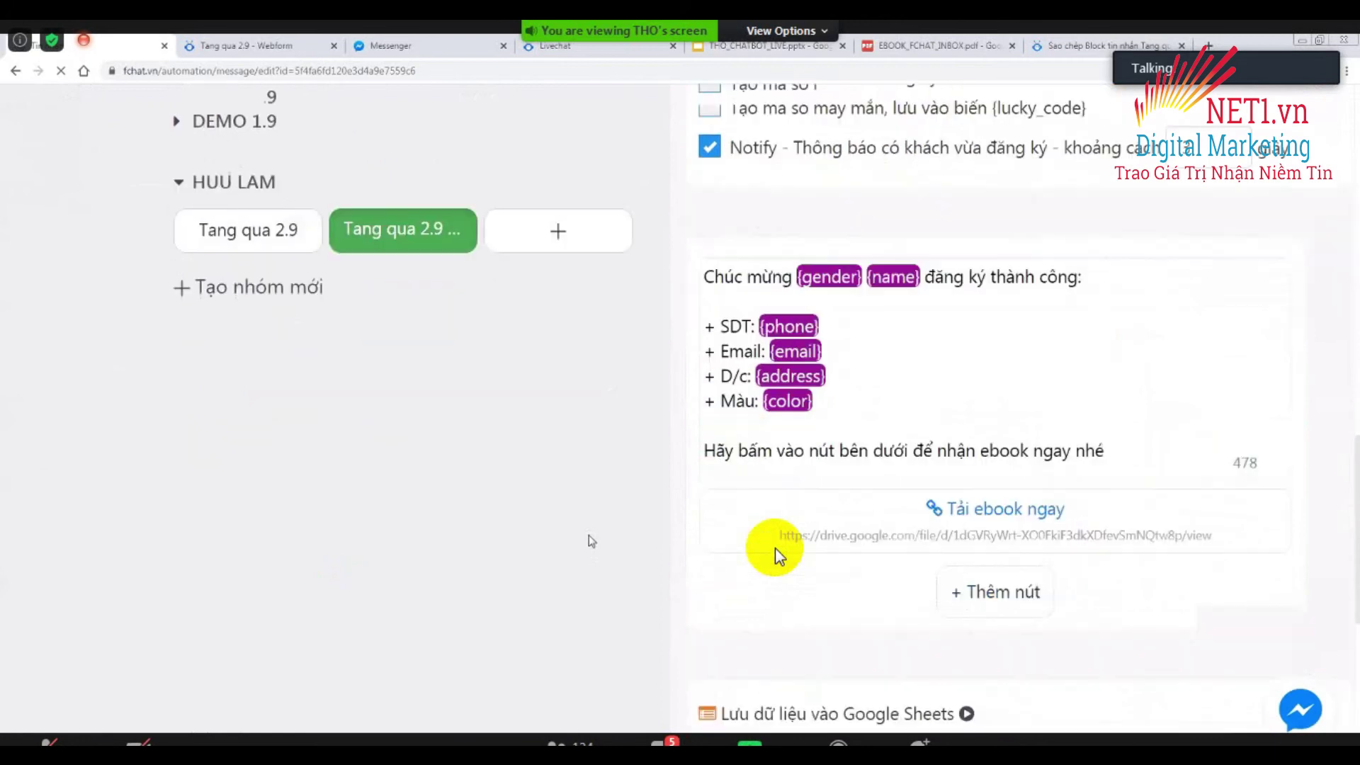
{"action": "scroll", "coordinate": [779, 556], "scroll_direction": "up", "scroll_amount": 1}
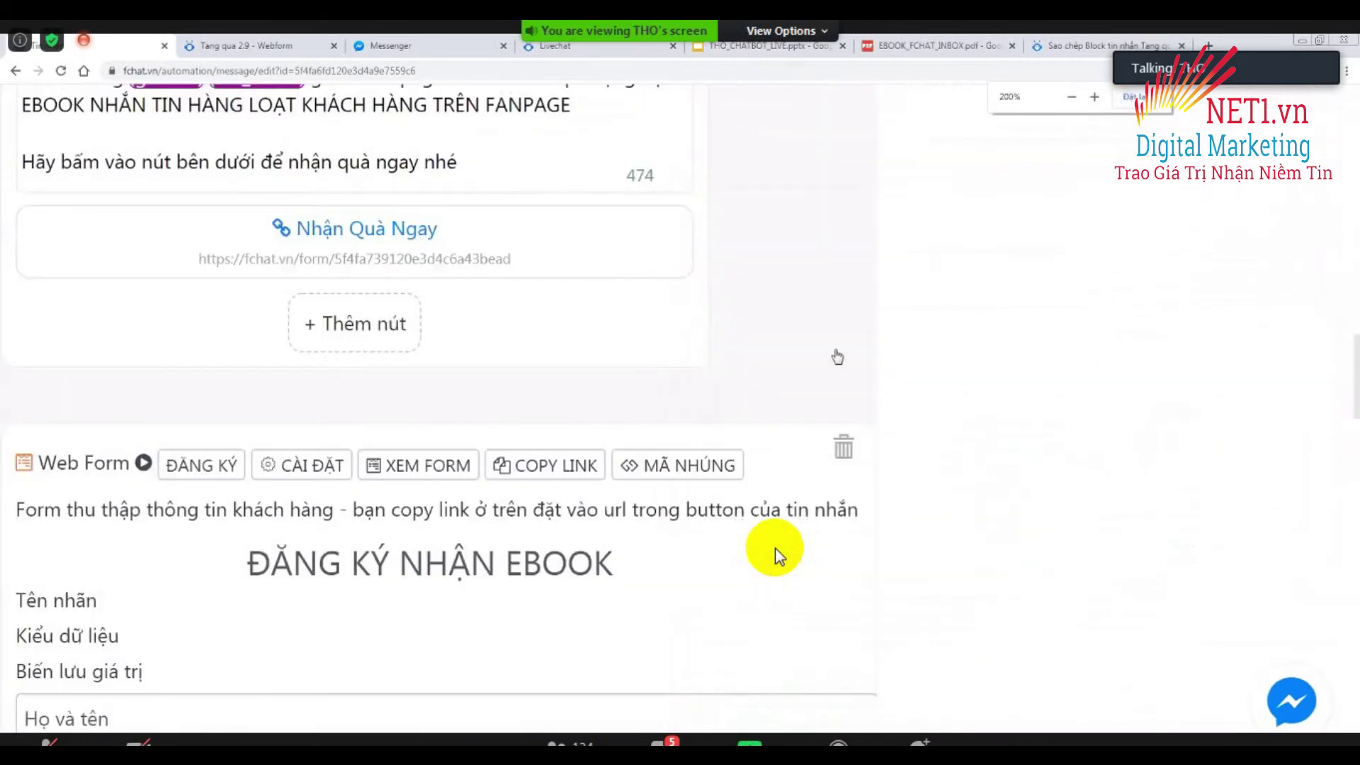
{"action": "scroll", "coordinate": [777, 556], "scroll_direction": "down", "scroll_amount": 2}
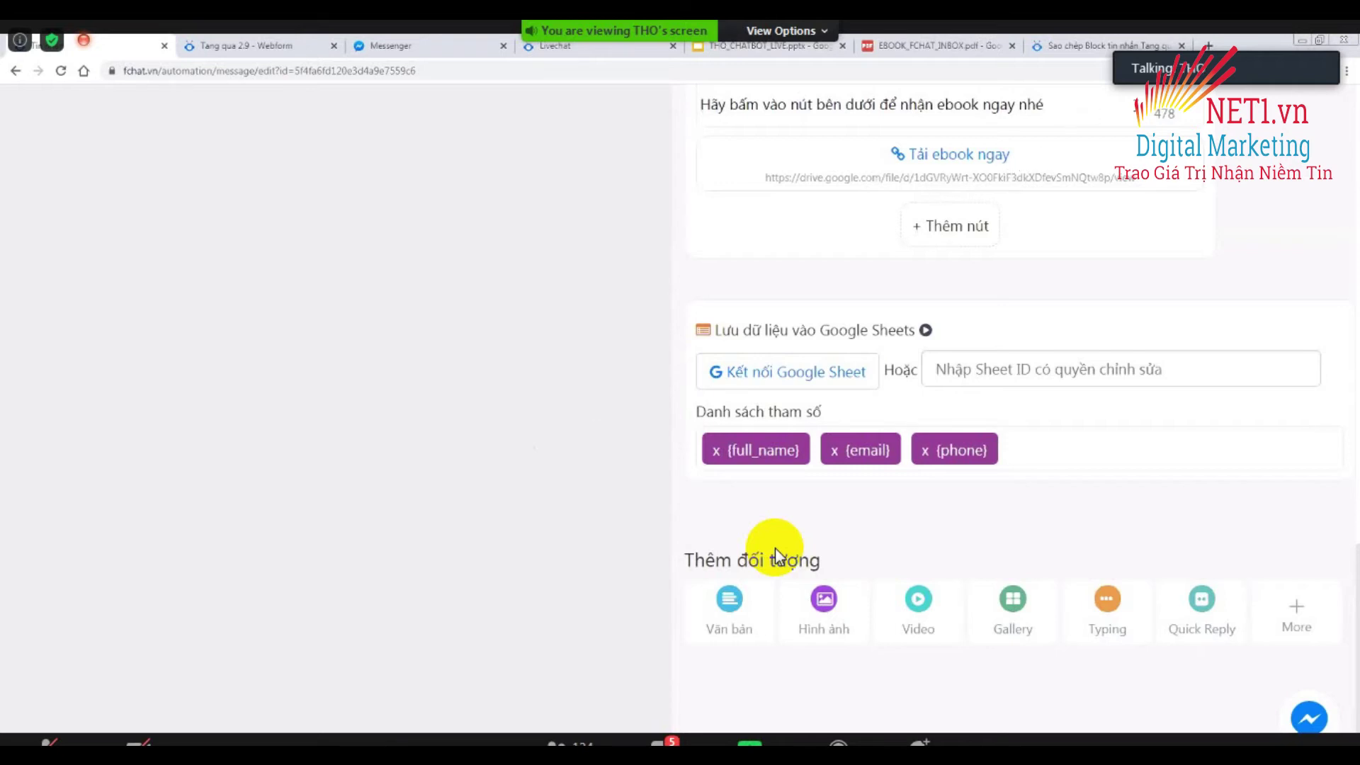
{"action": "key", "text": "ctrl+t"}
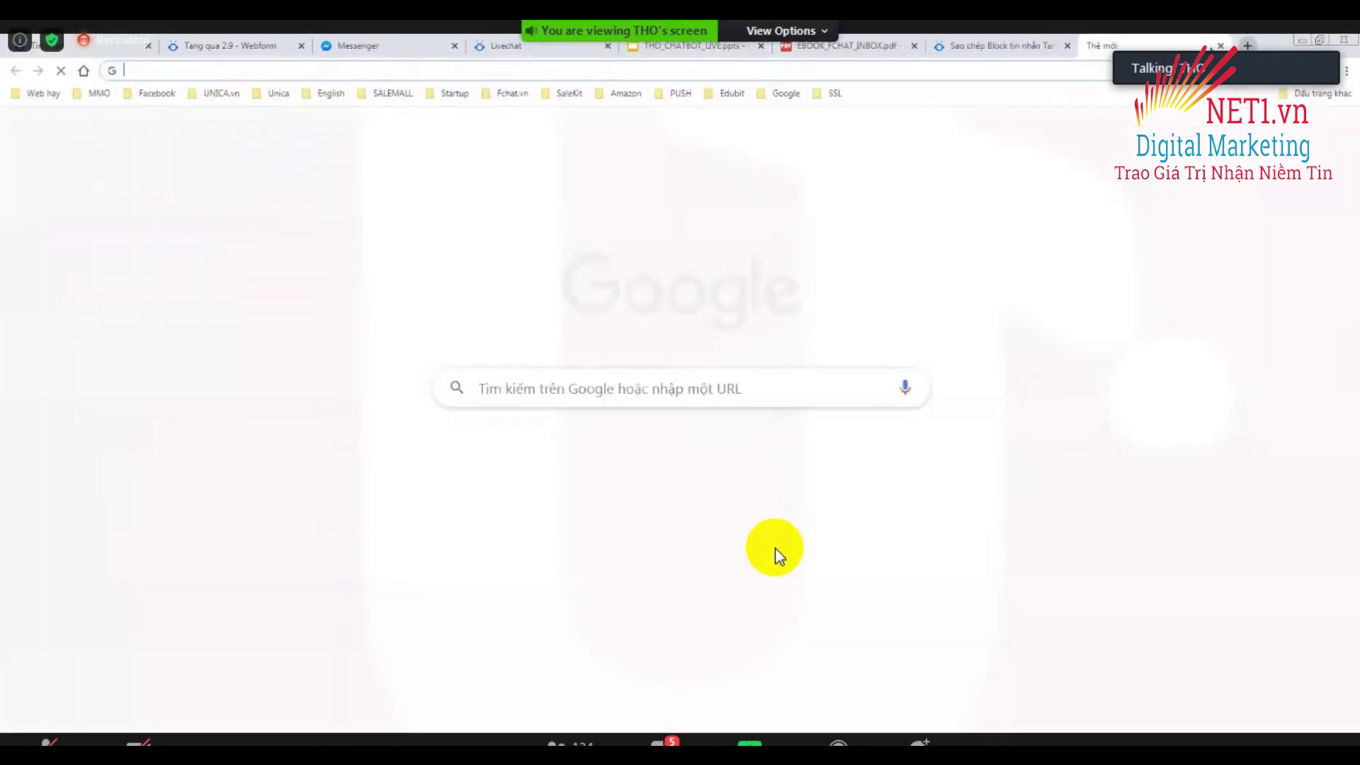
Go to Google Drive in the new tab.
{"action": "type", "text": "dri"}
{"action": "key", "text": "Return"}
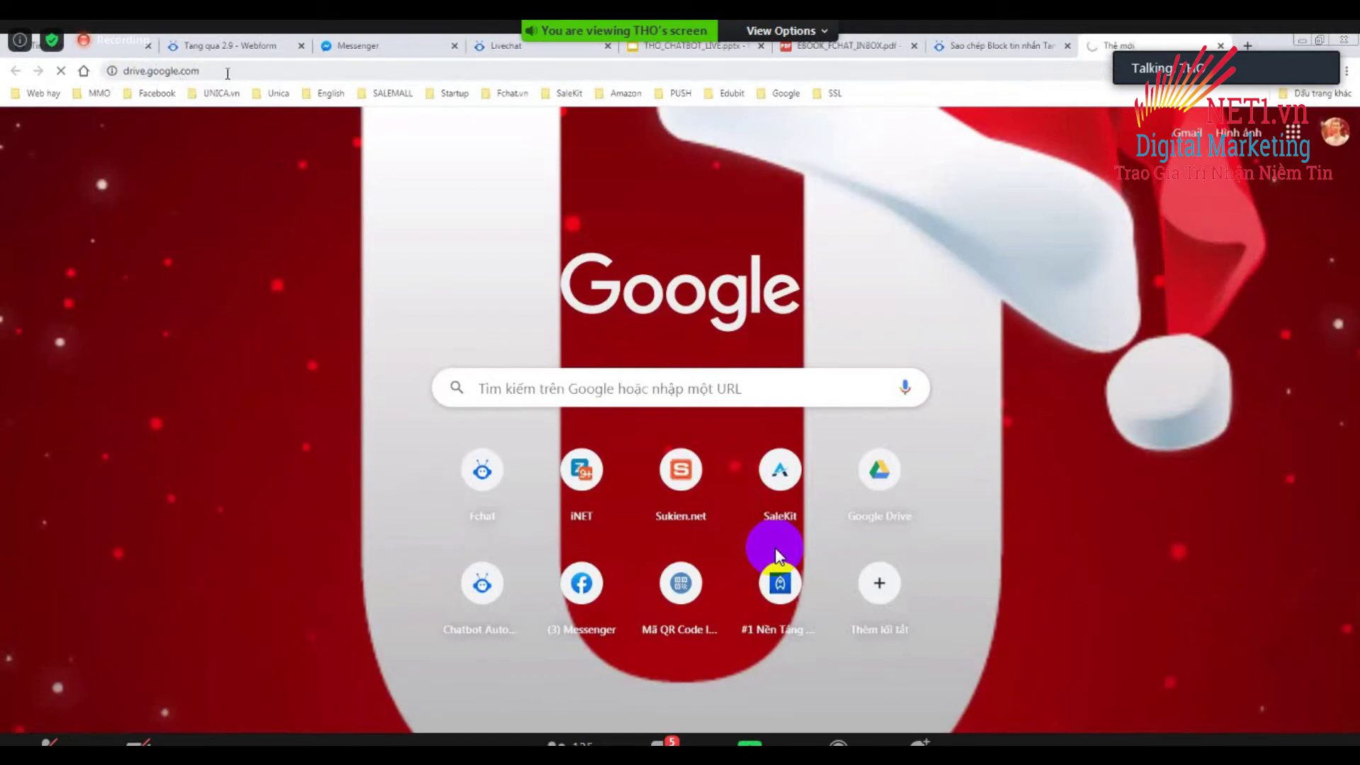
{"action": "key", "text": "ctrl+plus"}
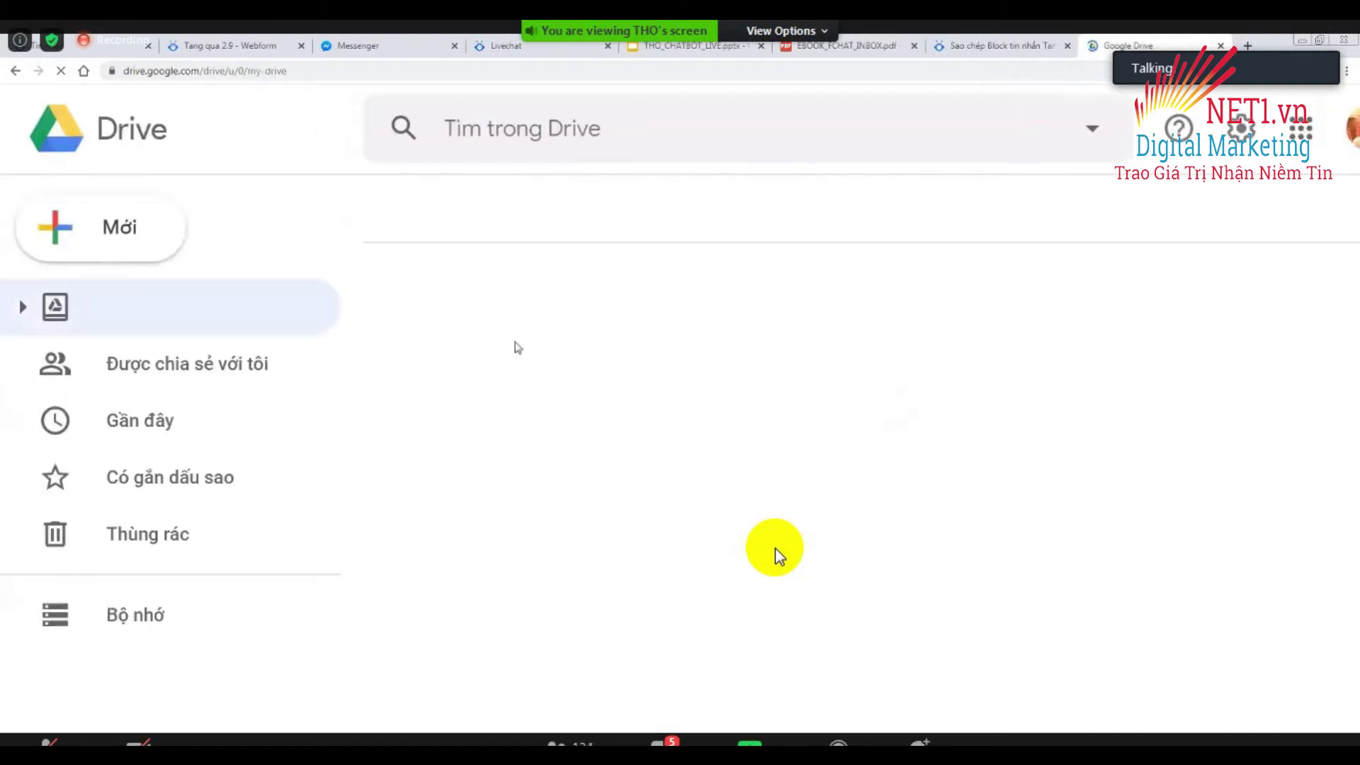
{"action": "scroll", "coordinate": [652, 418], "scroll_direction": "down", "scroll_amount": 3}
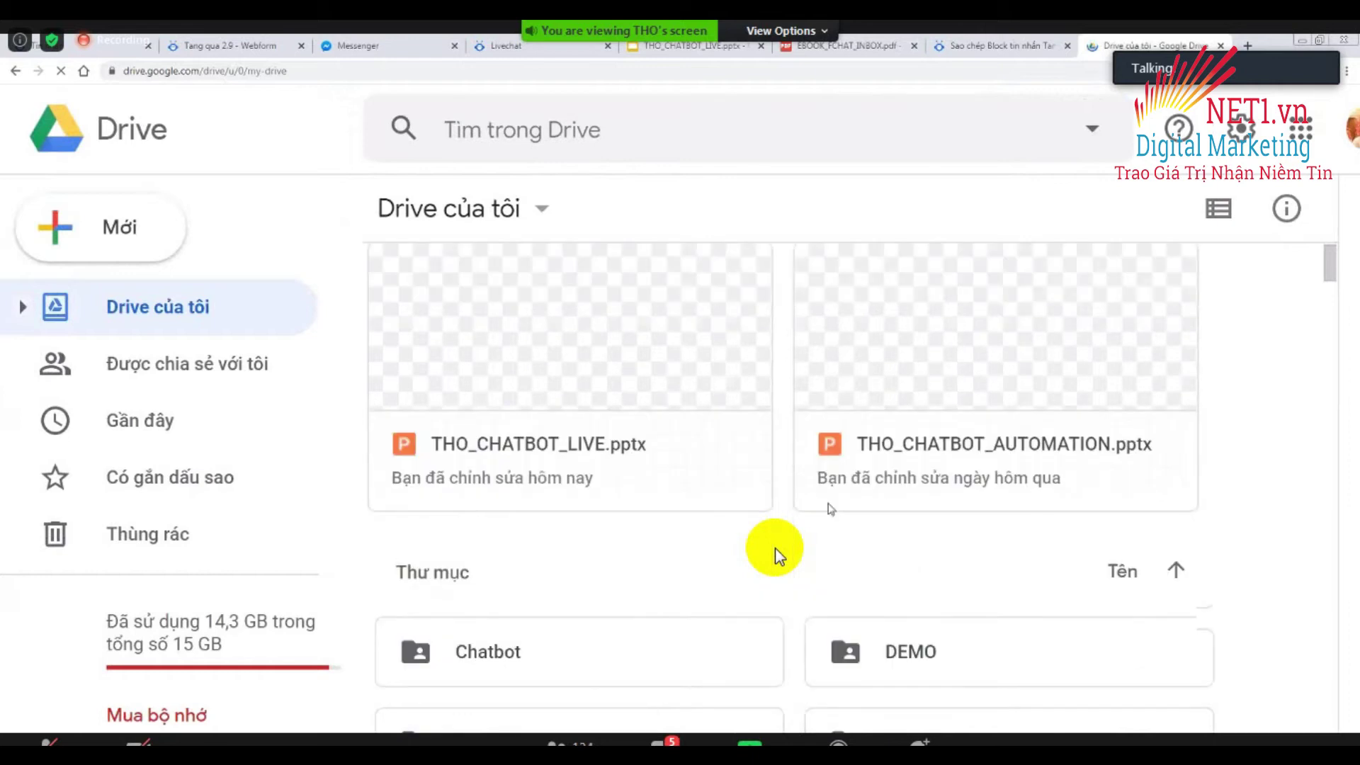
Open the DEMO folder and create a blank Google Trang tính spreadsheet in it.
{"action": "double_click", "coordinate": [896, 523]}
{"action": "key", "text": "ctrl+minus"}
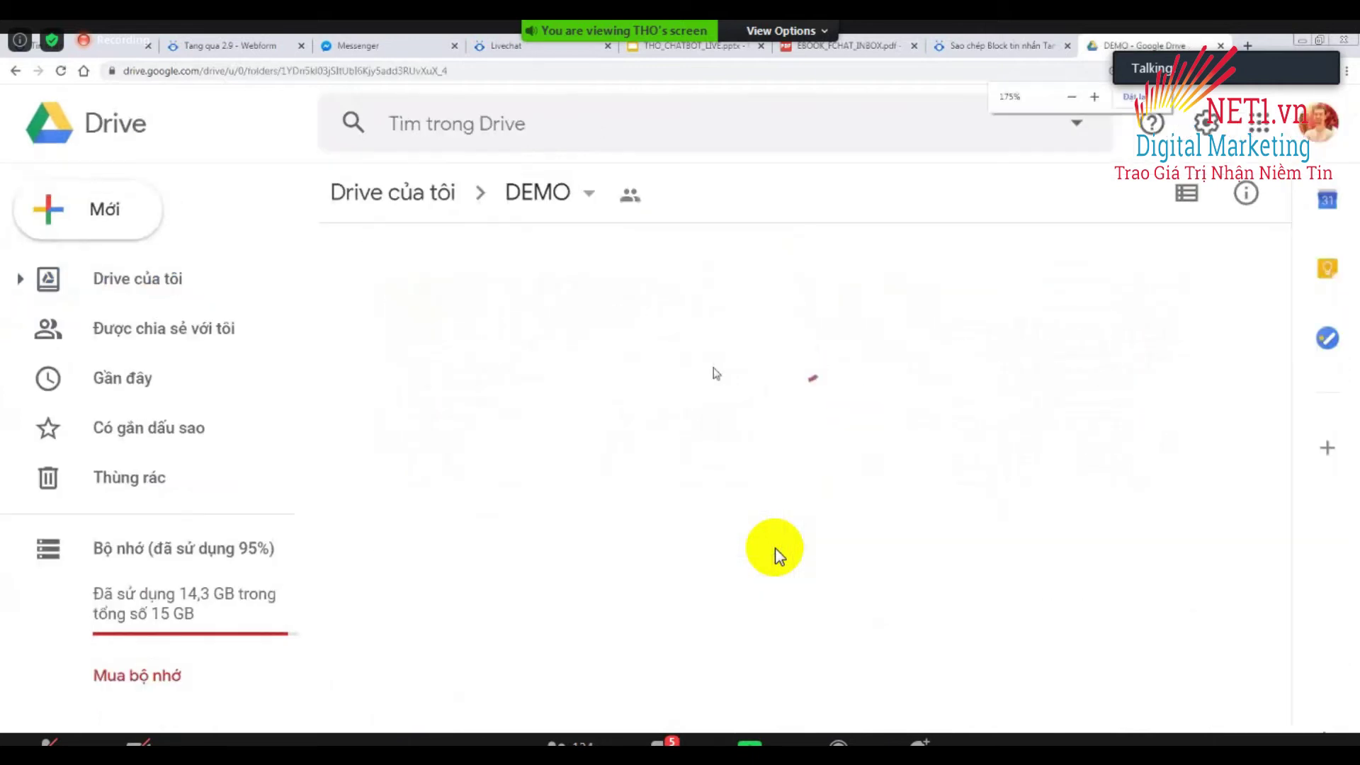
{"action": "key", "text": "ctrl+minus"}
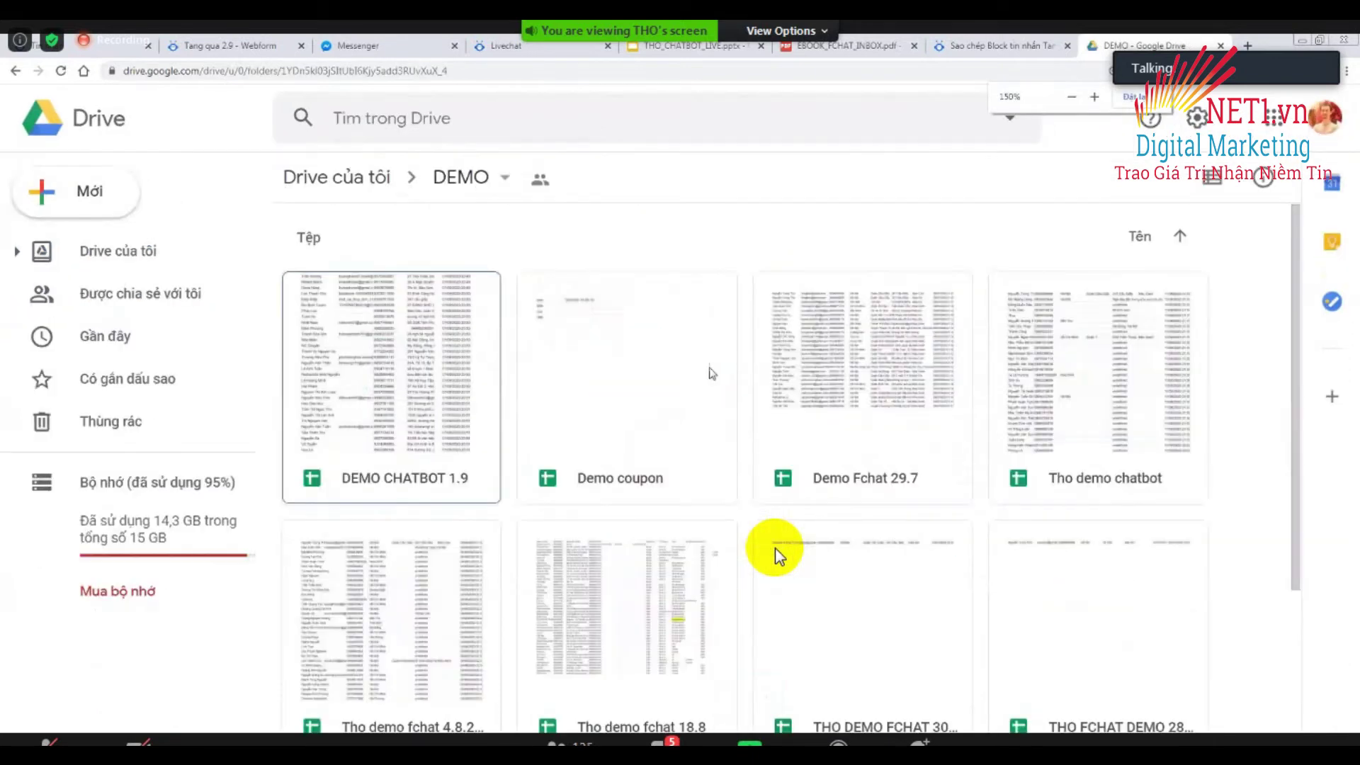
{"action": "key", "text": "ctrl+minus"}
{"action": "key", "text": "ctrl+minus"}
{"action": "key", "text": "ctrl+minus"}
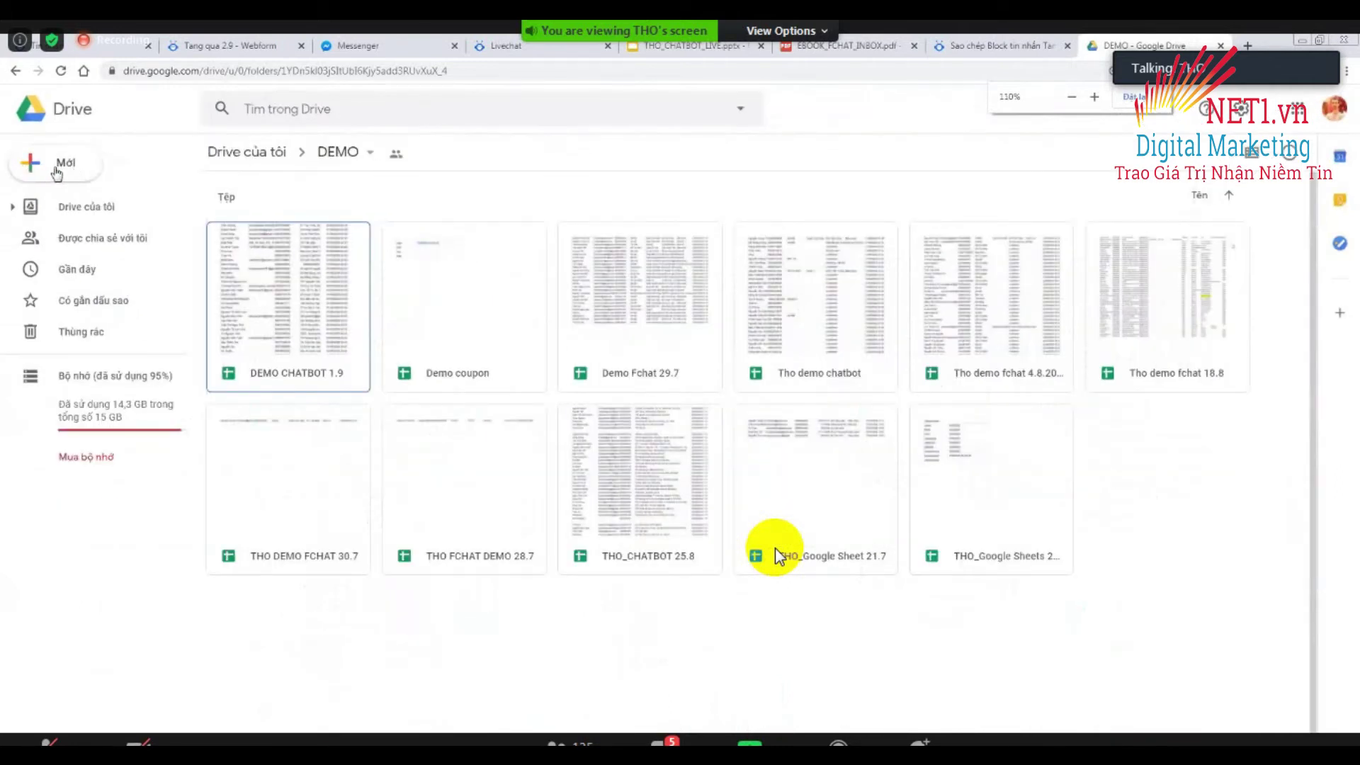
{"action": "left_click", "coordinate": [57, 173]}
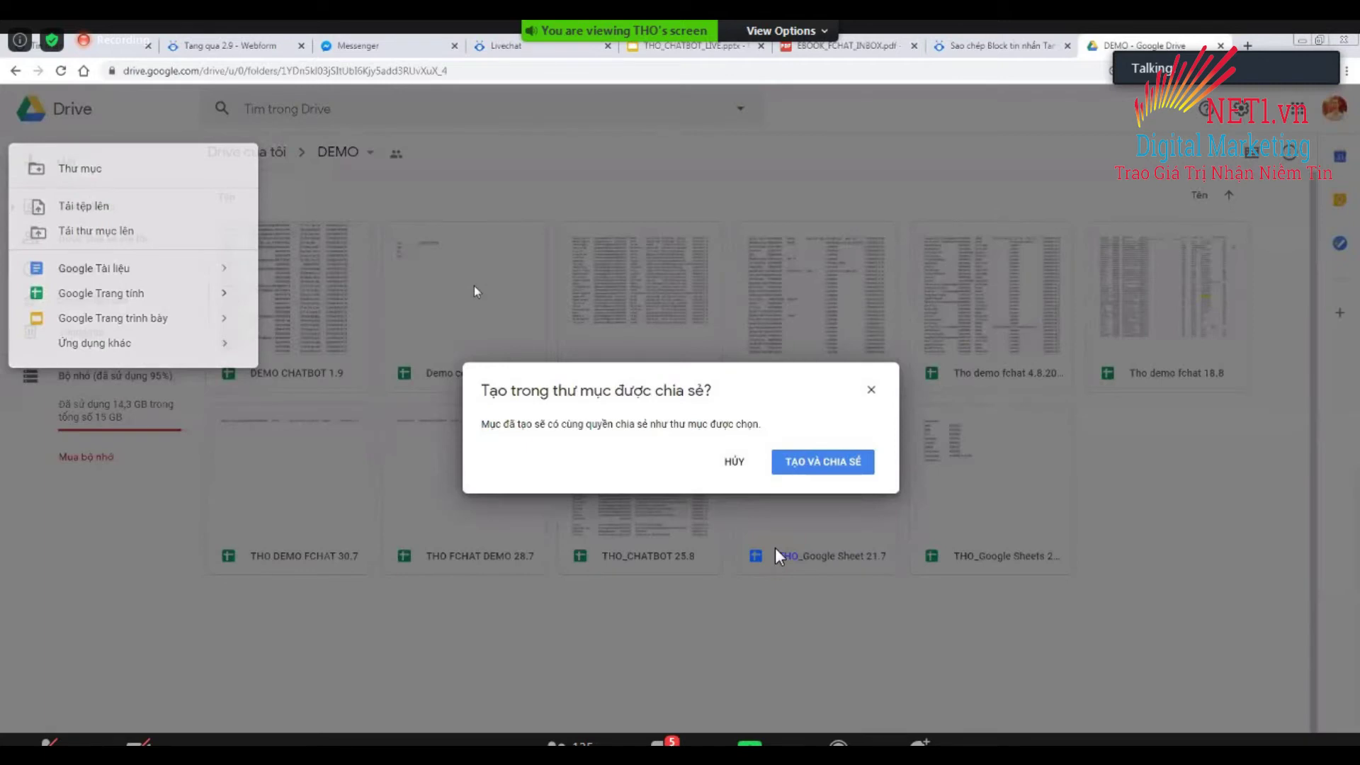
{"action": "left_click", "coordinate": [822, 461]}
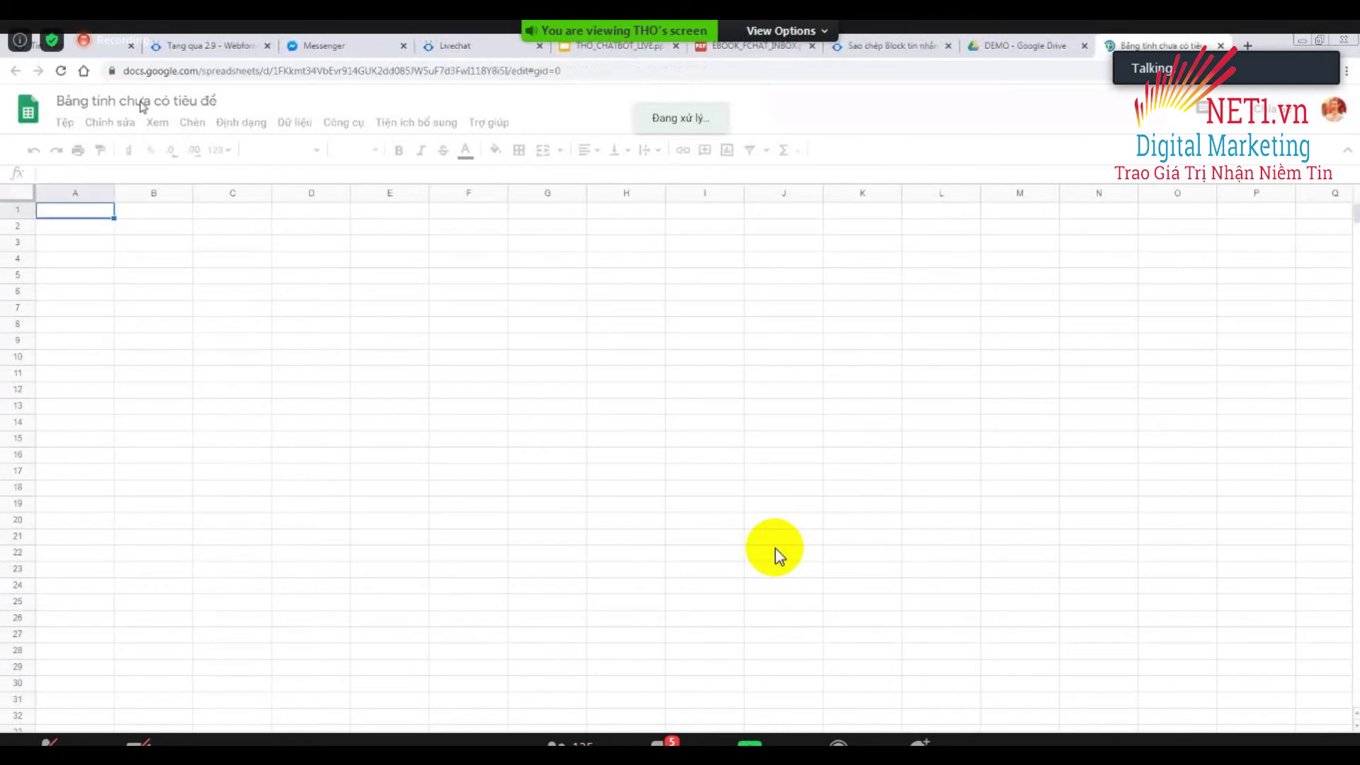
Rename the untitled spreadsheet to 'DEMO CHATBOT 2.9'.
{"action": "left_click", "coordinate": [142, 104]}
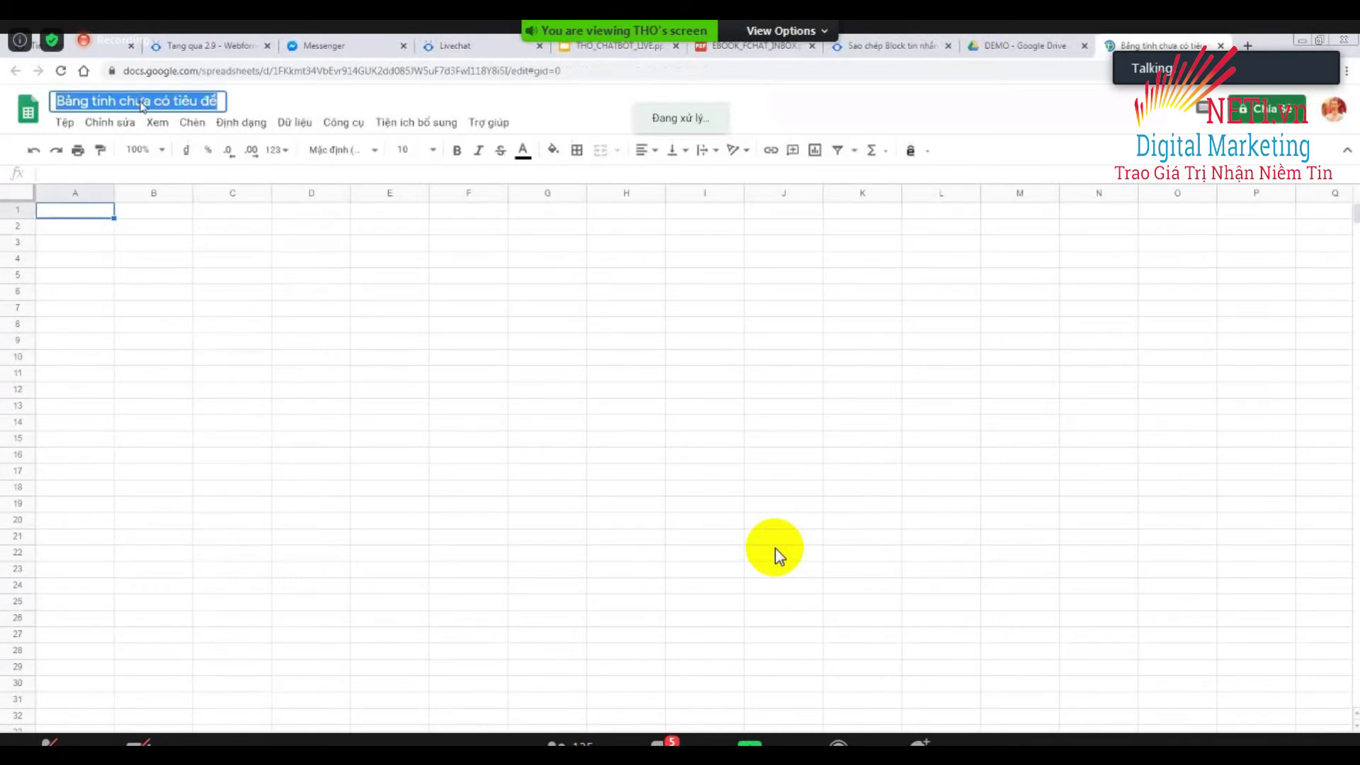
{"action": "type", "text": "DEMO C"}
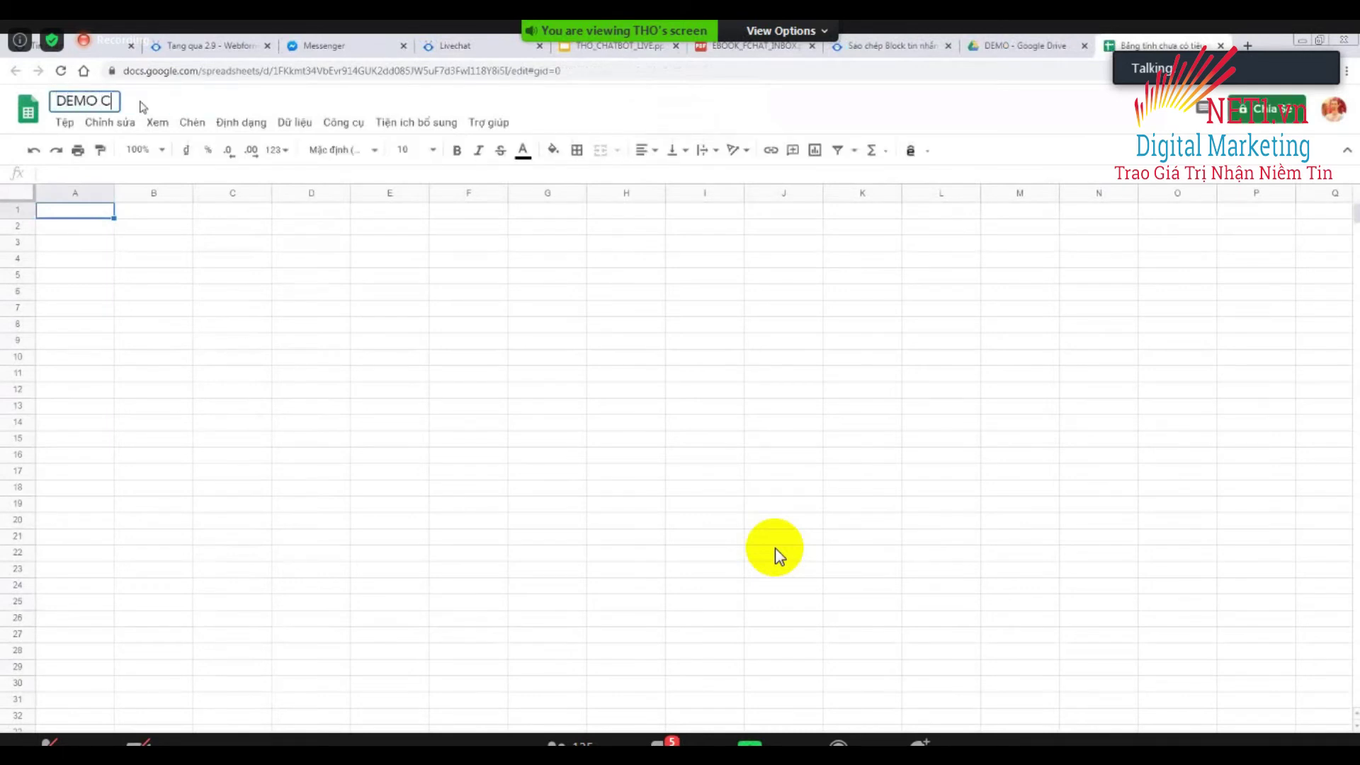
{"action": "type", "text": "HATBOT 2.9"}
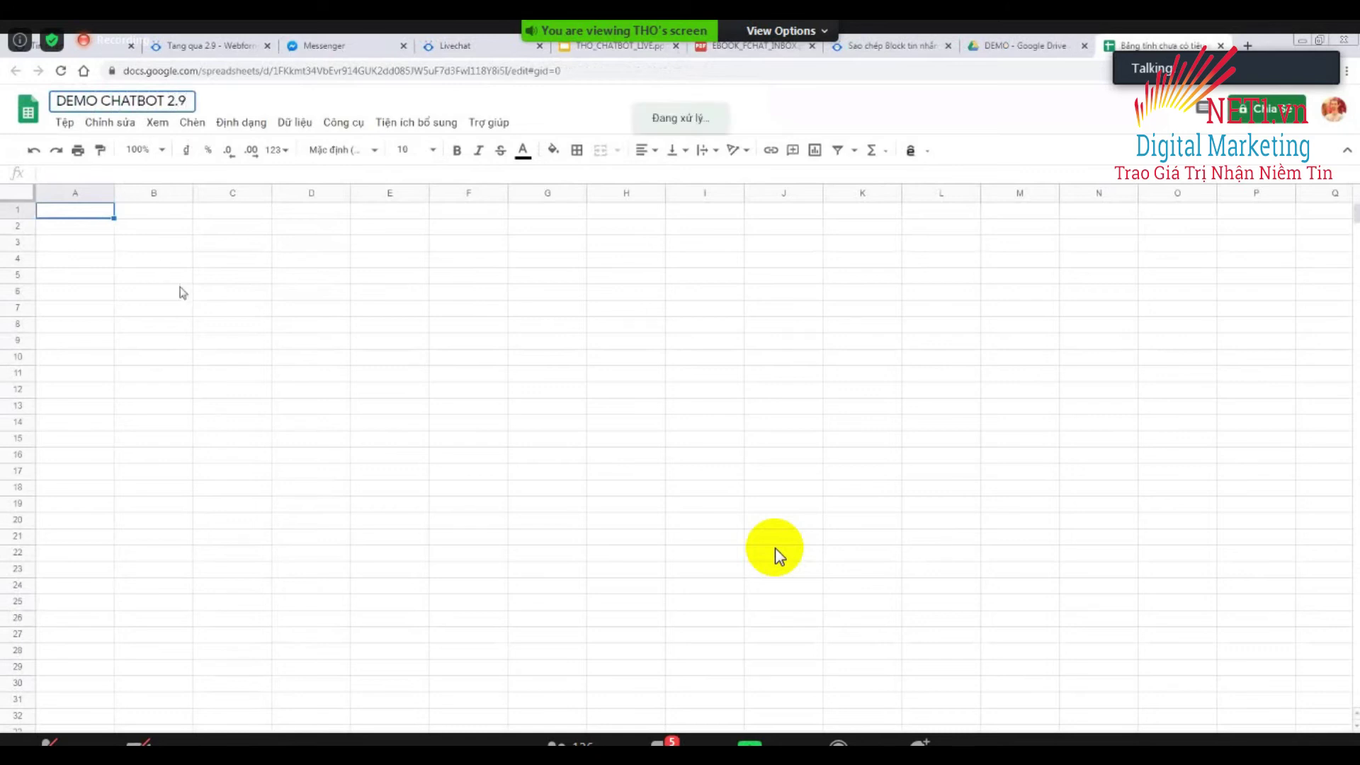
{"action": "left_click", "coordinate": [188, 287]}
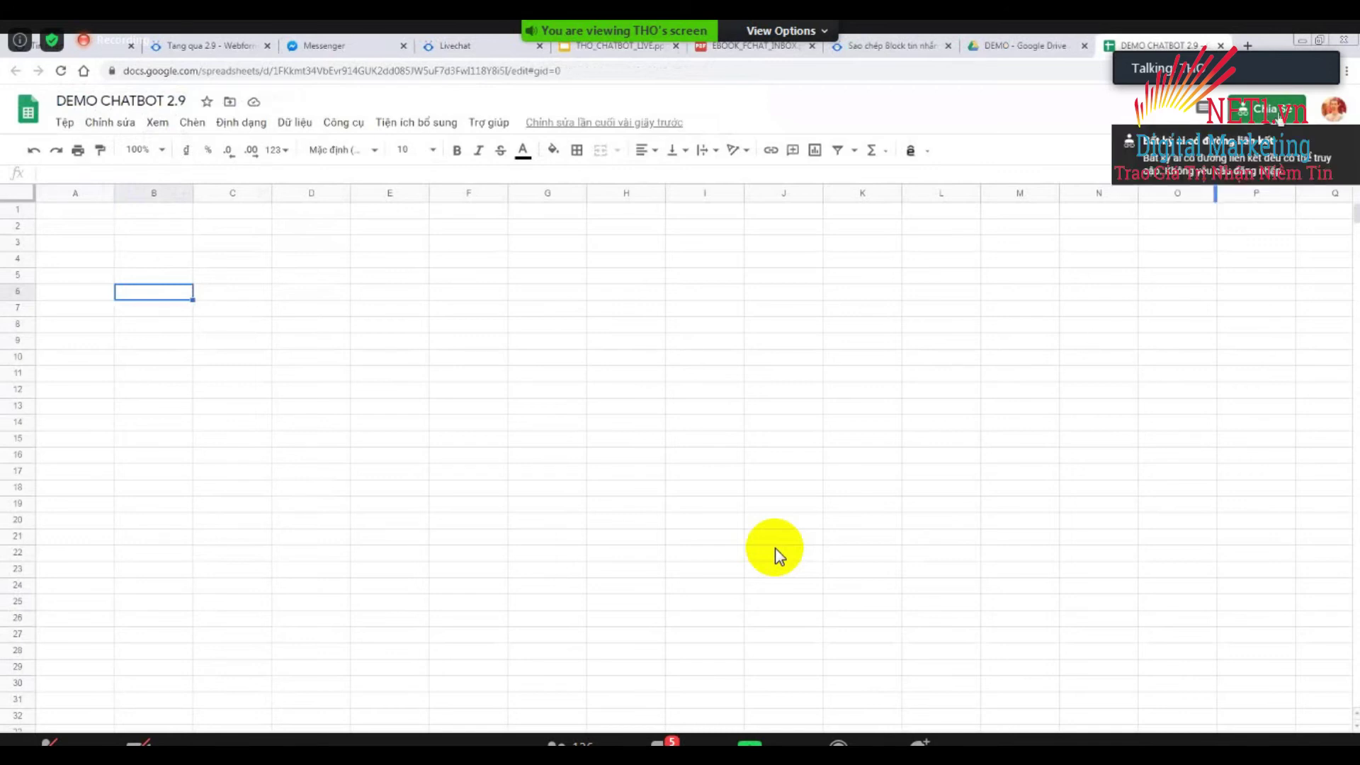
Make the sheet editable by anyone with the link and copy that link.
{"action": "left_click", "coordinate": [1275, 113]}
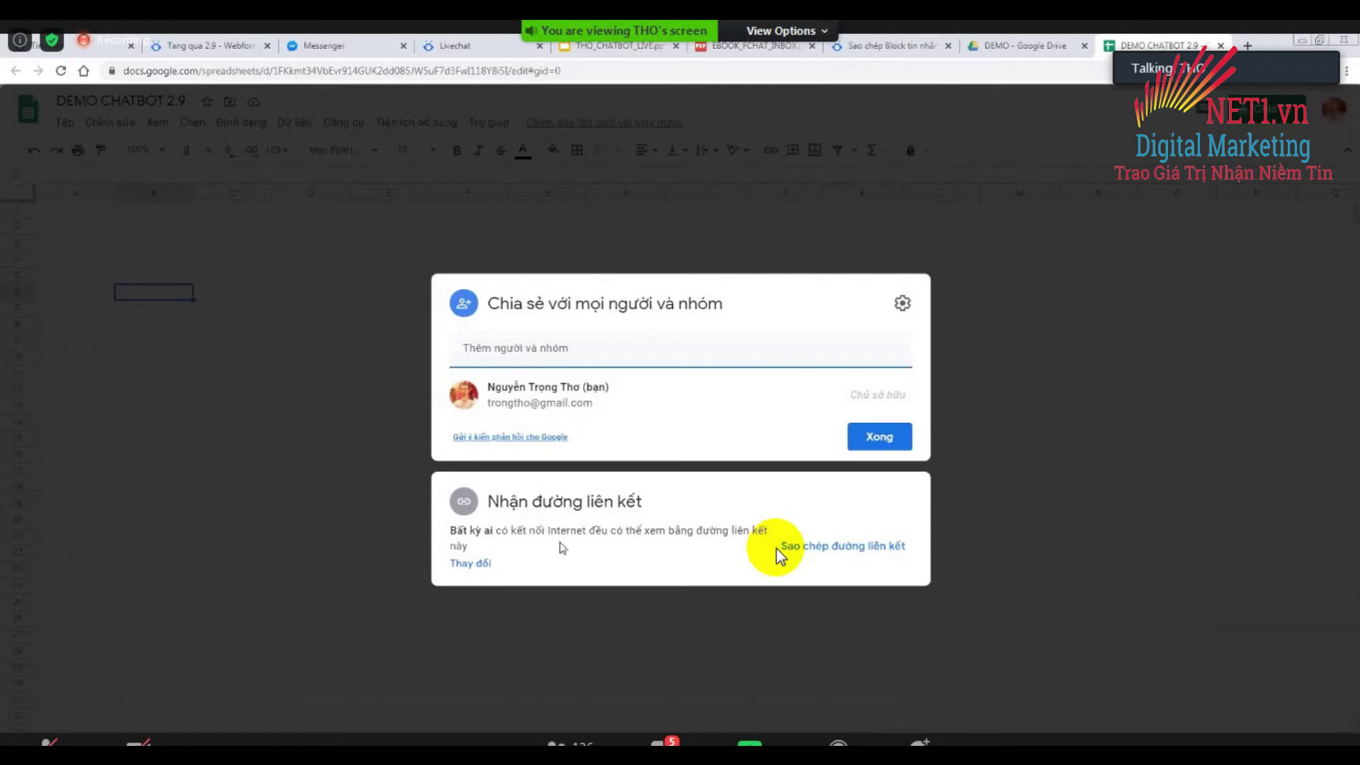
{"action": "left_click", "coordinate": [472, 564]}
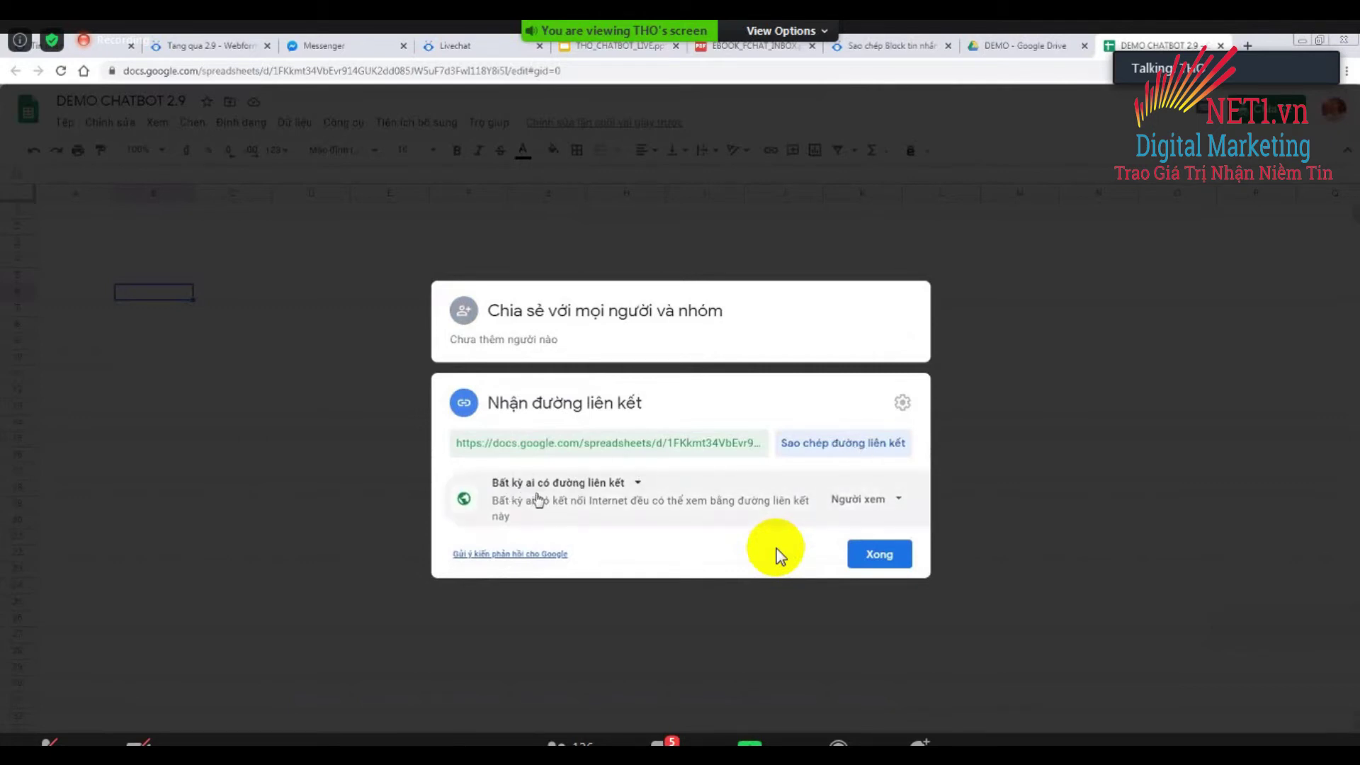
{"action": "left_click", "coordinate": [887, 502]}
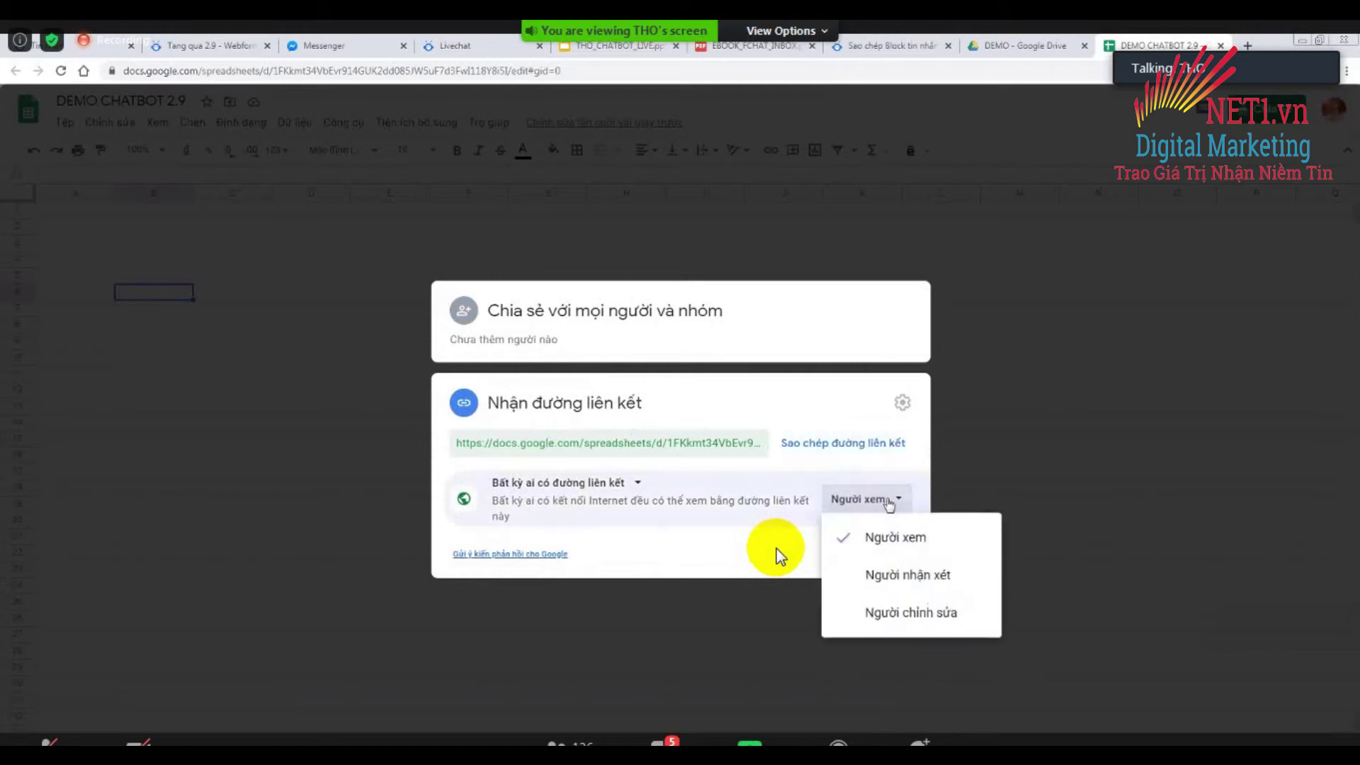
{"action": "left_click", "coordinate": [898, 614]}
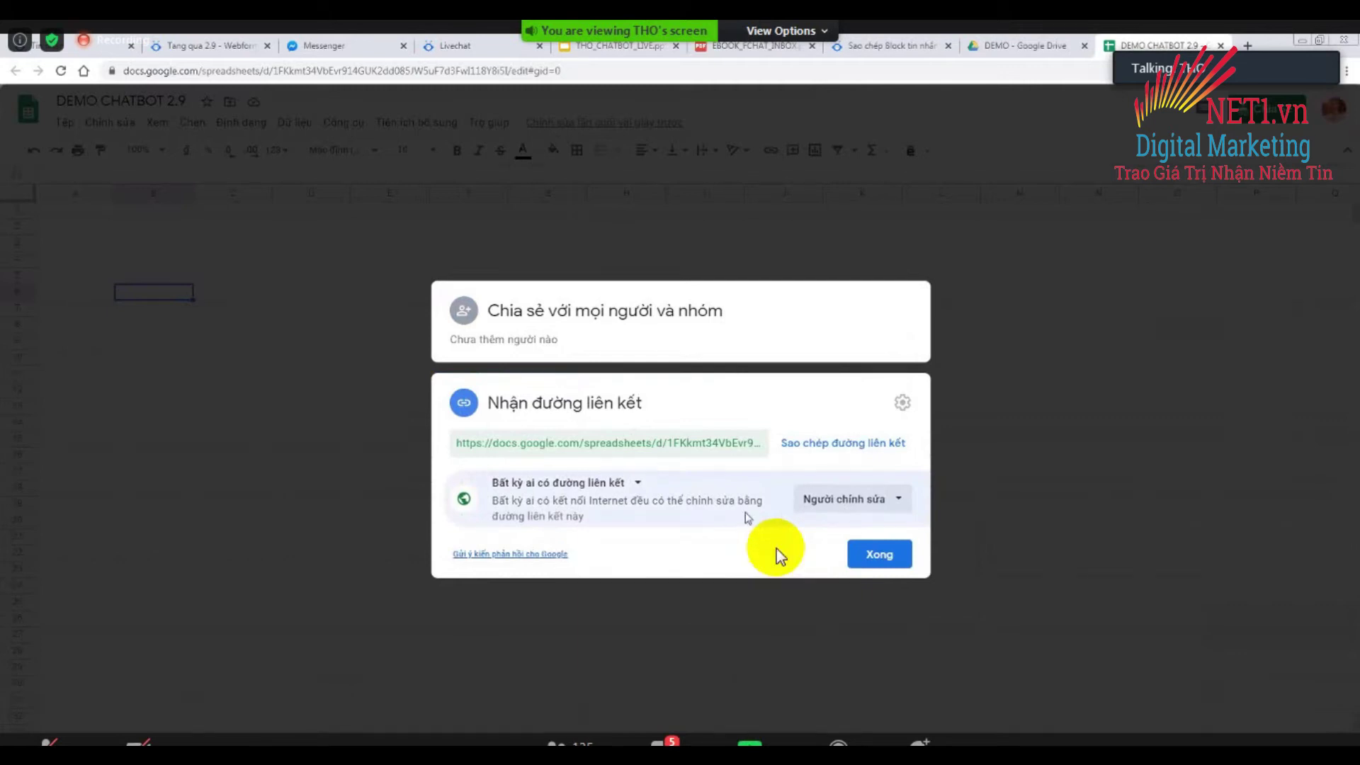
{"action": "left_click", "coordinate": [829, 451]}
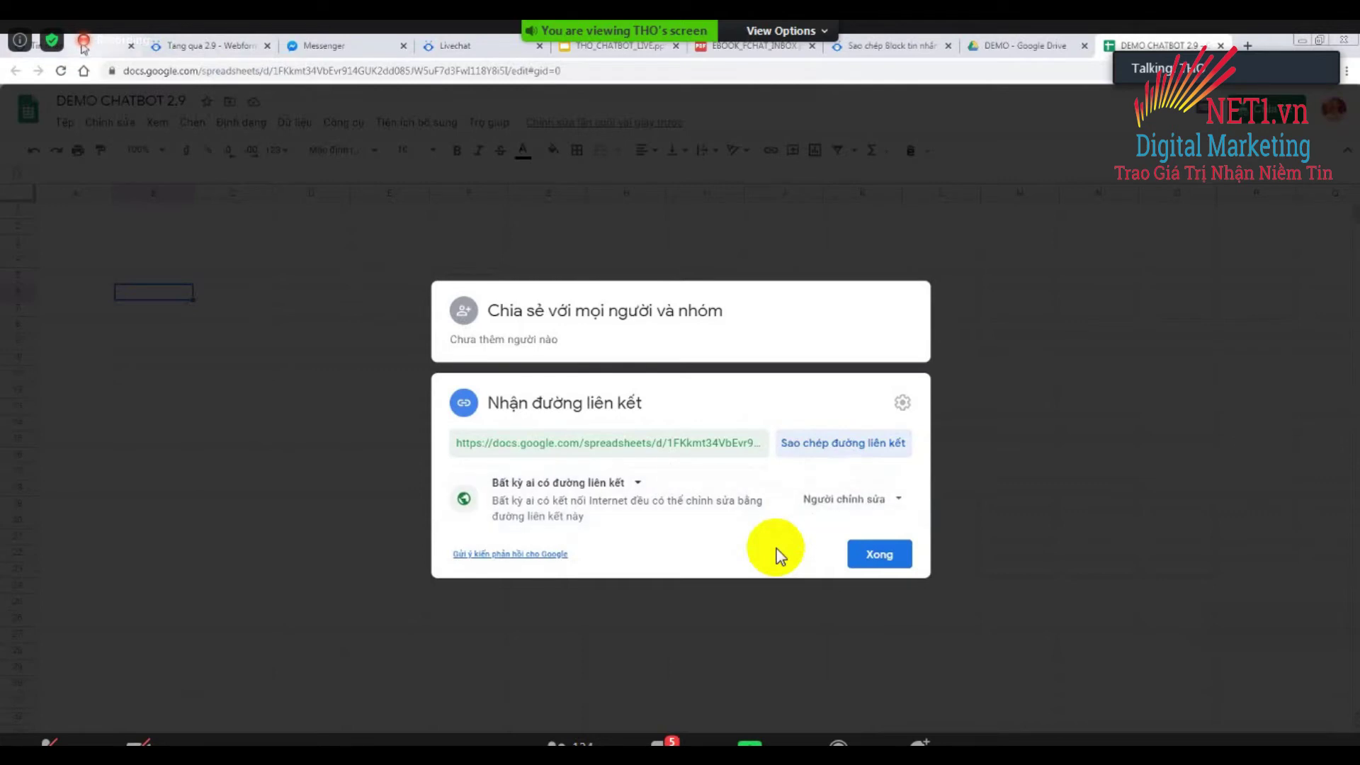
{"action": "left_click", "coordinate": [879, 554]}
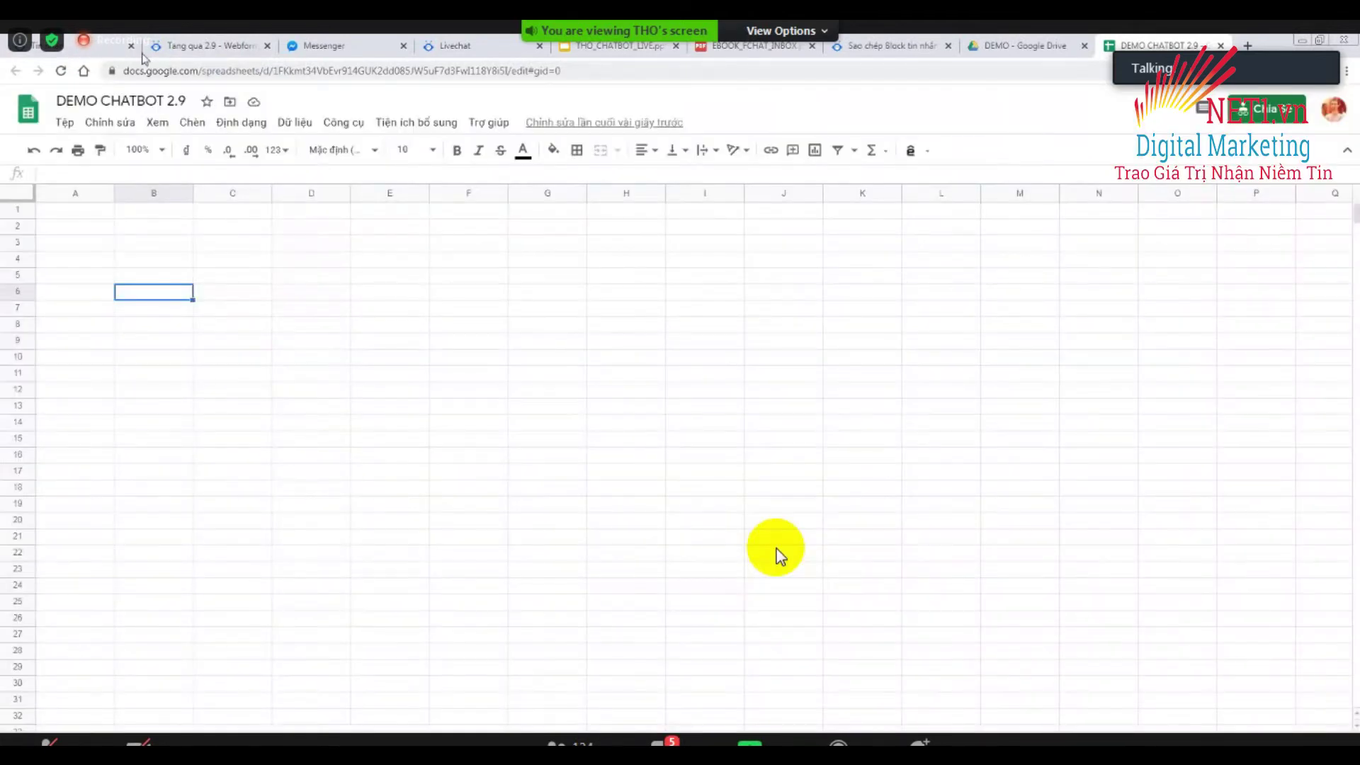
Paste the DEMO CHATBOT 2.9 link into FChat's Sheet ID field and reload to connect it.
{"action": "key", "text": "ctrl+1"}
{"action": "left_click", "coordinate": [1015, 373]}
{"action": "right_click", "coordinate": [1023, 370]}
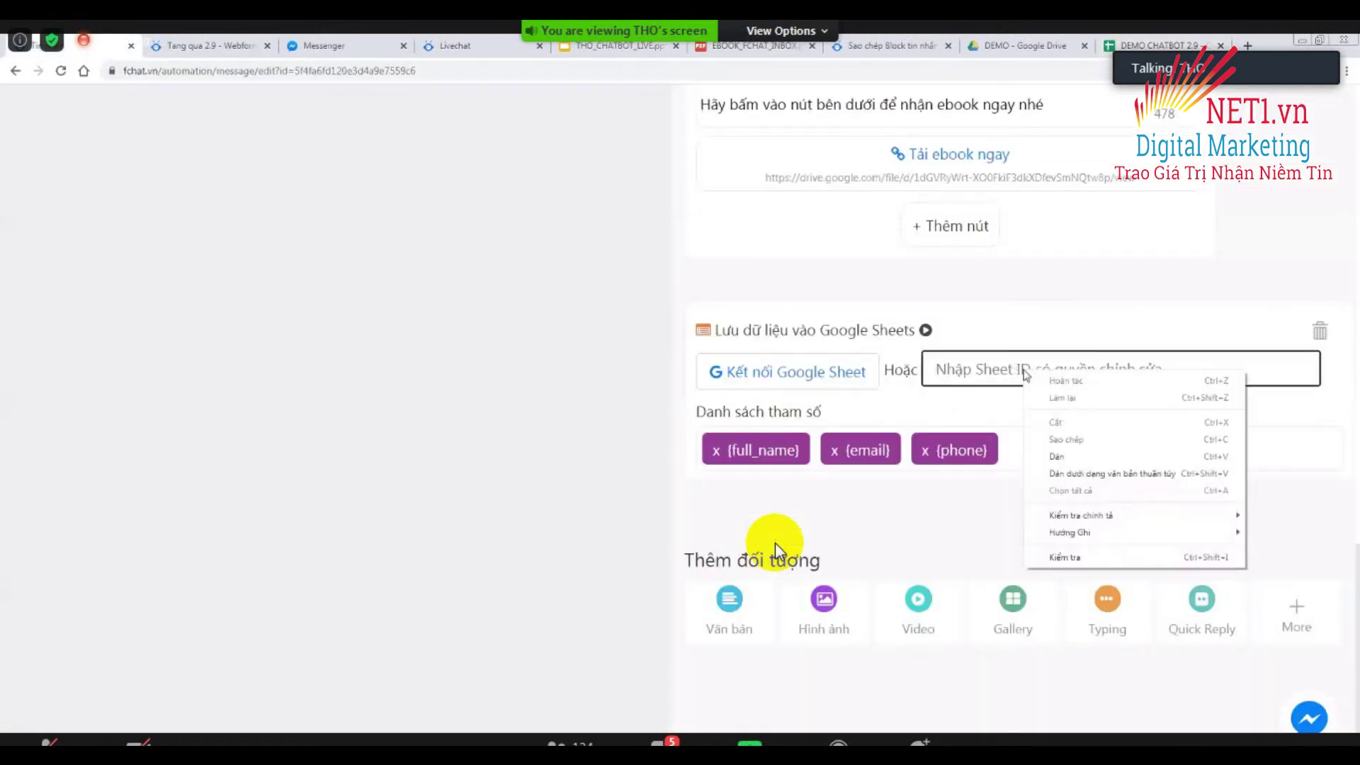
{"action": "left_click", "coordinate": [1058, 457]}
{"action": "left_click", "coordinate": [545, 437]}
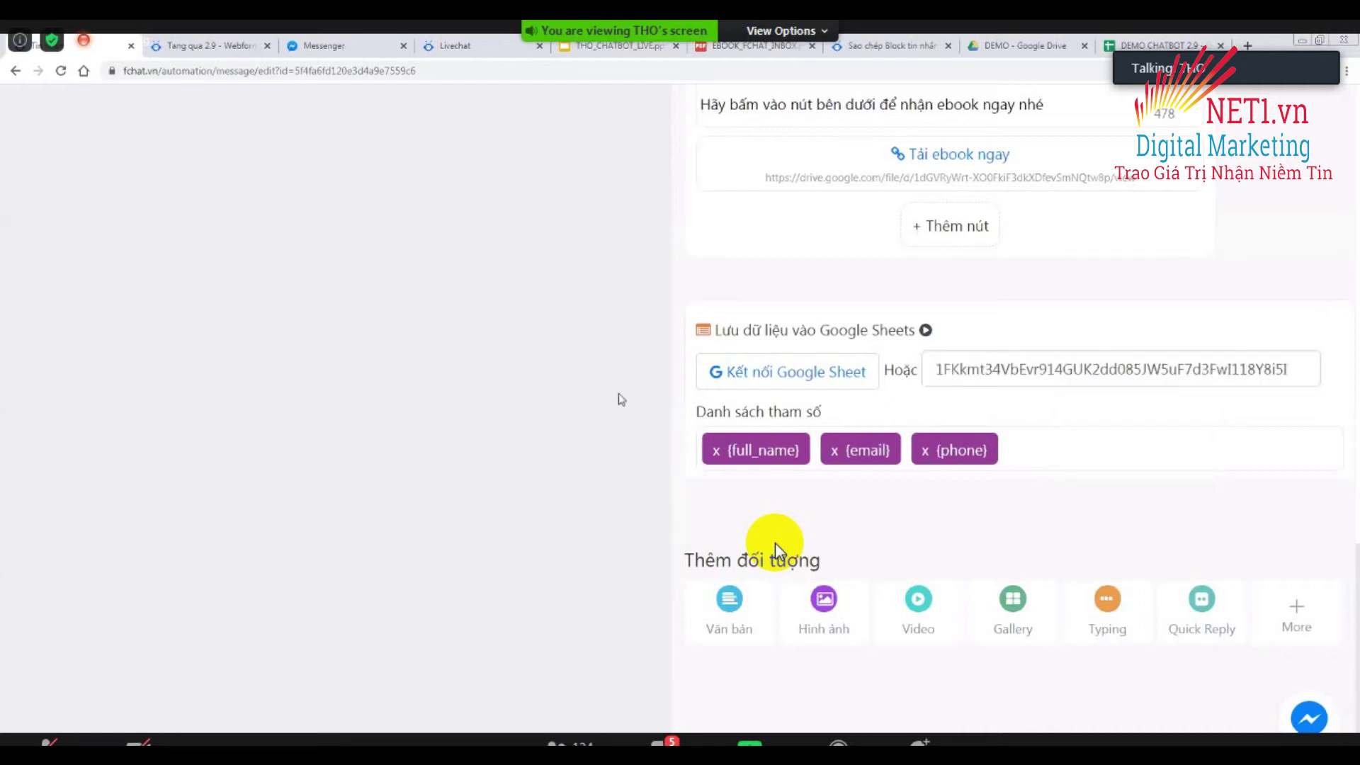
{"action": "left_click", "coordinate": [61, 72]}
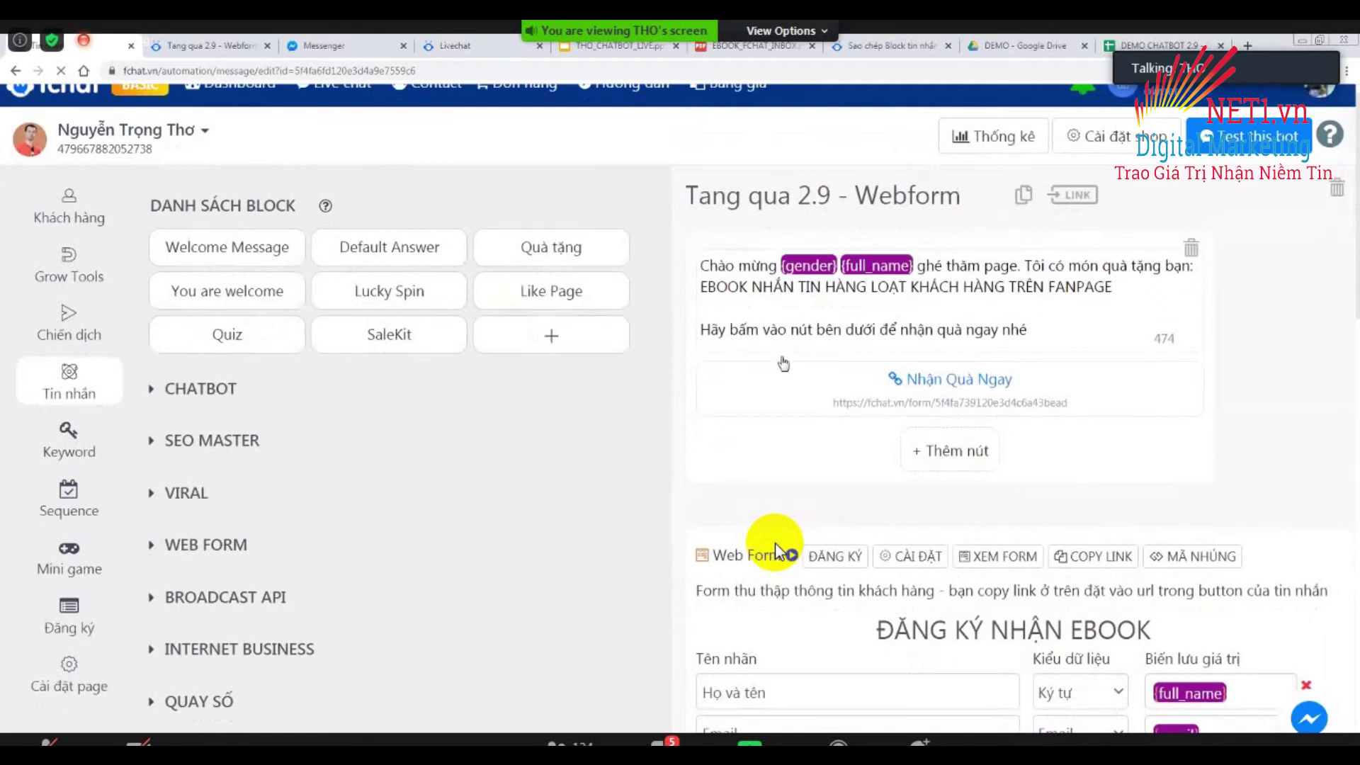
{"action": "scroll", "coordinate": [780, 549], "scroll_direction": "down", "scroll_amount": 13}
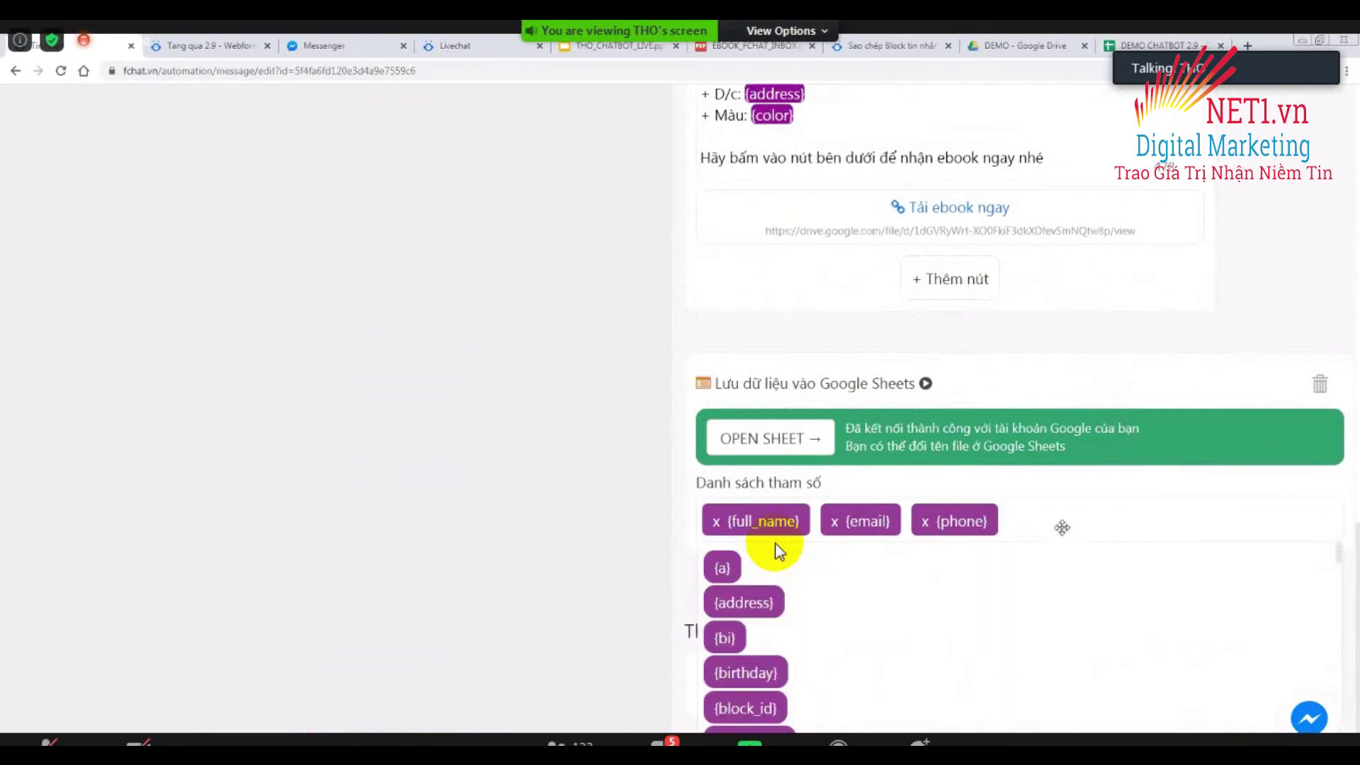
Add {birthday} and {city} to the Google Sheets parameter list.
{"action": "type", "text": "bi"}
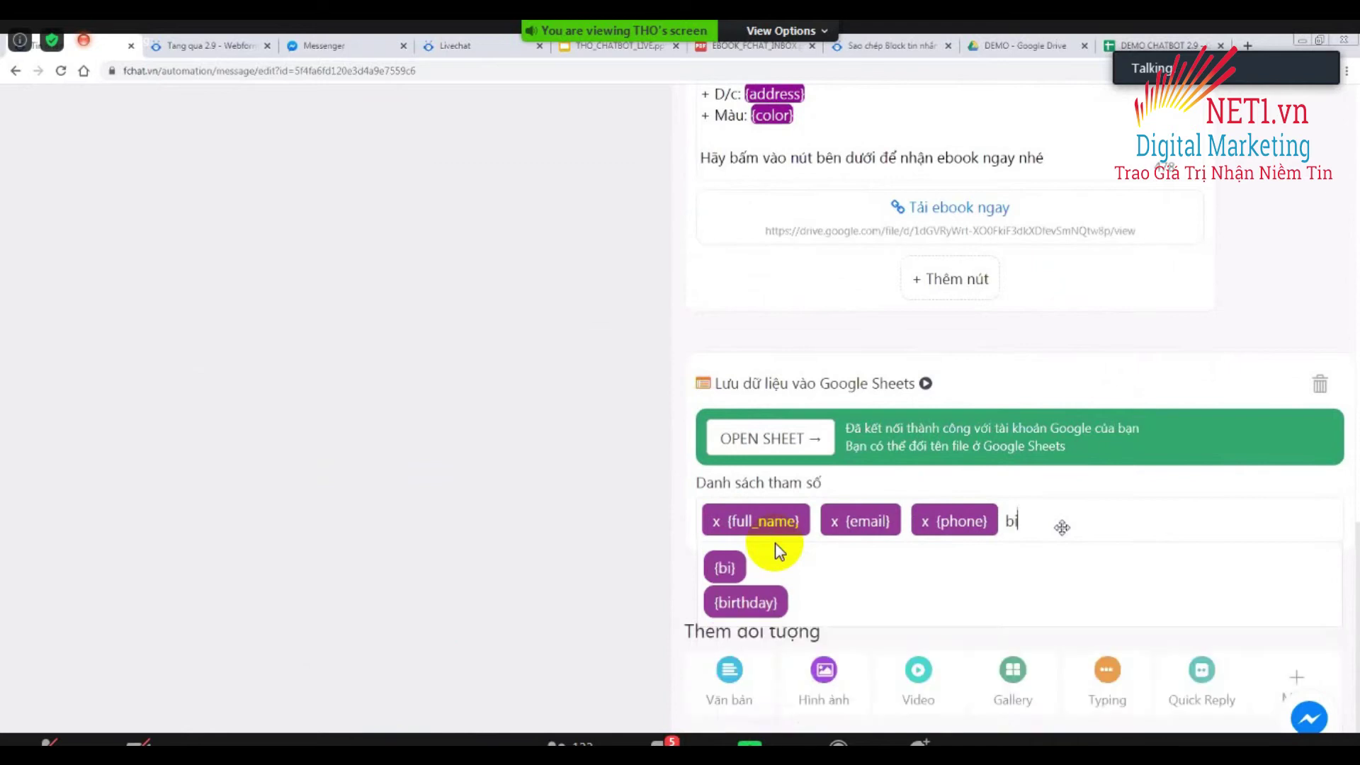
{"action": "left_click", "coordinate": [768, 606]}
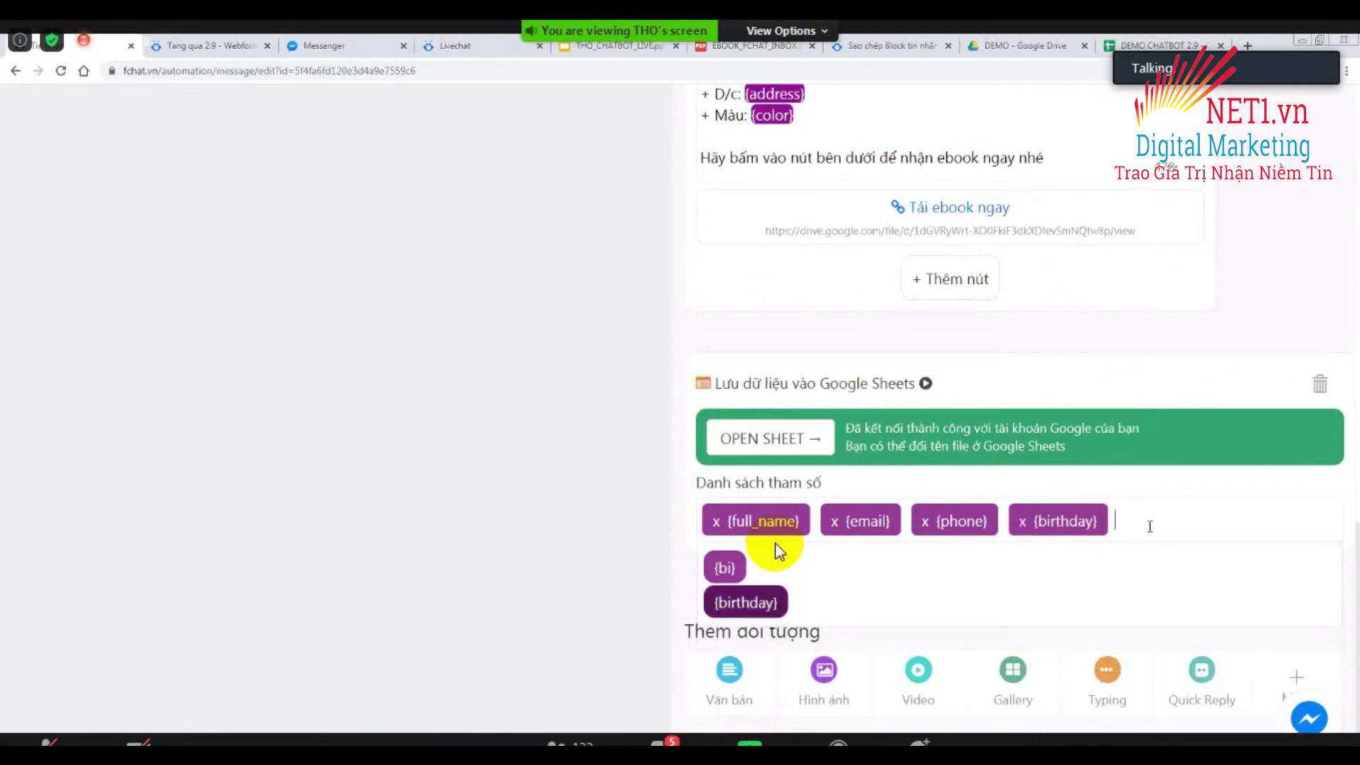
{"action": "left_click", "coordinate": [1154, 524]}
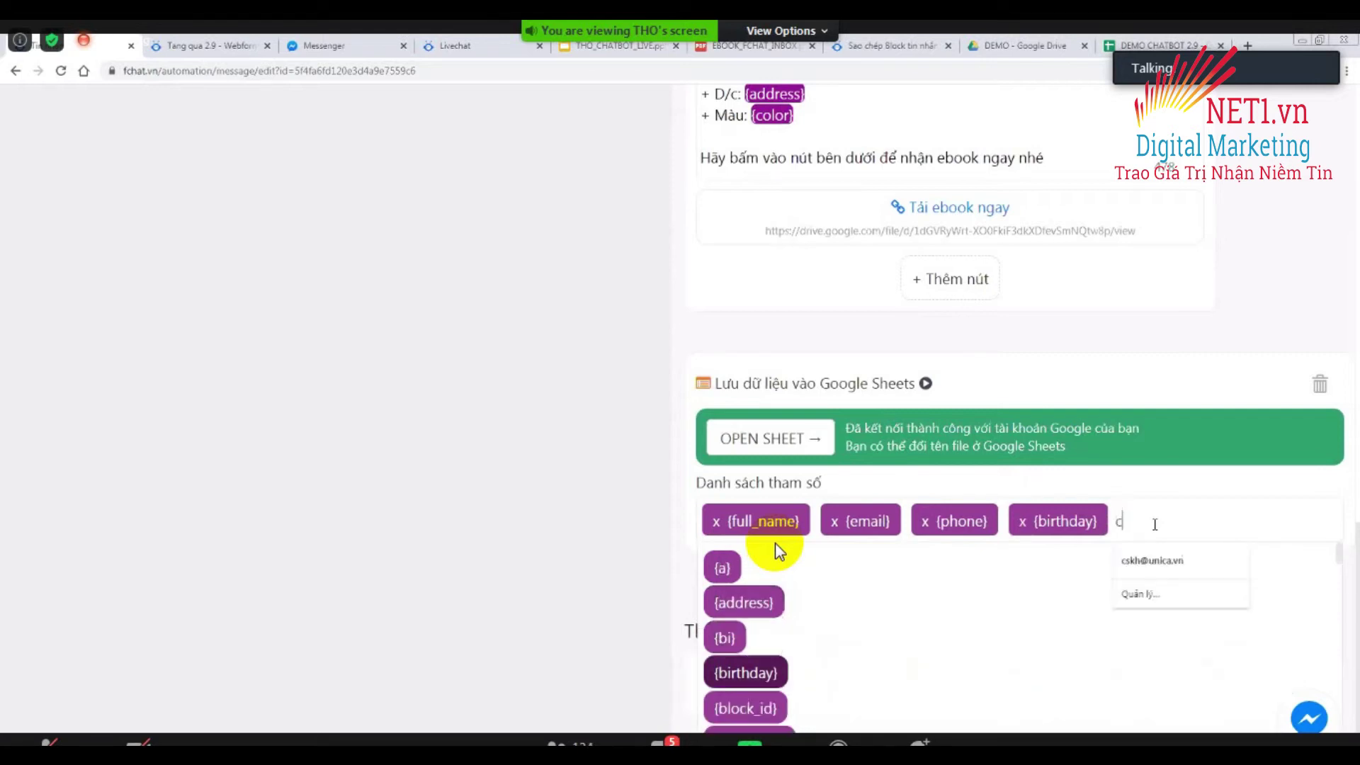
{"action": "type", "text": "ci"}
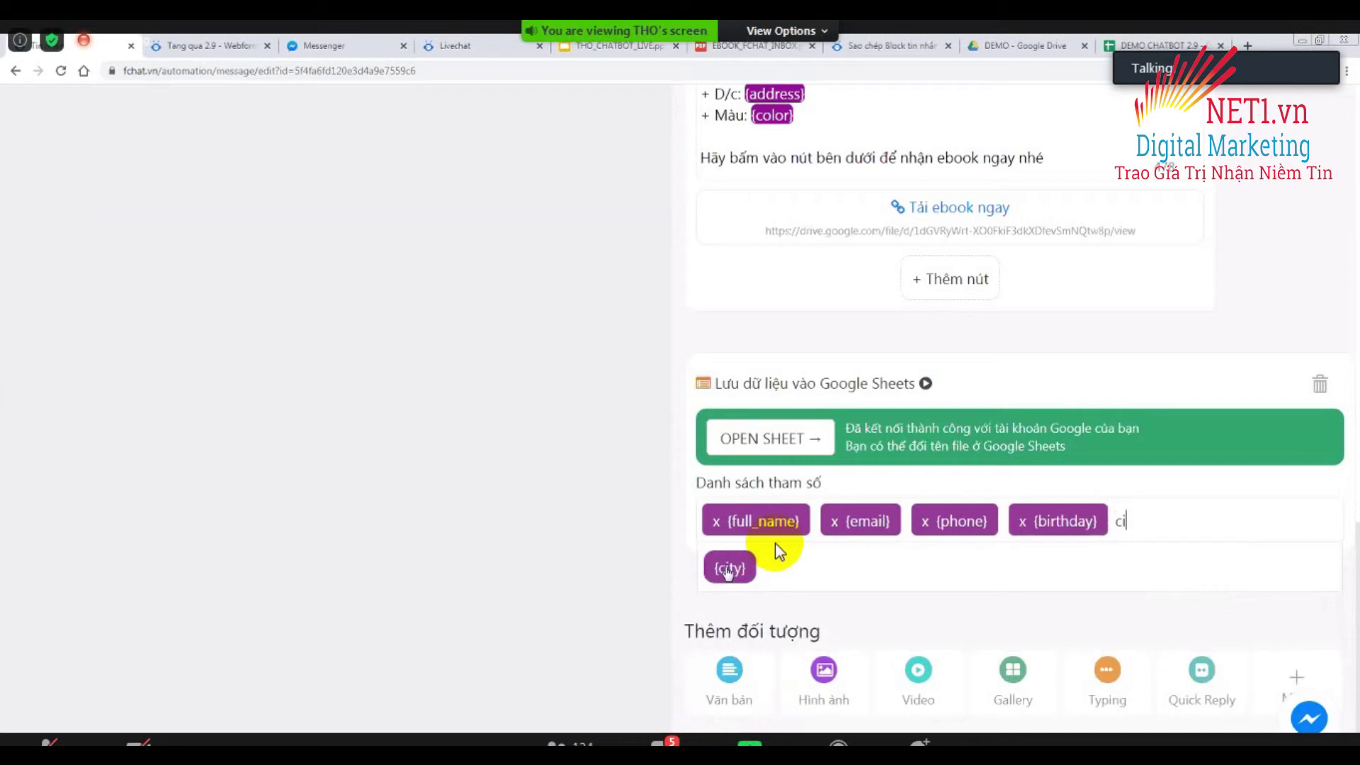
{"action": "left_click", "coordinate": [727, 570]}
Add {district}, {address} and {color} to the parameter list.
{"action": "type", "text": "dis"}
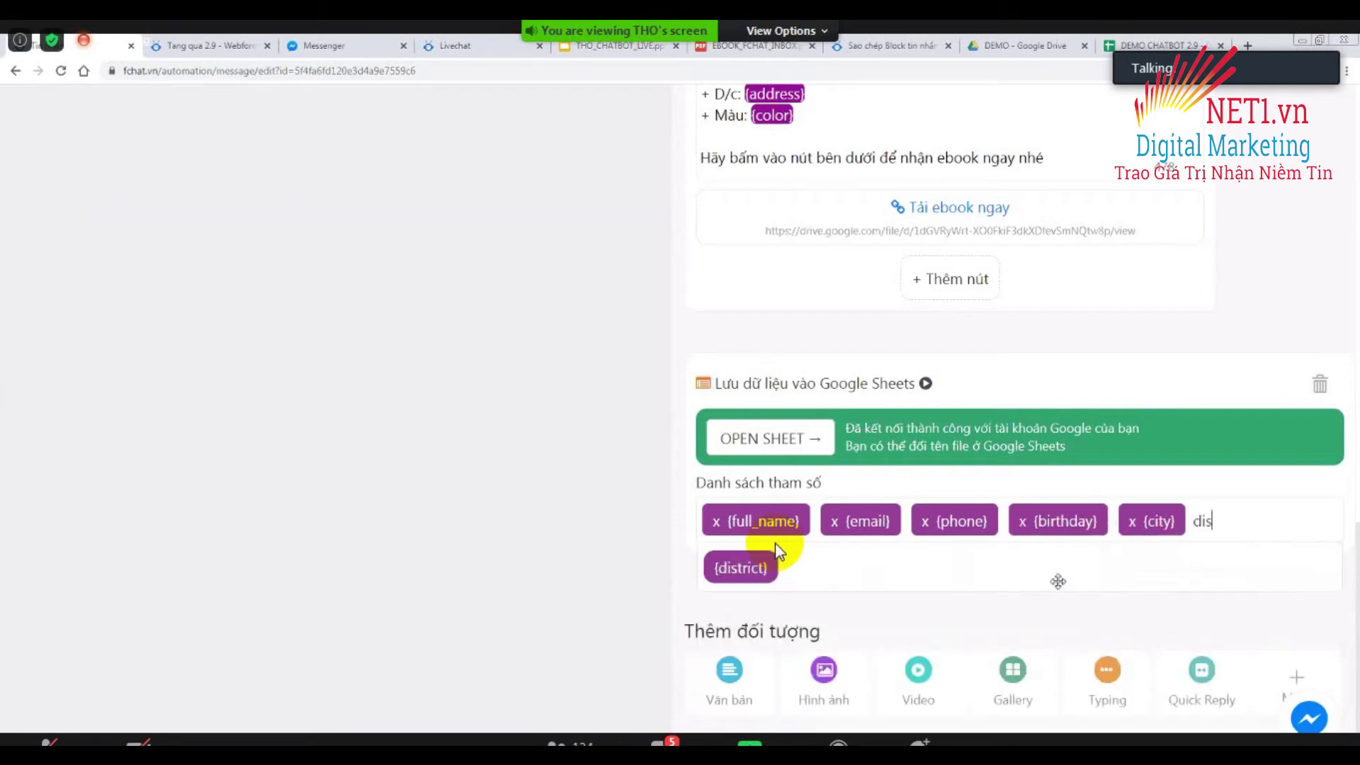
{"action": "left_click", "coordinate": [776, 551]}
{"action": "type", "text": "a"}
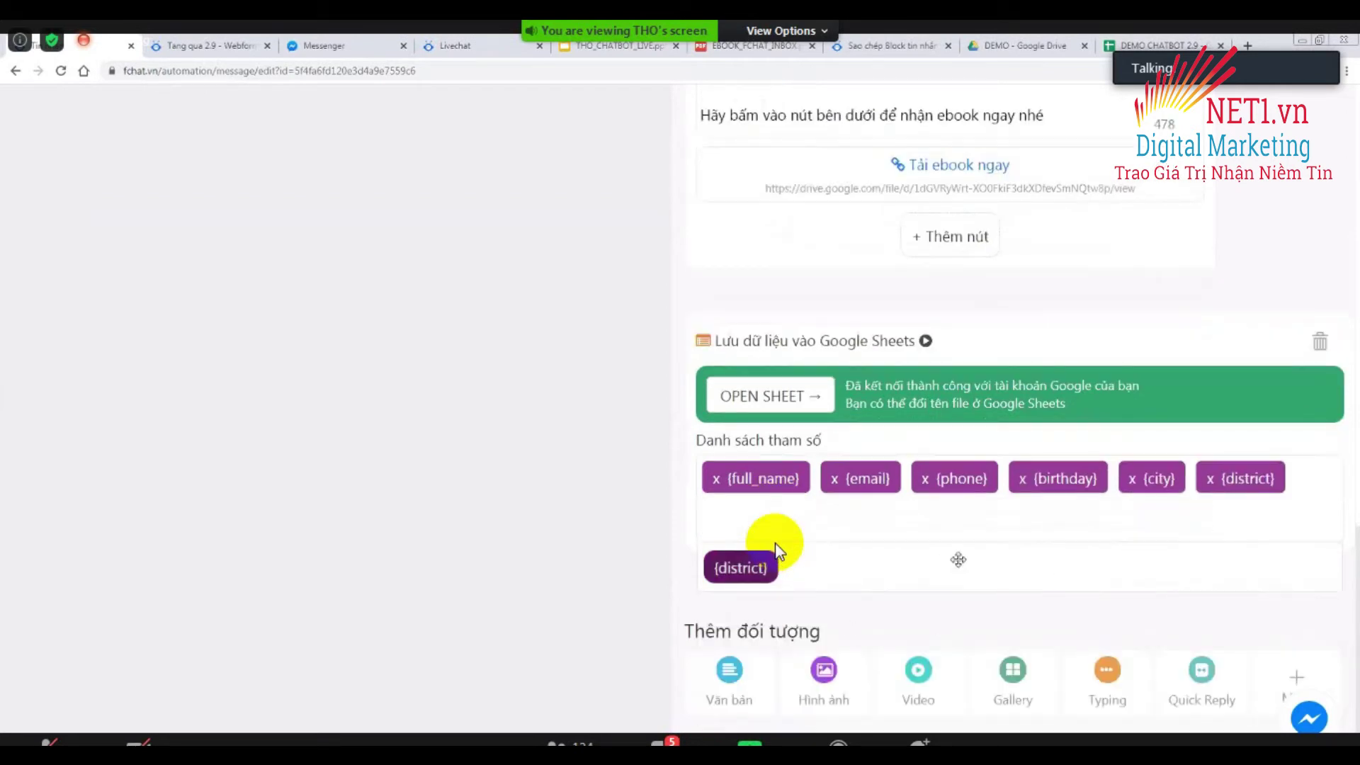
{"action": "type", "text": "dd"}
{"action": "scroll", "coordinate": [777, 551], "scroll_direction": "up", "scroll_amount": 3}
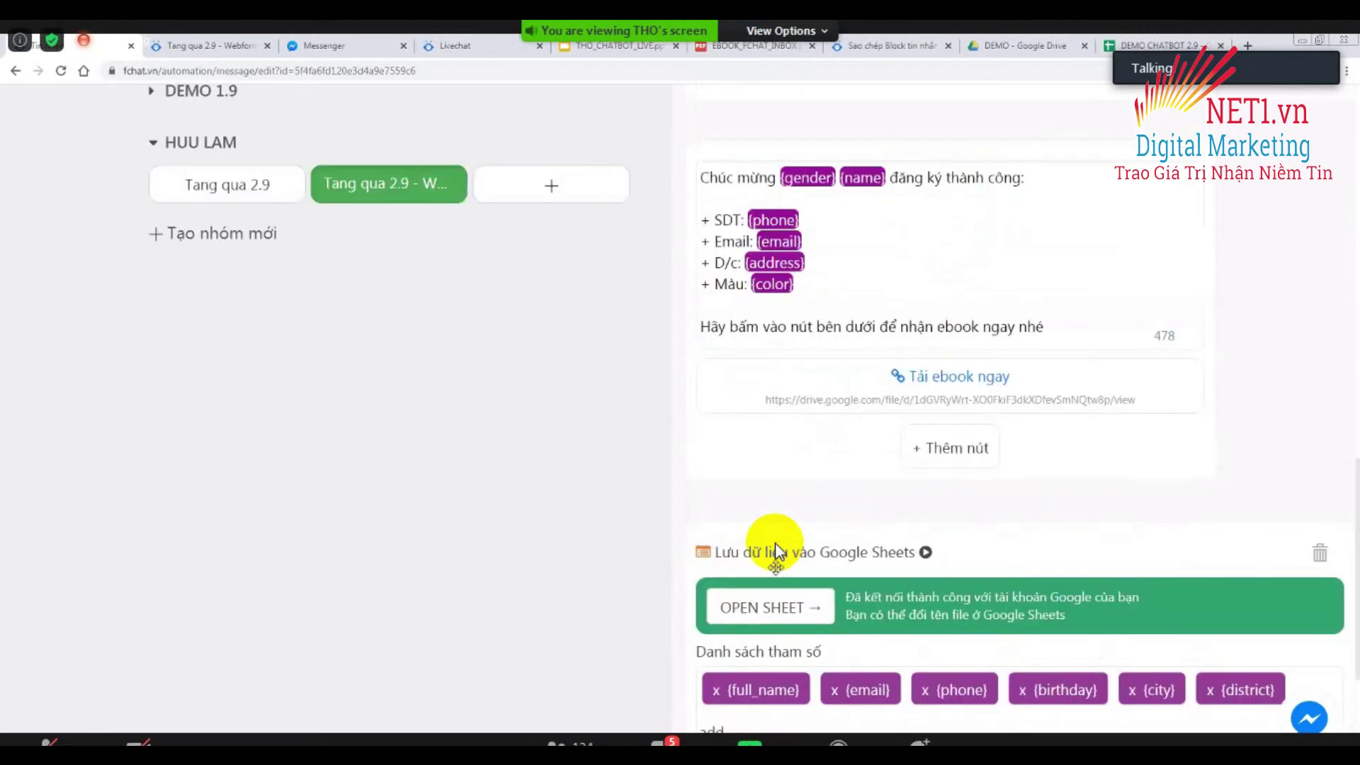
{"action": "scroll", "coordinate": [777, 551], "scroll_direction": "down", "scroll_amount": 3}
{"action": "key", "text": "Return"}
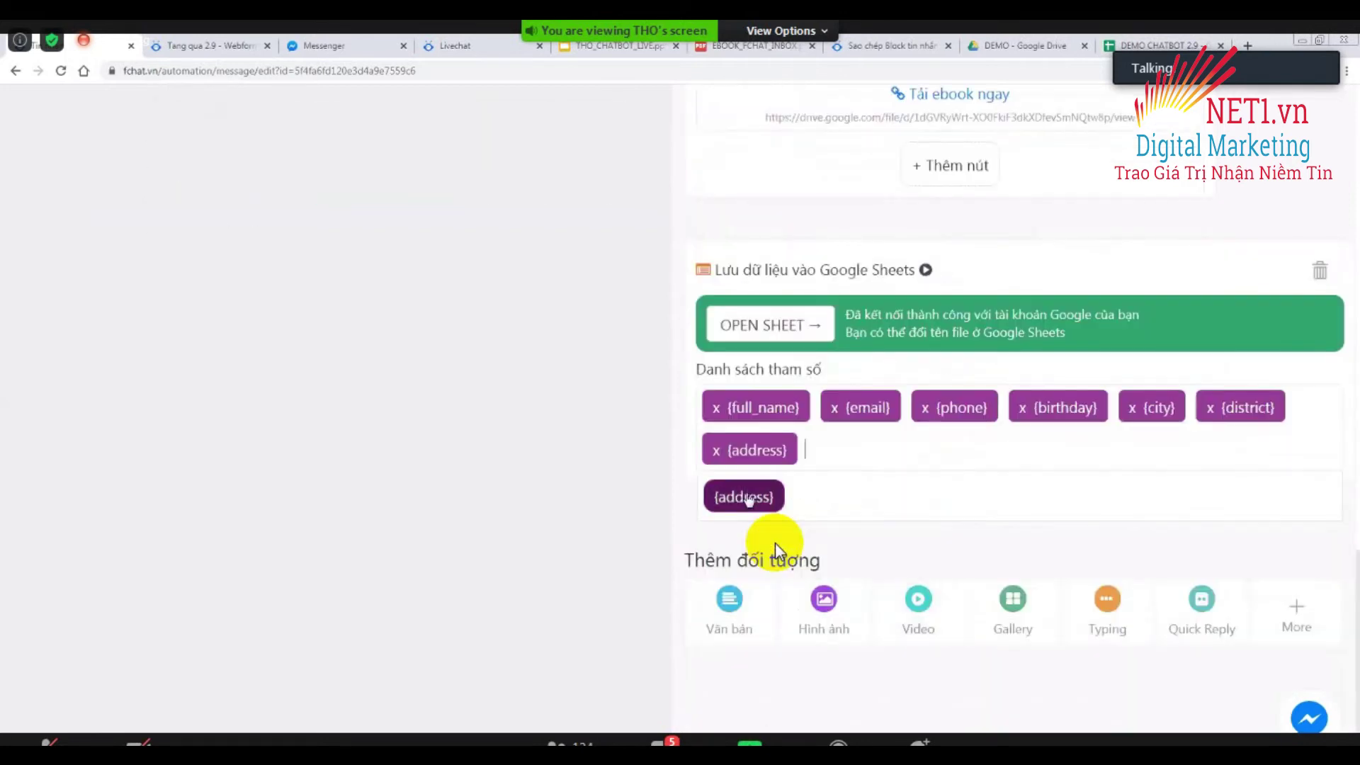
{"action": "type", "text": "c"}
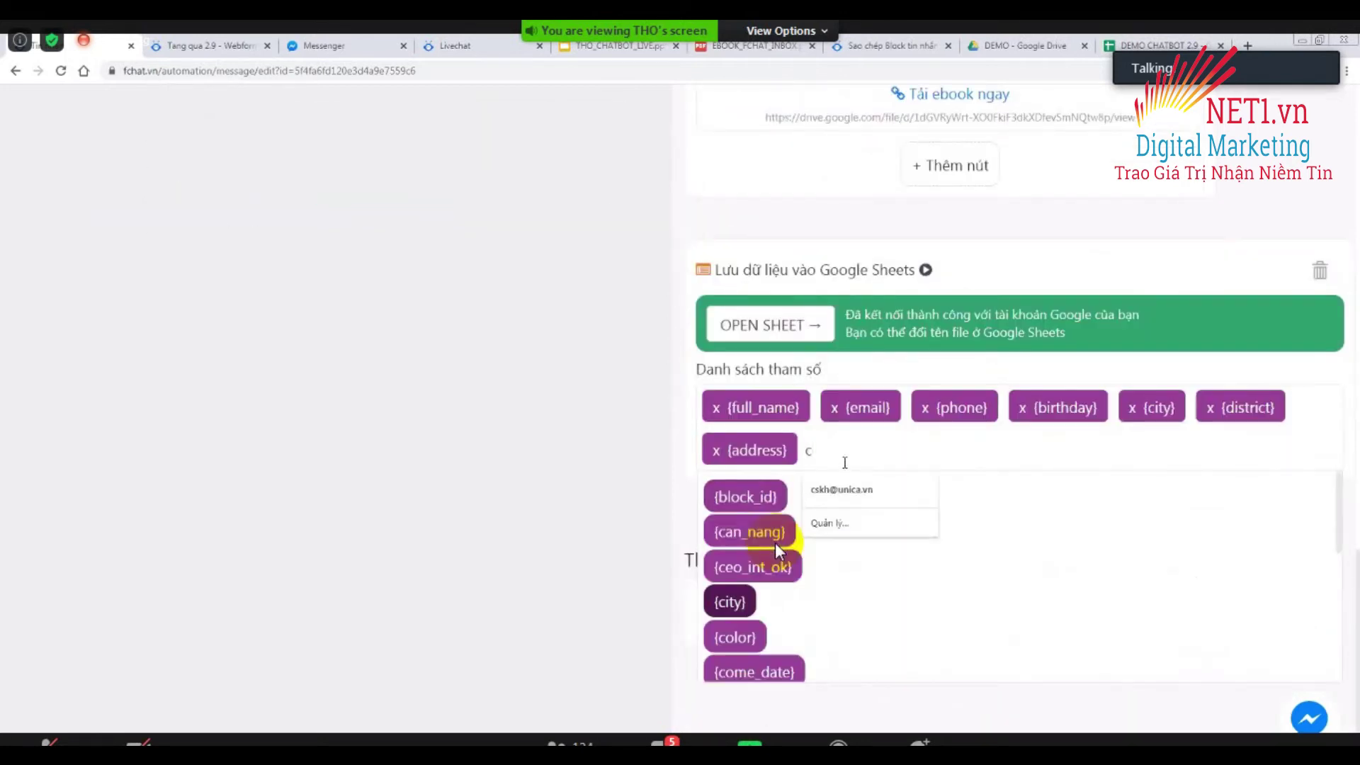
{"action": "left_click", "coordinate": [737, 638]}
{"action": "key", "text": "Escape"}
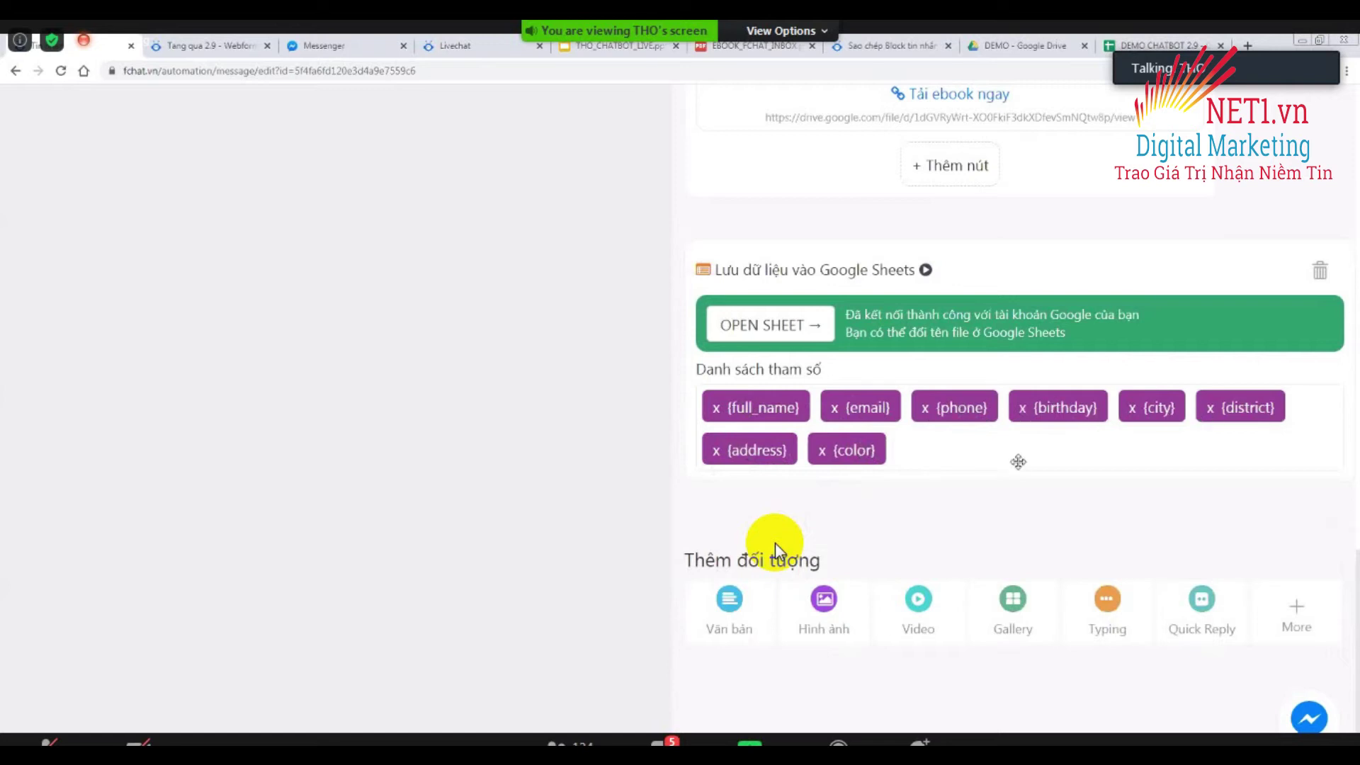
{"action": "scroll", "coordinate": [780, 549], "scroll_direction": "up", "scroll_amount": 10}
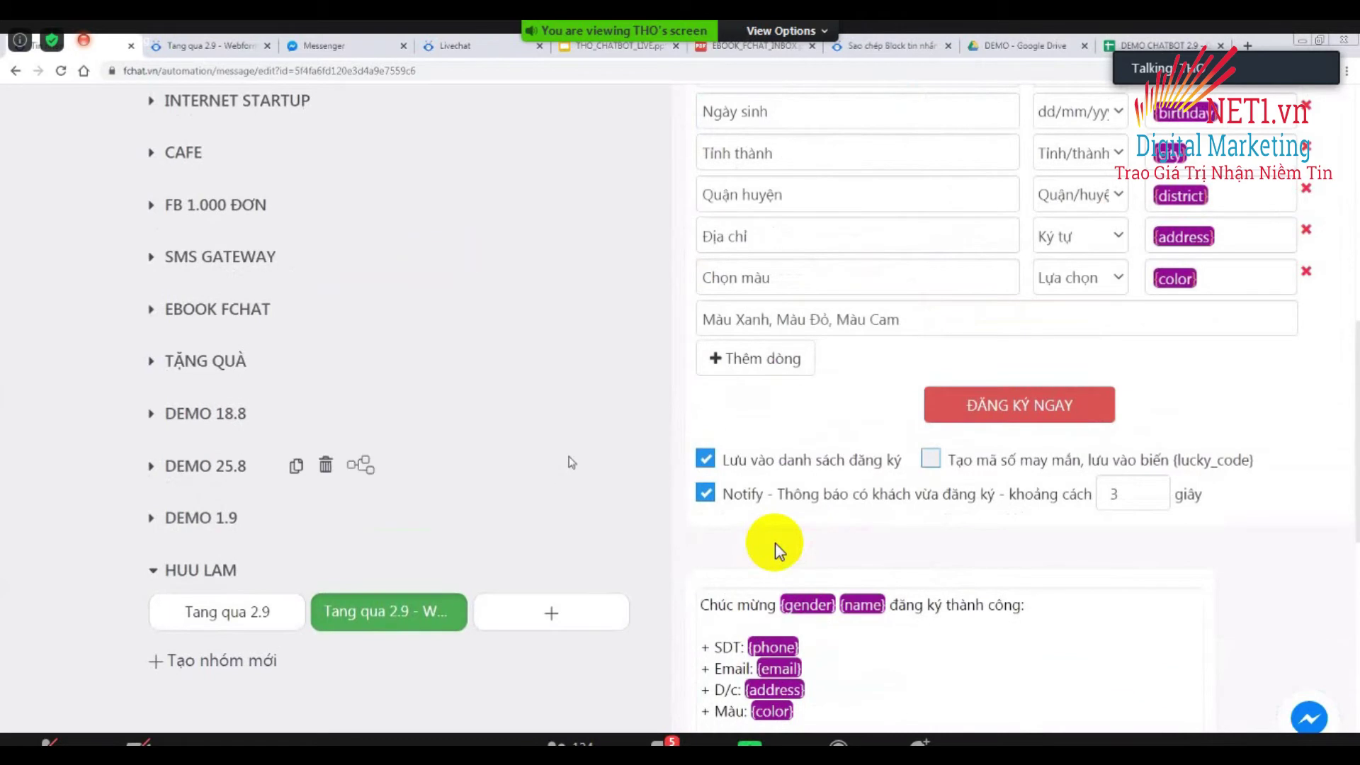
From the top of the block editor, launch 'Test this bot' to open it in Messenger.
{"action": "scroll", "coordinate": [779, 549], "scroll_direction": "up", "scroll_amount": 4}
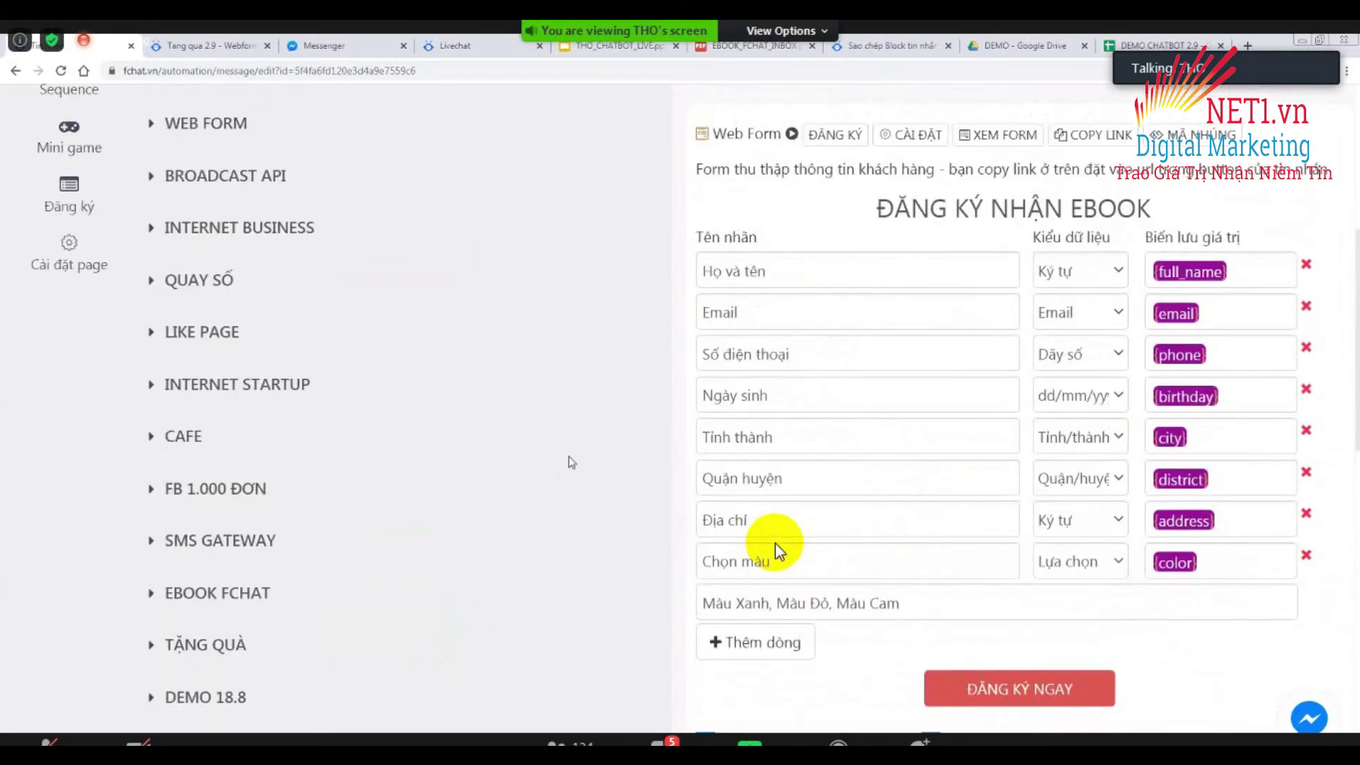
{"action": "scroll", "coordinate": [779, 549], "scroll_direction": "up", "scroll_amount": 3}
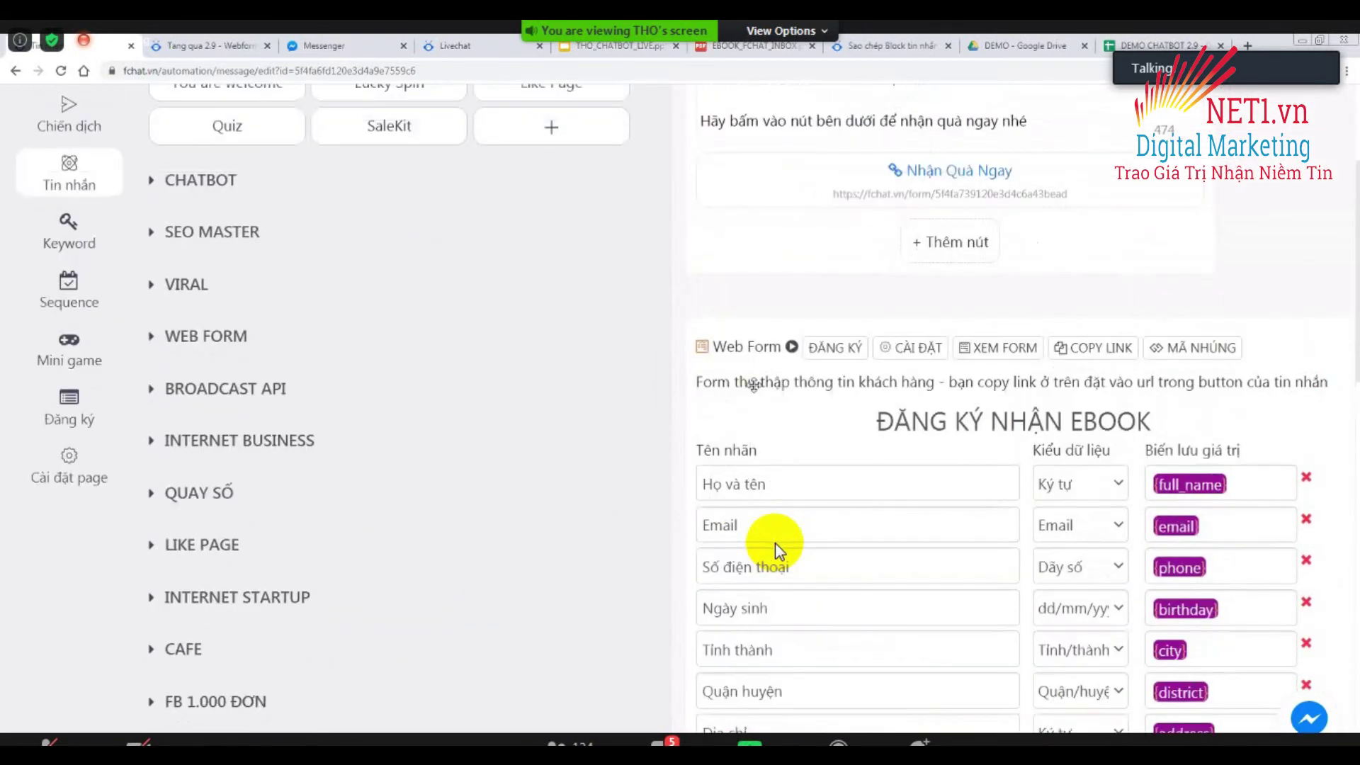
{"action": "scroll", "coordinate": [779, 549], "scroll_direction": "up", "scroll_amount": 2}
{"action": "scroll", "coordinate": [779, 549], "scroll_direction": "up", "scroll_amount": 2}
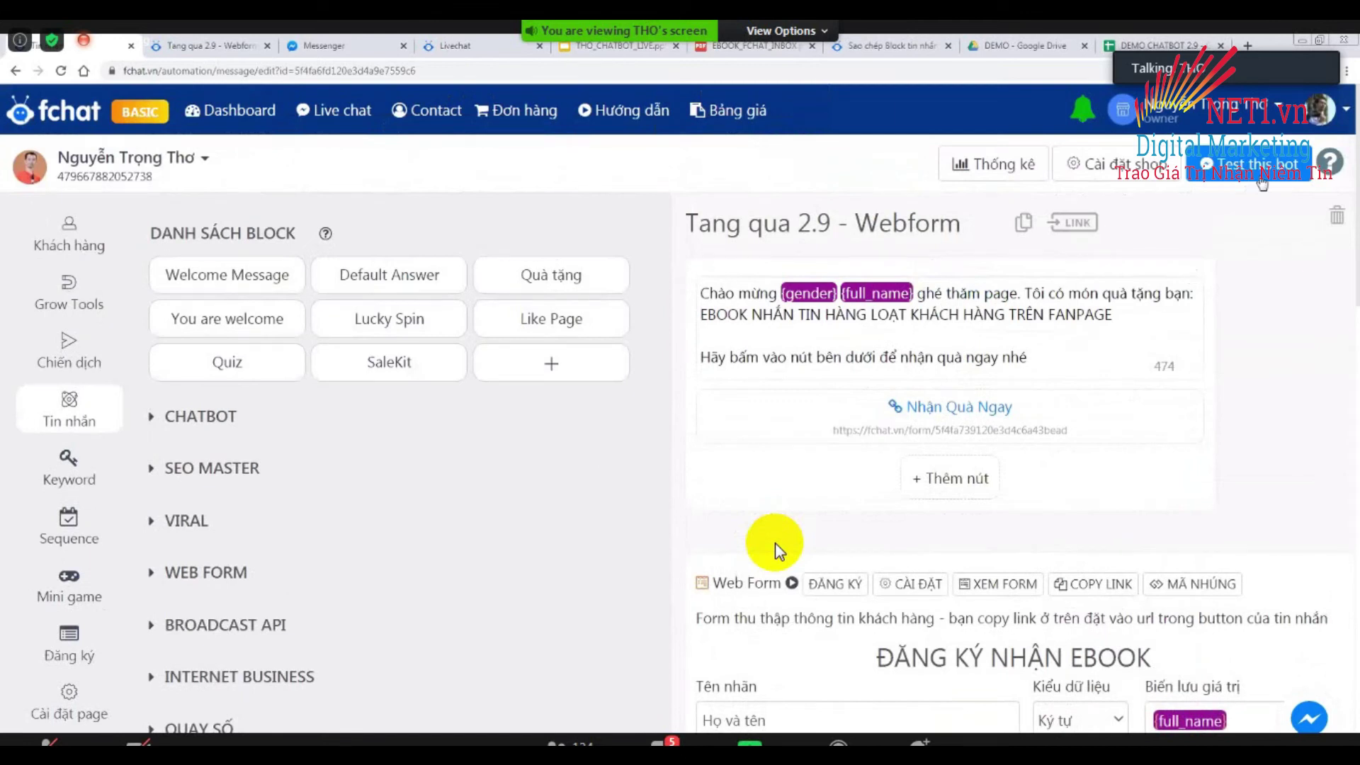
{"action": "left_click", "coordinate": [1201, 166]}
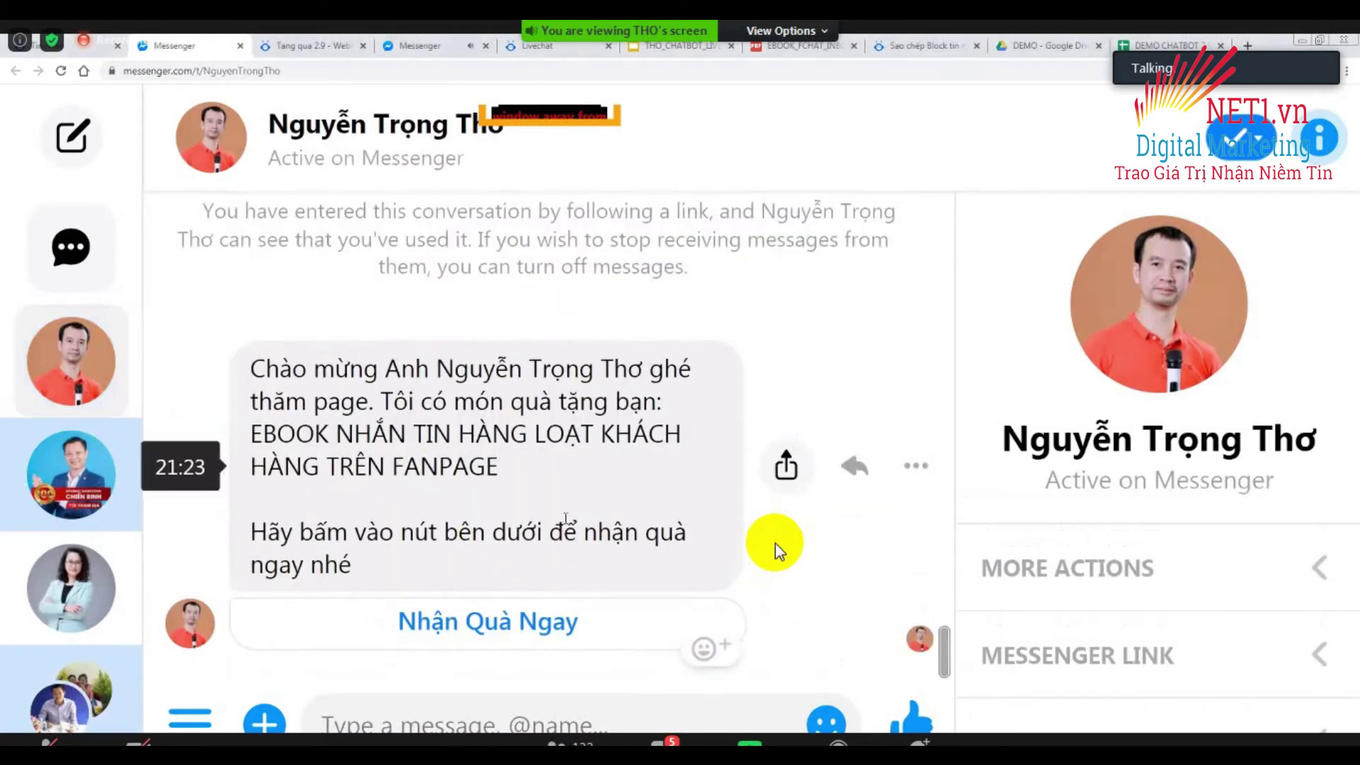
Fill the gift registration form with Quận Cầu Giấy district and Màu Cam colour, then submit it.
{"action": "left_click", "coordinate": [489, 627]}
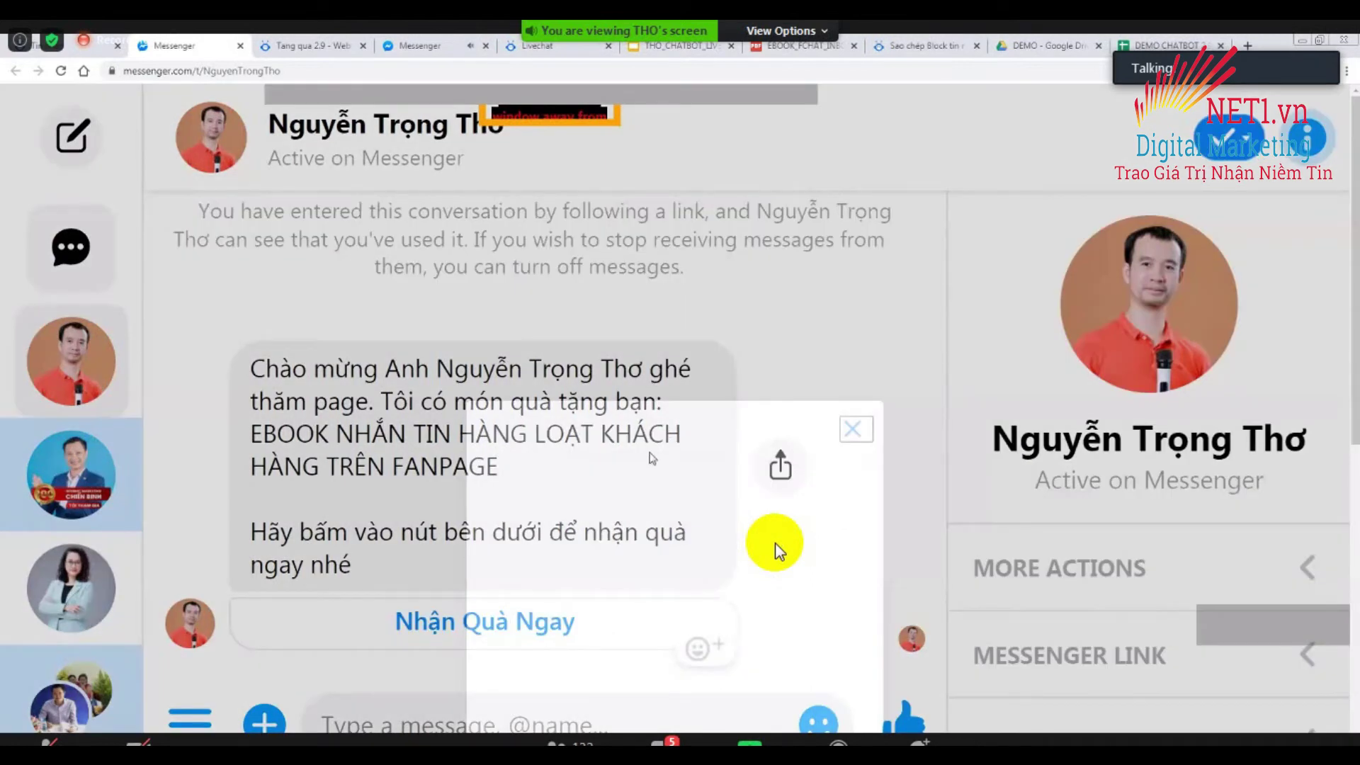
{"action": "scroll", "coordinate": [774, 552], "scroll_direction": "down", "scroll_amount": 5}
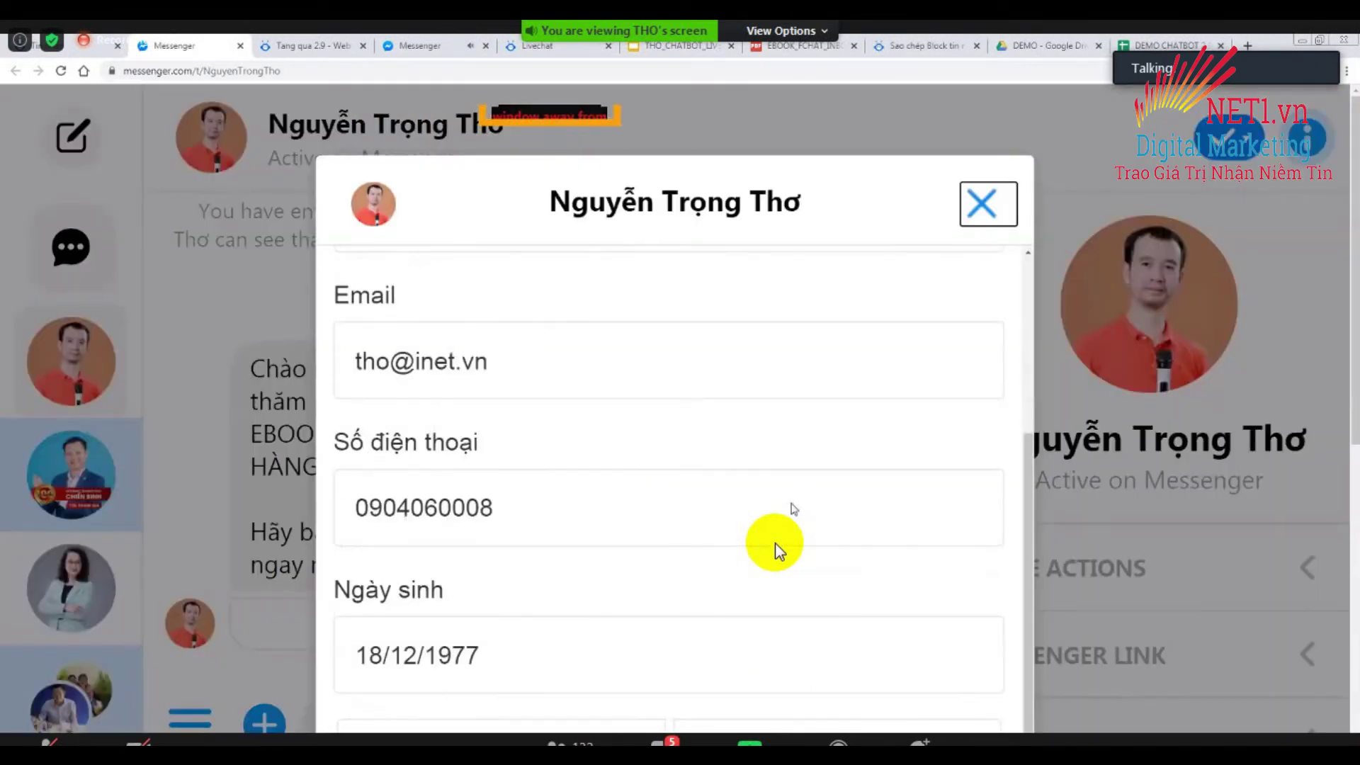
{"action": "scroll", "coordinate": [777, 551], "scroll_direction": "down", "scroll_amount": 3}
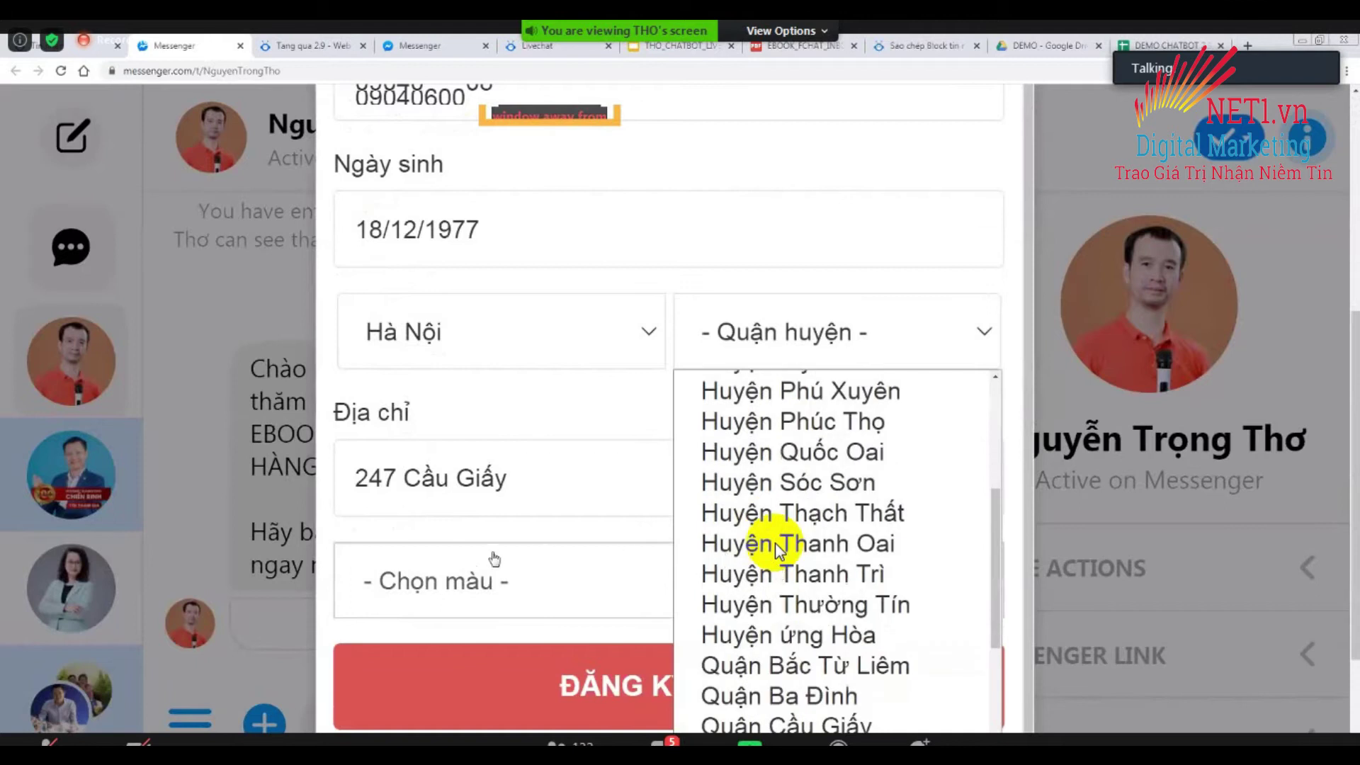
{"action": "scroll", "coordinate": [777, 551], "scroll_direction": "down", "scroll_amount": 2}
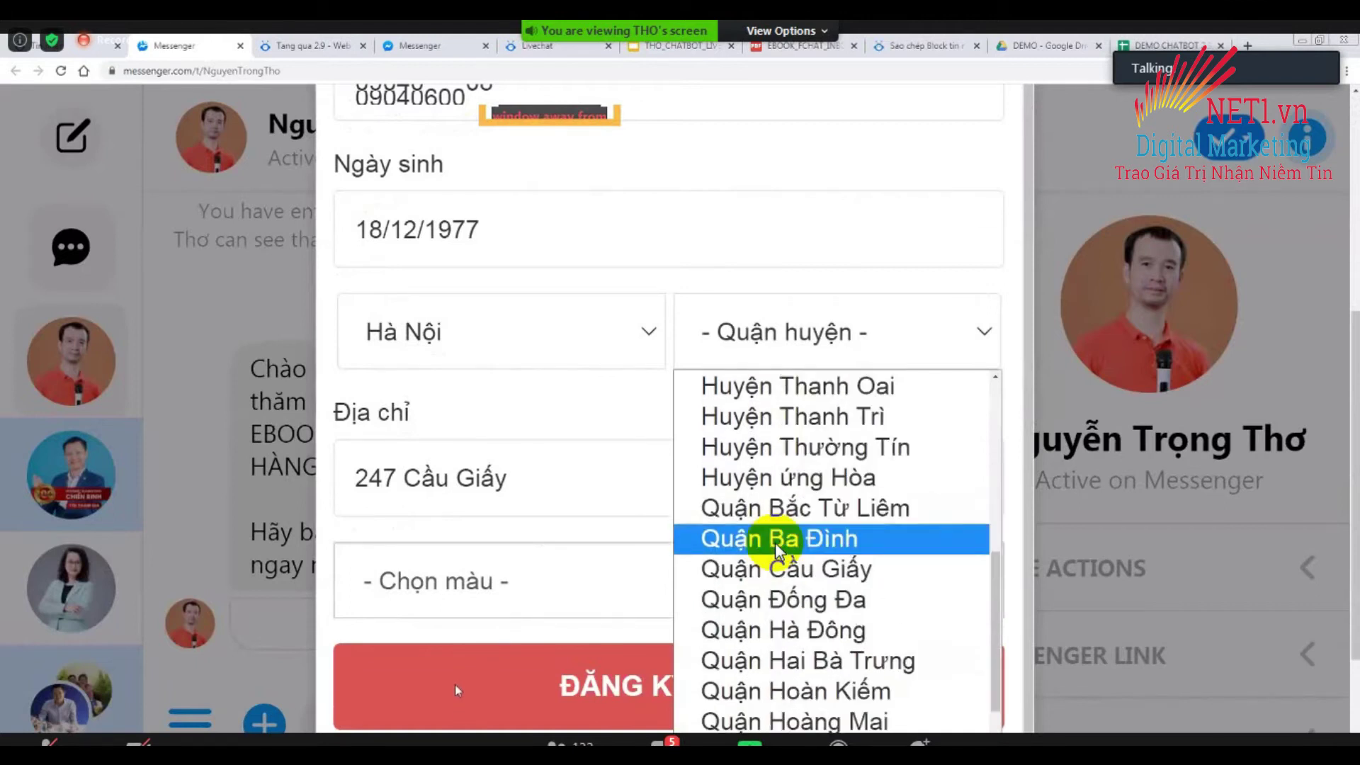
{"action": "left_click", "coordinate": [777, 551]}
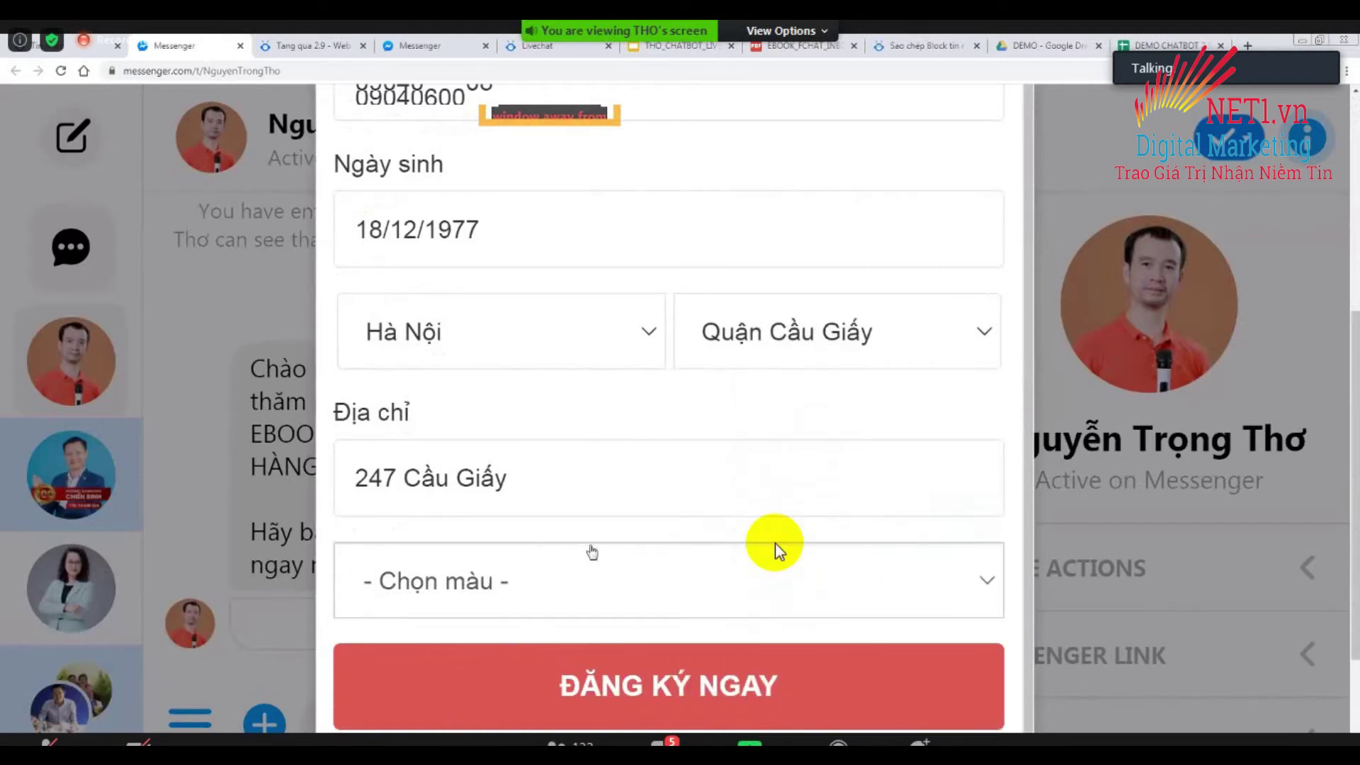
{"action": "left_click", "coordinate": [777, 552]}
{"action": "key", "text": "Down"}
{"action": "key", "text": "Down"}
{"action": "key", "text": "Down"}
{"action": "key", "text": "Return"}
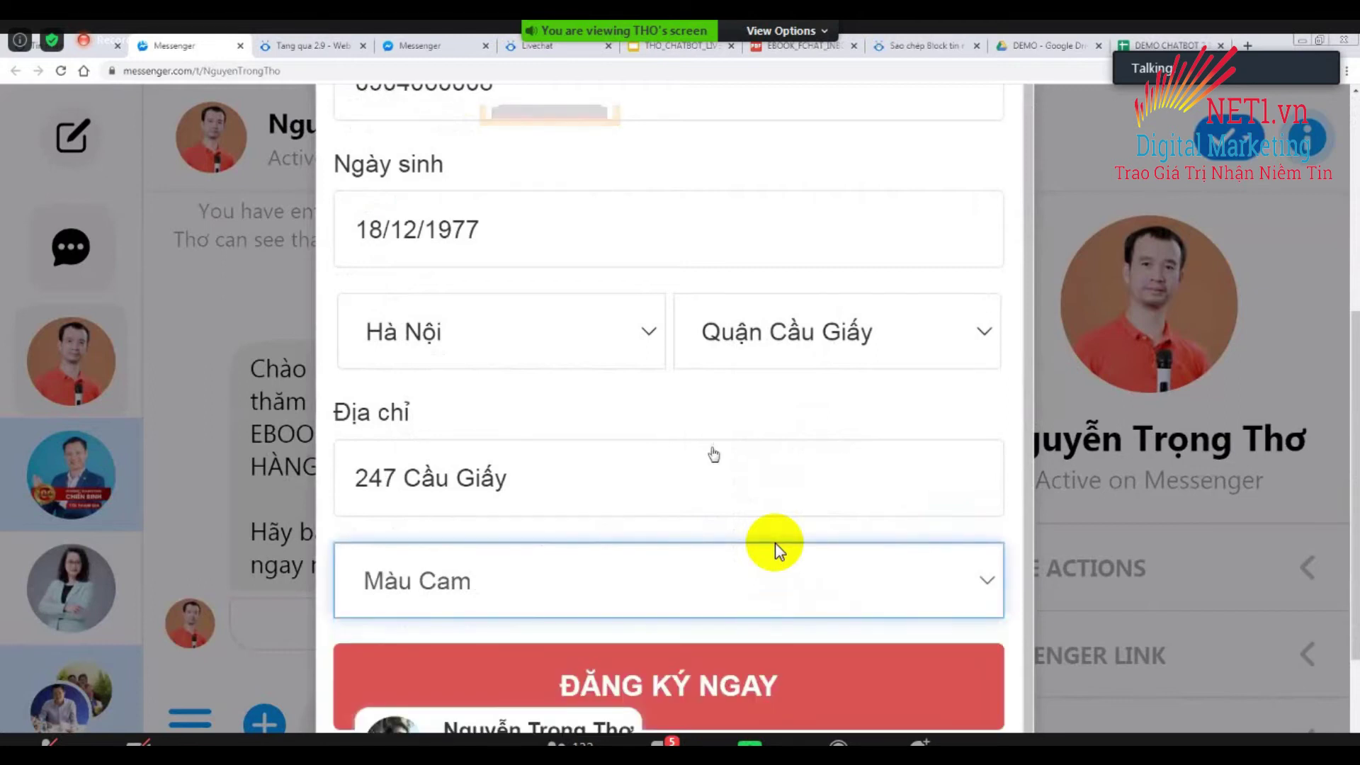
{"action": "scroll", "coordinate": [777, 551], "scroll_direction": "down", "scroll_amount": 3}
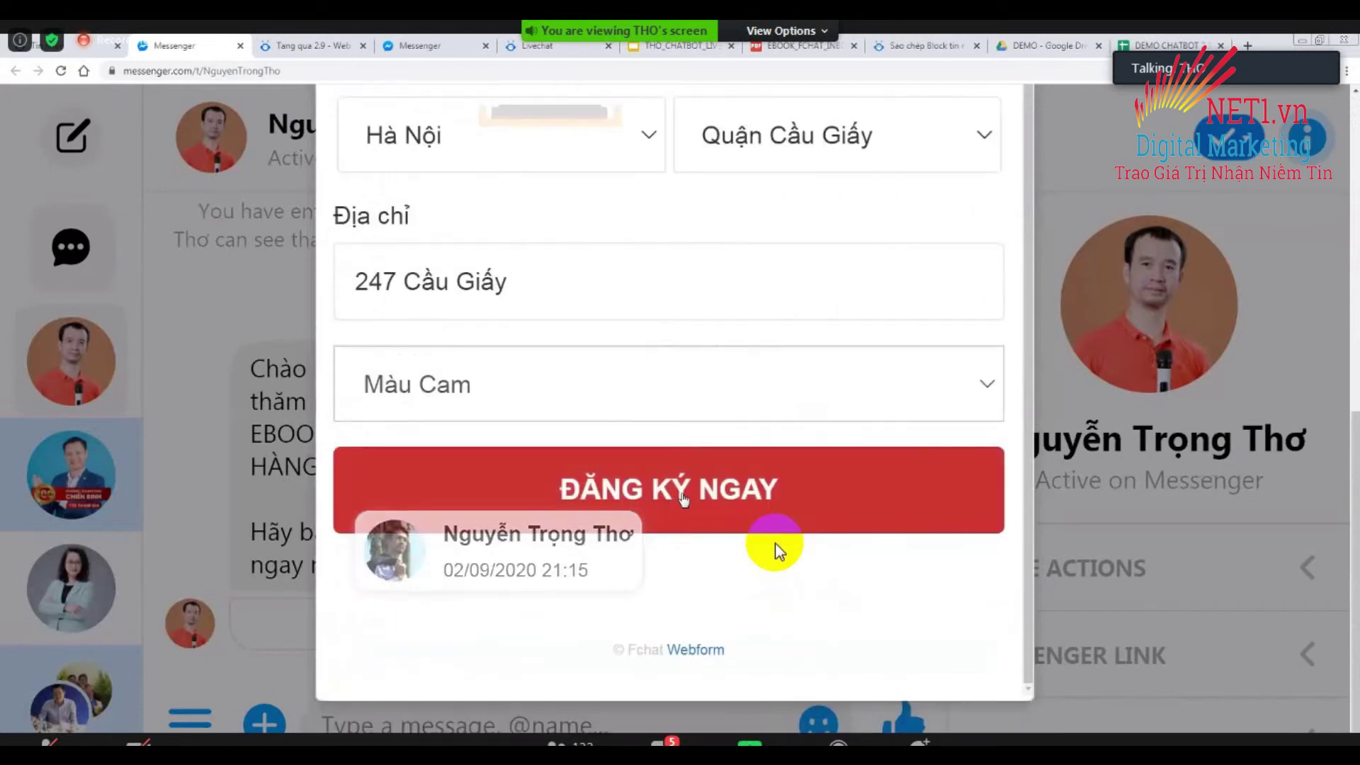
{"action": "left_click", "coordinate": [702, 496]}
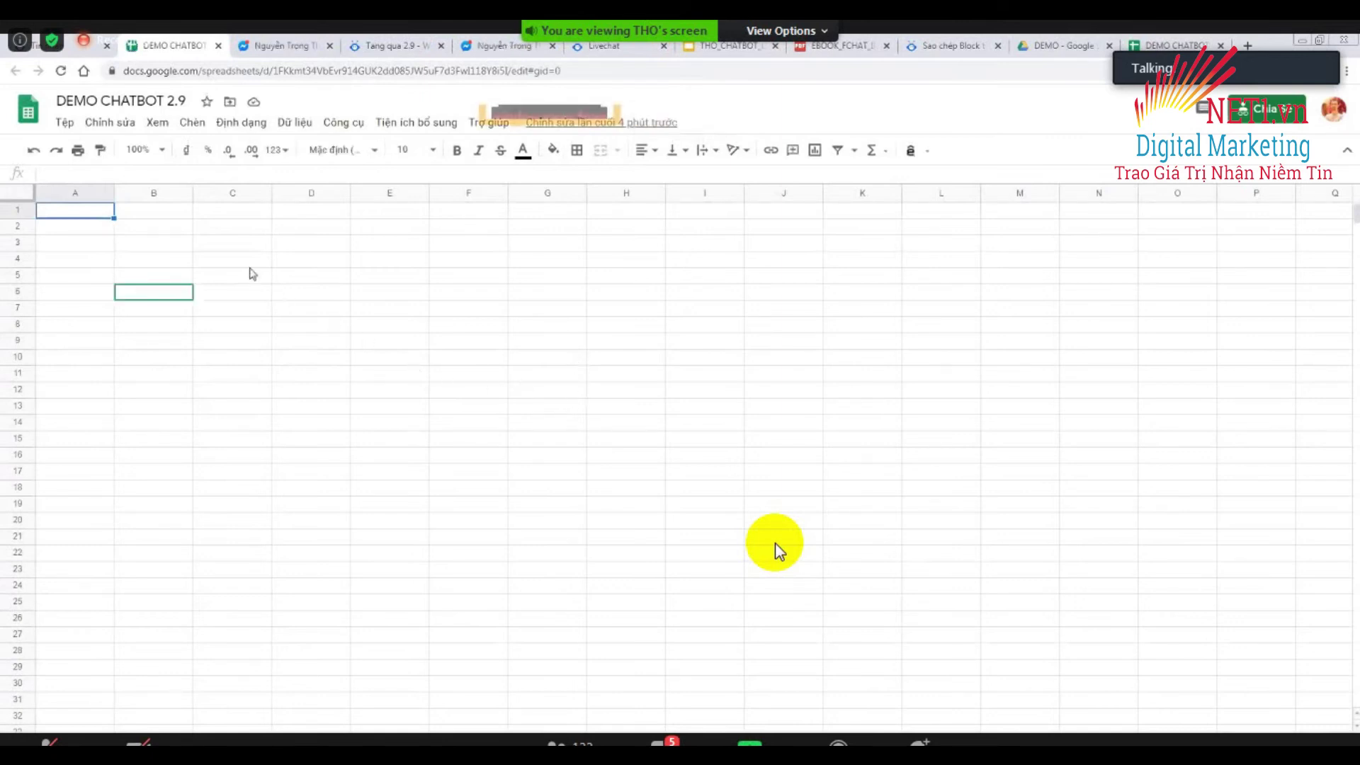
Check the still-empty DEMO CHATBOT 2.9 sheet and close the duplicate spreadsheet tab.
{"action": "left_click", "coordinate": [262, 248]}
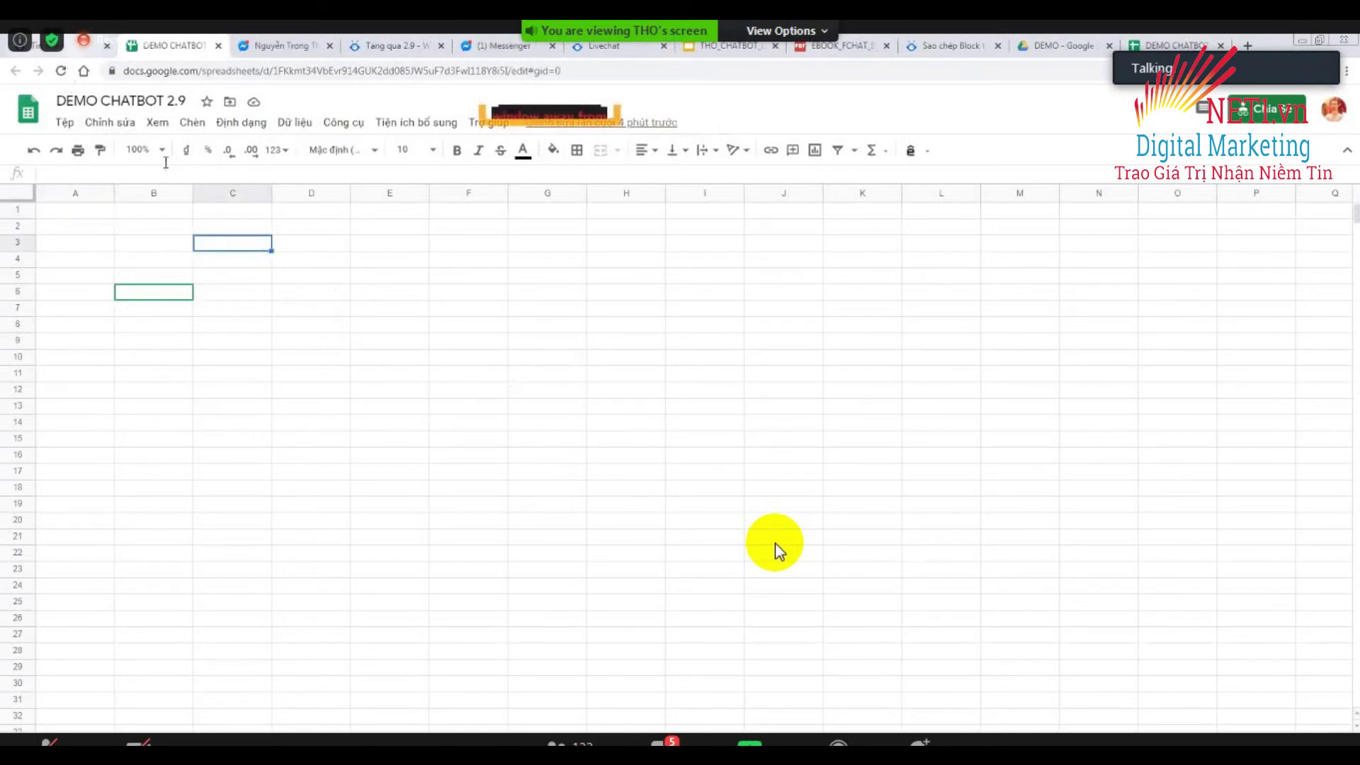
{"action": "left_click", "coordinate": [1176, 45]}
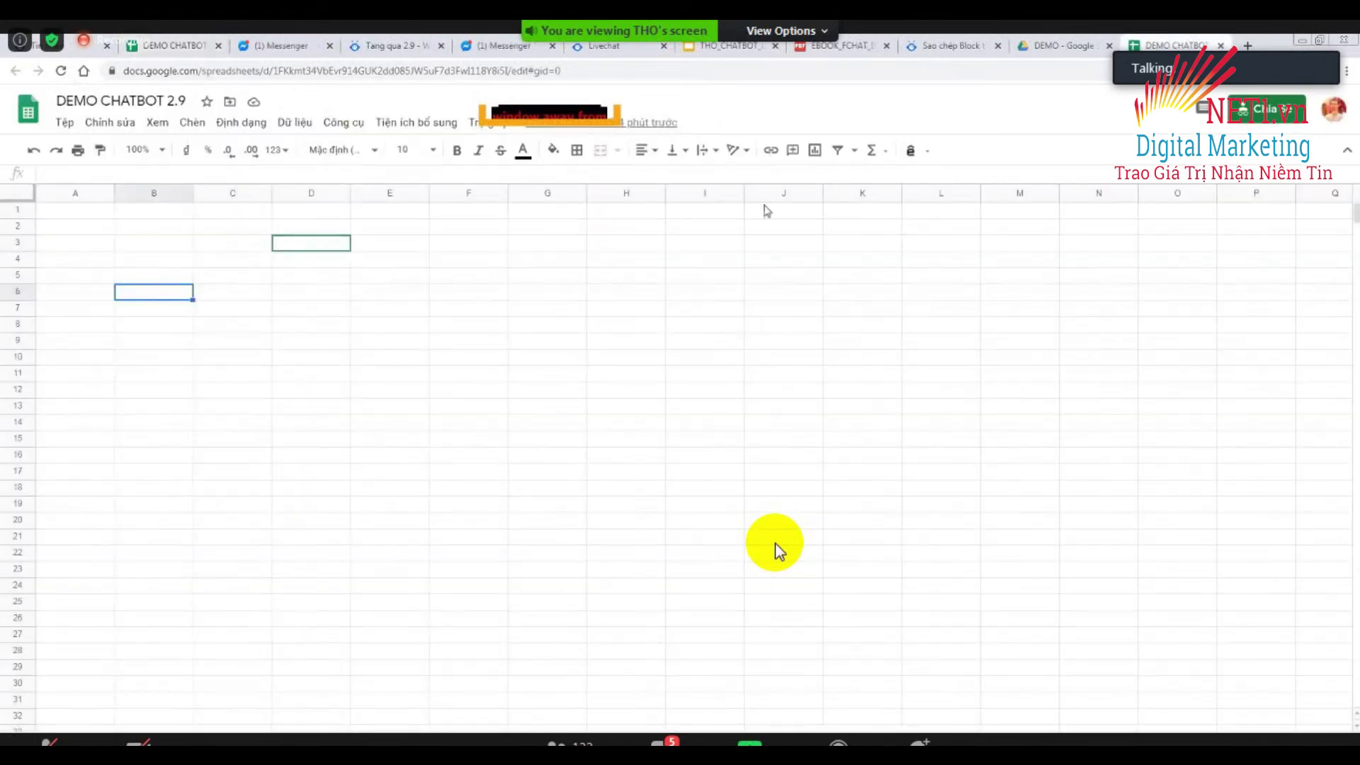
{"action": "key", "text": "ctrl+w"}
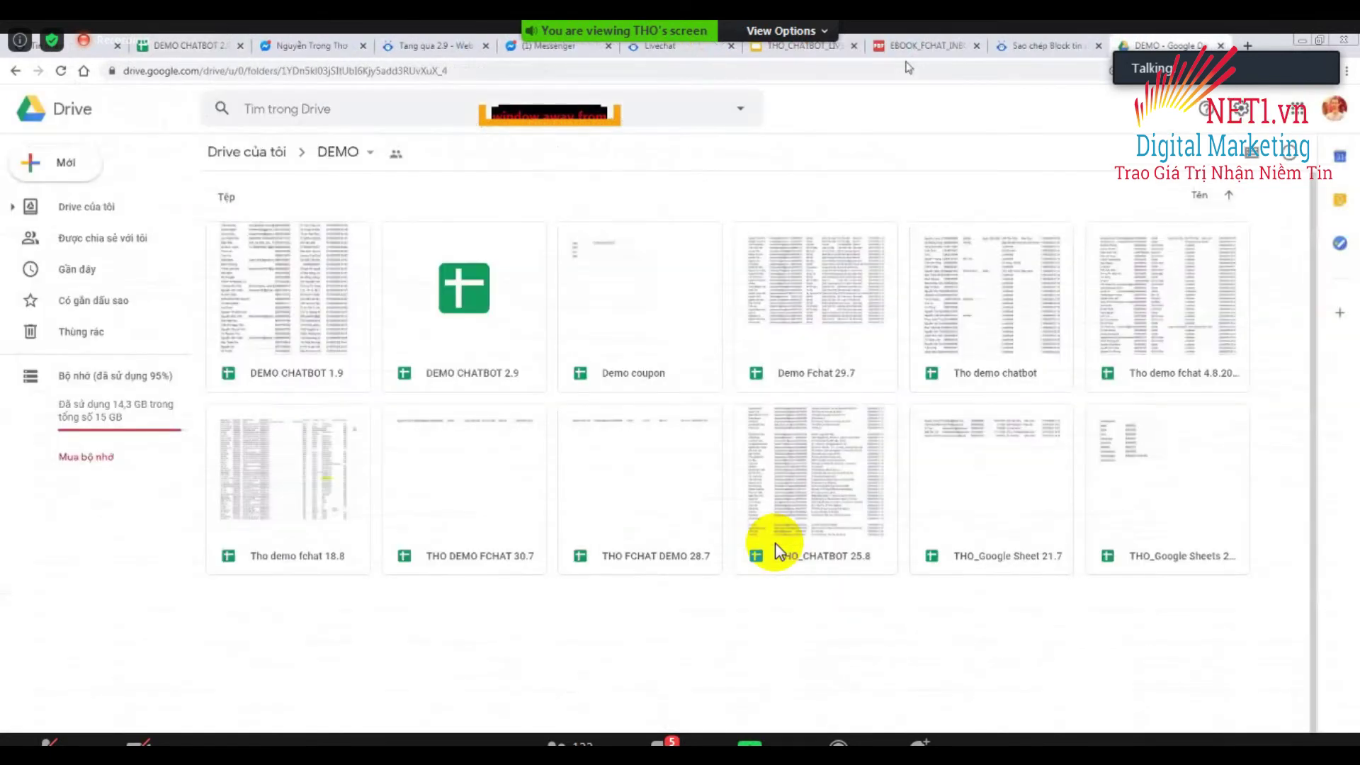
{"action": "left_click", "coordinate": [185, 47]}
{"action": "key", "text": "Left"}
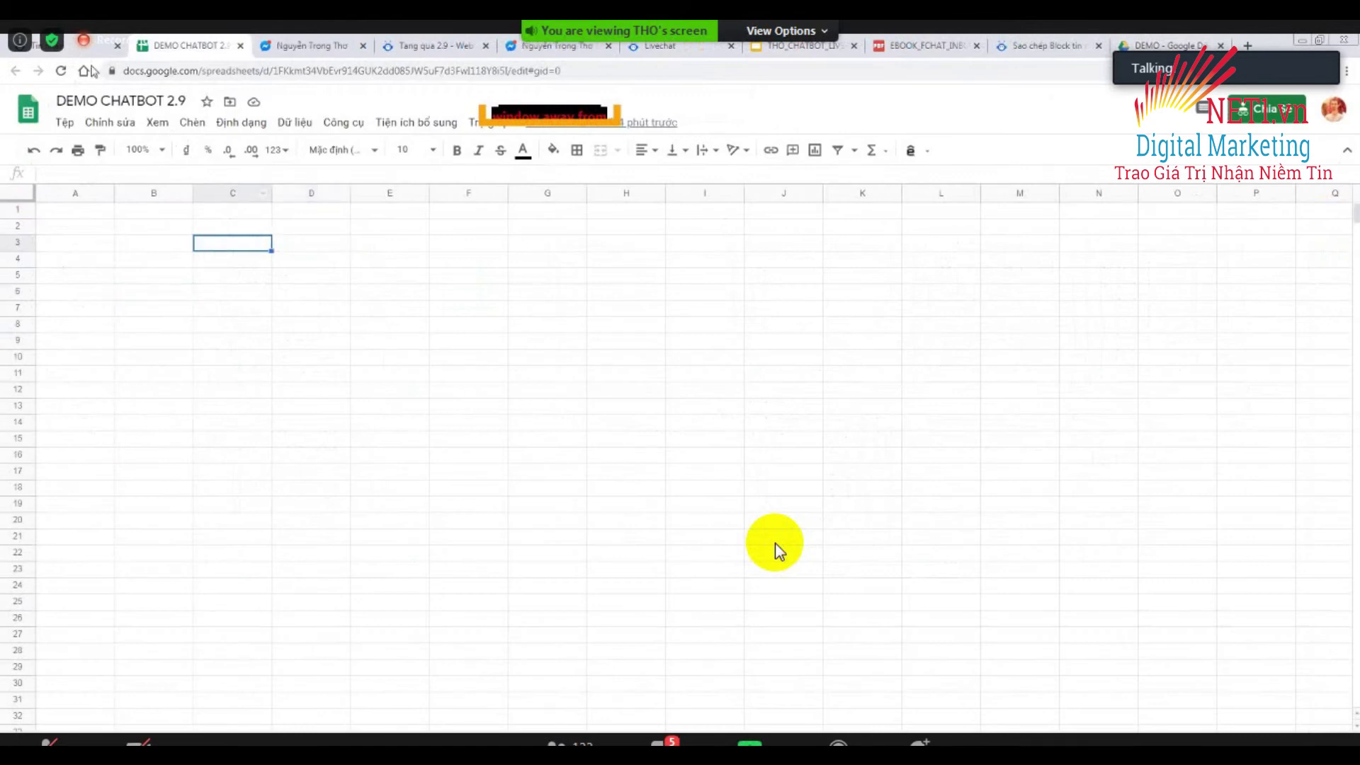
Reopen the linked sheet from FChat's block, then close it to return to Messenger.
{"action": "key", "text": "ctrl+shift+Tab"}
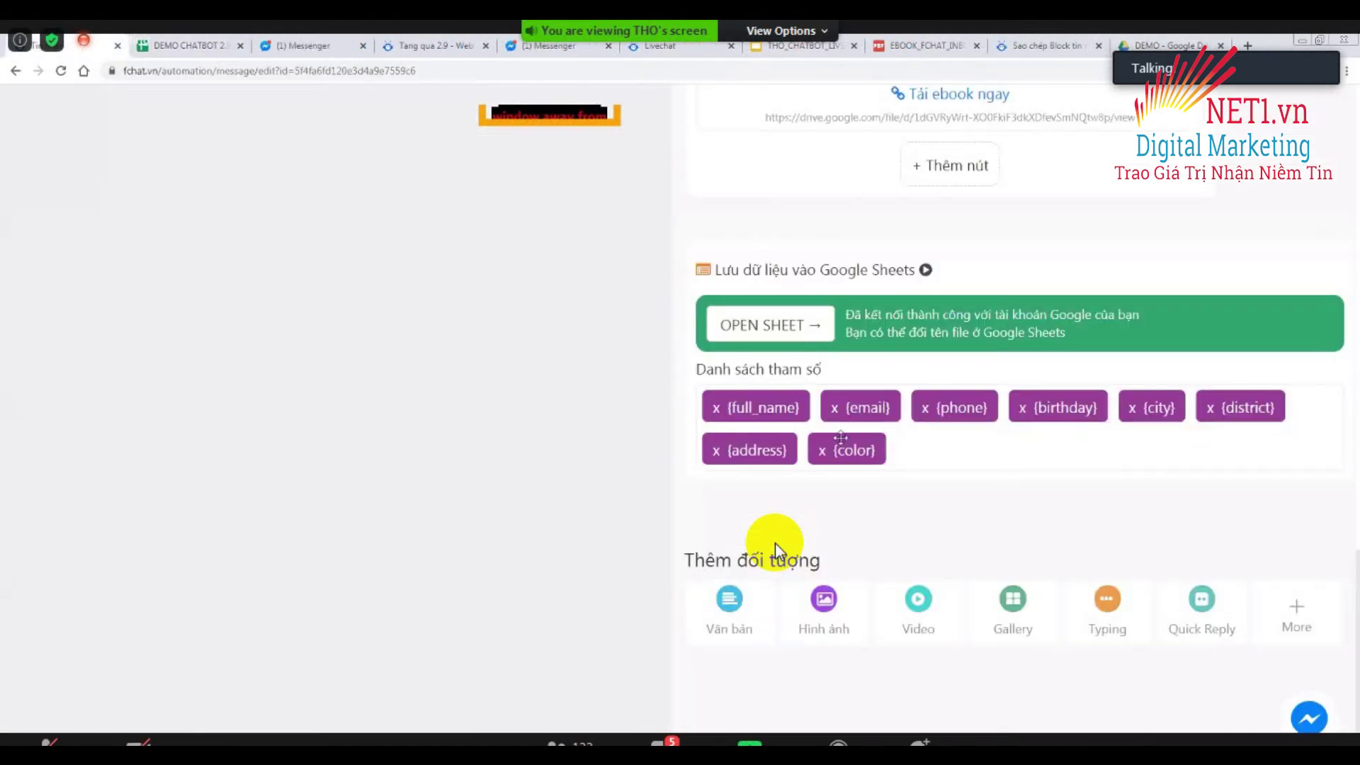
{"action": "scroll", "coordinate": [775, 546], "scroll_direction": "up", "scroll_amount": 4}
{"action": "scroll", "coordinate": [775, 545], "scroll_direction": "down", "scroll_amount": 4}
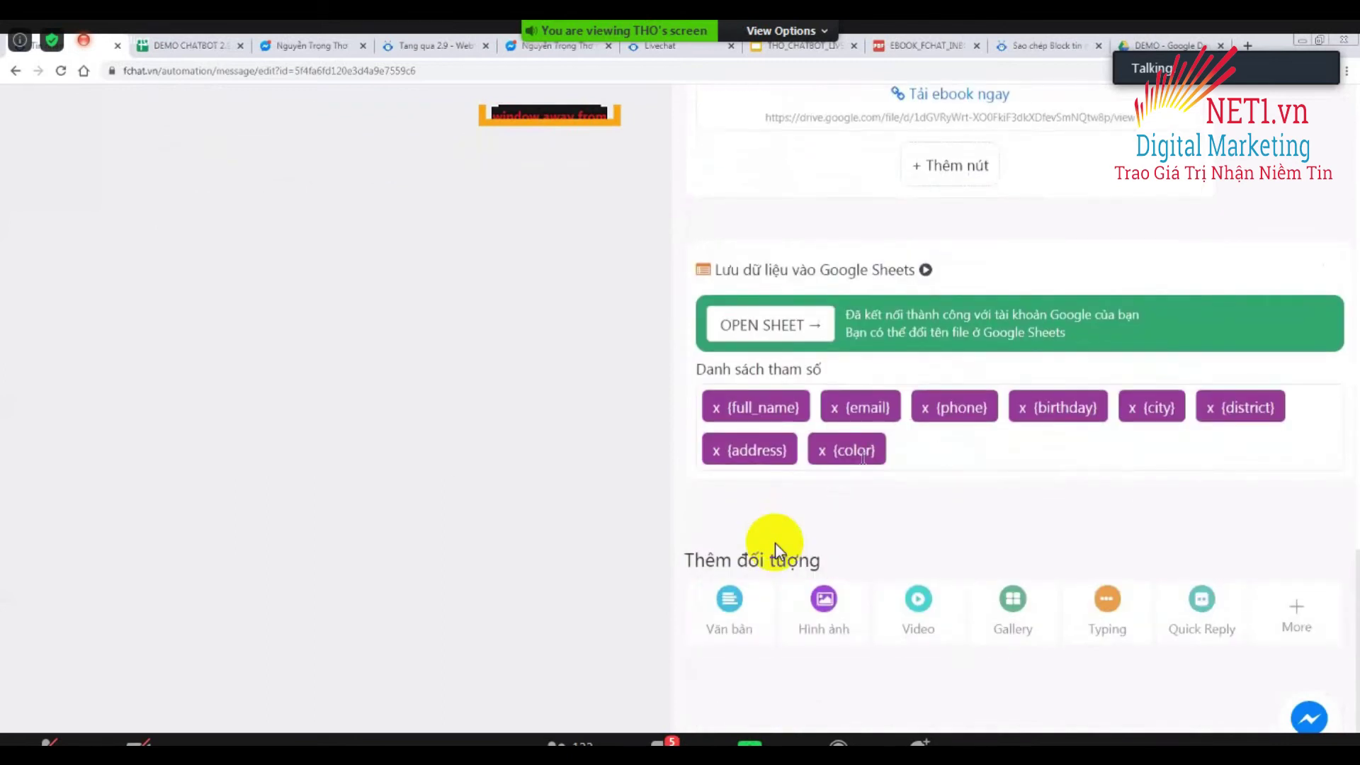
{"action": "scroll", "coordinate": [775, 545], "scroll_direction": "up", "scroll_amount": 8}
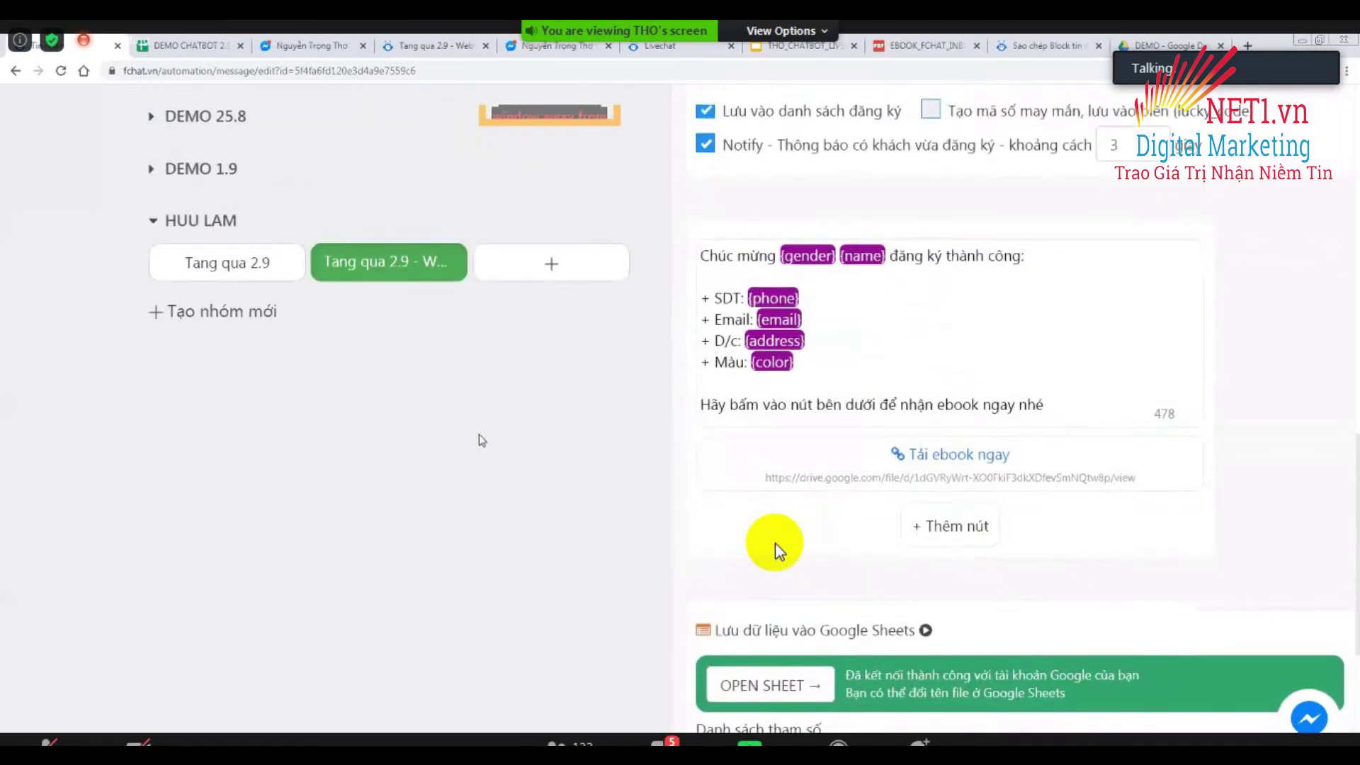
{"action": "scroll", "coordinate": [775, 545], "scroll_direction": "down", "scroll_amount": 5}
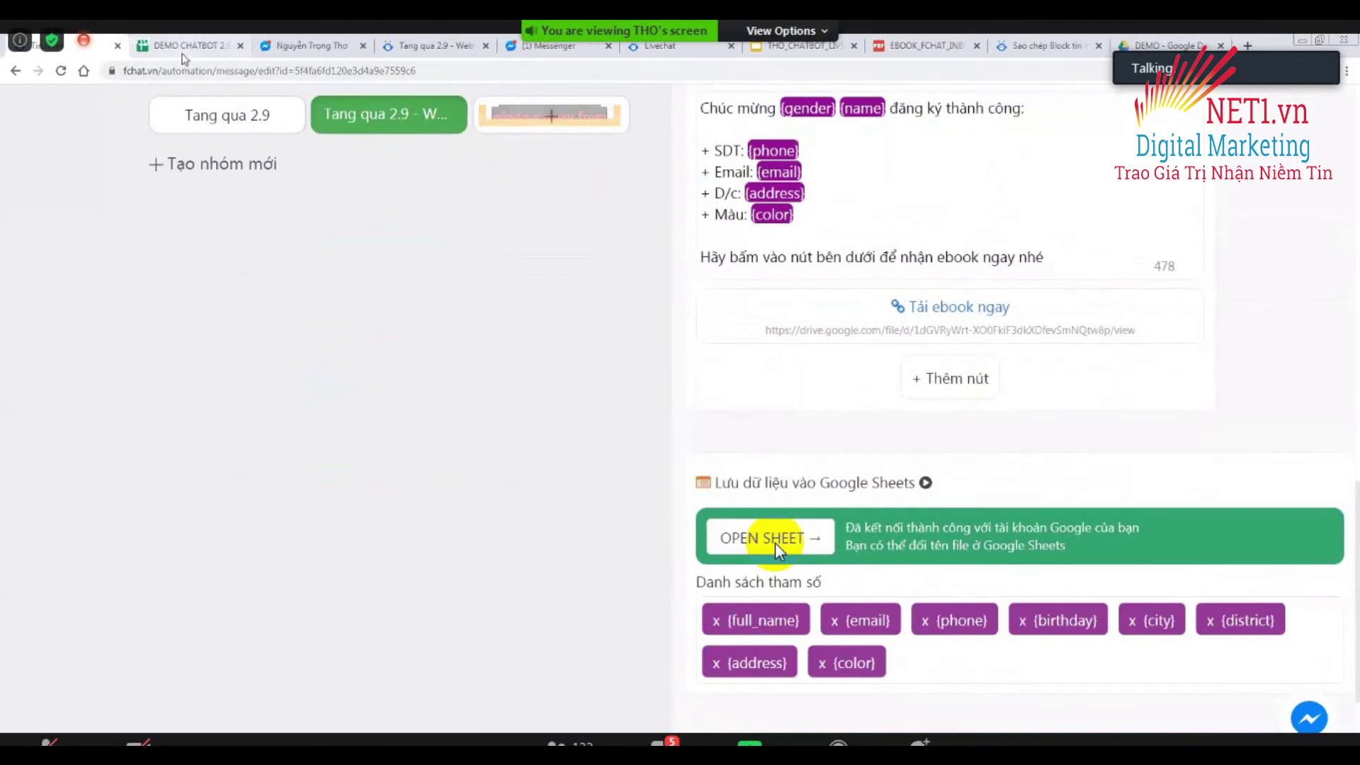
{"action": "left_click", "coordinate": [779, 549]}
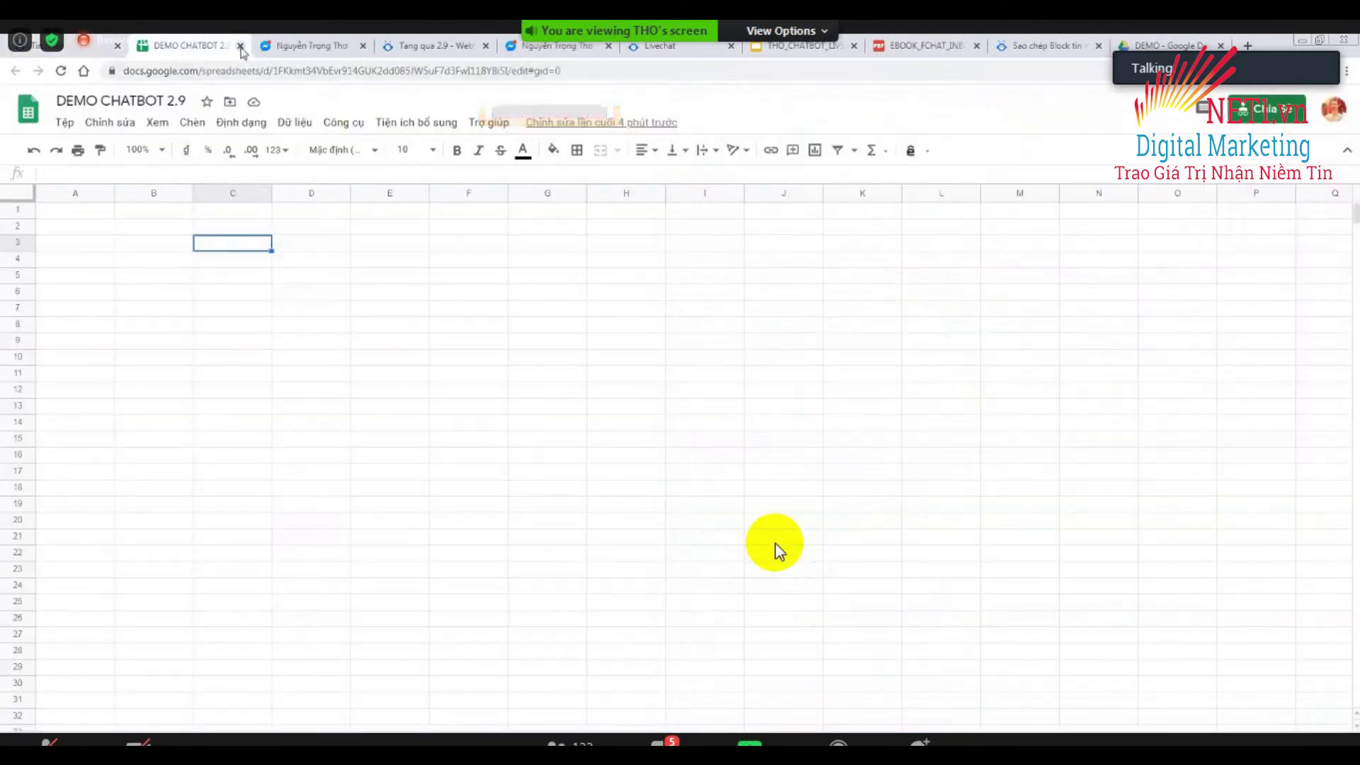
{"action": "left_click", "coordinate": [240, 45]}
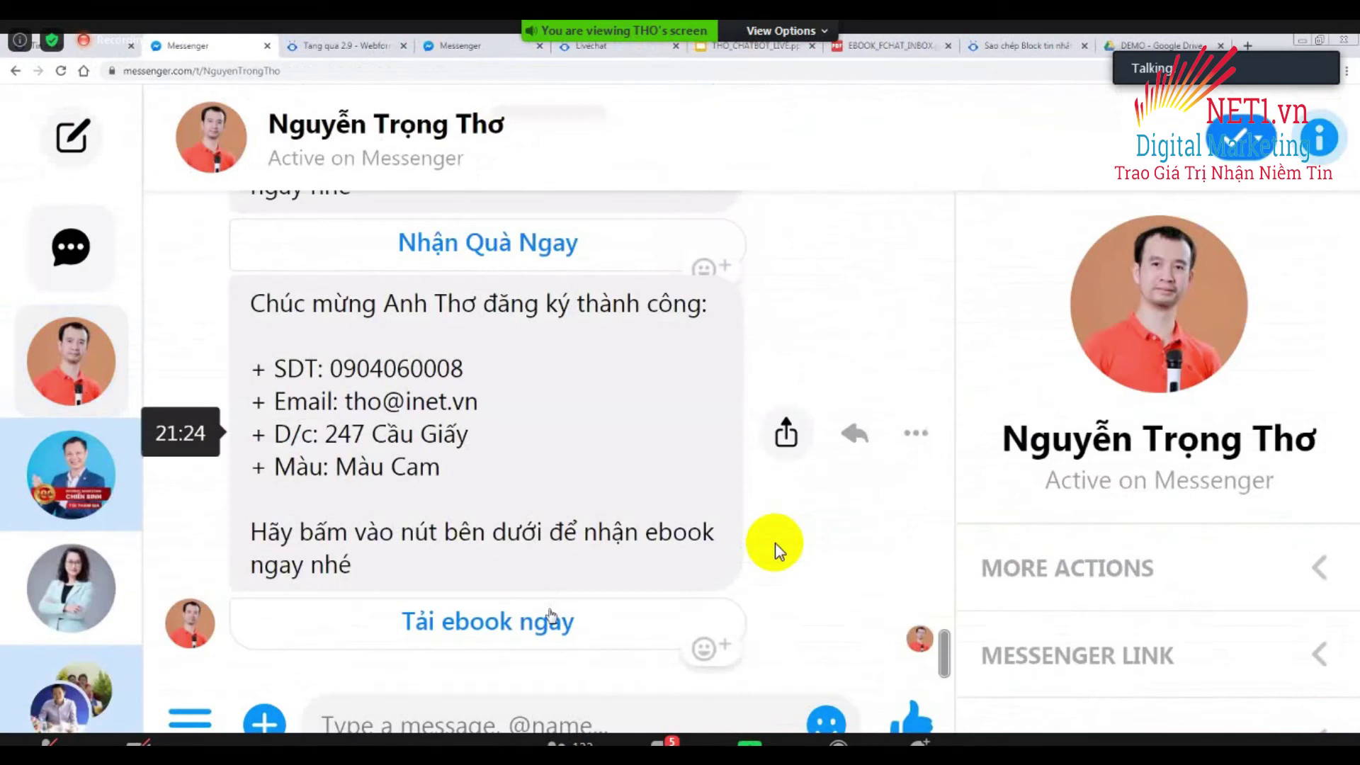
Resubmit the prefilled form via Nhận Quà Ngay and ĐĂNG KÝ NGAY, then return to FChat.
{"action": "scroll", "coordinate": [775, 546], "scroll_direction": "up", "scroll_amount": 4}
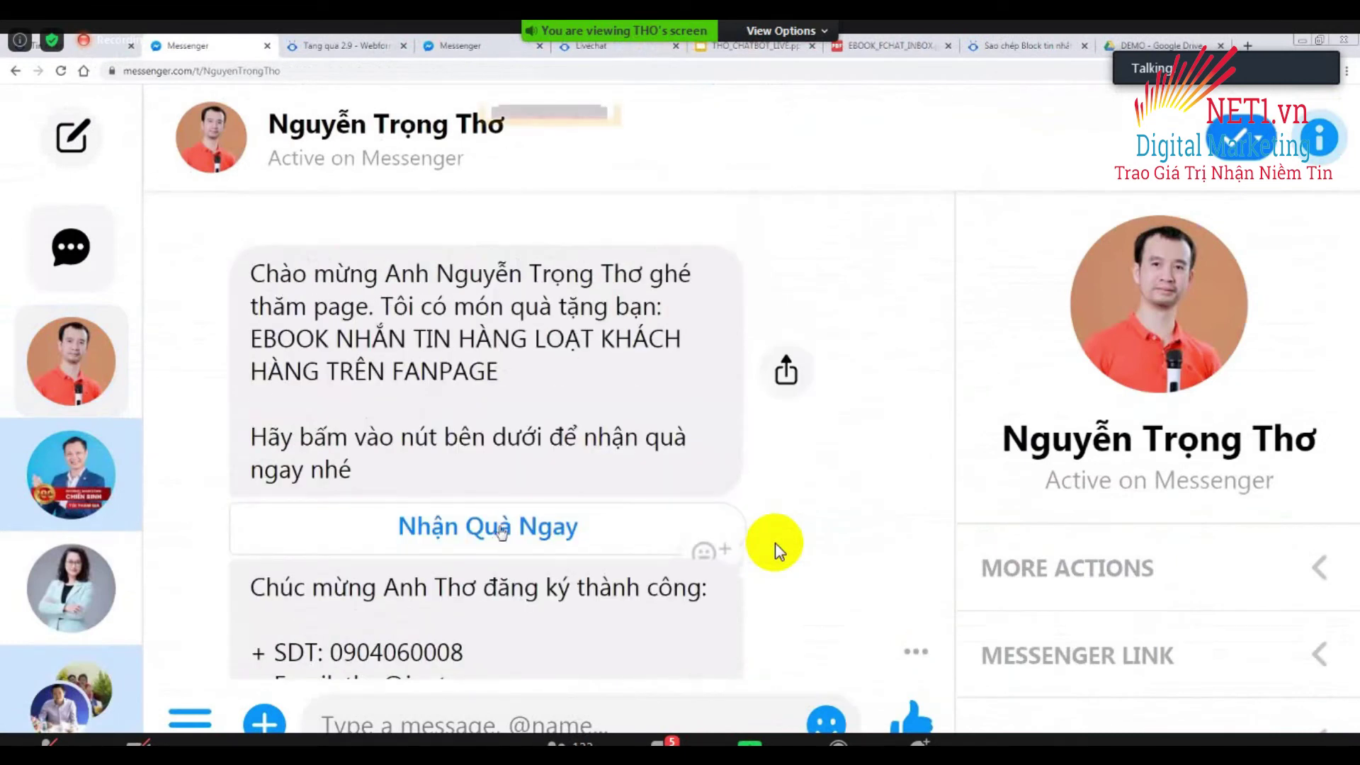
{"action": "left_click", "coordinate": [689, 520]}
{"action": "scroll", "coordinate": [583, 546], "scroll_direction": "down", "scroll_amount": 10}
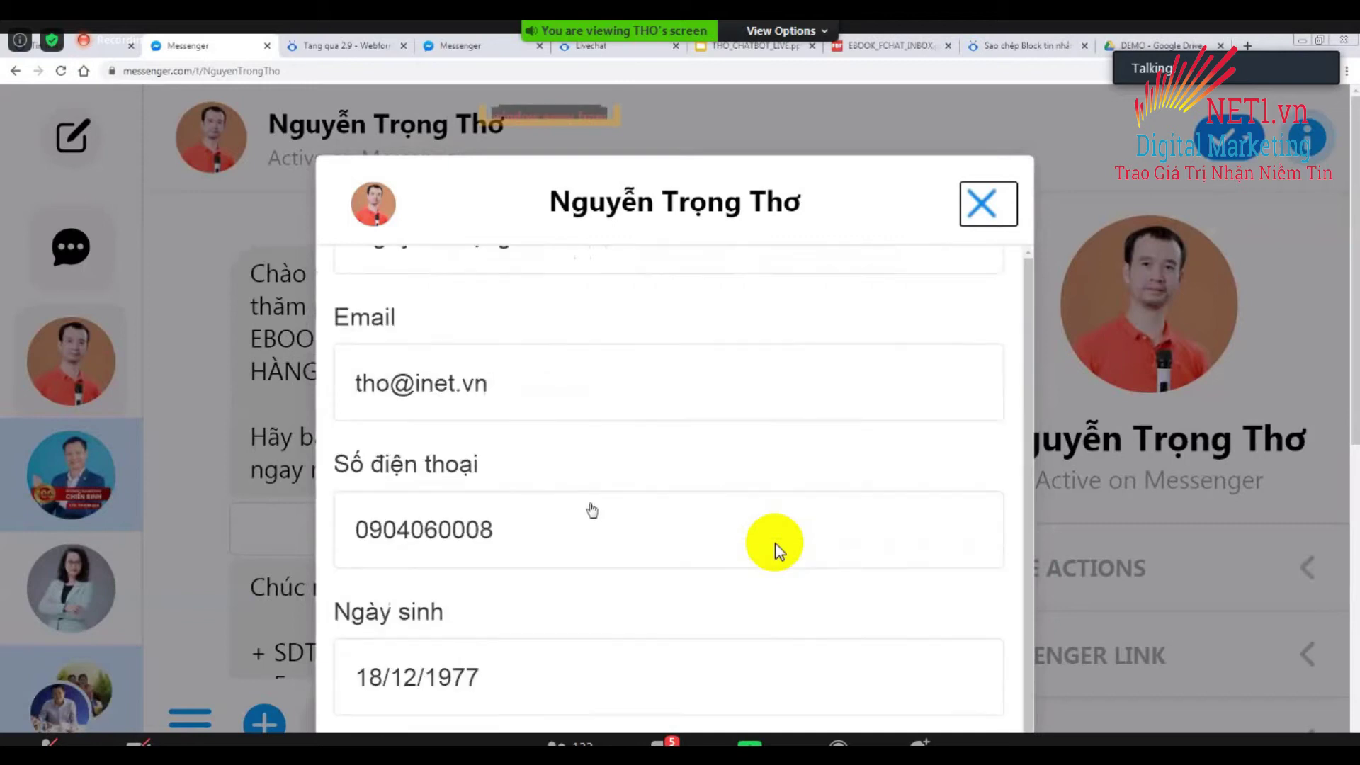
{"action": "scroll", "coordinate": [525, 512], "scroll_direction": "down", "scroll_amount": 2}
{"action": "left_click", "coordinate": [522, 515]}
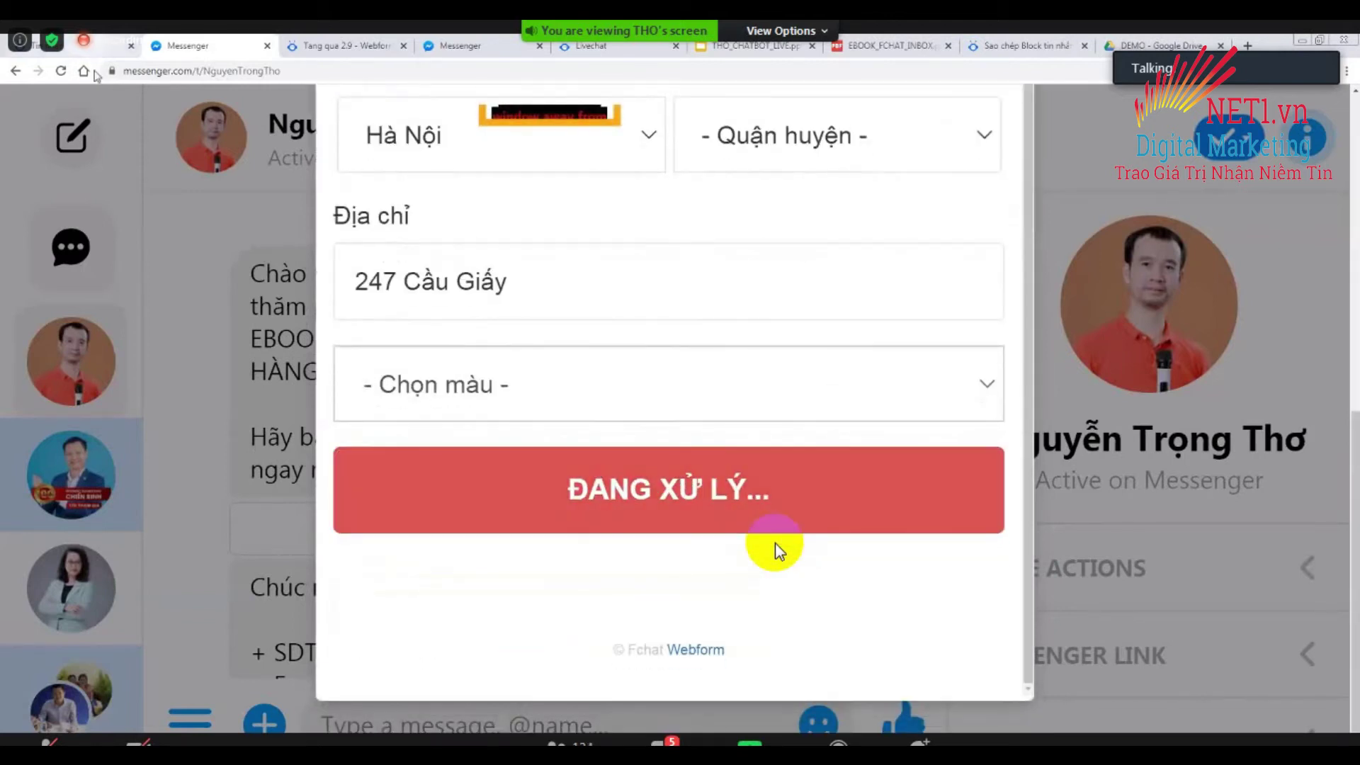
{"action": "key", "text": "ctrl+1"}
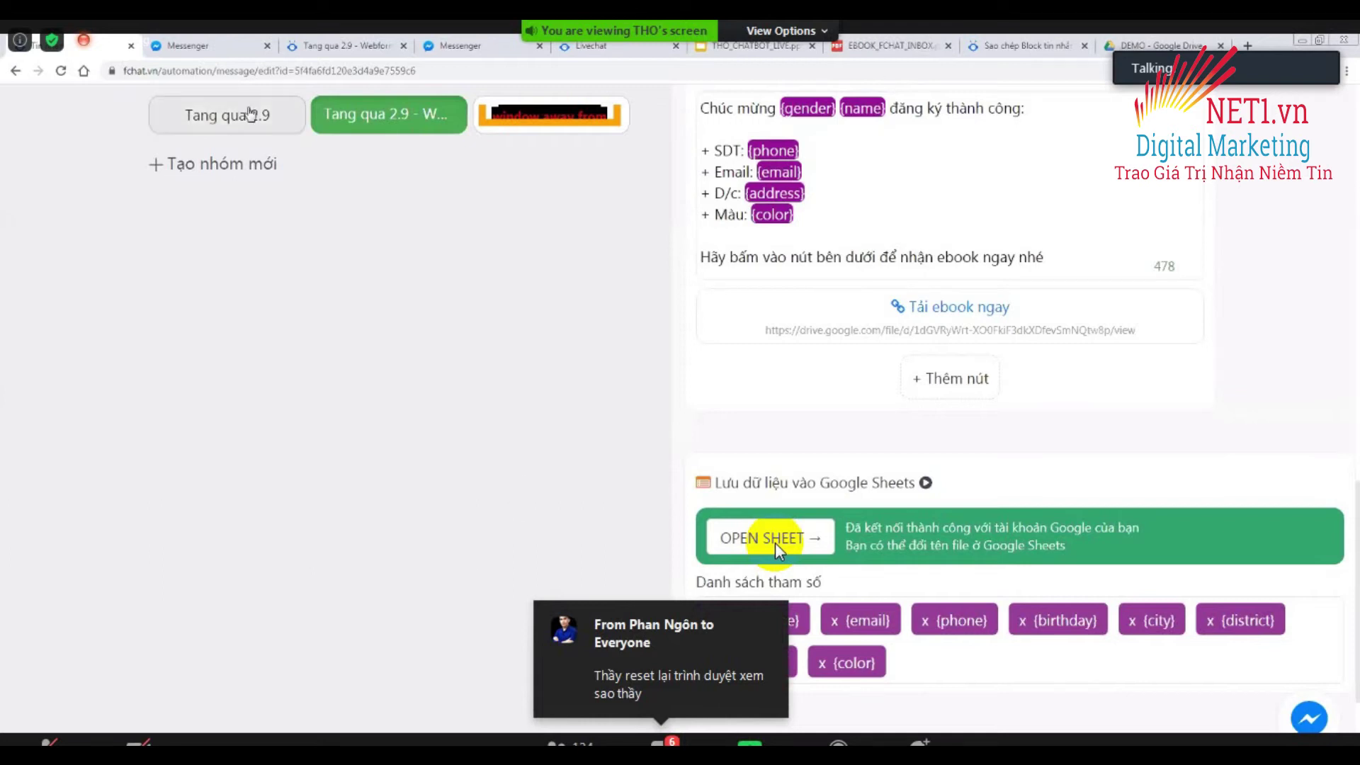
Check the submitted form in Messenger and find its registration row in the DEMO CHATBOT 2.9 sheet.
{"action": "left_click", "coordinate": [210, 49]}
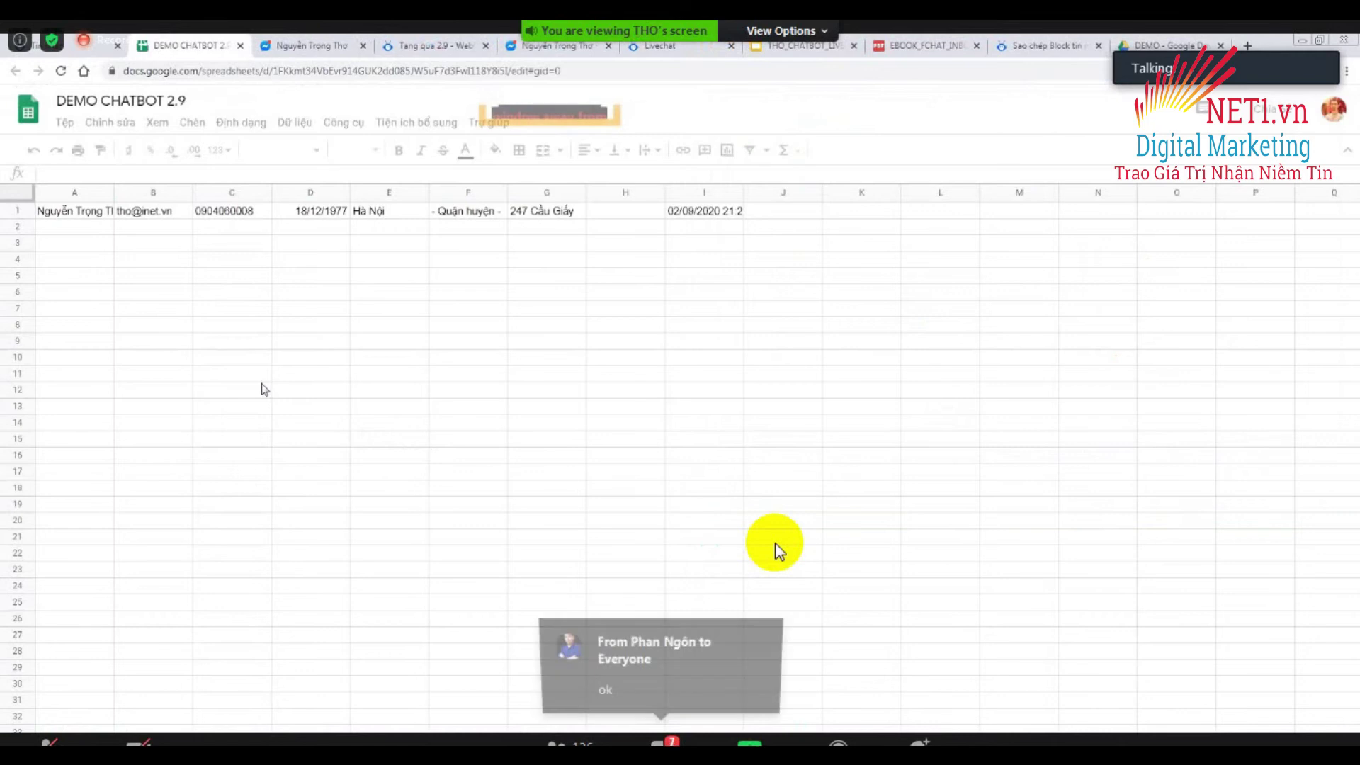
Widen column A so the submitted name shows in full, then return to the FChat block editor.
{"action": "left_click", "coordinate": [148, 216]}
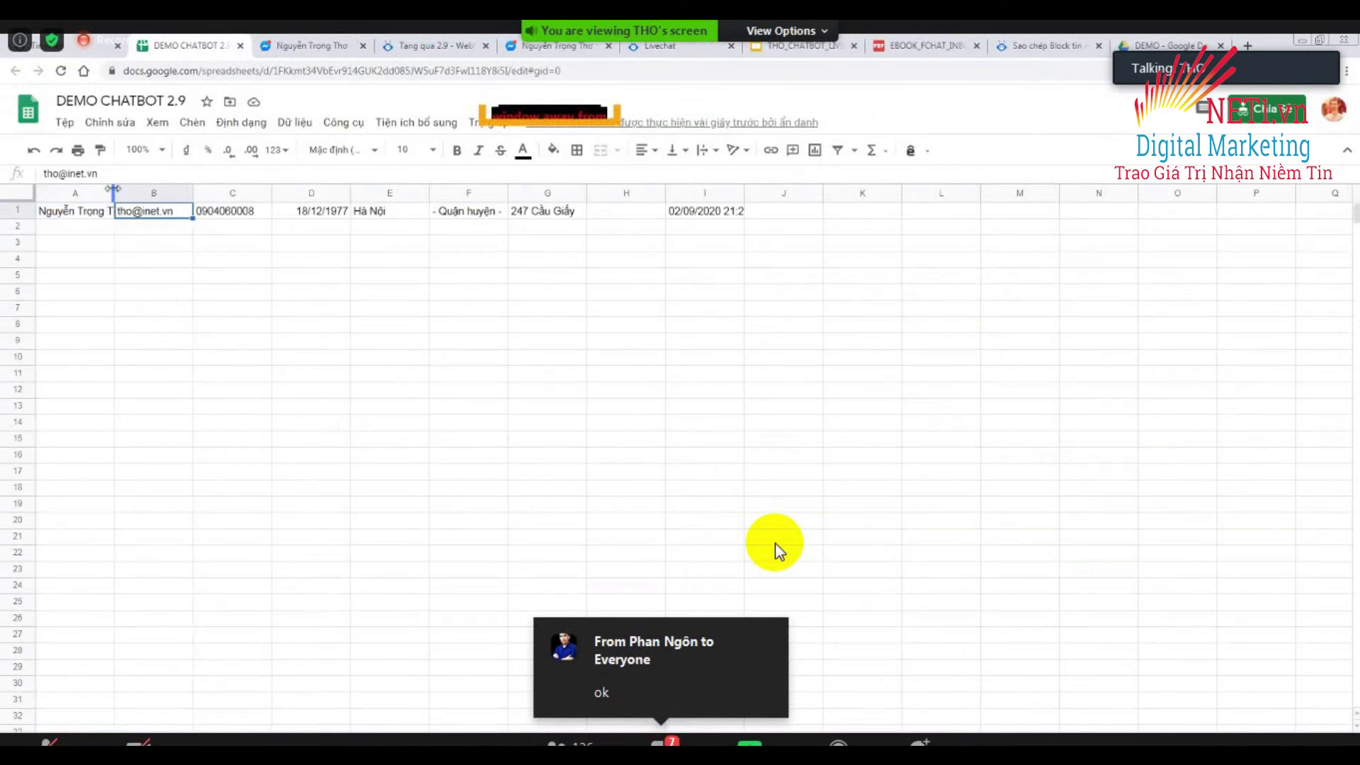
{"action": "left_click_drag", "start_coordinate": [114, 189], "coordinate": [259, 193]}
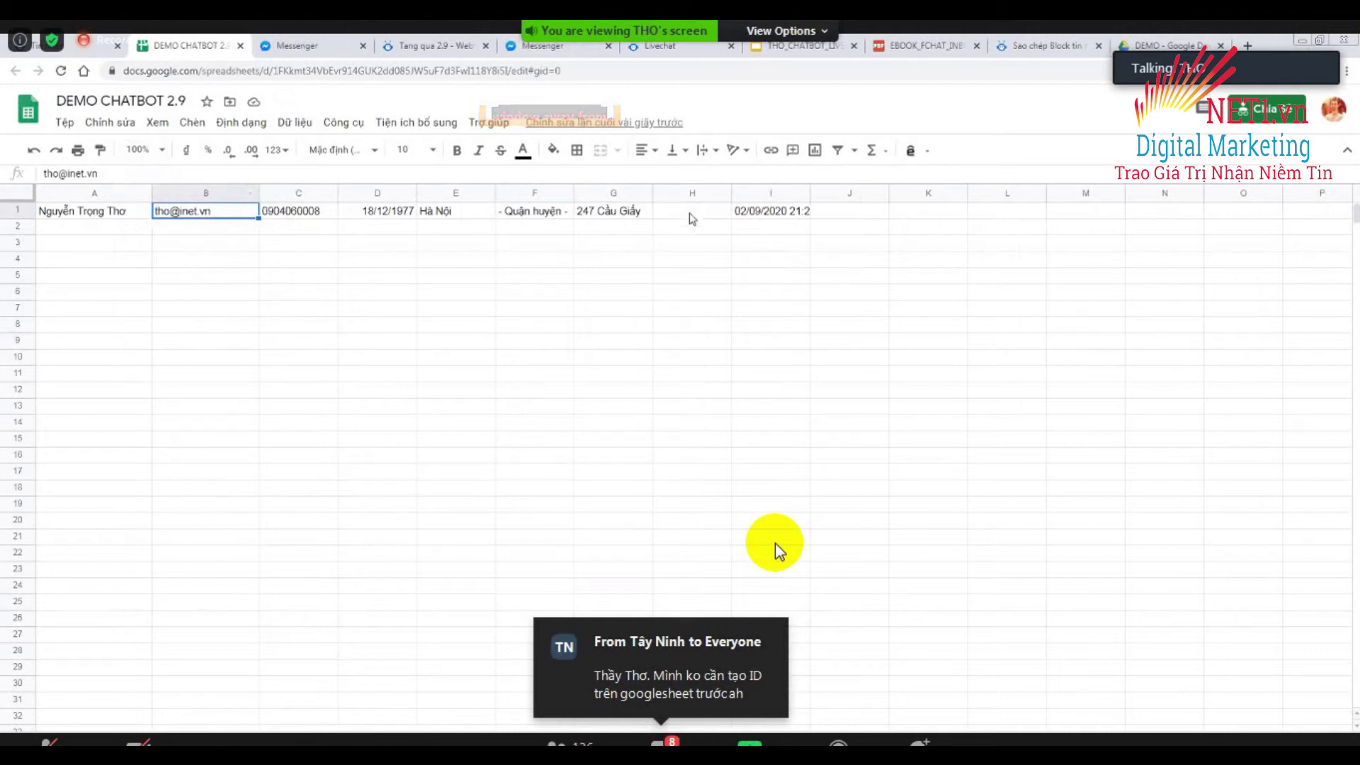
{"action": "key", "text": "ctrl+shift+Tab"}
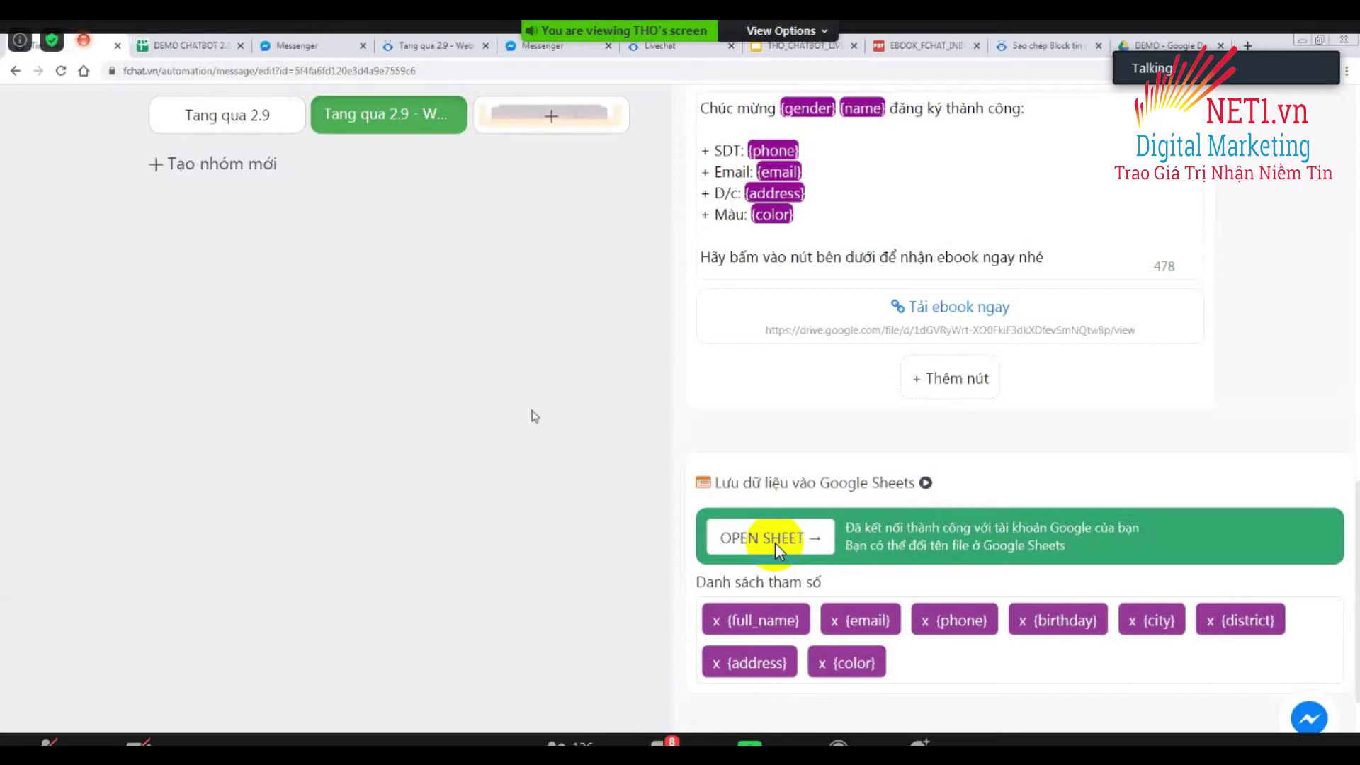
{"action": "scroll", "coordinate": [775, 543], "scroll_direction": "up", "scroll_amount": 8}
{"action": "scroll", "coordinate": [775, 542], "scroll_direction": "down", "scroll_amount": 10}
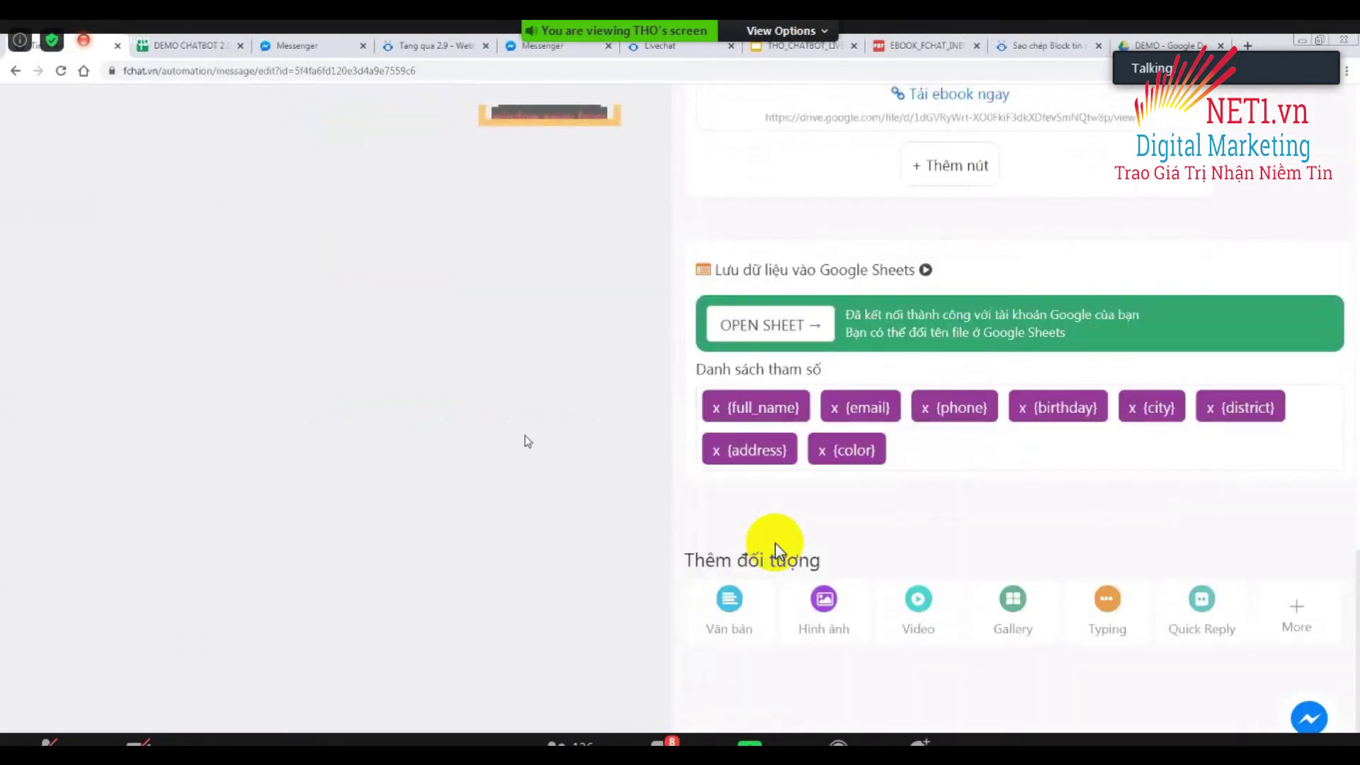
{"action": "scroll", "coordinate": [777, 545], "scroll_direction": "up", "scroll_amount": 4}
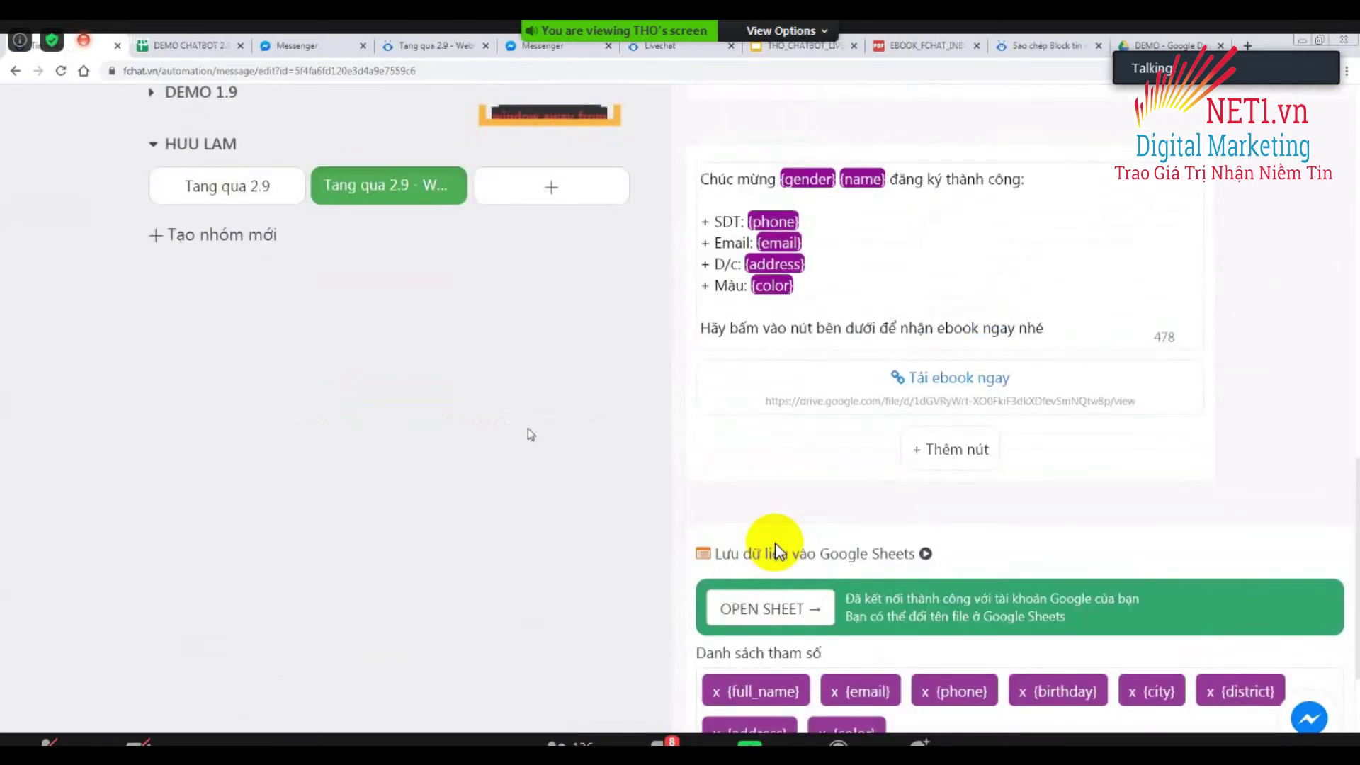
{"action": "scroll", "coordinate": [777, 551], "scroll_direction": "up", "scroll_amount": 9}
{"action": "scroll", "coordinate": [775, 543], "scroll_direction": "up", "scroll_amount": 4}
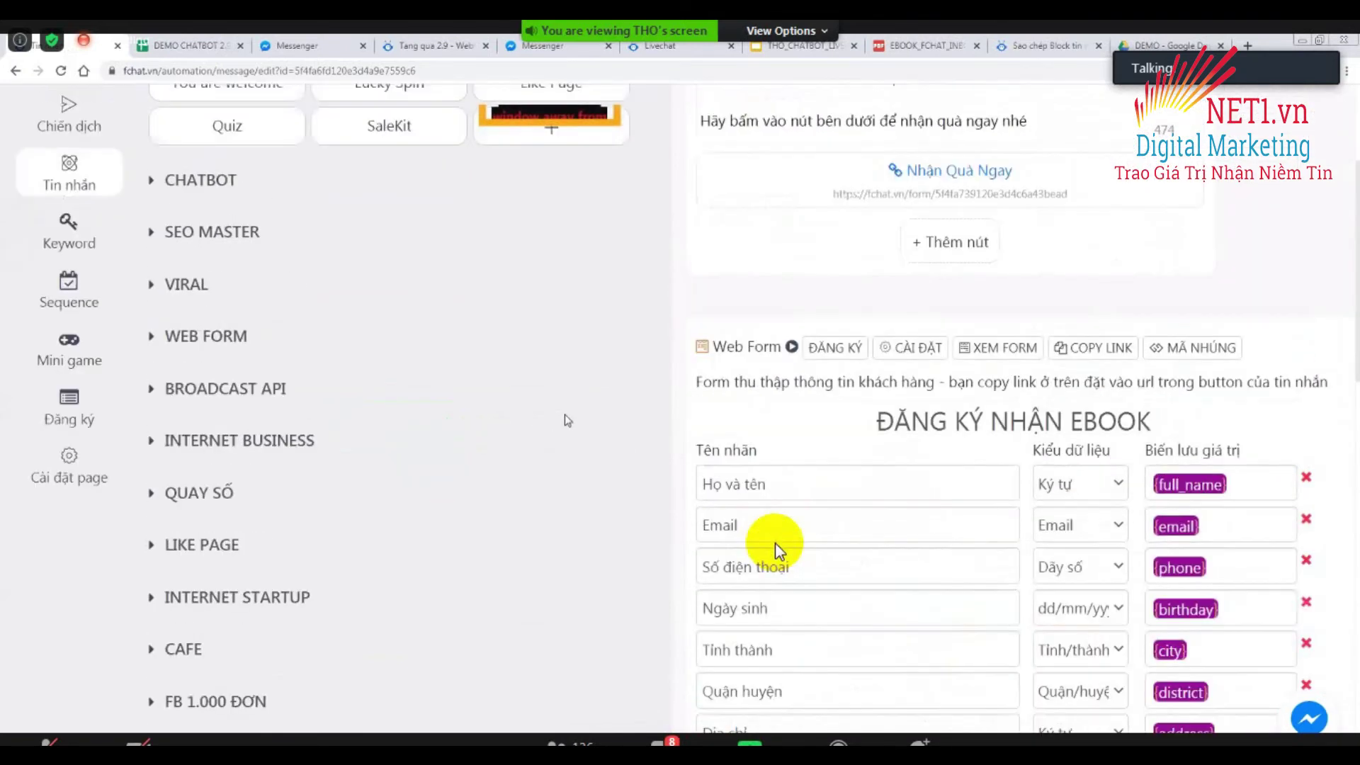
{"action": "scroll", "coordinate": [775, 543], "scroll_direction": "down", "scroll_amount": 6}
{"action": "scroll", "coordinate": [775, 542], "scroll_direction": "down", "scroll_amount": 5}
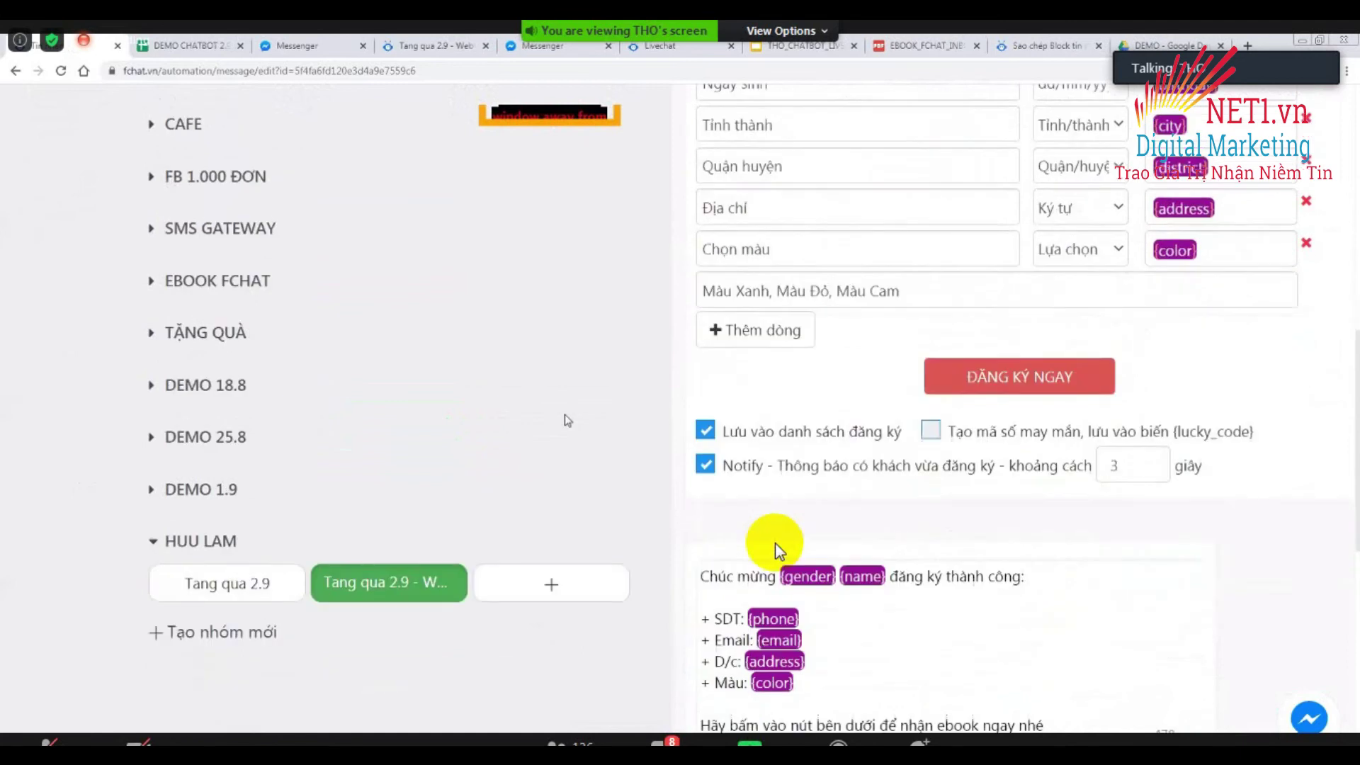
{"action": "scroll", "coordinate": [775, 542], "scroll_direction": "down", "scroll_amount": 1}
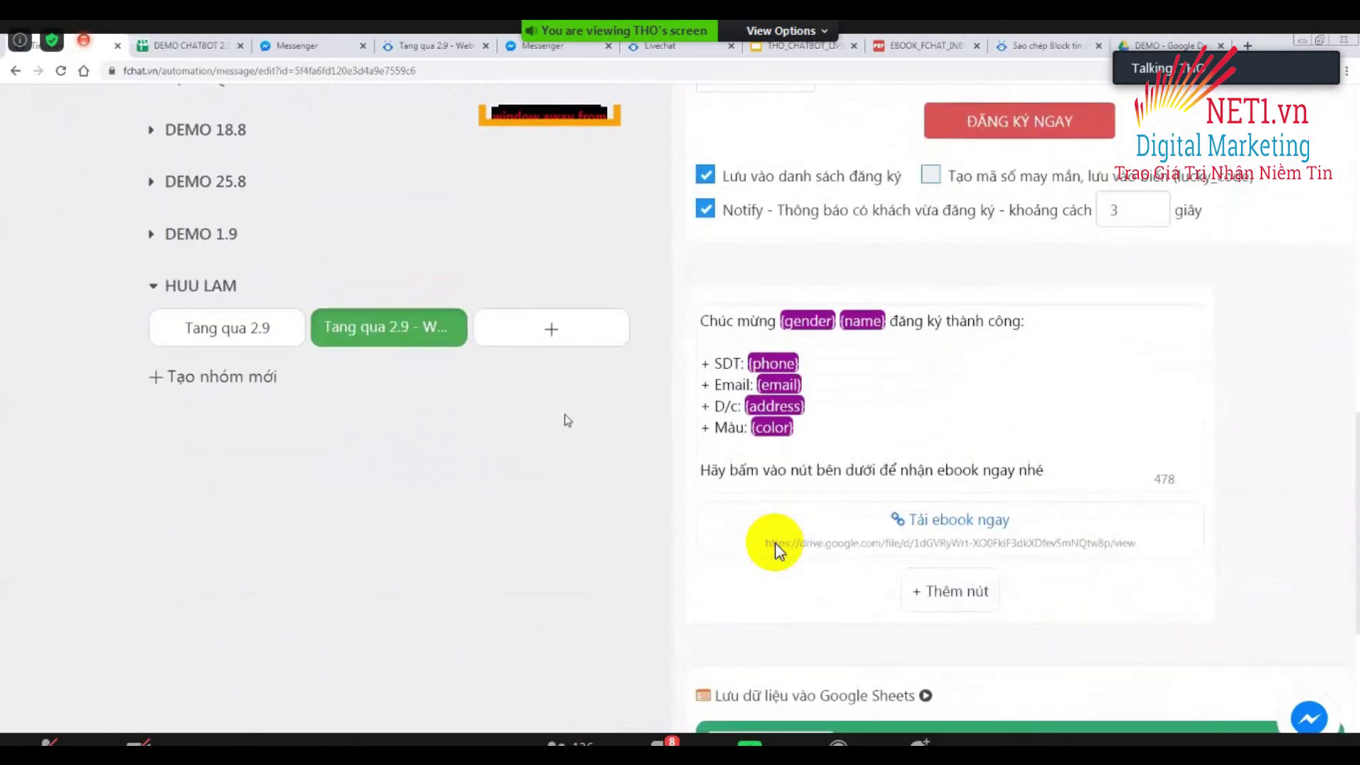
{"action": "scroll", "coordinate": [775, 543], "scroll_direction": "down", "scroll_amount": 3}
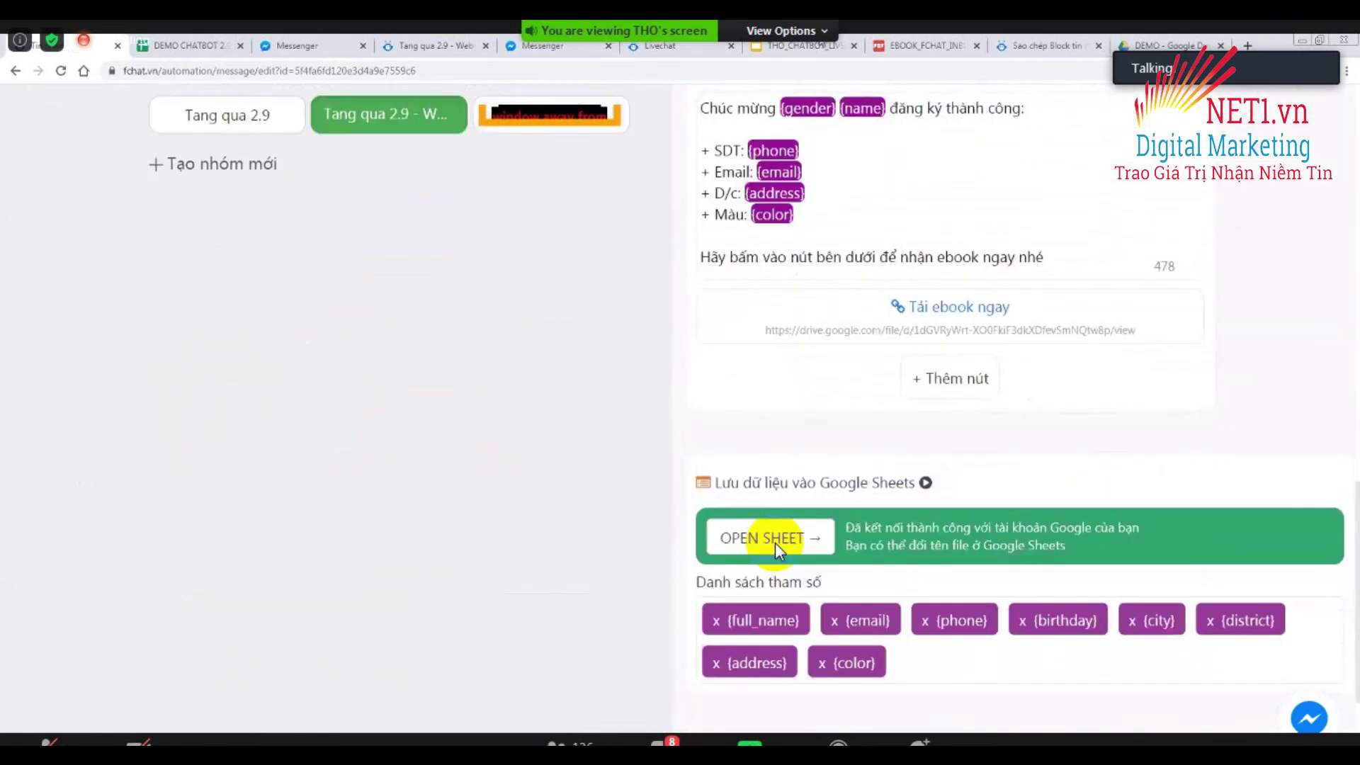
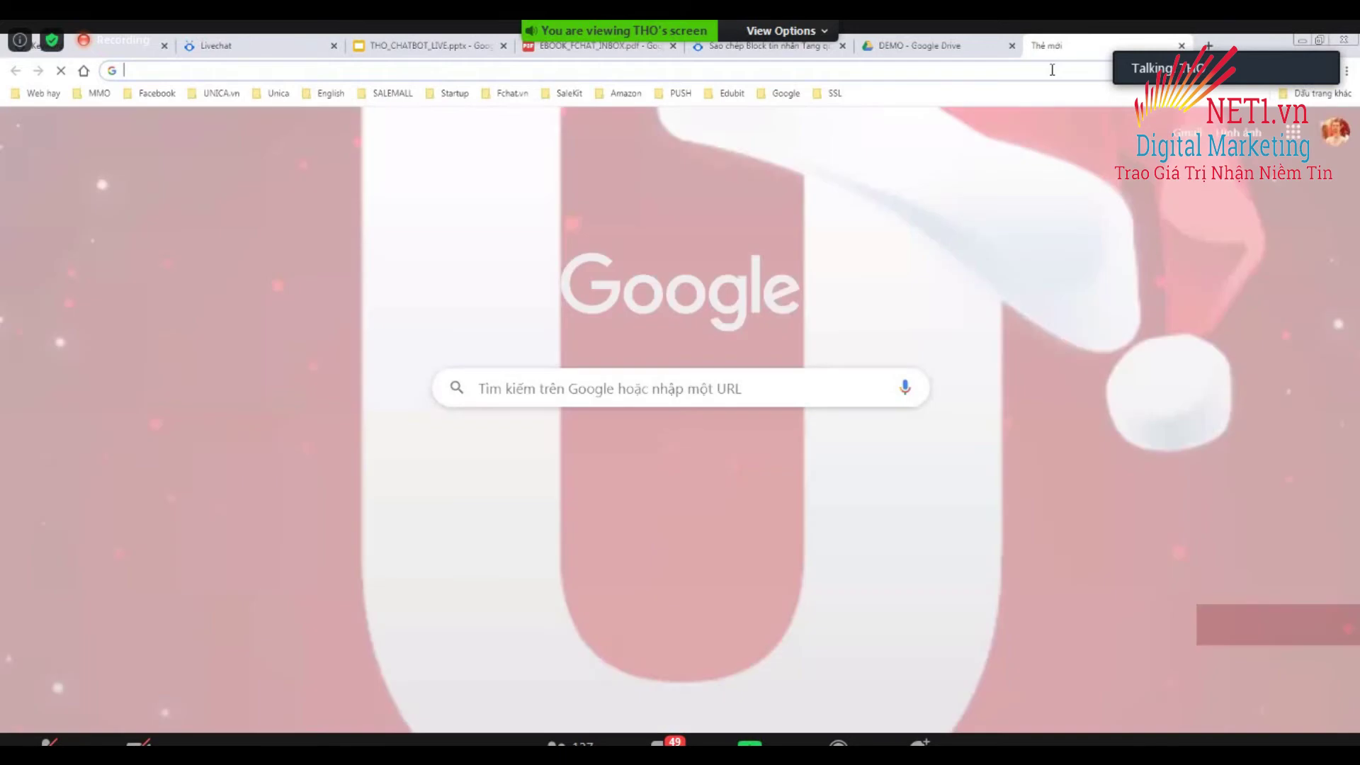
Load the Facebook page, scroll to the Demo Auto Reply + Auto Inbox post, then return to Fchat's keyword rules.
{"action": "type", "text": "facebook.com/messages"}
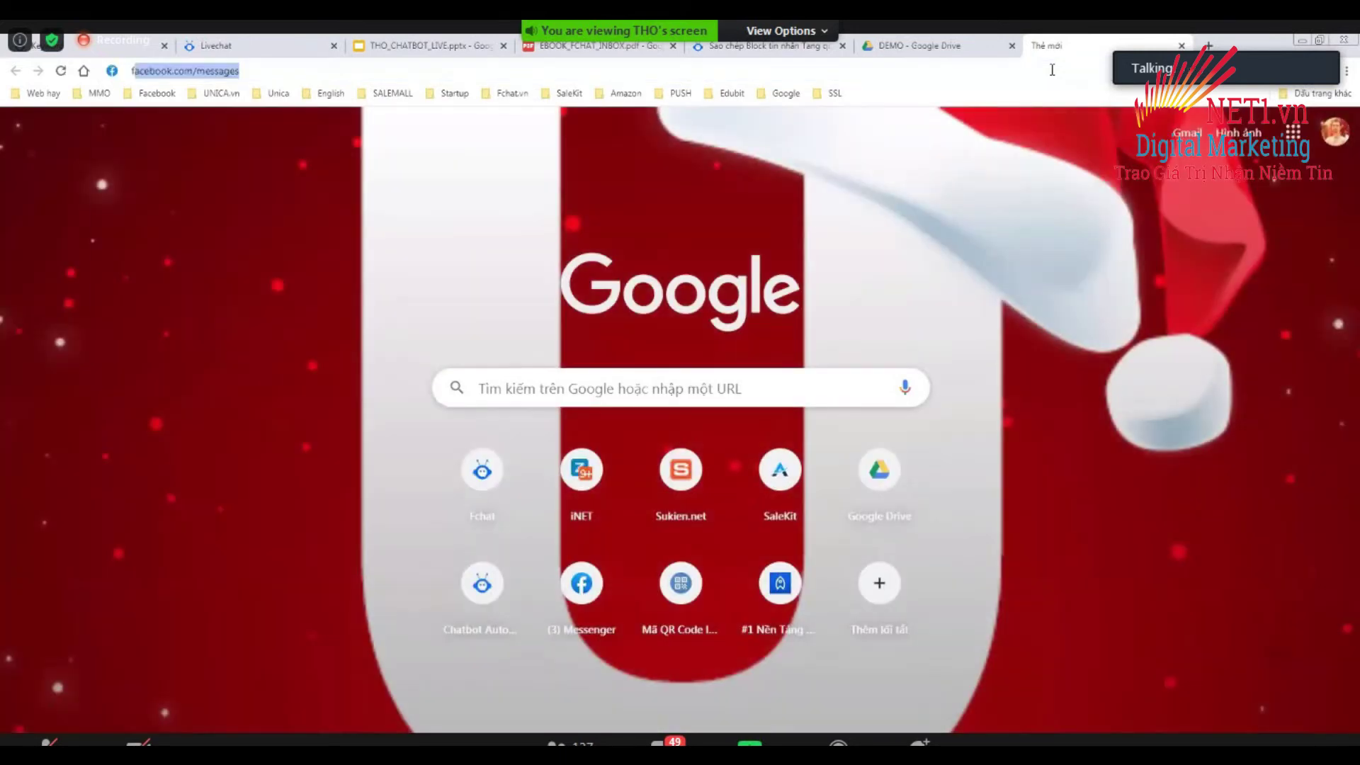
{"action": "key", "text": "Down"}
{"action": "key", "text": "Down"}
{"action": "key", "text": "Down"}
{"action": "key", "text": "Down"}
{"action": "key", "text": "Return"}
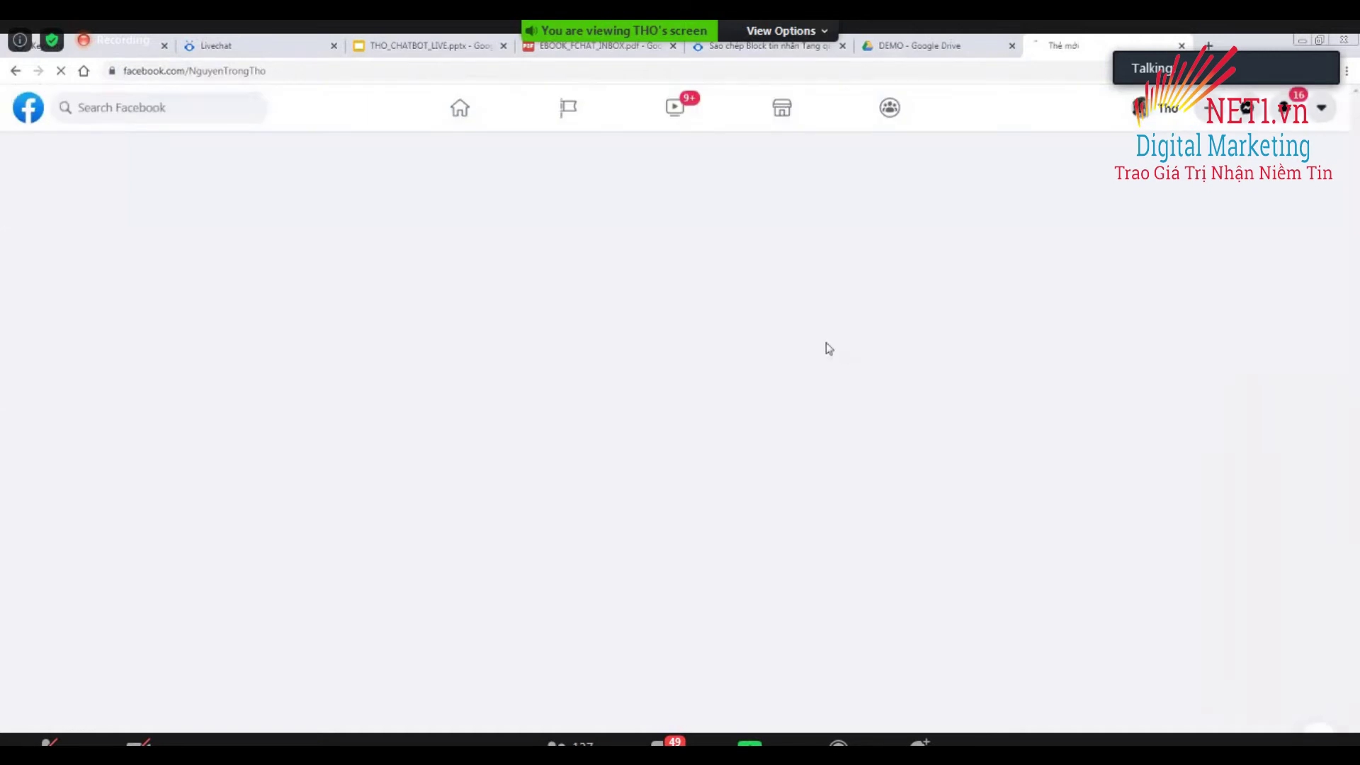
{"action": "scroll", "coordinate": [958, 416], "scroll_direction": "down", "scroll_amount": 3}
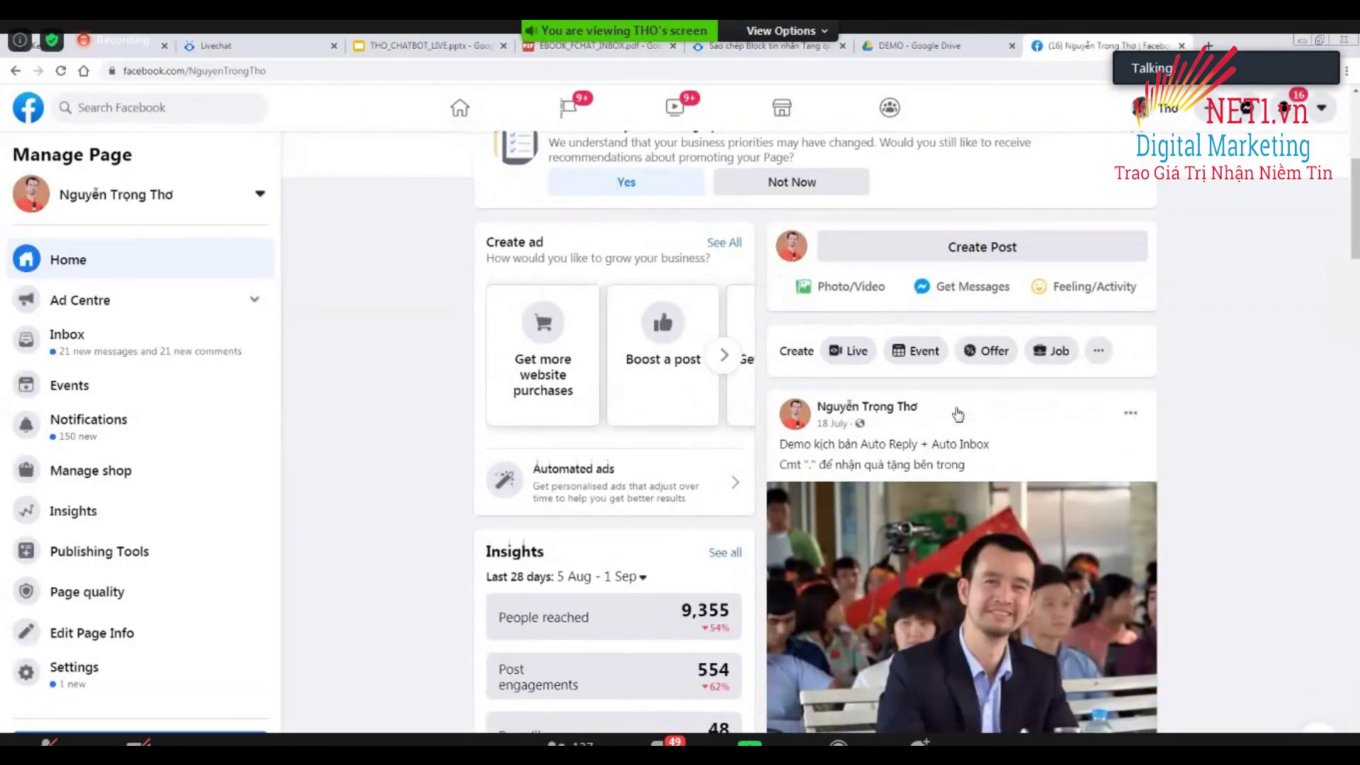
{"action": "scroll", "coordinate": [958, 416], "scroll_direction": "down", "scroll_amount": 2}
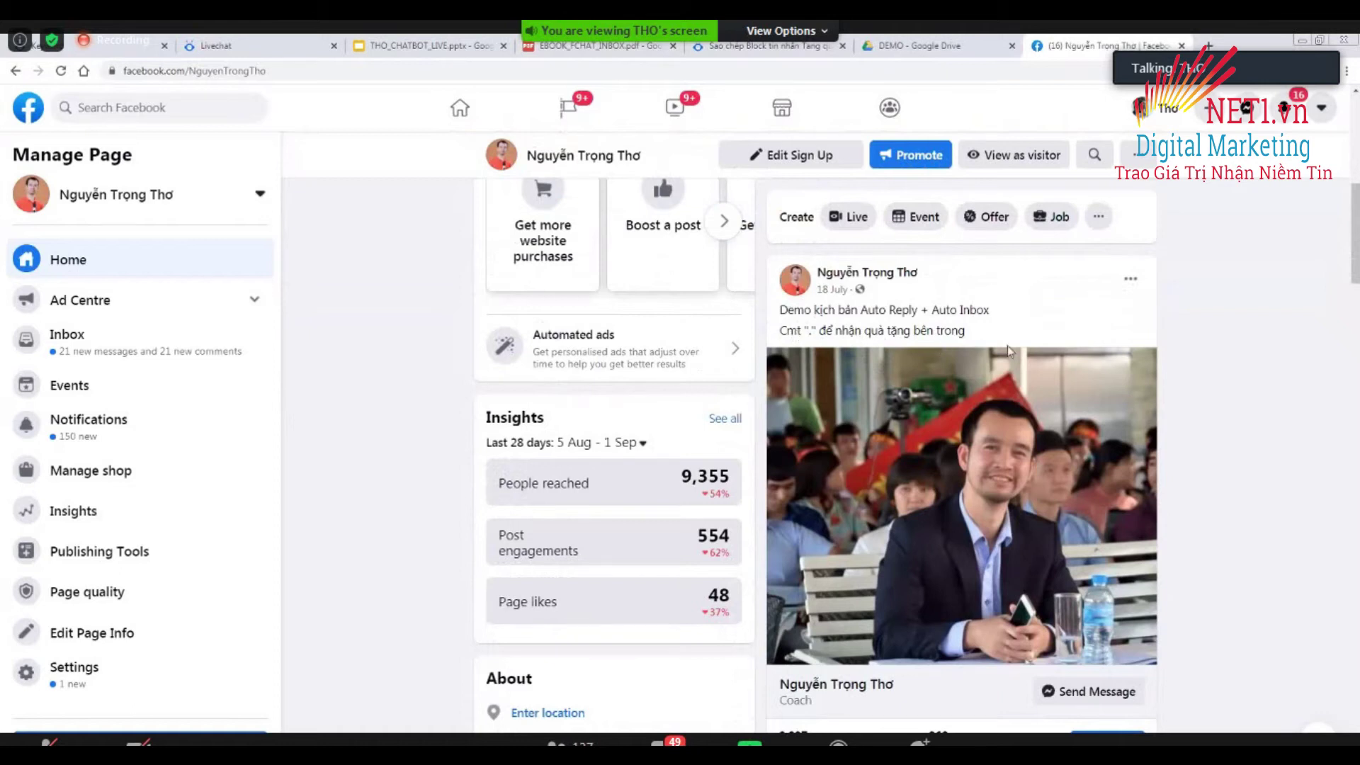
{"action": "scroll", "coordinate": [950, 580], "scroll_direction": "down", "scroll_amount": 3}
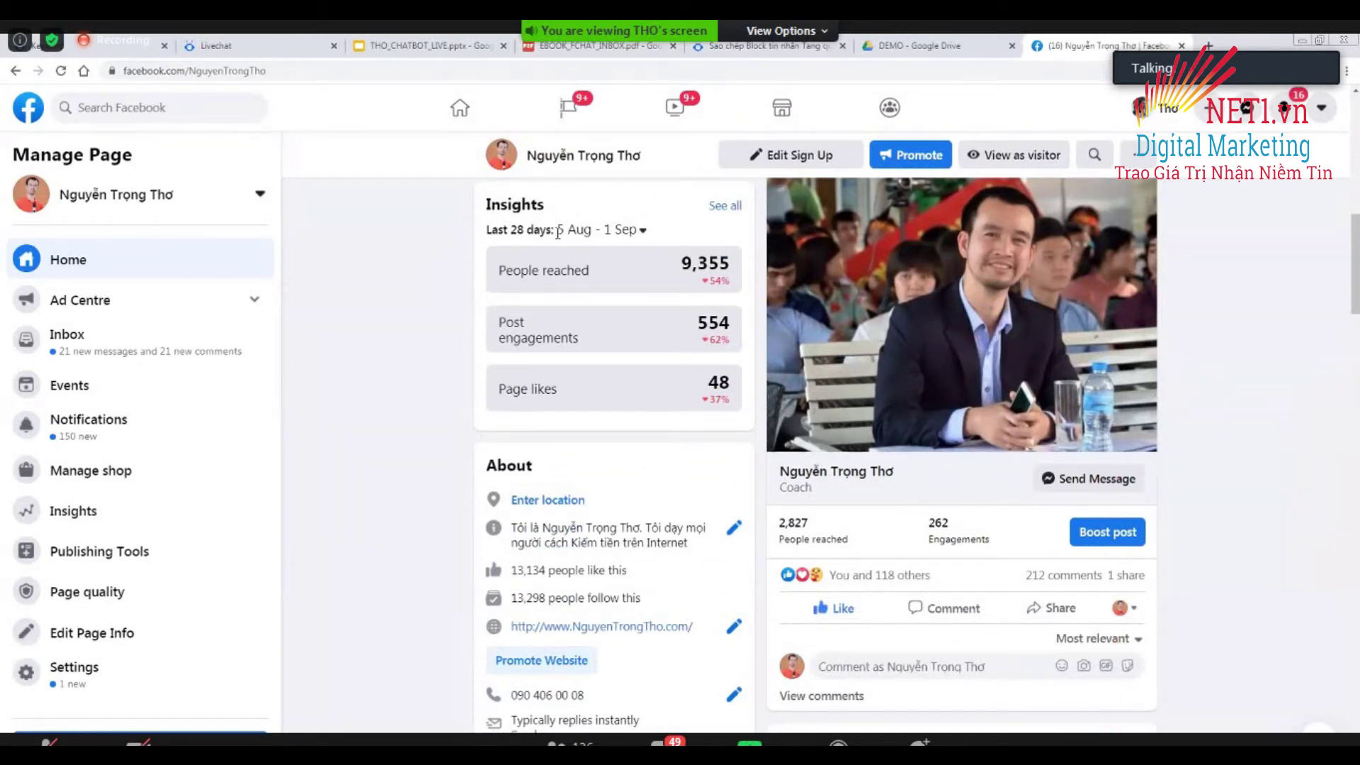
{"action": "left_click", "coordinate": [100, 48]}
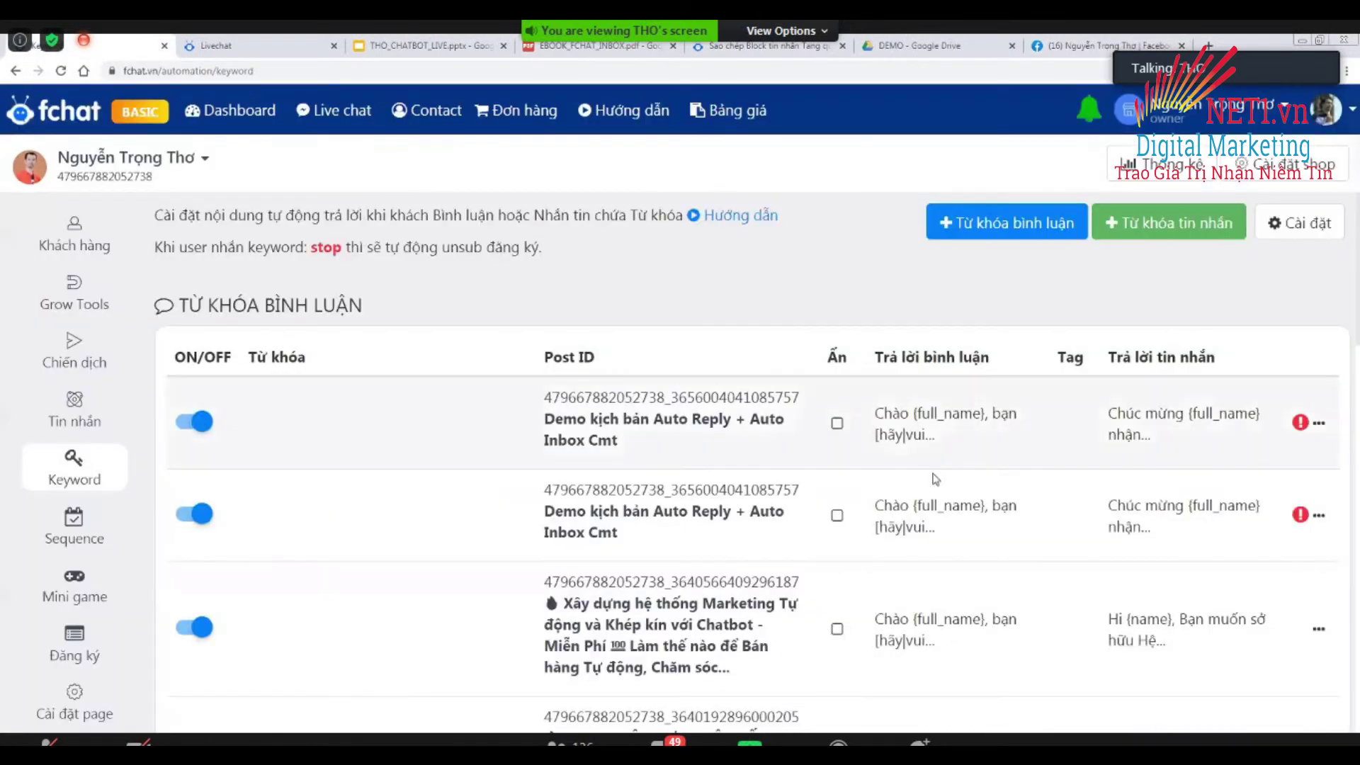
Open the first rule's options, cancel the Xóa deletion prompt, and open the rule for editing.
{"action": "left_click", "coordinate": [1319, 425]}
{"action": "left_click", "coordinate": [1287, 522]}
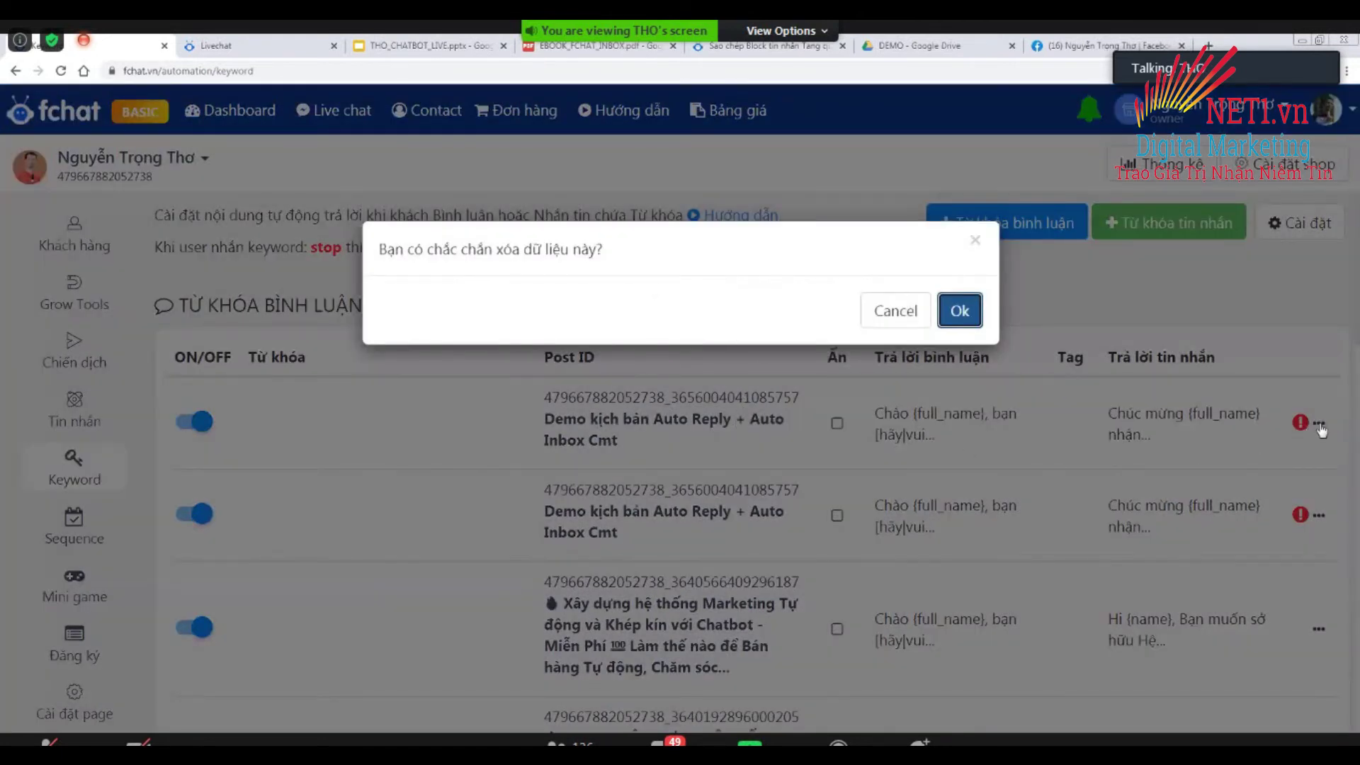
{"action": "left_click", "coordinate": [1225, 471]}
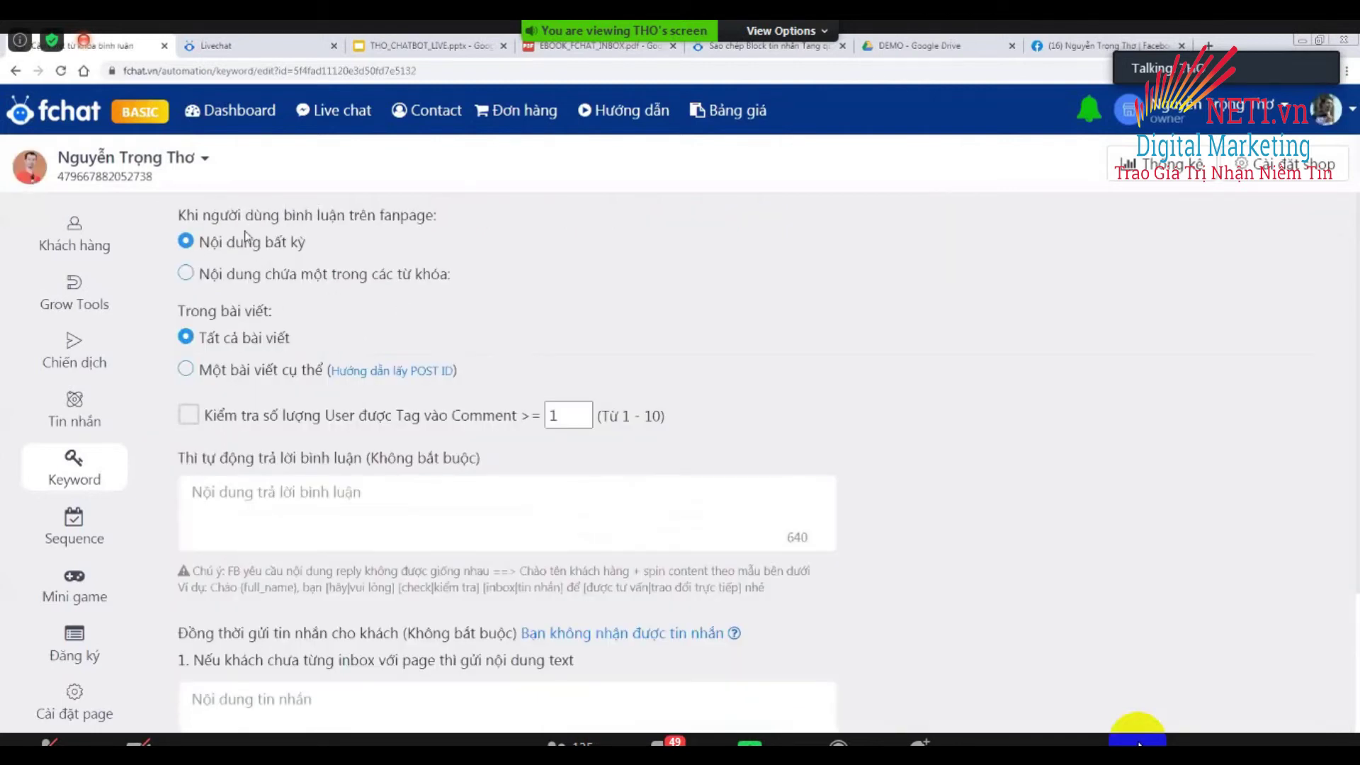
{"action": "key", "text": "ctrl+plus"}
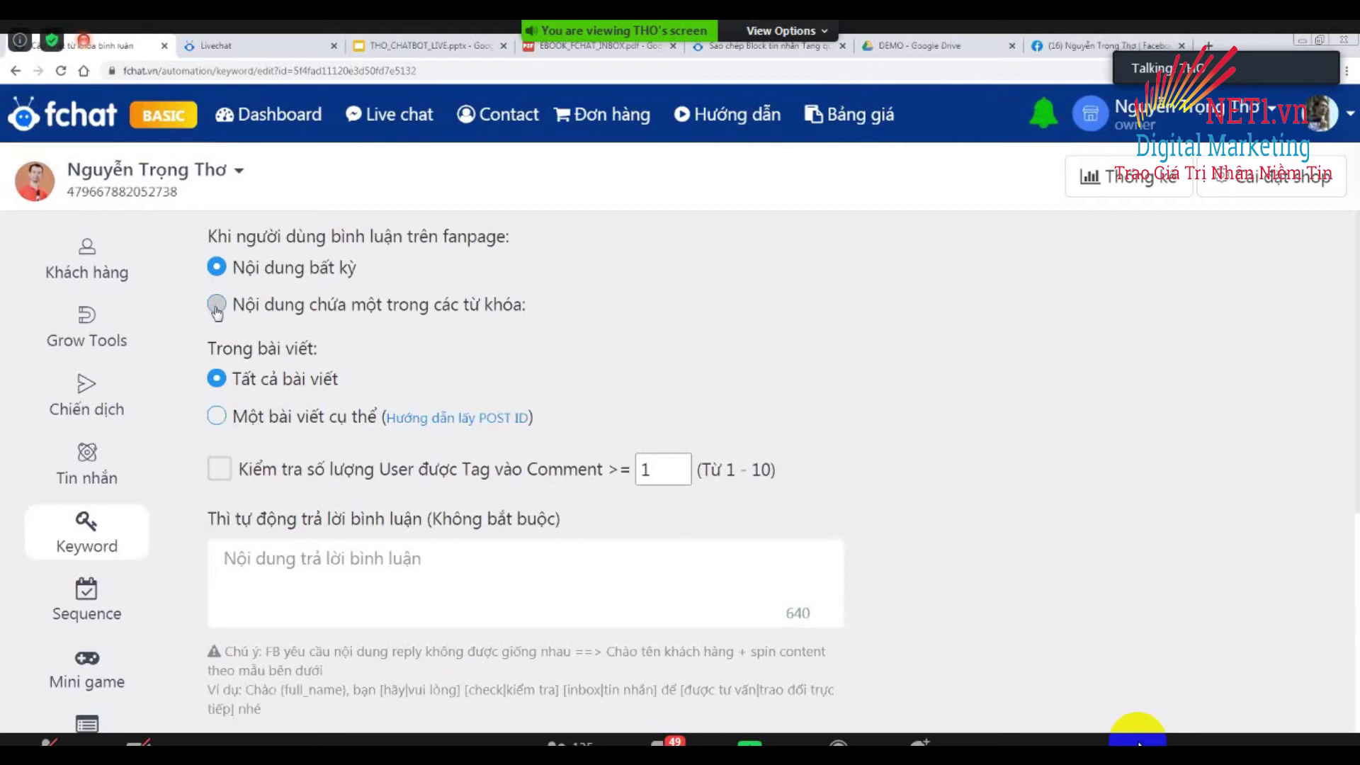
{"action": "left_click", "coordinate": [217, 306]}
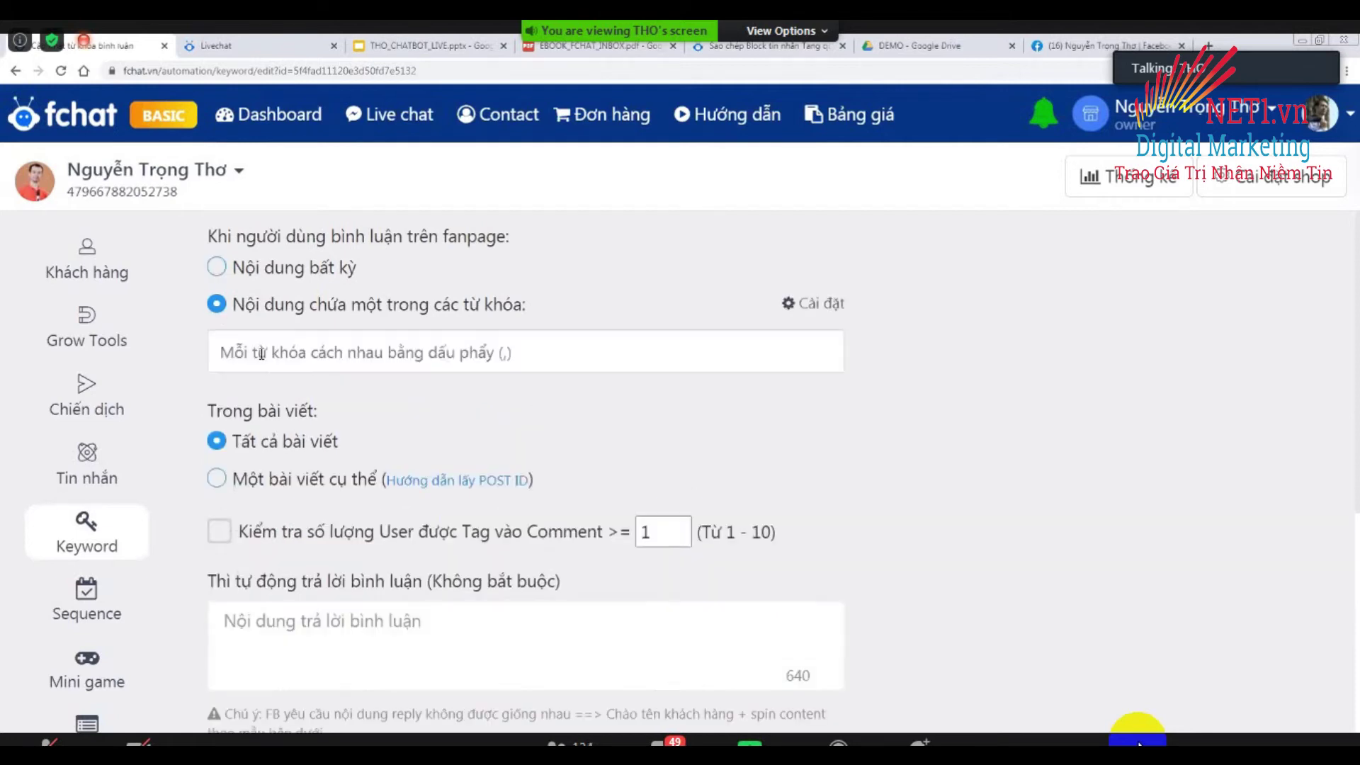
{"action": "type", "text": "bi"}
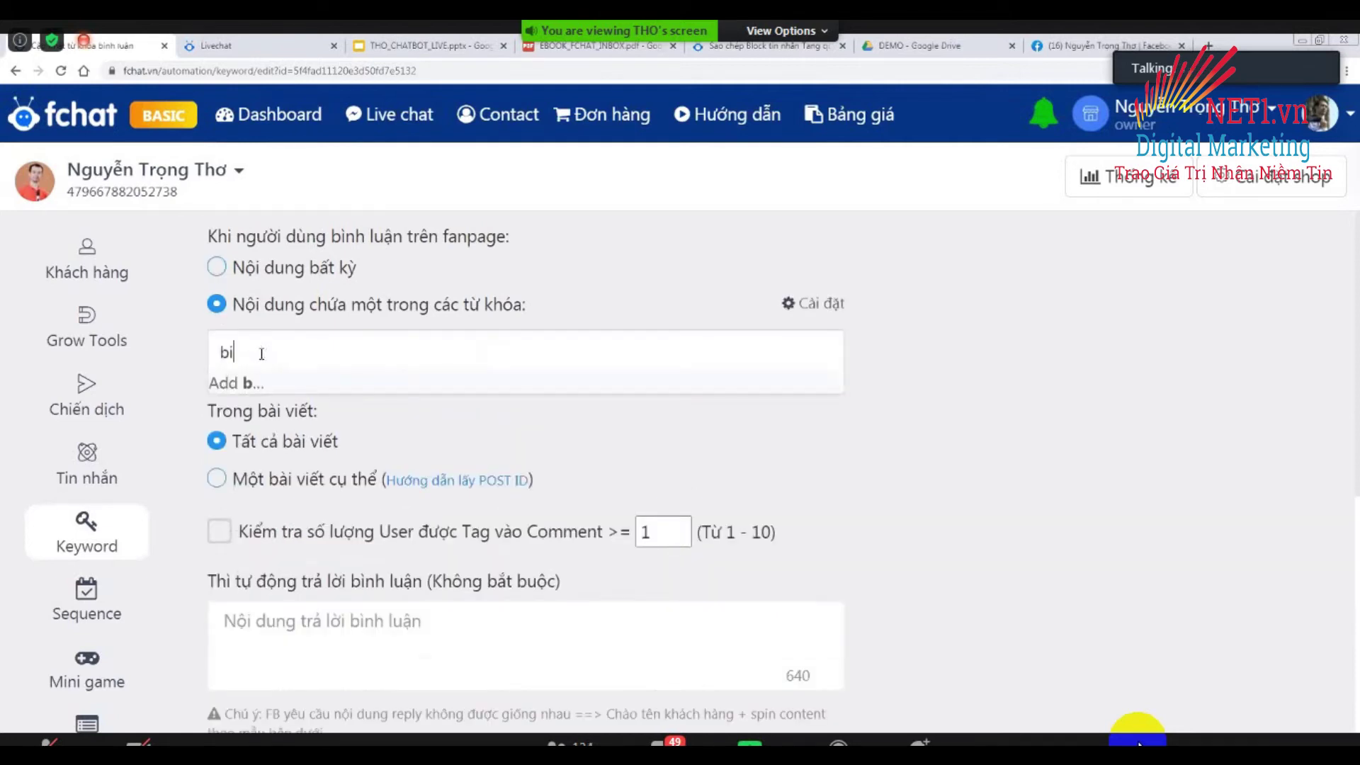
{"action": "type", "text": "áo giá"}
{"action": "key", "text": "Return"}
{"action": "type", "text": "bao gia"}
{"action": "key", "text": "Return"}
{"action": "type", "text": "b"}
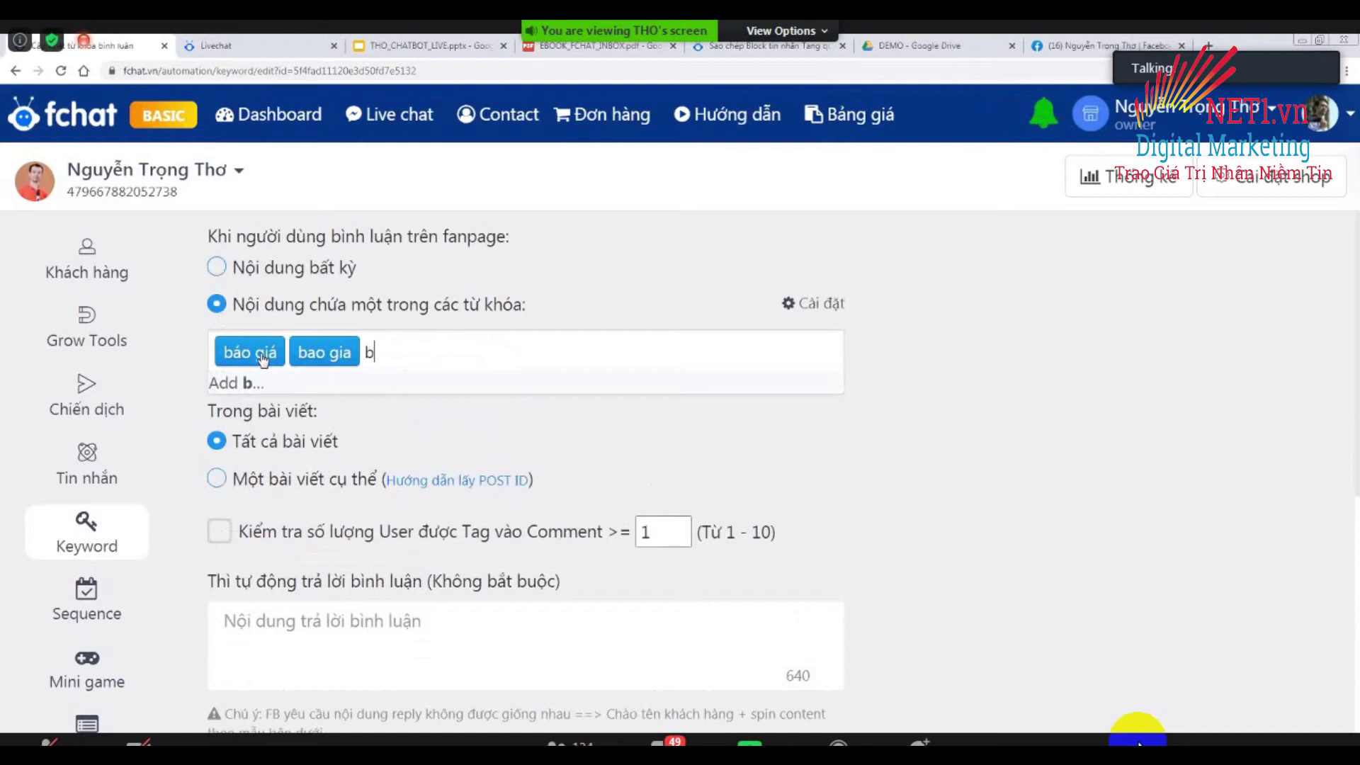
{"action": "type", "text": "g"}
{"action": "key", "text": "Return"}
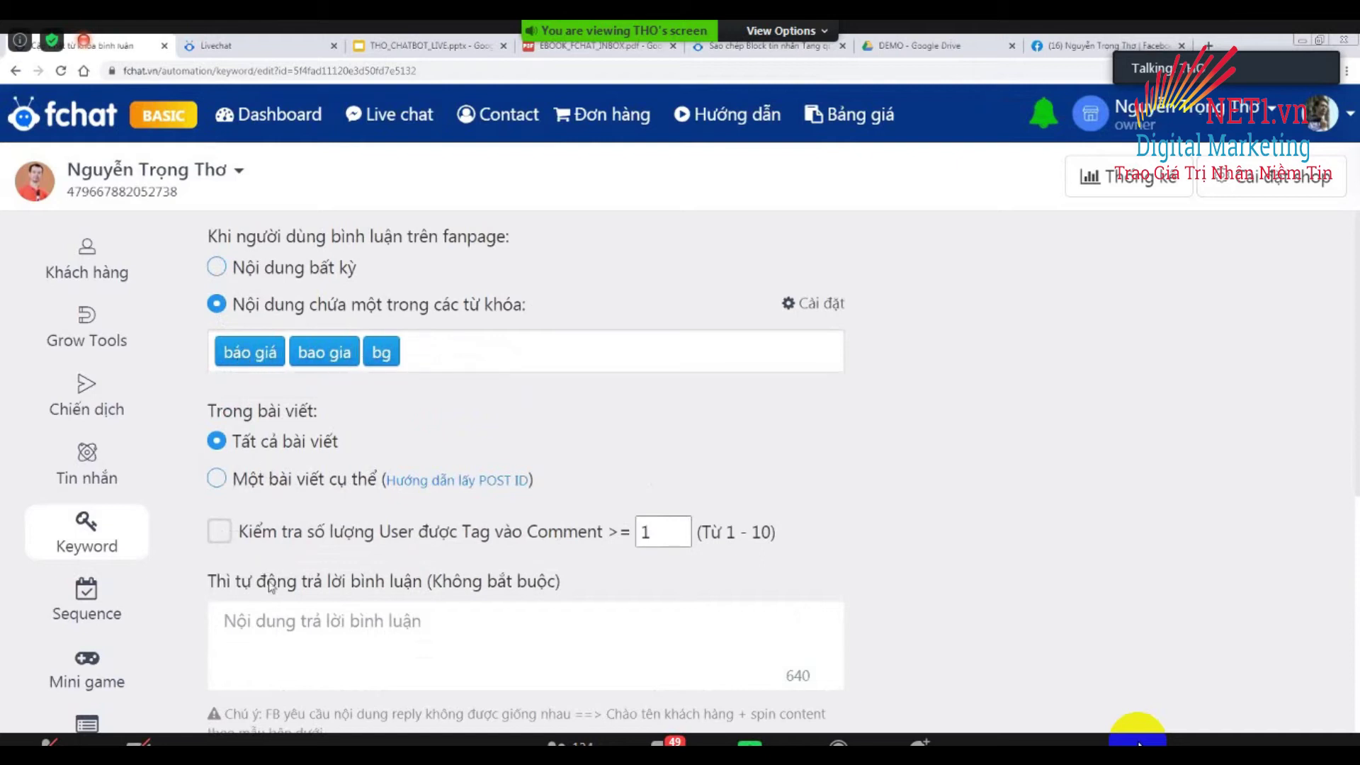
{"action": "left_click", "coordinate": [217, 269]}
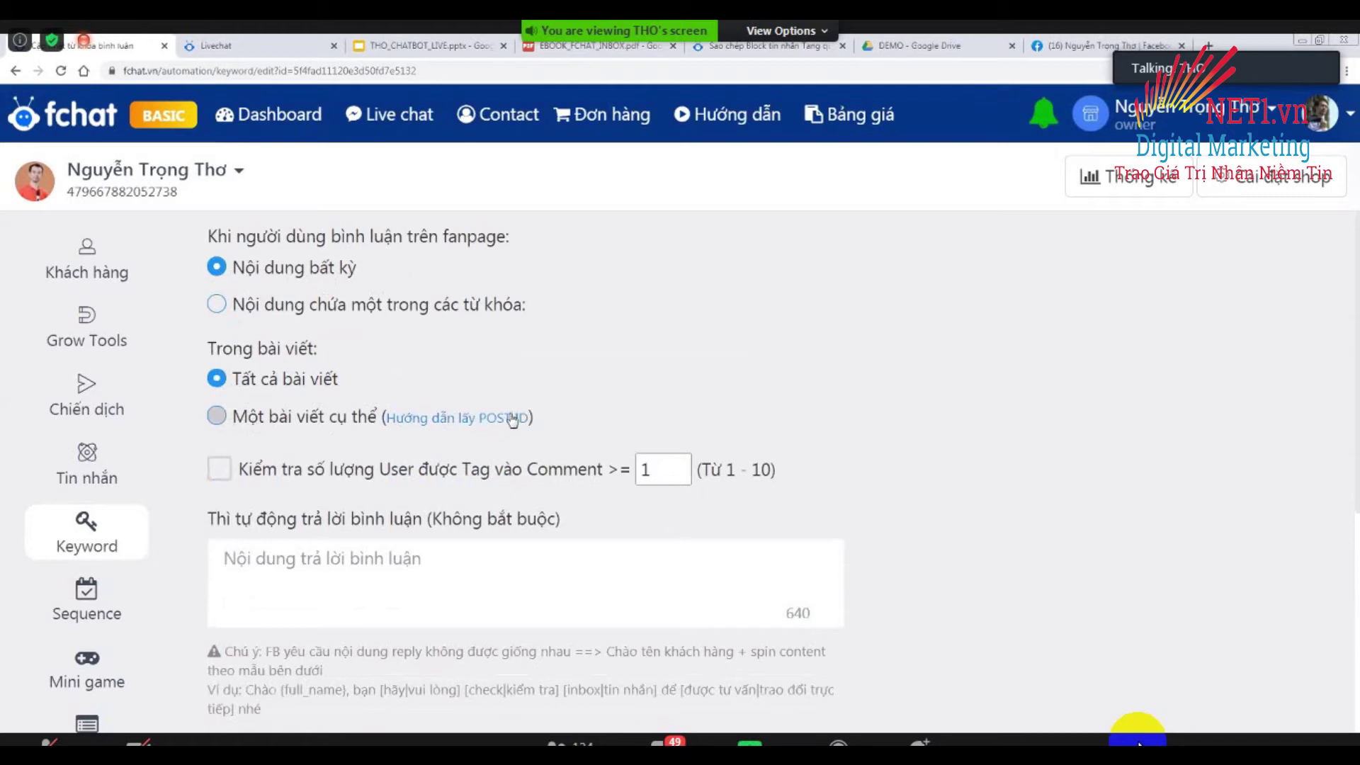
Limit the rule to 'Một bài viết cụ thể' and pick the Demo Auto Reply + Auto Inbox post.
{"action": "left_click", "coordinate": [222, 421]}
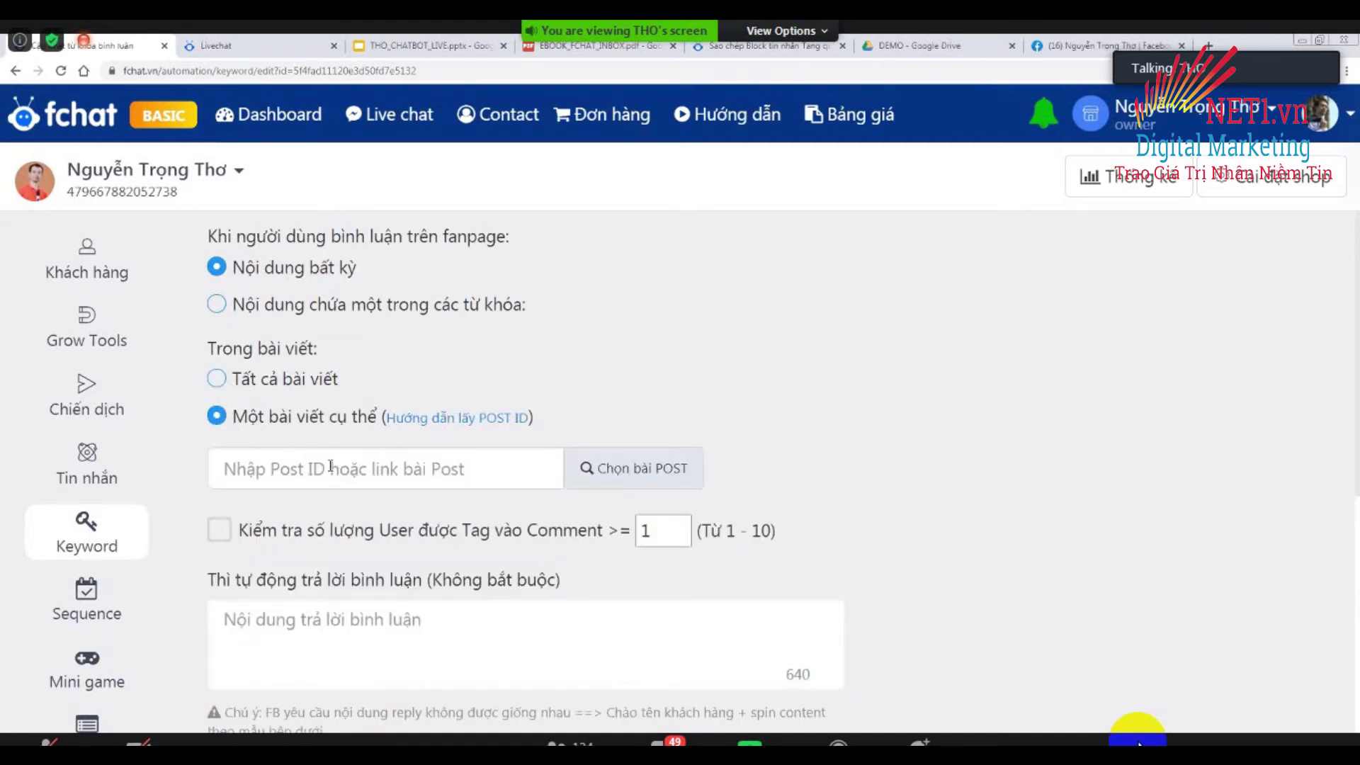
{"action": "scroll", "coordinate": [331, 468], "scroll_direction": "down", "scroll_amount": 2}
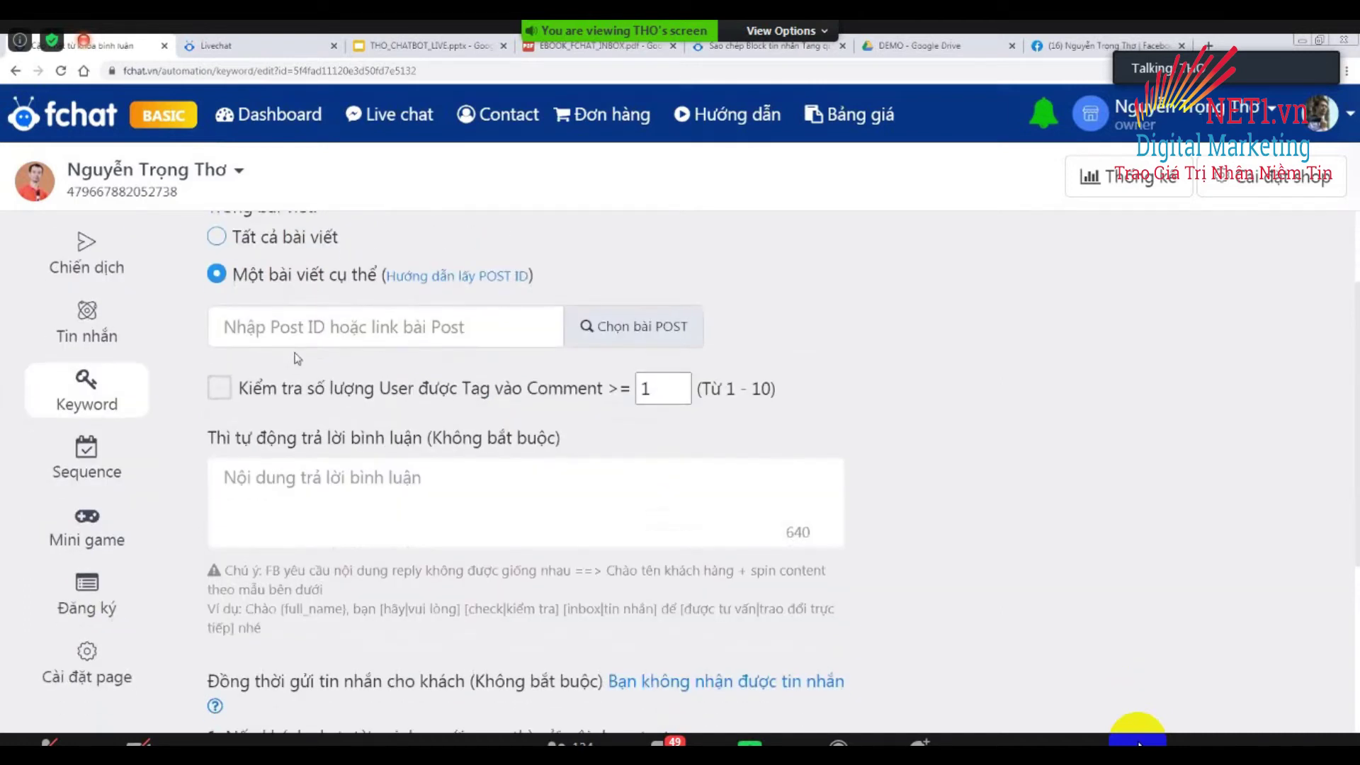
{"action": "scroll", "coordinate": [298, 358], "scroll_direction": "up", "scroll_amount": 1}
{"action": "left_click", "coordinate": [621, 400]}
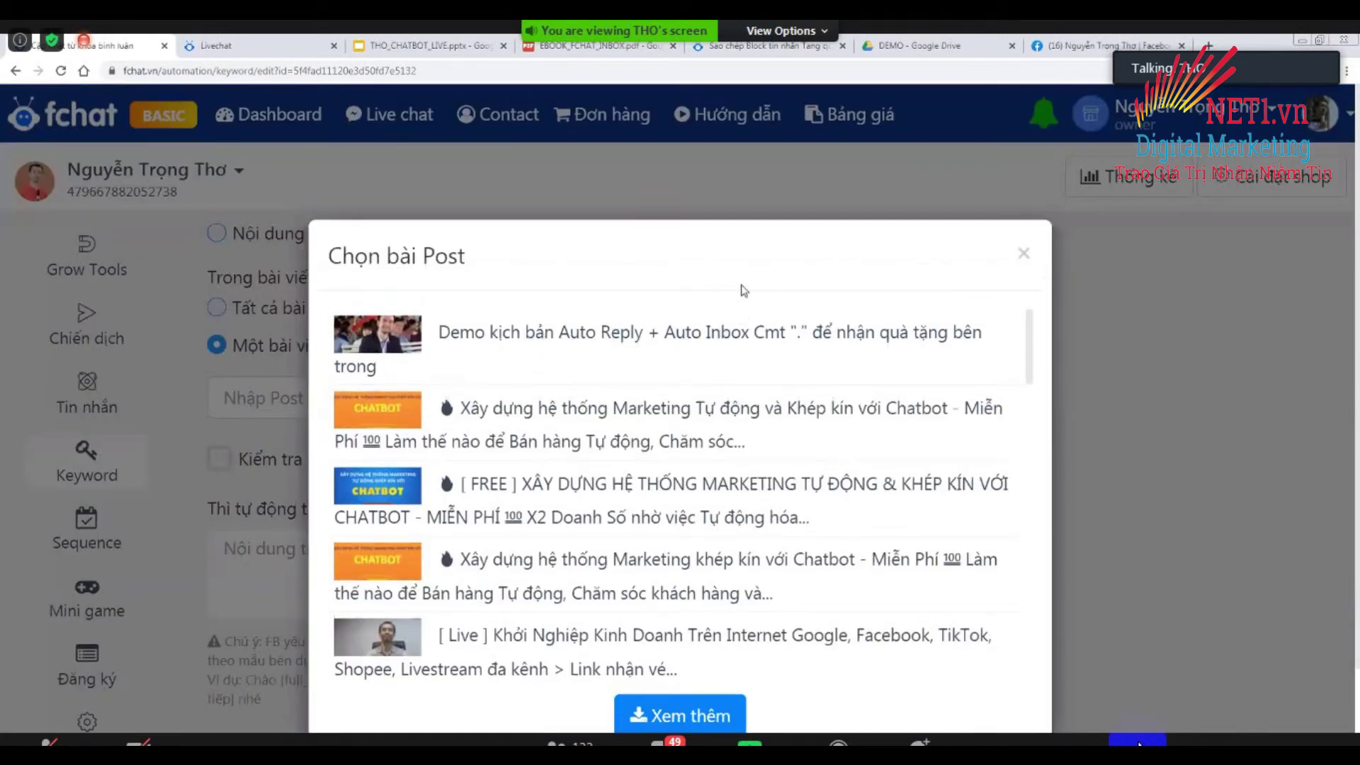
{"action": "left_click", "coordinate": [429, 392]}
{"action": "left_click_drag", "start_coordinate": [522, 398], "coordinate": [232, 398]}
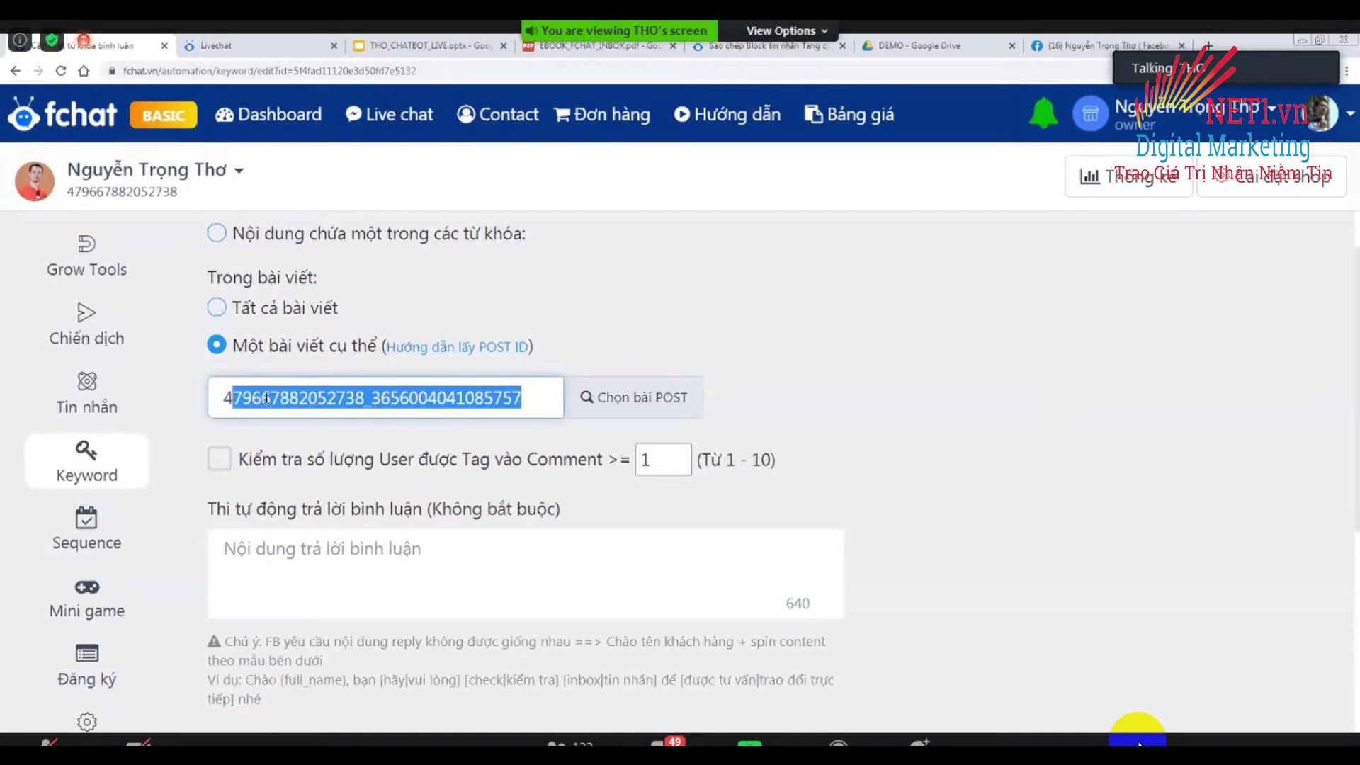
{"action": "left_click", "coordinate": [263, 398]}
{"action": "key", "text": "Right"}
{"action": "key", "text": "Right"}
{"action": "key", "text": "Right"}
{"action": "key", "text": "Right"}
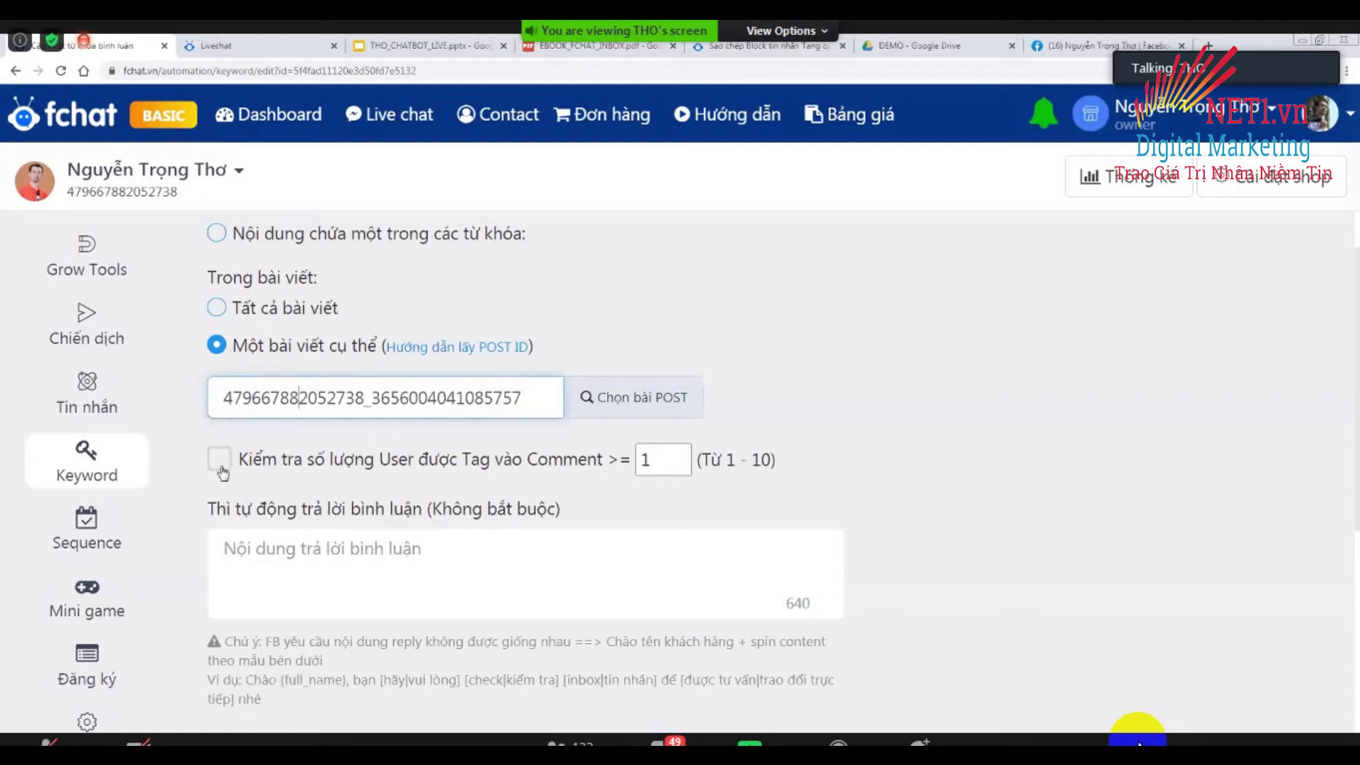
Set the tagged-user count to 3 but leave the tag requirement unchecked.
{"action": "left_click", "coordinate": [312, 462]}
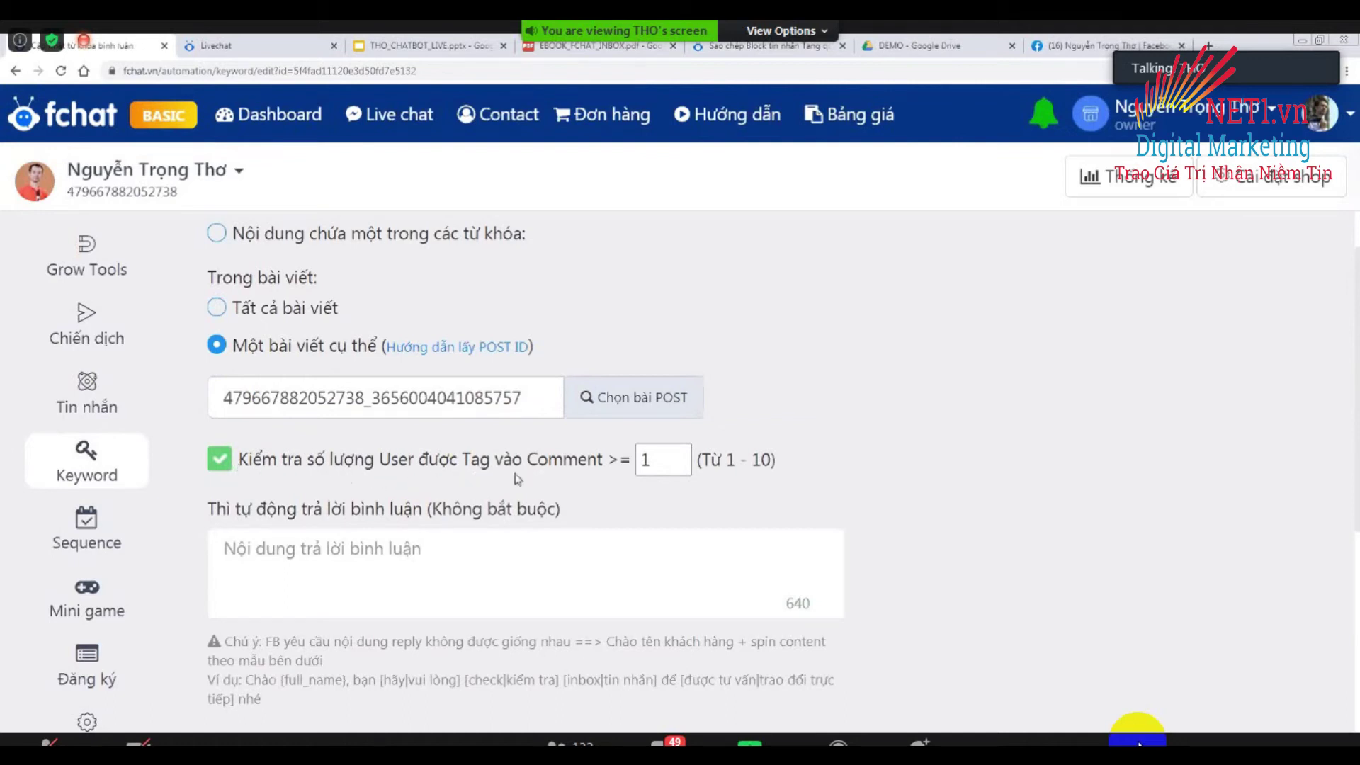
{"action": "left_click", "coordinate": [678, 454]}
{"action": "left_click", "coordinate": [677, 454]}
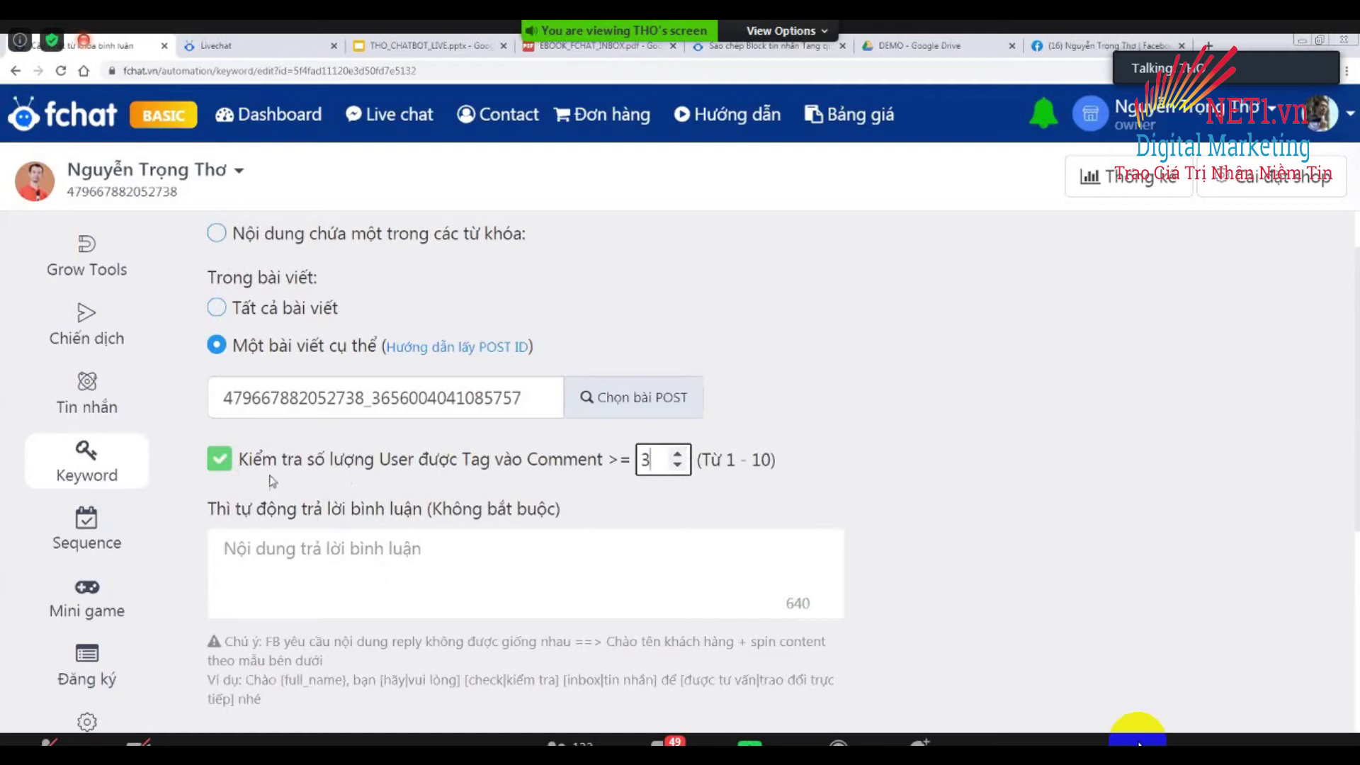
{"action": "left_click", "coordinate": [218, 468]}
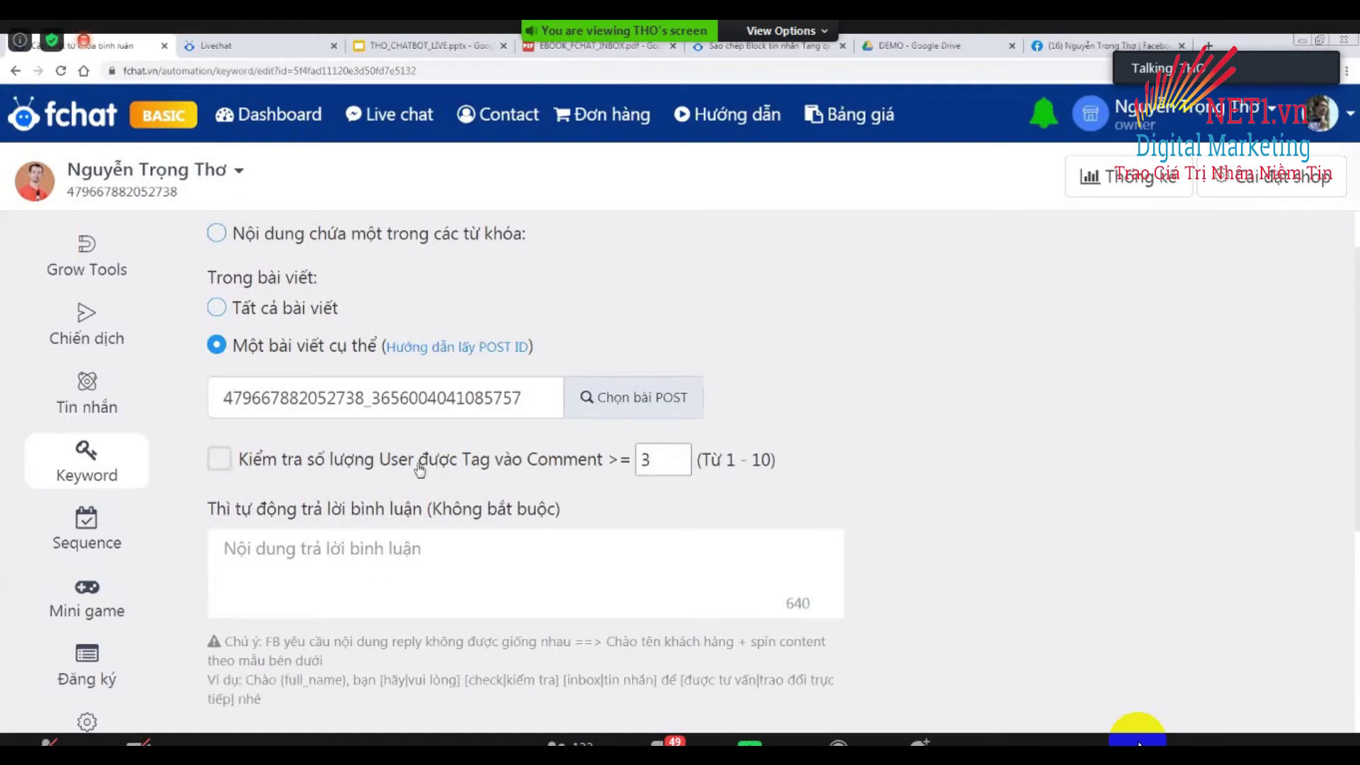
Paste the sample greeting 'Chào {full_name}, bạn [hãy|vui lòng]… nhé' as the comment reply and add a new line.
{"action": "scroll", "coordinate": [441, 443], "scroll_direction": "down", "scroll_amount": 2}
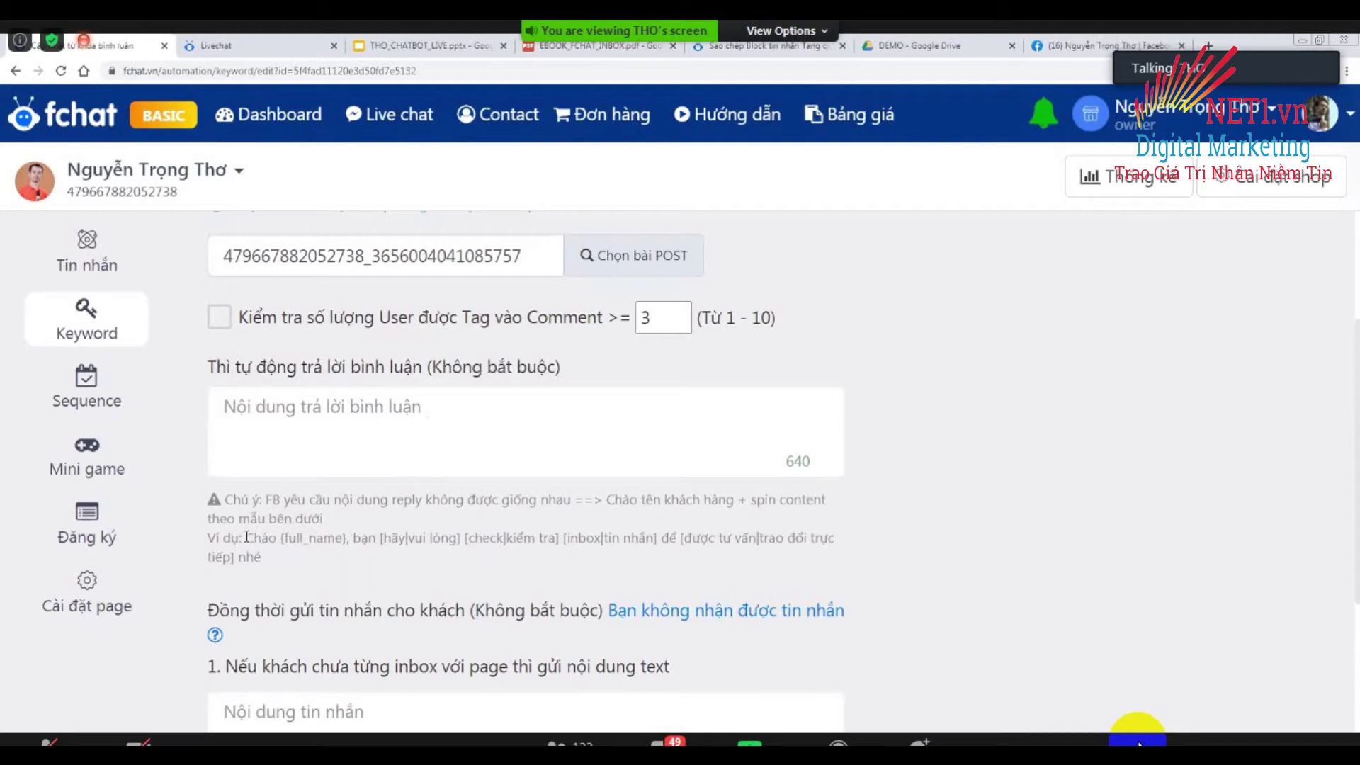
{"action": "left_click_drag", "start_coordinate": [246, 537], "coordinate": [267, 556]}
{"action": "key", "text": "ctrl+c"}
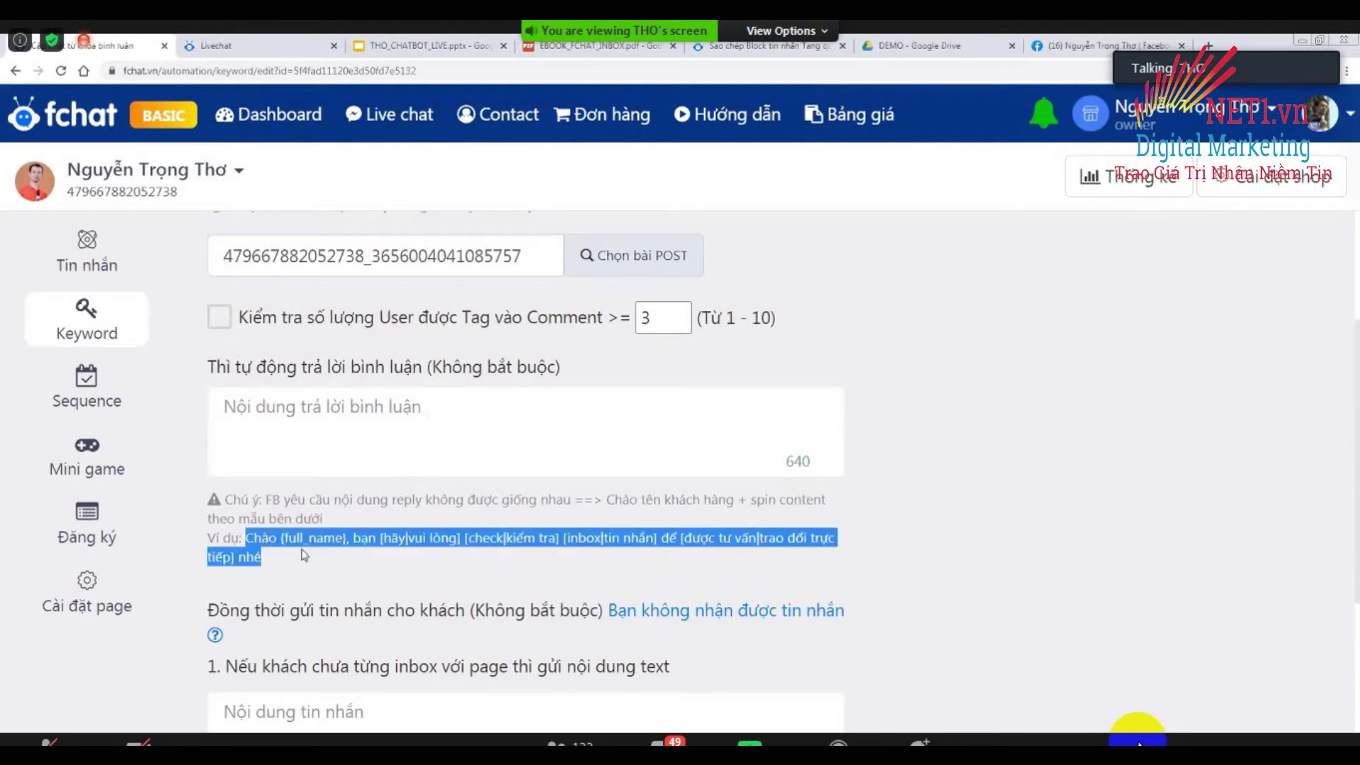
{"action": "right_click", "coordinate": [321, 419]}
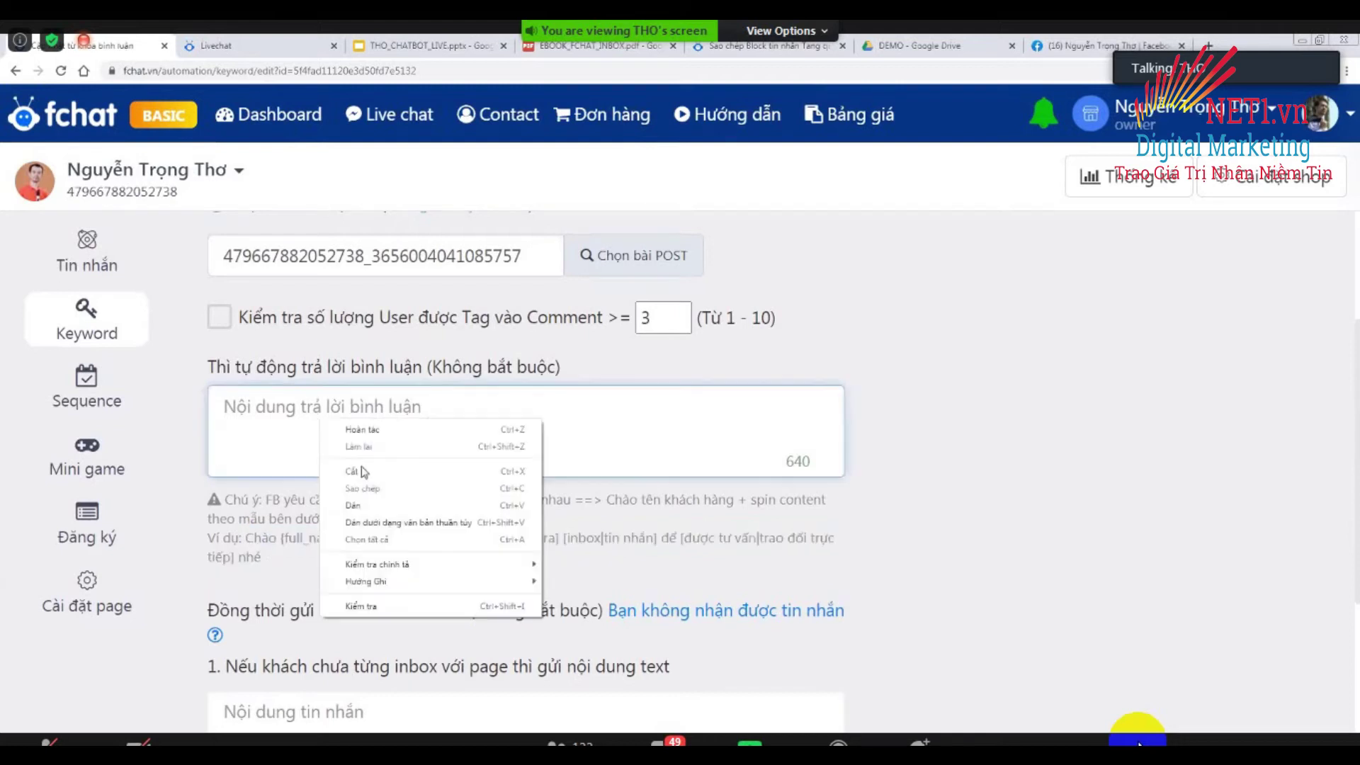
{"action": "left_click", "coordinate": [352, 505]}
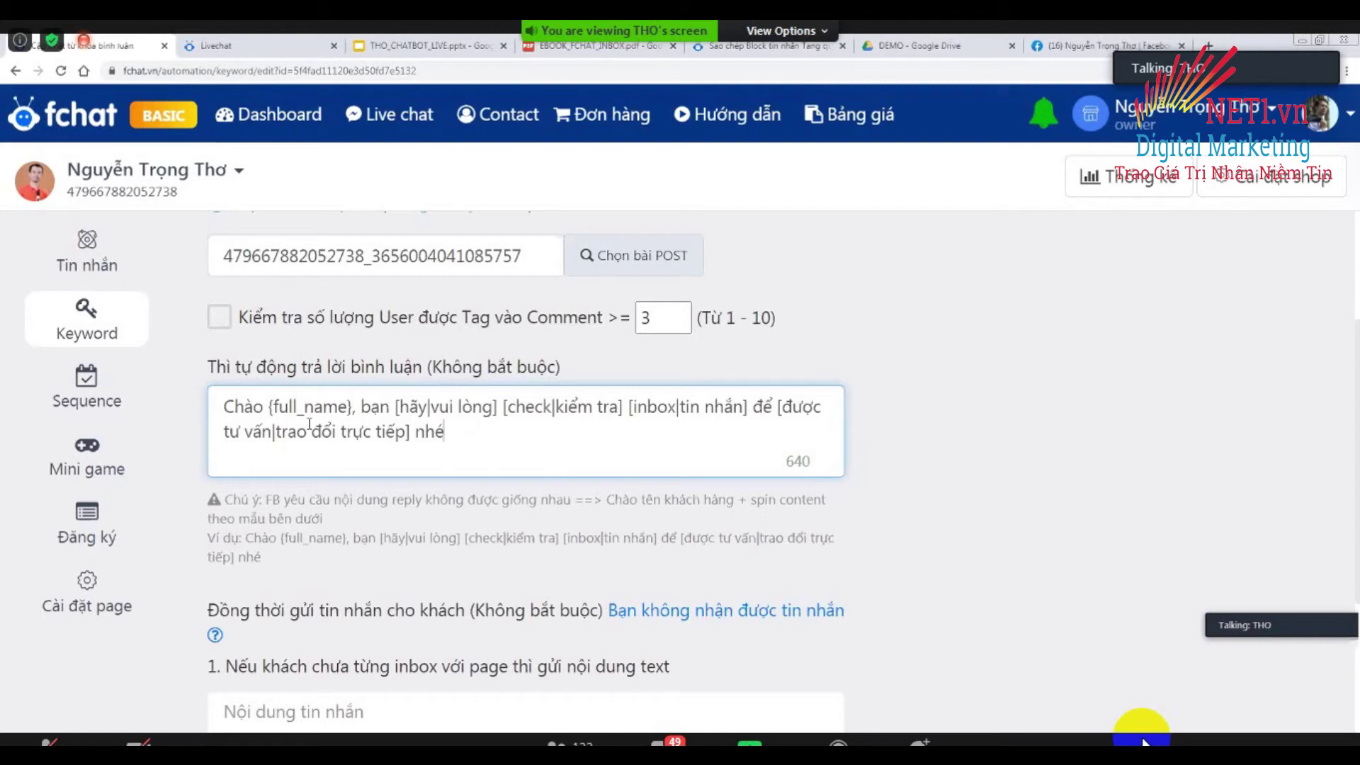
{"action": "left_click_drag", "start_coordinate": [272, 407], "coordinate": [353, 406]}
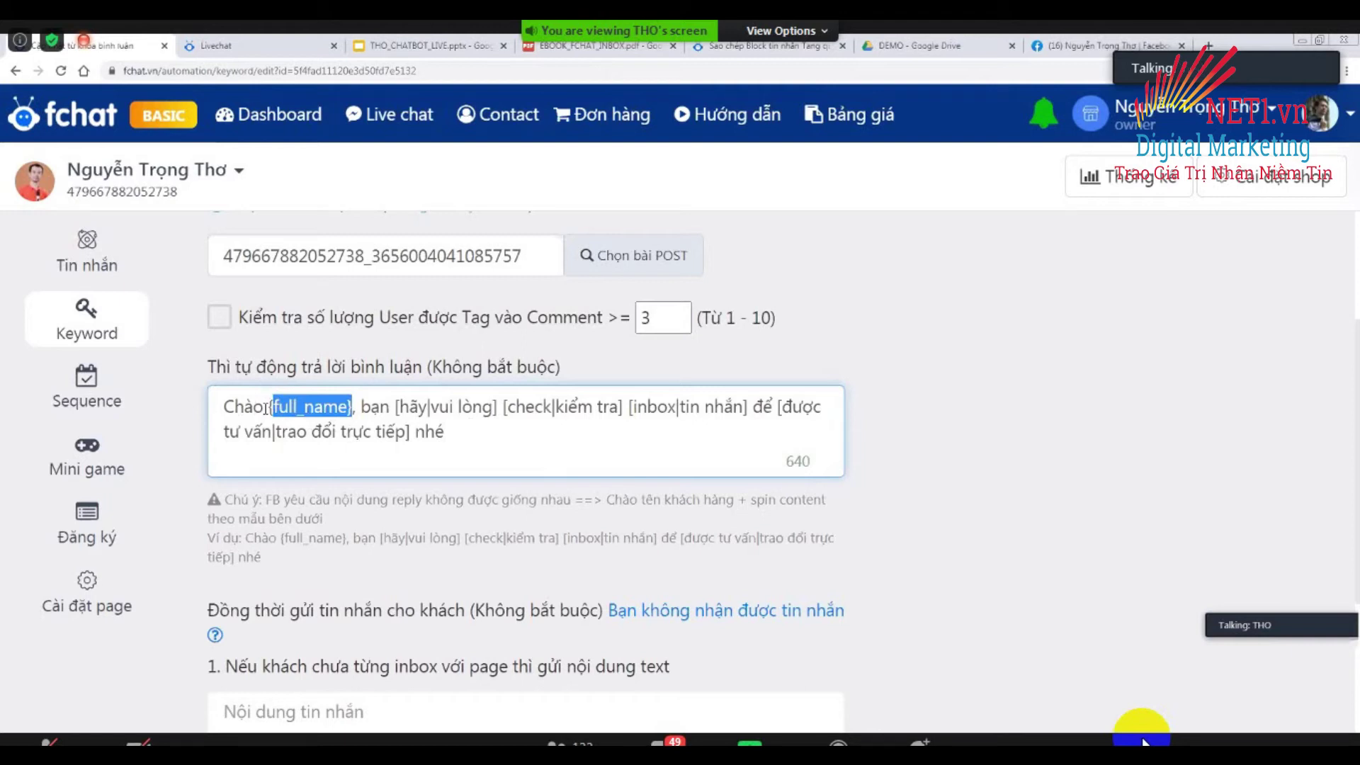
{"action": "key", "text": "ctrl+plus"}
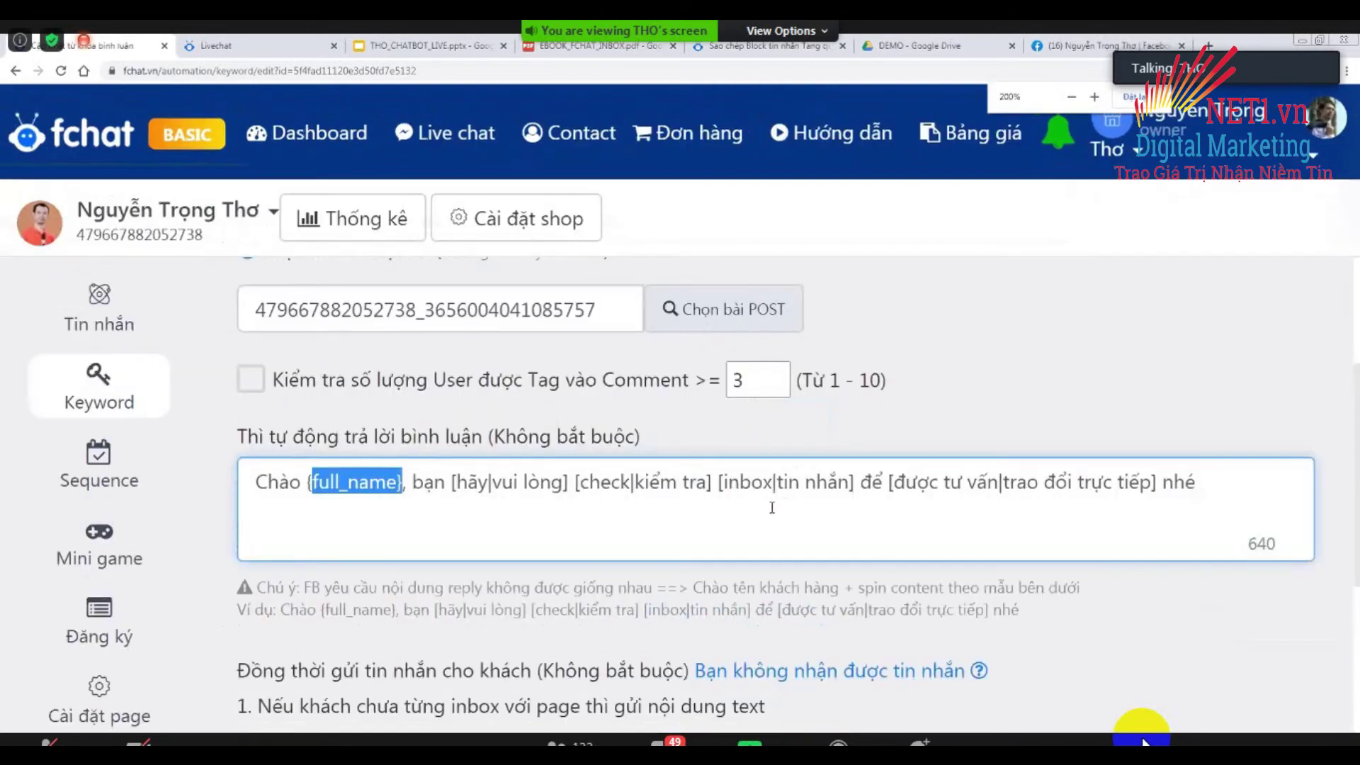
{"action": "left_click", "coordinate": [772, 509]}
{"action": "key", "text": "End"}
{"action": "key", "text": "Return"}
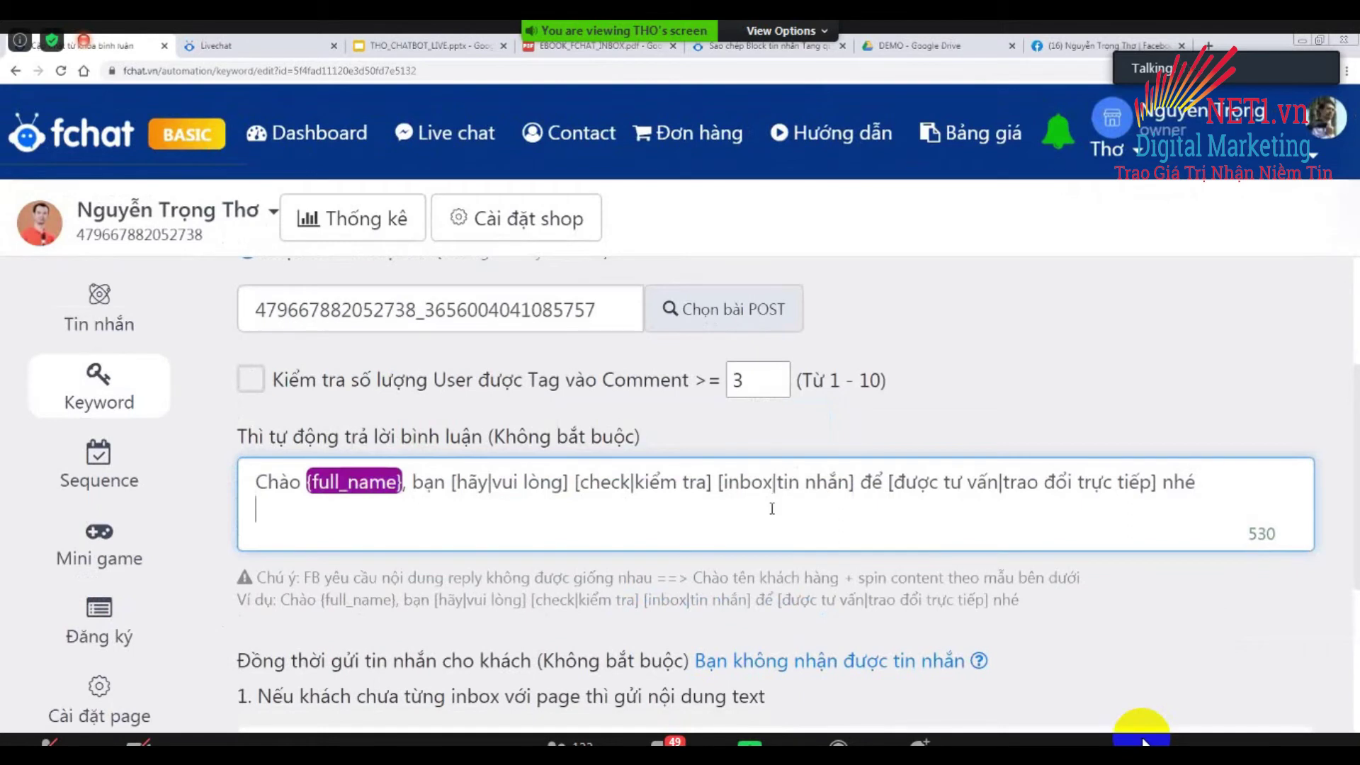
{"action": "key", "text": "Return"}
{"action": "type", "text": "SPIN CON"}
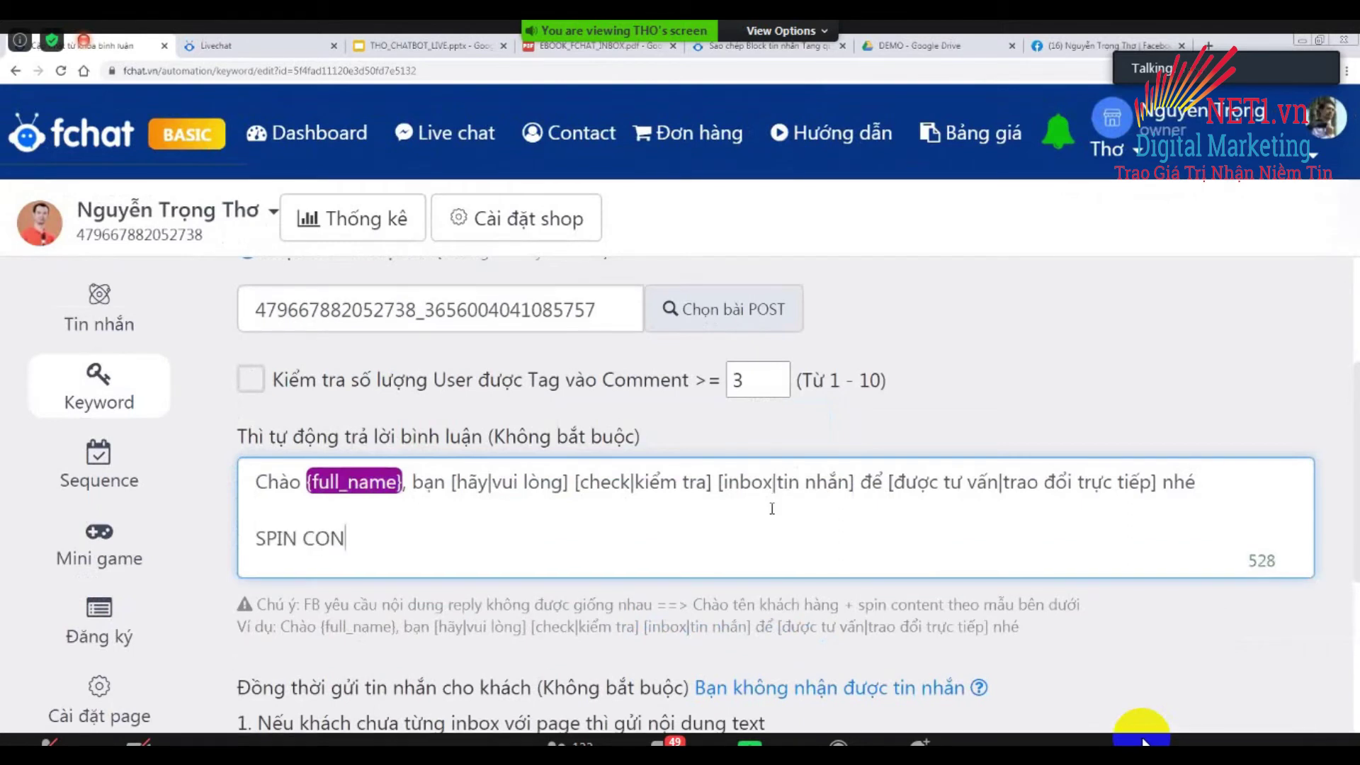
{"action": "type", "text": "TENT"}
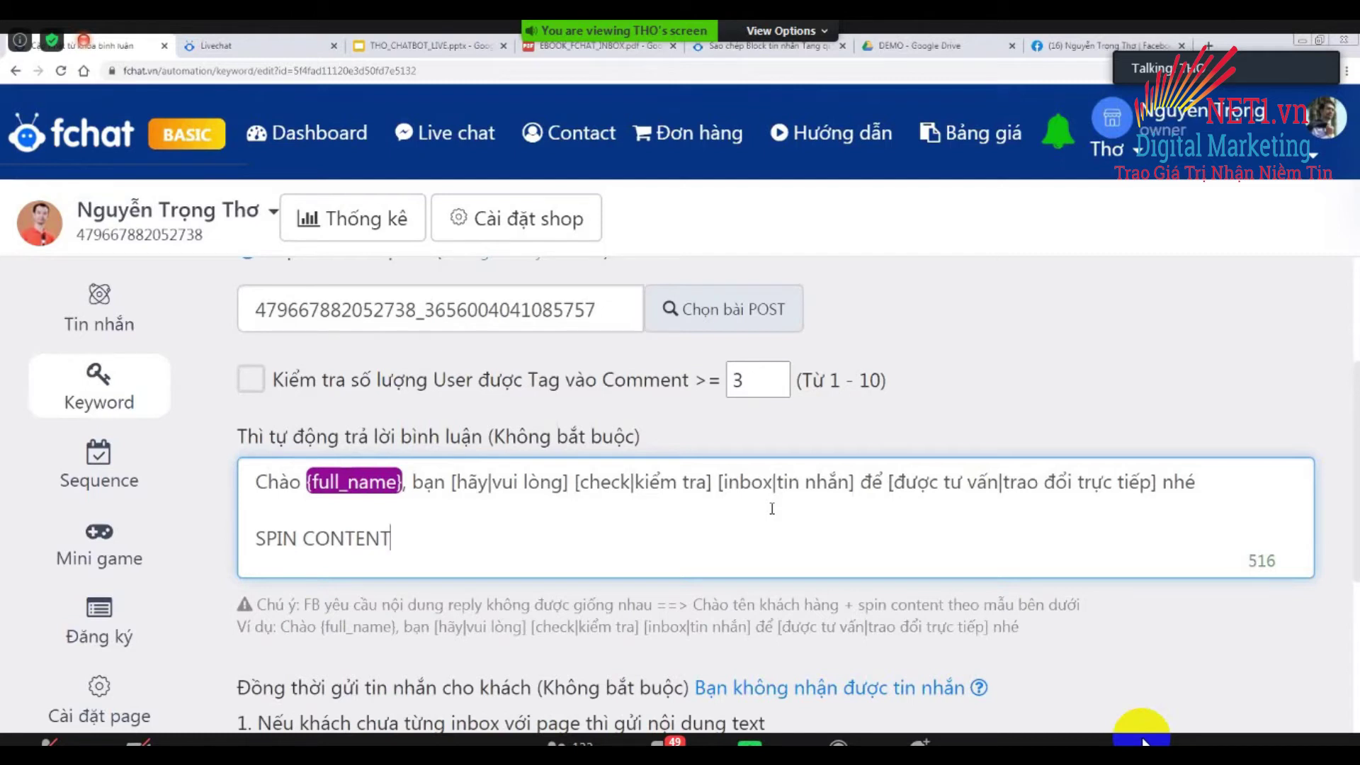
{"action": "key", "text": "Return"}
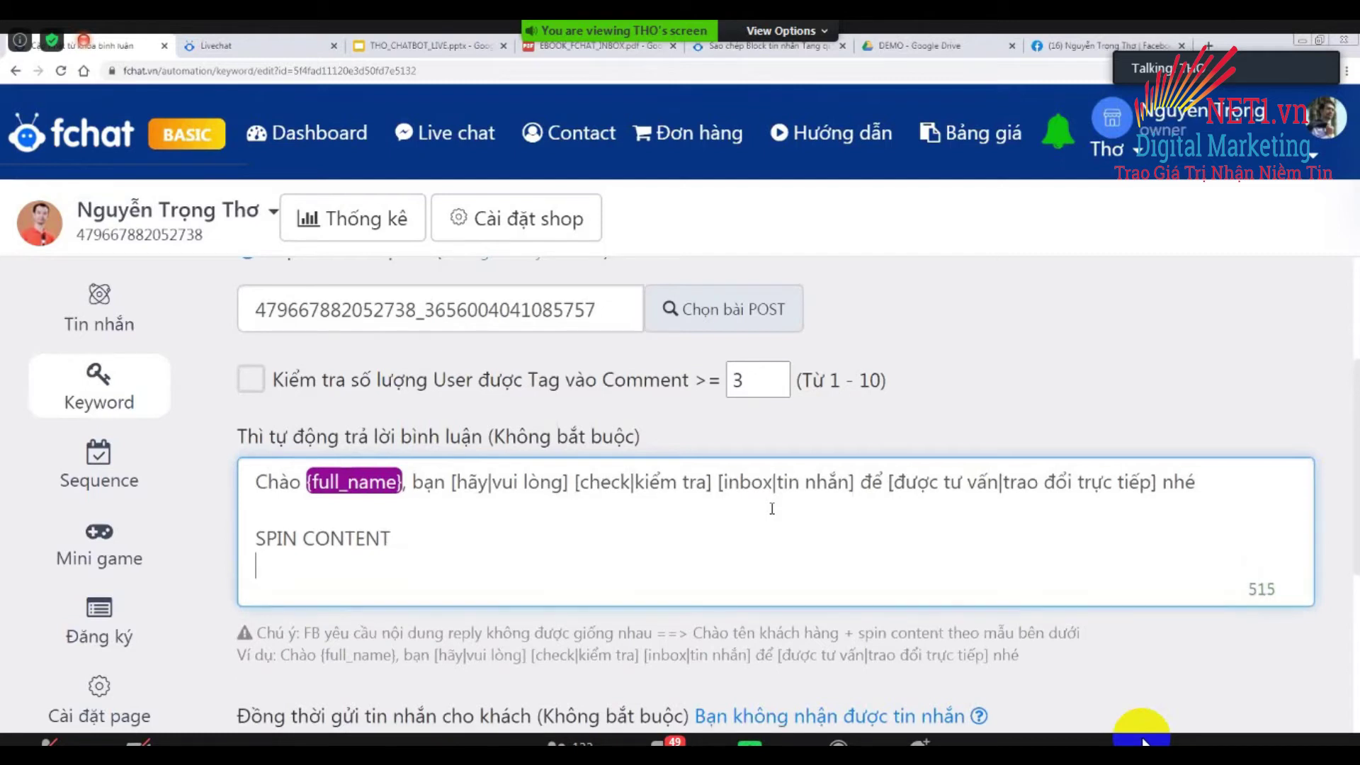
{"action": "type", "text": "[A1|A2"}
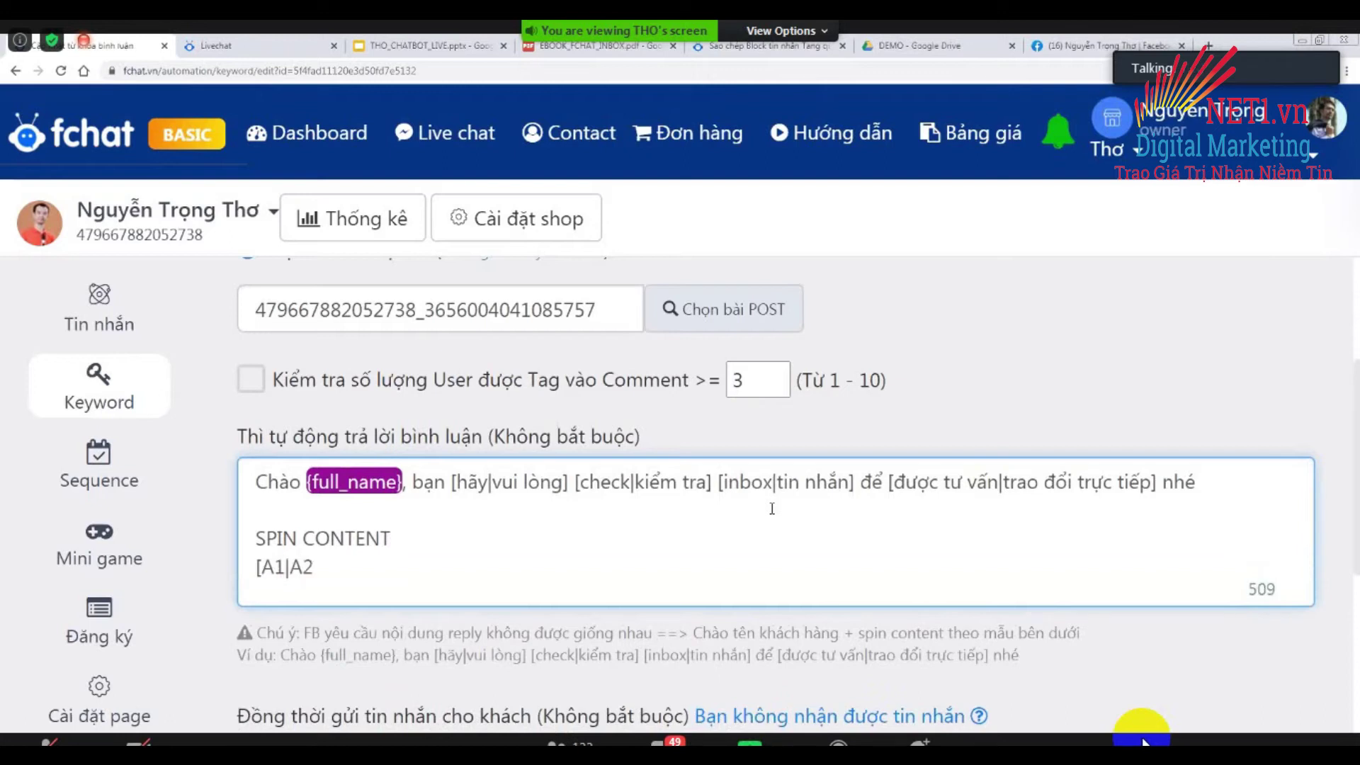
{"action": "type", "text": "] [B1|B2"}
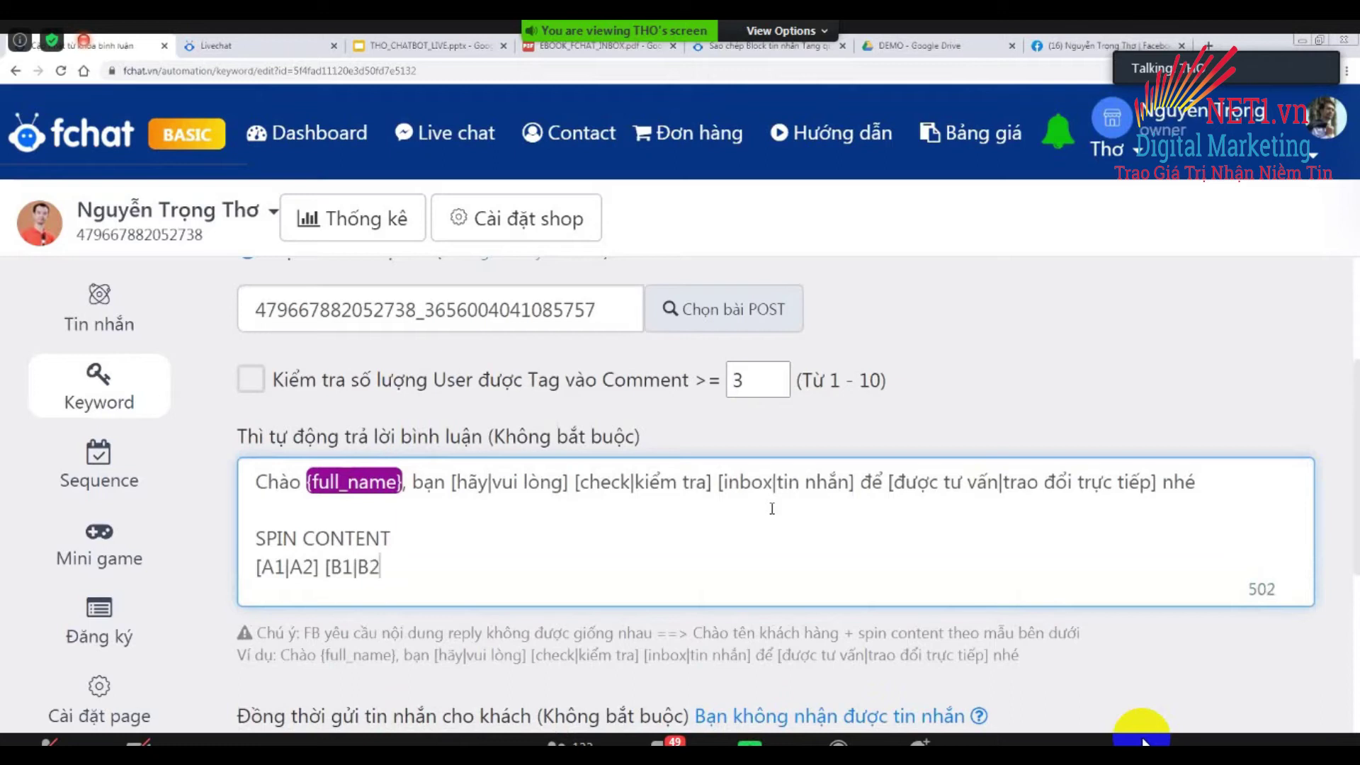
{"action": "type", "text": "|B3]"}
{"action": "key", "text": "Return"}
{"action": "type", "text": "--> A1"}
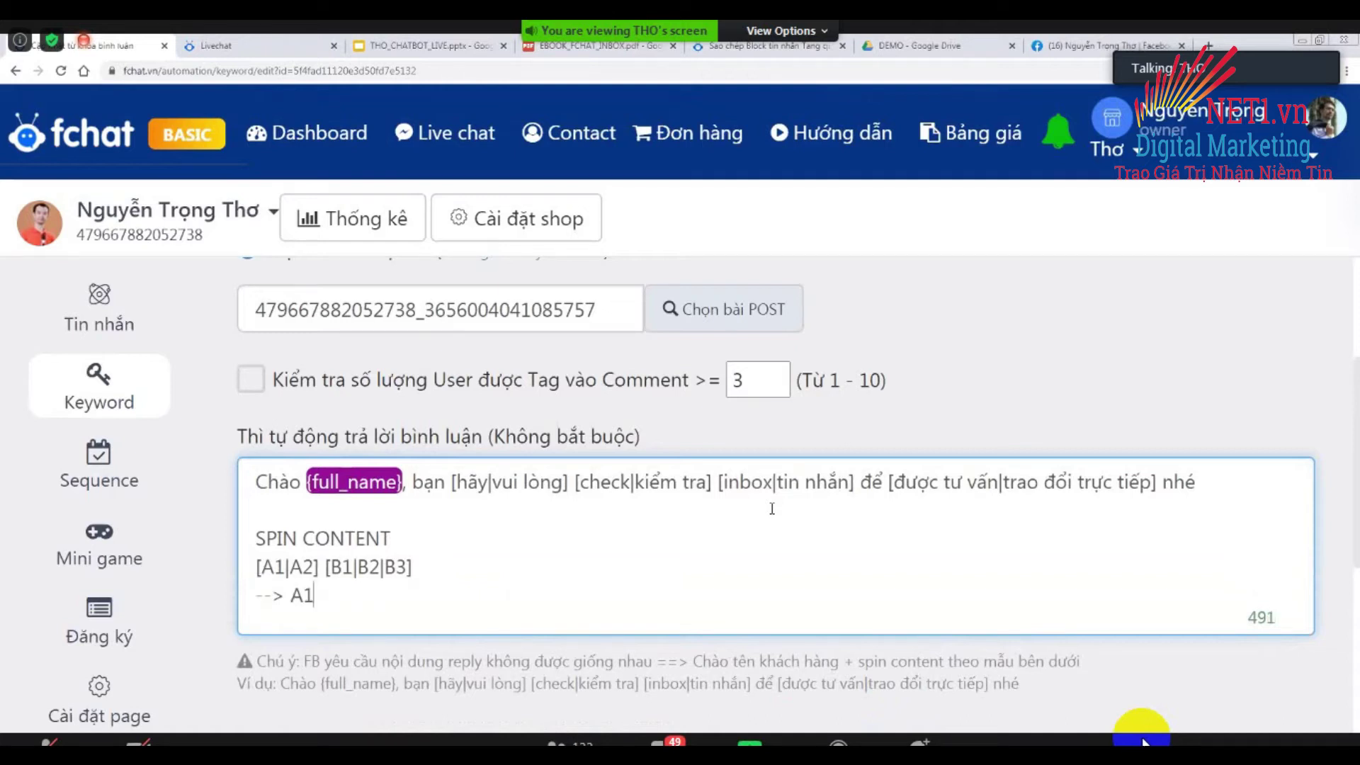
{"action": "type", "text": " B1"}
{"action": "key", "text": "Return"}
{"action": "type", "text": "--> A"}
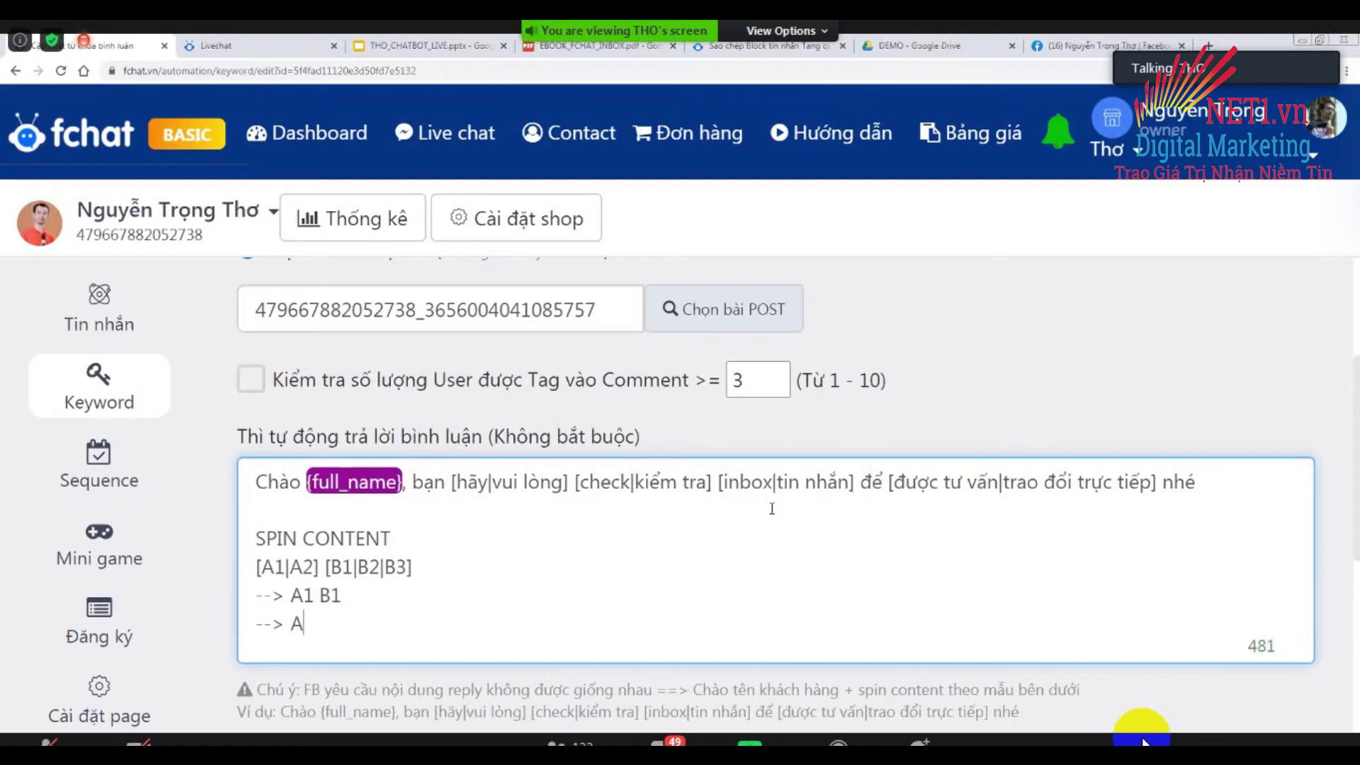
{"action": "type", "text": "1 B2"}
{"action": "key", "text": "Return"}
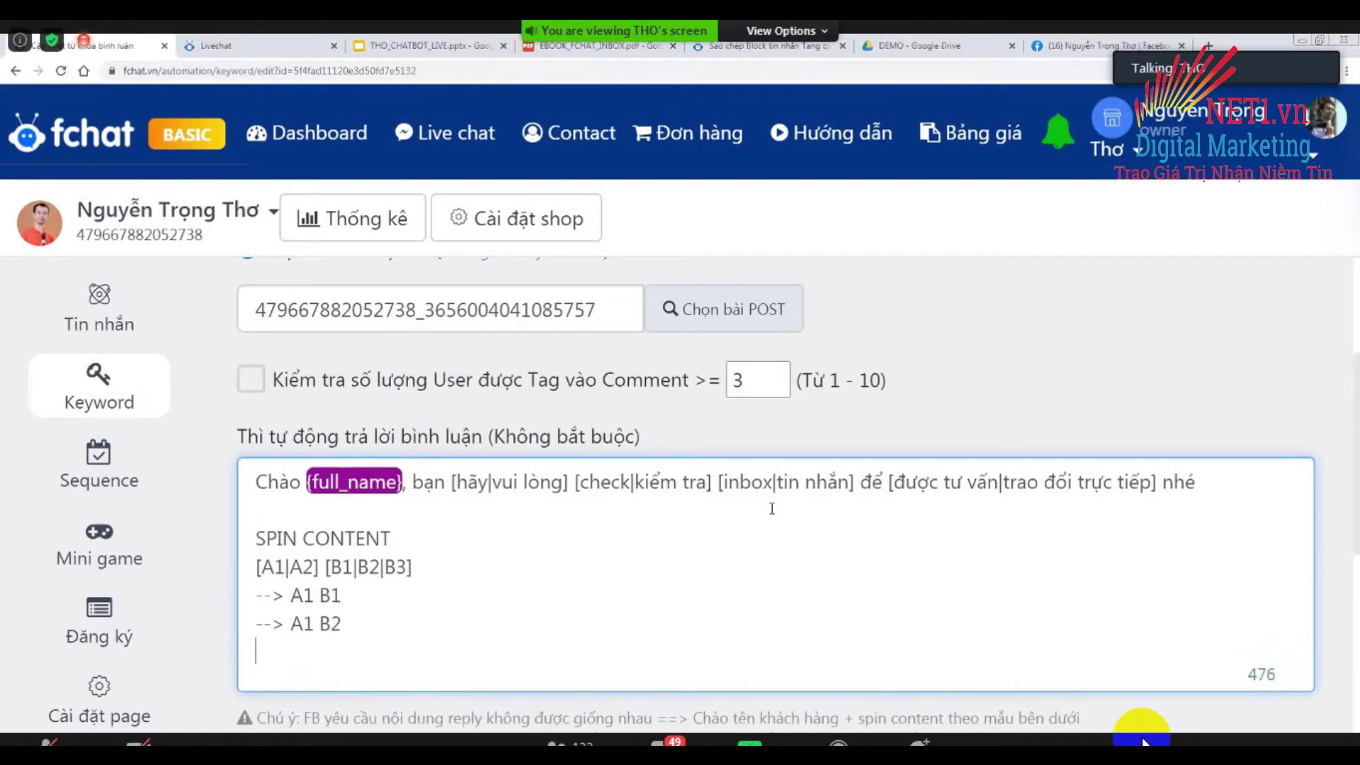
{"action": "type", "text": "--> A1 B3"}
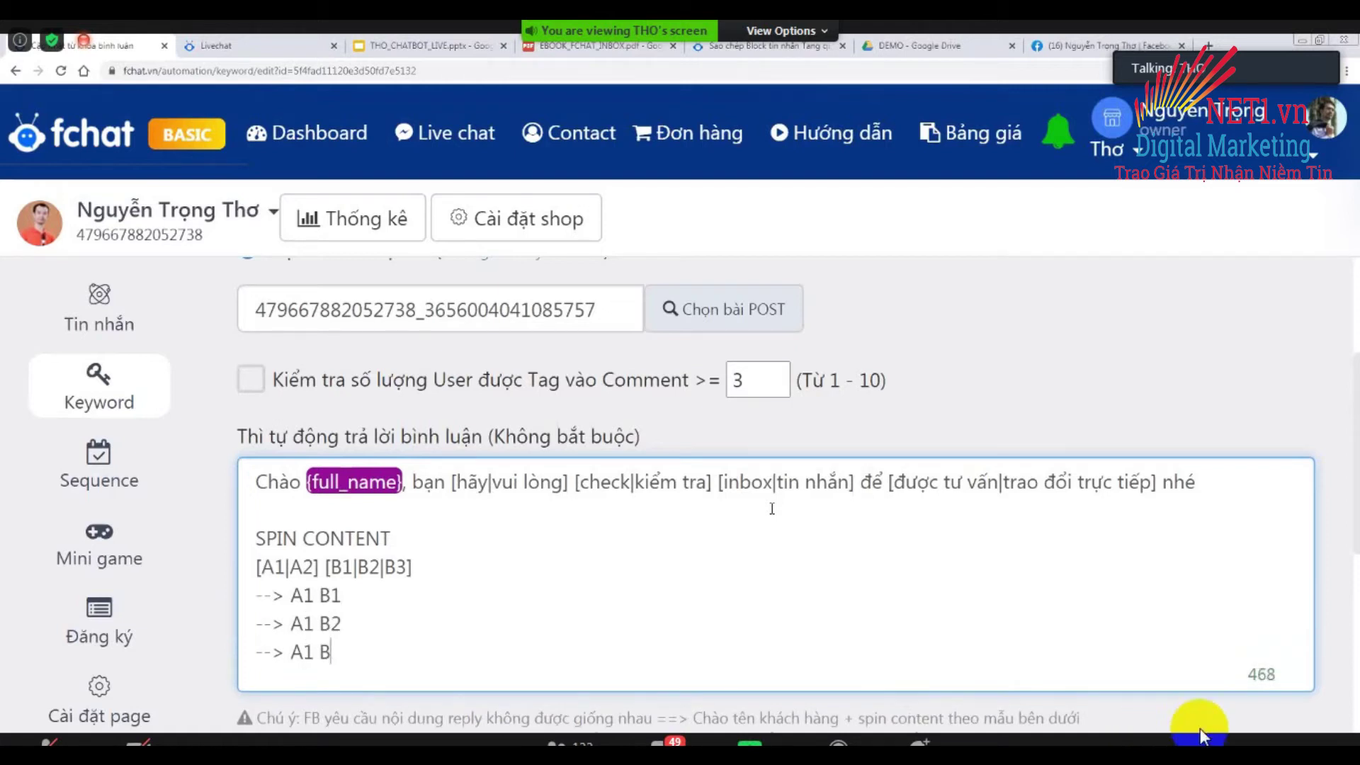
{"action": "key", "text": "Return"}
{"action": "type", "text": "--> "}
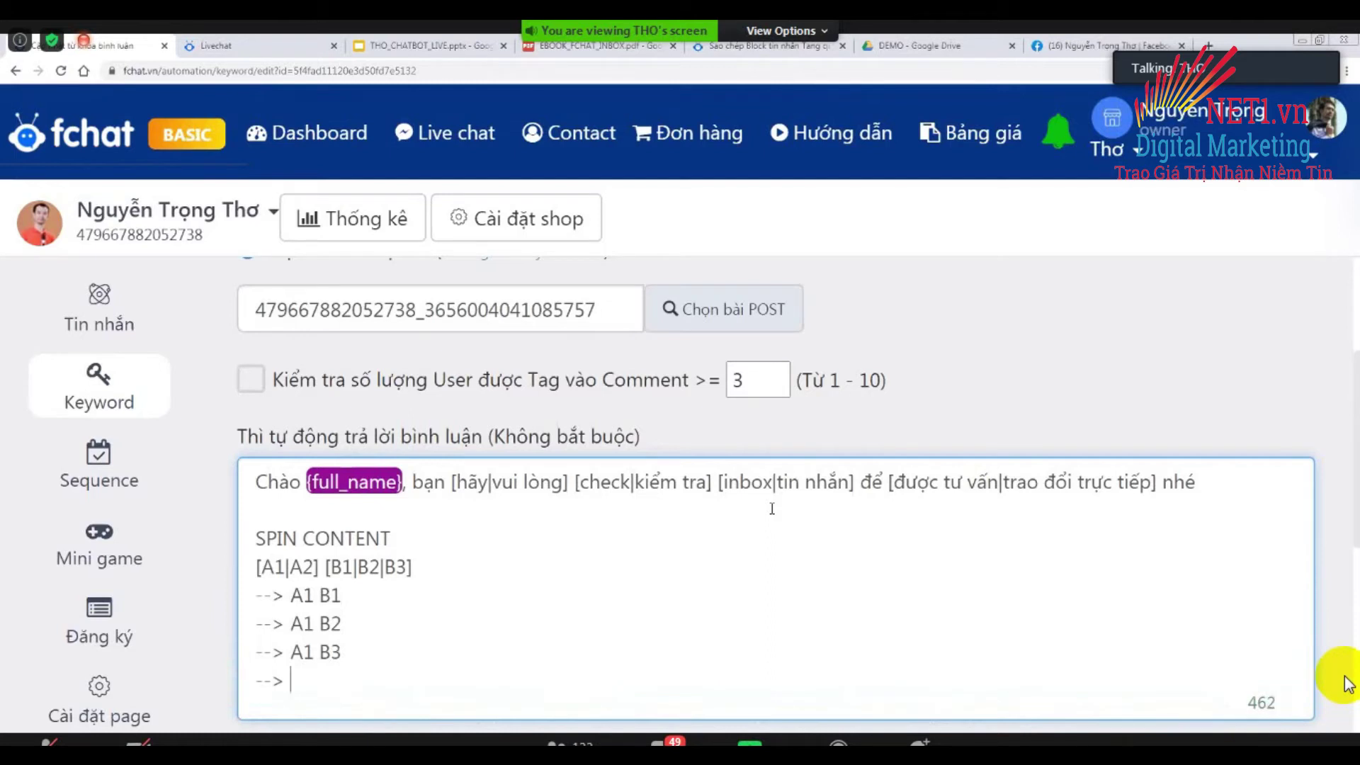
{"action": "type", "text": "A2 B1"}
{"action": "key", "text": "Return"}
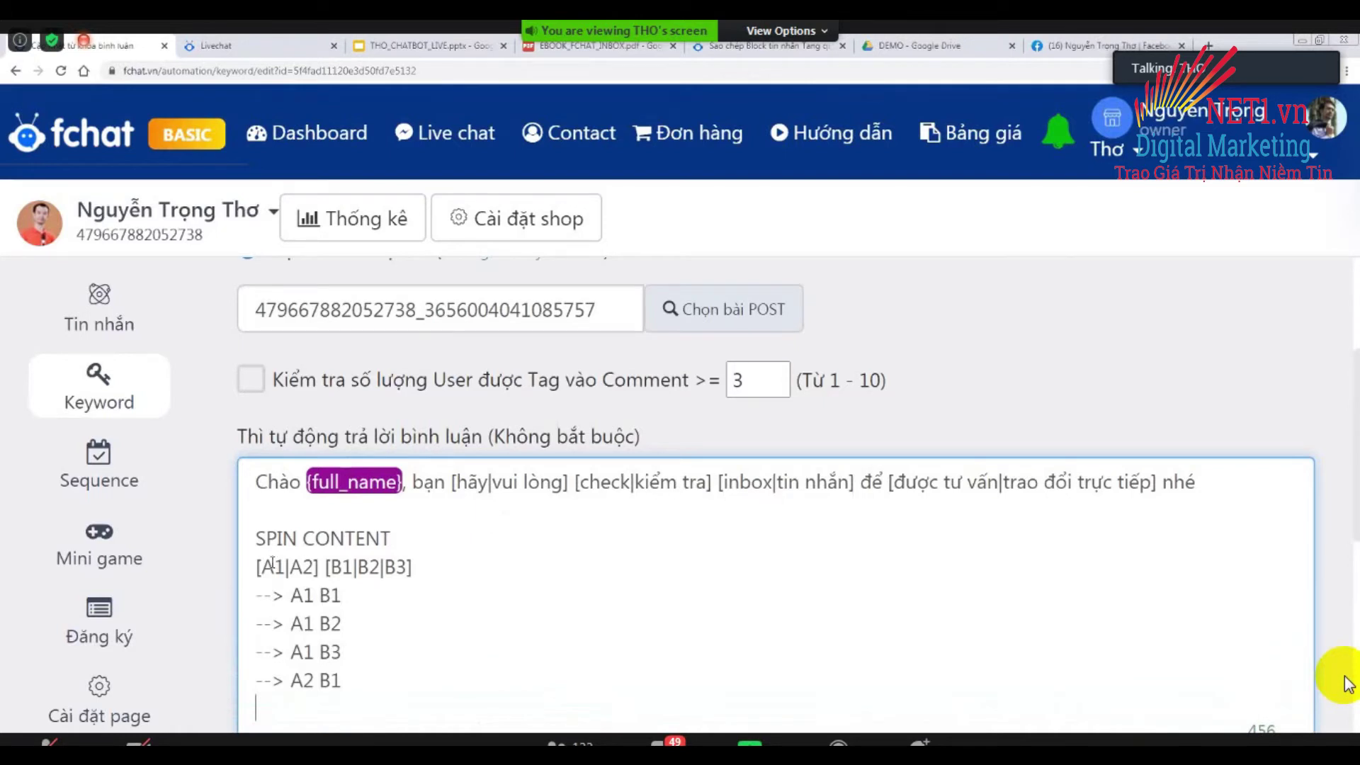
{"action": "left_click", "coordinate": [337, 566]}
{"action": "left_click", "coordinate": [396, 567], "text": "shift"}
{"action": "left_click_drag", "start_coordinate": [256, 566], "coordinate": [426, 561]}
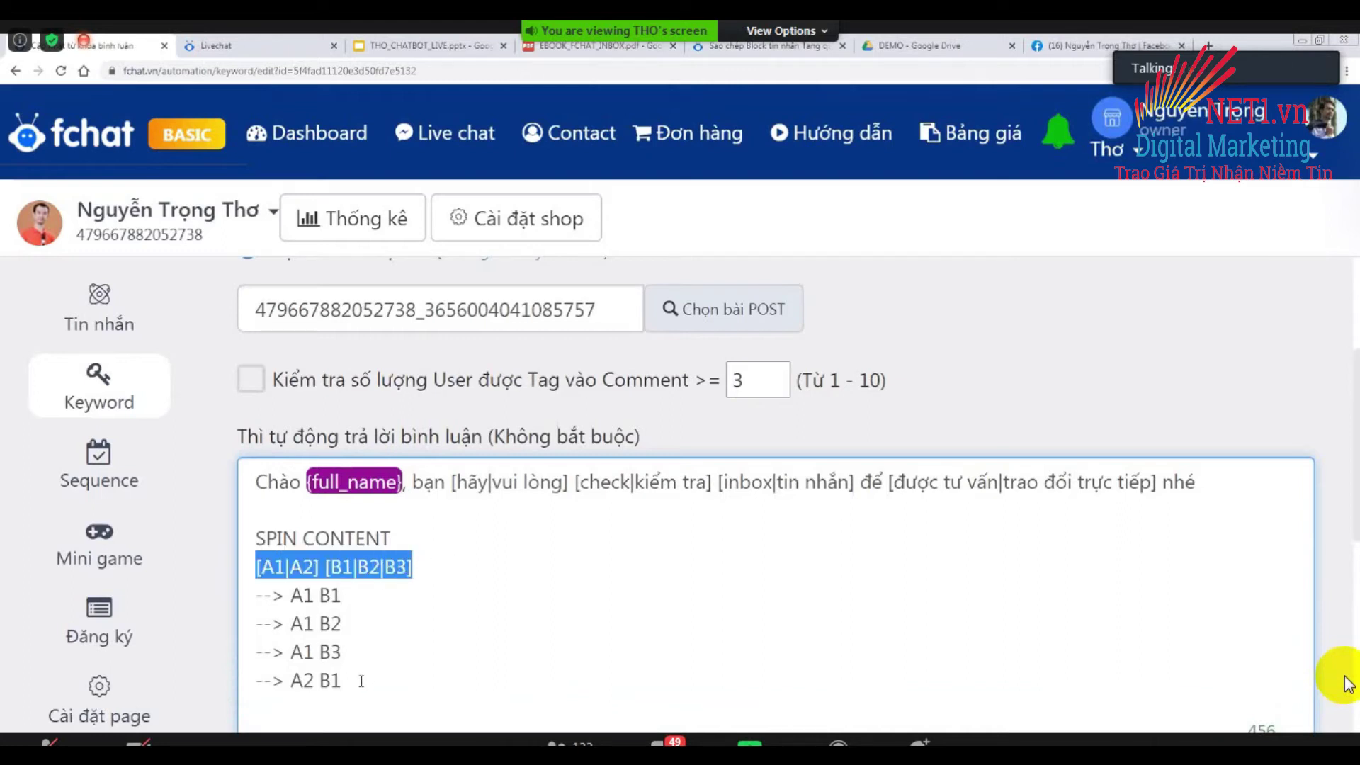
{"action": "left_click_drag", "start_coordinate": [359, 684], "coordinate": [240, 571]}
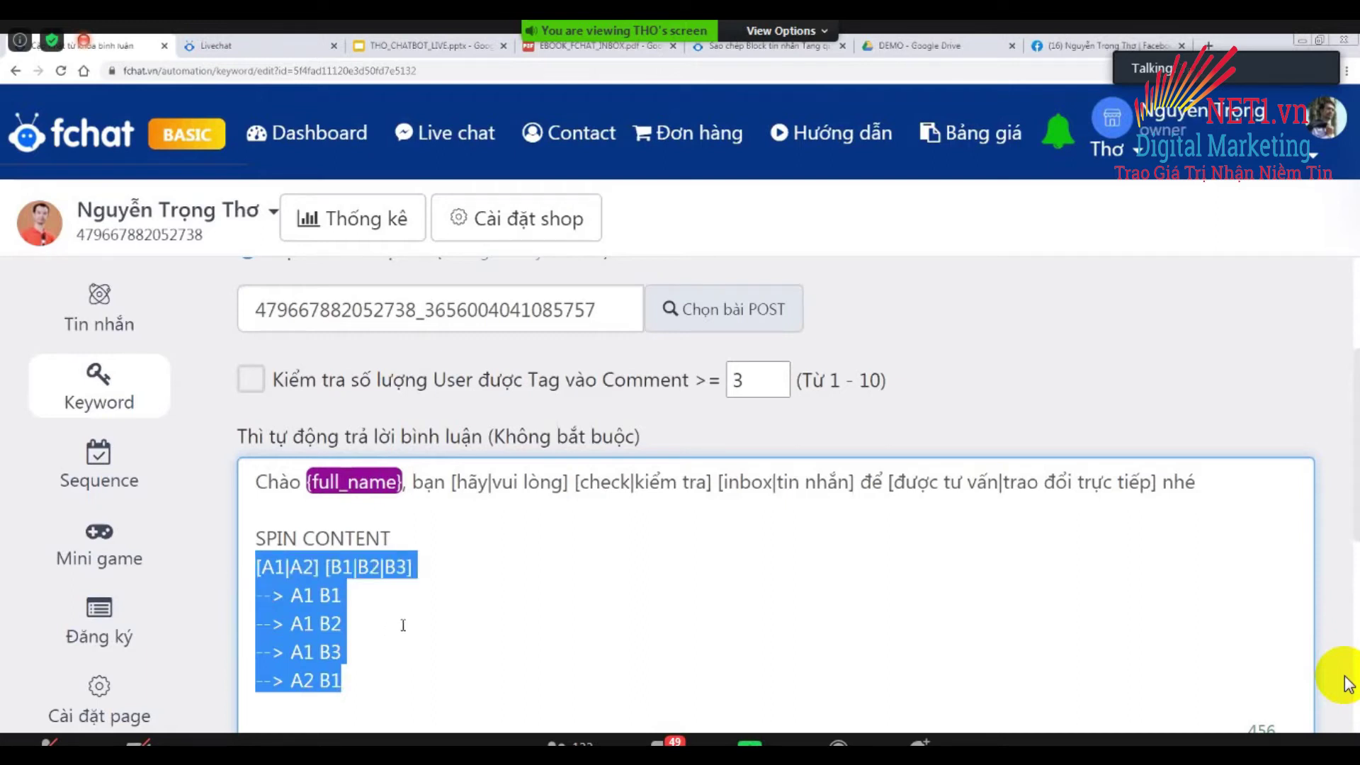
{"action": "key", "text": "Up"}
{"action": "key", "text": "ctrl+shift+End"}
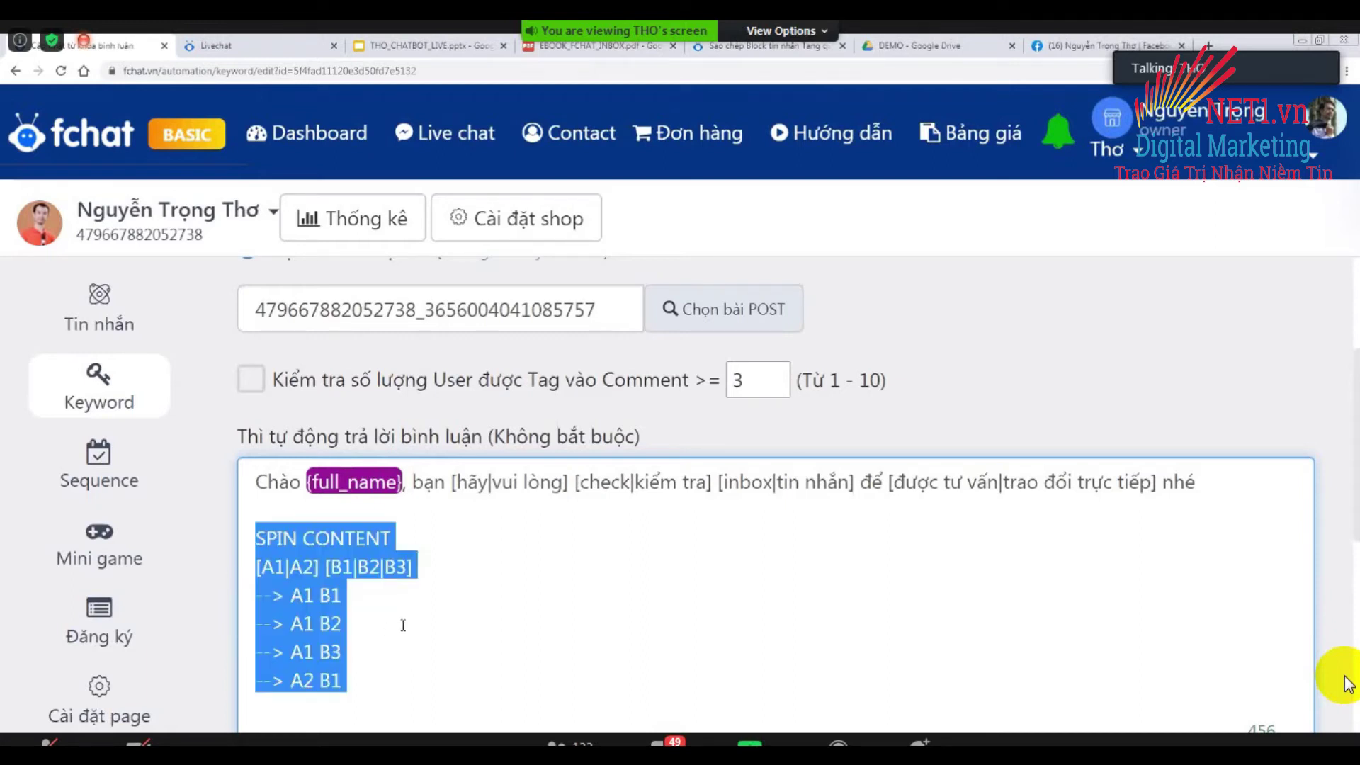
{"action": "key", "text": "BackSpace"}
{"action": "key", "text": "BackSpace"}
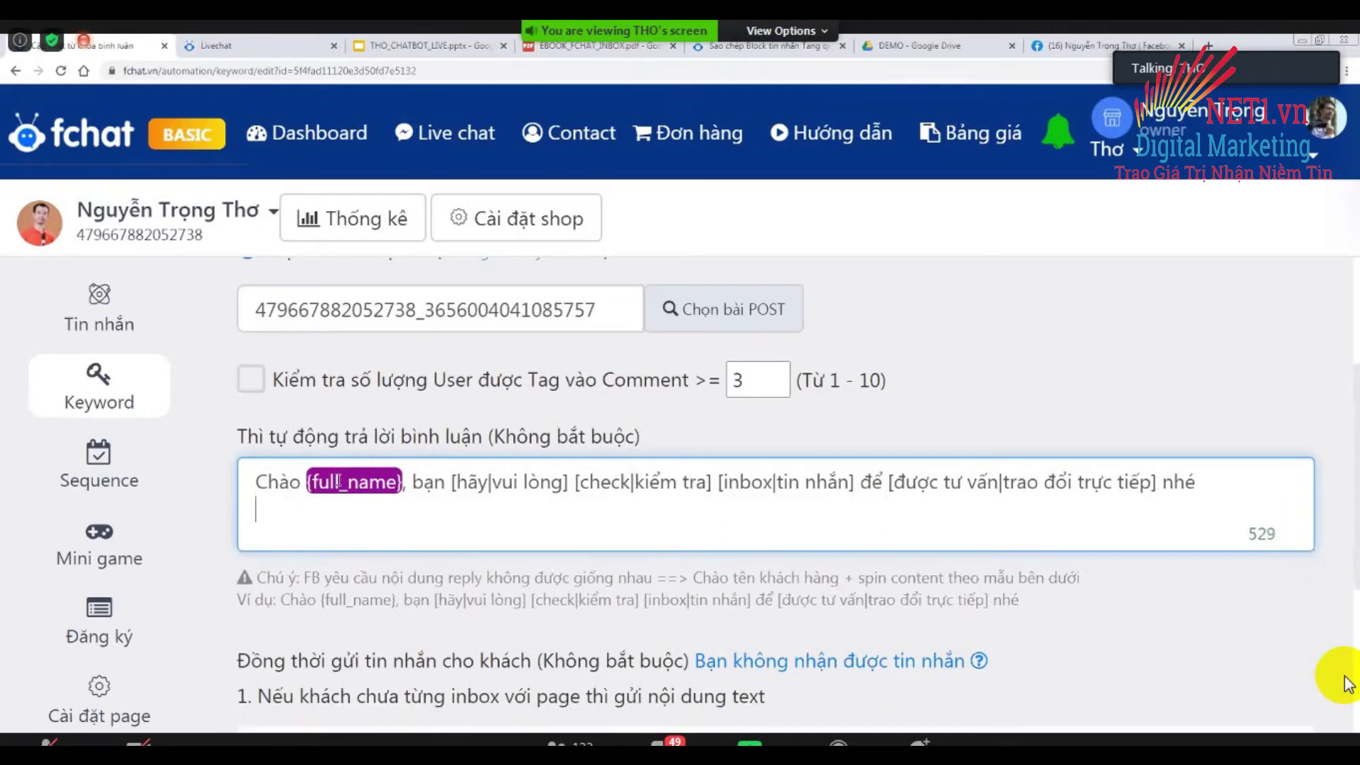
{"action": "double_click", "coordinate": [473, 481]}
{"action": "double_click", "coordinate": [758, 484]}
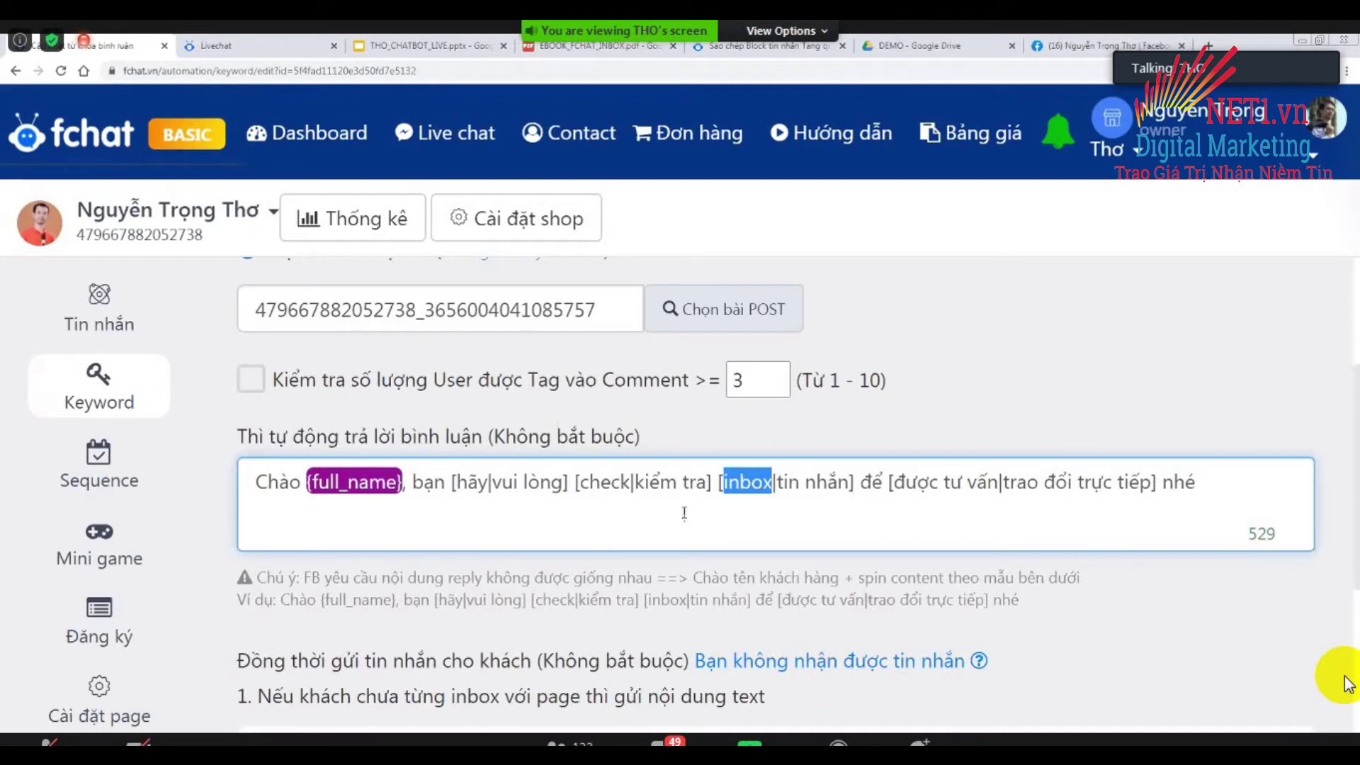
{"action": "left_click", "coordinate": [255, 482]}
{"action": "double_click", "coordinate": [255, 482]}
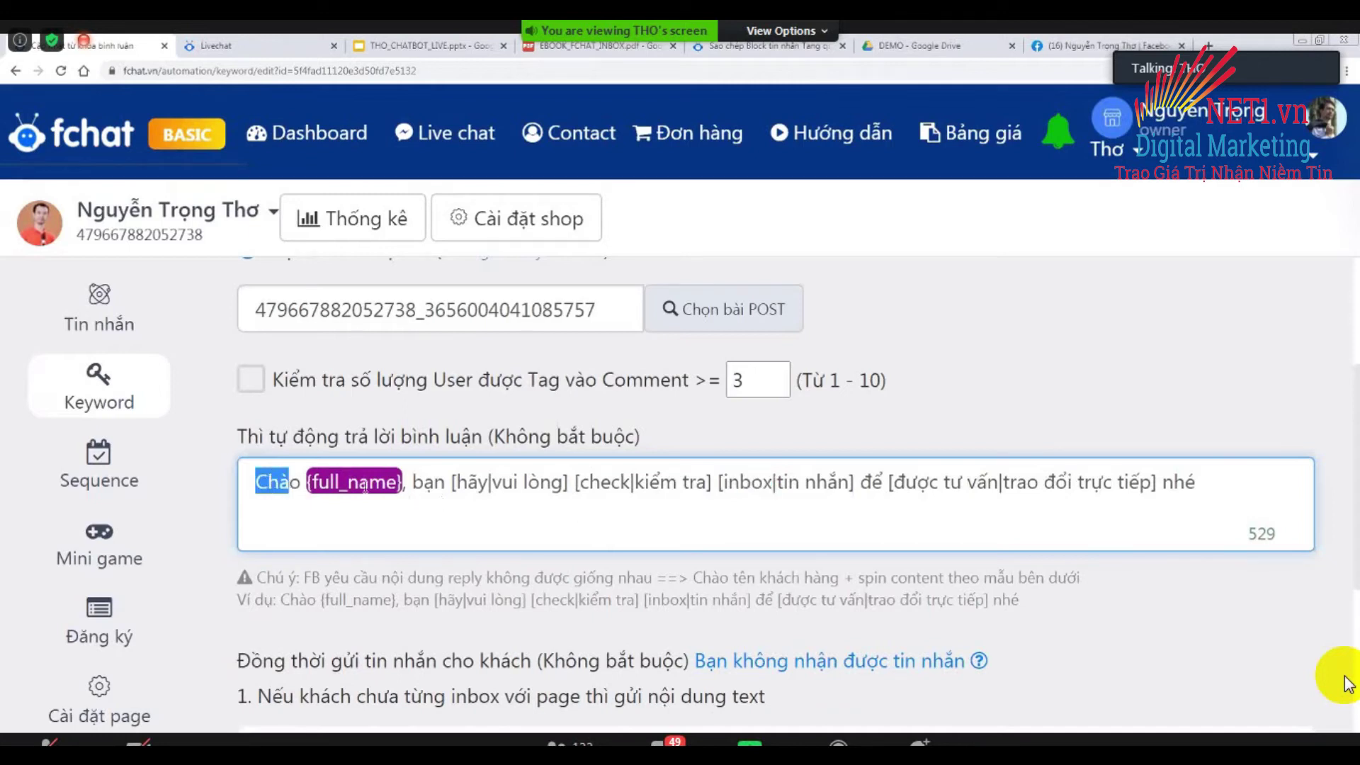
{"action": "left_click", "coordinate": [1250, 482], "text": "shift"}
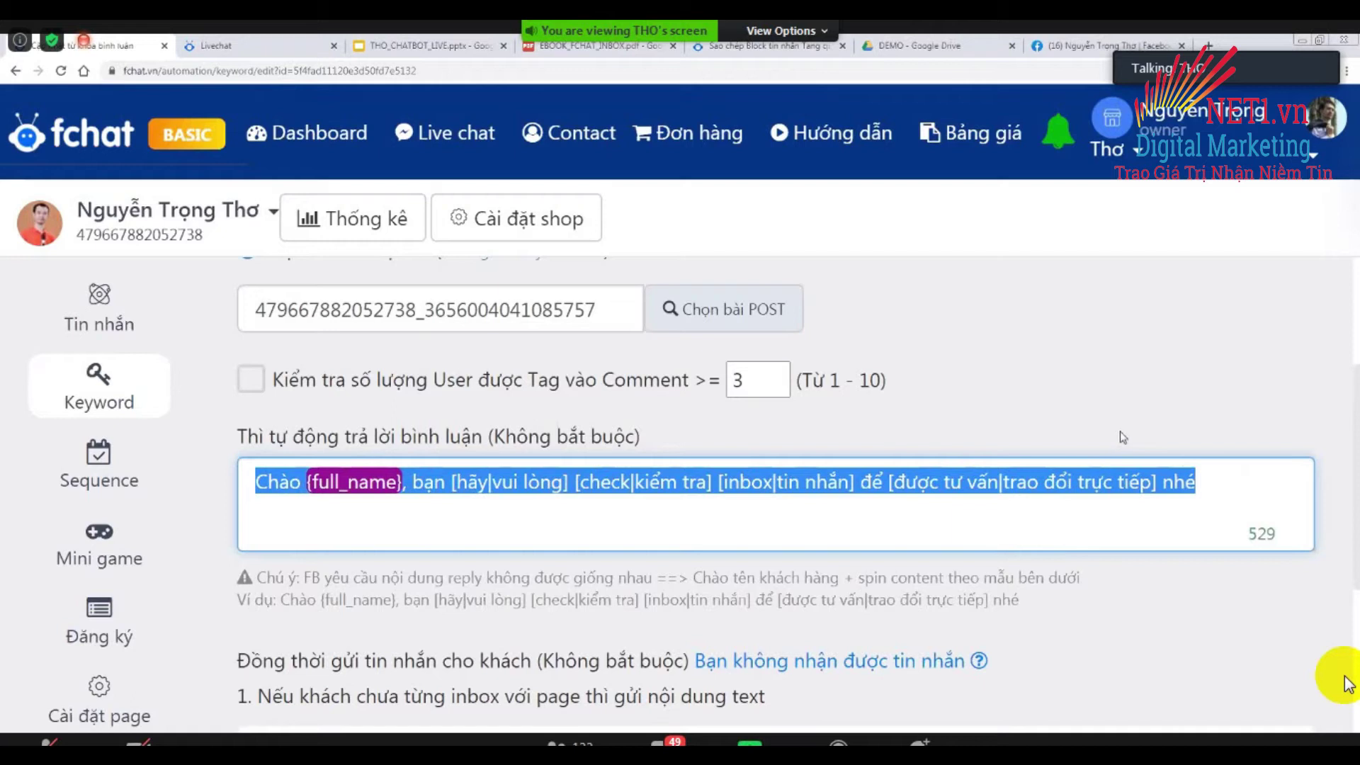
{"action": "left_click", "coordinate": [219, 530]}
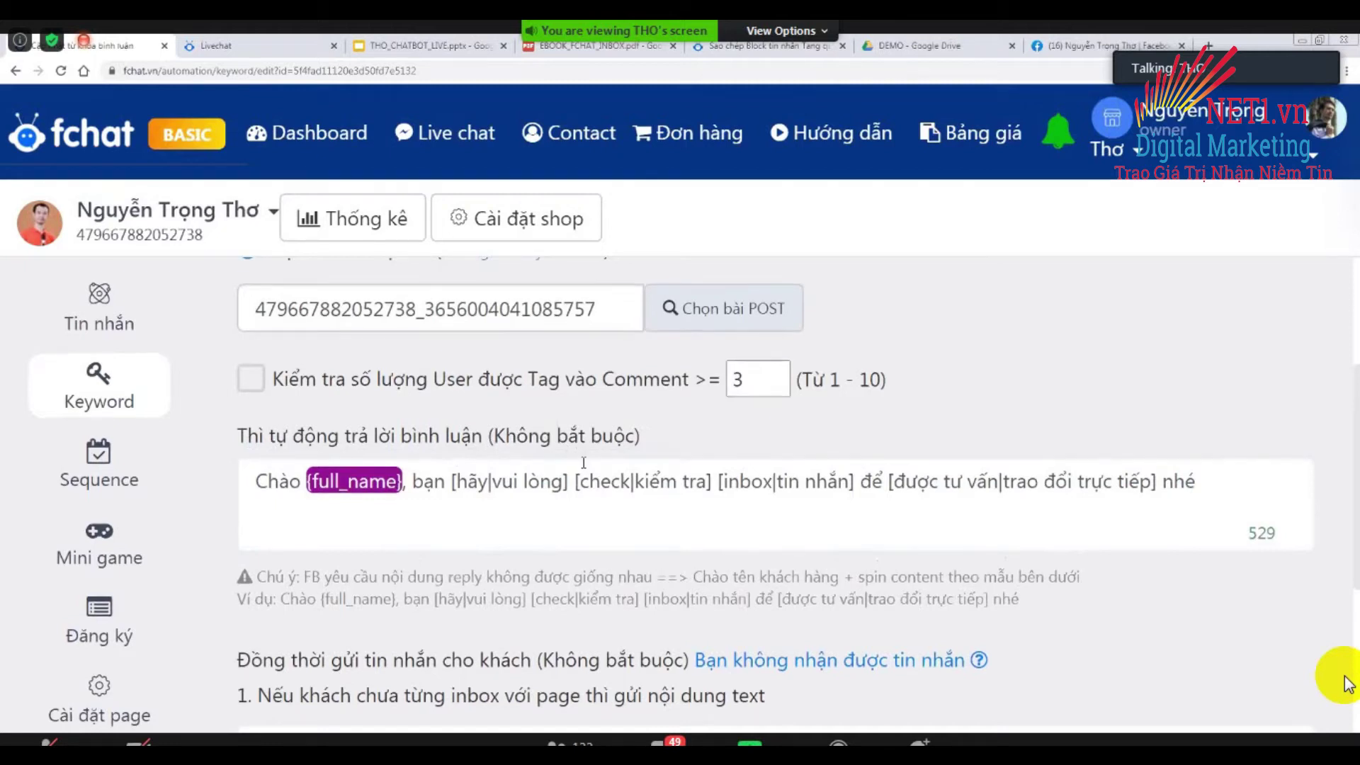
Scroll down to the 'Đồng thời gửi tin nhắn cho khách' inbox-message section.
{"action": "scroll", "coordinate": [577, 449], "scroll_direction": "down", "scroll_amount": 3}
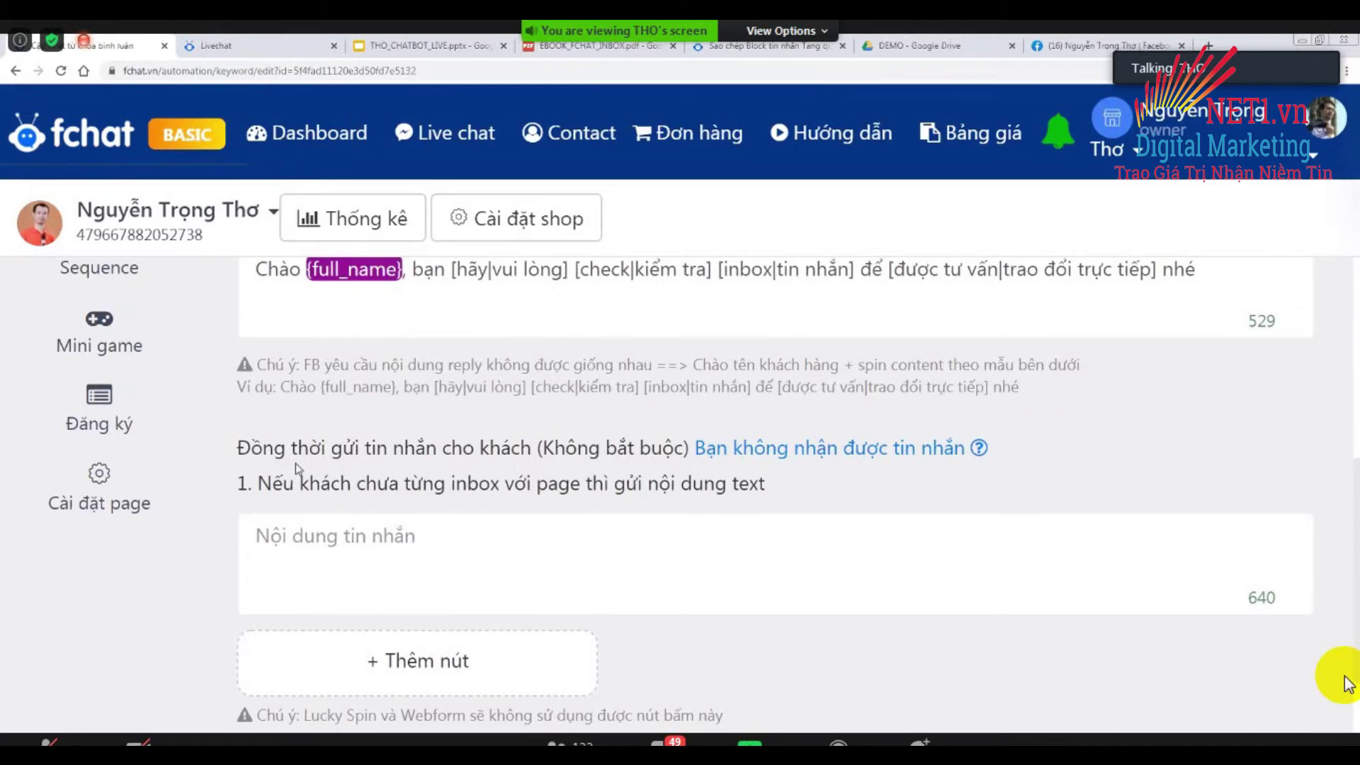
{"action": "scroll", "coordinate": [295, 463], "scroll_direction": "down", "scroll_amount": 2}
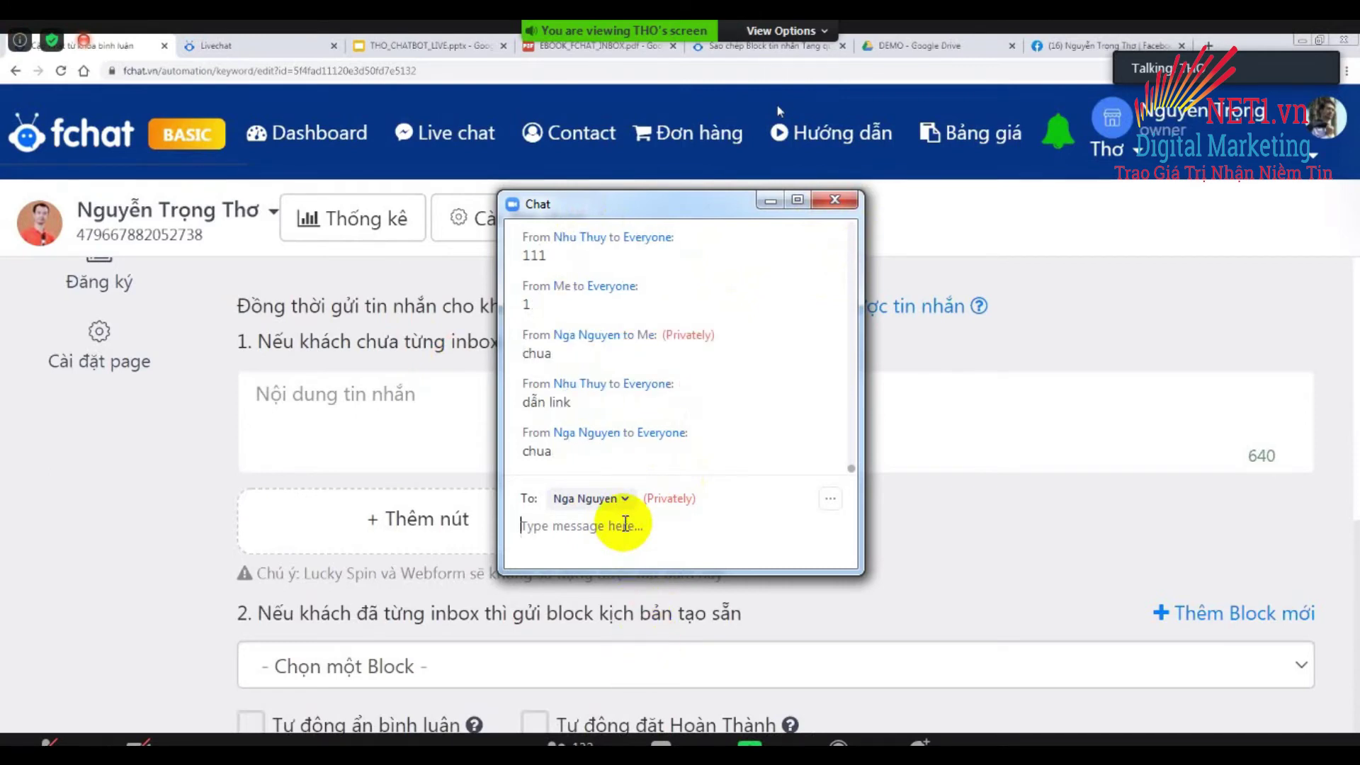
Send a private reply of '1' in Zoom Chat and close the chat window.
{"action": "type", "text": "1"}
{"action": "key", "text": "Return"}
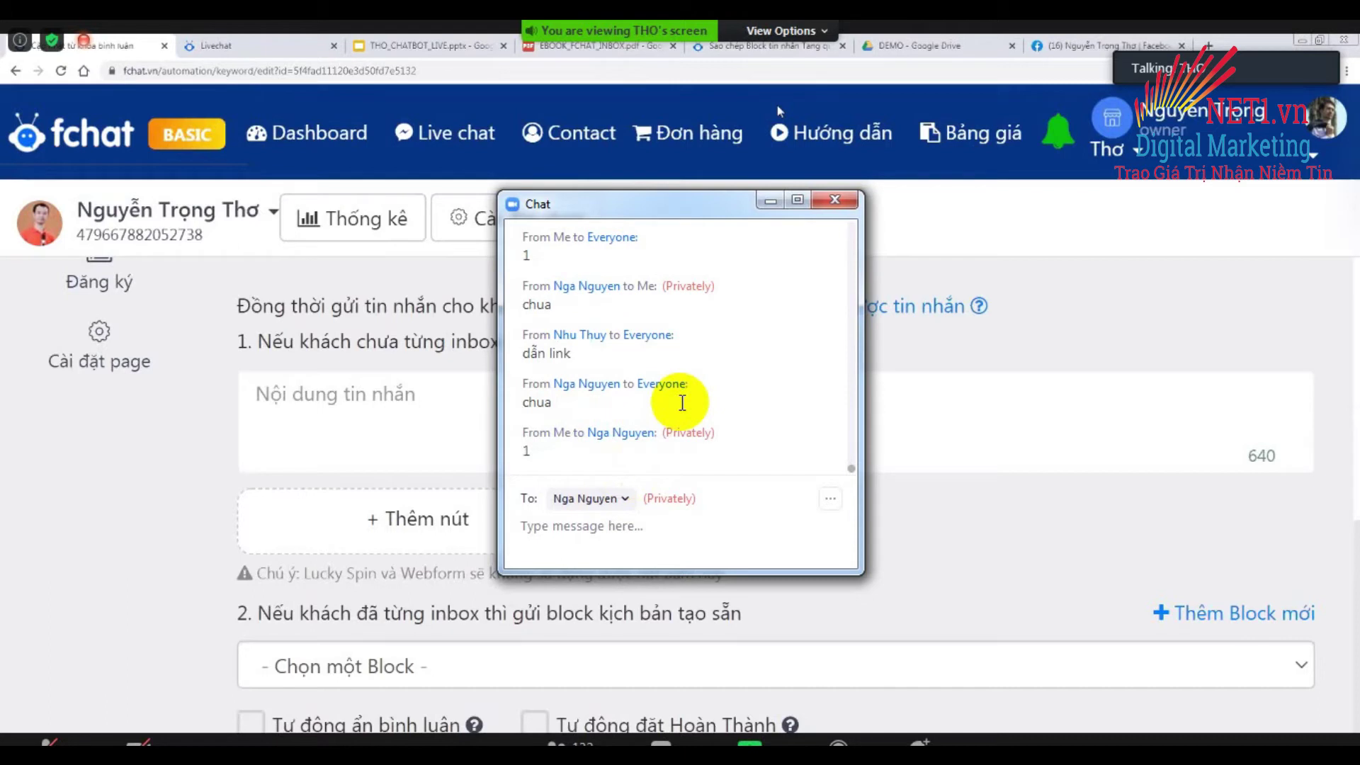
{"action": "left_click", "coordinate": [843, 202]}
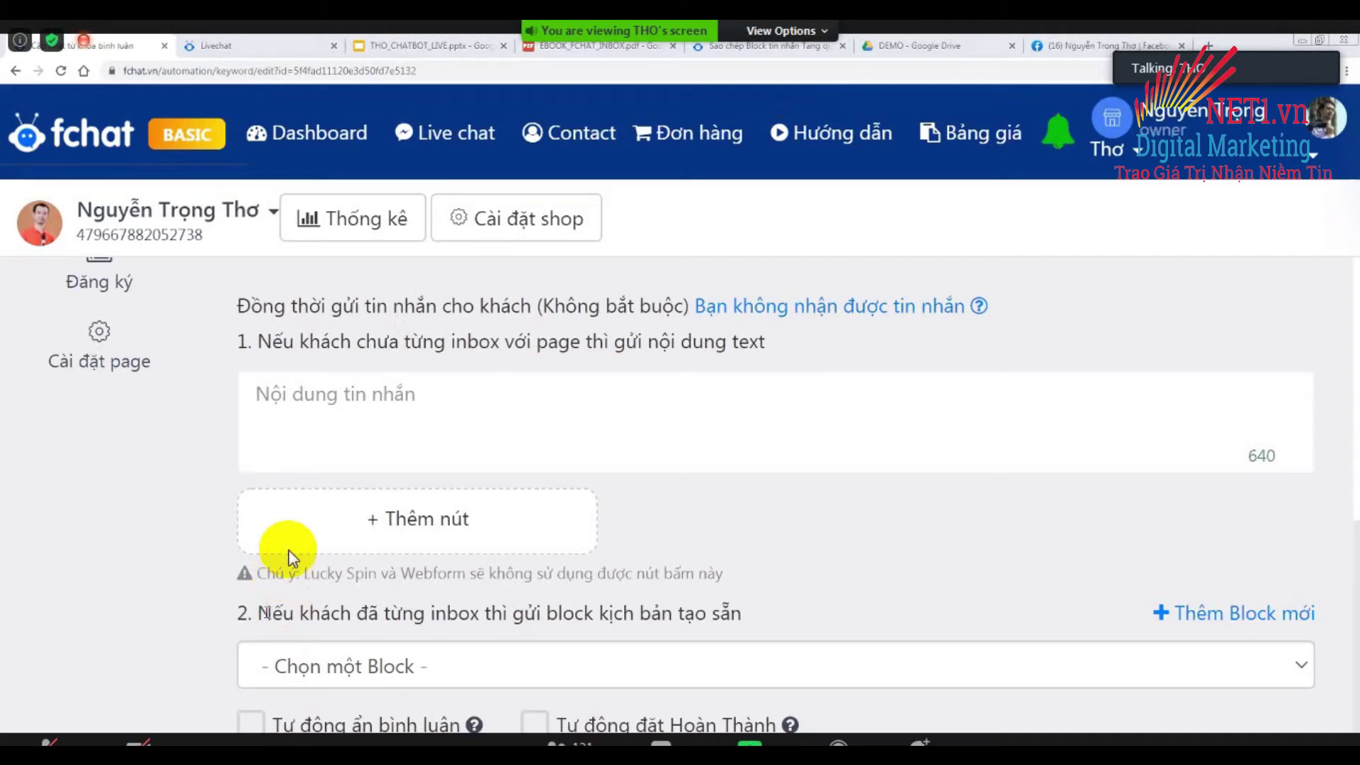
Choose the 'Tang qua 2.9 - Webform' block for customers who have already messaged the page.
{"action": "left_click_drag", "start_coordinate": [256, 613], "coordinate": [743, 615]}
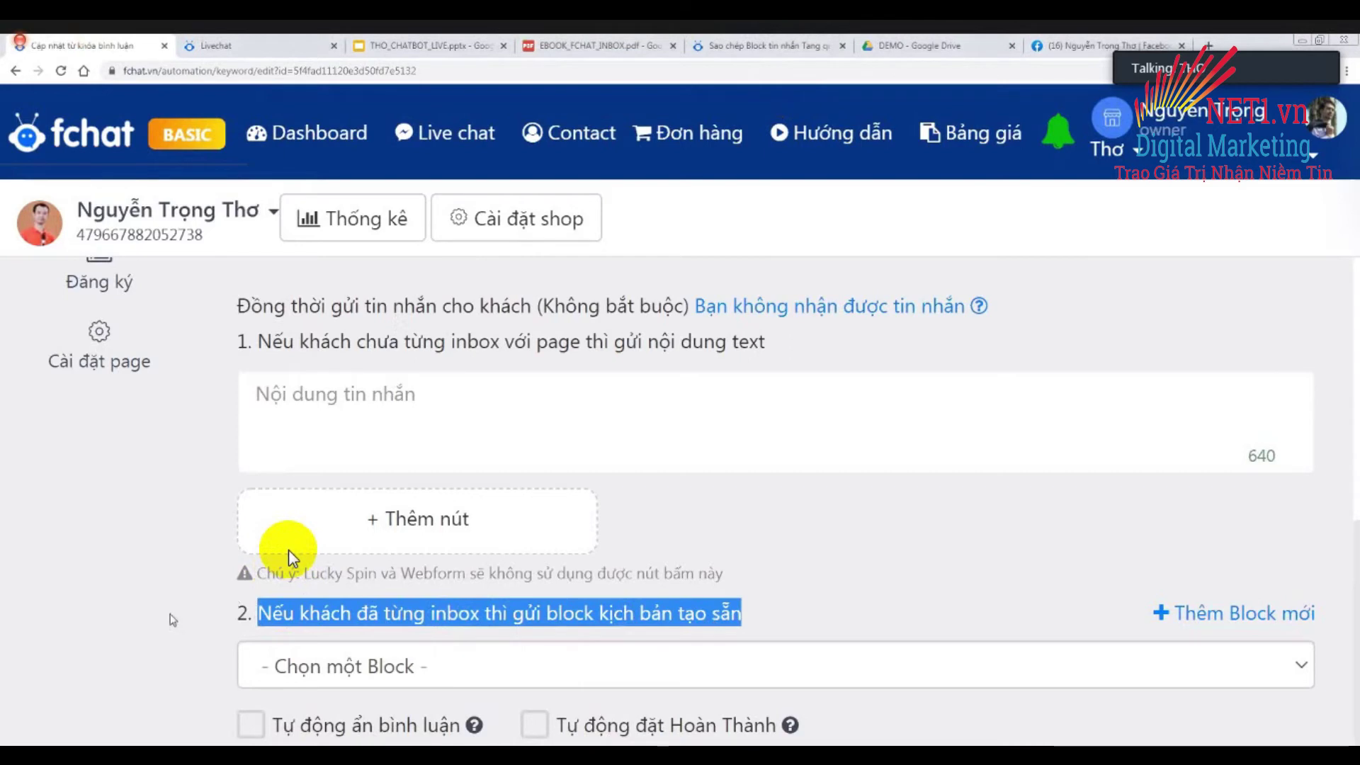
{"action": "scroll", "coordinate": [288, 550], "scroll_direction": "down", "scroll_amount": 1}
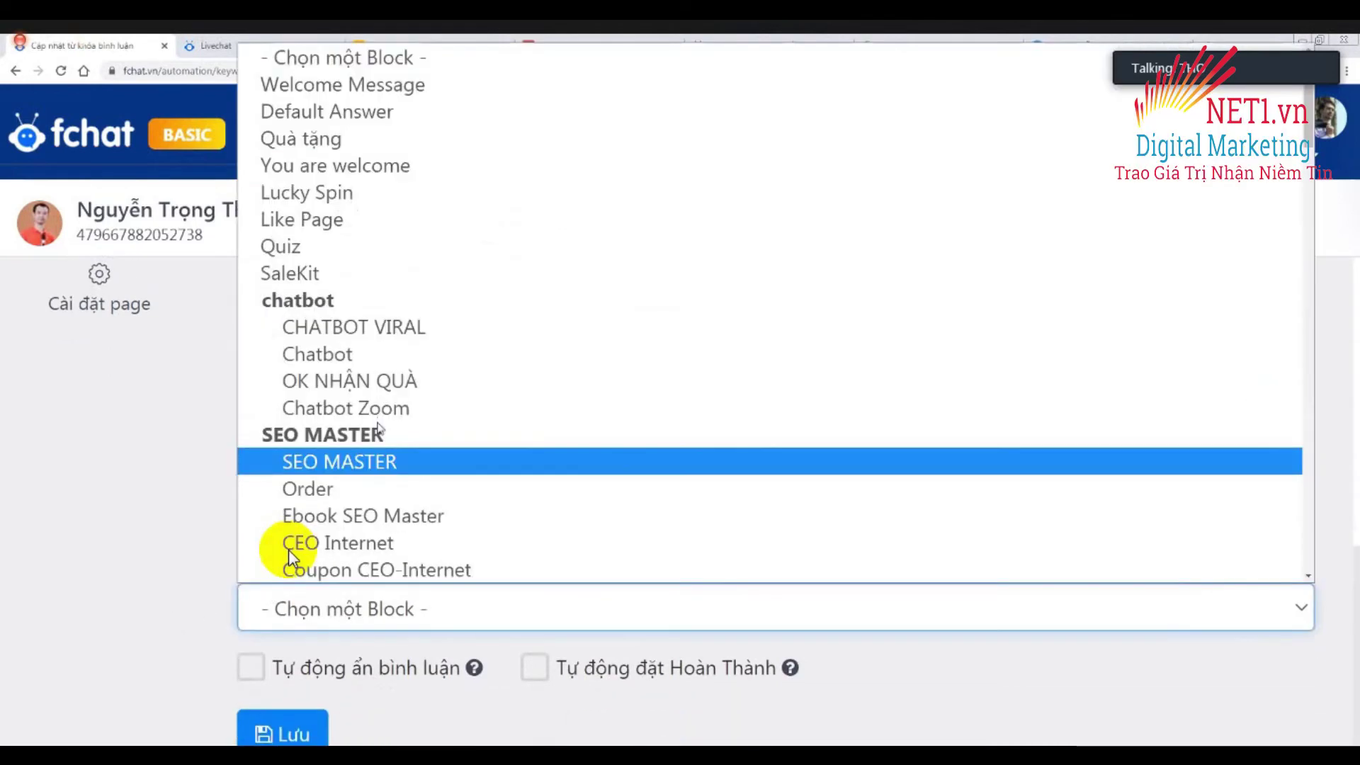
{"action": "left_click", "coordinate": [347, 609]}
{"action": "scroll", "coordinate": [287, 550], "scroll_direction": "down", "scroll_amount": 10}
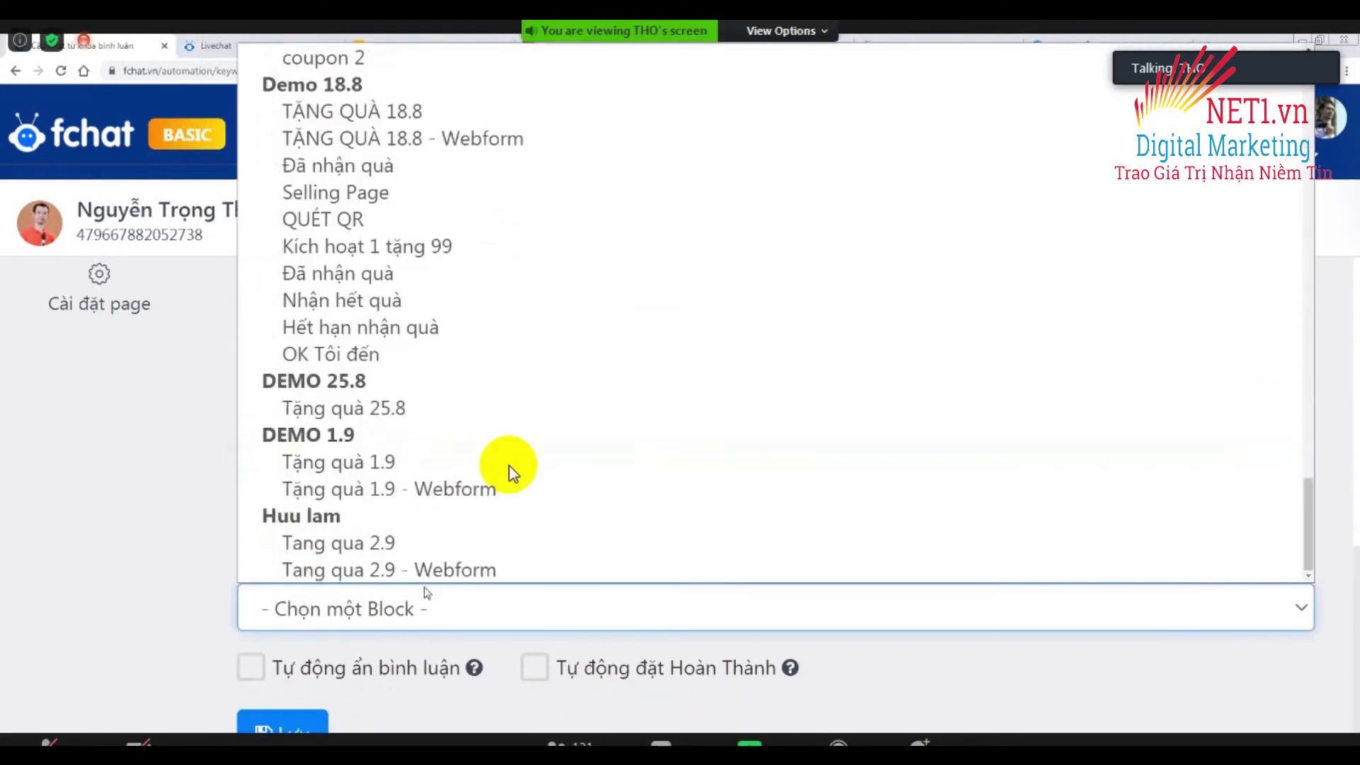
{"action": "left_click", "coordinate": [389, 577]}
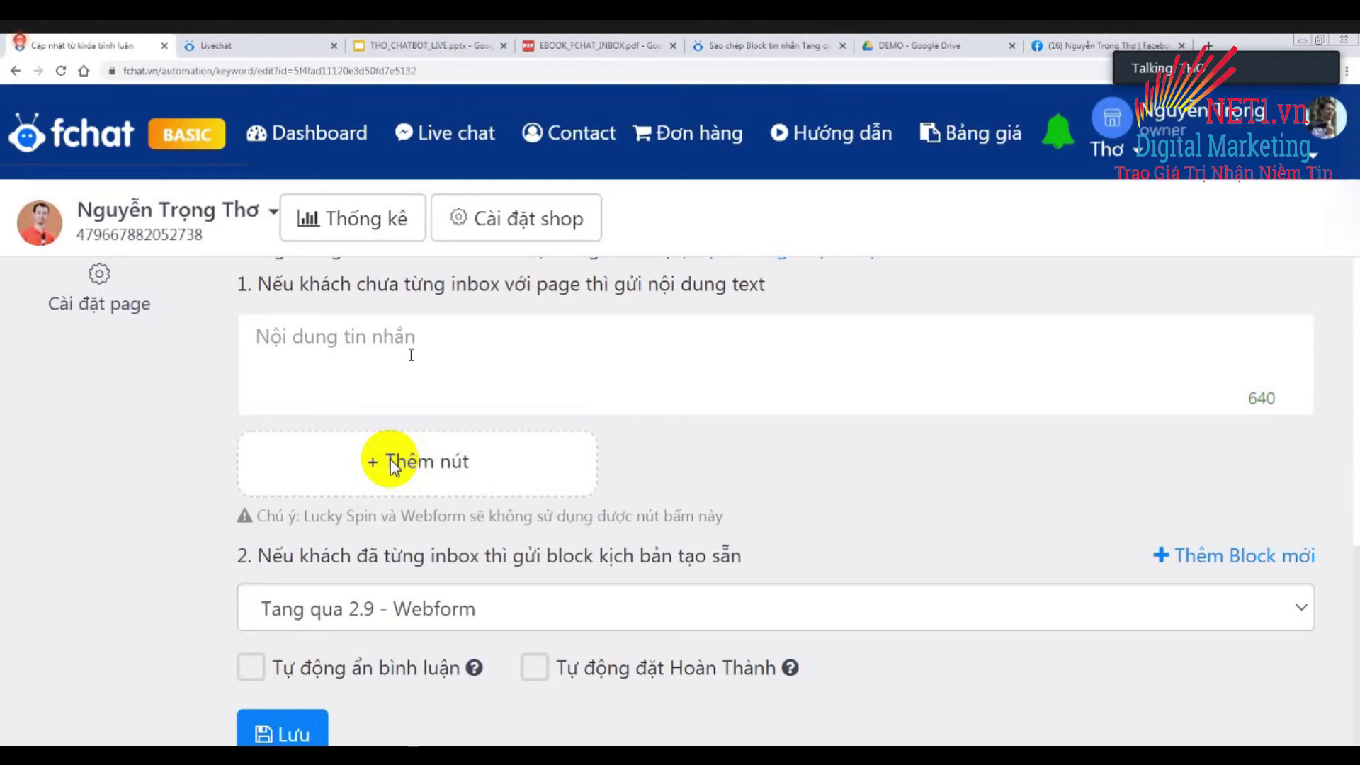
Write the inbox message congratulating {full_name} on the free EBOOK, adding 'Gõ "OK" để nhận ebook ngay nhé'.
{"action": "left_click", "coordinate": [411, 355]}
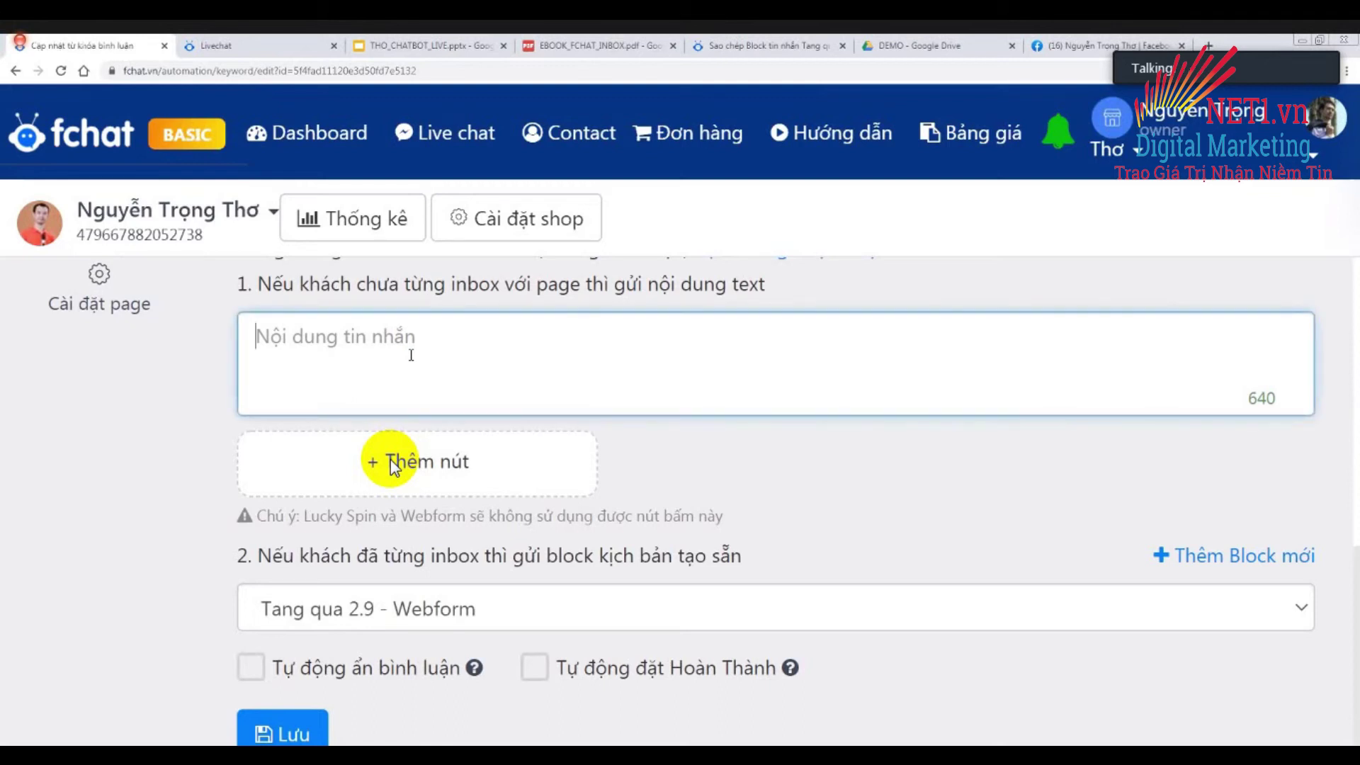
{"action": "type", "text": "chúc "}
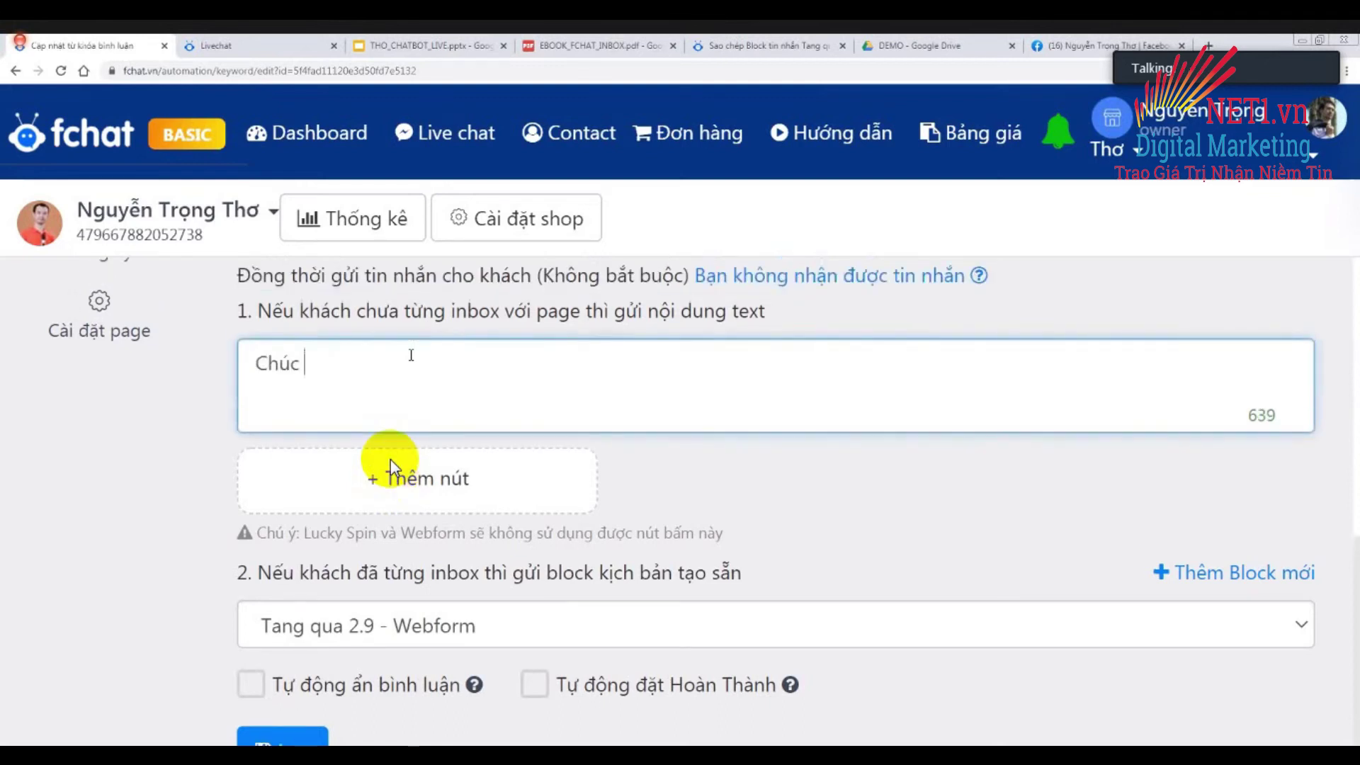
{"action": "type", "text": "mừng "}
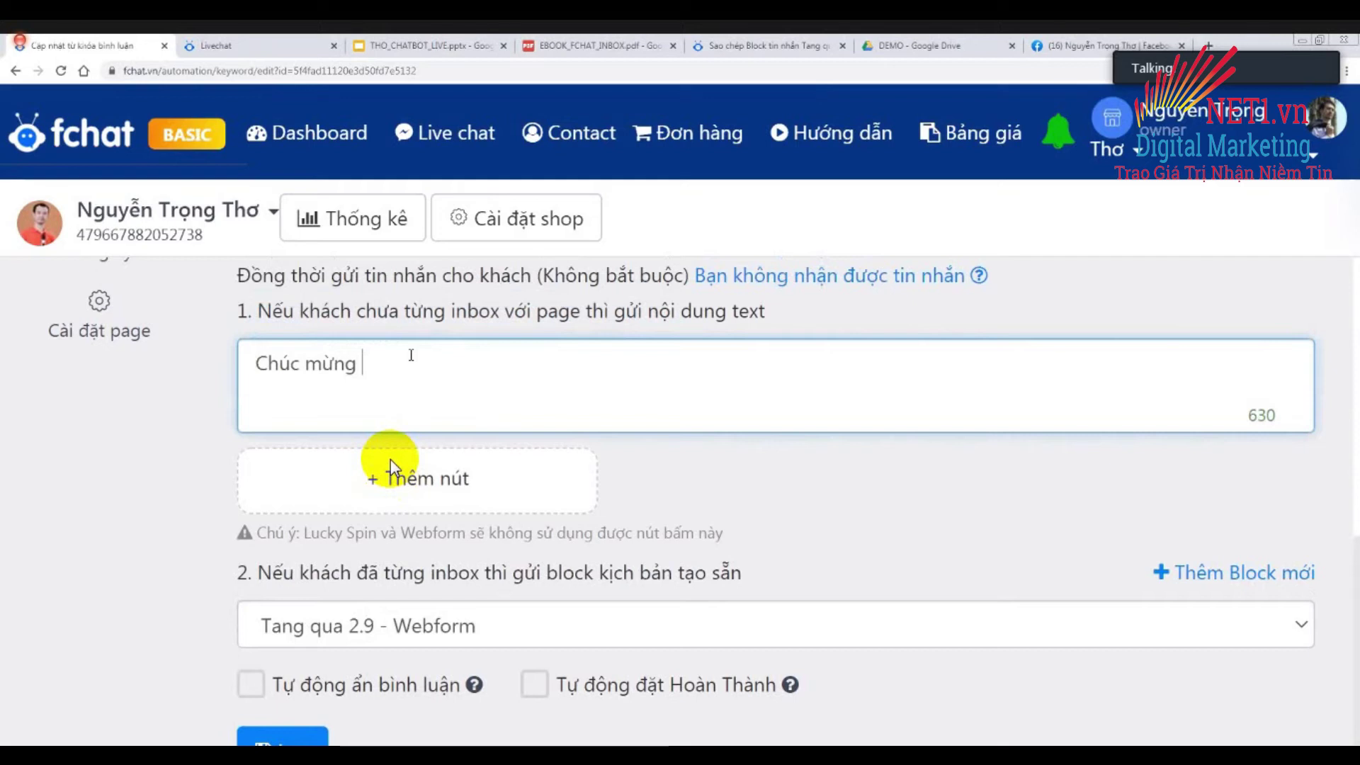
{"action": "type", "text": "{ful"}
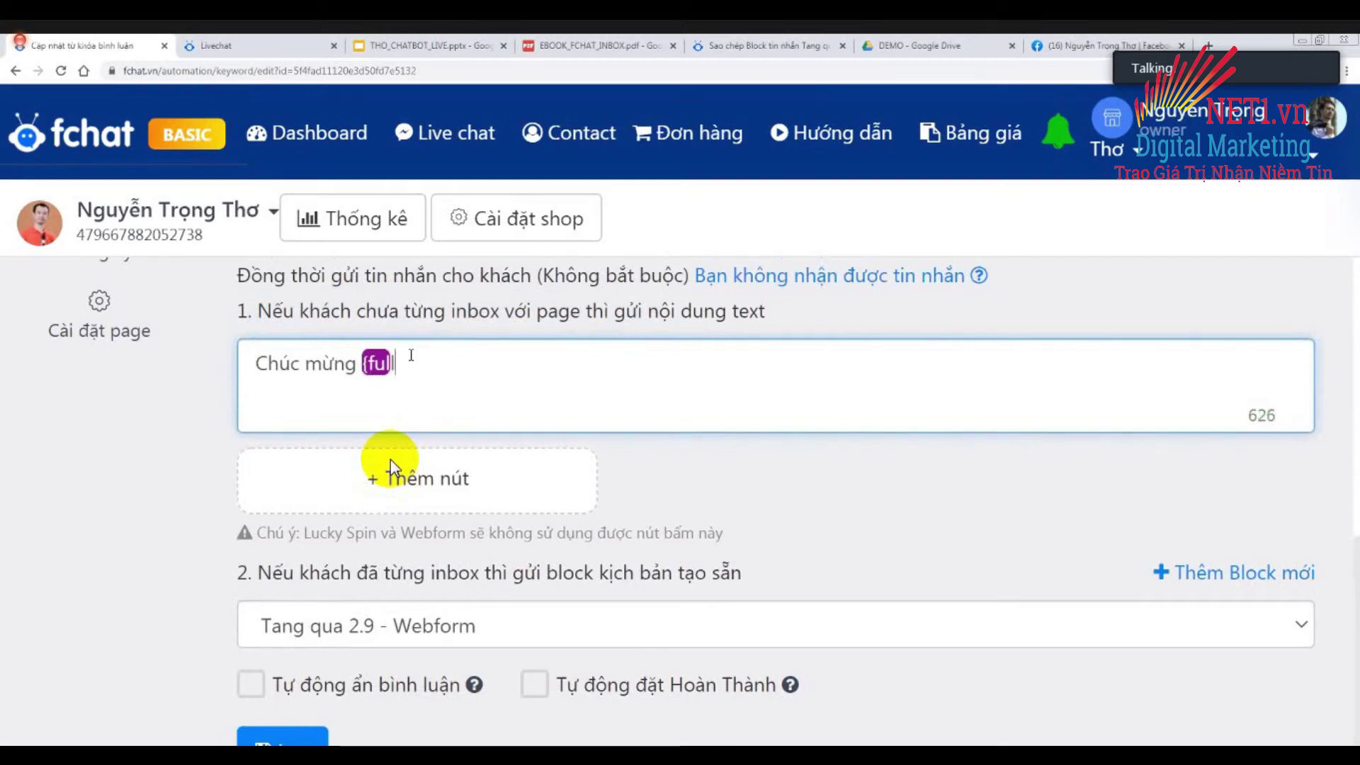
{"action": "type", "text": "l_name}"}
{"action": "type", "text": " nhận"}
{"action": "type", "text": " được"}
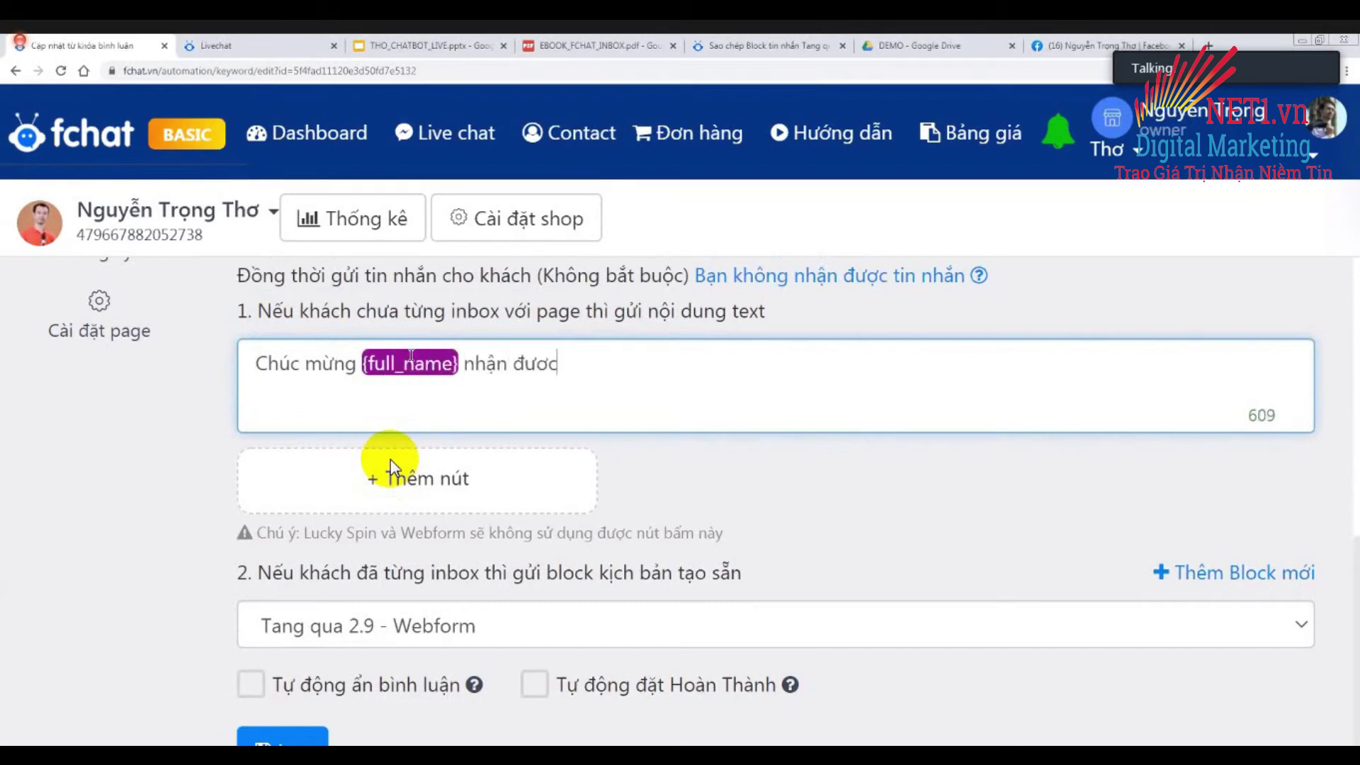
{"action": "type", "text": " quà tăng: "}
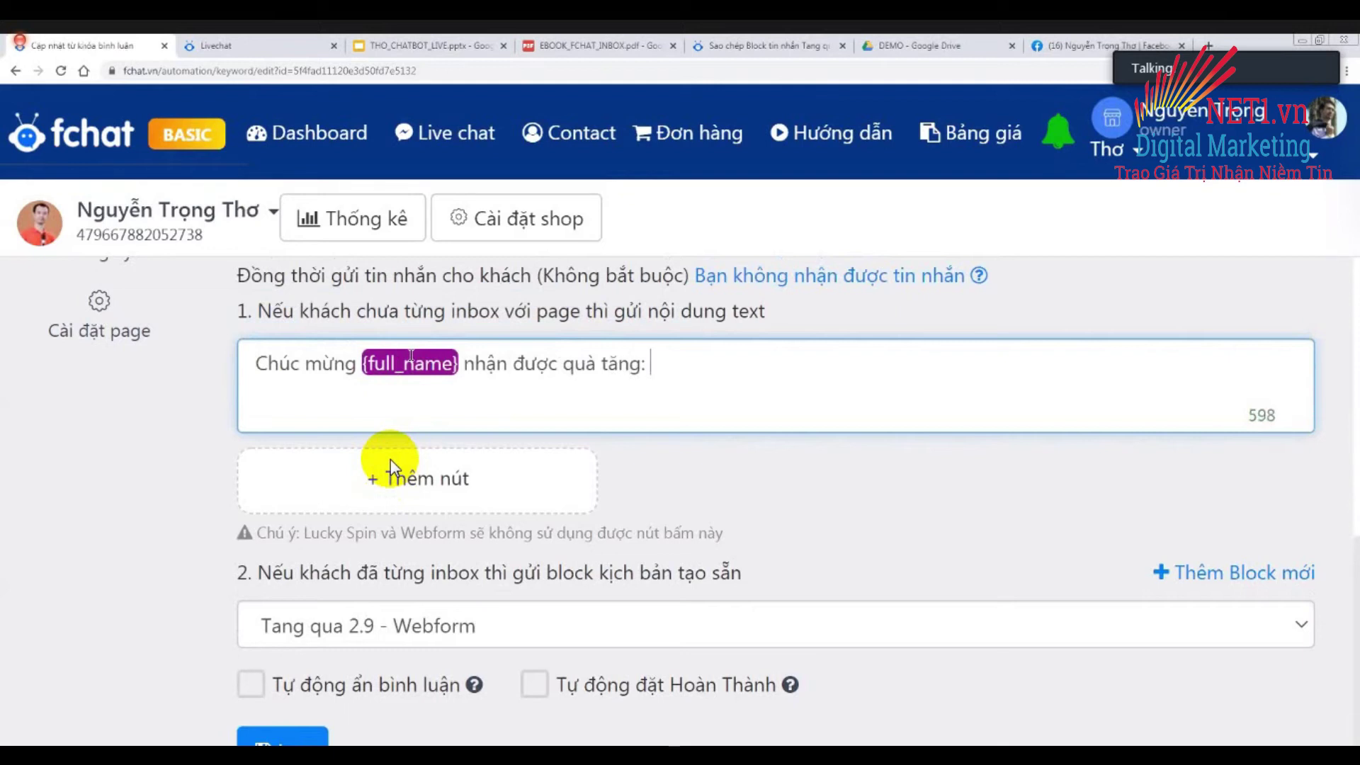
{"action": "type", "text": "EBOO"}
{"action": "type", "text": "K NHA"}
{"action": "type", "text": "ẮN "}
{"action": "type", "text": "TIN HANG"}
{"action": "type", "text": " LOAT KHÁCH HAN"}
{"action": "type", "text": "G R"}
{"action": "type", "text": "ÊN FANP"}
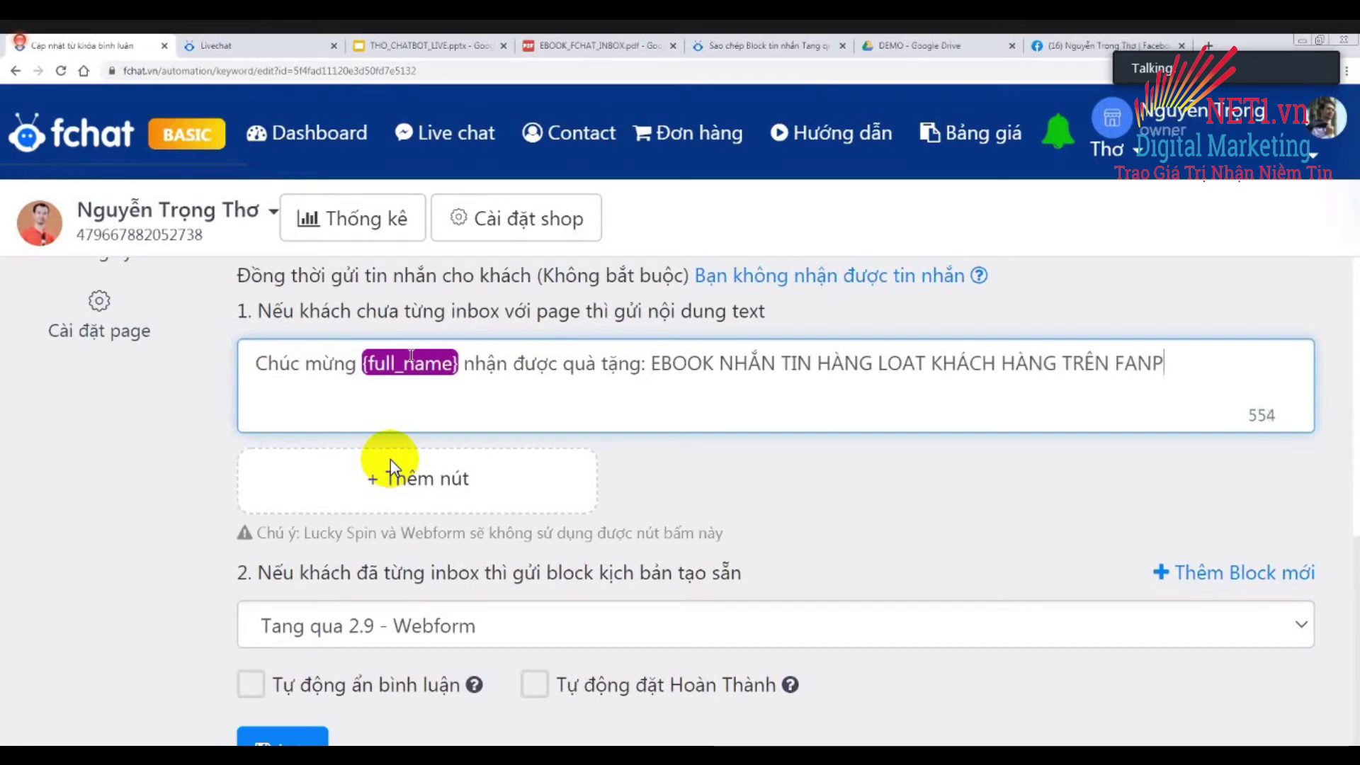
{"action": "type", "text": "AGE, hòa t"}
{"action": "type", "text": "oàn M"}
{"action": "type", "text": "iễn Phi"}
{"action": "type", "text": "s"}
{"action": "key", "text": "Return"}
{"action": "key", "text": "Return"}
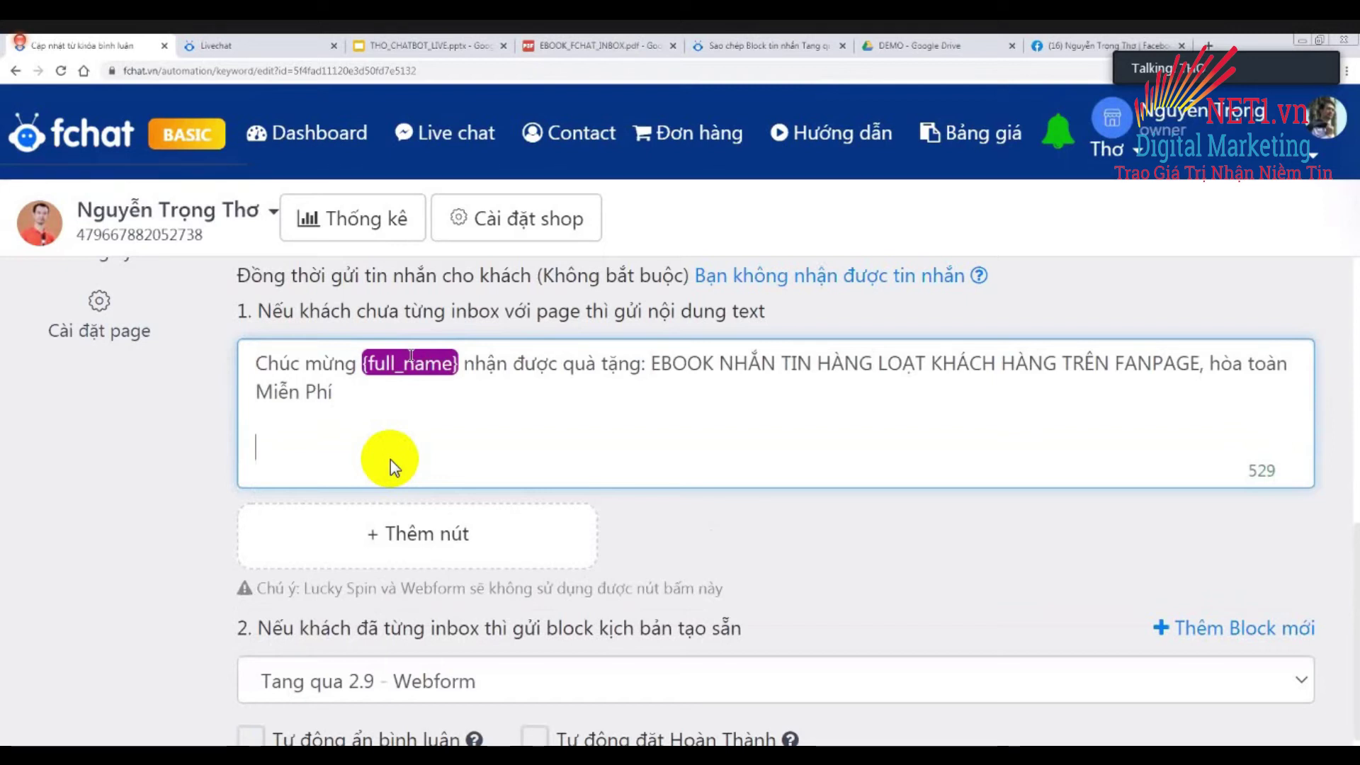
{"action": "type", "text": "Go"}
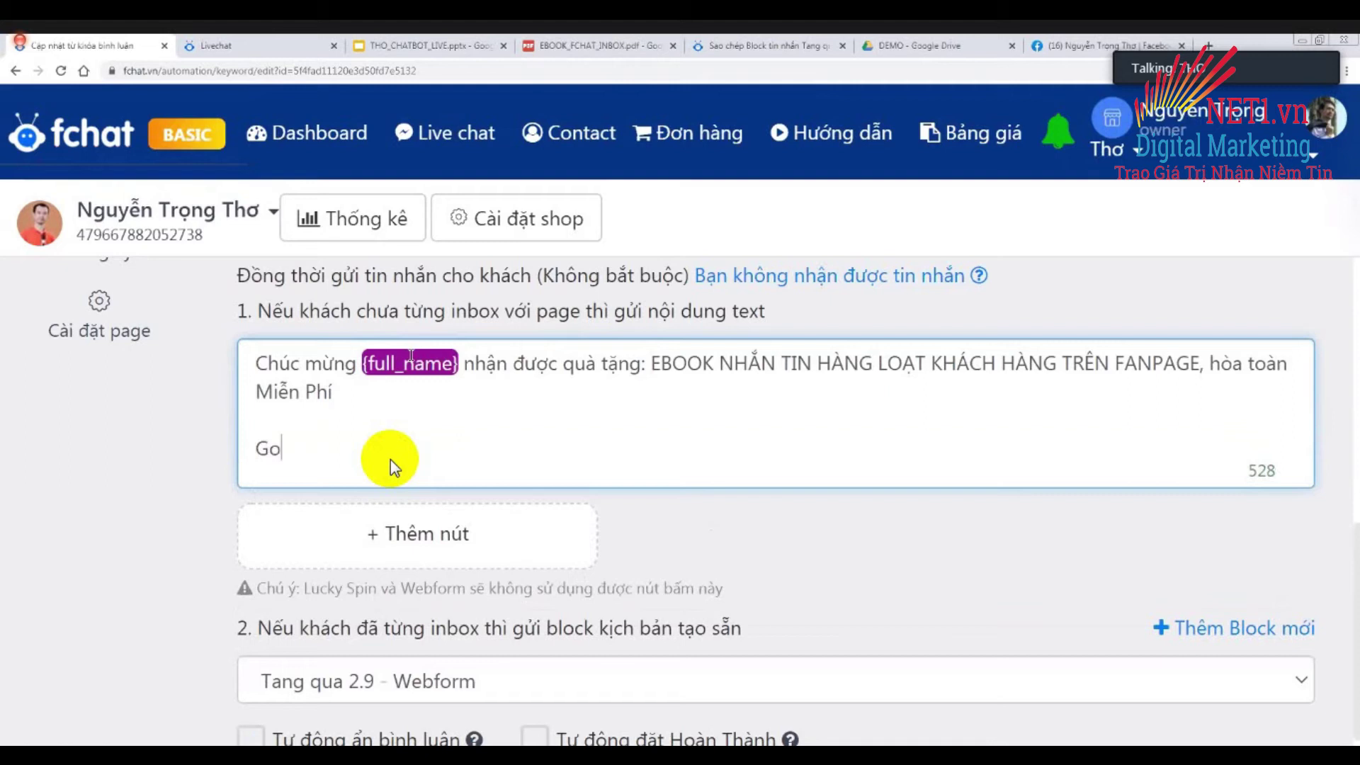
{"action": "type", "text": "x \"OK\""}
{"action": "type", "text": " dde"}
{"action": "type", "text": "er nhaanj ebo"}
{"action": "type", "text": "ok ngay nhes"}
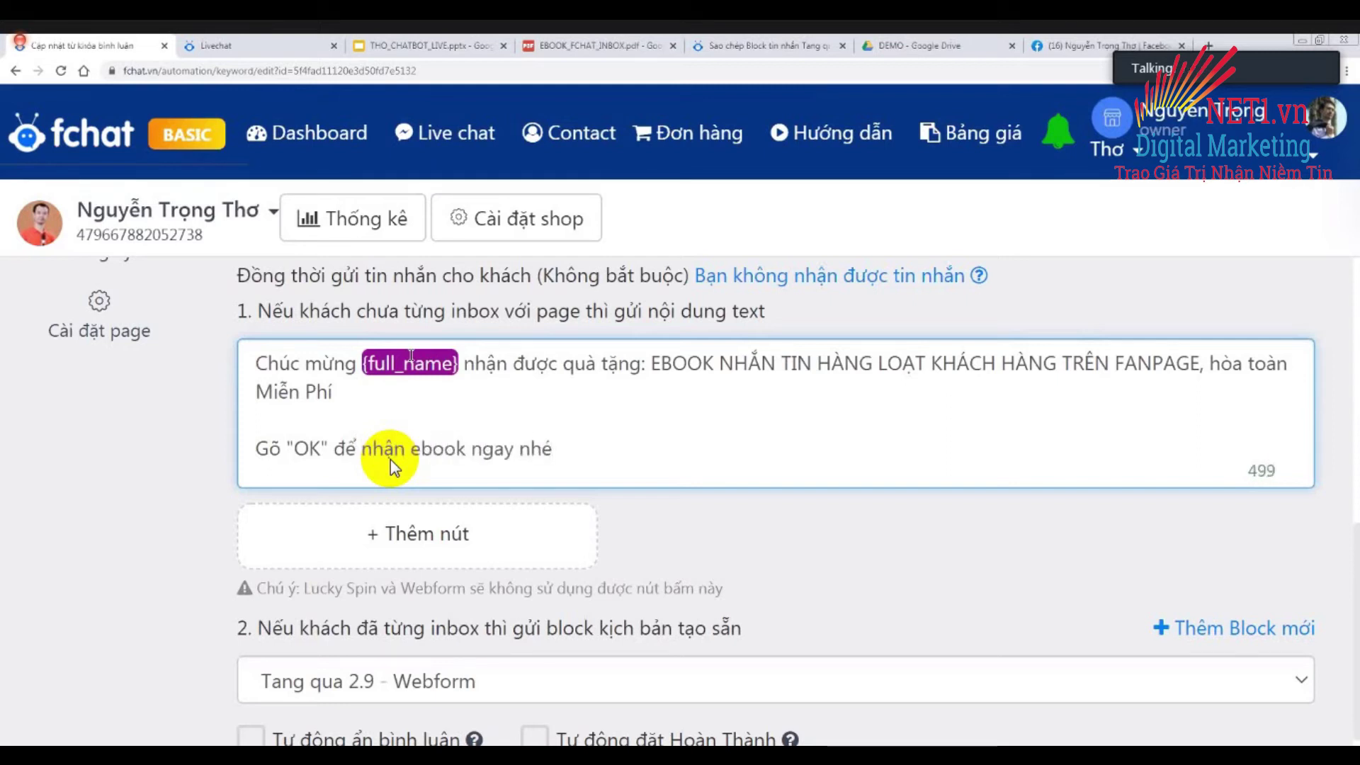
{"action": "left_click", "coordinate": [139, 501]}
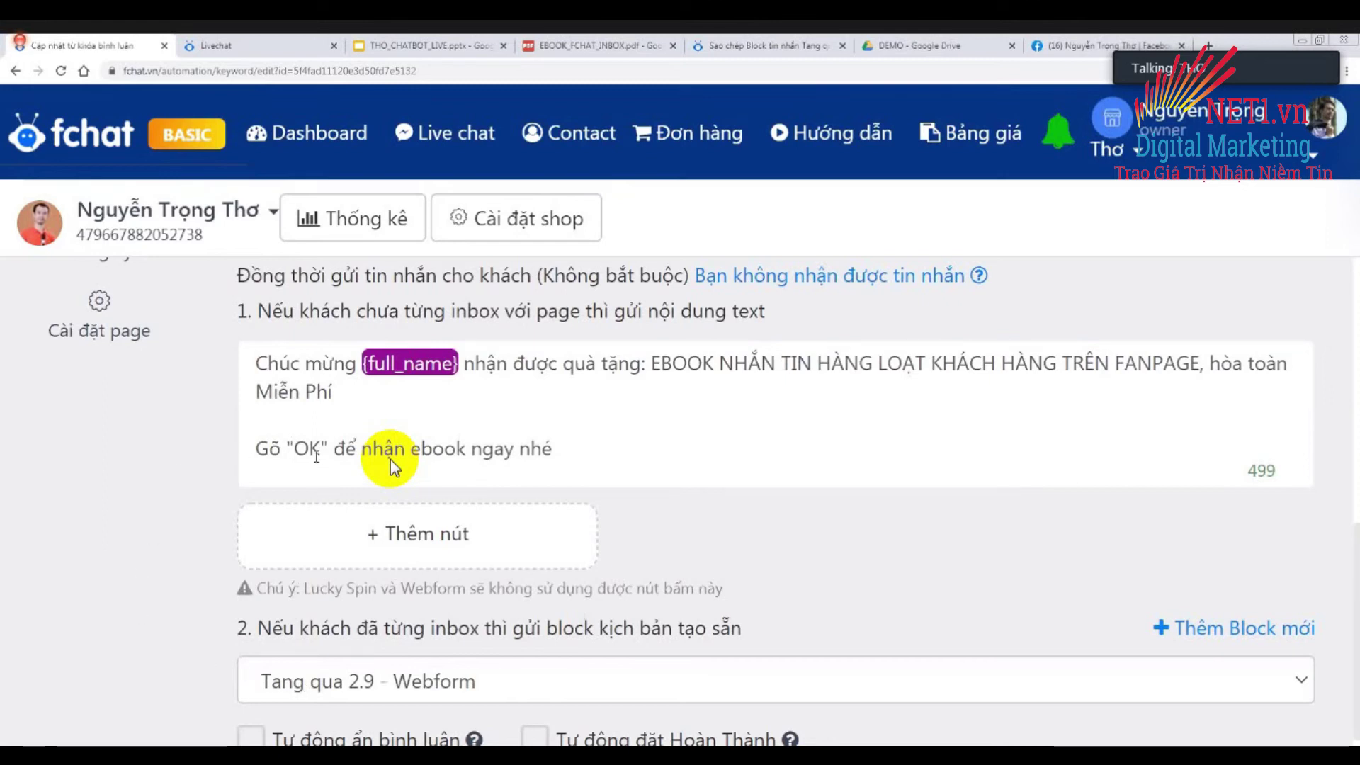
{"action": "double_click", "coordinate": [309, 450]}
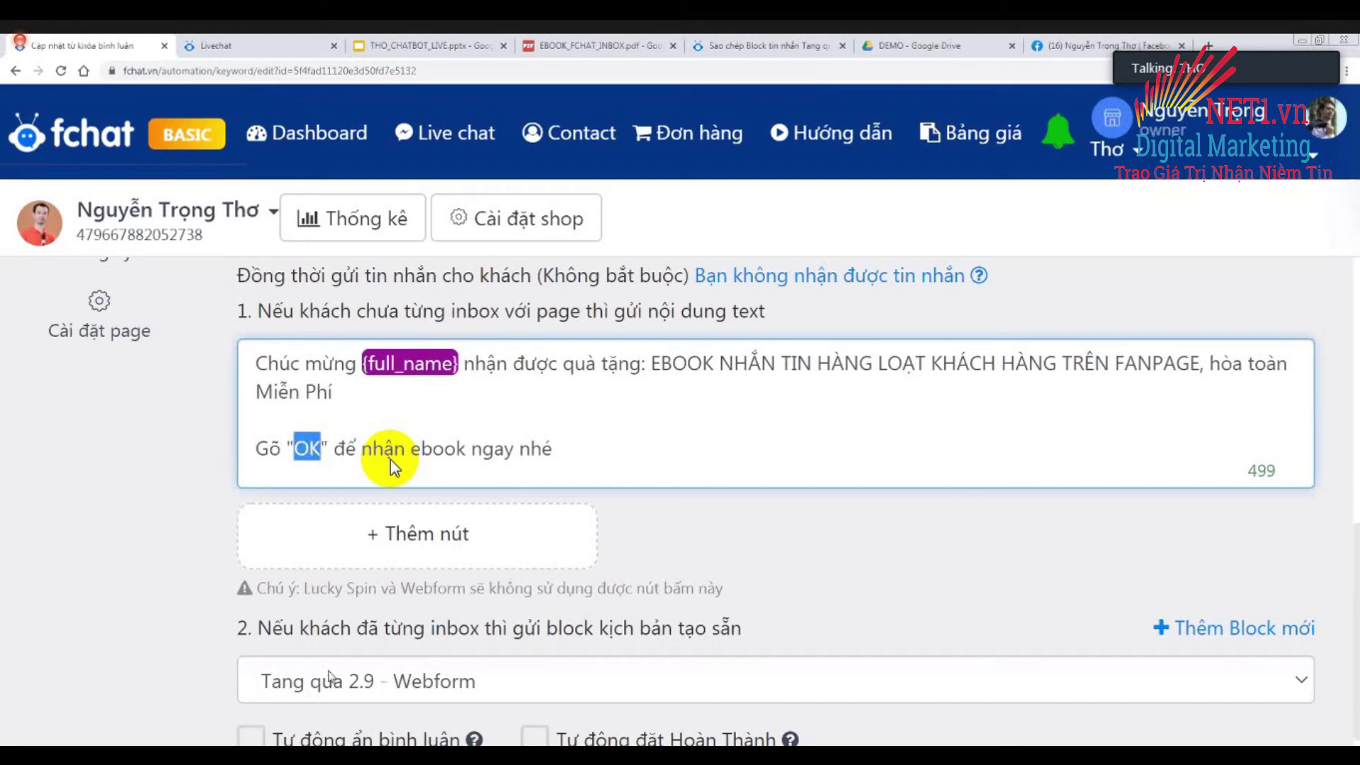
{"action": "left_click", "coordinate": [563, 451]}
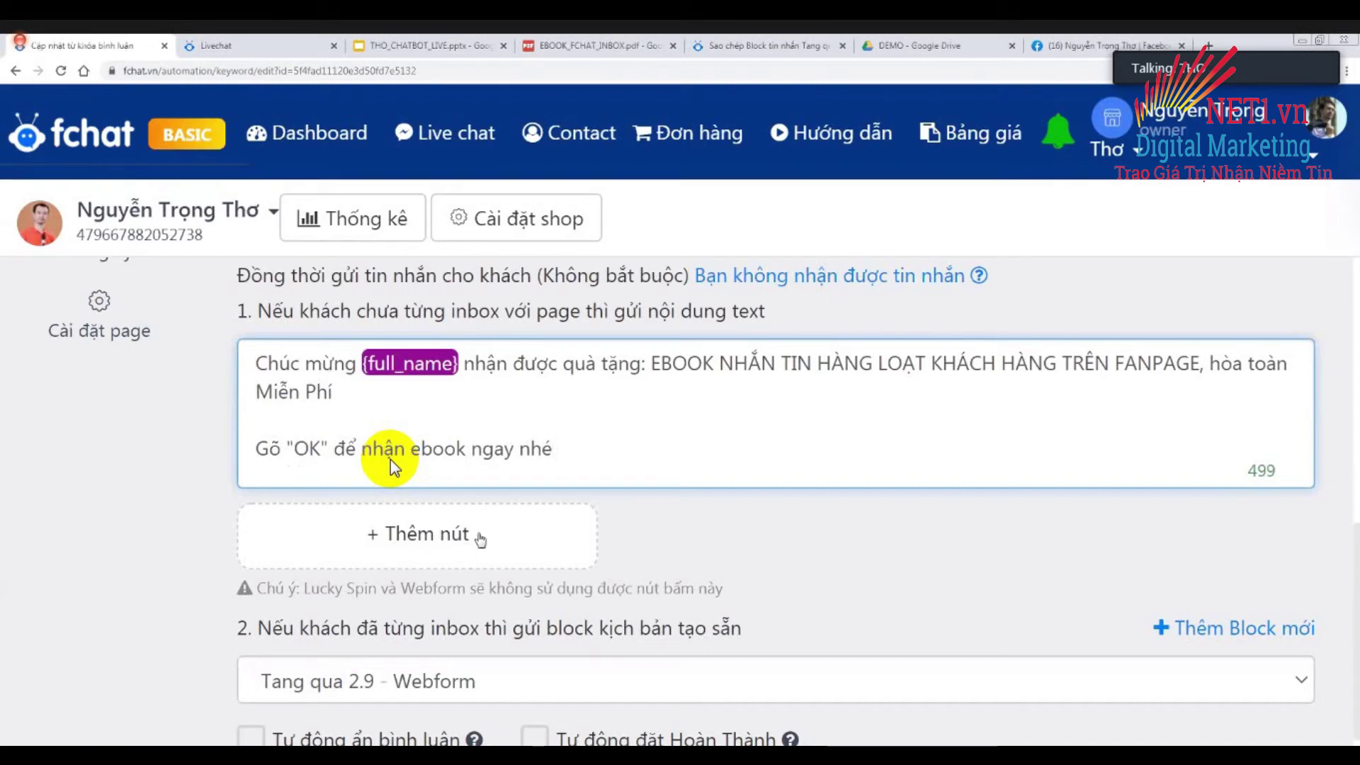
Add a new button named 'Nhận Ebook Ngay' to the inbox message.
{"action": "left_click", "coordinate": [411, 544]}
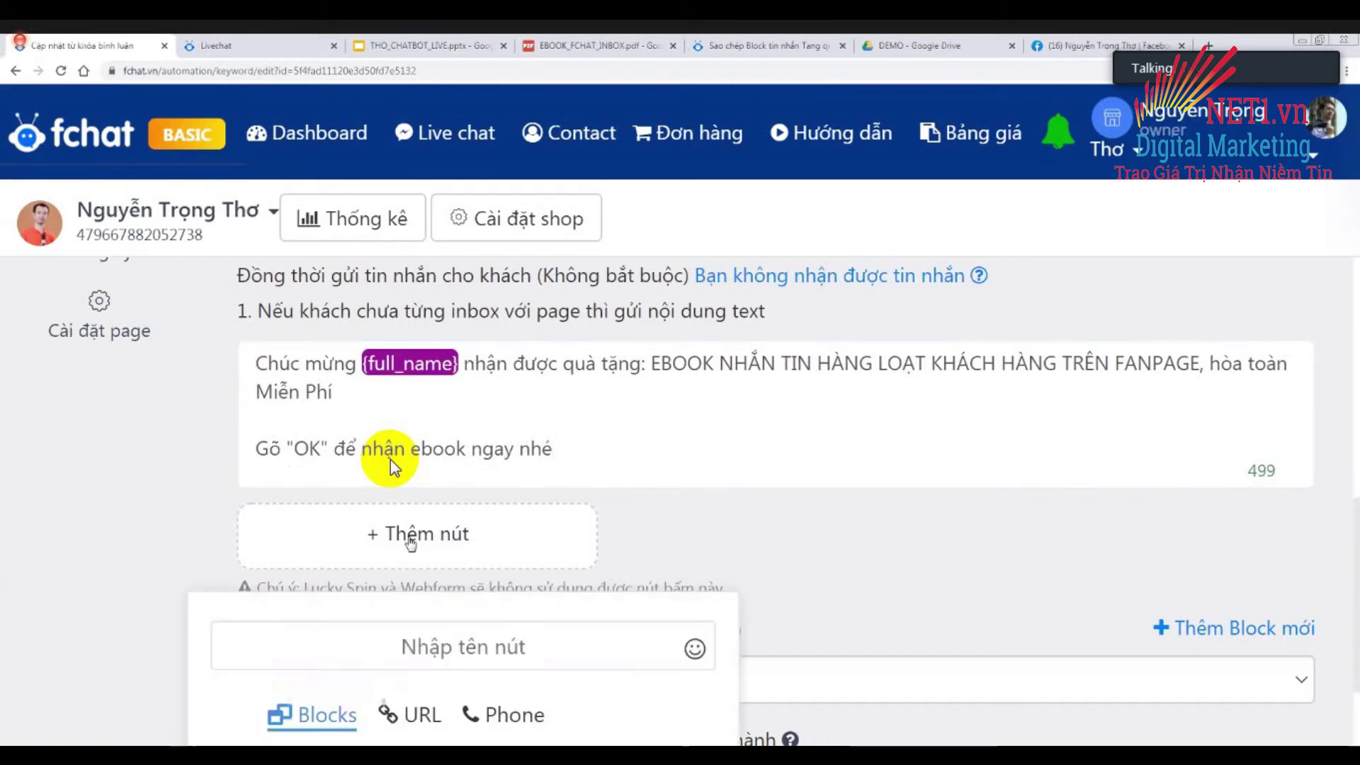
{"action": "scroll", "coordinate": [390, 459], "scroll_direction": "down", "scroll_amount": 3}
{"action": "left_click", "coordinate": [389, 459]}
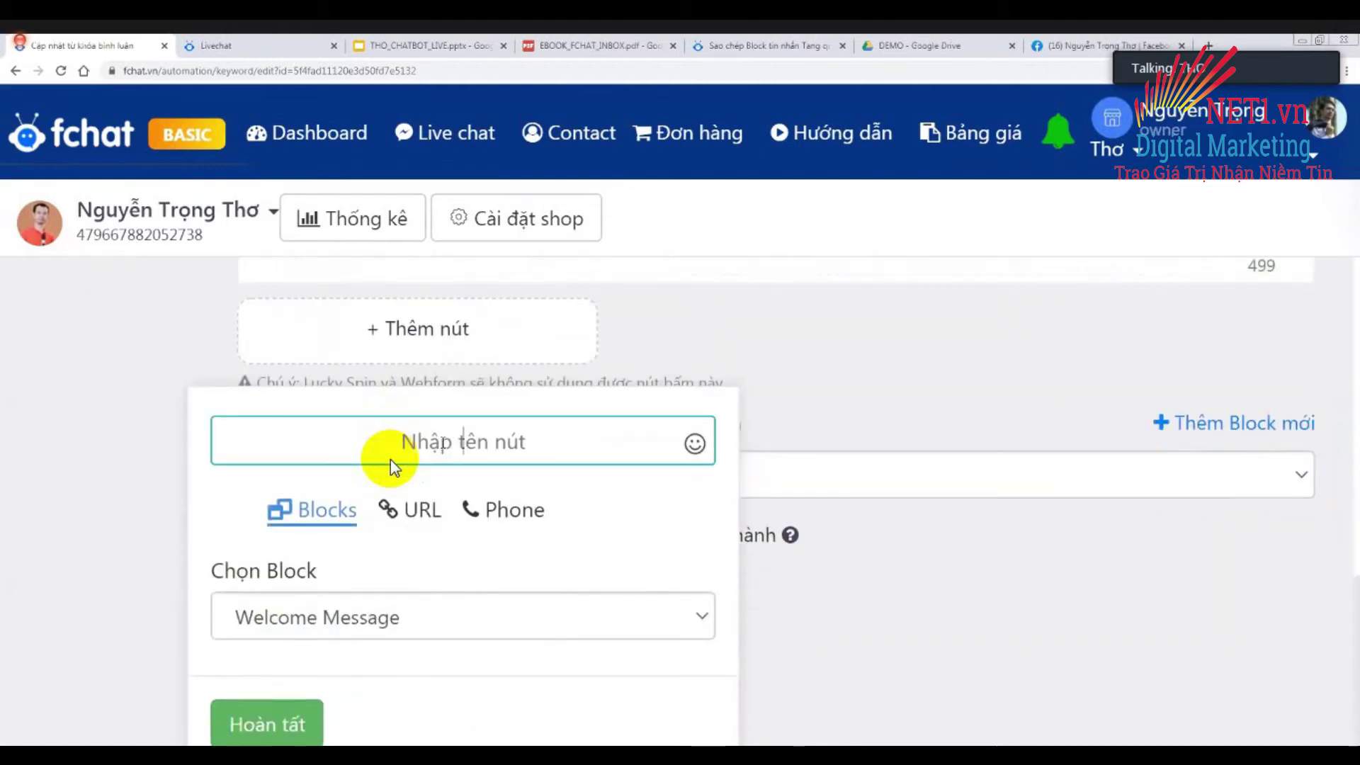
{"action": "type", "text": "E"}
{"action": "key", "text": "BackSpace"}
{"action": "type", "text": "Nhaận Ebook Ngay"}
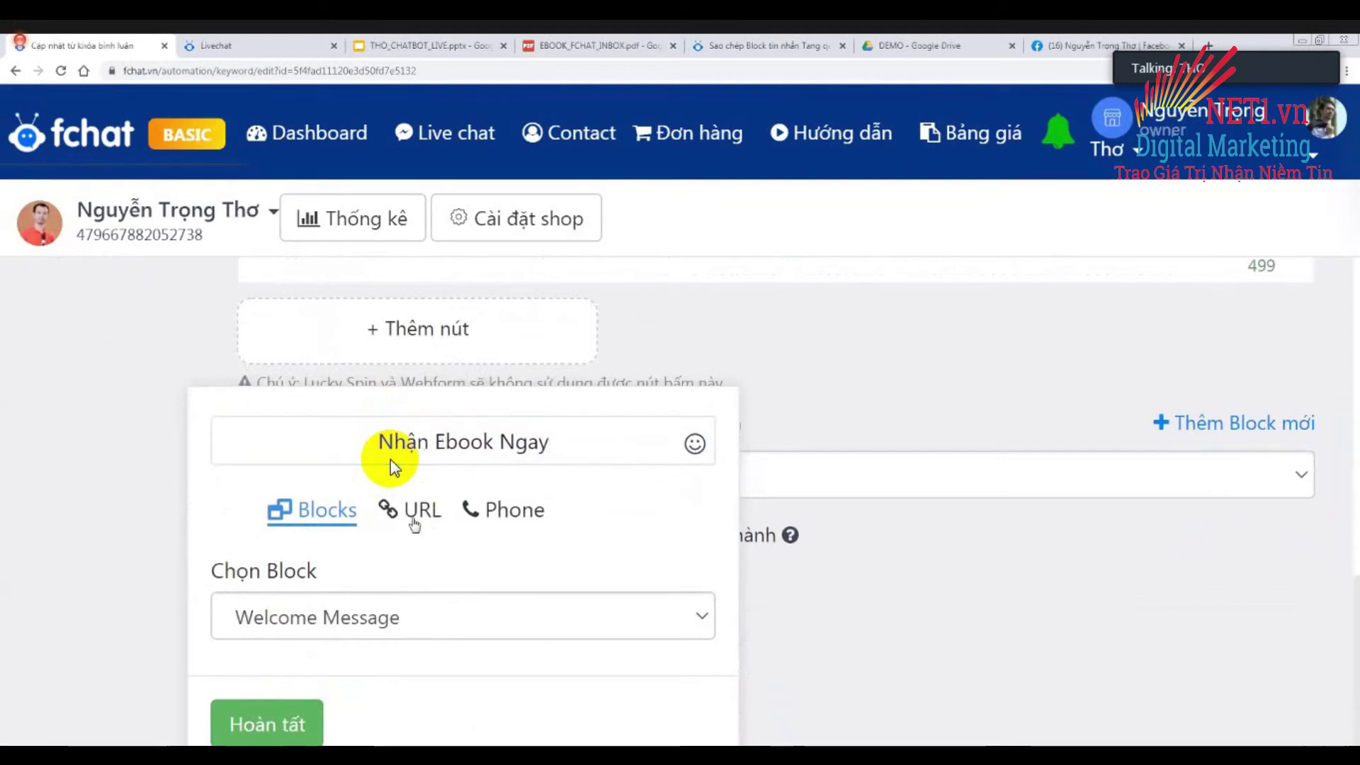
{"action": "left_click", "coordinate": [556, 435]}
{"action": "key", "text": "ctrl+a"}
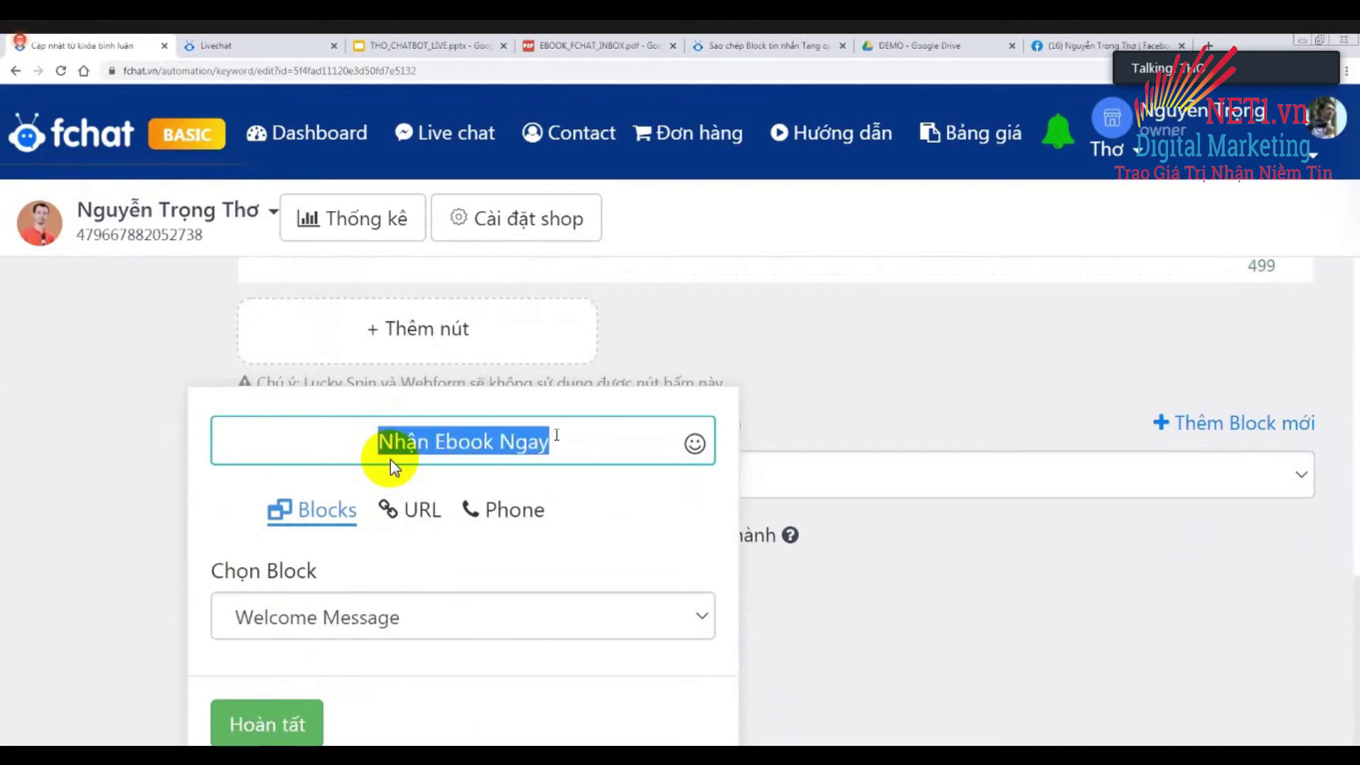
Link the button to the Tang qua 2.9 - Webform block and finish it.
{"action": "left_click", "coordinate": [352, 617]}
{"action": "scroll", "coordinate": [381, 567], "scroll_direction": "down", "scroll_amount": 10}
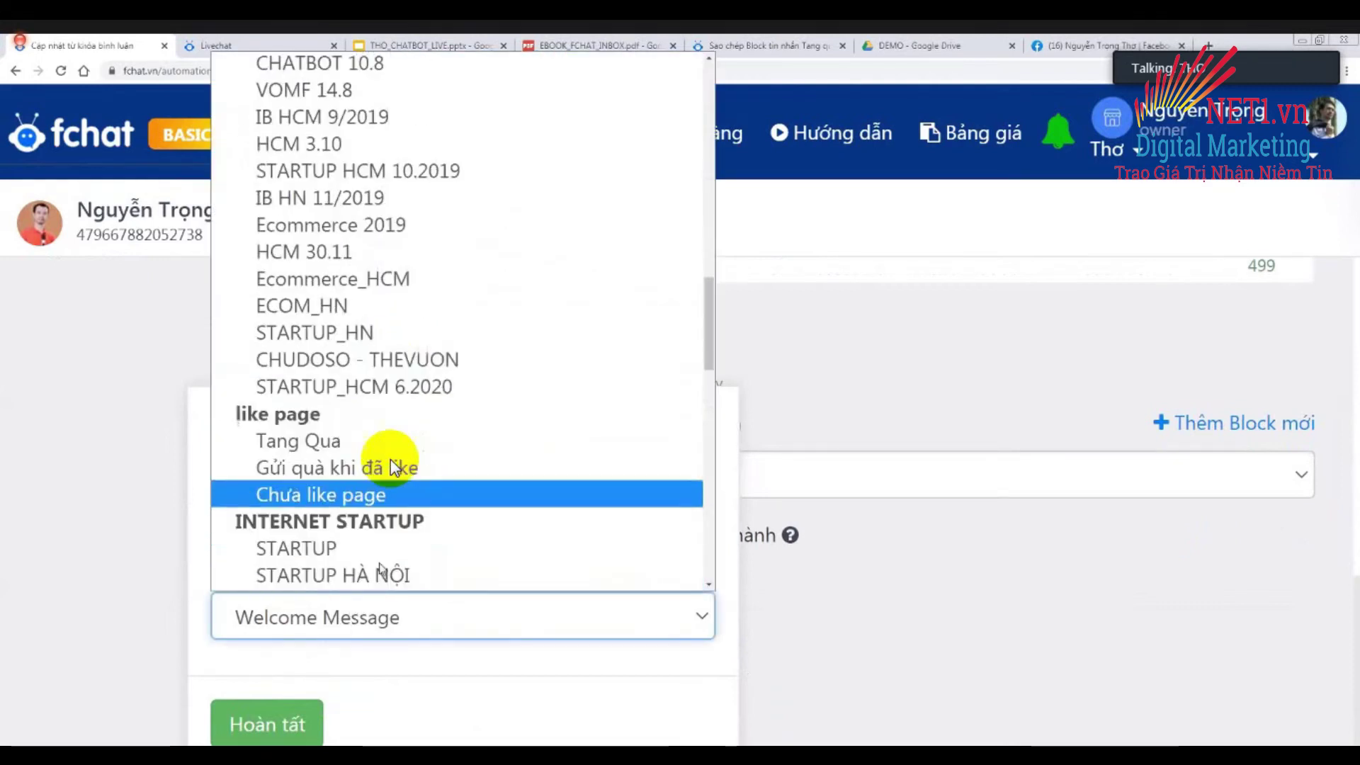
{"action": "scroll", "coordinate": [380, 566], "scroll_direction": "down", "scroll_amount": 10}
{"action": "left_click", "coordinate": [357, 576]}
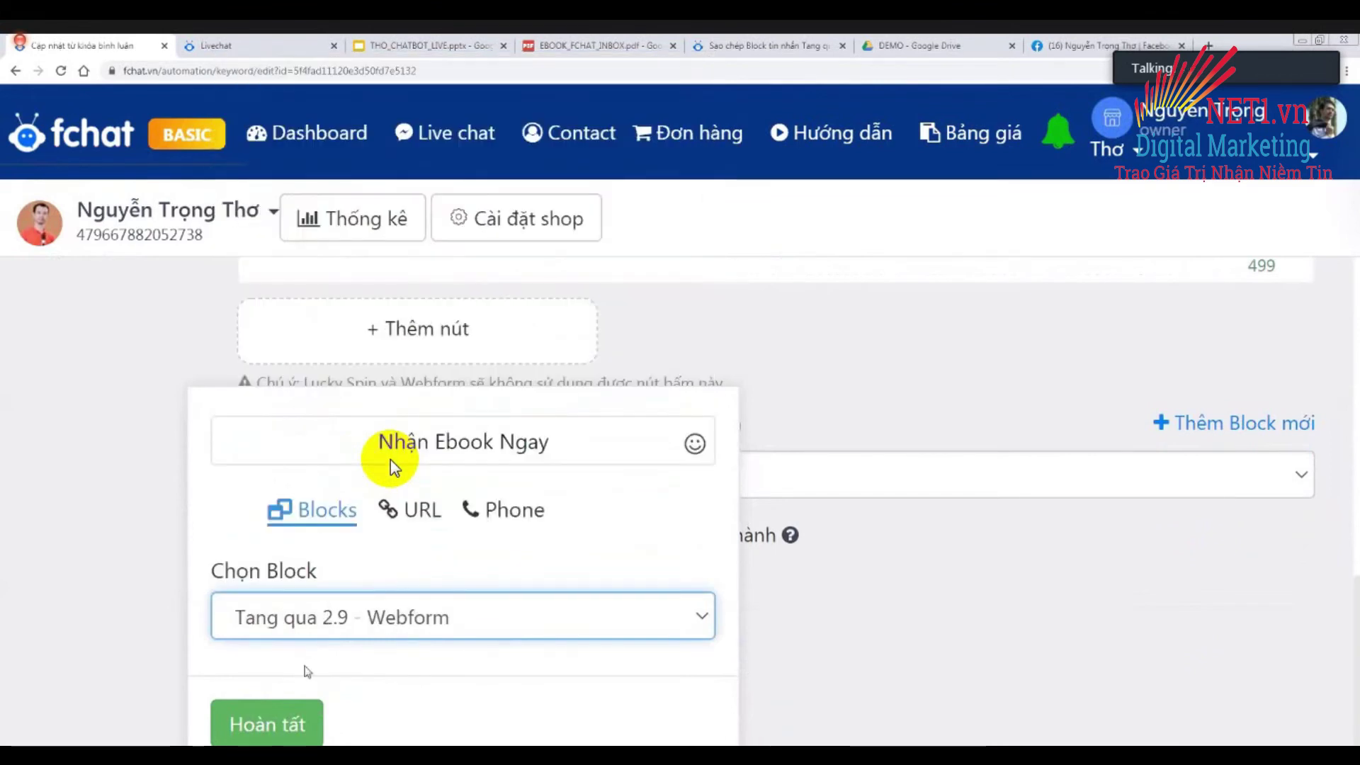
{"action": "left_click", "coordinate": [280, 719]}
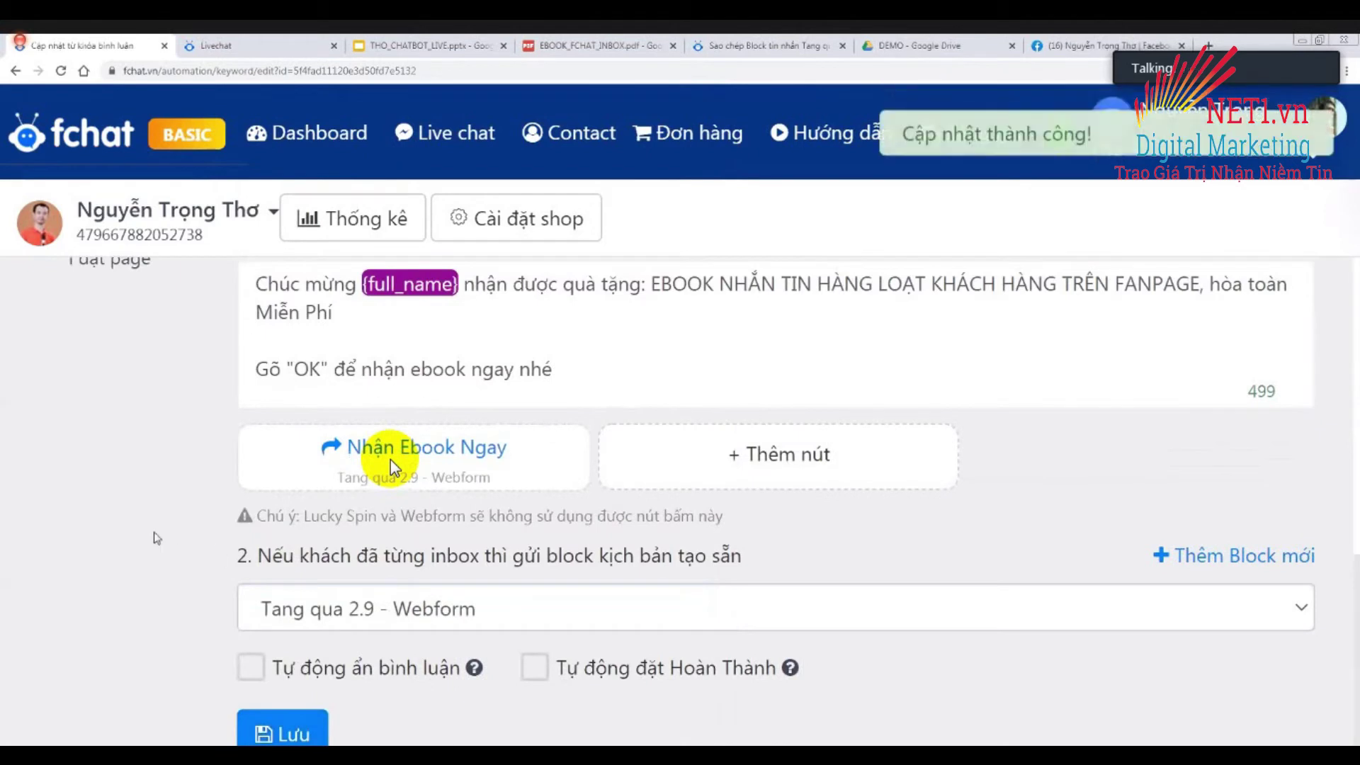
Insert 'hoặc bấm nút bên dưới' before 'để' on the message's OK line.
{"action": "scroll", "coordinate": [237, 487], "scroll_direction": "up", "scroll_amount": 2}
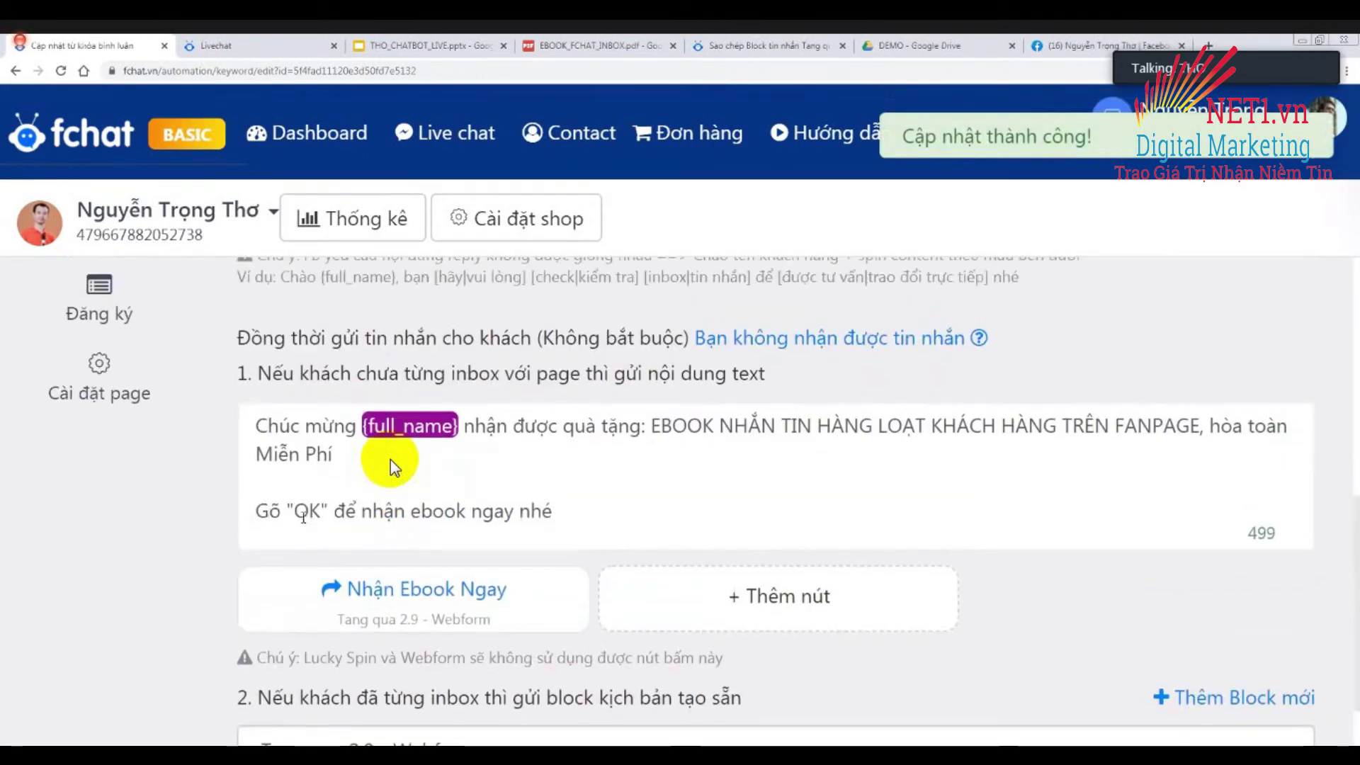
{"action": "left_click", "coordinate": [336, 510]}
{"action": "type", "text": "hoặc ba"}
{"action": "type", "text": "m nút bên du"}
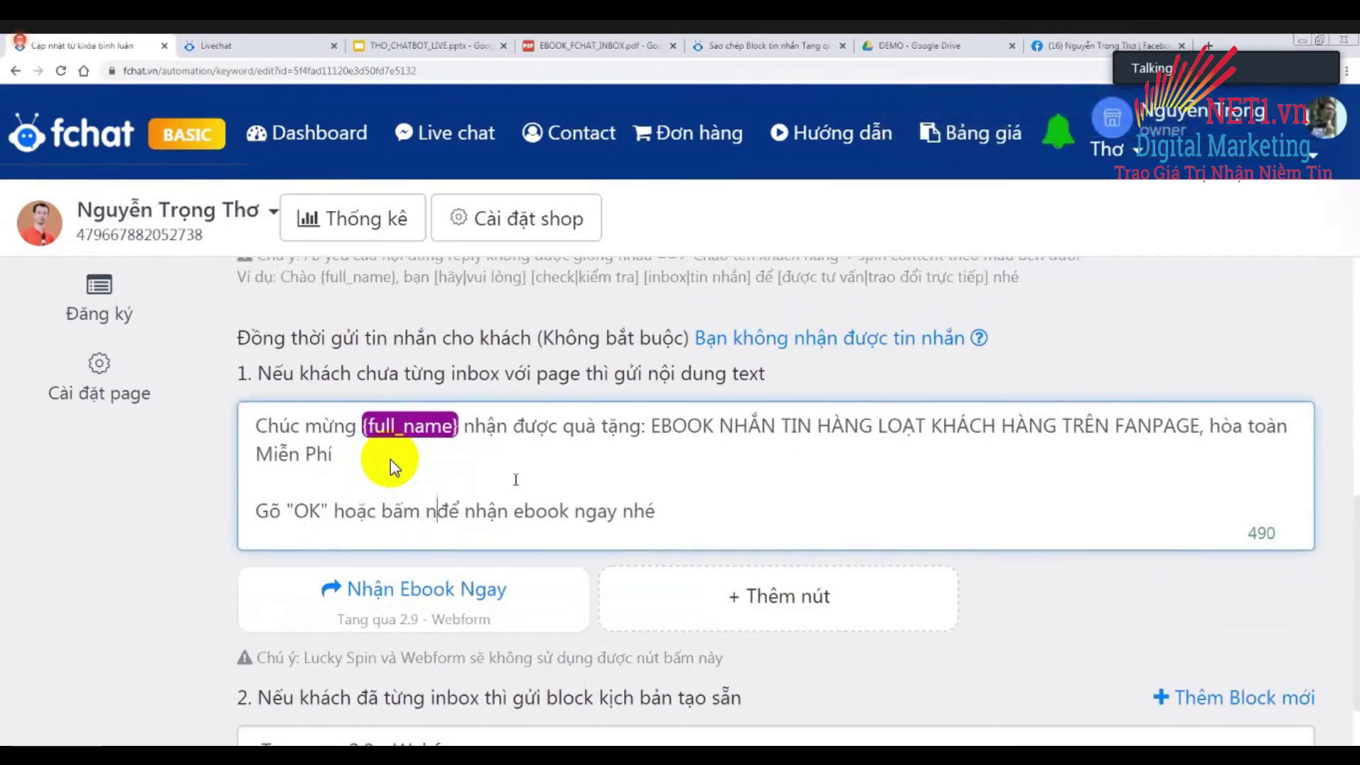
{"action": "type", "text": "ới"}
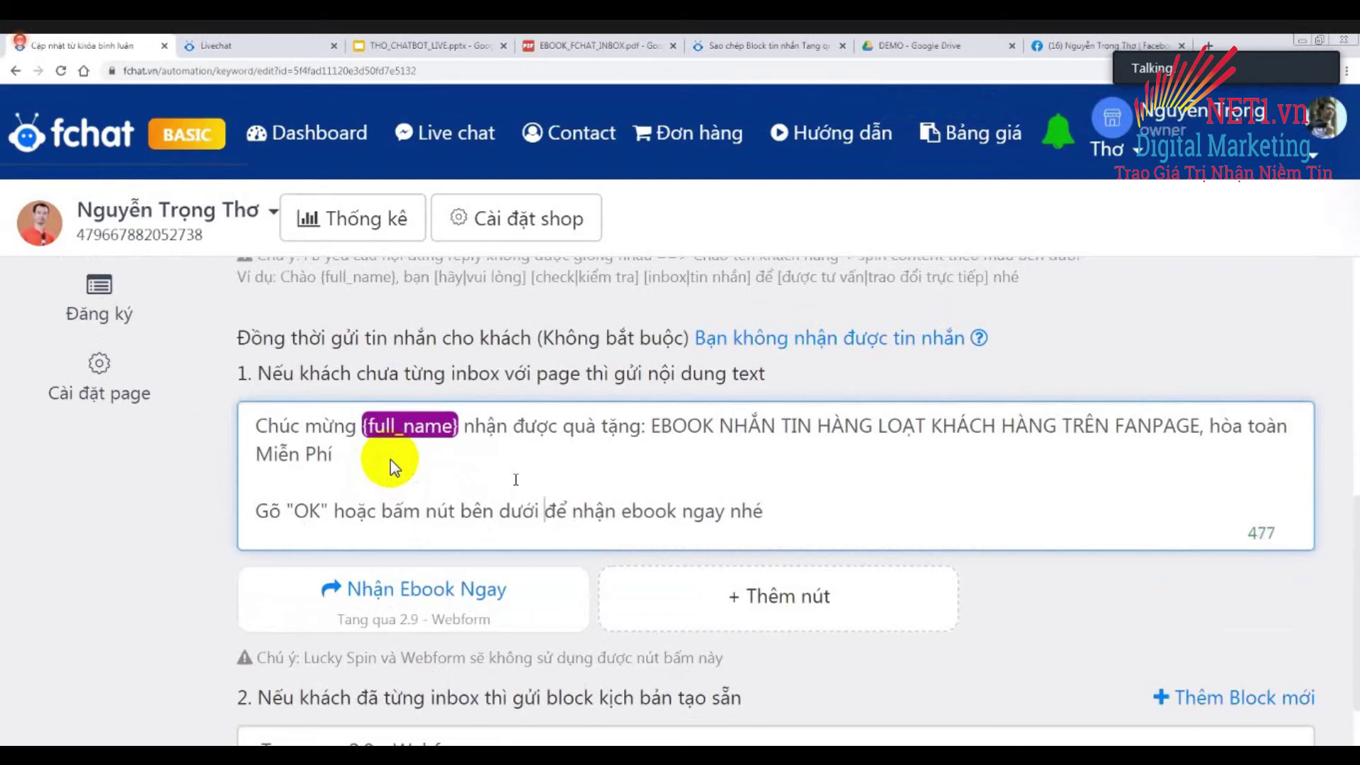
{"action": "left_click", "coordinate": [228, 516]}
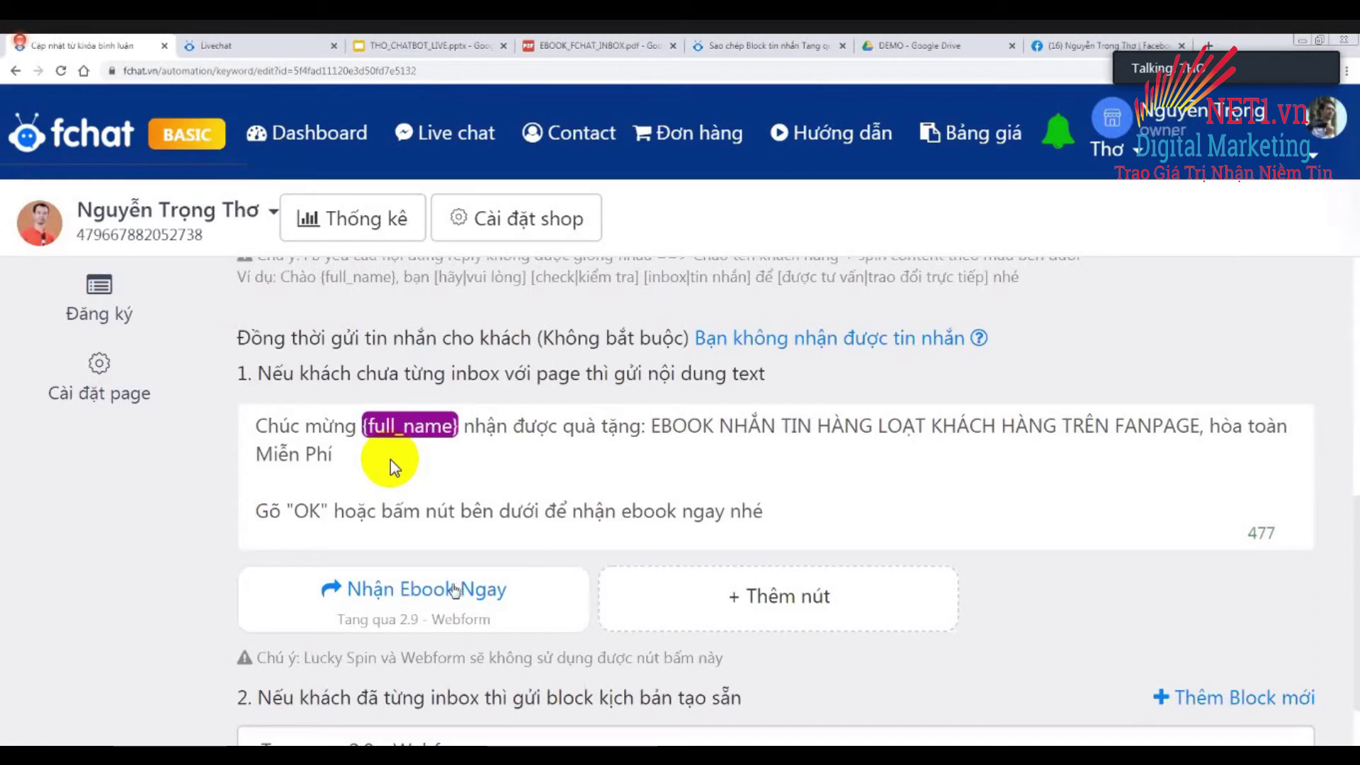
{"action": "scroll", "coordinate": [454, 585], "scroll_direction": "down", "scroll_amount": 2}
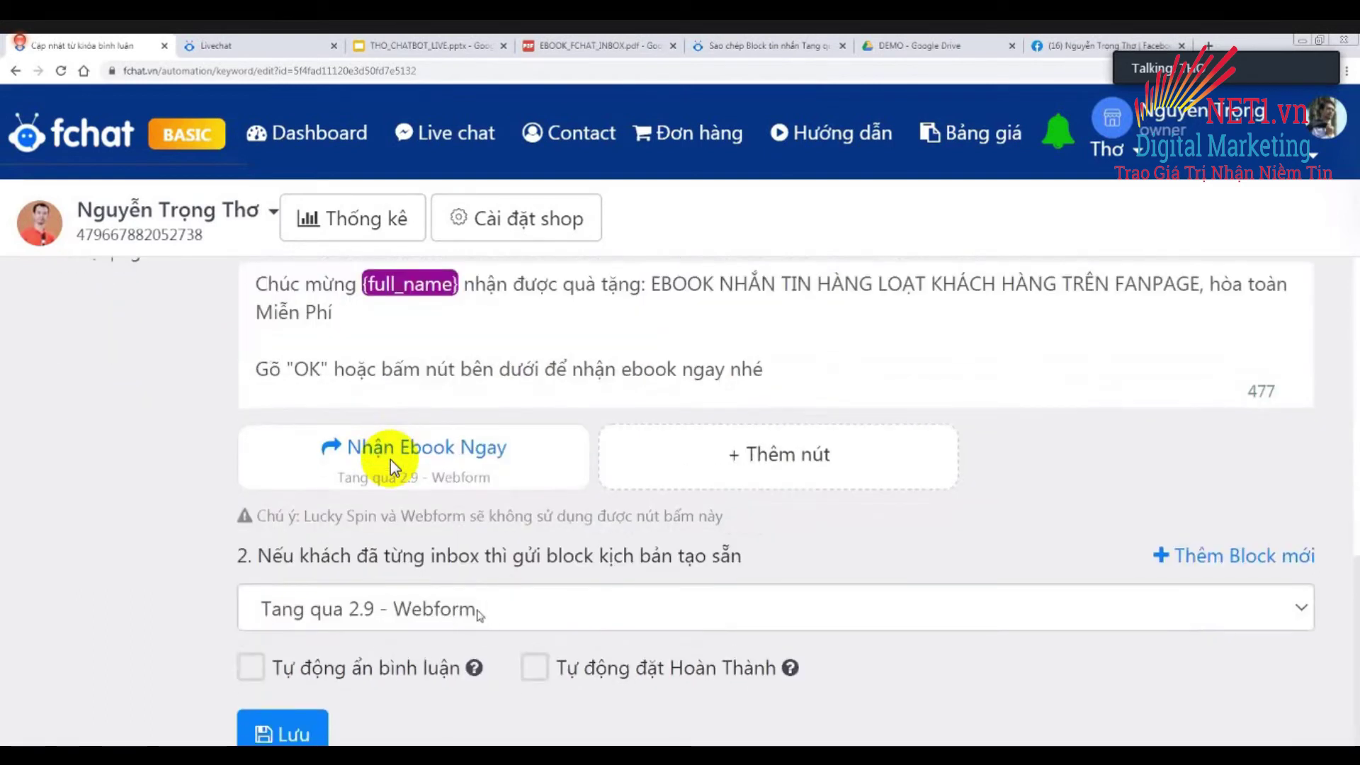
Turn on auto-hiding of the customer's comment, review the keyword rule settings, and save it.
{"action": "left_click", "coordinate": [252, 670]}
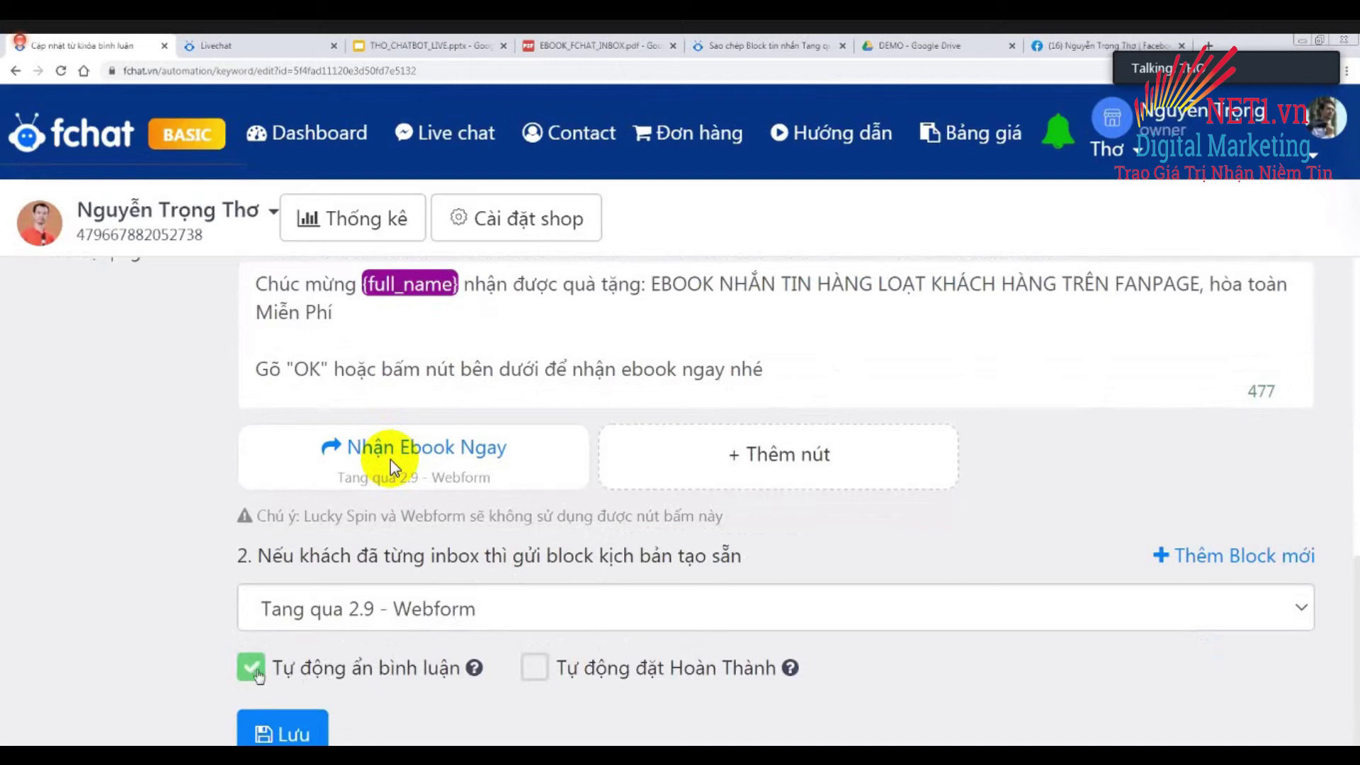
{"action": "scroll", "coordinate": [170, 582], "scroll_direction": "up", "scroll_amount": 9}
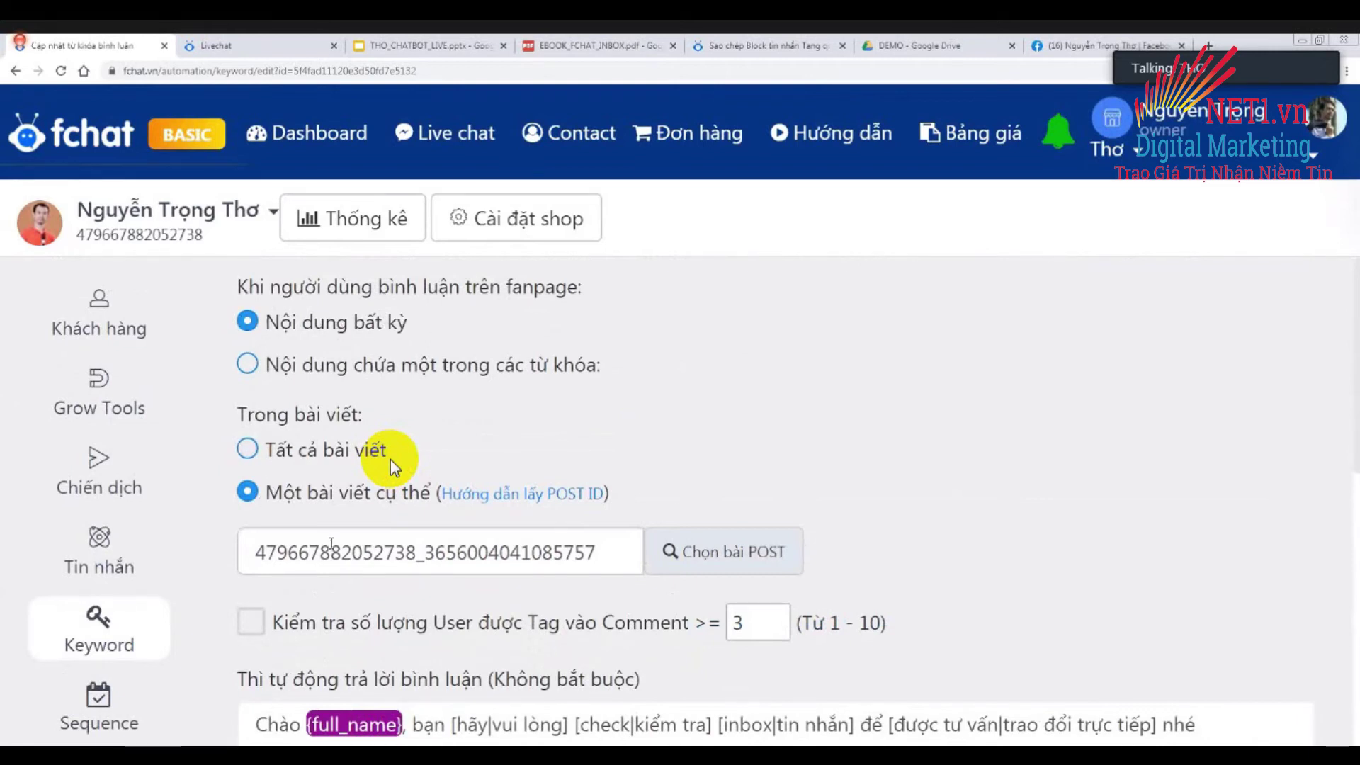
{"action": "scroll", "coordinate": [394, 468], "scroll_direction": "down", "scroll_amount": 4}
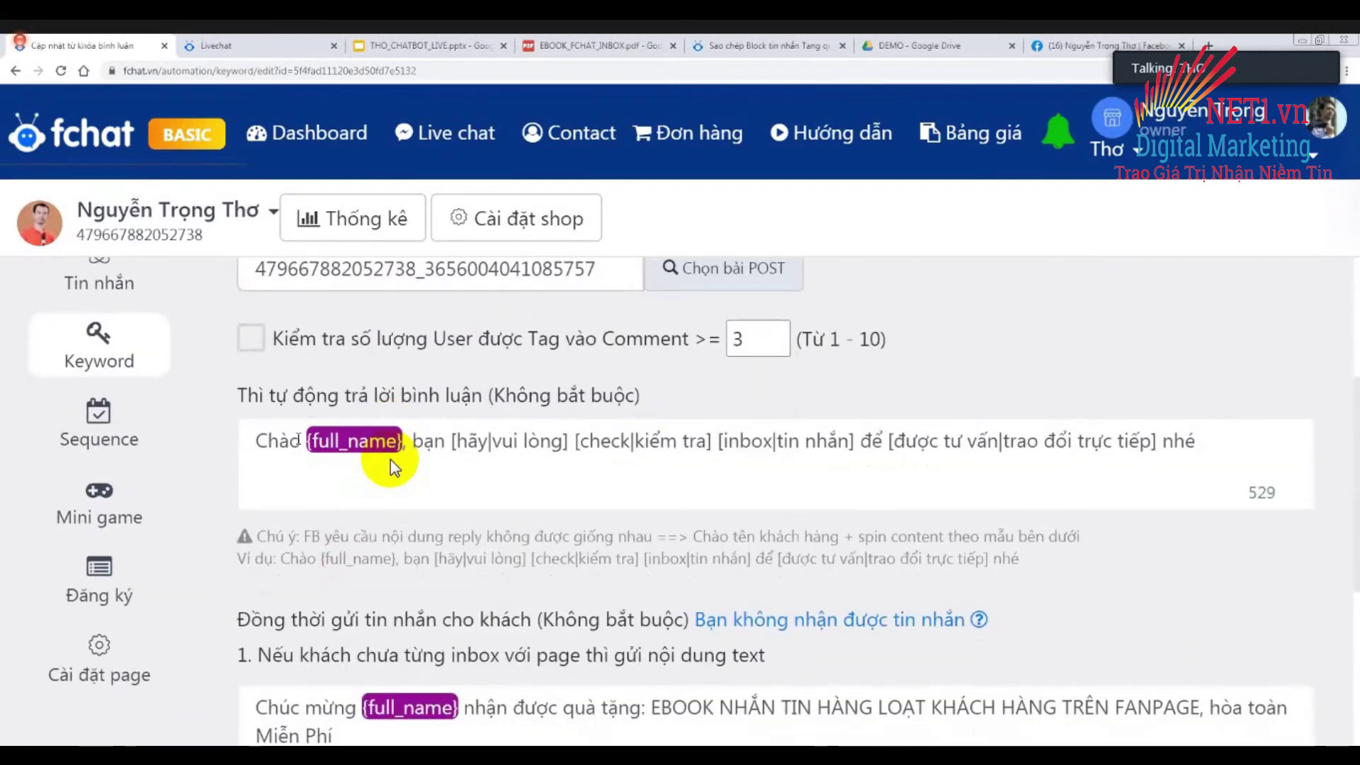
{"action": "scroll", "coordinate": [394, 467], "scroll_direction": "down", "scroll_amount": 4}
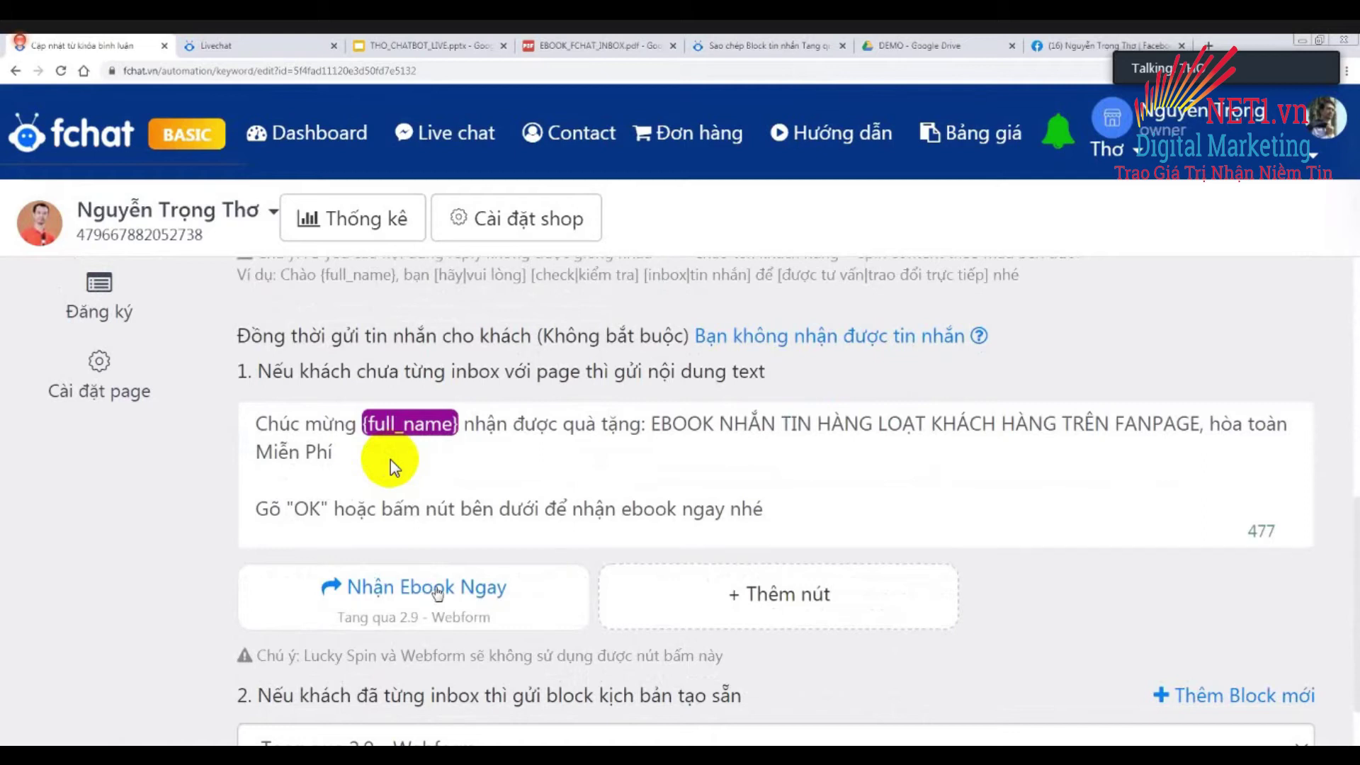
{"action": "scroll", "coordinate": [425, 595], "scroll_direction": "down", "scroll_amount": 2}
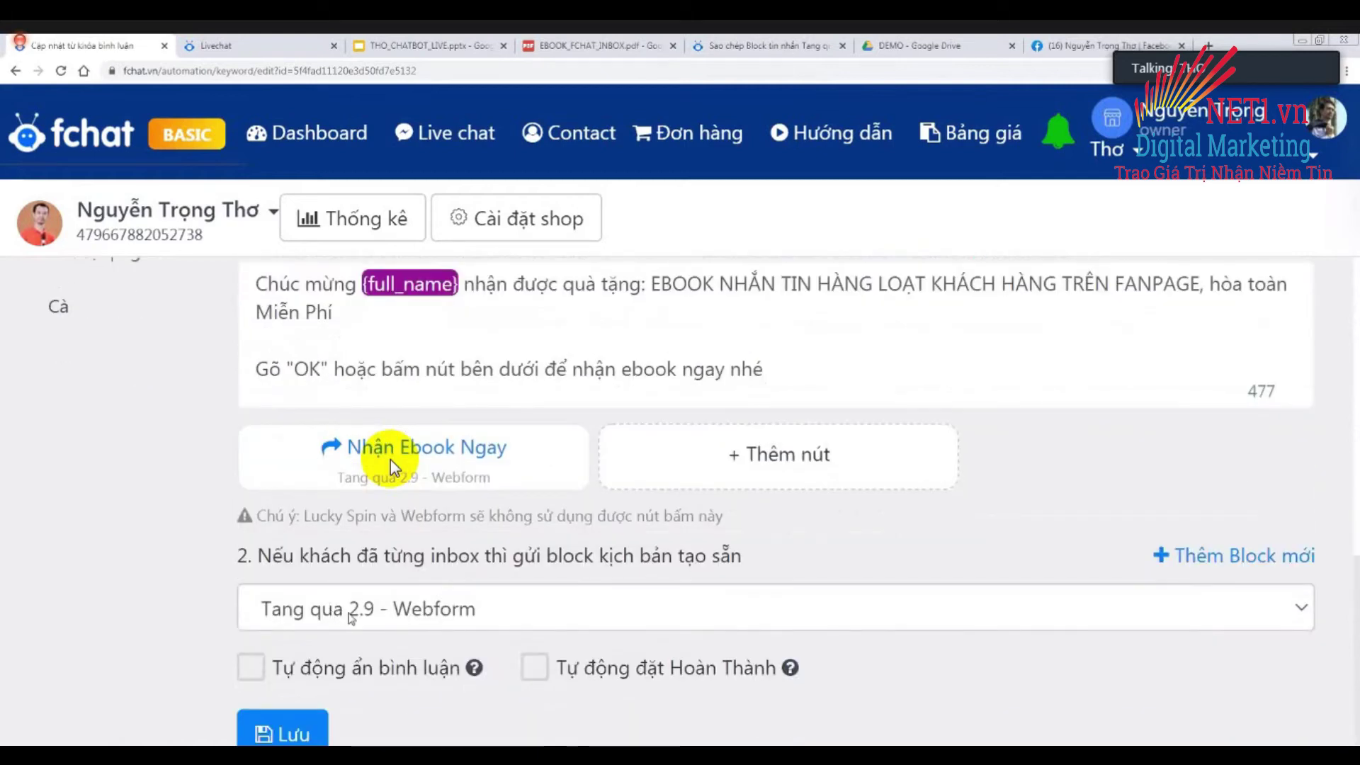
{"action": "scroll", "coordinate": [391, 467], "scroll_direction": "up", "scroll_amount": 2}
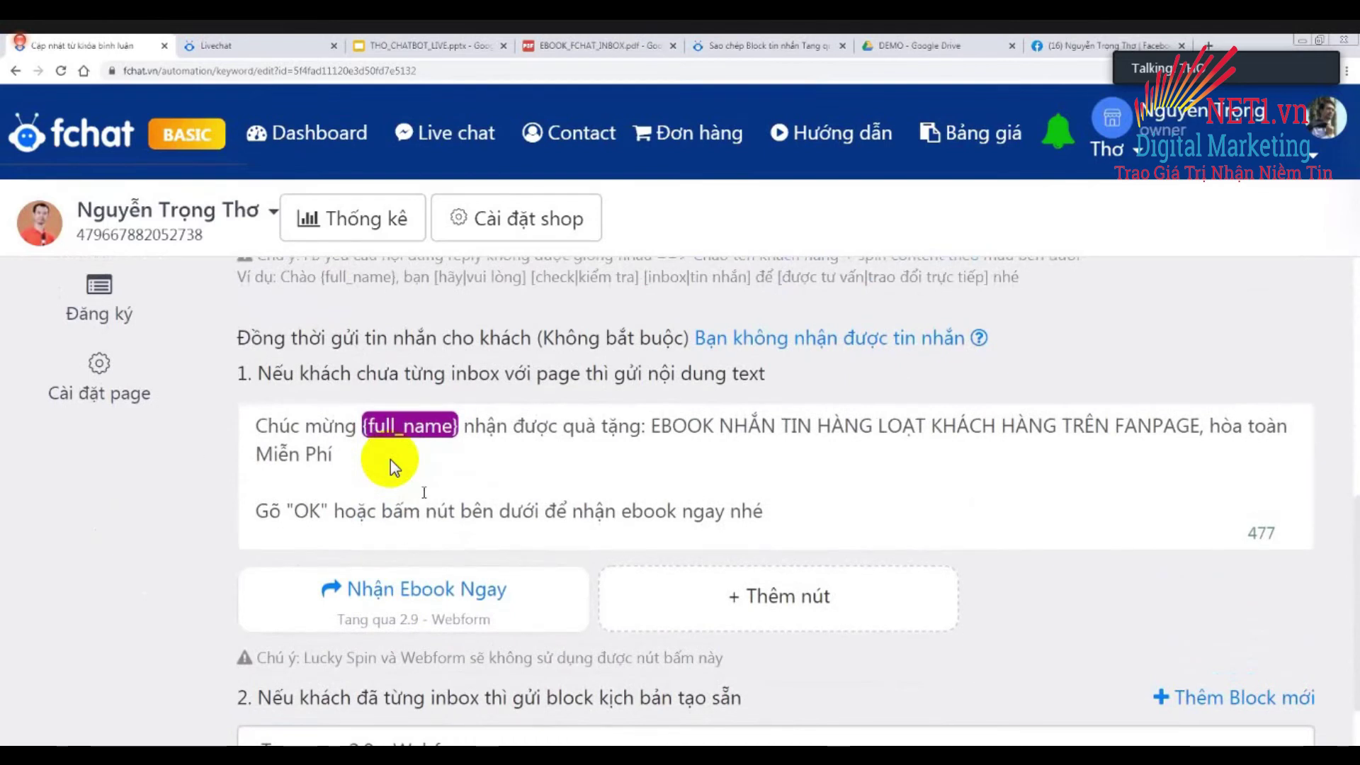
{"action": "scroll", "coordinate": [394, 467], "scroll_direction": "down", "scroll_amount": 2}
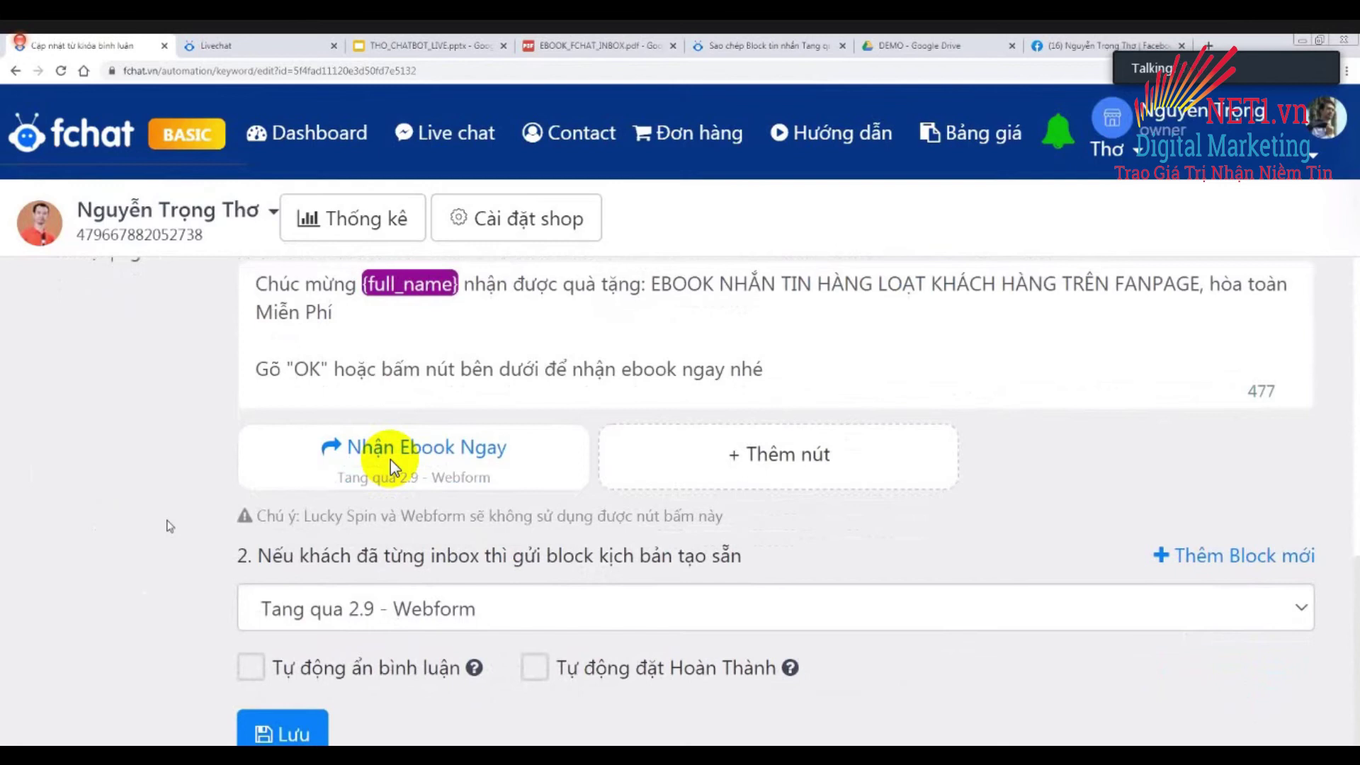
{"action": "left_click", "coordinate": [282, 729]}
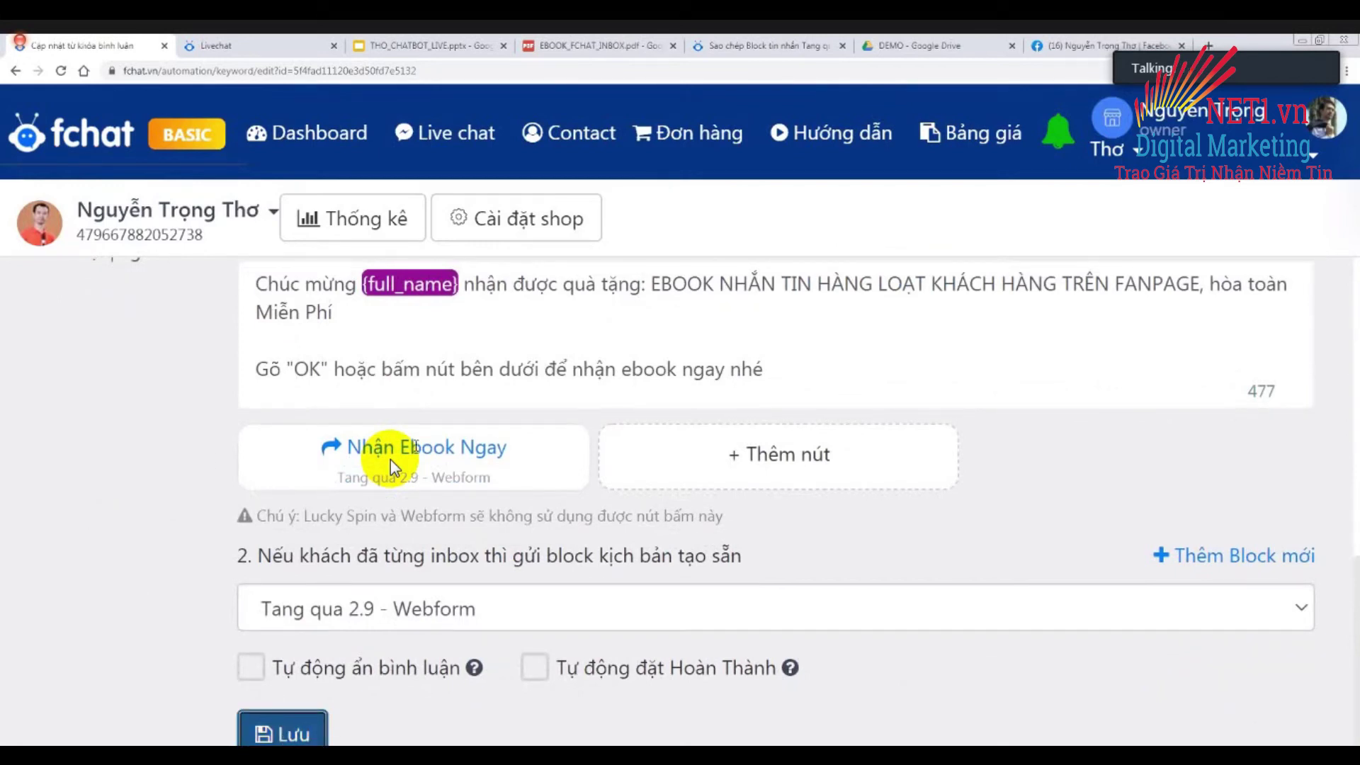
Switch on the Demo Auto Reply rule, then move to the Facebook page tab with Ctrl+9.
{"action": "scroll", "coordinate": [394, 467], "scroll_direction": "down", "scroll_amount": 3}
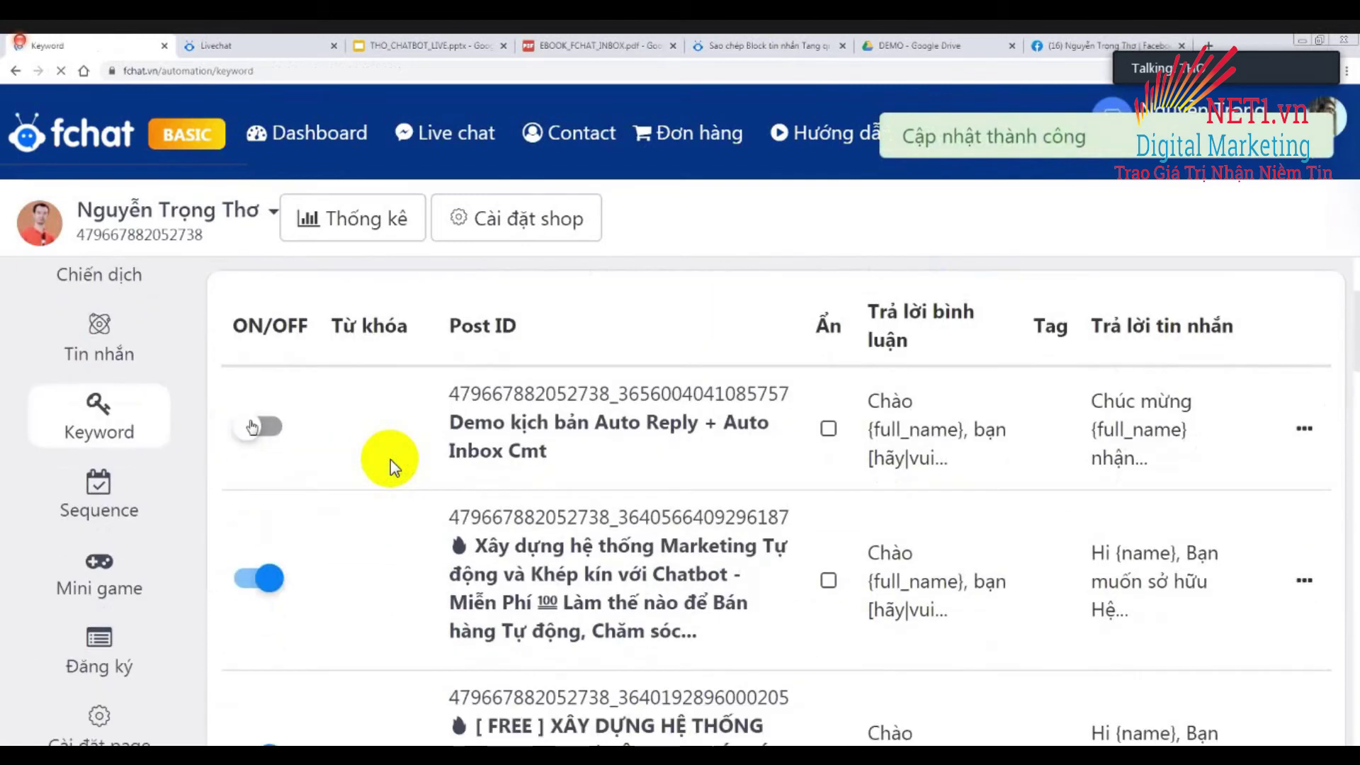
{"action": "left_click", "coordinate": [282, 428]}
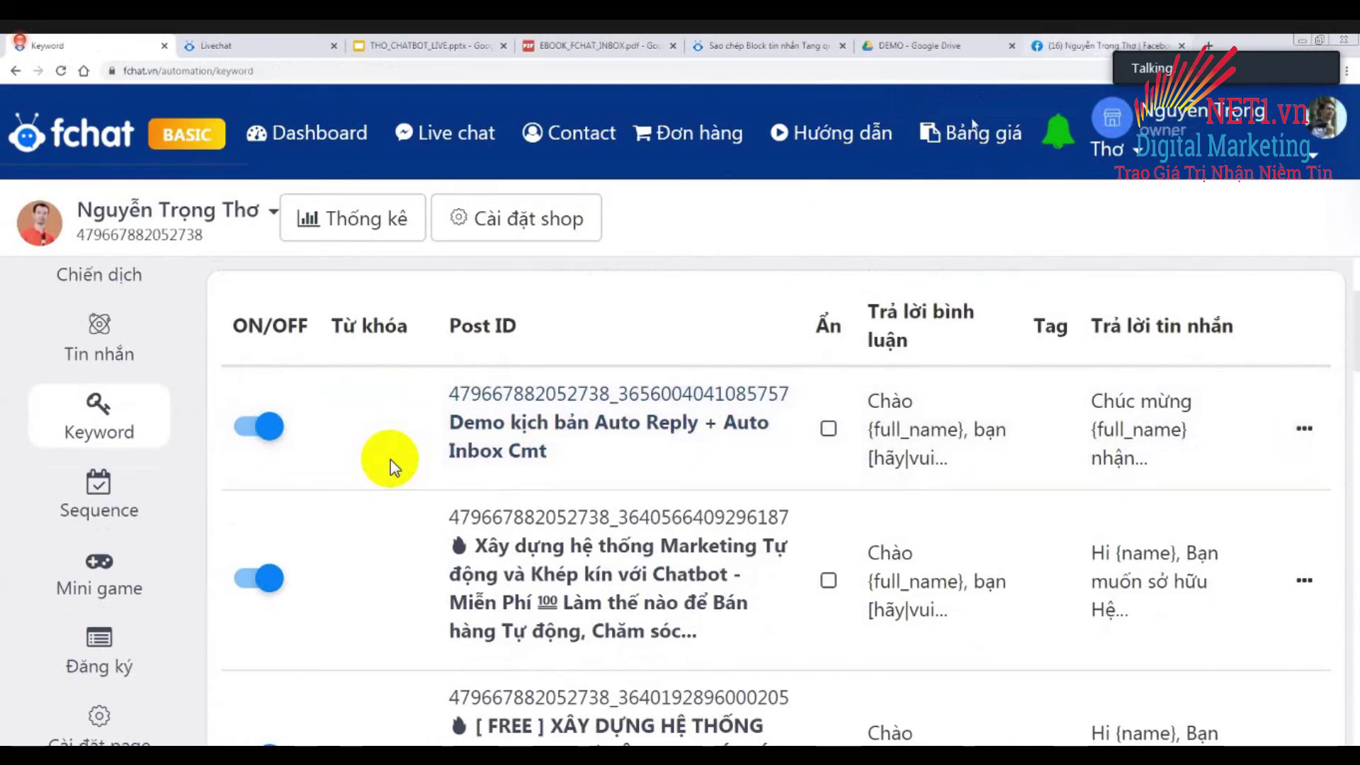
{"action": "key", "text": "ctrl+9"}
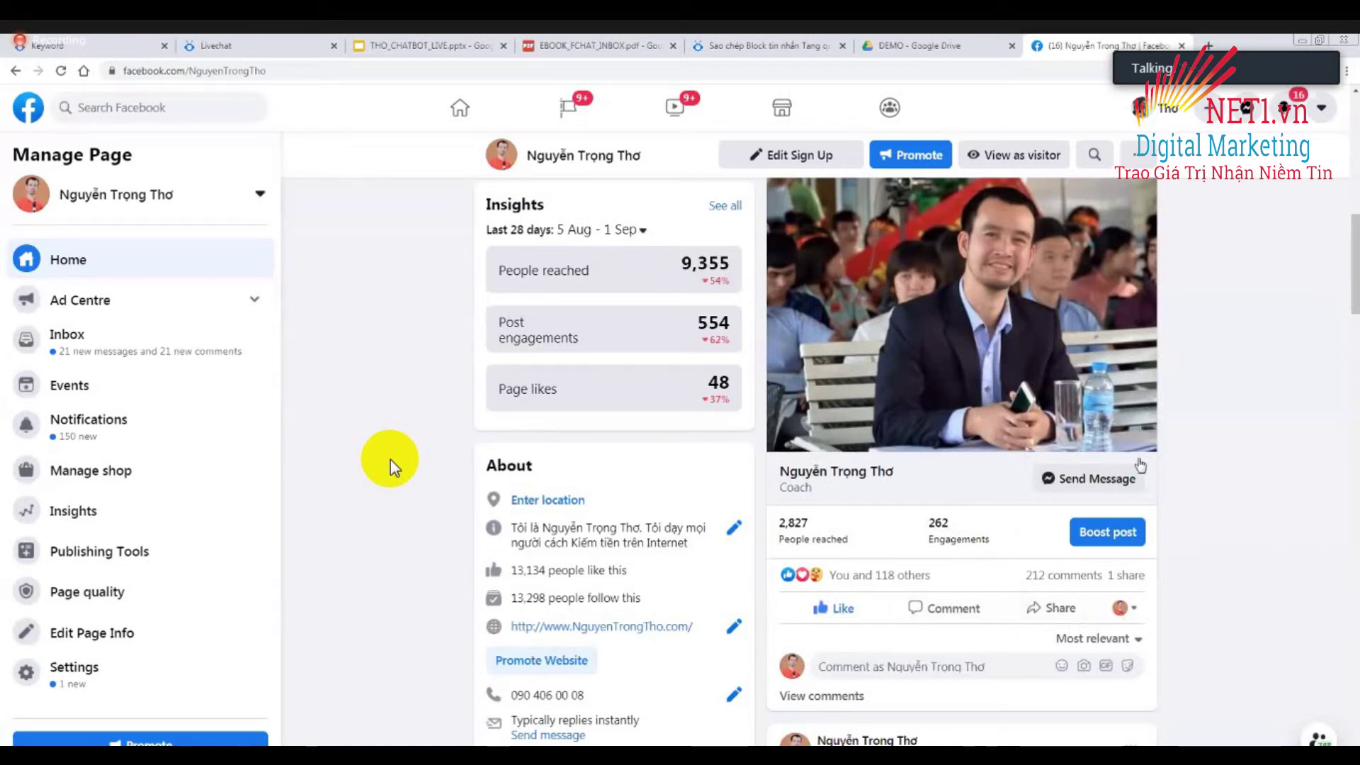
Pick the first personal profile instead of the page in the avatar dropdown beside Share.
{"action": "scroll", "coordinate": [892, 530], "scroll_direction": "down", "scroll_amount": 2}
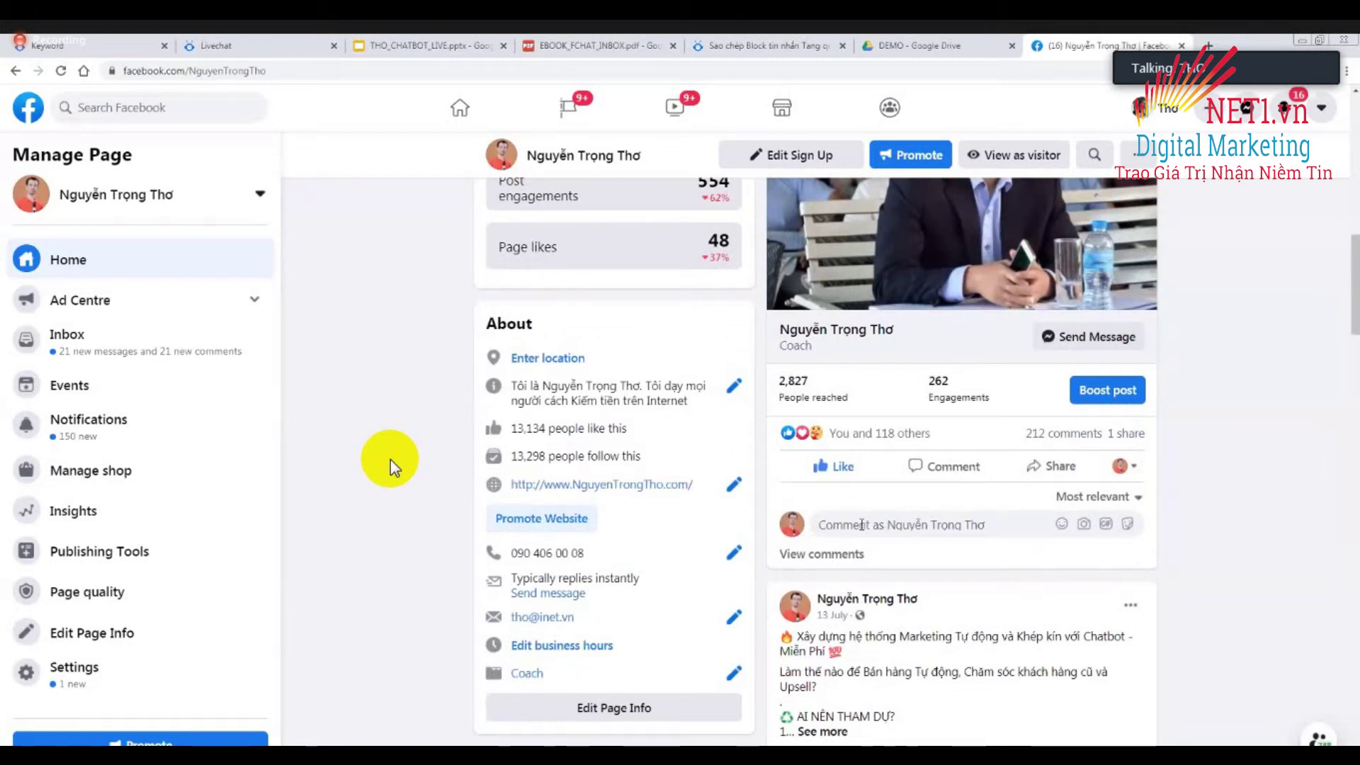
{"action": "left_click", "coordinate": [1134, 467]}
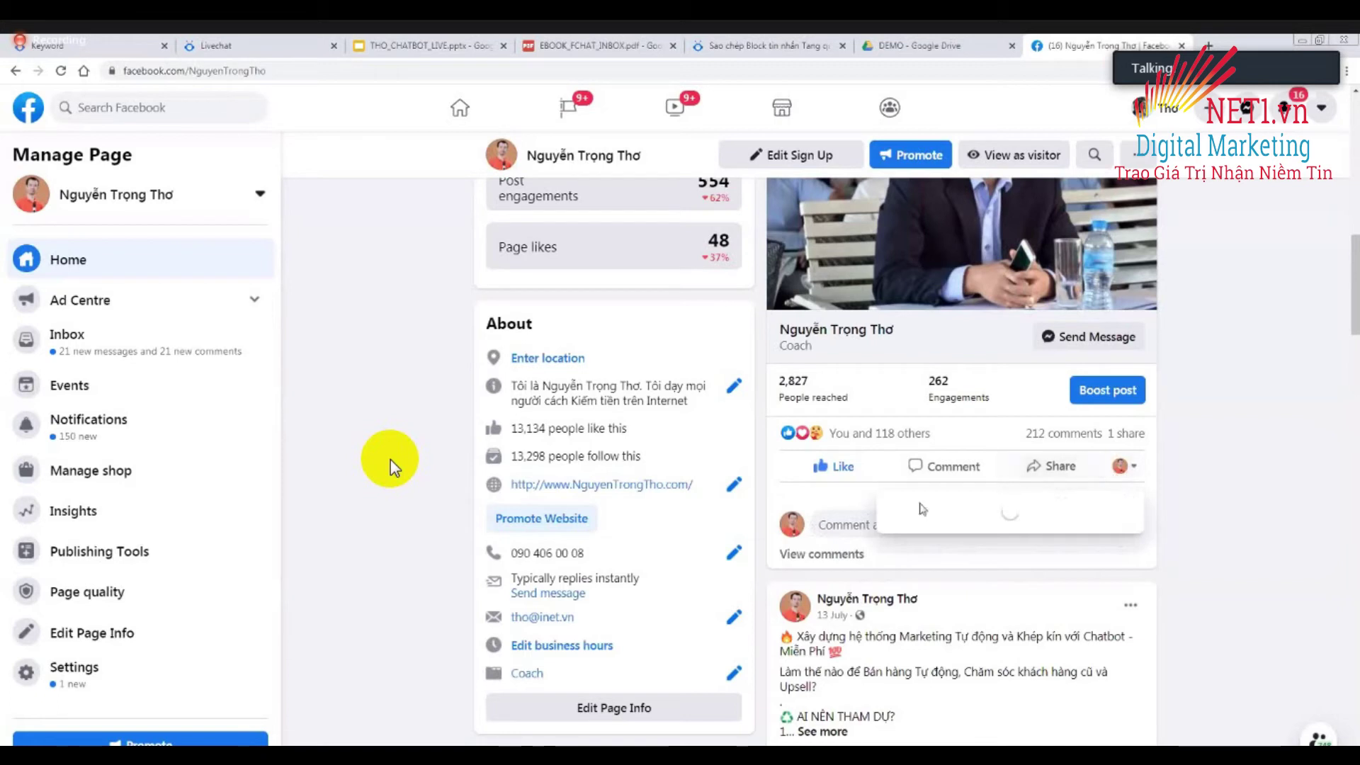
{"action": "left_click", "coordinate": [1137, 467]}
{"action": "left_click", "coordinate": [1141, 468]}
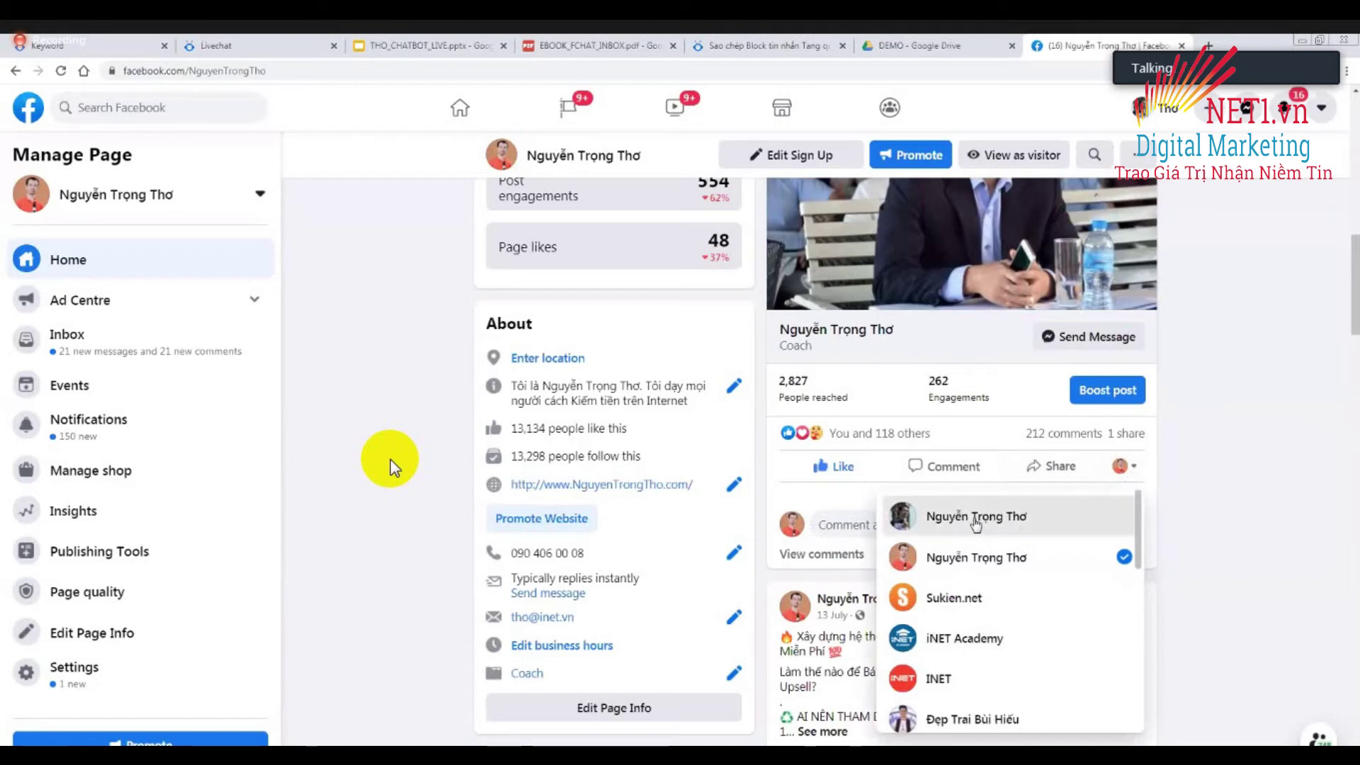
{"action": "left_click", "coordinate": [974, 520]}
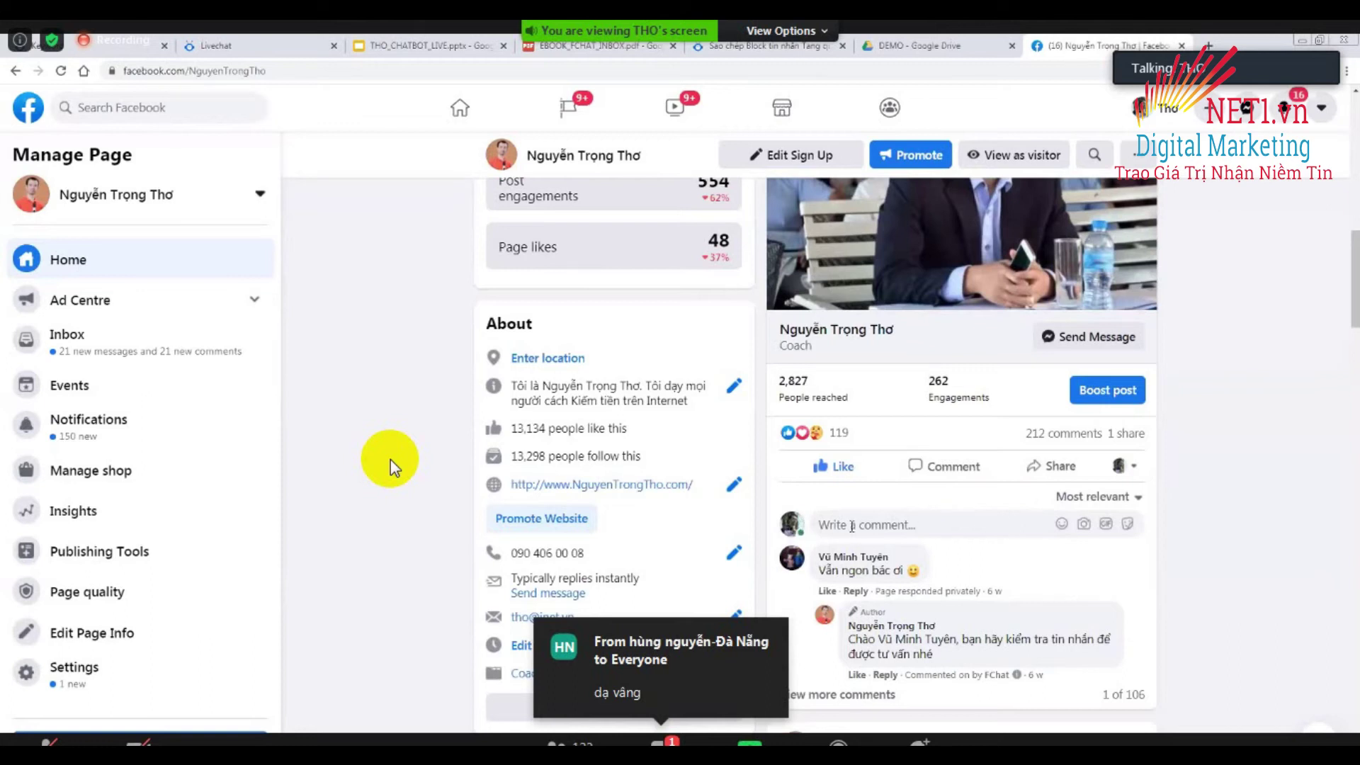
Comment 'Hello các bạn' on the page's demo post.
{"action": "left_click", "coordinate": [878, 528]}
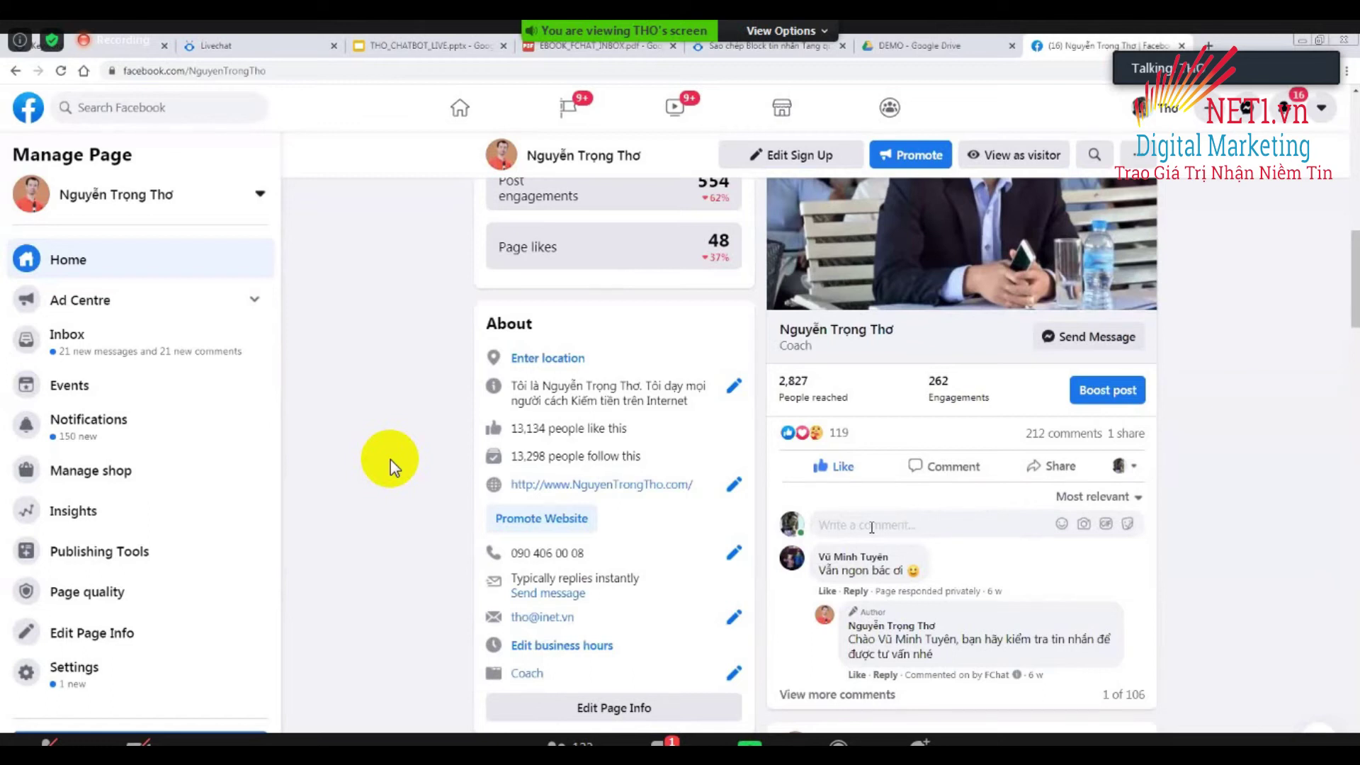
{"action": "type", "text": "Hello ca"}
{"action": "type", "text": "c banj"}
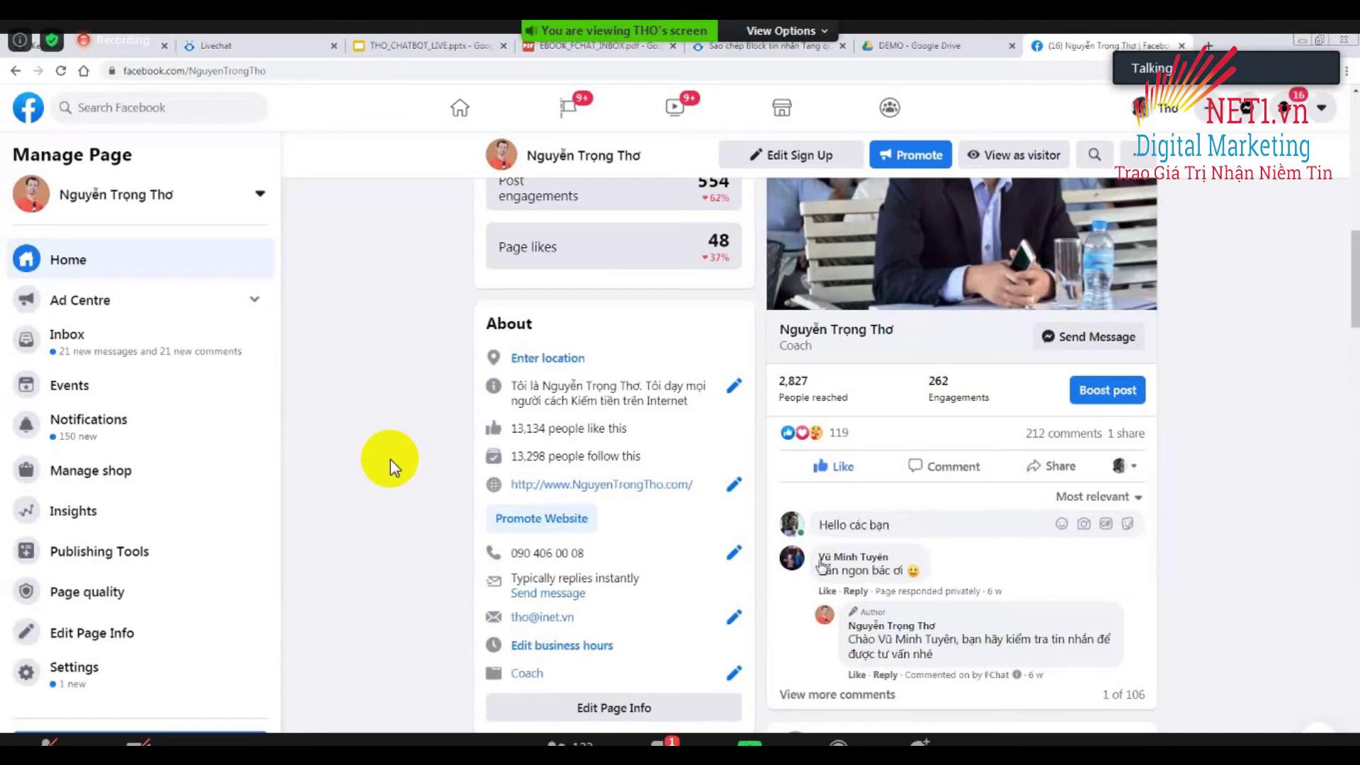
{"action": "key", "text": "Return"}
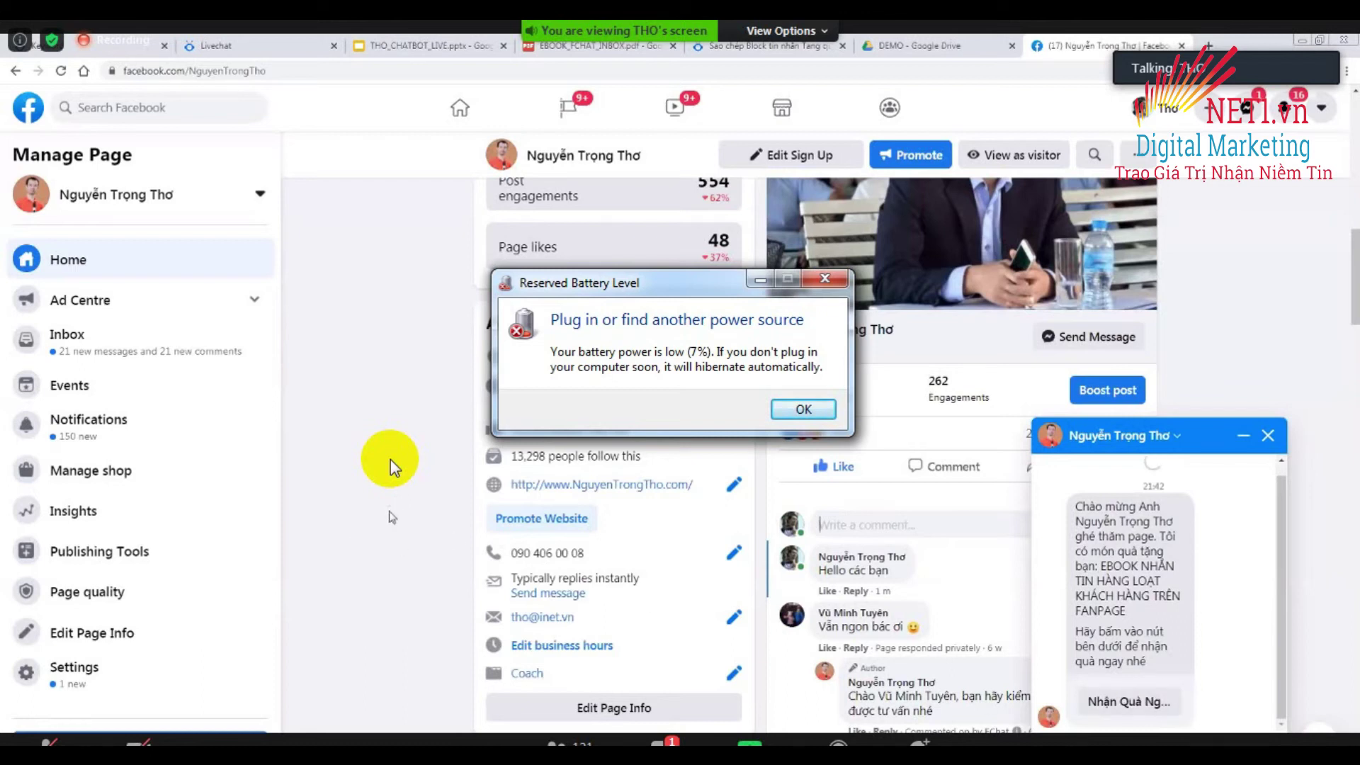
Reload the Facebook page once the bot's Messenger welcome message has appeared.
{"action": "left_click", "coordinate": [61, 71]}
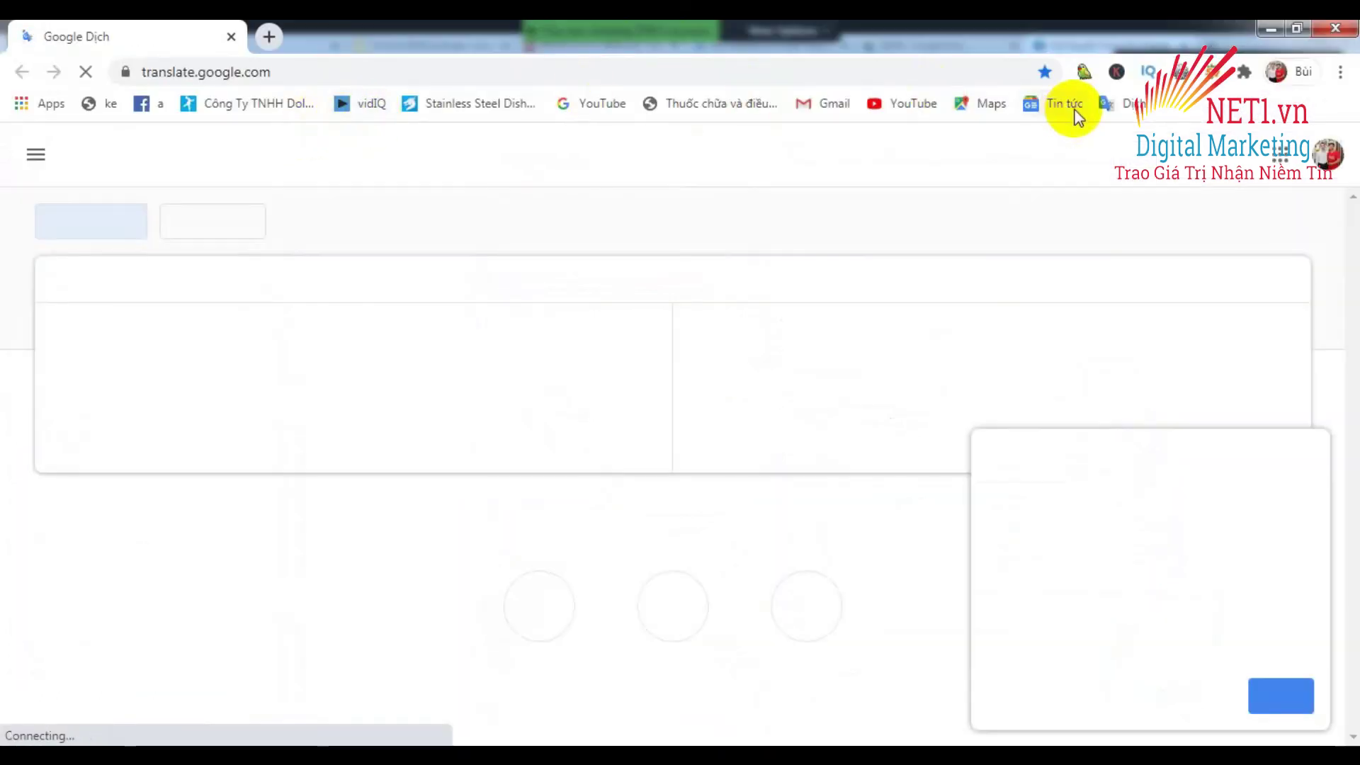
Open YouTube from the Google apps grid, view the Truyền Thông NET1 channel, then close the window.
{"action": "left_click", "coordinate": [1328, 154]}
{"action": "left_click", "coordinate": [1280, 154]}
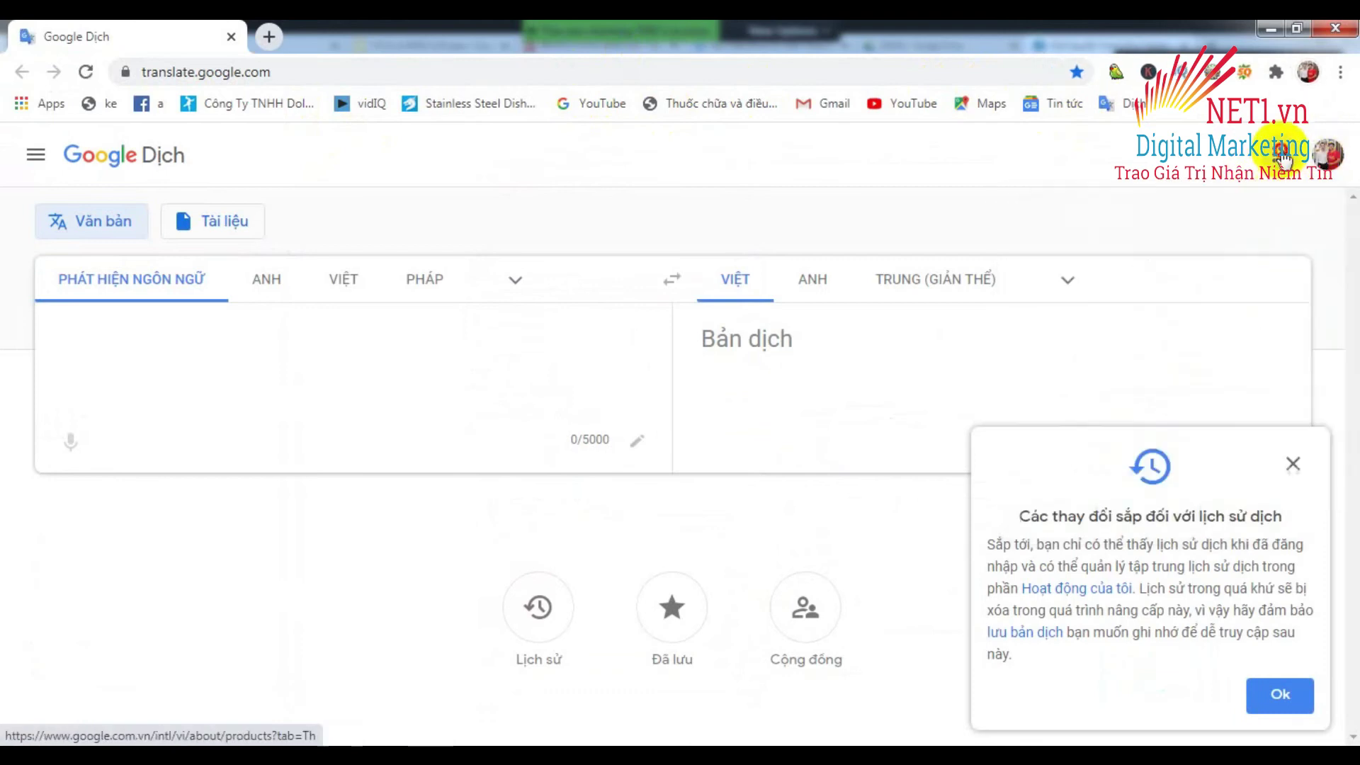
{"action": "left_click", "coordinate": [1194, 232]}
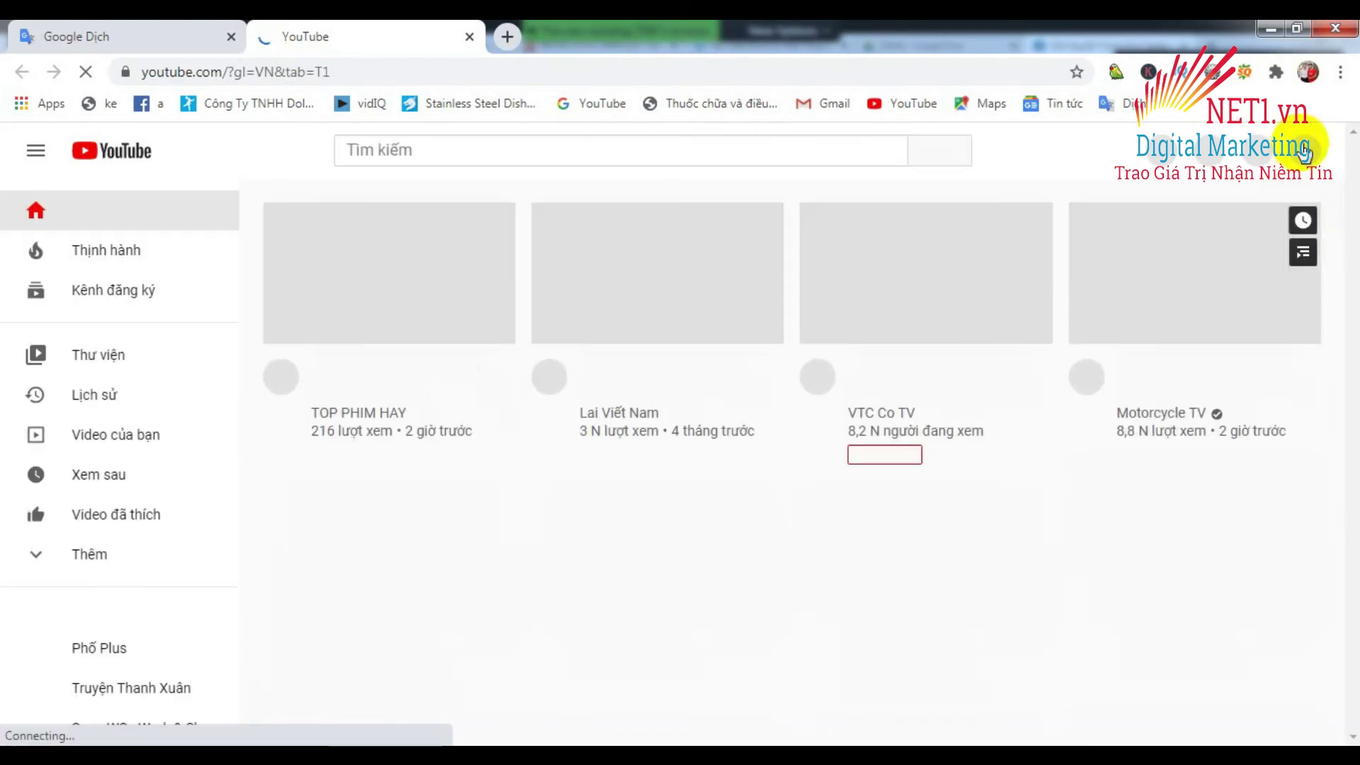
{"action": "left_click", "coordinate": [1302, 150]}
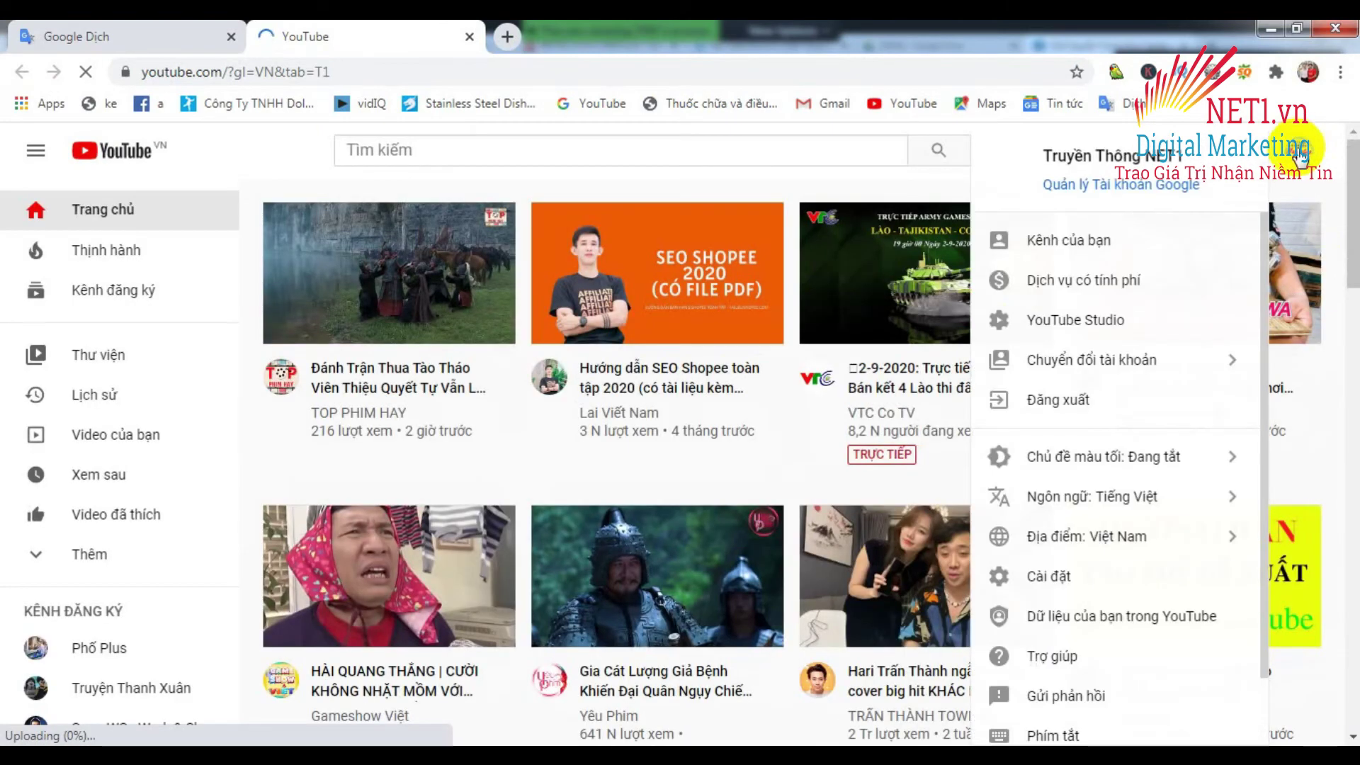
{"action": "left_click", "coordinate": [1064, 242]}
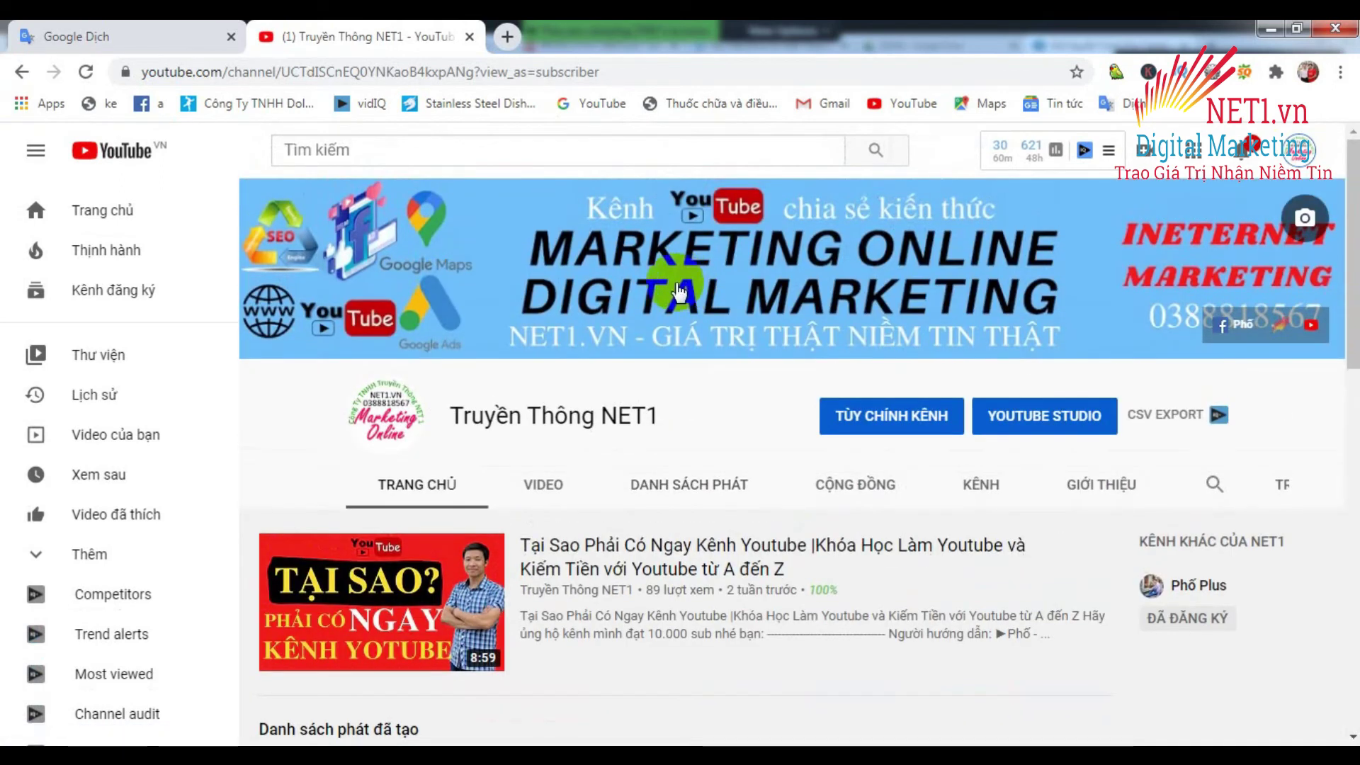
{"action": "scroll", "coordinate": [676, 290], "scroll_direction": "down", "scroll_amount": 5}
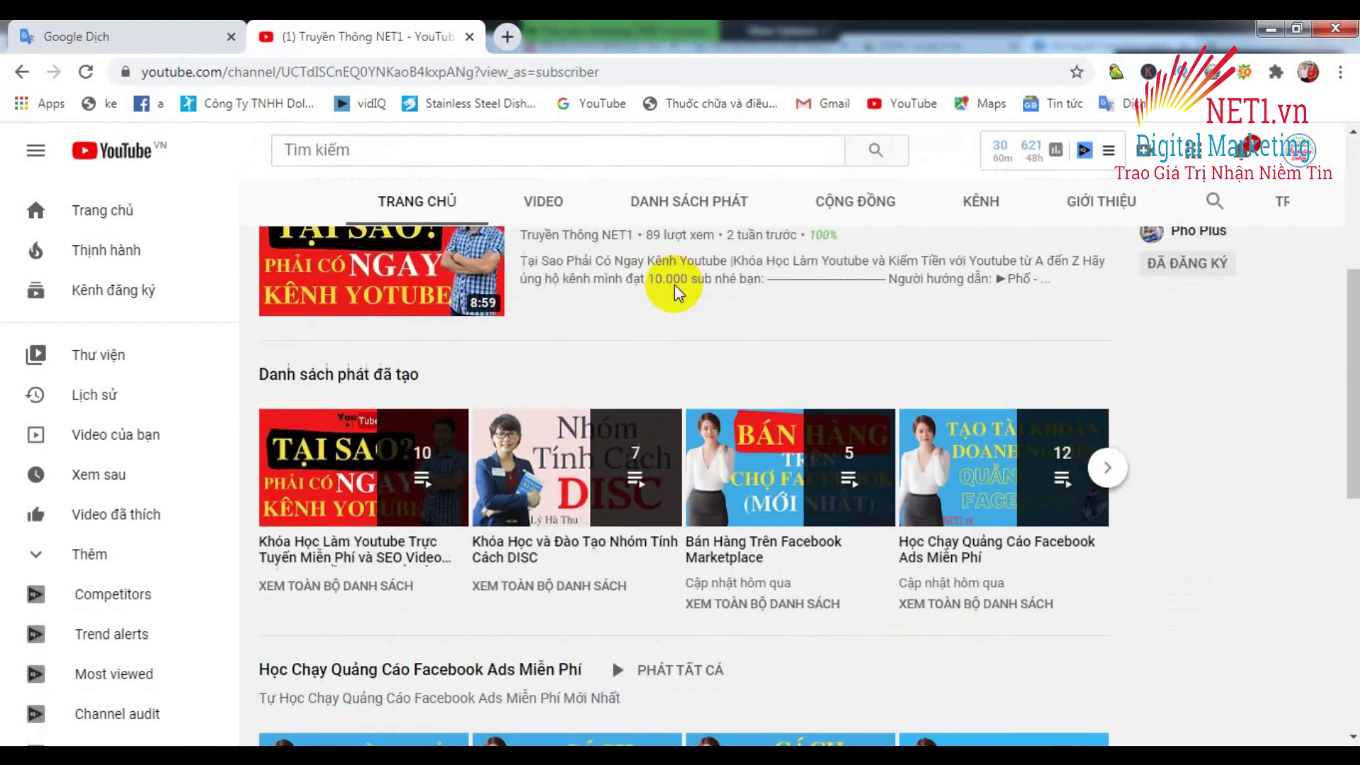
{"action": "scroll", "coordinate": [675, 283], "scroll_direction": "up", "scroll_amount": 5}
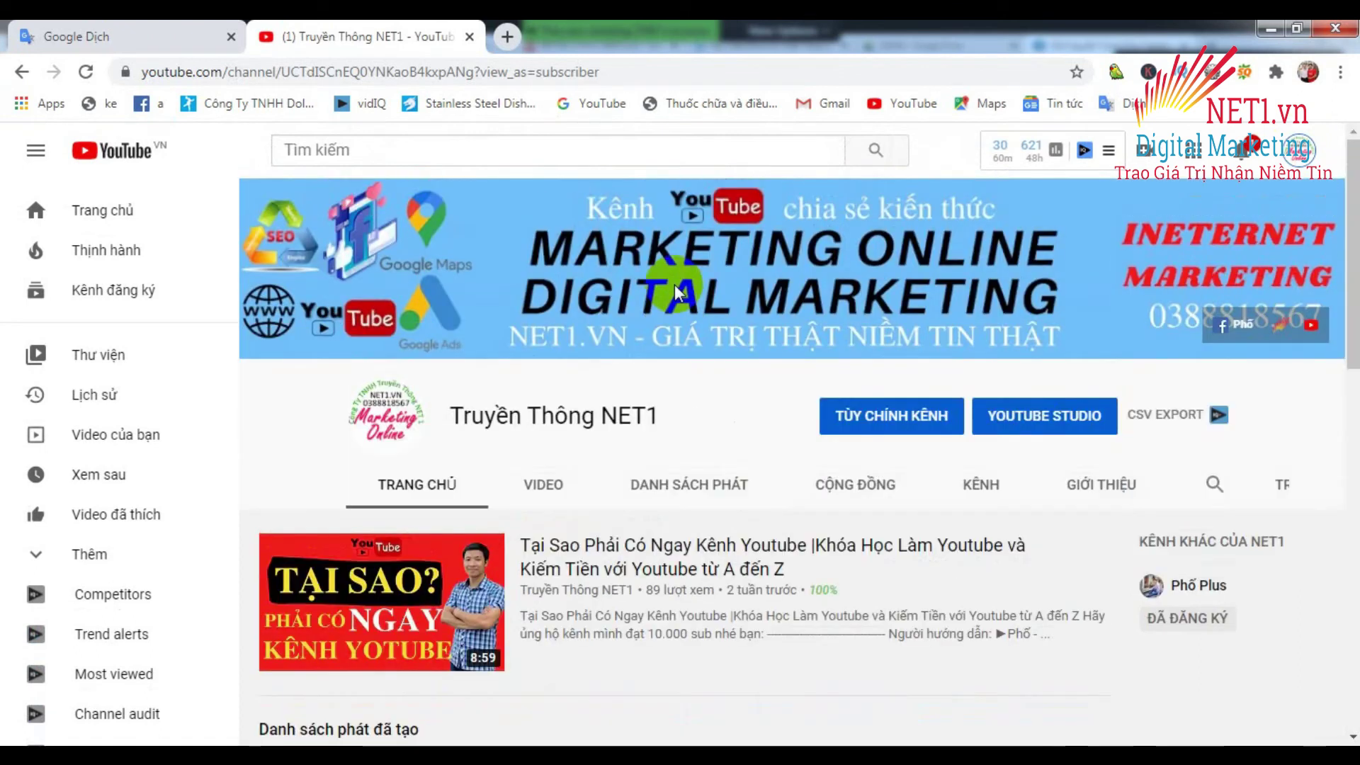
{"action": "left_click", "coordinate": [1334, 28]}
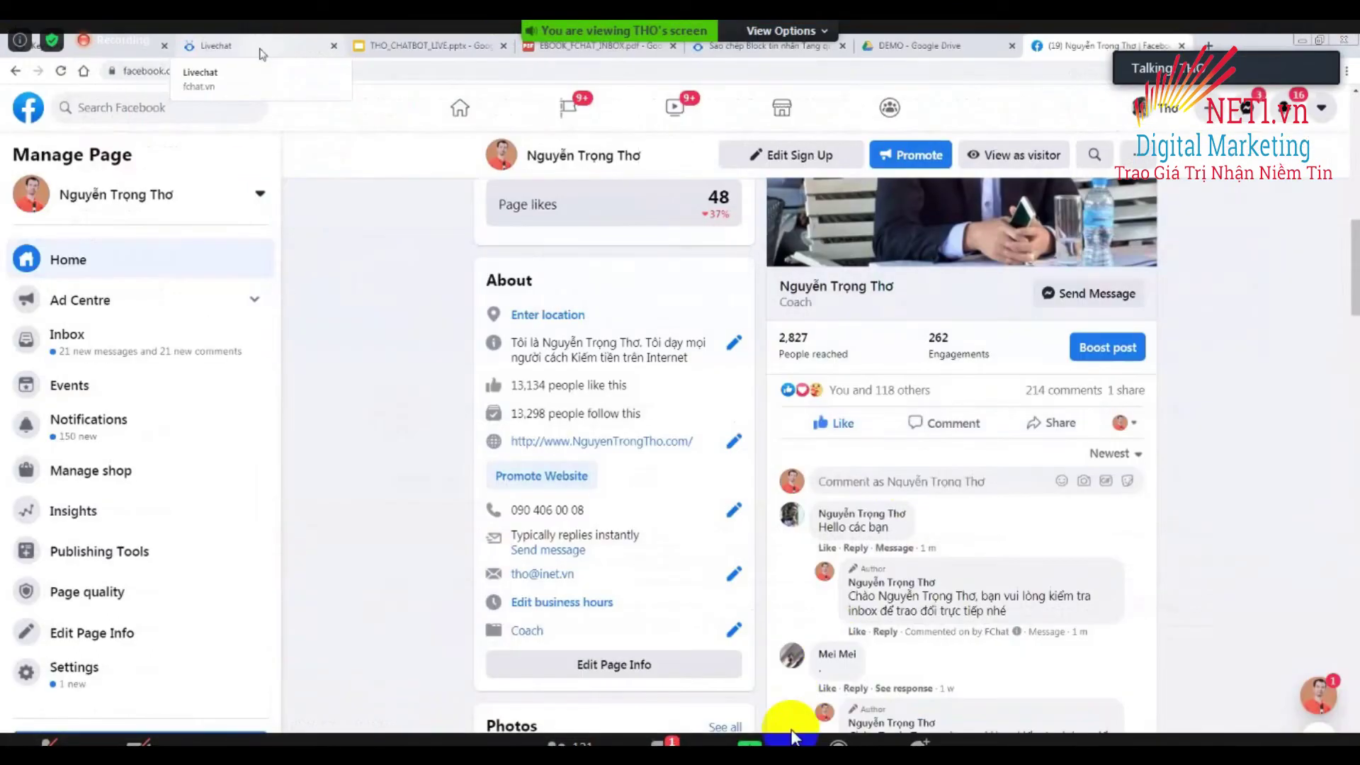
Go to the fchat Keyword tab after checking FChat's reply under 'Hello các bạn'.
{"action": "left_click", "coordinate": [98, 47]}
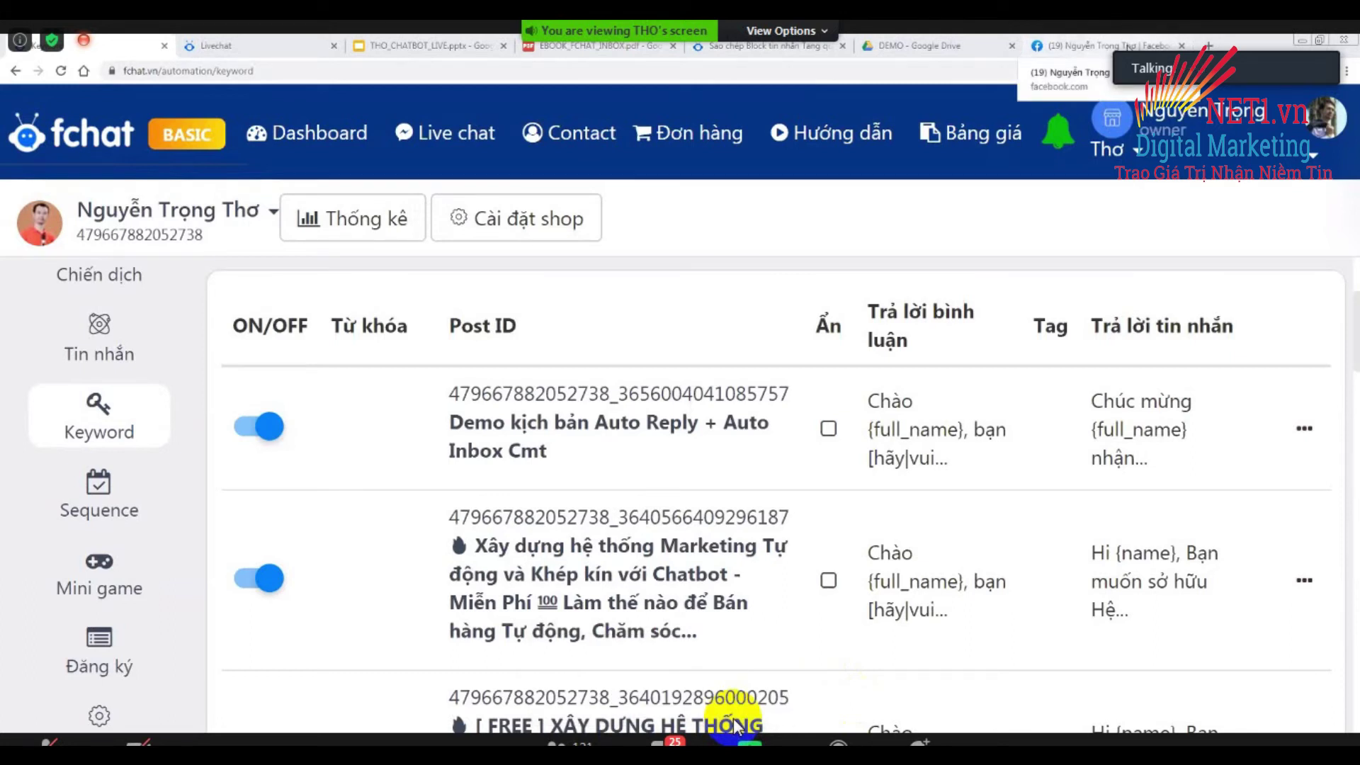
Zoom the Fchat keyword list out twice to see all rules, then return to Facebook.
{"action": "left_click", "coordinate": [1127, 48]}
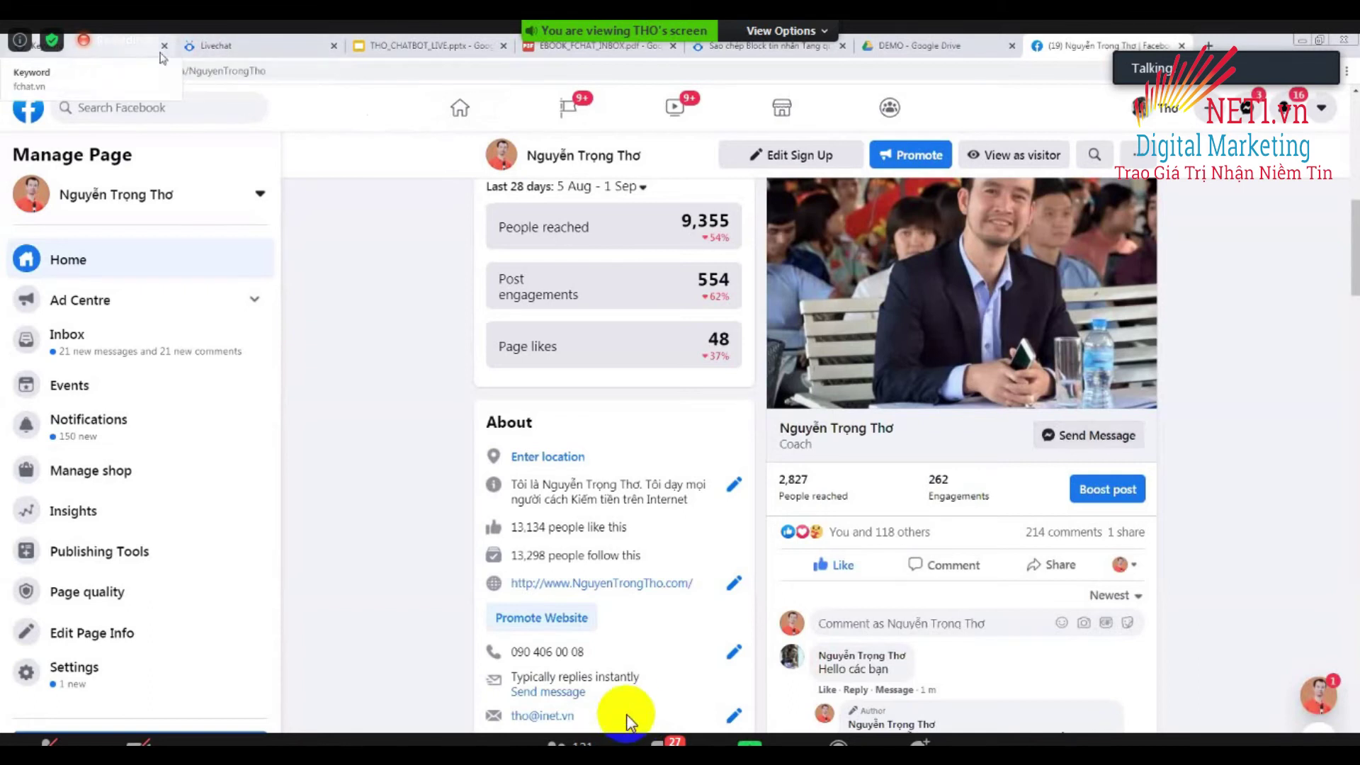
{"action": "left_click", "coordinate": [114, 44]}
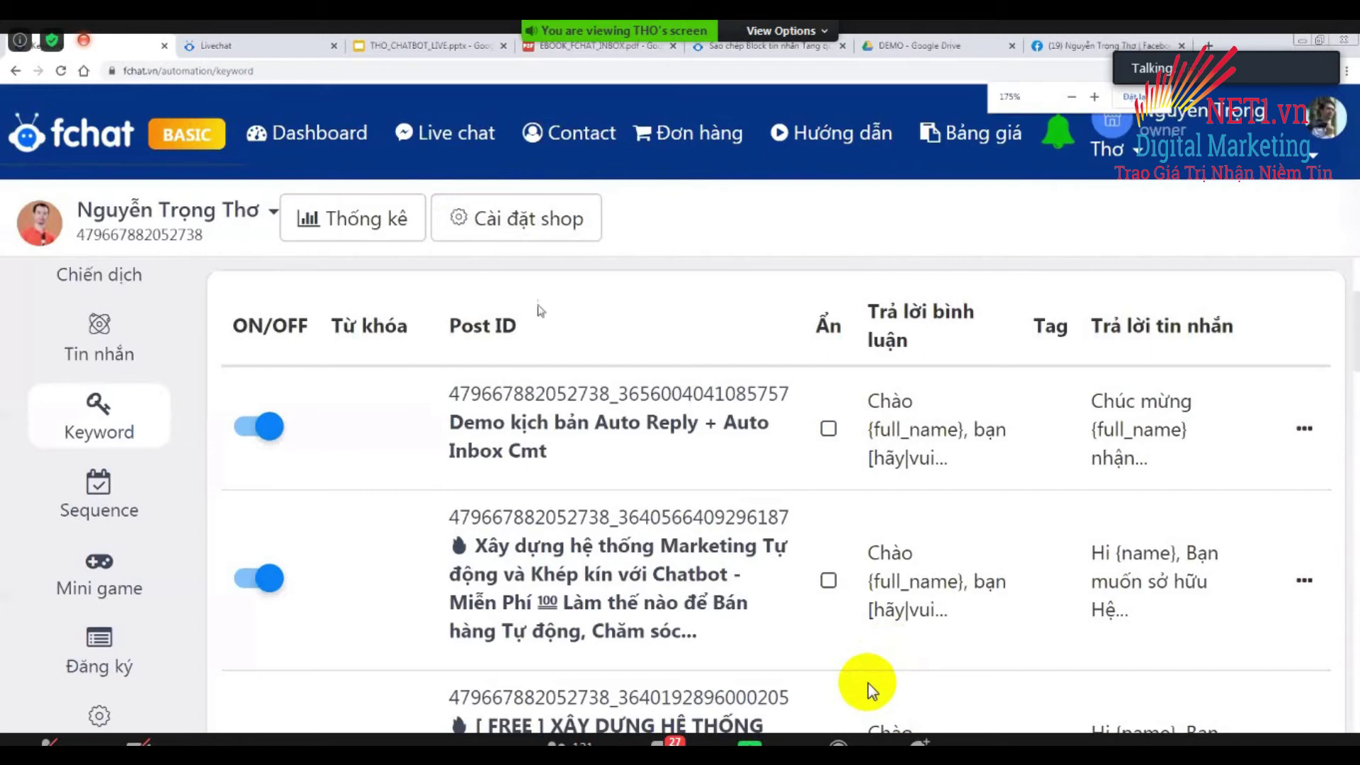
{"action": "key", "text": "ctrl+minus"}
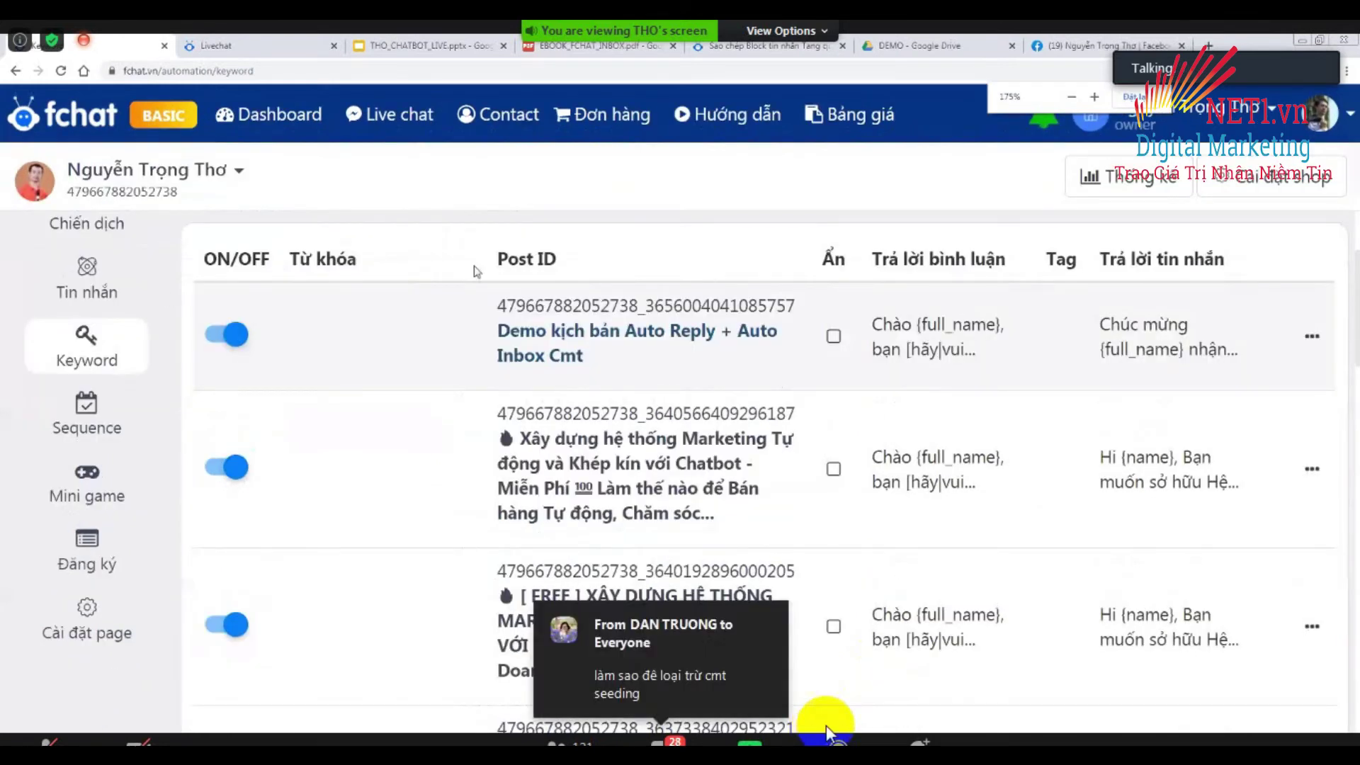
{"action": "key", "text": "ctrl+minus"}
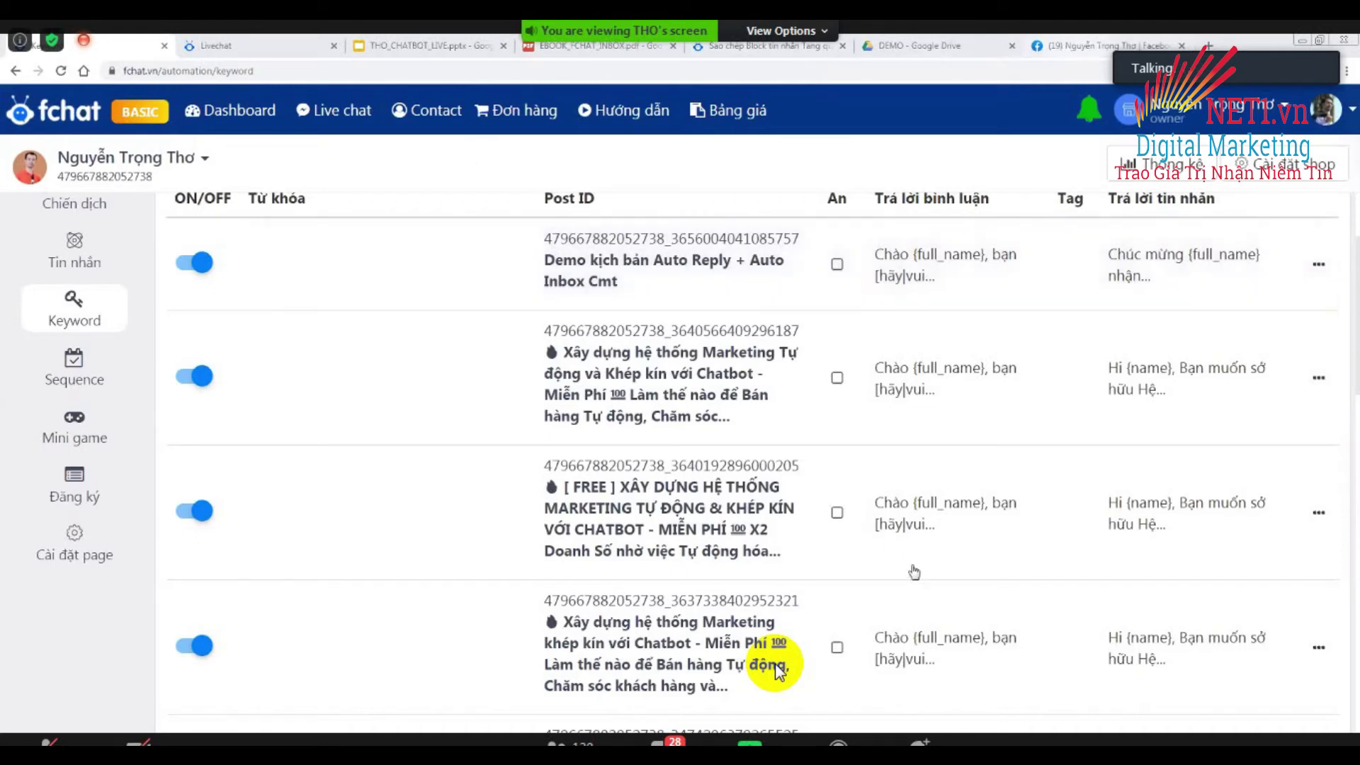
{"action": "key", "text": "ctrl+shift+Tab"}
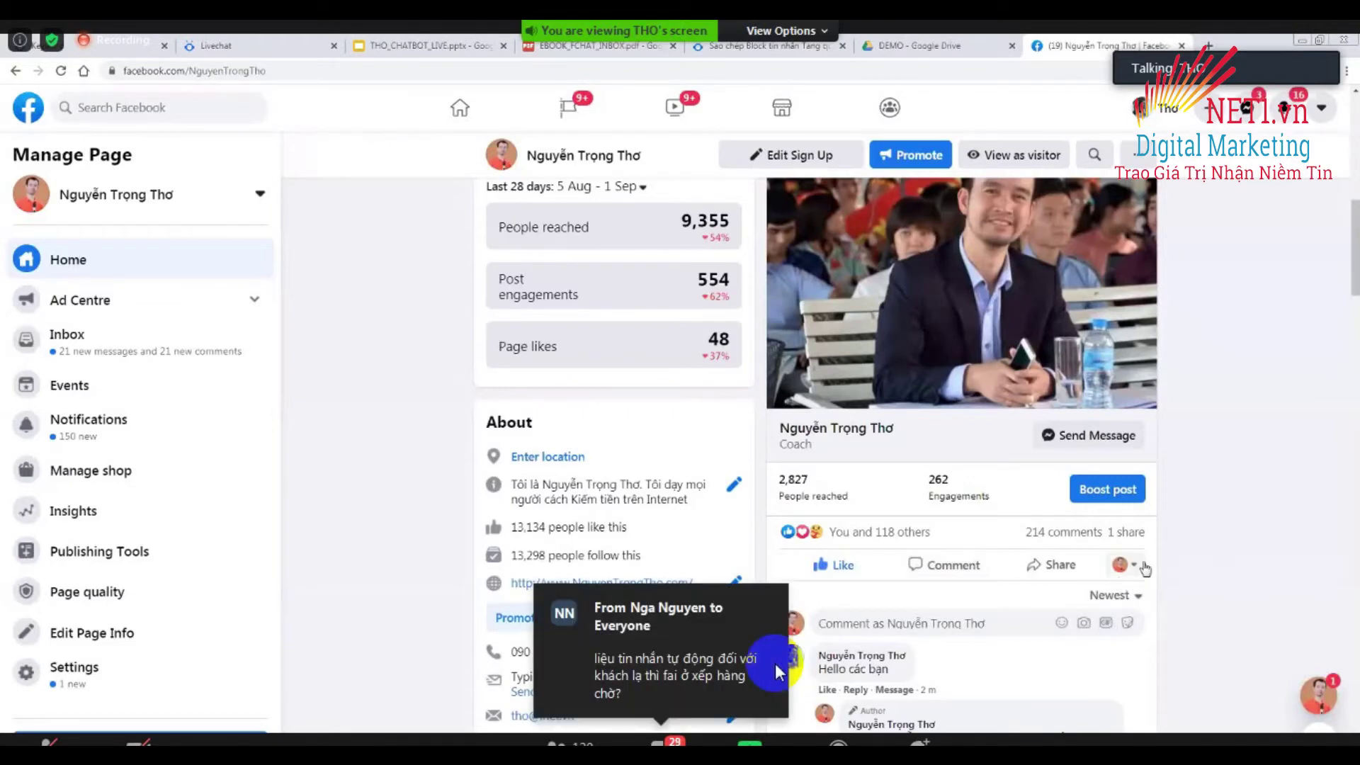
Switch to another personal profile, like the page's post, and start a comment.
{"action": "left_click", "coordinate": [1140, 566]}
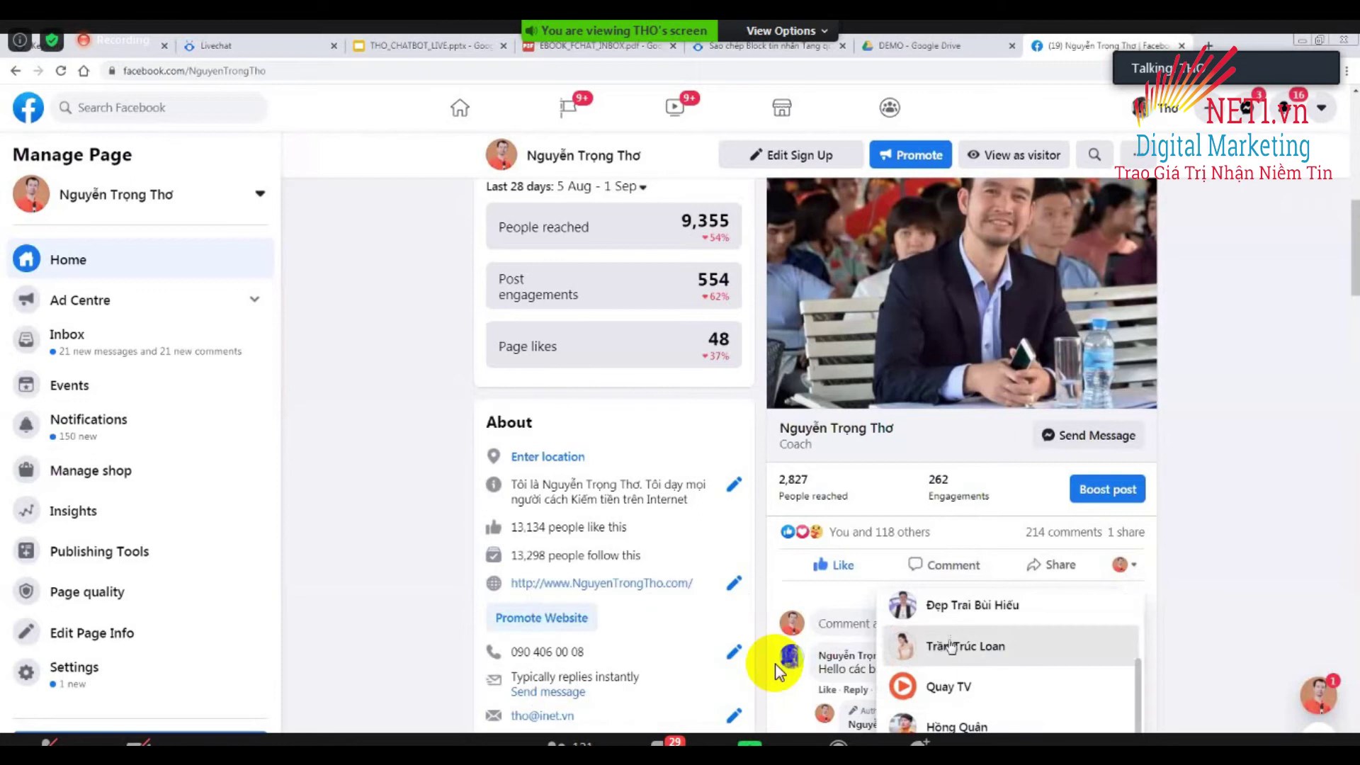
{"action": "left_click", "coordinate": [943, 647]}
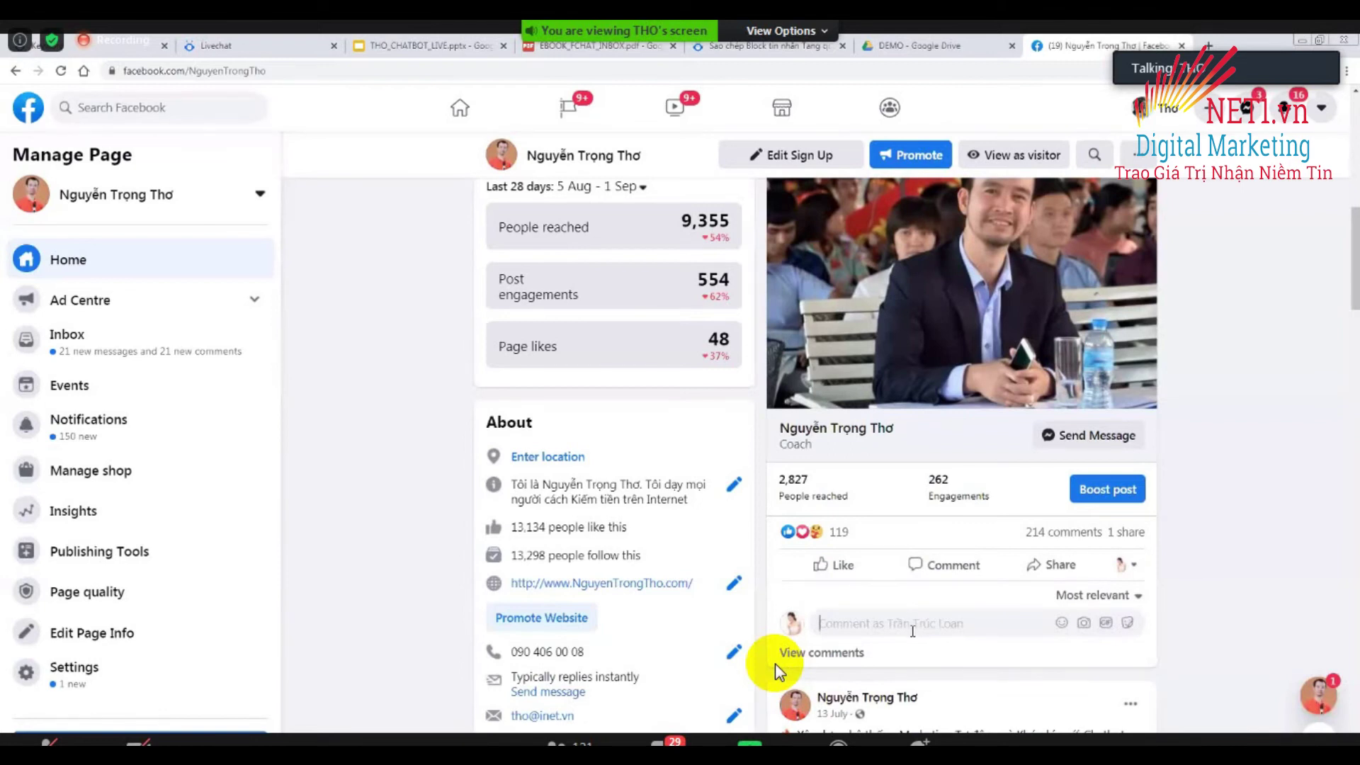
{"action": "left_click", "coordinate": [842, 578]}
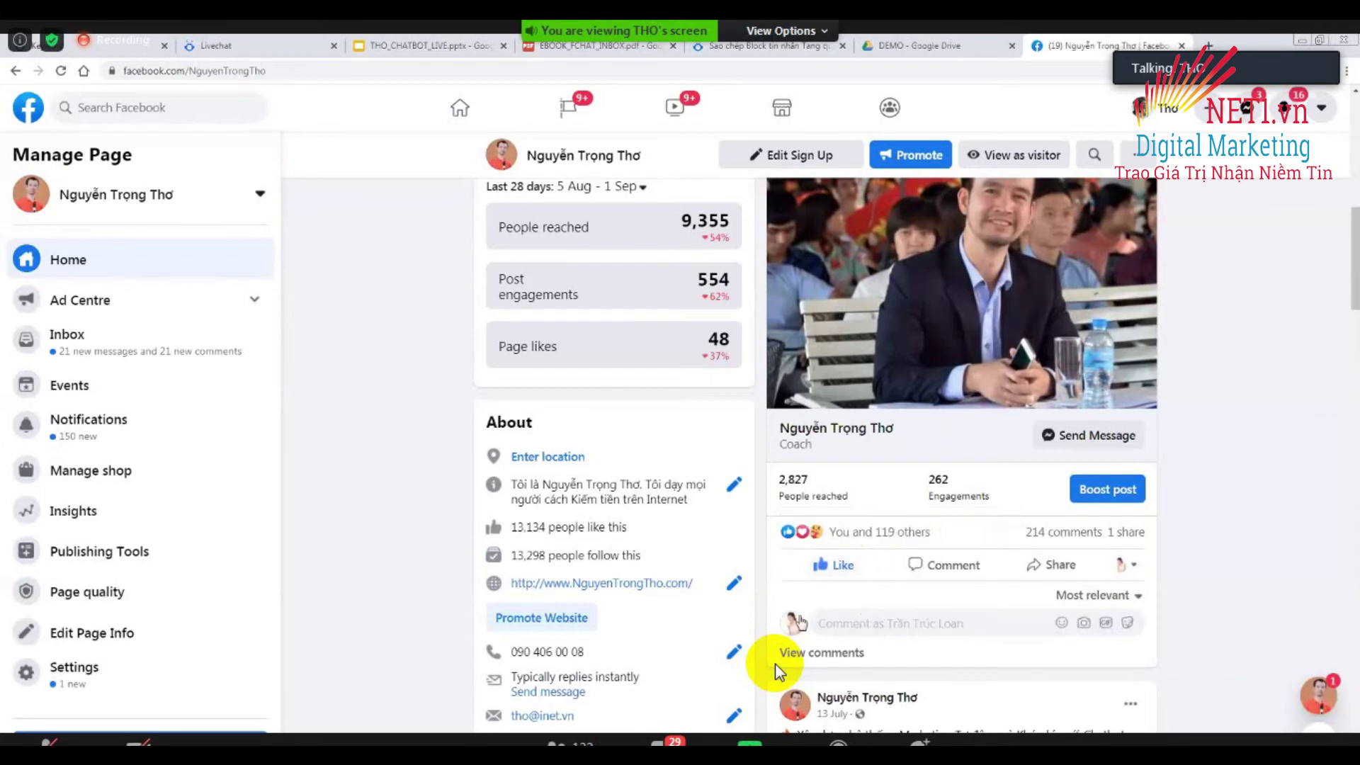
{"action": "left_click", "coordinate": [846, 615]}
Return to the Fchat comment-keyword rules, then dismiss the incoming chat notification.
{"action": "left_click", "coordinate": [115, 54]}
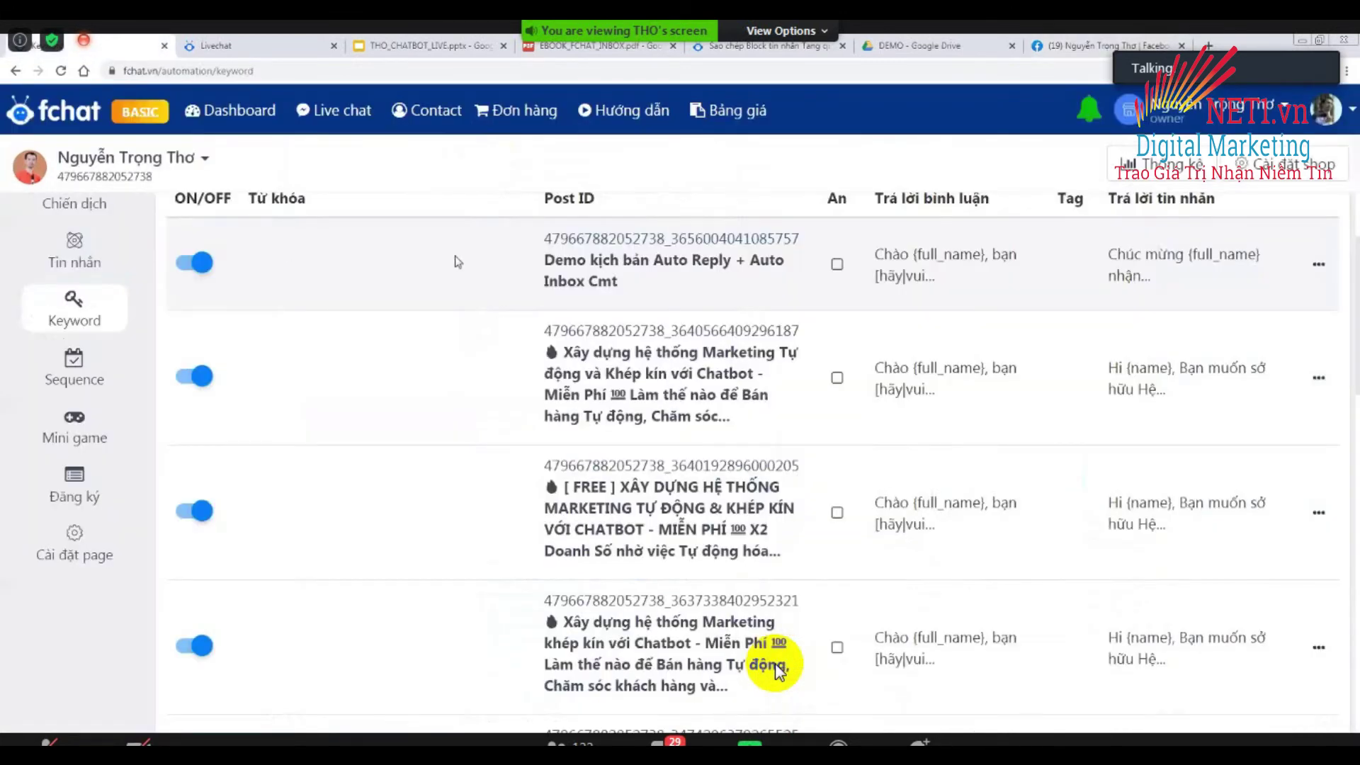
{"action": "scroll", "coordinate": [457, 262], "scroll_direction": "up", "scroll_amount": 3}
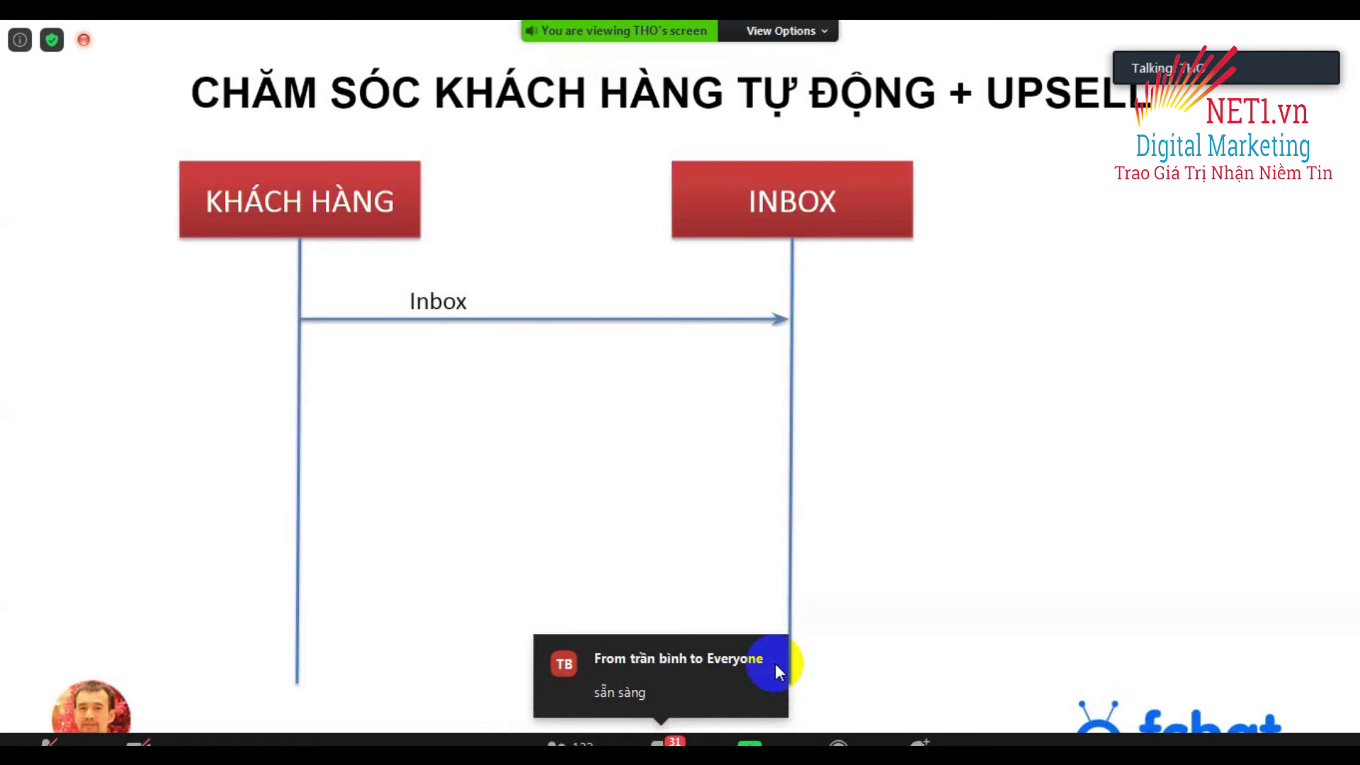
{"action": "left_click", "coordinate": [780, 671]}
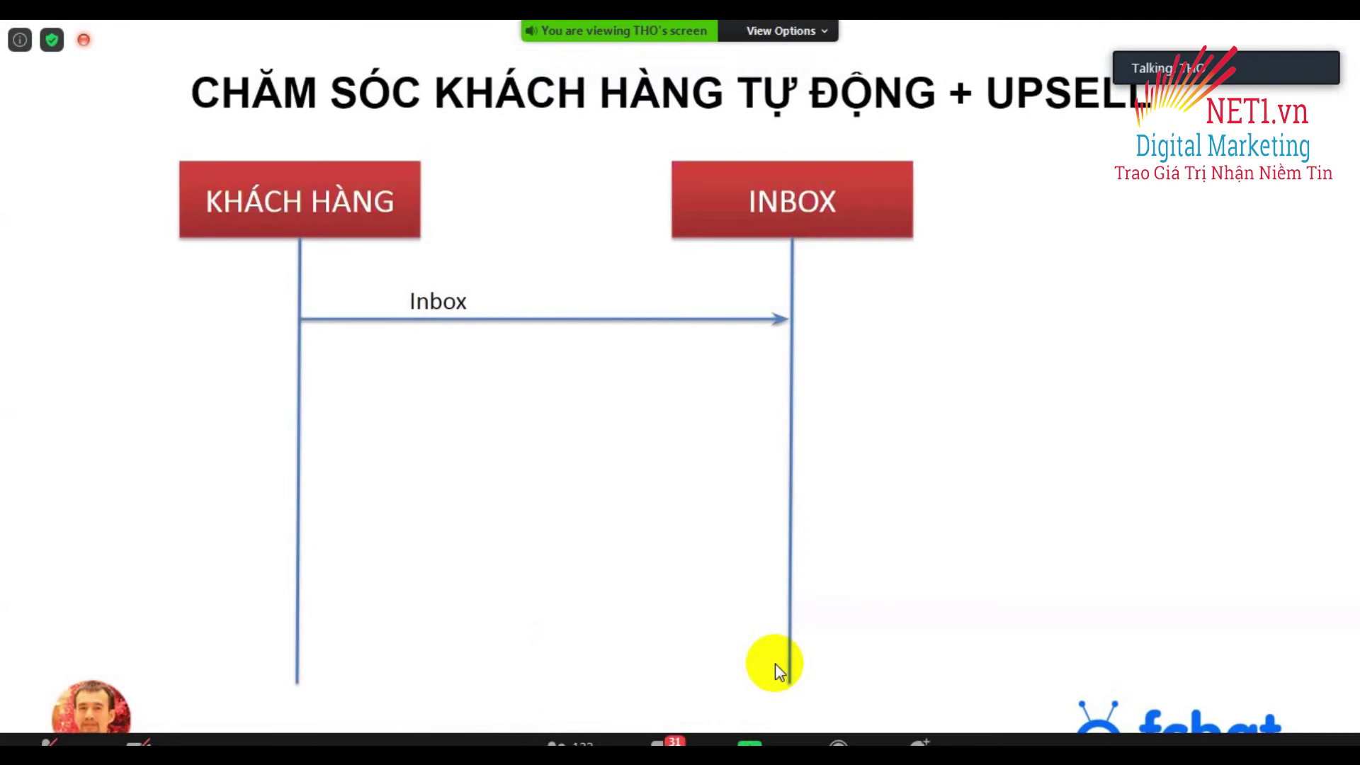
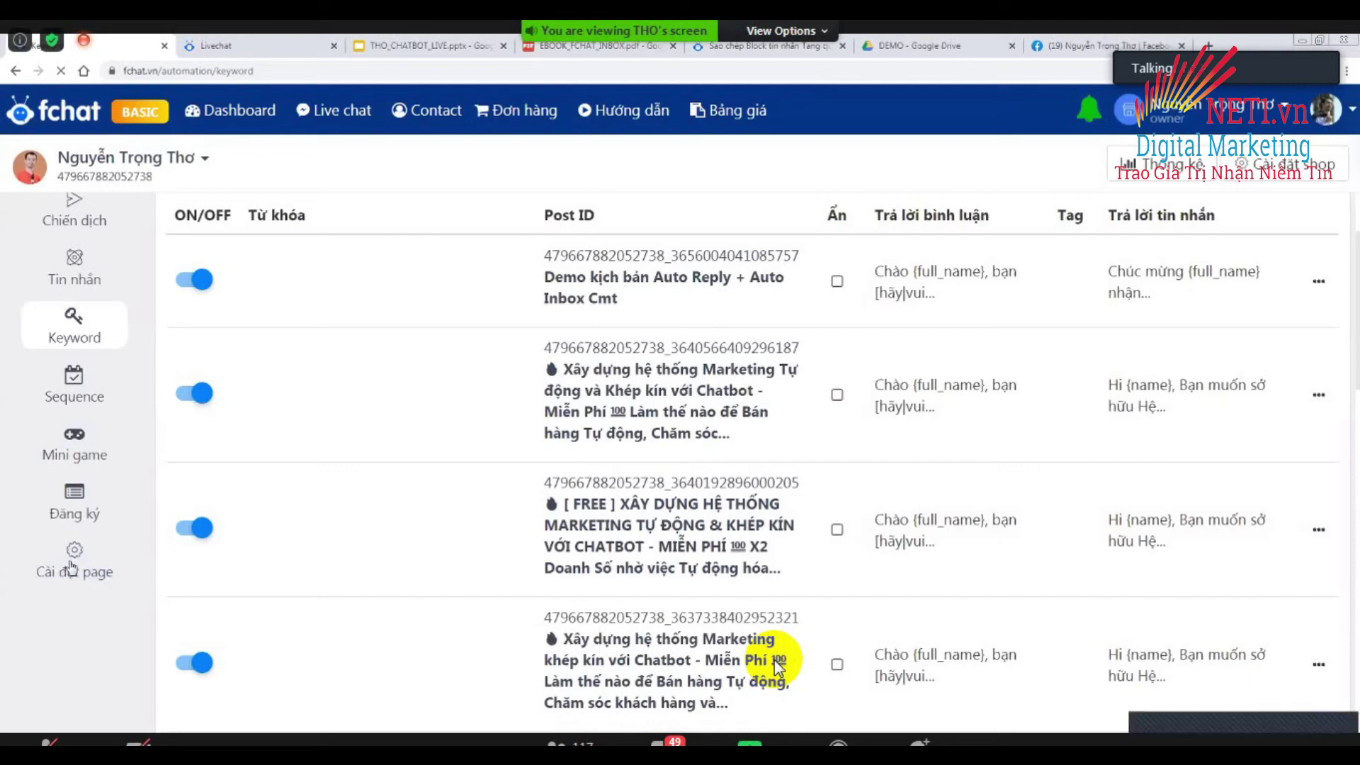
Add the customer tag 'Quan tâm quà 2.9' in the page's tag settings.
{"action": "left_click", "coordinate": [71, 566]}
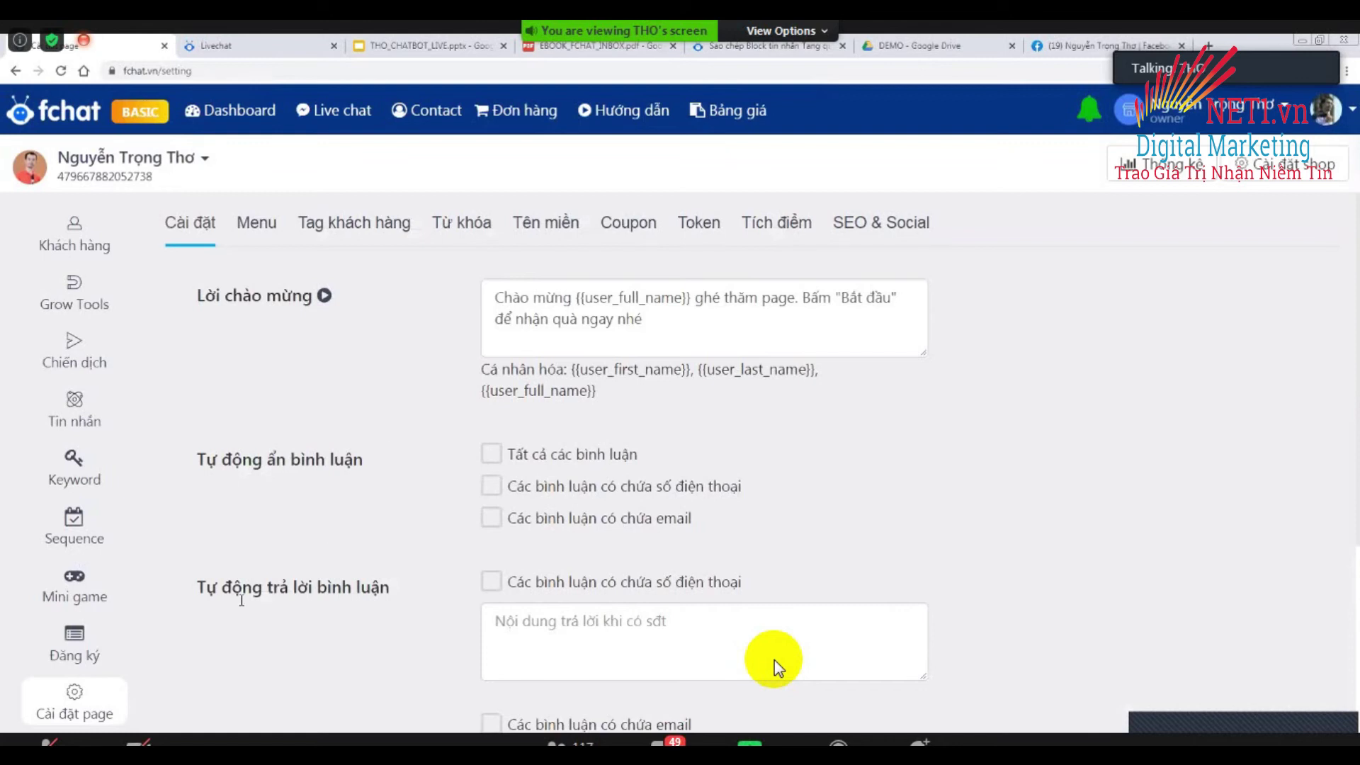
{"action": "left_click", "coordinate": [359, 228]}
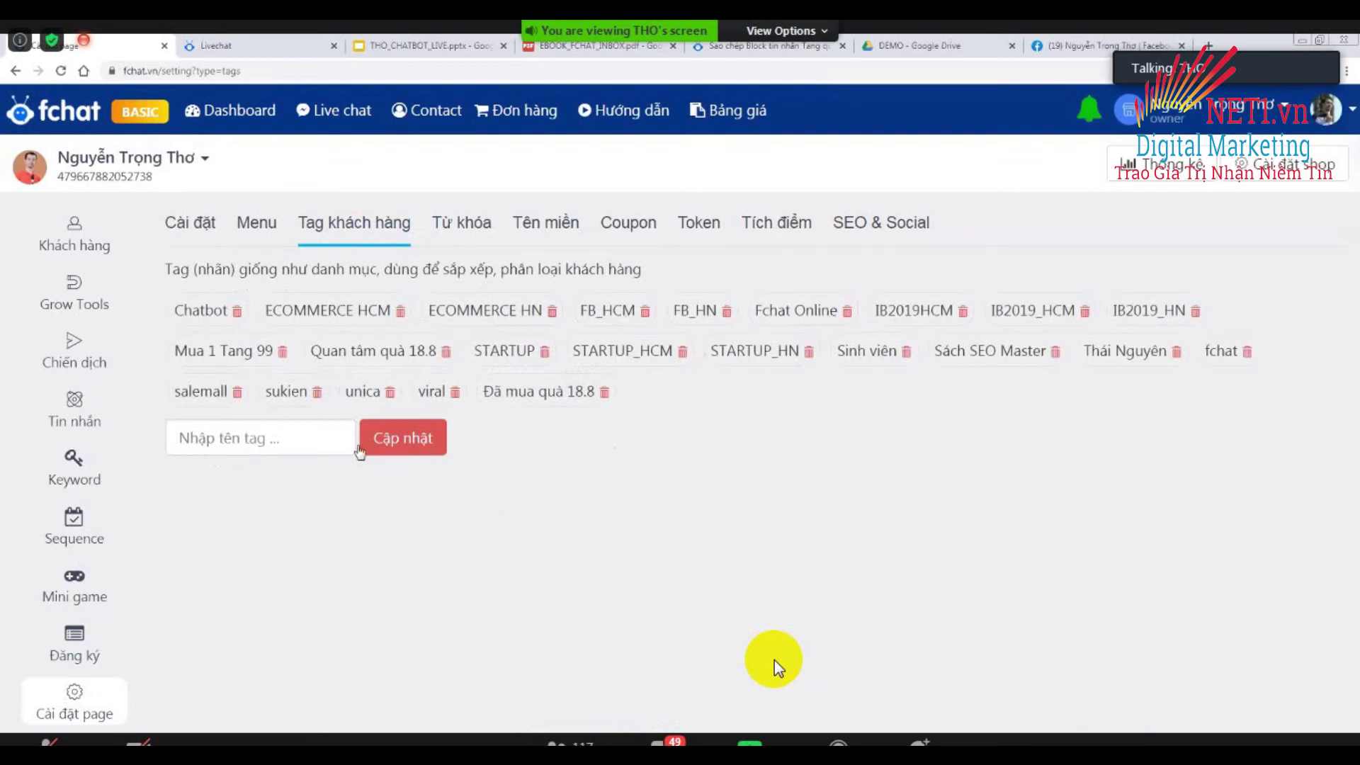
{"action": "left_click", "coordinate": [244, 442]}
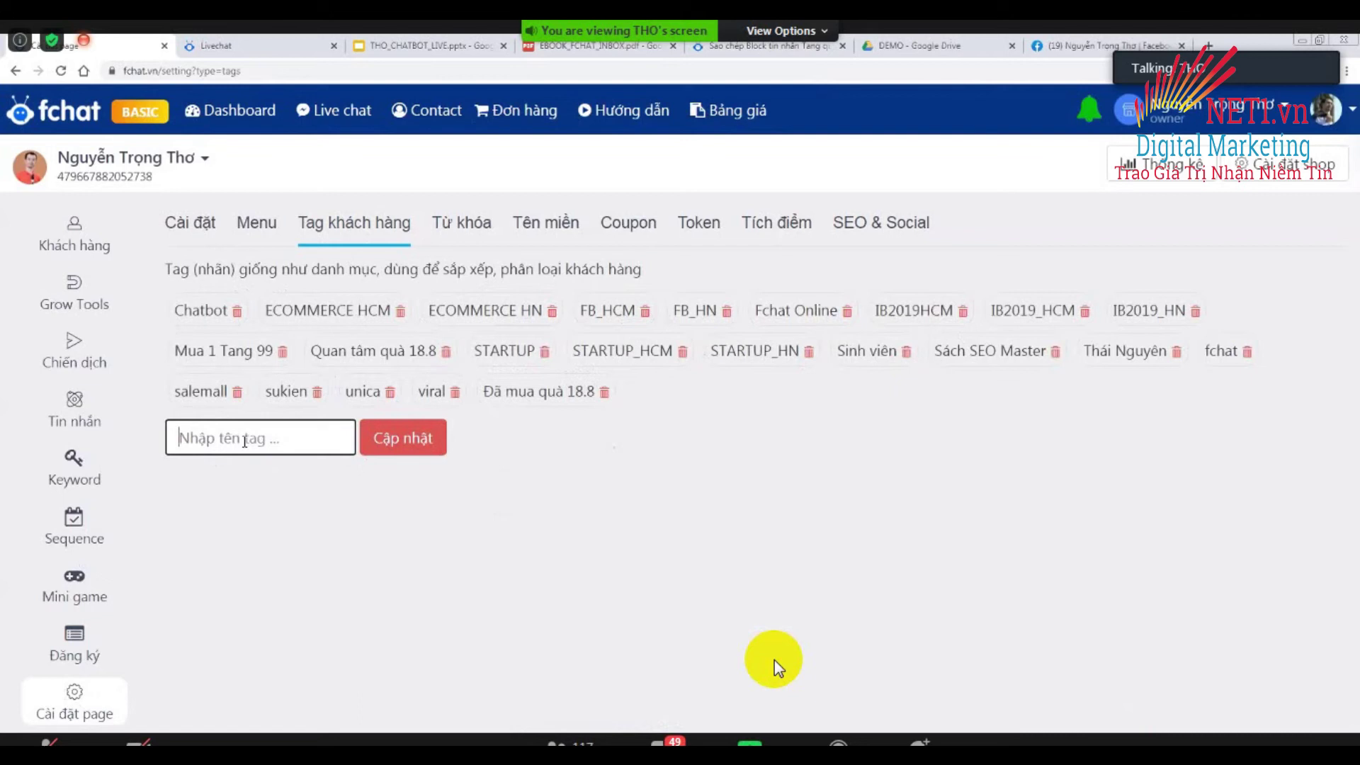
{"action": "type", "text": "Quan"}
{"action": "type", "text": " taam"}
{"action": "type", "text": " qua 2.9"}
{"action": "left_click", "coordinate": [392, 443]}
Add a second customer tag, 'Đã mua quà 2.9'.
{"action": "left_click", "coordinate": [292, 435]}
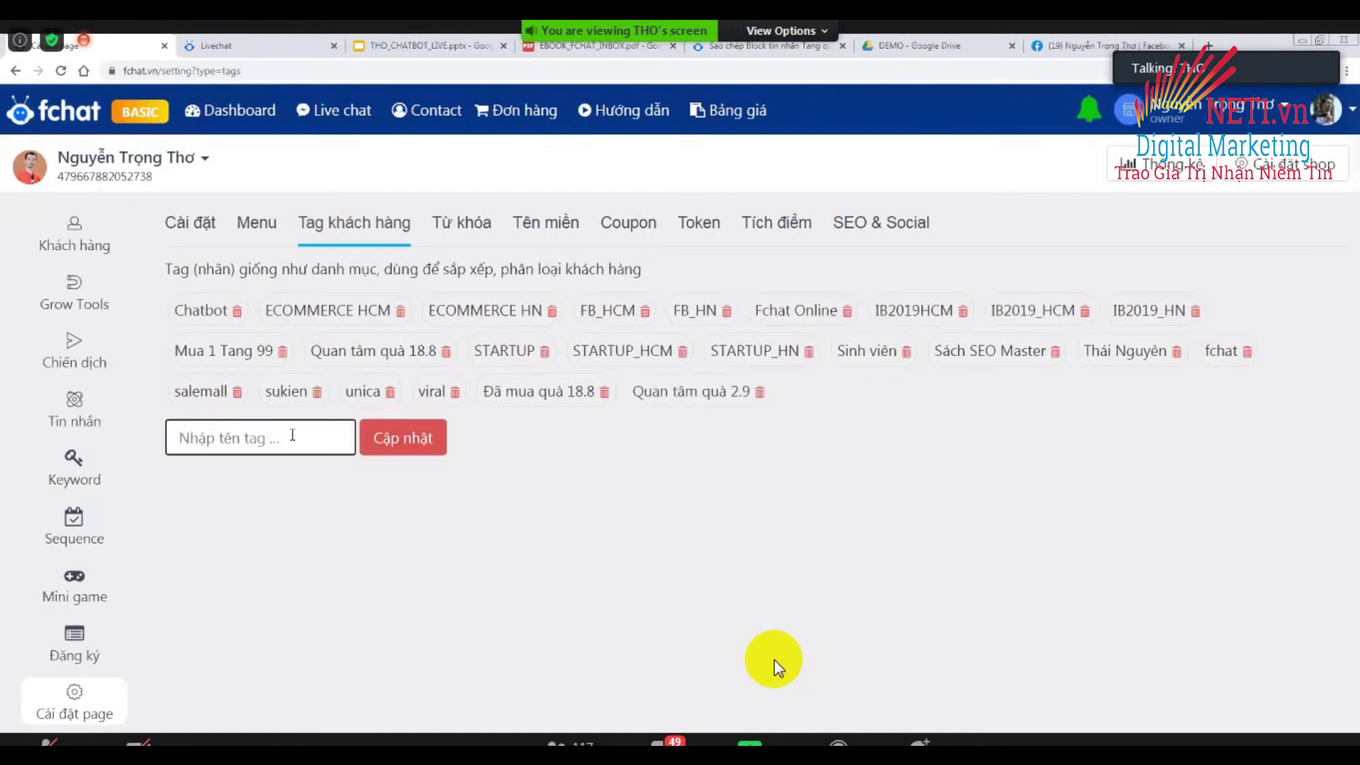
{"action": "type", "text": "D"}
{"action": "type", "text": "ã mua quà 2.9"}
{"action": "left_click", "coordinate": [381, 446]}
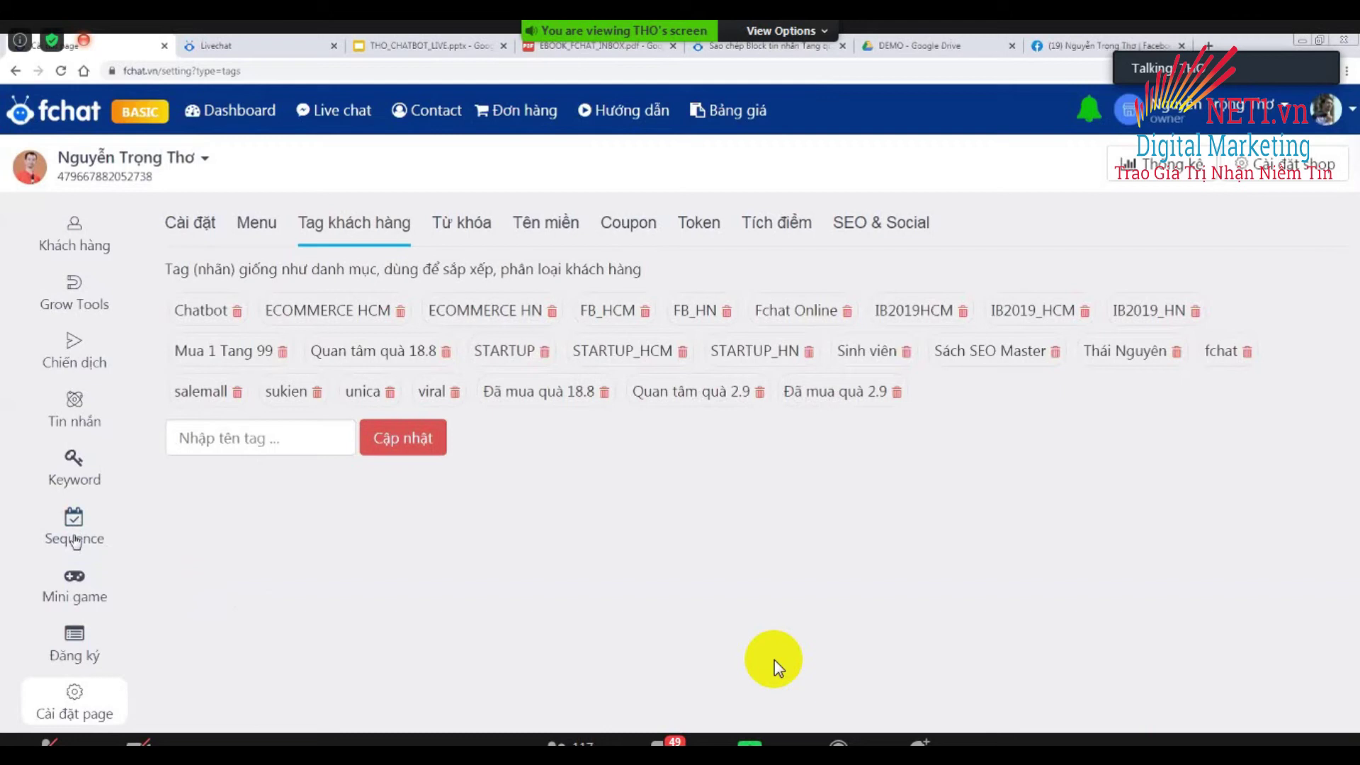
On the Sequence page, collapse ĐÃ MUA QUÀ 18.8 and MUA 1 TANG 99, then expand CHÚC MỪNG SINH NHẬT.
{"action": "left_click", "coordinate": [75, 542]}
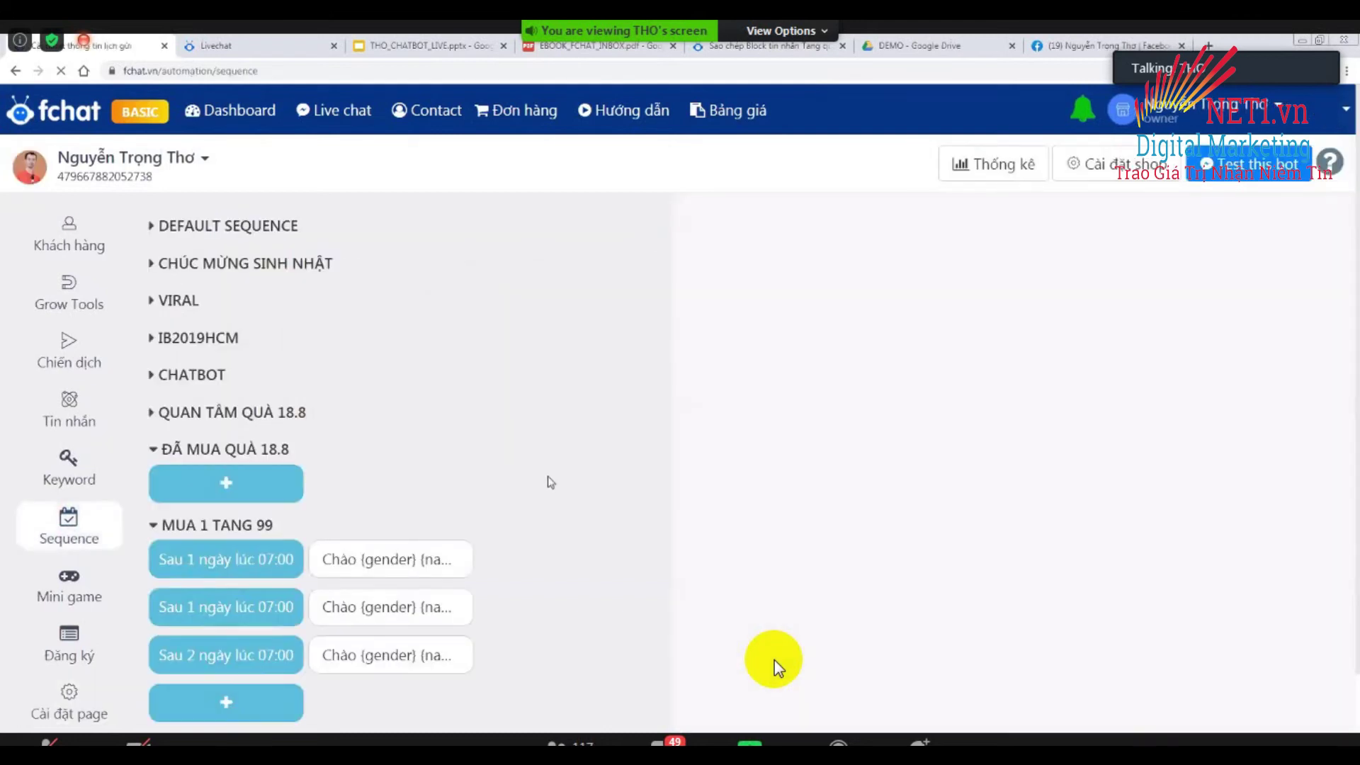
{"action": "left_click", "coordinate": [154, 451]}
{"action": "mouse_move", "coordinate": [225, 494]}
{"action": "left_click", "coordinate": [154, 490]}
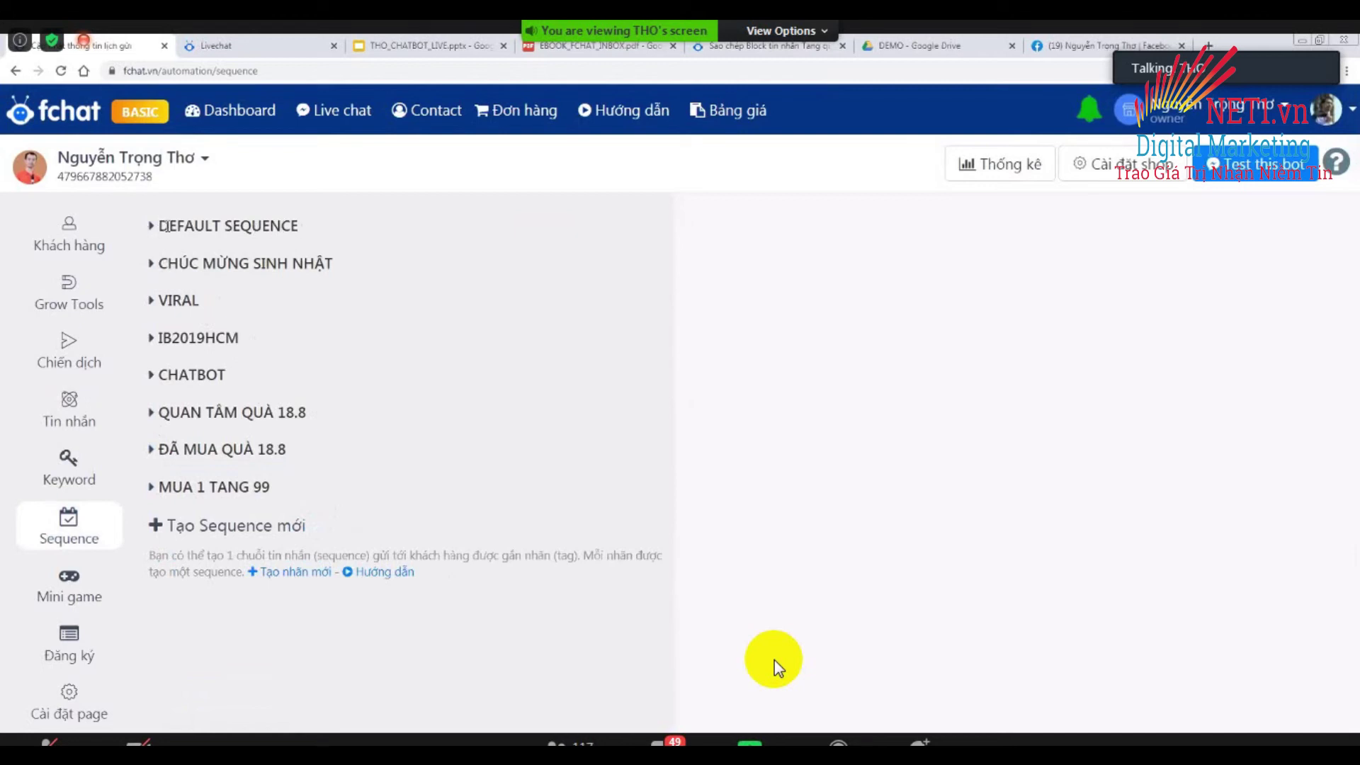
{"action": "double_click", "coordinate": [164, 225]}
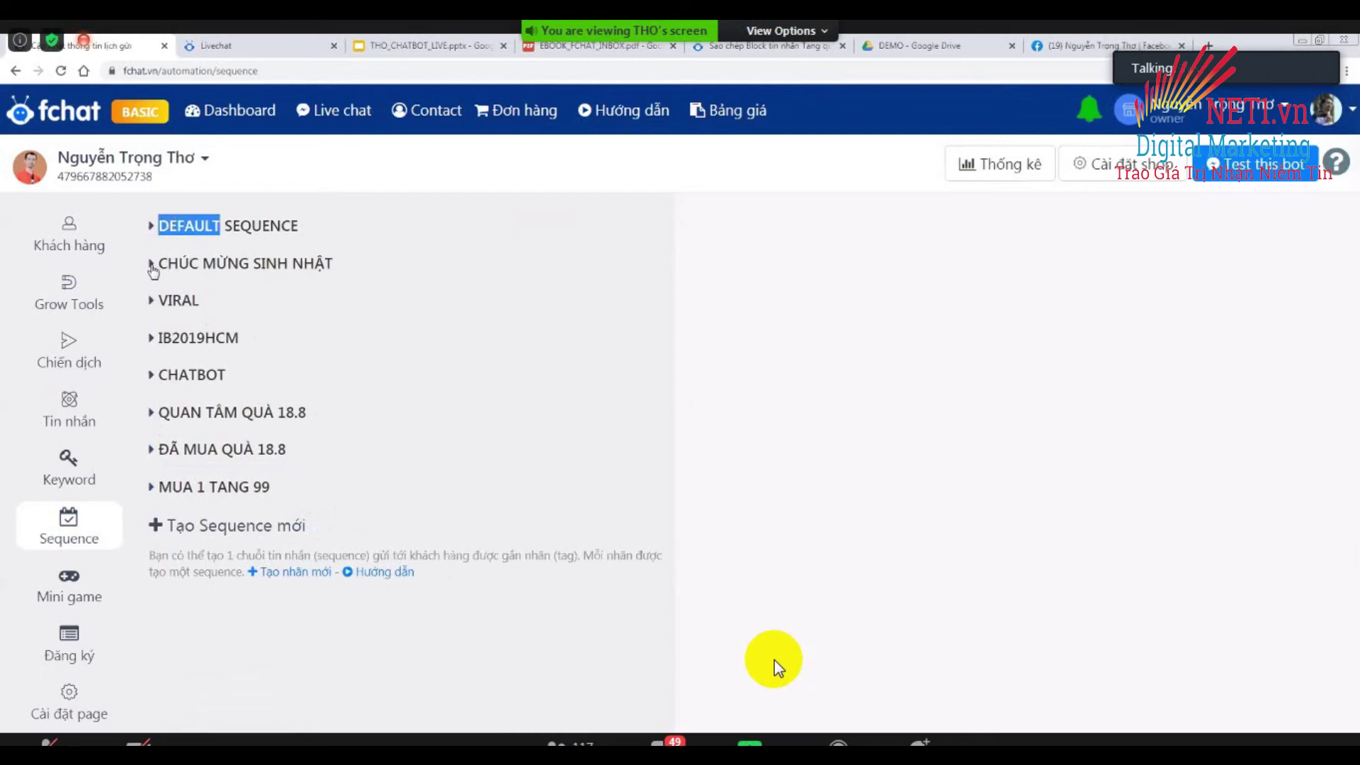
{"action": "left_click", "coordinate": [153, 266]}
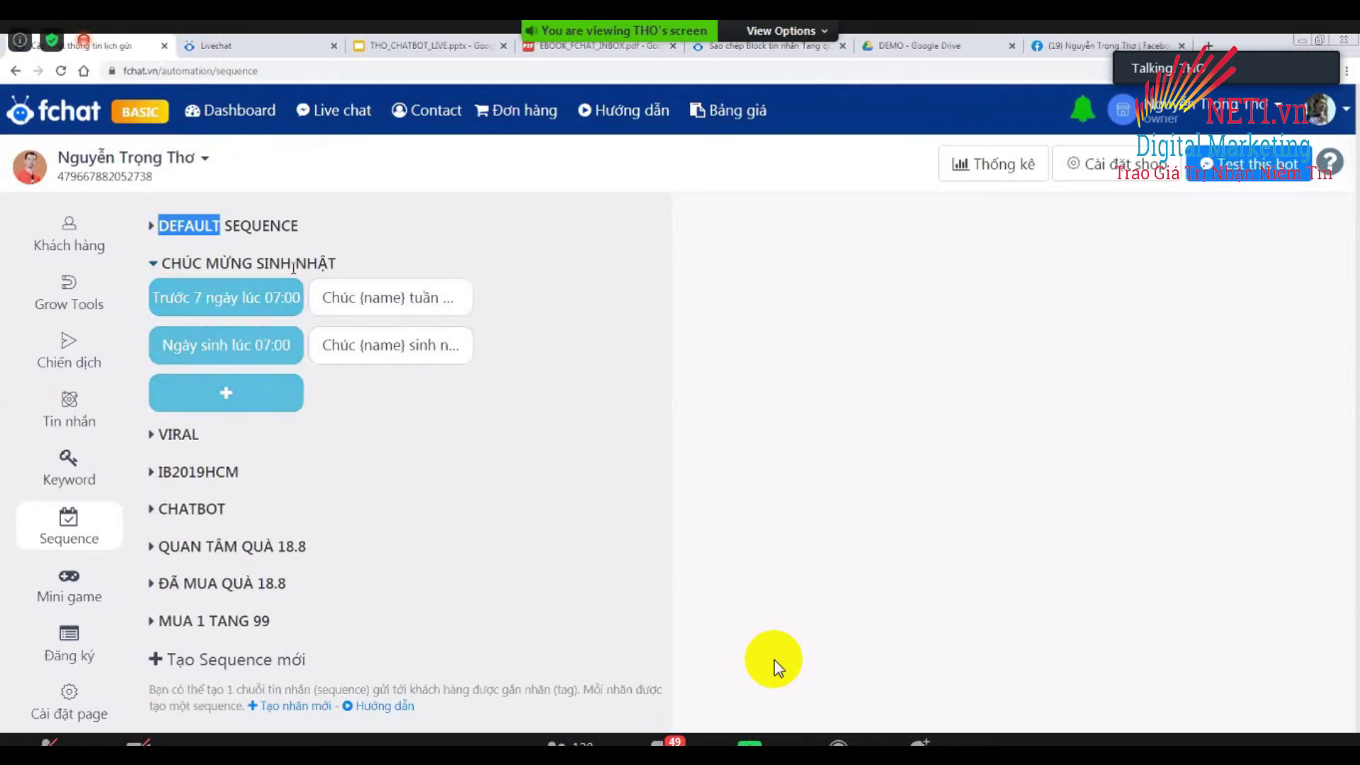
{"action": "mouse_move", "coordinate": [106, 294]}
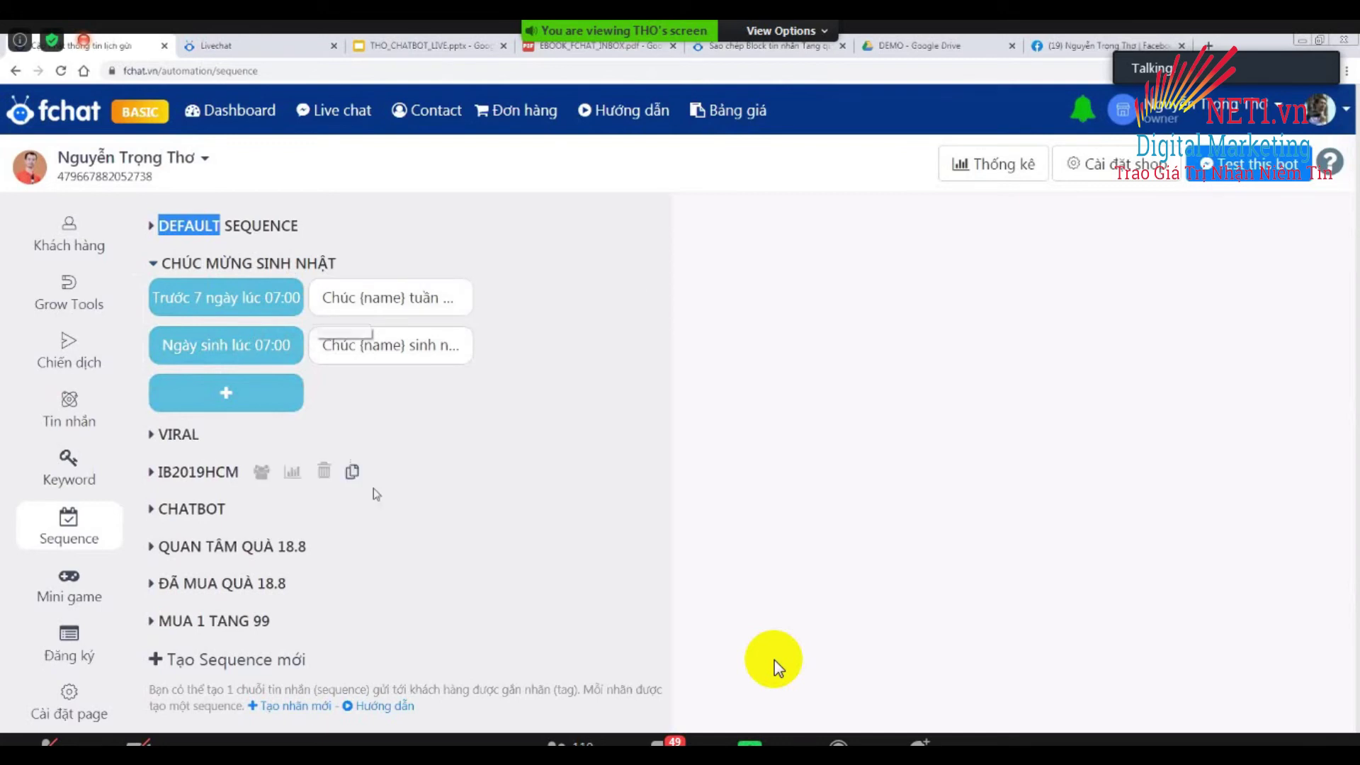
{"action": "scroll", "coordinate": [373, 487], "scroll_direction": "down", "scroll_amount": 1}
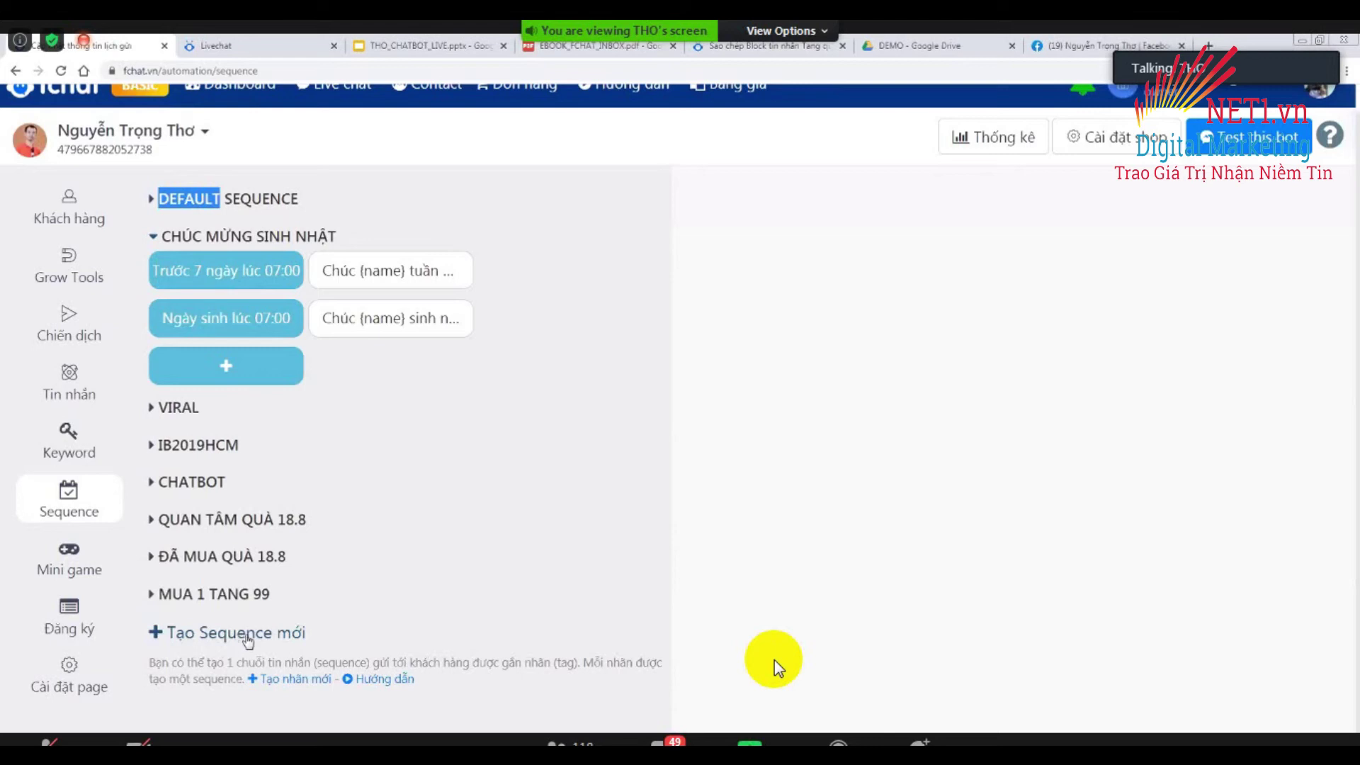
Create a new sequence tied to the Quan tâm quà 2.9 tag.
{"action": "left_click", "coordinate": [217, 638]}
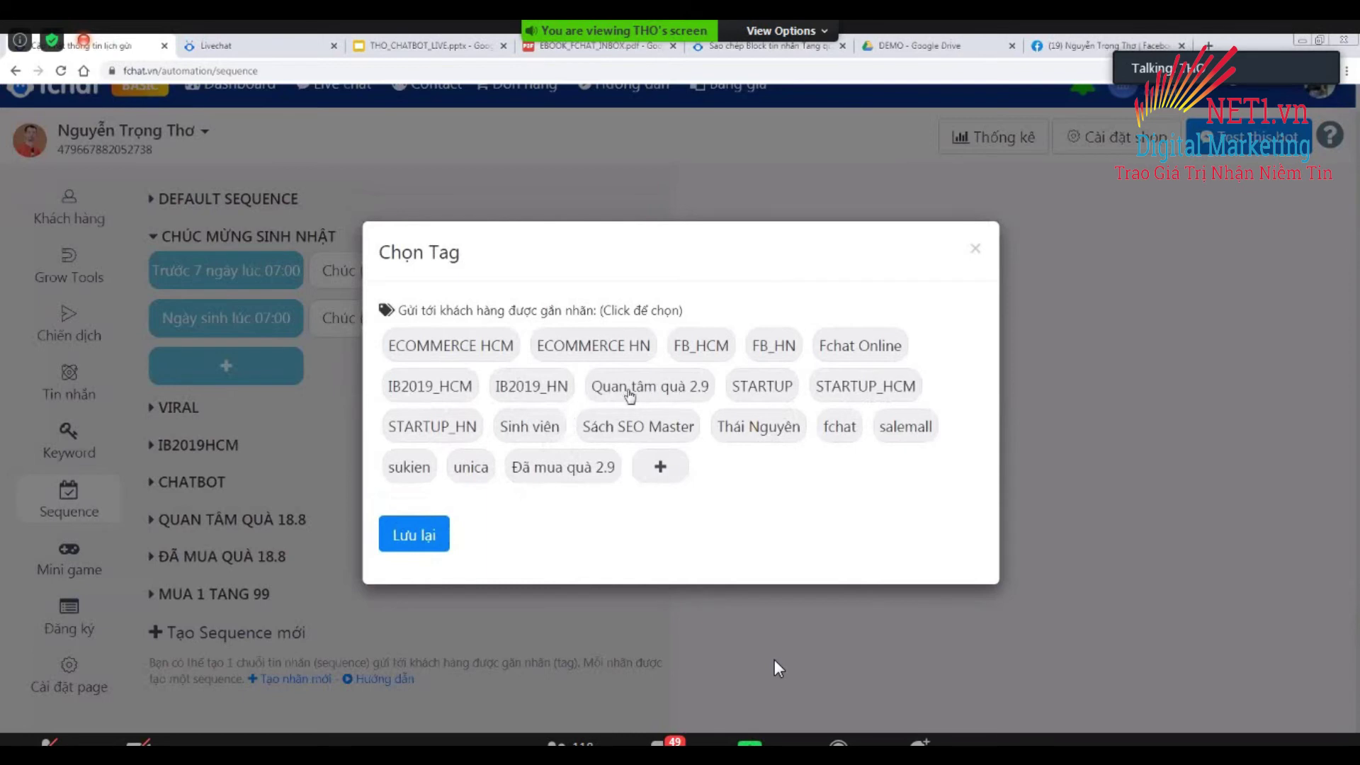
{"action": "left_click", "coordinate": [650, 394]}
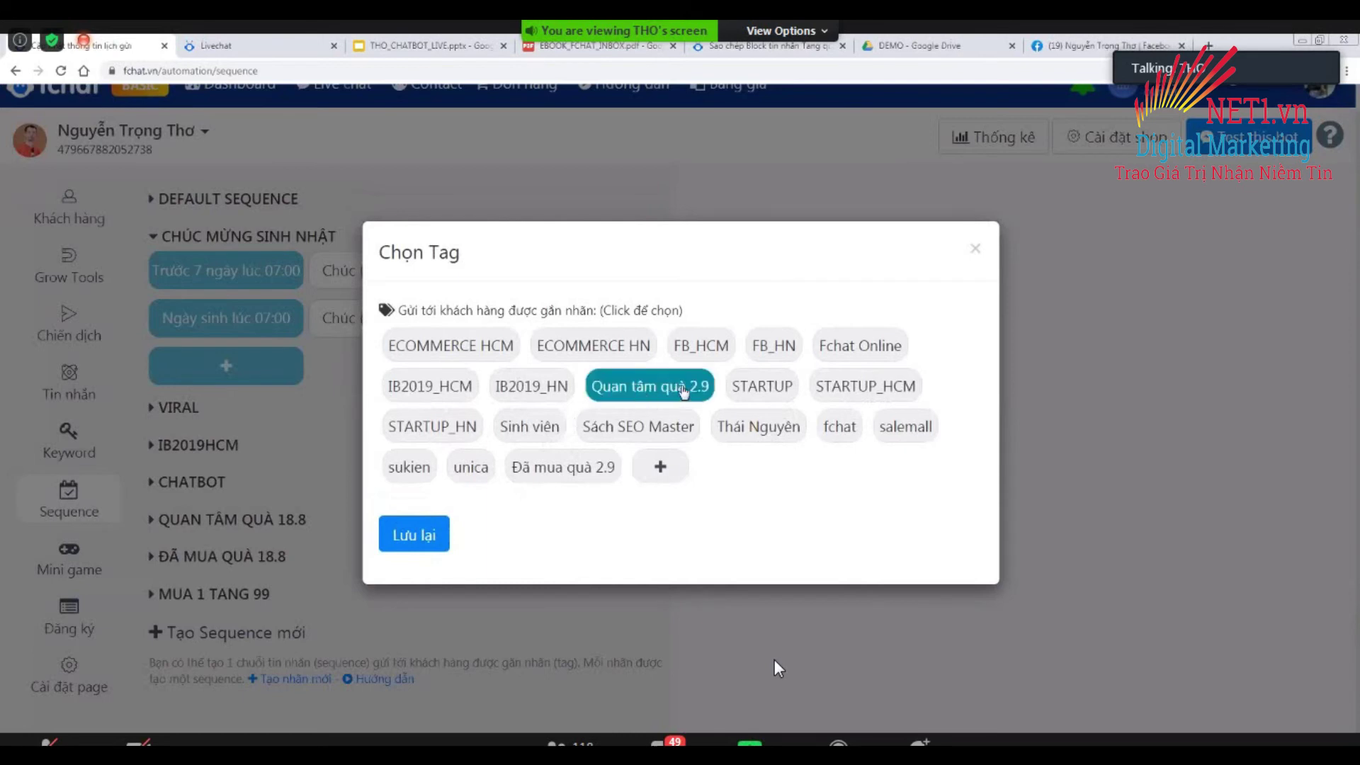
{"action": "left_click", "coordinate": [417, 535]}
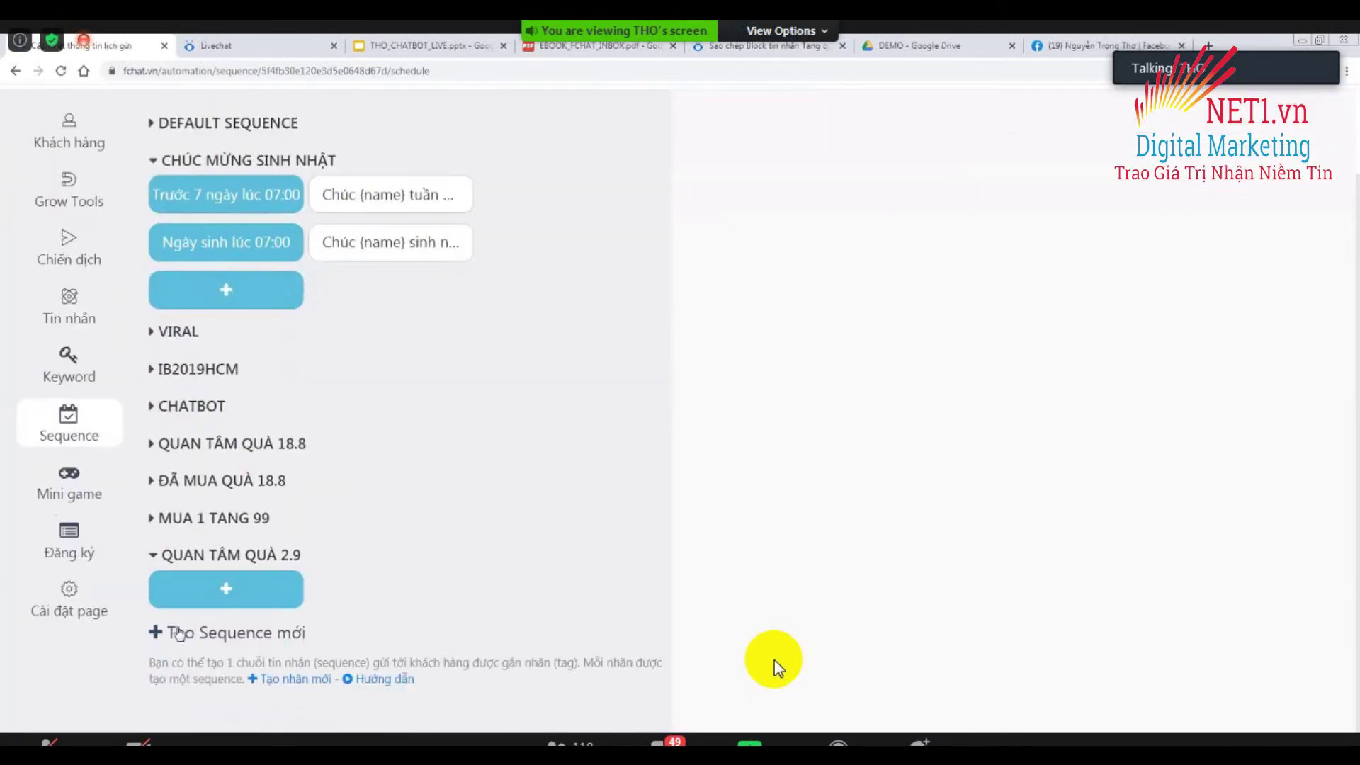
Create another sequence tied to the Đã mua quà 2.9 tag.
{"action": "left_click", "coordinate": [172, 637]}
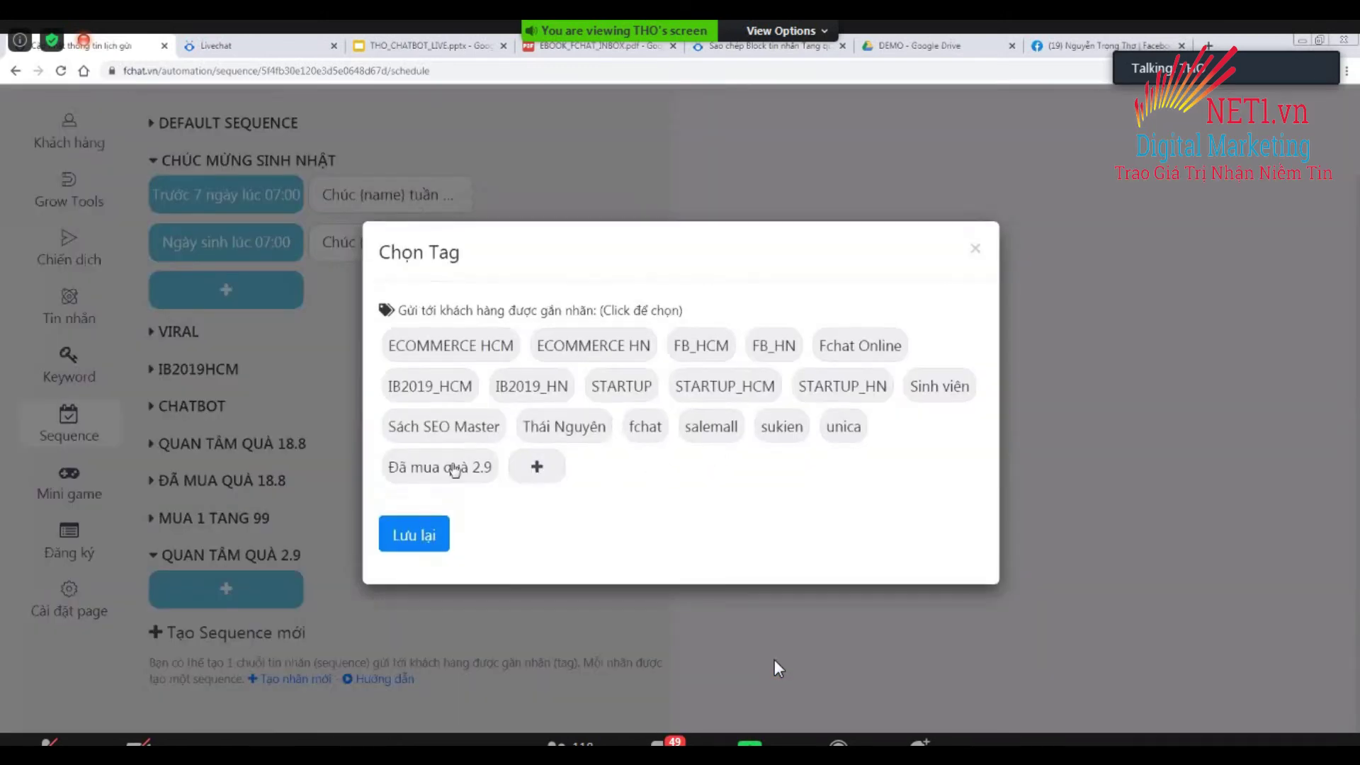
{"action": "left_click", "coordinate": [454, 469]}
{"action": "left_click", "coordinate": [426, 539]}
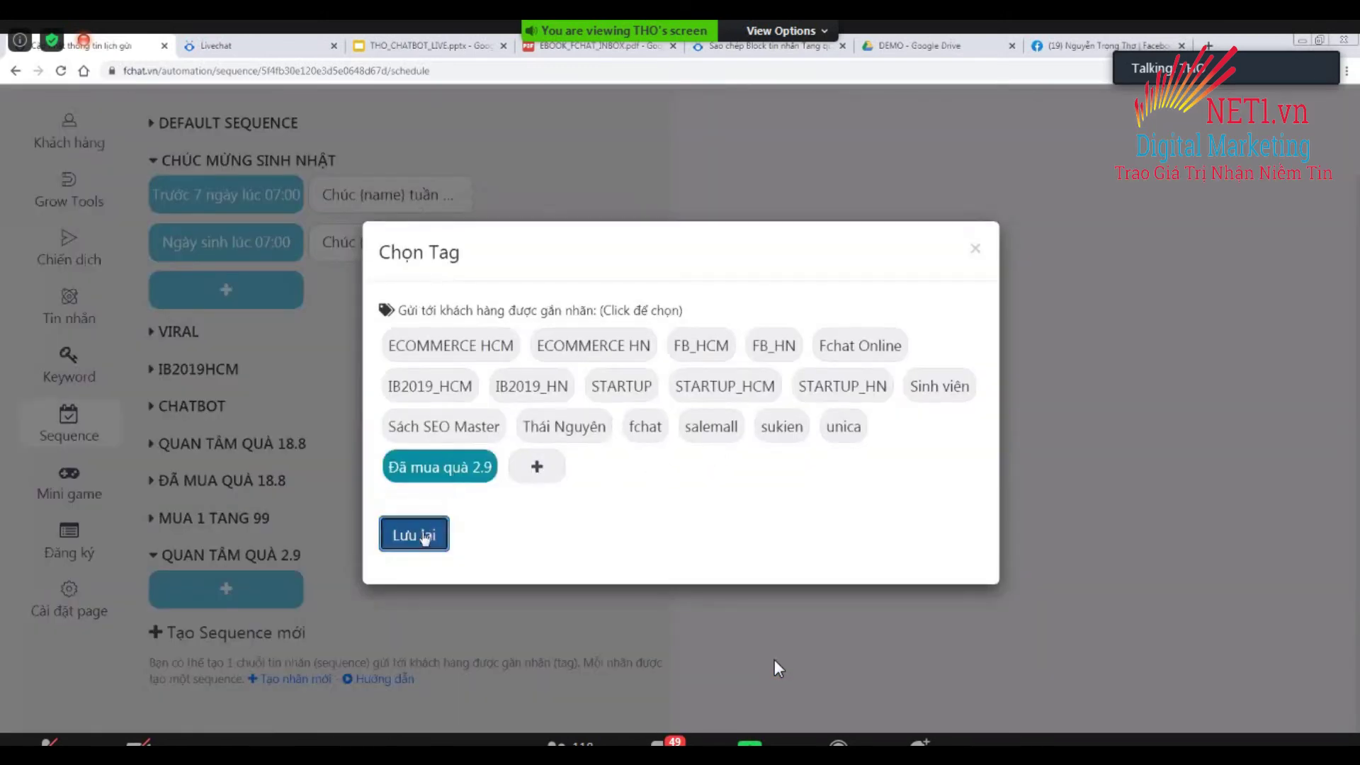
{"action": "scroll", "coordinate": [344, 556], "scroll_direction": "down", "scroll_amount": 3}
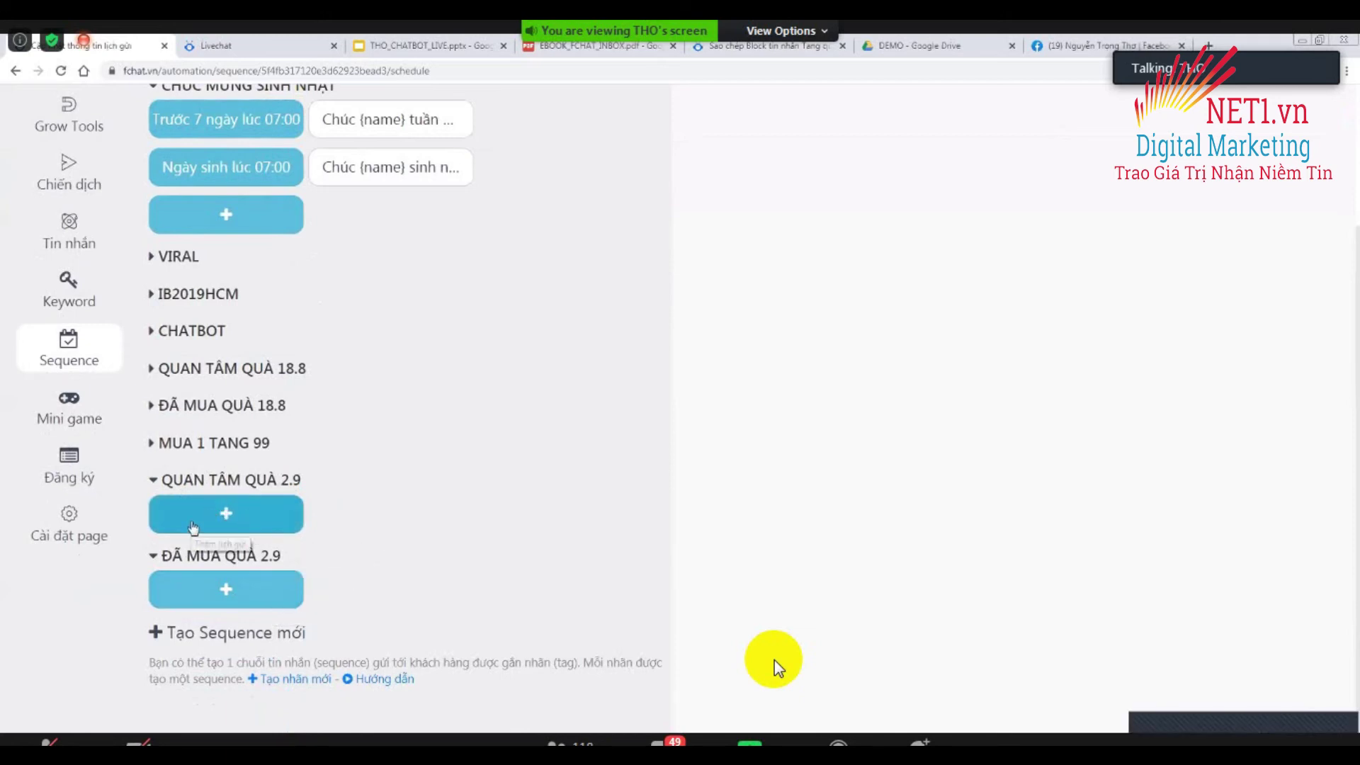
Add two message steps to QUAN TÂM QUÀ 2.9, the first reading 'Gửi sau 10phut'.
{"action": "left_click", "coordinate": [228, 519]}
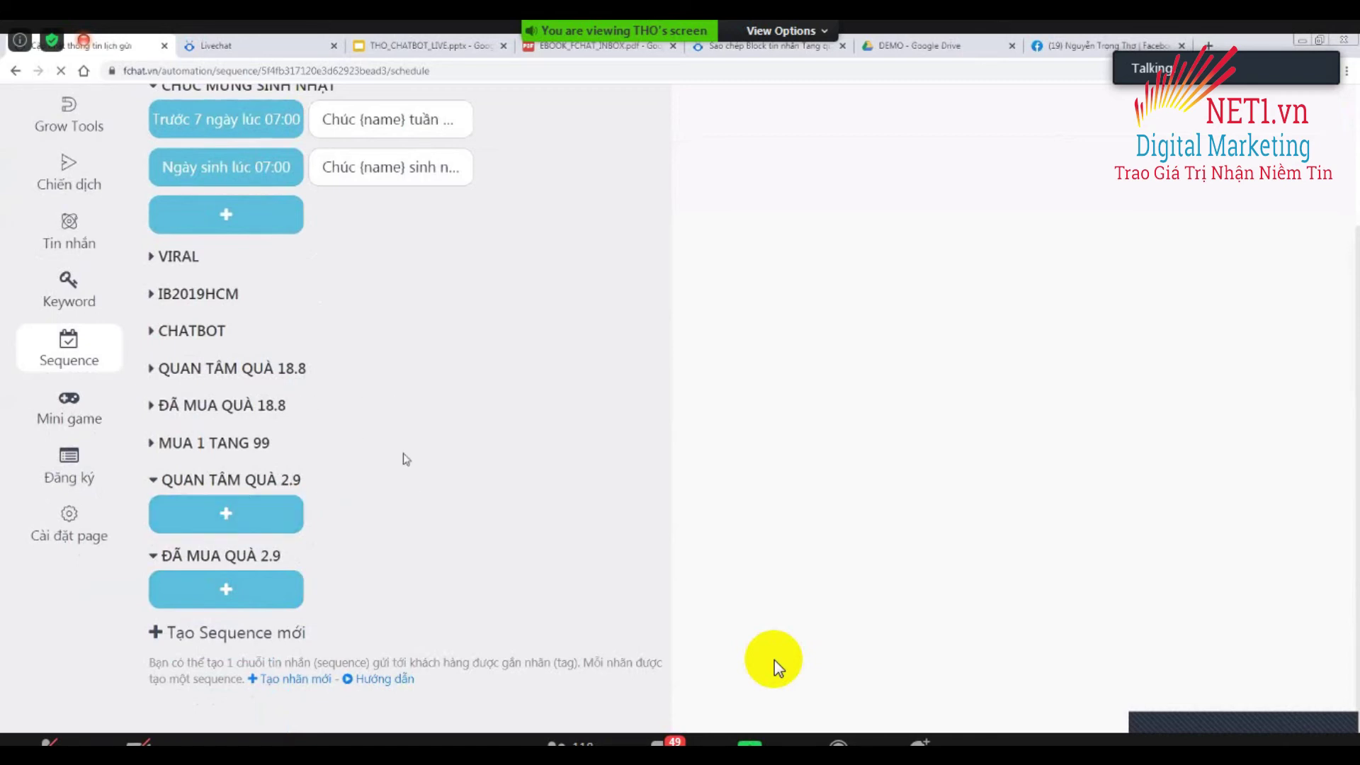
{"action": "left_click", "coordinate": [781, 266]}
{"action": "scroll", "coordinate": [781, 266], "scroll_direction": "down", "scroll_amount": 2}
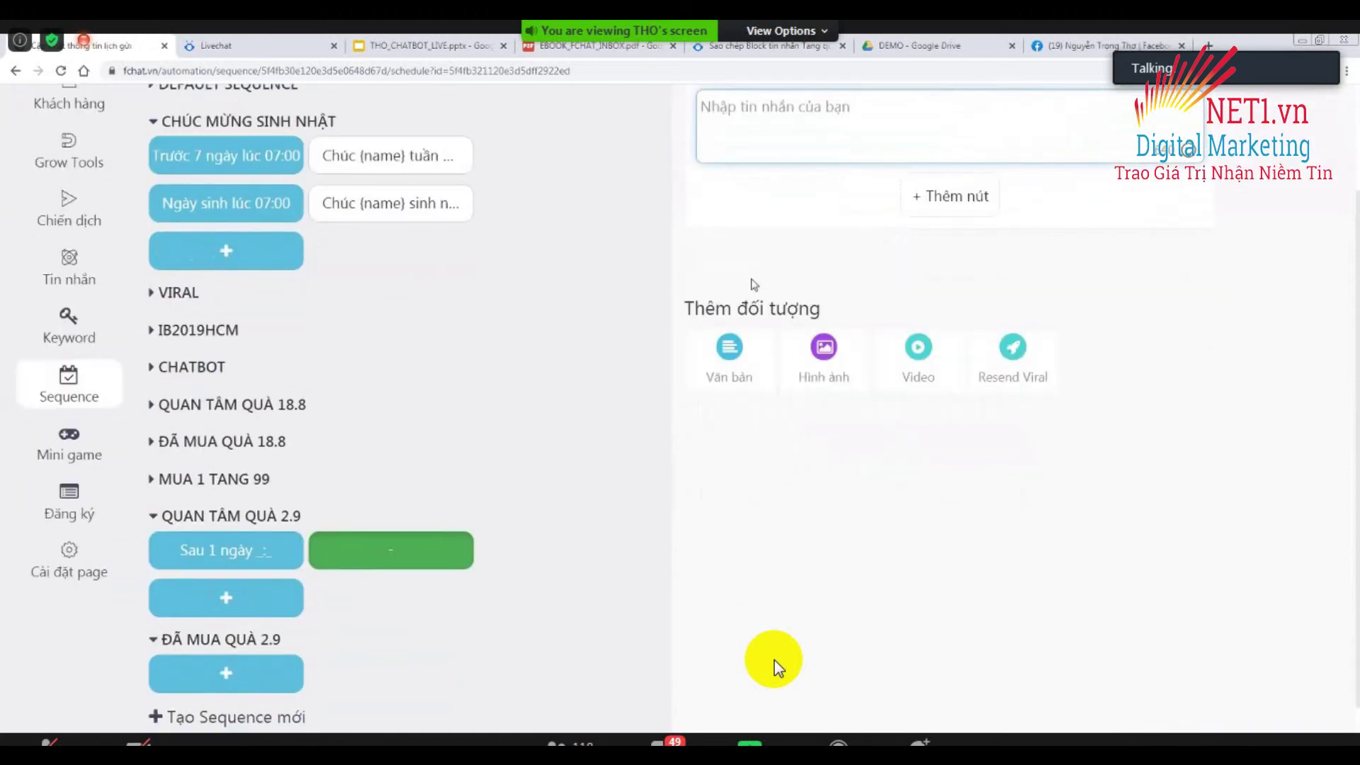
{"action": "scroll", "coordinate": [697, 331], "scroll_direction": "up", "scroll_amount": 2}
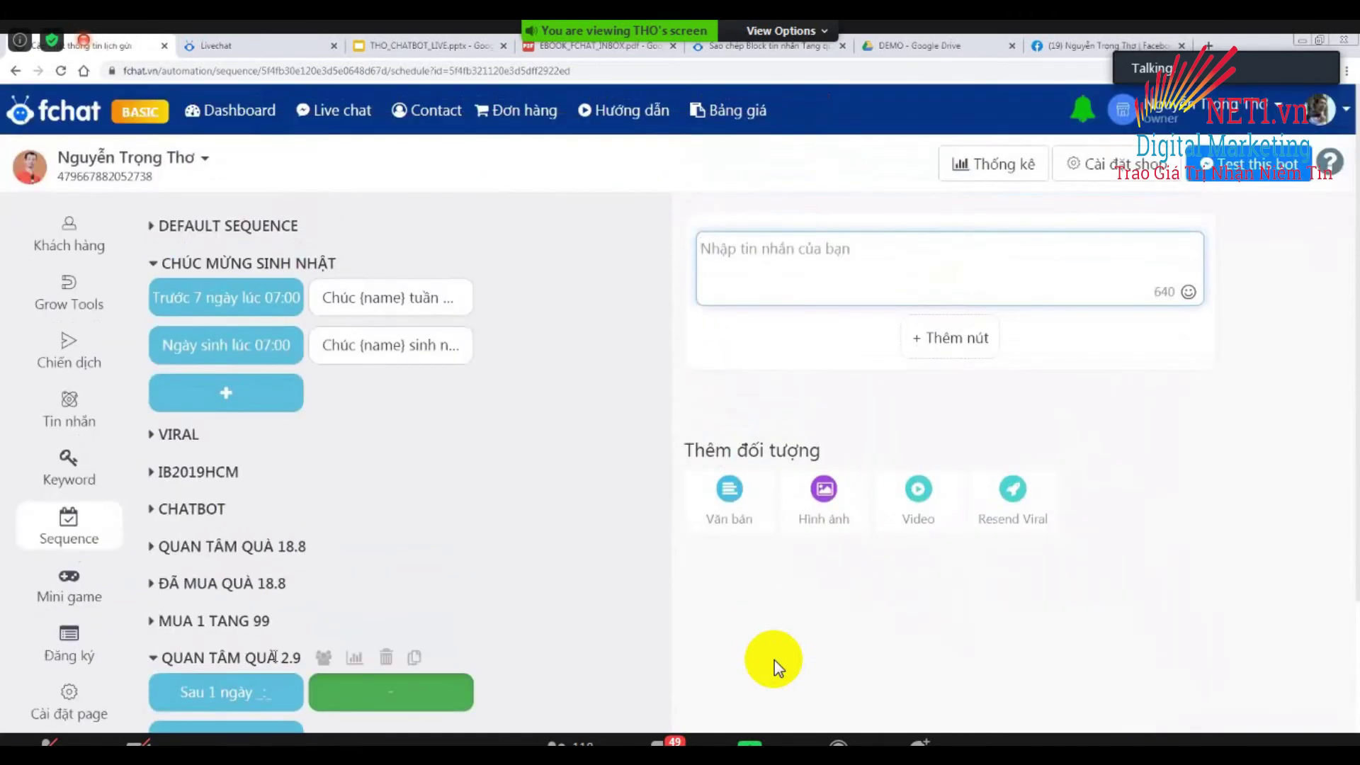
{"action": "scroll", "coordinate": [212, 563], "scroll_direction": "down", "scroll_amount": 3}
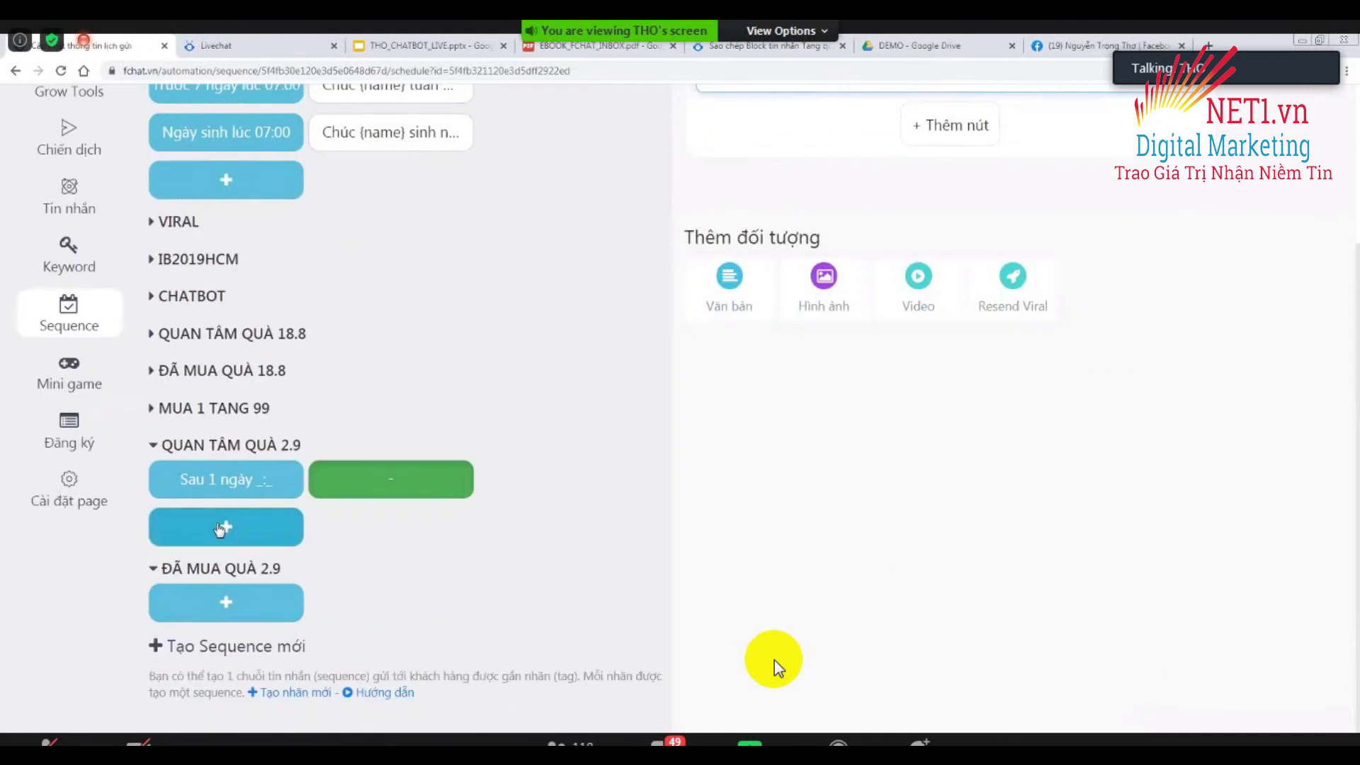
{"action": "left_click", "coordinate": [289, 522]}
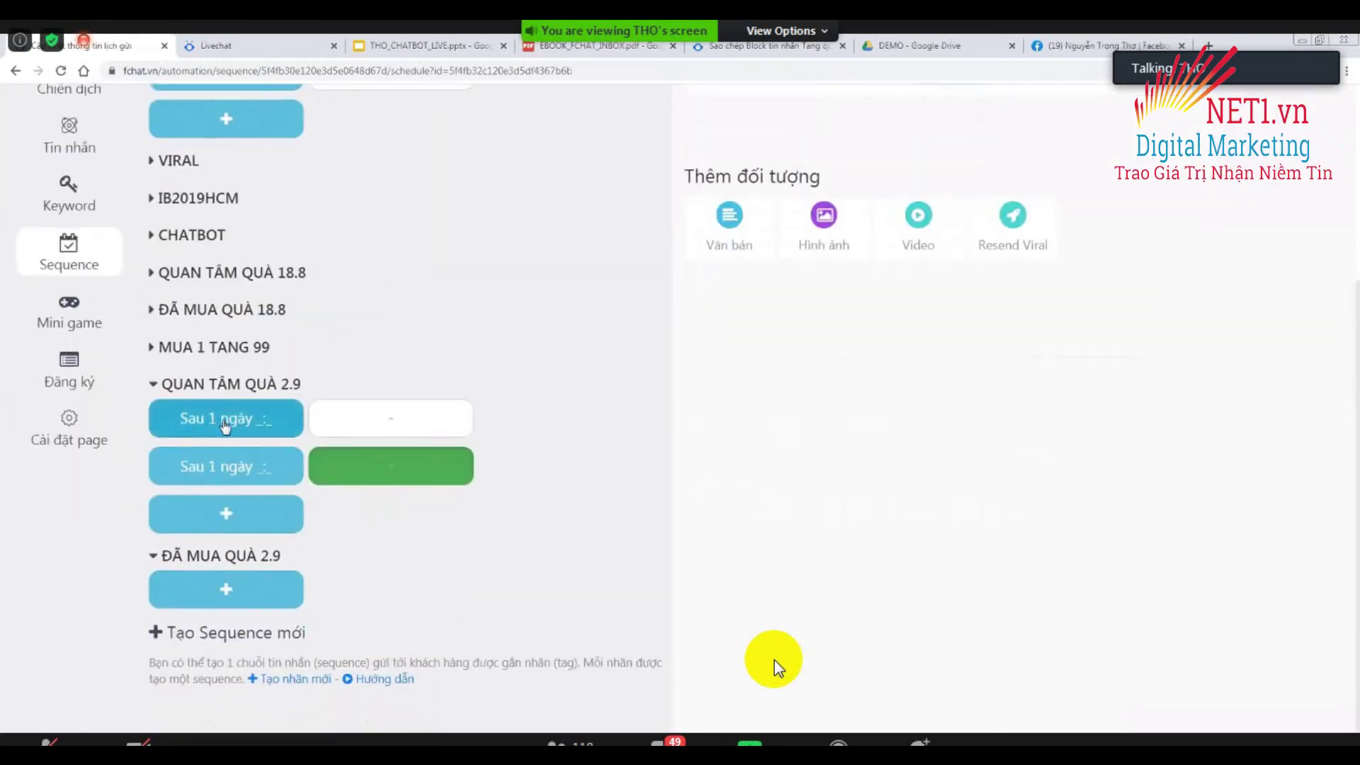
Set the first step's send delay to 10 minutes.
{"action": "mouse_move", "coordinate": [369, 426]}
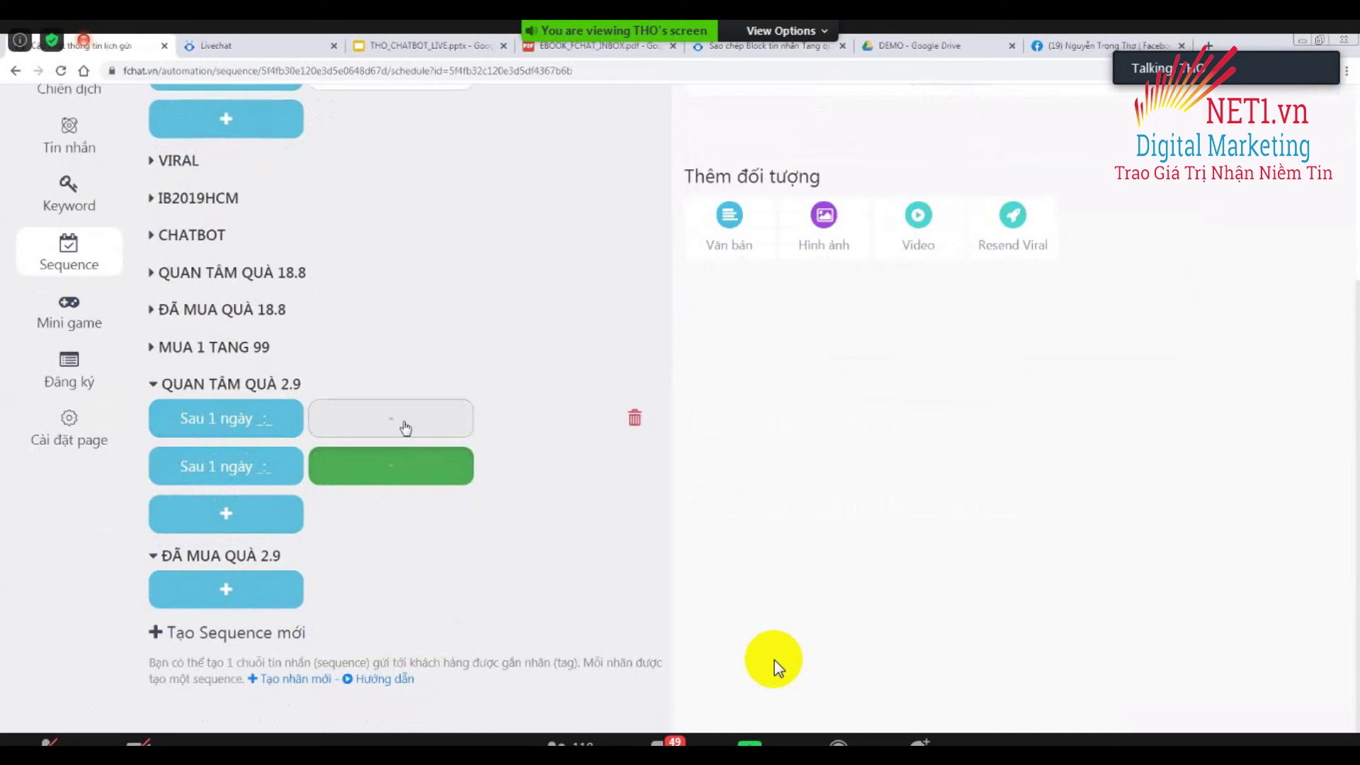
{"action": "left_click", "coordinate": [210, 424]}
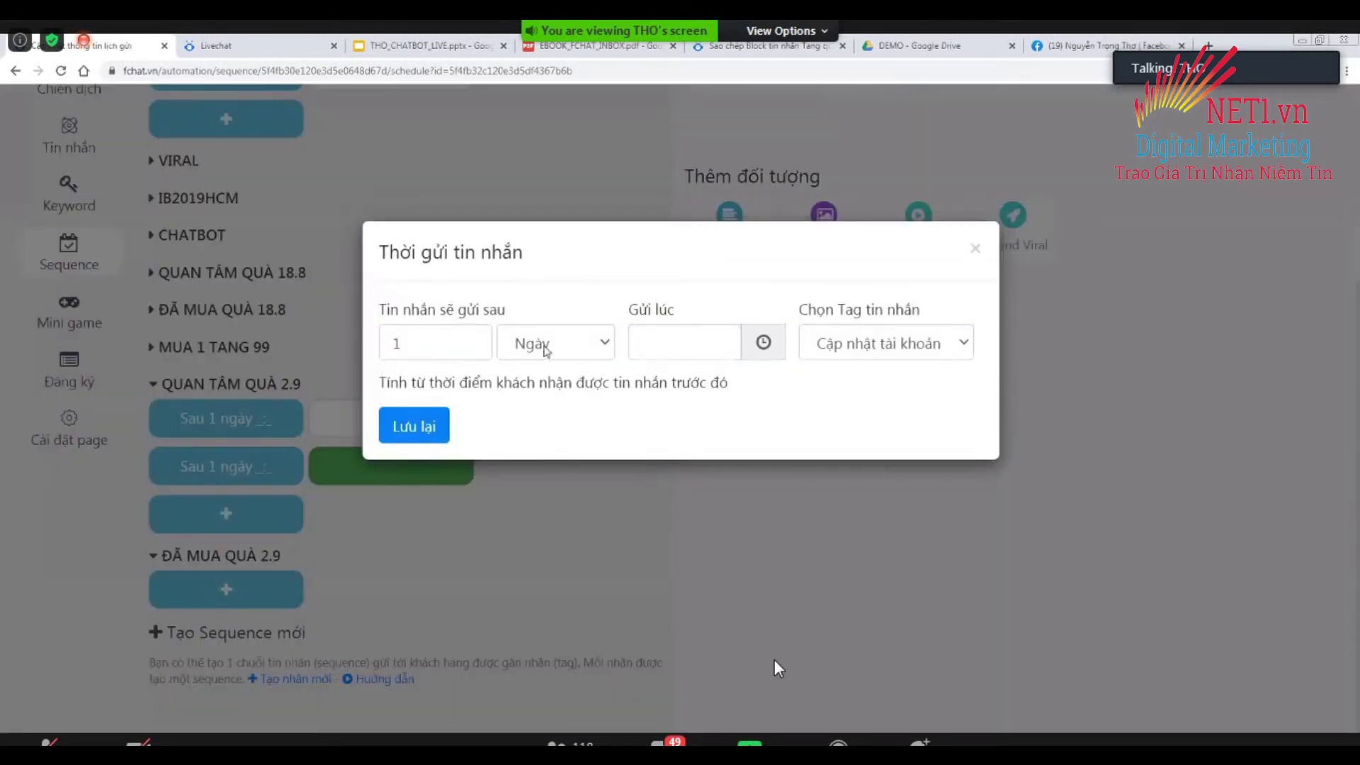
{"action": "type", "text": "0"}
{"action": "key", "text": "Tab"}
{"action": "key", "text": "p"}
{"action": "left_click", "coordinate": [407, 431]}
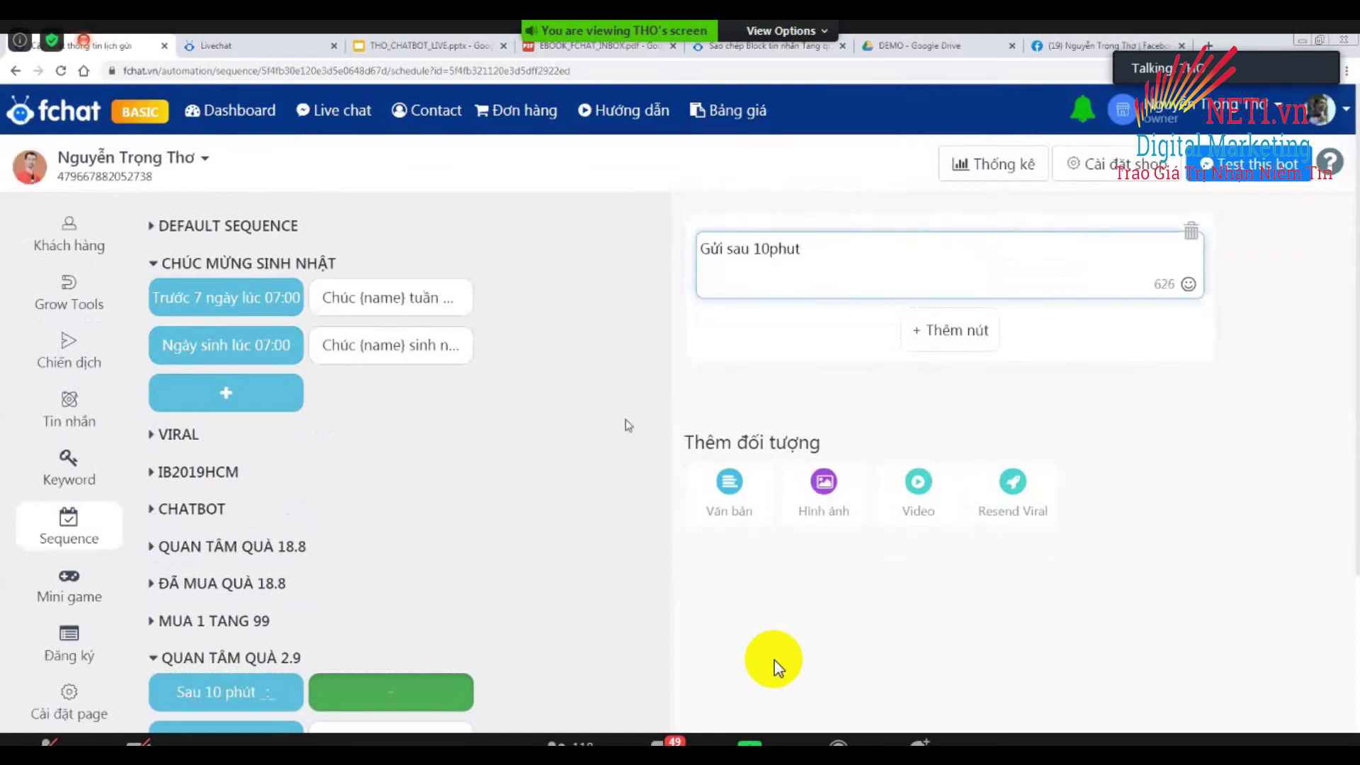
{"action": "scroll", "coordinate": [263, 433], "scroll_direction": "down", "scroll_amount": 4}
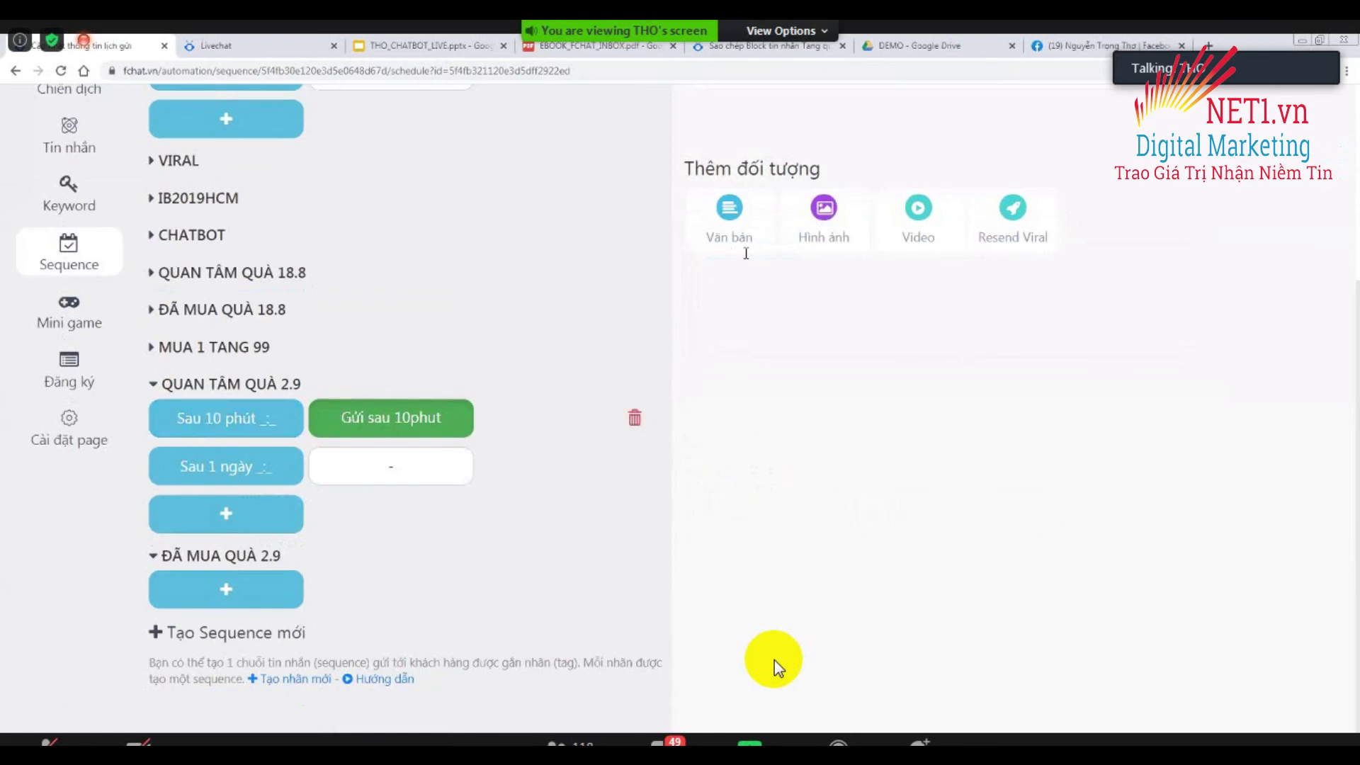
{"action": "scroll", "coordinate": [831, 279], "scroll_direction": "up", "scroll_amount": 4}
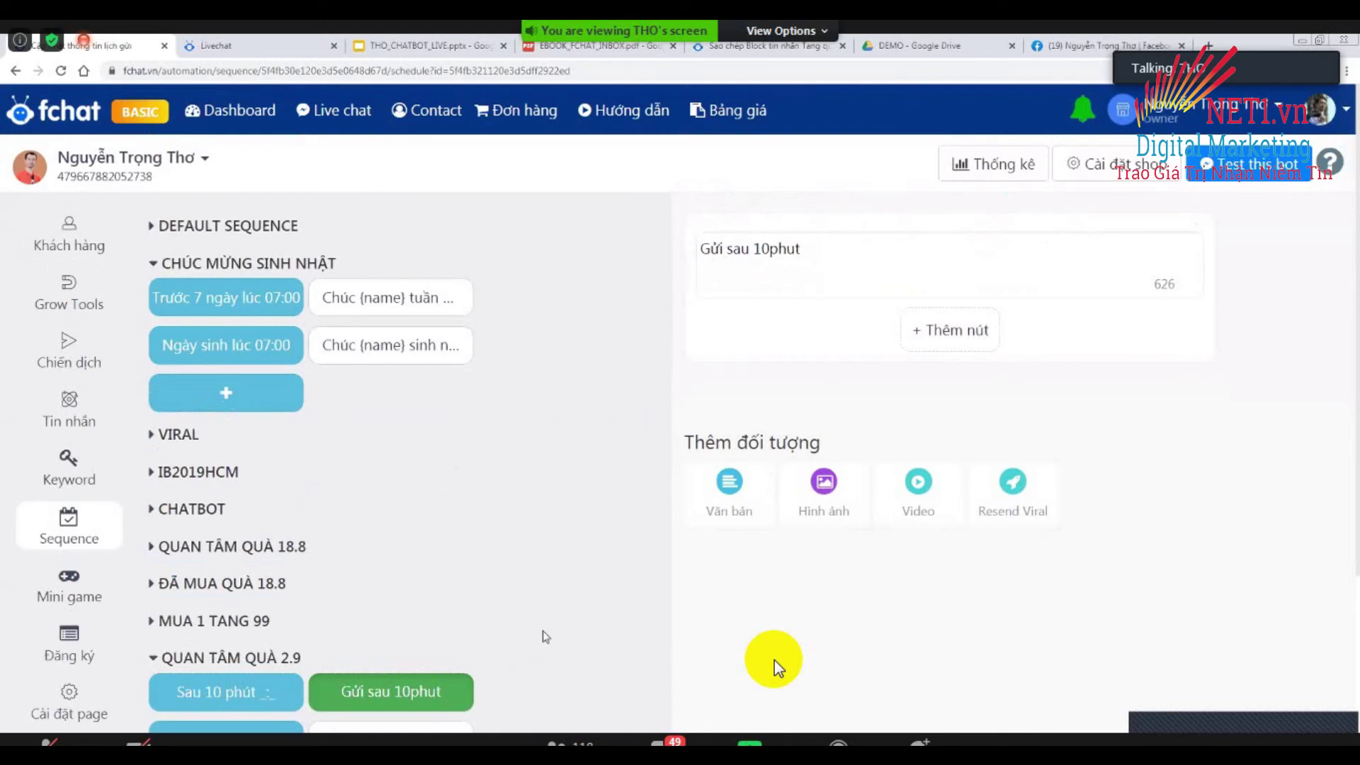
{"action": "scroll", "coordinate": [251, 537], "scroll_direction": "down", "scroll_amount": 3}
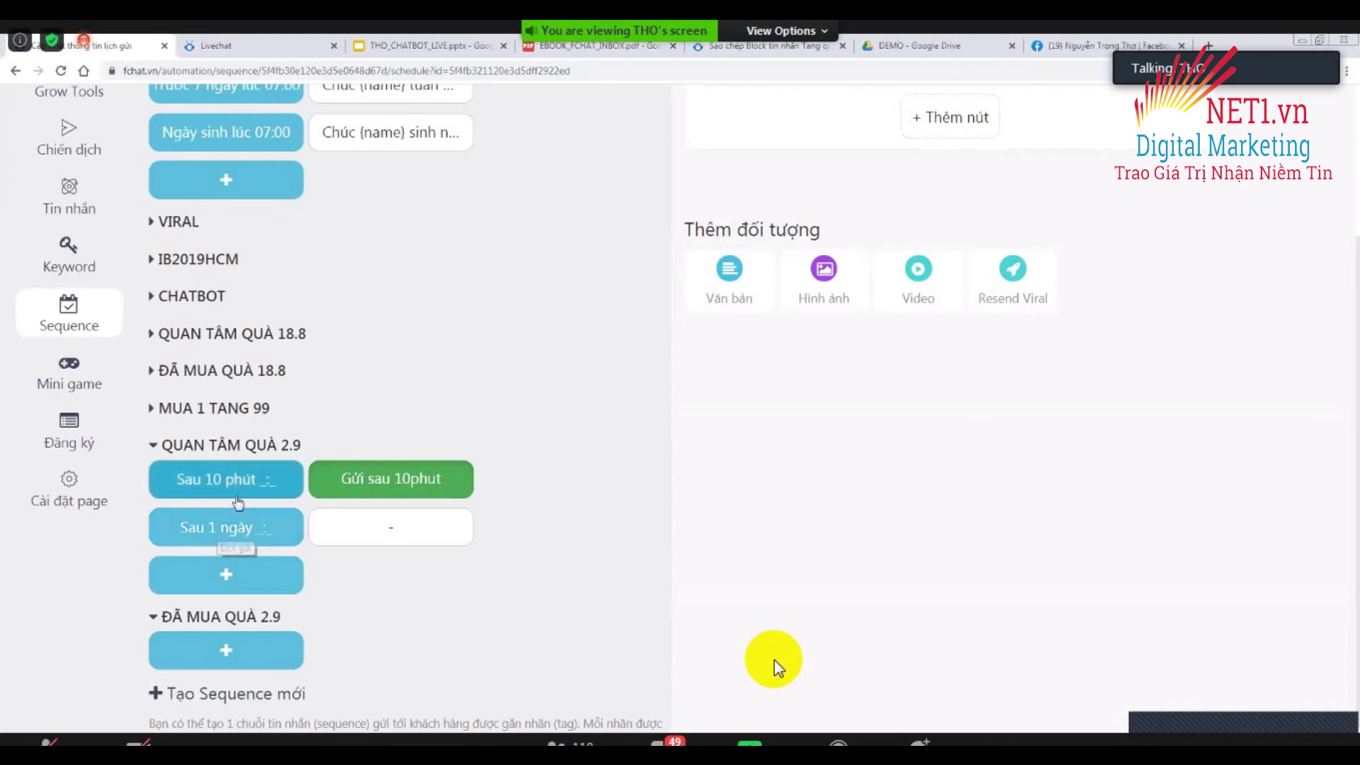
Schedule the second step to send at 09:00.
{"action": "left_click", "coordinate": [232, 525]}
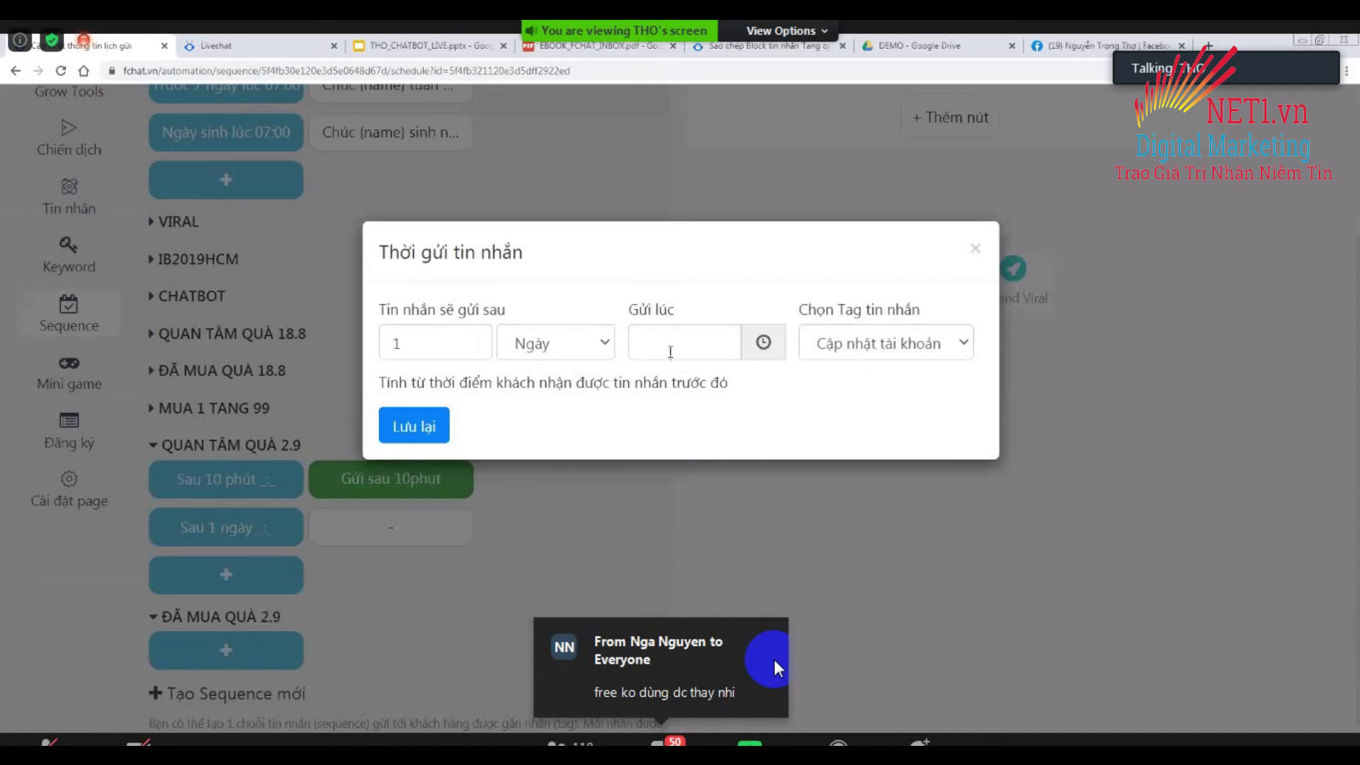
{"action": "left_click", "coordinate": [668, 348]}
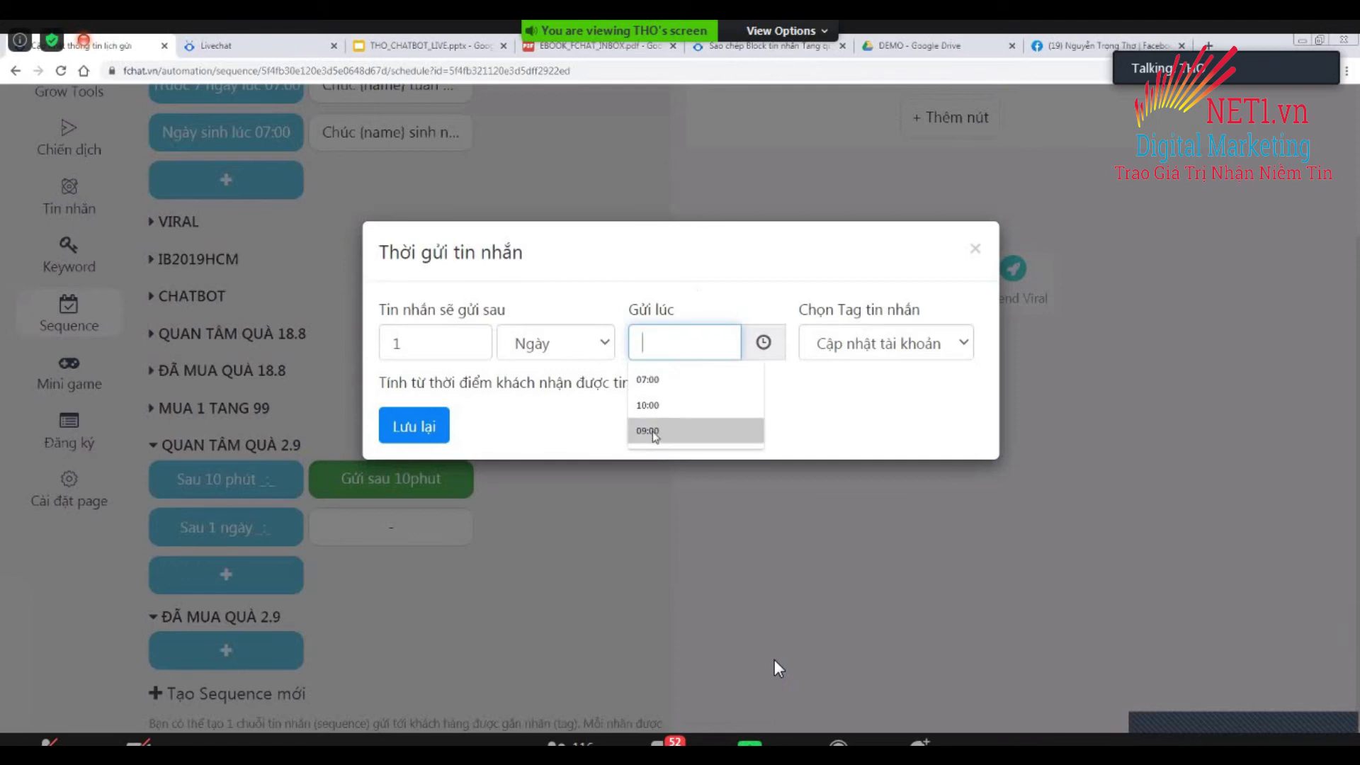
{"action": "left_click", "coordinate": [719, 430]}
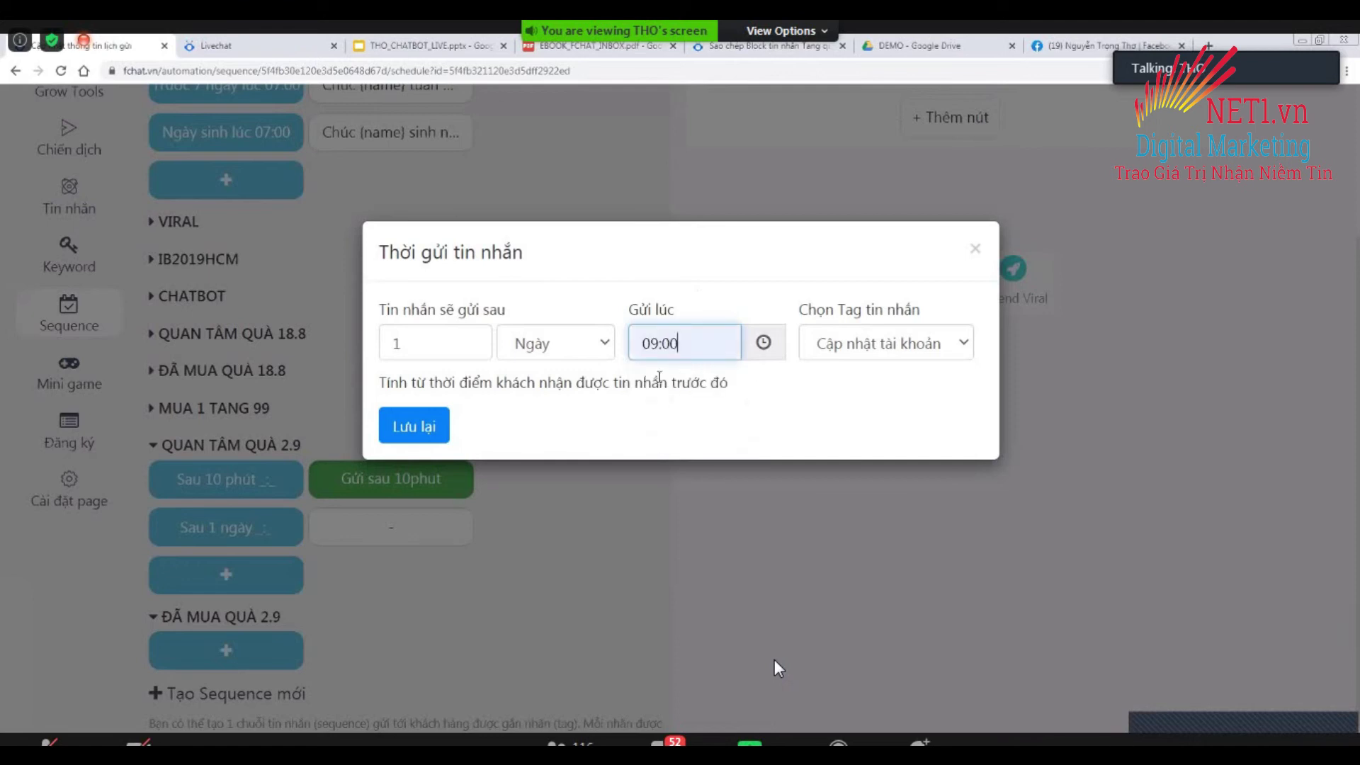
{"action": "left_click", "coordinate": [416, 425]}
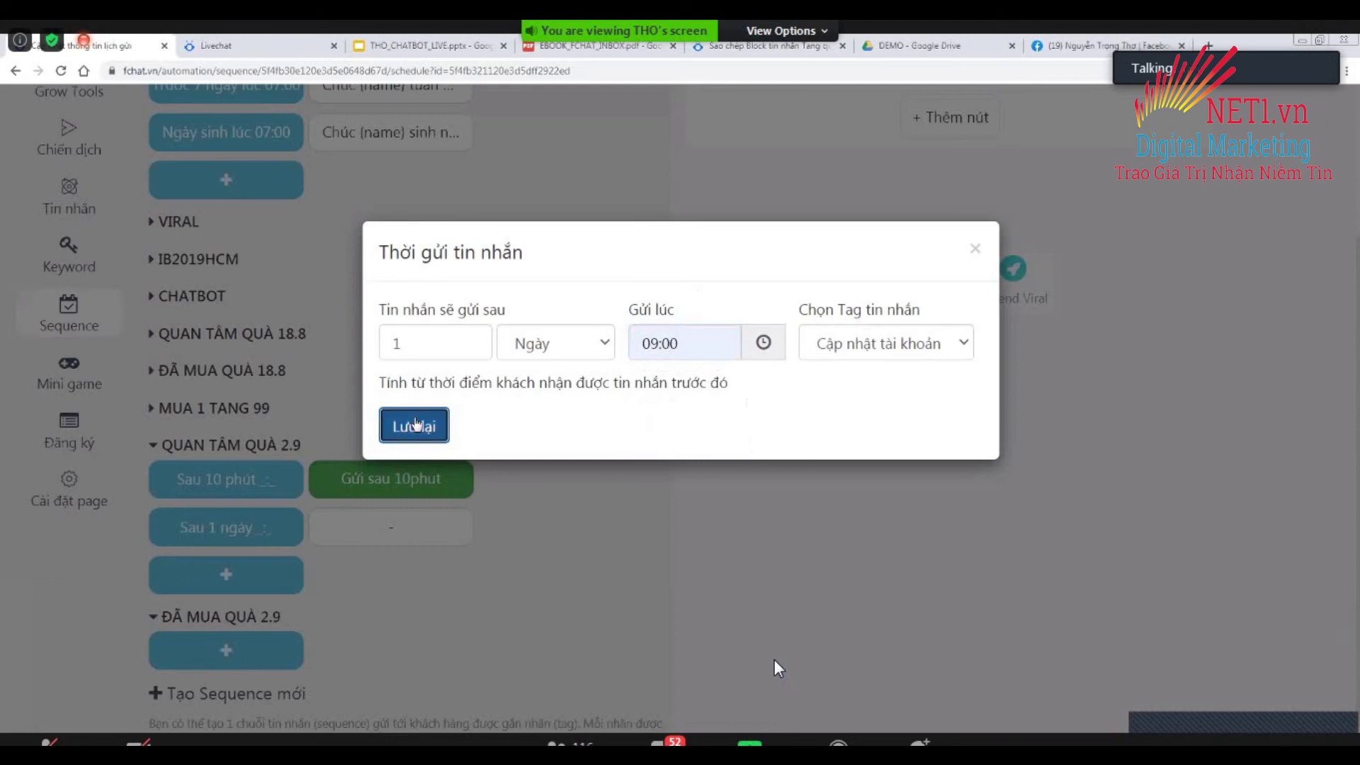
{"action": "scroll", "coordinate": [429, 531], "scroll_direction": "down", "scroll_amount": 1}
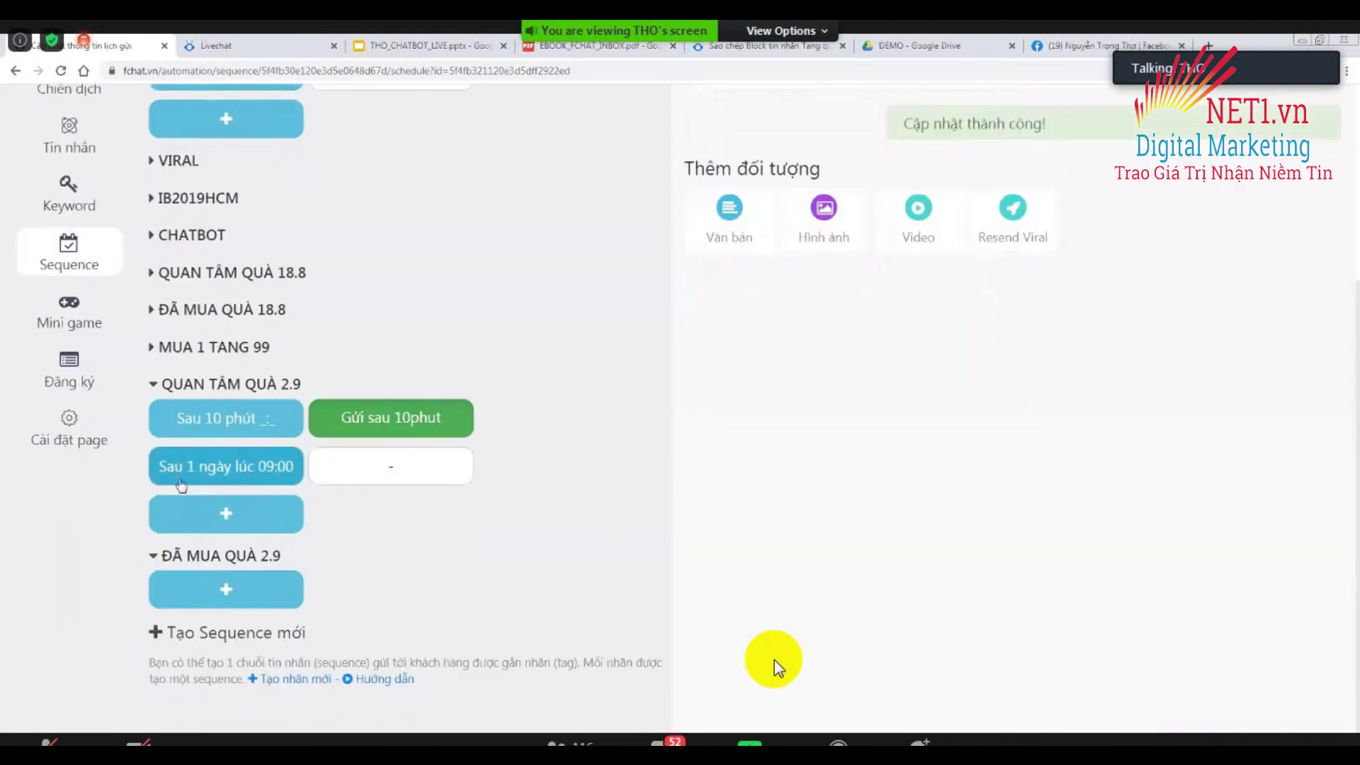
Enter 'Gửi sau 1 ngày' as the one-day step's message.
{"action": "left_click", "coordinate": [401, 465]}
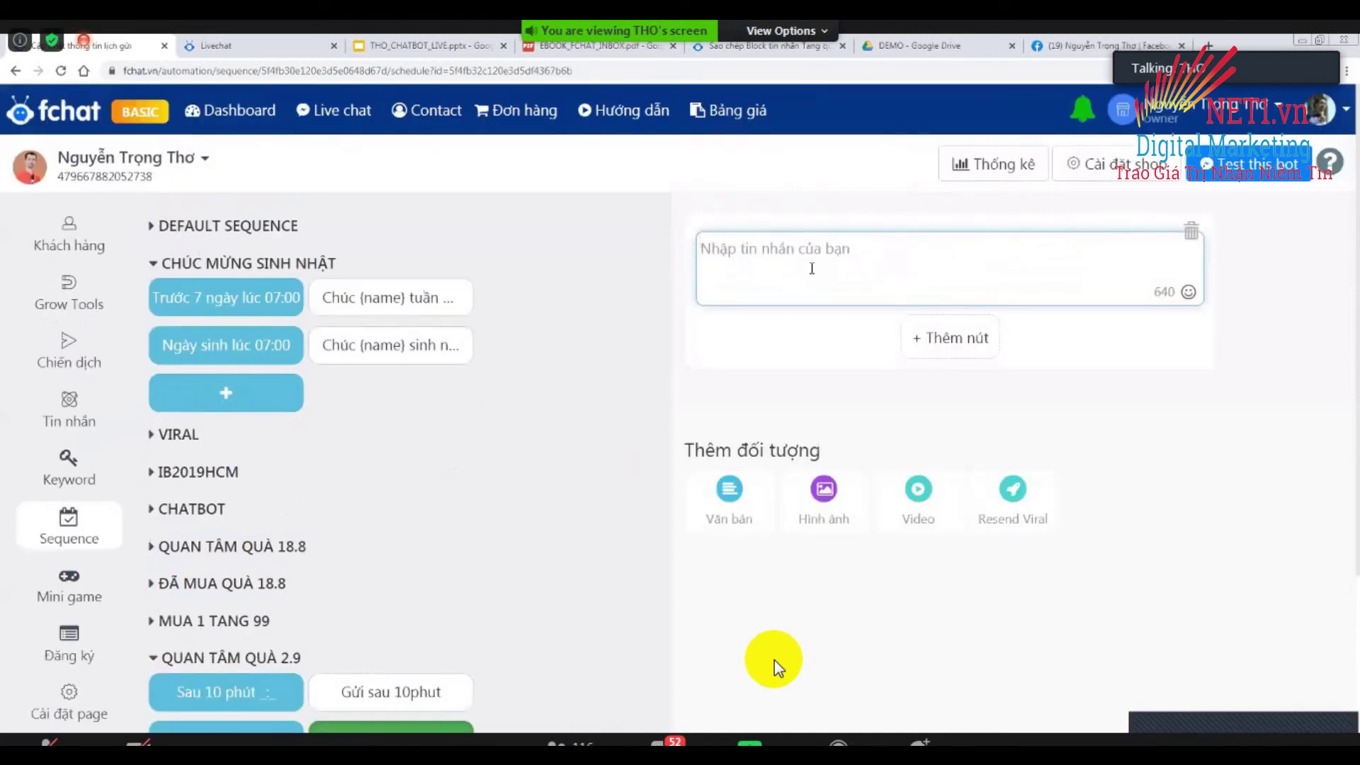
{"action": "type", "text": "Gửi sau 1"}
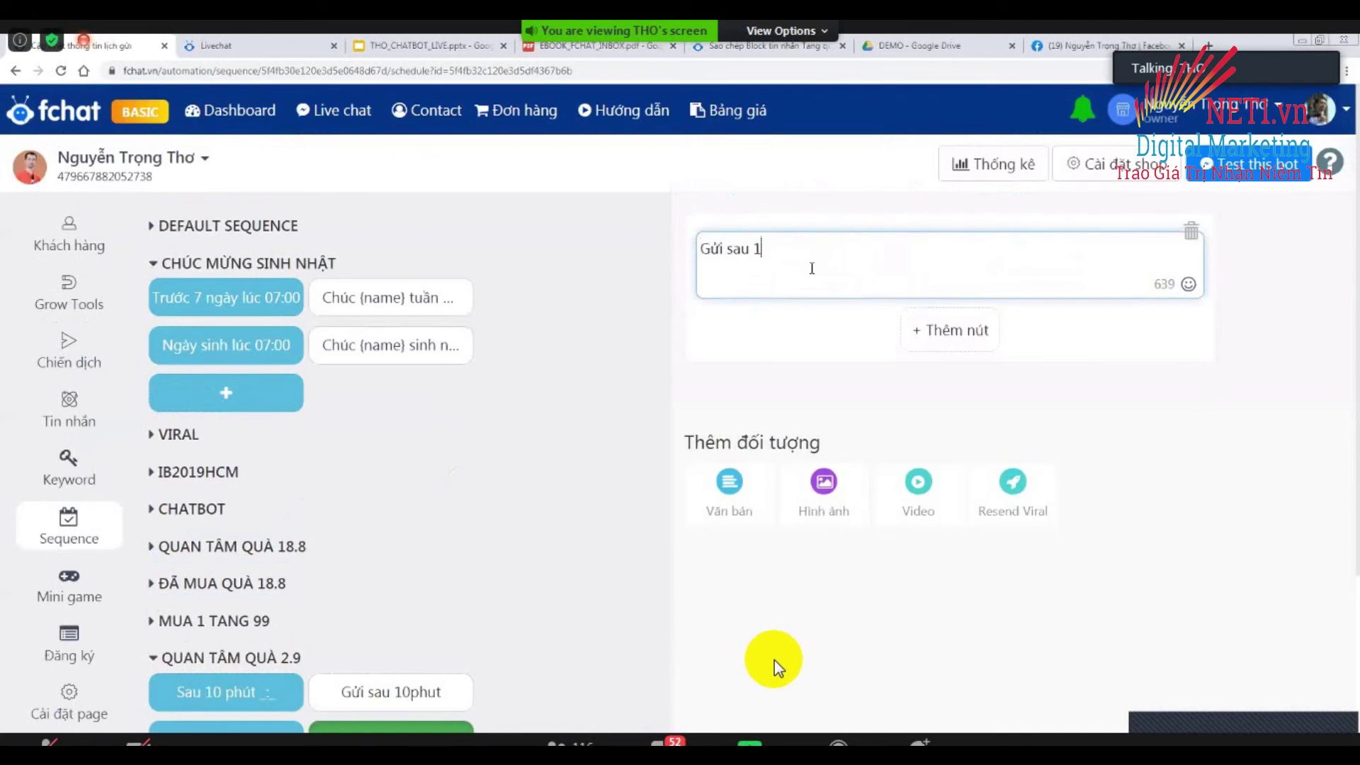
{"action": "type", "text": " ngày"}
{"action": "left_click", "coordinate": [642, 550]}
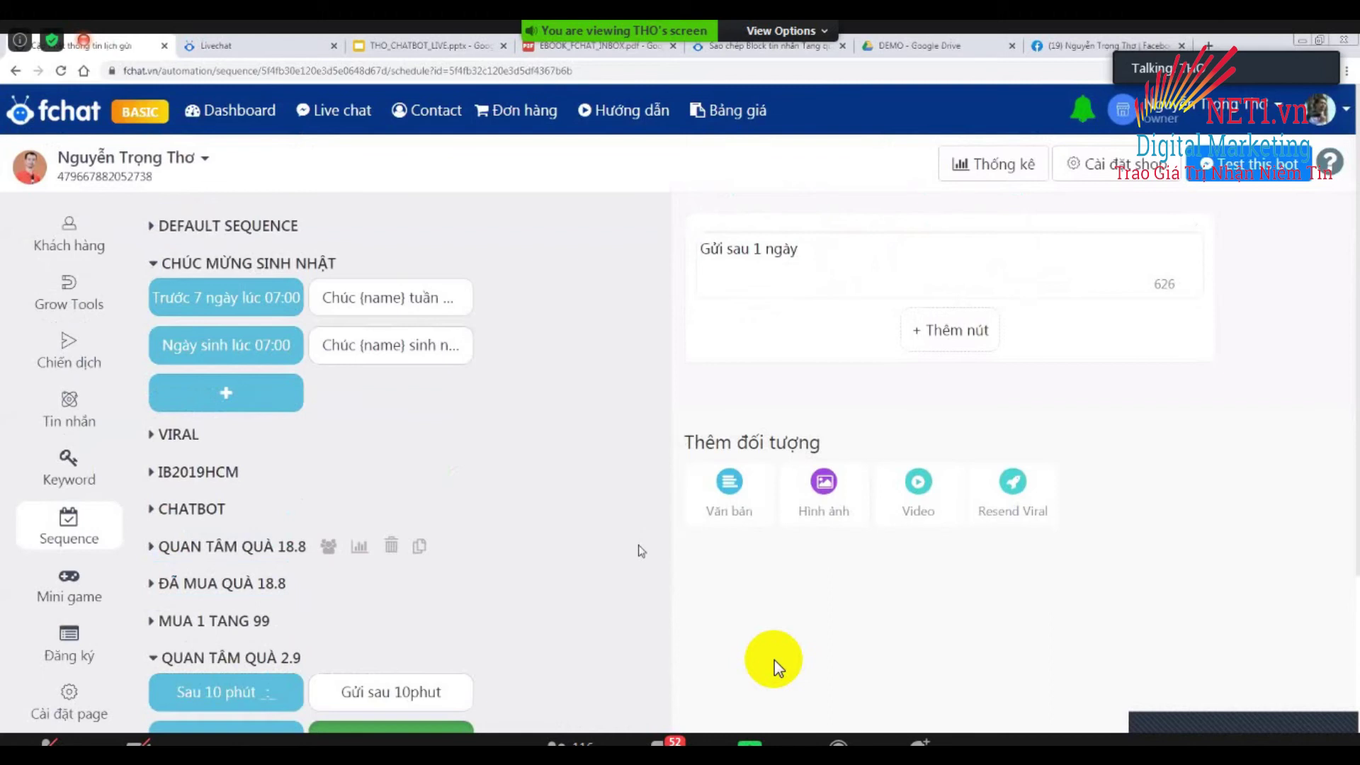
{"action": "scroll", "coordinate": [227, 524], "scroll_direction": "down", "scroll_amount": 4}
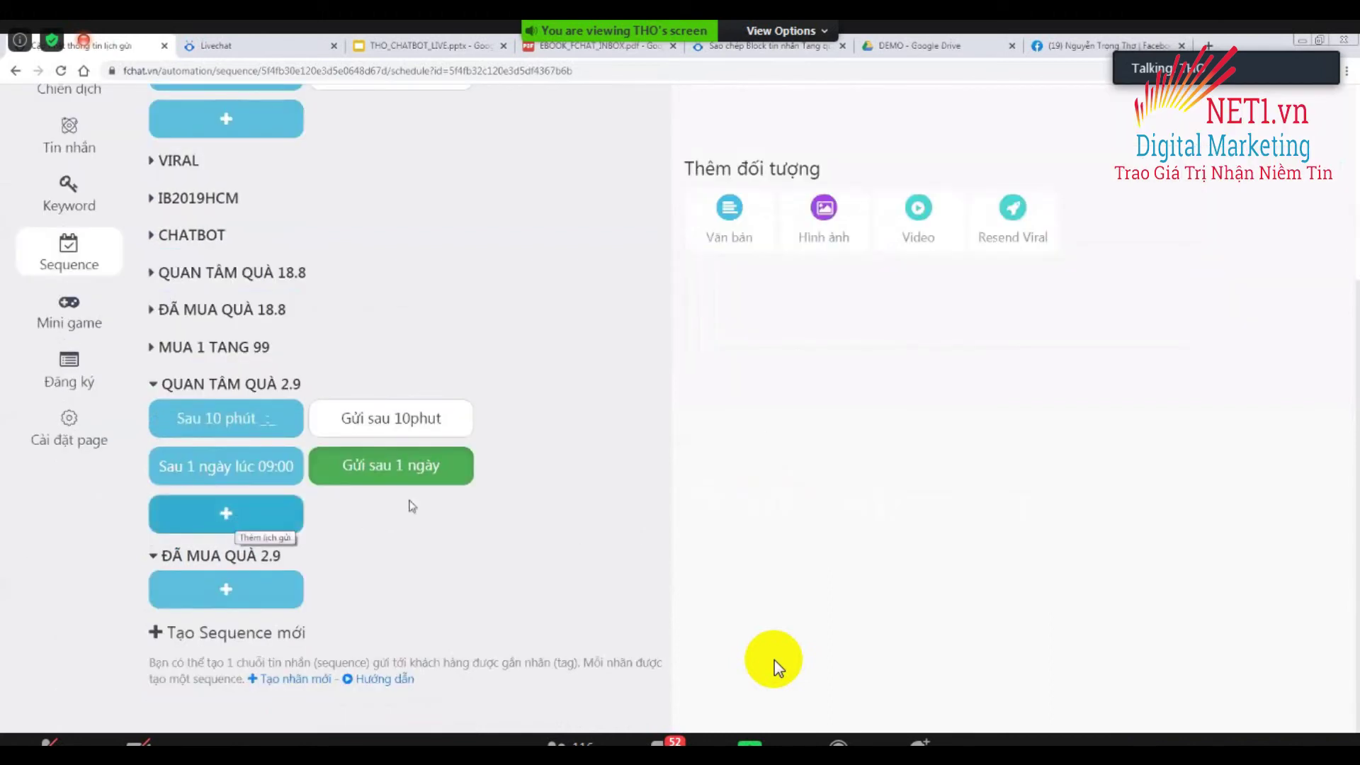
{"action": "scroll", "coordinate": [589, 514], "scroll_direction": "up", "scroll_amount": 1}
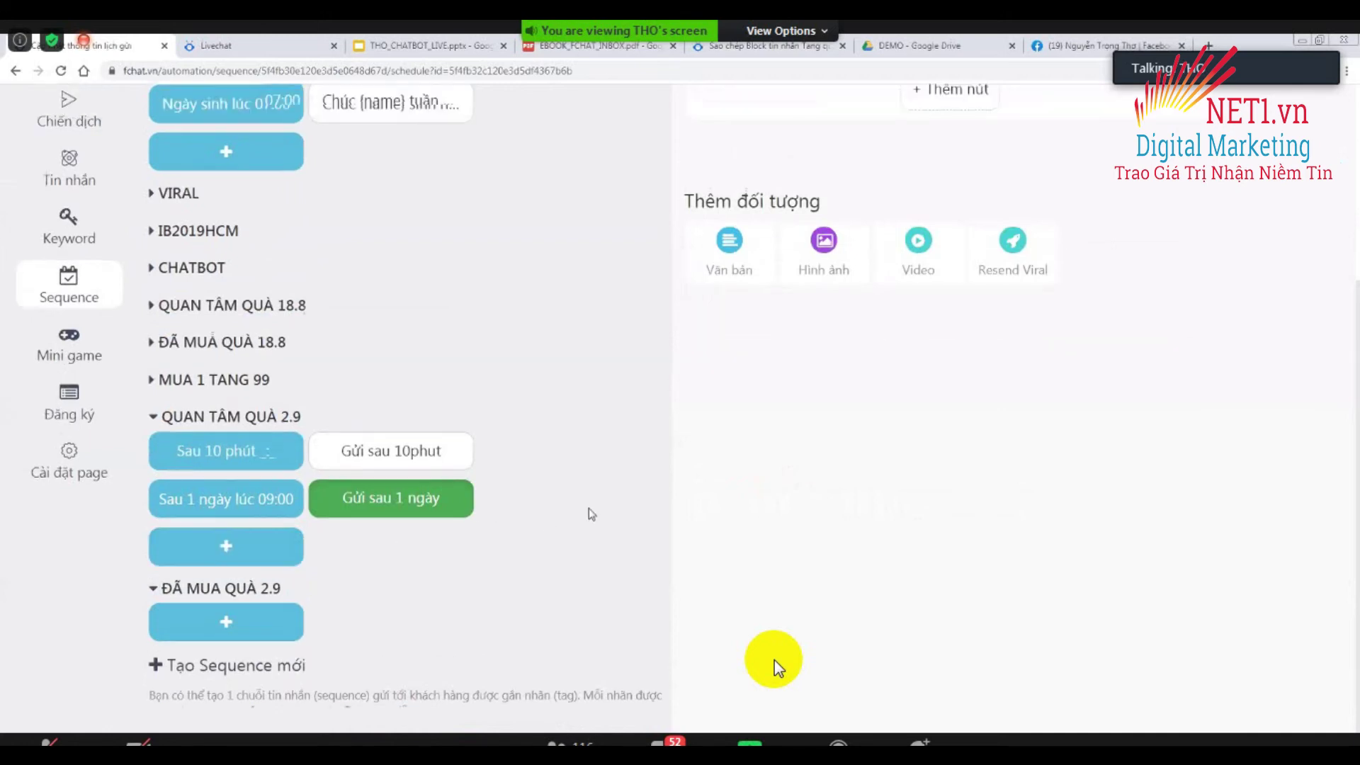
{"action": "scroll", "coordinate": [590, 513], "scroll_direction": "up", "scroll_amount": 3}
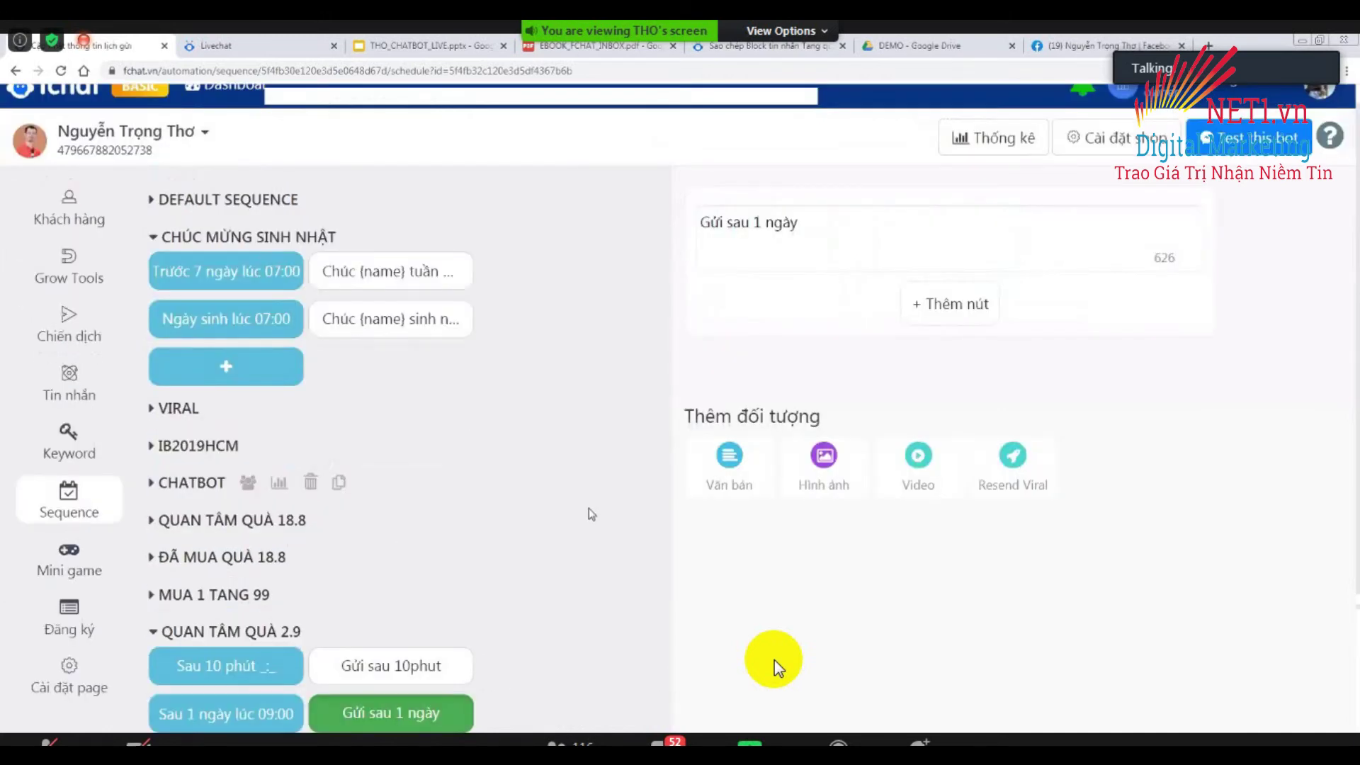
{"action": "scroll", "coordinate": [590, 513], "scroll_direction": "down", "scroll_amount": 1}
{"action": "scroll", "coordinate": [593, 530], "scroll_direction": "down", "scroll_amount": 3}
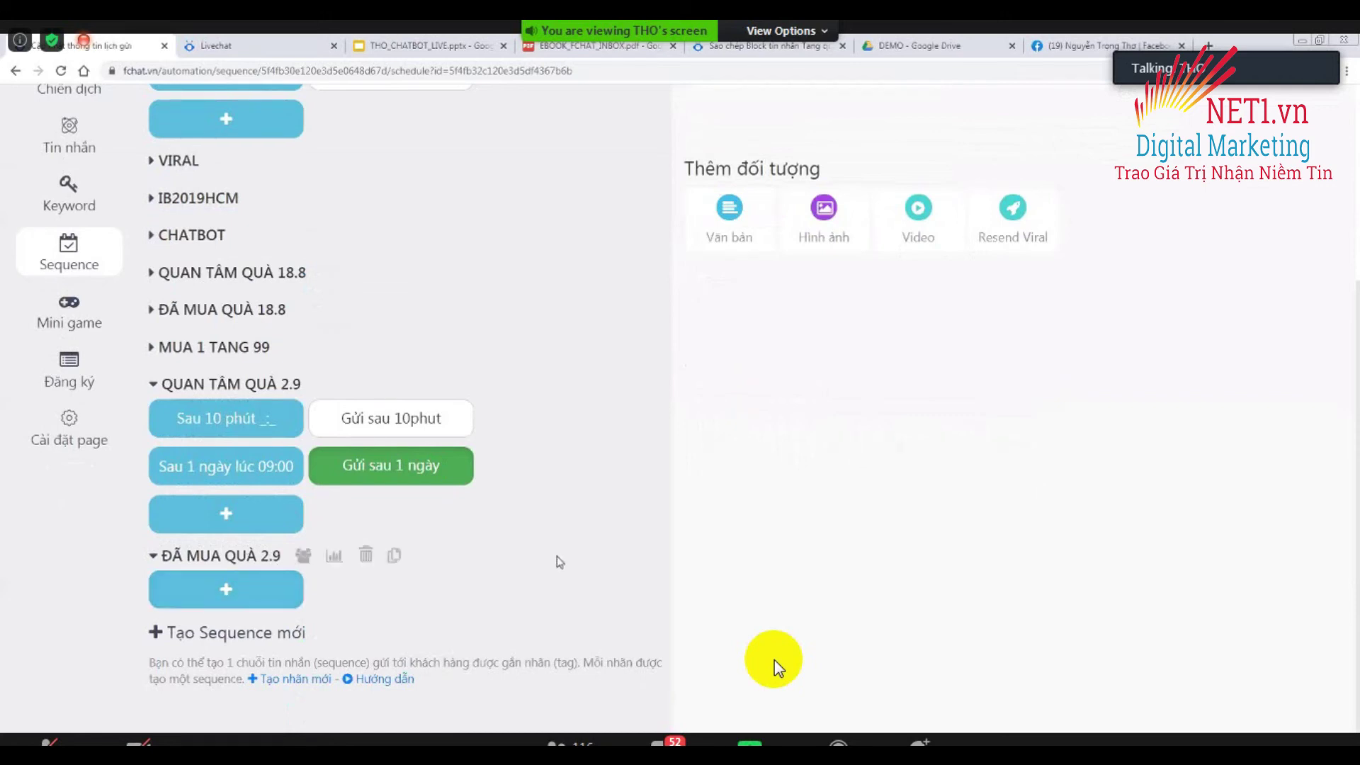
{"action": "scroll", "coordinate": [560, 561], "scroll_direction": "up", "scroll_amount": 3}
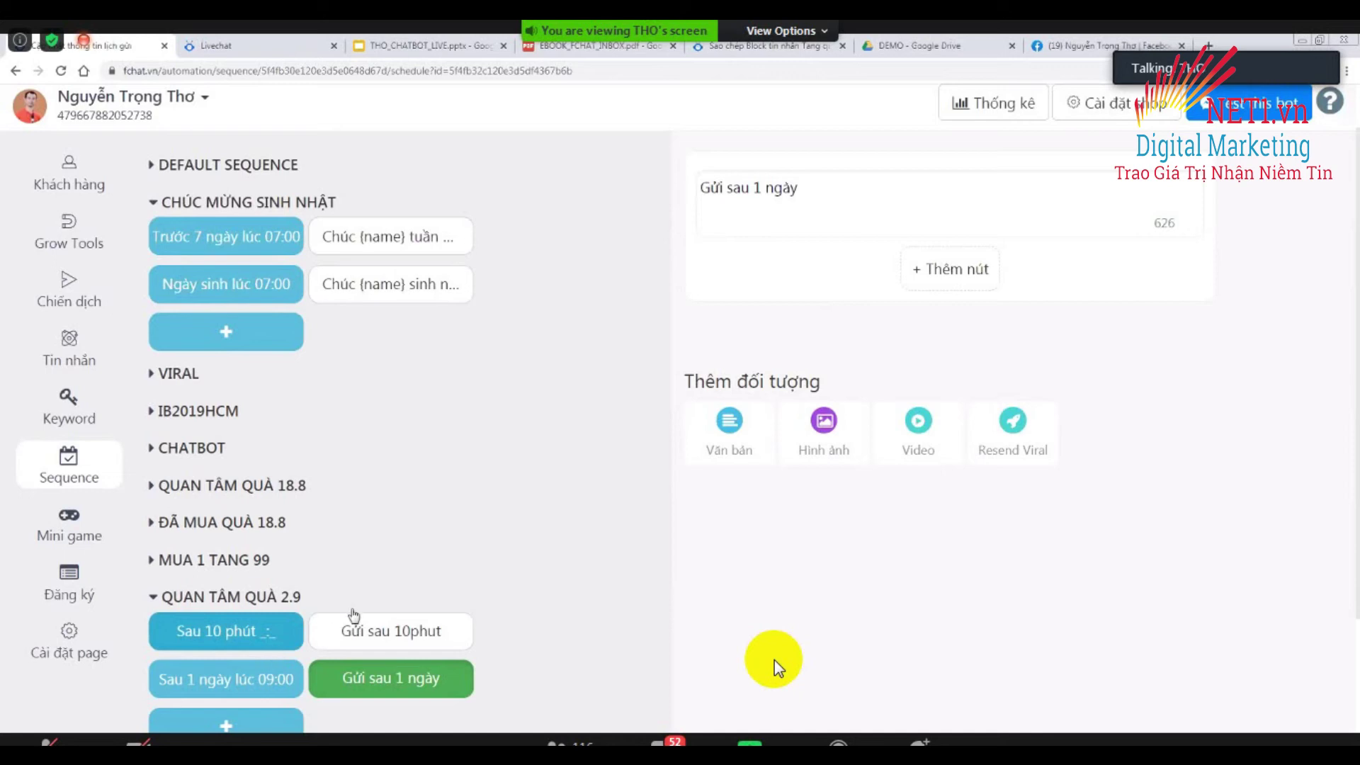
{"action": "scroll", "coordinate": [480, 552], "scroll_direction": "up", "scroll_amount": 2}
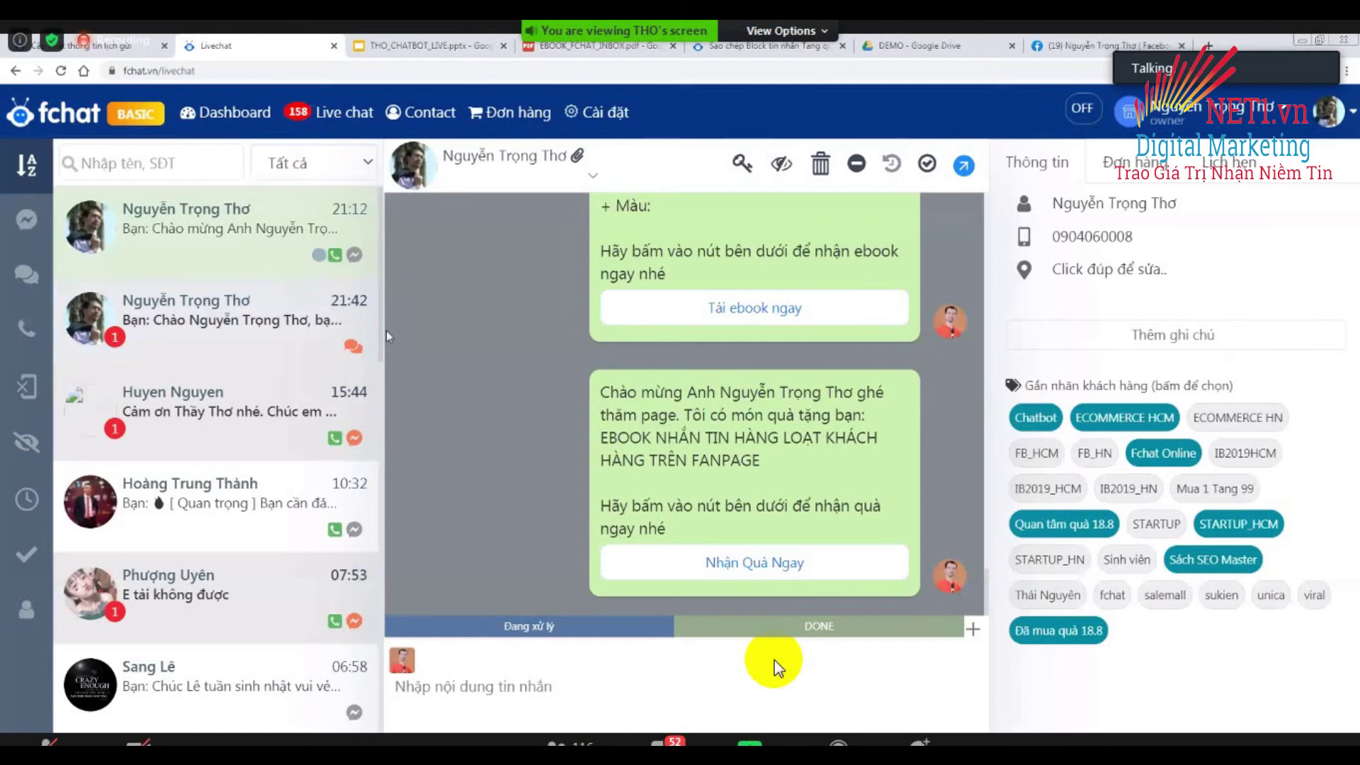
Replace the test customer's Quan tâm / Đã mua quà 18.8 tags with Quan tâm quà 2.9.
{"action": "key", "text": "ctrl+minus"}
{"action": "key", "text": "ctrl+minus"}
{"action": "key", "text": "ctrl+minus"}
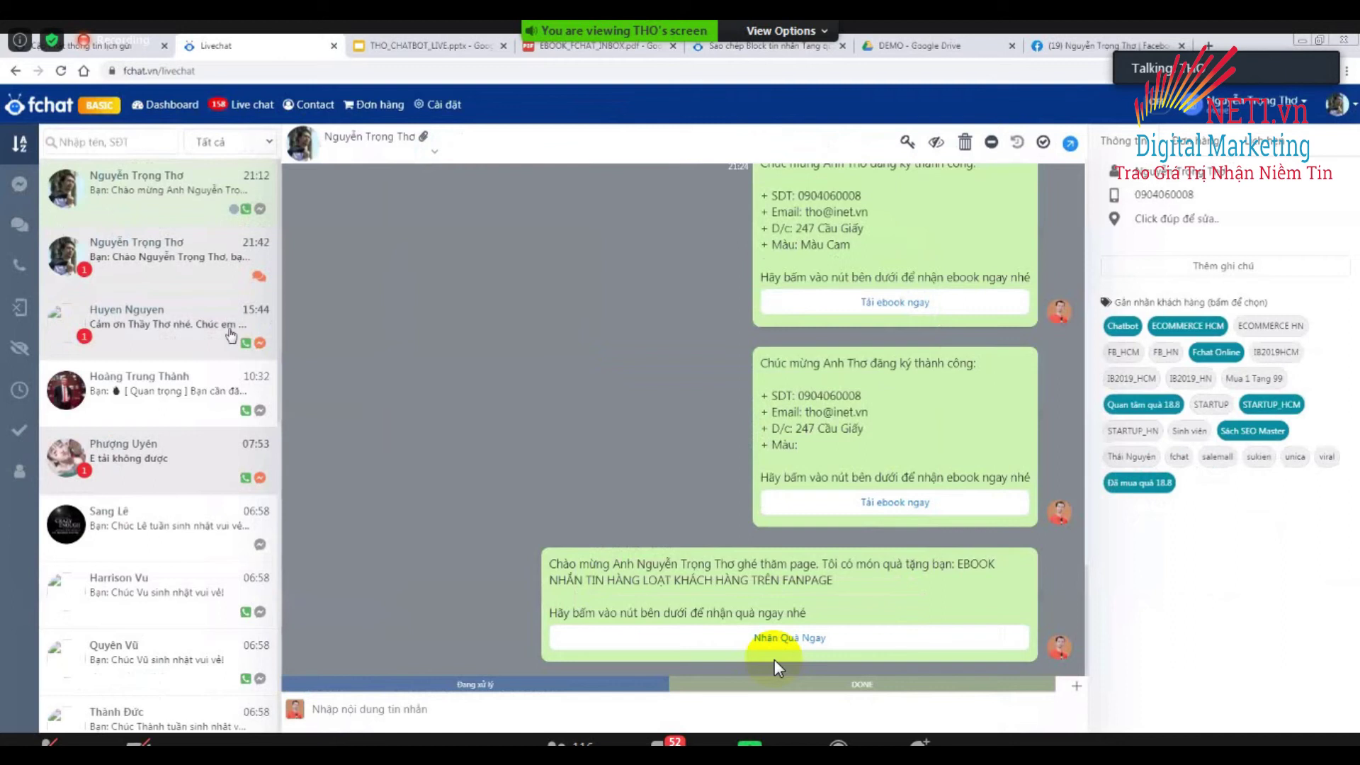
{"action": "left_click", "coordinate": [159, 192]}
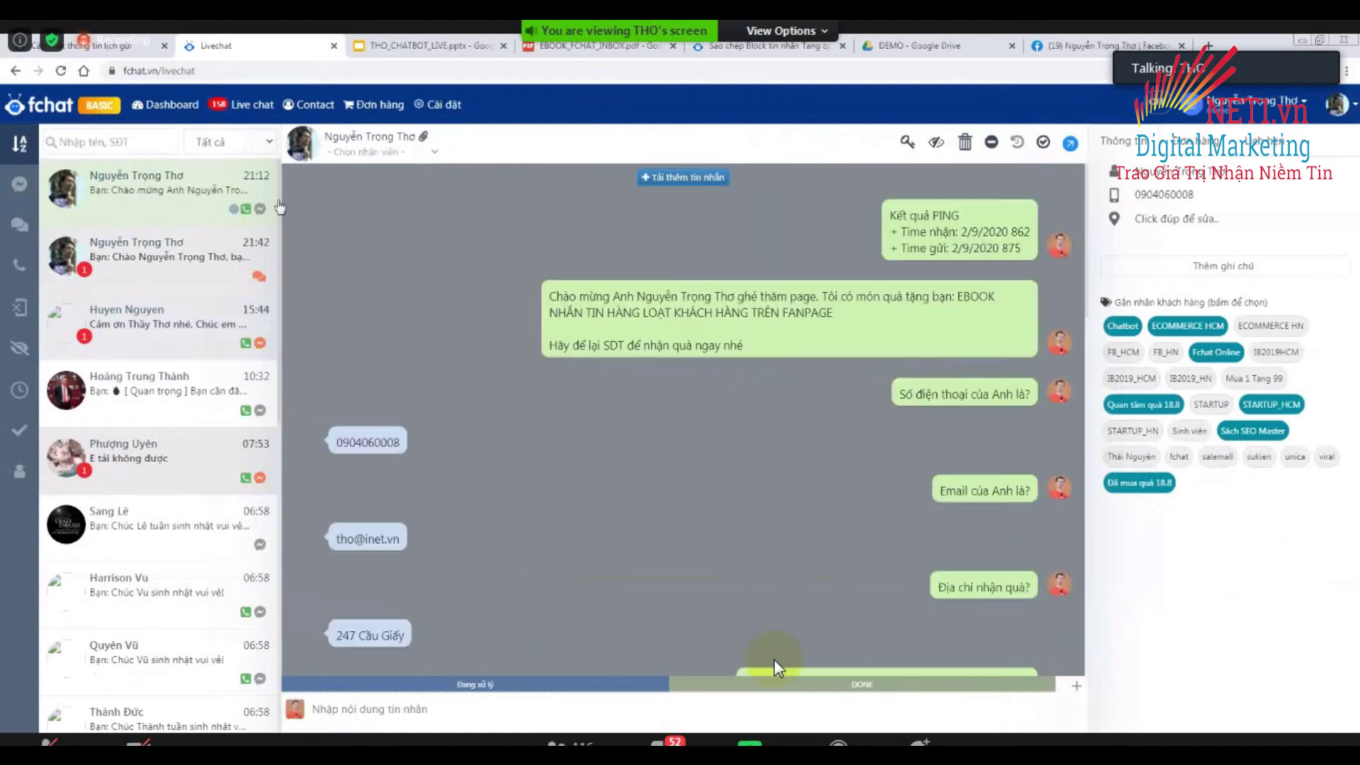
{"action": "left_click", "coordinate": [1156, 416]}
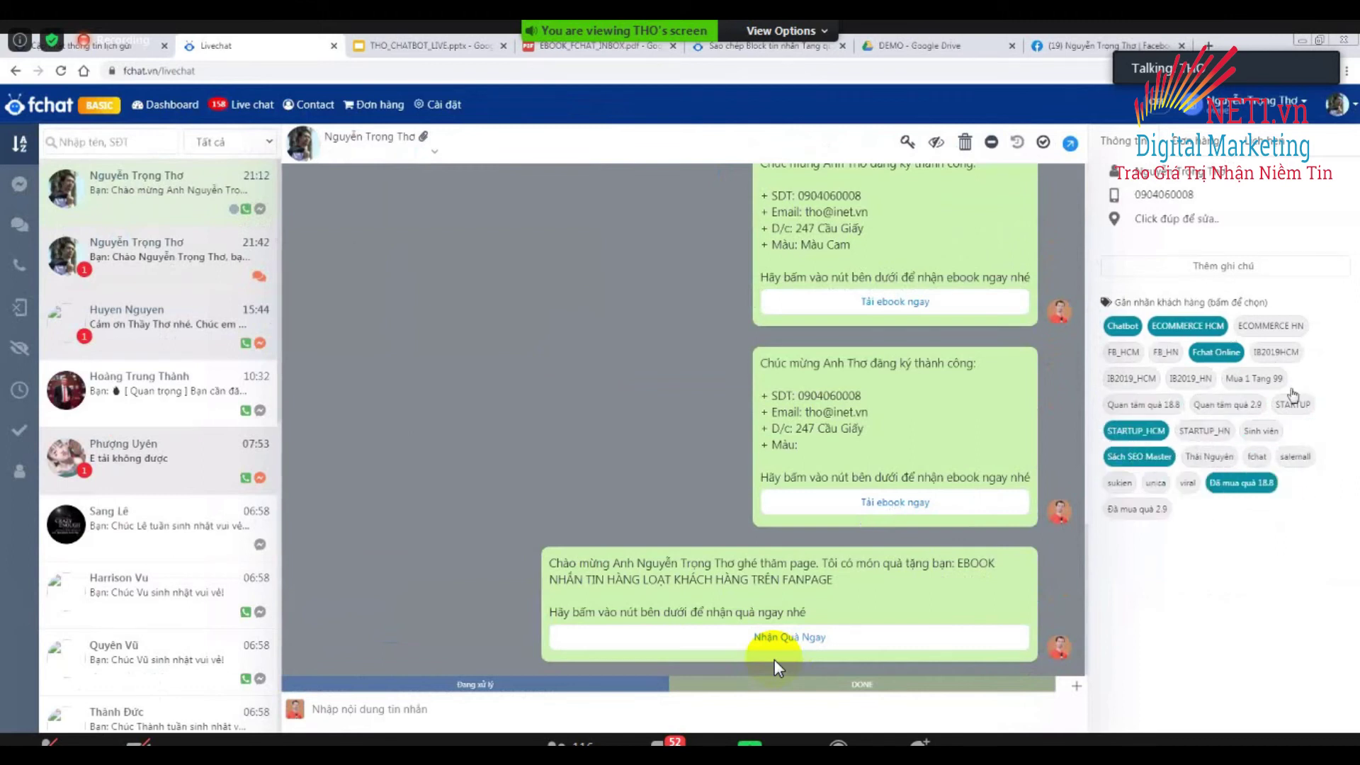
{"action": "left_click", "coordinate": [1242, 482]}
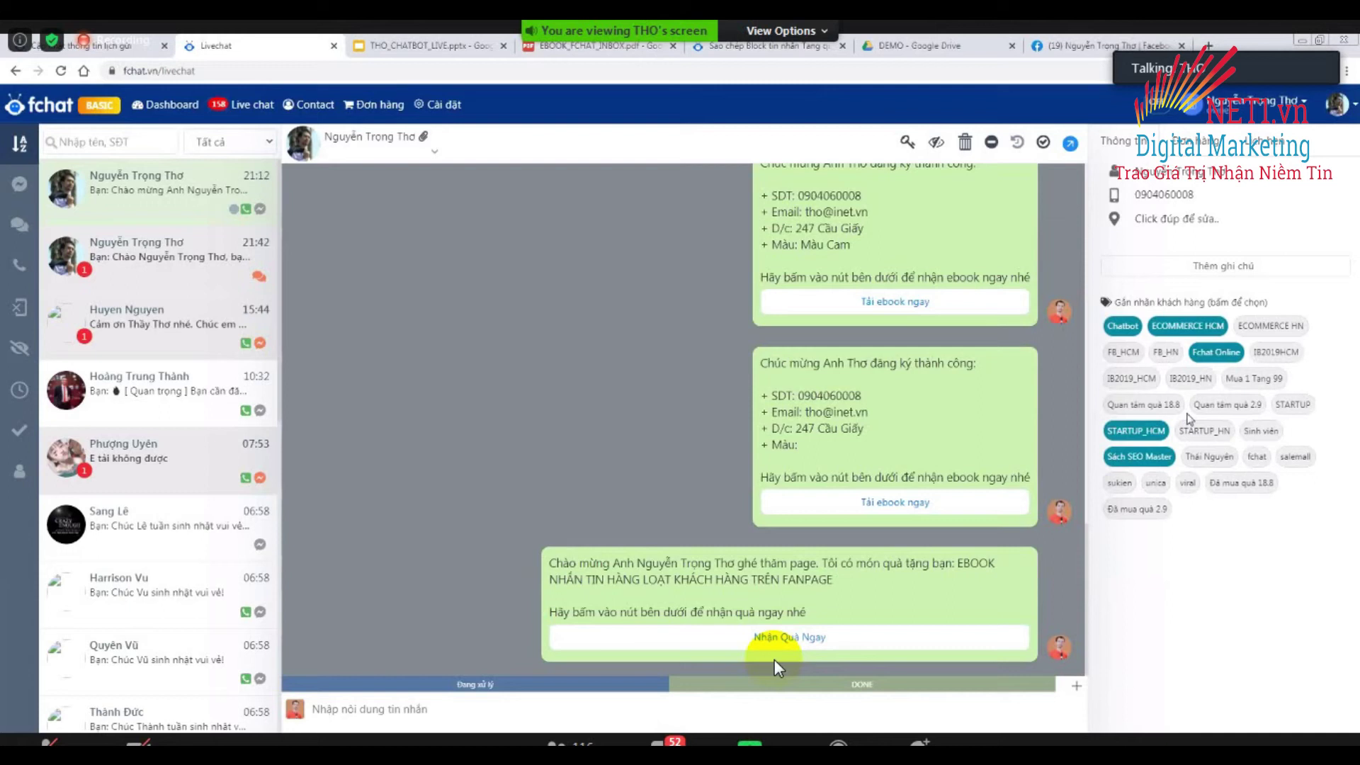
{"action": "left_click", "coordinate": [1213, 408]}
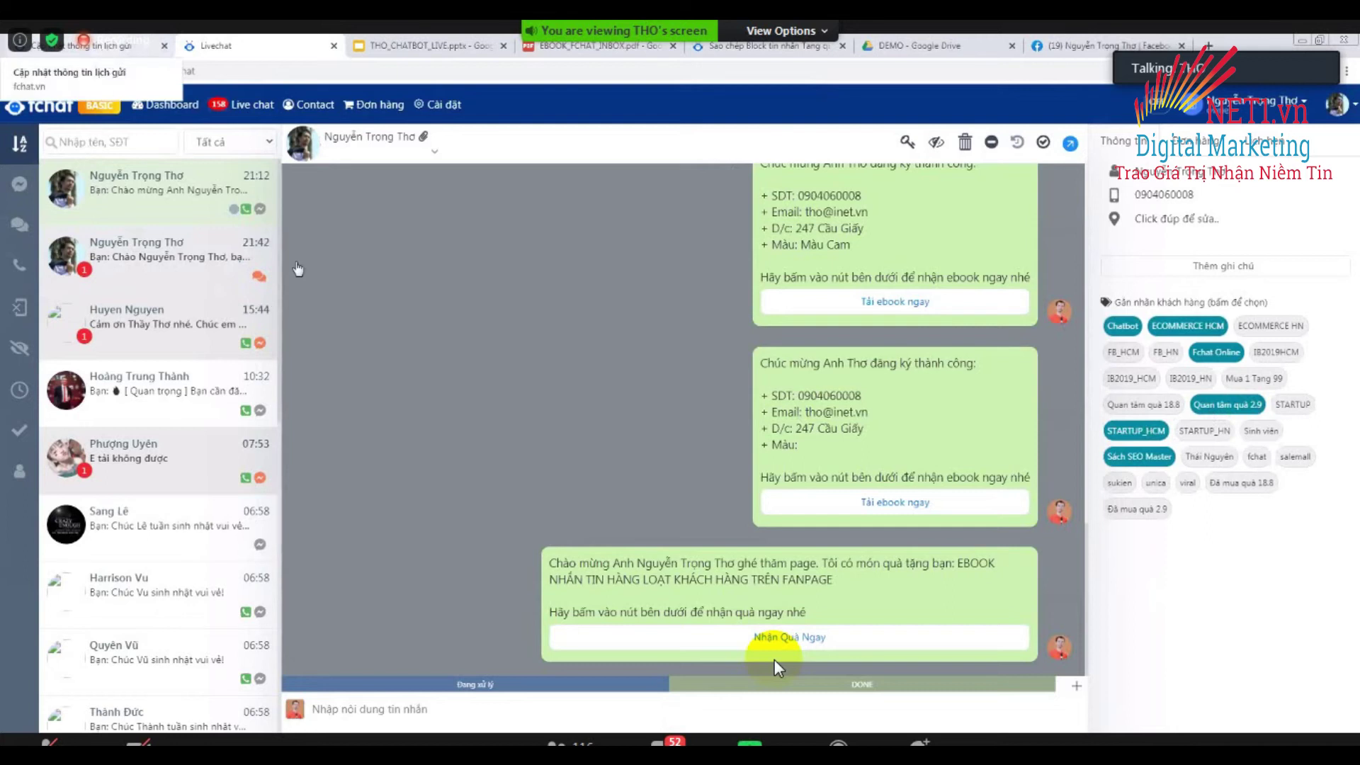
{"action": "left_click", "coordinate": [104, 52]}
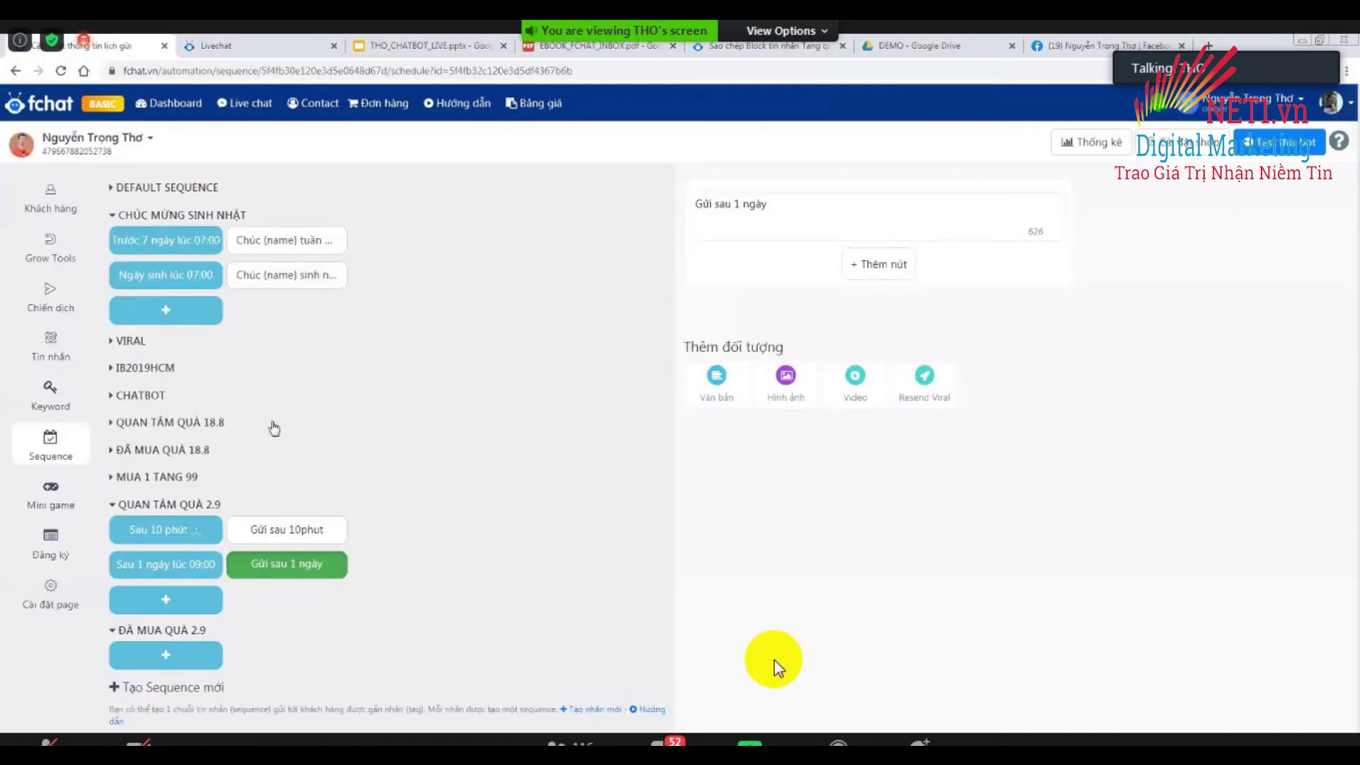
In Tin nhắn, find the Tang qua 2.9 - Webform block under the HUU LAM group.
{"action": "left_click", "coordinate": [62, 397]}
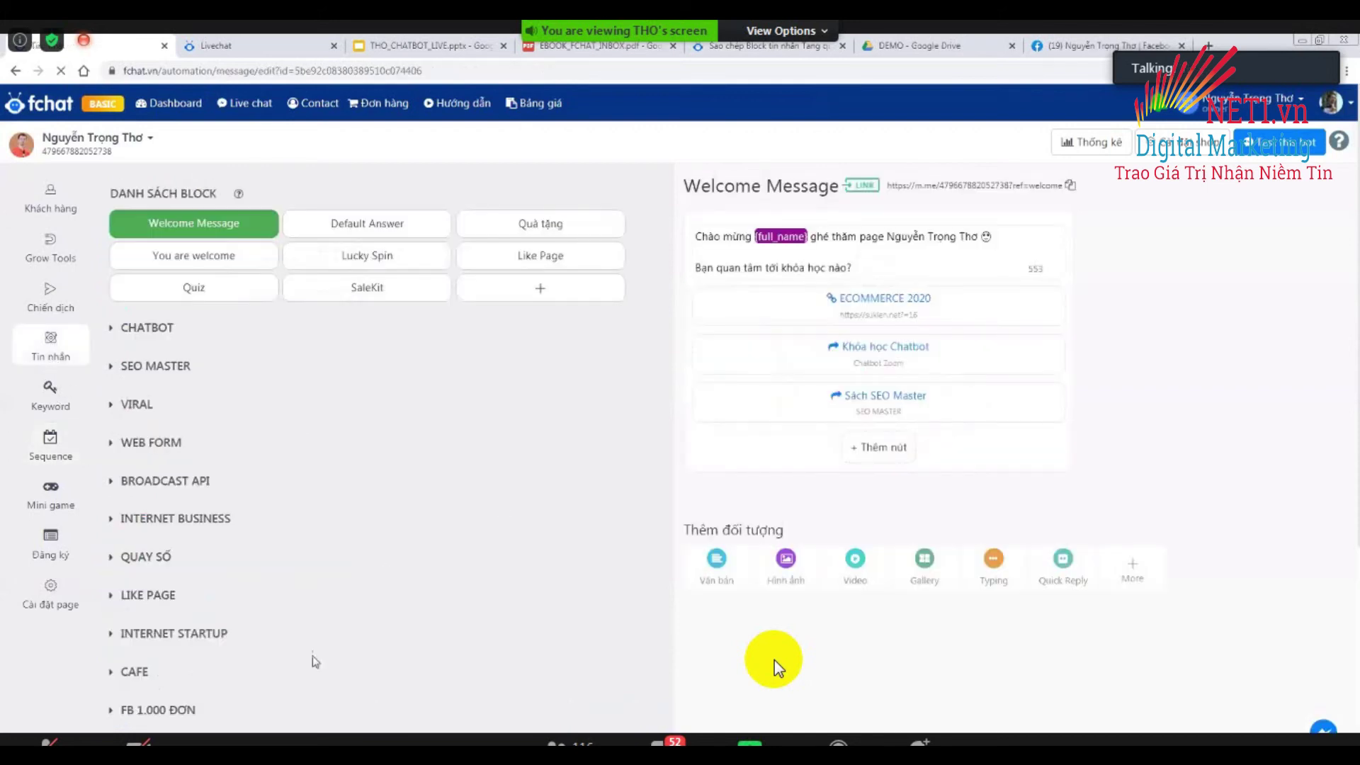
{"action": "scroll", "coordinate": [333, 669], "scroll_direction": "down", "scroll_amount": 5}
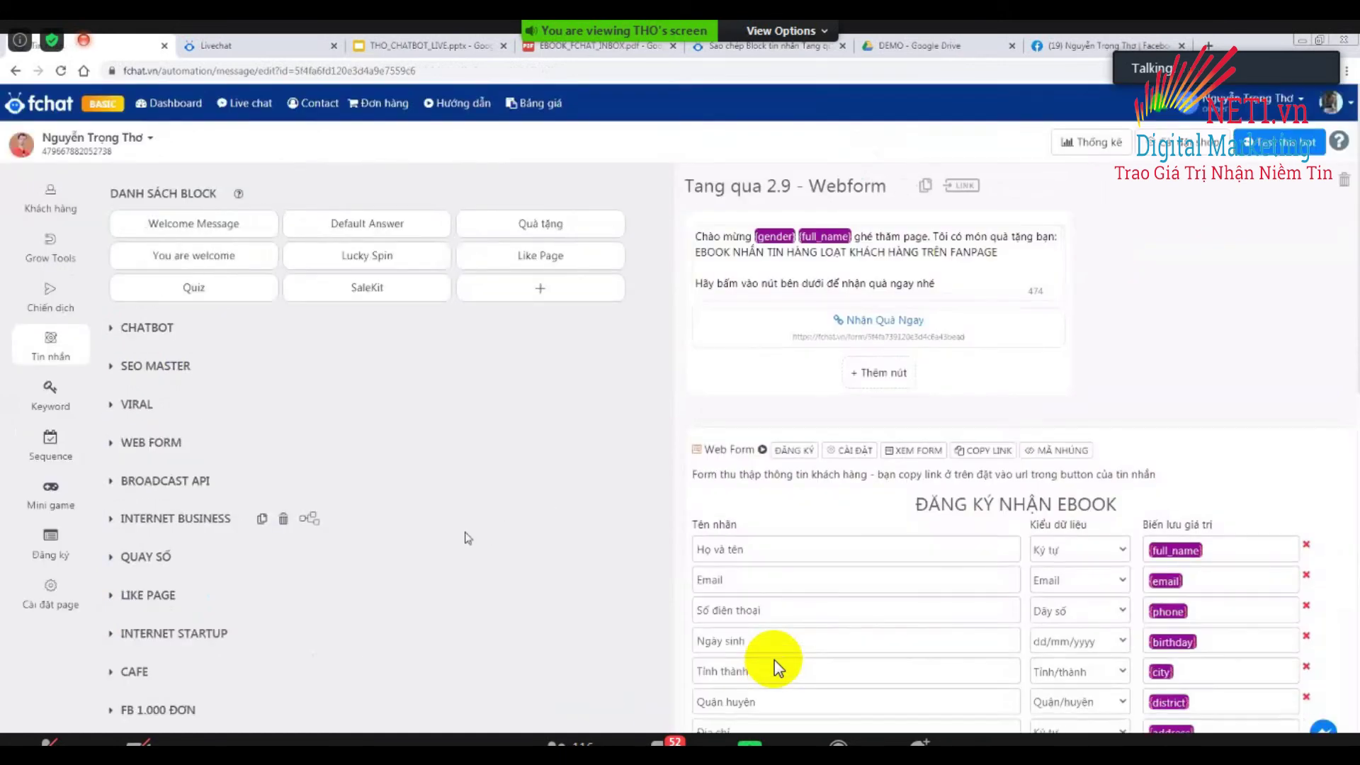
{"action": "scroll", "coordinate": [468, 538], "scroll_direction": "down", "scroll_amount": 5}
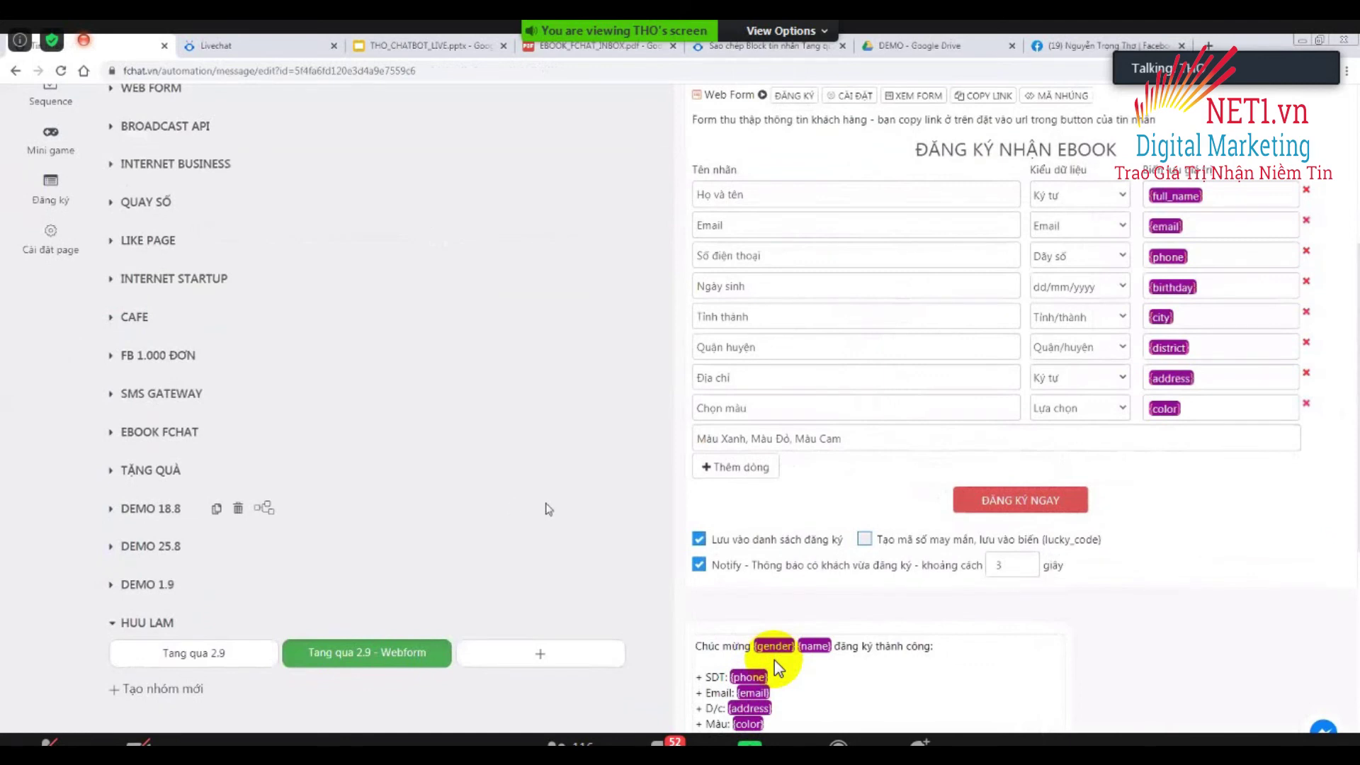
{"action": "scroll", "coordinate": [914, 404], "scroll_direction": "up", "scroll_amount": 4}
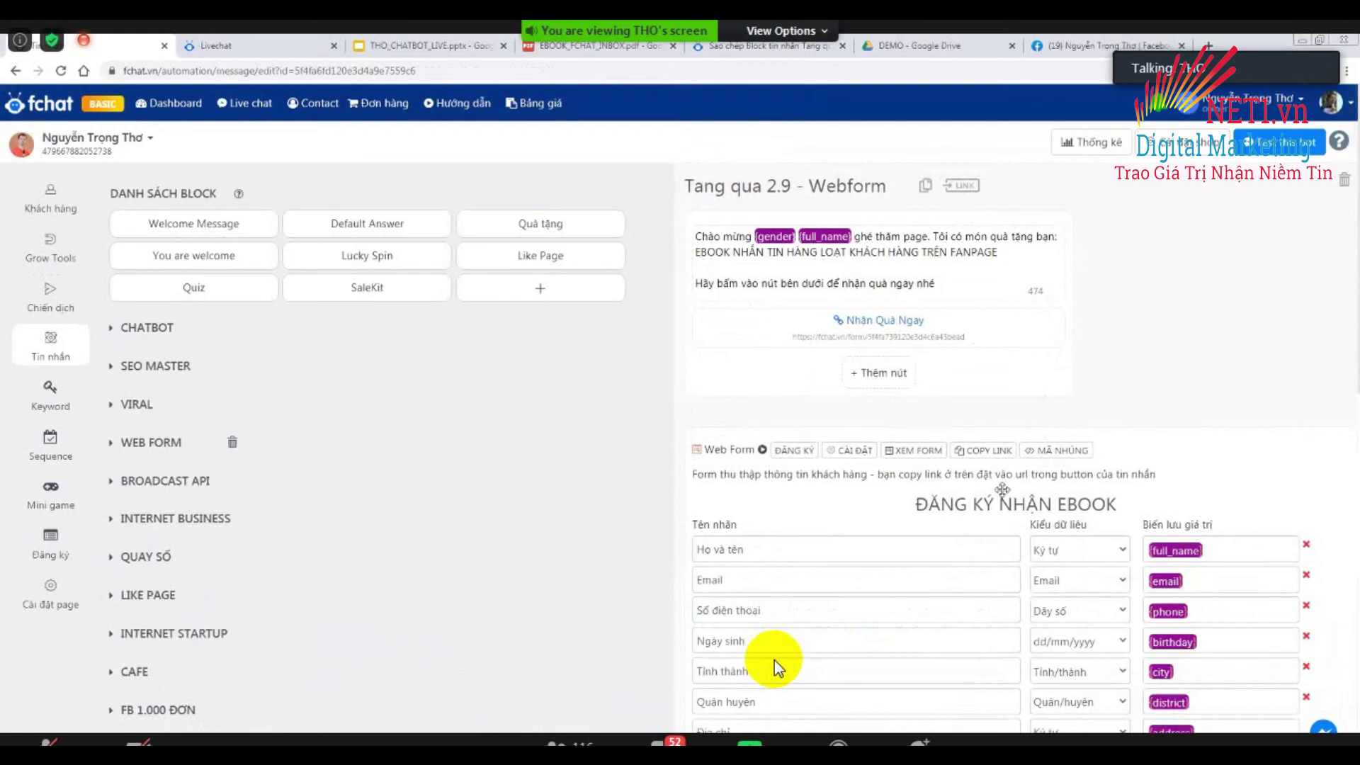
{"action": "scroll", "coordinate": [777, 666], "scroll_direction": "down", "scroll_amount": 5}
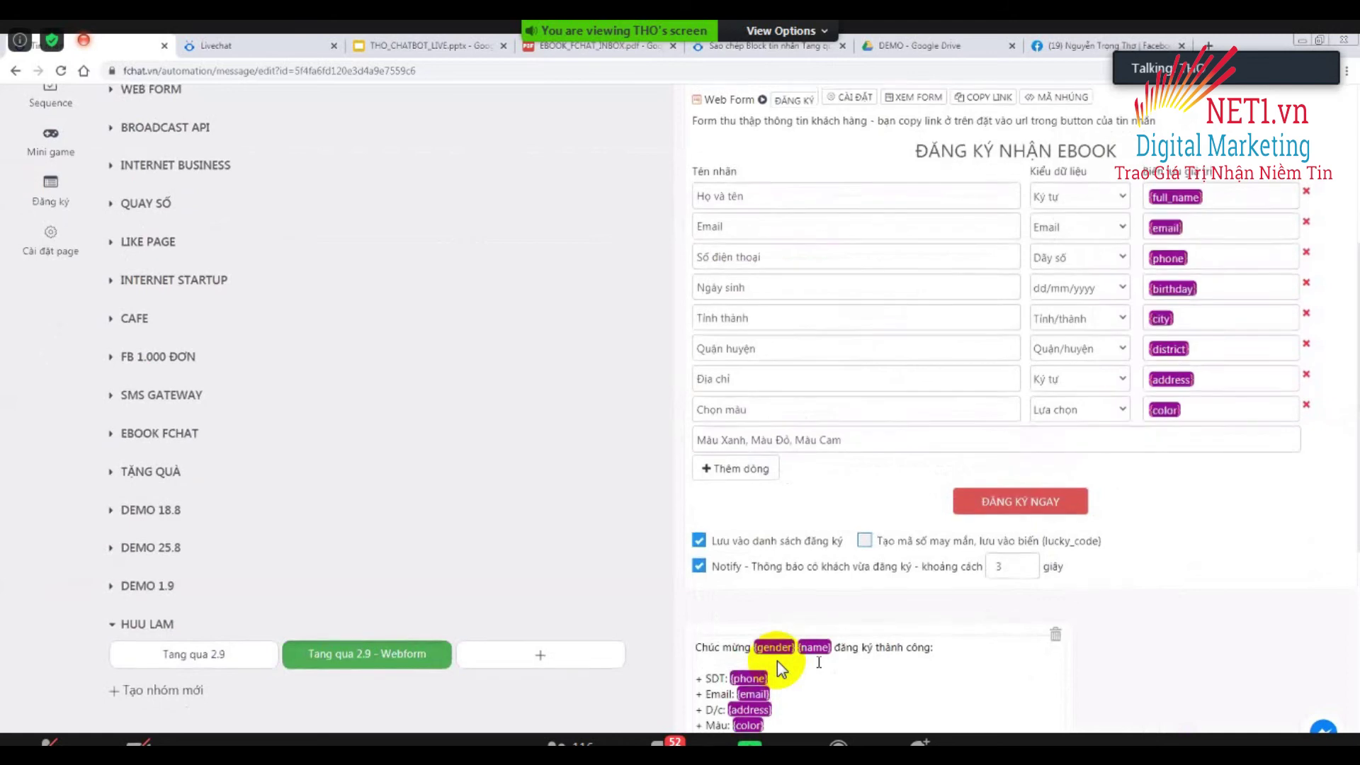
{"action": "scroll", "coordinate": [779, 666], "scroll_direction": "up", "scroll_amount": 5}
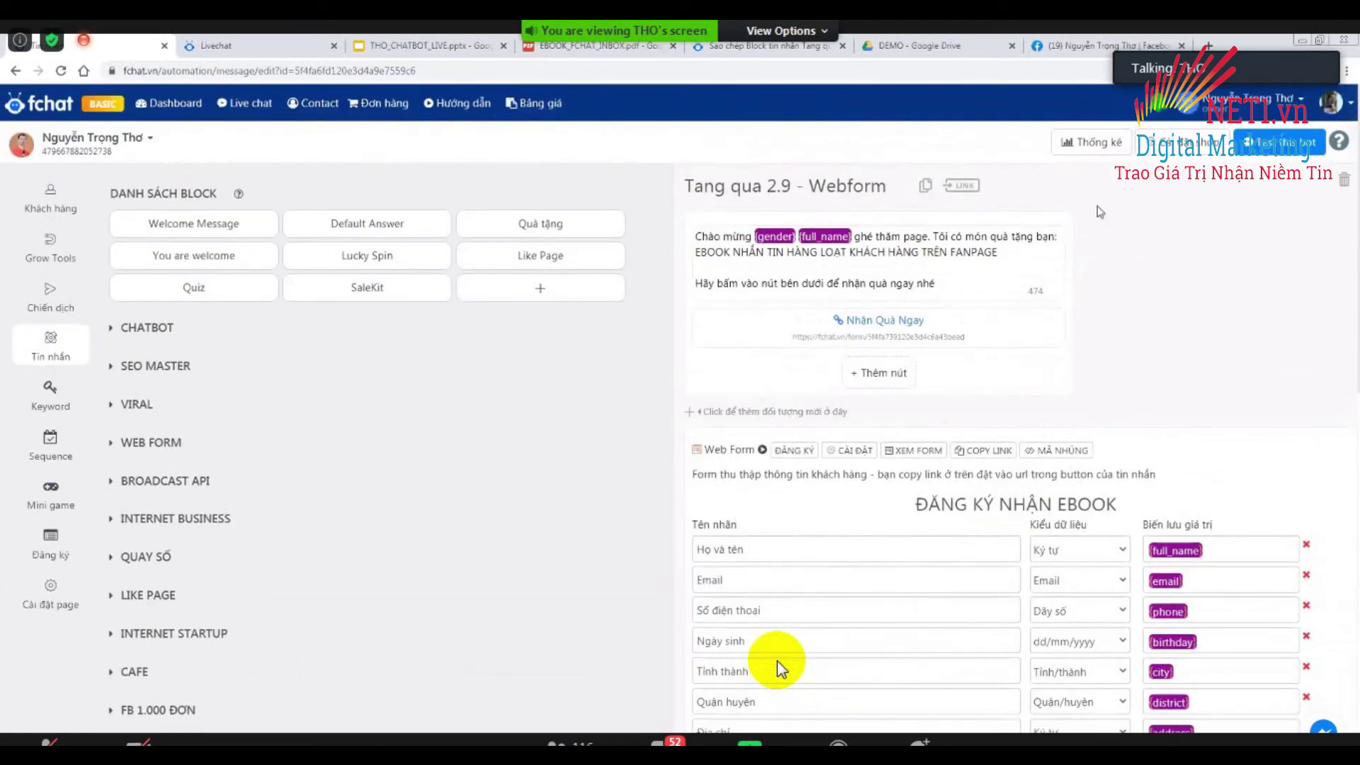
{"action": "left_click", "coordinate": [688, 411]}
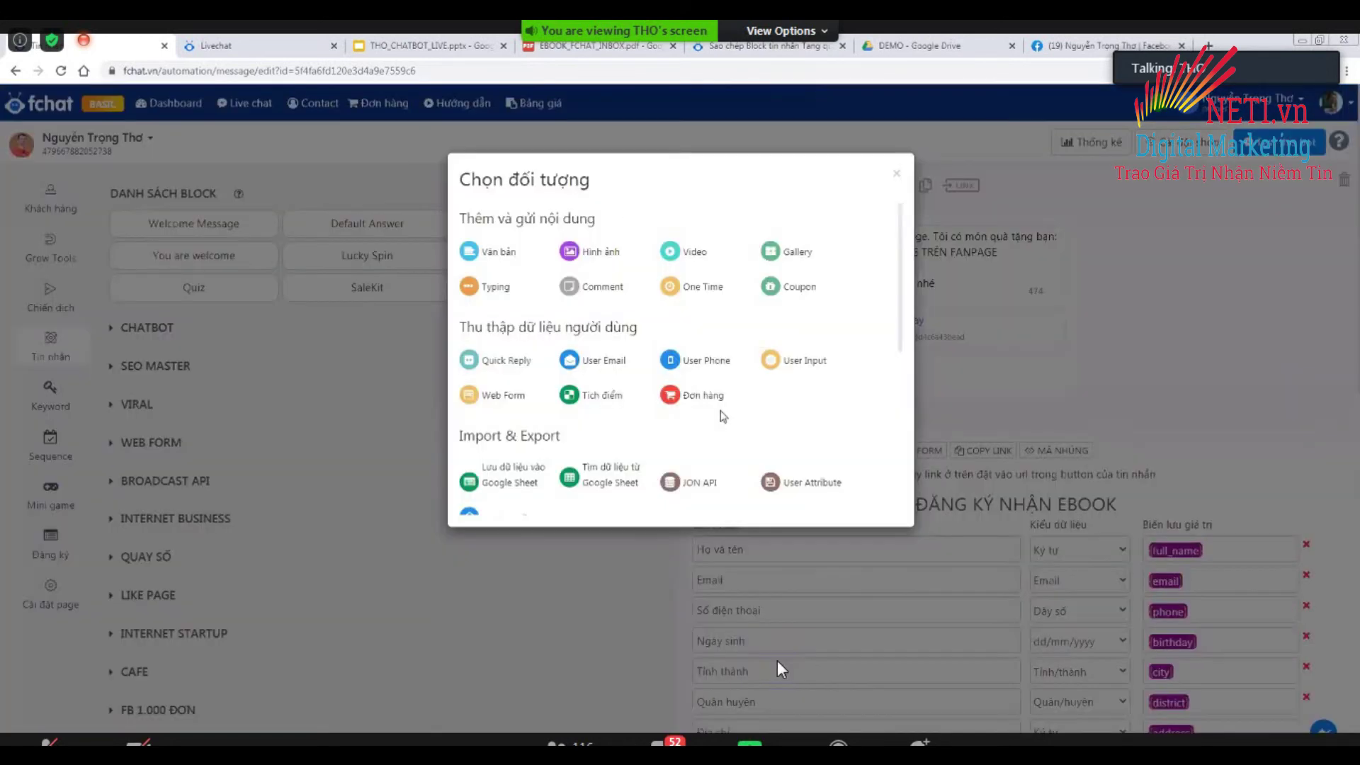
{"action": "key", "text": "ctrl+plus"}
{"action": "key", "text": "ctrl+plus"}
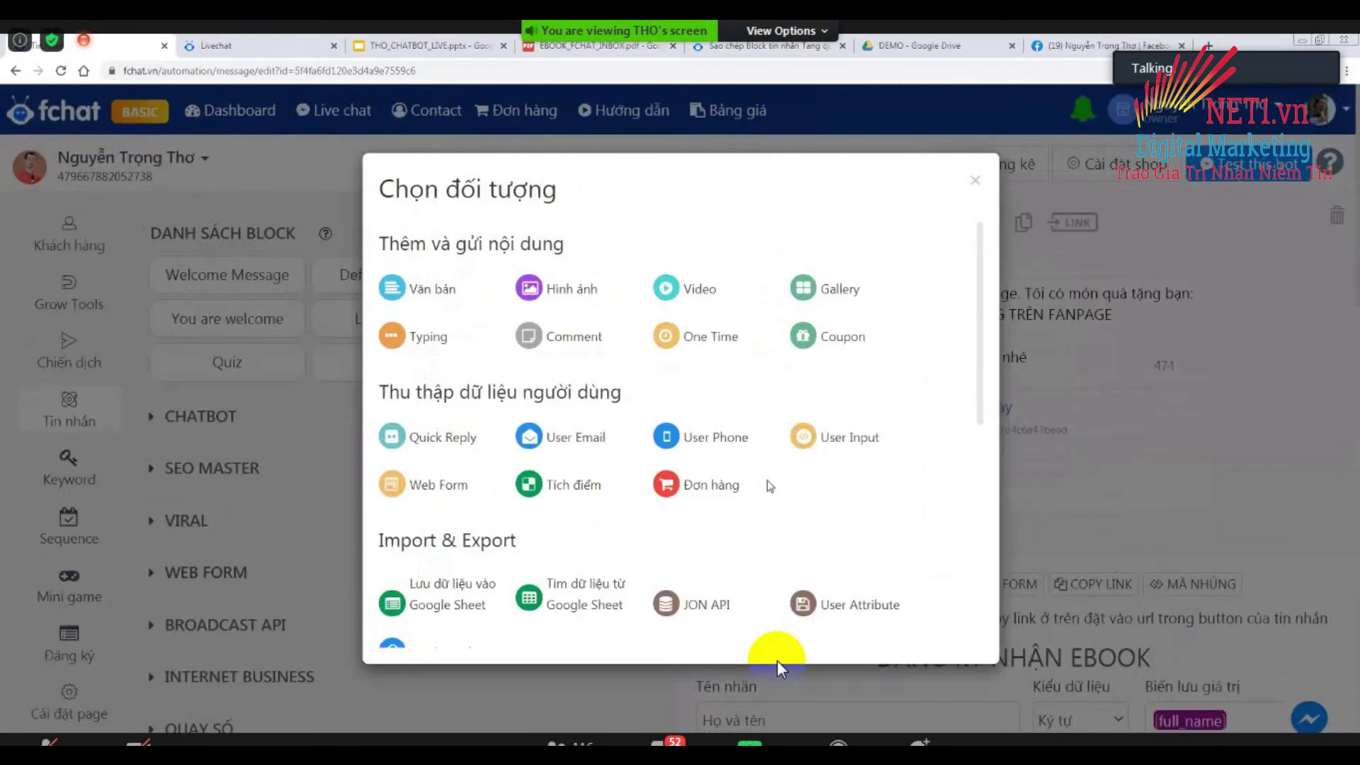
{"action": "scroll", "coordinate": [770, 486], "scroll_direction": "down", "scroll_amount": 3}
{"action": "scroll", "coordinate": [770, 486], "scroll_direction": "up", "scroll_amount": 3}
{"action": "scroll", "coordinate": [770, 485], "scroll_direction": "down", "scroll_amount": 5}
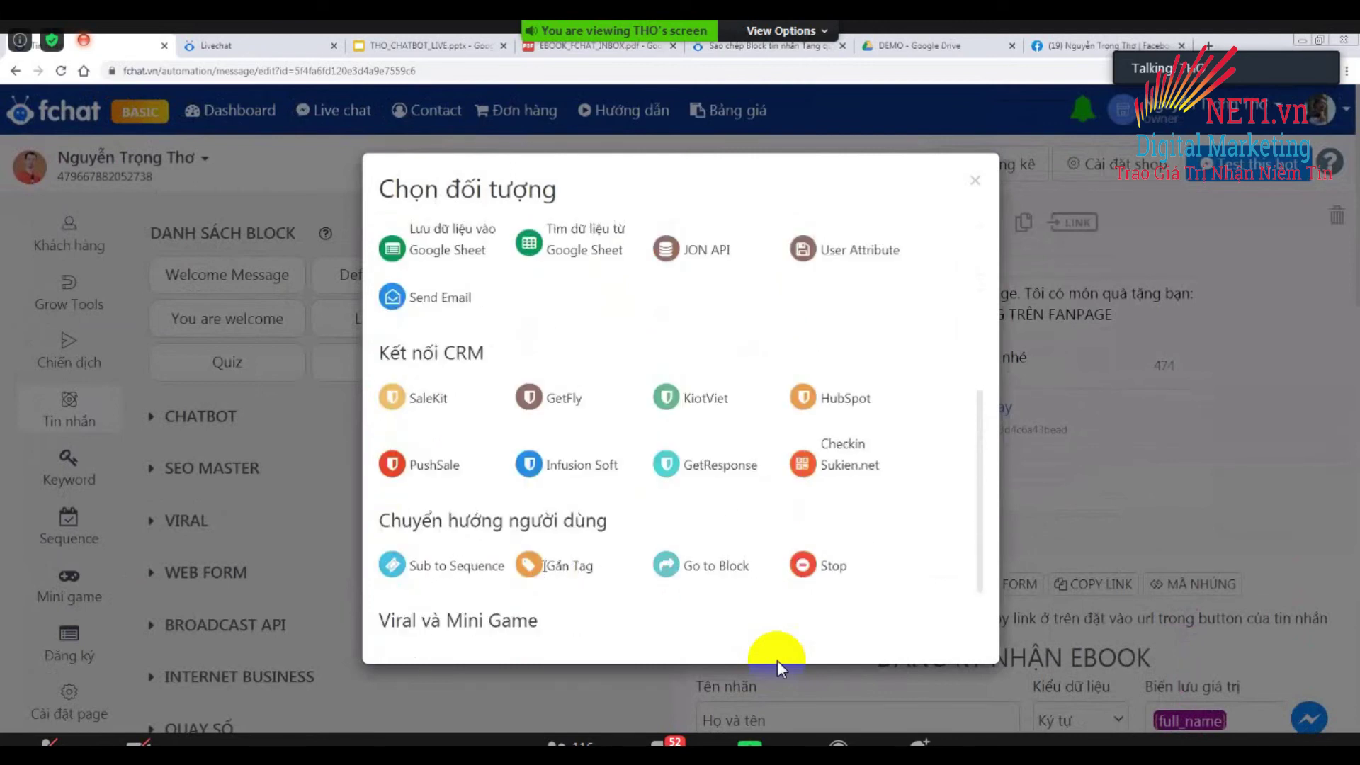
{"action": "left_click", "coordinate": [532, 572]}
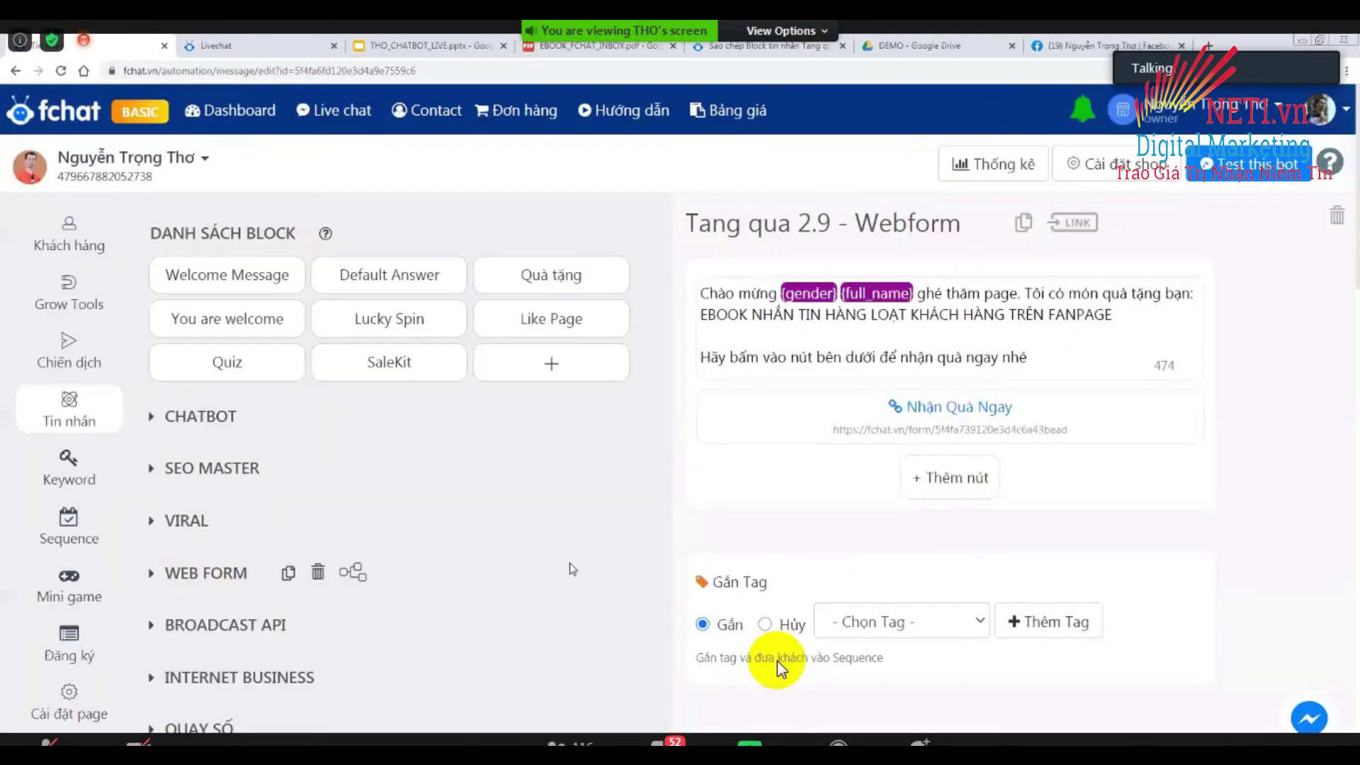
{"action": "scroll", "coordinate": [859, 419], "scroll_direction": "down", "scroll_amount": 2}
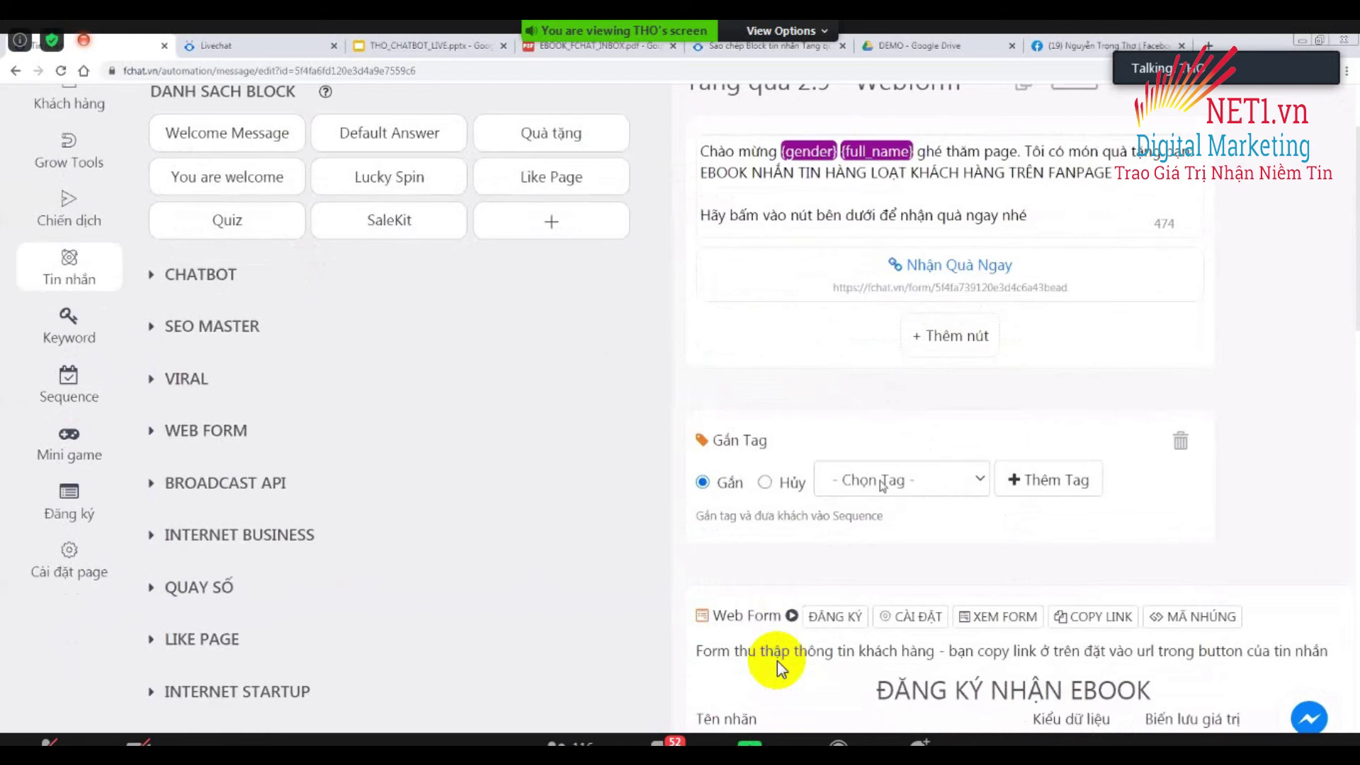
{"action": "left_click", "coordinate": [884, 482]}
{"action": "scroll", "coordinate": [913, 397], "scroll_direction": "down", "scroll_amount": 3}
{"action": "scroll", "coordinate": [927, 425], "scroll_direction": "up", "scroll_amount": 3}
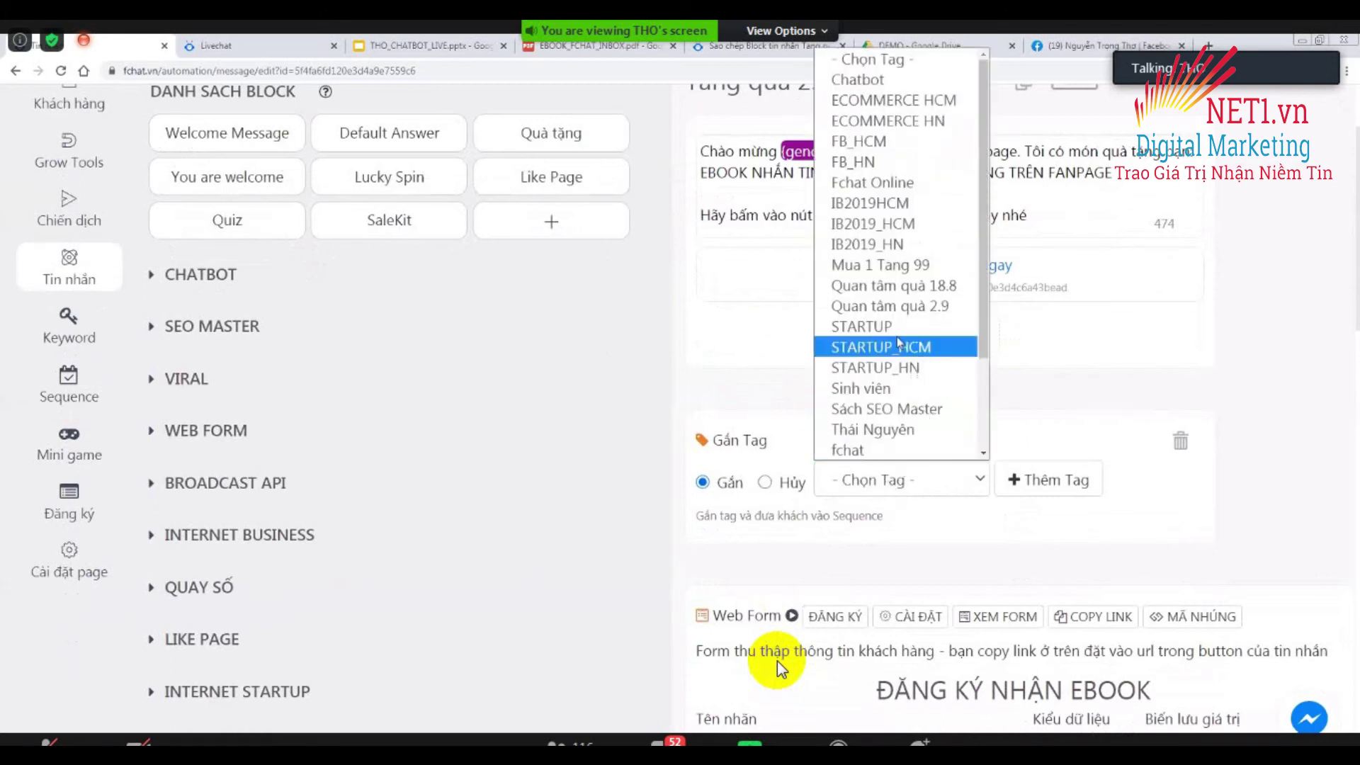
{"action": "left_click", "coordinate": [896, 305]}
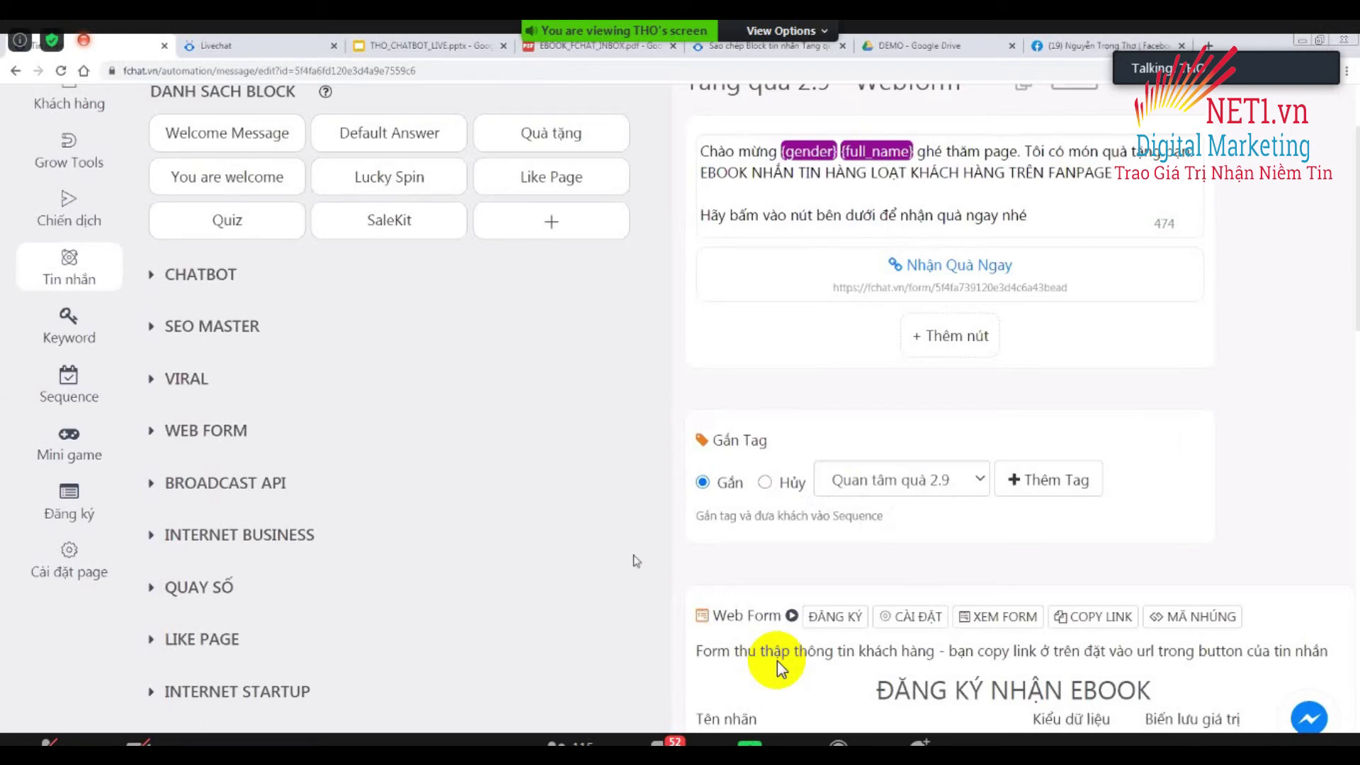
{"action": "mouse_move", "coordinate": [655, 595]}
{"action": "scroll", "coordinate": [656, 595], "scroll_direction": "down", "scroll_amount": 10}
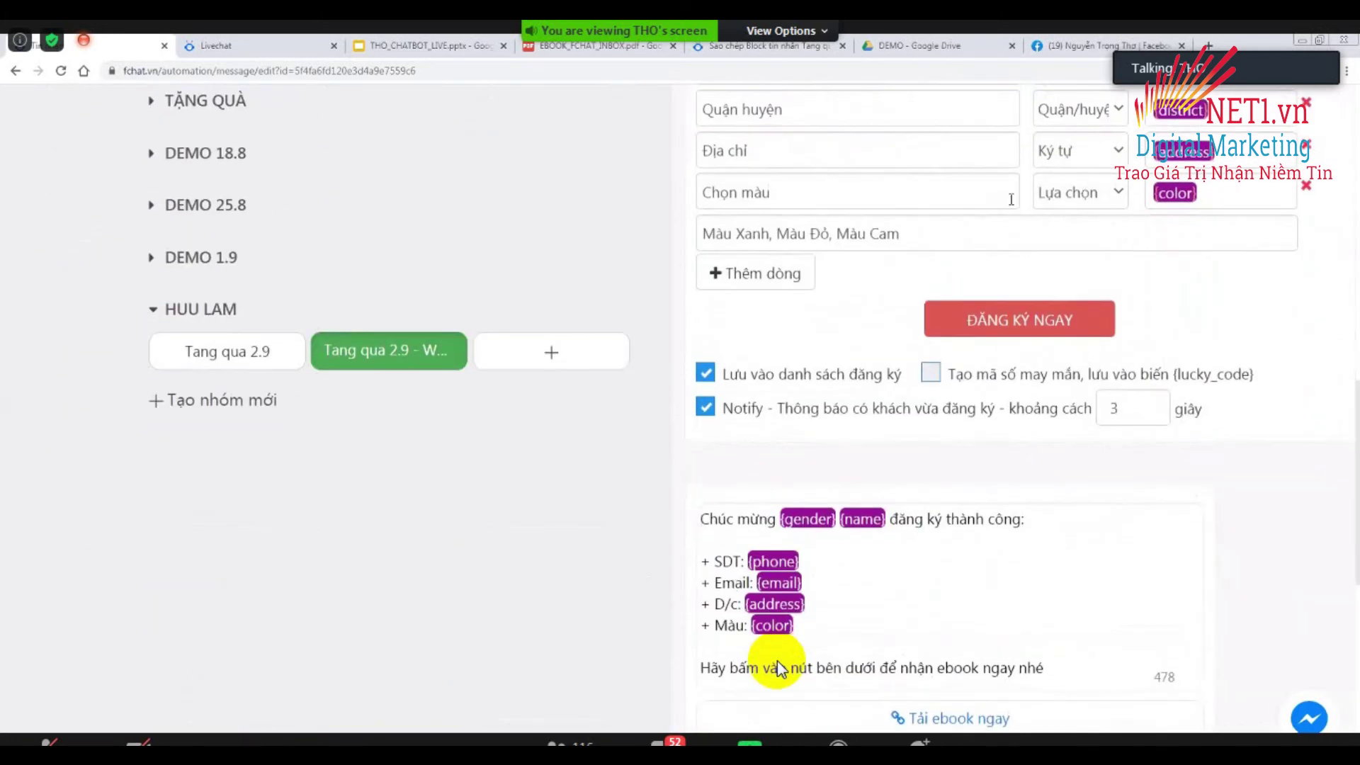
Append a Gắn Tag step to the webform block applying the Đã mua quà 2.9 tag.
{"action": "scroll", "coordinate": [779, 670], "scroll_direction": "down", "scroll_amount": 1}
{"action": "scroll", "coordinate": [779, 670], "scroll_direction": "down", "scroll_amount": 3}
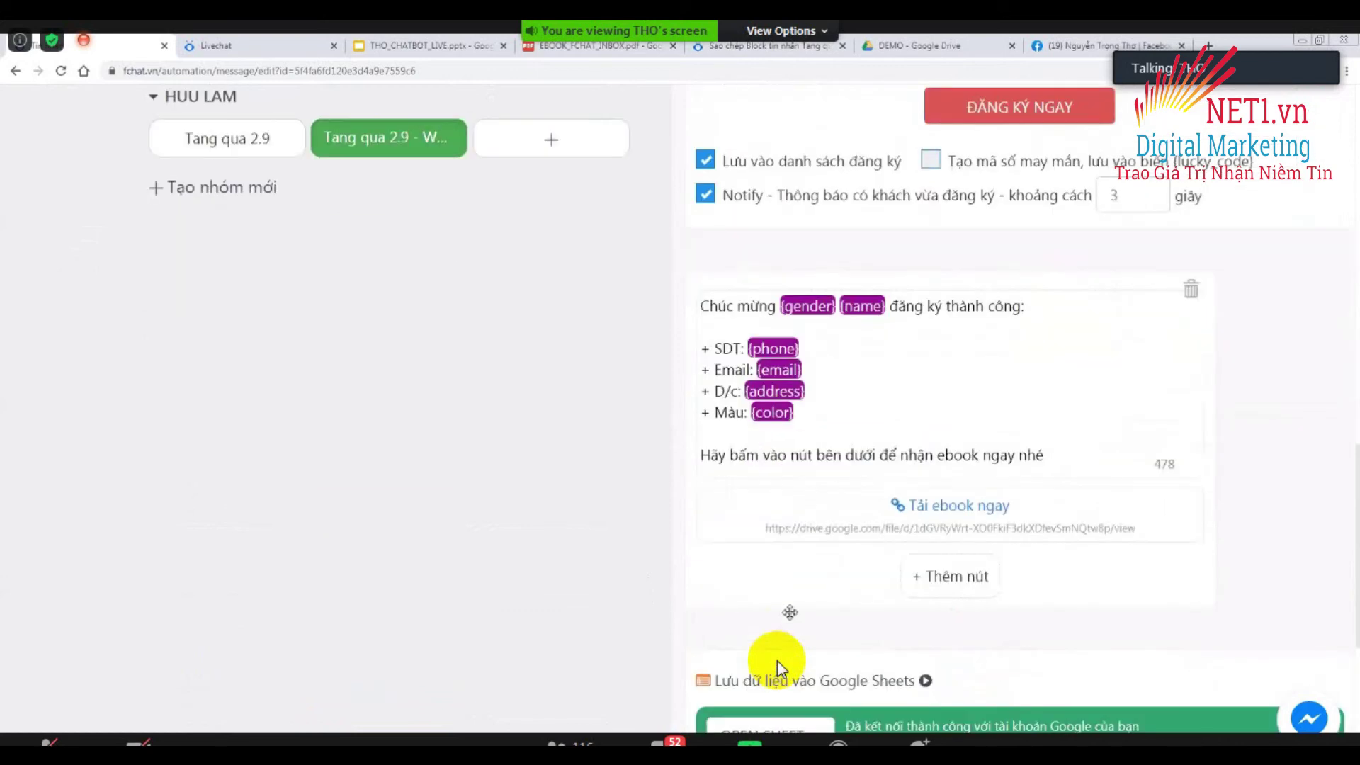
{"action": "scroll", "coordinate": [779, 669], "scroll_direction": "down", "scroll_amount": 5}
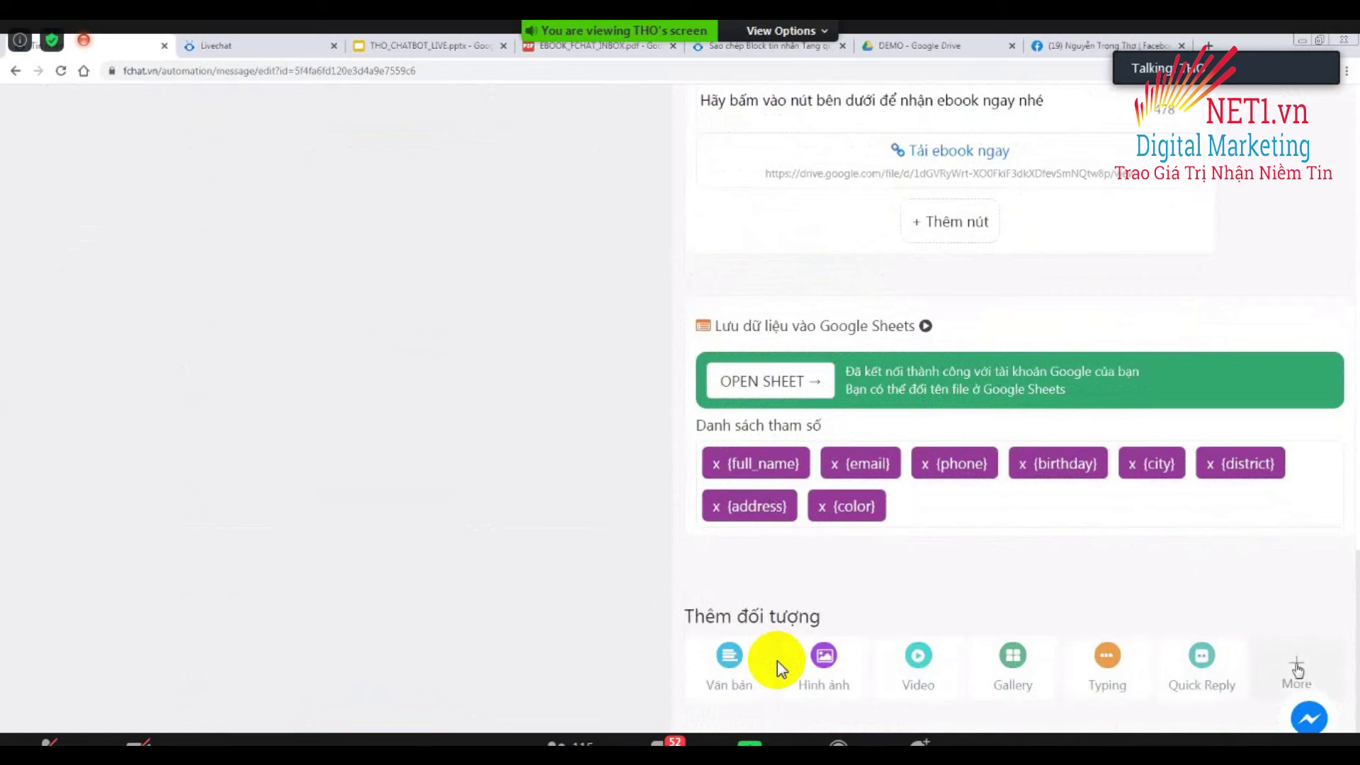
{"action": "left_click", "coordinate": [1250, 655]}
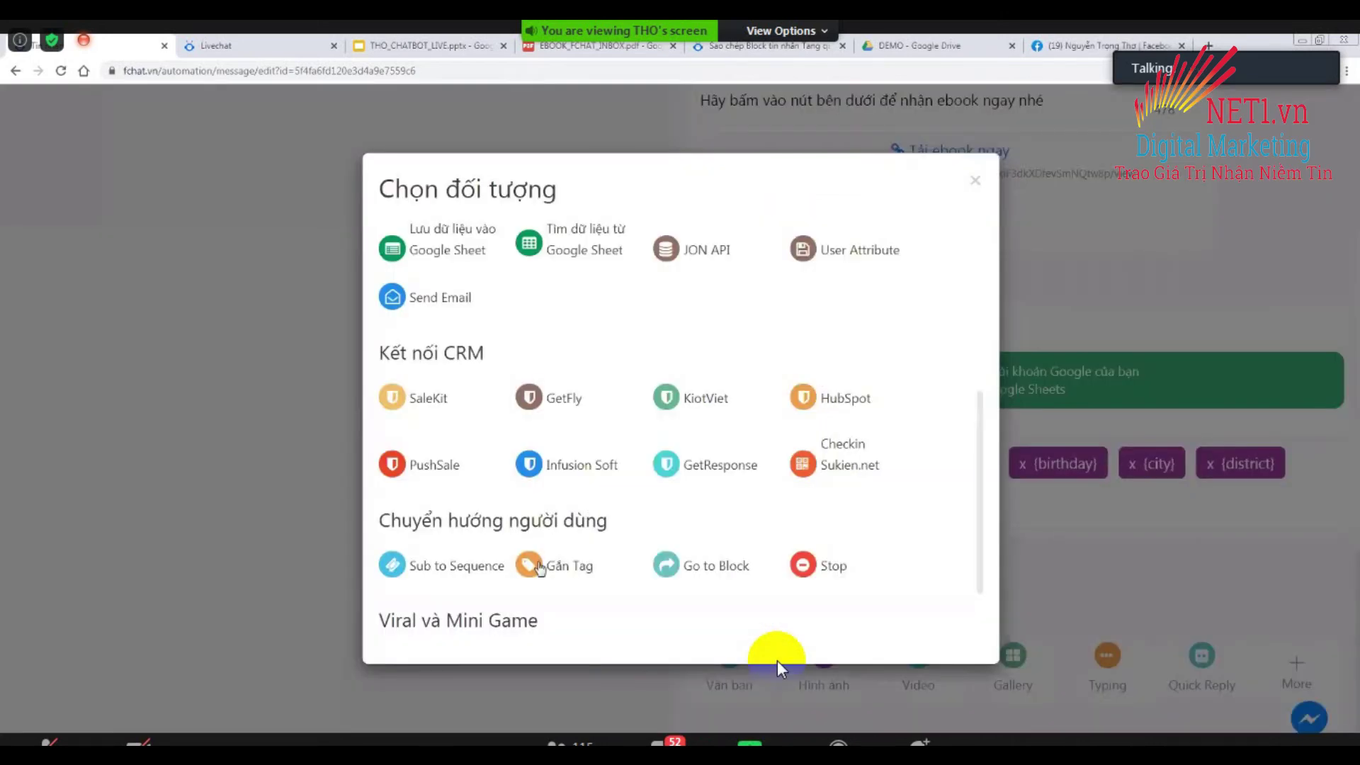
{"action": "left_click", "coordinate": [538, 567]}
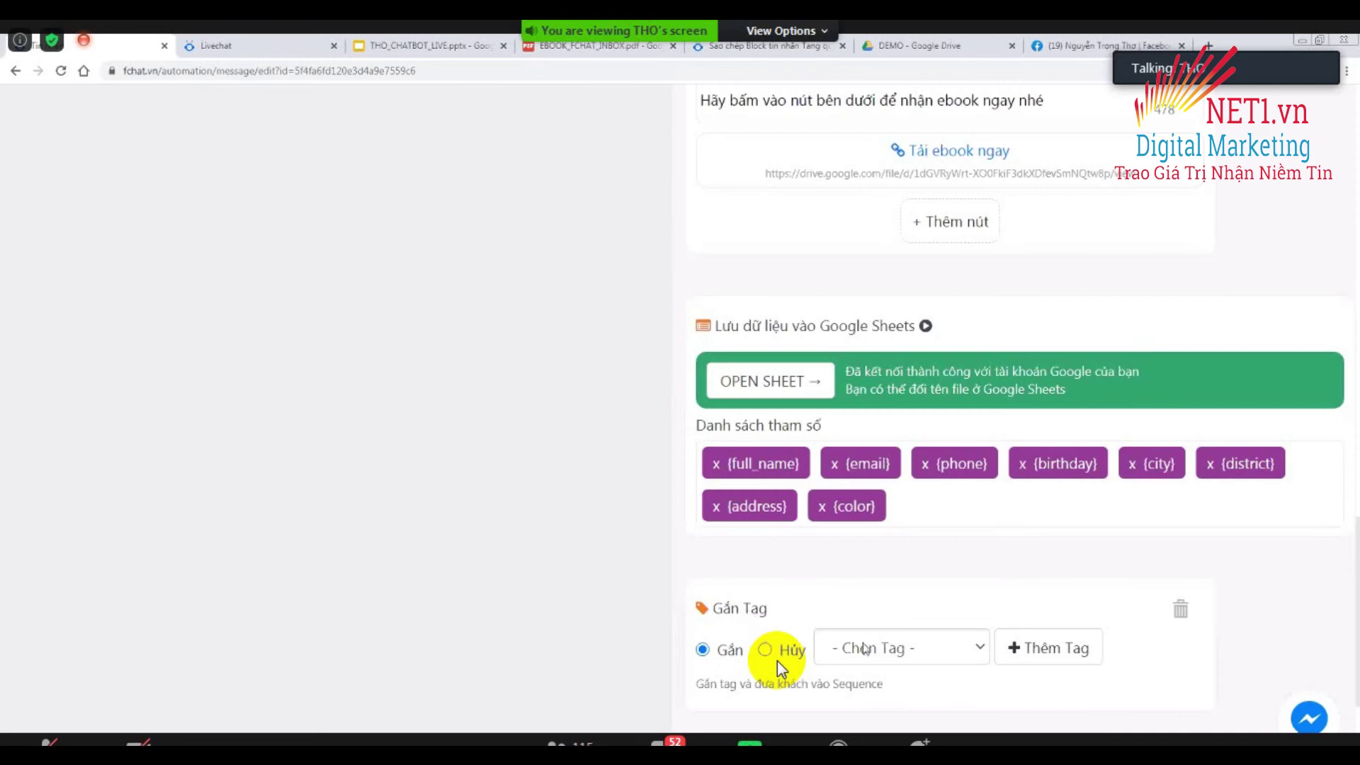
{"action": "left_click", "coordinate": [898, 648]}
{"action": "scroll", "coordinate": [932, 524], "scroll_direction": "down", "scroll_amount": 2}
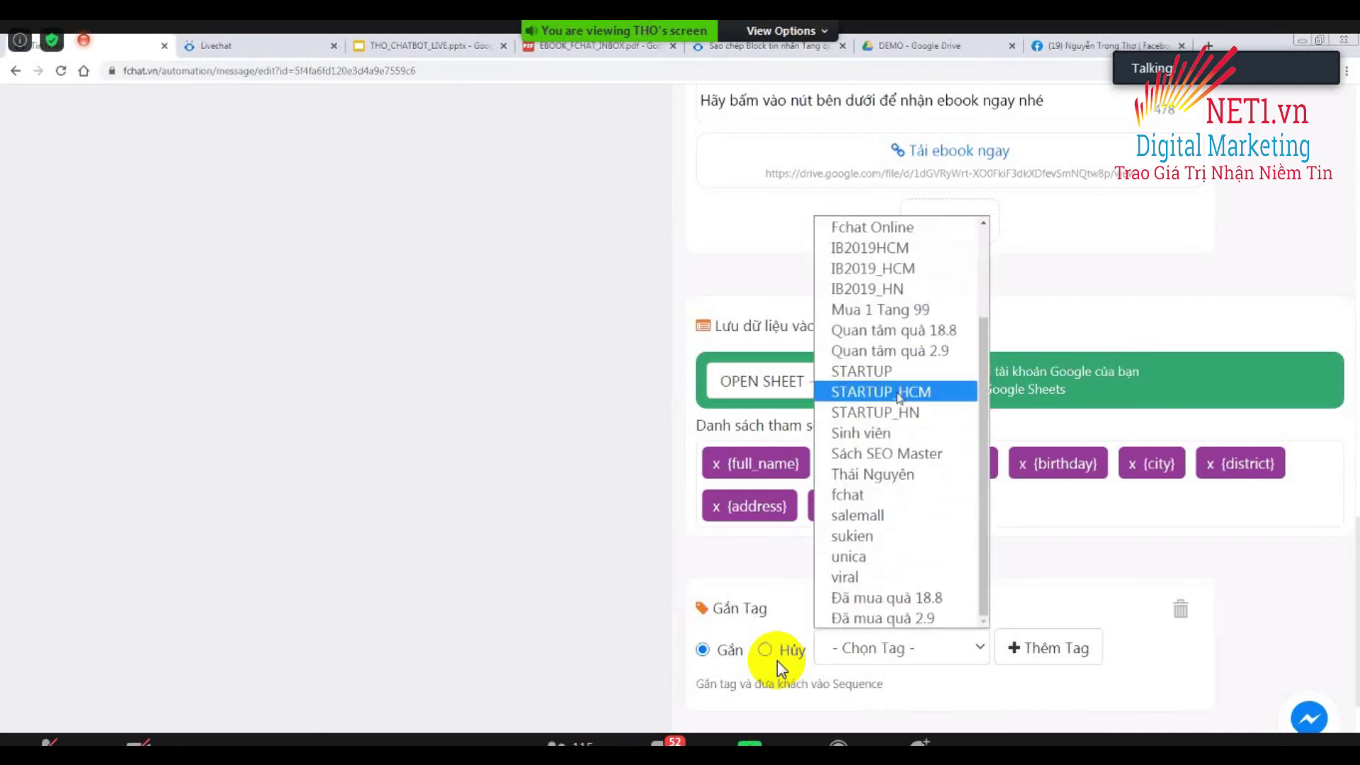
{"action": "left_click", "coordinate": [891, 618]}
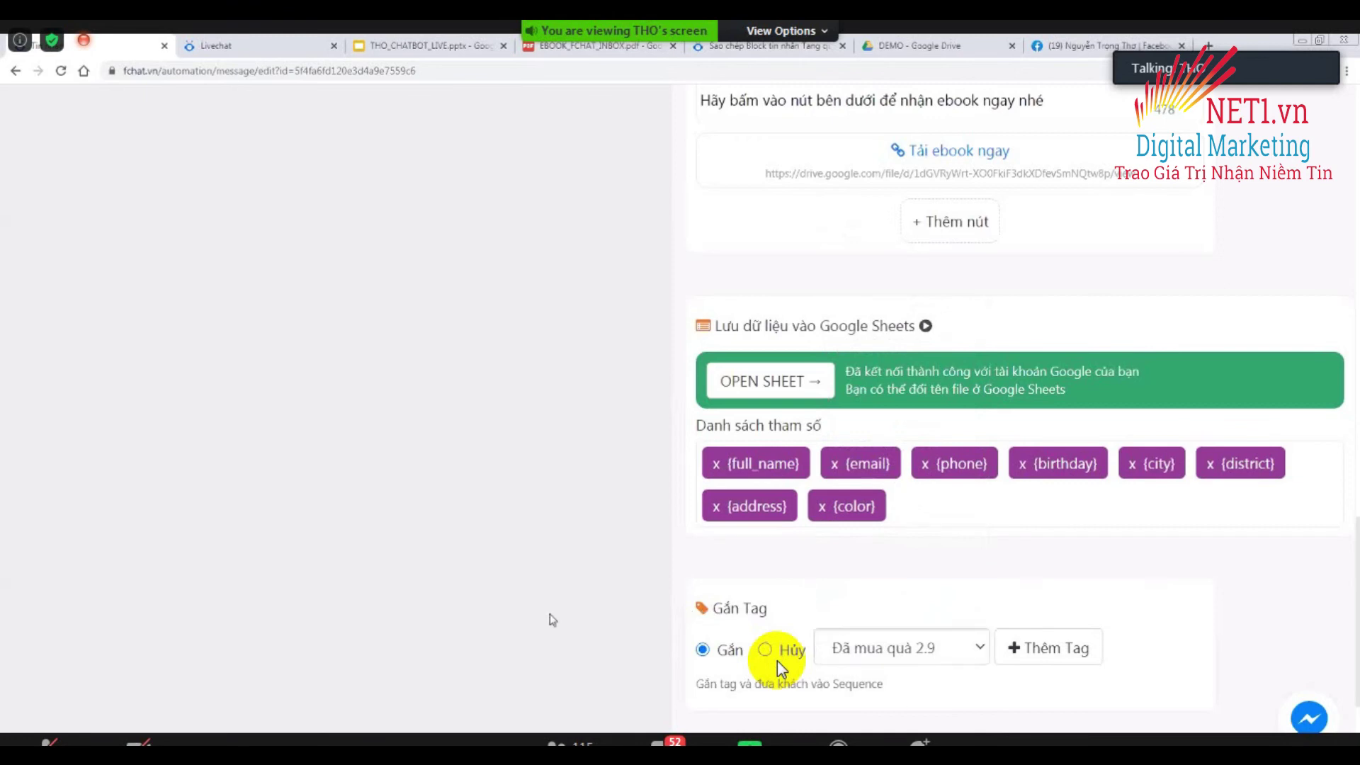
{"action": "scroll", "coordinate": [780, 665], "scroll_direction": "down", "scroll_amount": 3}
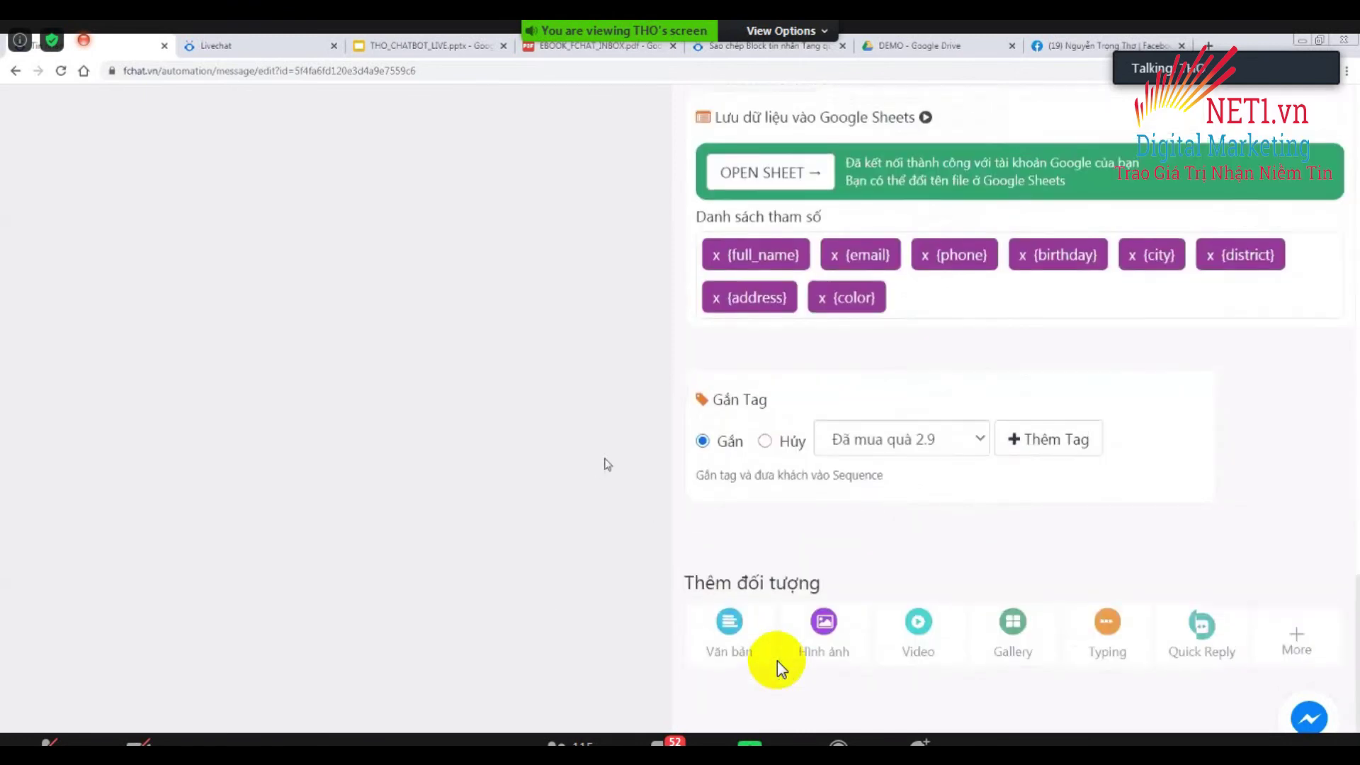
{"action": "scroll", "coordinate": [779, 665], "scroll_direction": "up", "scroll_amount": 7}
{"action": "scroll", "coordinate": [779, 666], "scroll_direction": "up", "scroll_amount": 4}
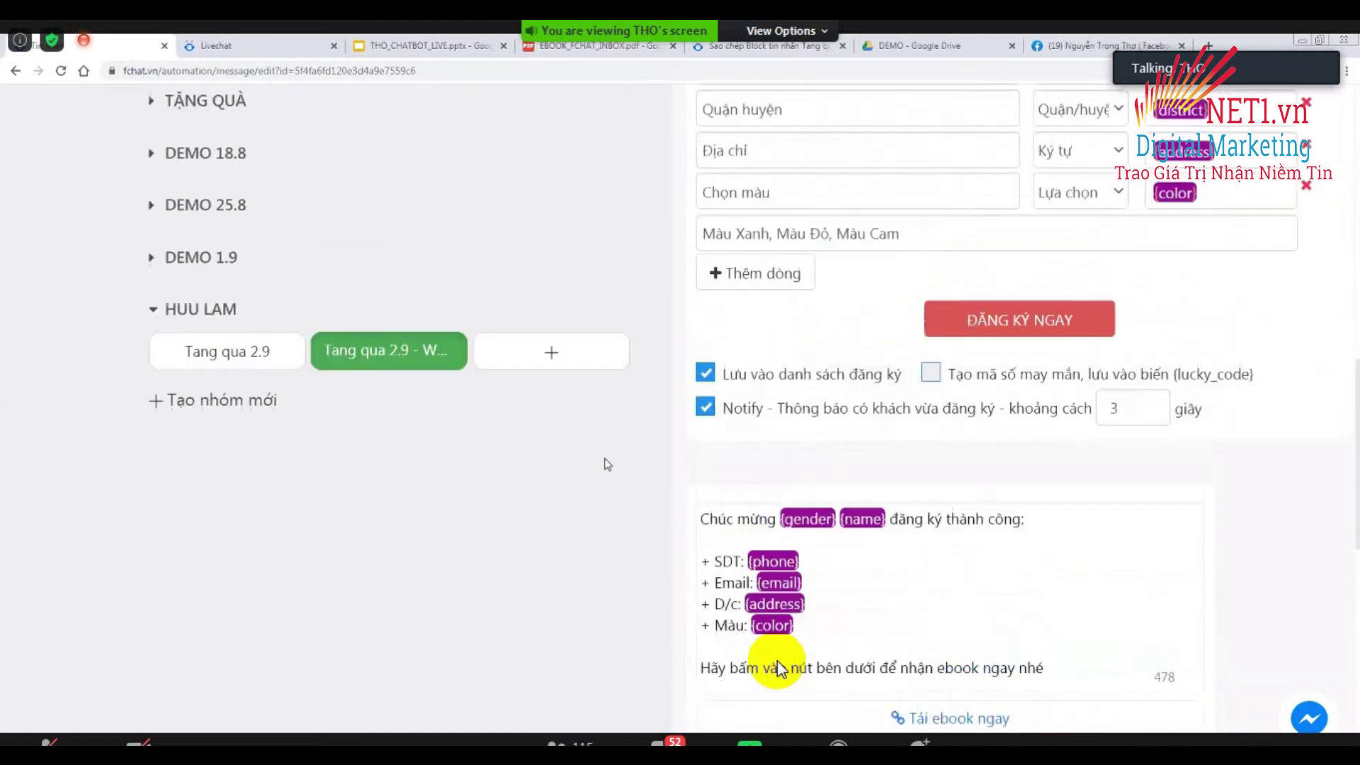
{"action": "scroll", "coordinate": [779, 668], "scroll_direction": "up", "scroll_amount": 8}
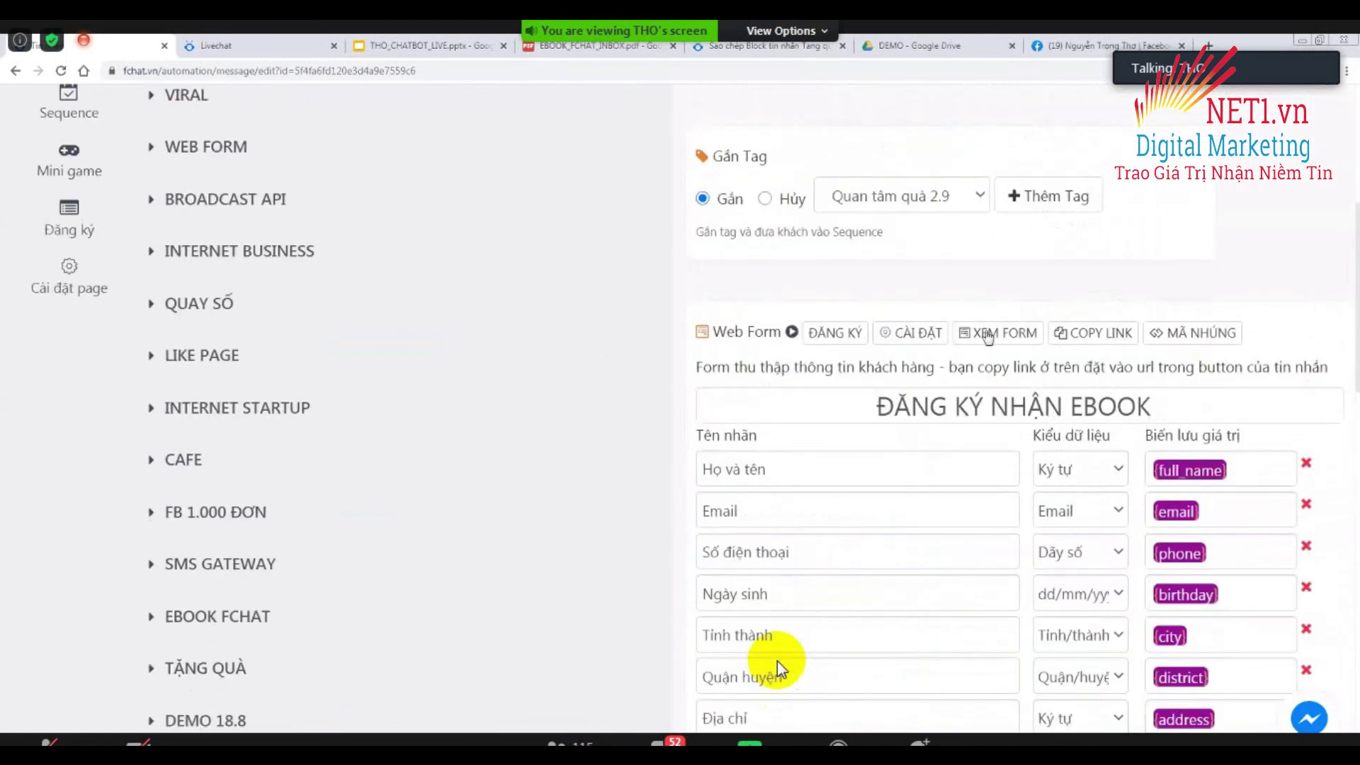
{"action": "scroll", "coordinate": [779, 668], "scroll_direction": "up", "scroll_amount": 2}
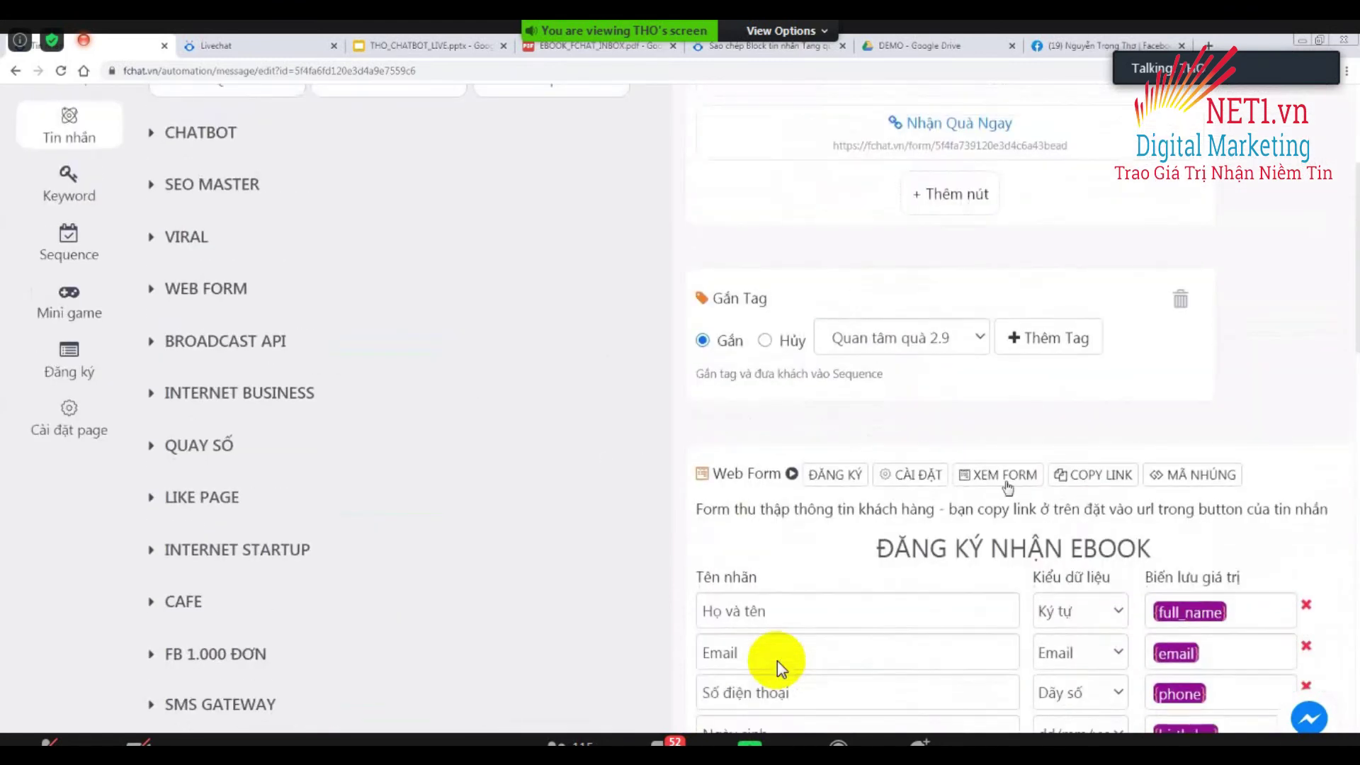
{"action": "mouse_move", "coordinate": [593, 435]}
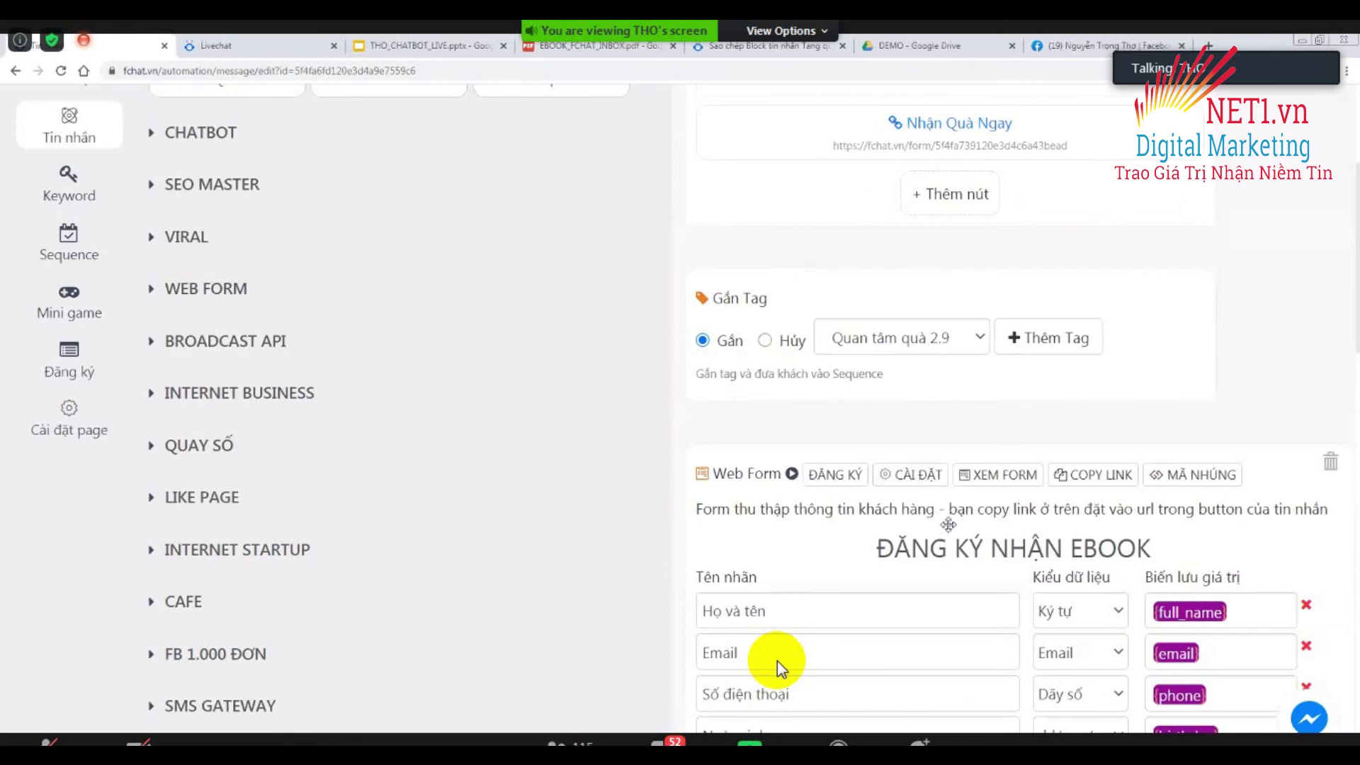
{"action": "scroll", "coordinate": [779, 666], "scroll_direction": "down", "scroll_amount": 10}
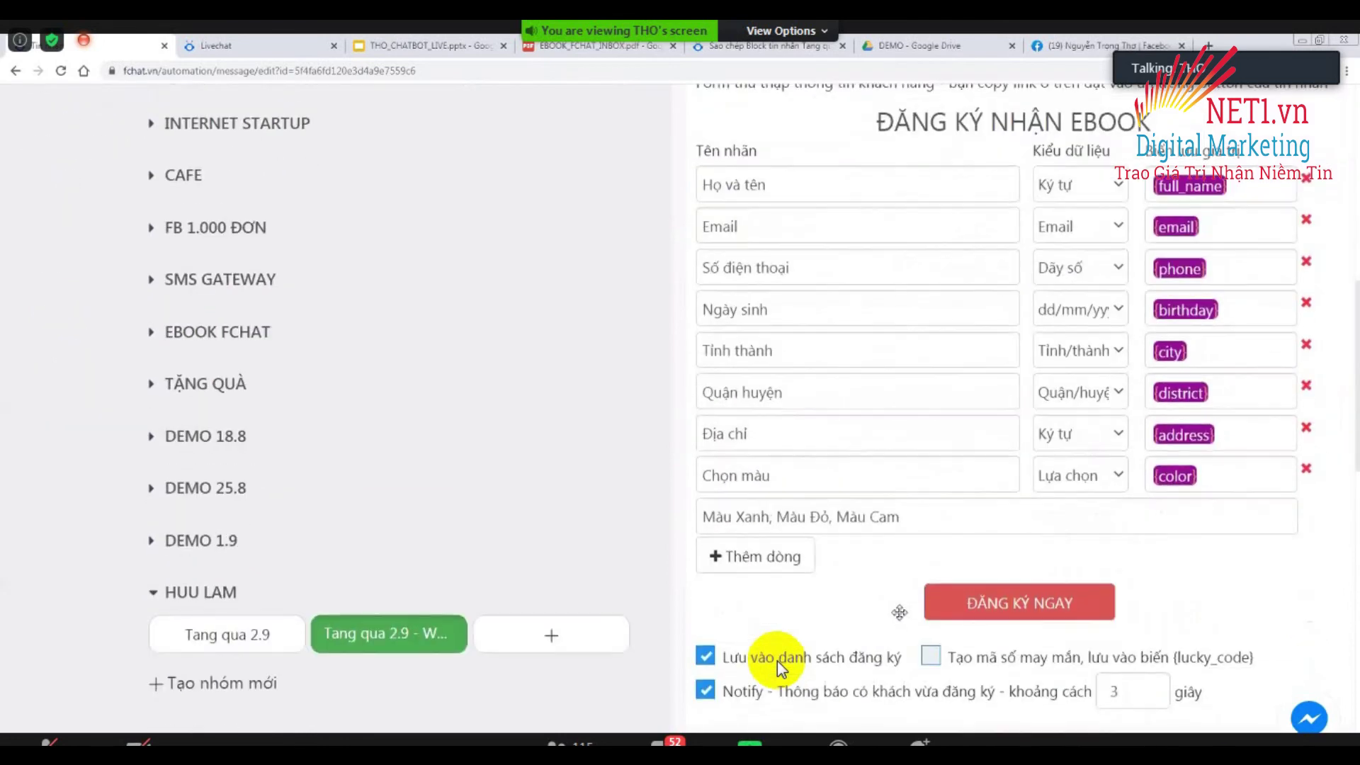
{"action": "scroll", "coordinate": [779, 666], "scroll_direction": "down", "scroll_amount": 7}
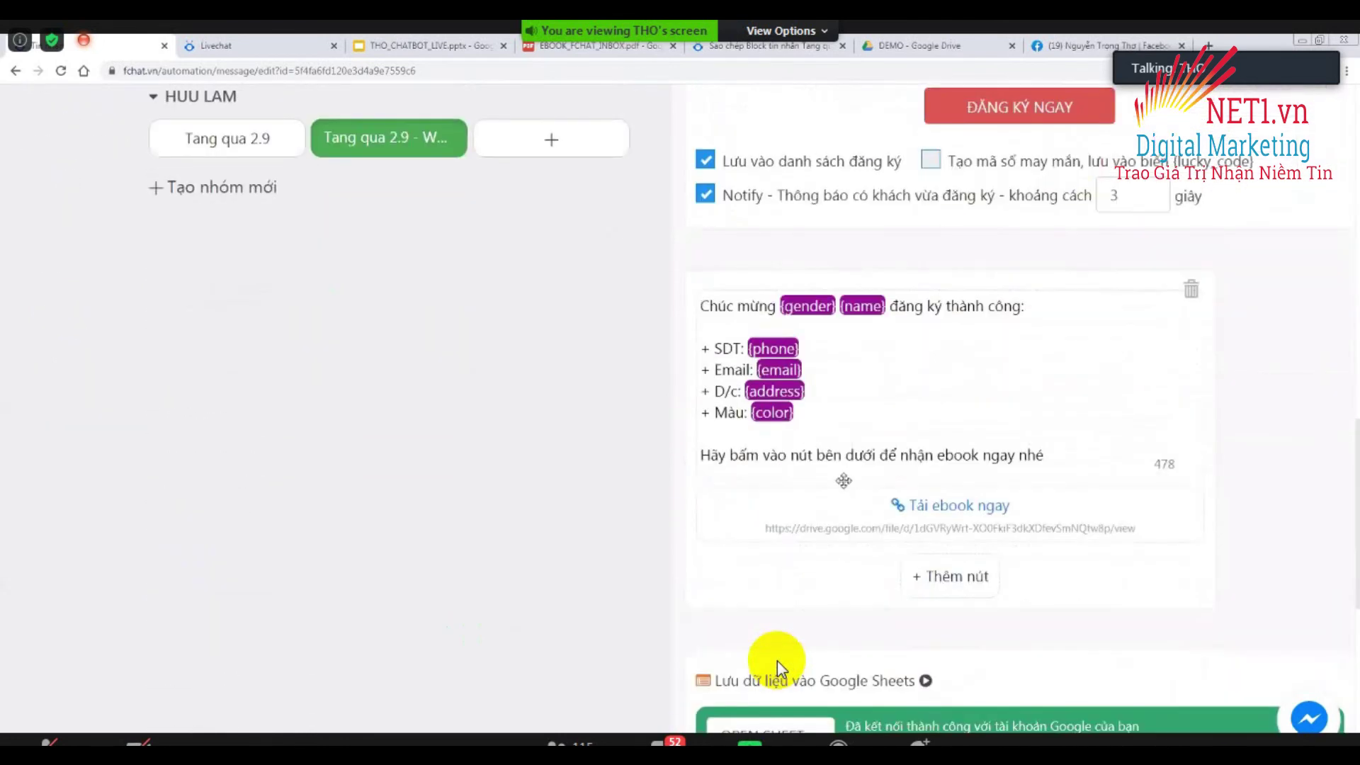
{"action": "scroll", "coordinate": [780, 668], "scroll_direction": "down", "scroll_amount": 1}
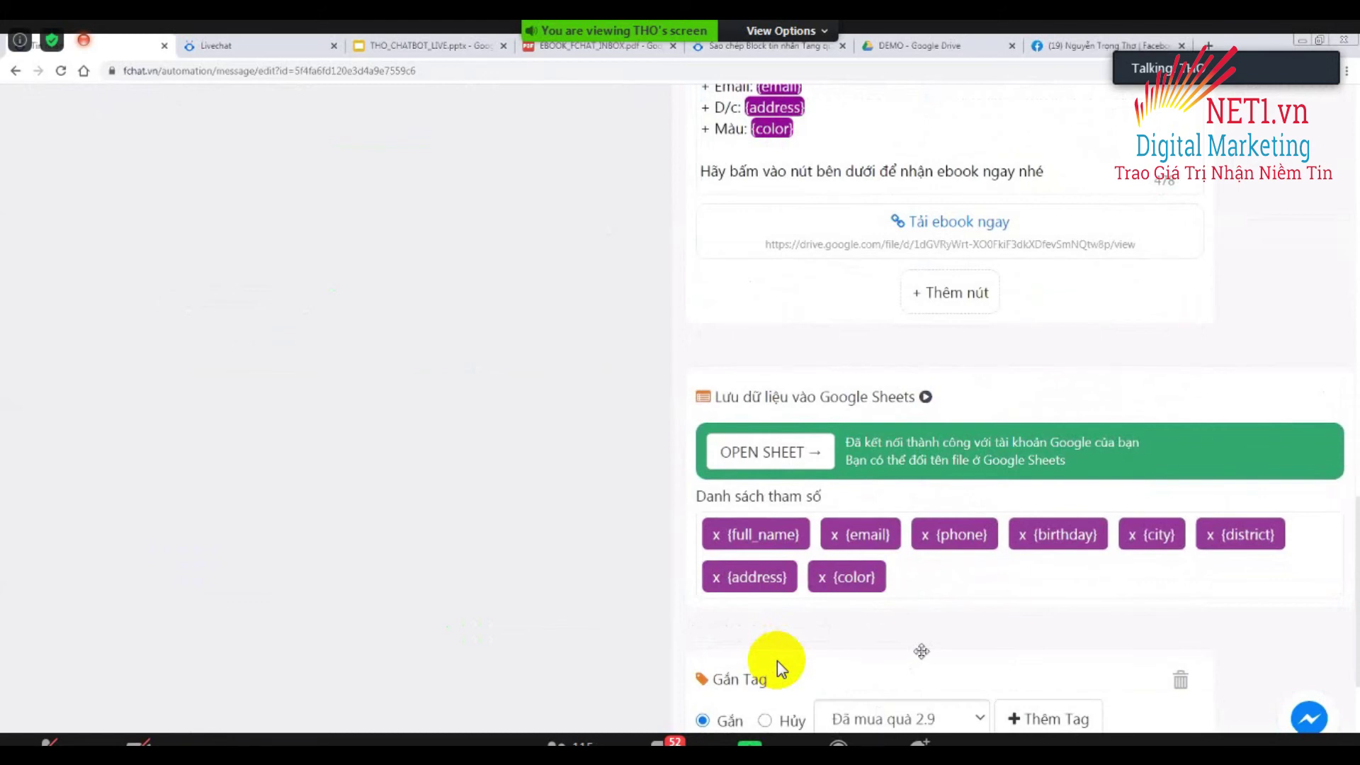
{"action": "scroll", "coordinate": [899, 722], "scroll_direction": "down", "scroll_amount": 2}
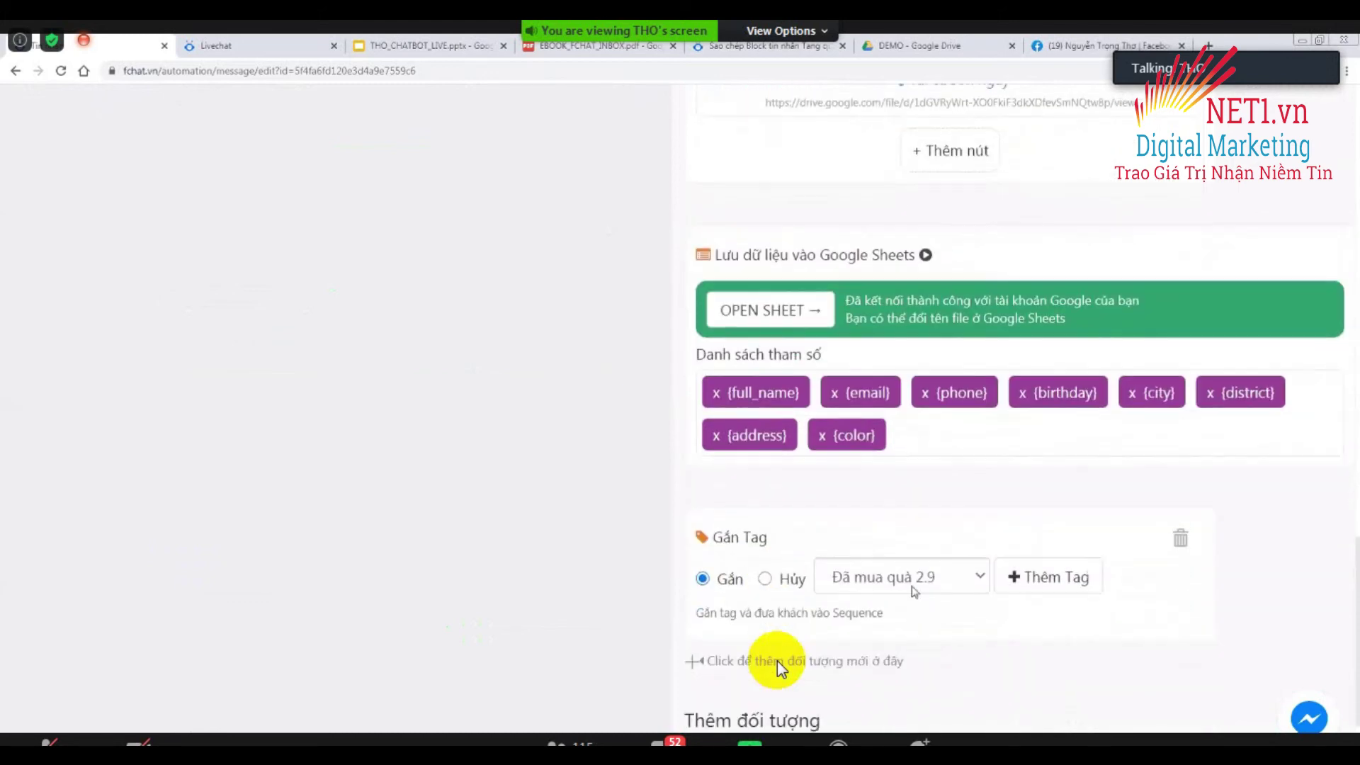
{"action": "scroll", "coordinate": [912, 581], "scroll_direction": "up", "scroll_amount": 4}
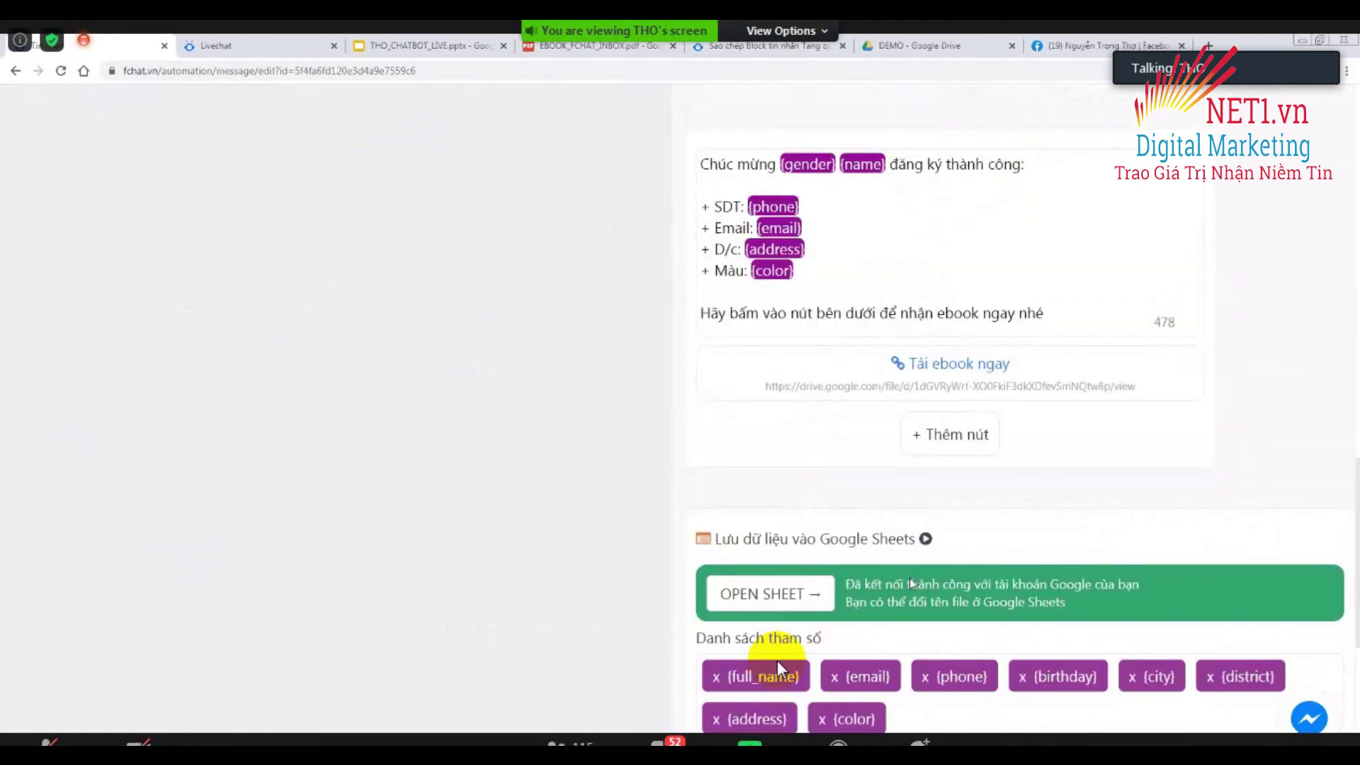
{"action": "scroll", "coordinate": [779, 669], "scroll_direction": "down", "scroll_amount": 5}
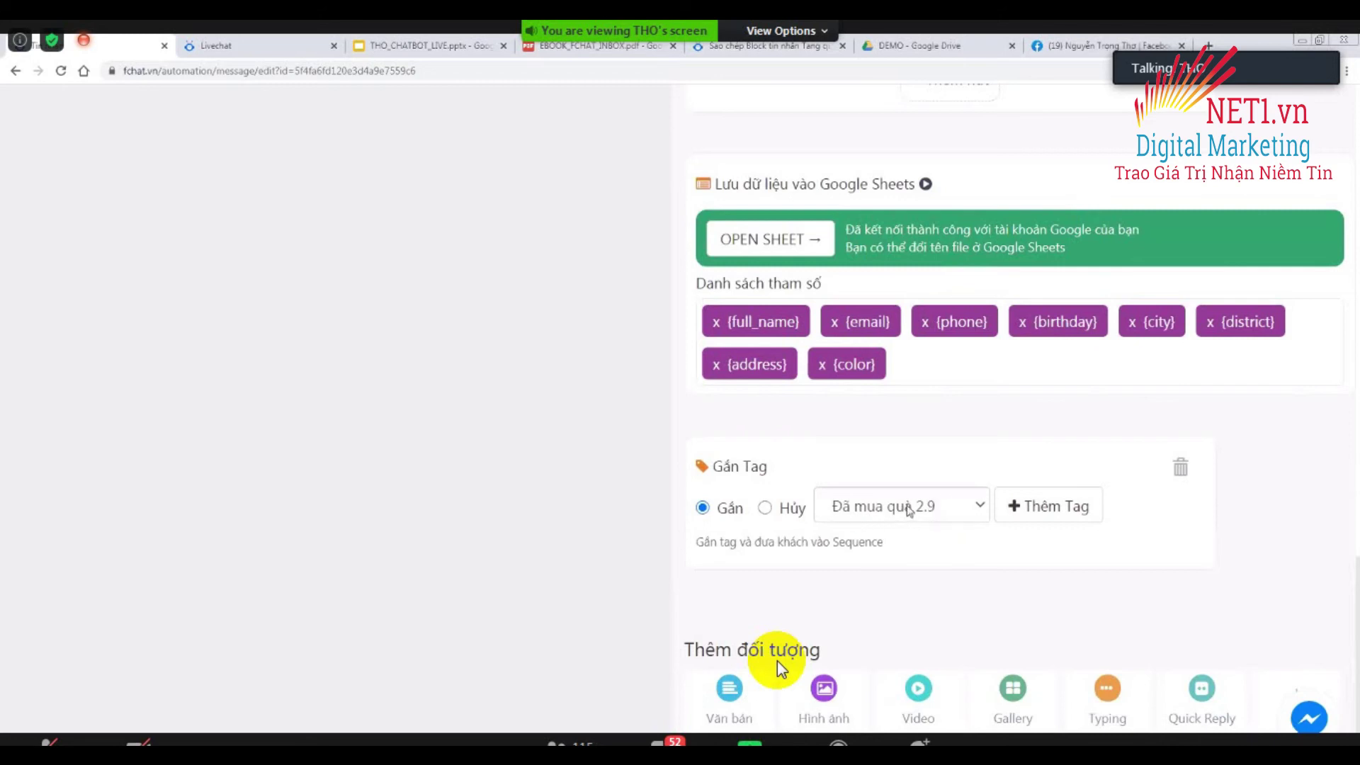
{"action": "scroll", "coordinate": [1227, 648], "scroll_direction": "down", "scroll_amount": 1}
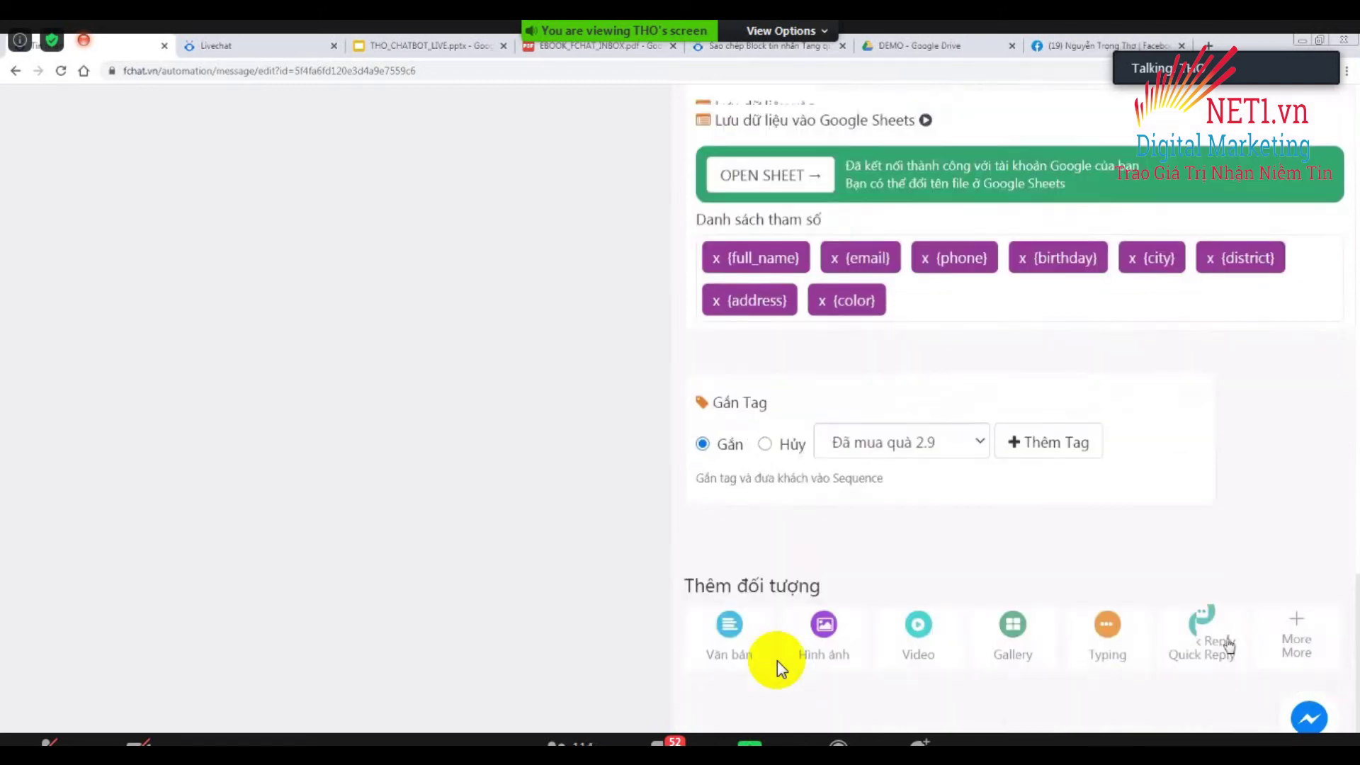
{"action": "scroll", "coordinate": [1229, 646], "scroll_direction": "up", "scroll_amount": 1}
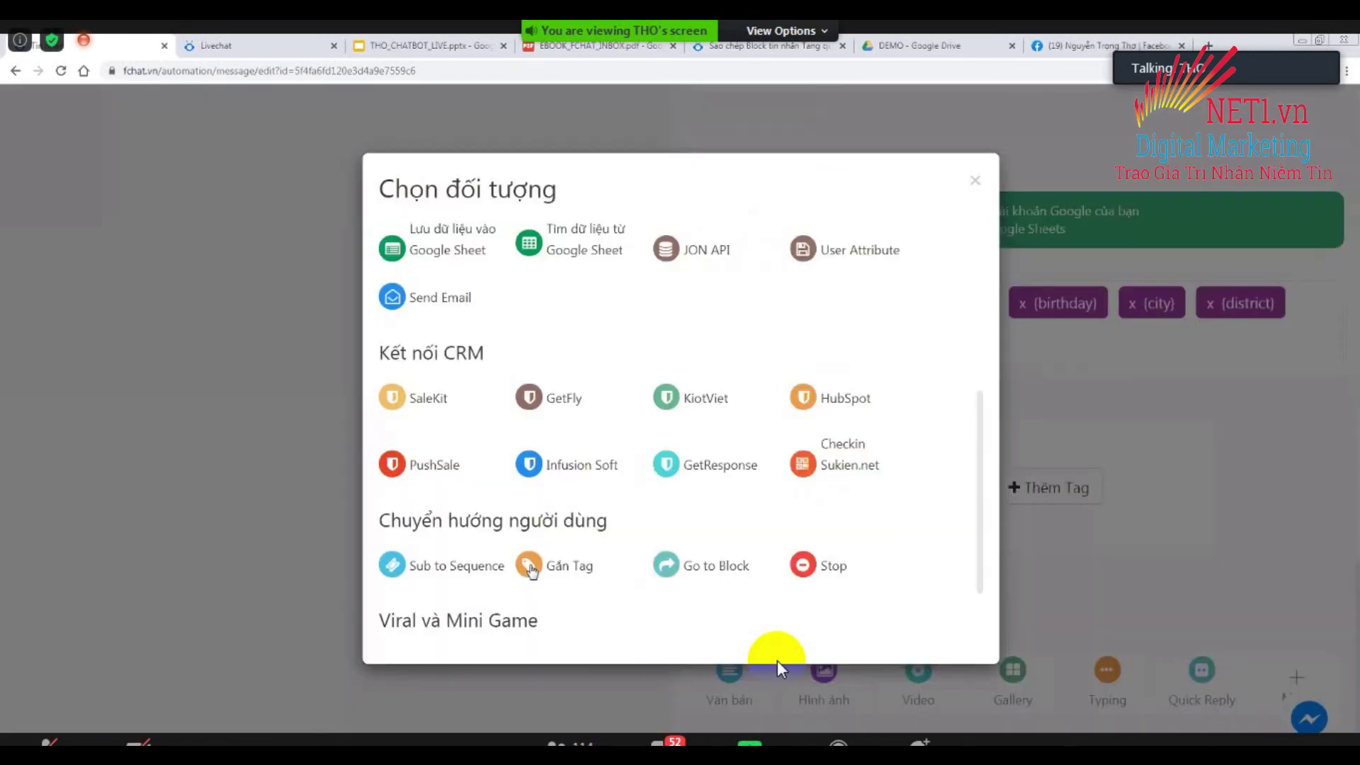
Add another Gắn Tag step set to Hủy for the Quan tâm quà 2.9 tag.
{"action": "left_click", "coordinate": [532, 568]}
{"action": "scroll", "coordinate": [790, 432], "scroll_direction": "down", "scroll_amount": 2}
{"action": "left_click", "coordinate": [786, 421]}
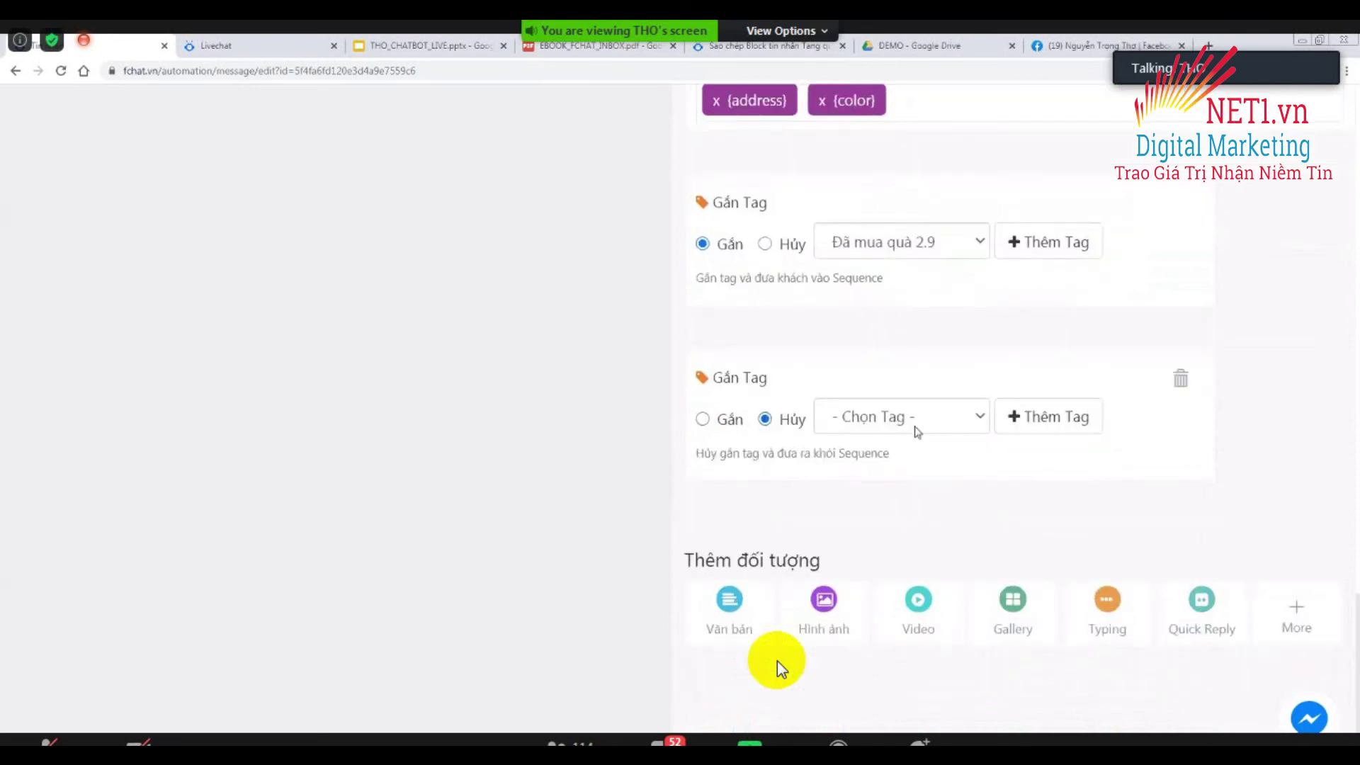
{"action": "left_click", "coordinate": [918, 431]}
{"action": "left_click", "coordinate": [936, 285]}
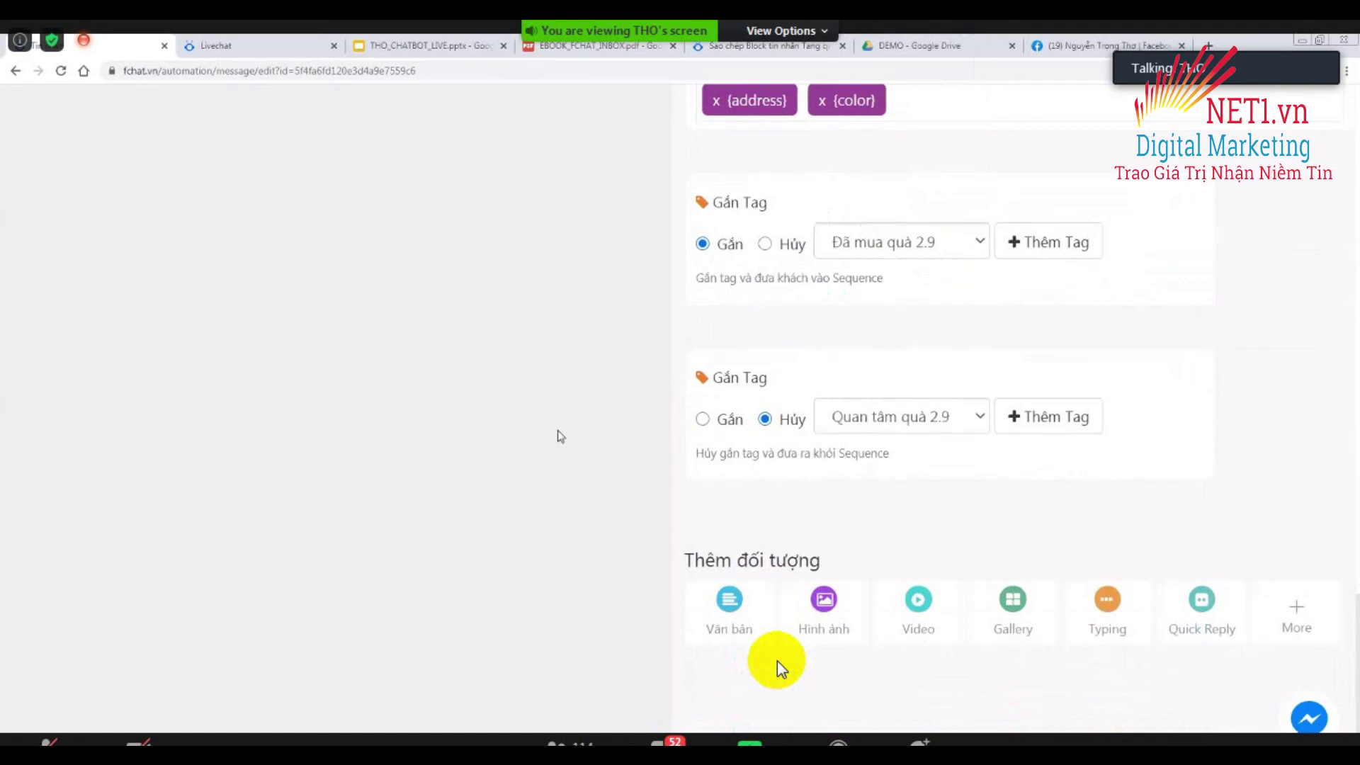
{"action": "scroll", "coordinate": [779, 666], "scroll_direction": "up", "scroll_amount": 3}
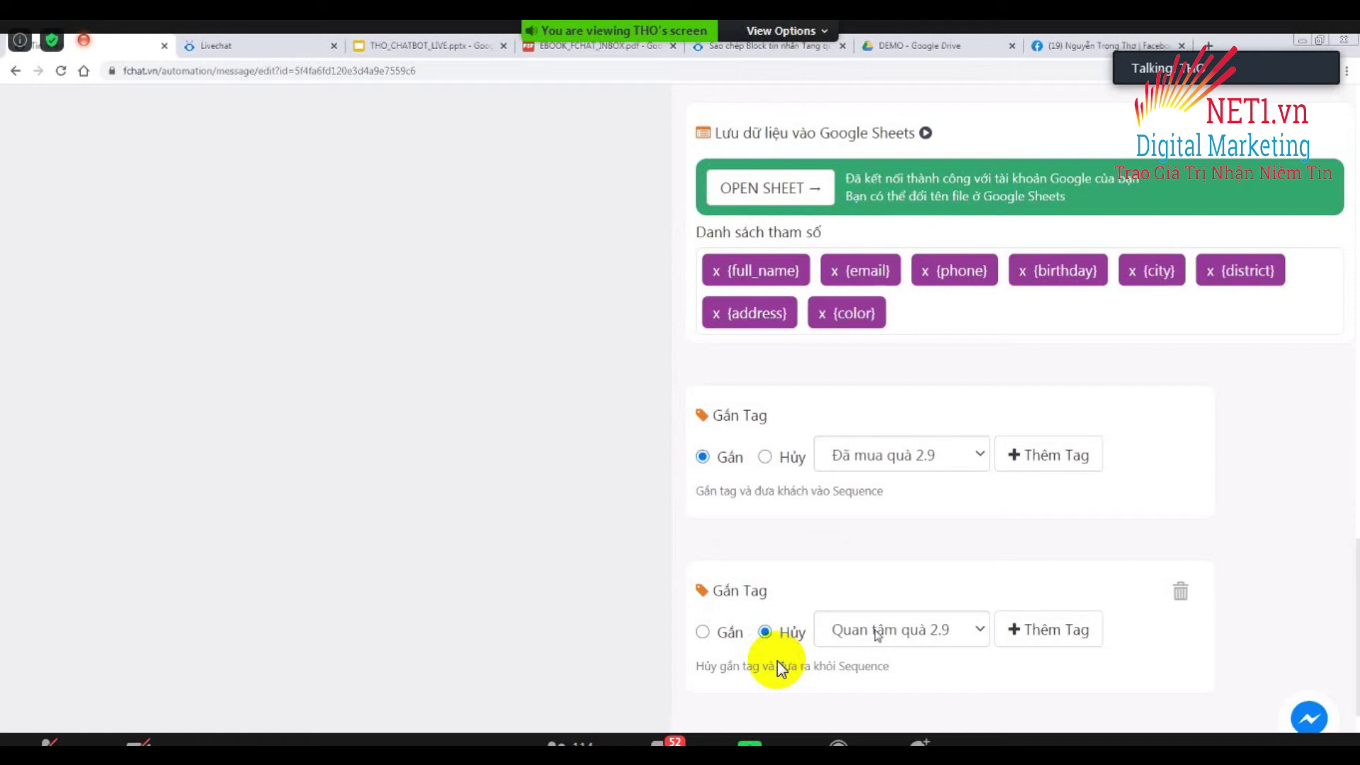
{"action": "scroll", "coordinate": [866, 580], "scroll_direction": "down", "scroll_amount": 3}
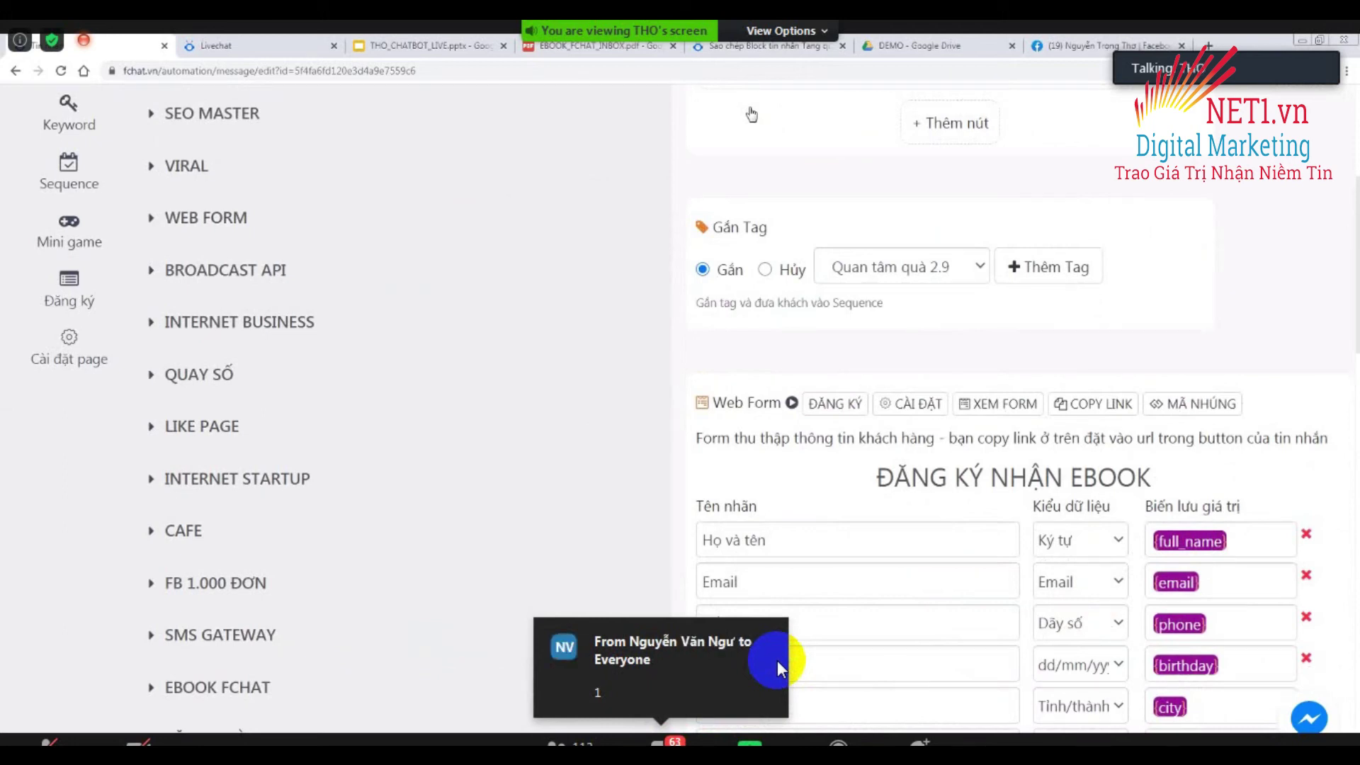
Send '1' in the Zoom meeting chat, then close the chat window.
{"action": "left_click", "coordinate": [652, 737]}
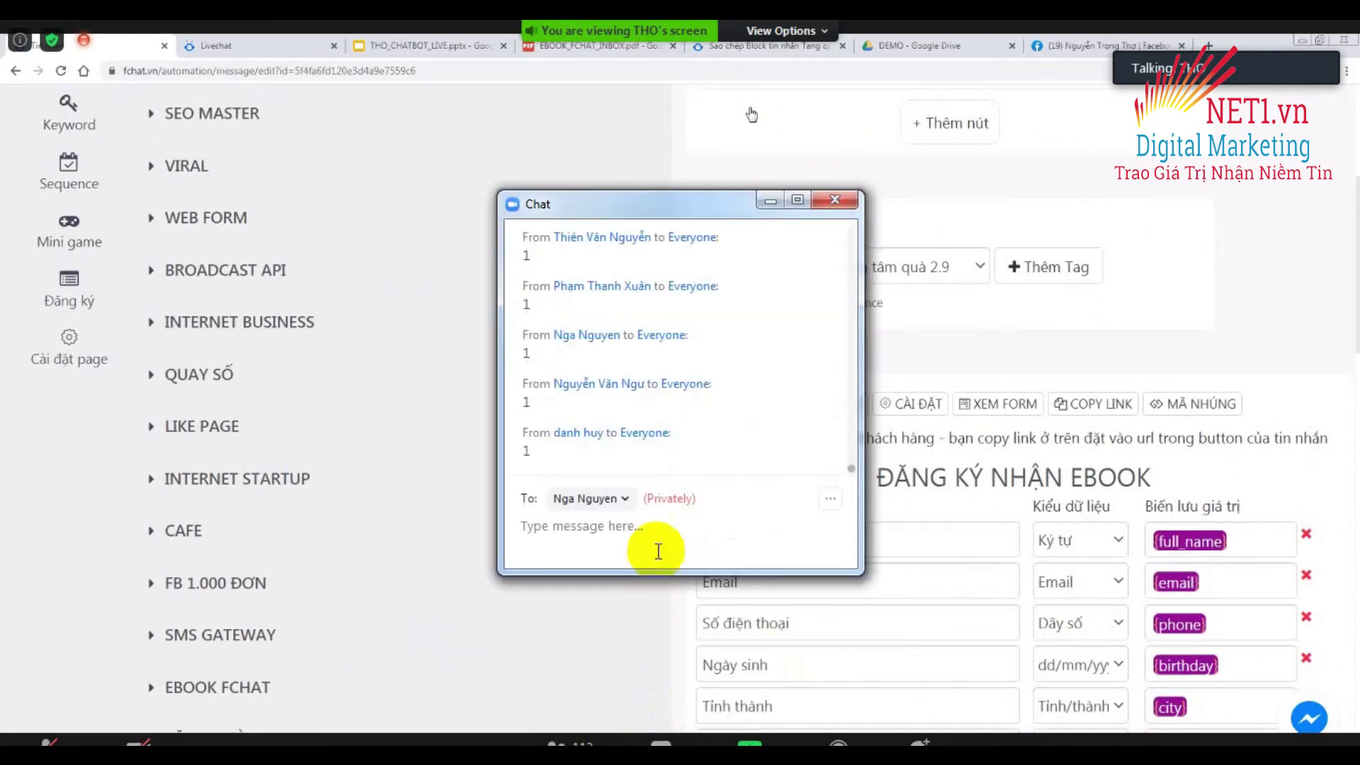
{"action": "type", "text": "1"}
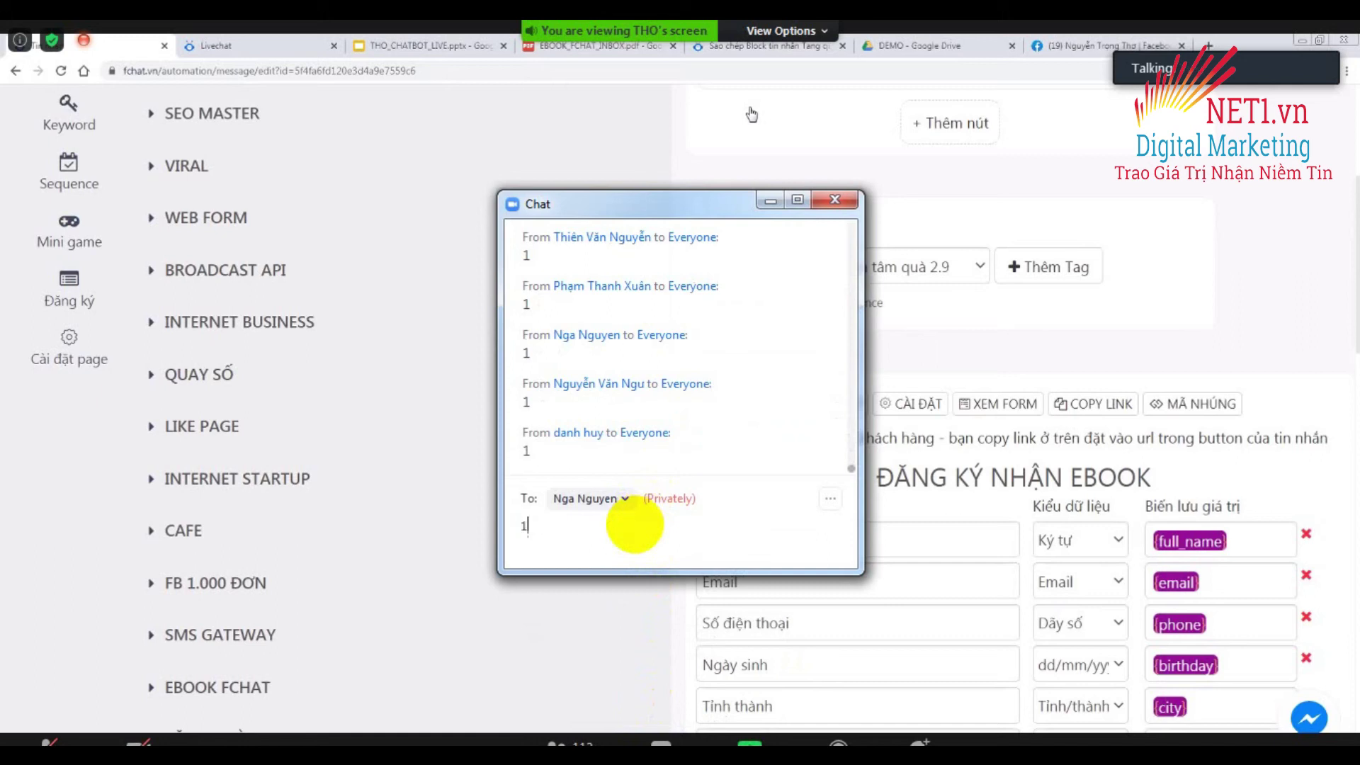
{"action": "key", "text": "Return"}
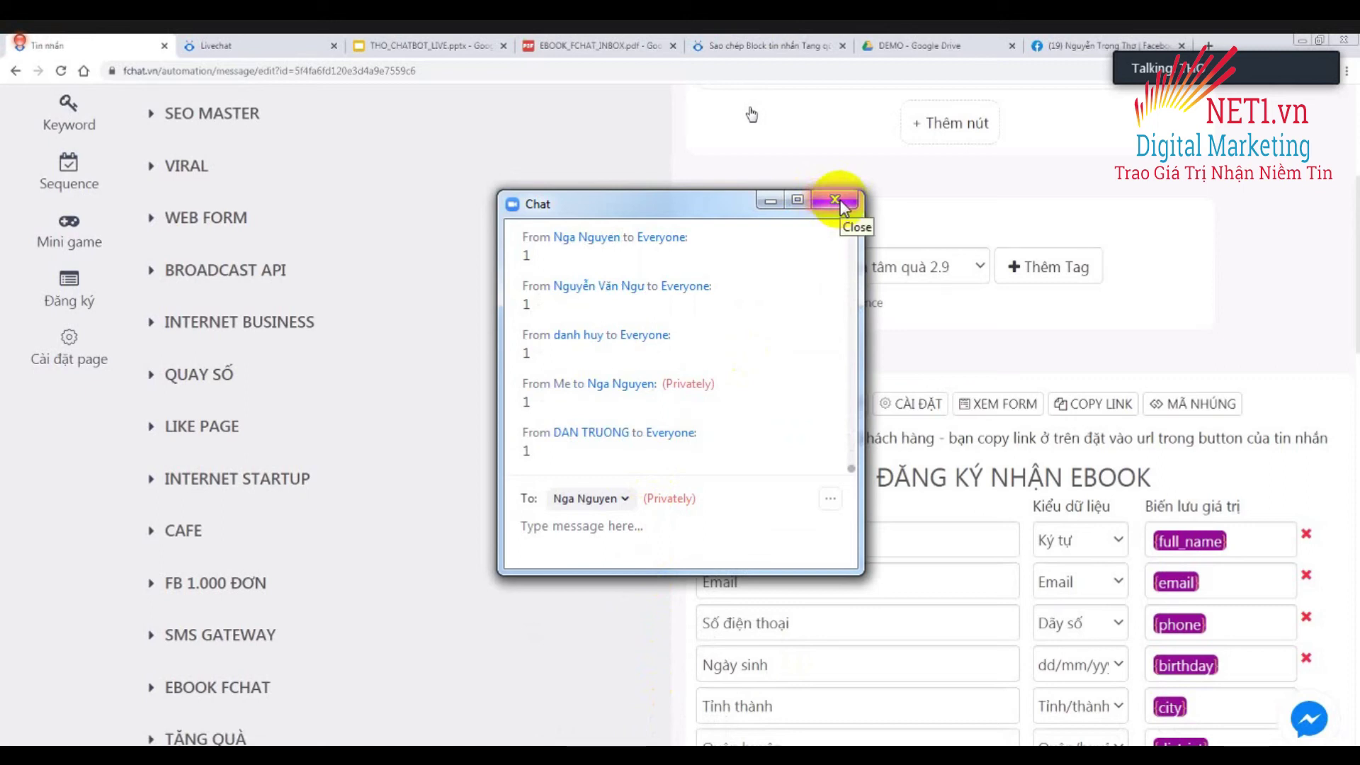
{"action": "left_click", "coordinate": [836, 200]}
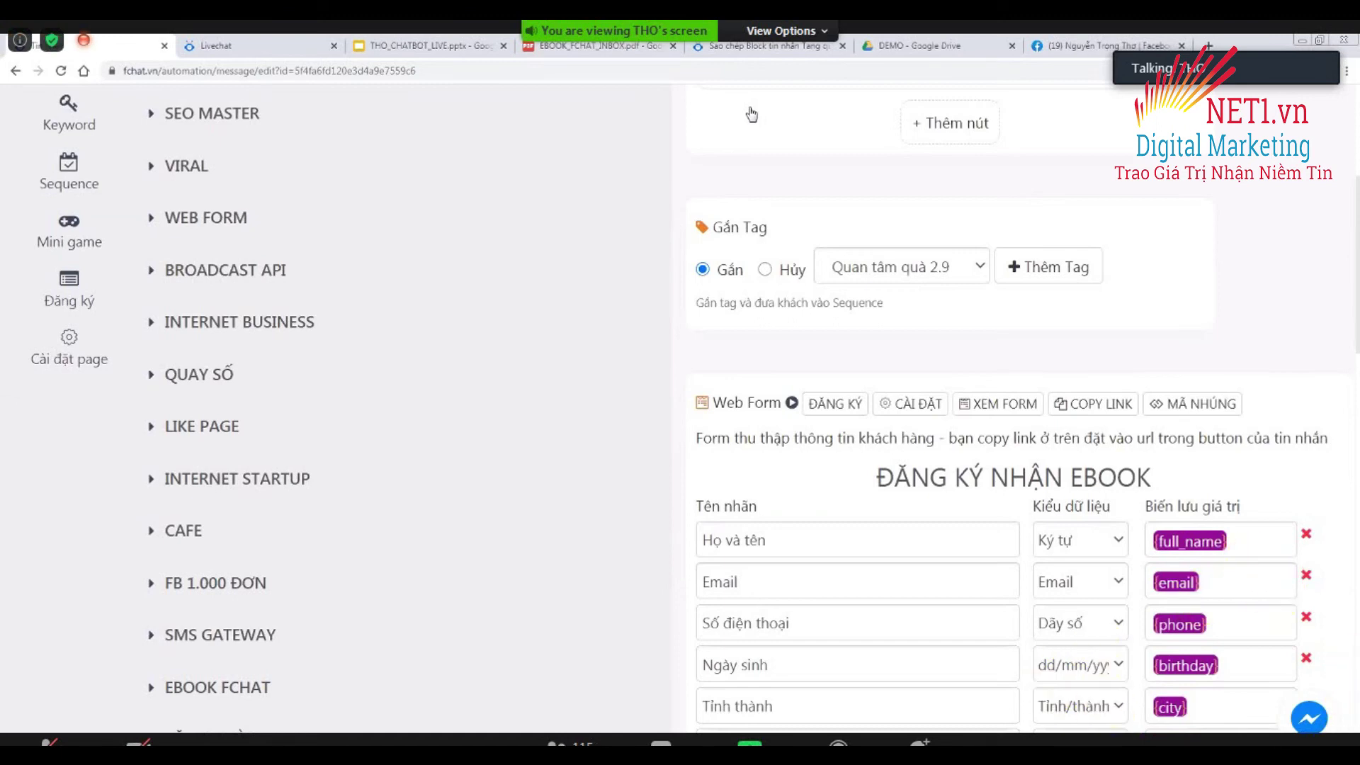
Go to keywordtool.io in Chrome and log in with the saved account credentials.
{"action": "key", "text": "super"}
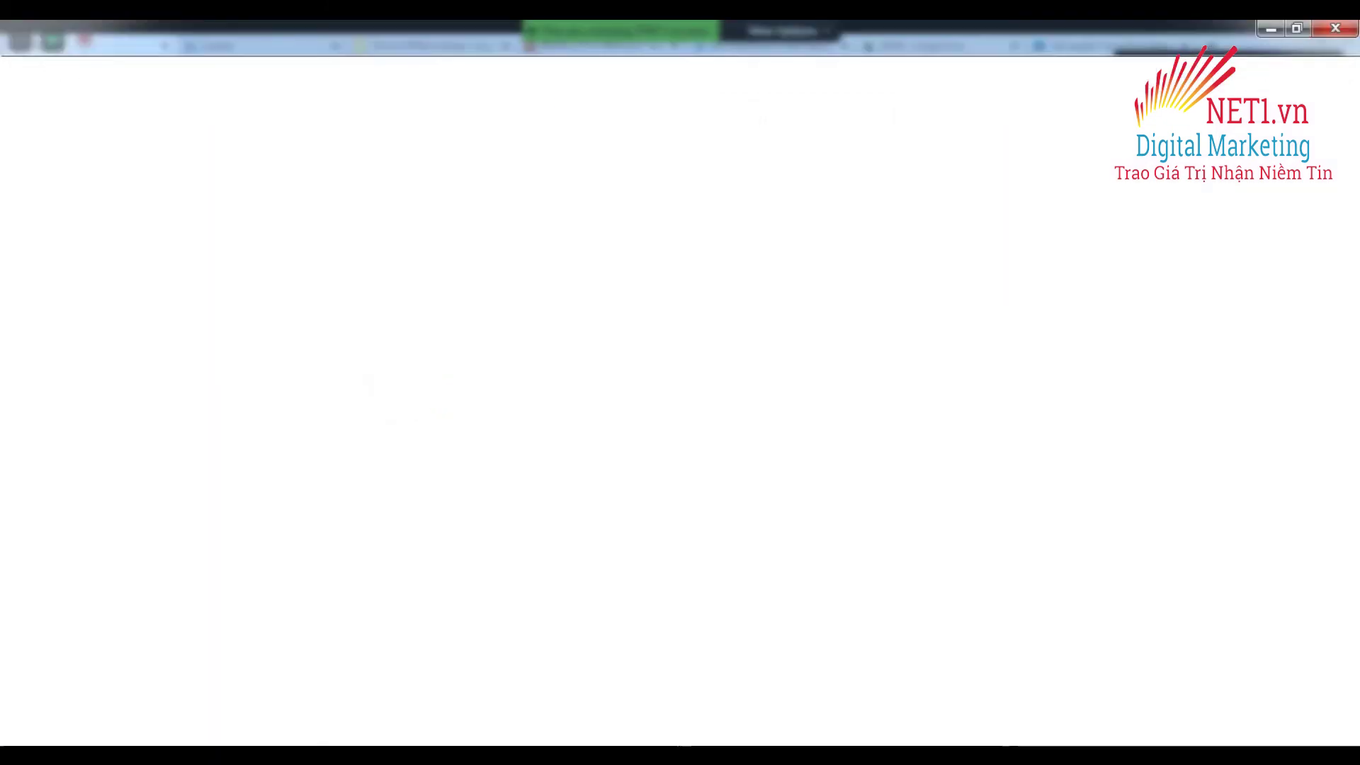
{"action": "left_click", "coordinate": [382, 73]}
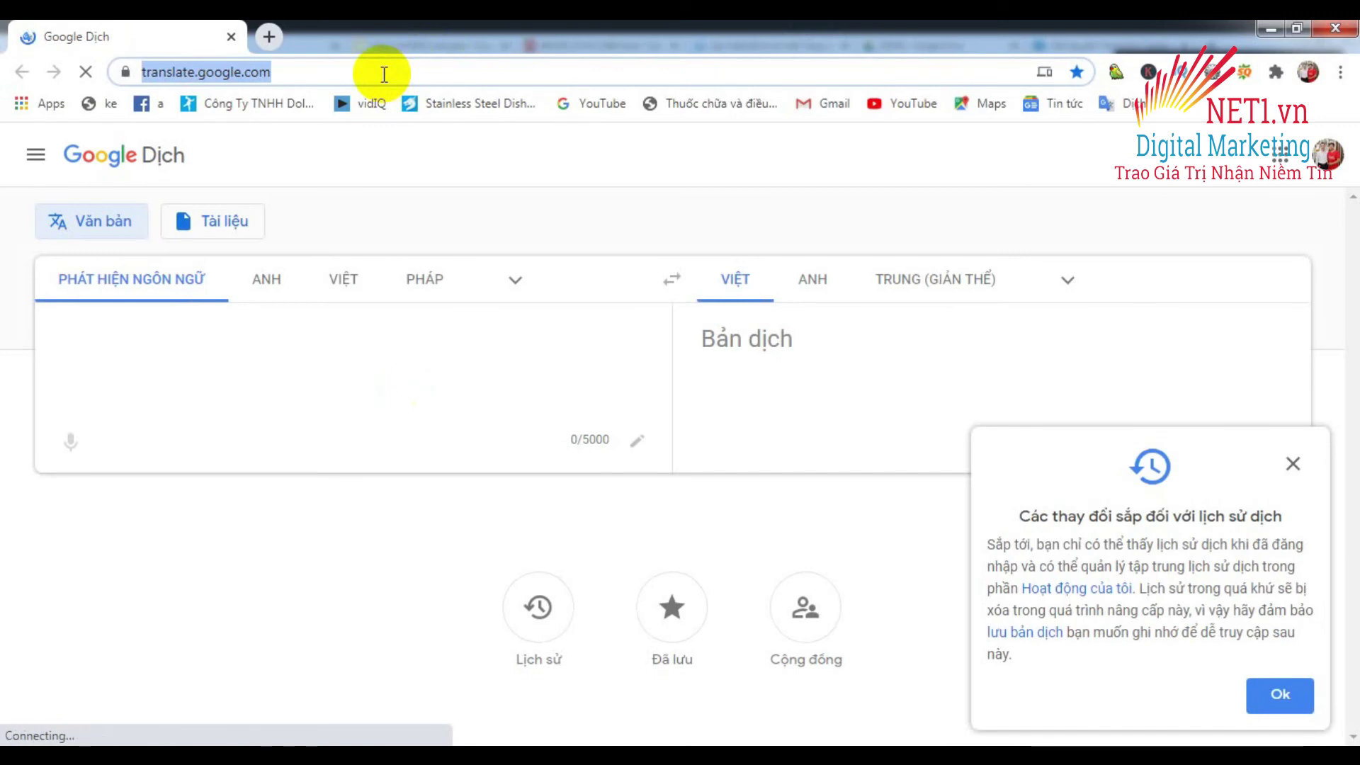
{"action": "type", "text": "k"}
{"action": "key", "text": "Return"}
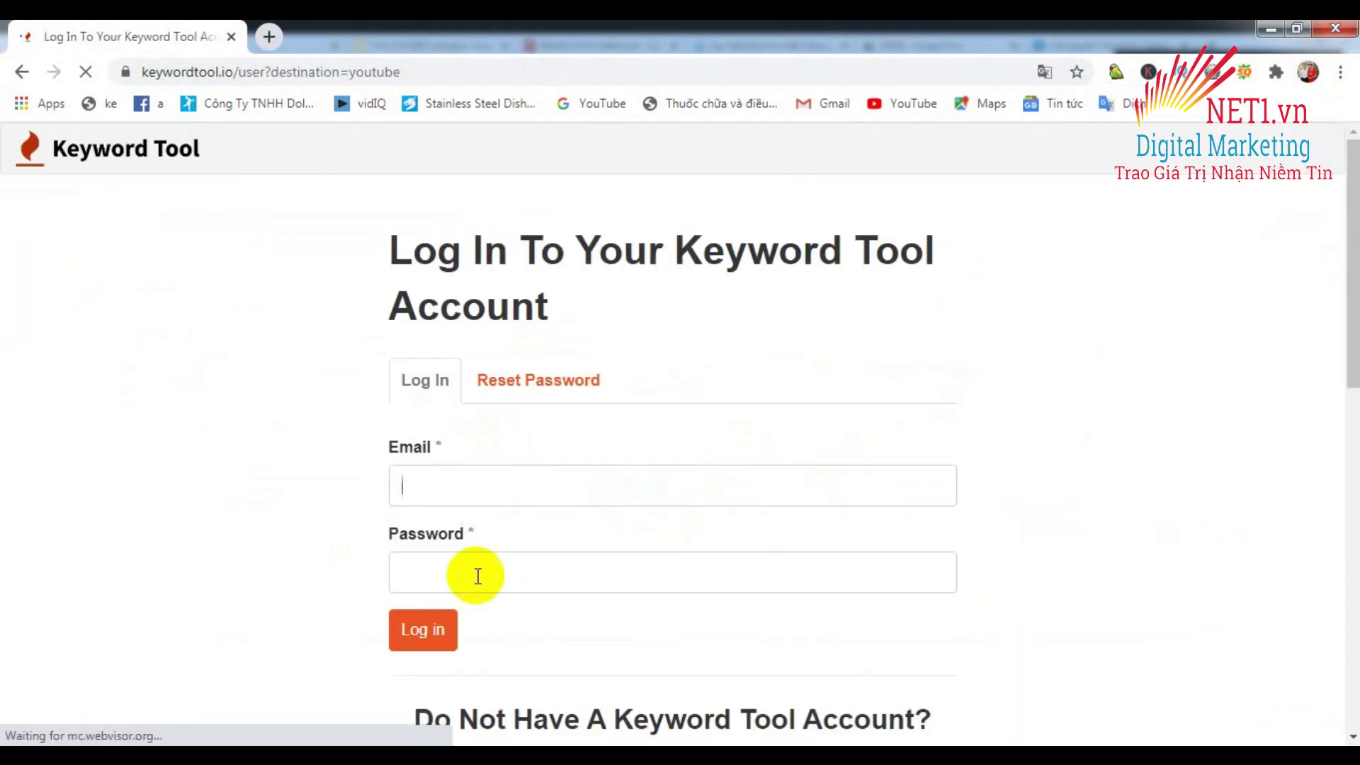
{"action": "left_click", "coordinate": [445, 638]}
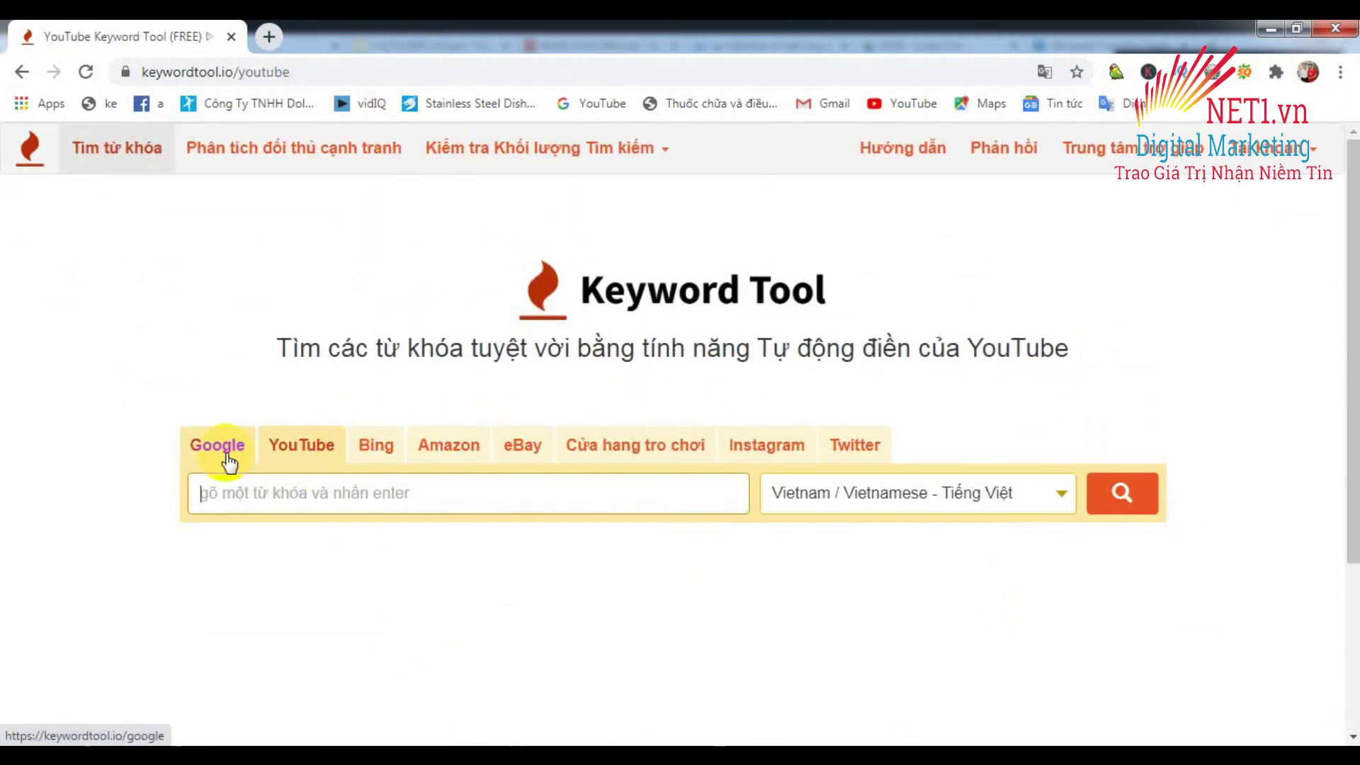
Search YouTube keywords for 'chatbox' in Vietnam and review the 116 suggestions with volumes and trends.
{"action": "left_click", "coordinate": [275, 497]}
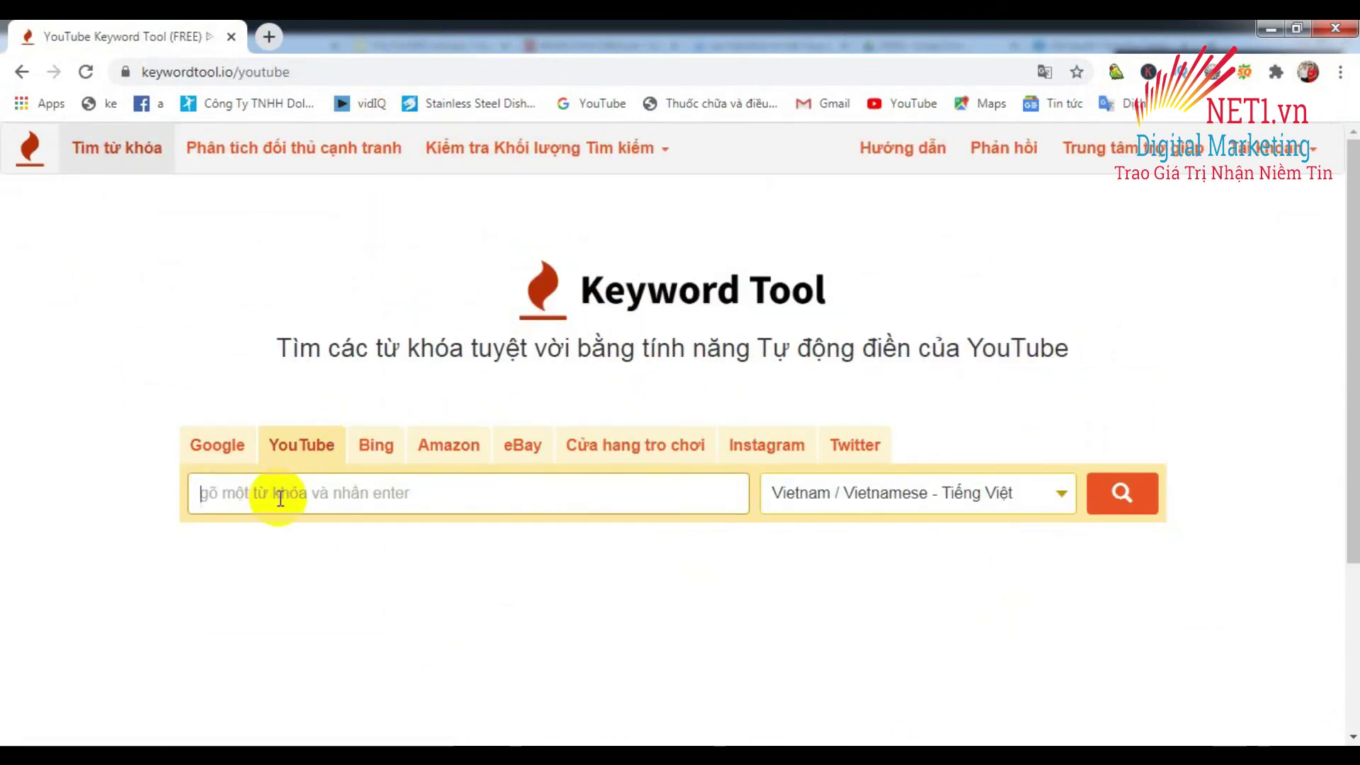
{"action": "type", "text": "chat"}
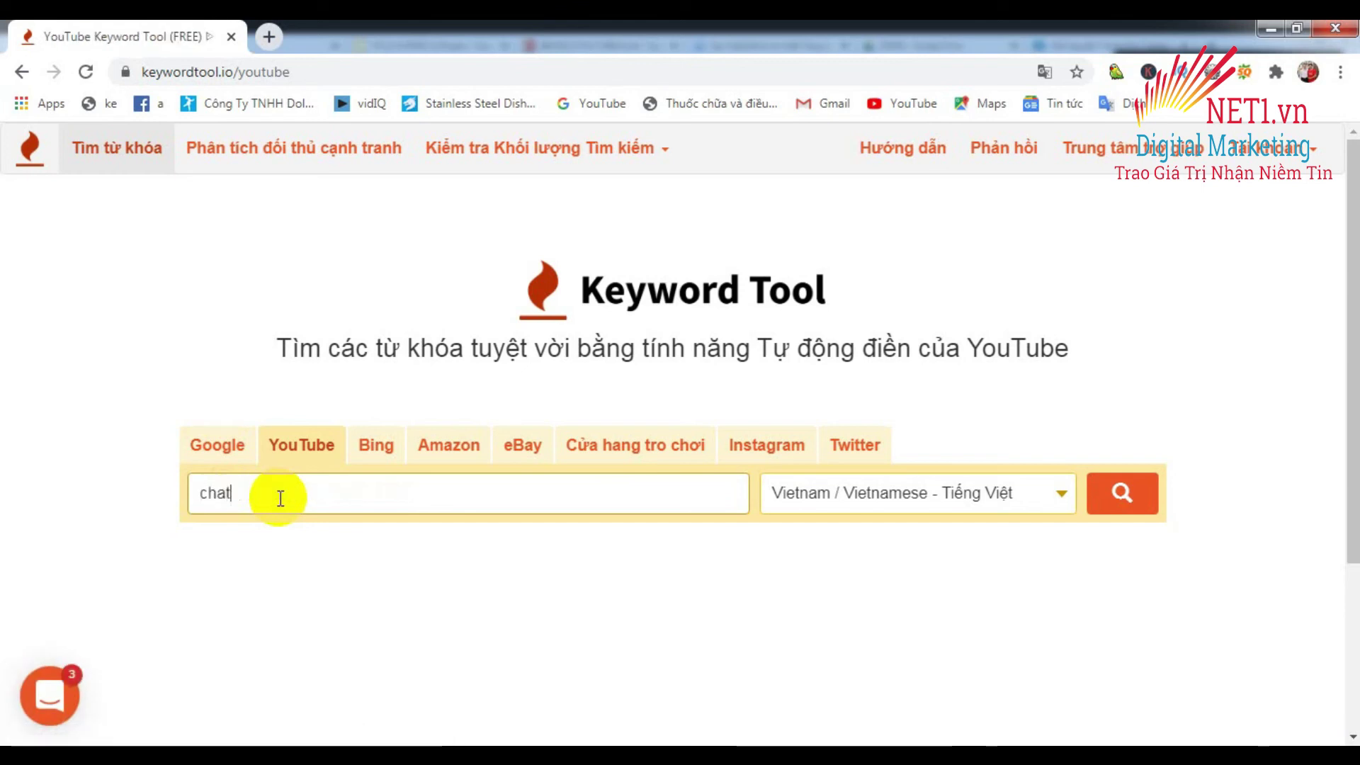
{"action": "type", "text": "b"}
{"action": "type", "text": "box"}
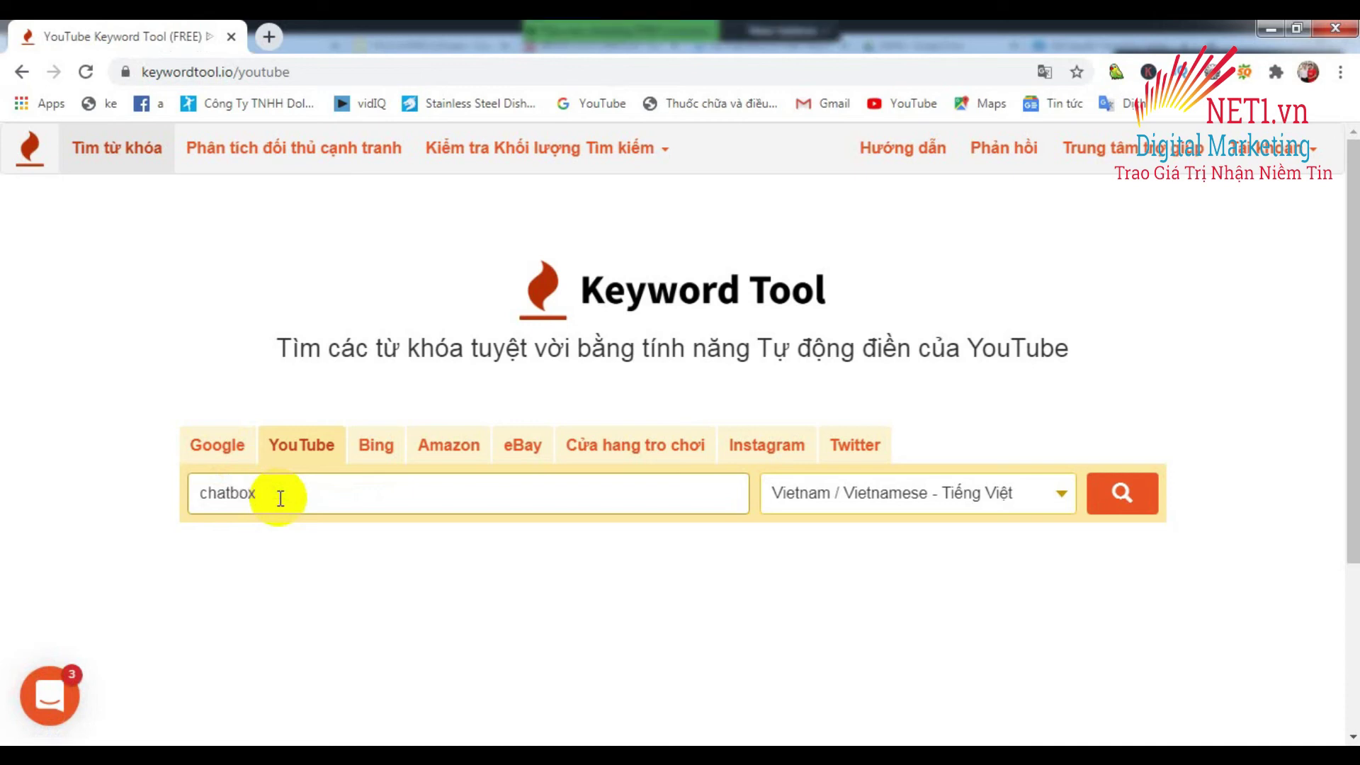
{"action": "left_click", "coordinate": [1126, 504]}
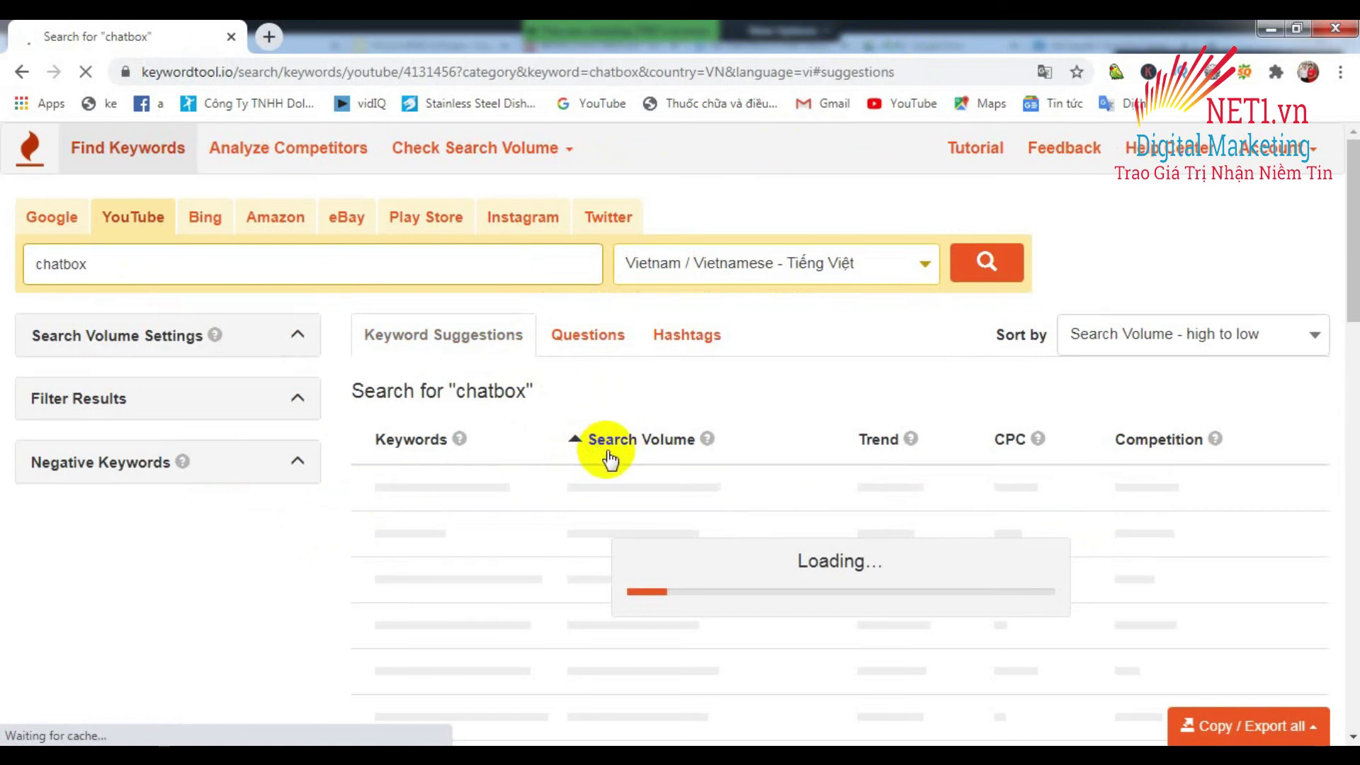
{"action": "scroll", "coordinate": [609, 467], "scroll_direction": "down", "scroll_amount": 1}
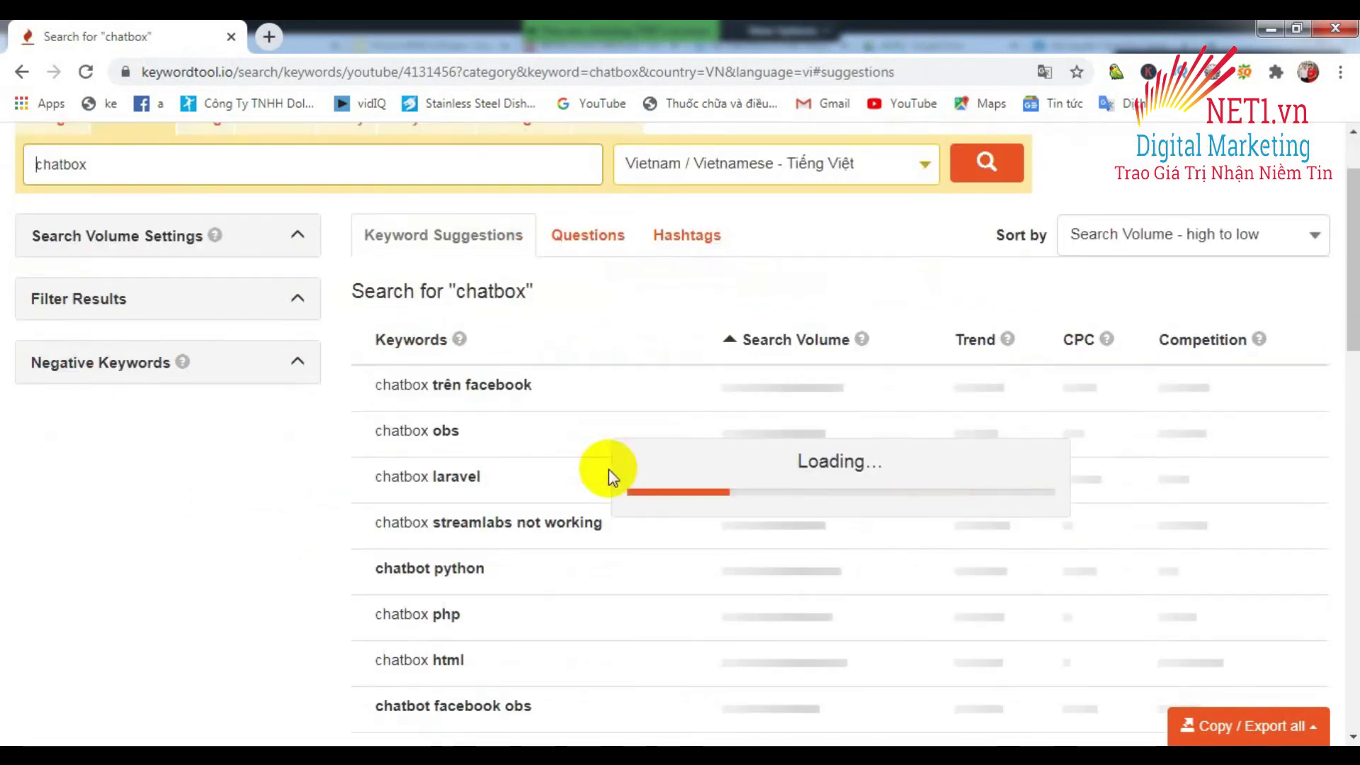
{"action": "scroll", "coordinate": [610, 469], "scroll_direction": "down", "scroll_amount": 1}
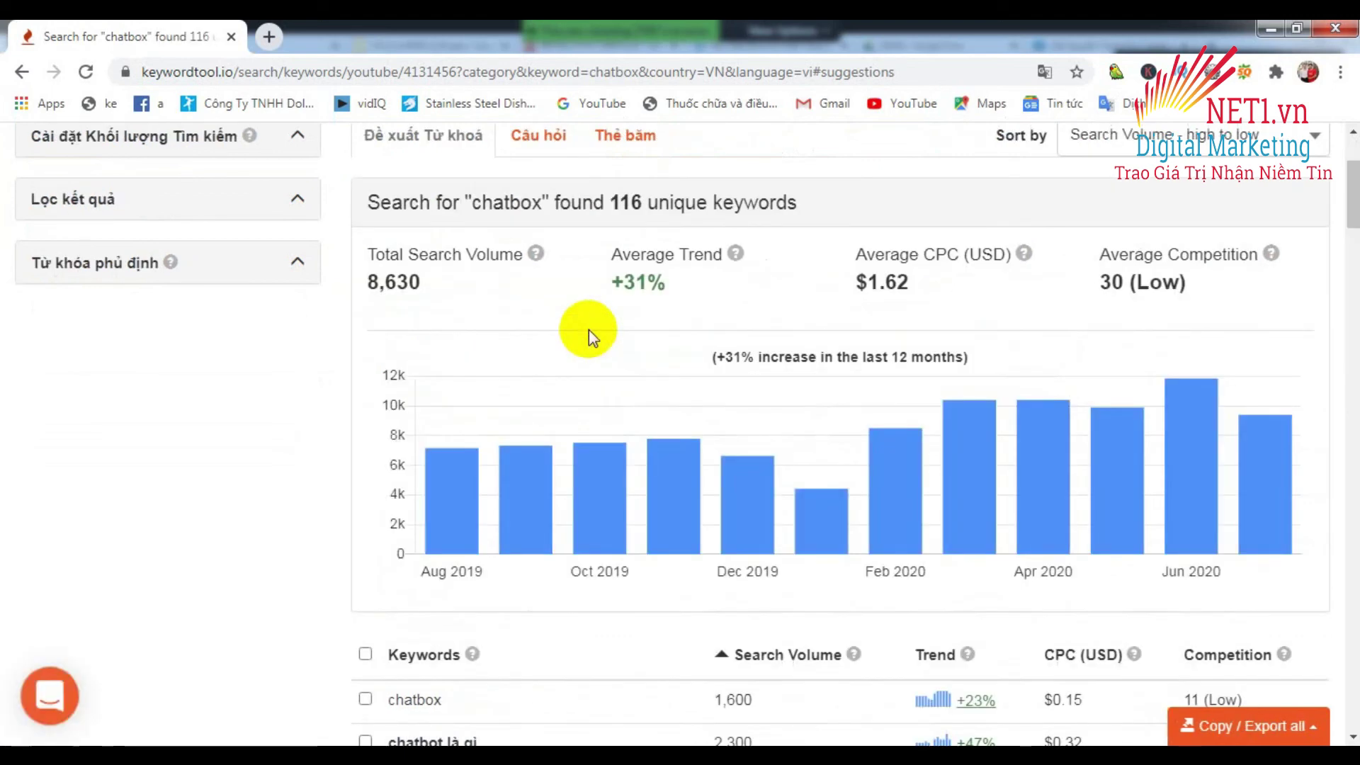
{"action": "scroll", "coordinate": [674, 328], "scroll_direction": "down", "scroll_amount": 1}
{"action": "scroll", "coordinate": [674, 329], "scroll_direction": "down", "scroll_amount": 2}
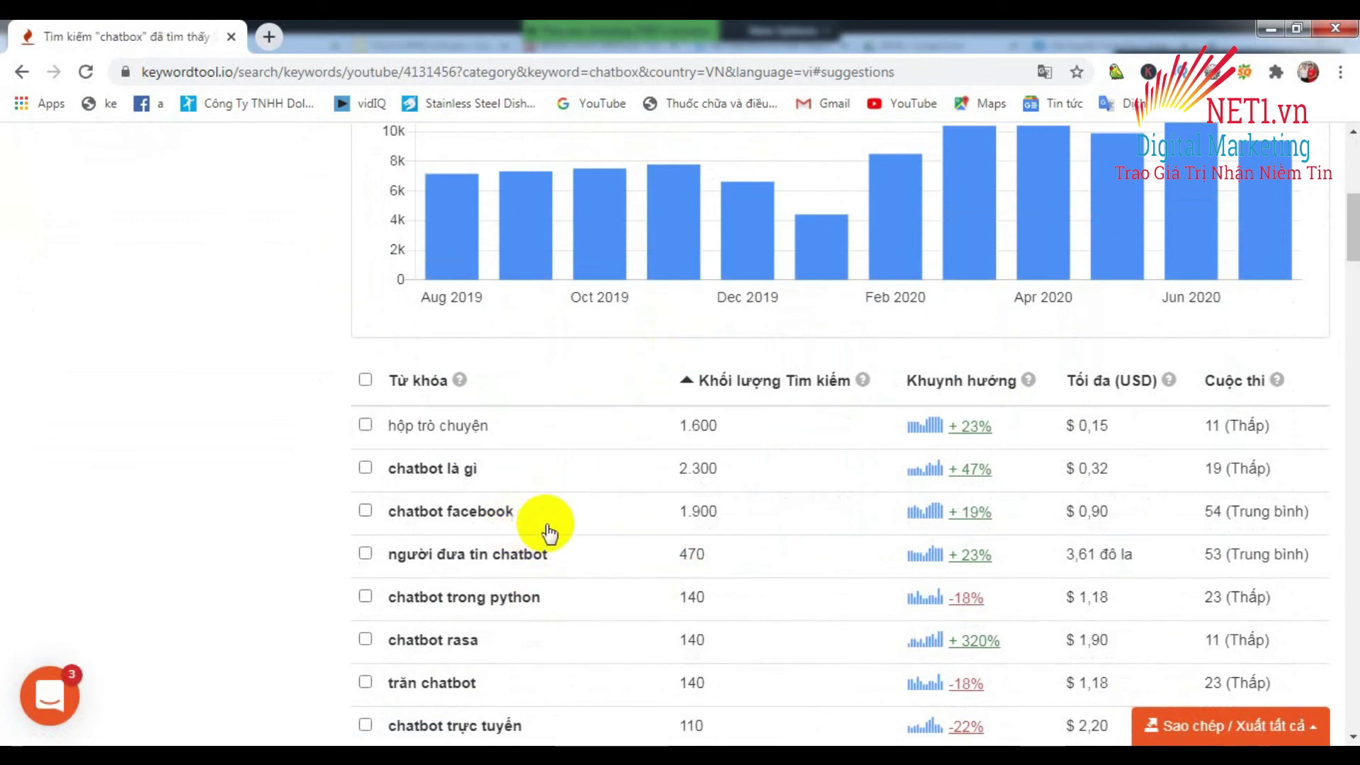
{"action": "scroll", "coordinate": [642, 465], "scroll_direction": "down", "scroll_amount": 1}
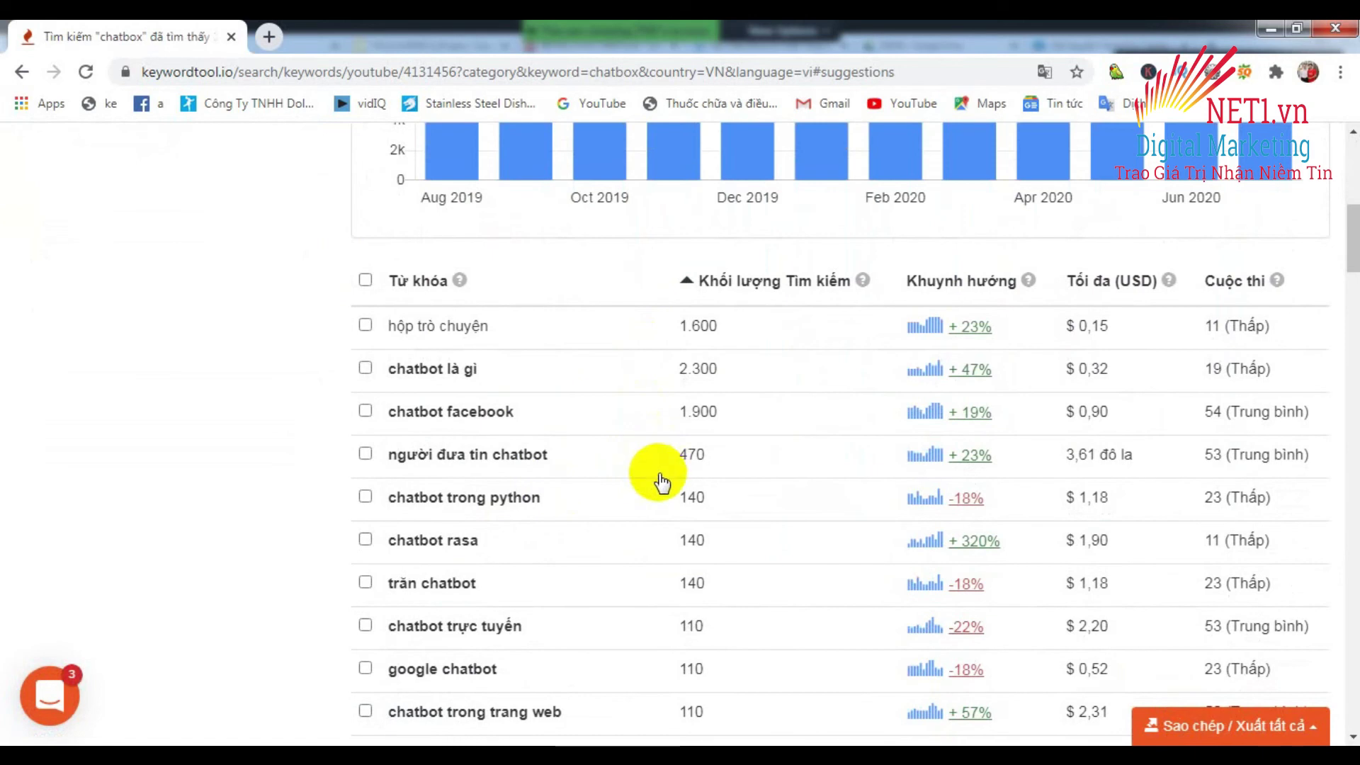
{"action": "scroll", "coordinate": [659, 484], "scroll_direction": "down", "scroll_amount": 1}
{"action": "scroll", "coordinate": [666, 496], "scroll_direction": "down", "scroll_amount": 1}
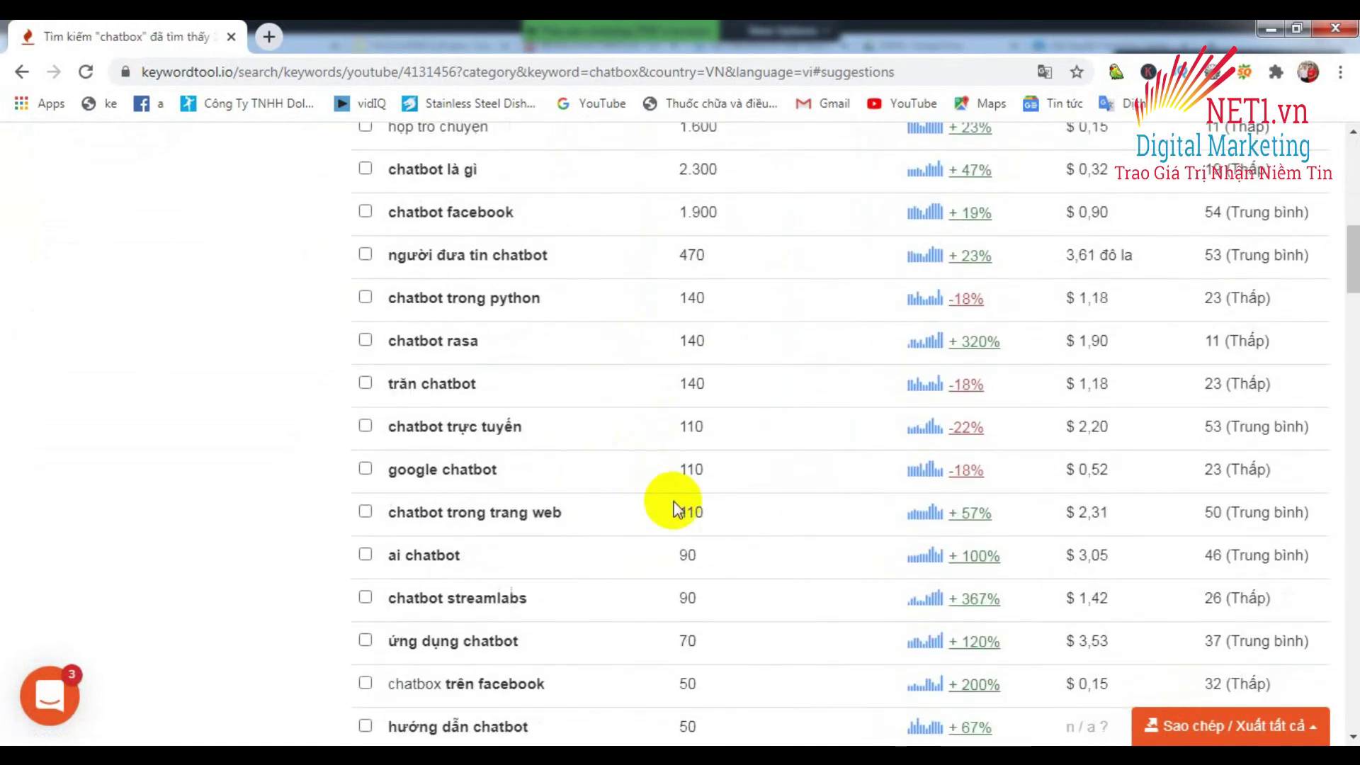
{"action": "scroll", "coordinate": [701, 497], "scroll_direction": "down", "scroll_amount": 2}
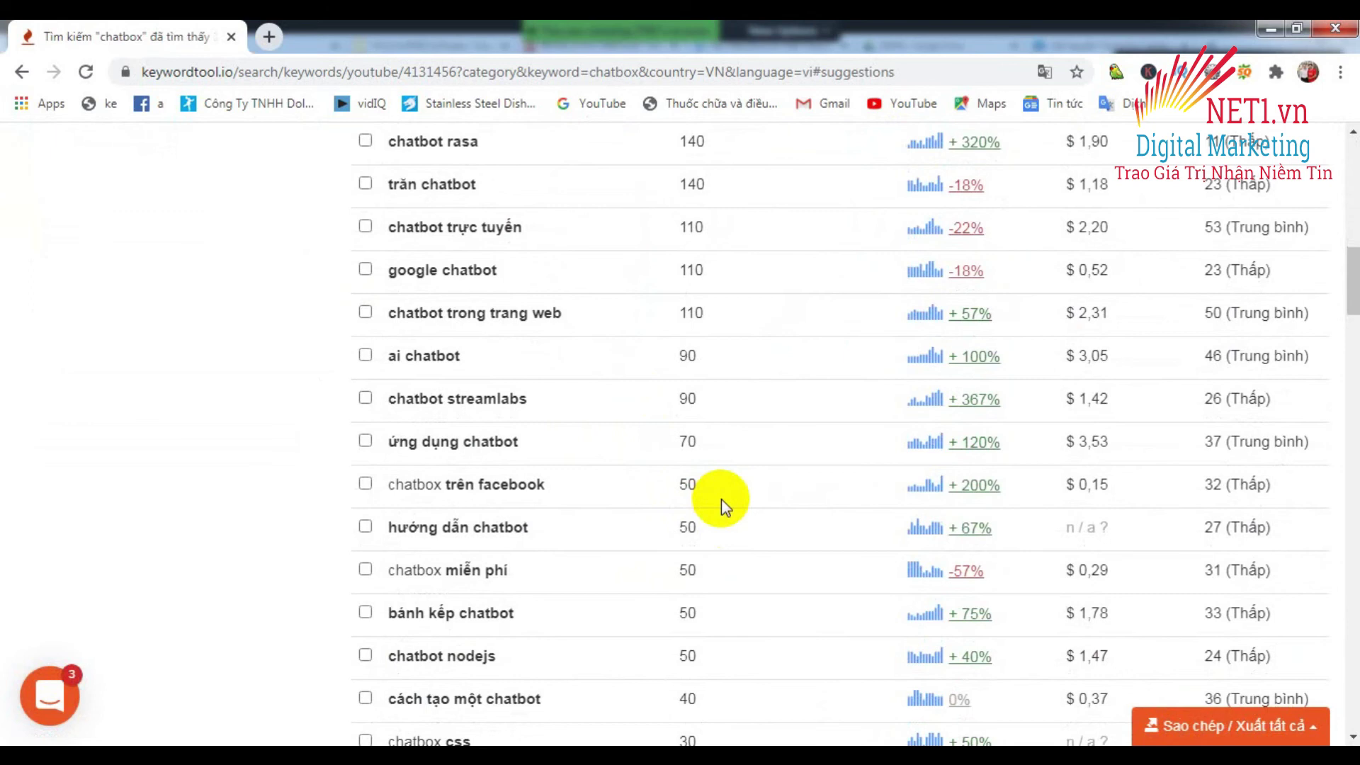
{"action": "scroll", "coordinate": [722, 501], "scroll_direction": "down", "scroll_amount": 1}
{"action": "scroll", "coordinate": [721, 501], "scroll_direction": "down", "scroll_amount": 2}
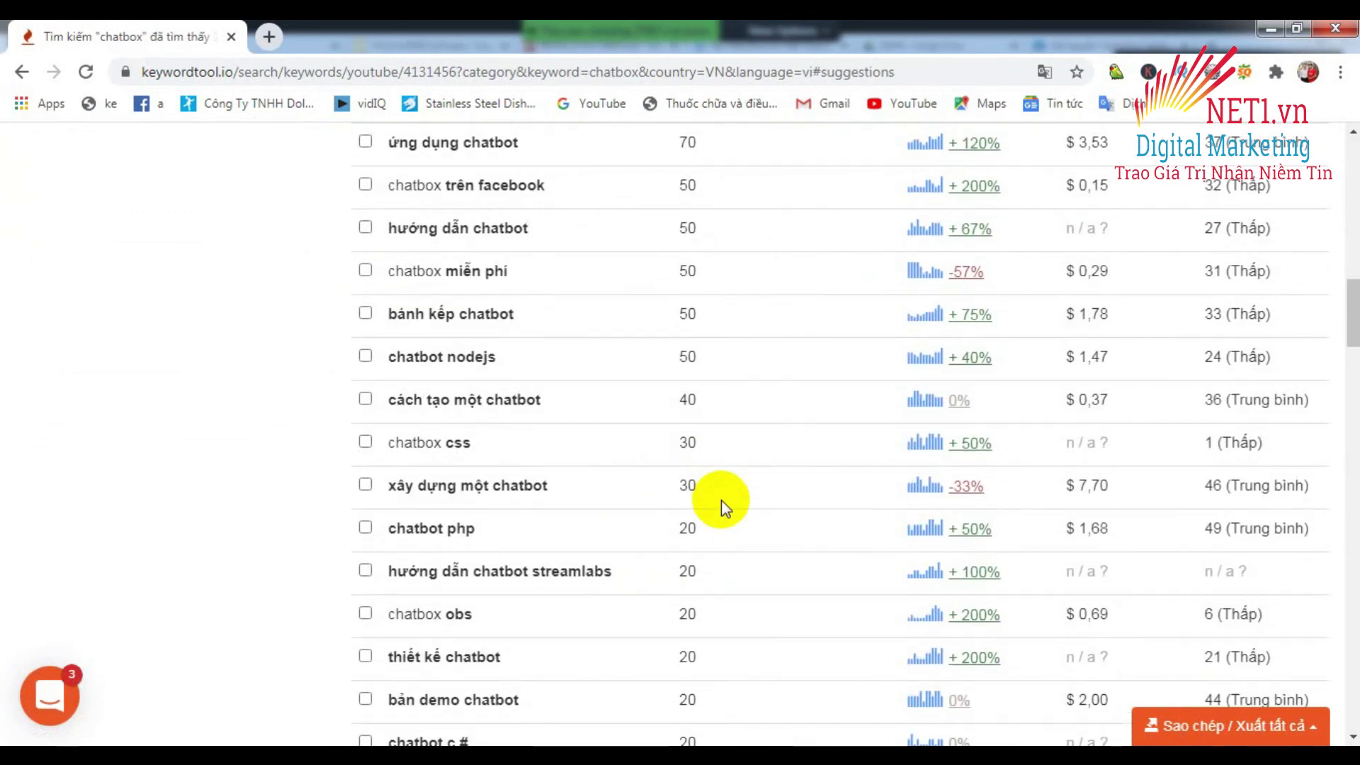
{"action": "scroll", "coordinate": [721, 500], "scroll_direction": "down", "scroll_amount": 1}
{"action": "scroll", "coordinate": [729, 497], "scroll_direction": "up", "scroll_amount": 8}
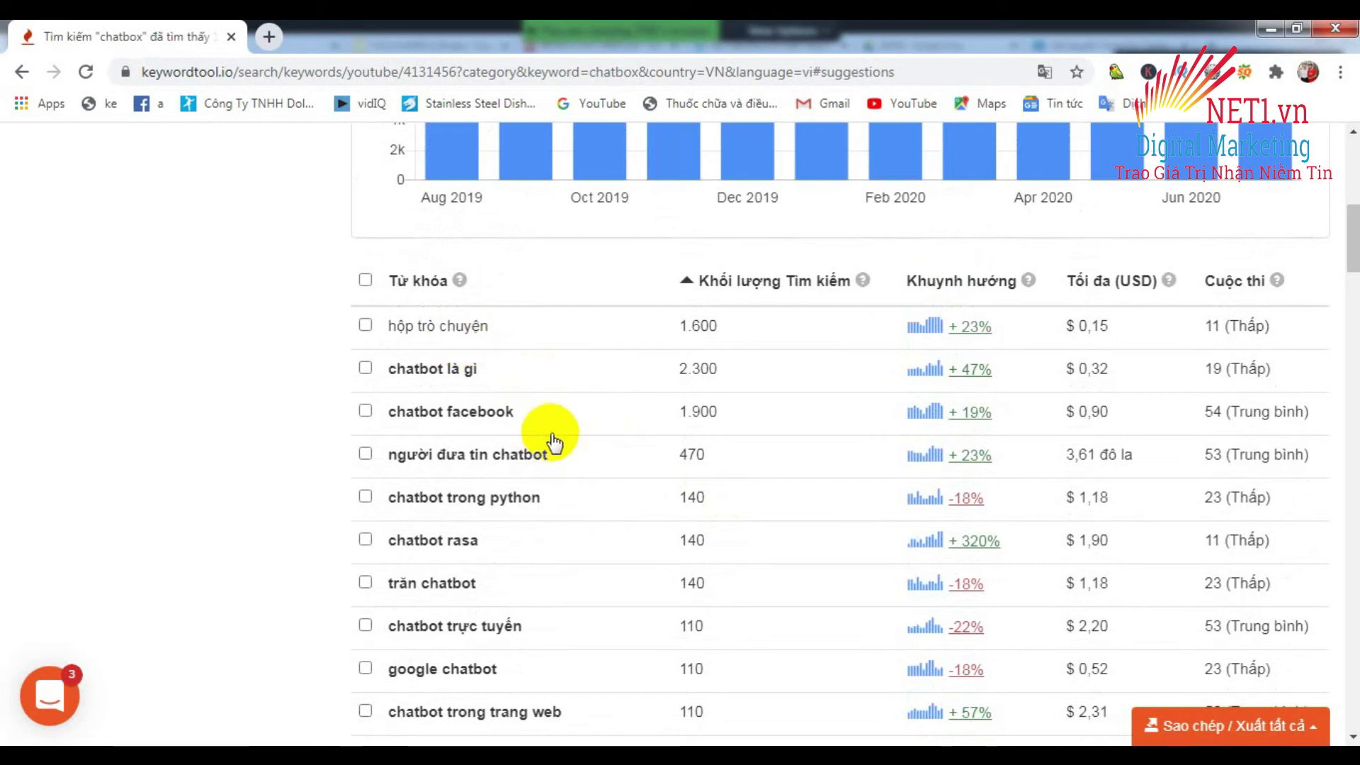
{"action": "scroll", "coordinate": [536, 459], "scroll_direction": "down", "scroll_amount": 2}
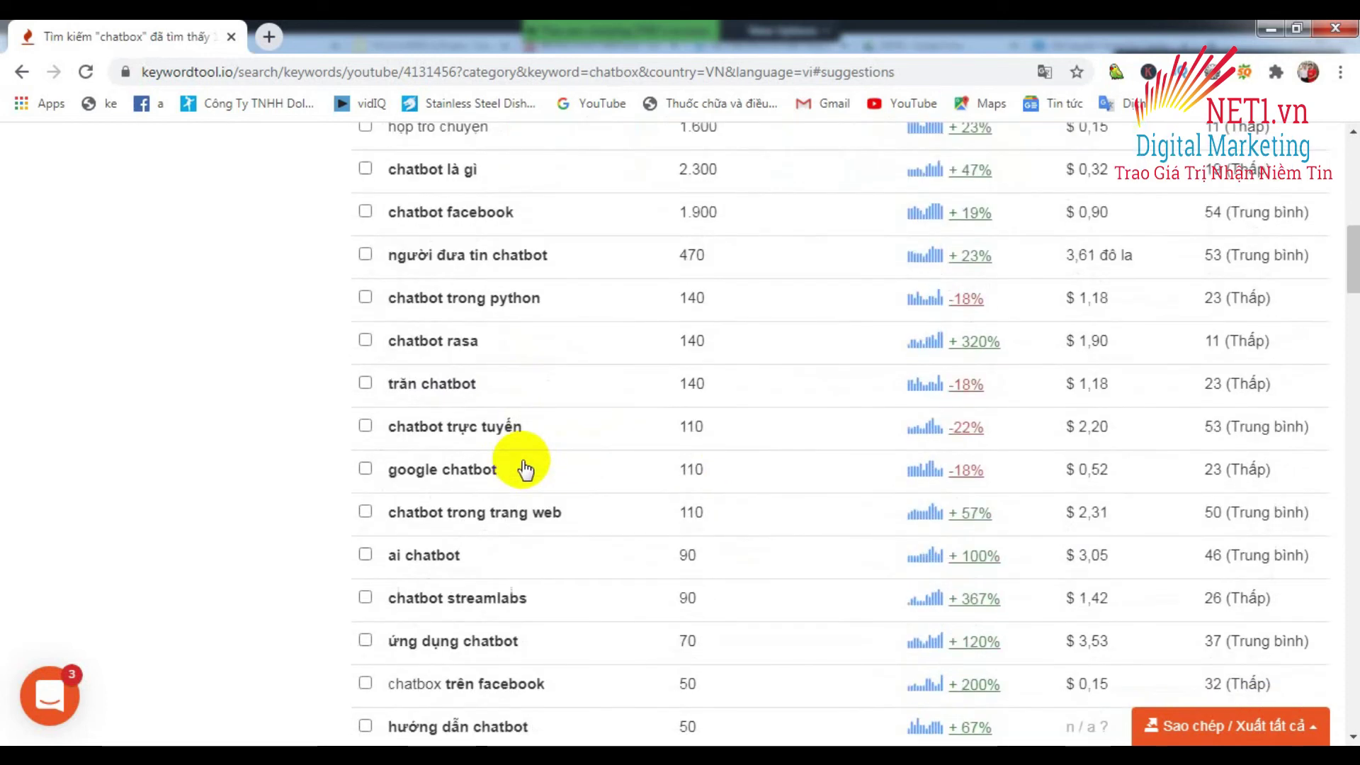
{"action": "scroll", "coordinate": [532, 460], "scroll_direction": "down", "scroll_amount": 1}
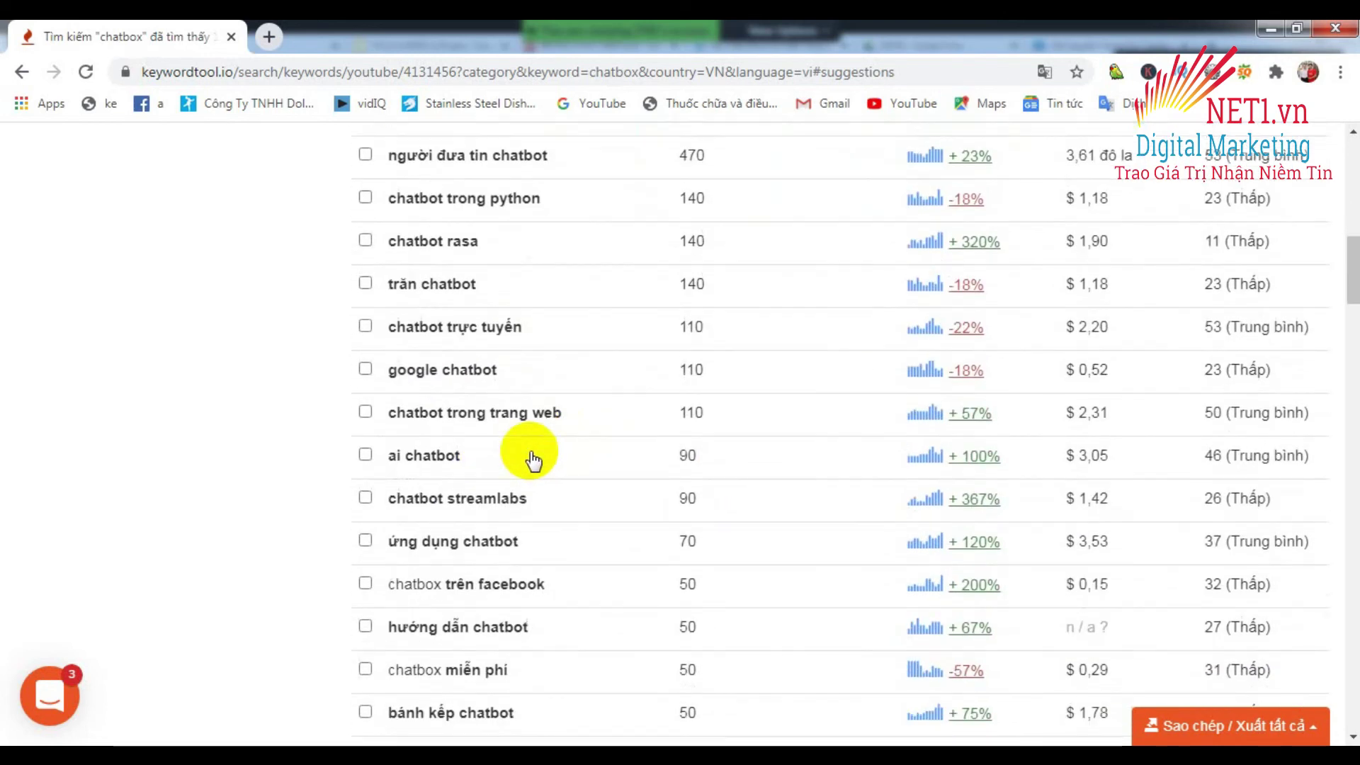
{"action": "scroll", "coordinate": [533, 461], "scroll_direction": "down", "scroll_amount": 1}
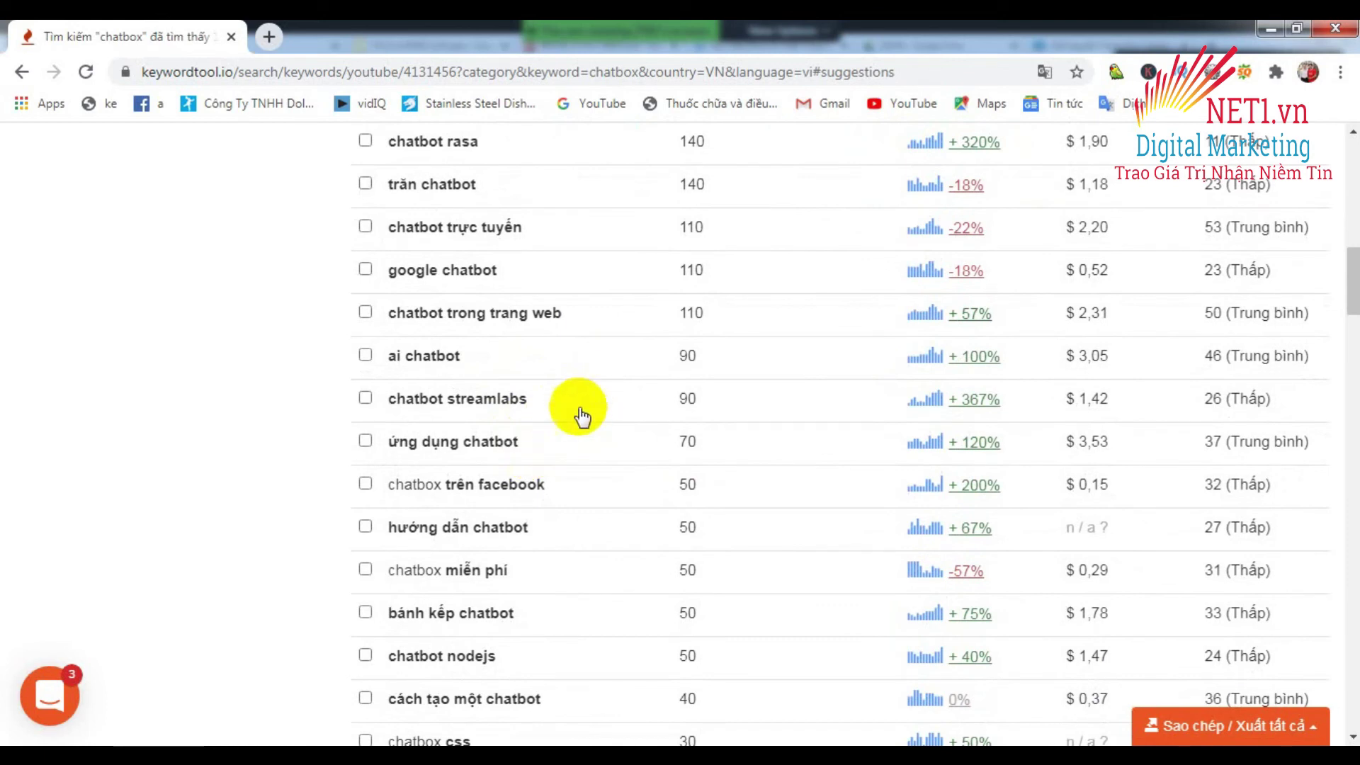
{"action": "scroll", "coordinate": [704, 304], "scroll_direction": "up", "scroll_amount": 5}
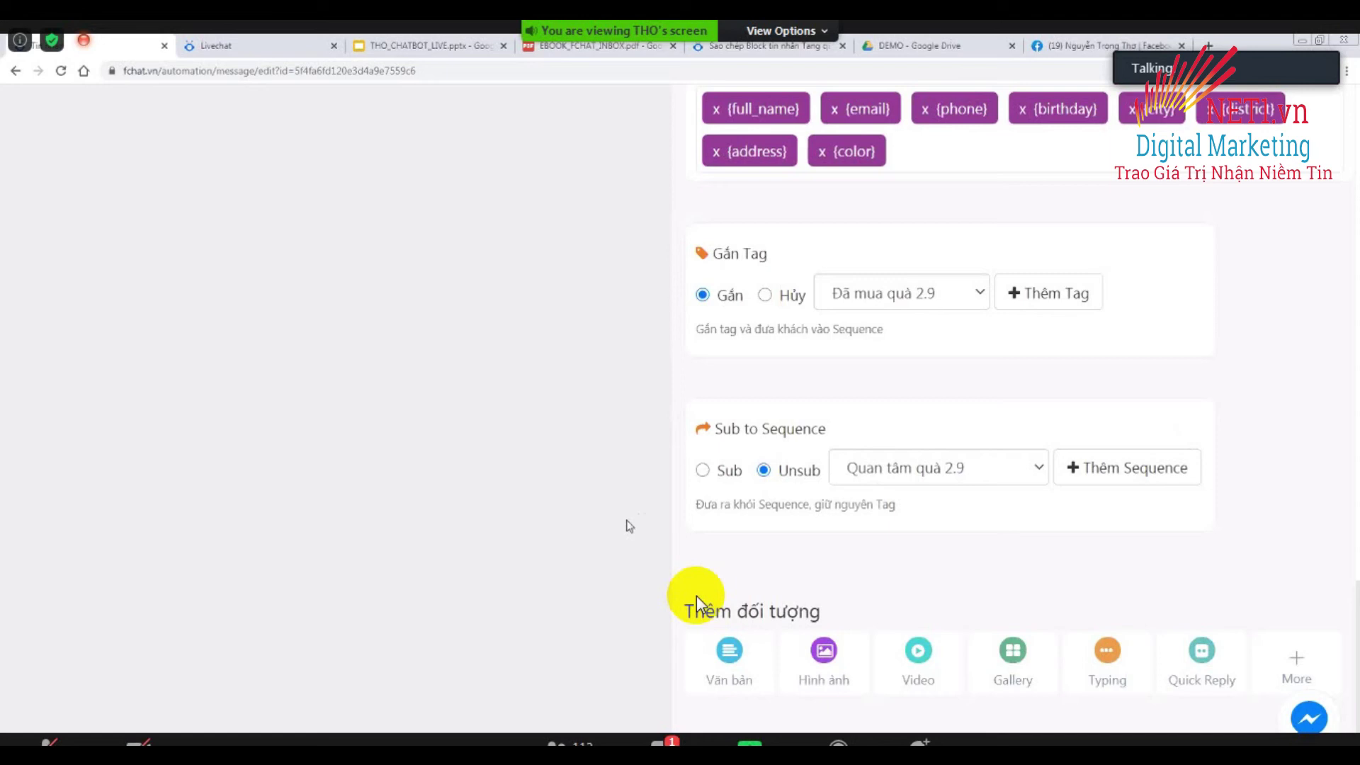
Review the Tang qua 2.9 - Webform block's form, tags and messages, then switch to THO_CHATBOT_LIVE.pptx.
{"action": "scroll", "coordinate": [696, 597], "scroll_direction": "up", "scroll_amount": 8}
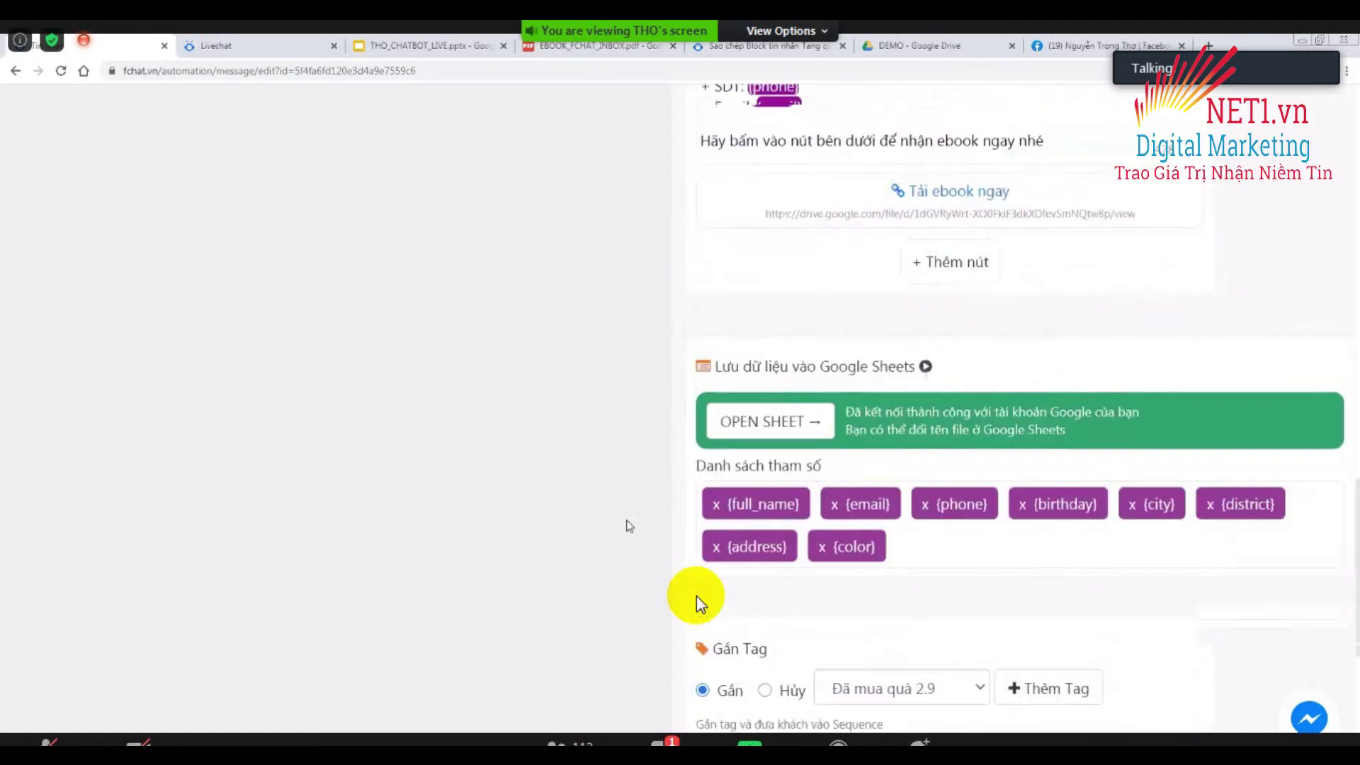
{"action": "scroll", "coordinate": [697, 596], "scroll_direction": "up", "scroll_amount": 7}
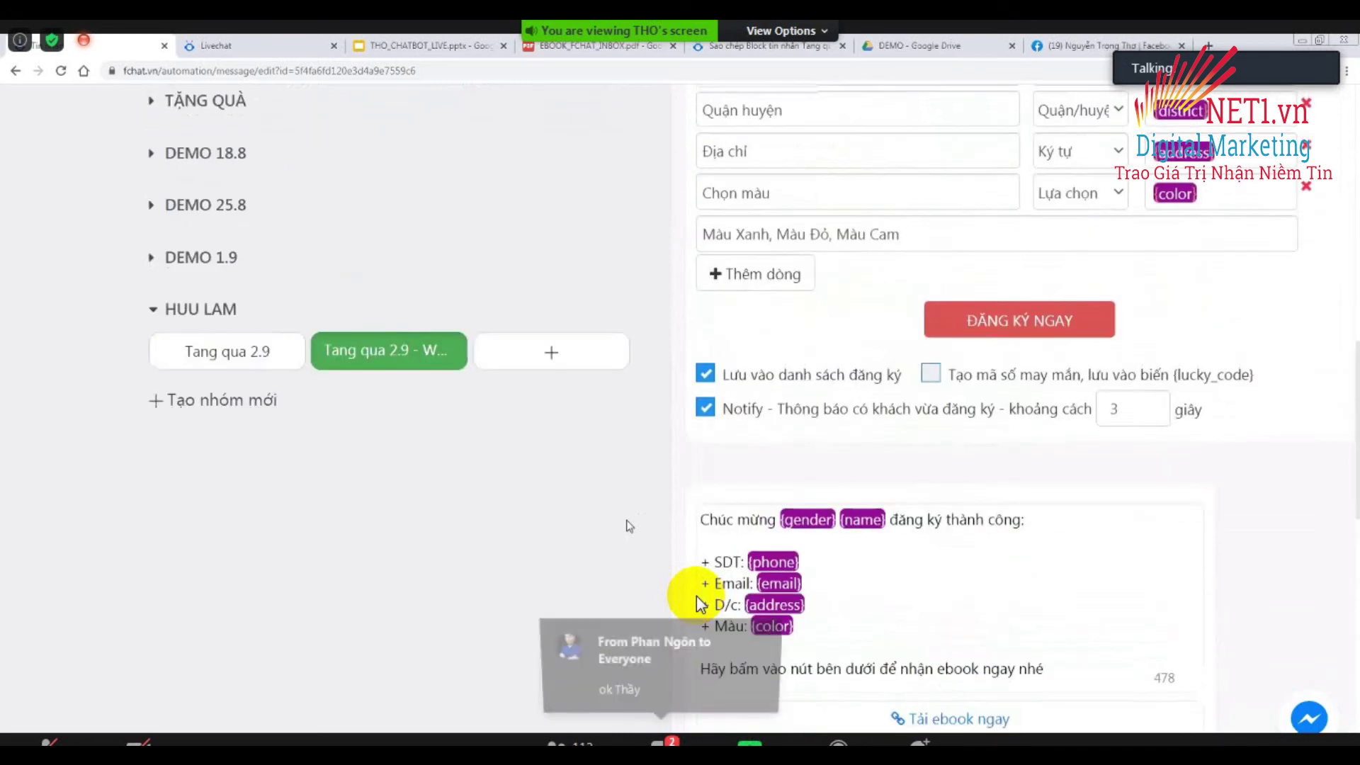
{"action": "scroll", "coordinate": [697, 598], "scroll_direction": "up", "scroll_amount": 2}
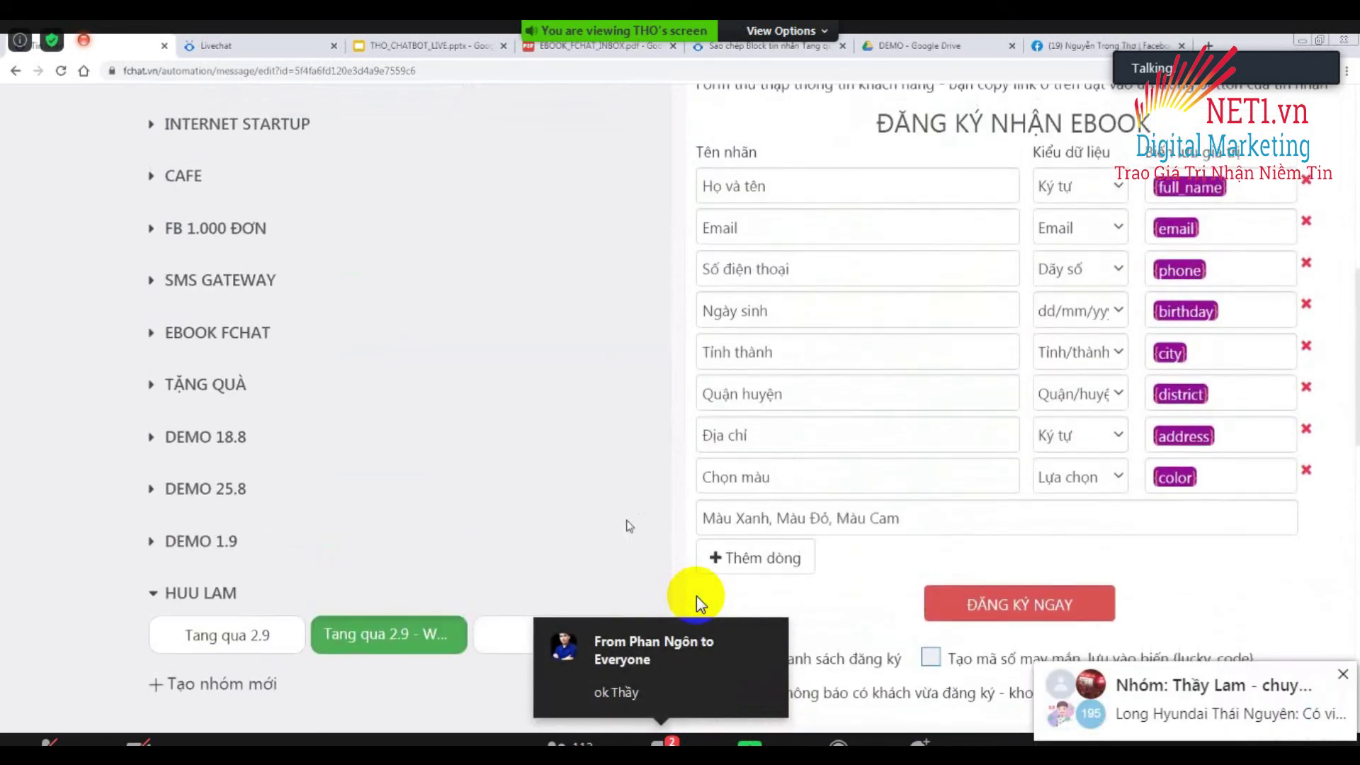
{"action": "scroll", "coordinate": [695, 596], "scroll_direction": "up", "scroll_amount": 3}
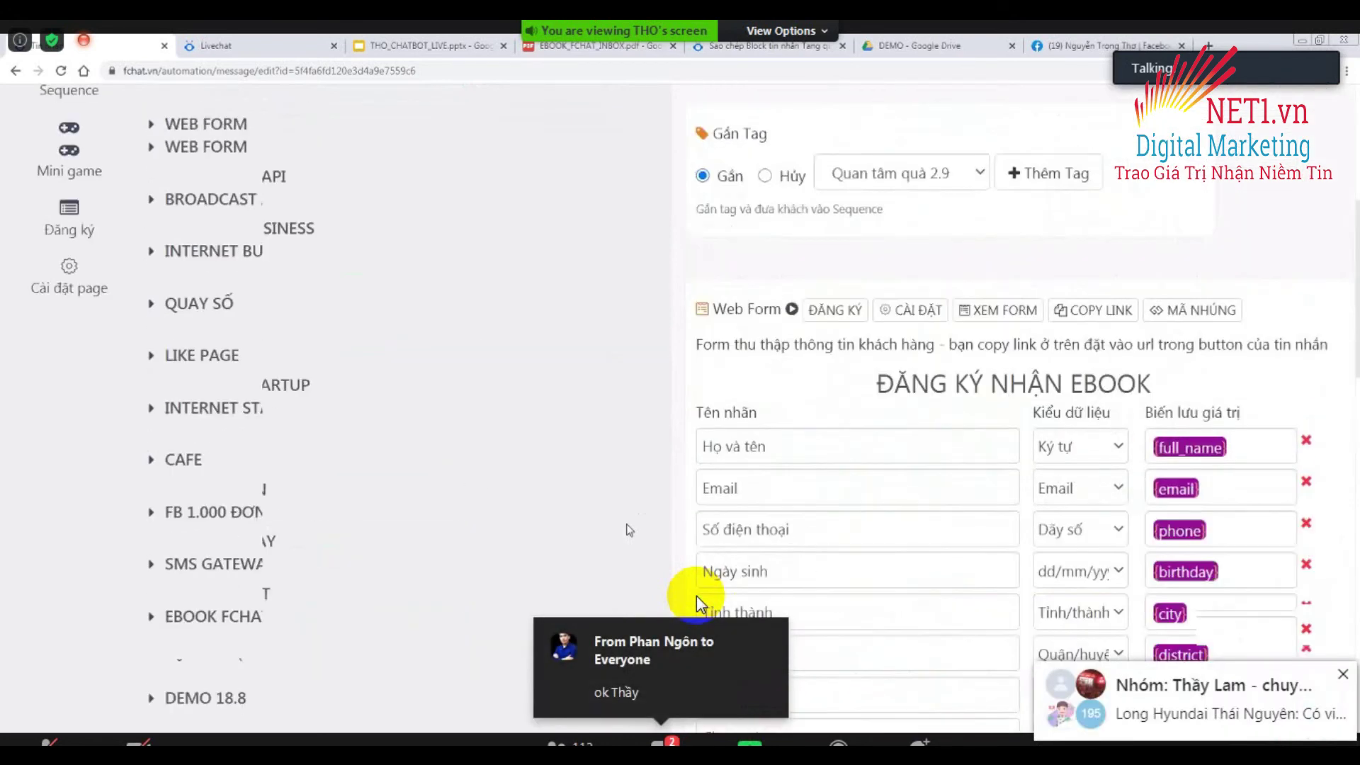
{"action": "scroll", "coordinate": [698, 604], "scroll_direction": "up", "scroll_amount": 1}
{"action": "scroll", "coordinate": [700, 604], "scroll_direction": "up", "scroll_amount": 2}
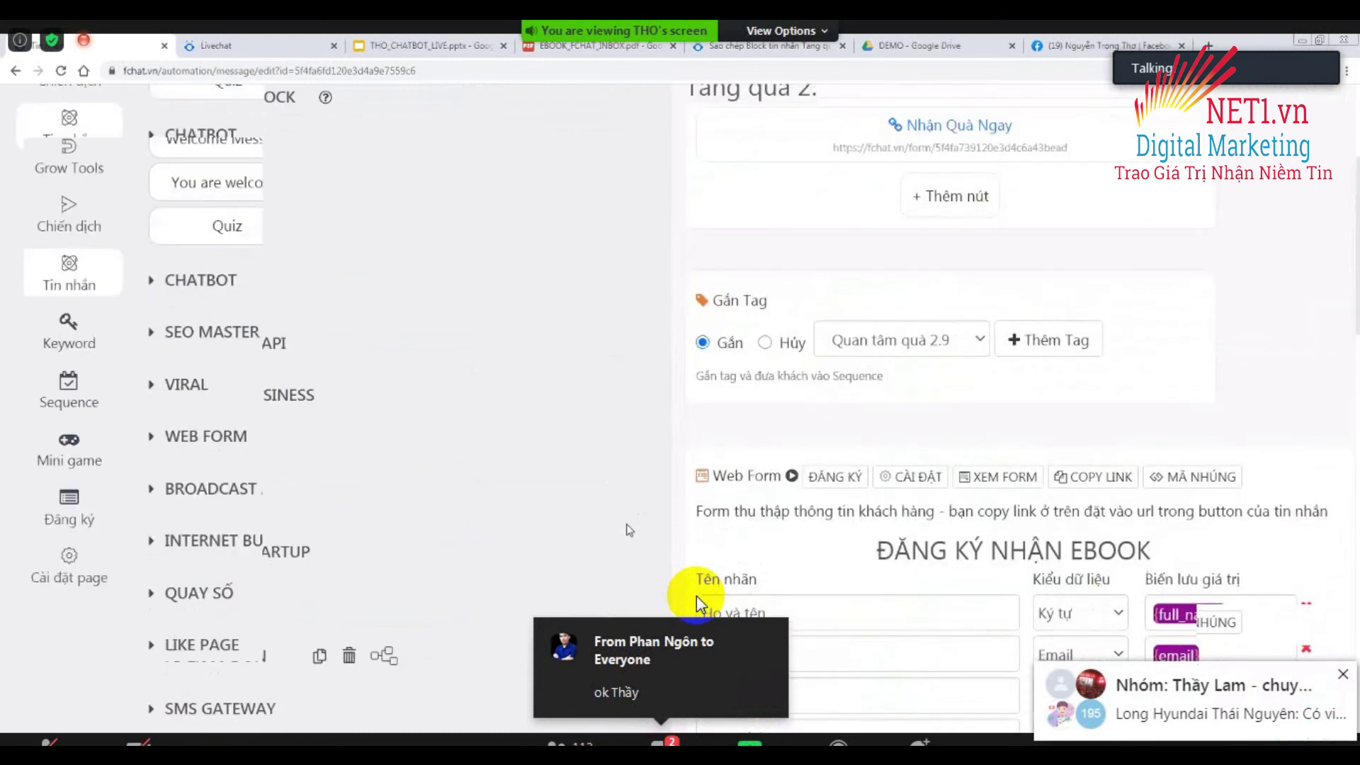
{"action": "scroll", "coordinate": [696, 596], "scroll_direction": "up", "scroll_amount": 3}
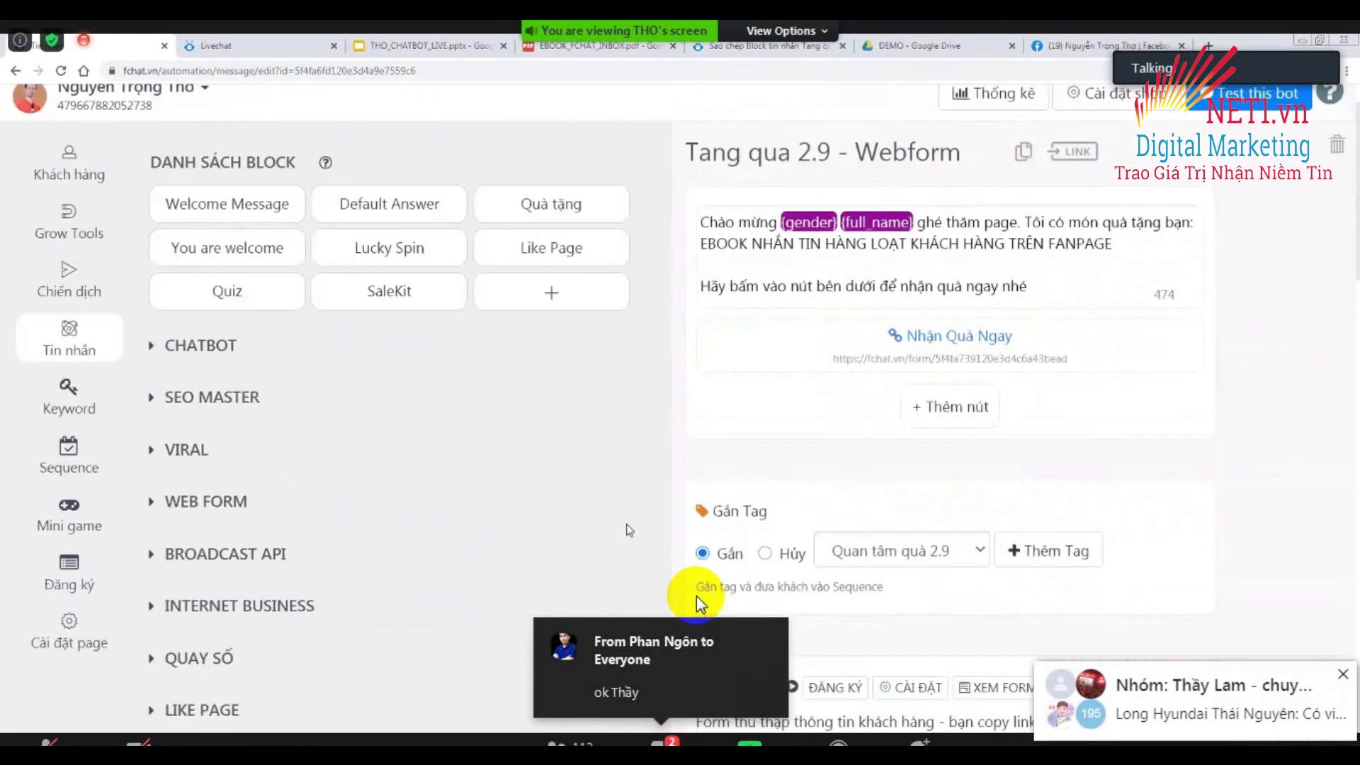
{"action": "scroll", "coordinate": [695, 596], "scroll_direction": "down", "scroll_amount": 12}
{"action": "scroll", "coordinate": [695, 597], "scroll_direction": "down", "scroll_amount": 4}
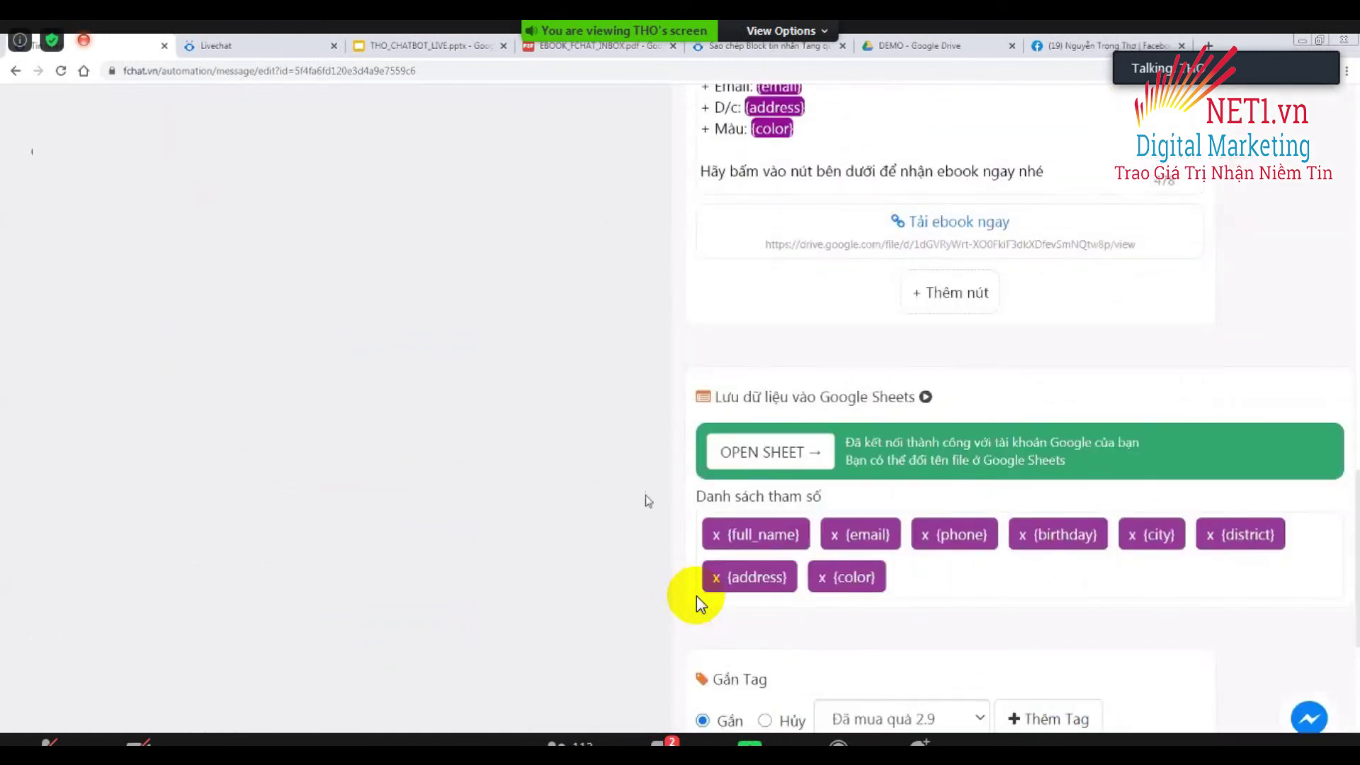
{"action": "scroll", "coordinate": [697, 597], "scroll_direction": "up", "scroll_amount": 5}
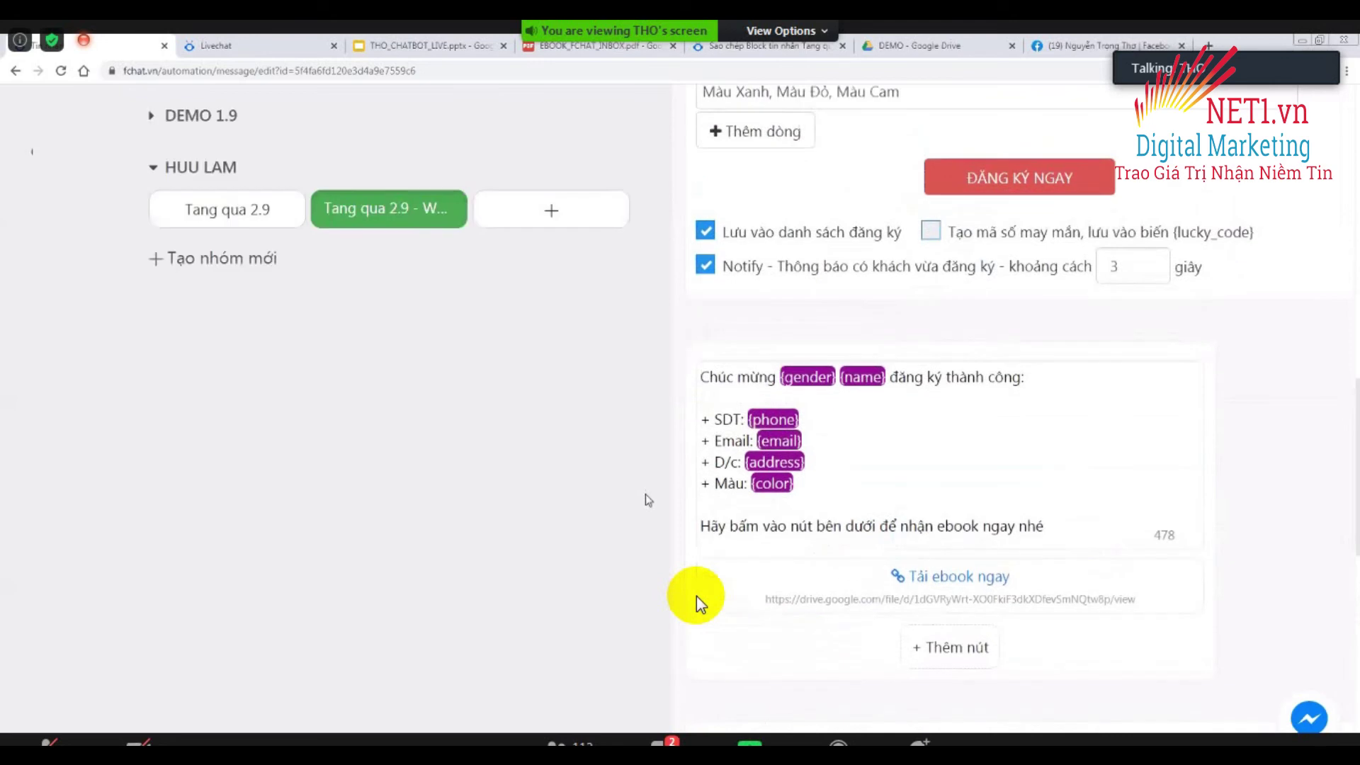
{"action": "scroll", "coordinate": [697, 598], "scroll_direction": "up", "scroll_amount": 7}
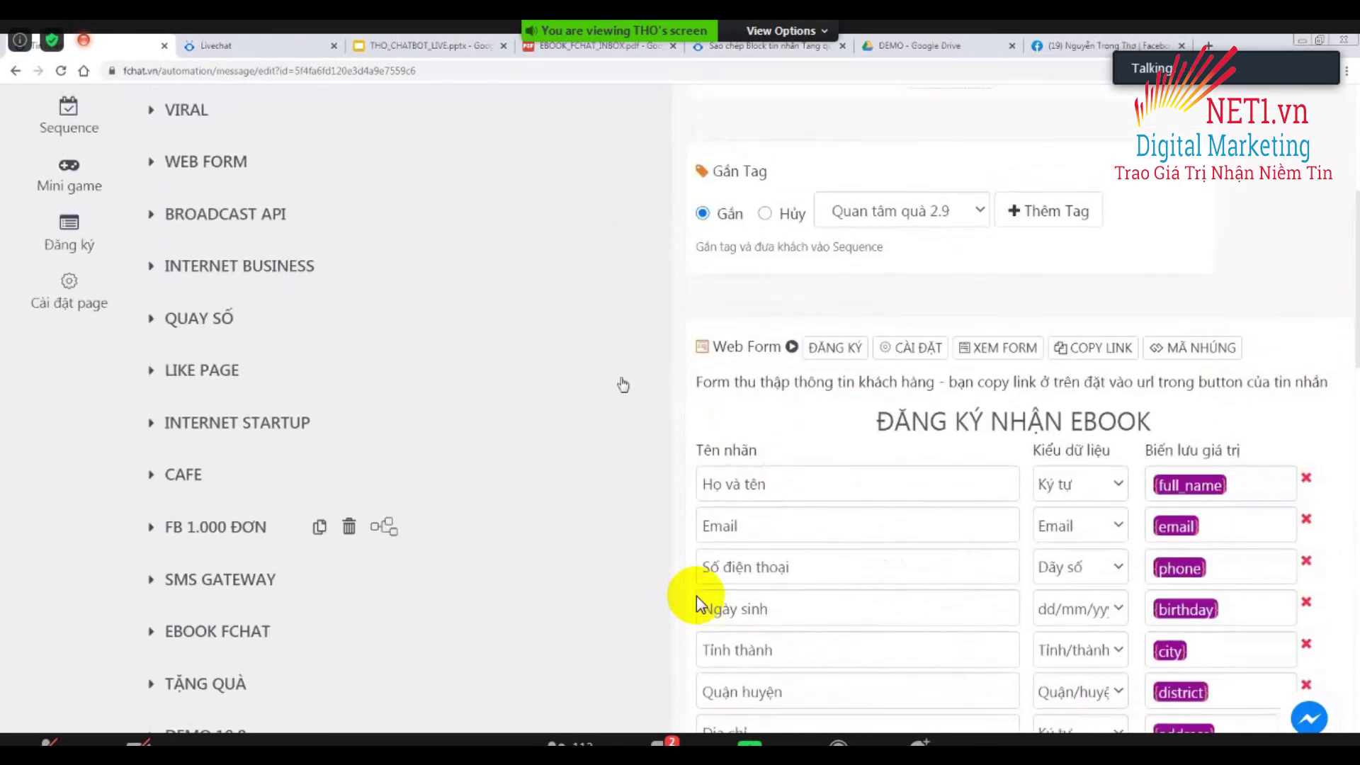
{"action": "scroll", "coordinate": [697, 597], "scroll_direction": "up", "scroll_amount": 6}
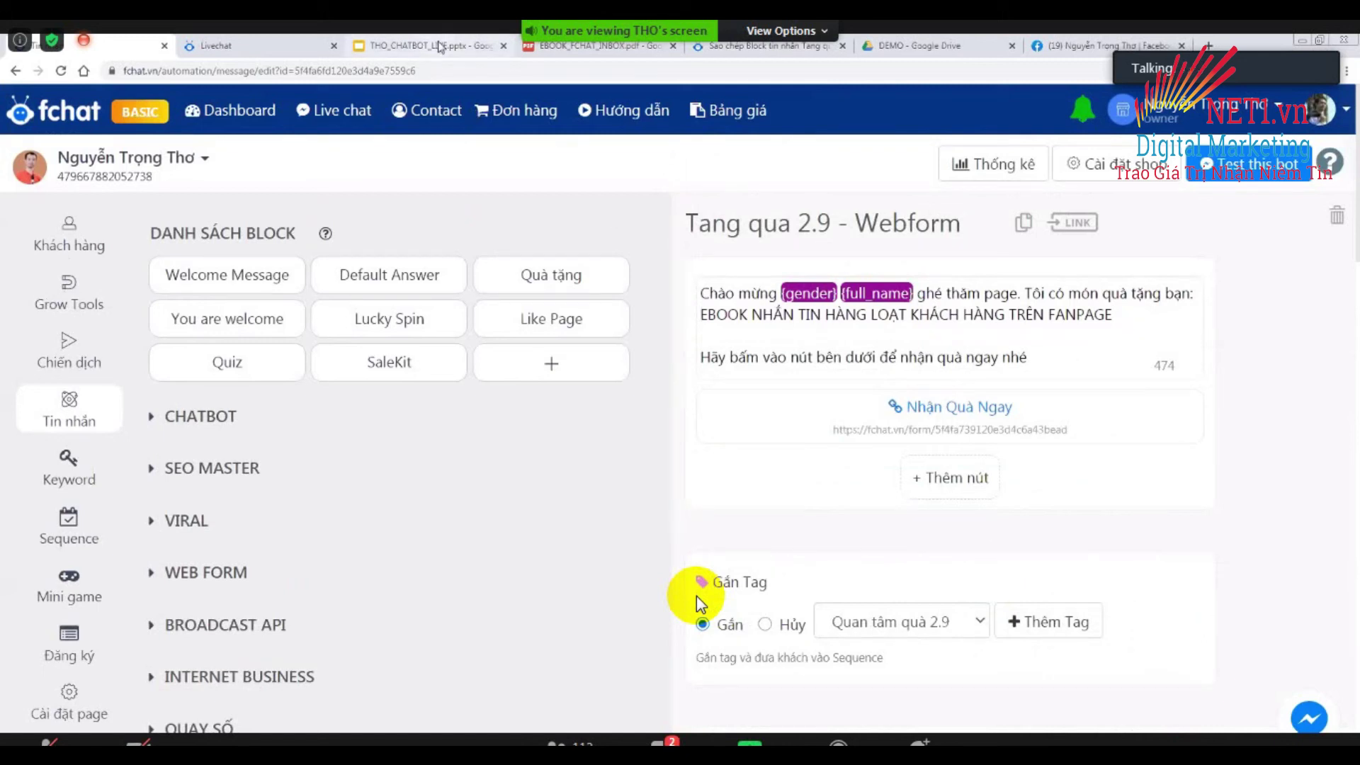
{"action": "left_click", "coordinate": [439, 46]}
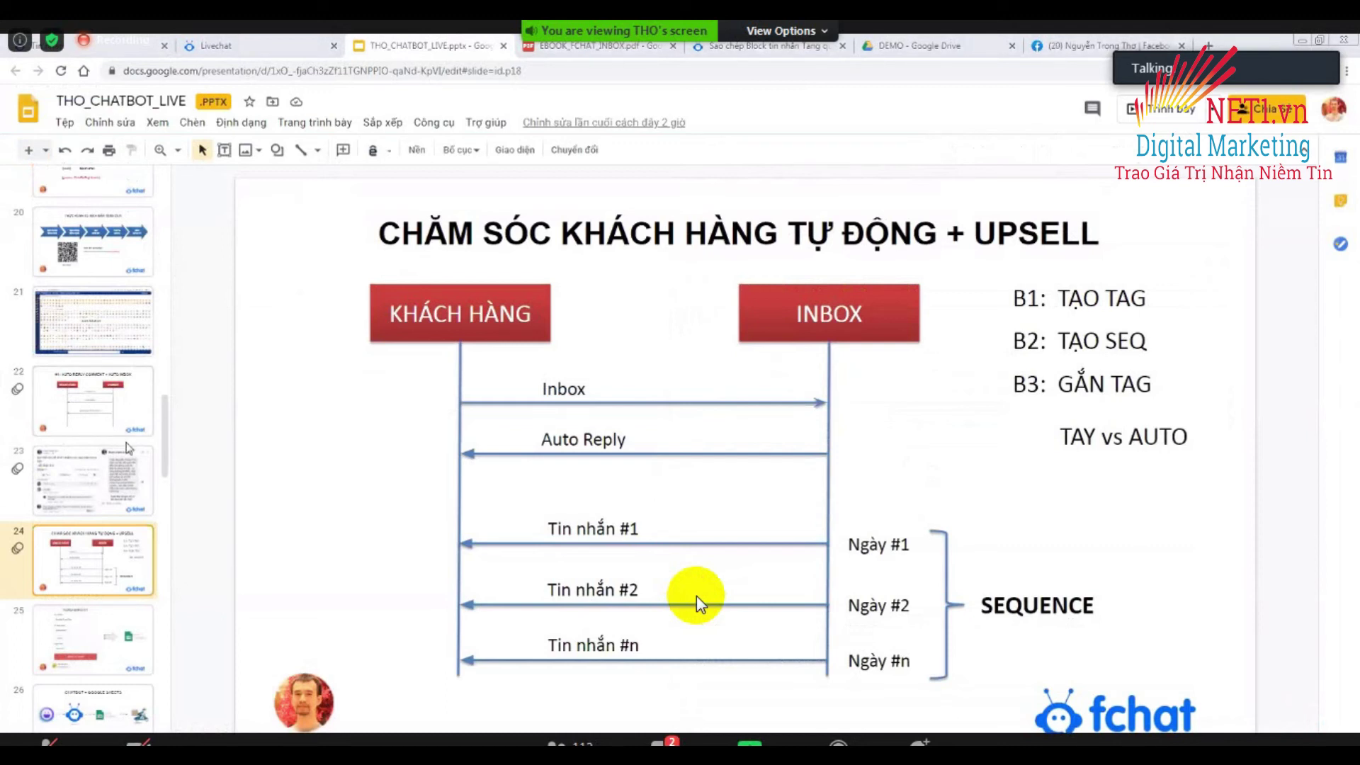
Advance through slides 23–25 to reach slide 26, CHATBOT + GOOGLE SHEETS.
{"action": "left_click", "coordinate": [125, 469]}
{"action": "key", "text": "Down"}
{"action": "left_click", "coordinate": [114, 635]}
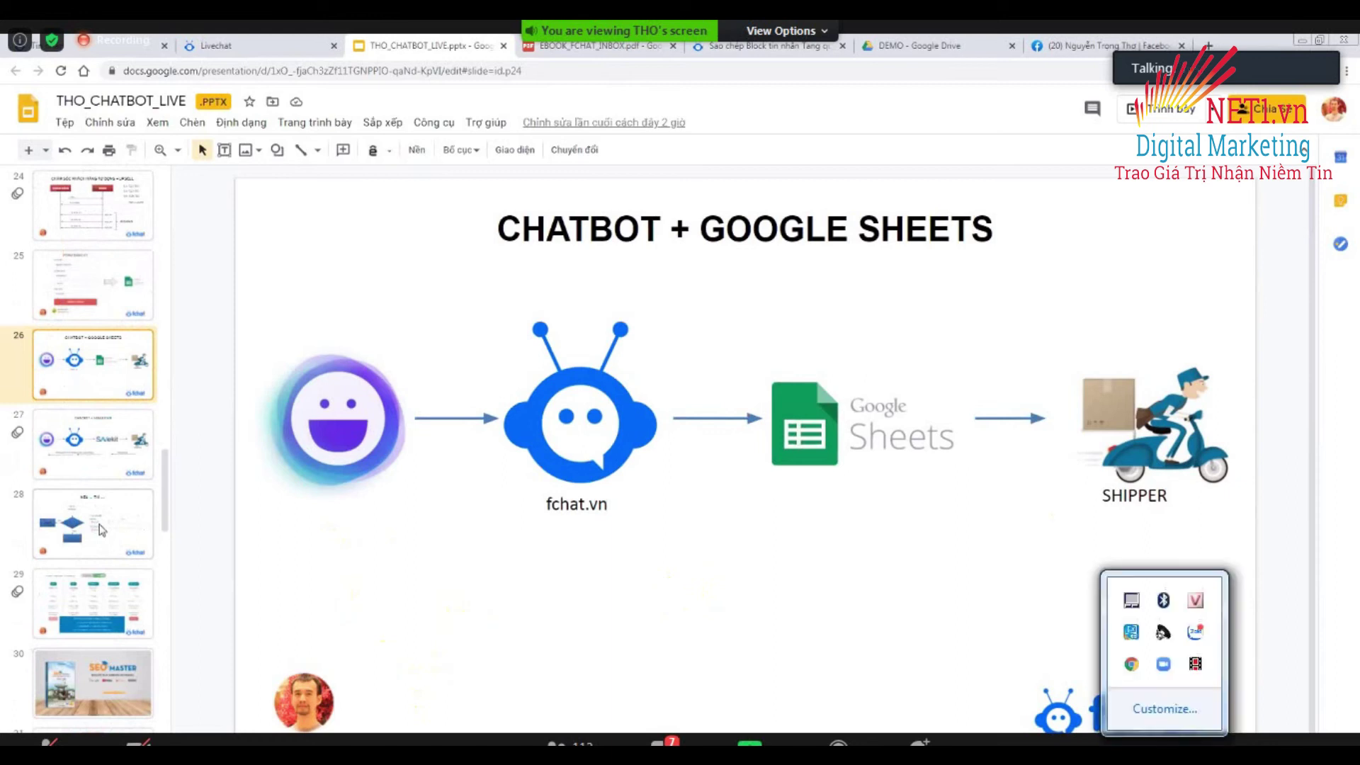
Move to slide 28's NẾU … THÌ … example, then bring the fchat tab back on screen.
{"action": "key", "text": "Down"}
{"action": "key", "text": "Down"}
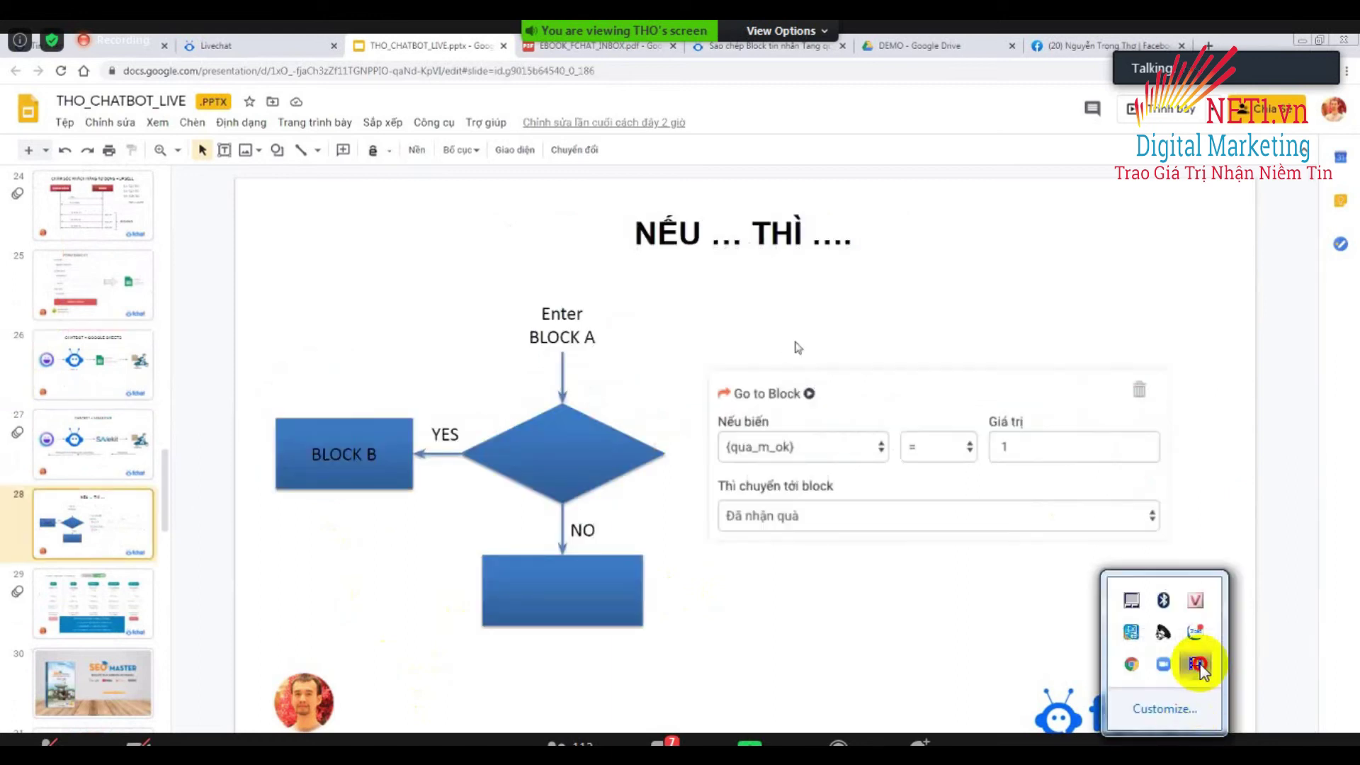
{"action": "left_click", "coordinate": [1167, 741]}
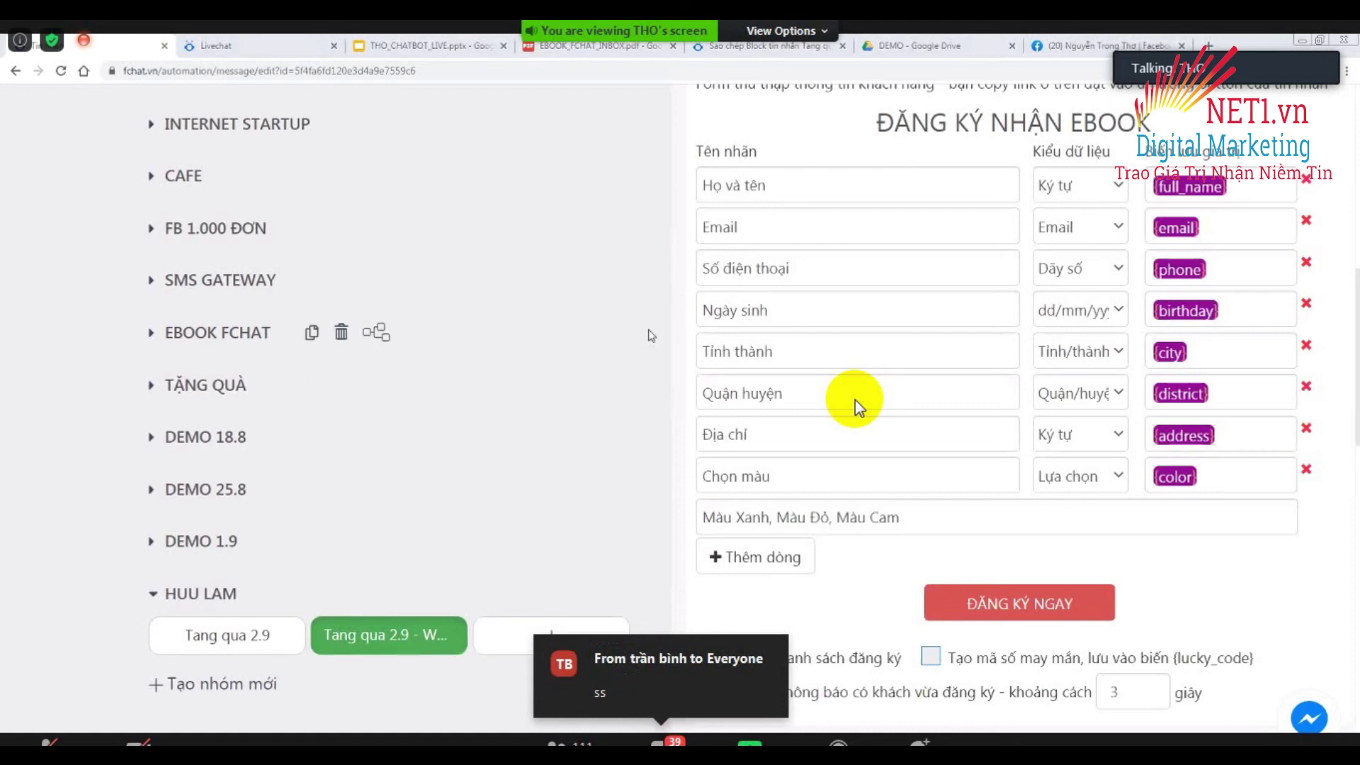
Add a new block in the HUU LAM group named 'Đã nhận quà'.
{"action": "scroll", "coordinate": [858, 407], "scroll_direction": "up", "scroll_amount": 3}
{"action": "scroll", "coordinate": [858, 408], "scroll_direction": "down", "scroll_amount": 6}
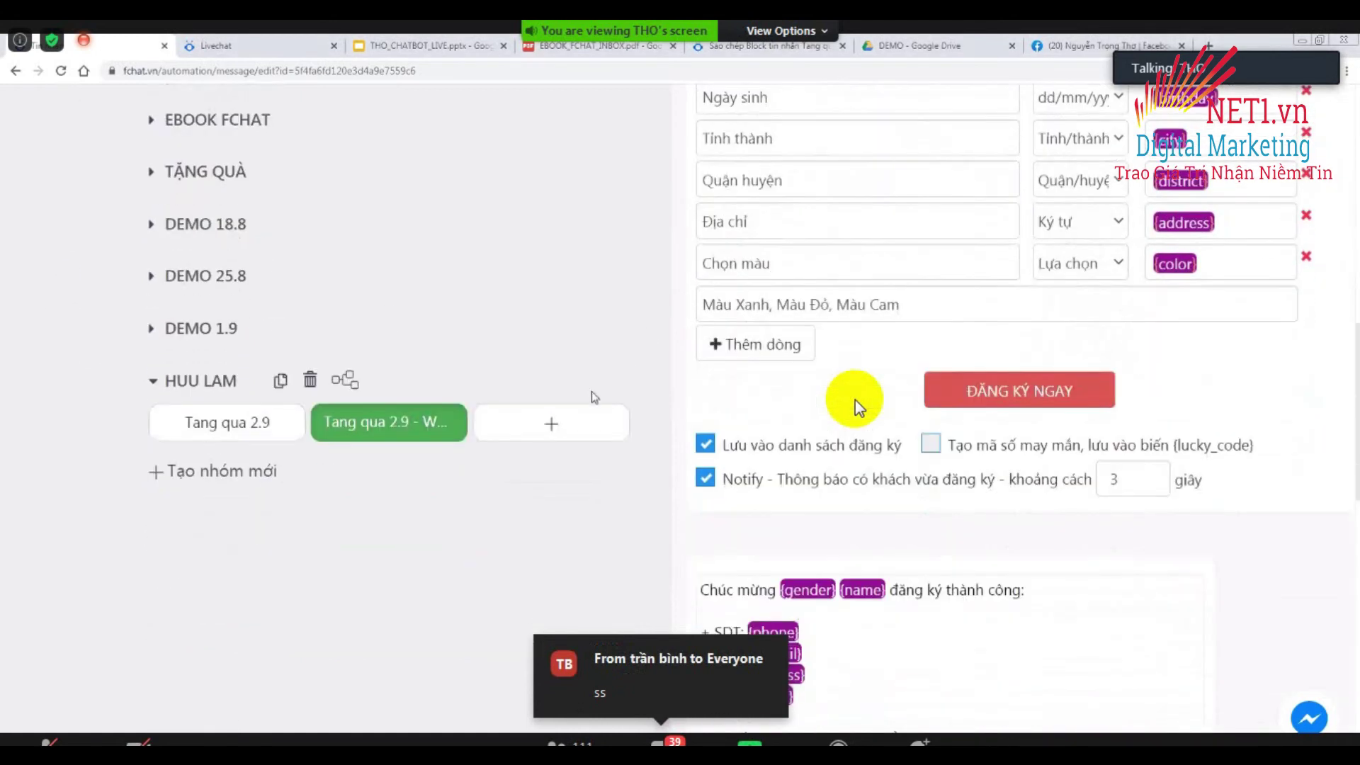
{"action": "left_click", "coordinate": [551, 427]}
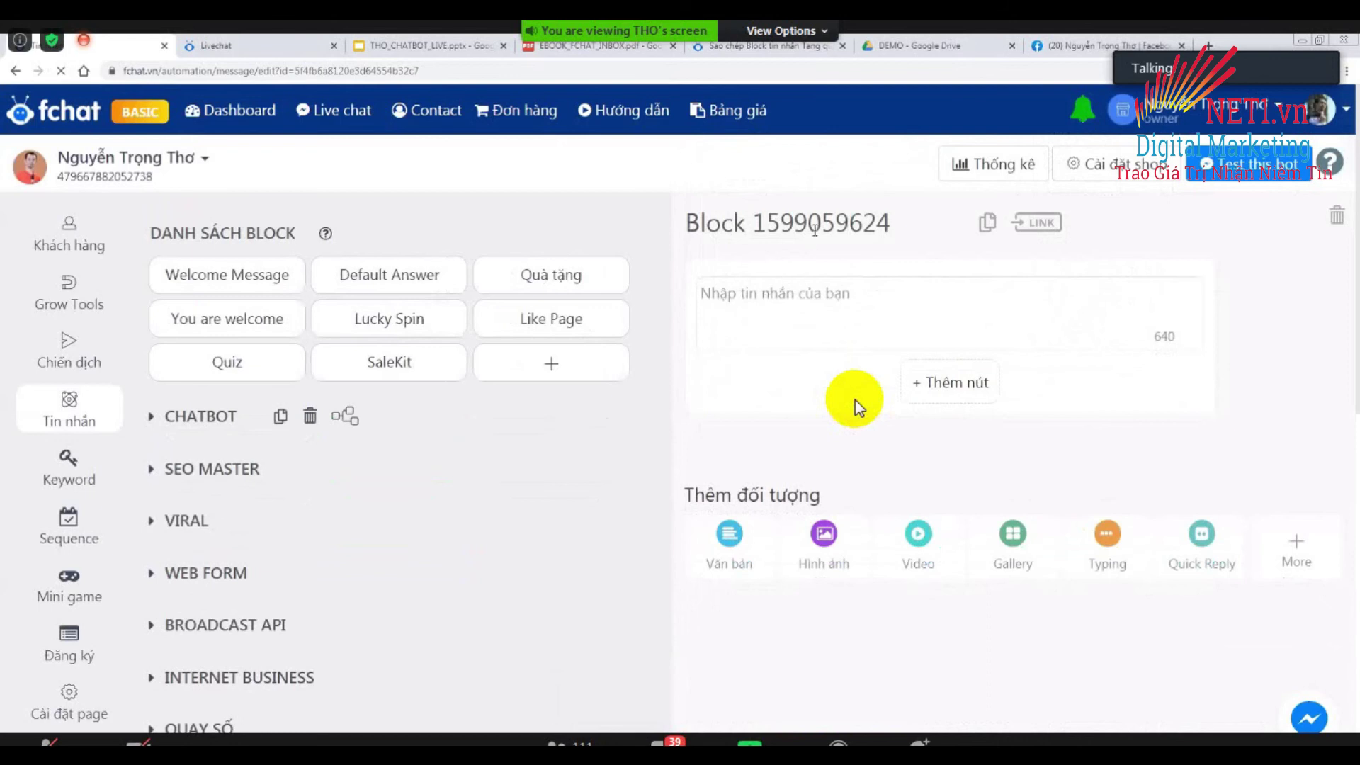
{"action": "double_click", "coordinate": [815, 223]}
{"action": "triple_click", "coordinate": [814, 223]}
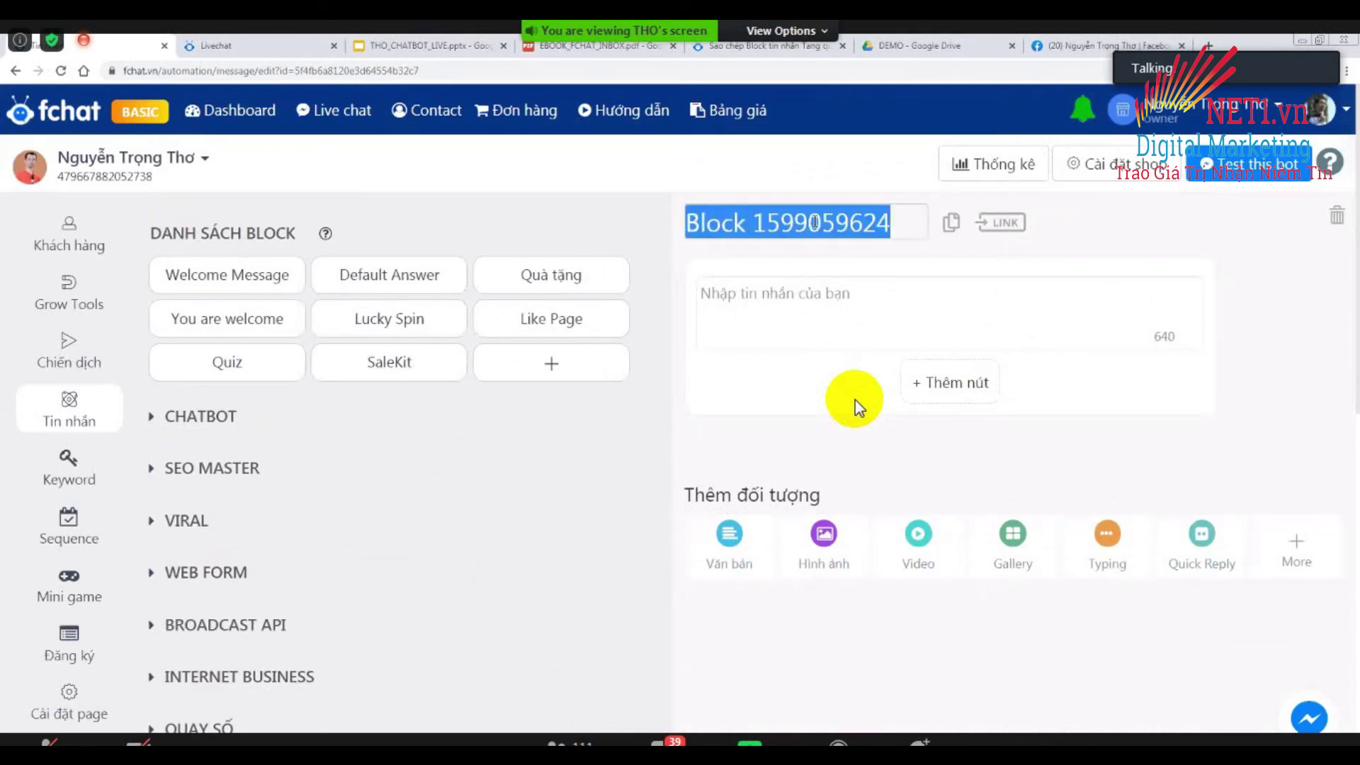
{"action": "type", "text": "Đã n"}
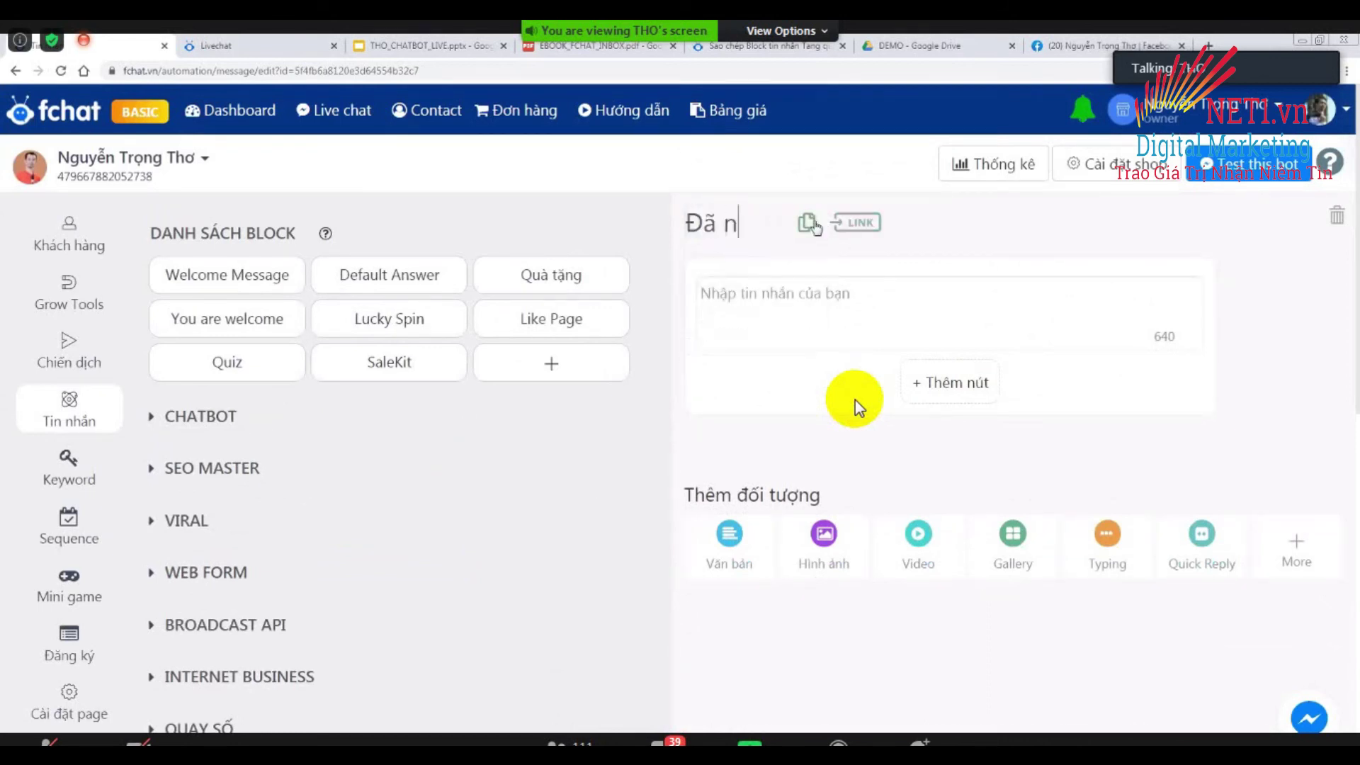
{"action": "type", "text": "haận quà"}
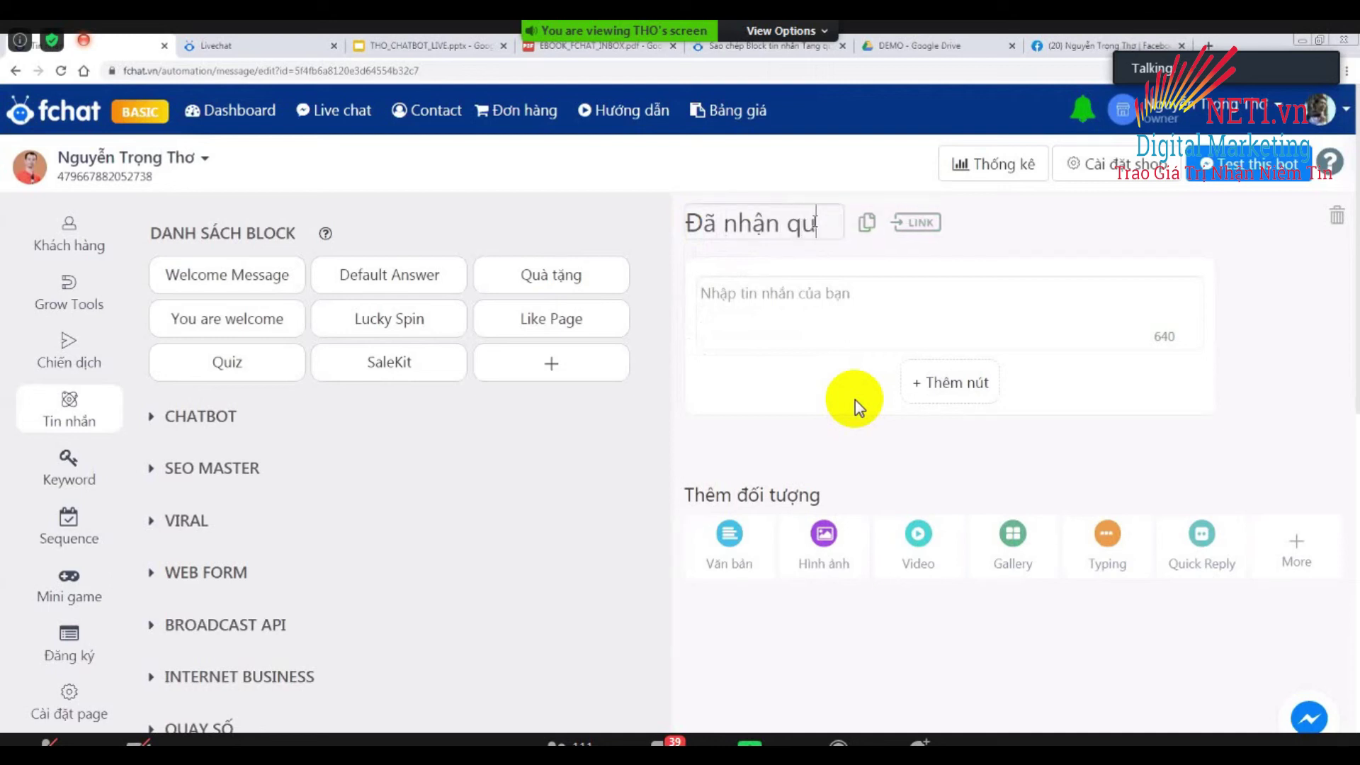
{"action": "left_click", "coordinate": [729, 379]}
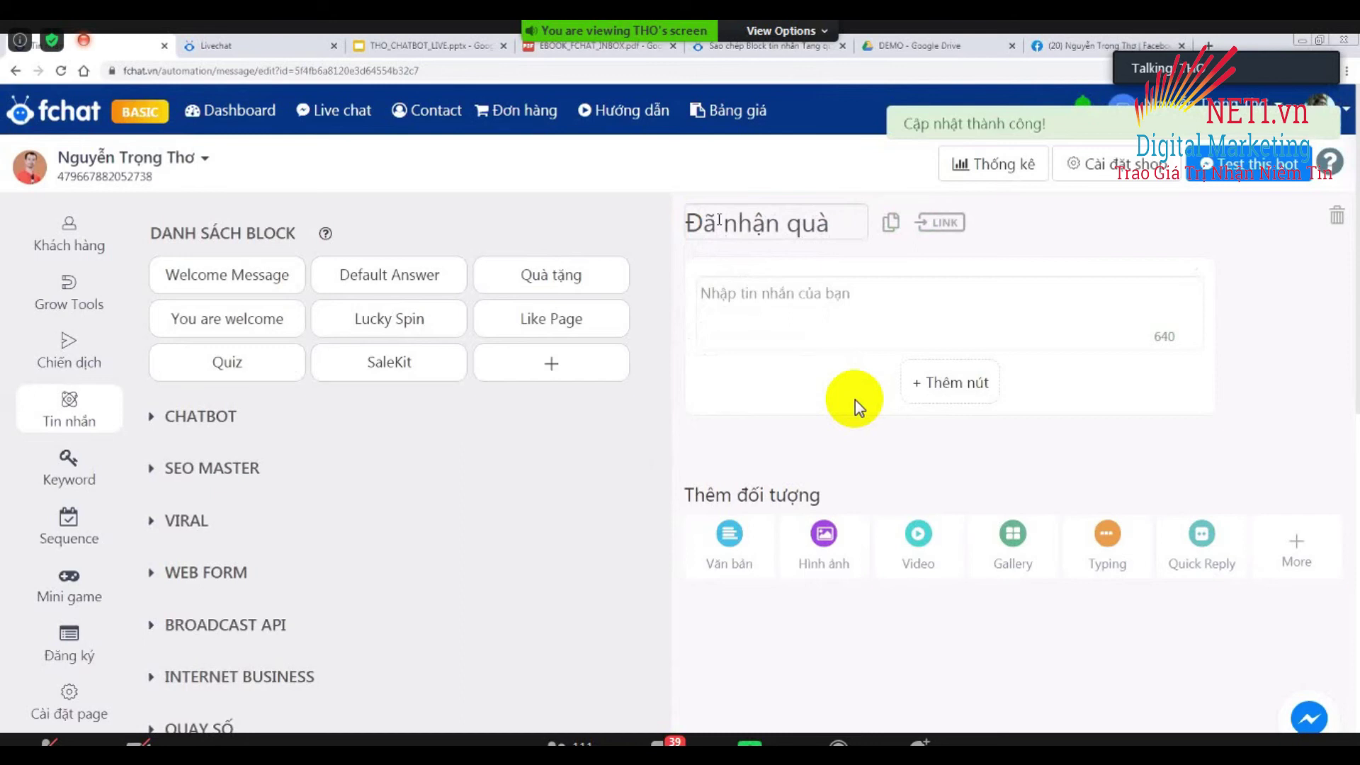
Give the block the text message 'Bạn đã nhận quà rồi, hẹn lần sau nhé'.
{"action": "left_click", "coordinate": [784, 305]}
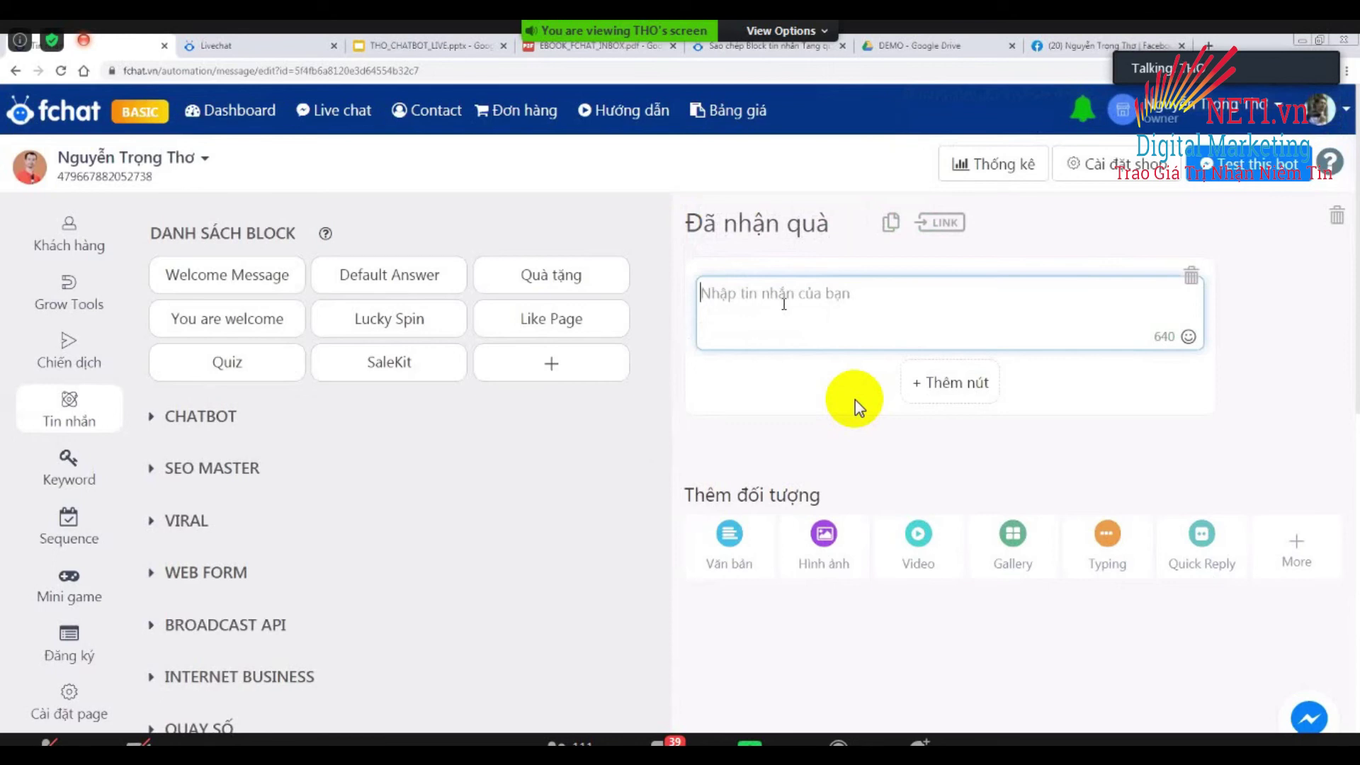
{"action": "type", "text": "Bạn đa"}
{"action": "key", "text": "BackSpace"}
{"action": "type", "text": "ã nhận quà rồi"}
{"action": "type", "text": ", hẹn lần"}
{"action": "type", "text": " sau nhe"}
{"action": "type", "text": "s"}
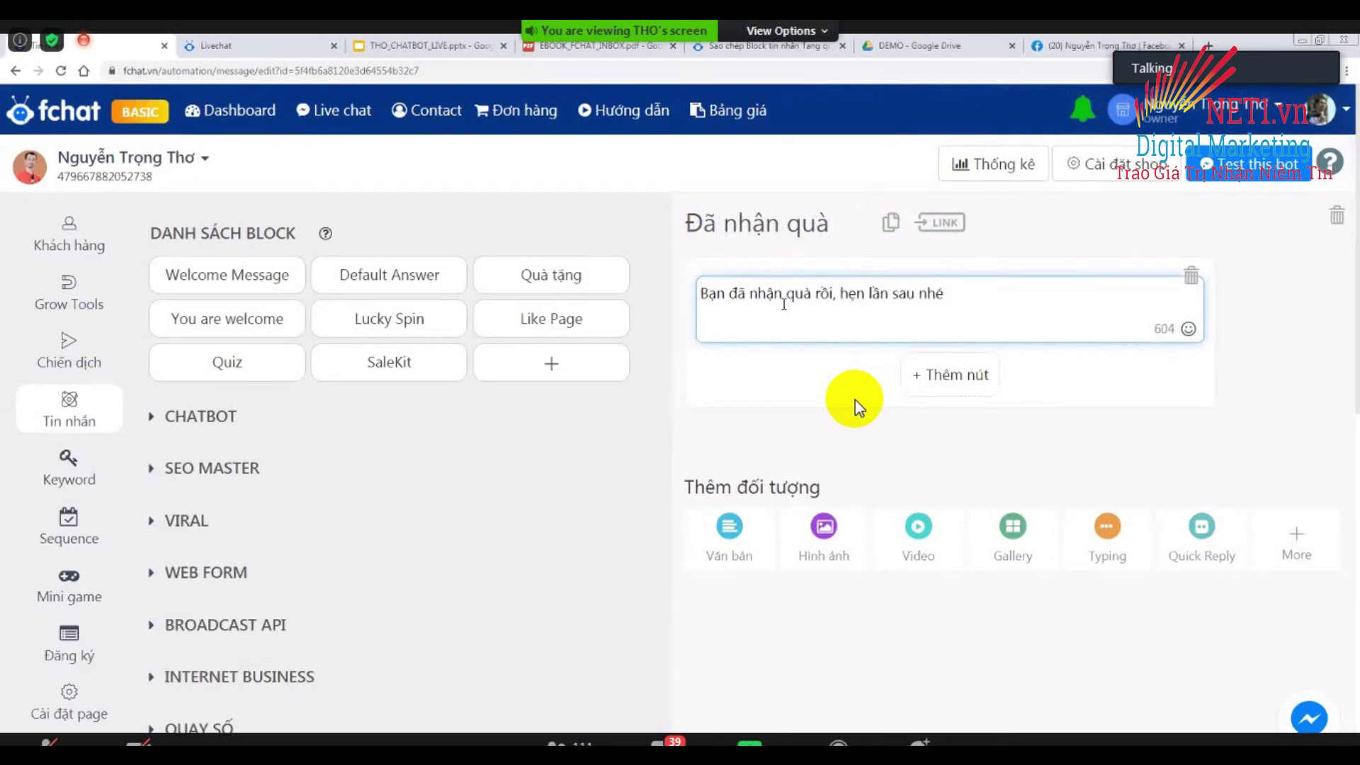
{"action": "left_click", "coordinate": [644, 445]}
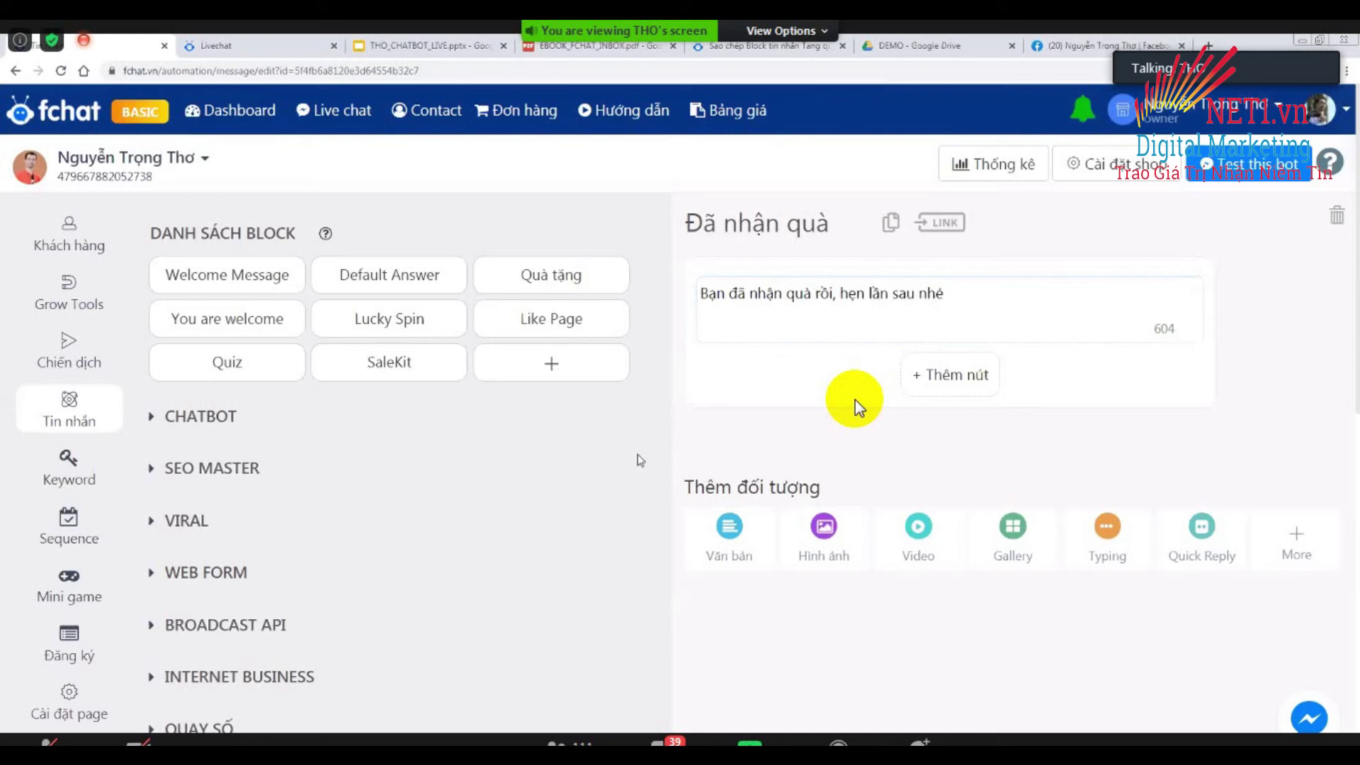
{"action": "key", "text": "ctrl+plus"}
{"action": "key", "text": "ctrl+minus"}
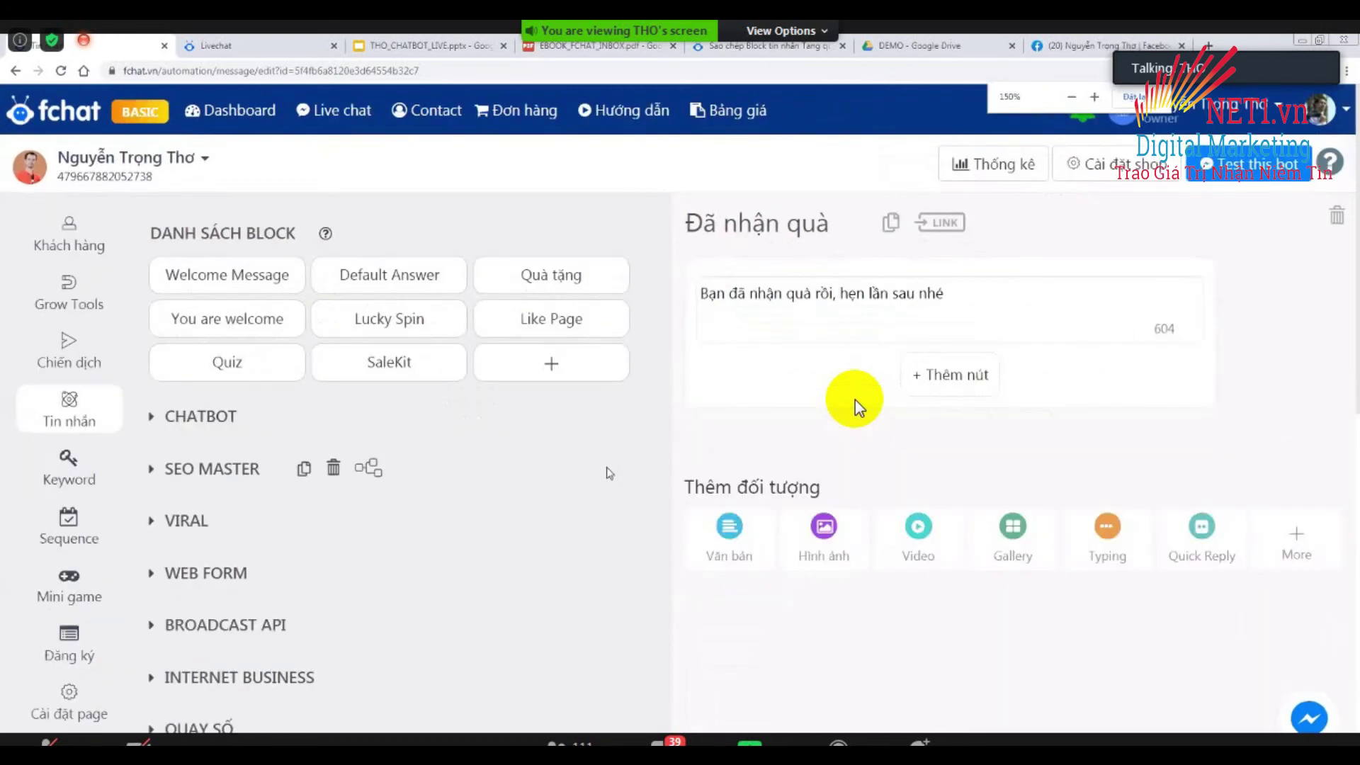
{"action": "scroll", "coordinate": [607, 471], "scroll_direction": "down", "scroll_amount": 7}
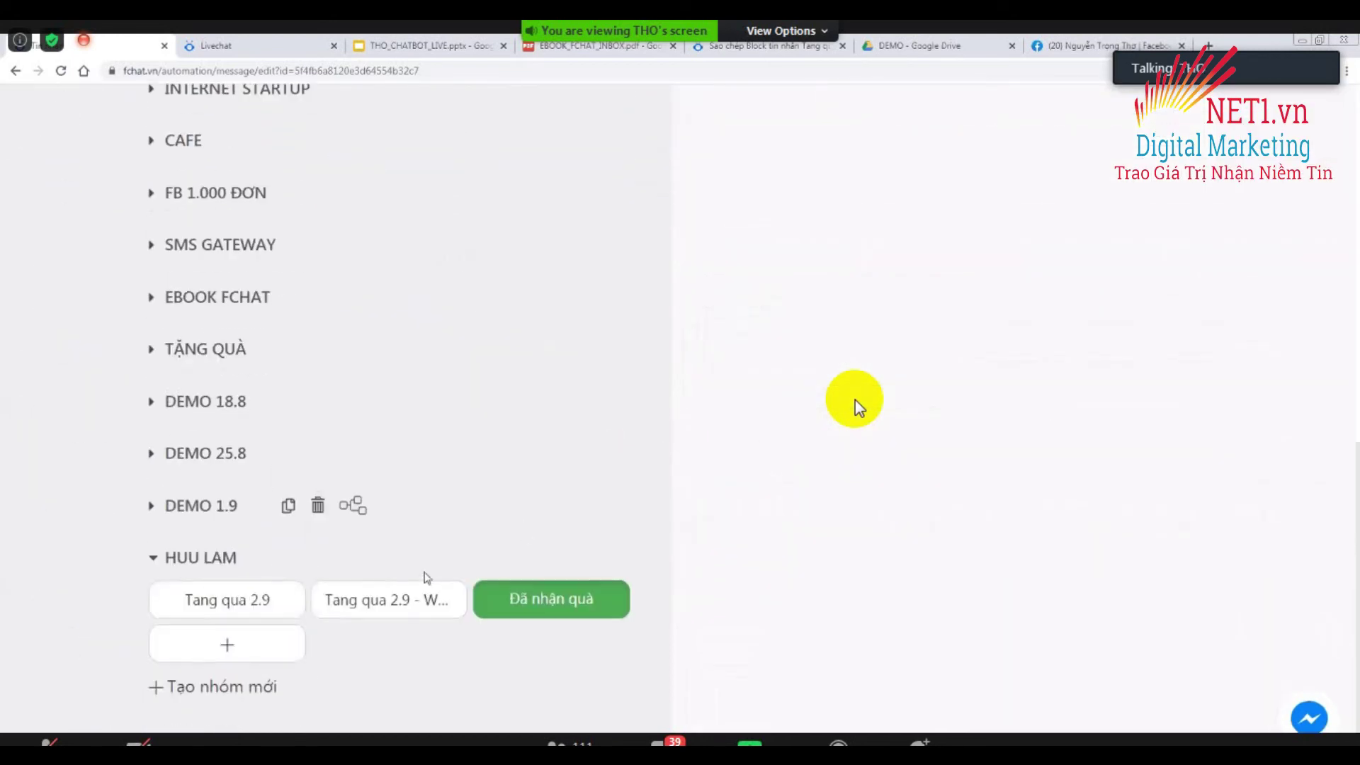
Insert a Go to Block element below the gift message in the Tang qua 2.9 - Webform block.
{"action": "left_click", "coordinate": [364, 611]}
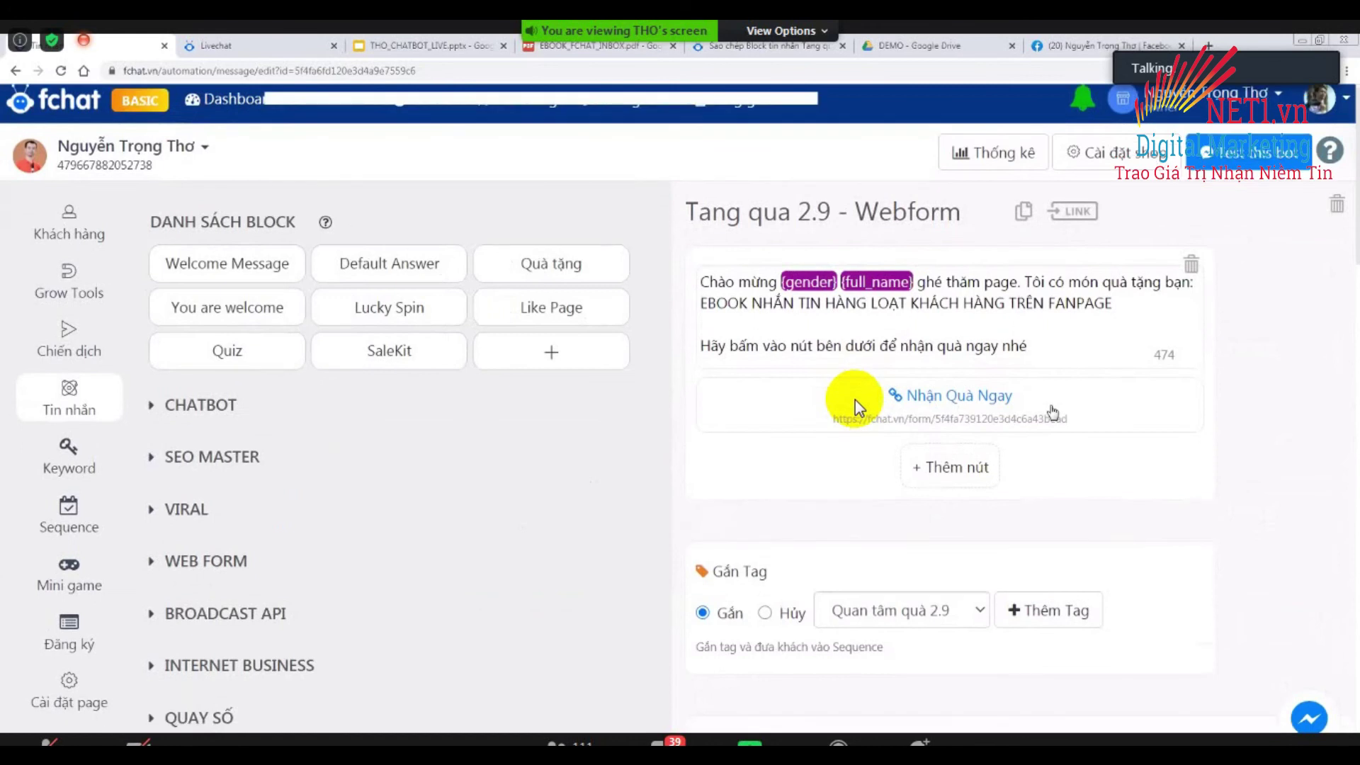
{"action": "scroll", "coordinate": [859, 408], "scroll_direction": "down", "scroll_amount": 3}
{"action": "scroll", "coordinate": [859, 408], "scroll_direction": "up", "scroll_amount": 2}
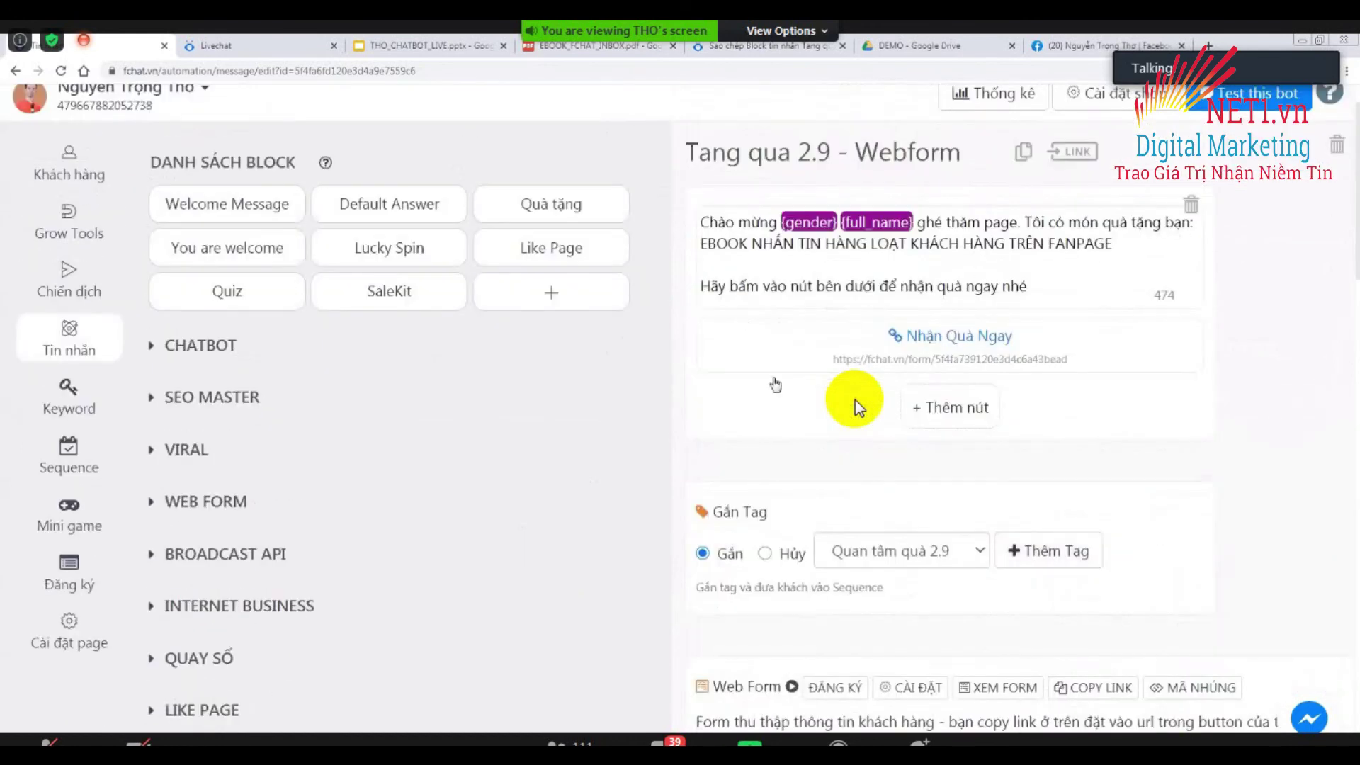
{"action": "mouse_move", "coordinate": [708, 470]}
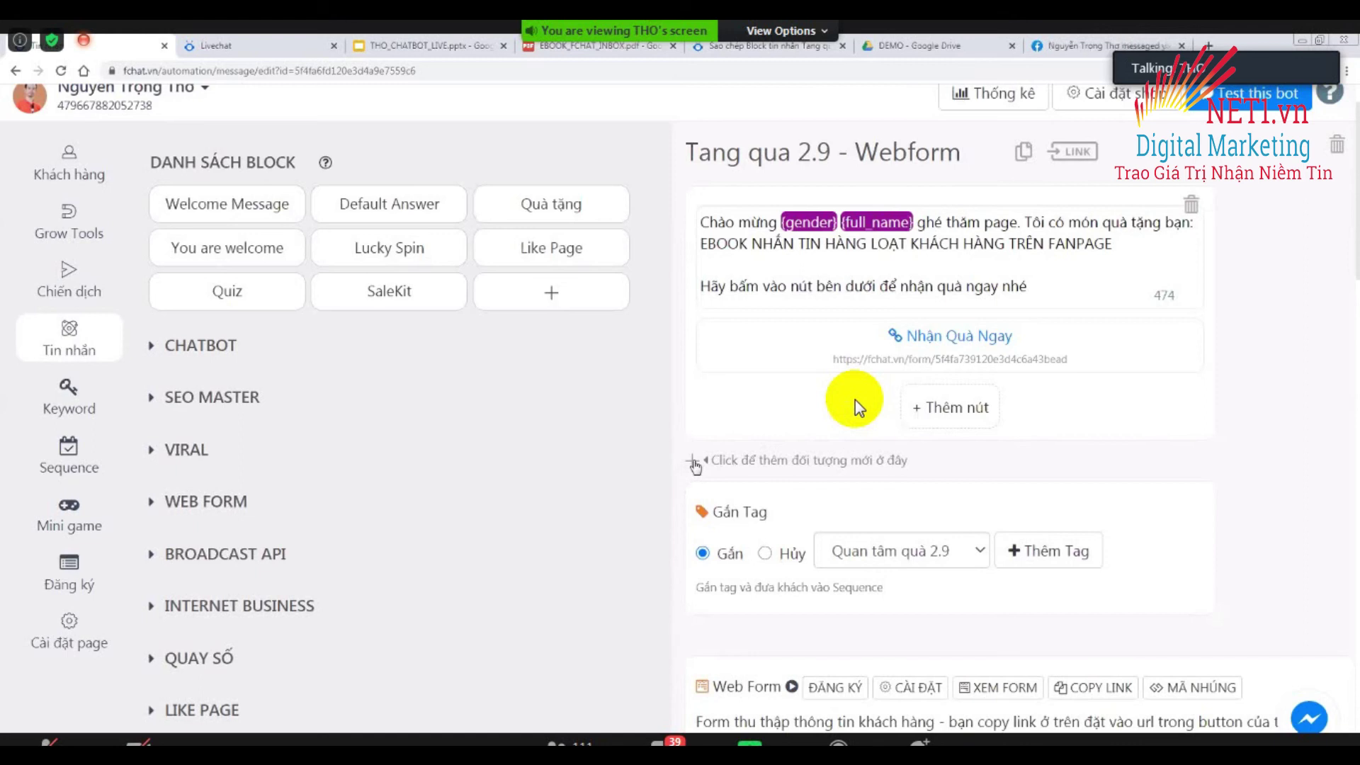
{"action": "left_click", "coordinate": [693, 461]}
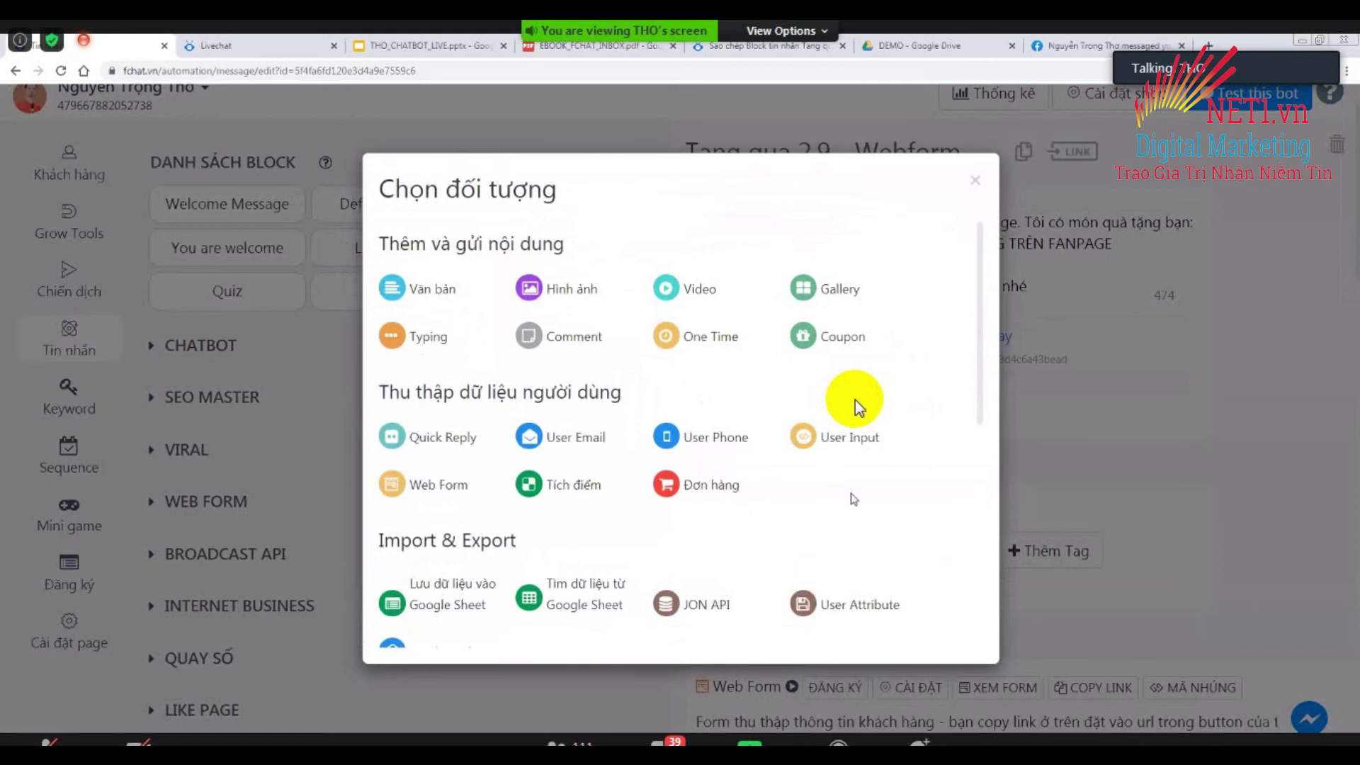
{"action": "scroll", "coordinate": [859, 407], "scroll_direction": "down", "scroll_amount": 8}
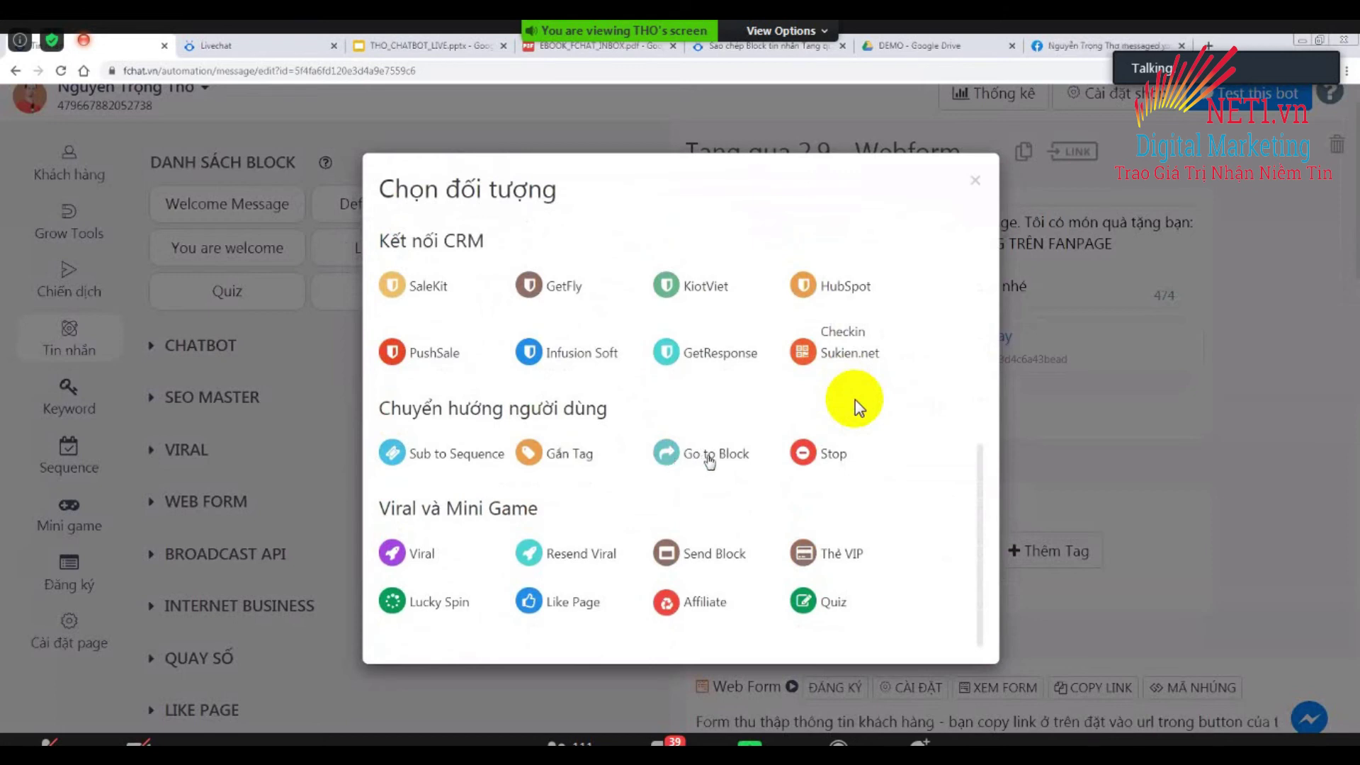
{"action": "left_click", "coordinate": [712, 459]}
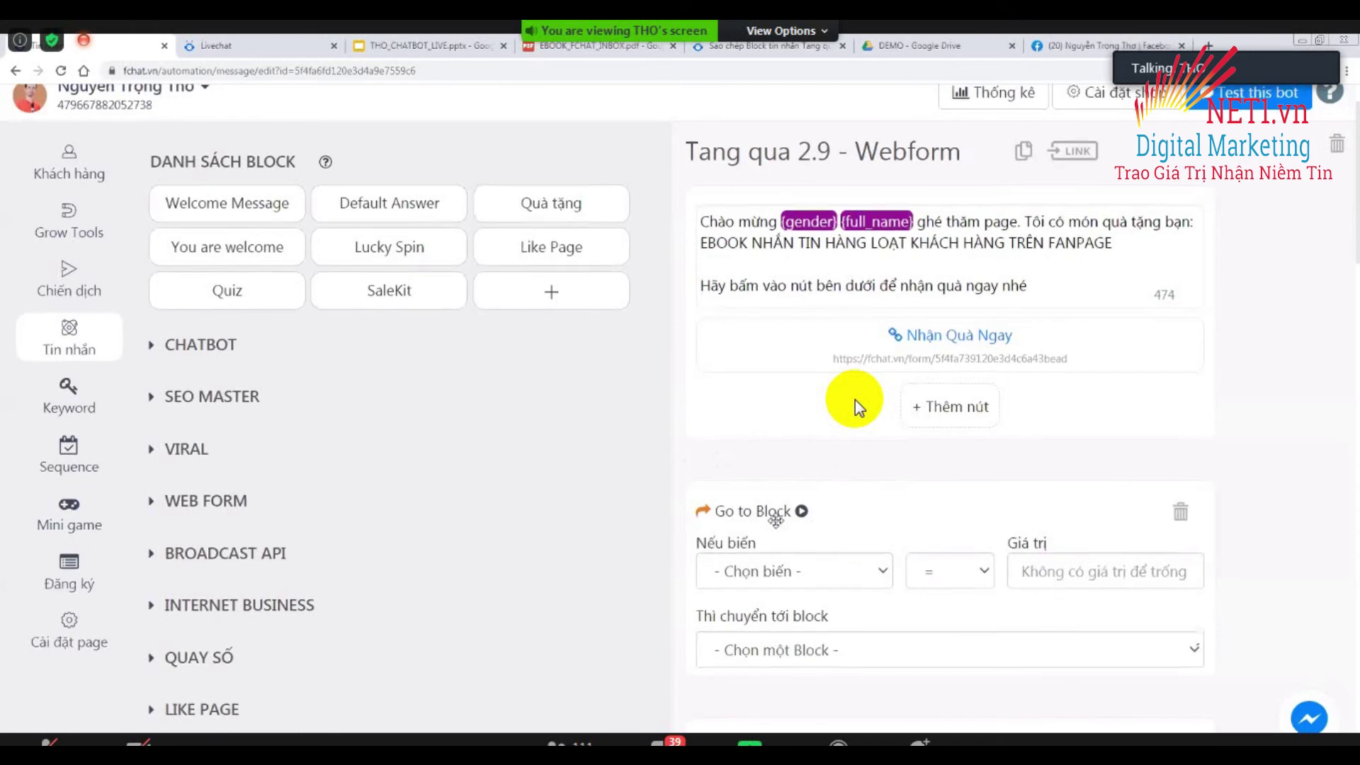
{"action": "scroll", "coordinate": [857, 407], "scroll_direction": "down", "scroll_amount": 3}
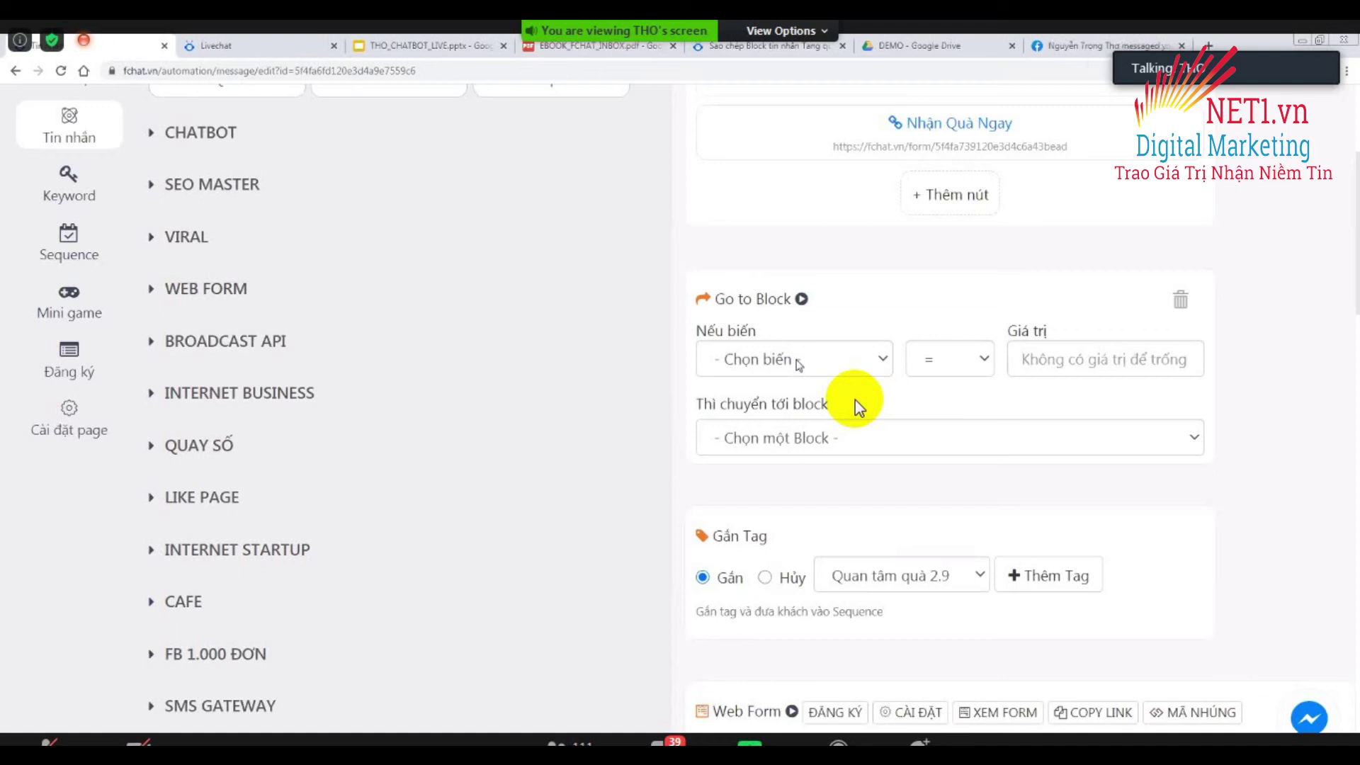
Set the Go to Block condition to match customers tagged Đã mua quà 2.9.
{"action": "left_click", "coordinate": [798, 365]}
{"action": "scroll", "coordinate": [814, 516], "scroll_direction": "down", "scroll_amount": 10}
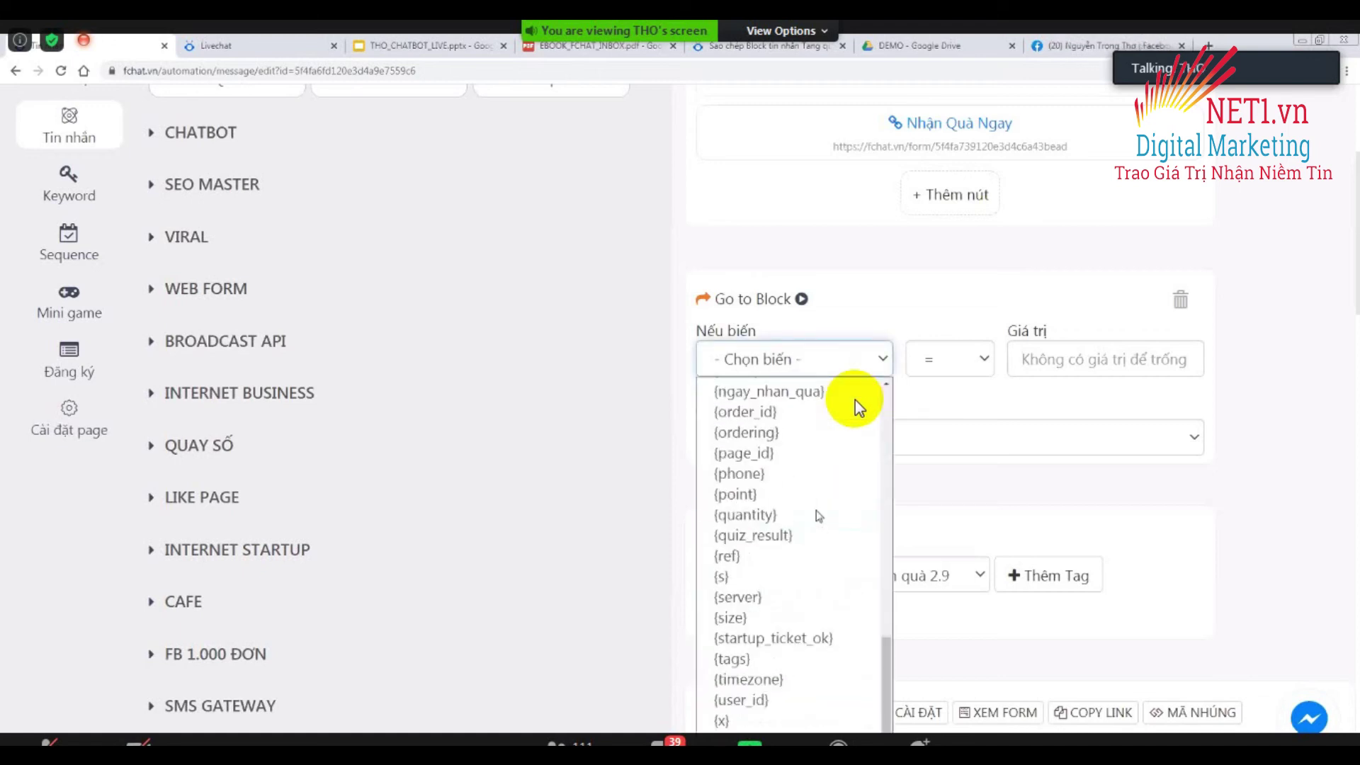
{"action": "scroll", "coordinate": [815, 516], "scroll_direction": "up", "scroll_amount": 10}
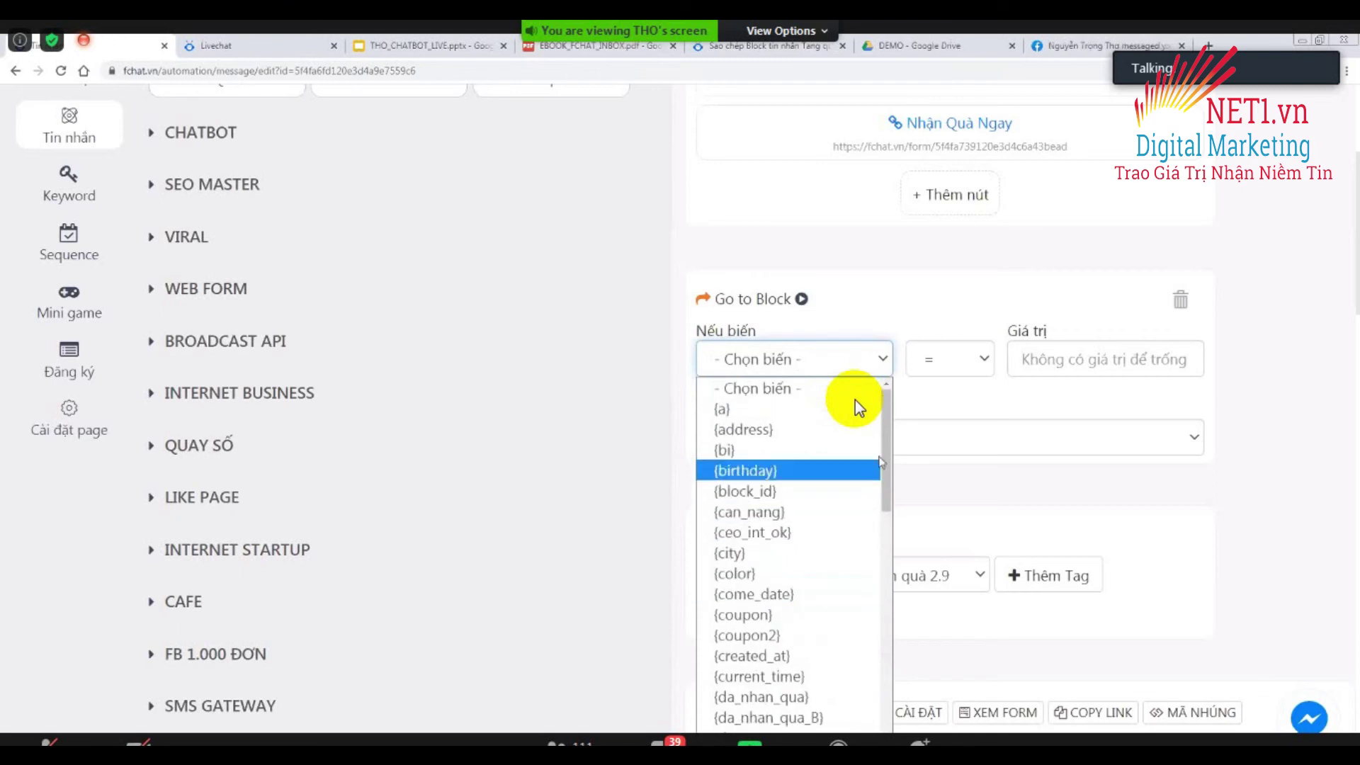
{"action": "scroll", "coordinate": [859, 407], "scroll_direction": "down", "scroll_amount": 5}
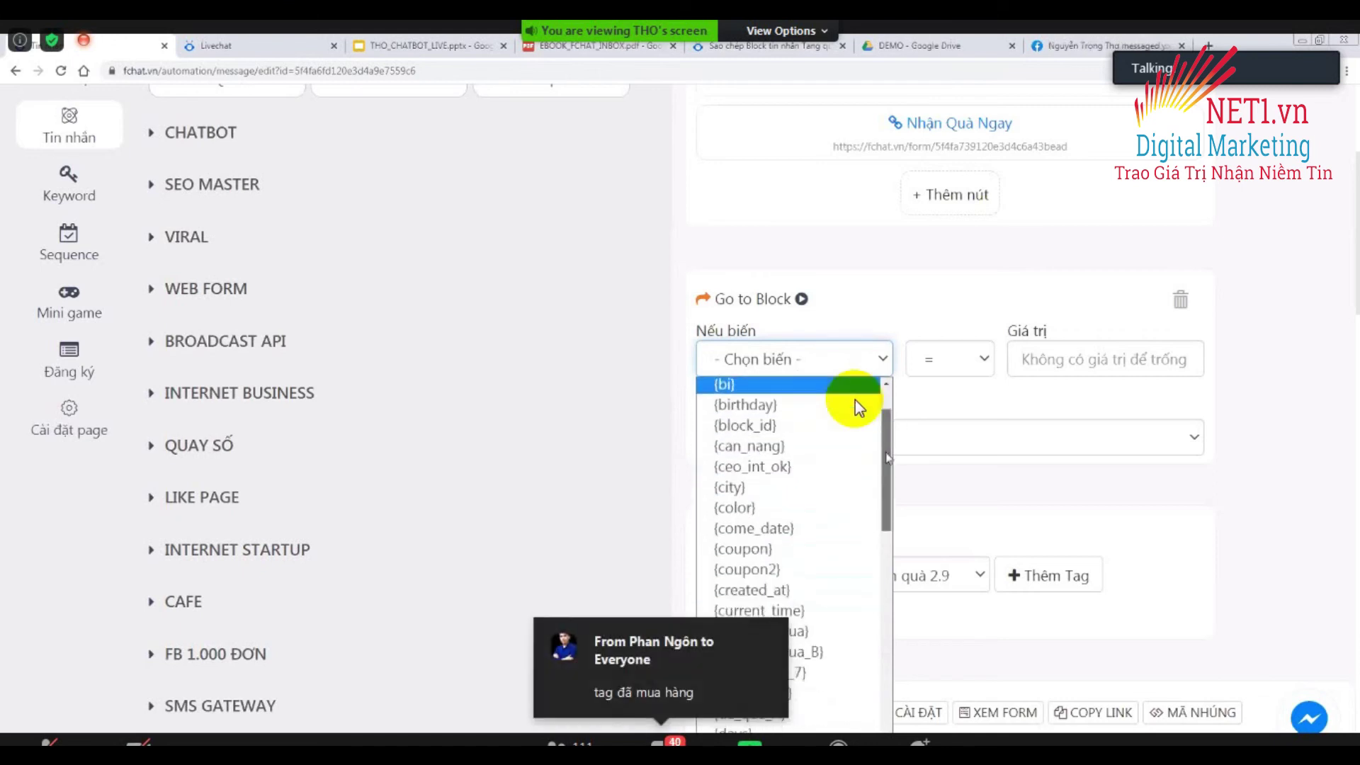
{"action": "scroll", "coordinate": [859, 407], "scroll_direction": "down", "scroll_amount": 6}
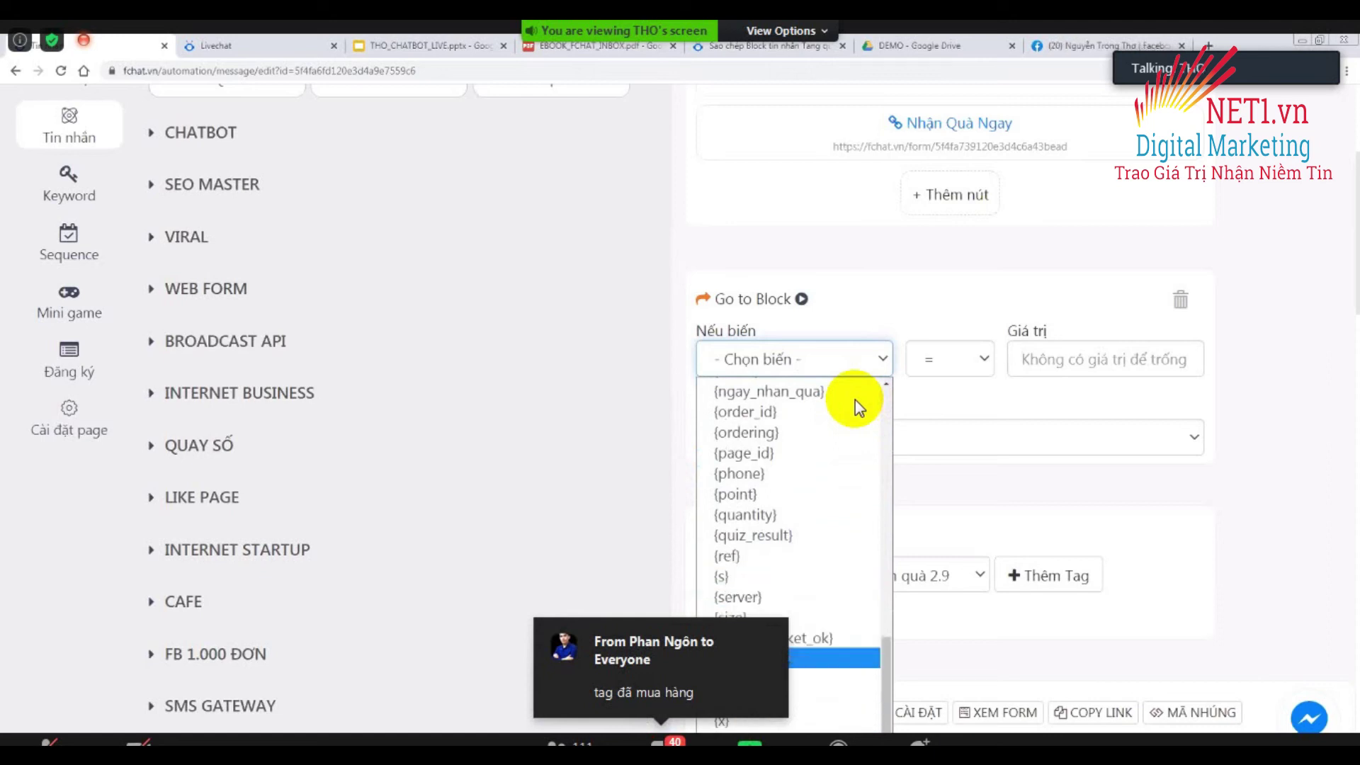
{"action": "left_click", "coordinate": [836, 657]}
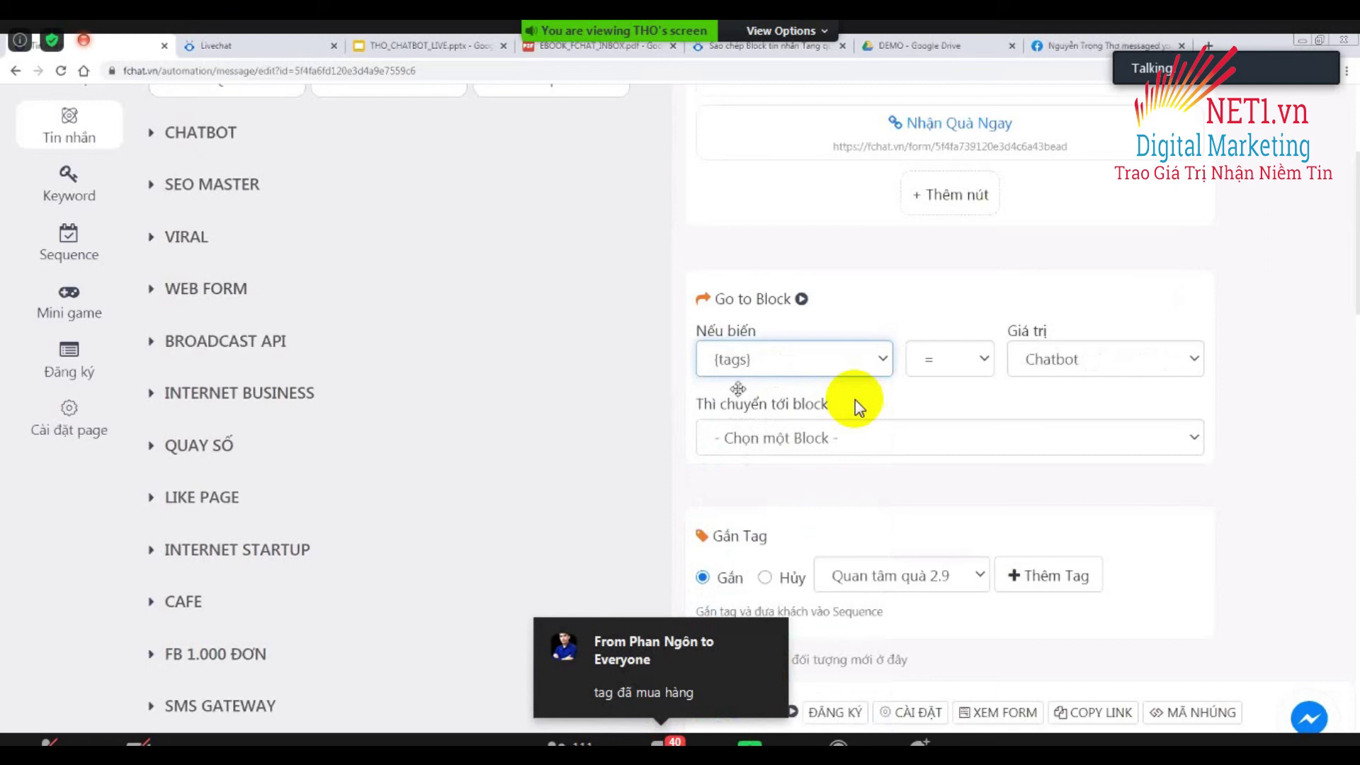
{"action": "left_click", "coordinate": [1074, 365]}
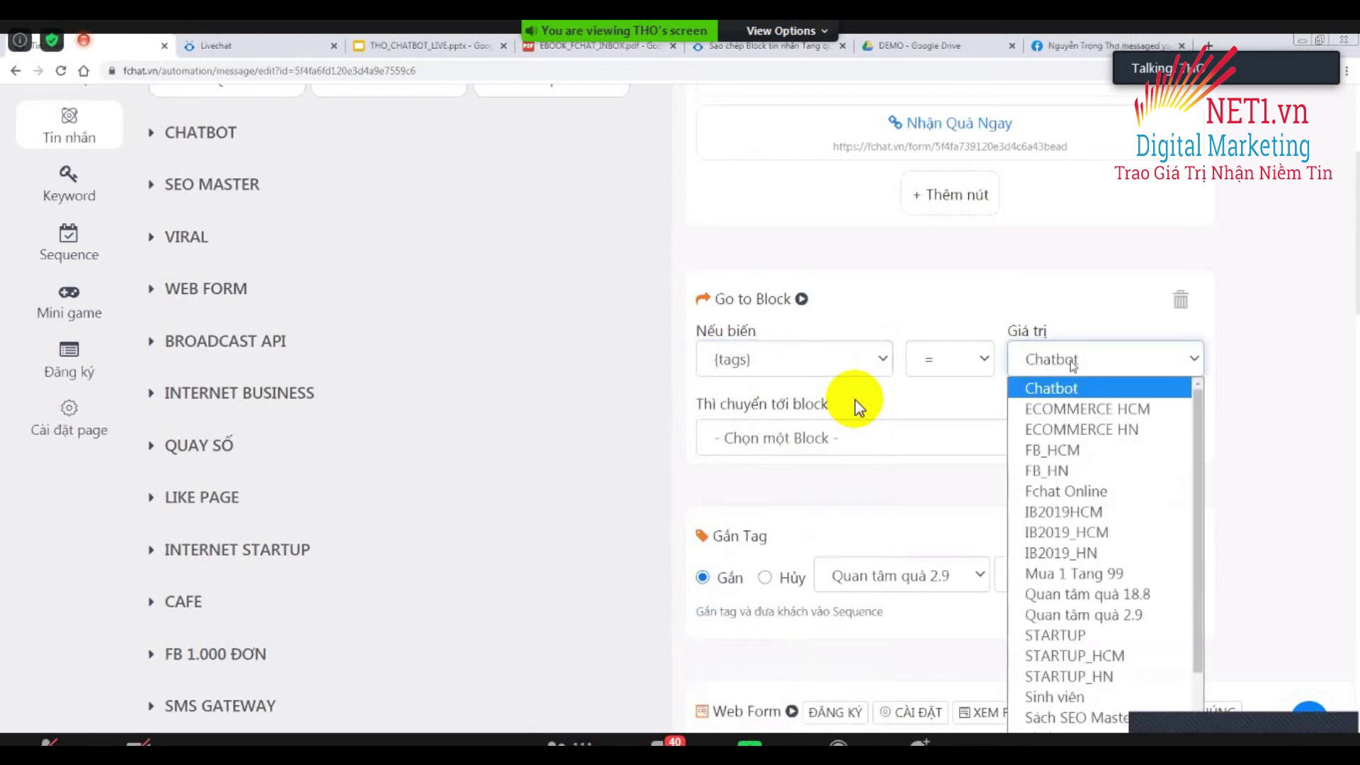
{"action": "scroll", "coordinate": [1074, 496], "scroll_direction": "down", "scroll_amount": 2}
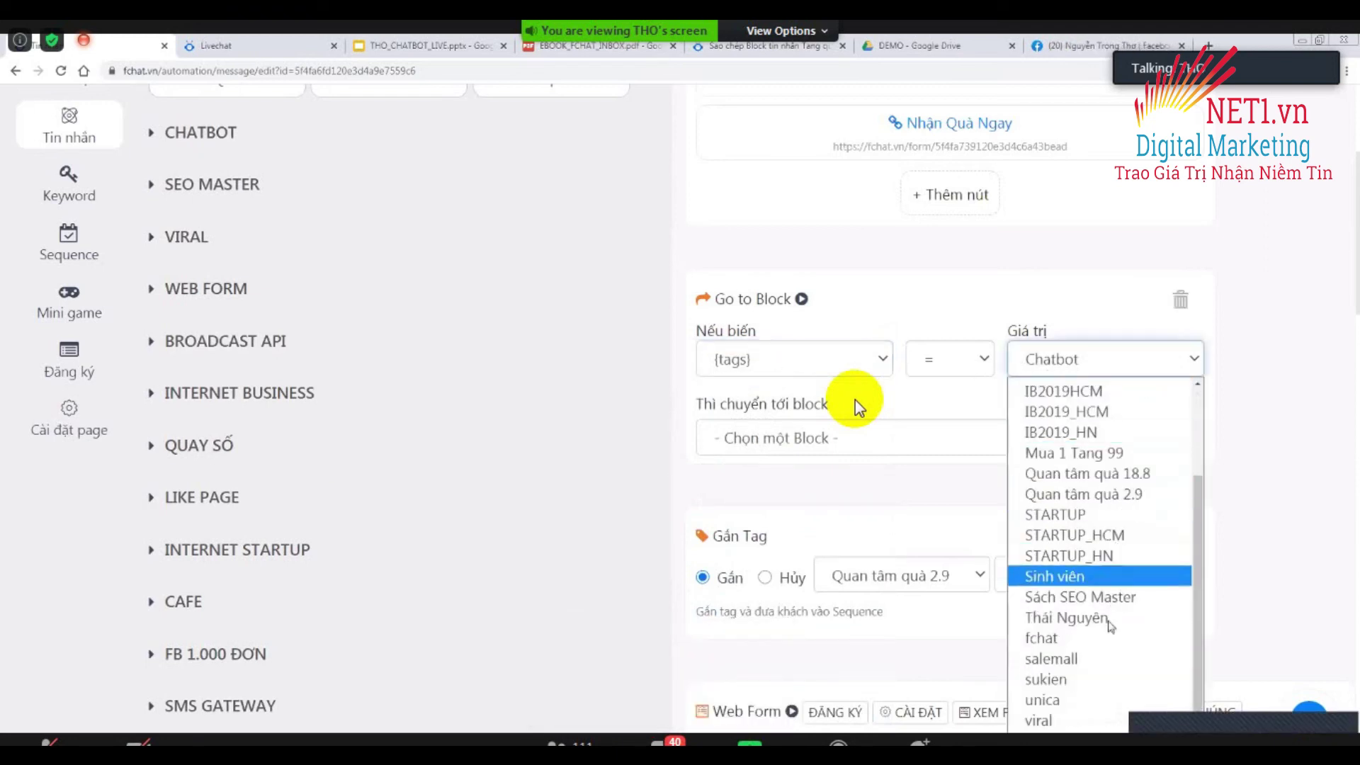
{"action": "left_click", "coordinate": [1112, 480]}
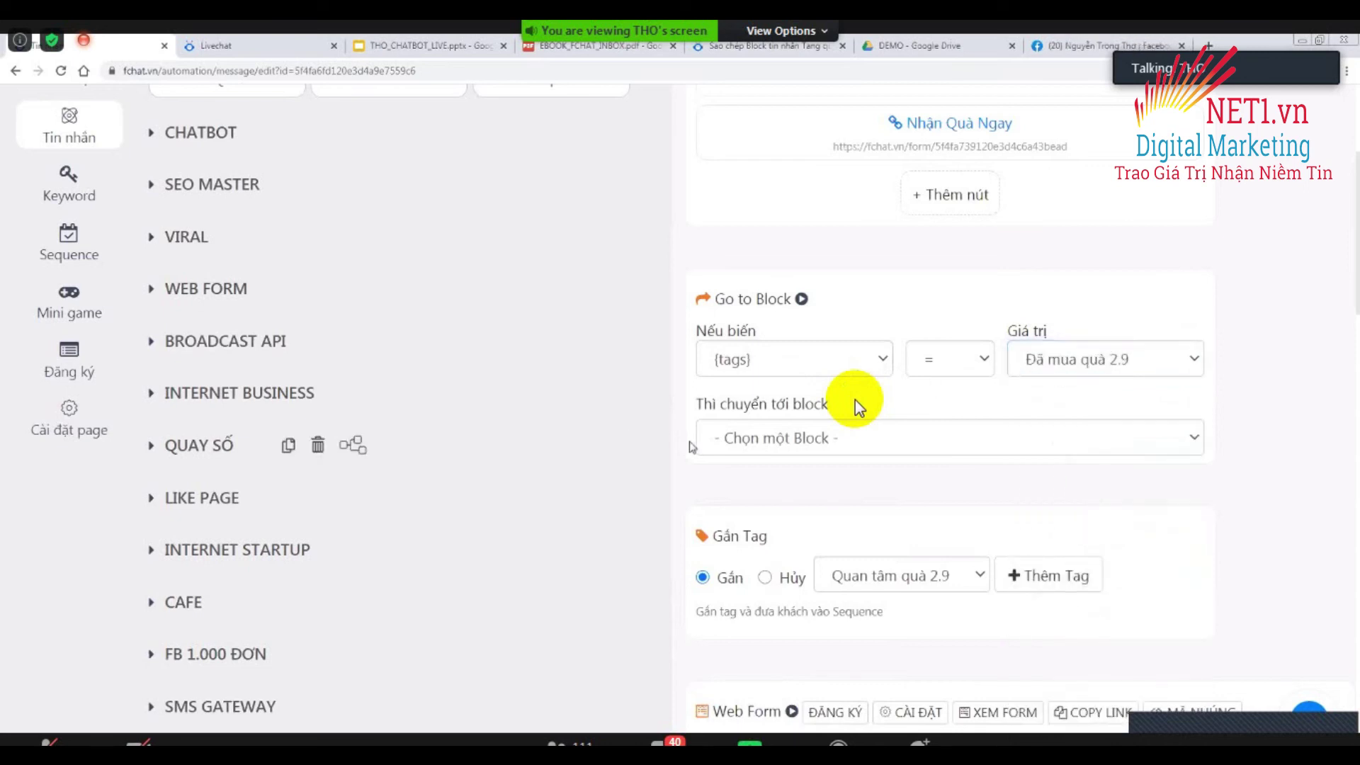
Route matching customers to the Đã nhận quà block and drag the rule to the top.
{"action": "left_click", "coordinate": [796, 453]}
{"action": "scroll", "coordinate": [859, 408], "scroll_direction": "down", "scroll_amount": 15}
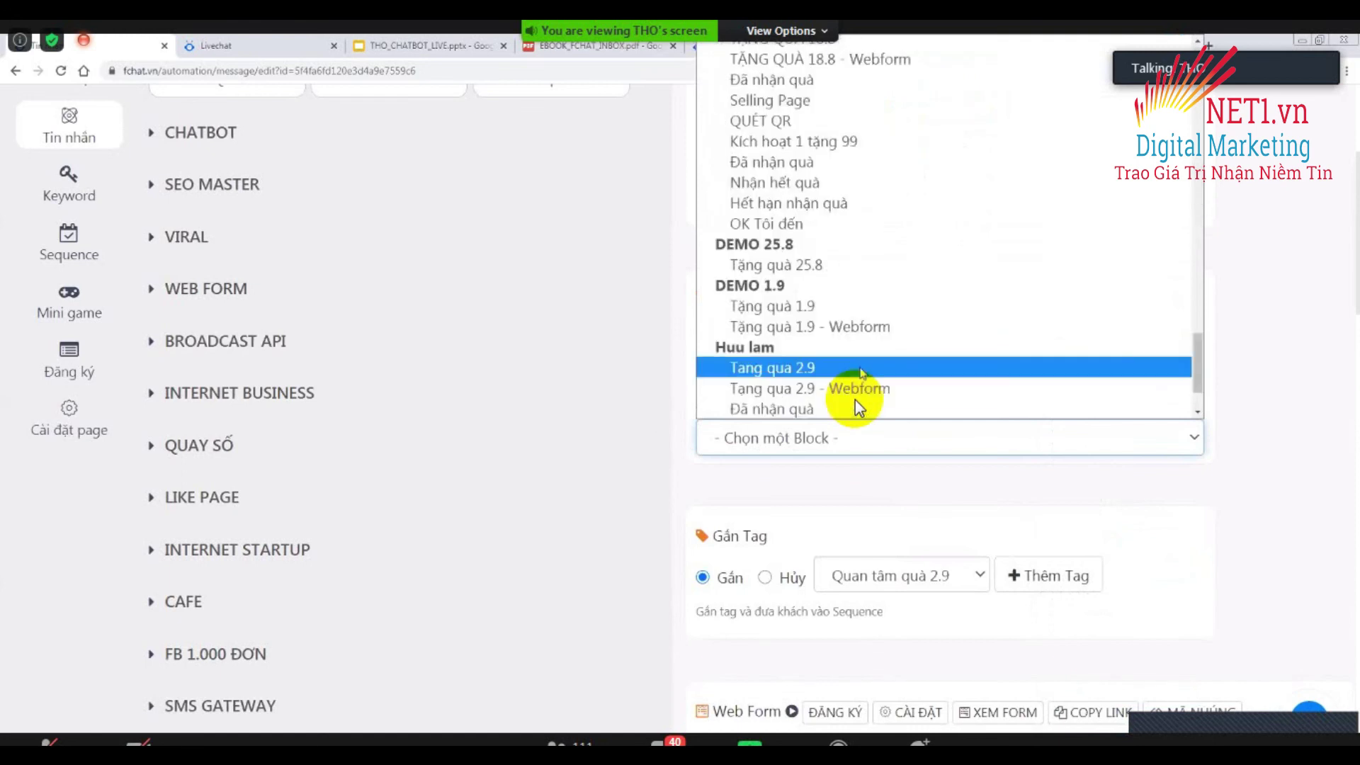
{"action": "left_click", "coordinate": [859, 407]}
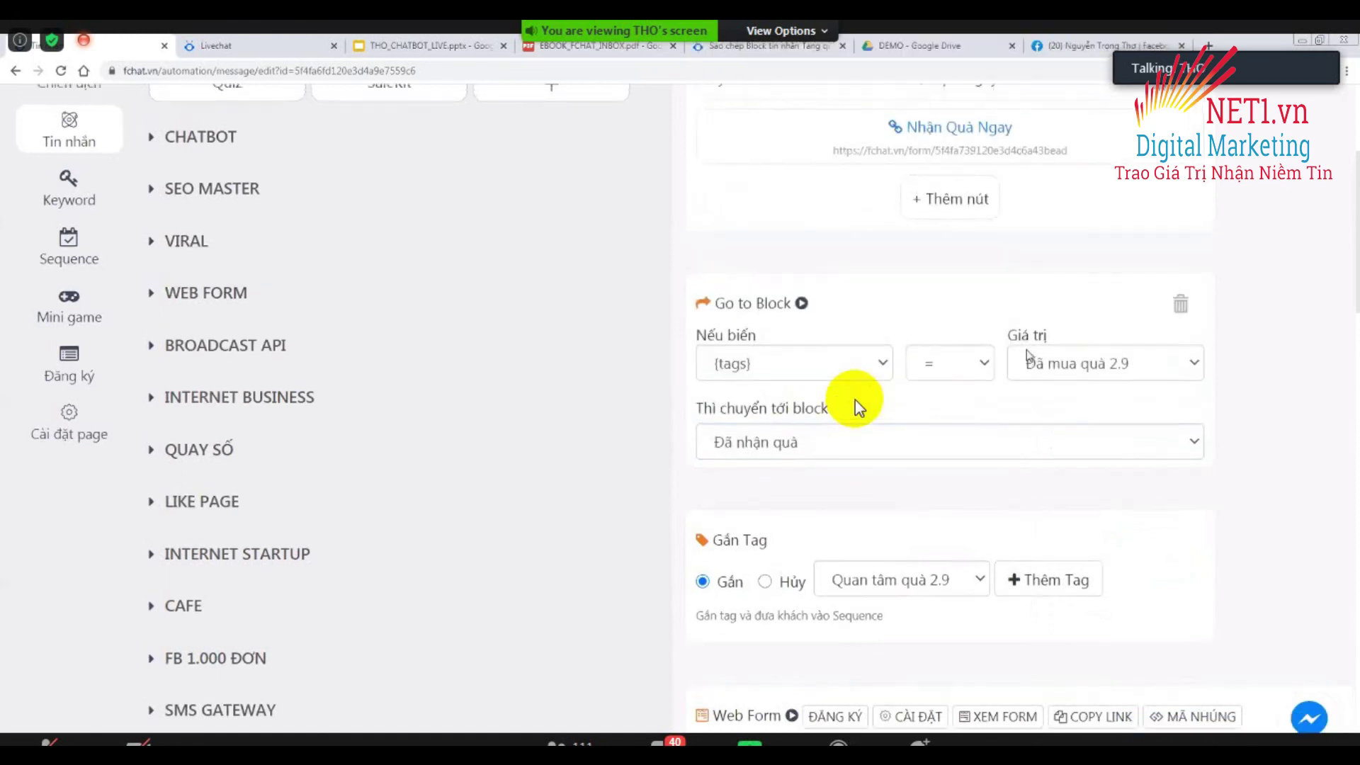
{"action": "scroll", "coordinate": [859, 407], "scroll_direction": "up", "scroll_amount": 3}
{"action": "left_click_drag", "start_coordinate": [877, 488], "coordinate": [867, 246]}
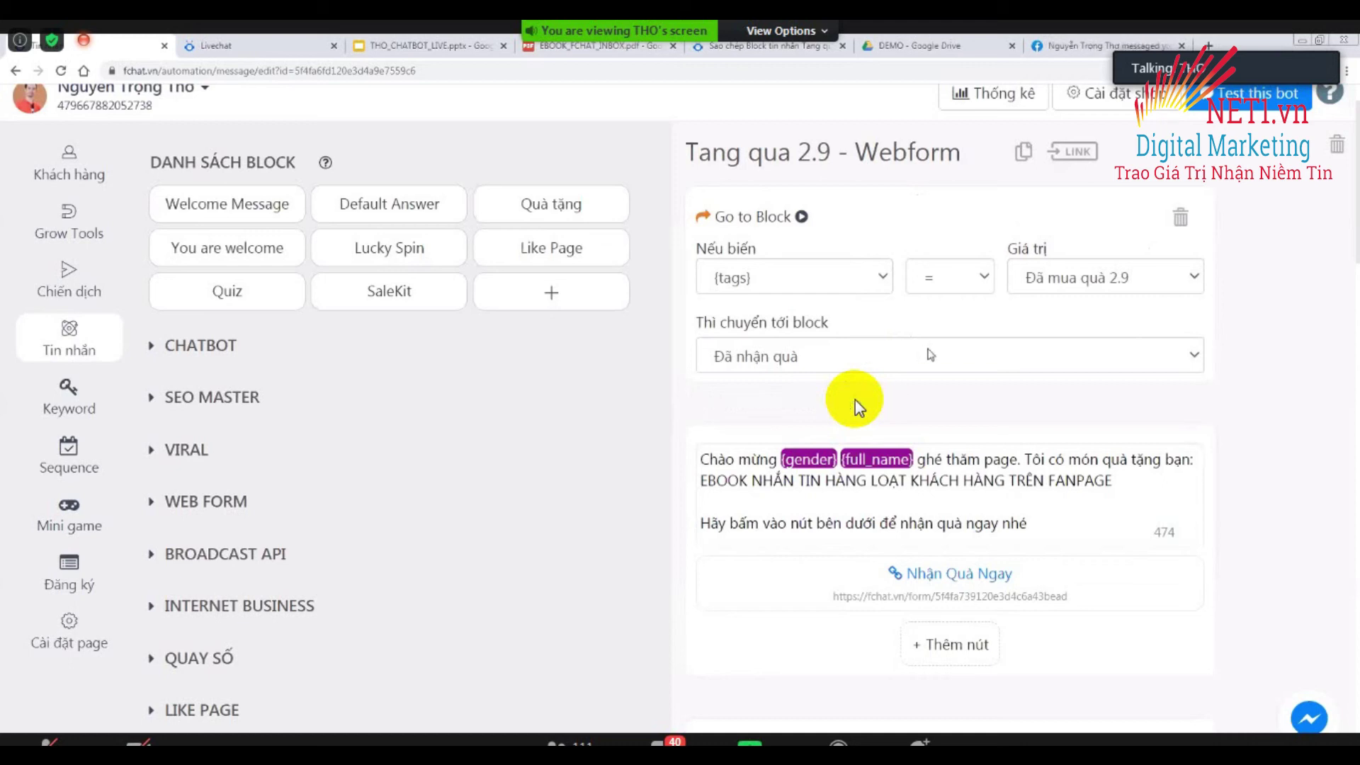
{"action": "mouse_move", "coordinate": [559, 376]}
{"action": "scroll", "coordinate": [860, 408], "scroll_direction": "down", "scroll_amount": 12}
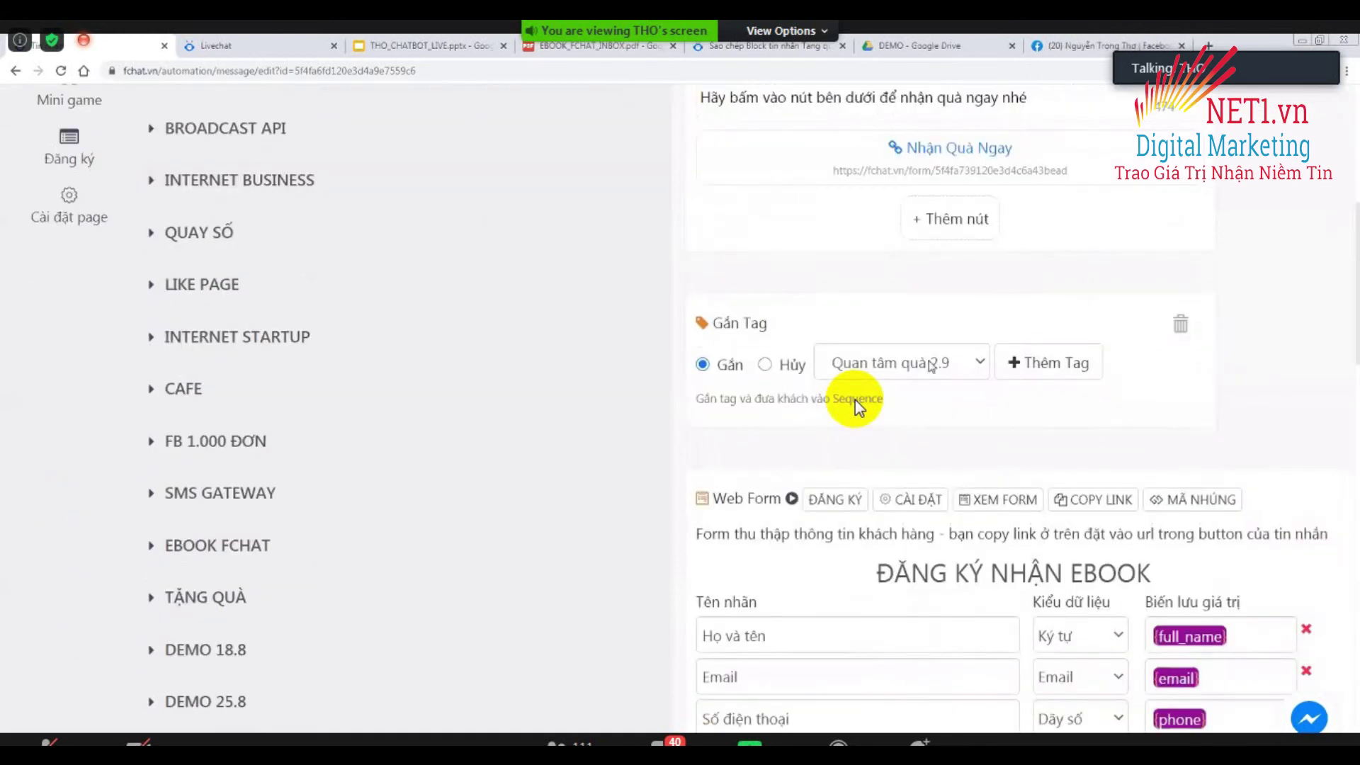
{"action": "scroll", "coordinate": [859, 407], "scroll_direction": "up", "scroll_amount": 12}
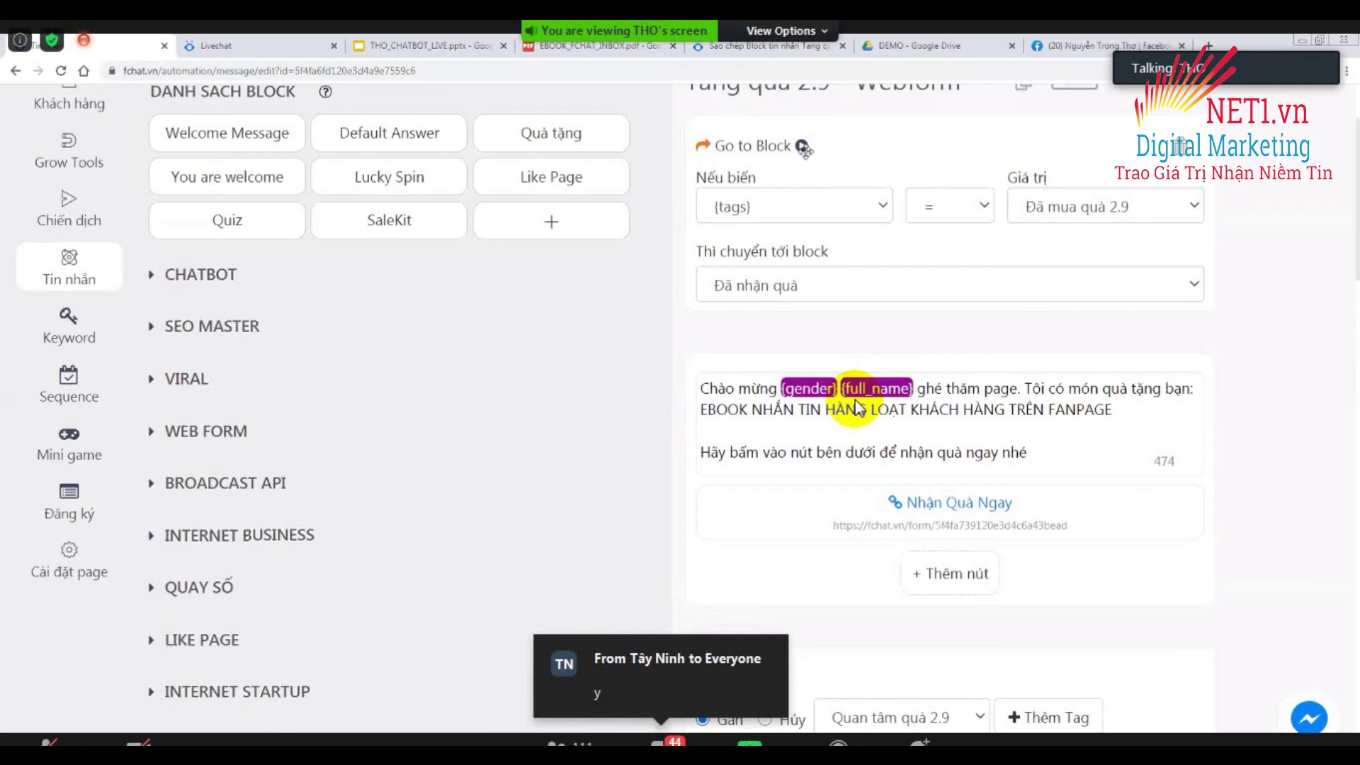
{"action": "scroll", "coordinate": [855, 408], "scroll_direction": "down", "scroll_amount": 9}
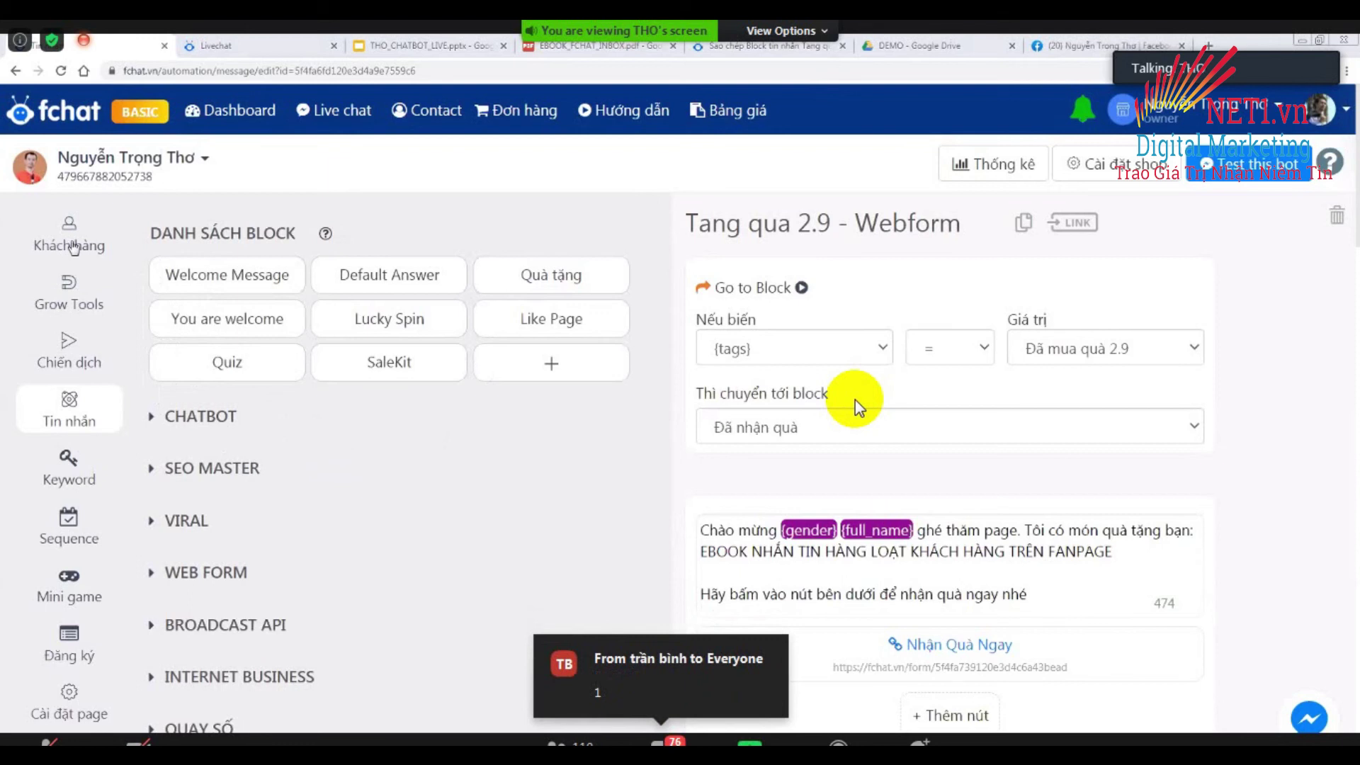
Open the Khách hàng list of 8,353 customers and bring up the Tải khách hàng dialog.
{"action": "left_click", "coordinate": [74, 246]}
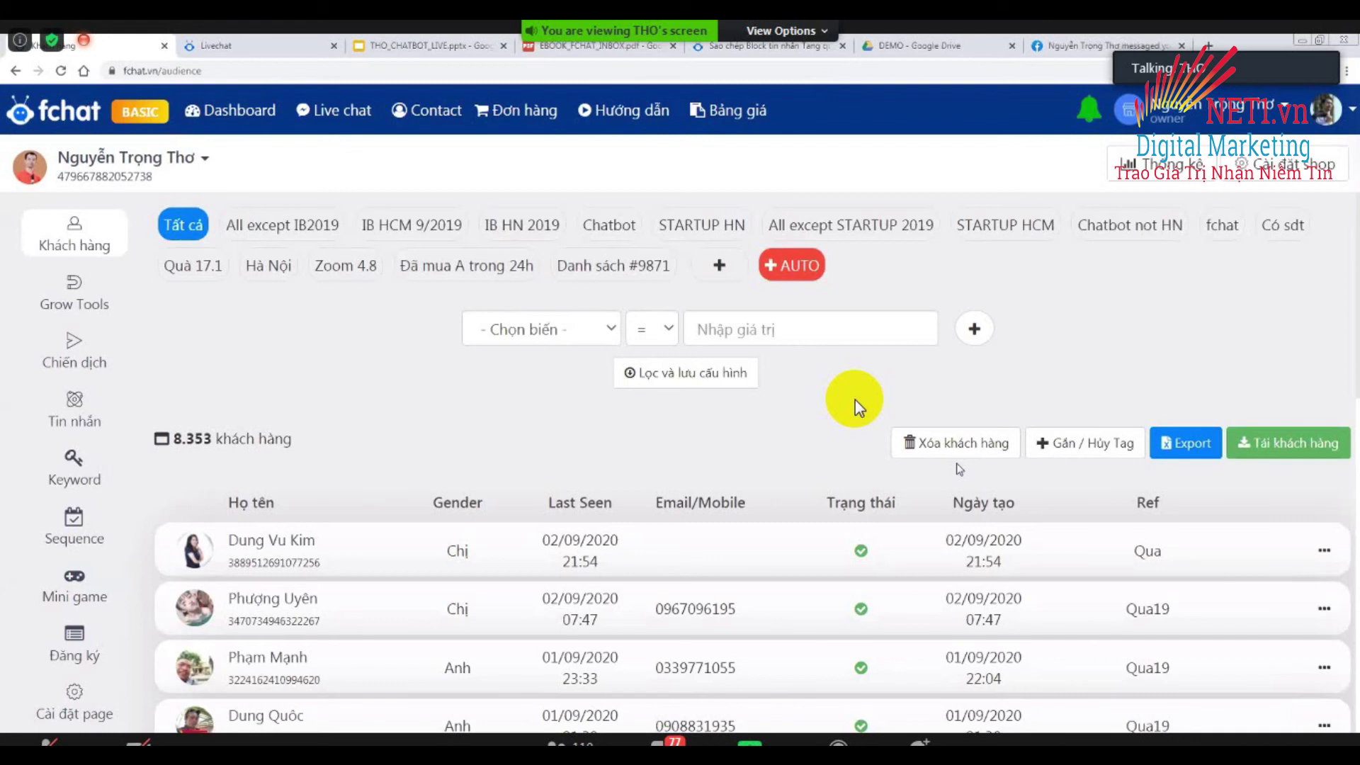
{"action": "left_click", "coordinate": [1311, 446]}
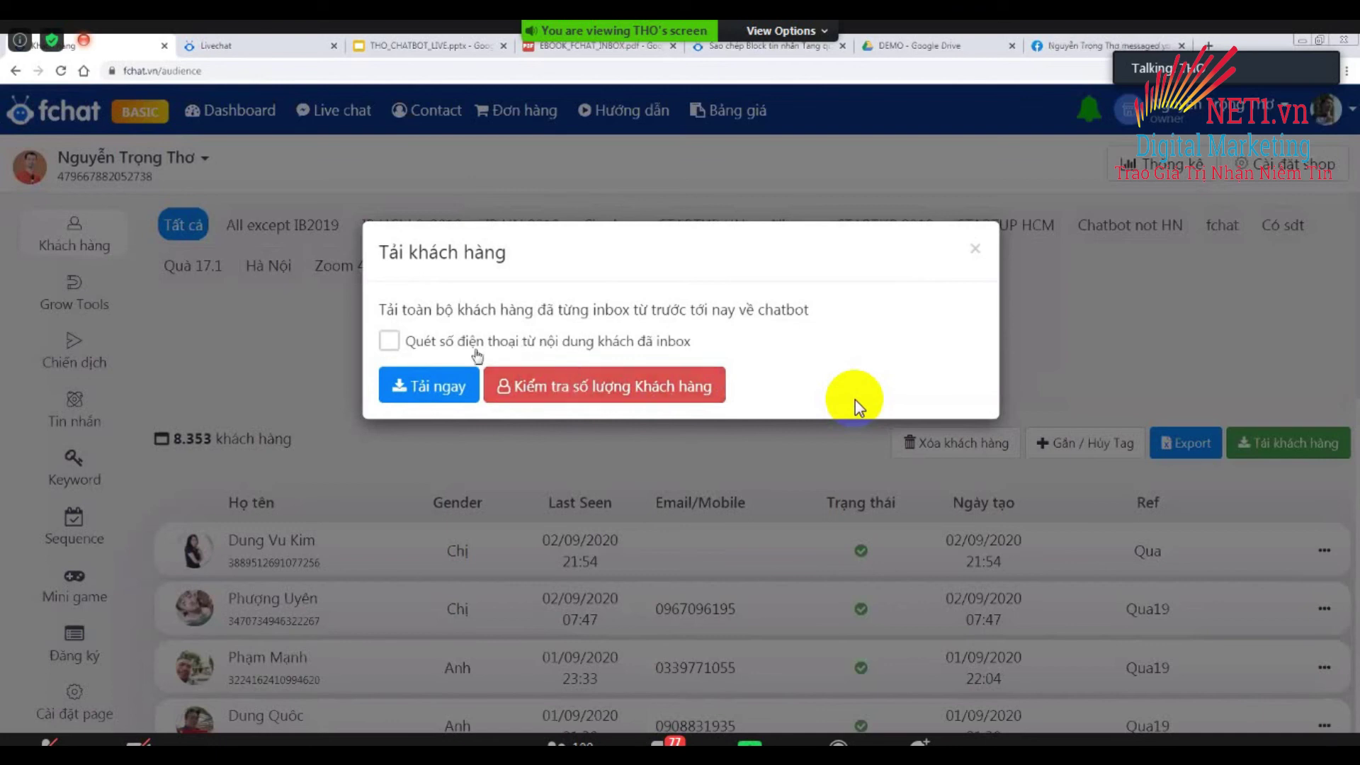
Tick 'Quét số điện thoại từ nội dung khách đã inbox', then close the dialog without loading.
{"action": "left_click", "coordinate": [389, 344]}
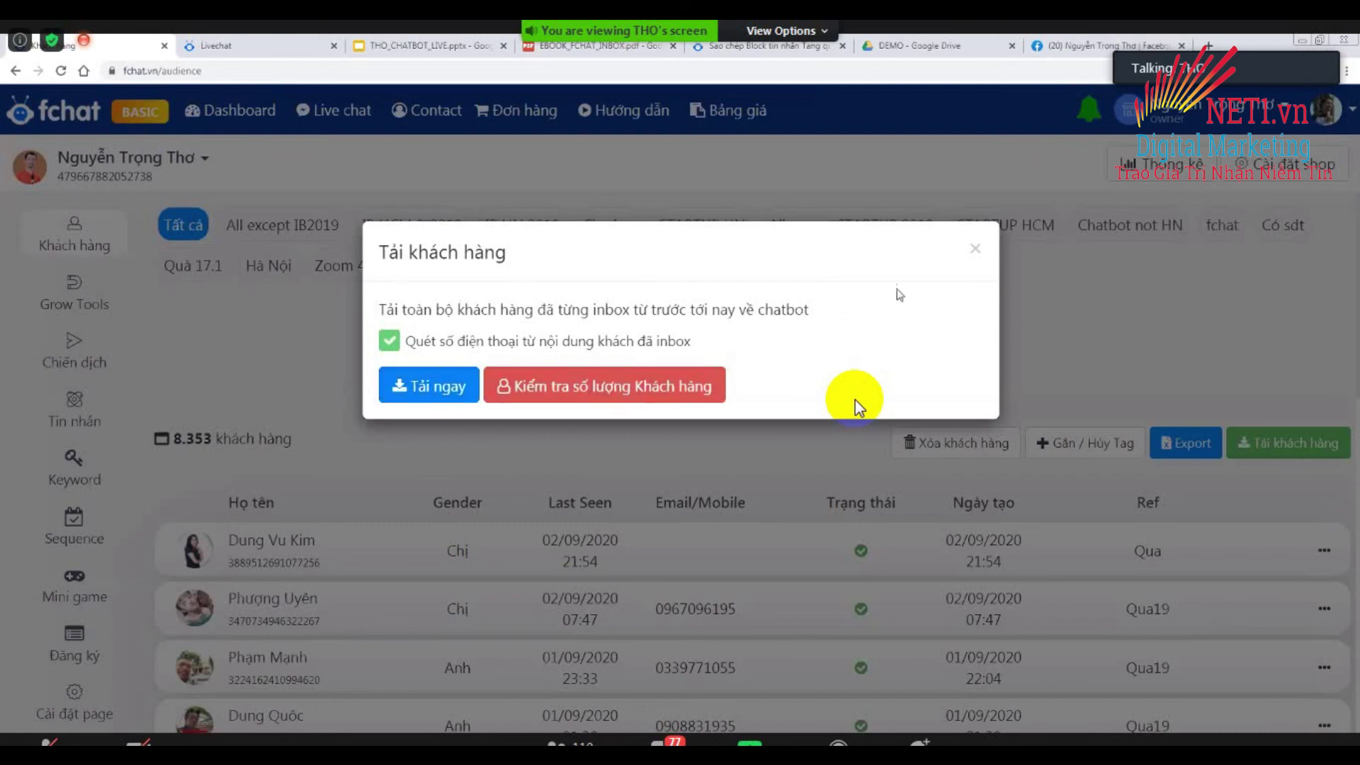
{"action": "left_click", "coordinate": [973, 251]}
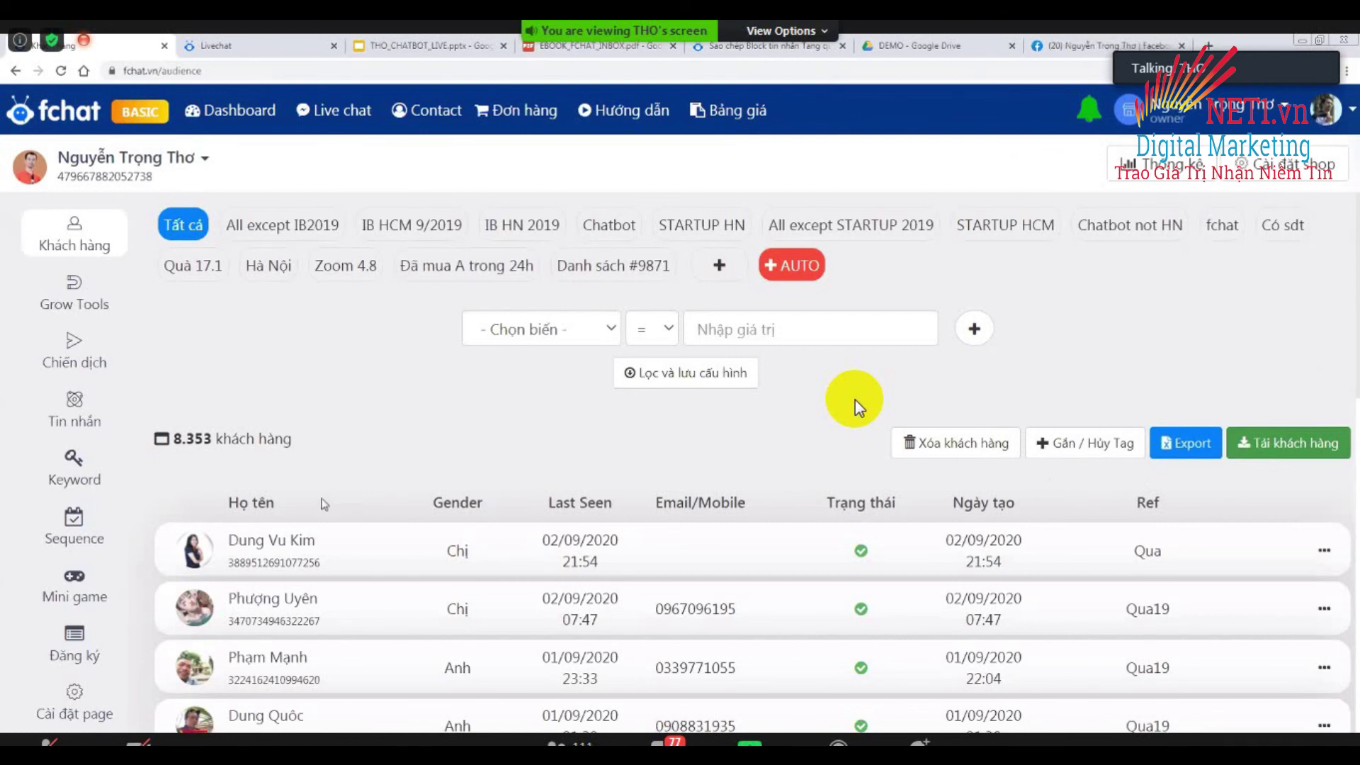
Scroll through the Tất cả view showing all 8,353 customers.
{"action": "scroll", "coordinate": [860, 407], "scroll_direction": "down", "scroll_amount": 2}
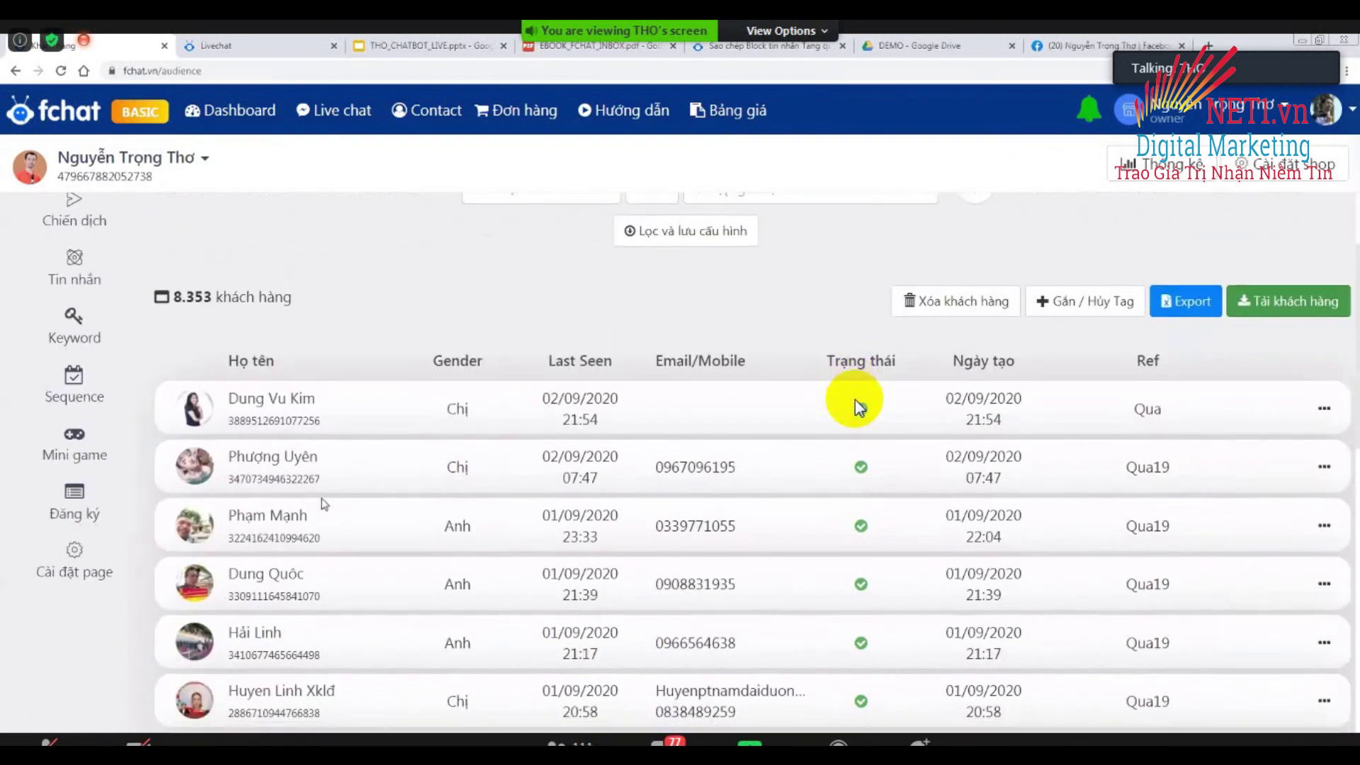
{"action": "scroll", "coordinate": [859, 407], "scroll_direction": "up", "scroll_amount": 2}
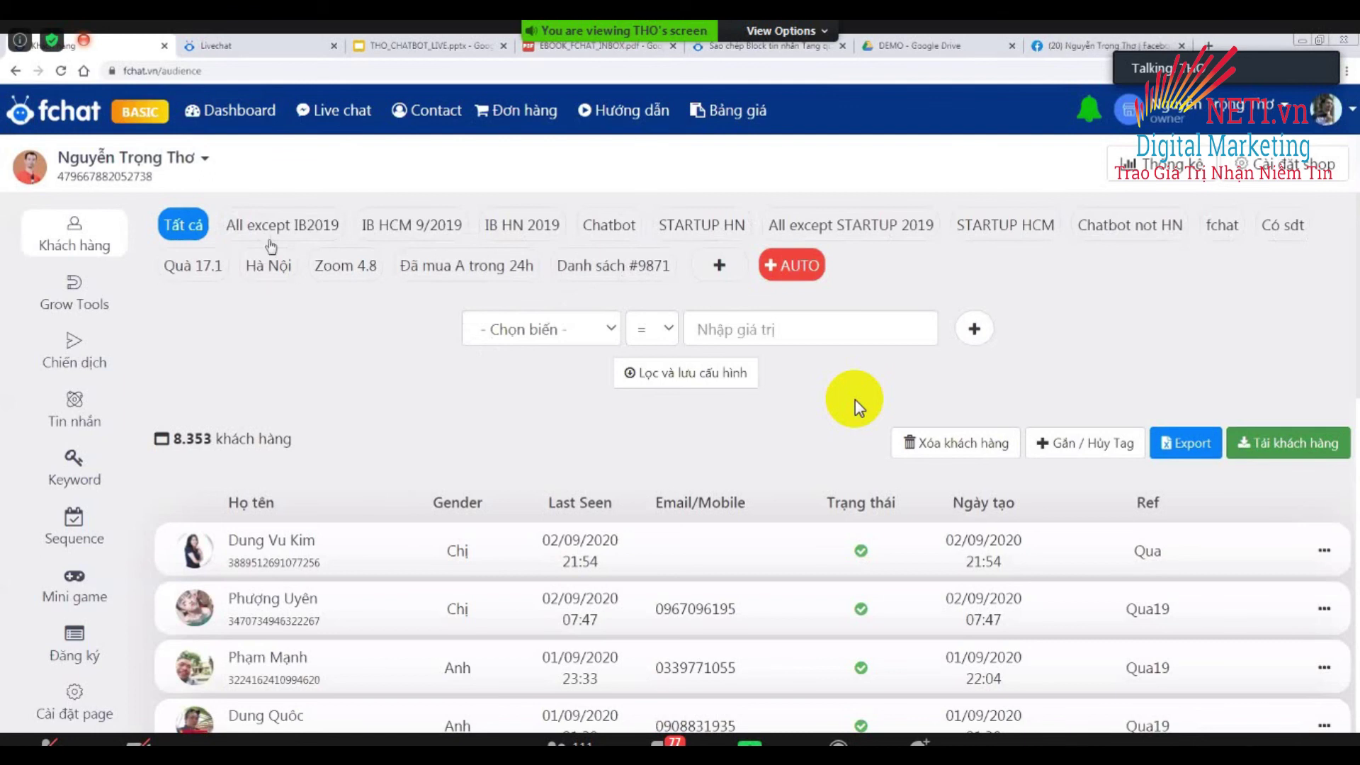
Delete the saved customer list Danh sách #9871.
{"action": "left_click", "coordinate": [193, 225]}
{"action": "left_click", "coordinate": [600, 272]}
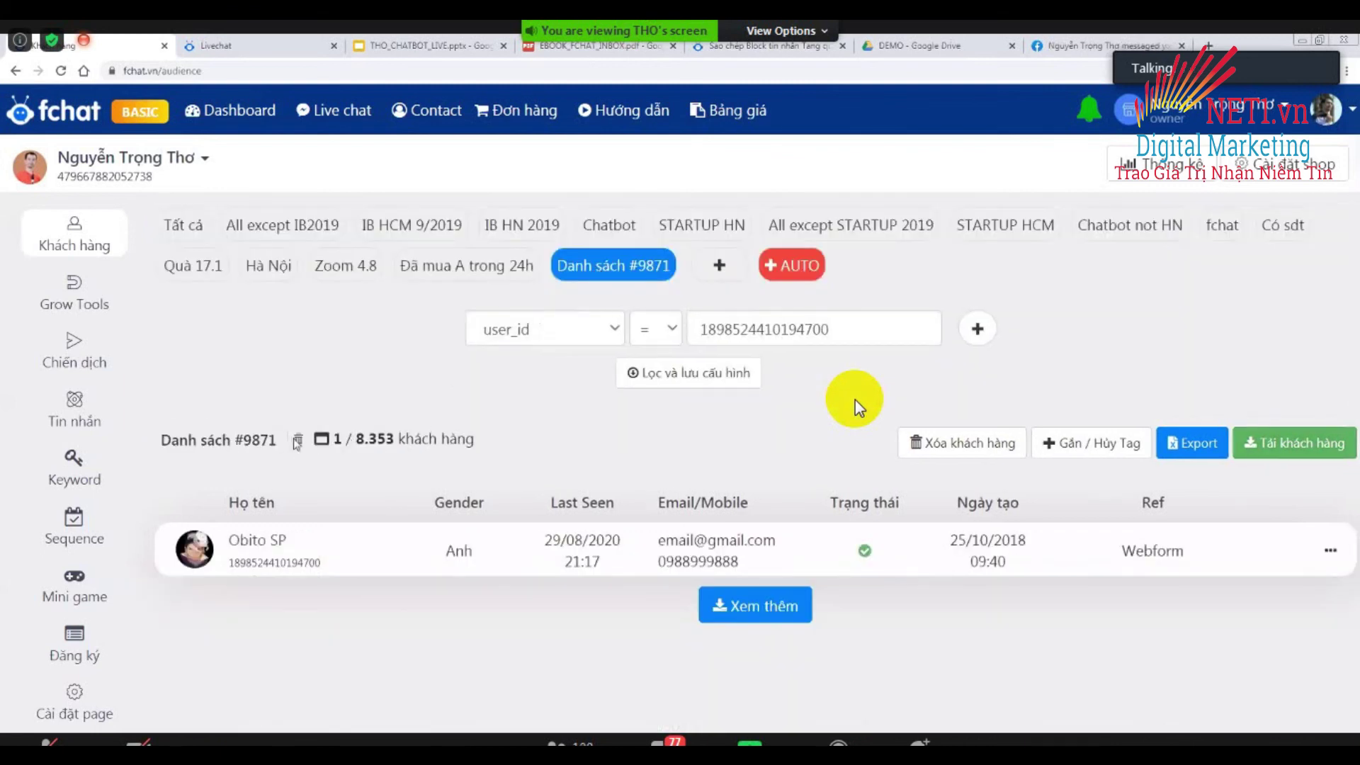
{"action": "left_click", "coordinate": [298, 443]}
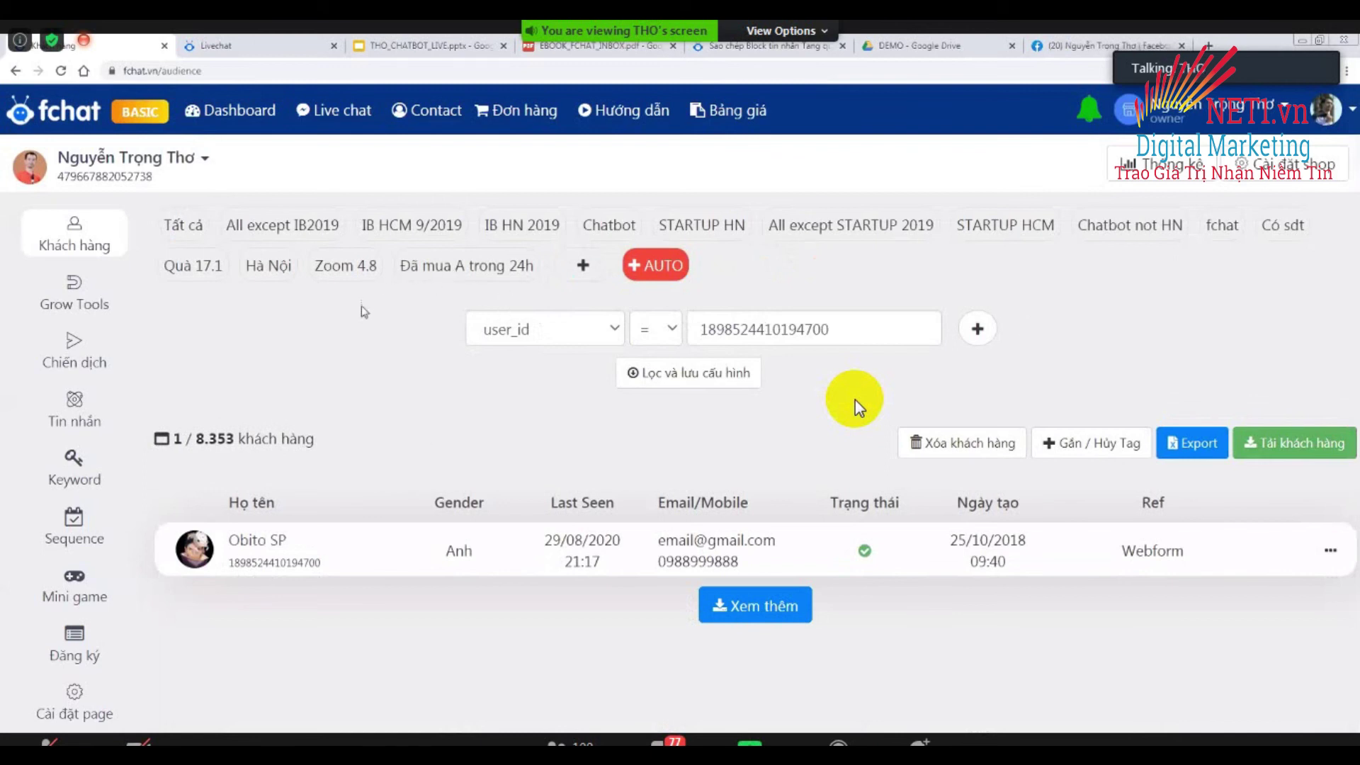
Add a new saved customer list and name it 'Có SĐT'.
{"action": "left_click", "coordinate": [581, 268]}
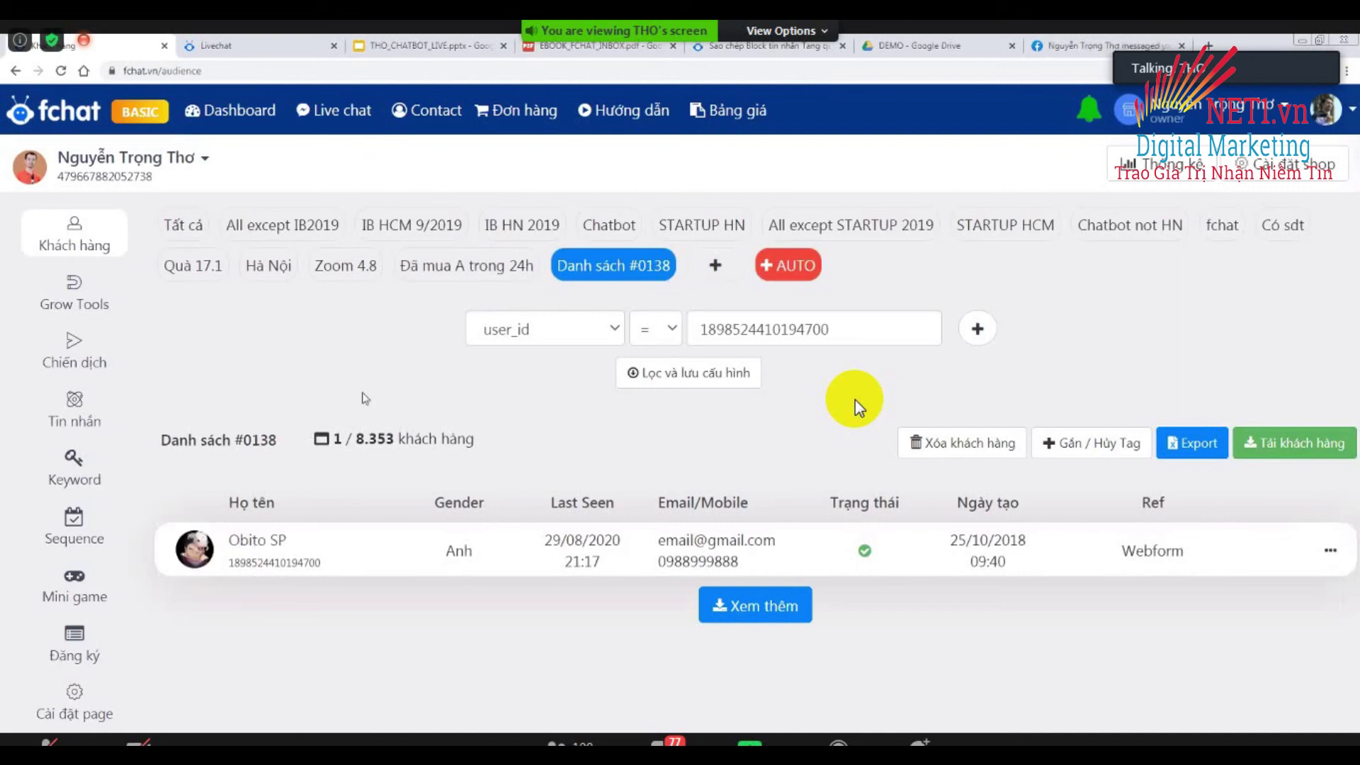
{"action": "double_click", "coordinate": [257, 446]}
{"action": "triple_click", "coordinate": [258, 447]}
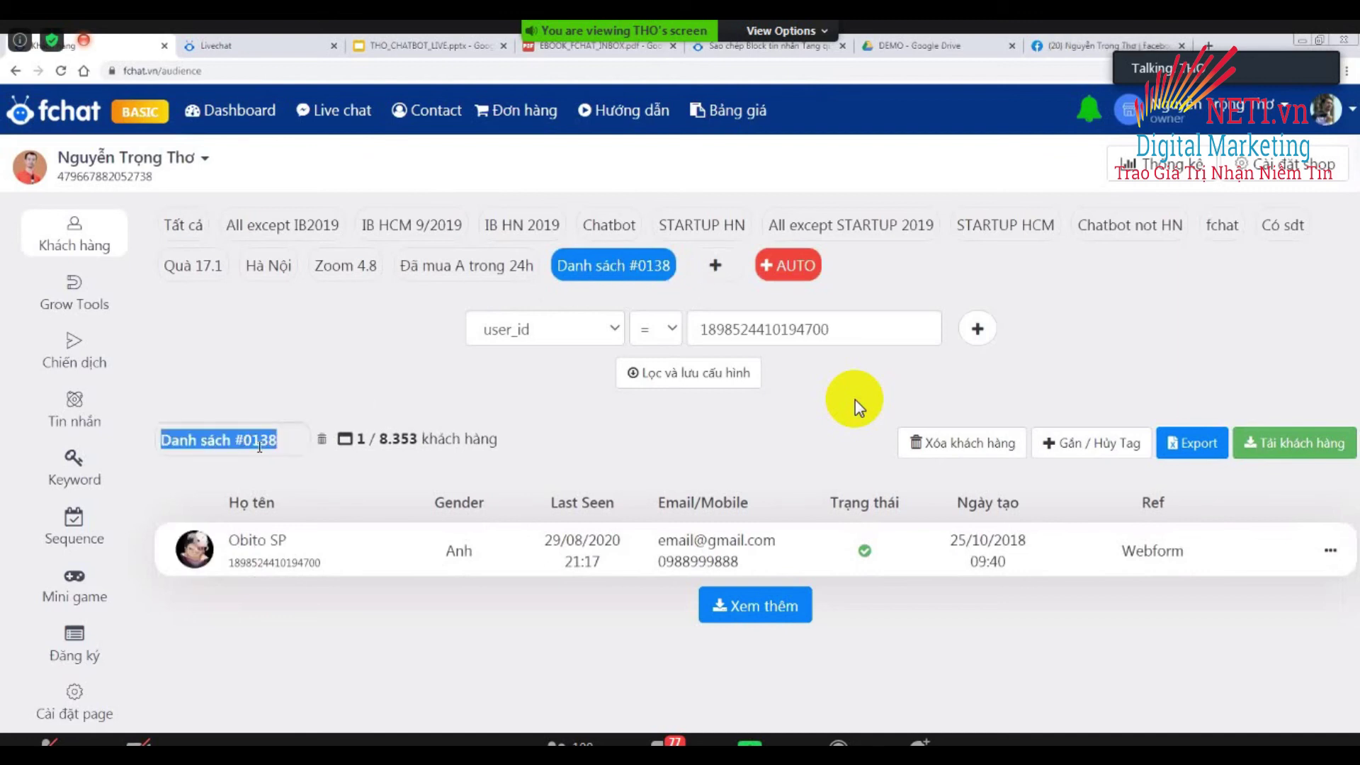
{"action": "type", "text": "Có"}
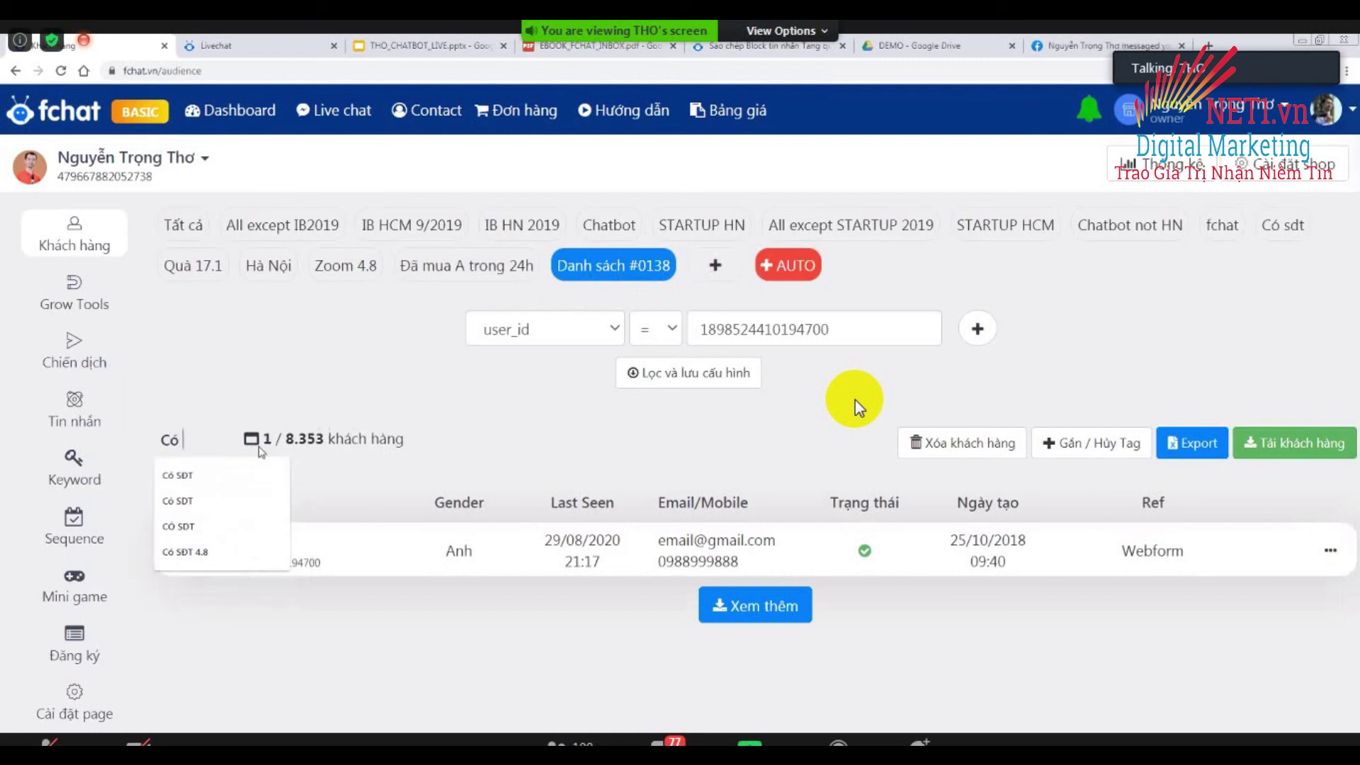
{"action": "type", "text": " SDdT"}
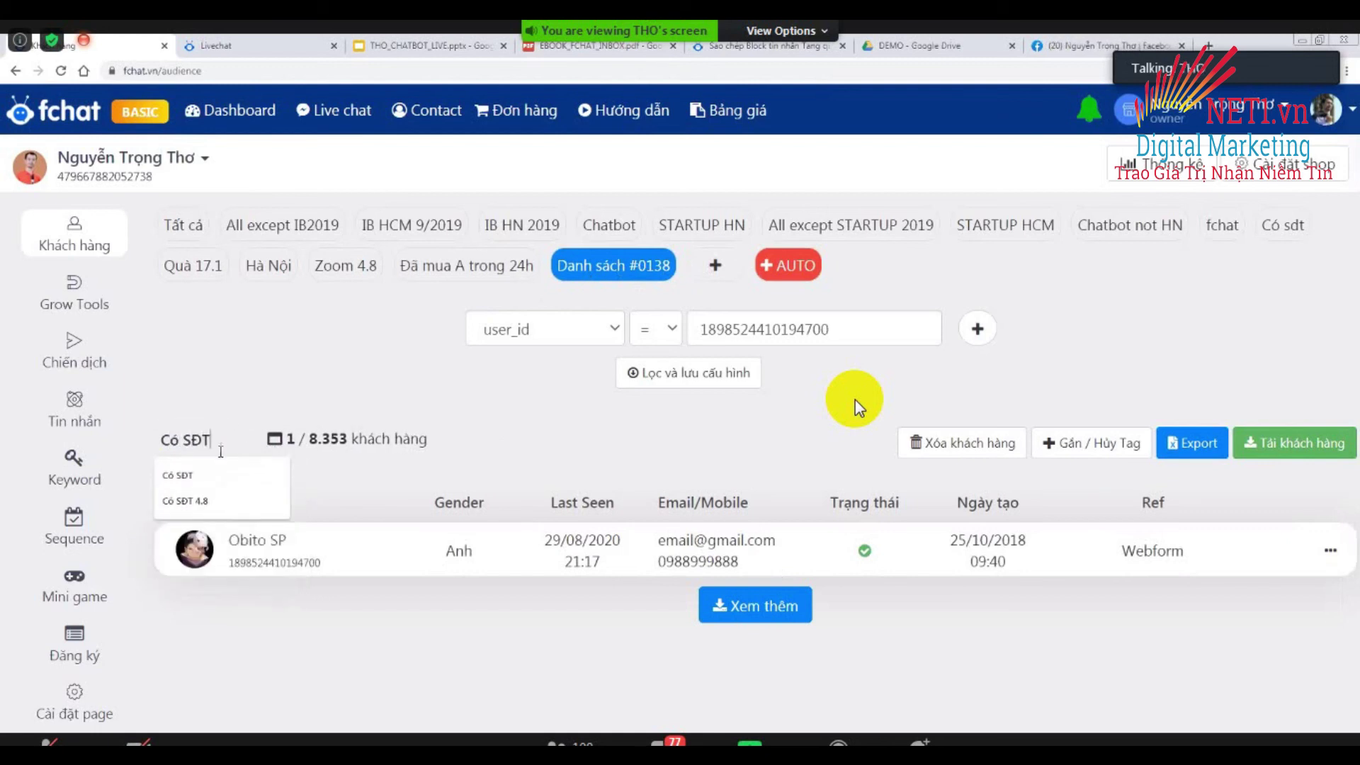
{"action": "key", "text": "Return"}
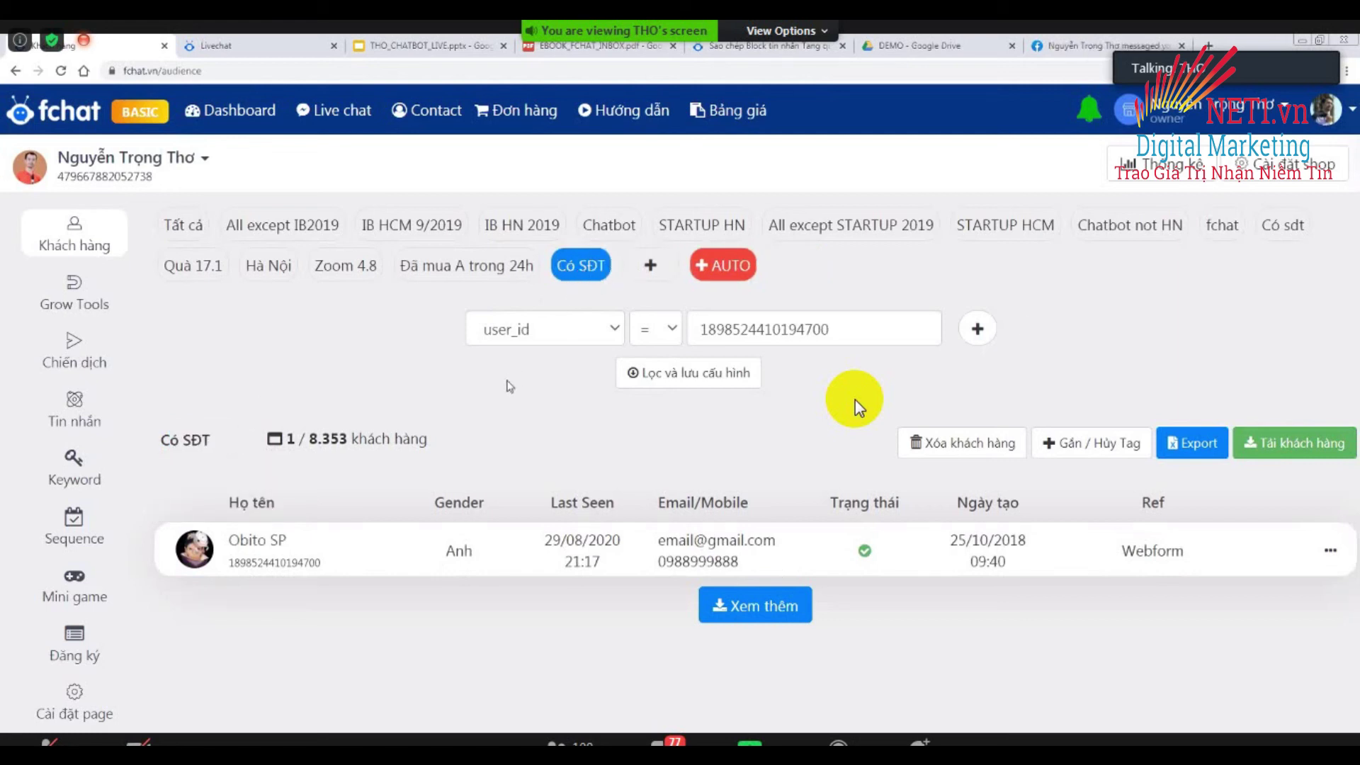
Filter the Có SĐT list to phone not empty and save the filter.
{"action": "left_click", "coordinate": [608, 342]}
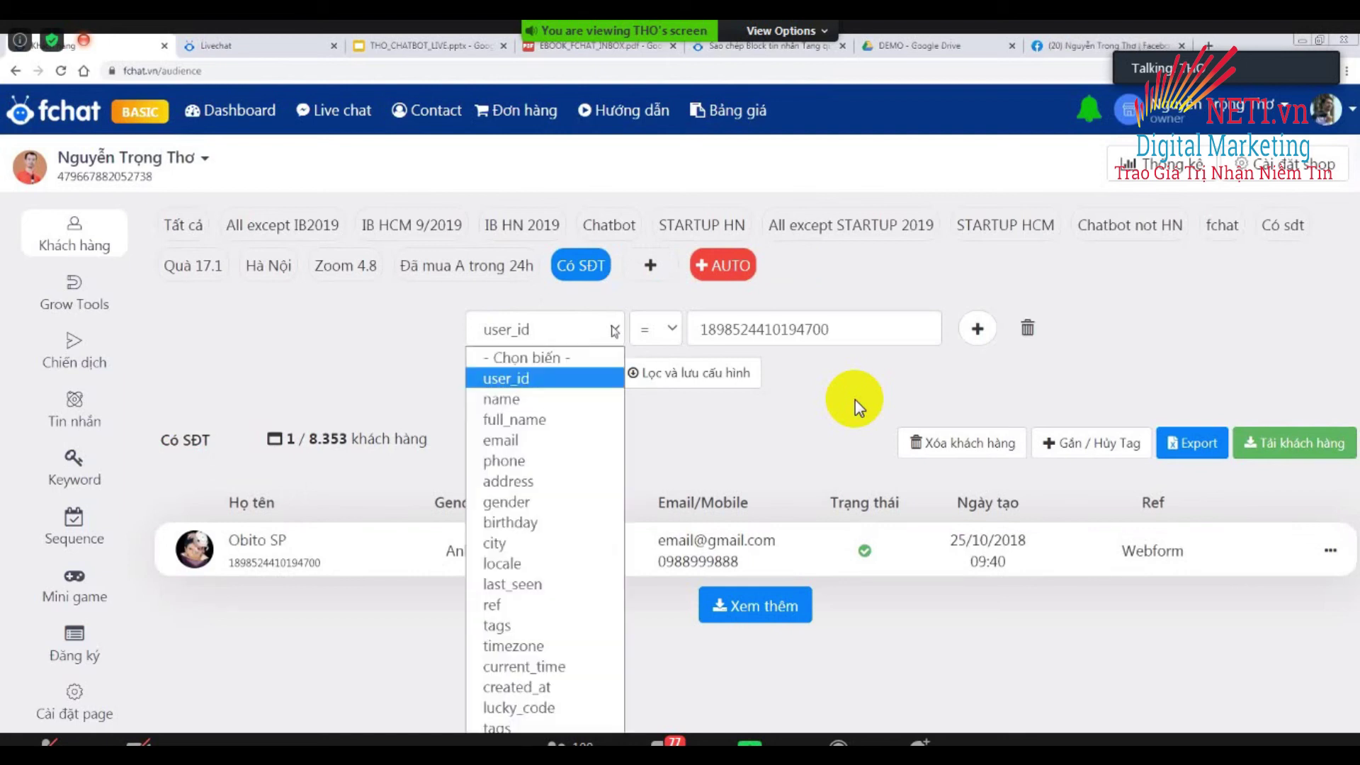
{"action": "left_click", "coordinate": [547, 463]}
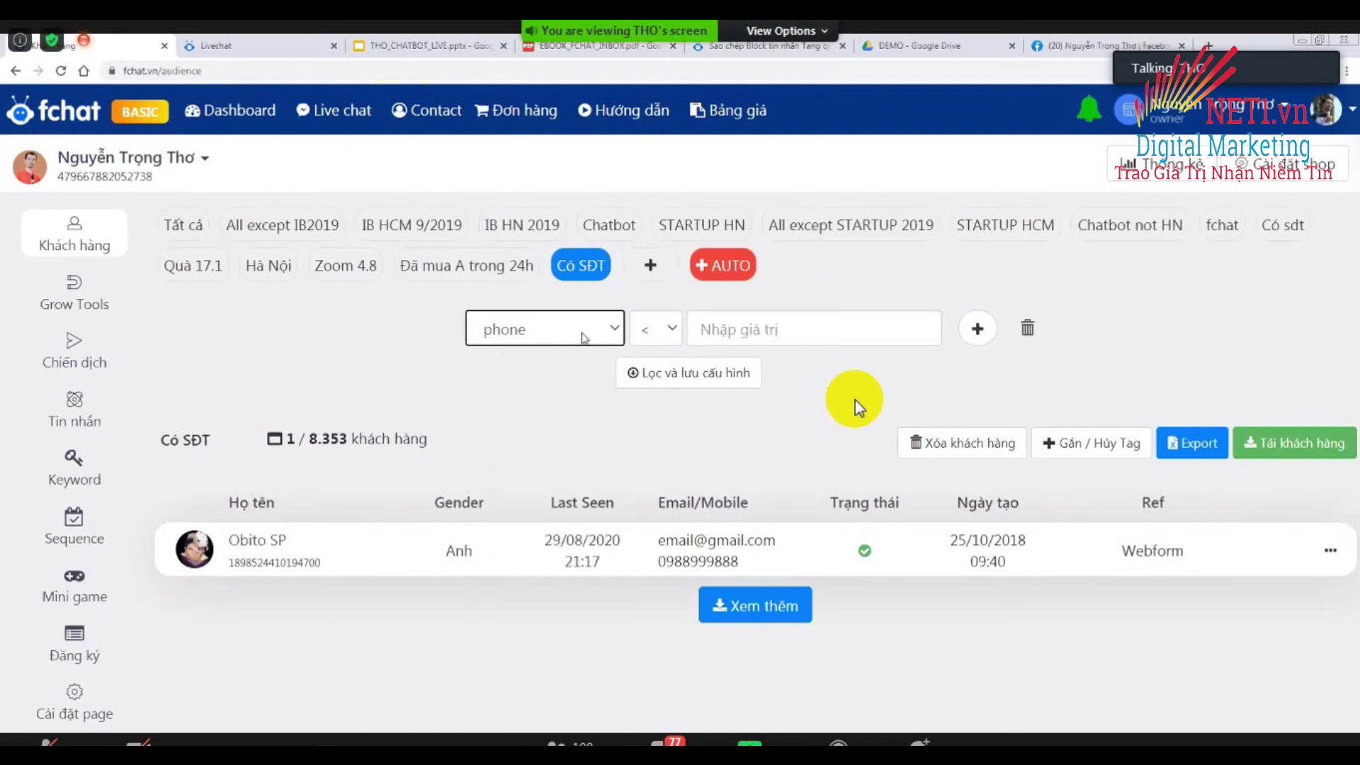
{"action": "left_click", "coordinate": [583, 369]}
{"action": "left_click", "coordinate": [674, 332]}
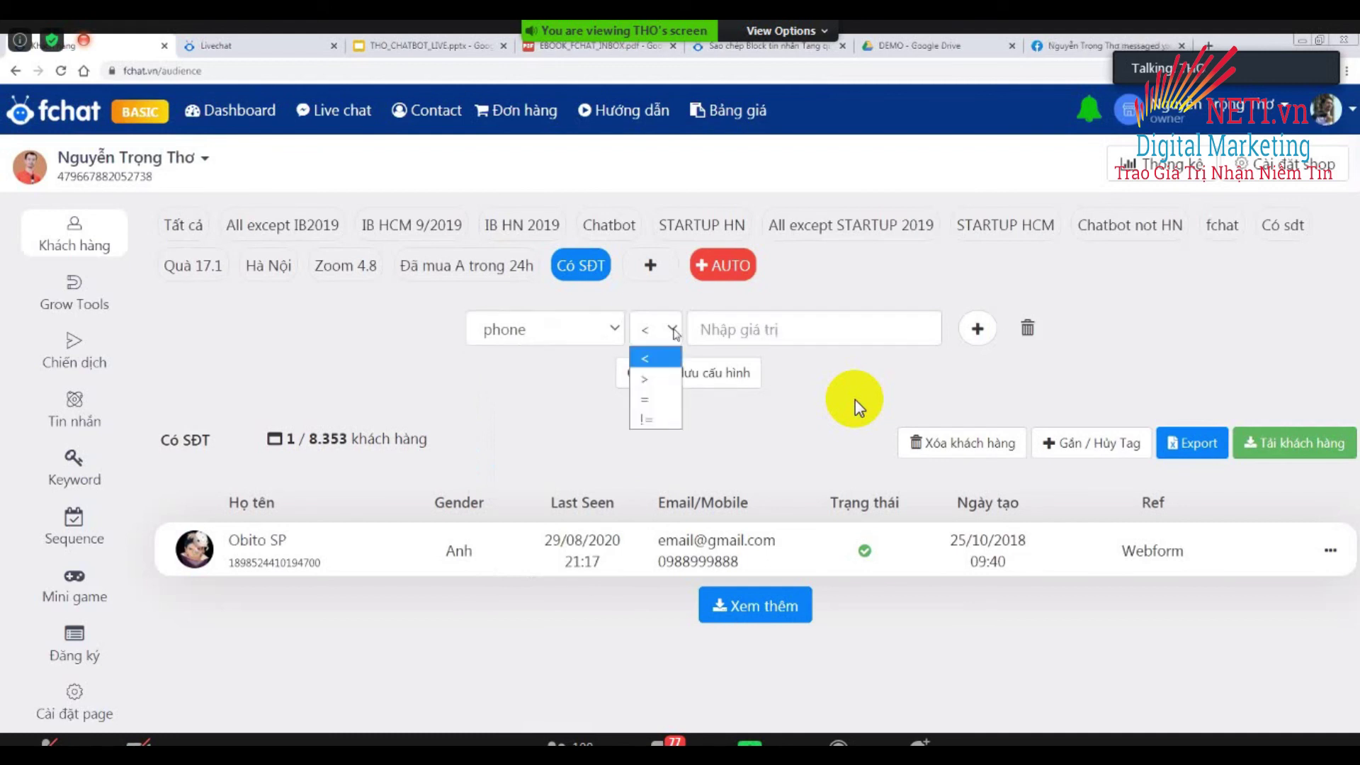
{"action": "left_click", "coordinate": [645, 419]}
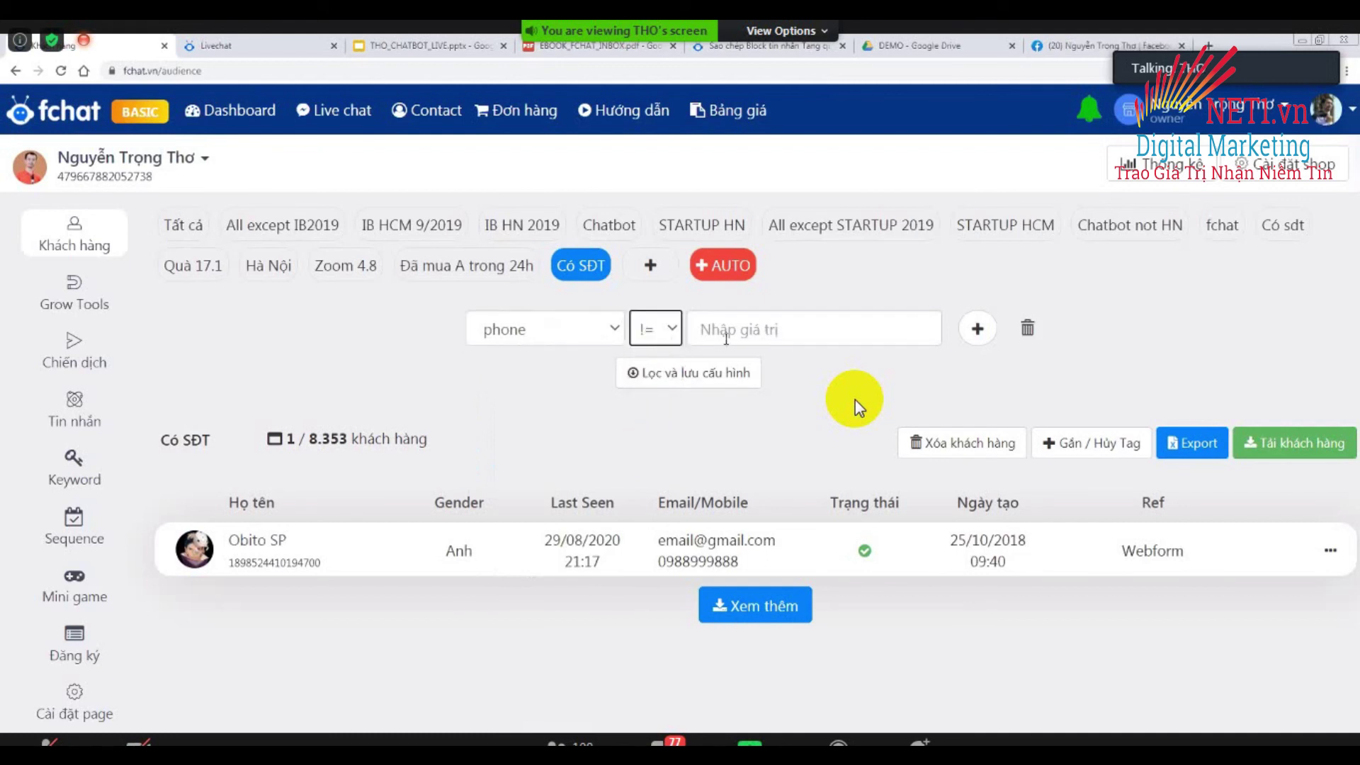
{"action": "left_click", "coordinate": [793, 294]}
{"action": "left_click", "coordinate": [670, 386]}
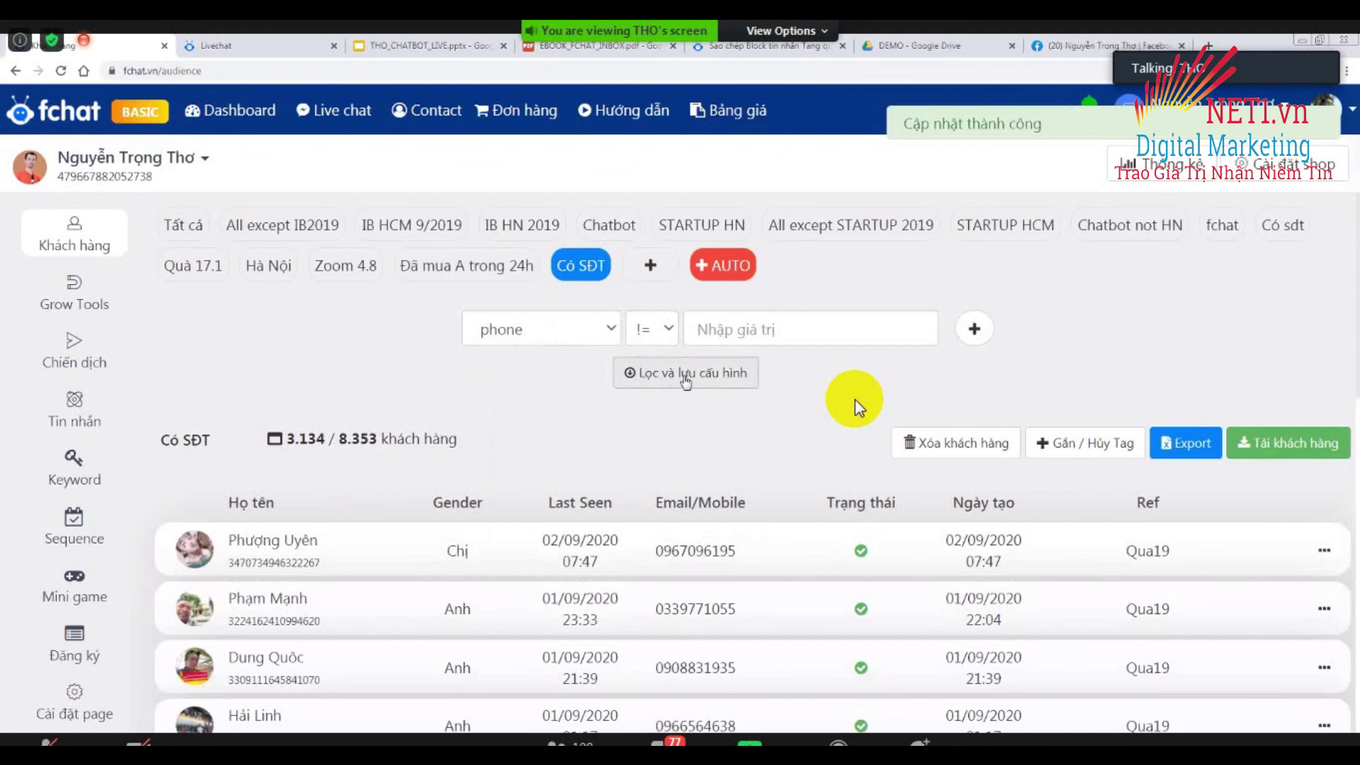
Add an OR condition for email not empty and save, matching 3,203 customers.
{"action": "left_click", "coordinate": [975, 328]}
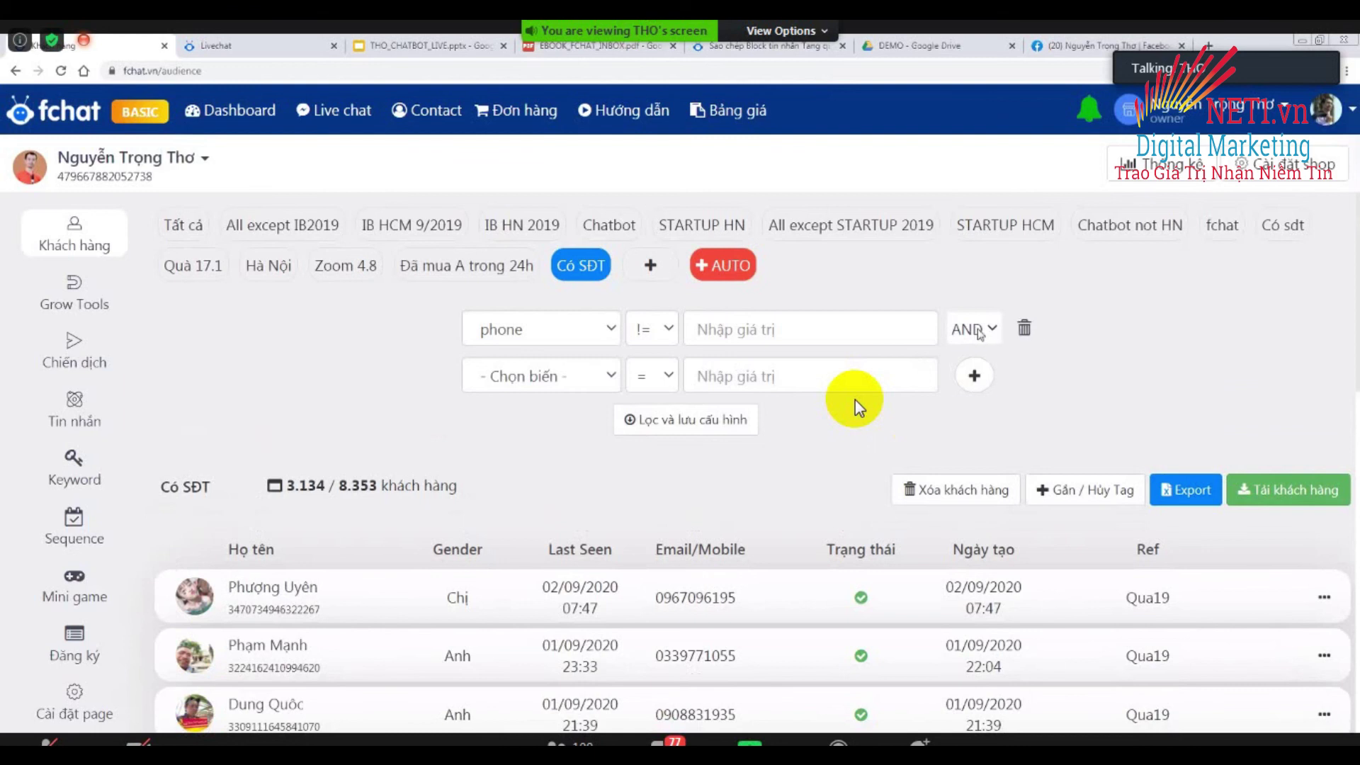
{"action": "left_click", "coordinate": [979, 331]}
{"action": "left_click", "coordinate": [965, 375]}
{"action": "left_click", "coordinate": [613, 376]}
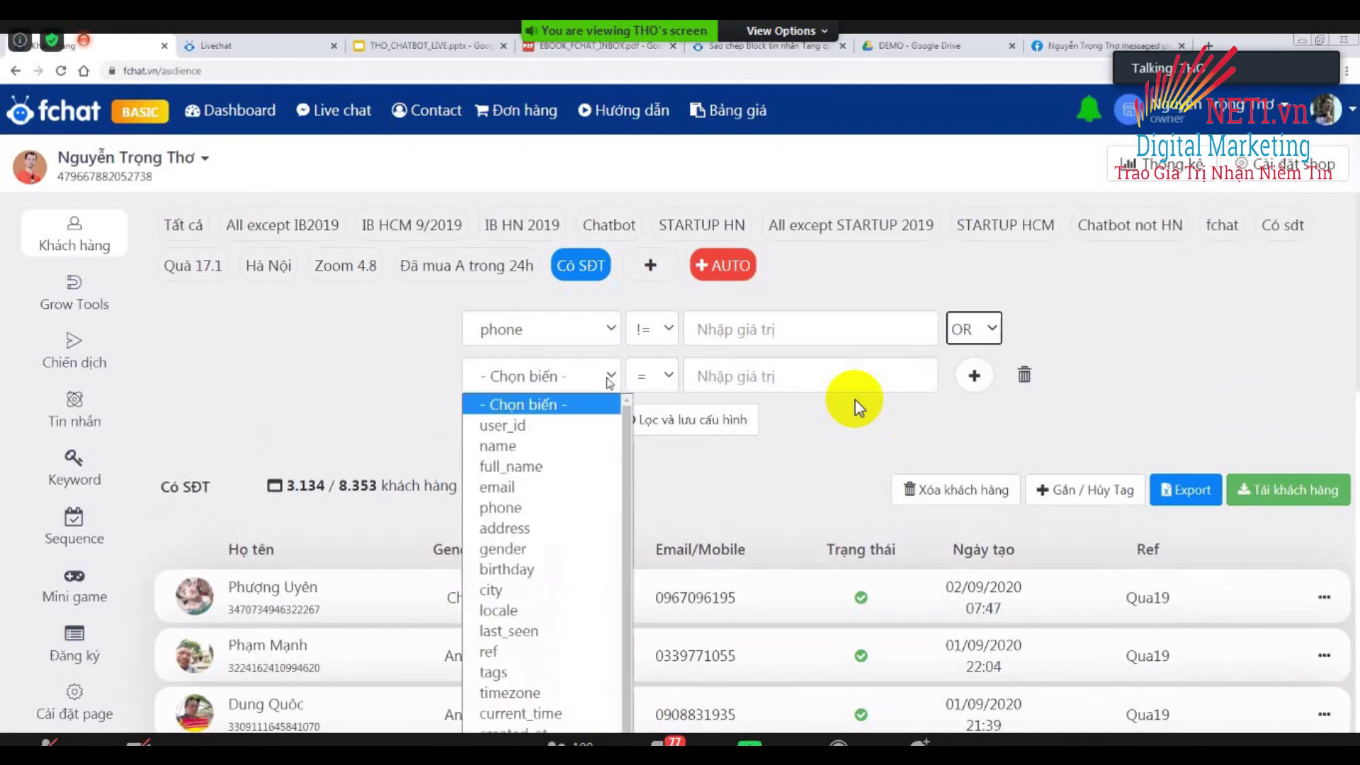
{"action": "left_click", "coordinate": [553, 482]}
{"action": "left_click", "coordinate": [669, 383]}
{"action": "left_click", "coordinate": [642, 467]}
{"action": "left_click", "coordinate": [737, 418]}
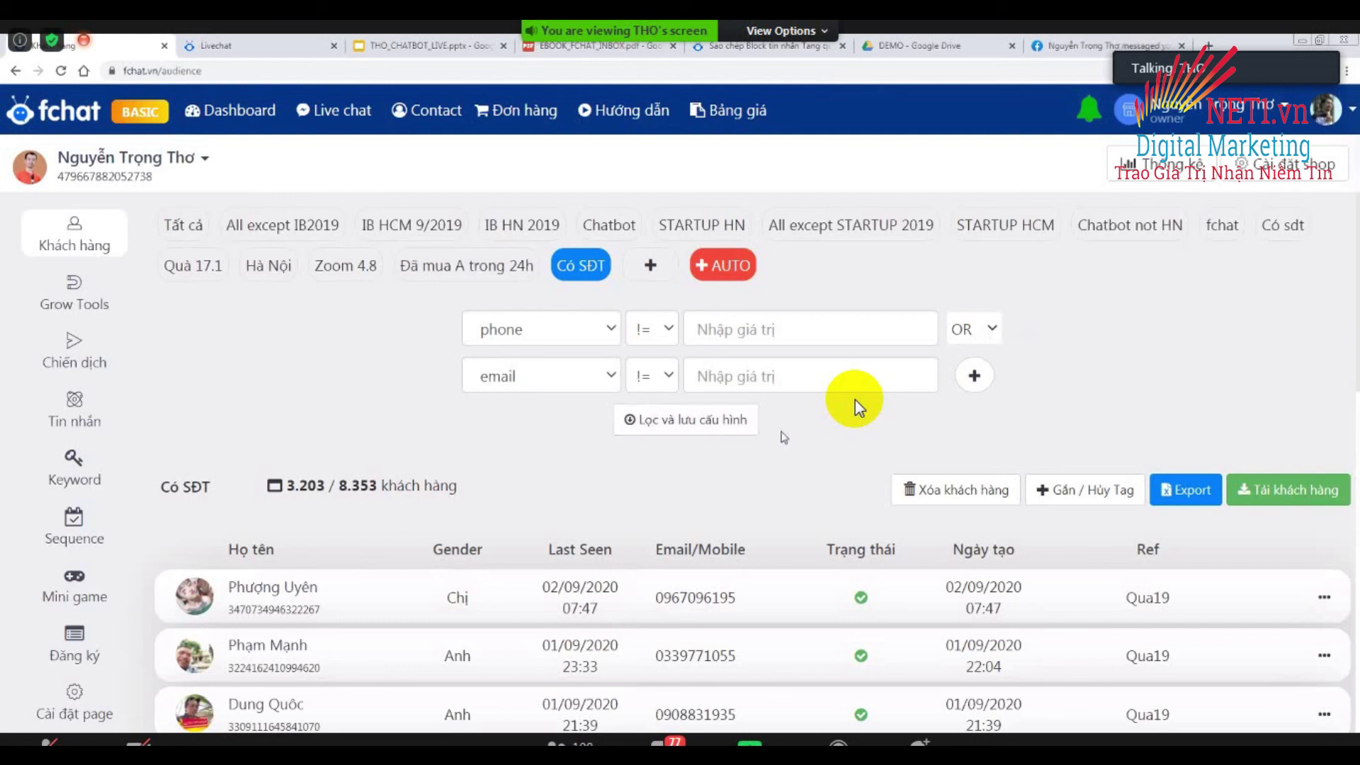
Change the second condition's field to tag Chatbot.
{"action": "left_click", "coordinate": [567, 378]}
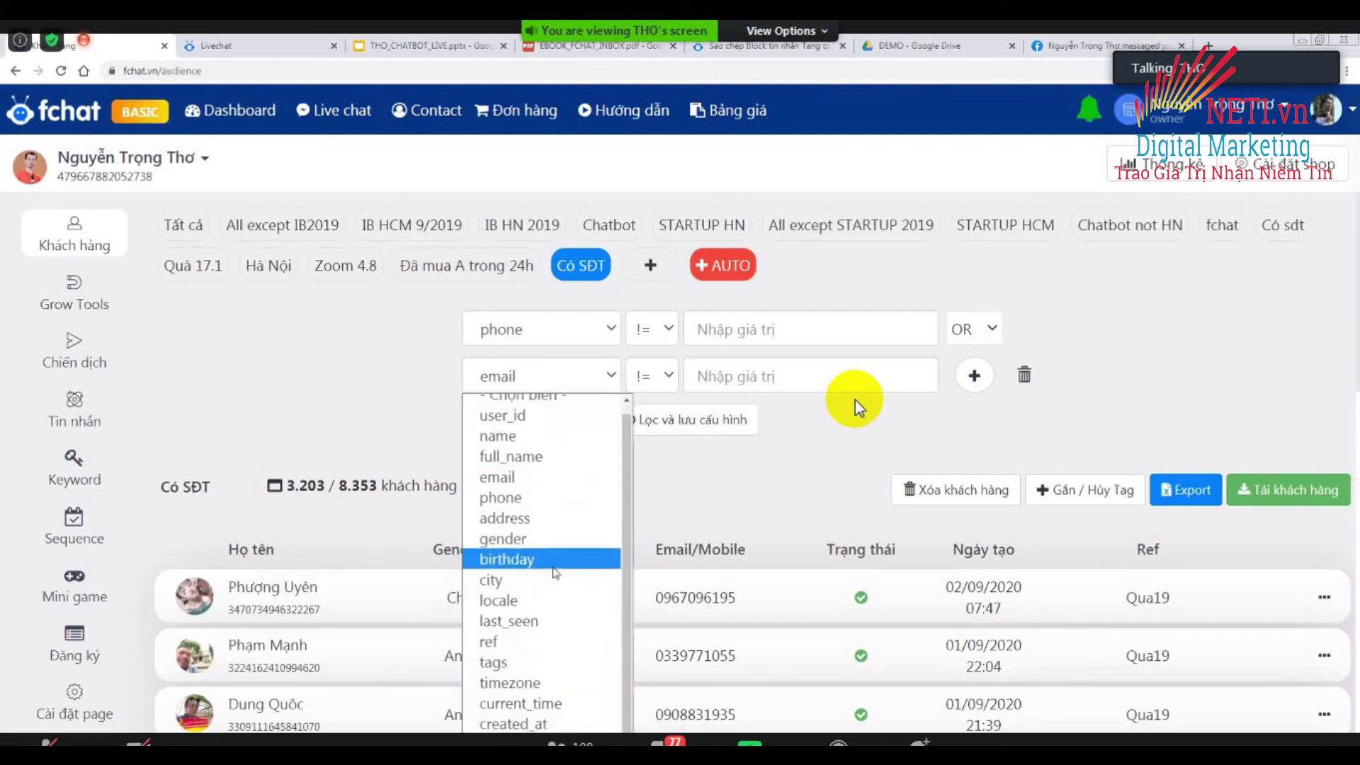
{"action": "scroll", "coordinate": [555, 572], "scroll_direction": "up", "scroll_amount": 1}
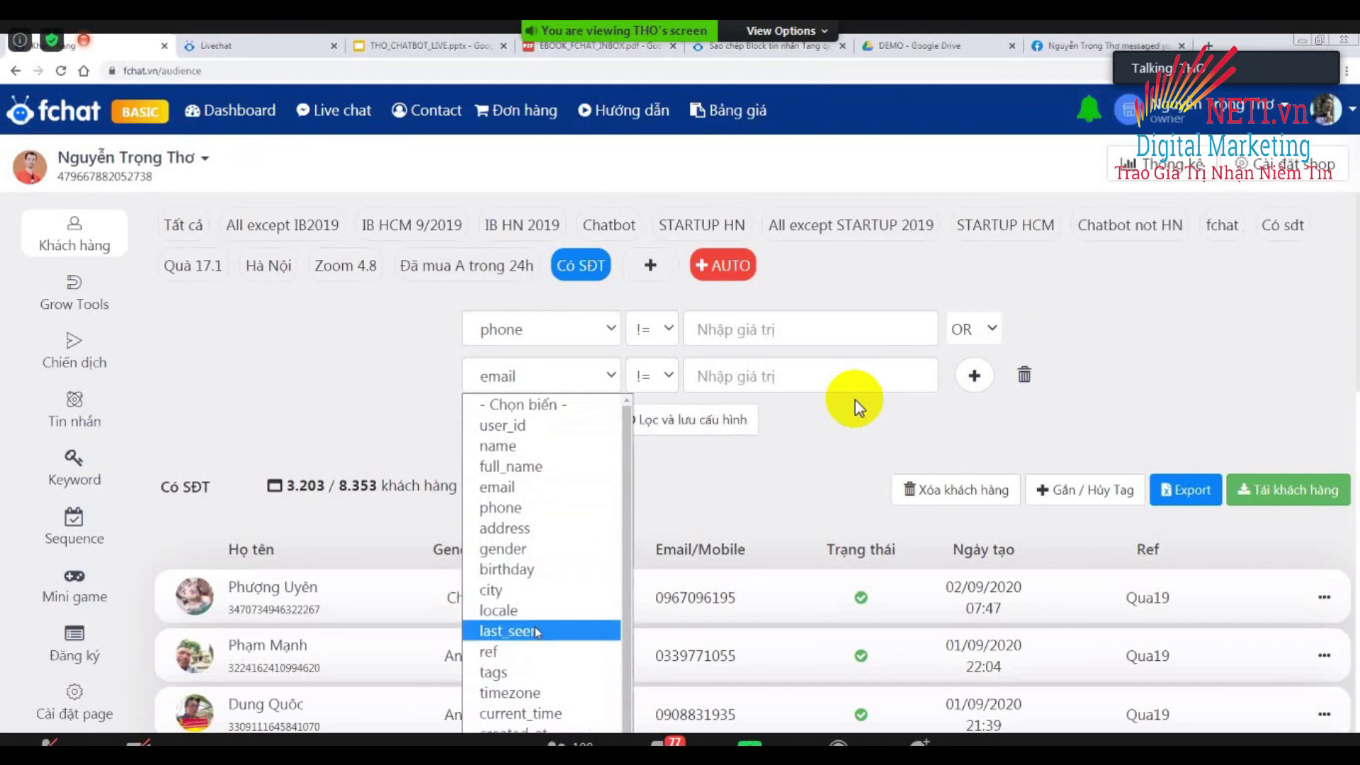
{"action": "left_click", "coordinate": [518, 673]}
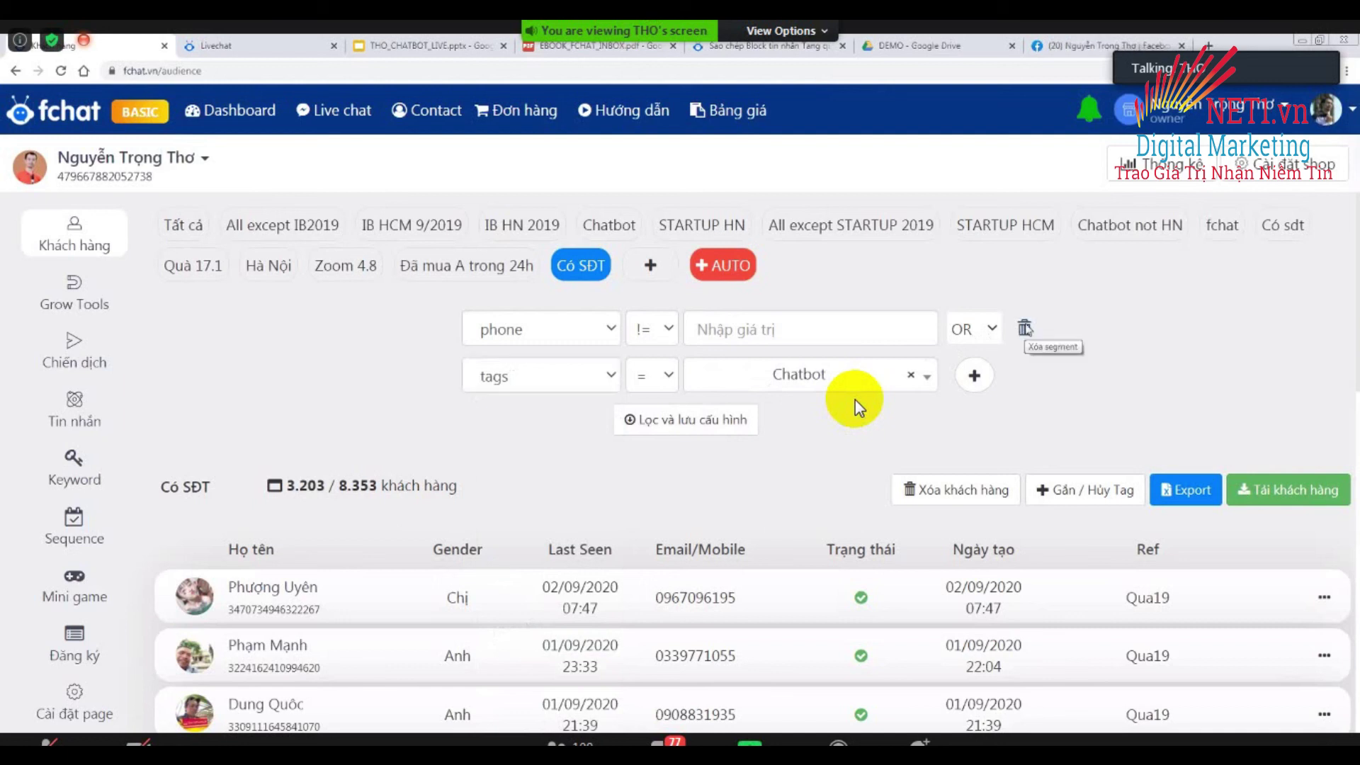
Drop the phone condition, filter on tag 'Quan tâm quà 2.9', and save the filter.
{"action": "left_click", "coordinate": [1025, 330]}
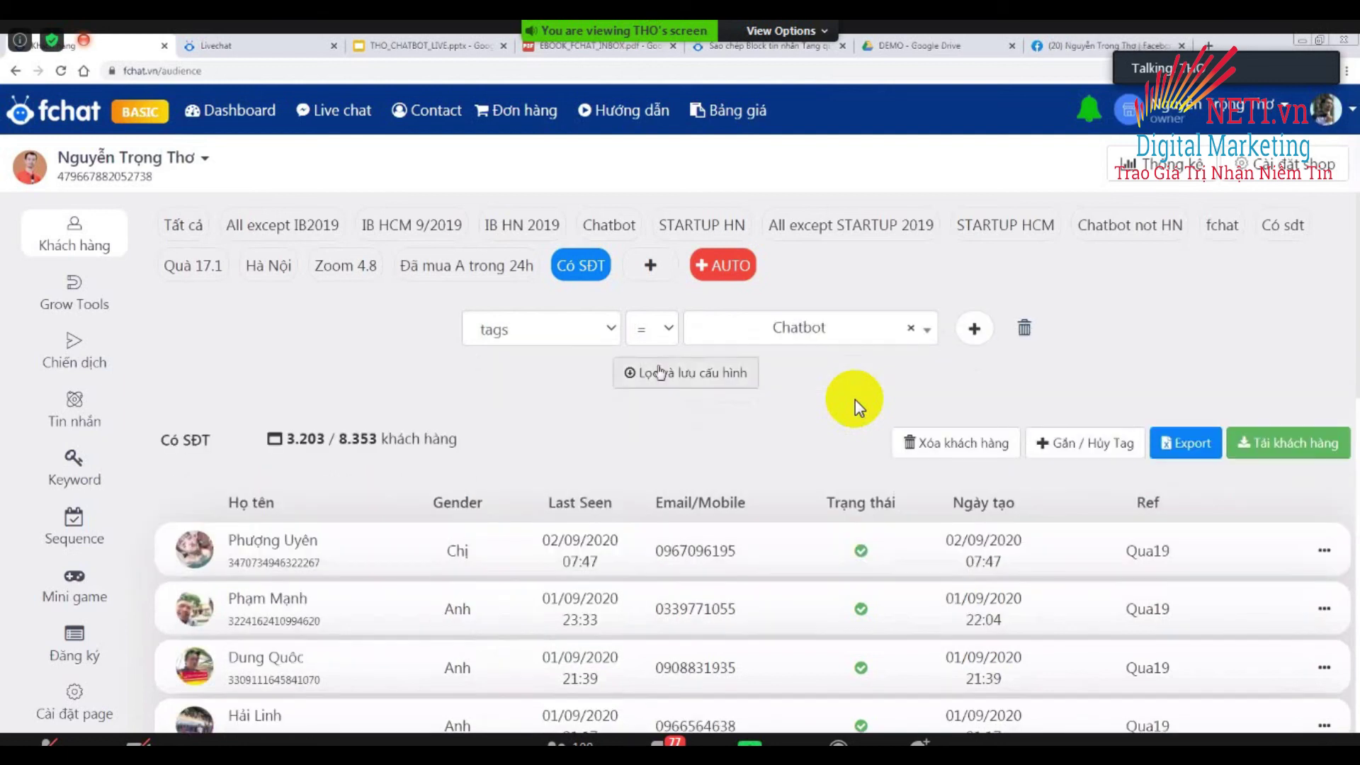
{"action": "left_click", "coordinate": [750, 330]}
{"action": "scroll", "coordinate": [817, 510], "scroll_direction": "down", "scroll_amount": 3}
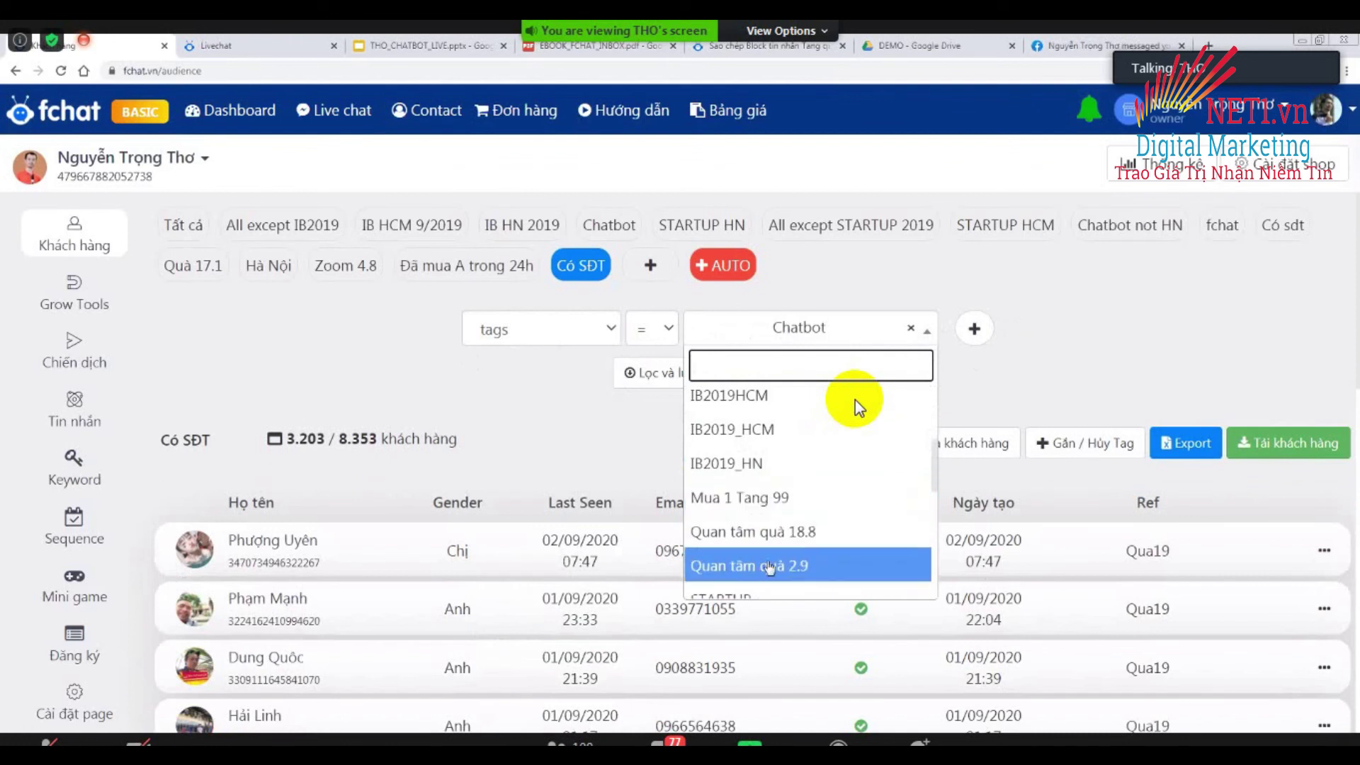
{"action": "left_click", "coordinate": [786, 566]}
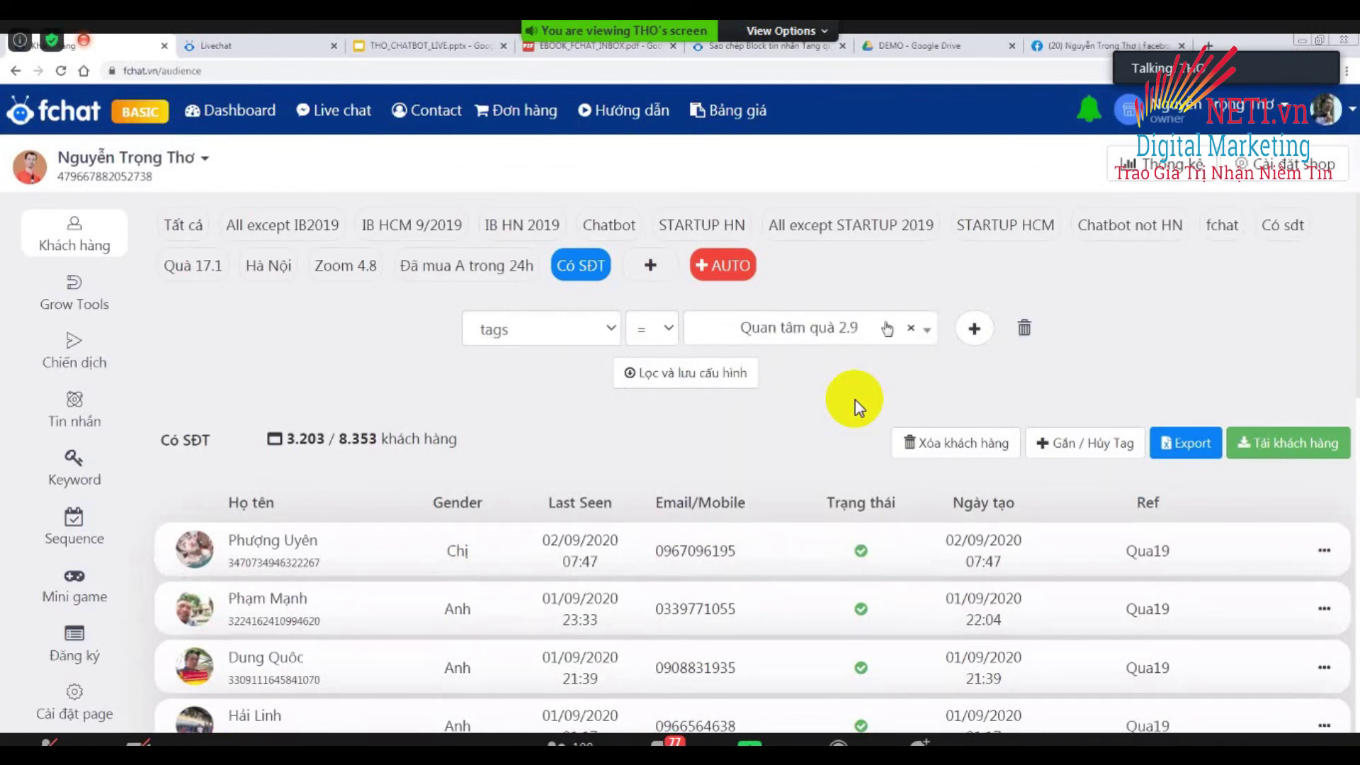
{"action": "left_click", "coordinate": [652, 370]}
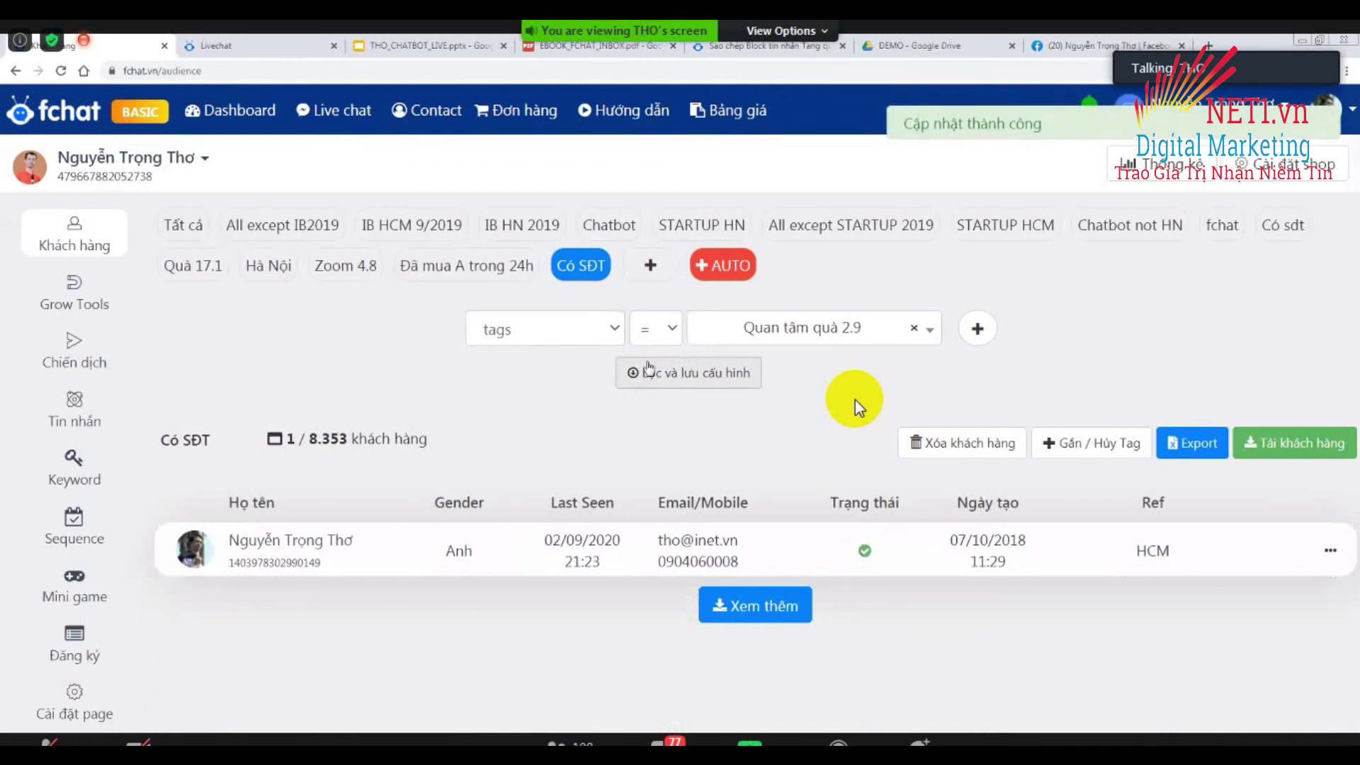
Rename the list to 'Quà 2.9', try AUTO, then return to the Tất cả view.
{"action": "left_click", "coordinate": [201, 441]}
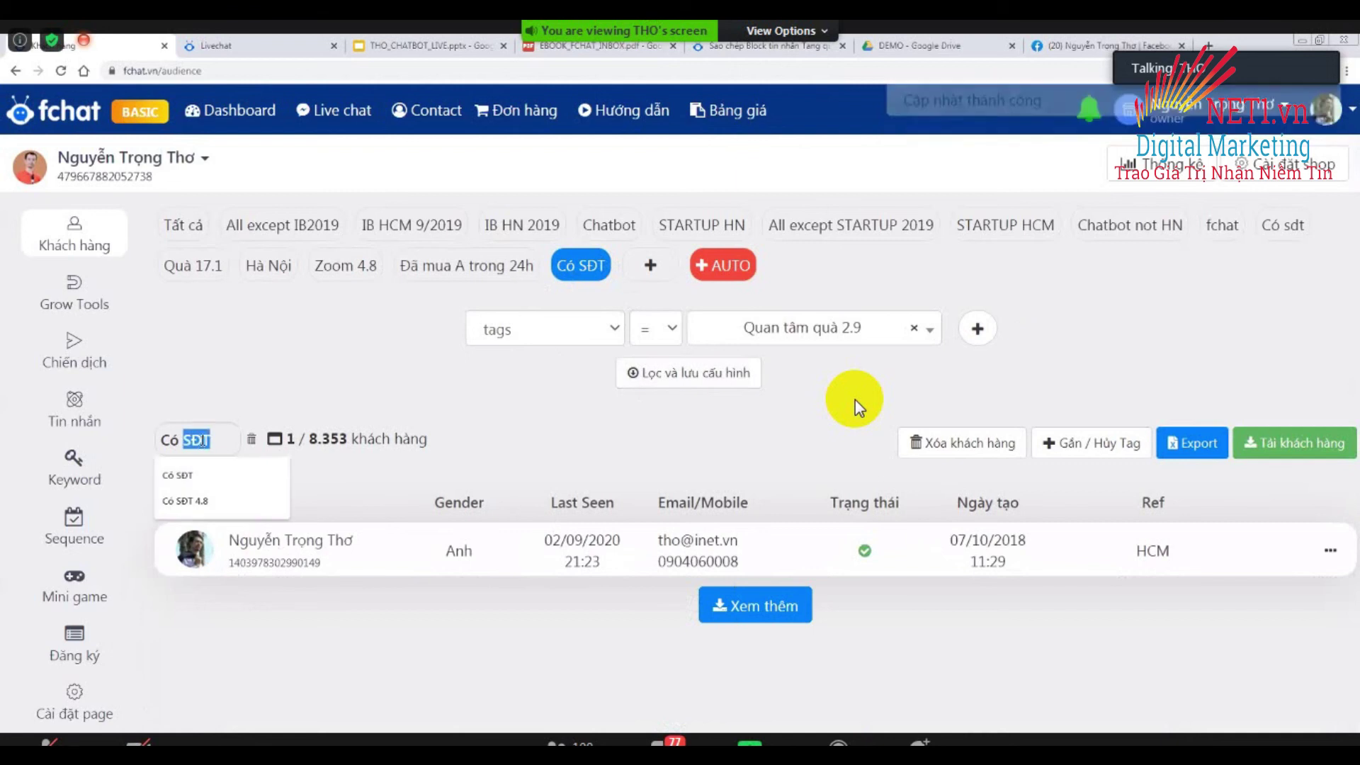
{"action": "key", "text": "ctrl+a"}
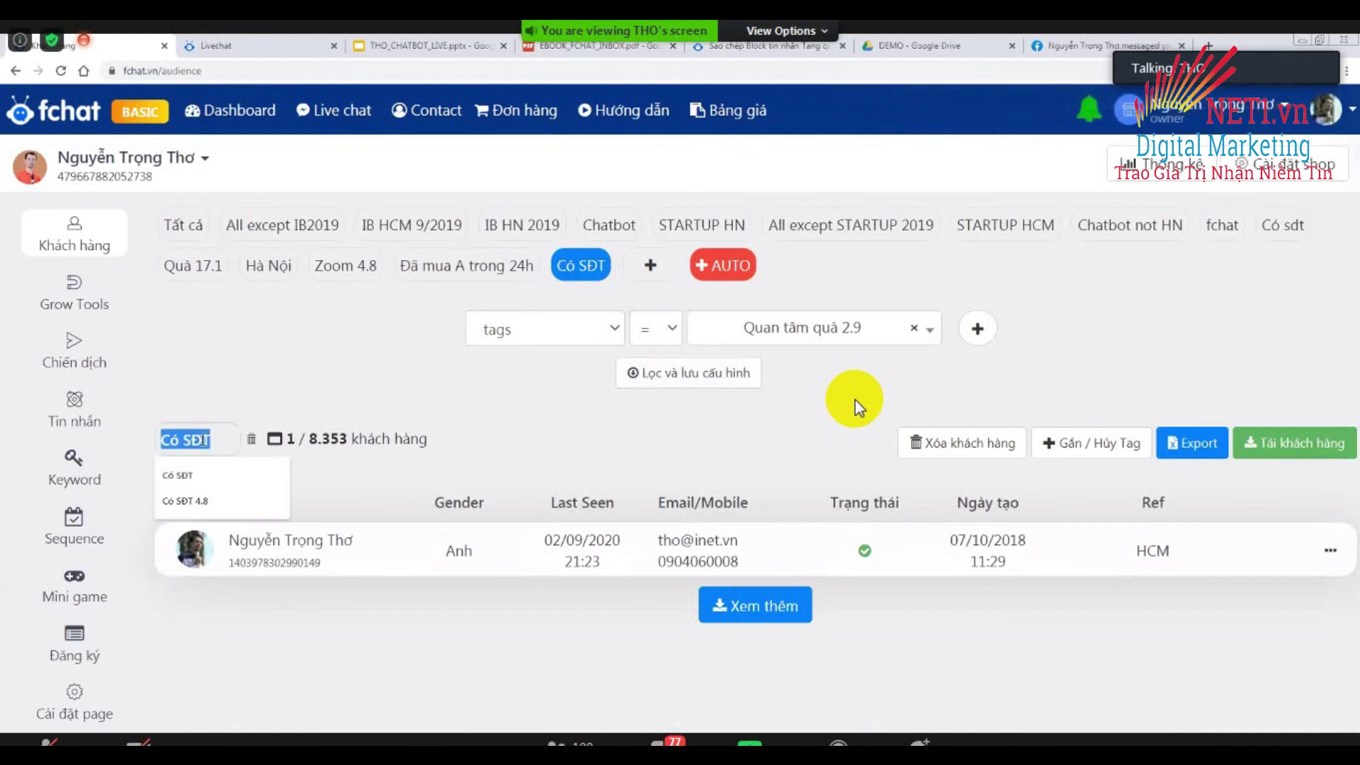
{"action": "type", "text": "Quà 2.9"}
{"action": "key", "text": "Return"}
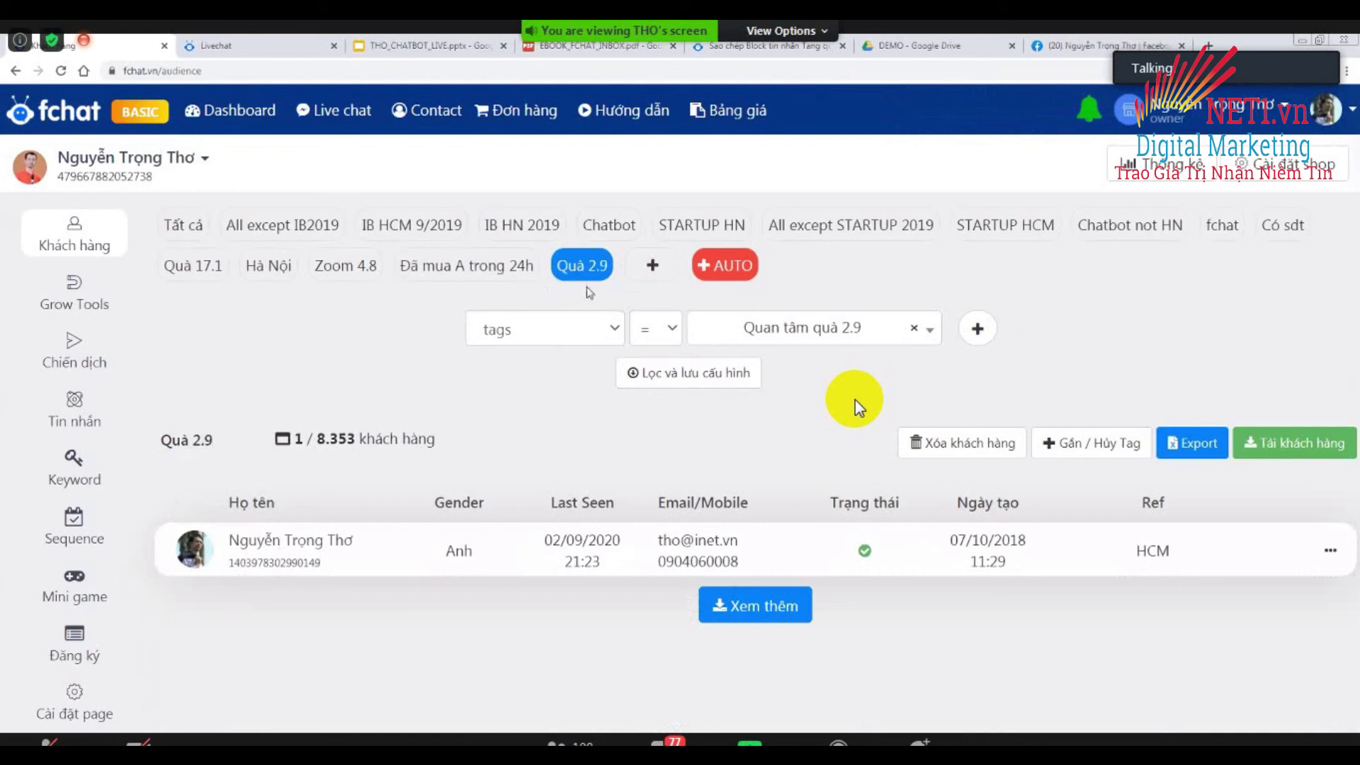
{"action": "left_click", "coordinate": [728, 274]}
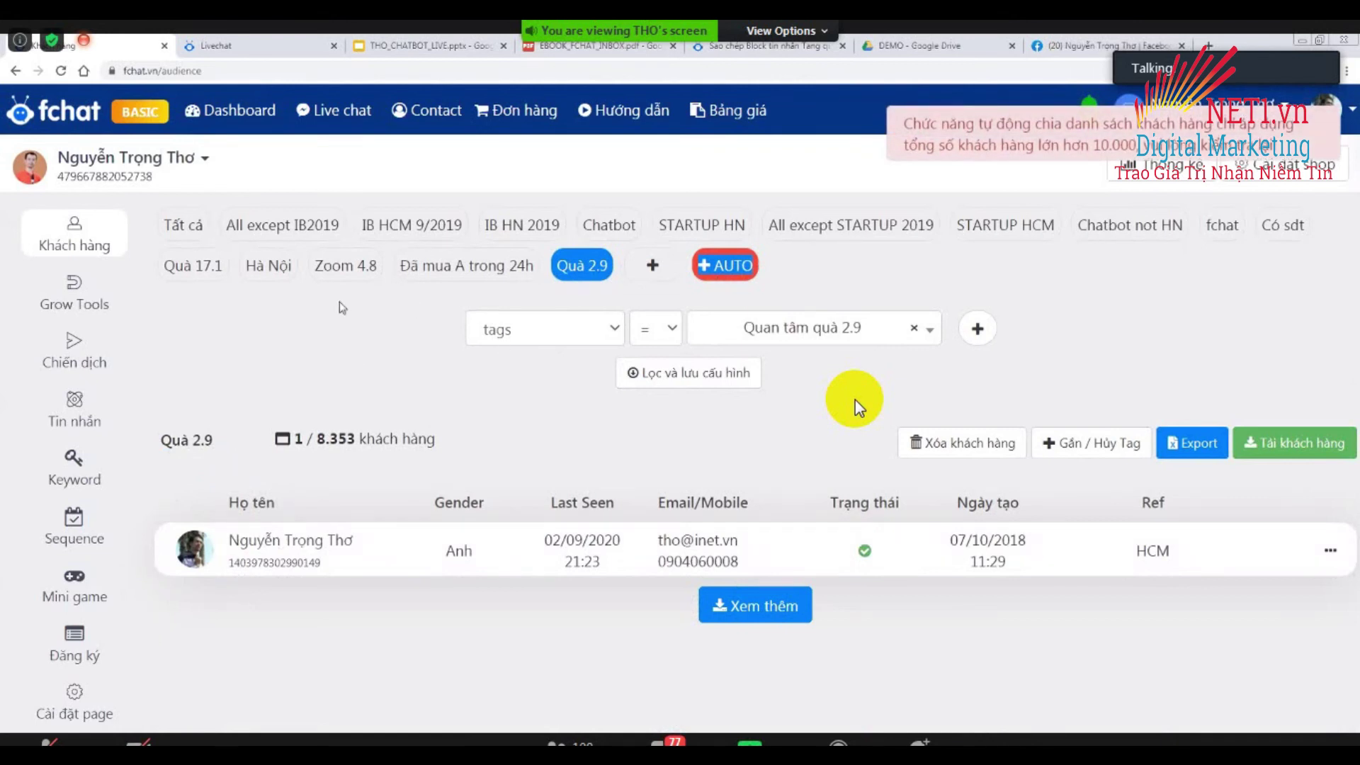
{"action": "left_click", "coordinate": [185, 232]}
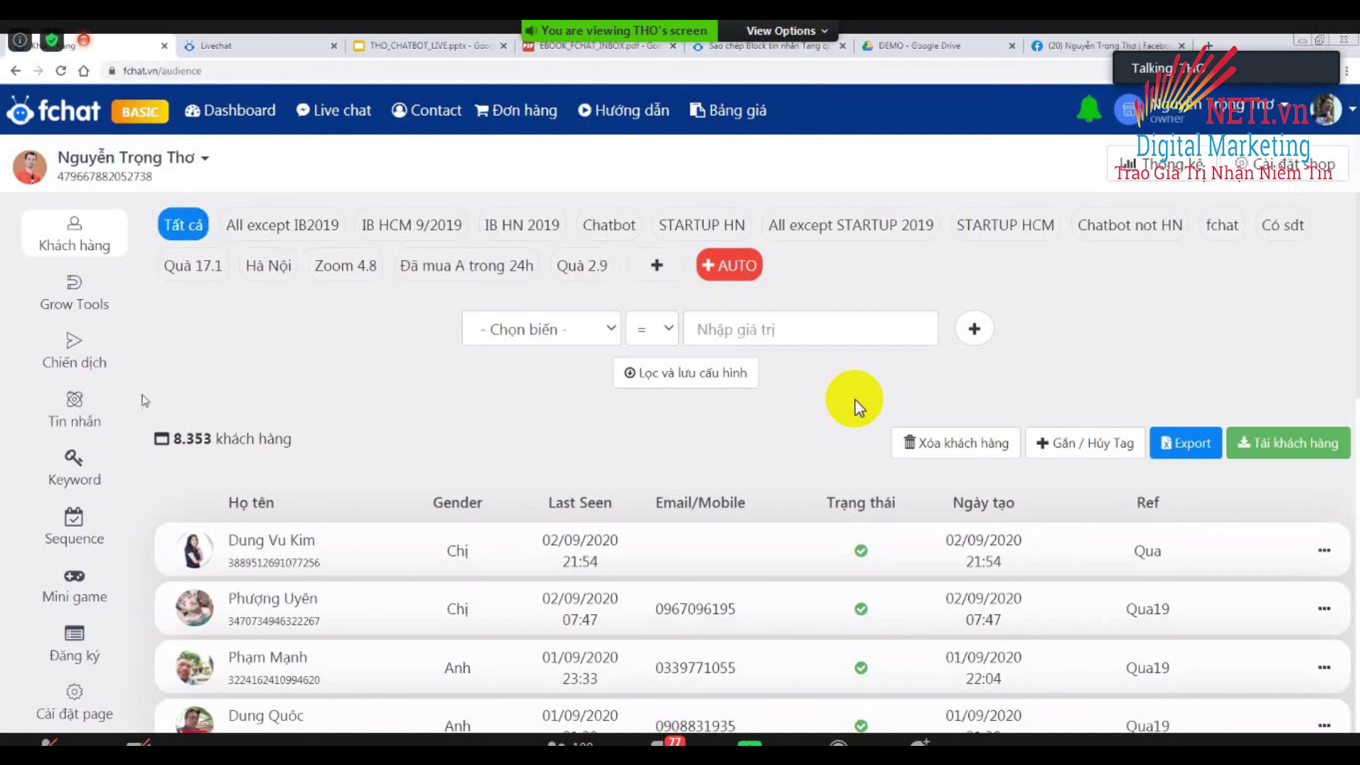
Create a new broadcast campaign from the Chiến dịch page.
{"action": "left_click", "coordinate": [73, 349]}
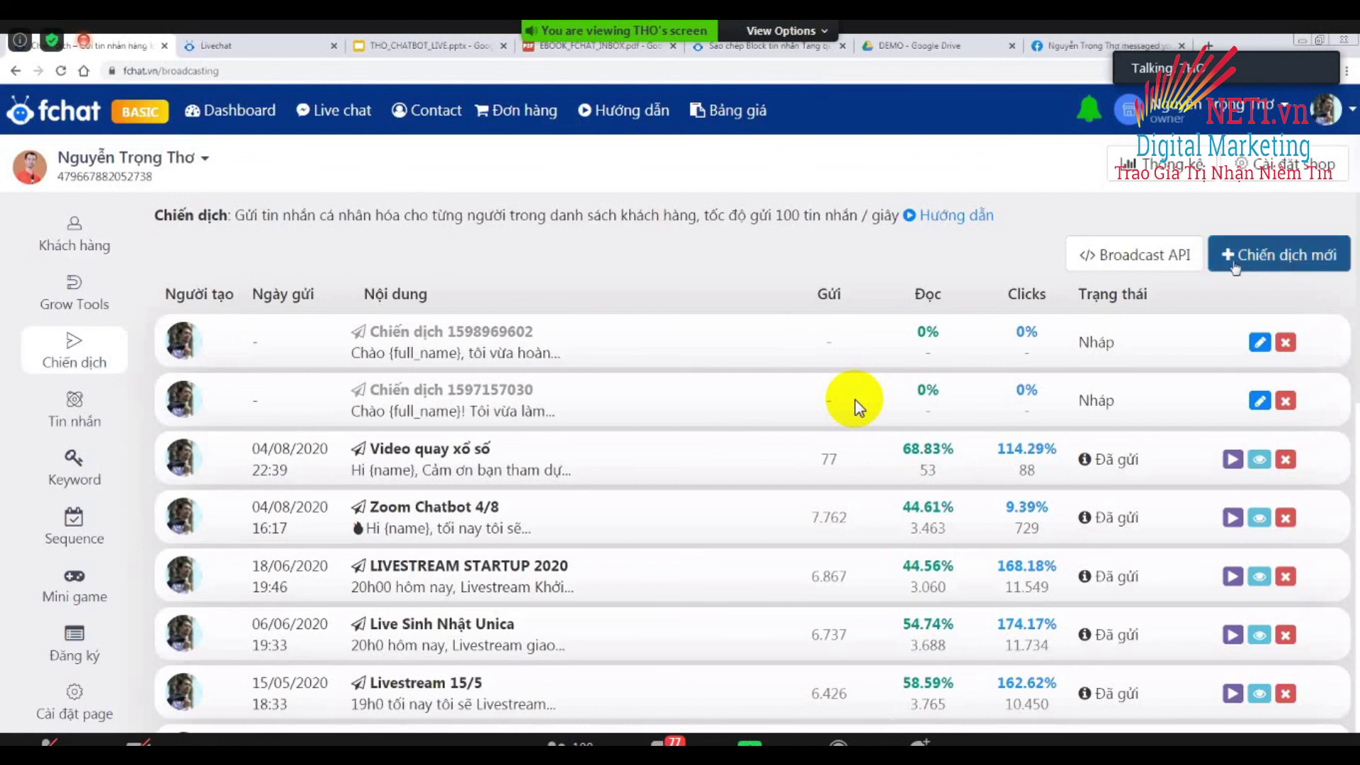
{"action": "left_click", "coordinate": [1272, 262]}
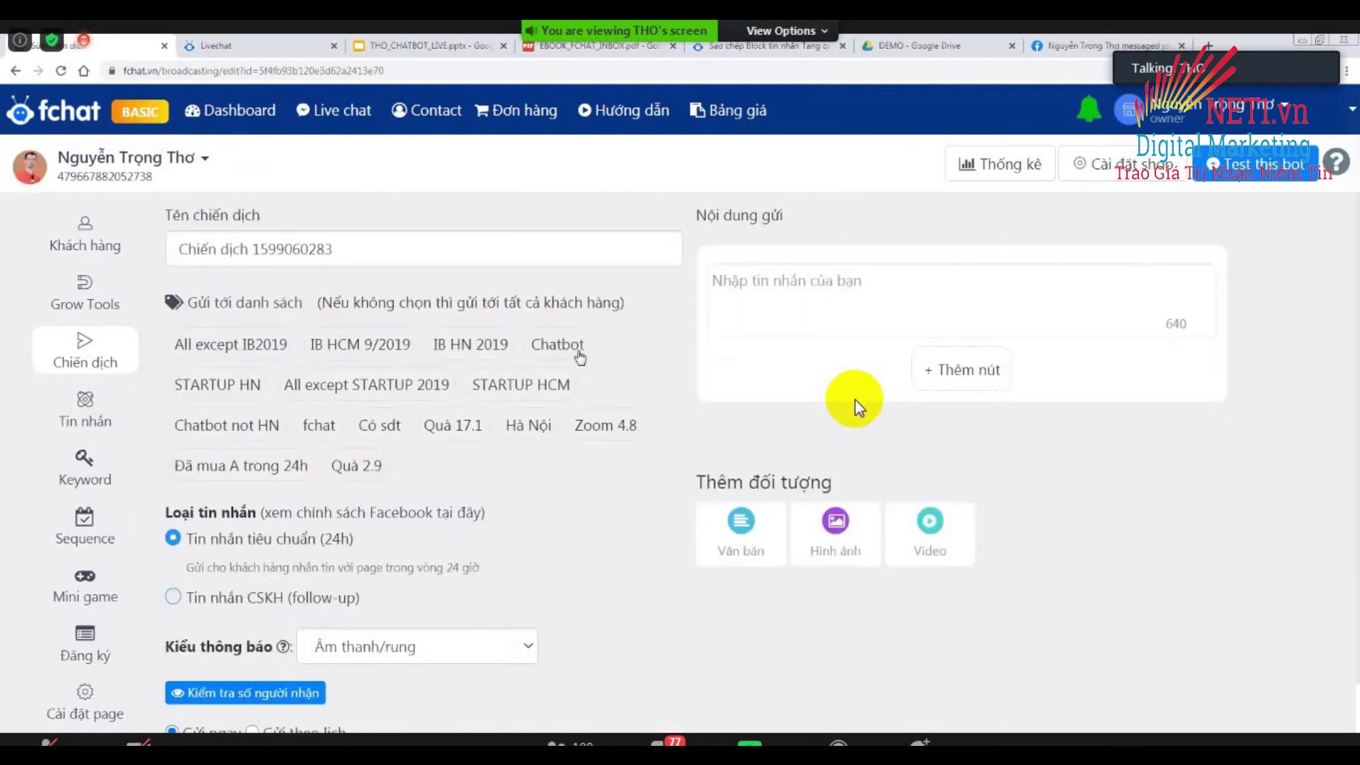
Replace the default campaign name with 'Tặng quà 2.9'.
{"action": "triple_click", "coordinate": [370, 256]}
{"action": "type", "text": "Tang quà 2"}
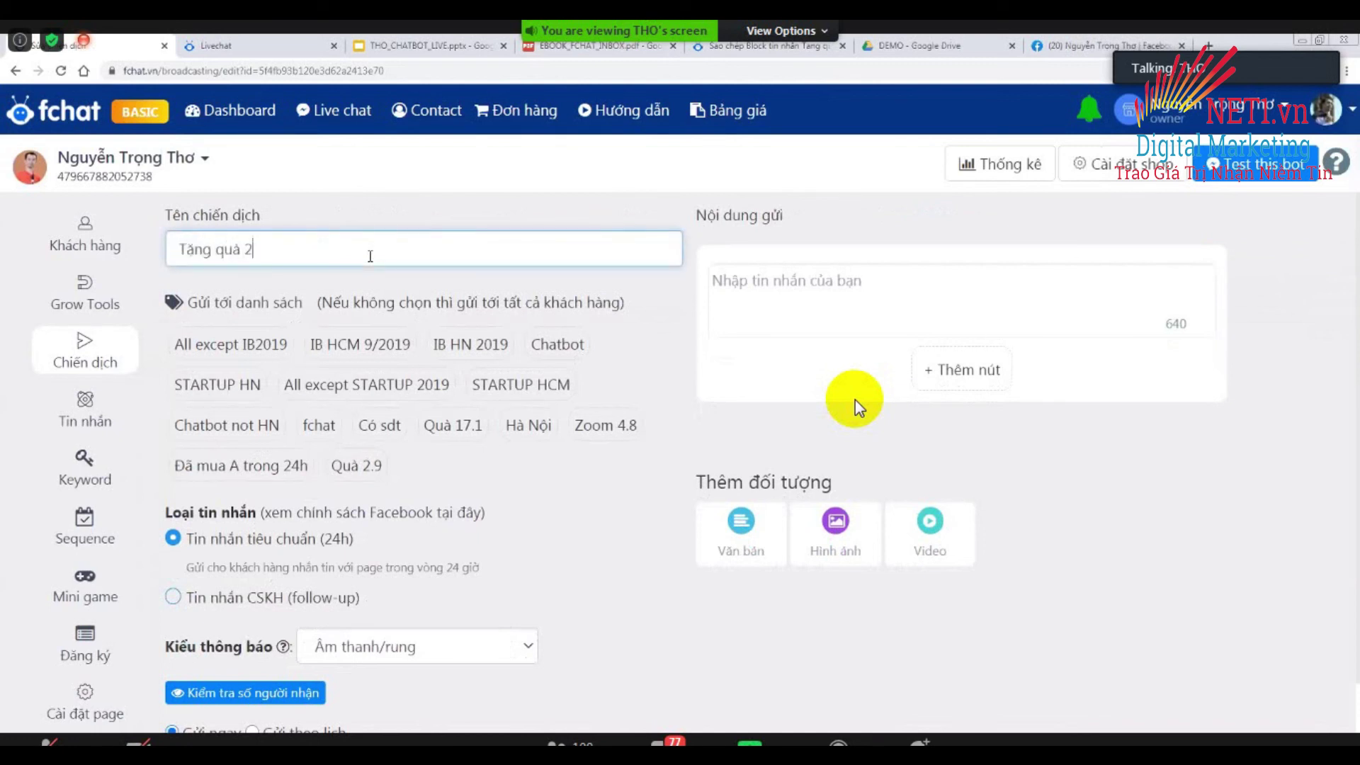
{"action": "type", "text": ".9"}
{"action": "left_click", "coordinate": [420, 218]}
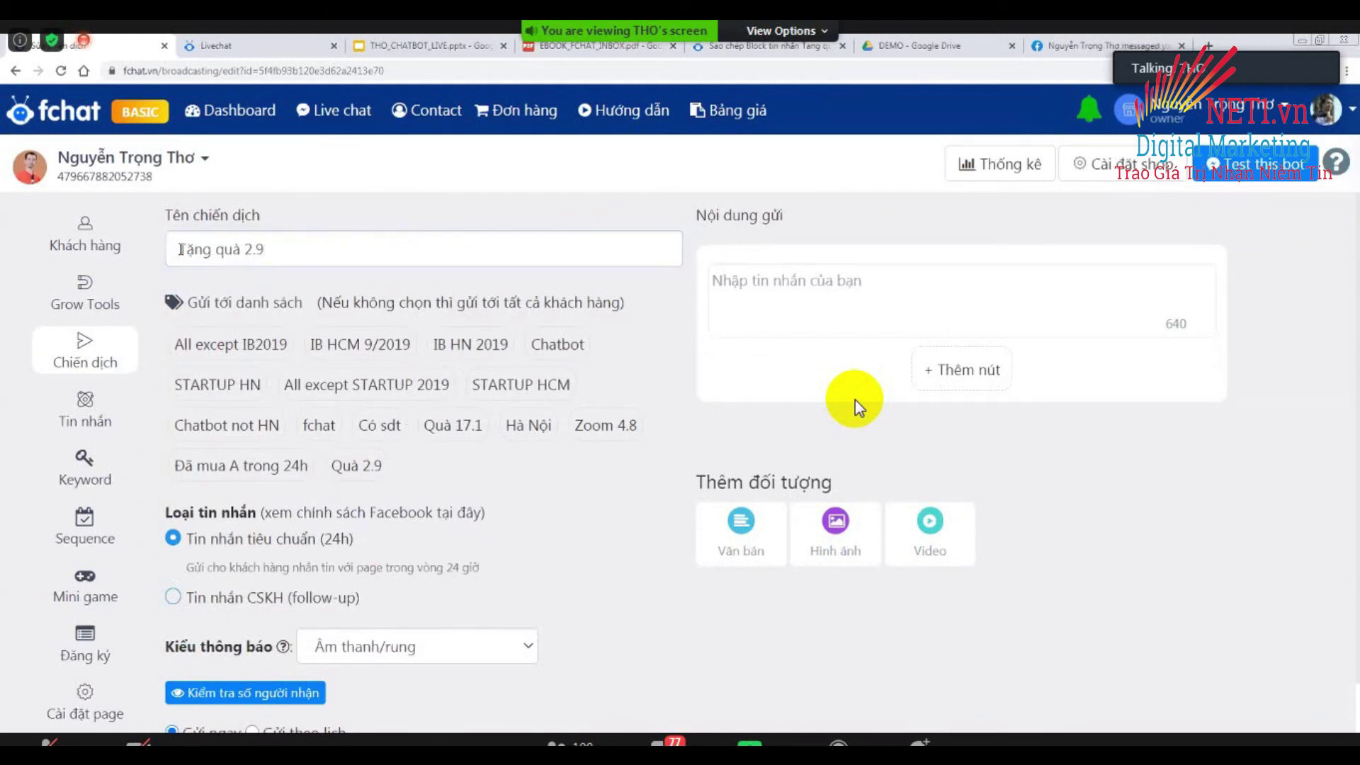
{"action": "left_click", "coordinate": [814, 291]}
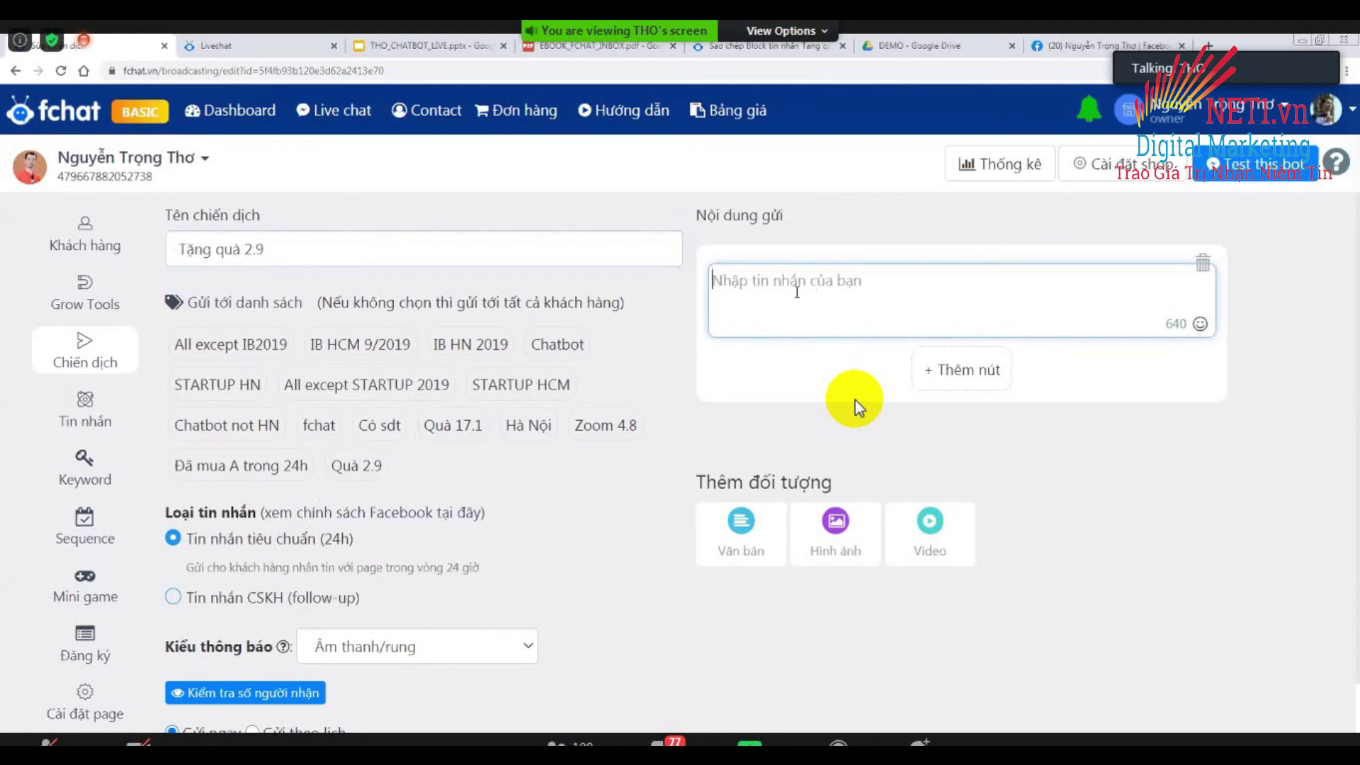
Begin the message with 'Chào {full_name}' using the placeholder autocomplete.
{"action": "type", "text": "Chào"}
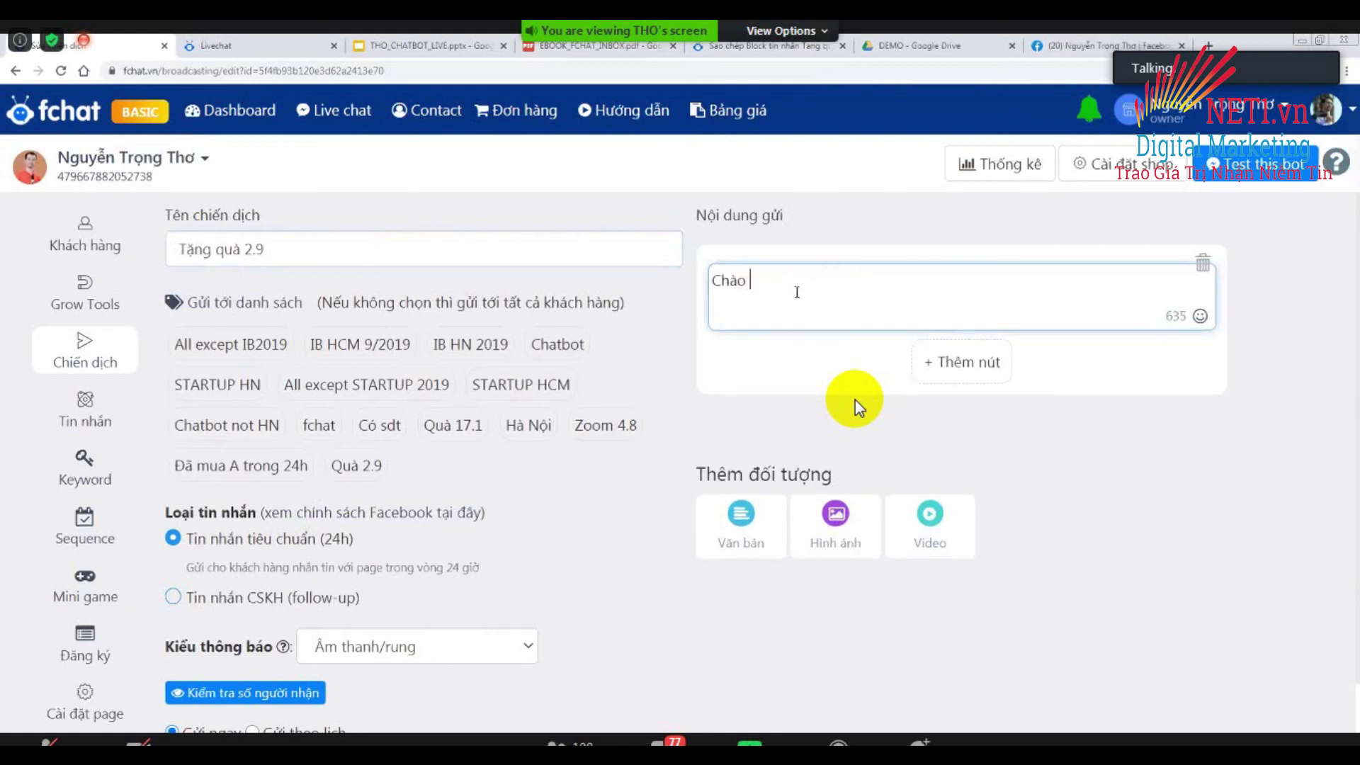
{"action": "type", "text": " {fl"}
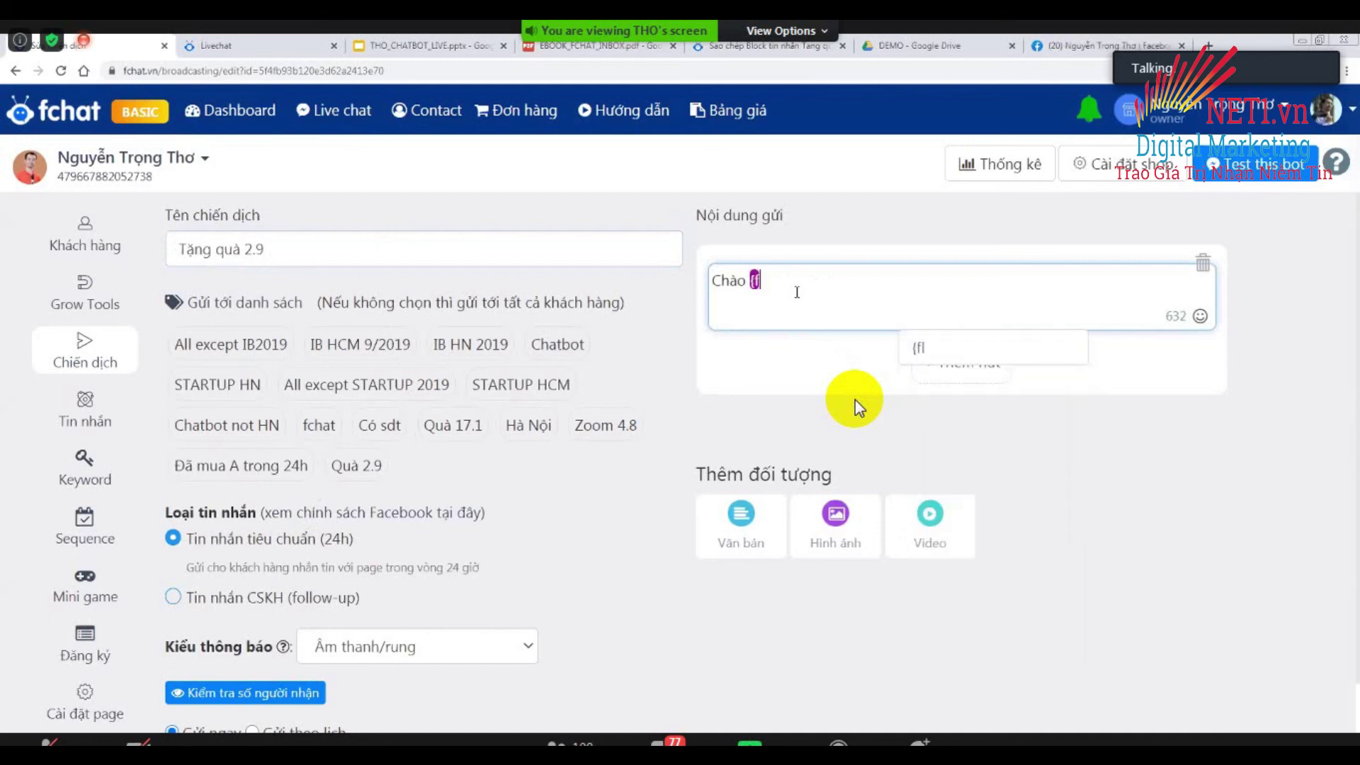
{"action": "key", "text": "BackSpace"}
{"action": "key", "text": "BackSpace"}
{"action": "type", "text": "ull"}
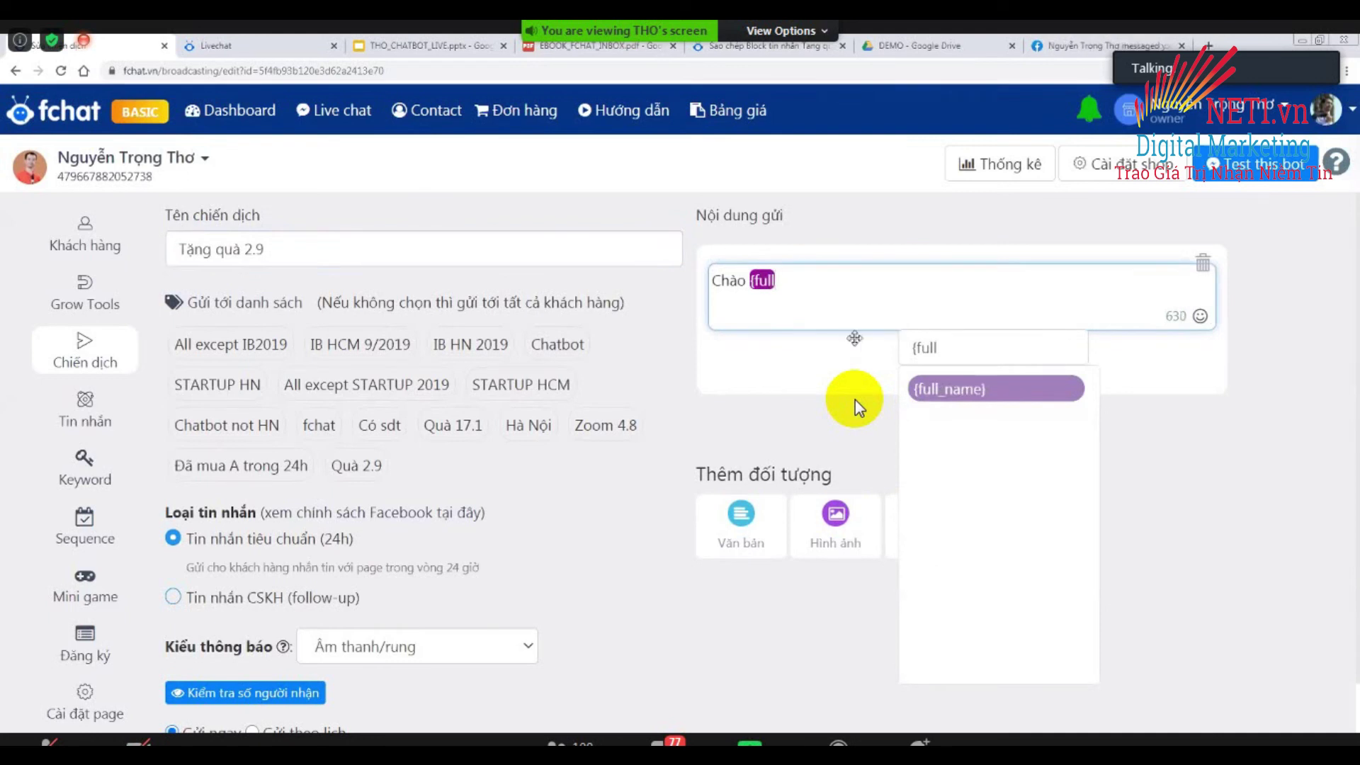
{"action": "key", "text": "Return"}
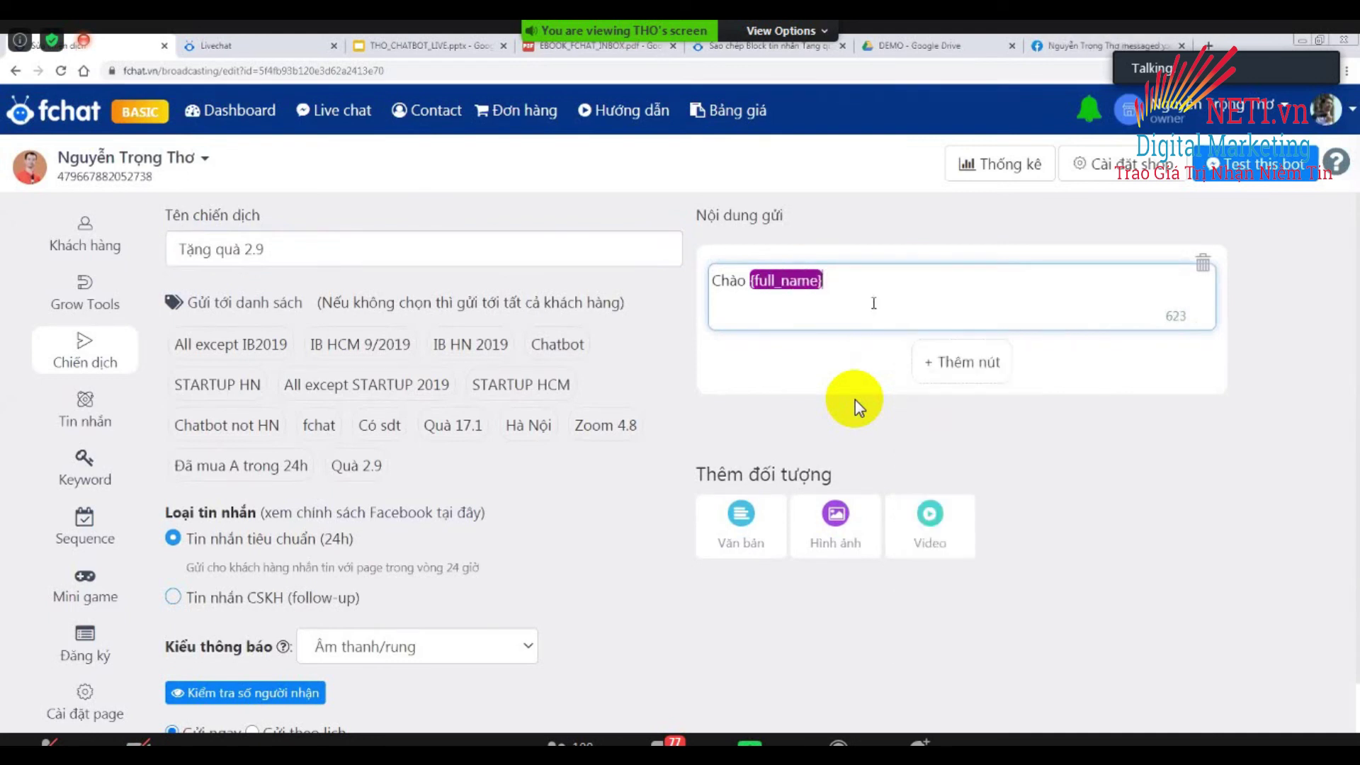
Add the free EBOOK INBOX HÀNG LOẠT KHÁCH HÀNG offer and a claim-the-ebook line.
{"action": "type", "text": ", tôi có món quà tặng ban: "}
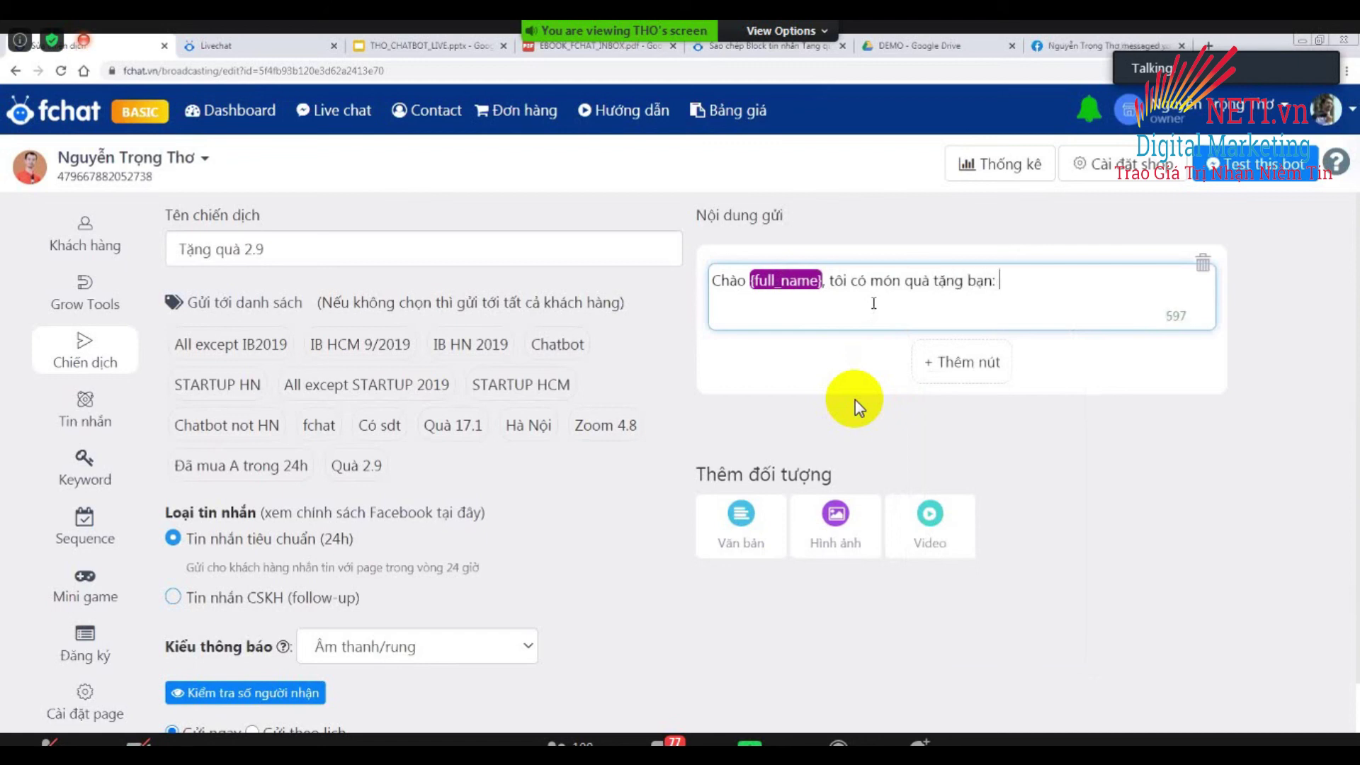
{"action": "type", "text": "EBOOK INBOX"}
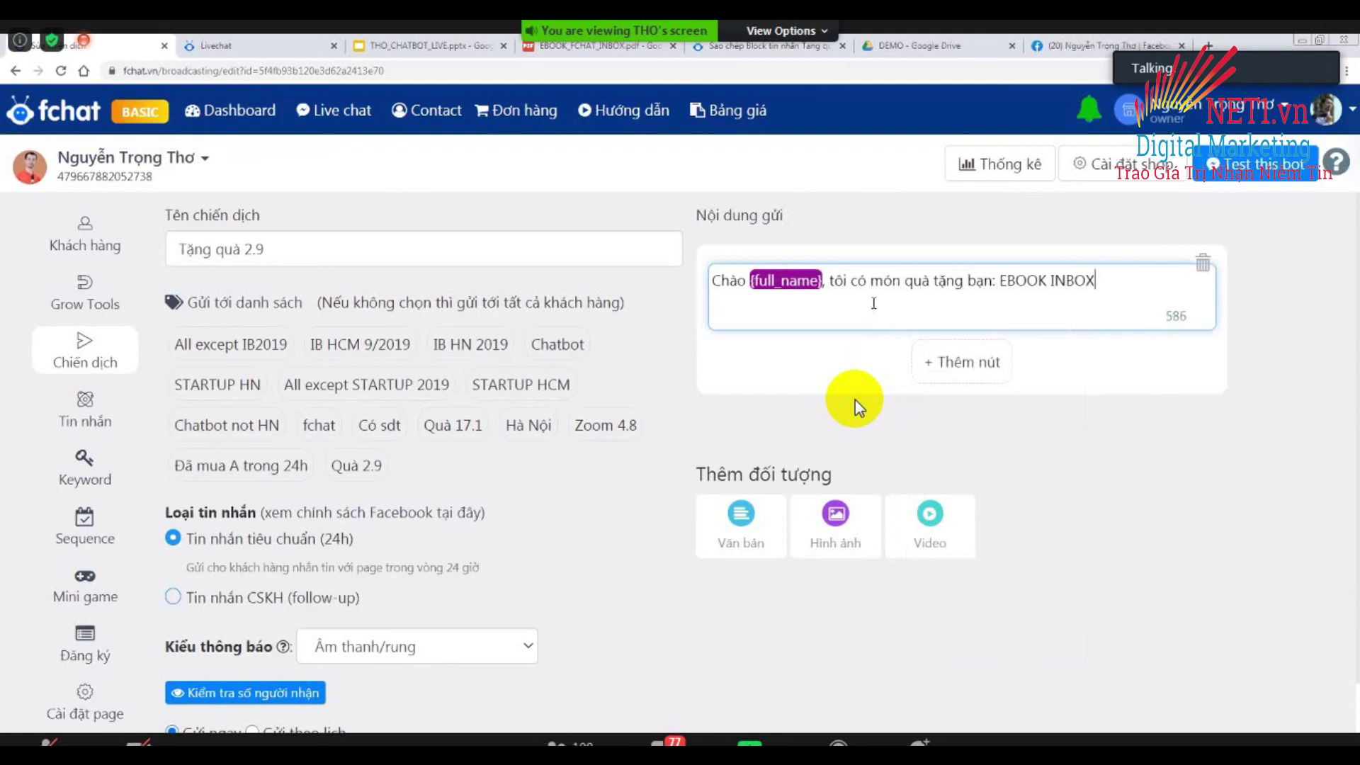
{"action": "type", "text": " HNG LOẠT KHACH H"}
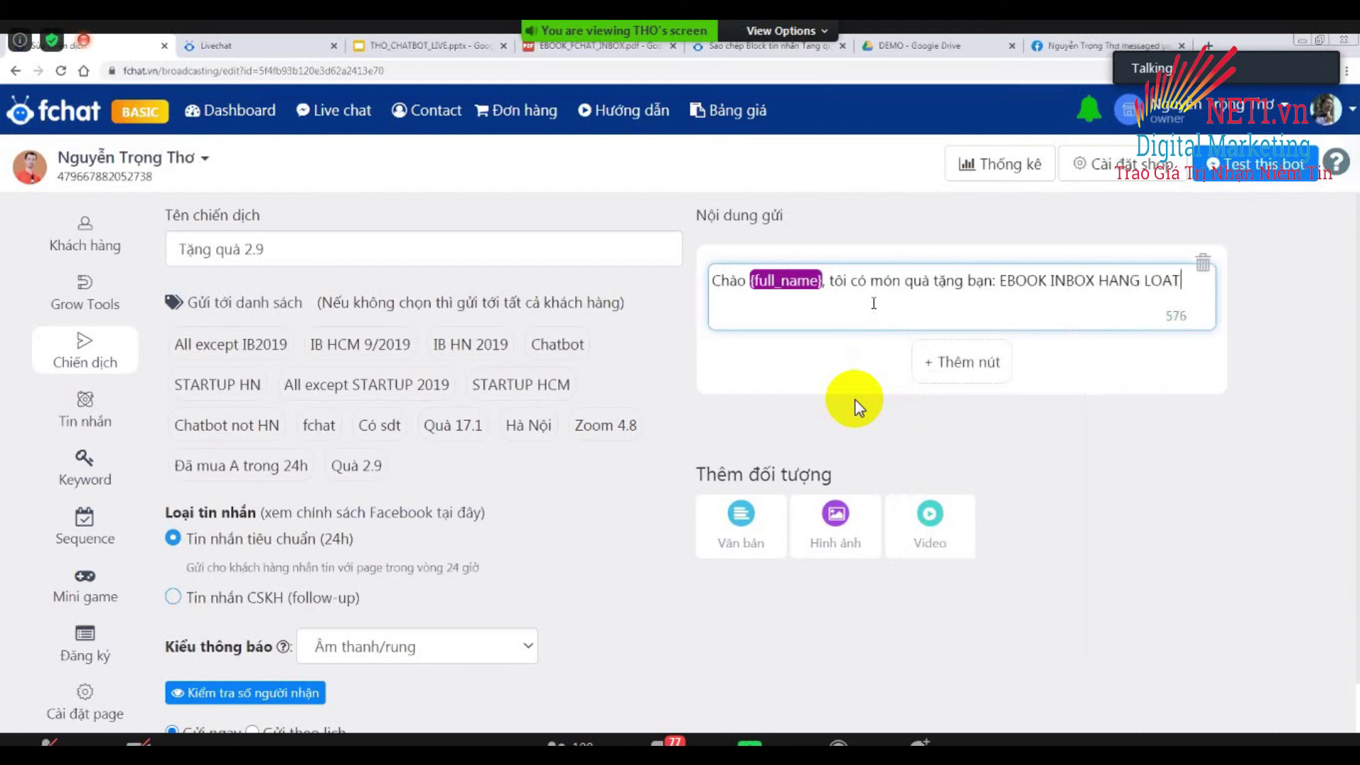
{"action": "type", "text": "ANG, HO"}
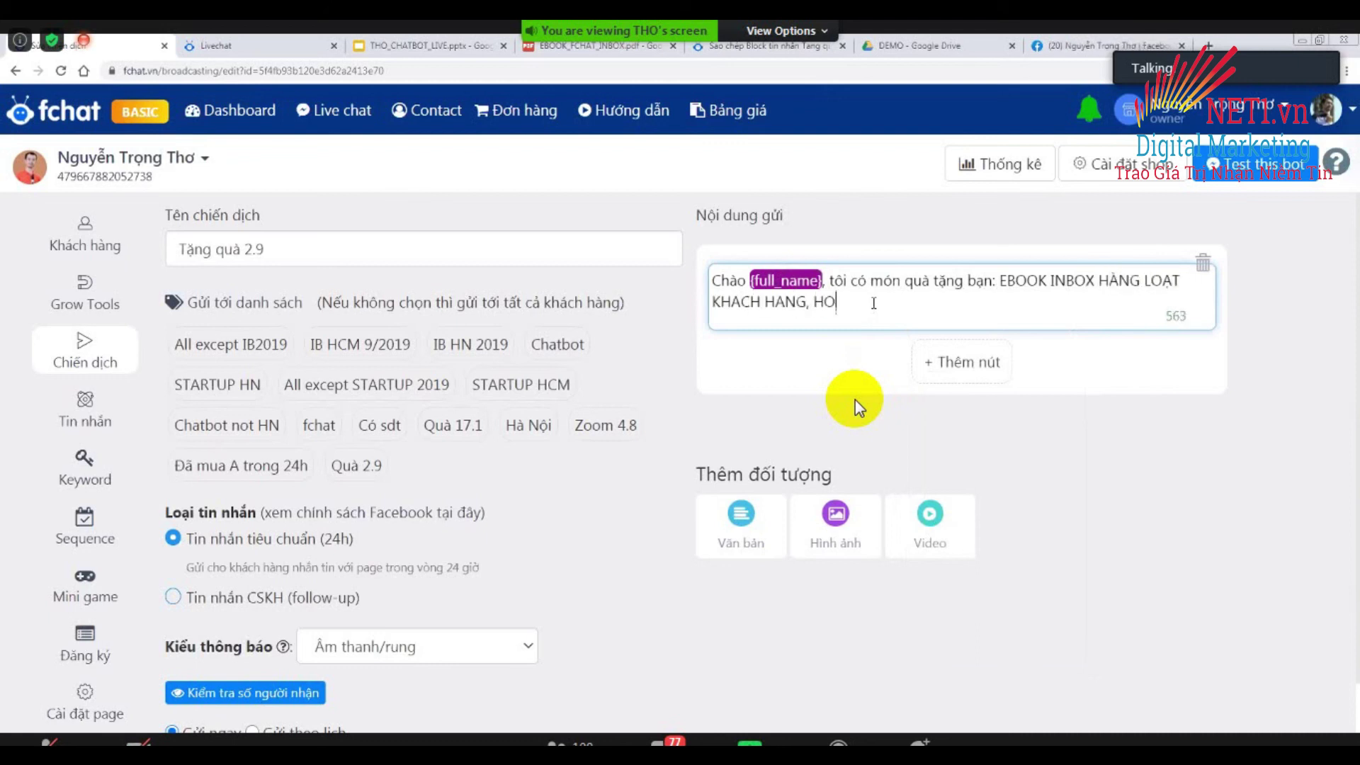
{"action": "type", "text": "AN TỌAN MIỄN PHI"}
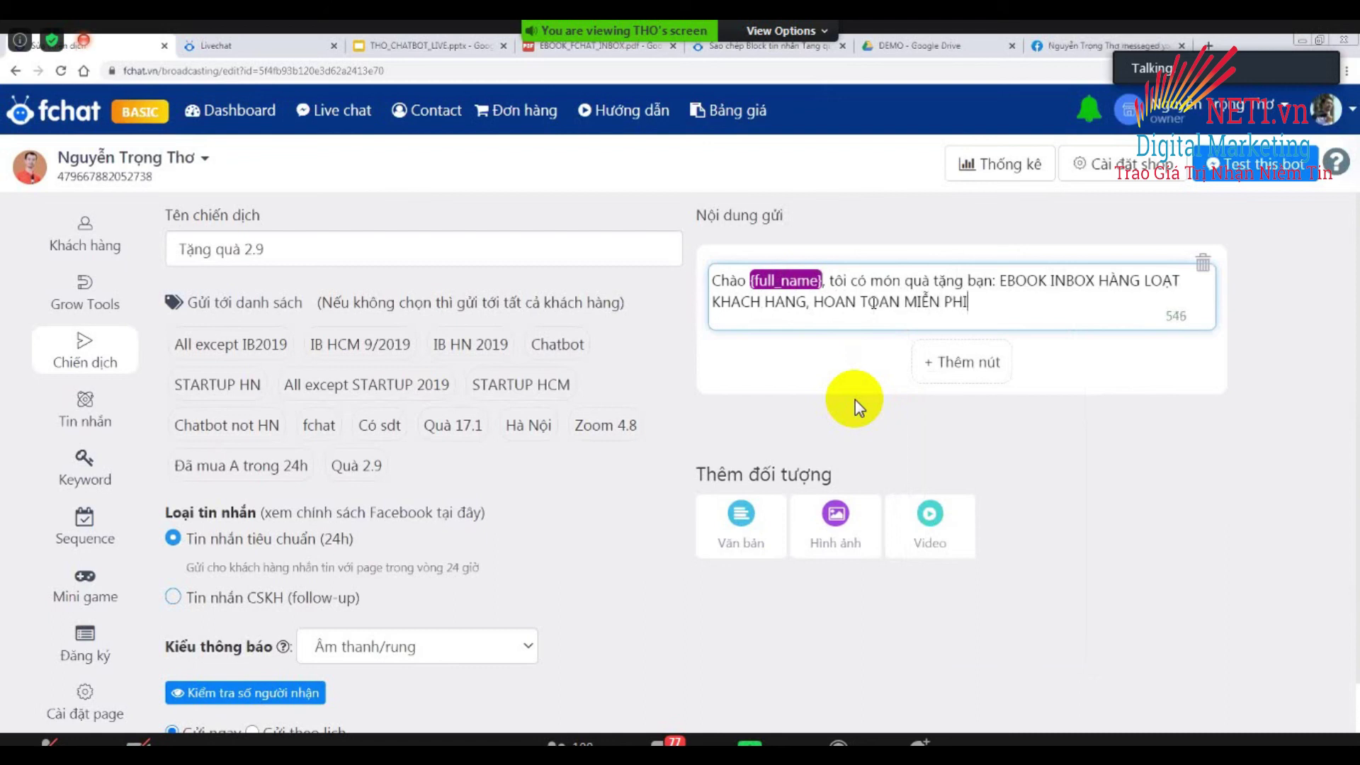
{"action": "key", "text": "Return"}
{"action": "key", "text": "Return"}
{"action": "type", "text": "Click n"}
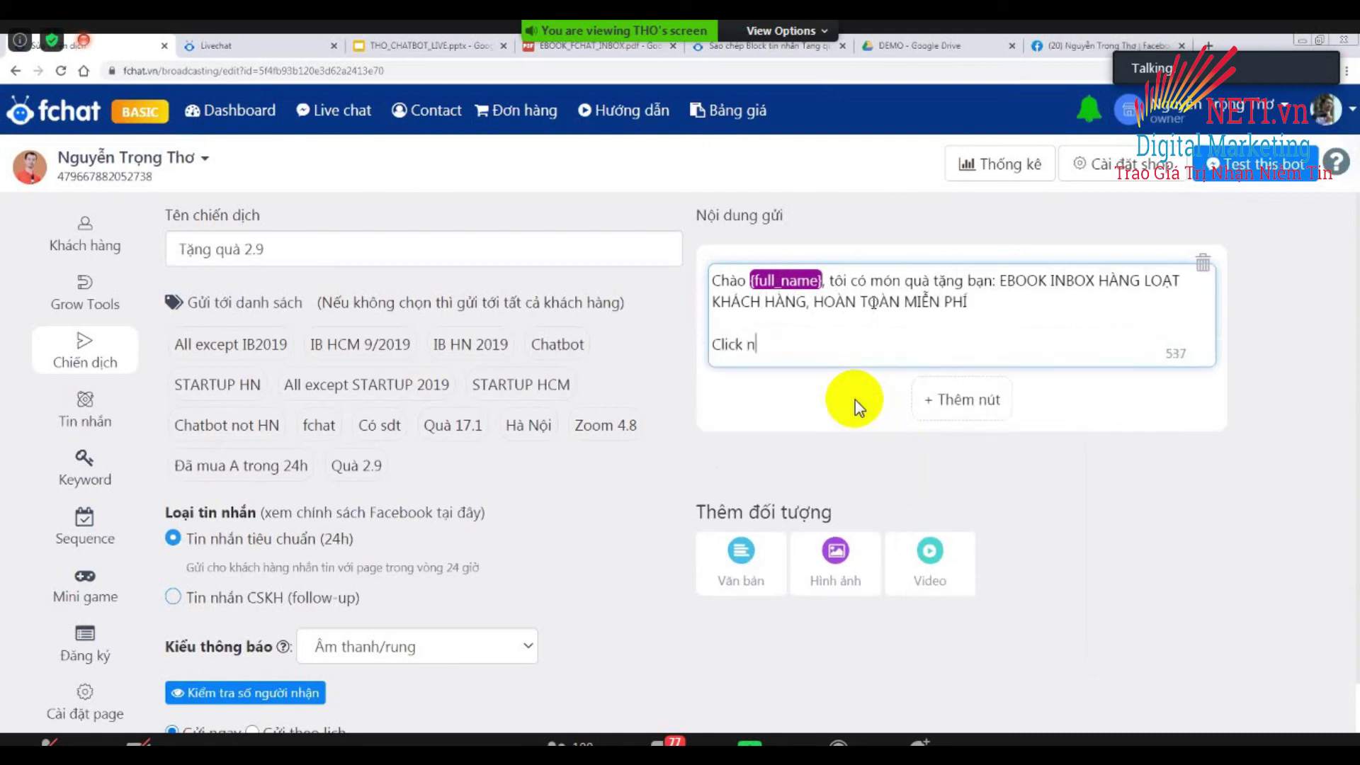
{"action": "type", "text": "út bên dưới d"}
{"action": "type", "text": "ể nhận e"}
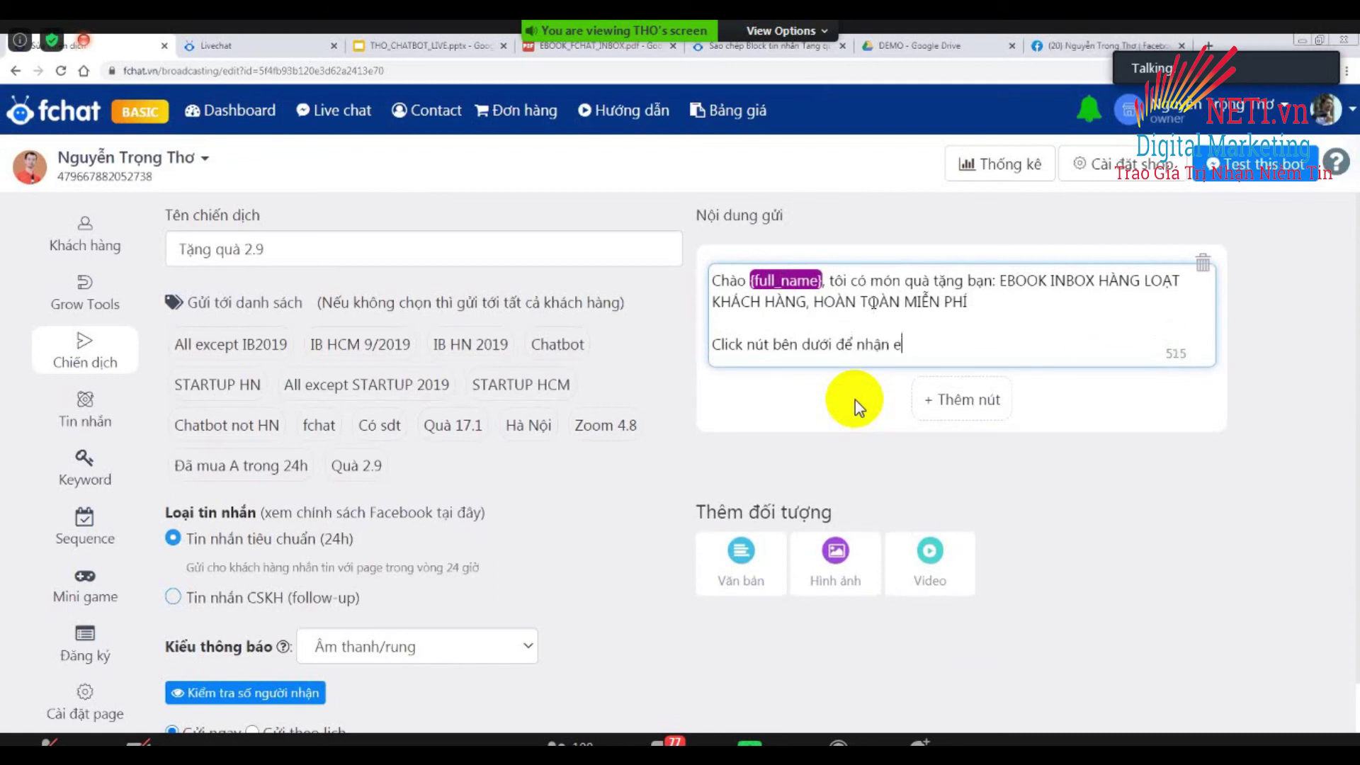
{"action": "type", "text": "book ngay nhé"}
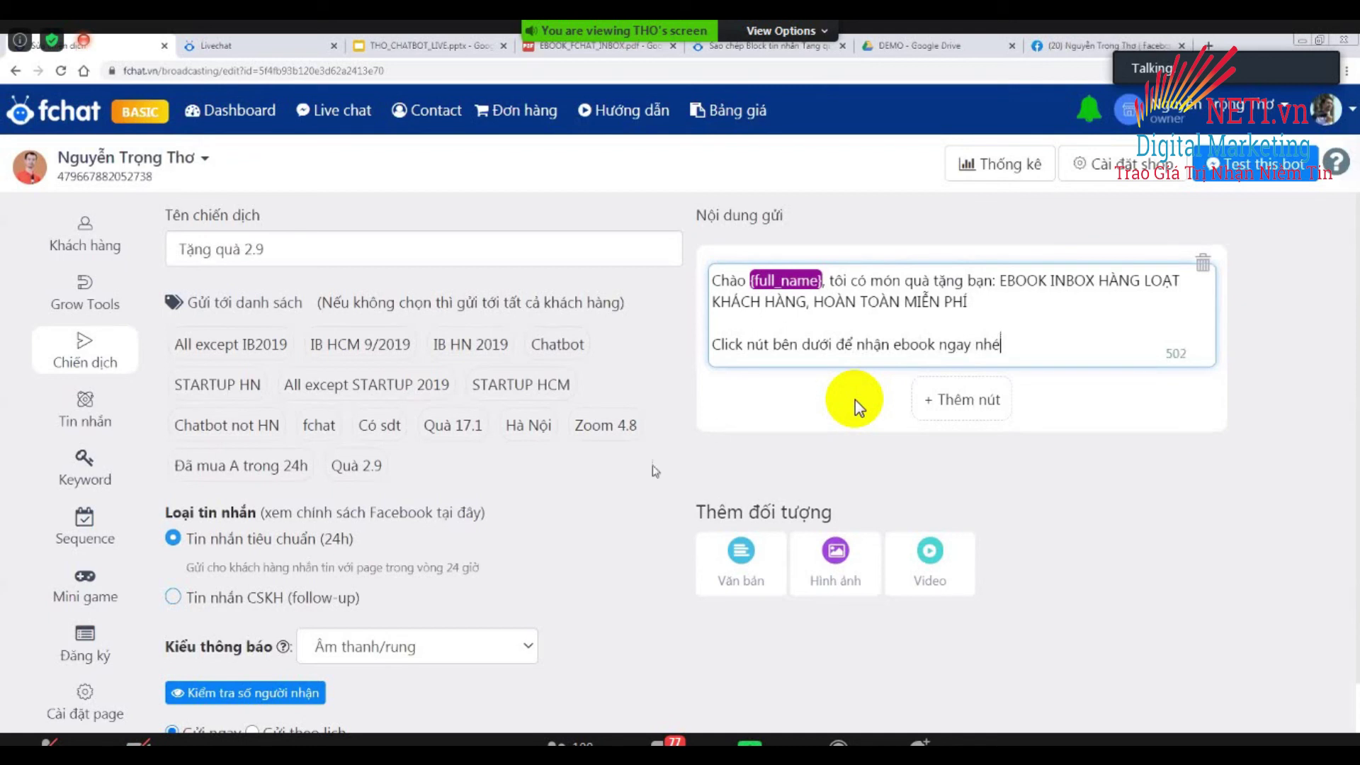
{"action": "left_click", "coordinate": [859, 407]}
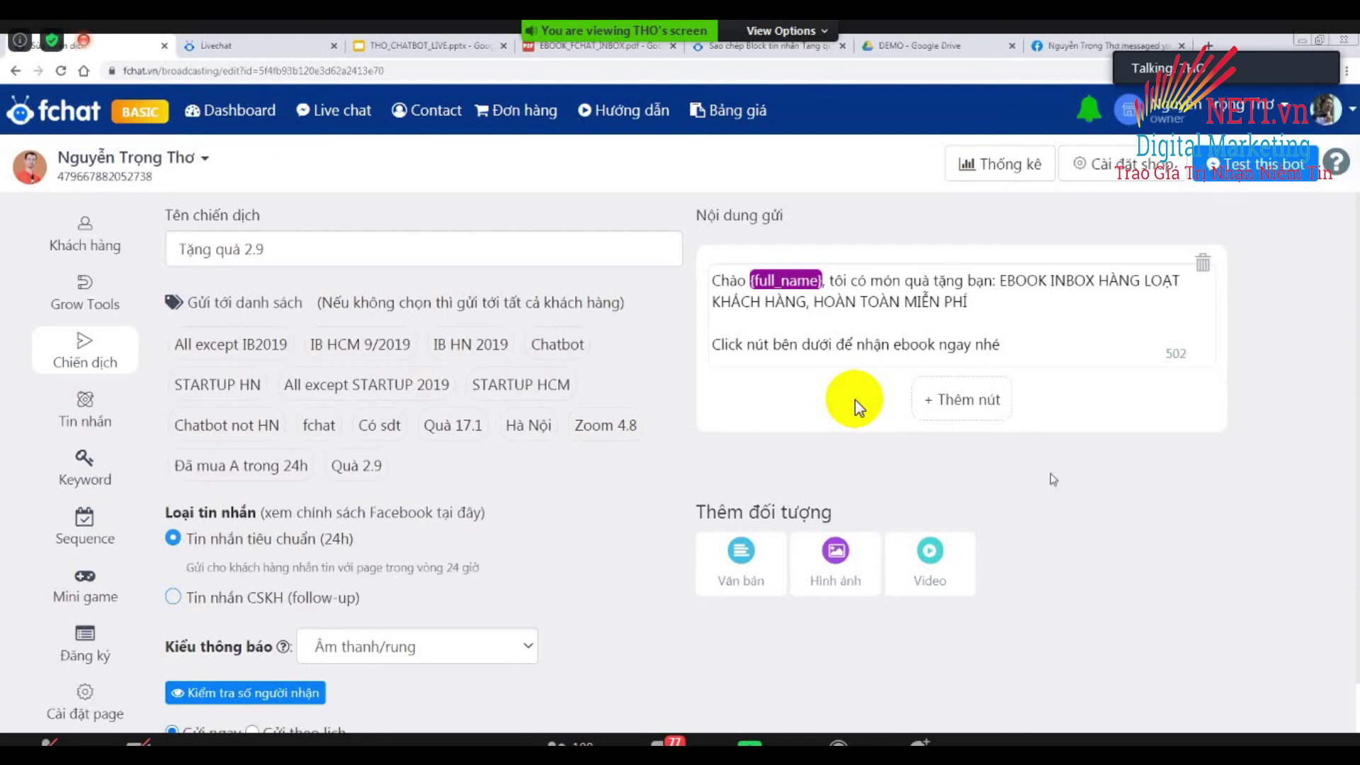
Add a 'Nhận Ebook Ngay' button to the broadcast linked to the Tang qua 2.9 - Webform block.
{"action": "left_click", "coordinate": [969, 400]}
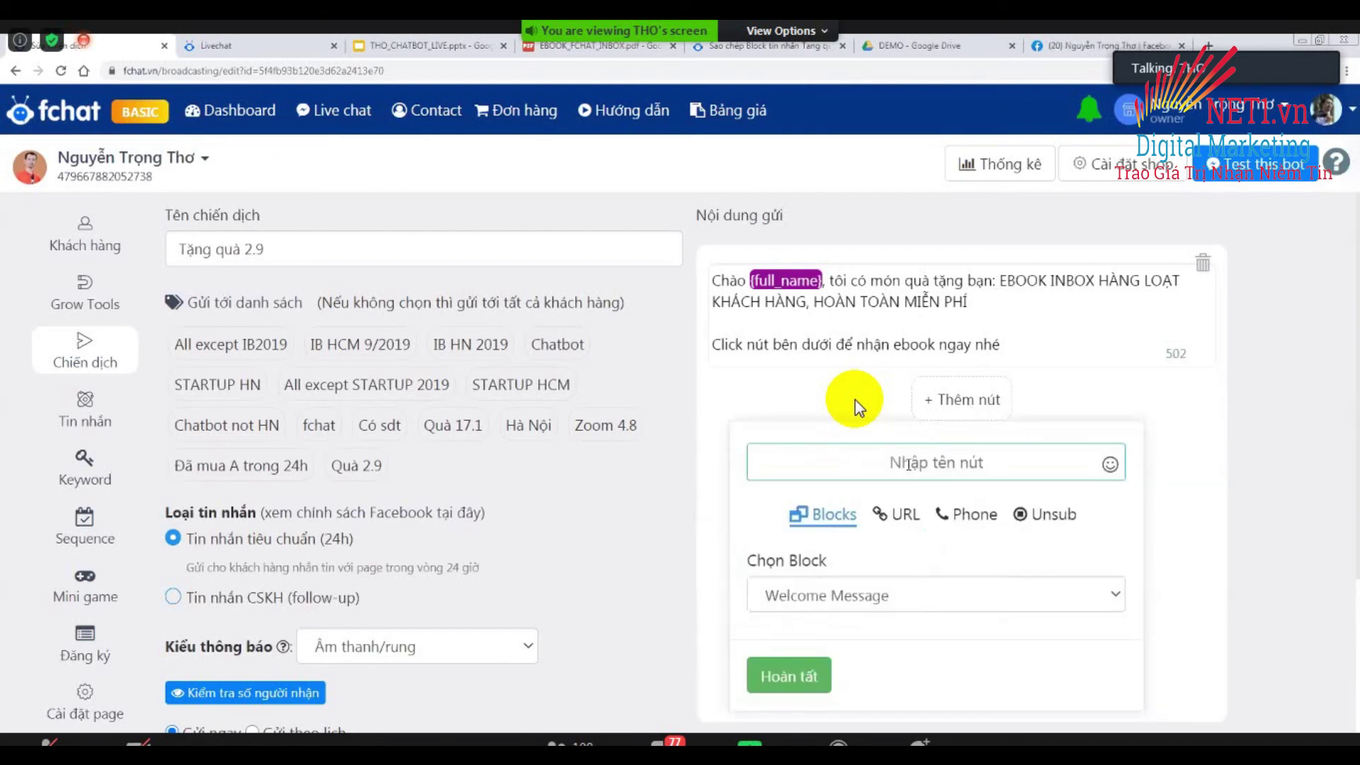
{"action": "type", "text": "N"}
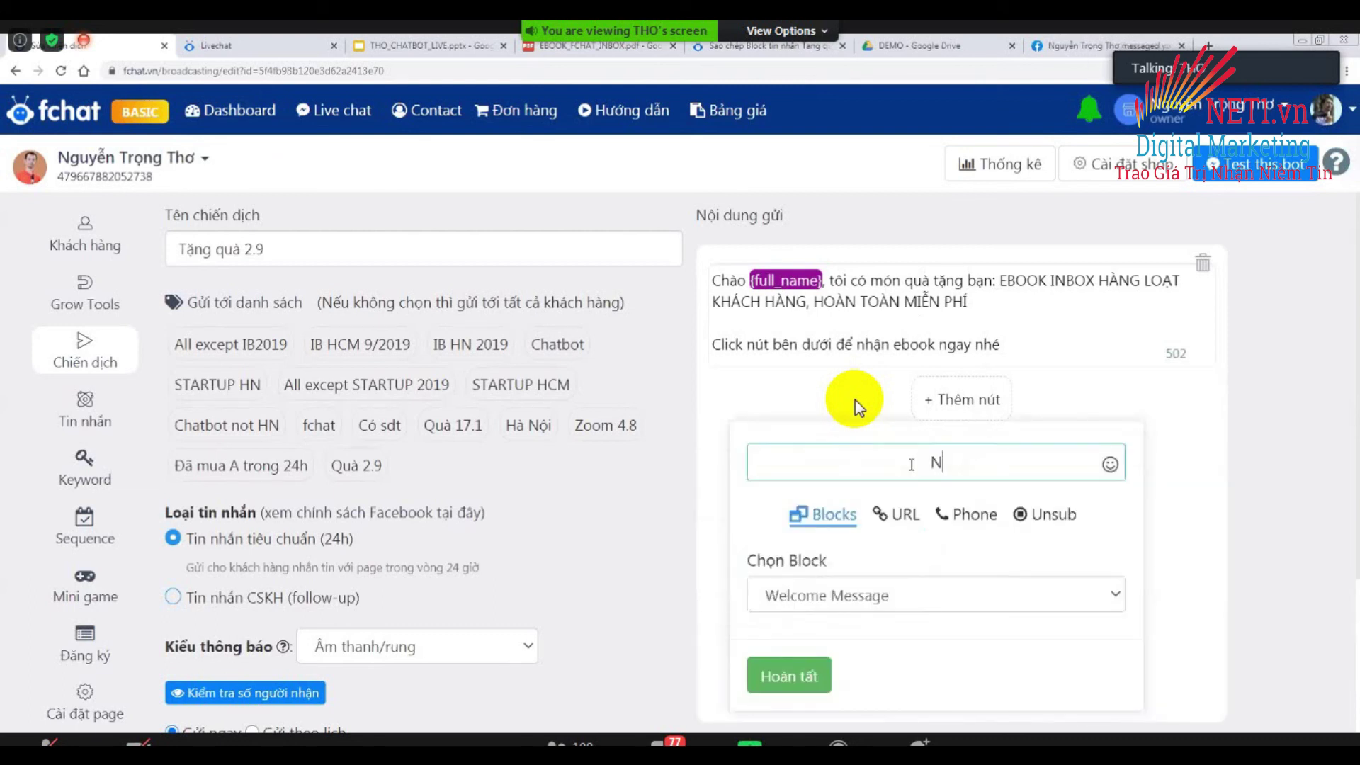
{"action": "type", "text": "hânj Eb"}
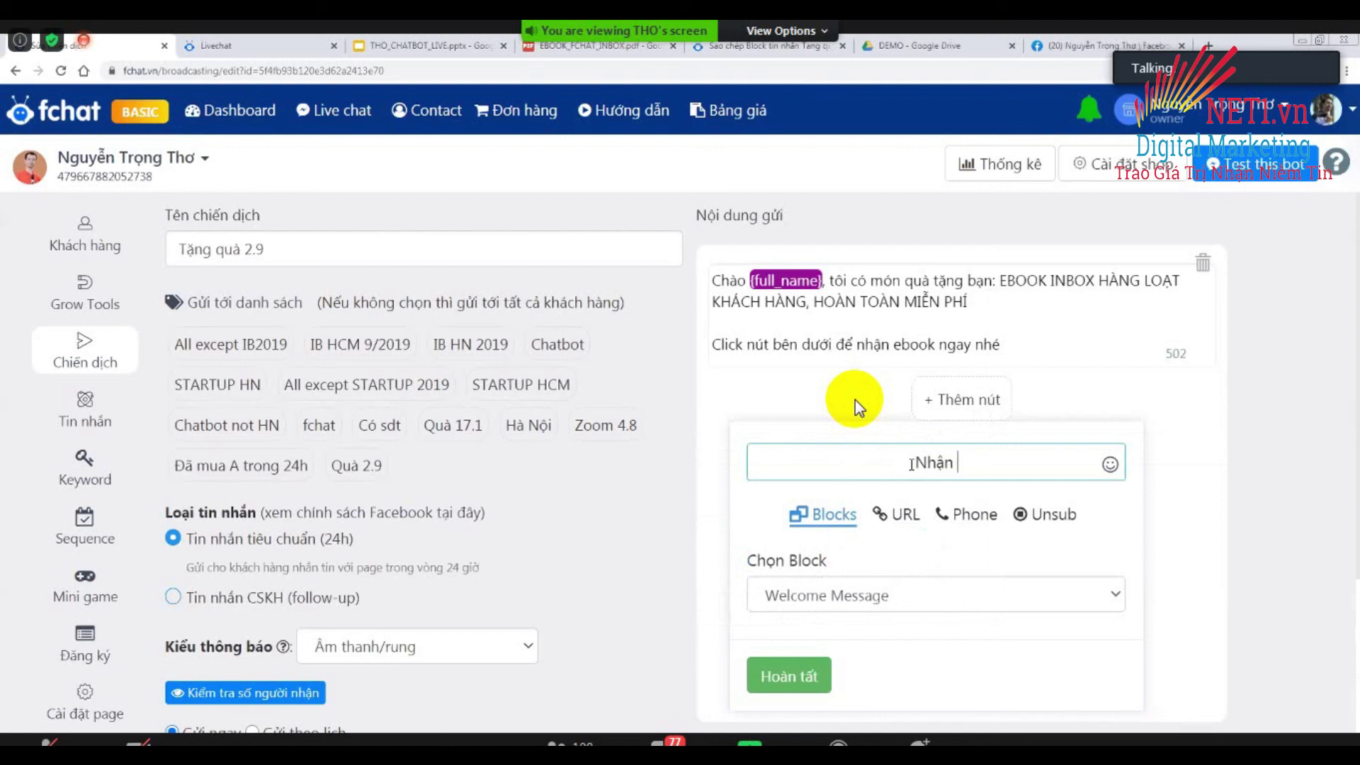
{"action": "type", "text": "ook Ngay"}
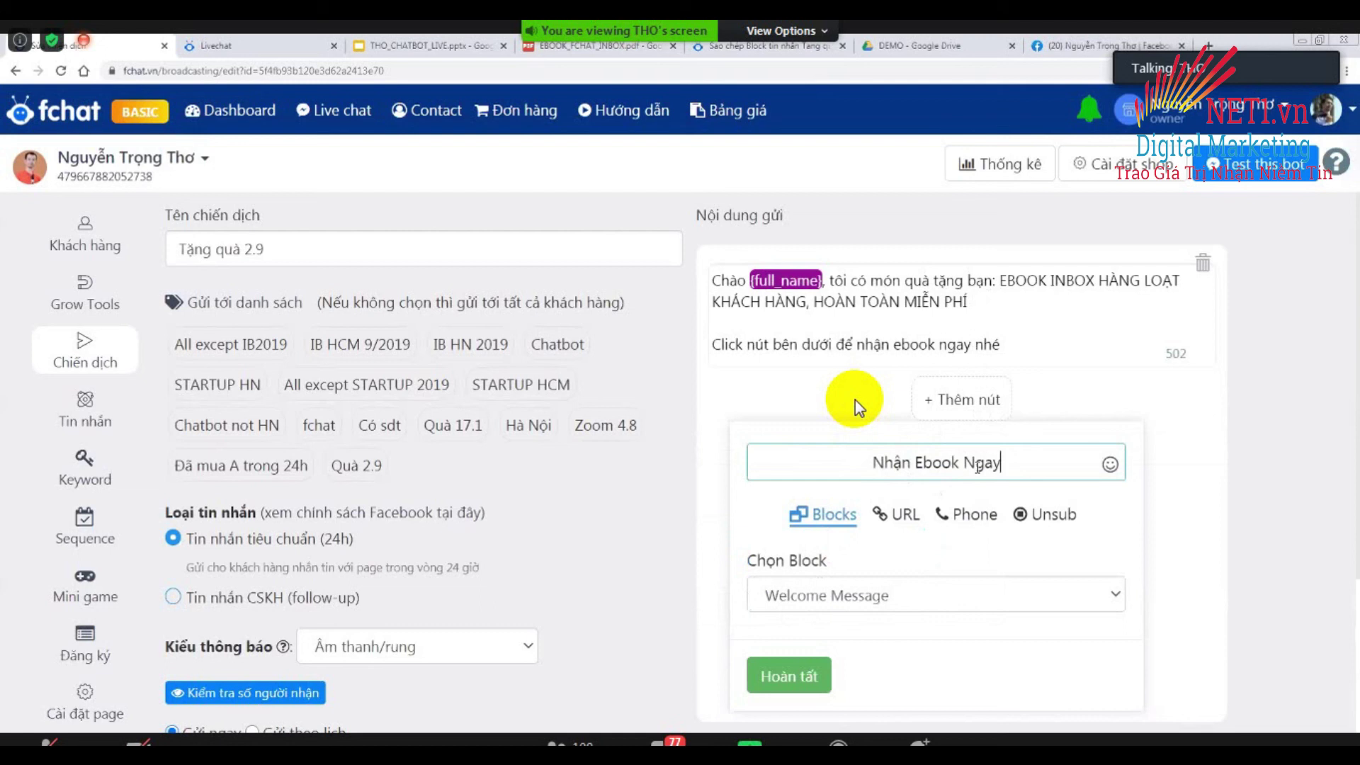
{"action": "left_click", "coordinate": [859, 406]}
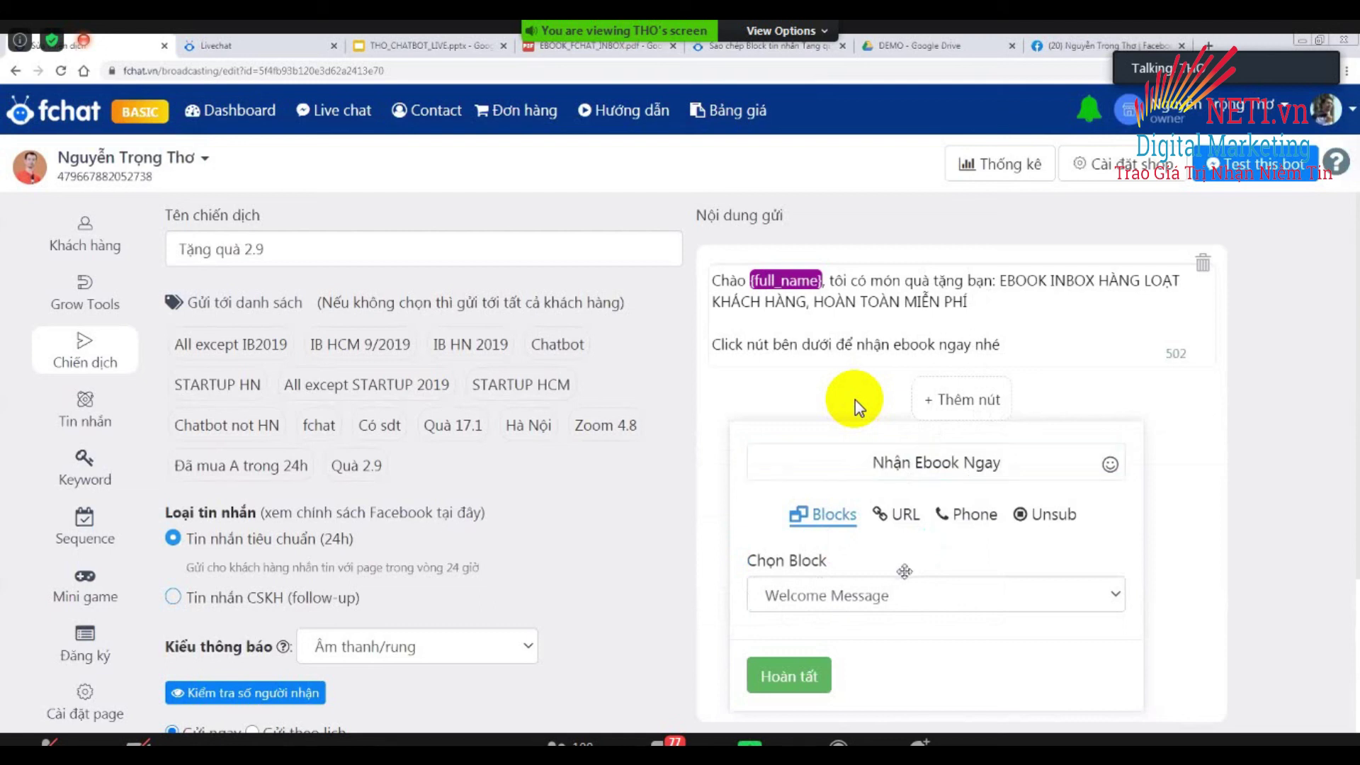
{"action": "left_click", "coordinate": [868, 601]}
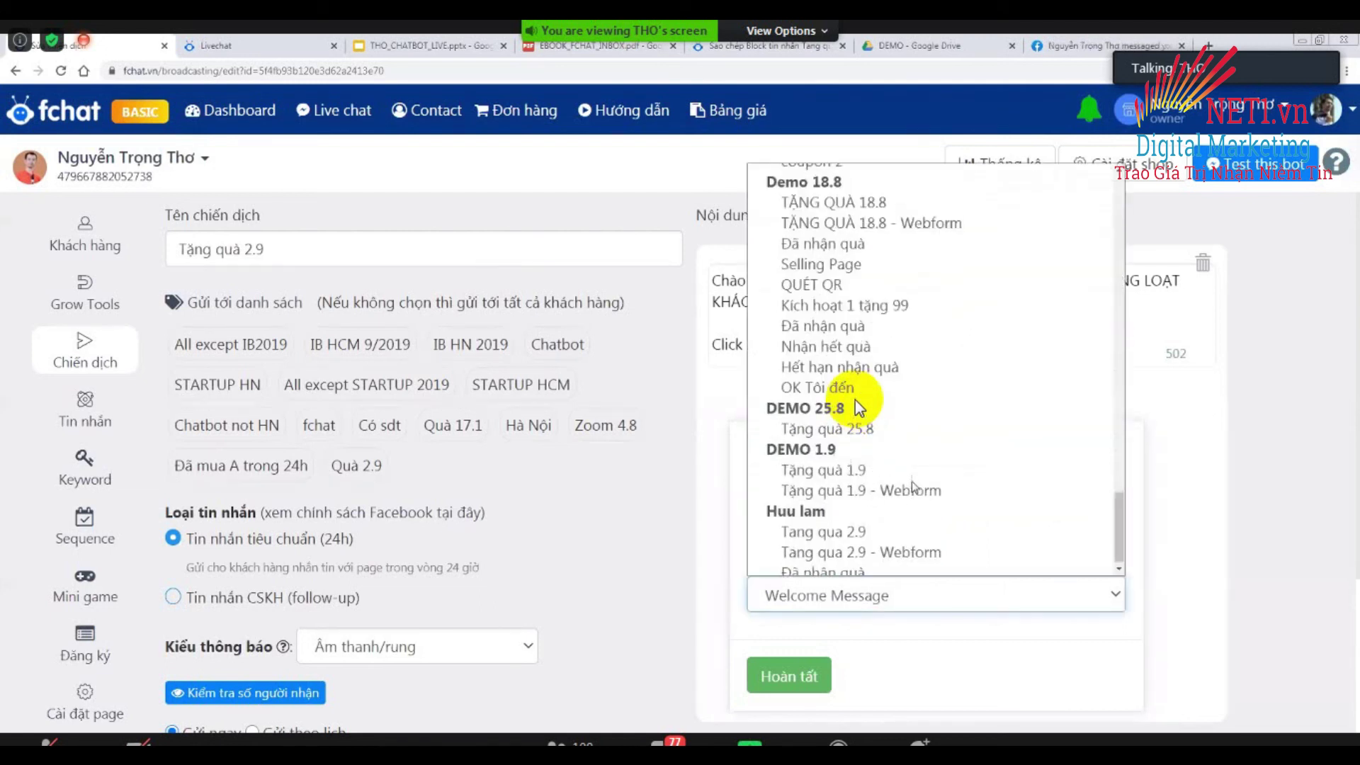
{"action": "left_click", "coordinate": [903, 545]}
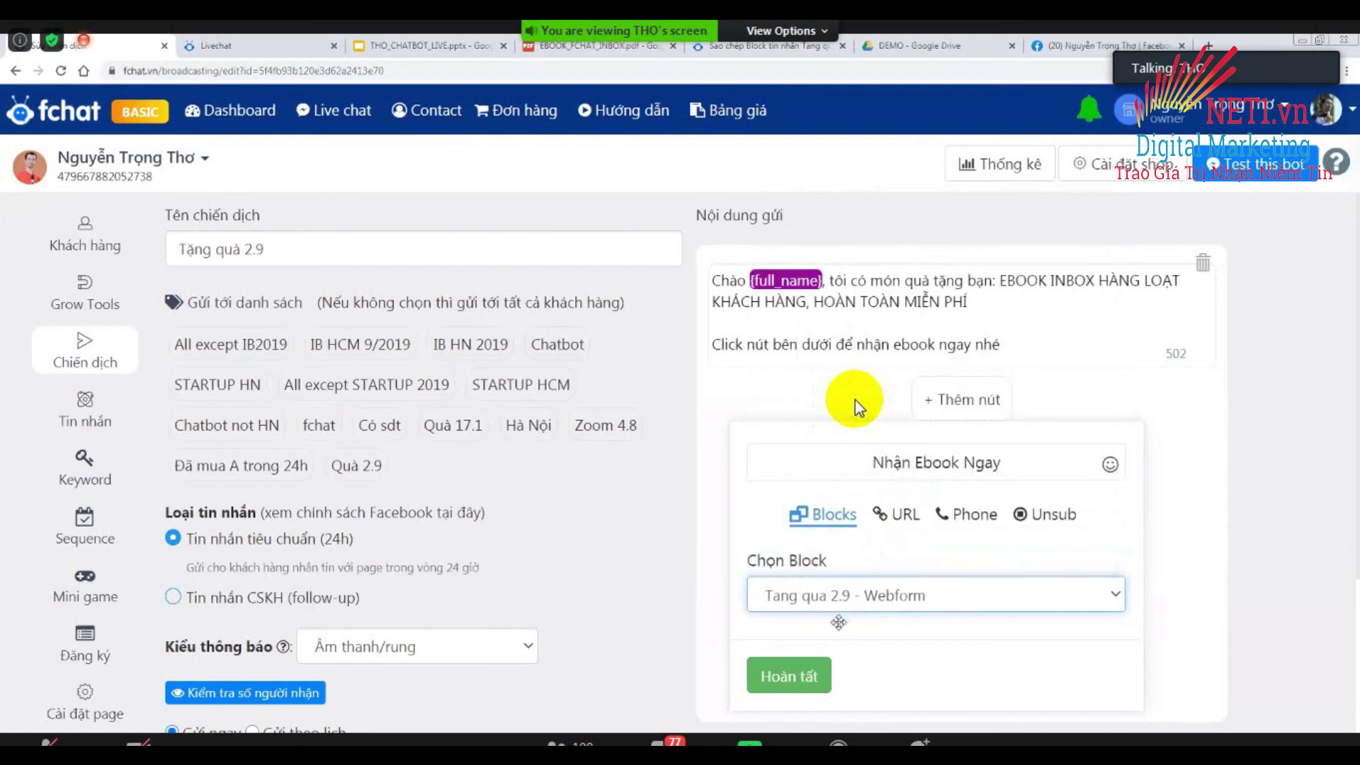
{"action": "left_click", "coordinate": [789, 672]}
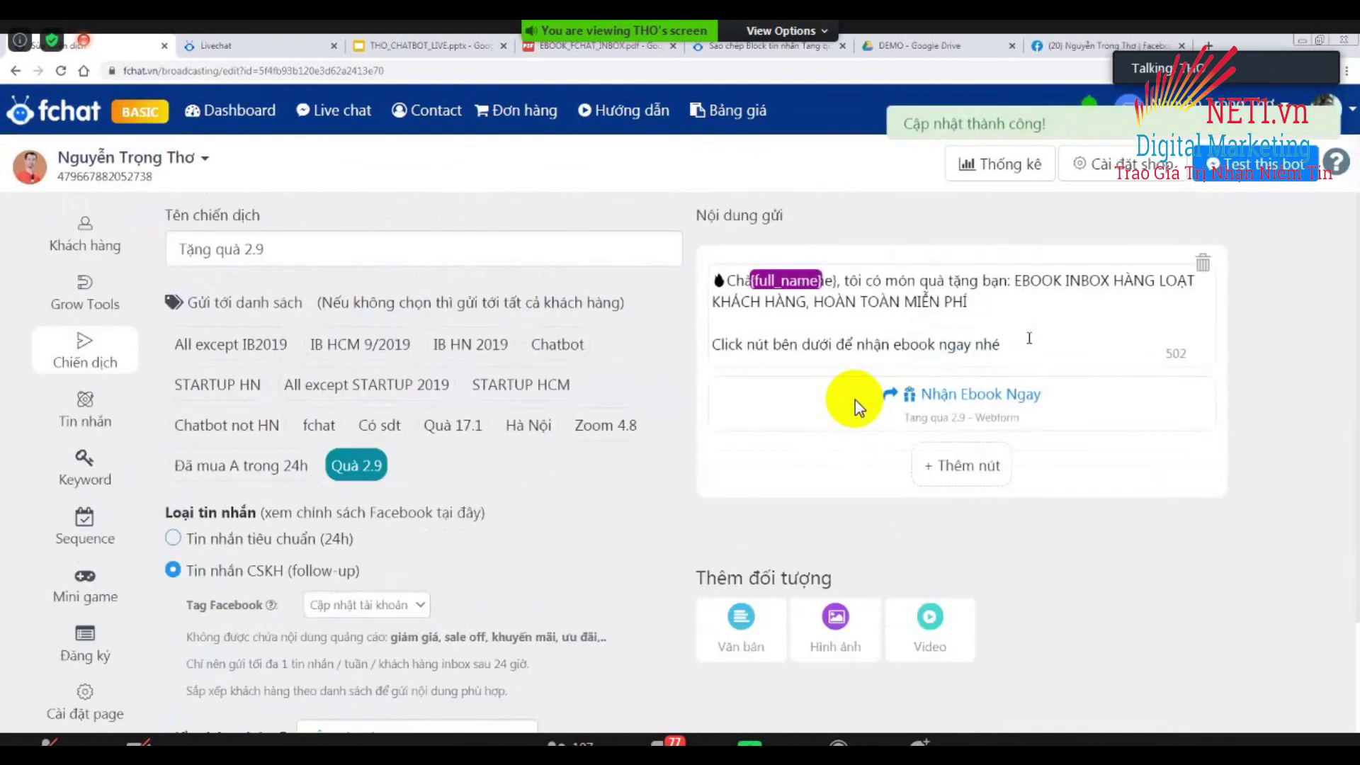
Start editing the greeting message text of the Tặng quà 2.9 broadcast.
{"action": "left_click", "coordinate": [1029, 338]}
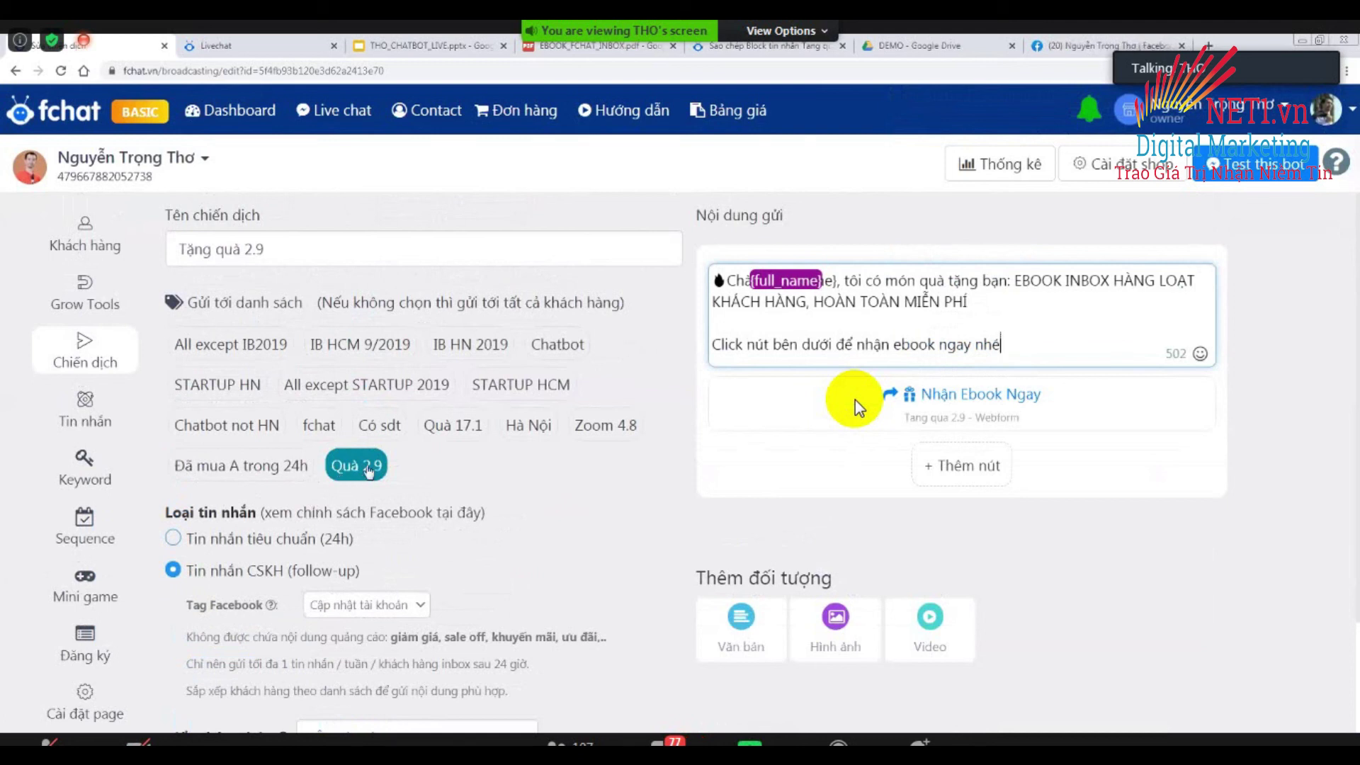
Switch the broadcast to scheduled sending and pick 3 September 2020 as the send date.
{"action": "scroll", "coordinate": [858, 408], "scroll_direction": "down", "scroll_amount": 2}
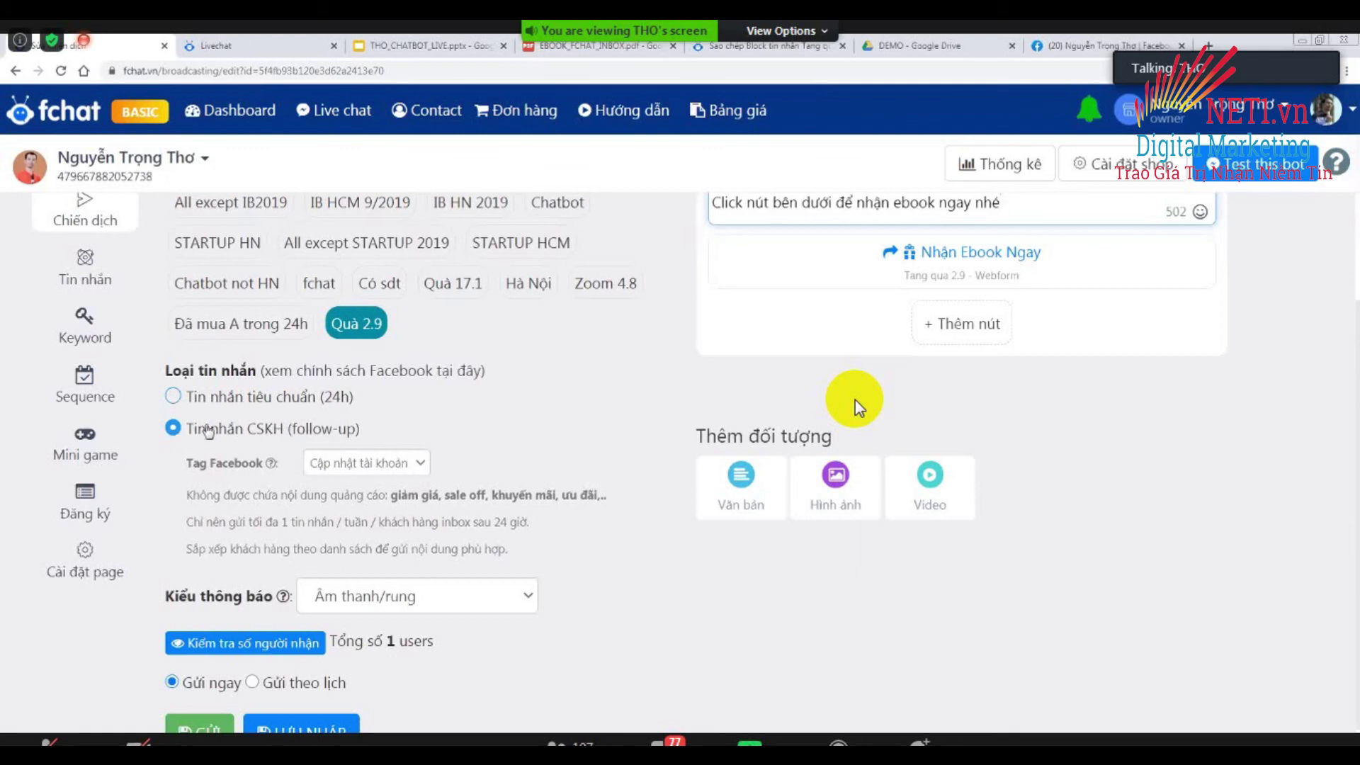
{"action": "scroll", "coordinate": [425, 517], "scroll_direction": "down", "scroll_amount": 1}
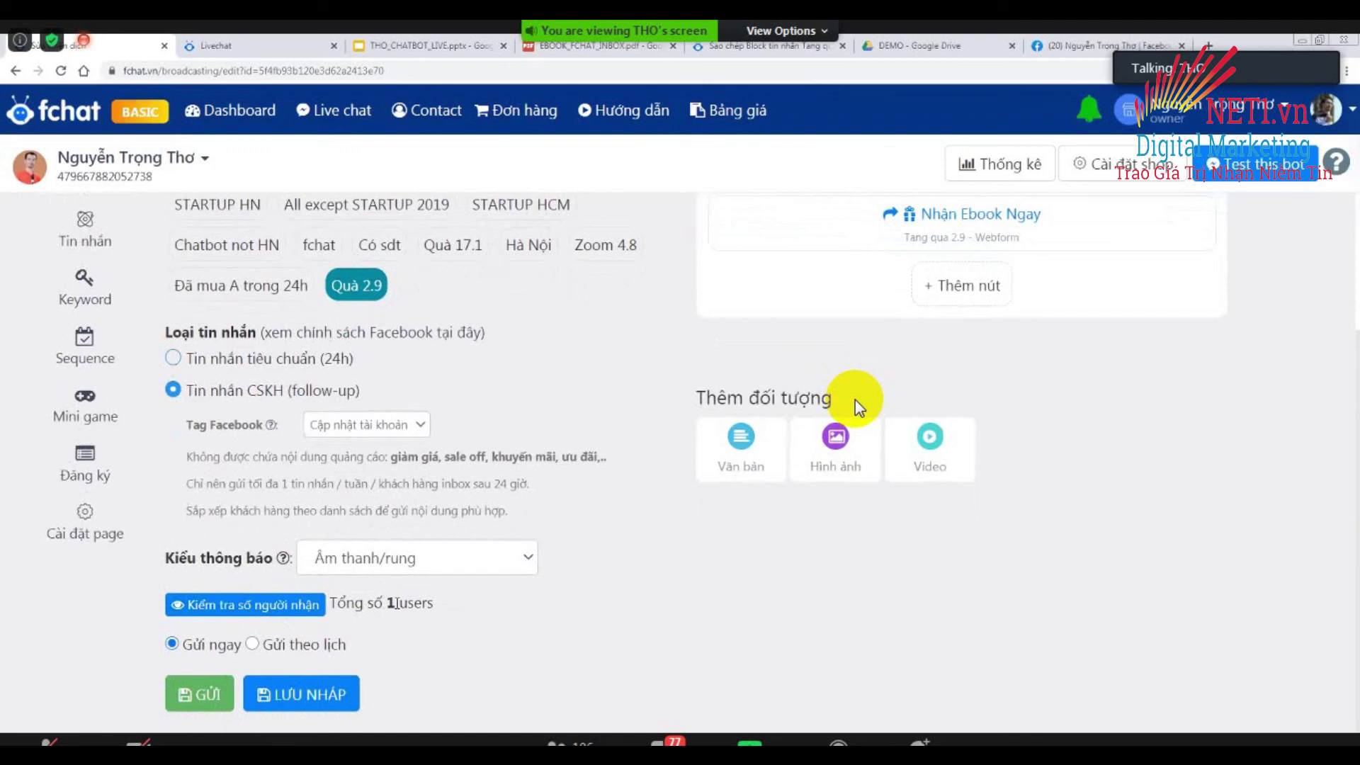
{"action": "left_click", "coordinate": [254, 646]}
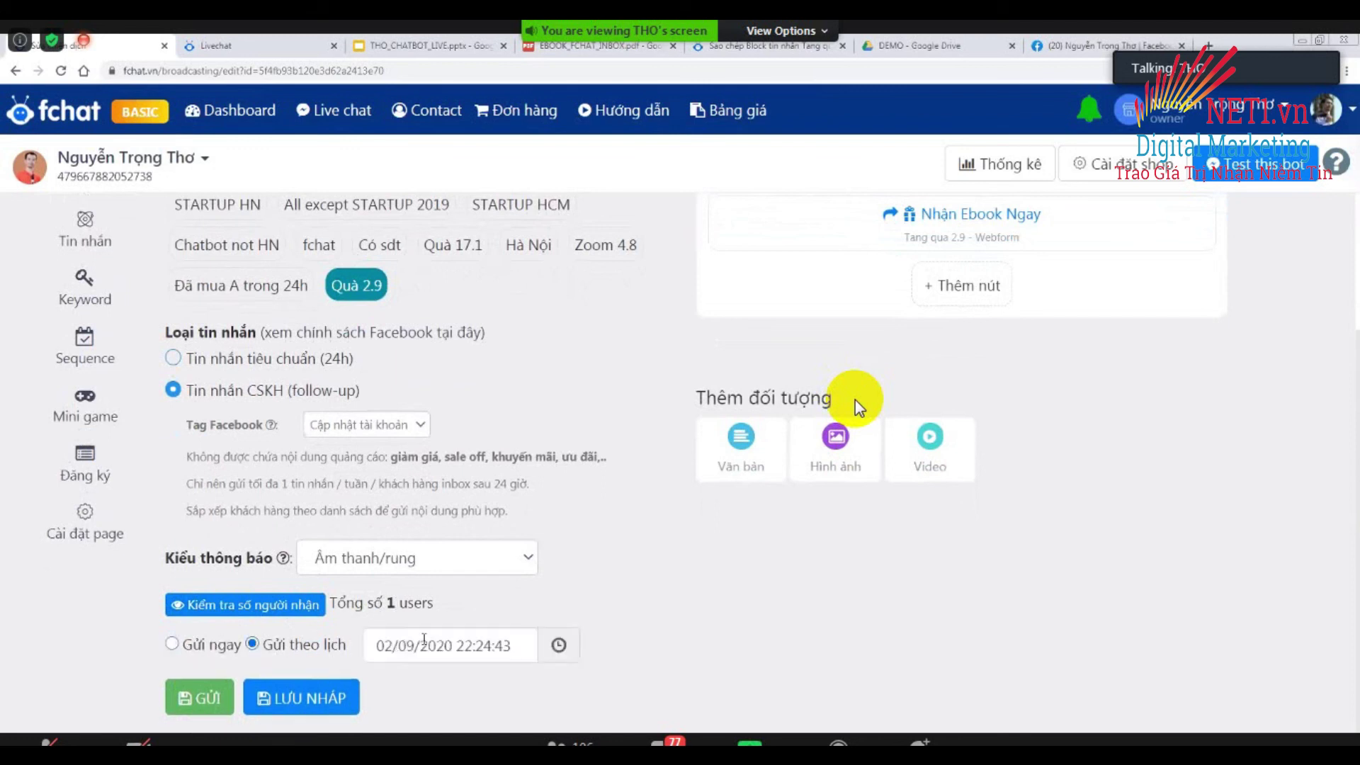
{"action": "left_click", "coordinate": [446, 642]}
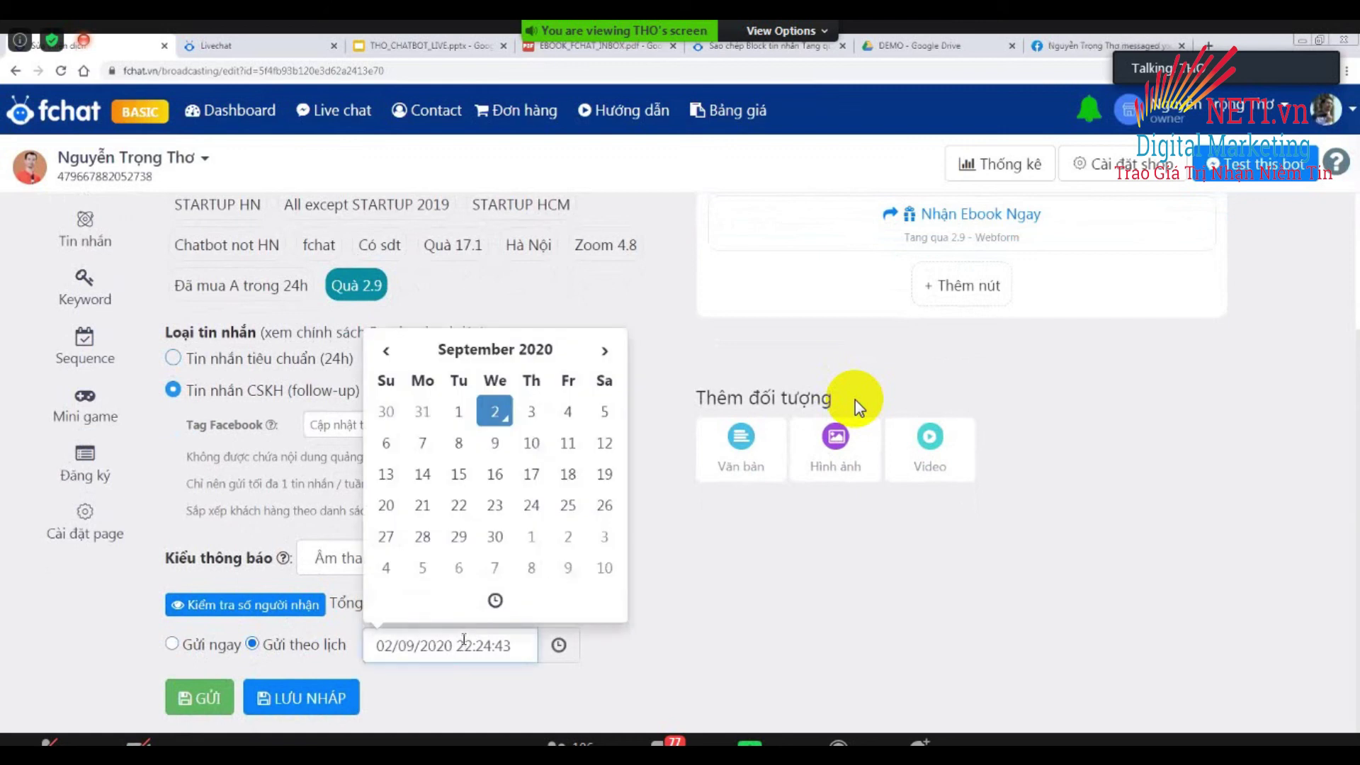
{"action": "left_click", "coordinate": [531, 412]}
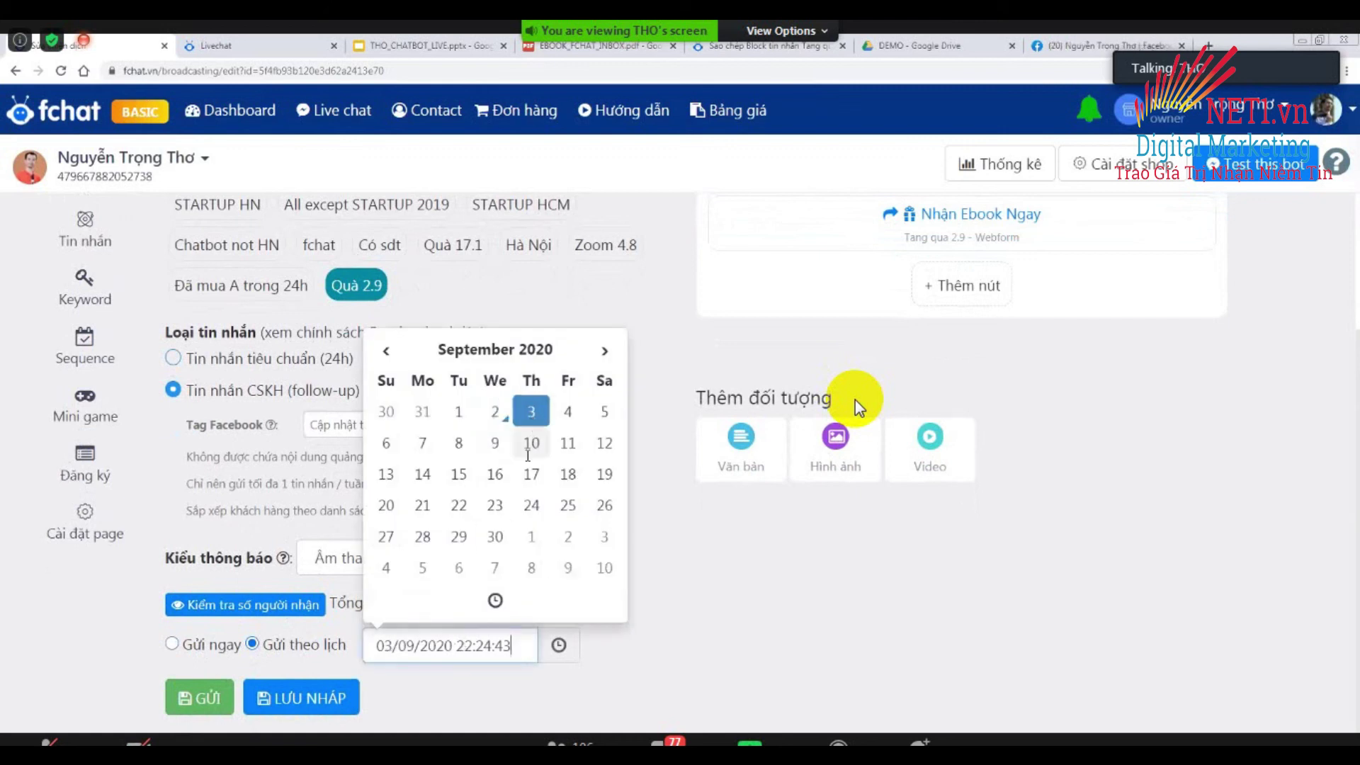
Set the scheduled send time to 07:30.
{"action": "double_click", "coordinate": [466, 645]}
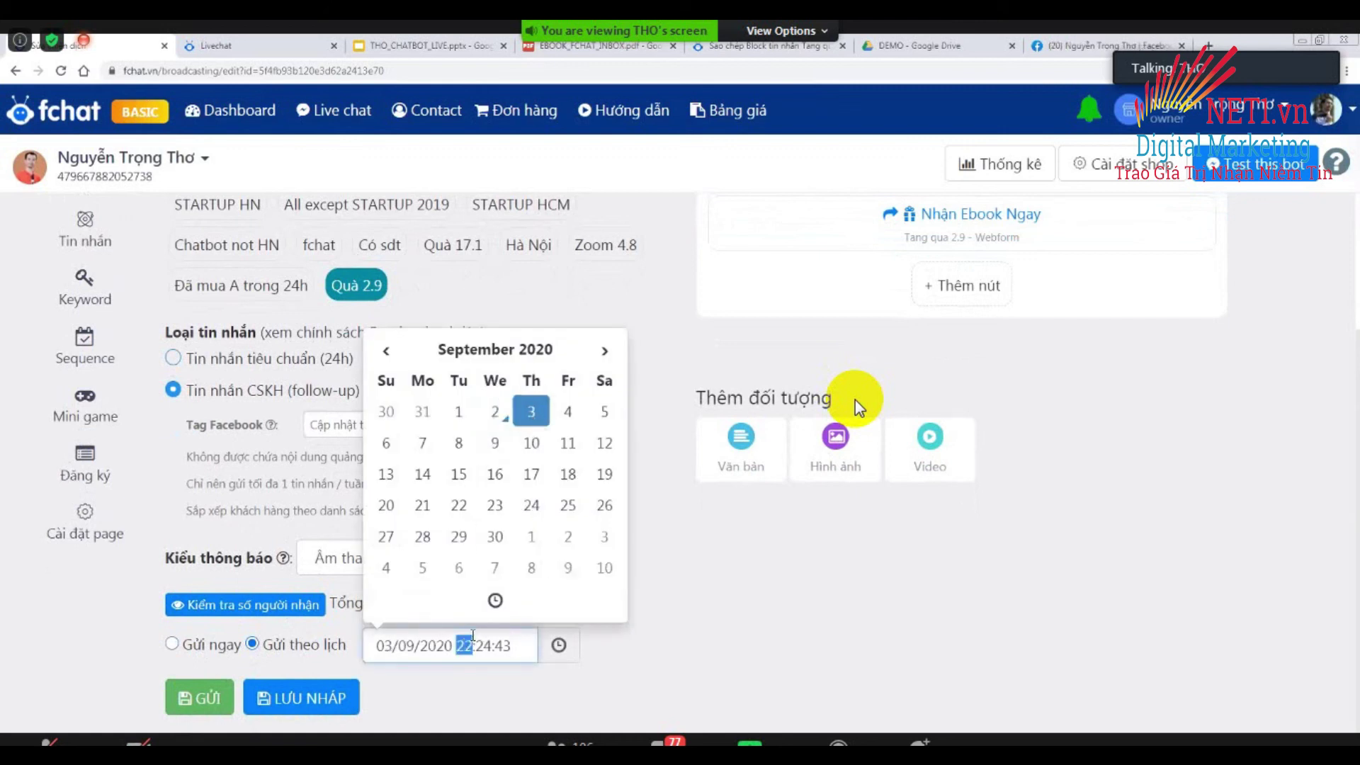
{"action": "left_click", "coordinate": [495, 600]}
{"action": "left_click", "coordinate": [411, 447]}
{"action": "left_click", "coordinate": [410, 446]}
{"action": "left_click", "coordinate": [410, 447]}
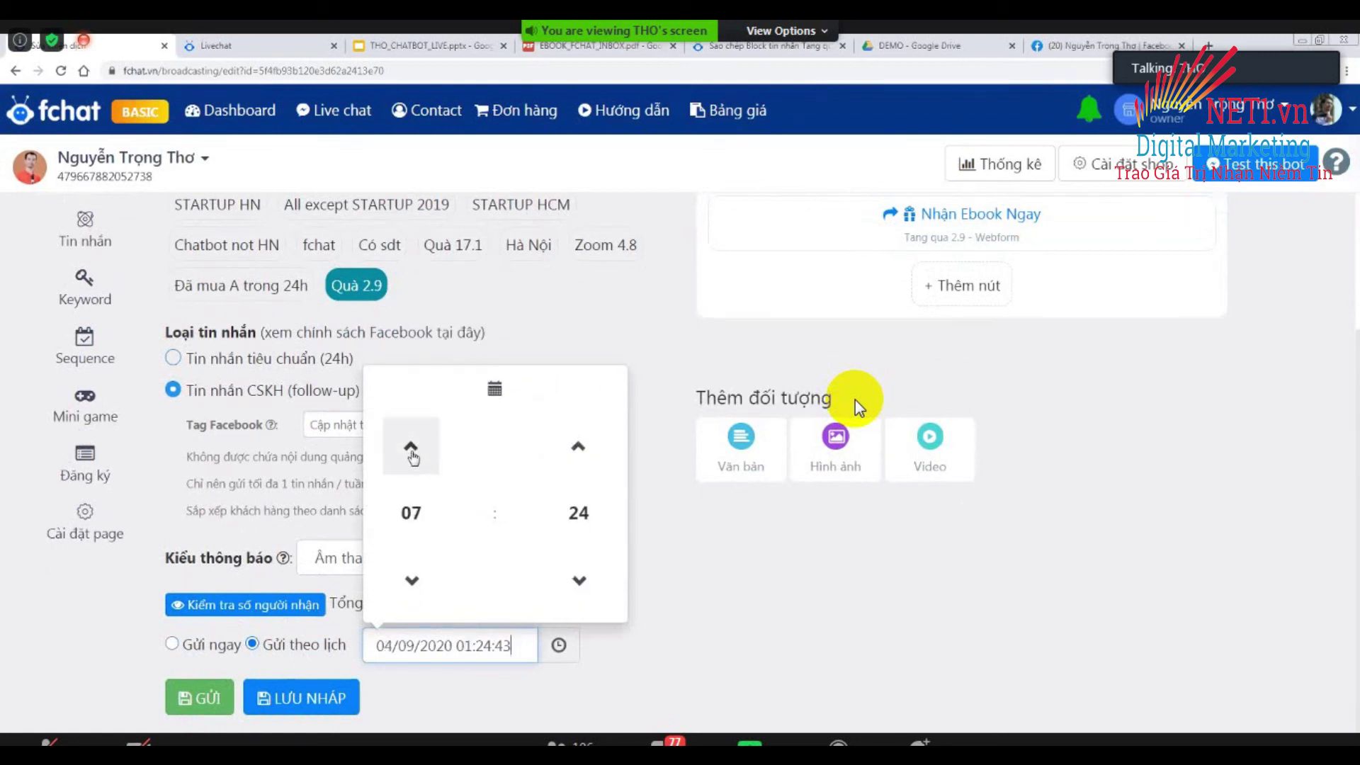
{"action": "left_click", "coordinate": [578, 446]}
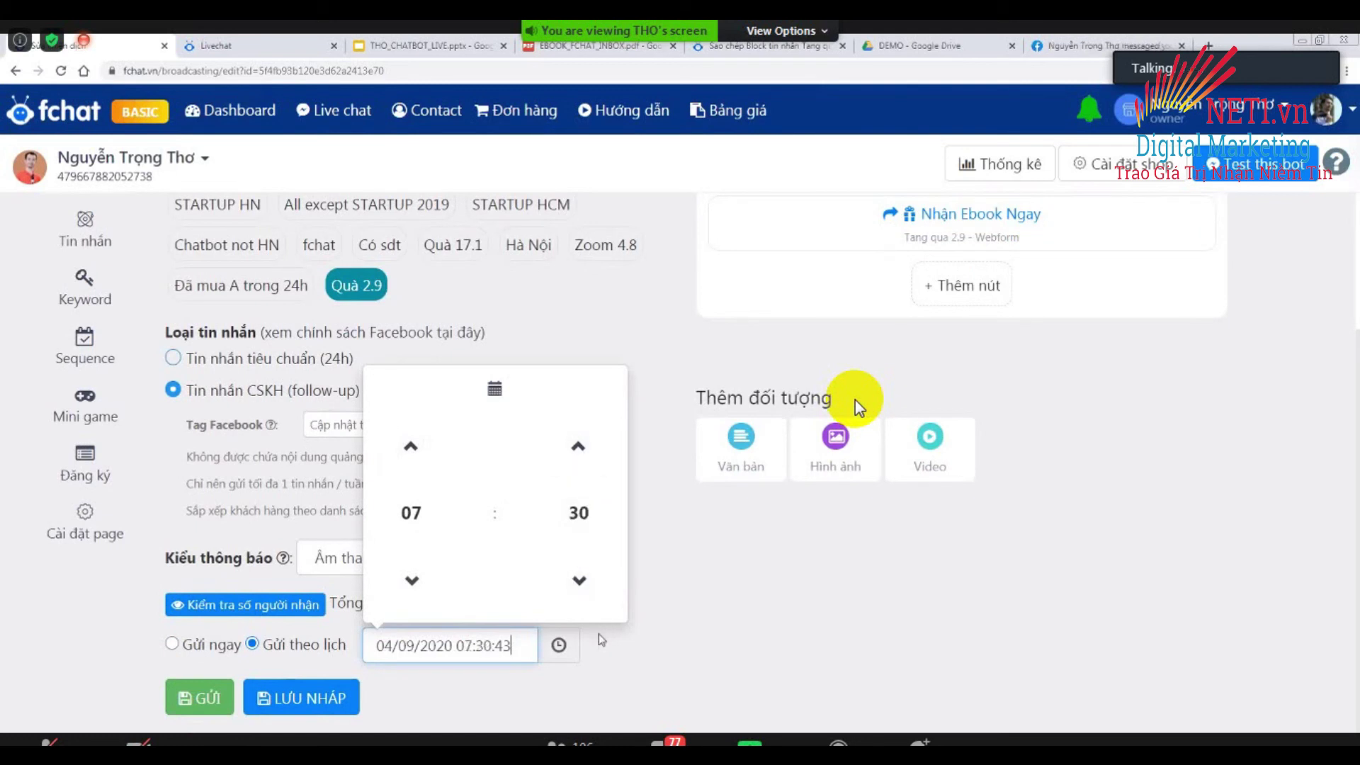
{"action": "left_click", "coordinate": [624, 645]}
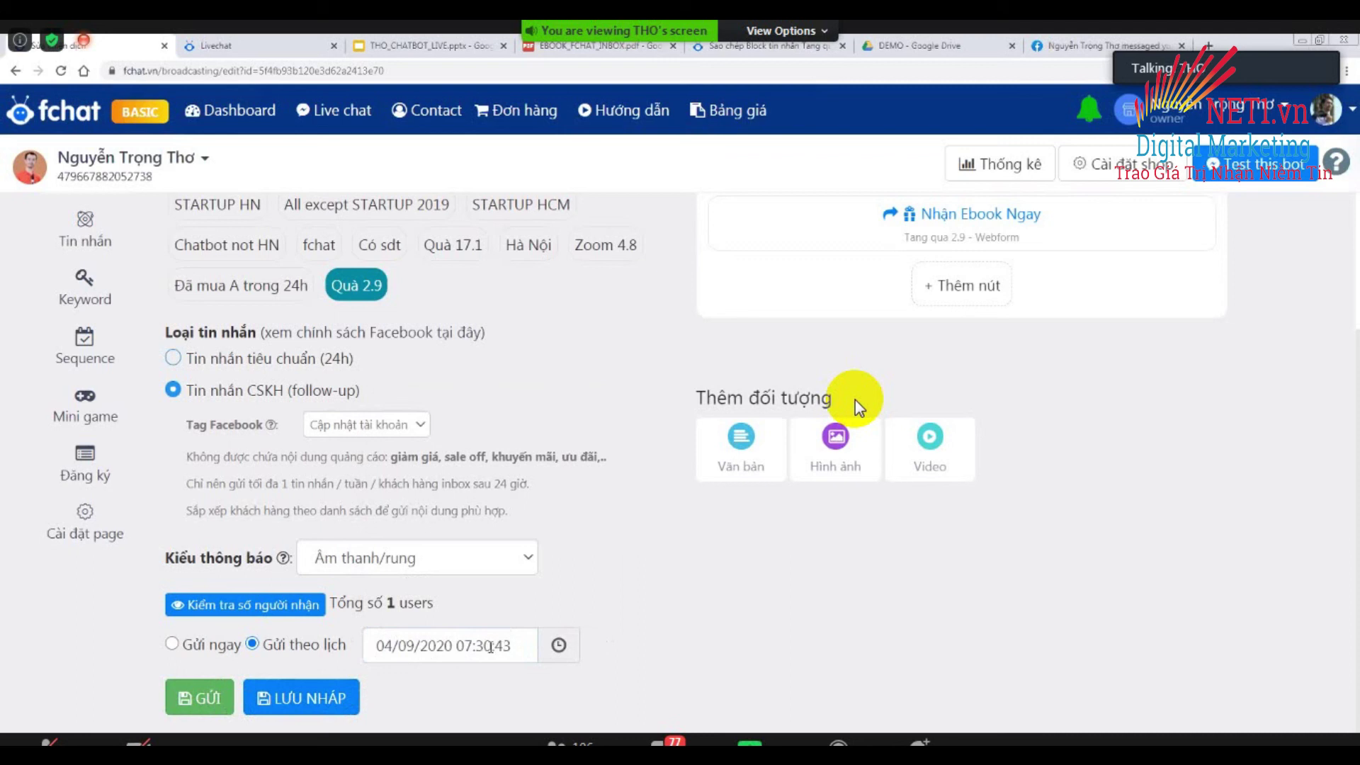
Recheck the schedule and correct the day to 3, giving 03/09/2020 07:30:43.
{"action": "left_click", "coordinate": [398, 643]}
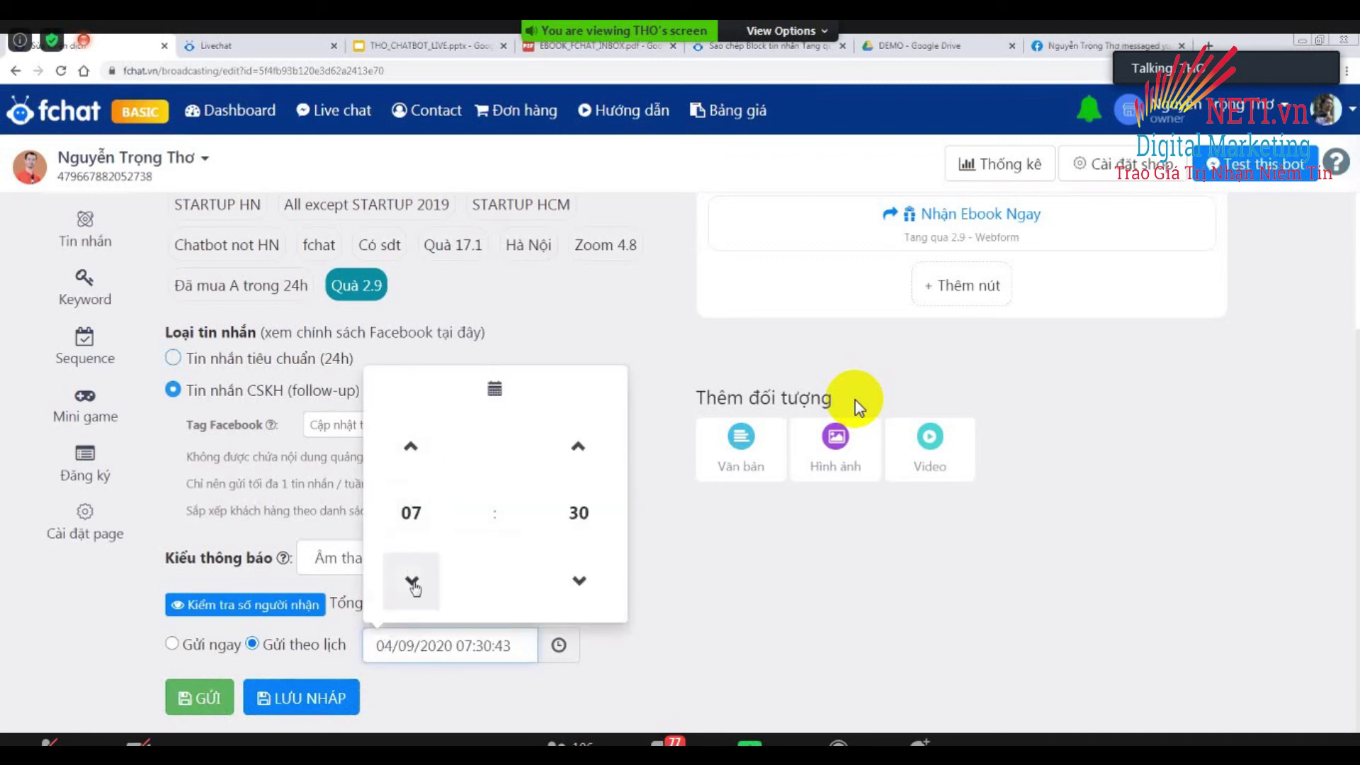
{"action": "left_click", "coordinate": [495, 390]}
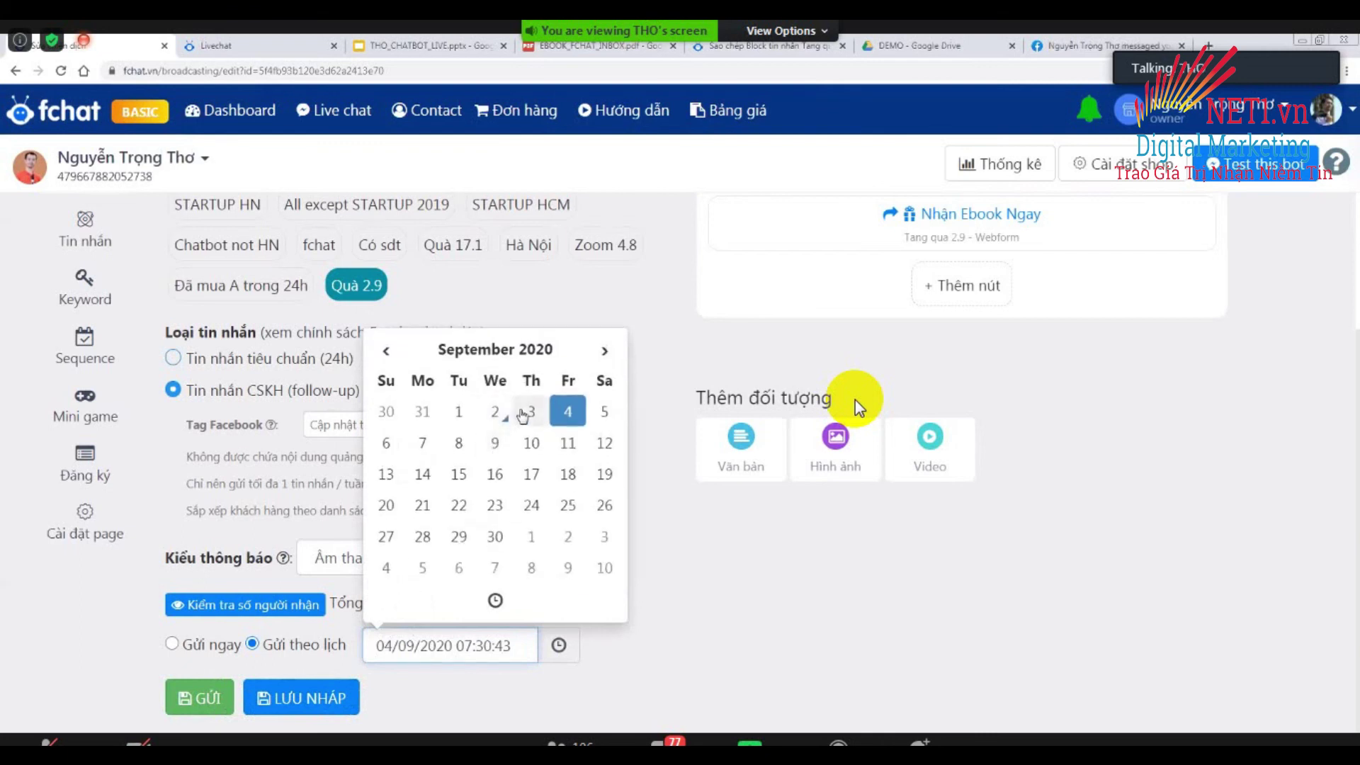
{"action": "left_click", "coordinate": [393, 648]}
{"action": "key", "text": "BackSpace"}
{"action": "type", "text": "3"}
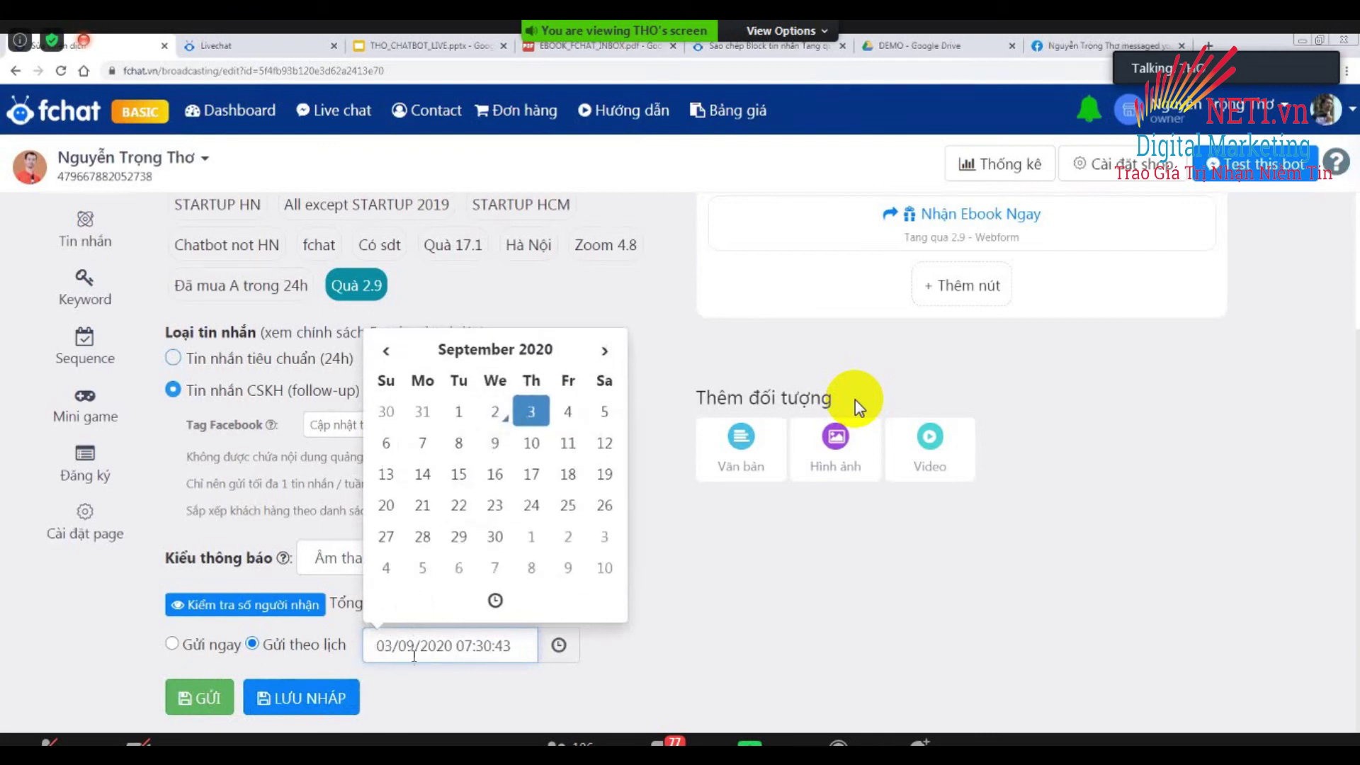
{"action": "left_click", "coordinate": [445, 712]}
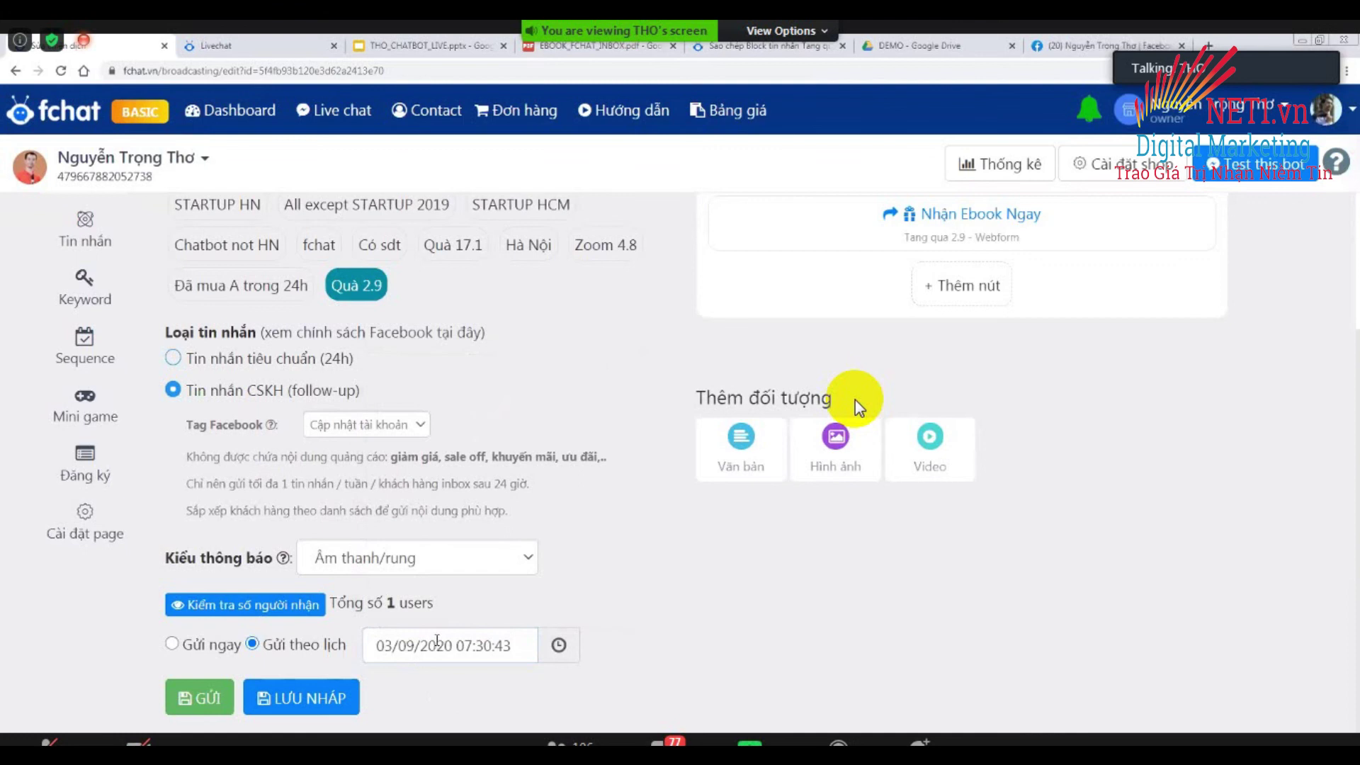
{"action": "scroll", "coordinate": [746, 580], "scroll_direction": "up", "scroll_amount": 1}
{"action": "scroll", "coordinate": [746, 580], "scroll_direction": "up", "scroll_amount": 3}
{"action": "scroll", "coordinate": [858, 407], "scroll_direction": "down", "scroll_amount": 3}
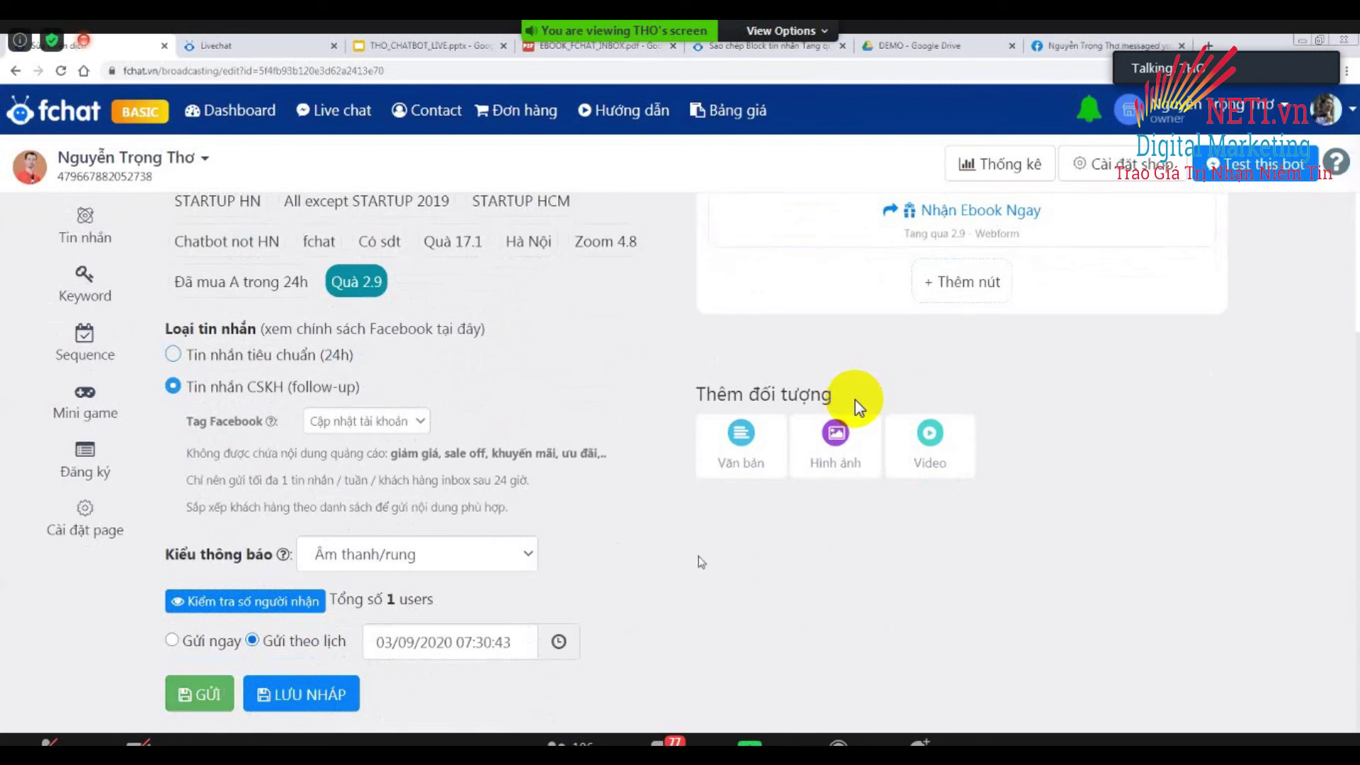
{"action": "scroll", "coordinate": [859, 407], "scroll_direction": "up", "scroll_amount": 3}
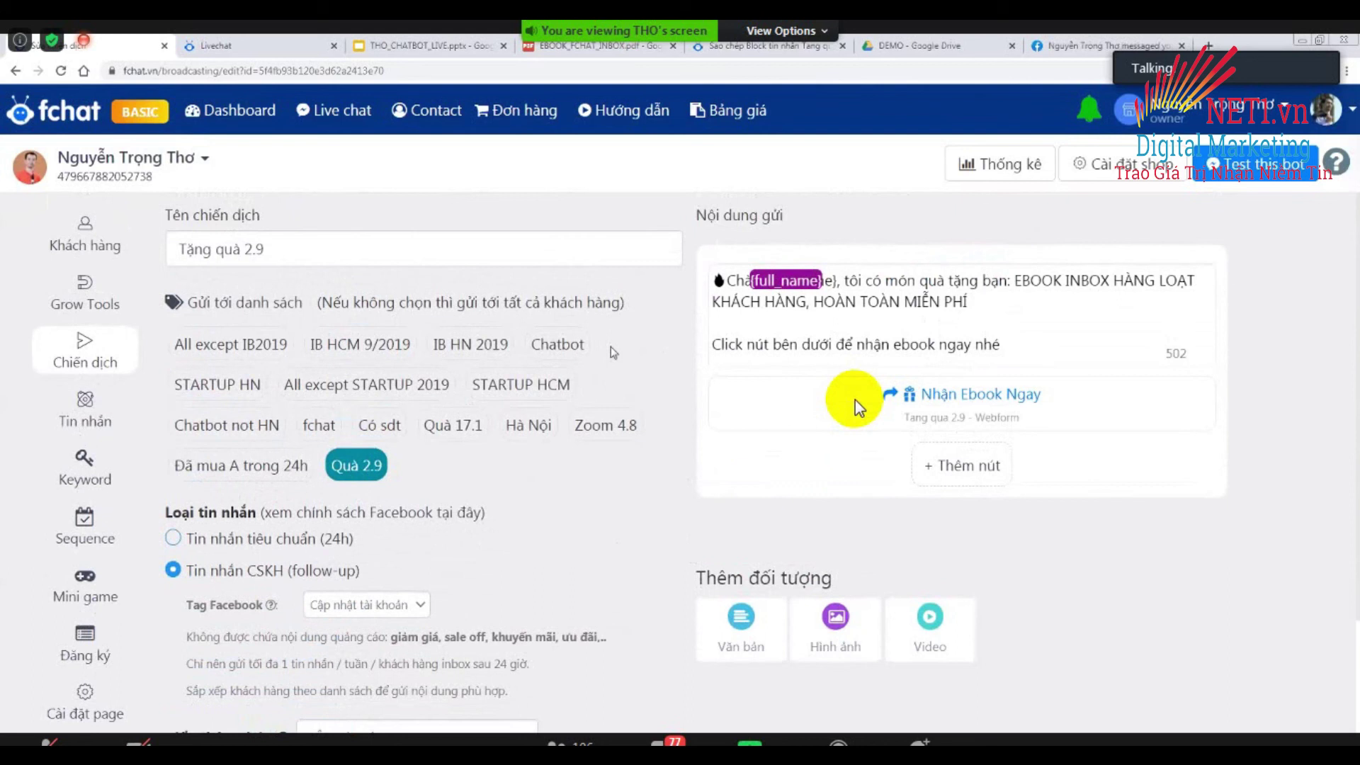
{"action": "key", "text": "ctrl+plus"}
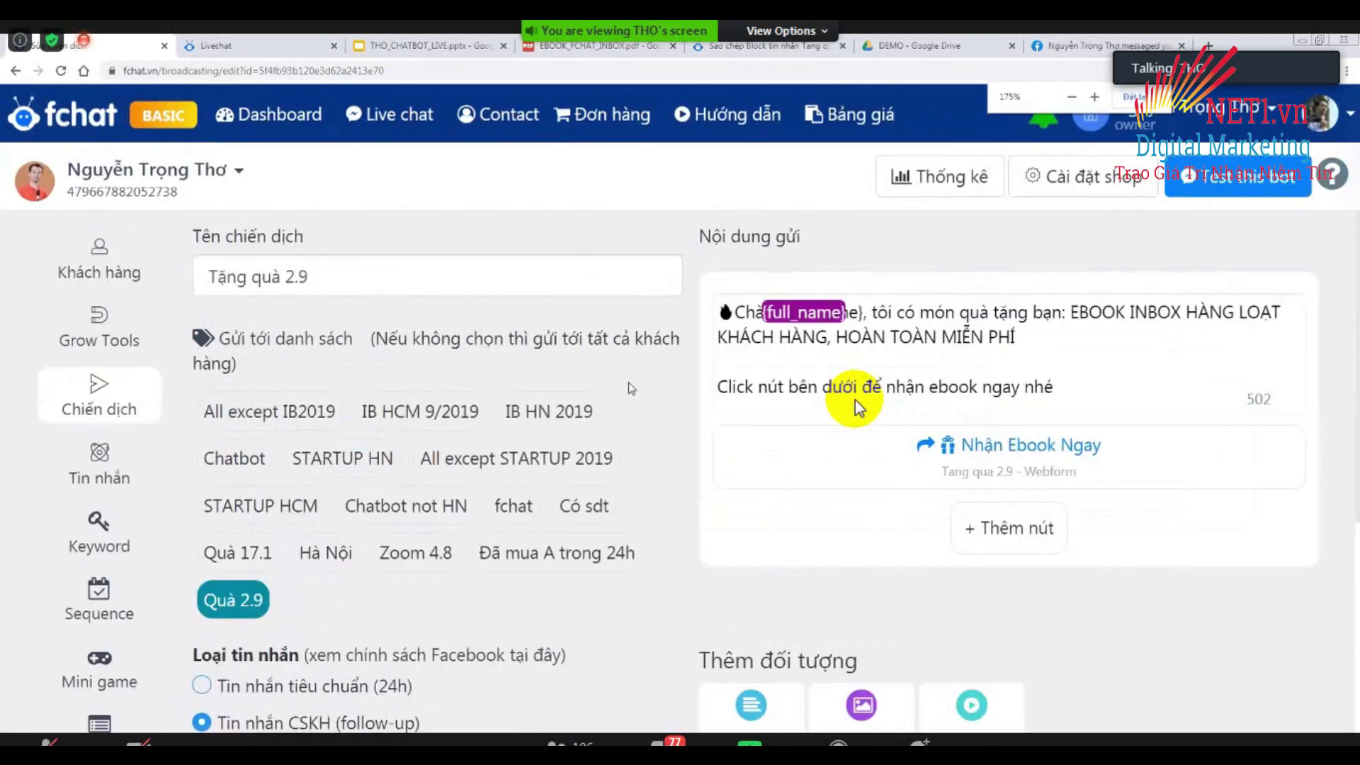
{"action": "key", "text": "ctrl+minus"}
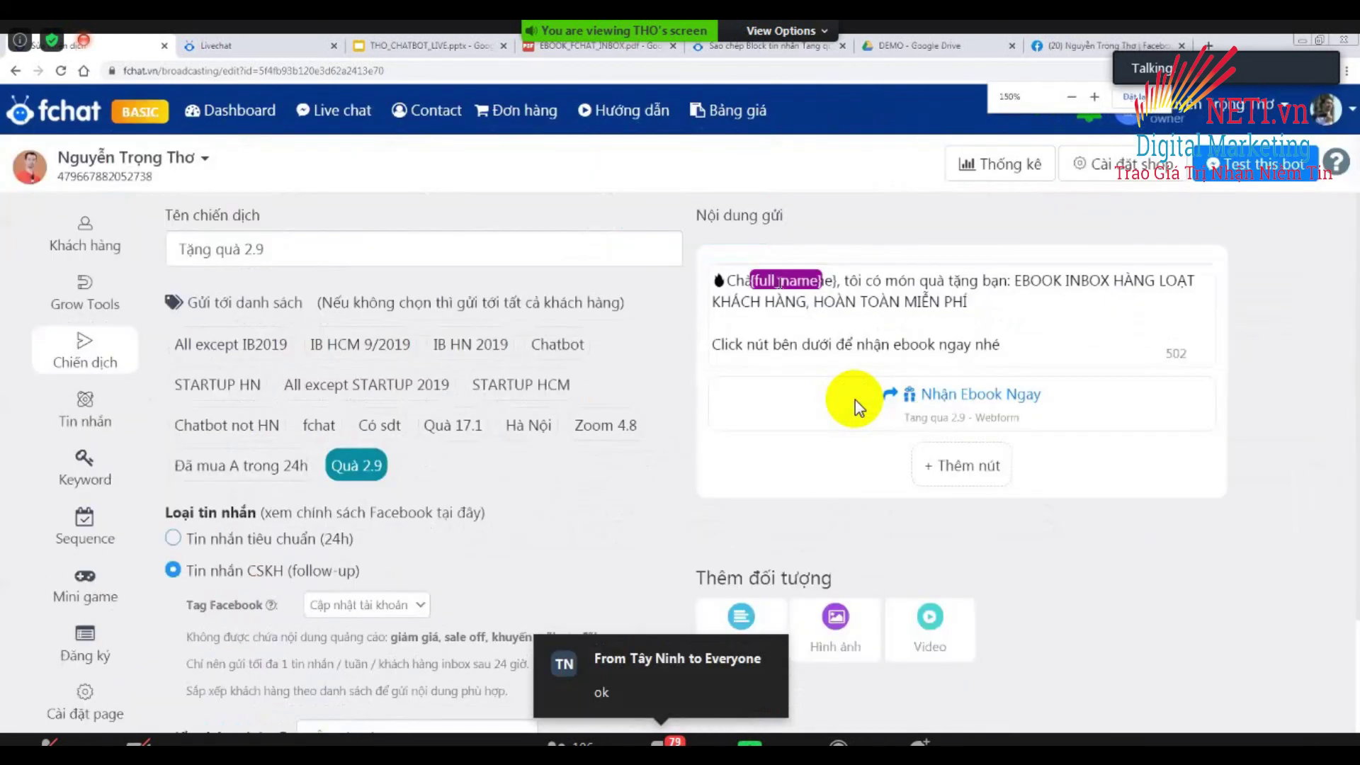
{"action": "key", "text": "ctrl+minus"}
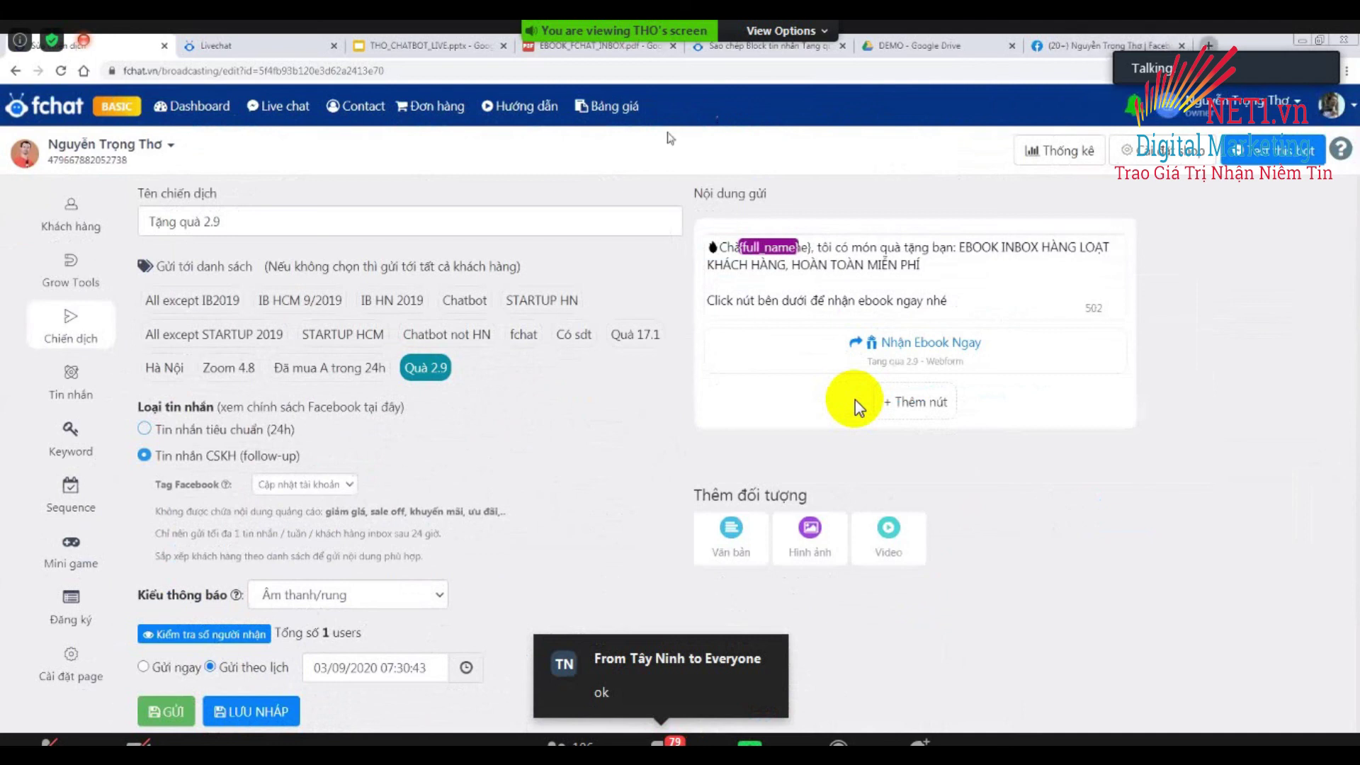
{"action": "key", "text": "ctrl+t"}
Open the EBOOK_FCHAT_INBOX.pdf Drive link from the address bar suggestions.
{"action": "type", "text": "ebok"}
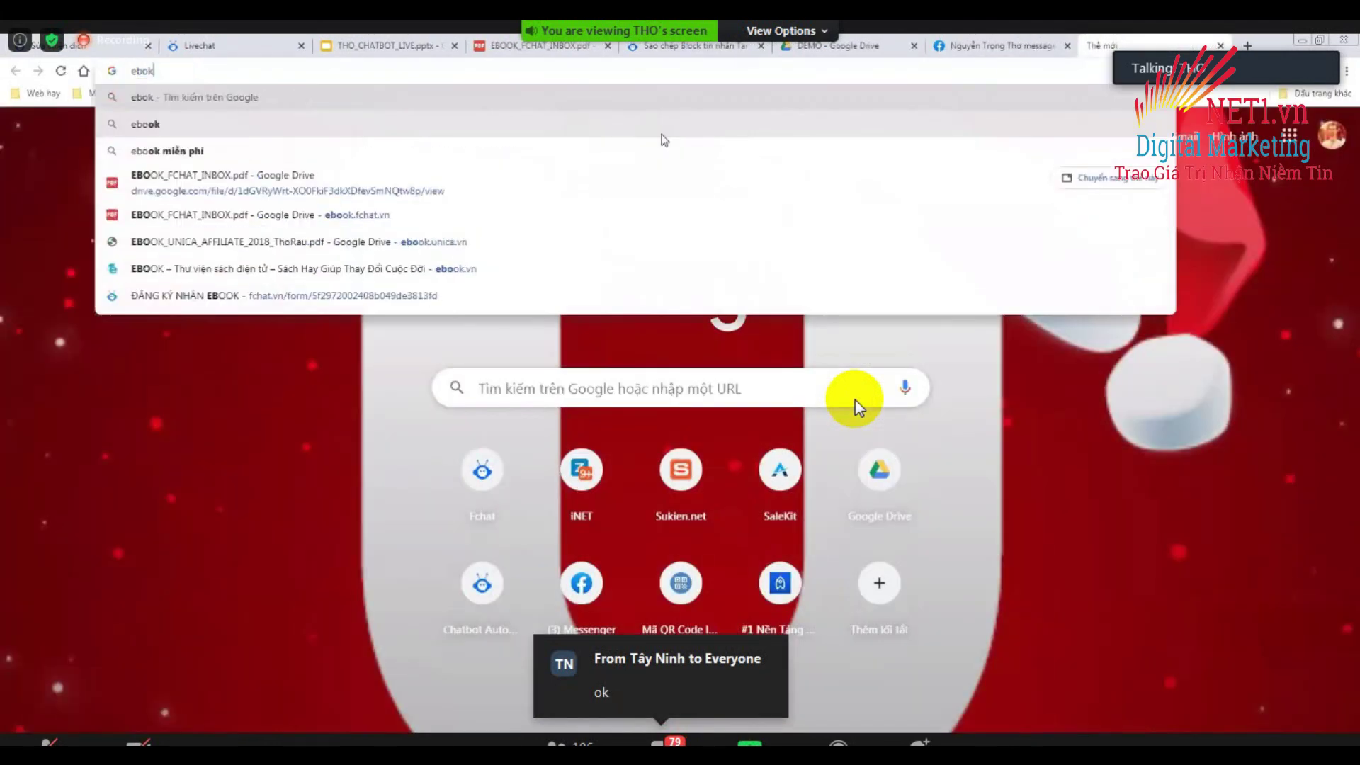
{"action": "key", "text": "BackSpace"}
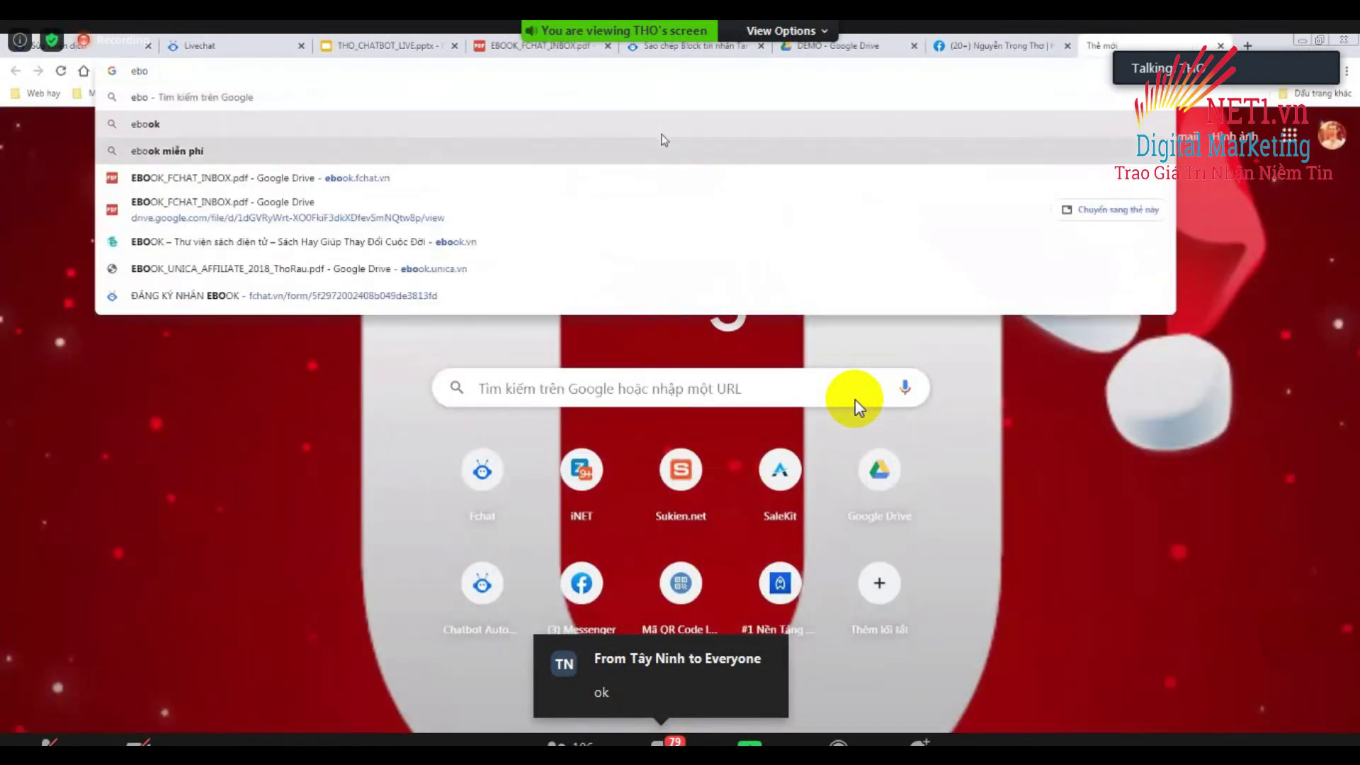
{"action": "key", "text": "Down"}
{"action": "key", "text": "Down"}
{"action": "key", "text": "Down"}
{"action": "key", "text": "Down"}
{"action": "key", "text": "Return"}
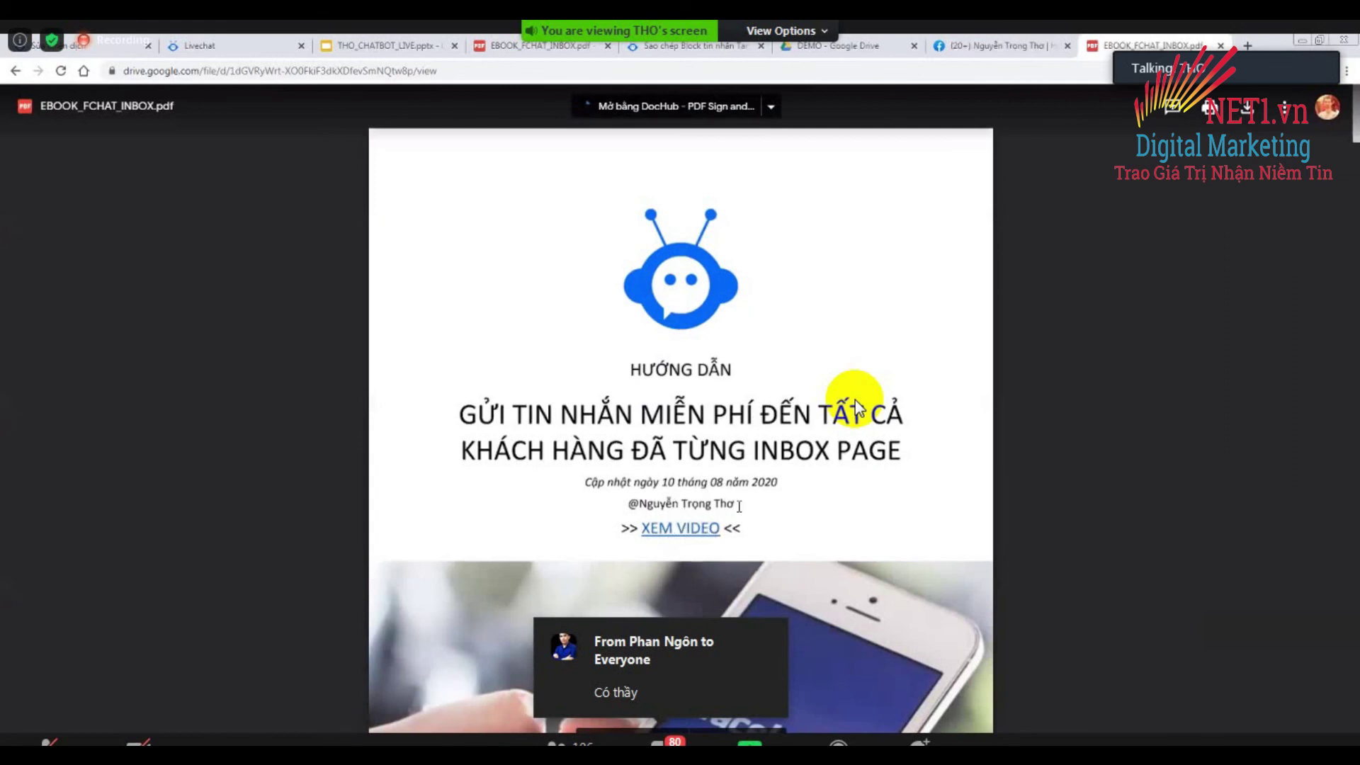
Scroll through the ebook to its BEST PRACTICE page.
{"action": "scroll", "coordinate": [739, 506], "scroll_direction": "down", "scroll_amount": 10}
{"action": "scroll", "coordinate": [738, 506], "scroll_direction": "down", "scroll_amount": 15}
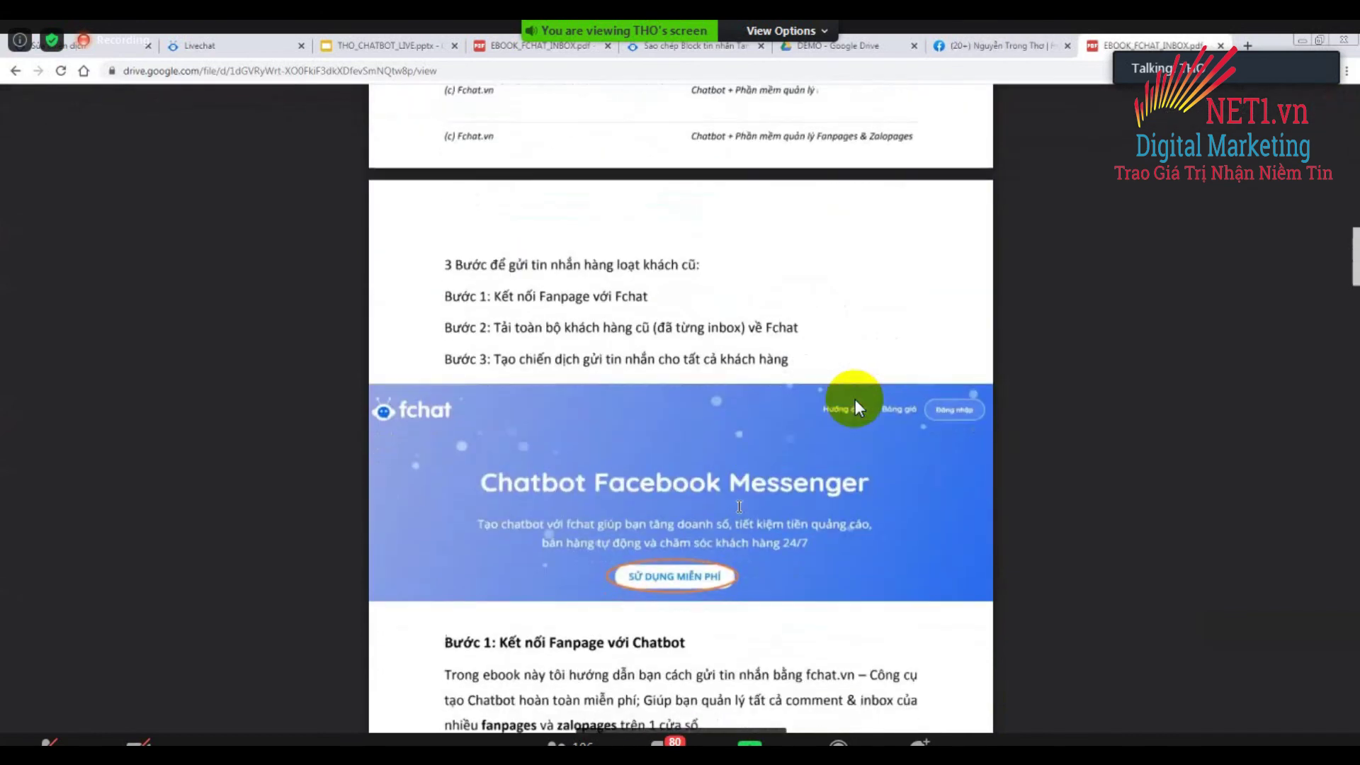
{"action": "scroll", "coordinate": [739, 505], "scroll_direction": "down", "scroll_amount": 12}
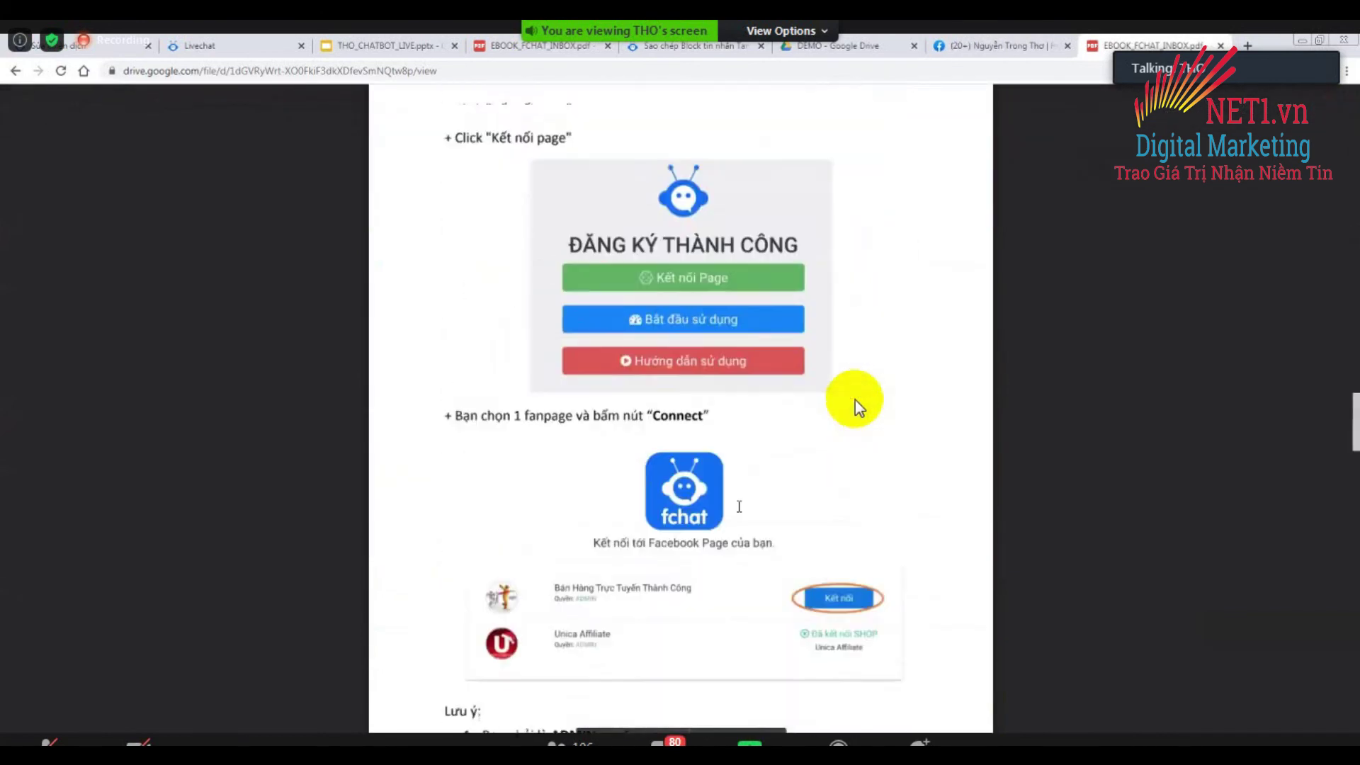
{"action": "scroll", "coordinate": [738, 505], "scroll_direction": "down", "scroll_amount": 10}
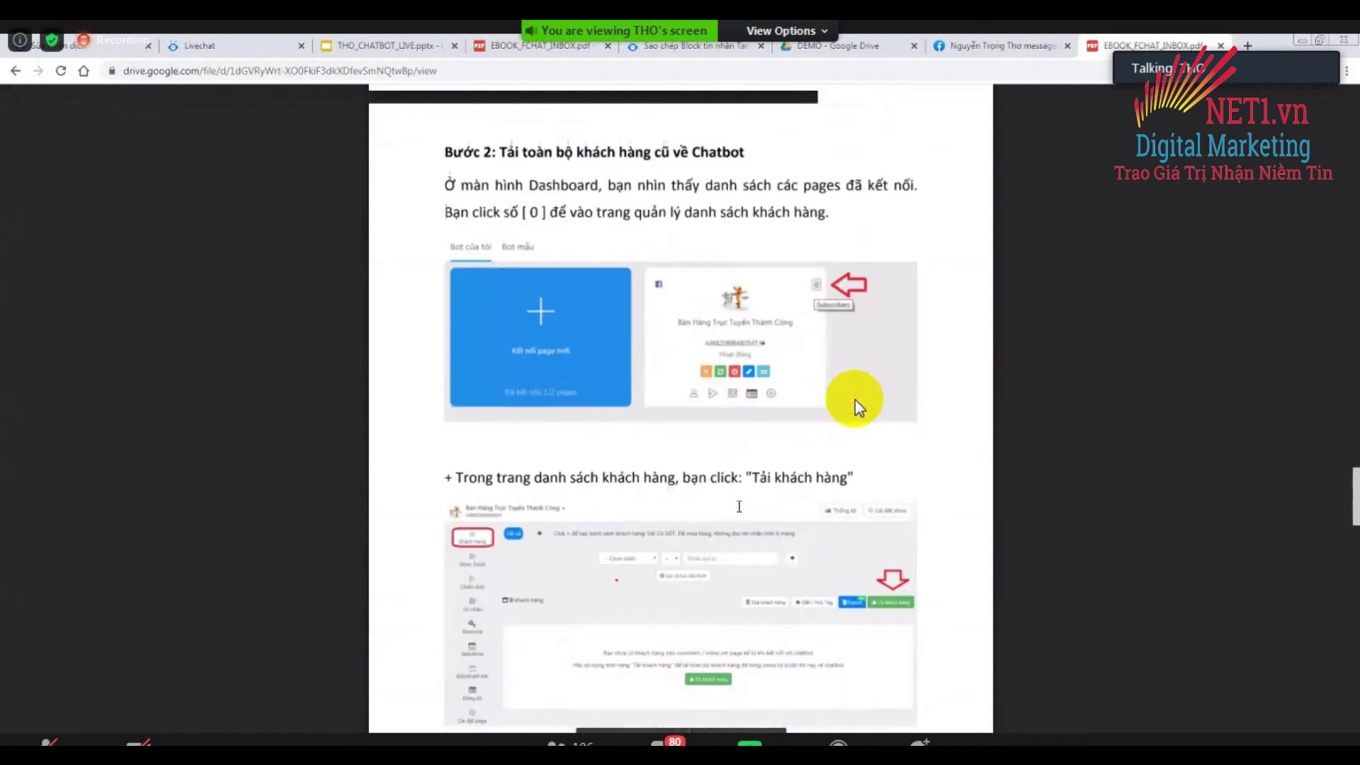
{"action": "scroll", "coordinate": [739, 505], "scroll_direction": "down", "scroll_amount": 10}
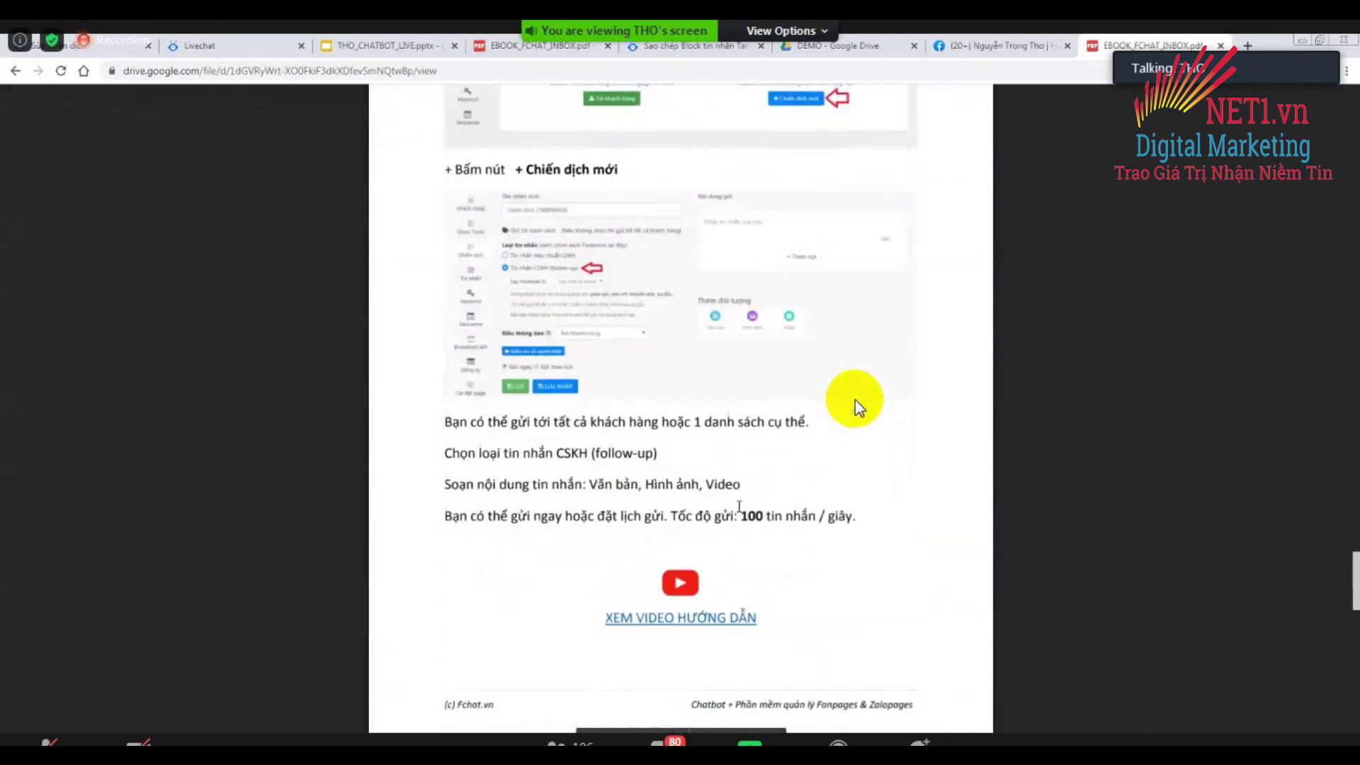
{"action": "scroll", "coordinate": [857, 406], "scroll_direction": "down", "scroll_amount": 10}
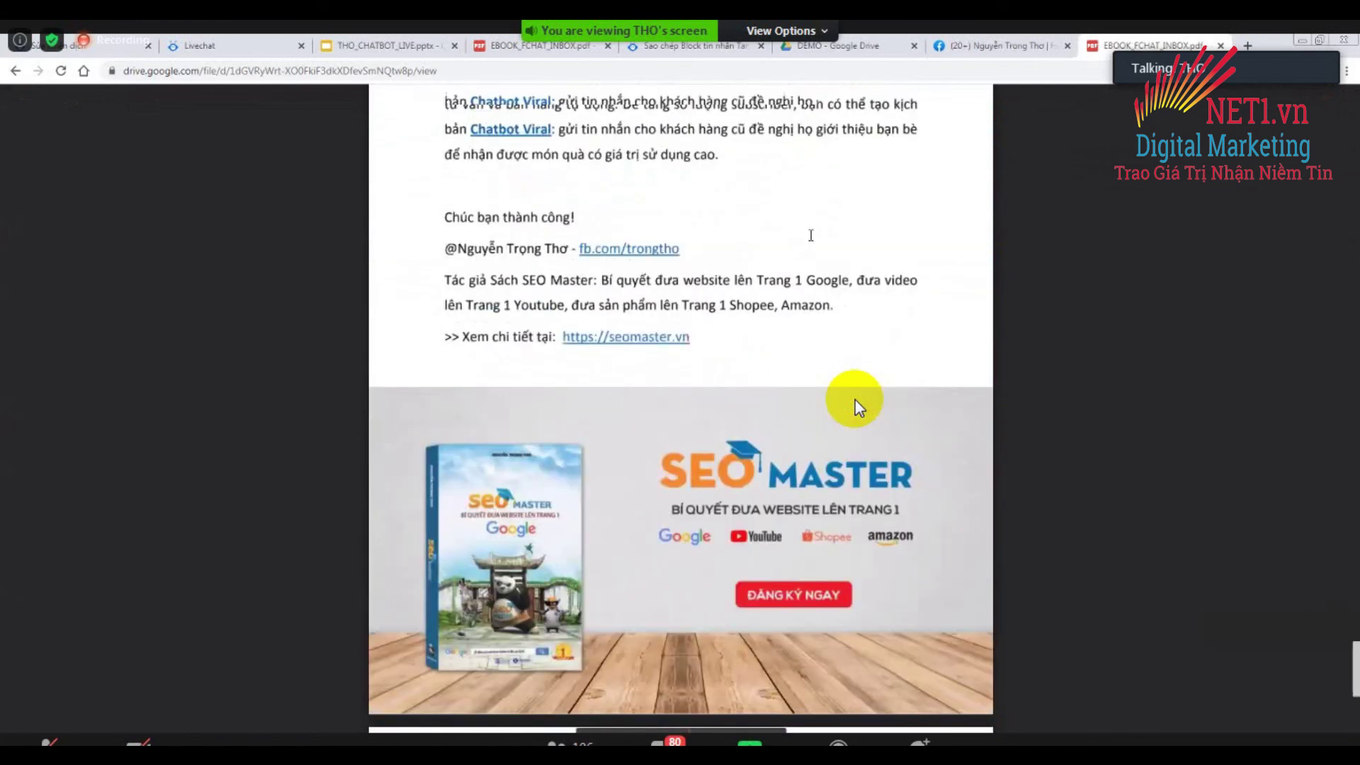
{"action": "scroll", "coordinate": [857, 406], "scroll_direction": "down", "scroll_amount": 5}
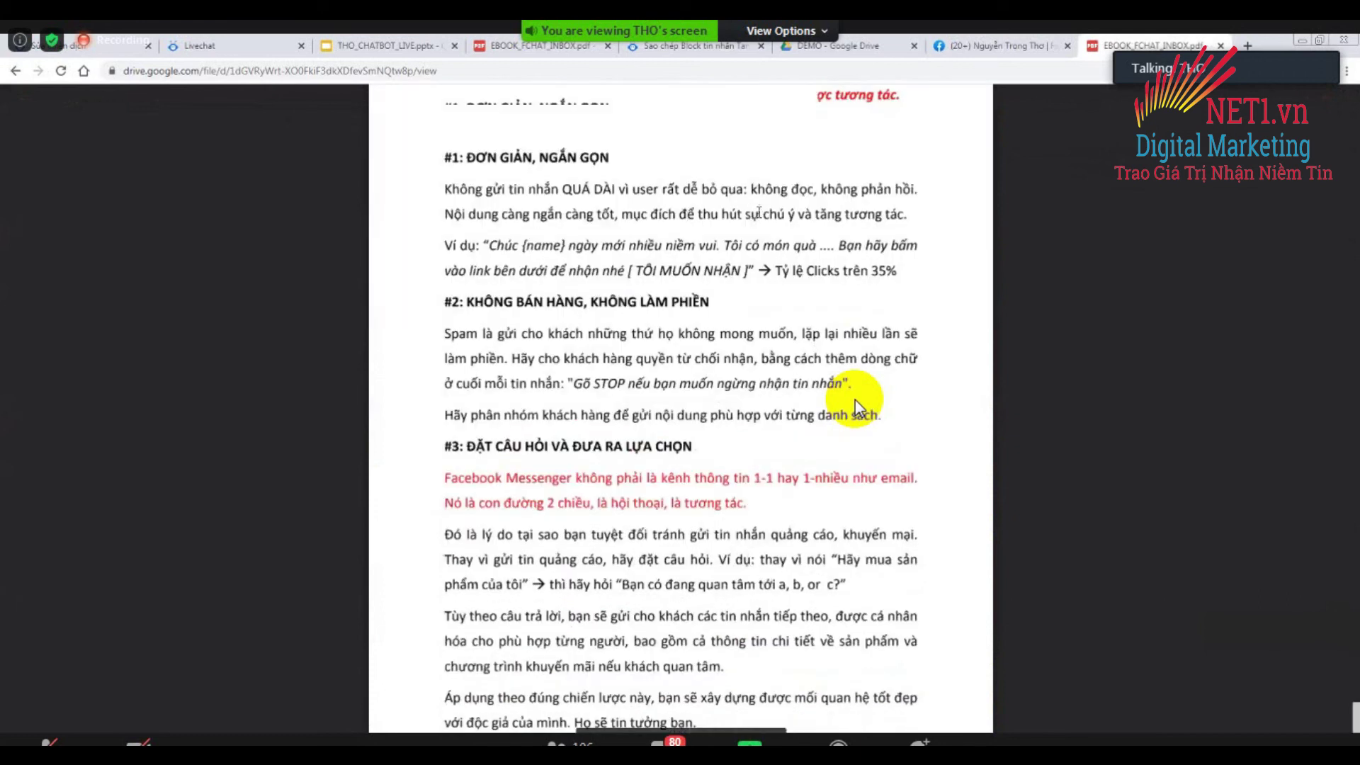
{"action": "scroll", "coordinate": [857, 406], "scroll_direction": "up", "scroll_amount": 3}
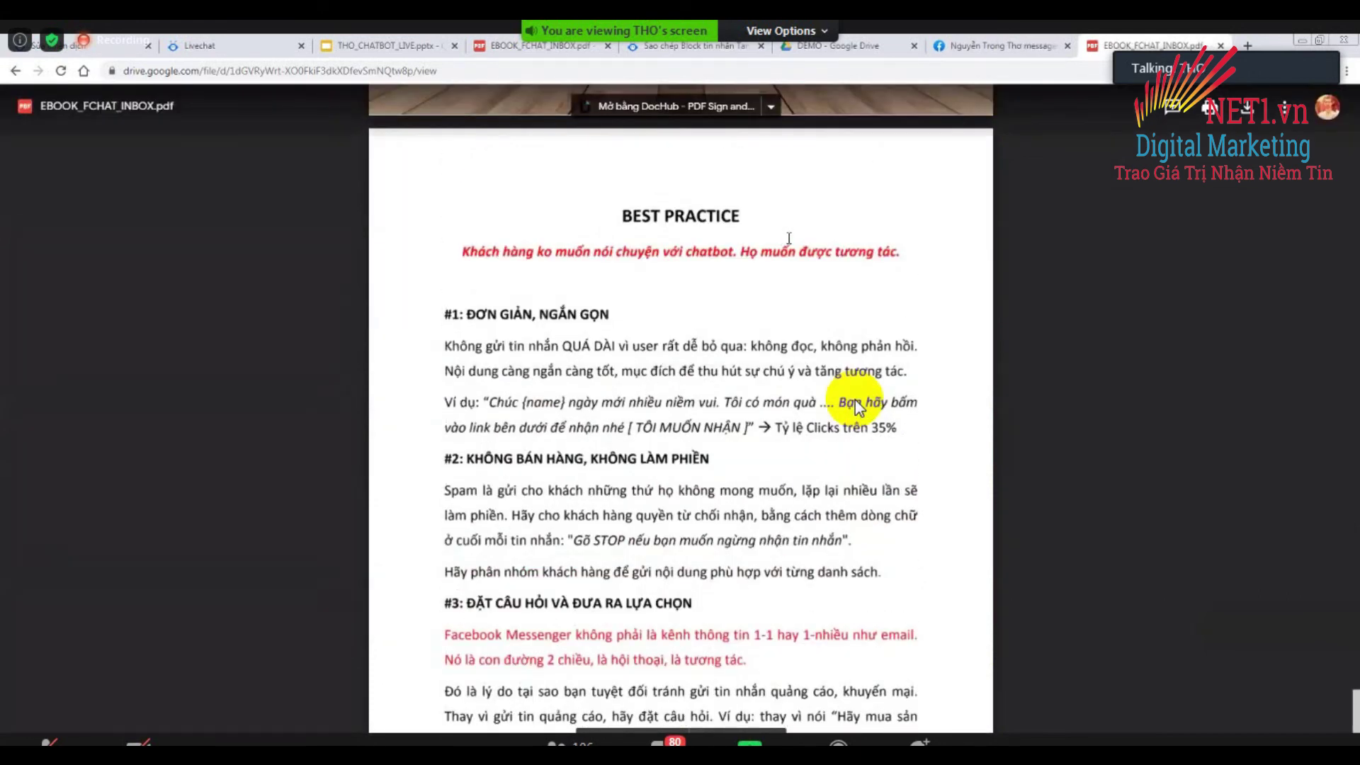
{"action": "scroll", "coordinate": [859, 409], "scroll_direction": "up", "scroll_amount": 2}
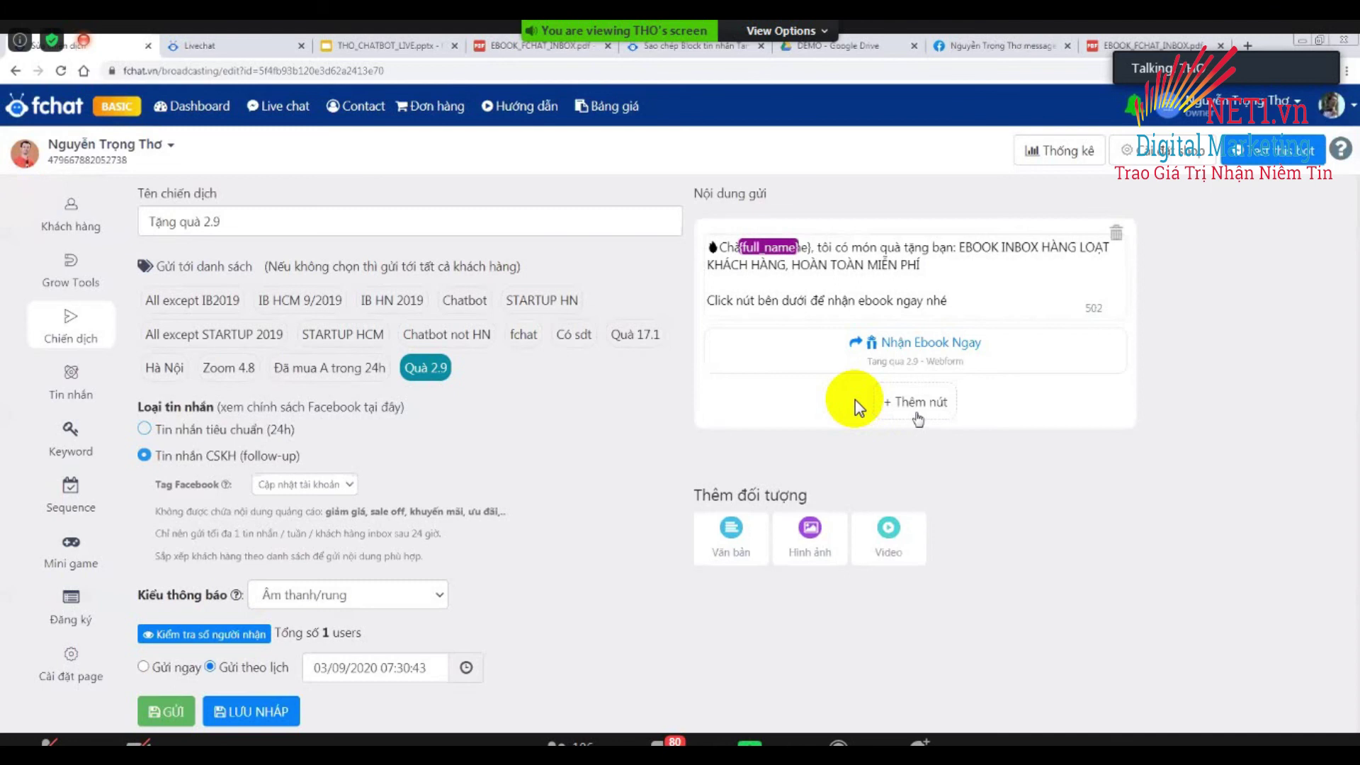
{"action": "left_click", "coordinate": [921, 405]}
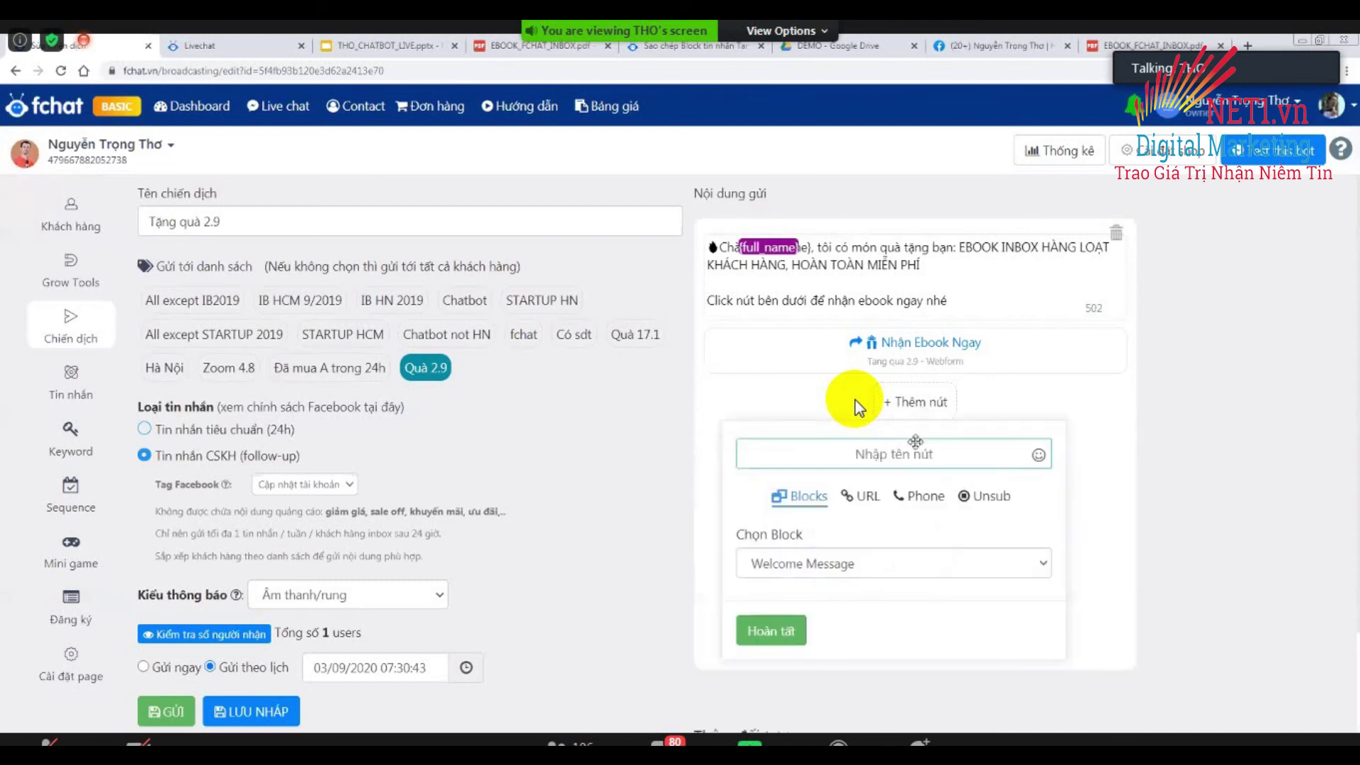
{"action": "type", "text": "Ngừng nhận ti"}
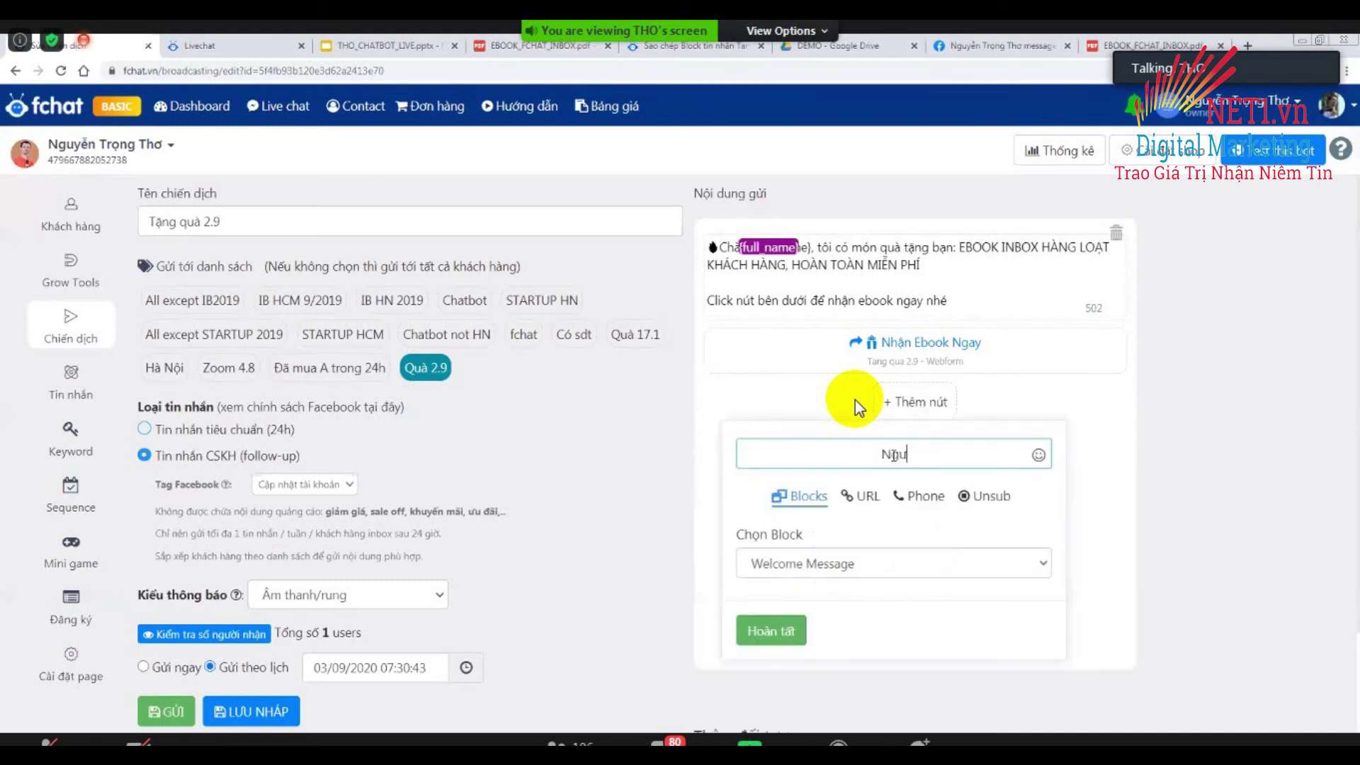
{"action": "type", "text": "n nhắn"}
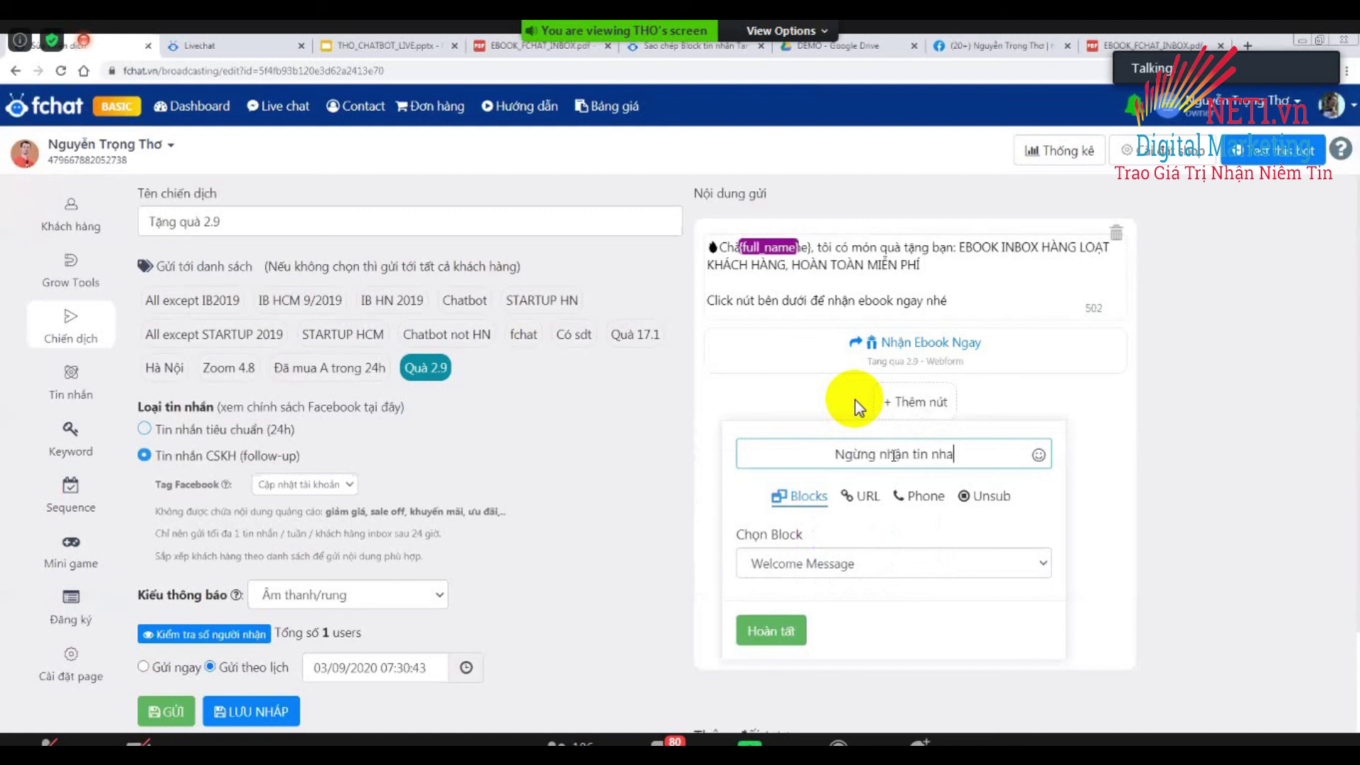
{"action": "key", "text": "BackSpace"}
{"action": "key", "text": "BackSpace"}
{"action": "key", "text": "BackSpace"}
{"action": "key", "text": "BackSpace"}
{"action": "key", "text": "BackSpace"}
{"action": "left_click", "coordinate": [984, 500]}
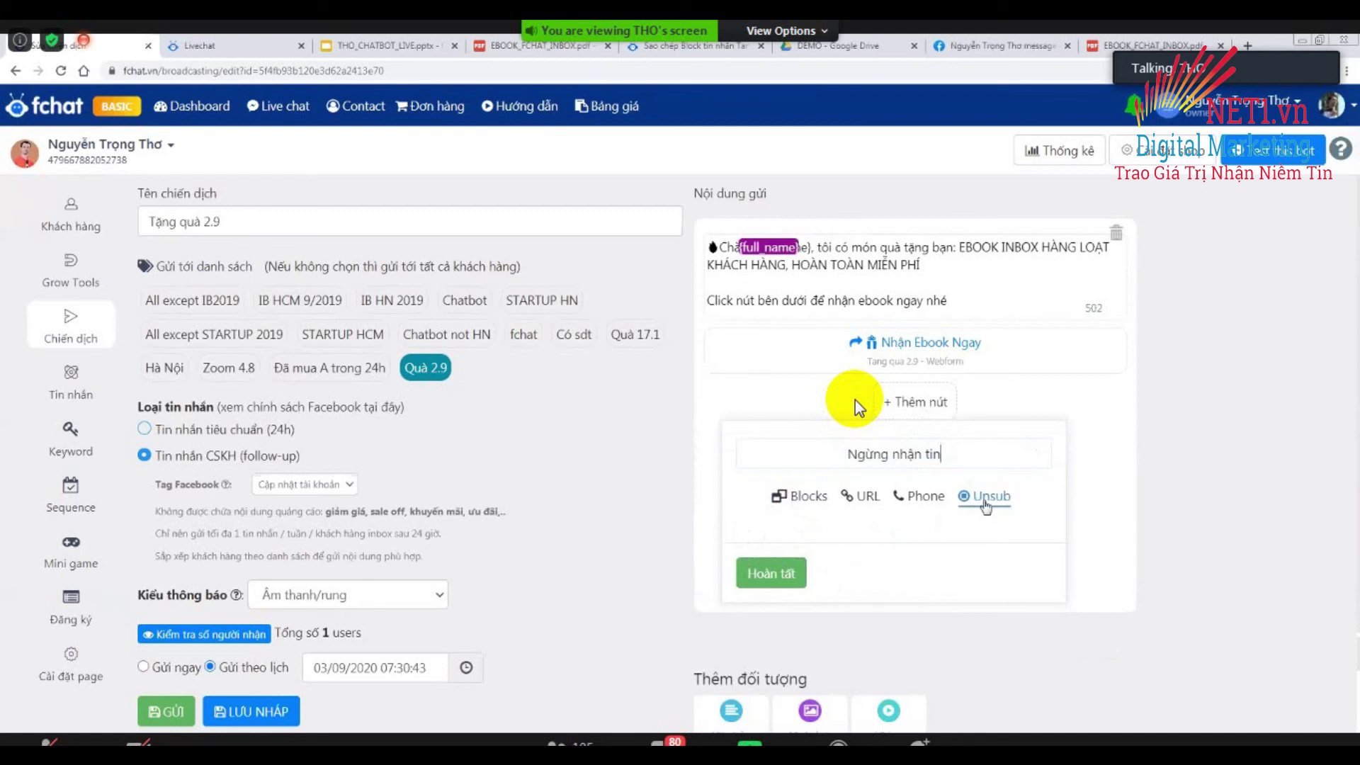
{"action": "left_click", "coordinate": [772, 572]}
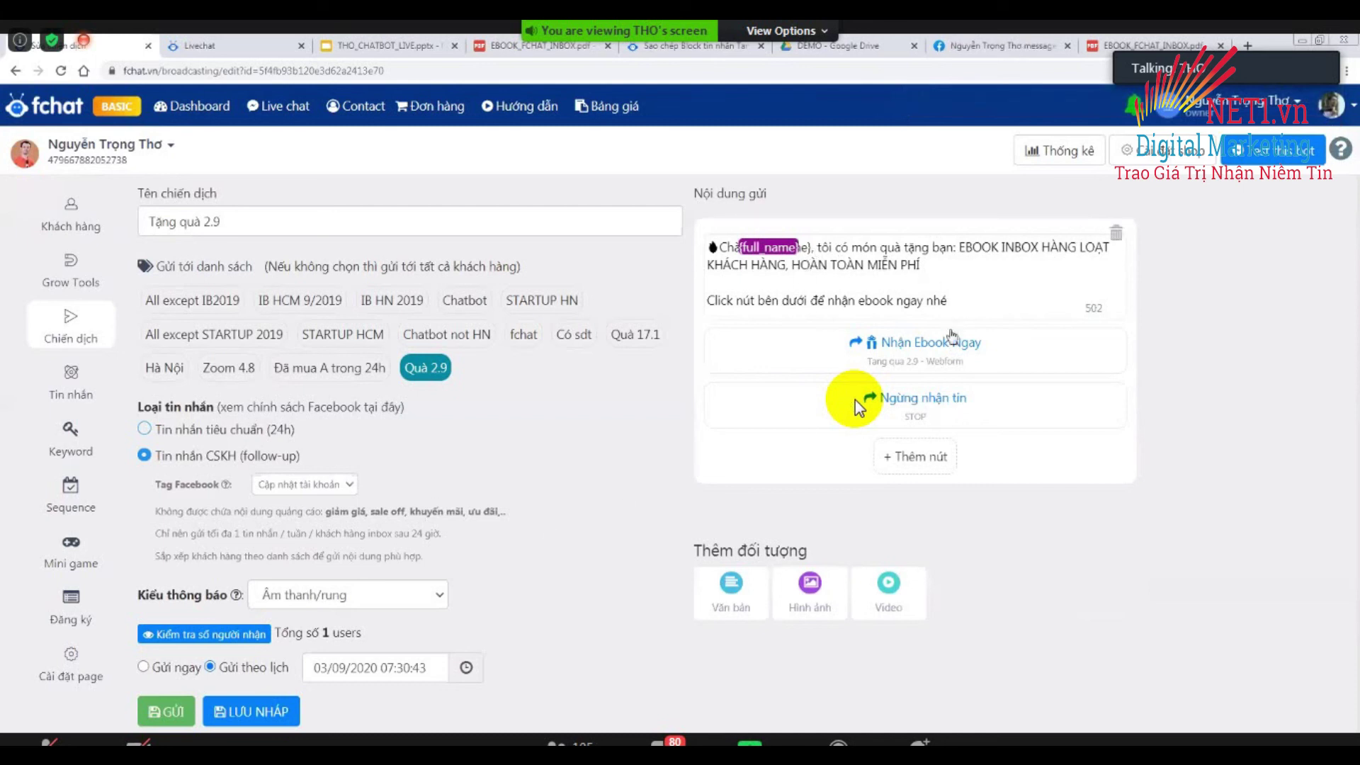
{"action": "left_click", "coordinate": [932, 417]}
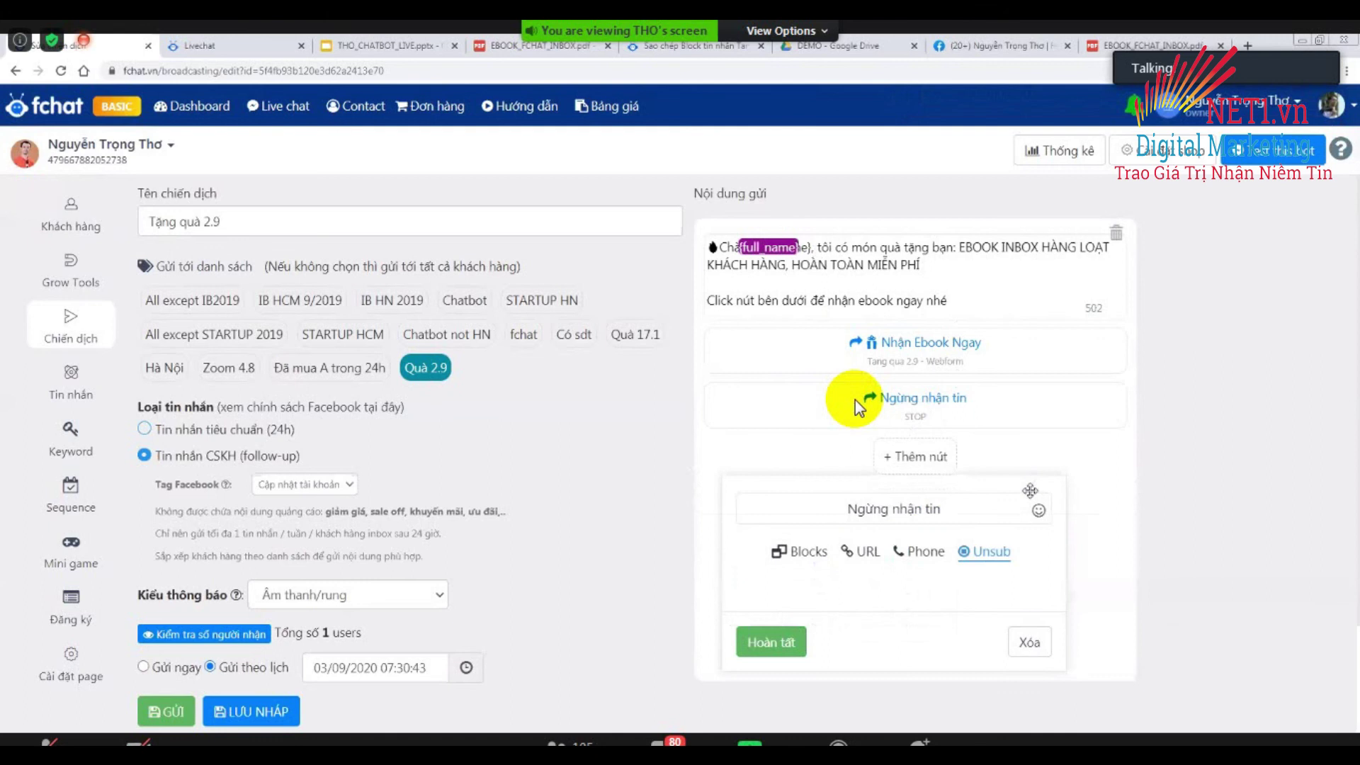
{"action": "left_click", "coordinate": [1031, 641]}
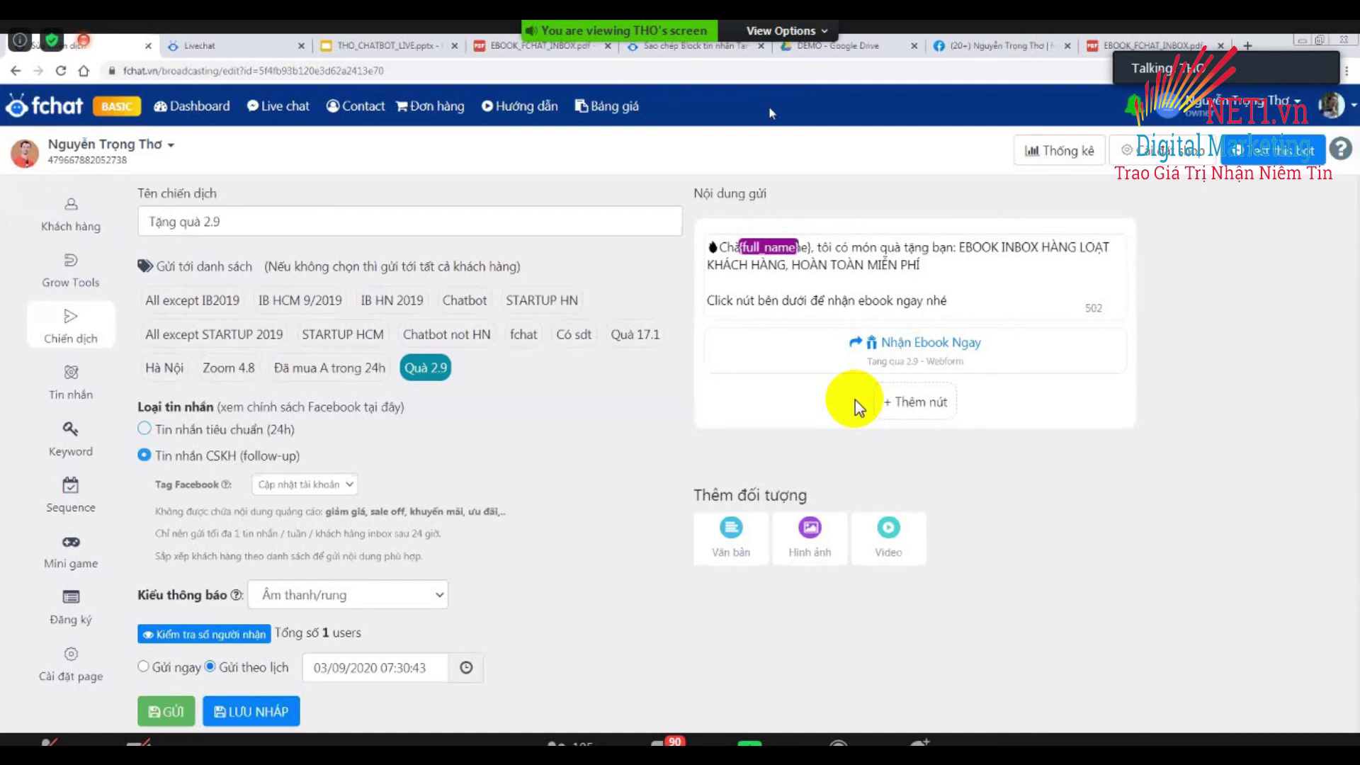
Append ': 24H + 1' to the campaign name 'Tặng quà 2.9'.
{"action": "left_click", "coordinate": [259, 224]}
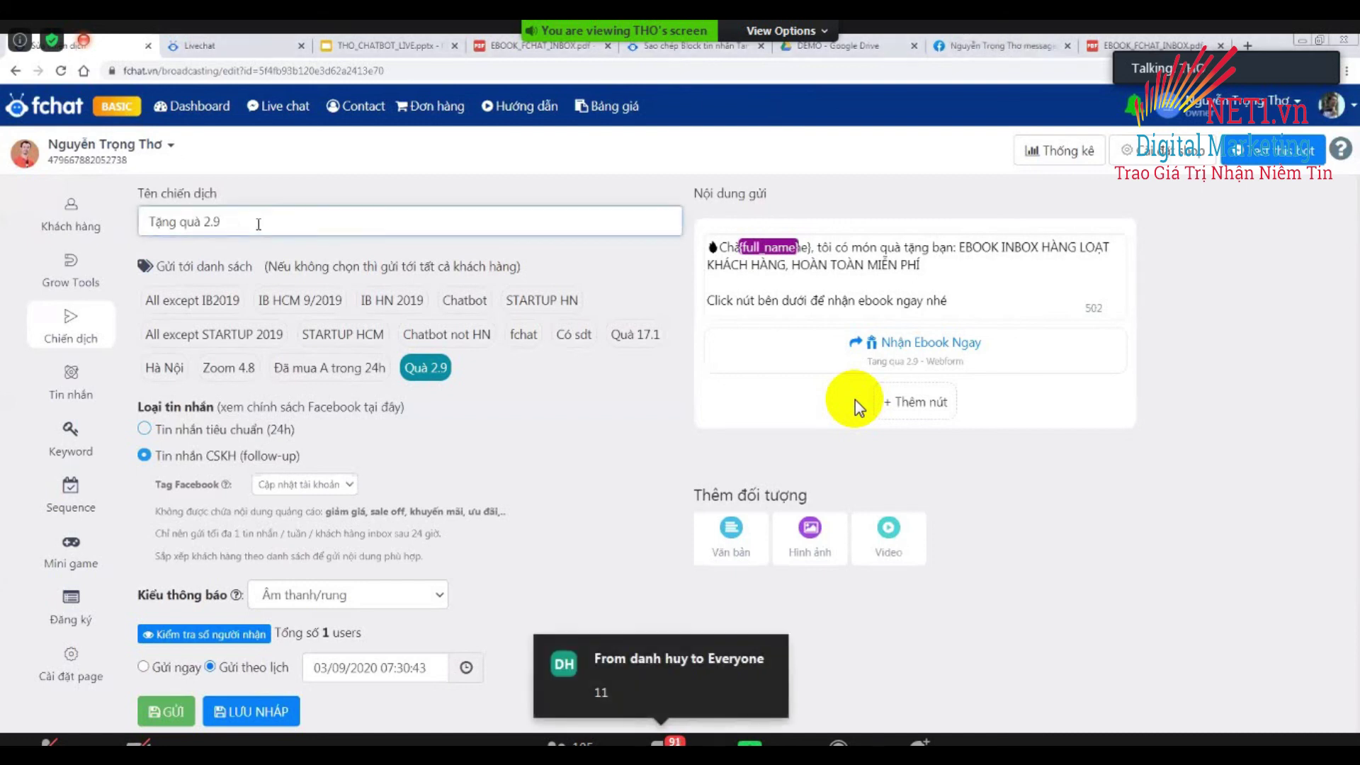
{"action": "type", "text": ": 24"}
{"action": "type", "text": "+1"}
{"action": "key", "text": "Left"}
{"action": "key", "text": "Left"}
{"action": "type", "text": "H"}
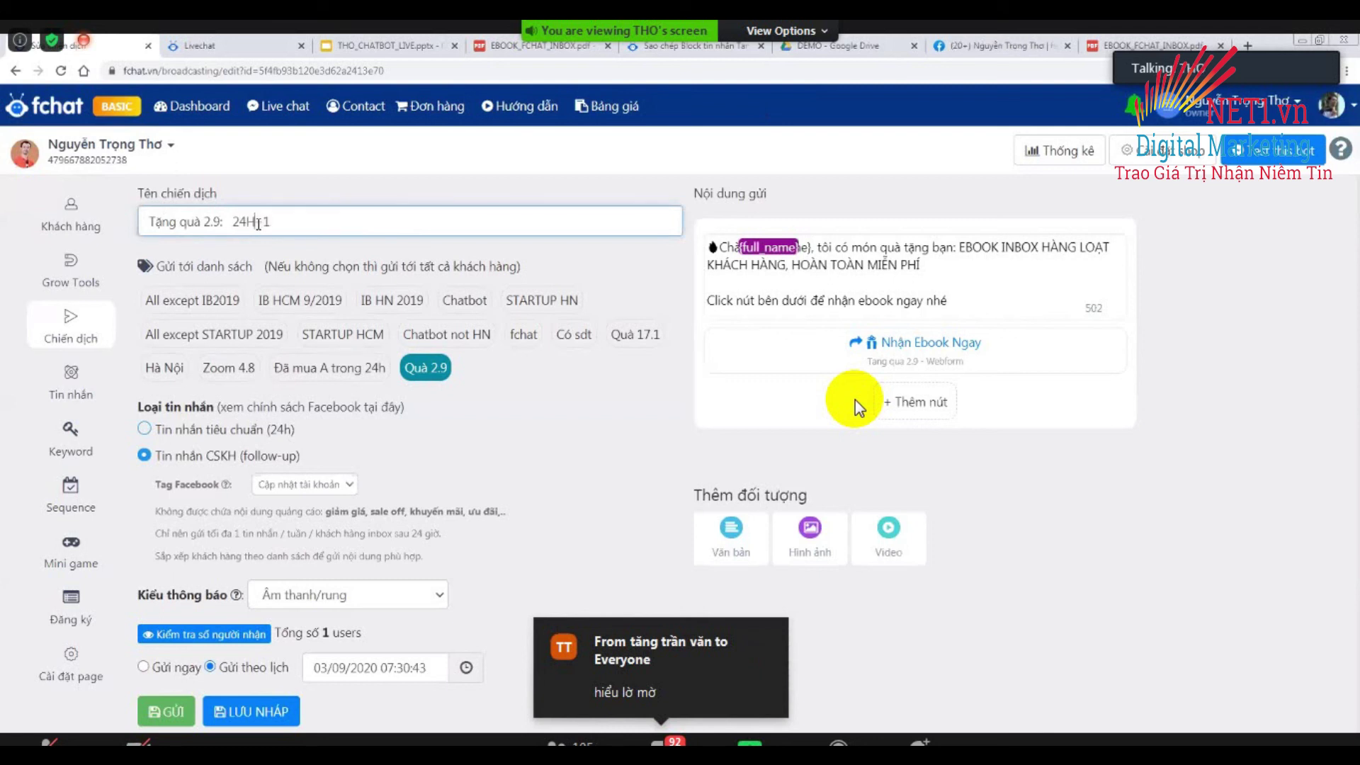
{"action": "key", "text": "Right"}
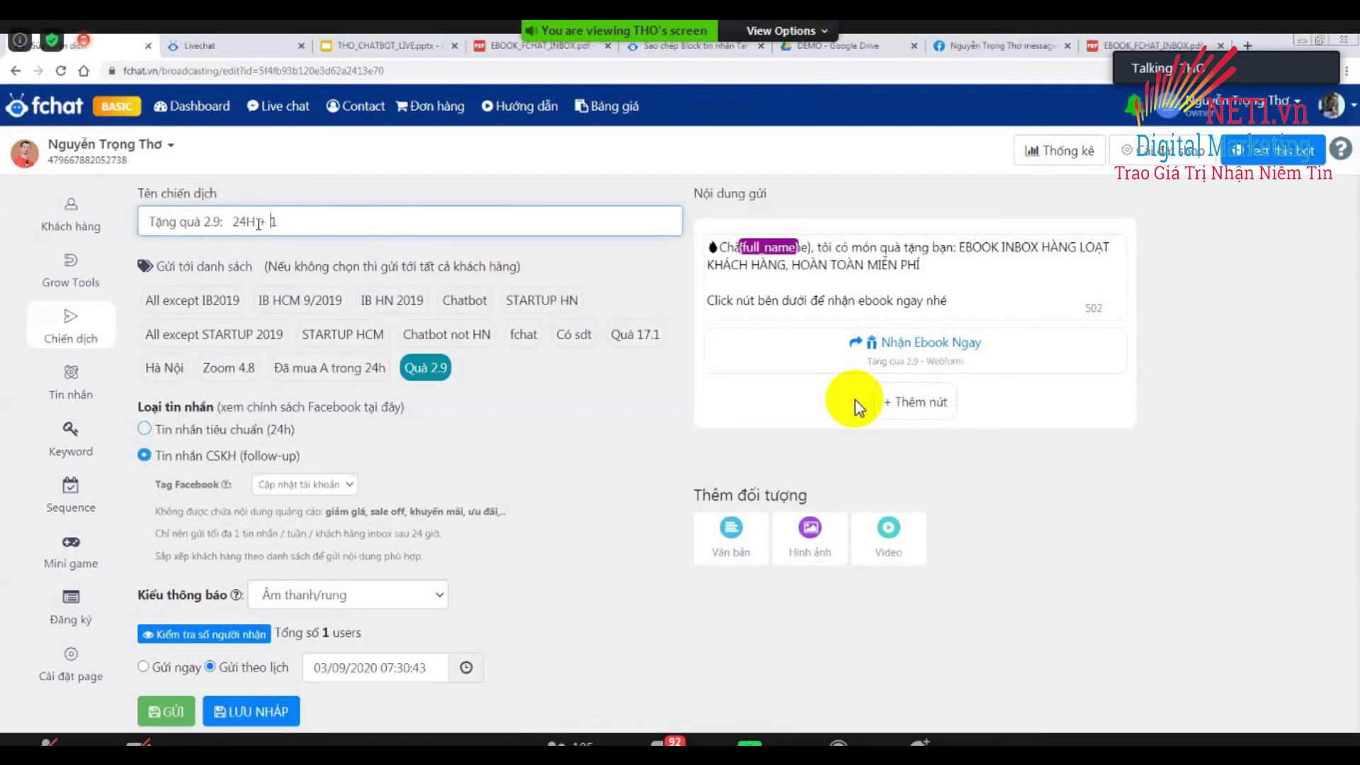
Select the '24H' and '+ 1' parts of the campaign name to review them.
{"action": "key", "text": "ctrl+shift+Left"}
{"action": "key", "text": "Right"}
{"action": "key", "text": "shift+End"}
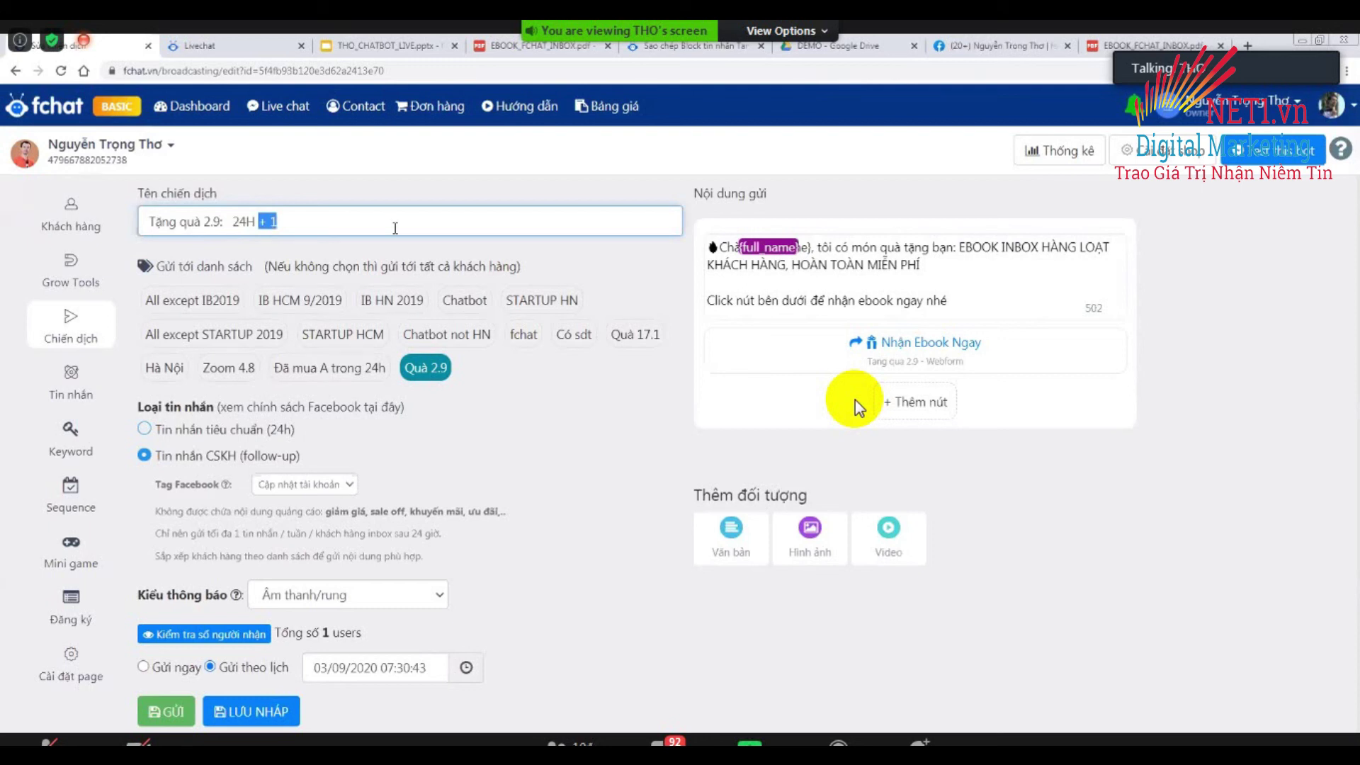
{"action": "key", "text": "Left"}
{"action": "key", "text": "ctrl+shift+Left"}
{"action": "key", "text": "Right"}
{"action": "key", "text": "shift+End"}
{"action": "key", "text": "shift+Left"}
{"action": "key", "text": "shift+Left"}
{"action": "key", "text": "shift+Left"}
{"action": "key", "text": "shift+Left"}
{"action": "key", "text": "shift+Right"}
{"action": "key", "text": "shift+Right"}
{"action": "key", "text": "shift+Right"}
{"action": "key", "text": "shift+Right"}
{"action": "key", "text": "Left"}
{"action": "key", "text": "Left"}
{"action": "key", "text": "shift+Left"}
{"action": "key", "text": "shift+Left"}
{"action": "key", "text": "shift+Left"}
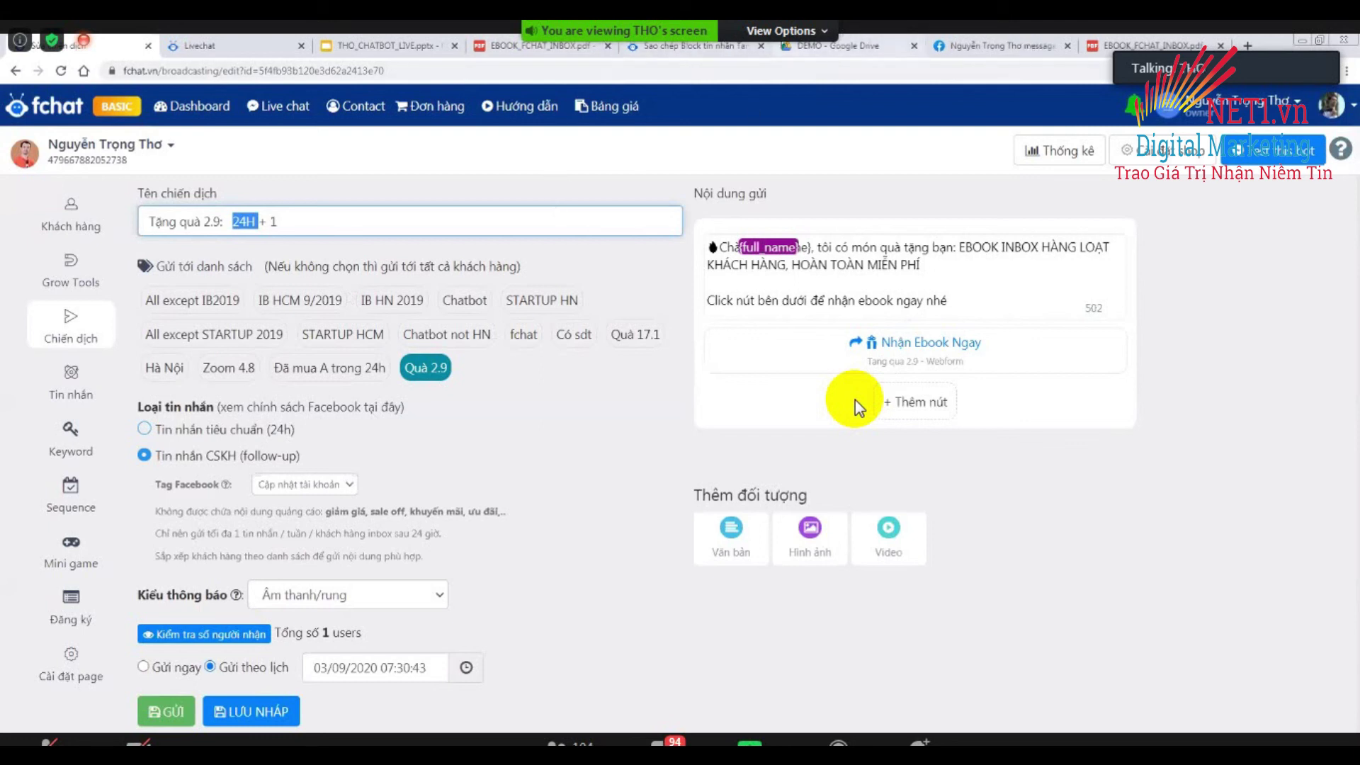
Finish editing the campaign name 'Tặng quà 2.9: 24H + 1' by clicking away.
{"action": "left_click", "coordinate": [857, 407]}
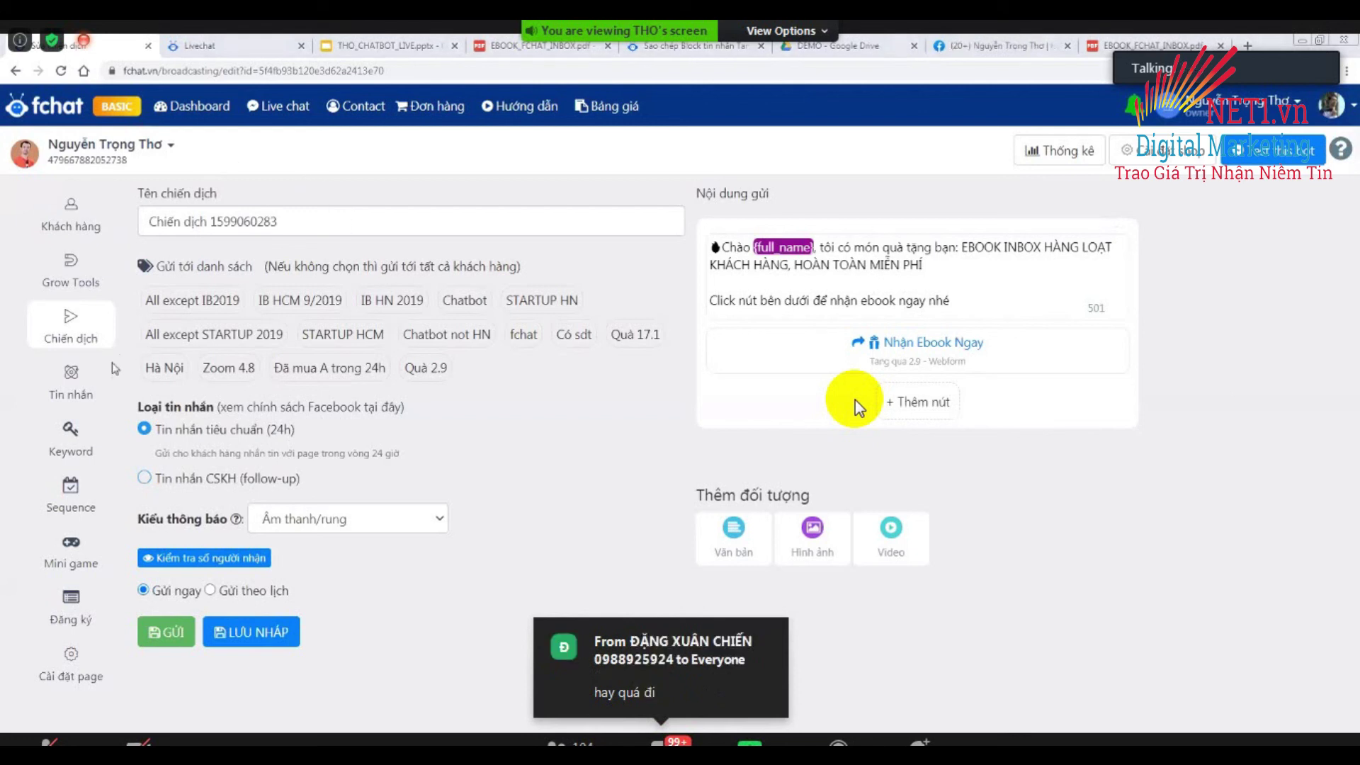
Open the webform registrations list and the Tang qua 2.9 - Webform prize draw.
{"action": "left_click", "coordinate": [72, 602]}
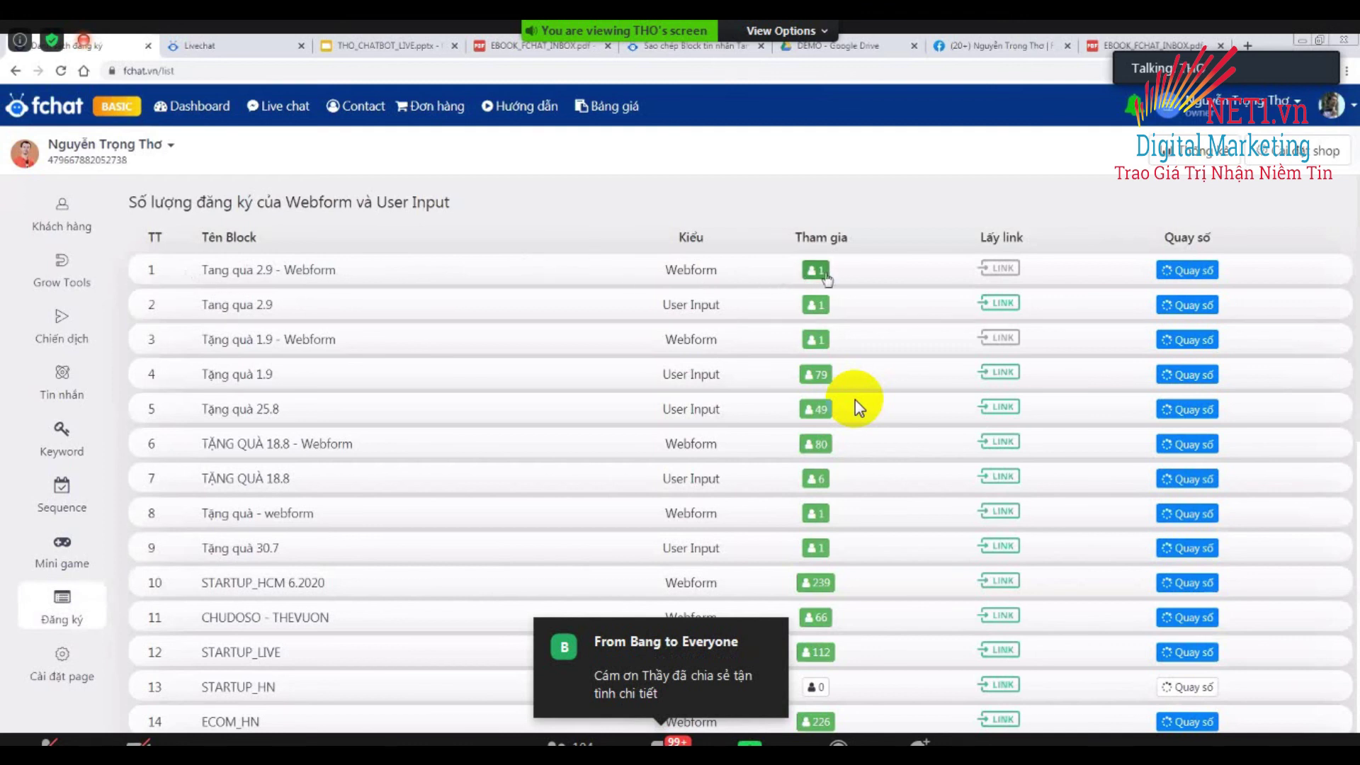
{"action": "left_click", "coordinate": [1189, 275]}
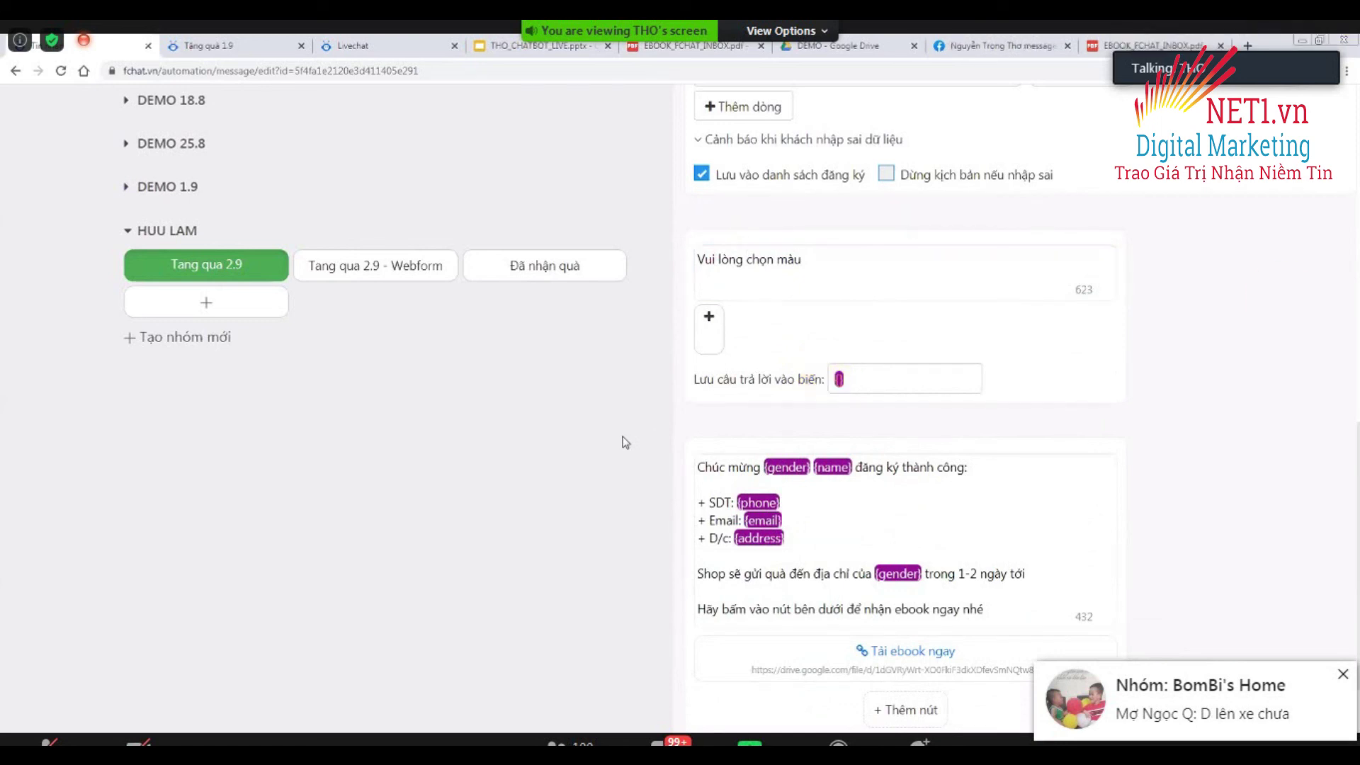
Dismiss the incoming group message notification.
{"action": "left_click", "coordinate": [1344, 674]}
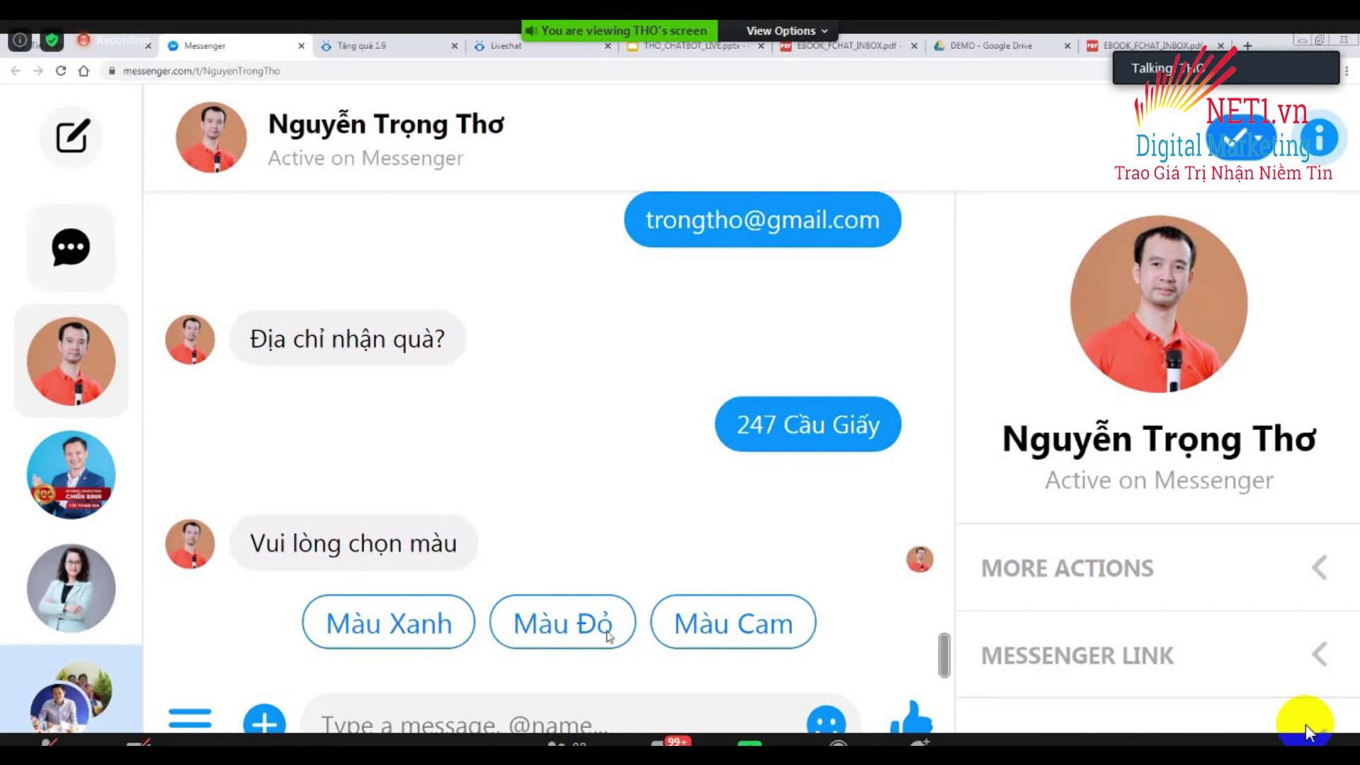
Answer the colour question with the Màu Đỏ quick reply.
{"action": "left_click", "coordinate": [559, 630]}
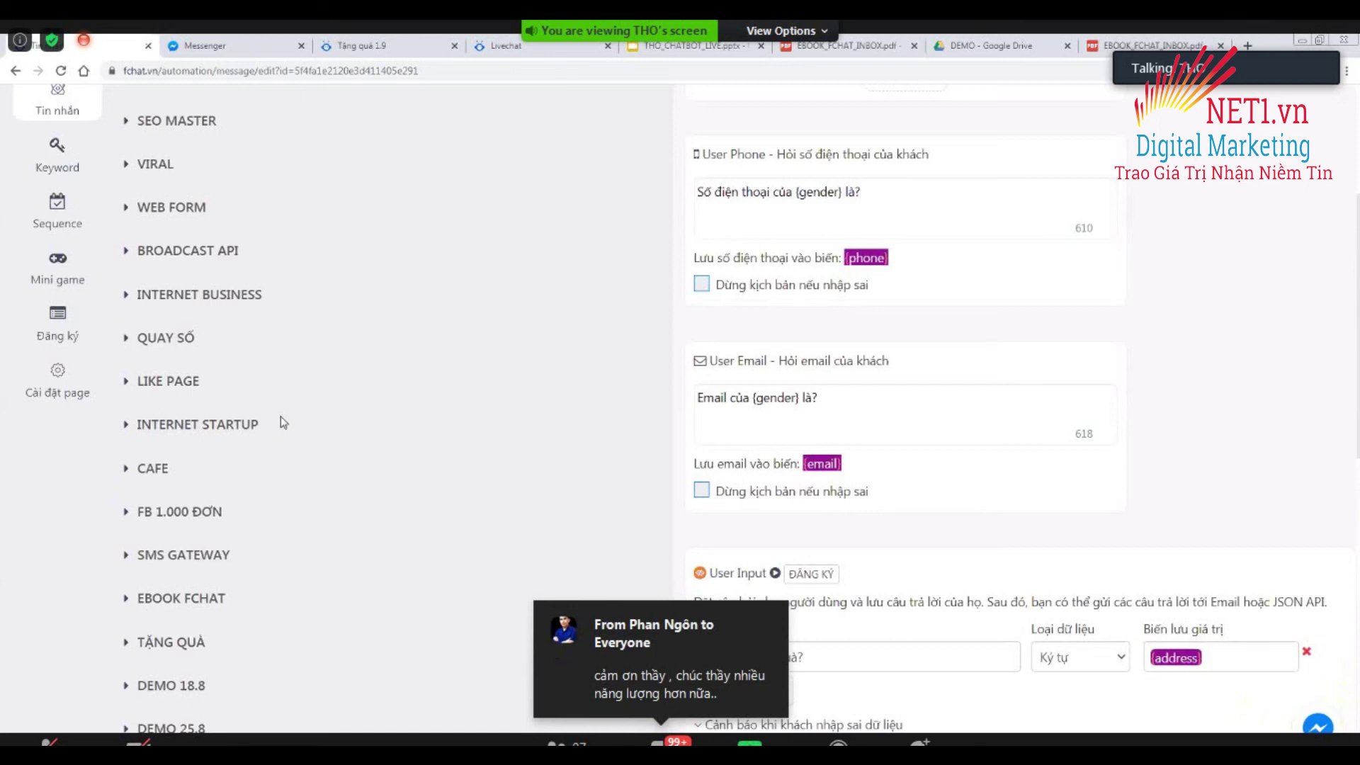
Send a private thank-you message to one participant in the Zoom meeting chat.
{"action": "left_click", "coordinate": [659, 737]}
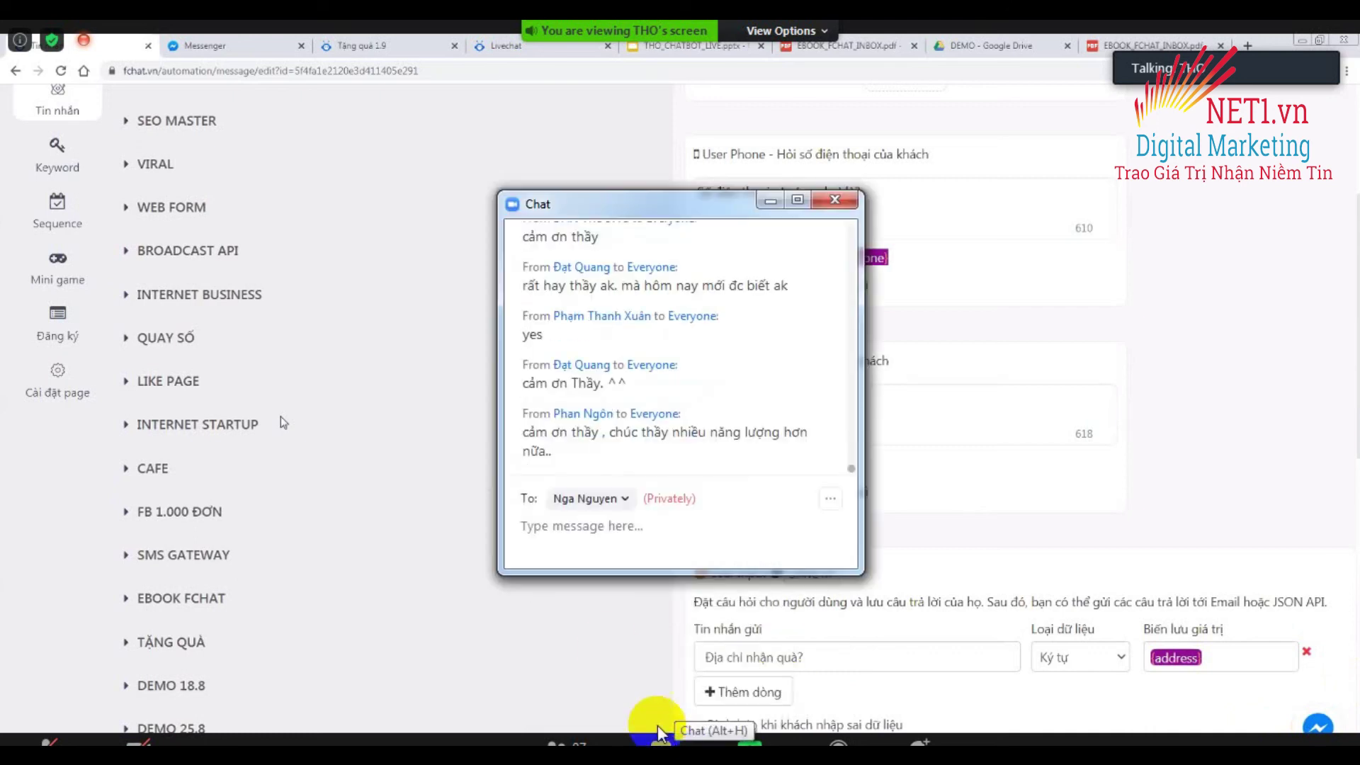
{"action": "left_click", "coordinate": [620, 526]}
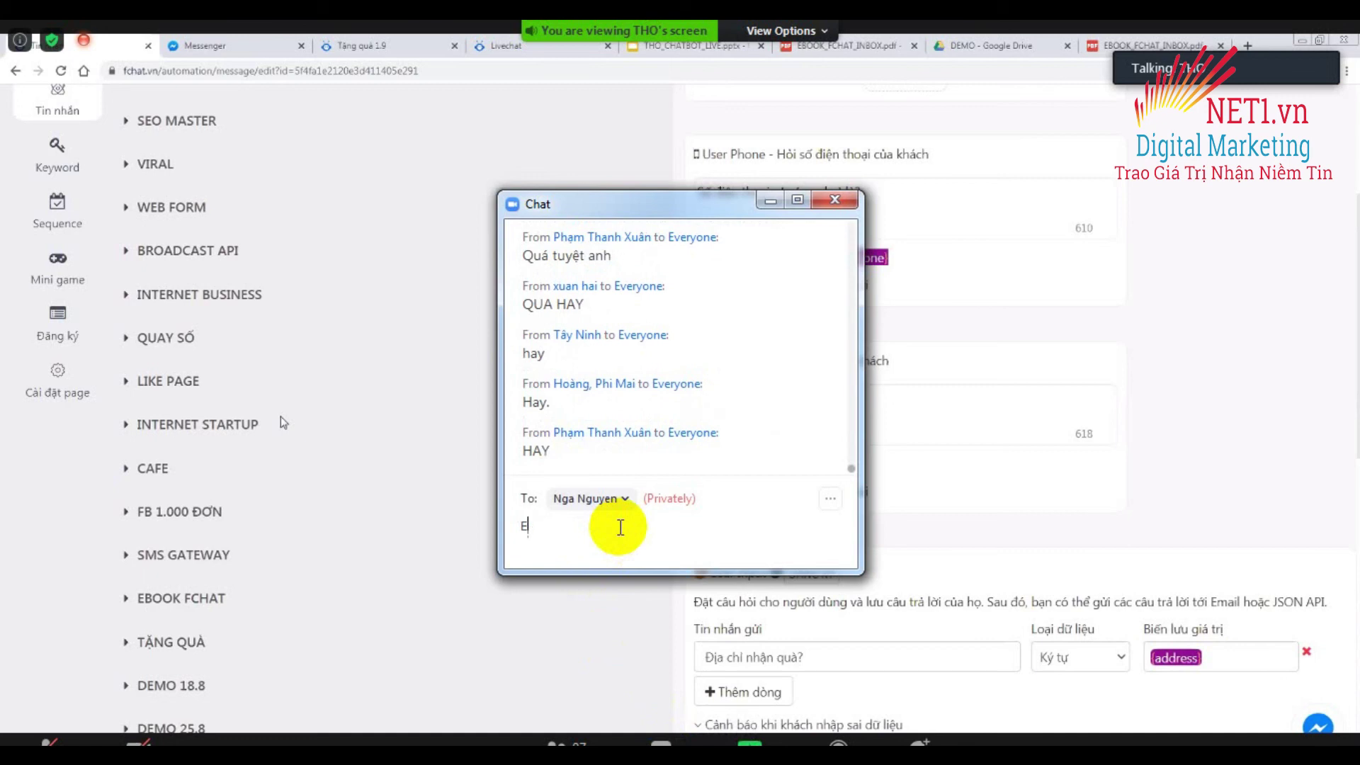
{"action": "type", "text": "Em cảm"}
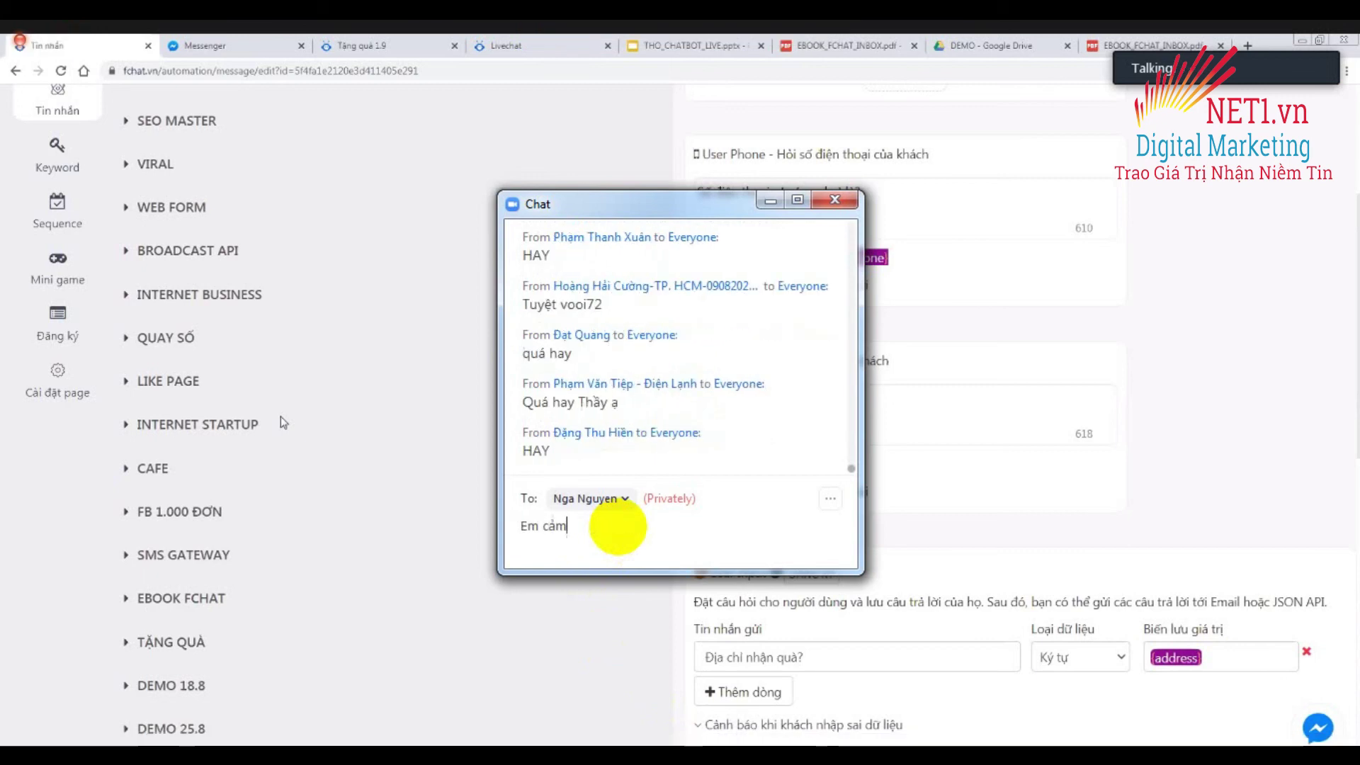
{"action": "type", "text": " oơn A"}
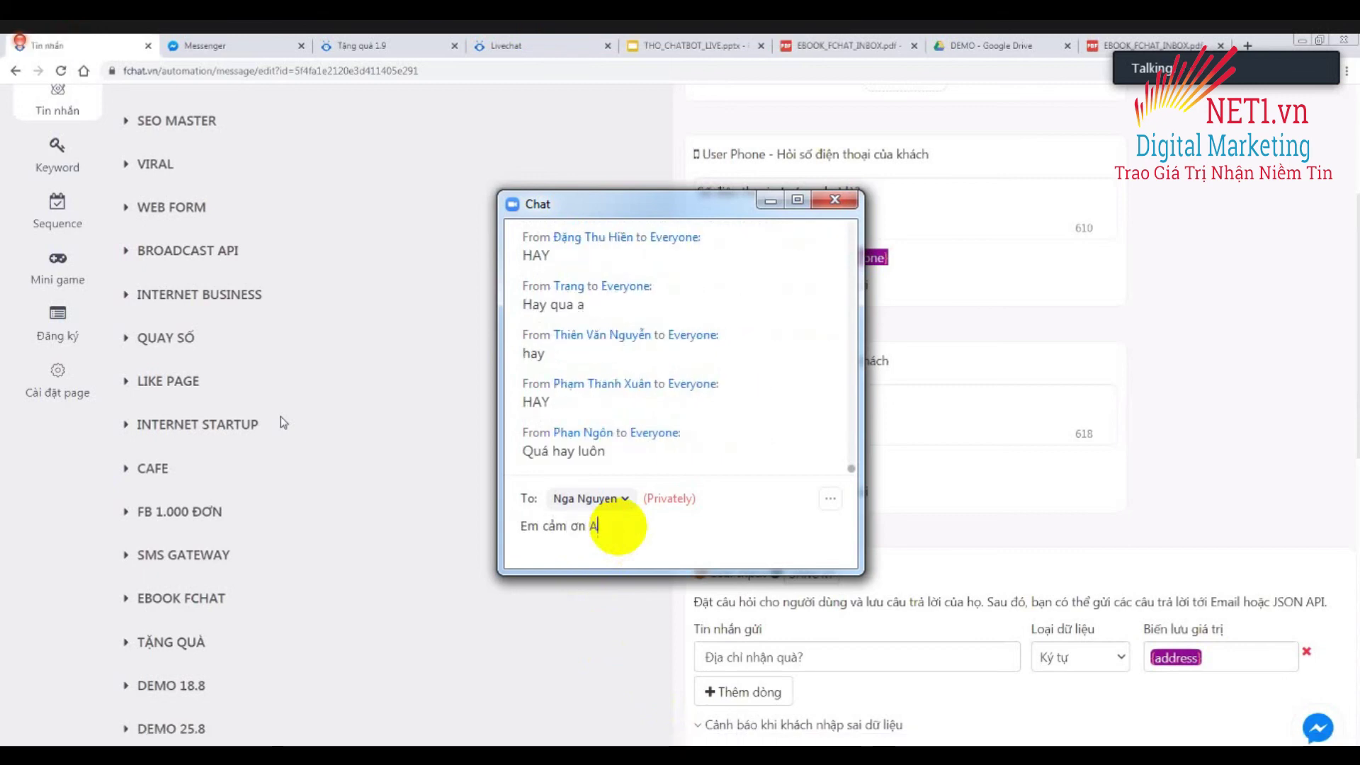
{"action": "type", "text": " Thơ"}
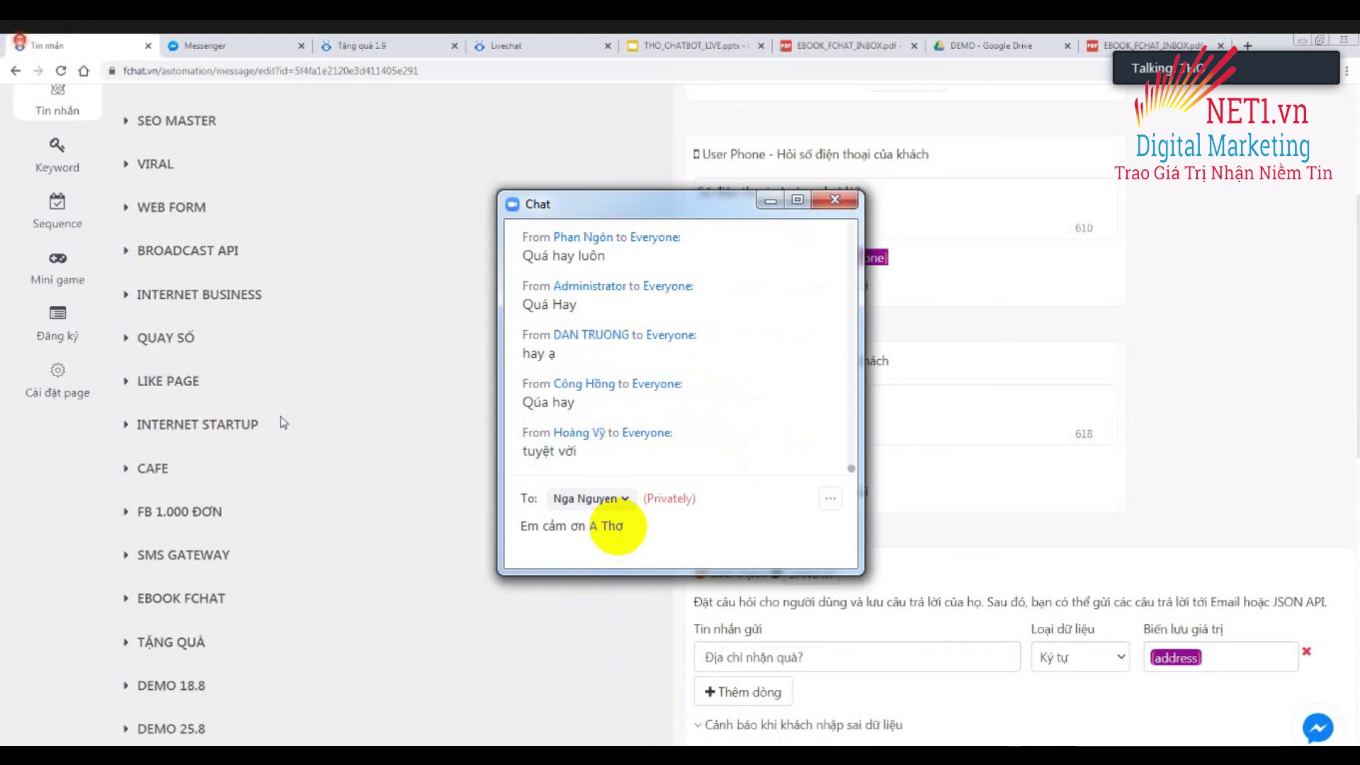
{"action": "type", "text": " rất"}
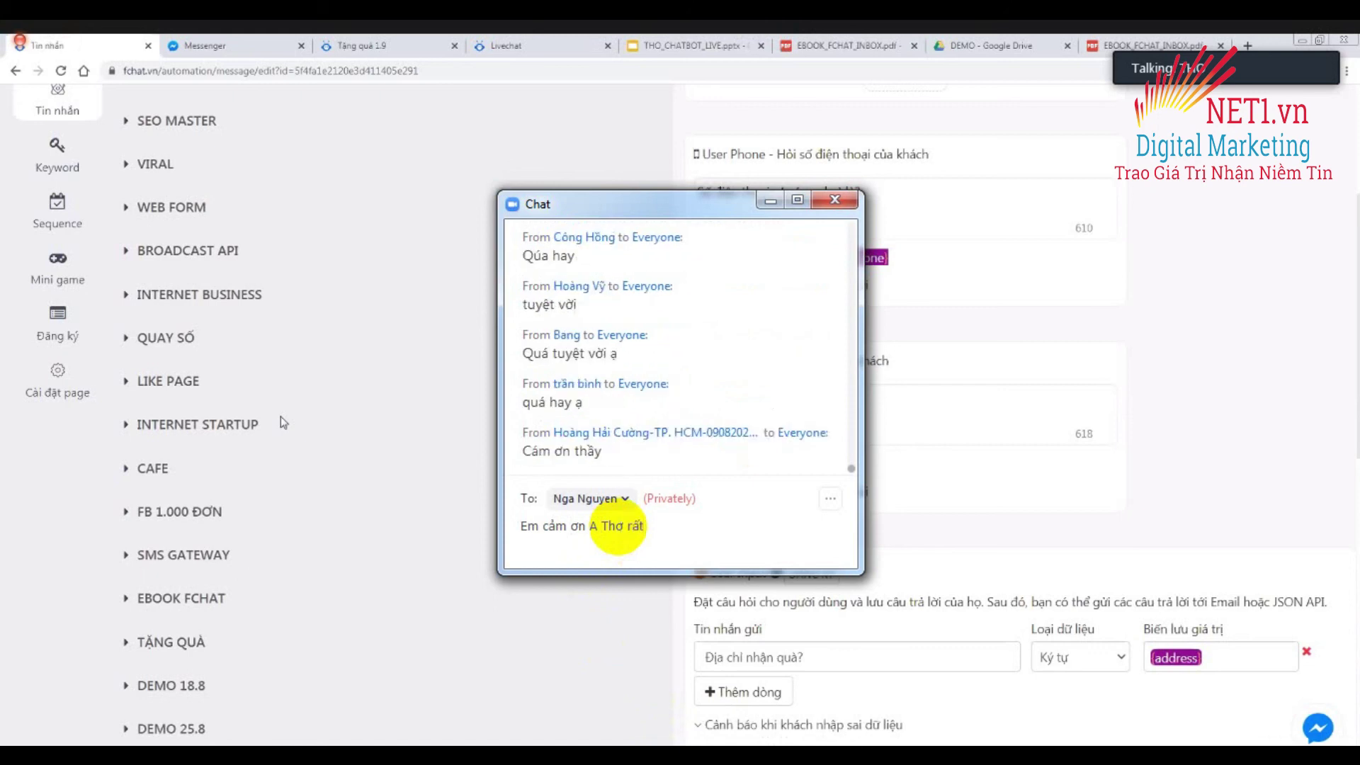
{"action": "type", "text": " nhiều"}
{"action": "key", "text": "Return"}
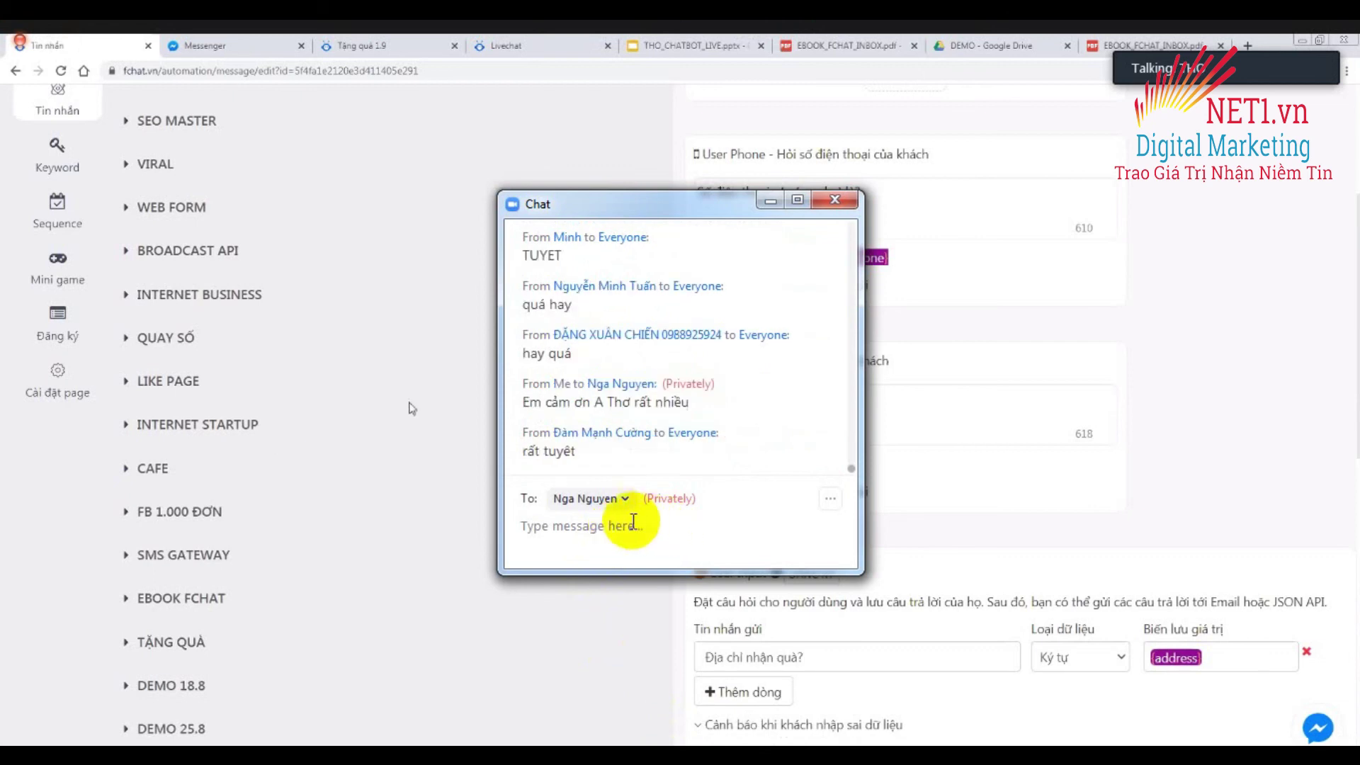
Check the chat recipient list, then type a new thank-you message to the participant.
{"action": "left_click", "coordinate": [585, 498]}
{"action": "key", "text": "Escape"}
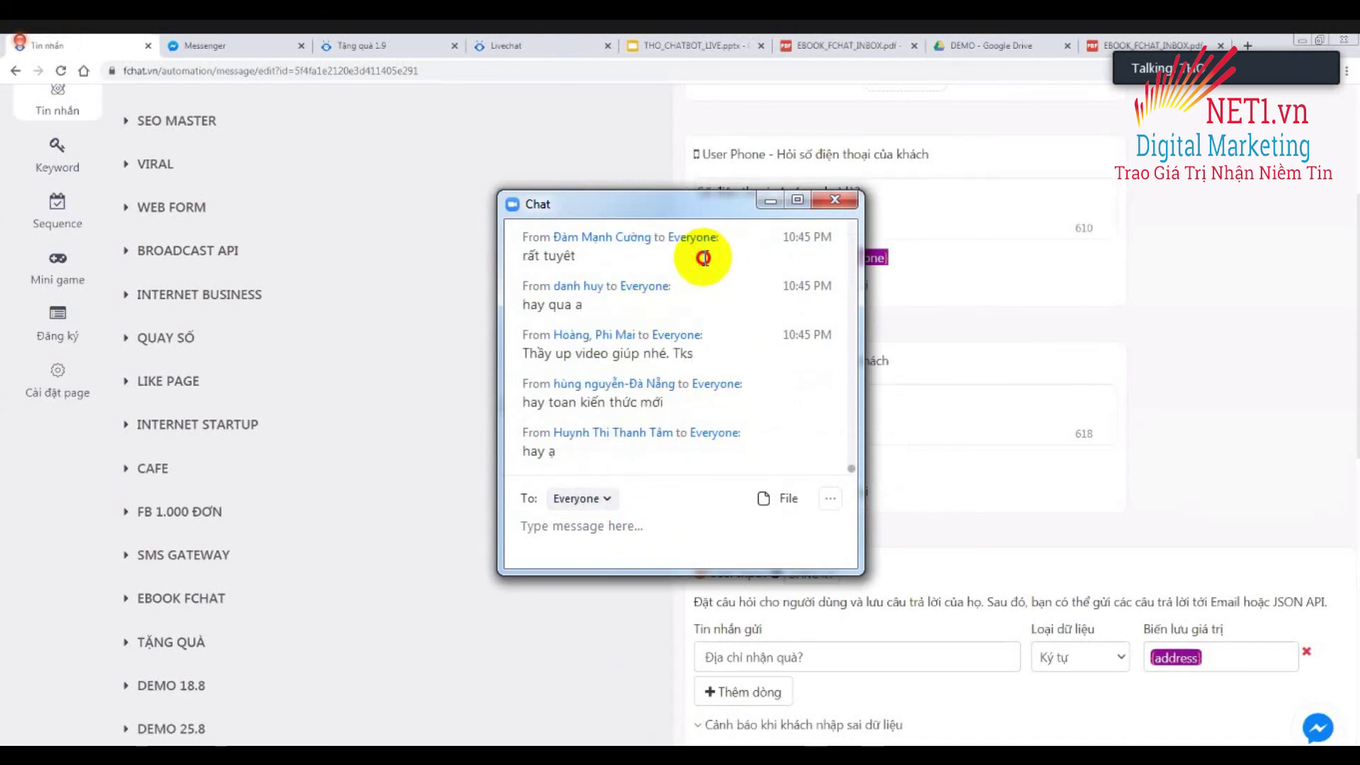
{"action": "left_click", "coordinate": [595, 525]}
{"action": "type", "text": "Em cảm ơn "}
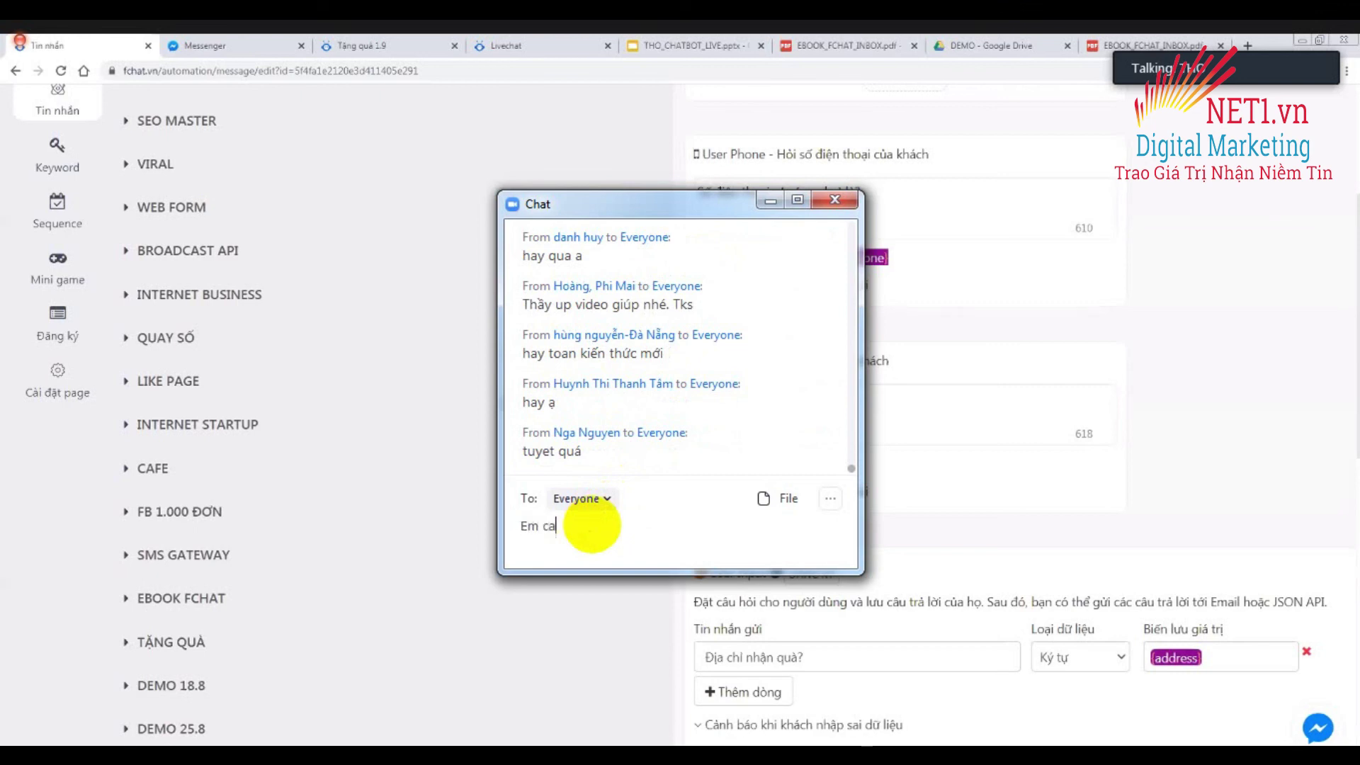
{"action": "type", "text": "Anh"}
{"action": "scroll", "coordinate": [615, 119], "scroll_direction": "up", "scroll_amount": 4}
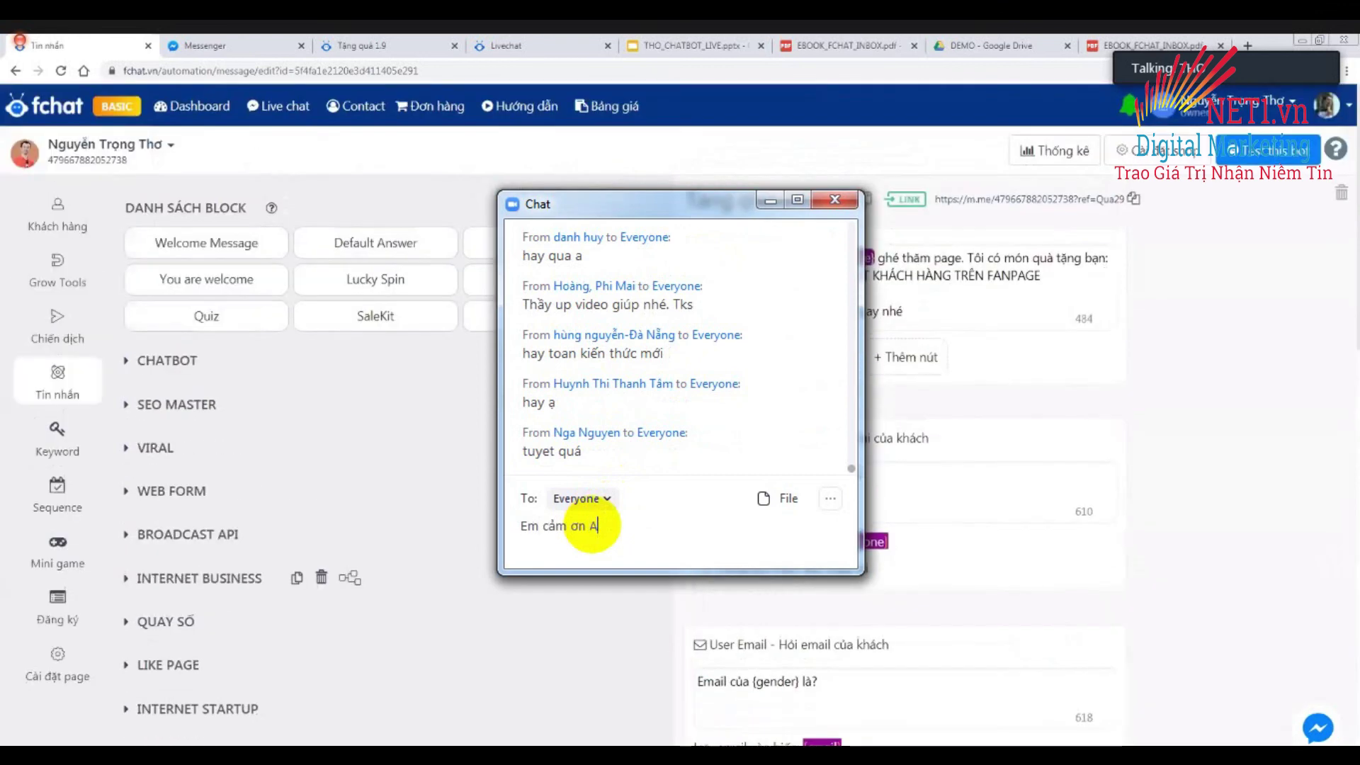
{"action": "key", "text": "BackSpace"}
{"action": "key", "text": "BackSpace"}
{"action": "key", "text": "BackSpace"}
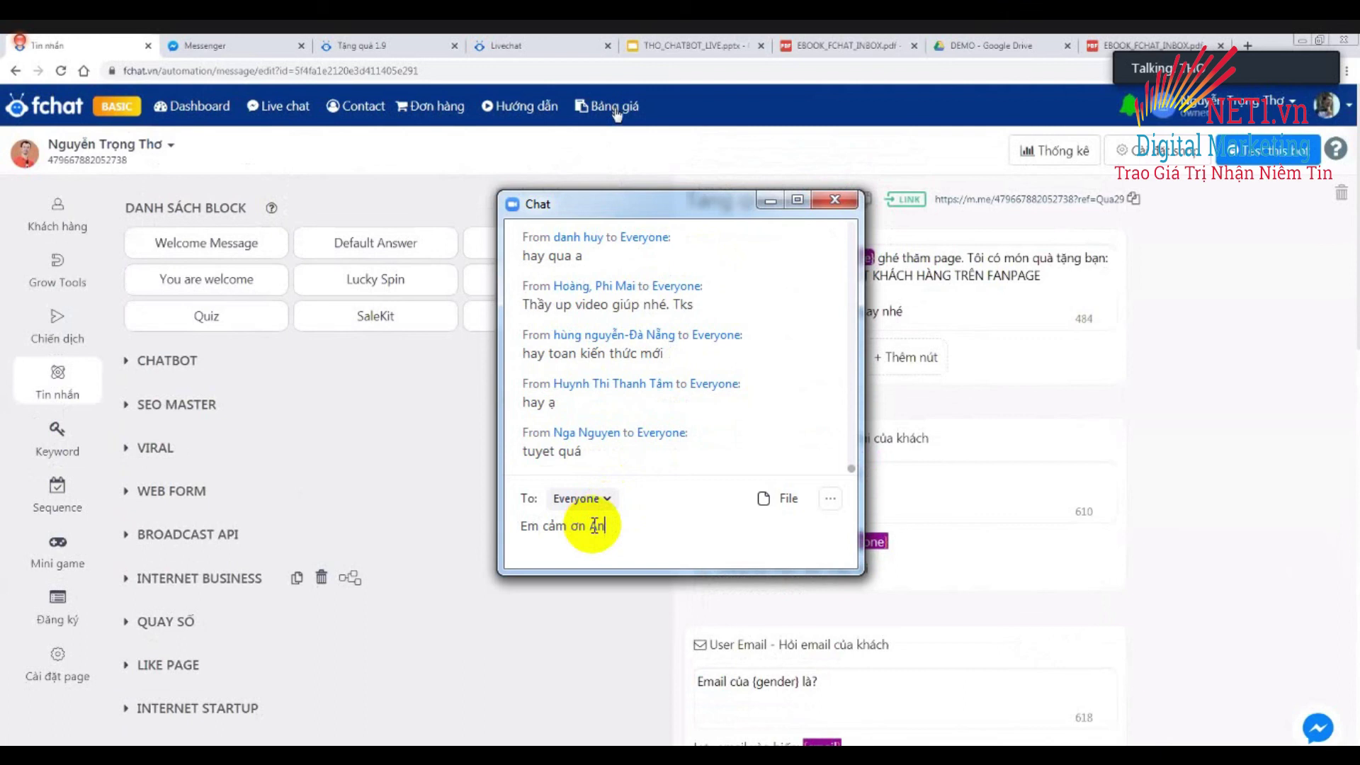
{"action": "type", "text": "Thơ ra"}
Open the Bảng giá pricing page, send the thank-you message in Zoom chat, and close the chat.
{"action": "left_click", "coordinate": [615, 108]}
{"action": "type", "text": "ất nh"}
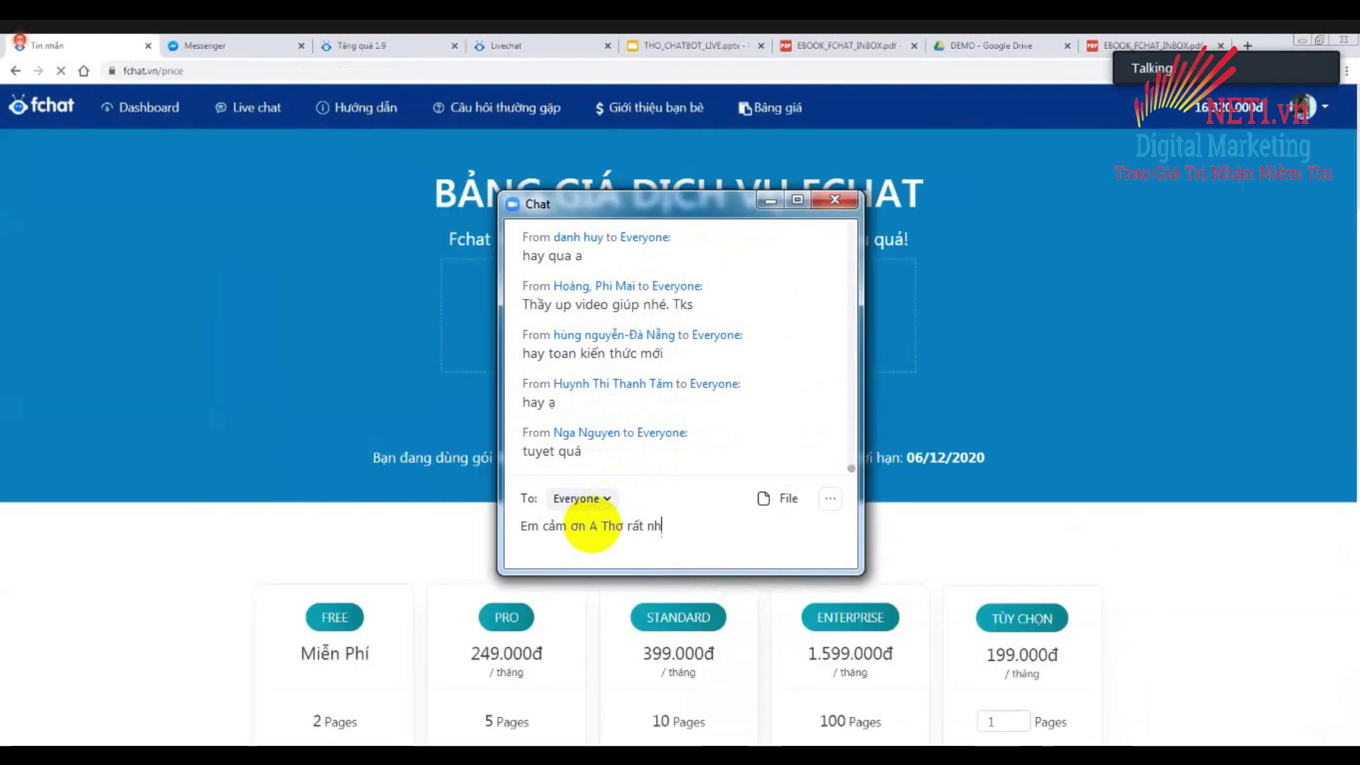
{"action": "type", "text": "iều"}
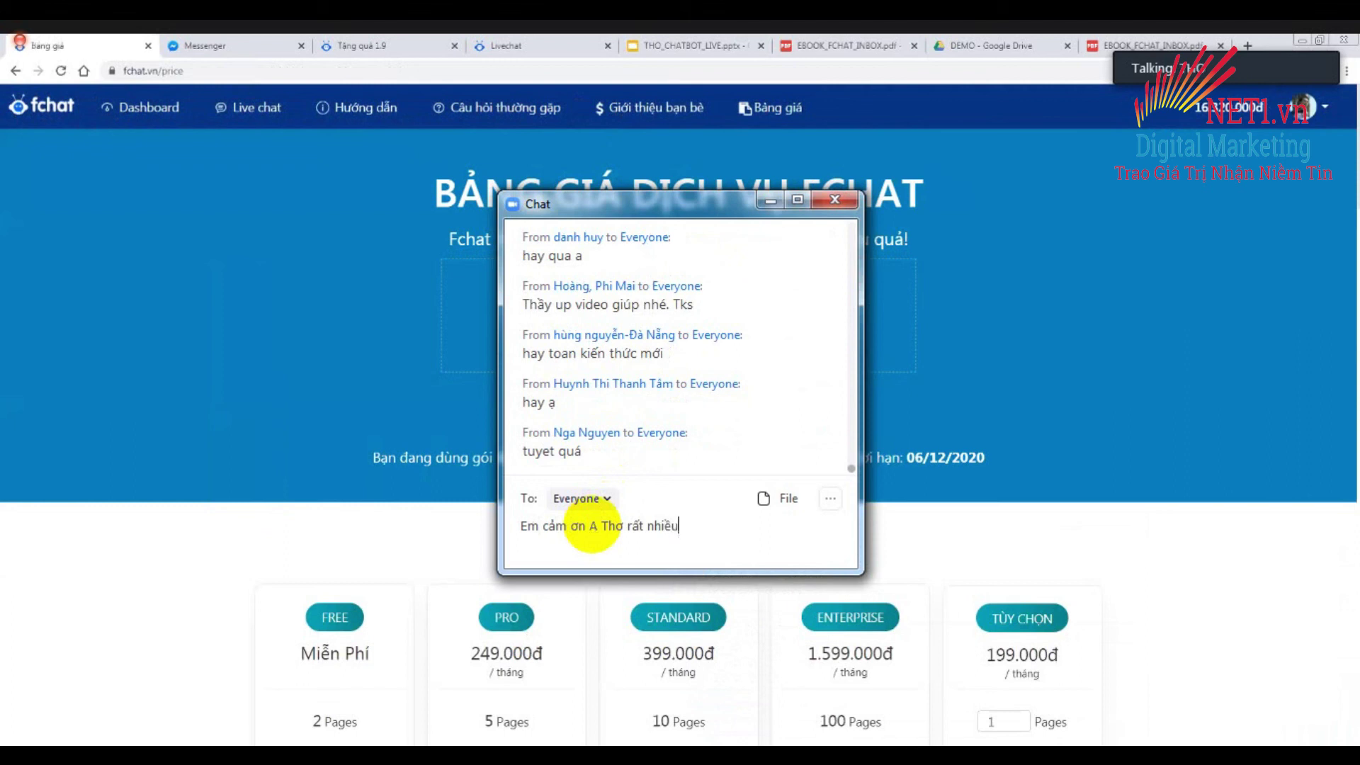
{"action": "key", "text": "Return"}
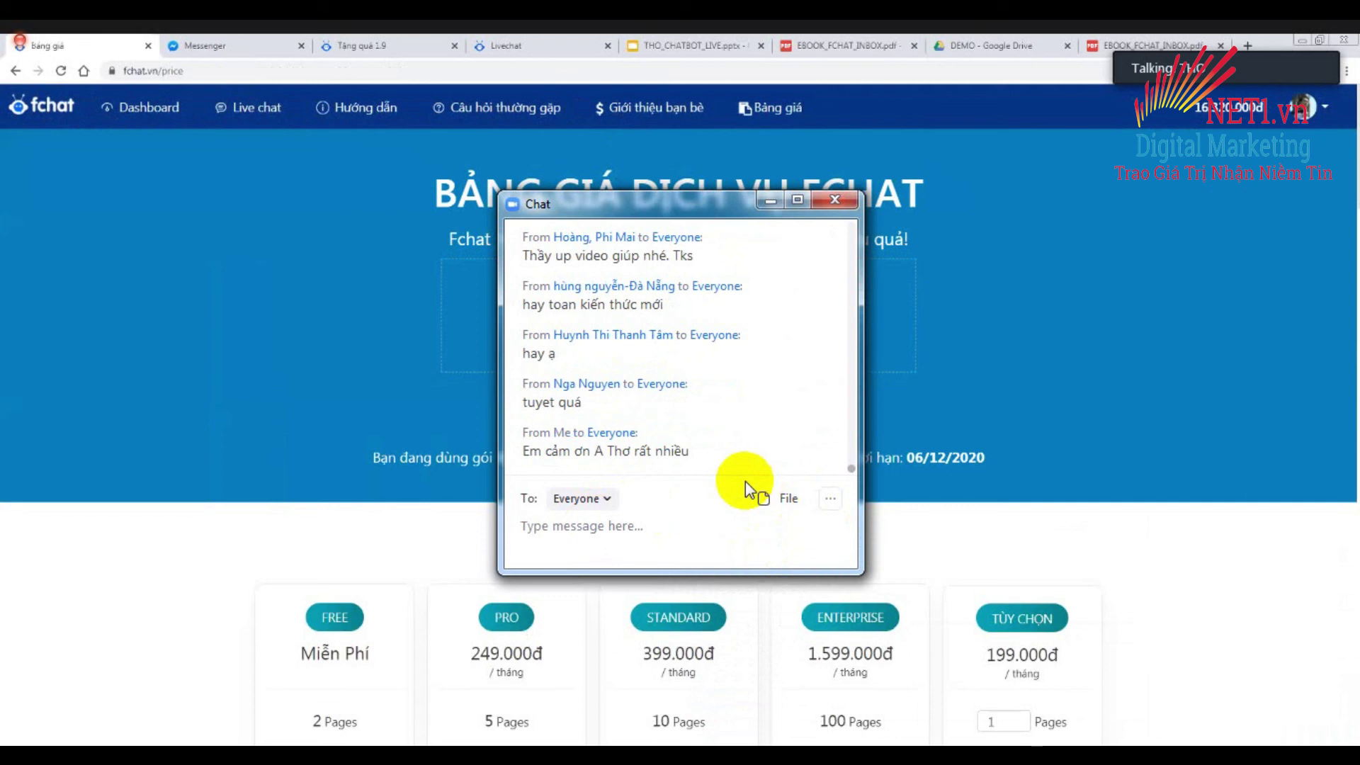
{"action": "left_click", "coordinate": [833, 203]}
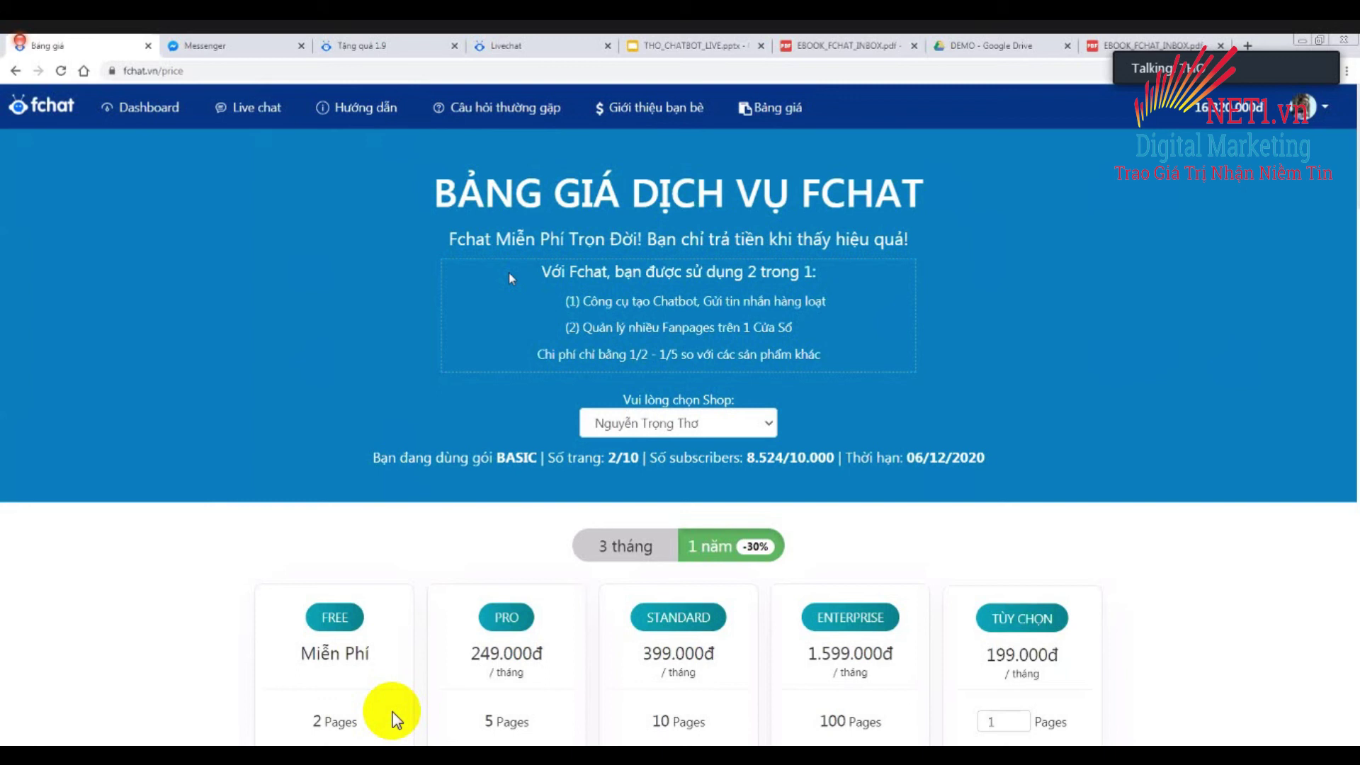
Highlight the line about costing much less, then select the TÙY CHỌN plan's 199.000đ price.
{"action": "left_click_drag", "start_coordinate": [585, 358], "coordinate": [843, 357]}
{"action": "scroll", "coordinate": [846, 358], "scroll_direction": "down", "scroll_amount": 2}
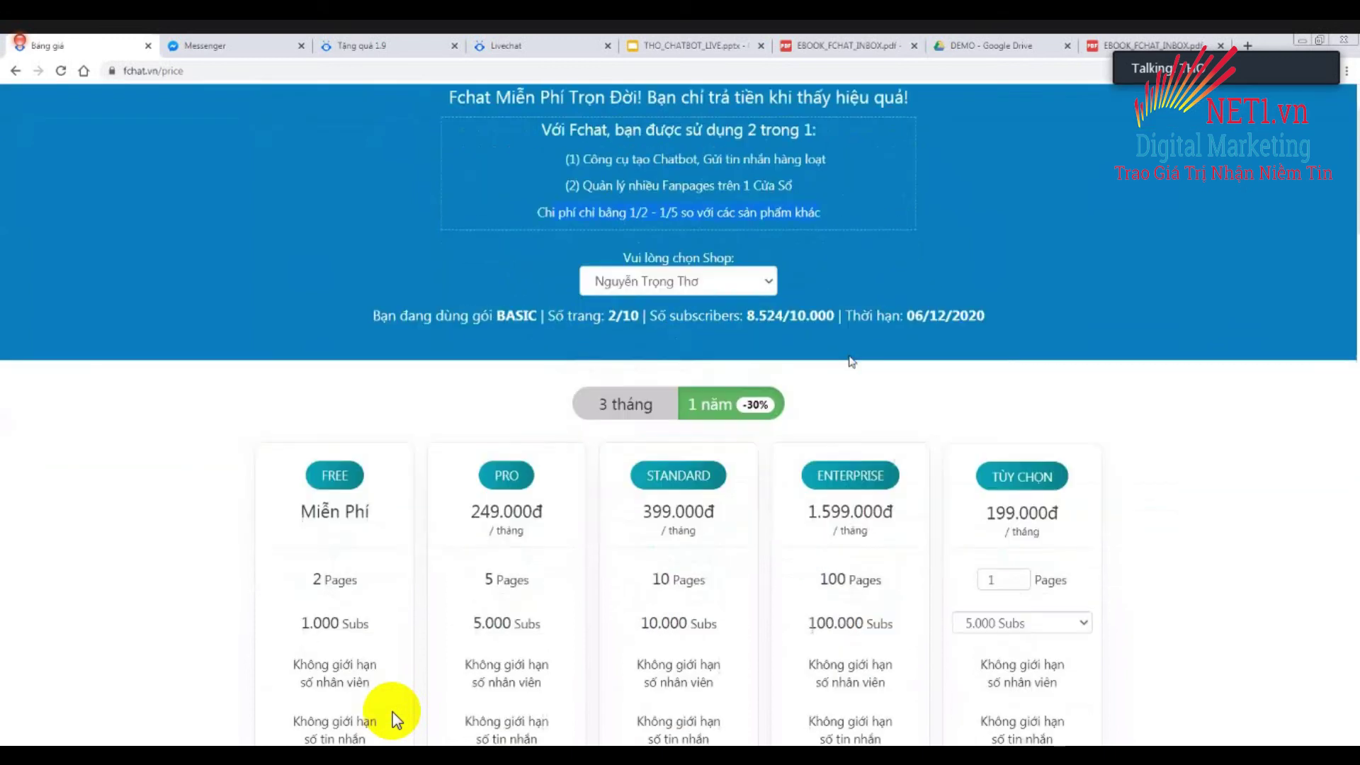
{"action": "scroll", "coordinate": [850, 362], "scroll_direction": "down", "scroll_amount": 2}
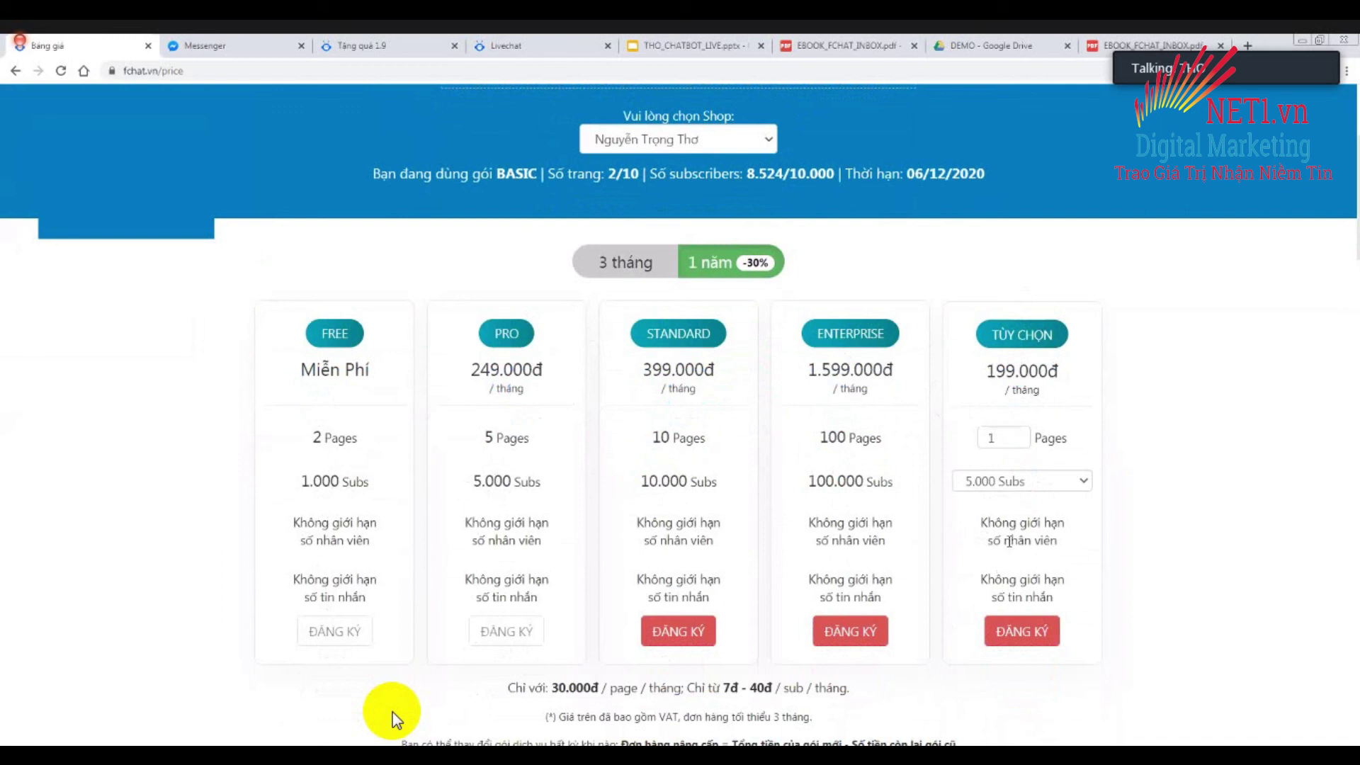
{"action": "left_click_drag", "start_coordinate": [990, 372], "coordinate": [1066, 386]}
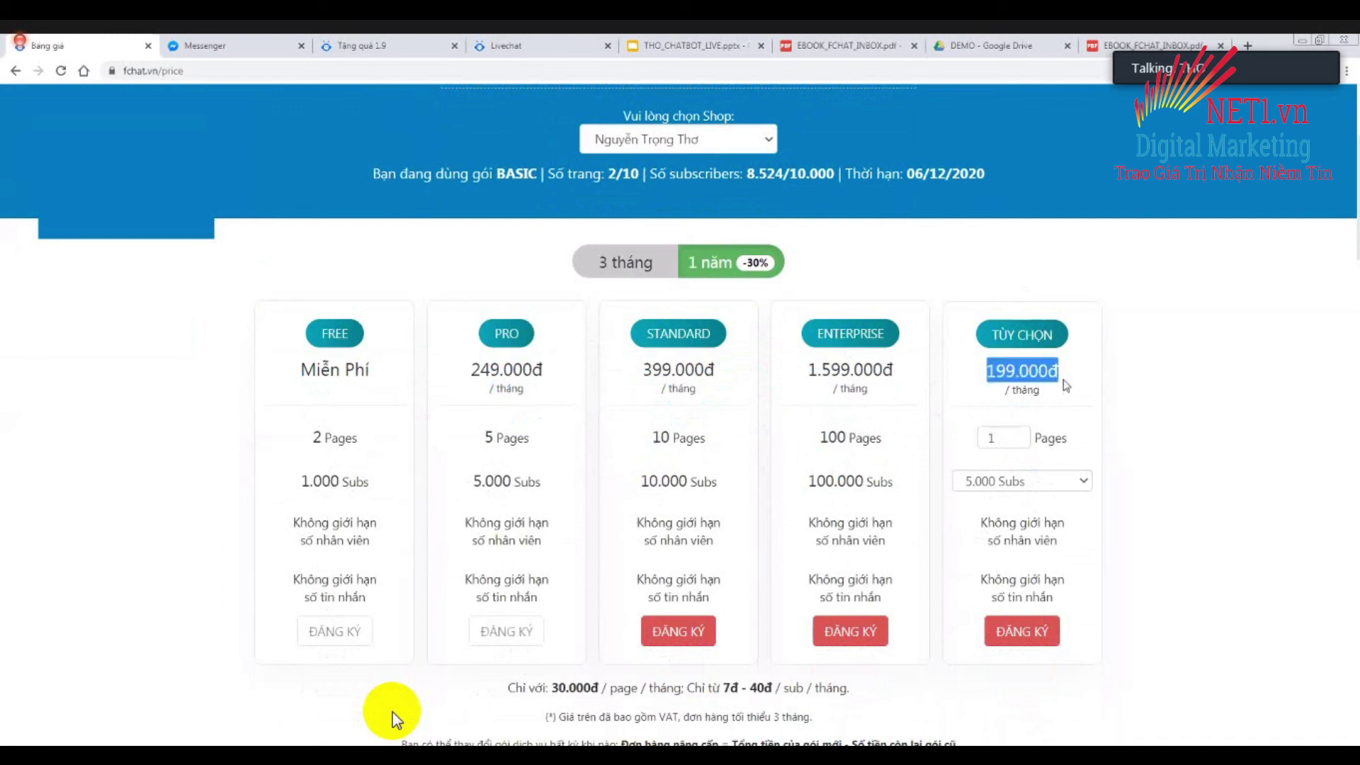